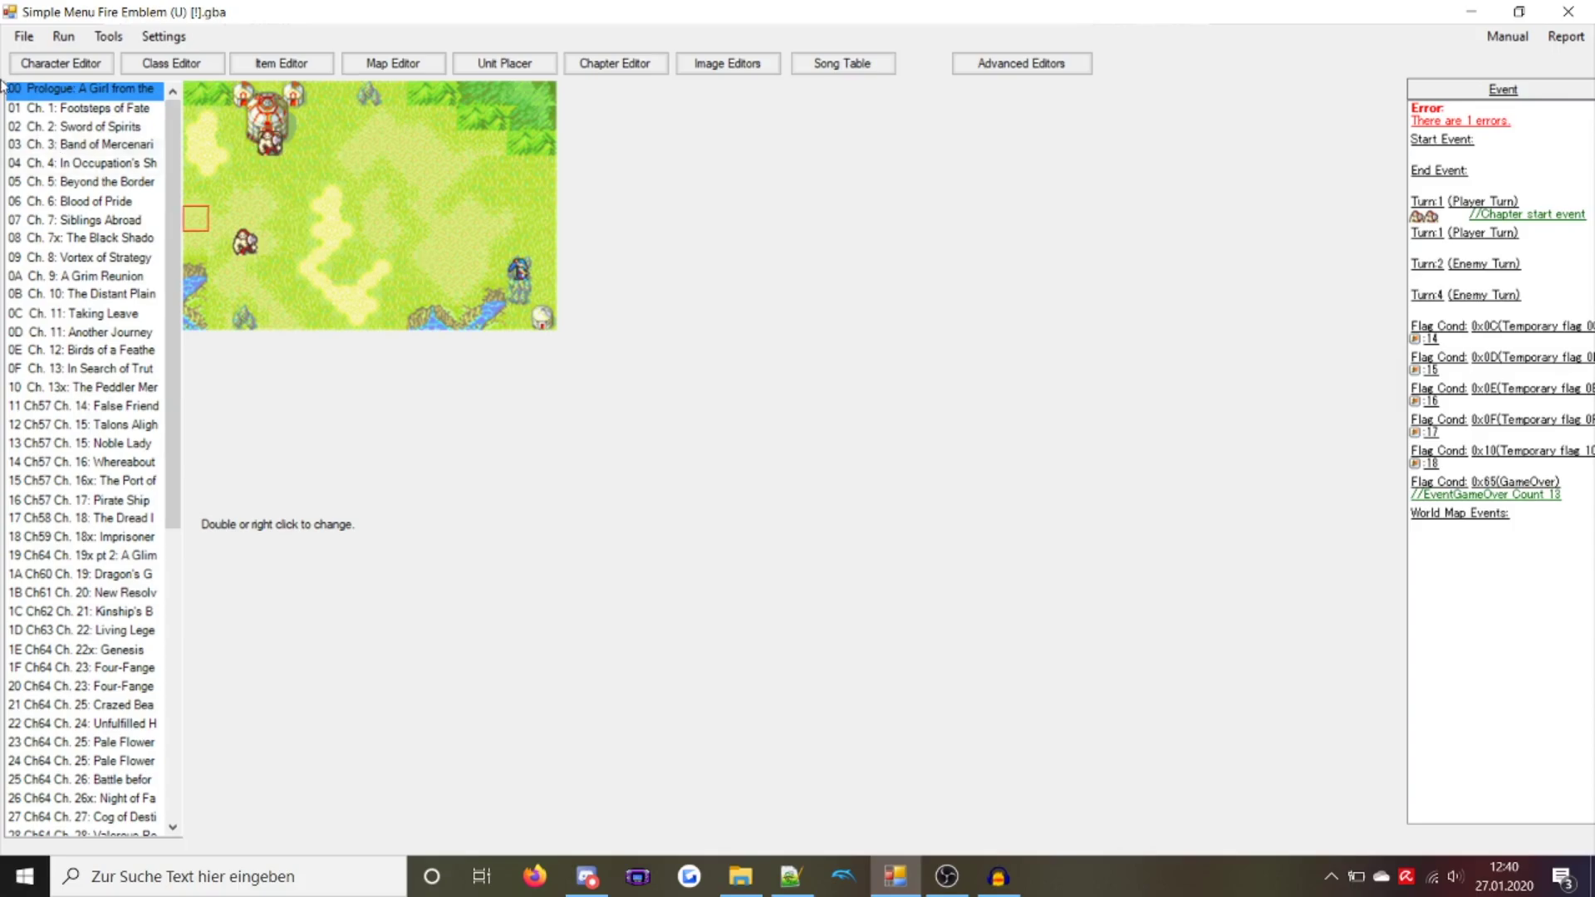
Open the patch list and remove its filter so that all patches are listed
click(108, 35)
click(266, 203)
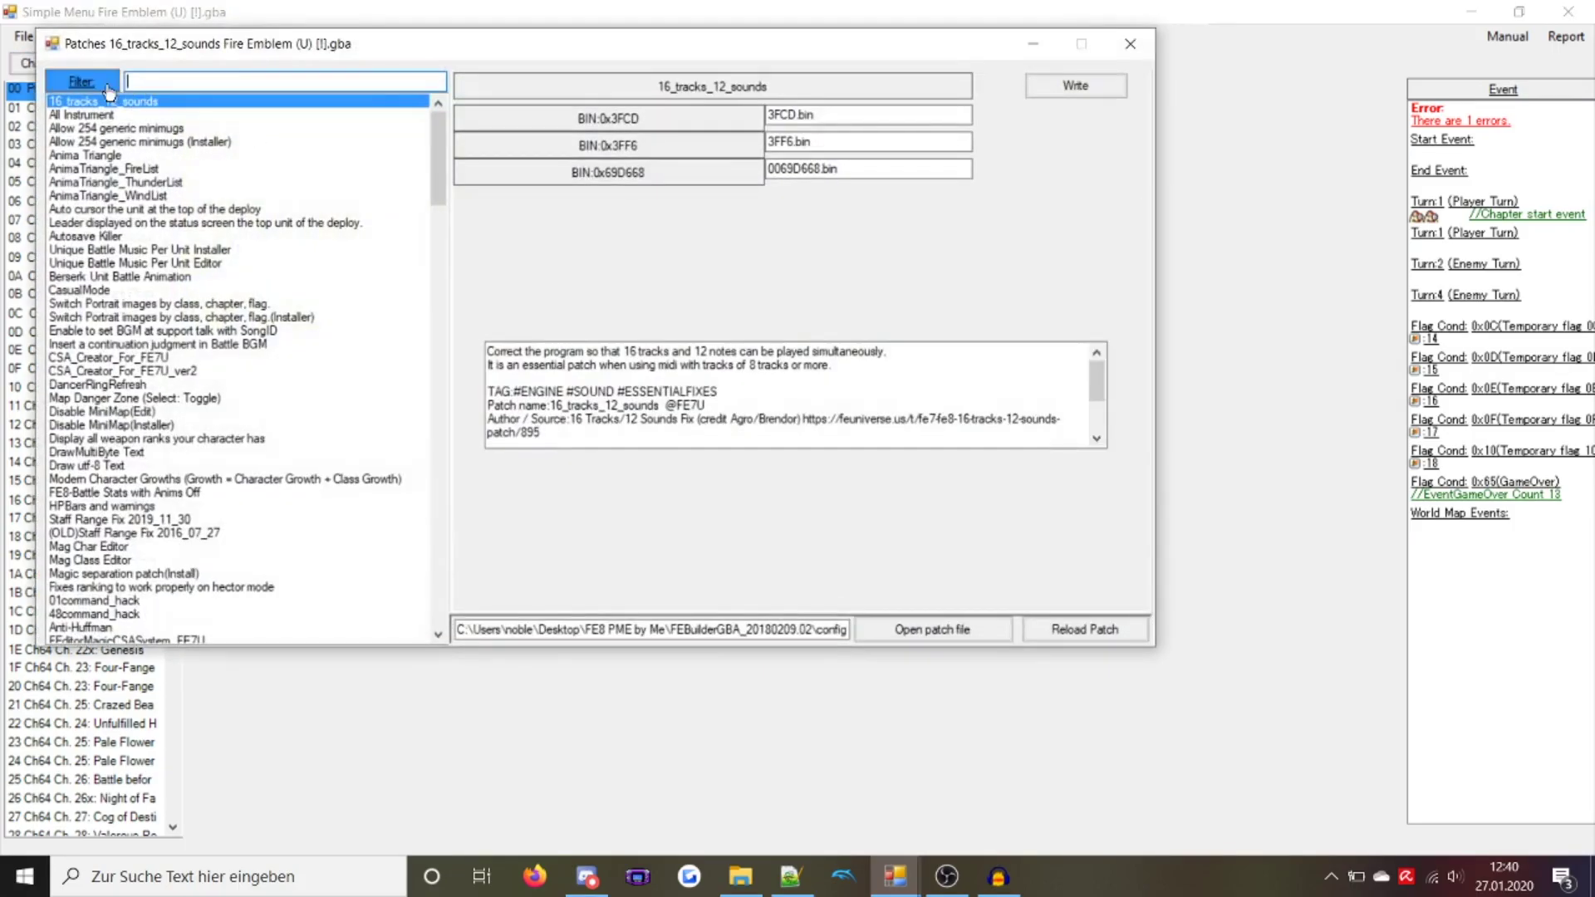
click(166, 163)
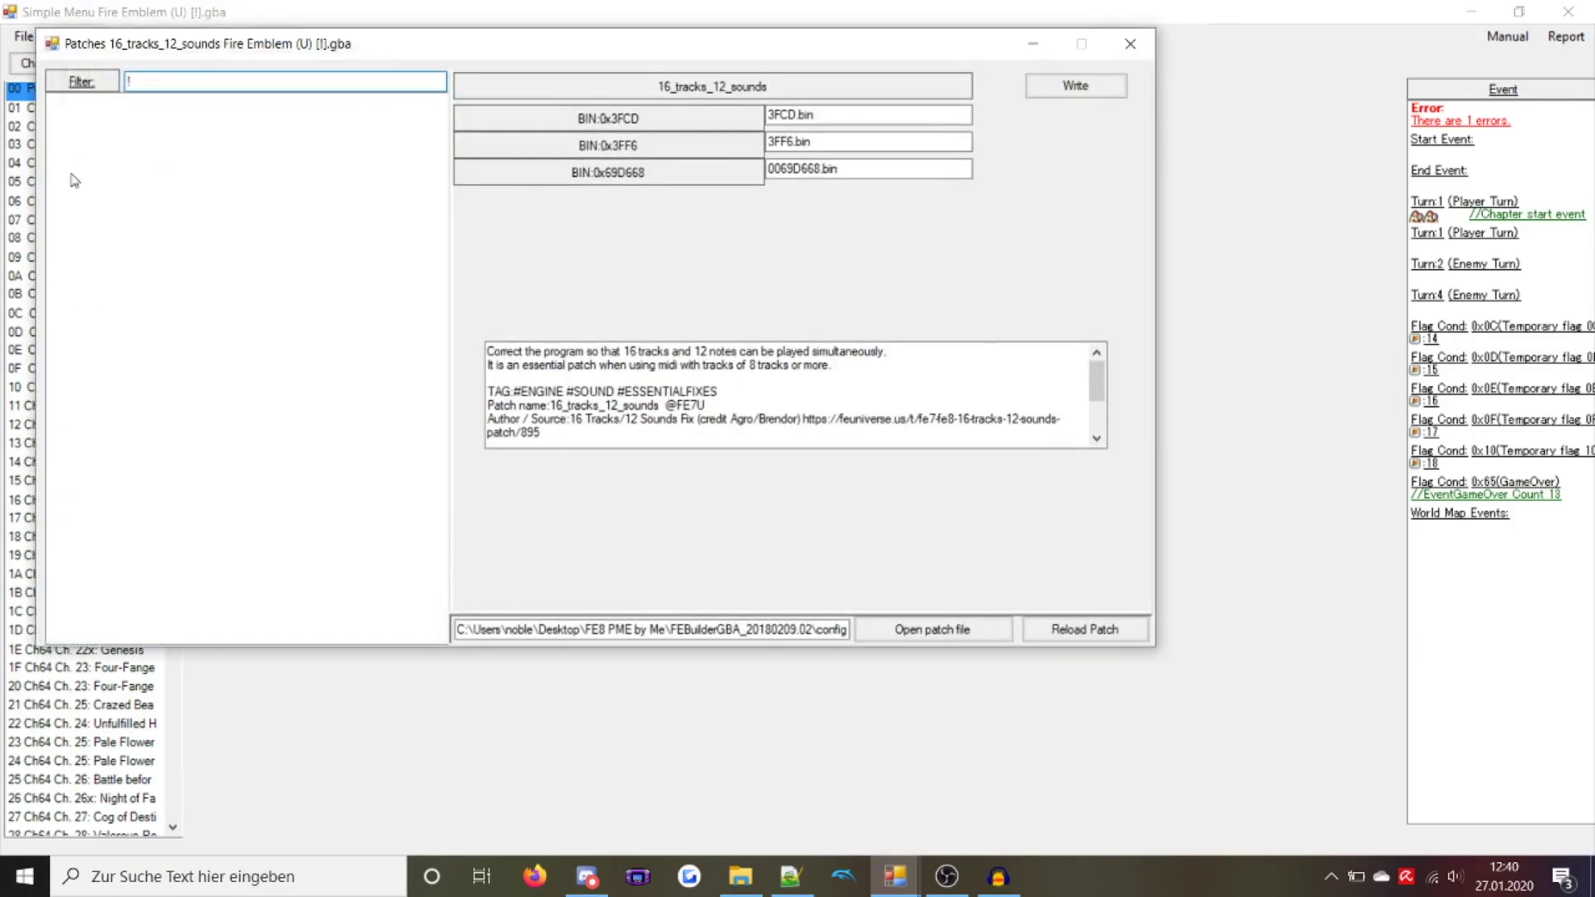
click(100, 87)
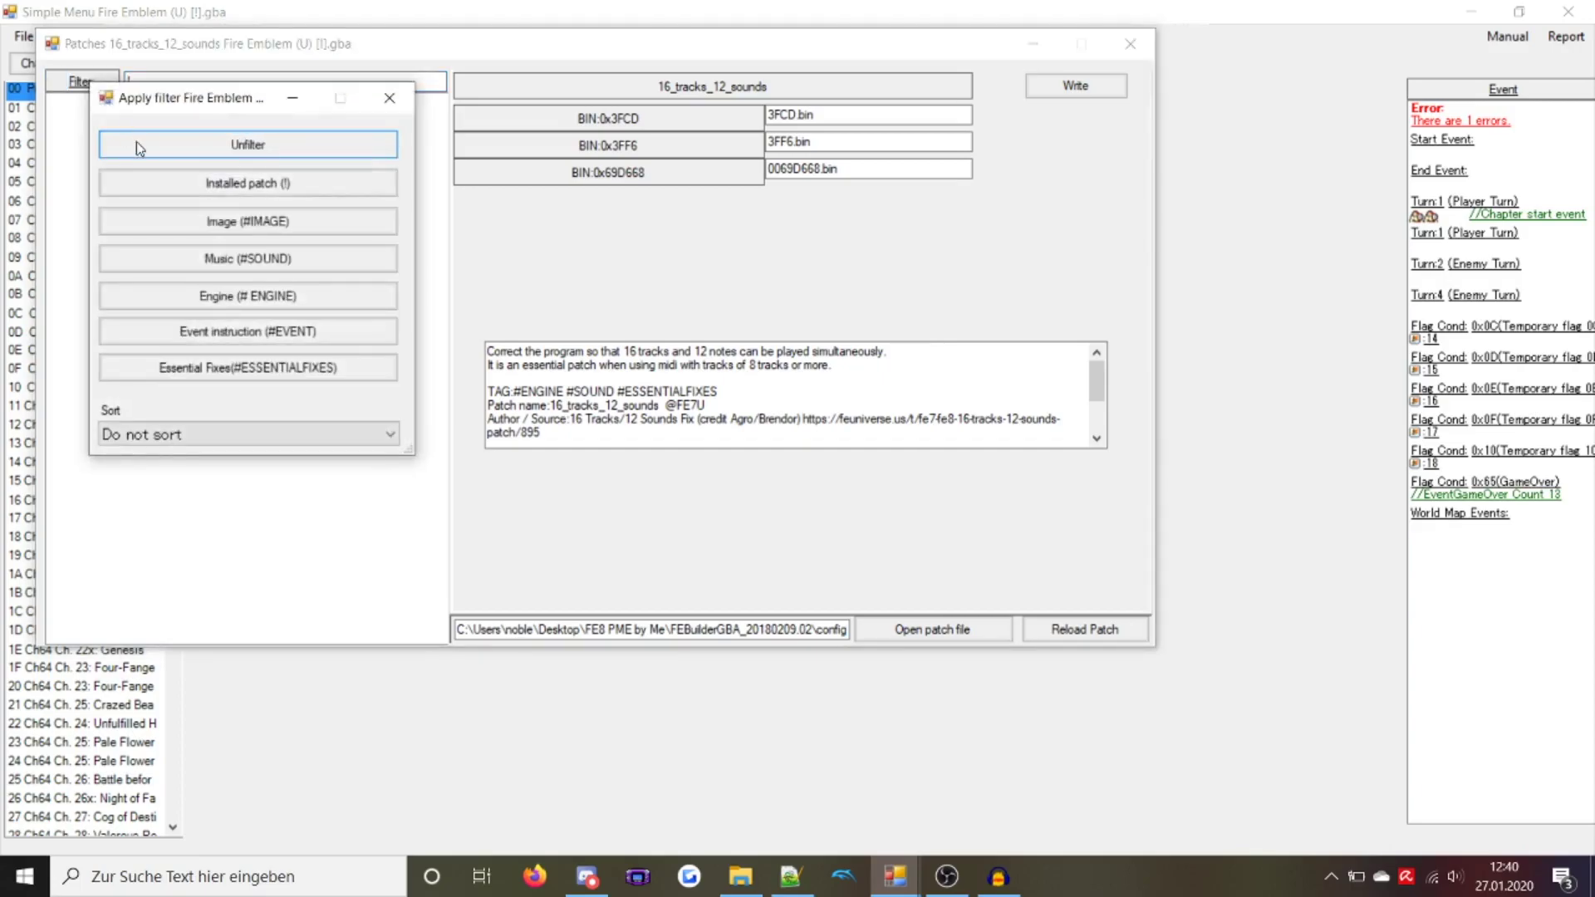
click(136, 143)
Find the Anti-Huffman patch with the filter text "anti" and write it to the ROM
drag(258, 44, 471, 138)
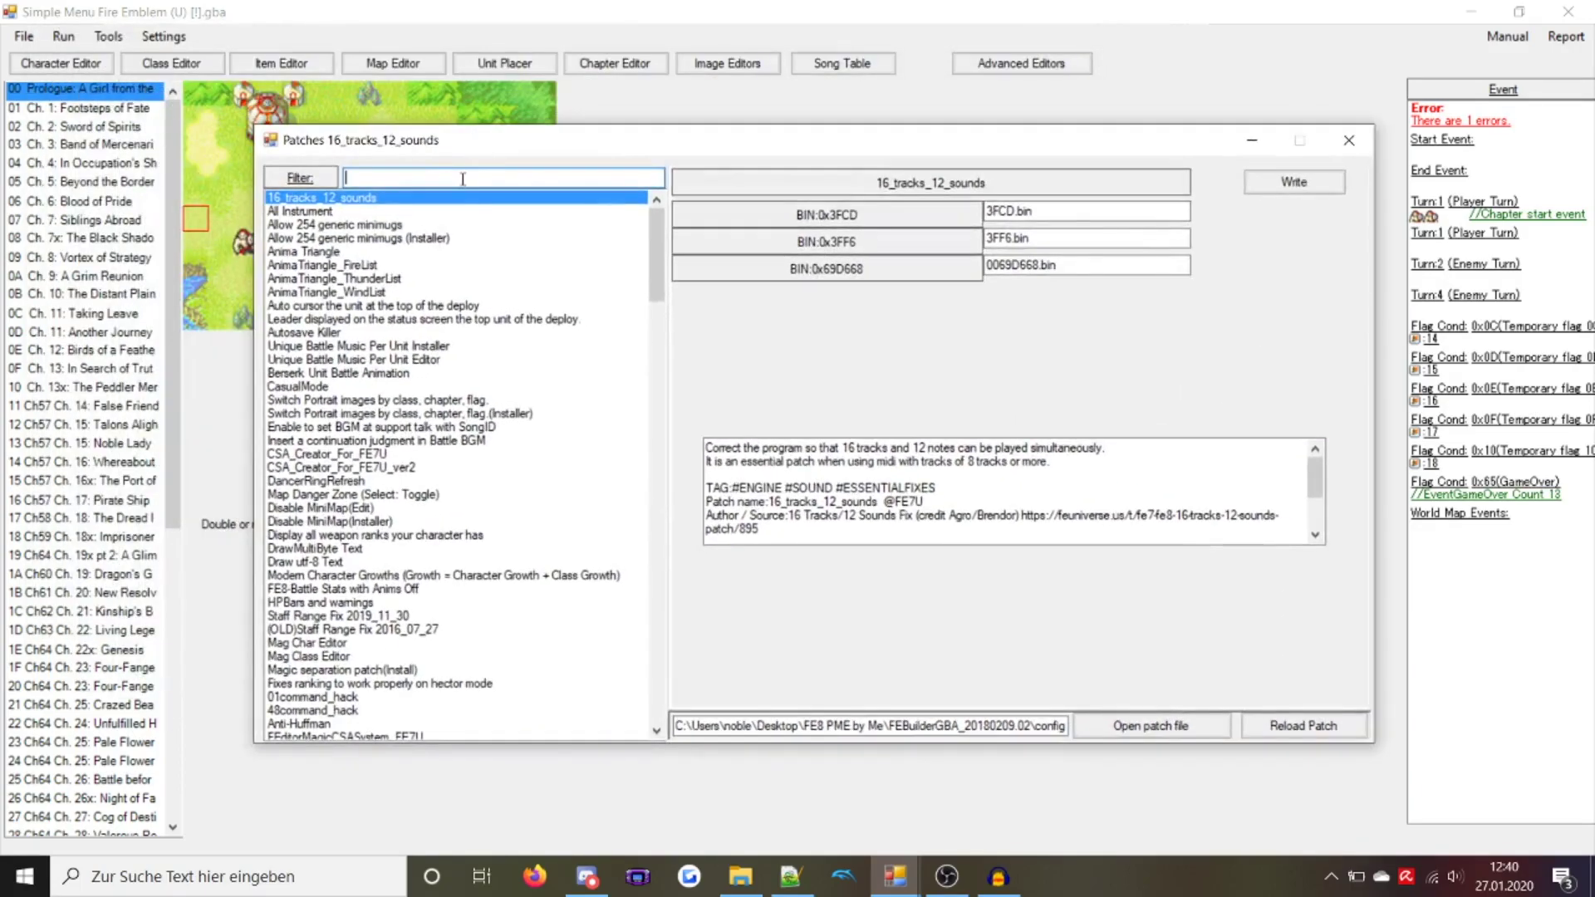
text(anti)
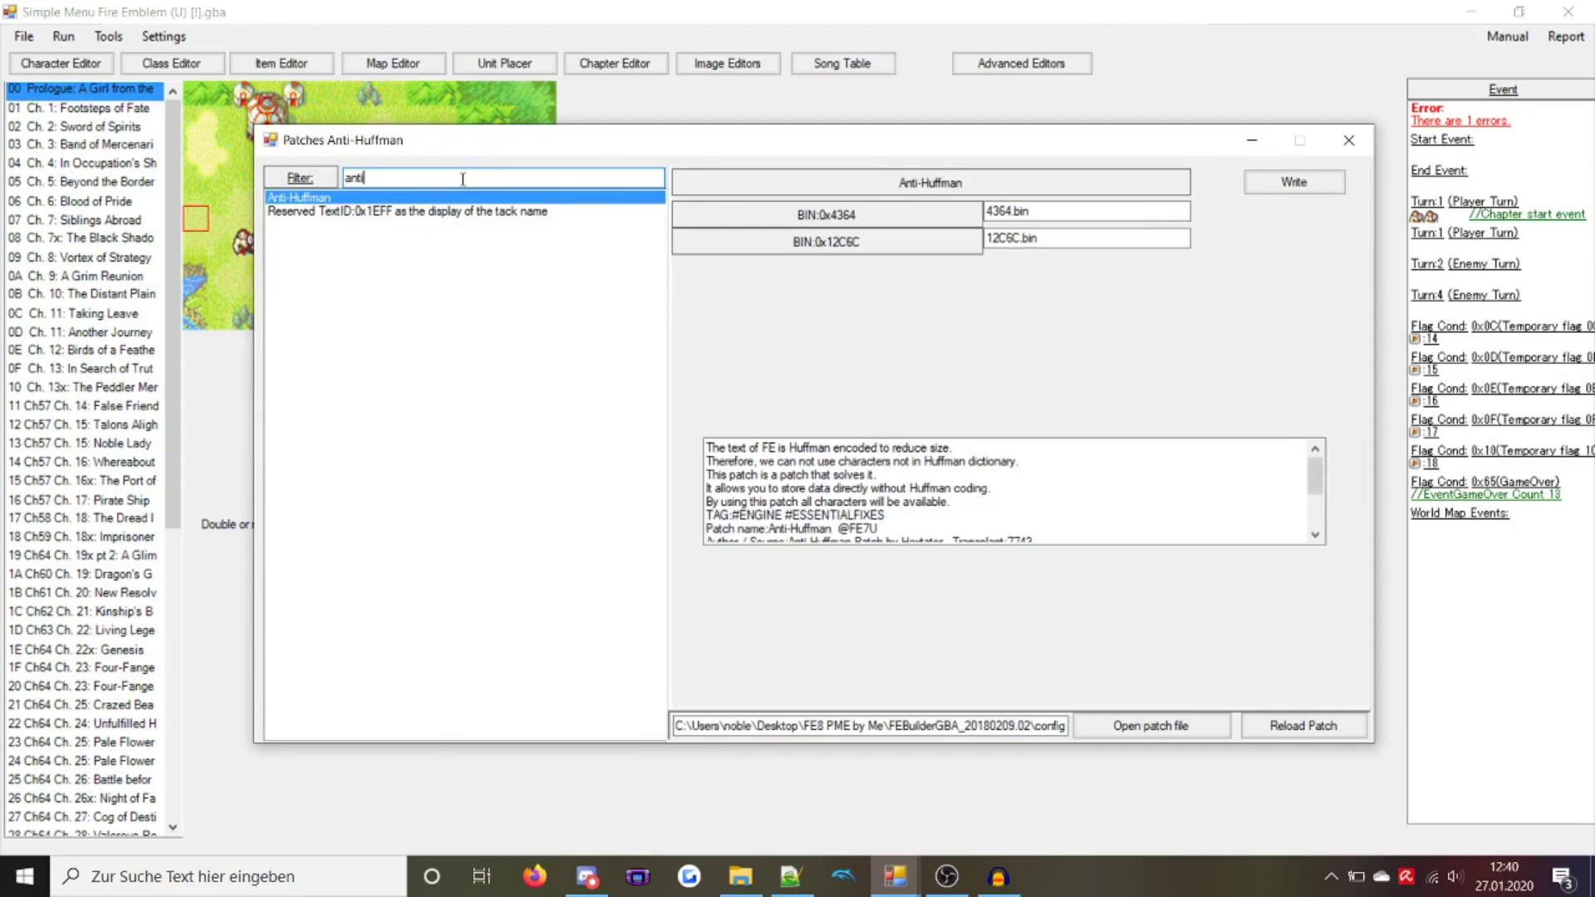
click(1293, 182)
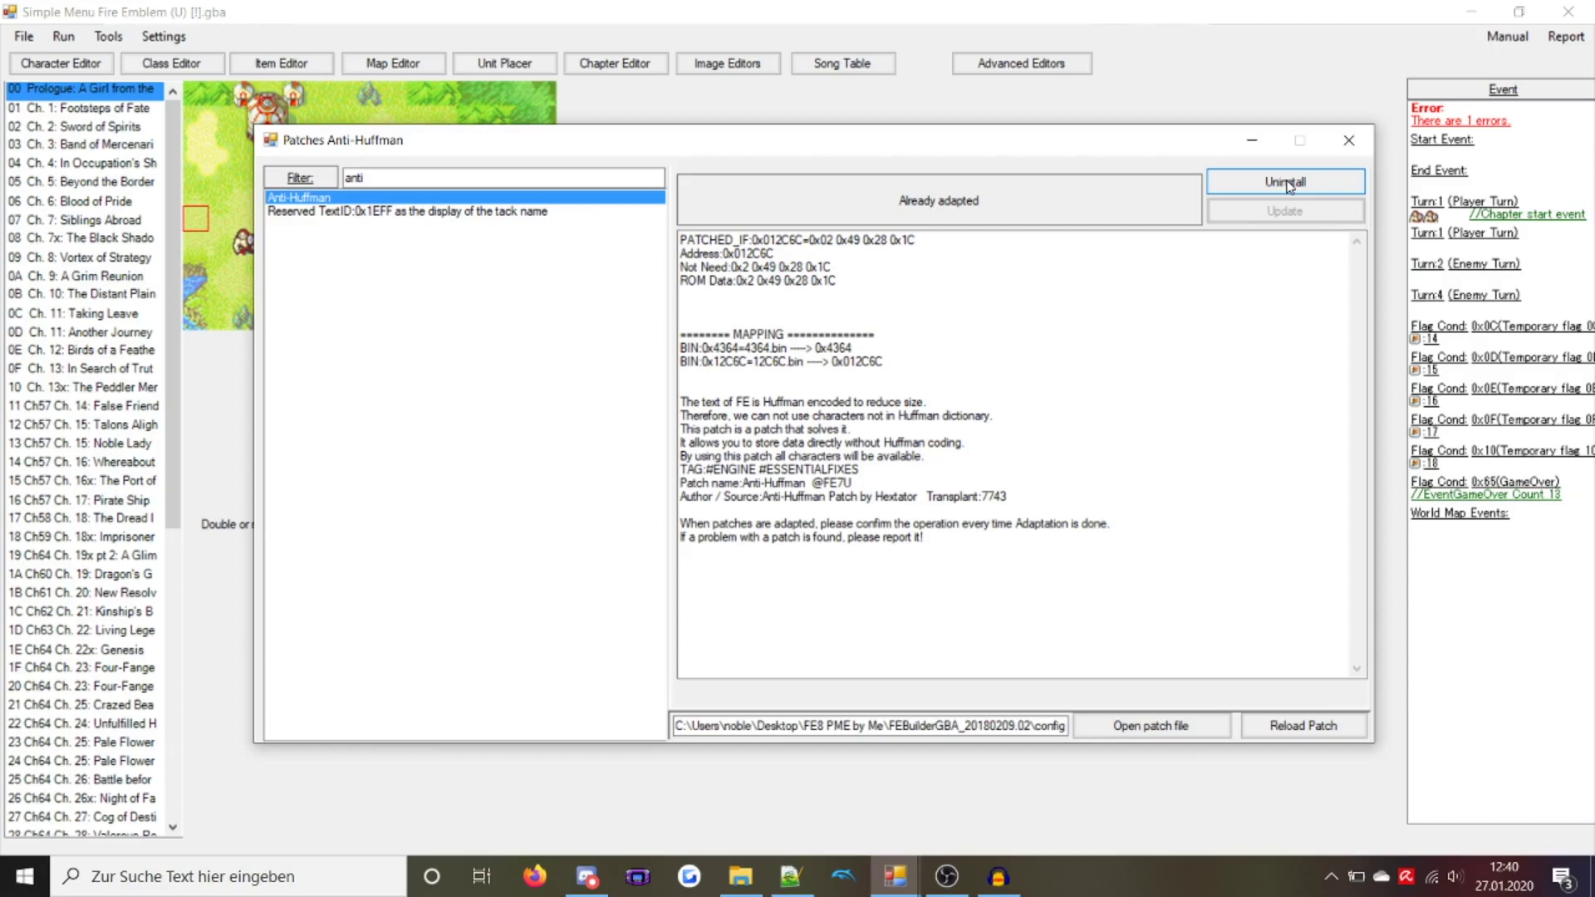
Find the Tutorial Disabler patch with the filter text "tuto" and write it to the ROM
double_click(452, 178)
key(BackSpace)
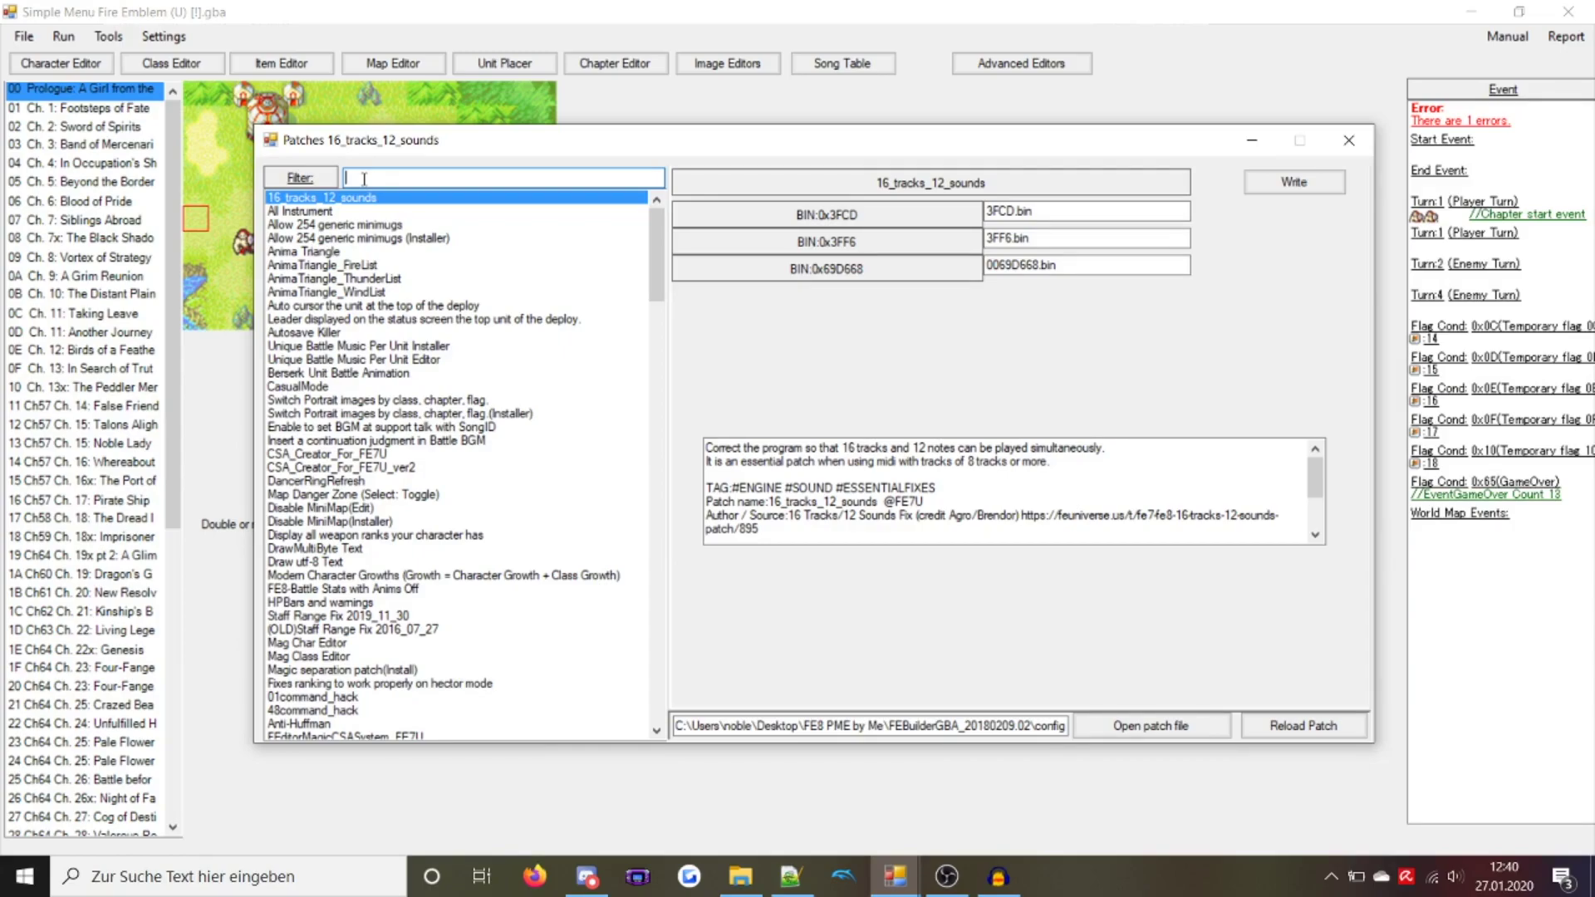
text(tuto)
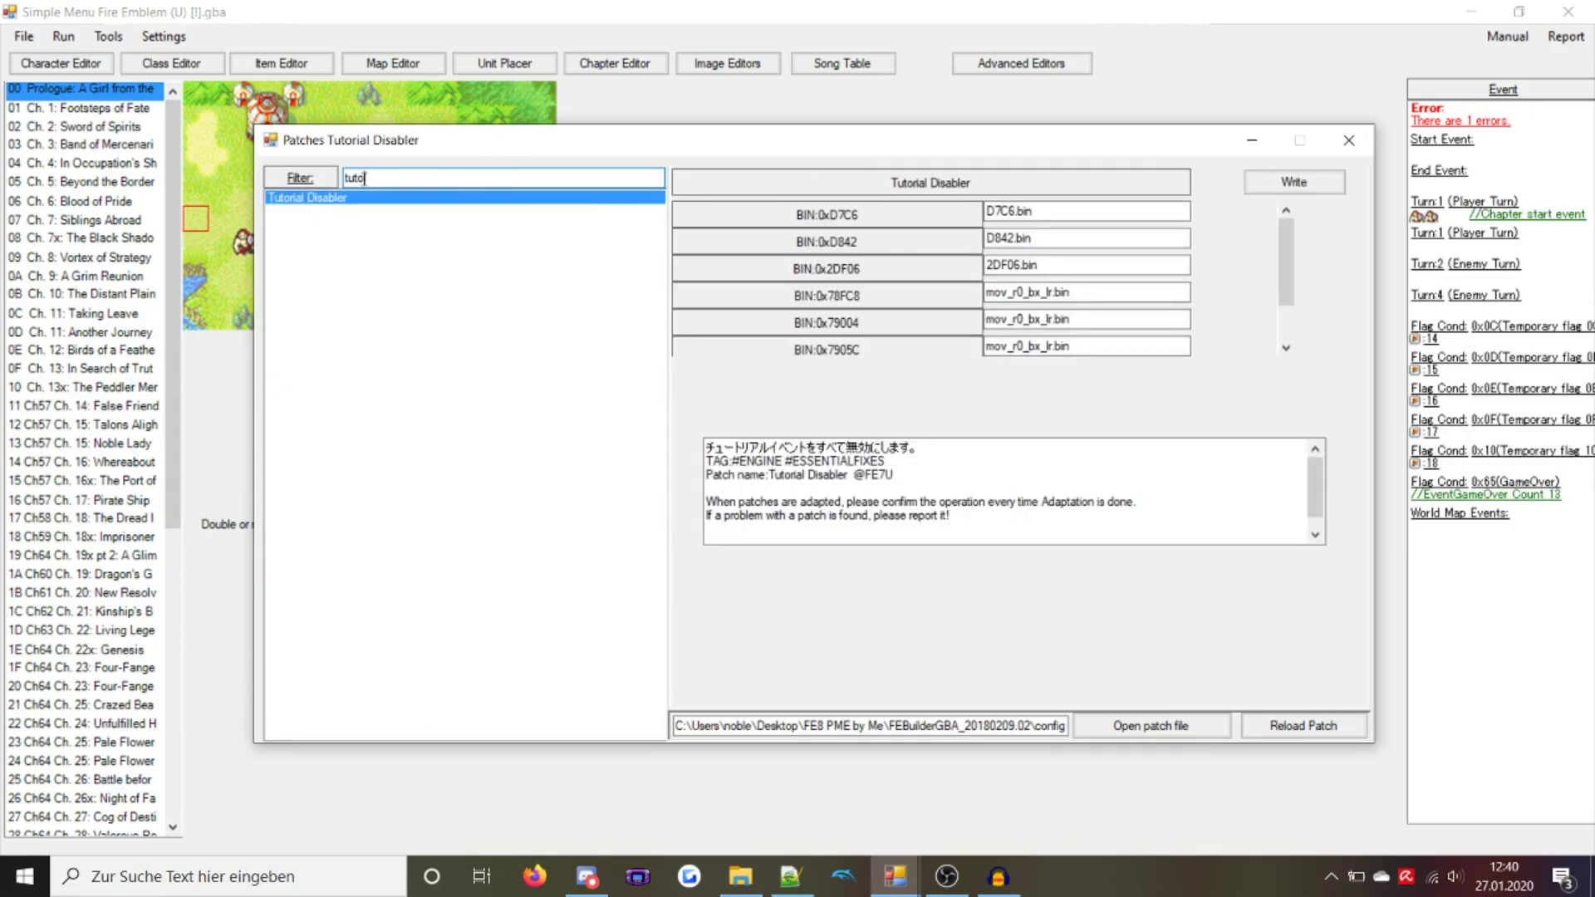
click(1294, 181)
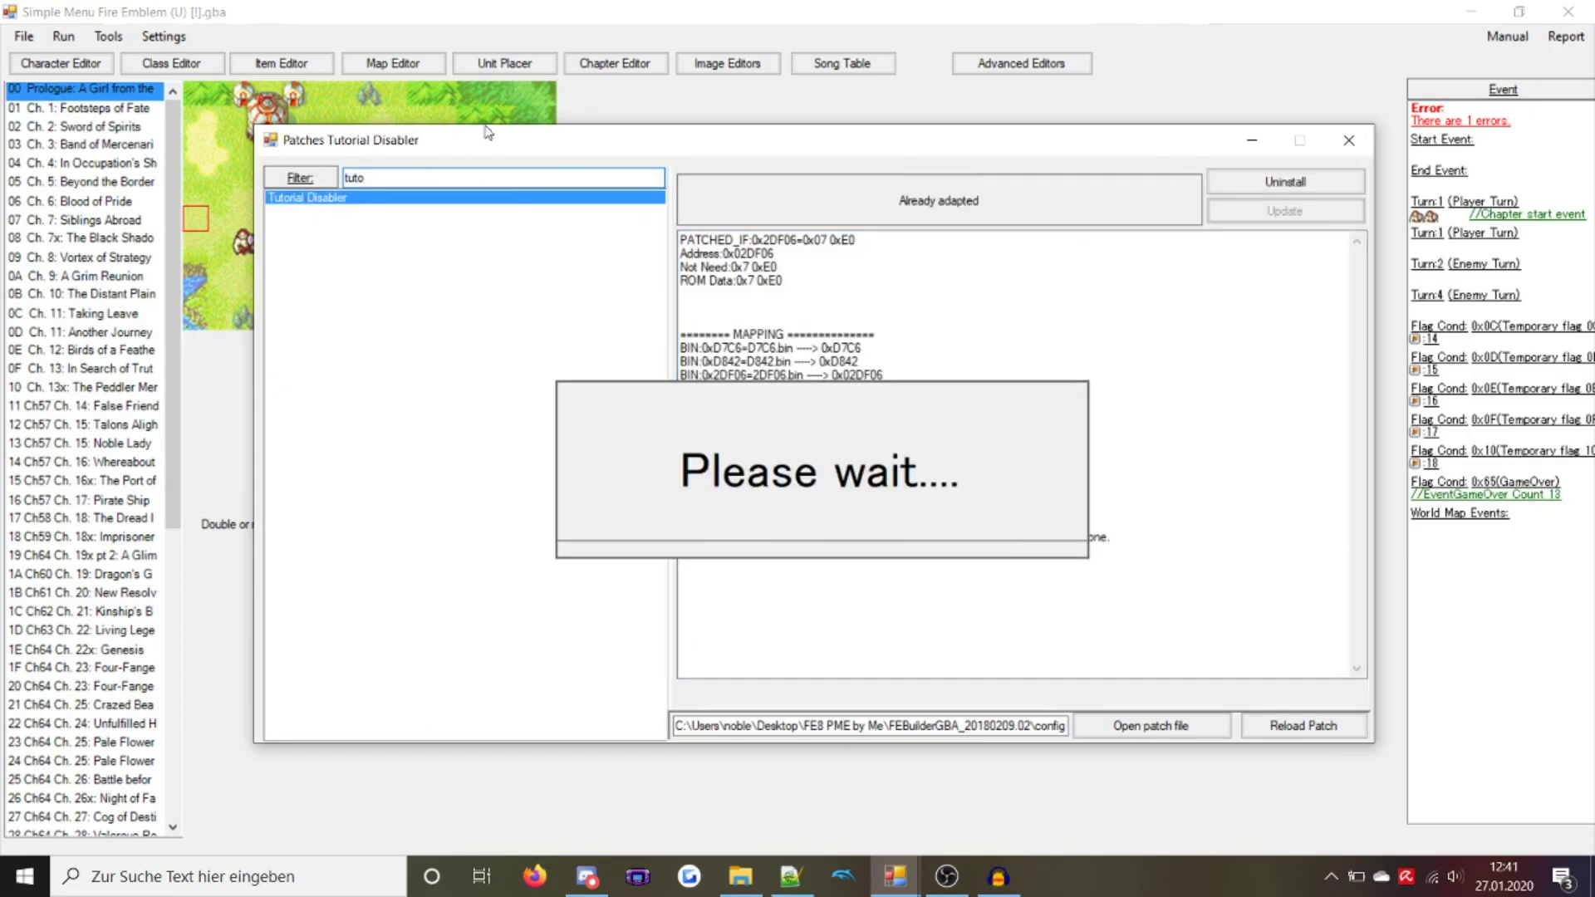
Filter the patches by "level", set Fixed Level to ALL 0x1F 0x20, write it, and close the patch window
double_click(400, 173)
key(BackSpace)
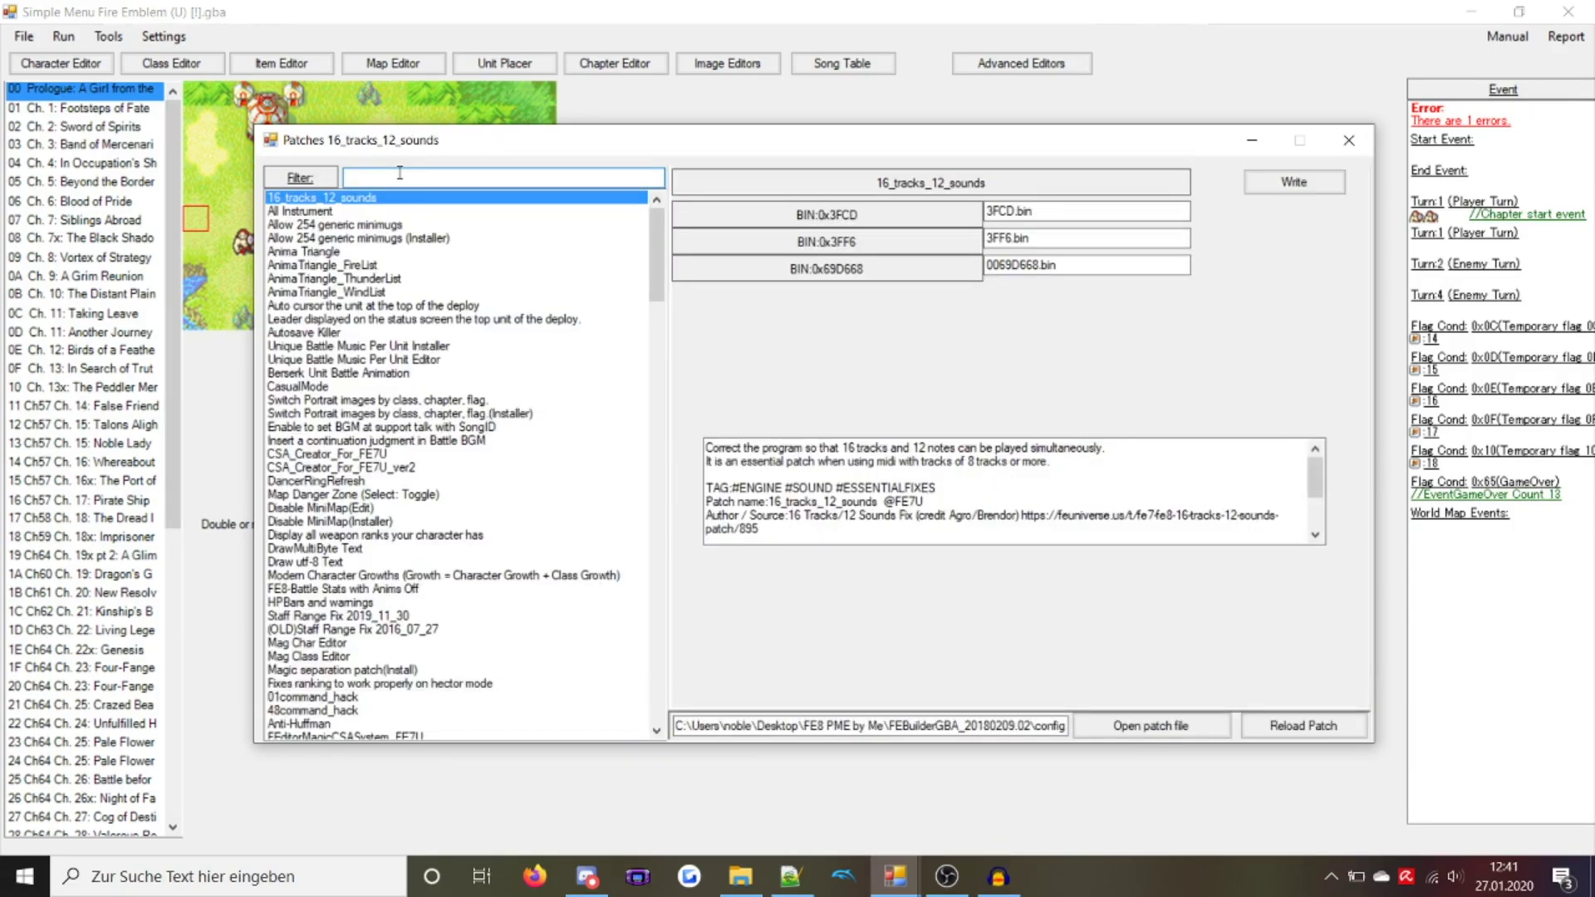
text(level)
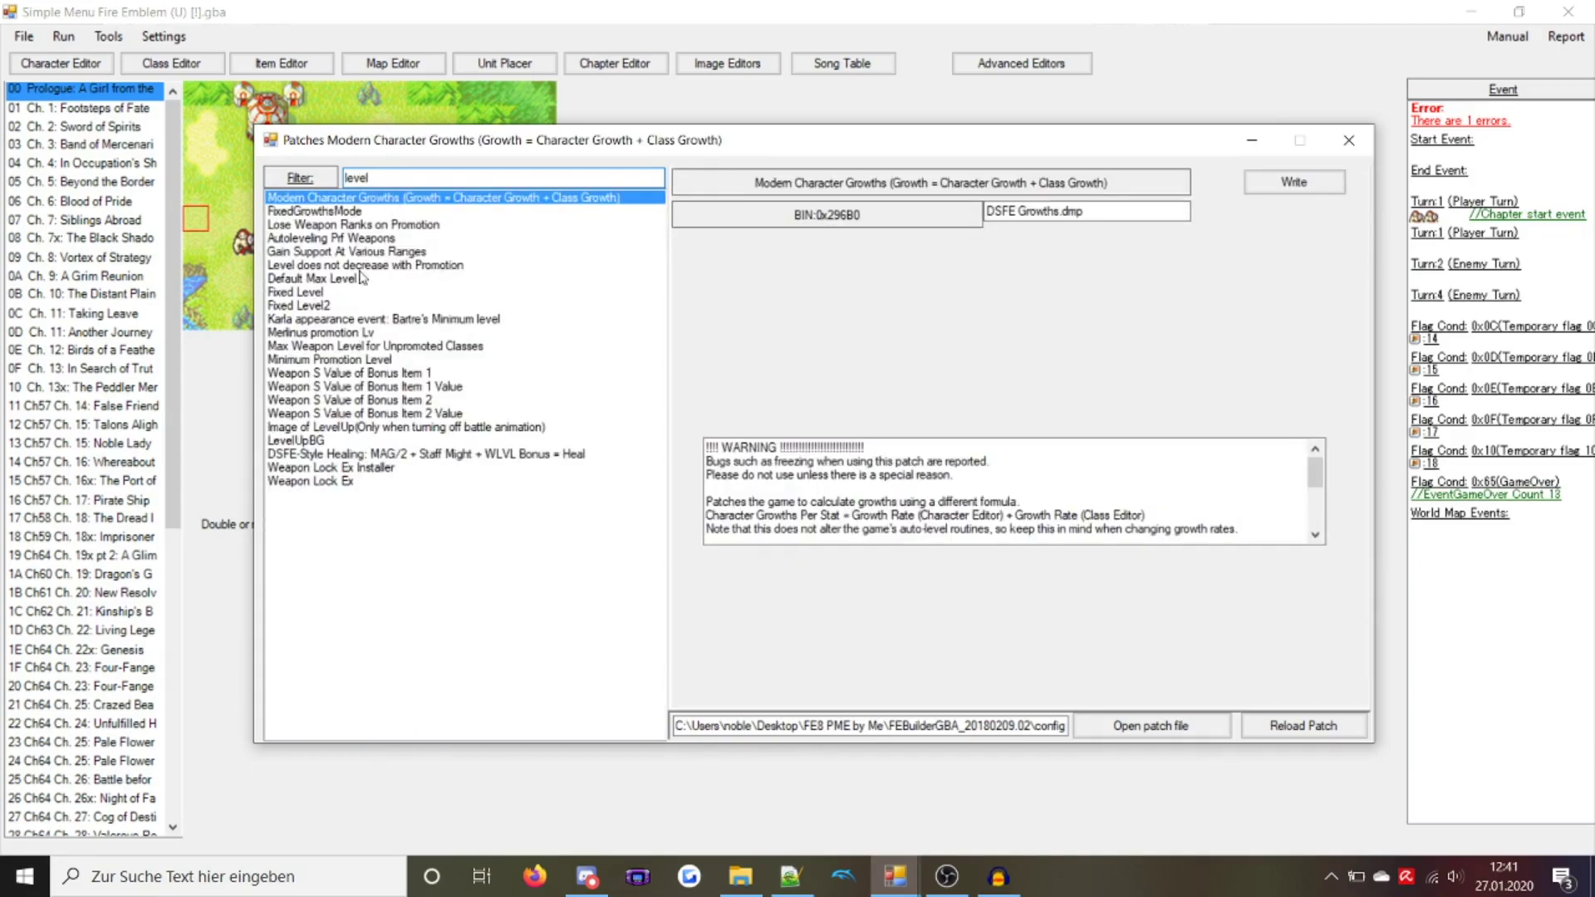
click(347, 306)
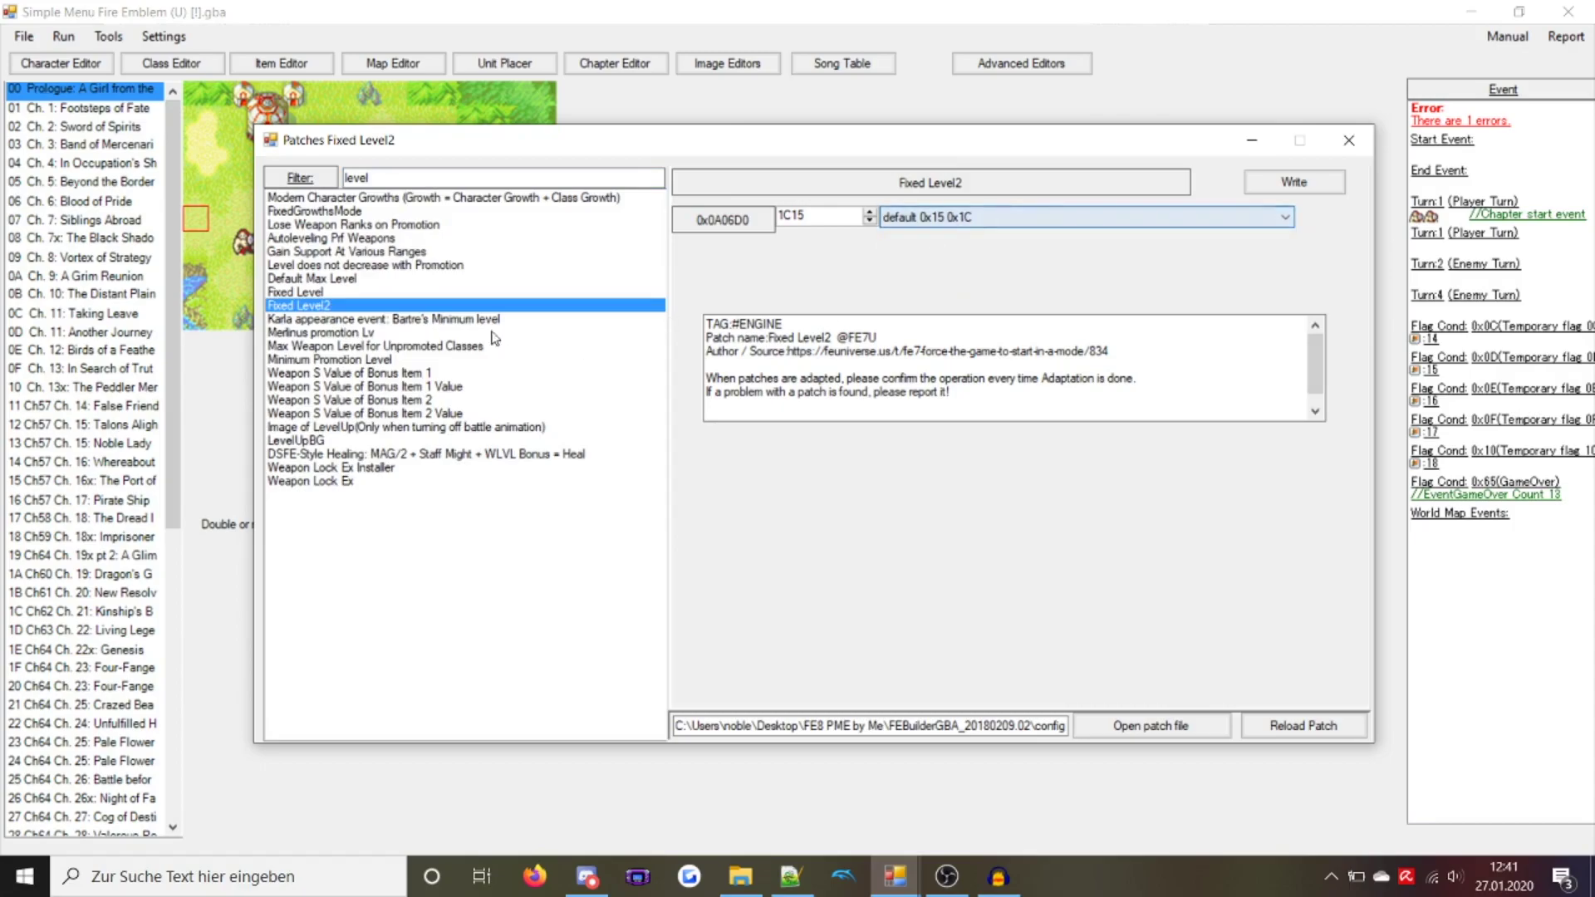
key(Up)
click(968, 217)
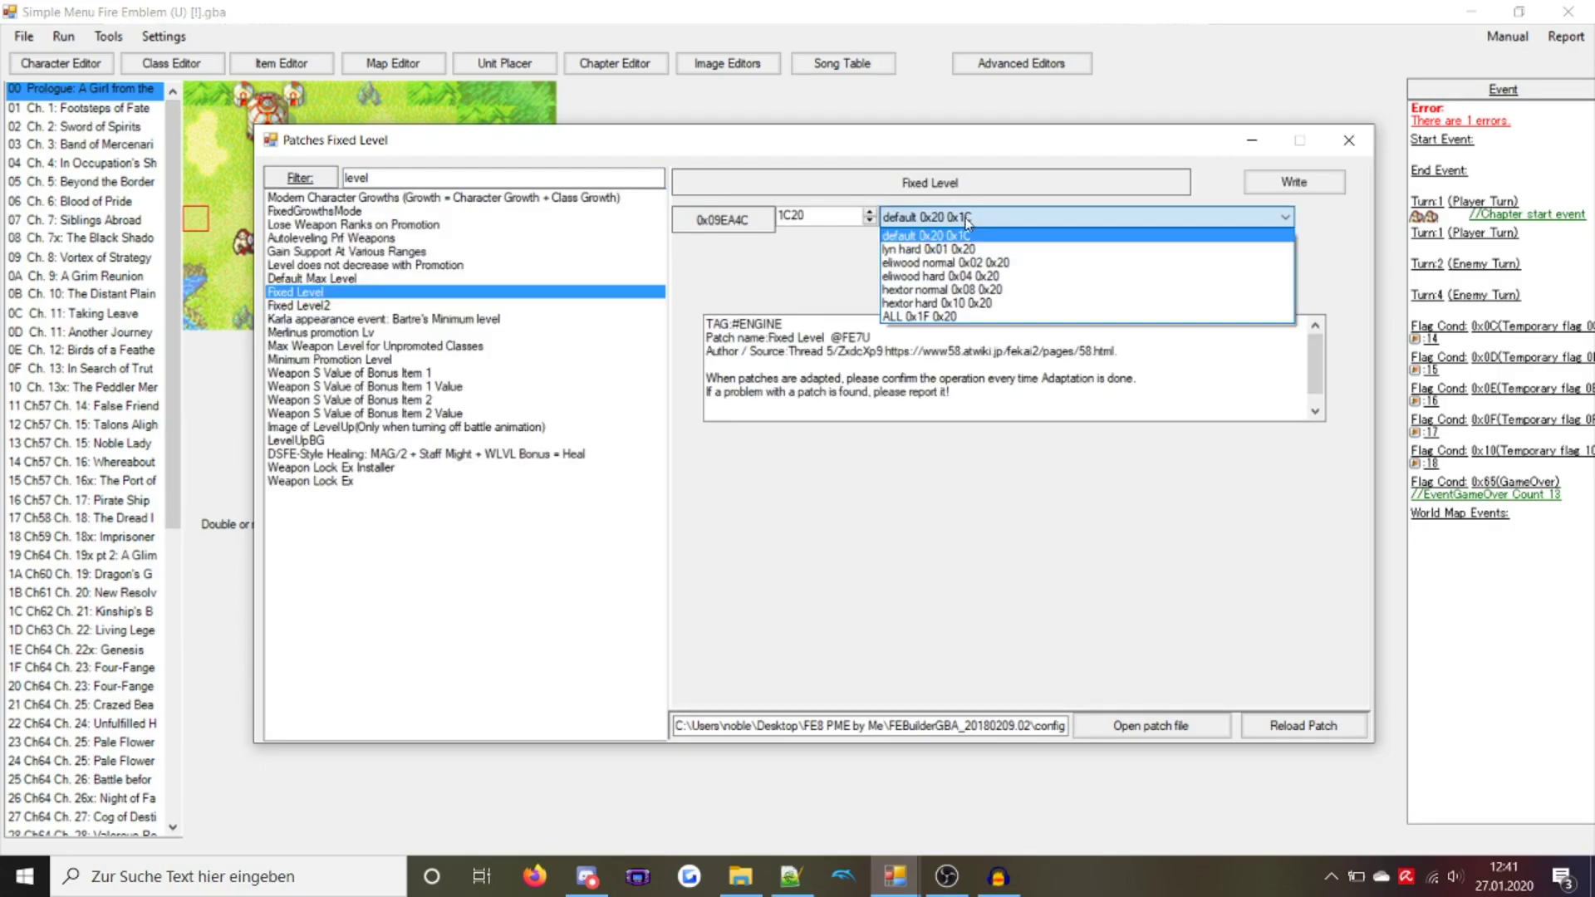
click(919, 317)
click(1304, 185)
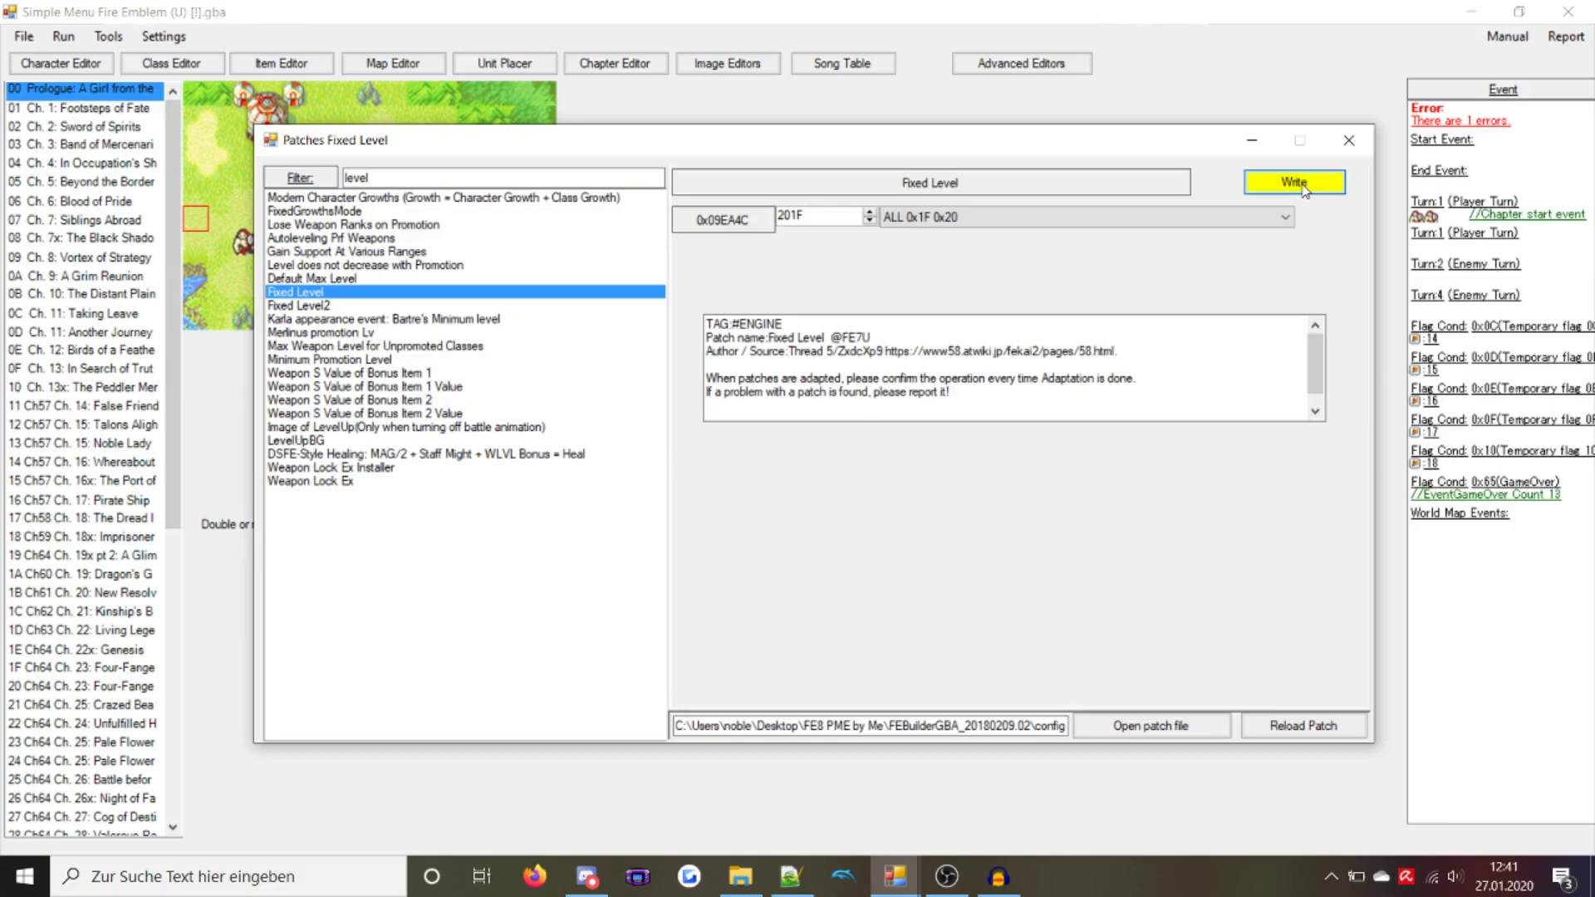
click(1362, 154)
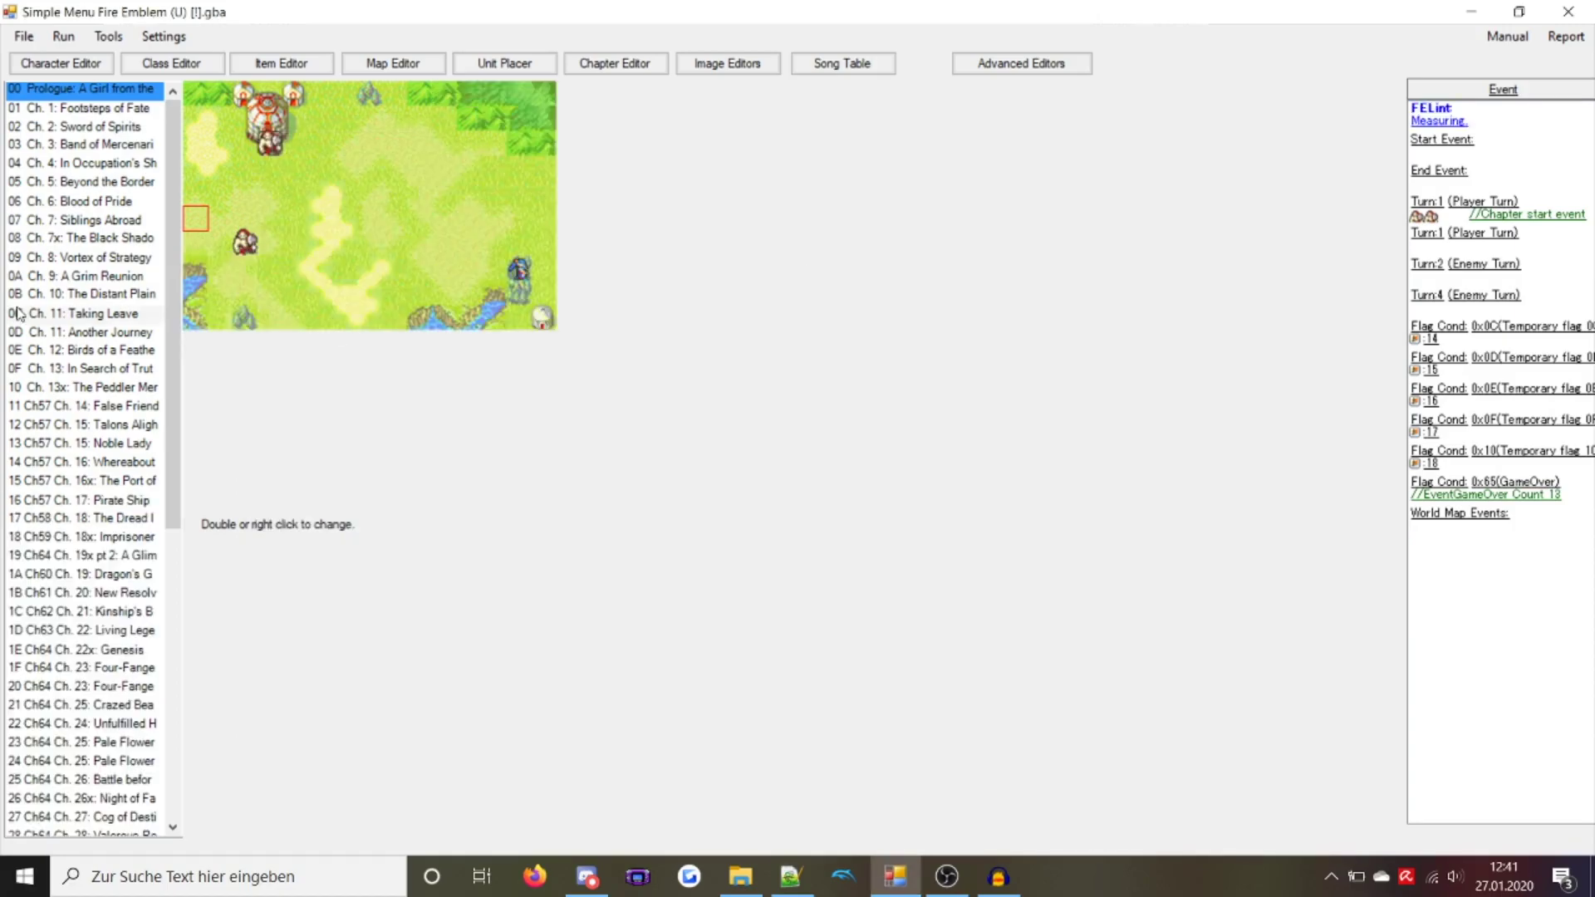
Open the start event of Ch. 11: Taking Leave and look through its commands
click(72, 313)
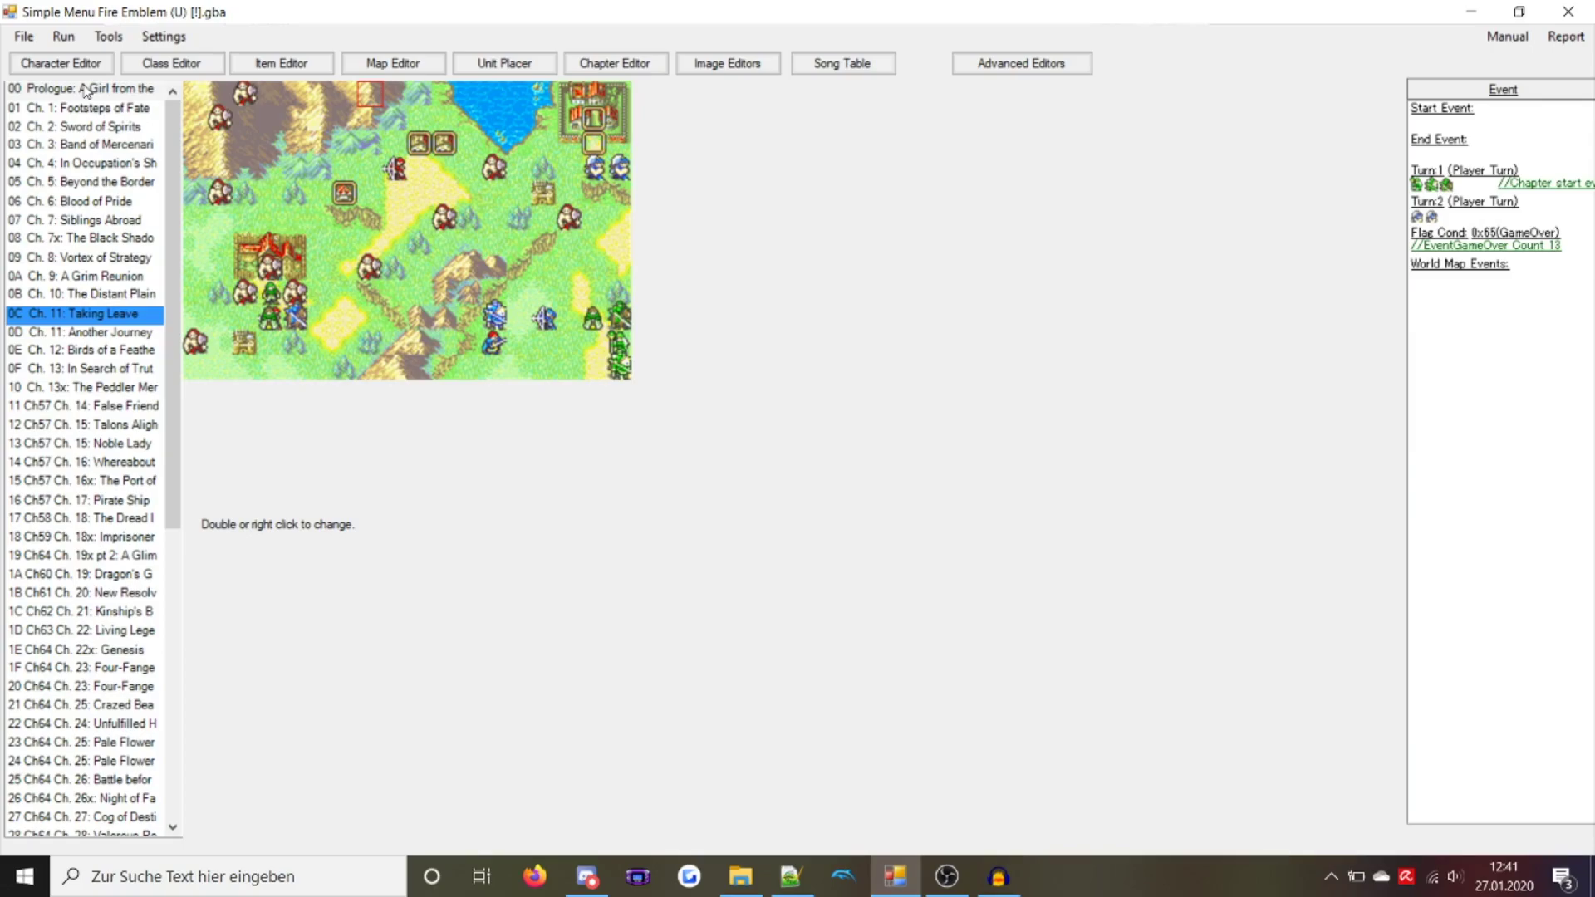
click(1432, 158)
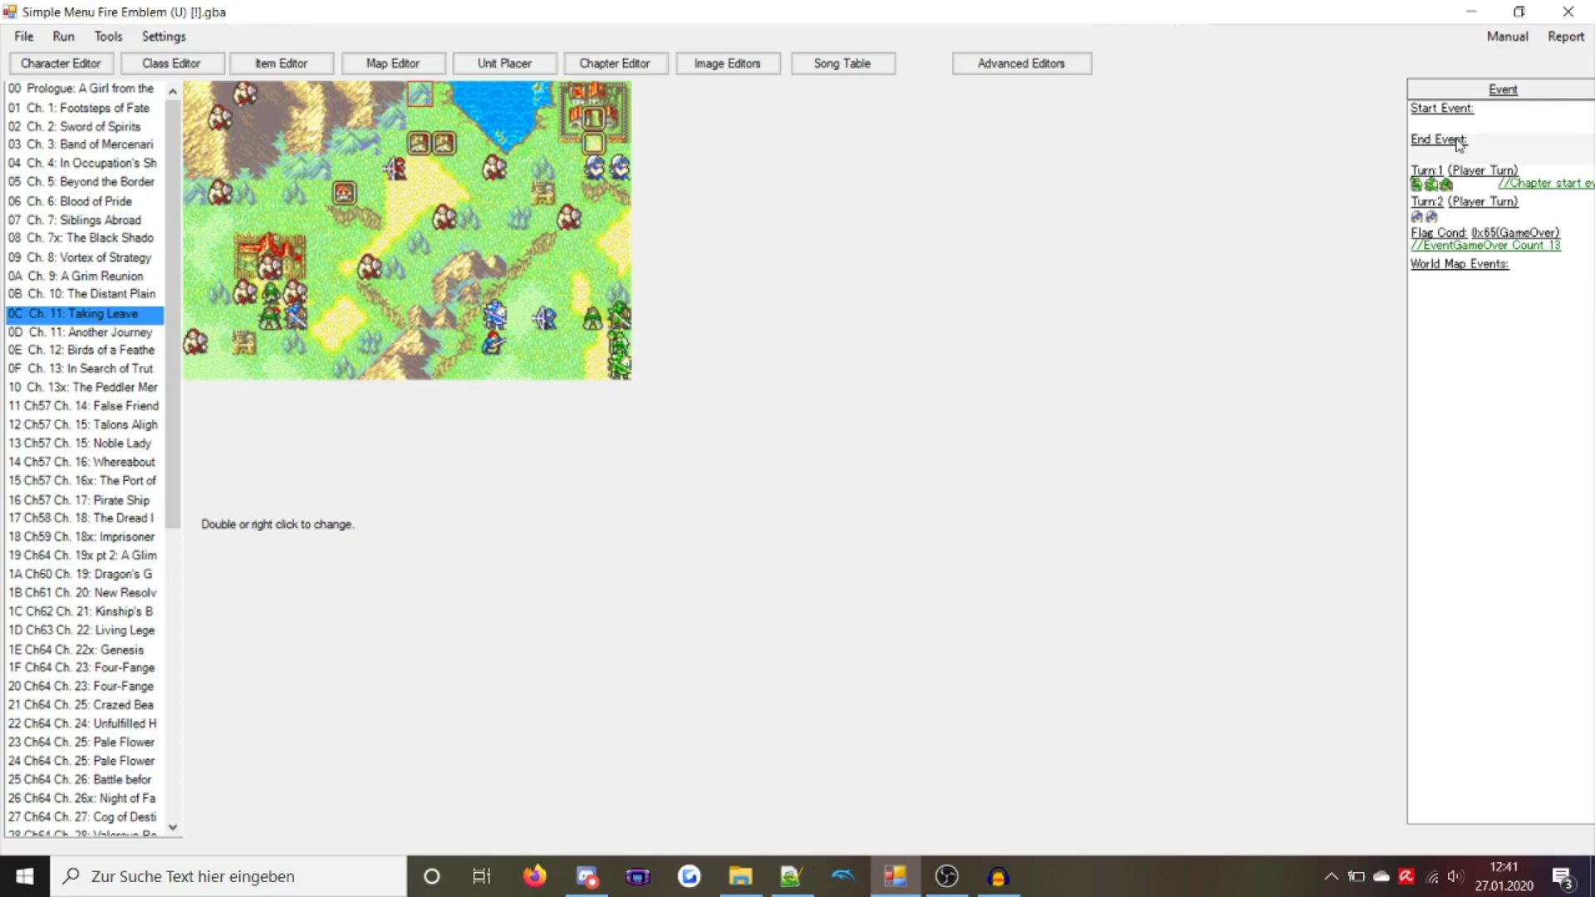
double_click(1473, 128)
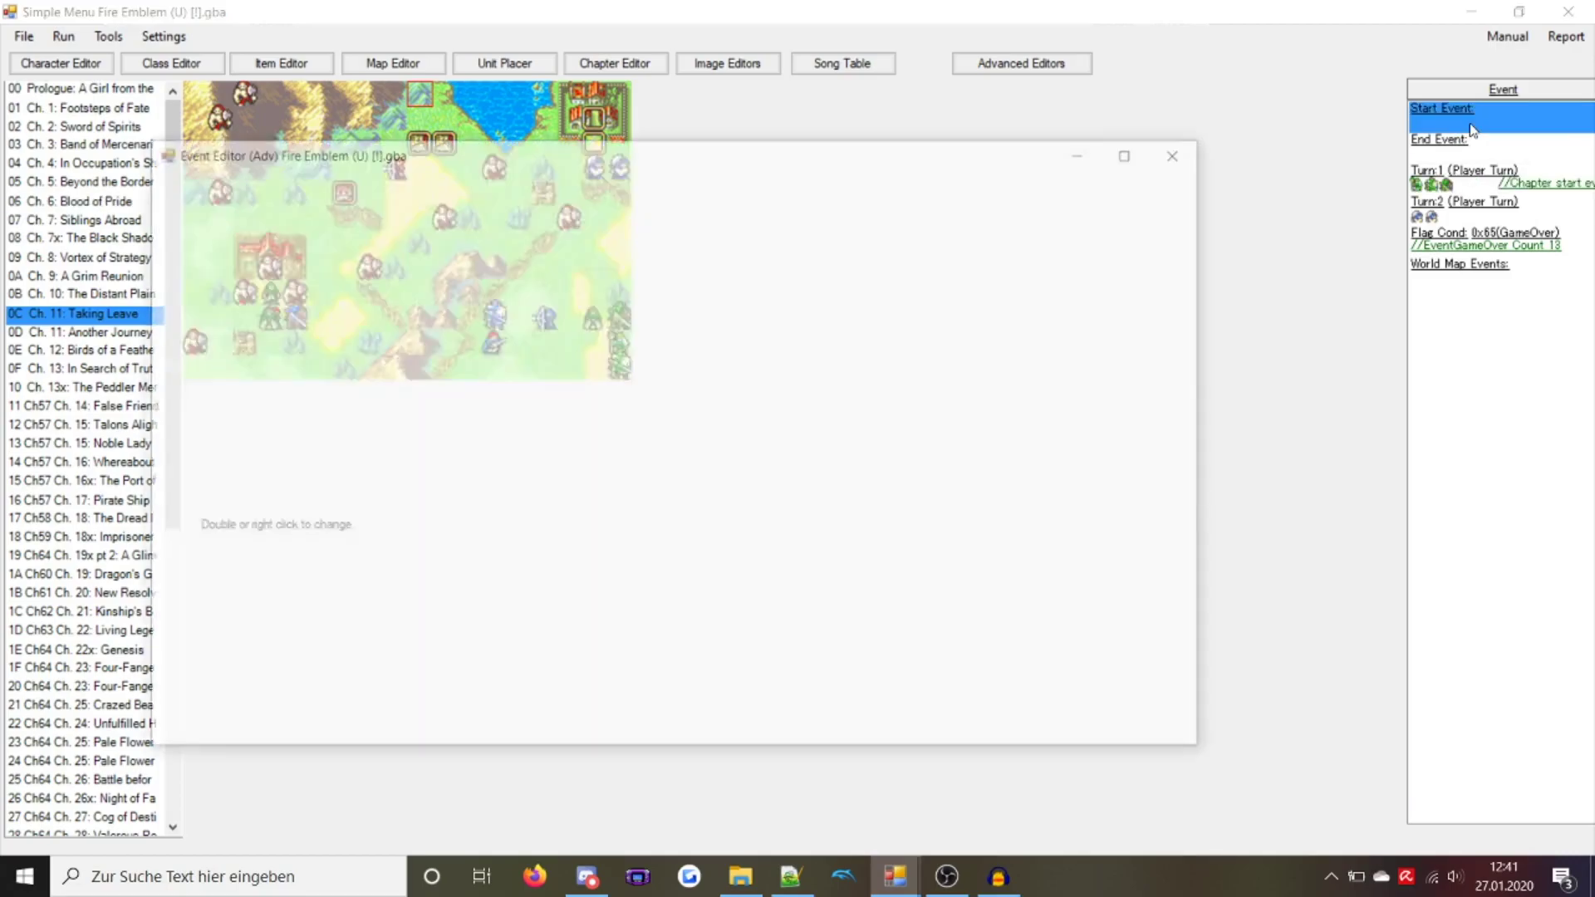
scroll(515, 311, down, 10)
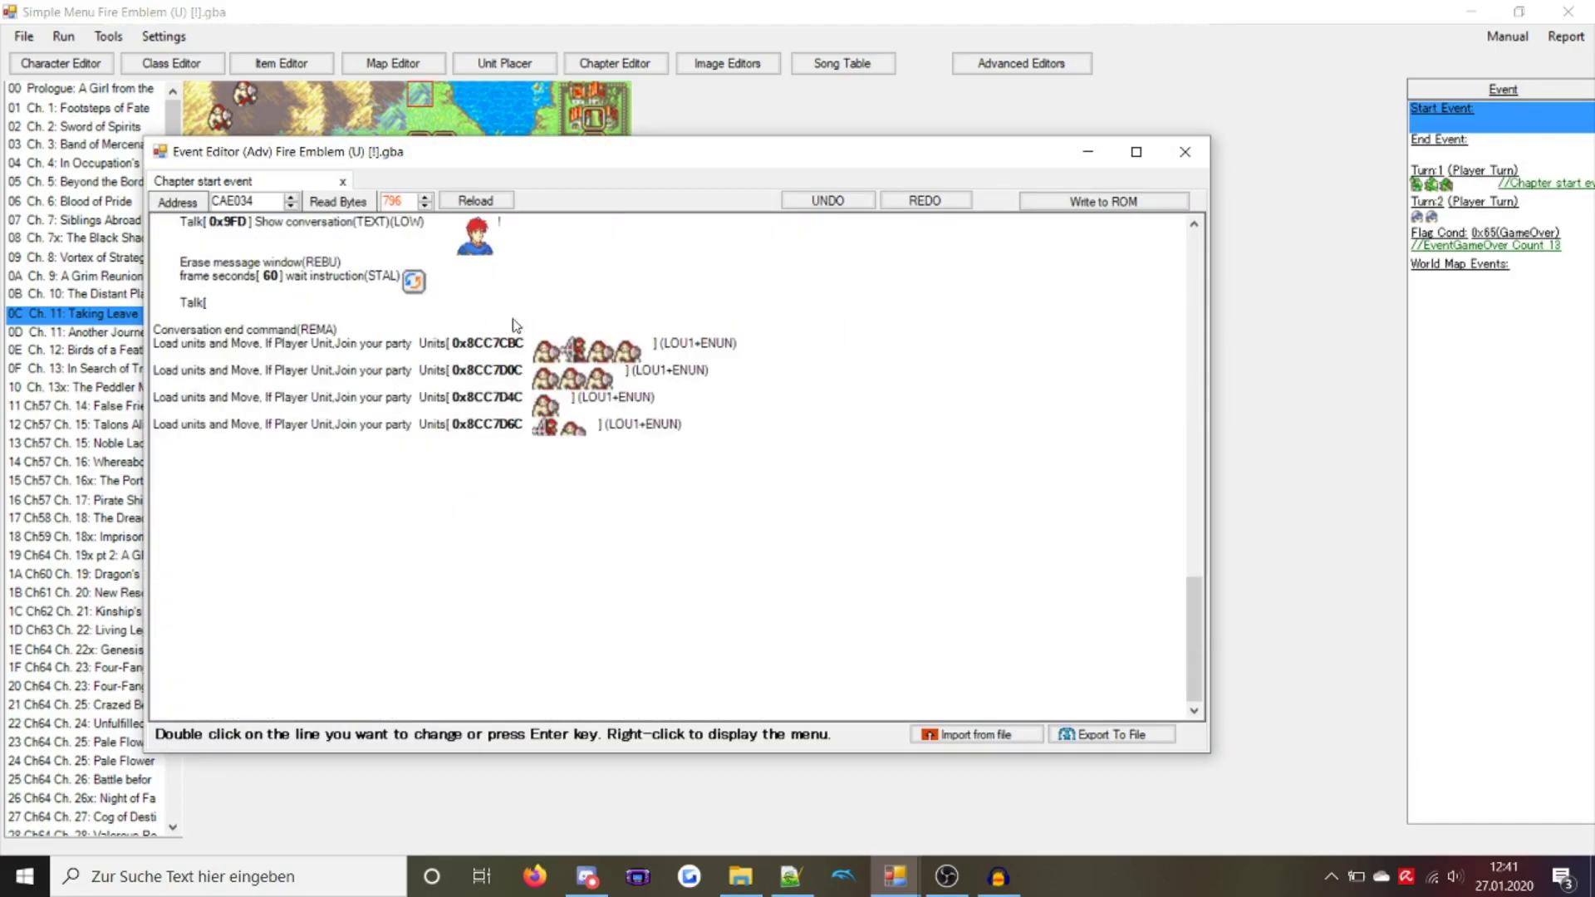
scroll(571, 627, up, 10)
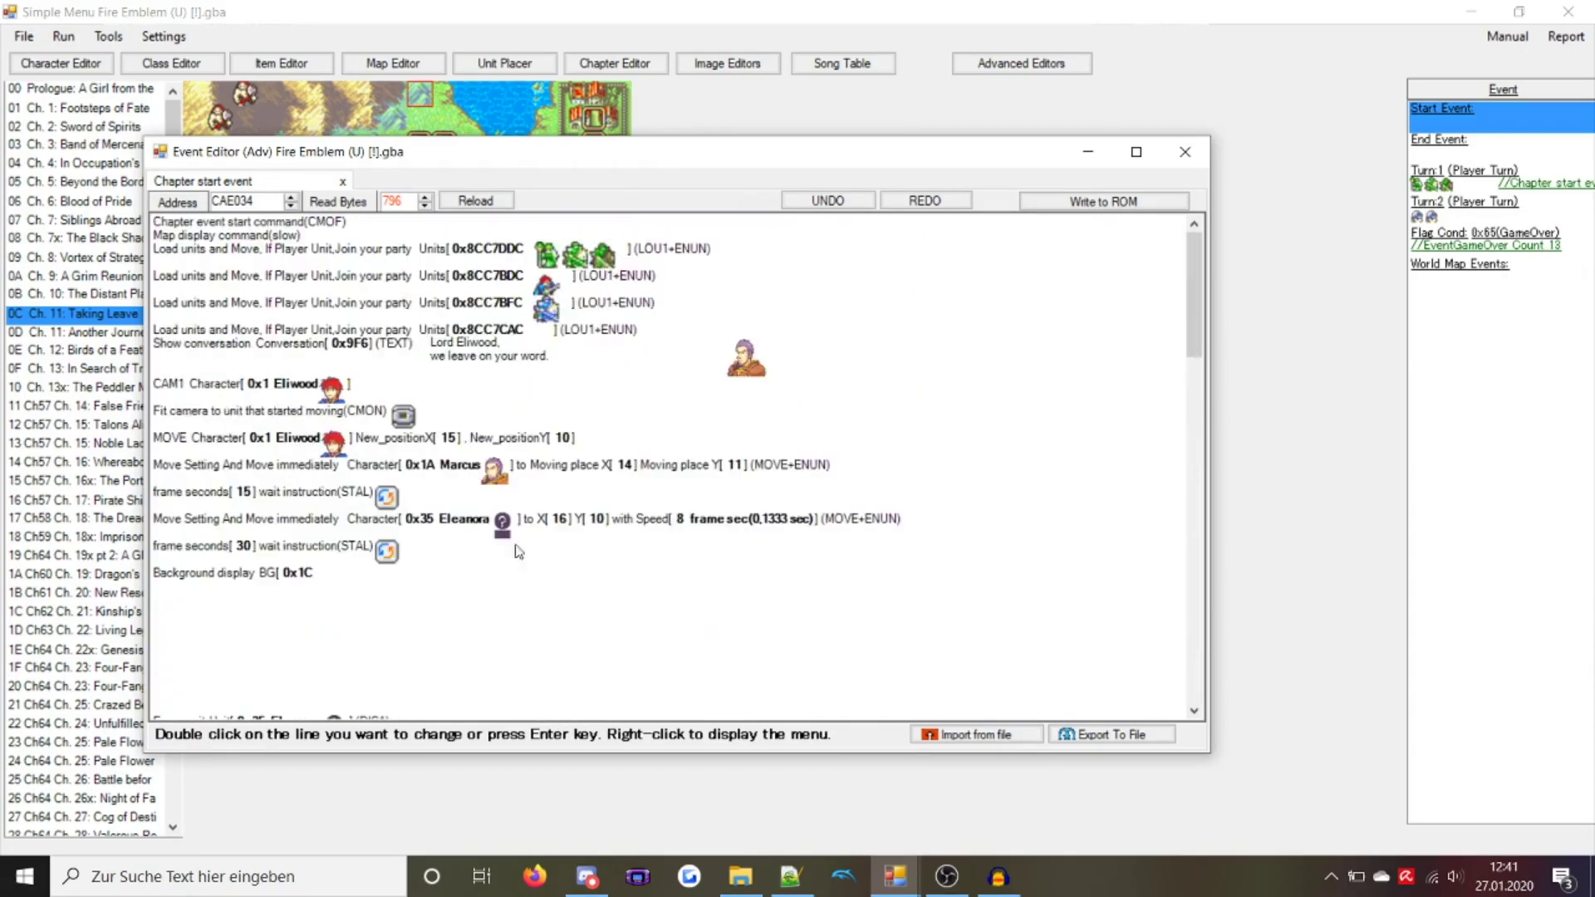
Reduce the chapter start event to its CMOF start command by reloading with 4 read bytes, and write it to the ROM
double_click(403, 203)
text(2)
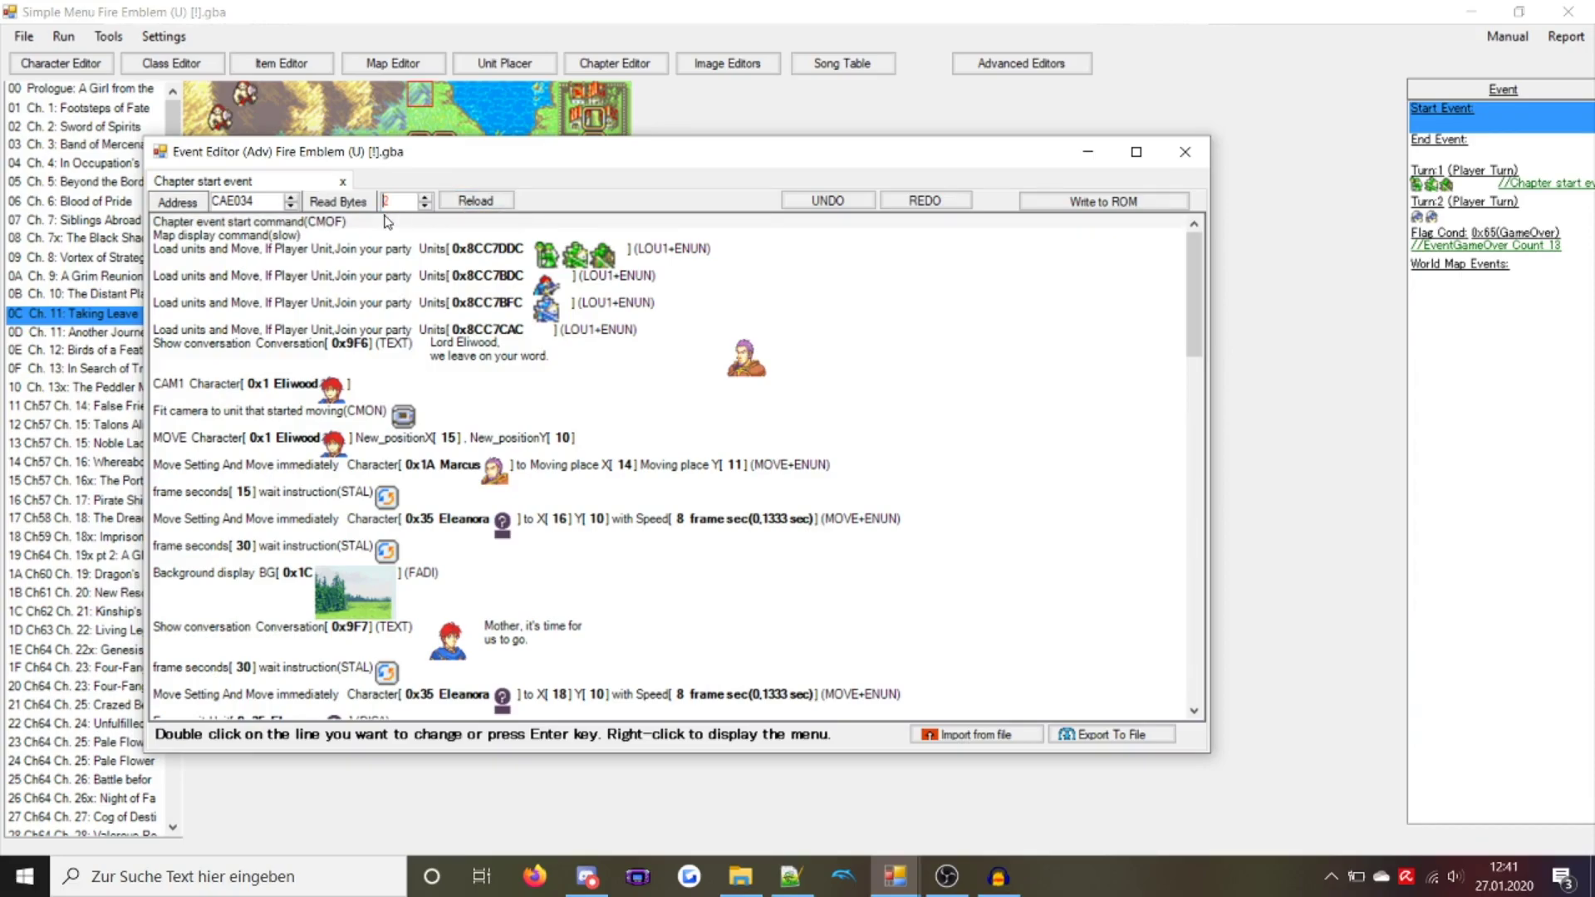
key(Delete)
text(4)
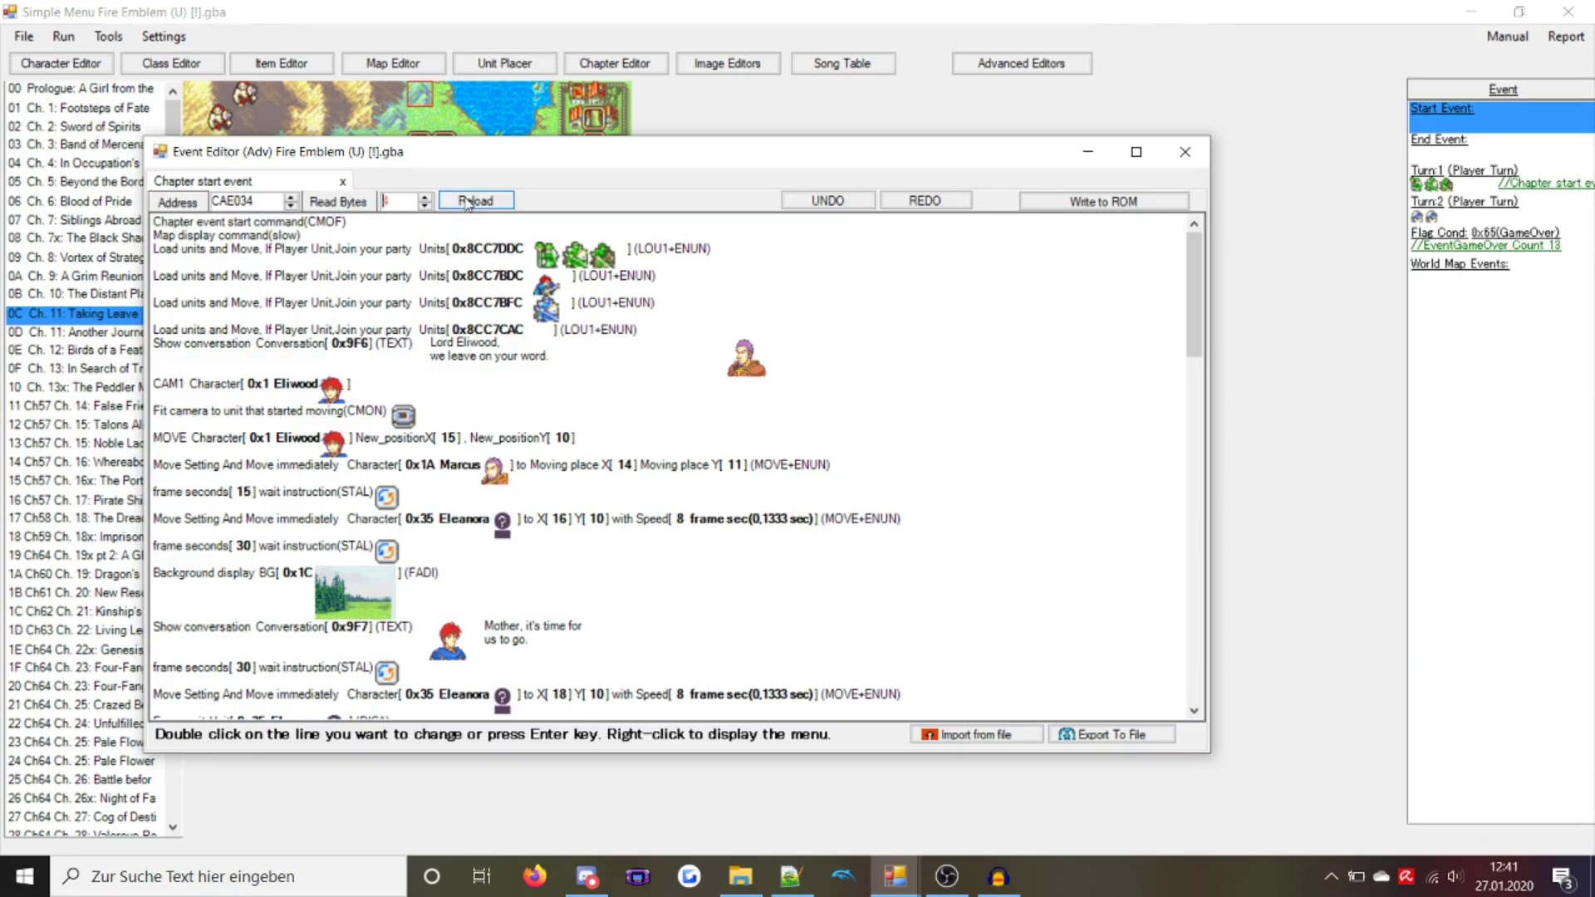
double_click(331, 223)
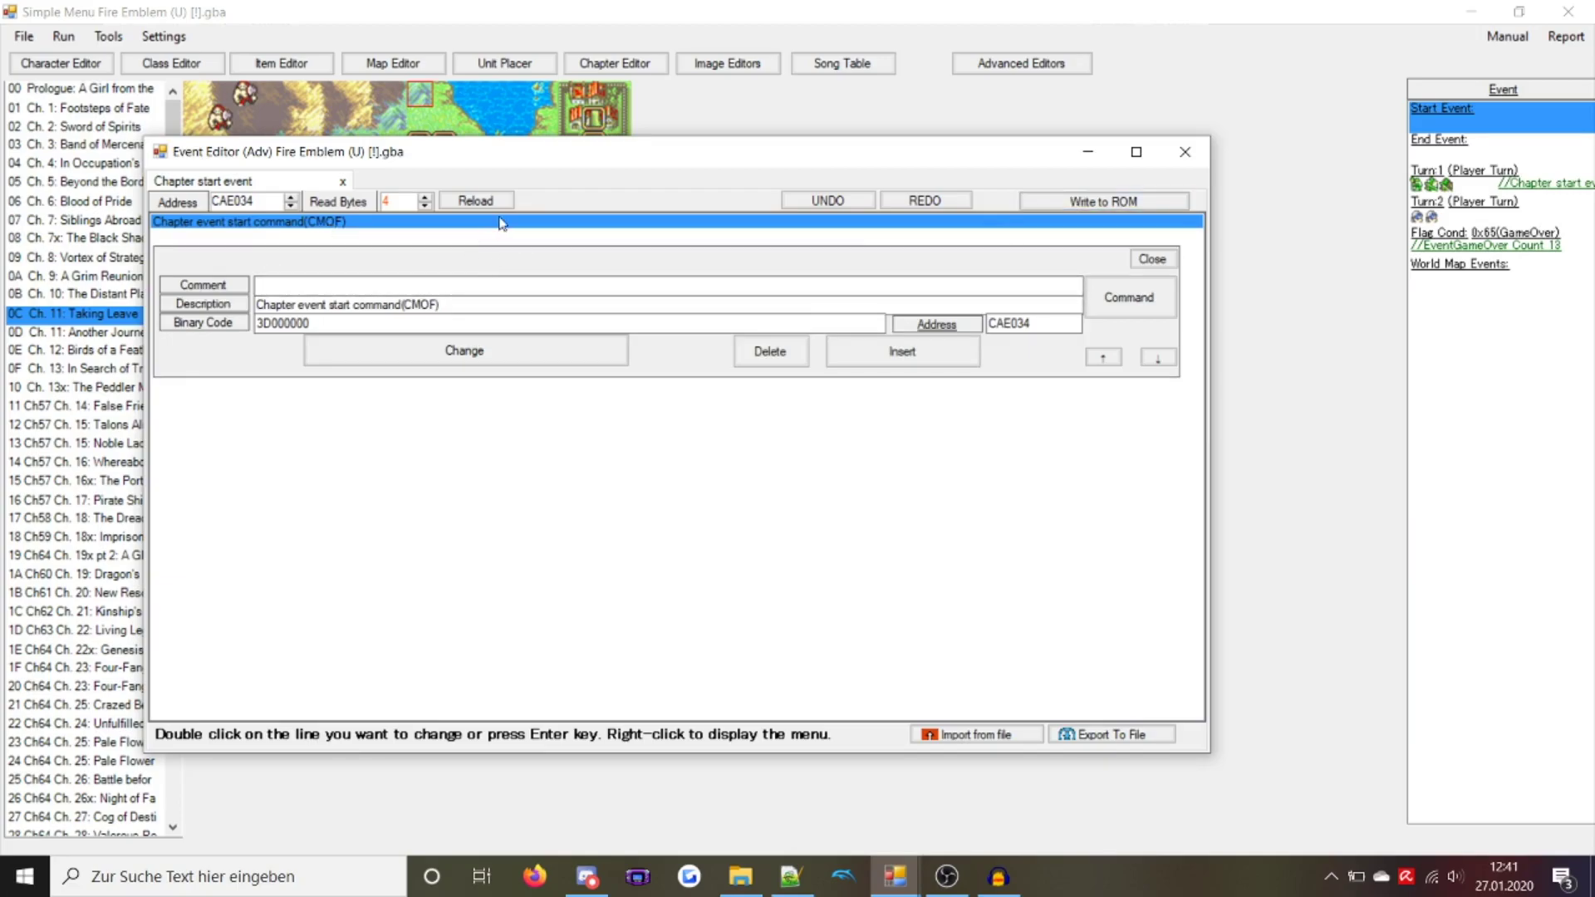
click(1049, 201)
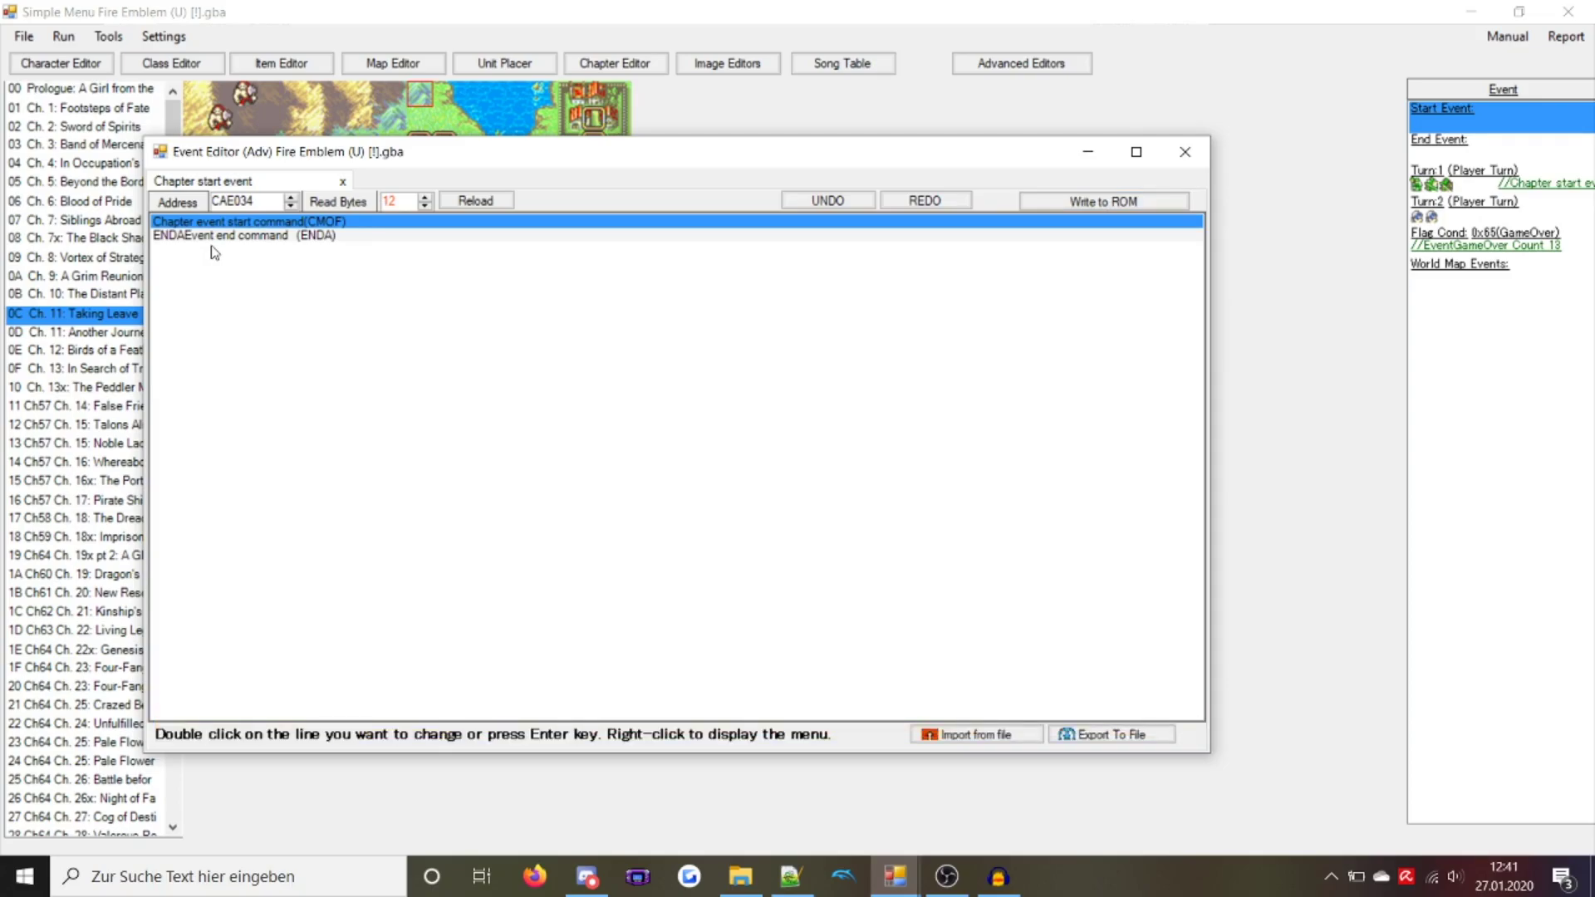
double_click(278, 223)
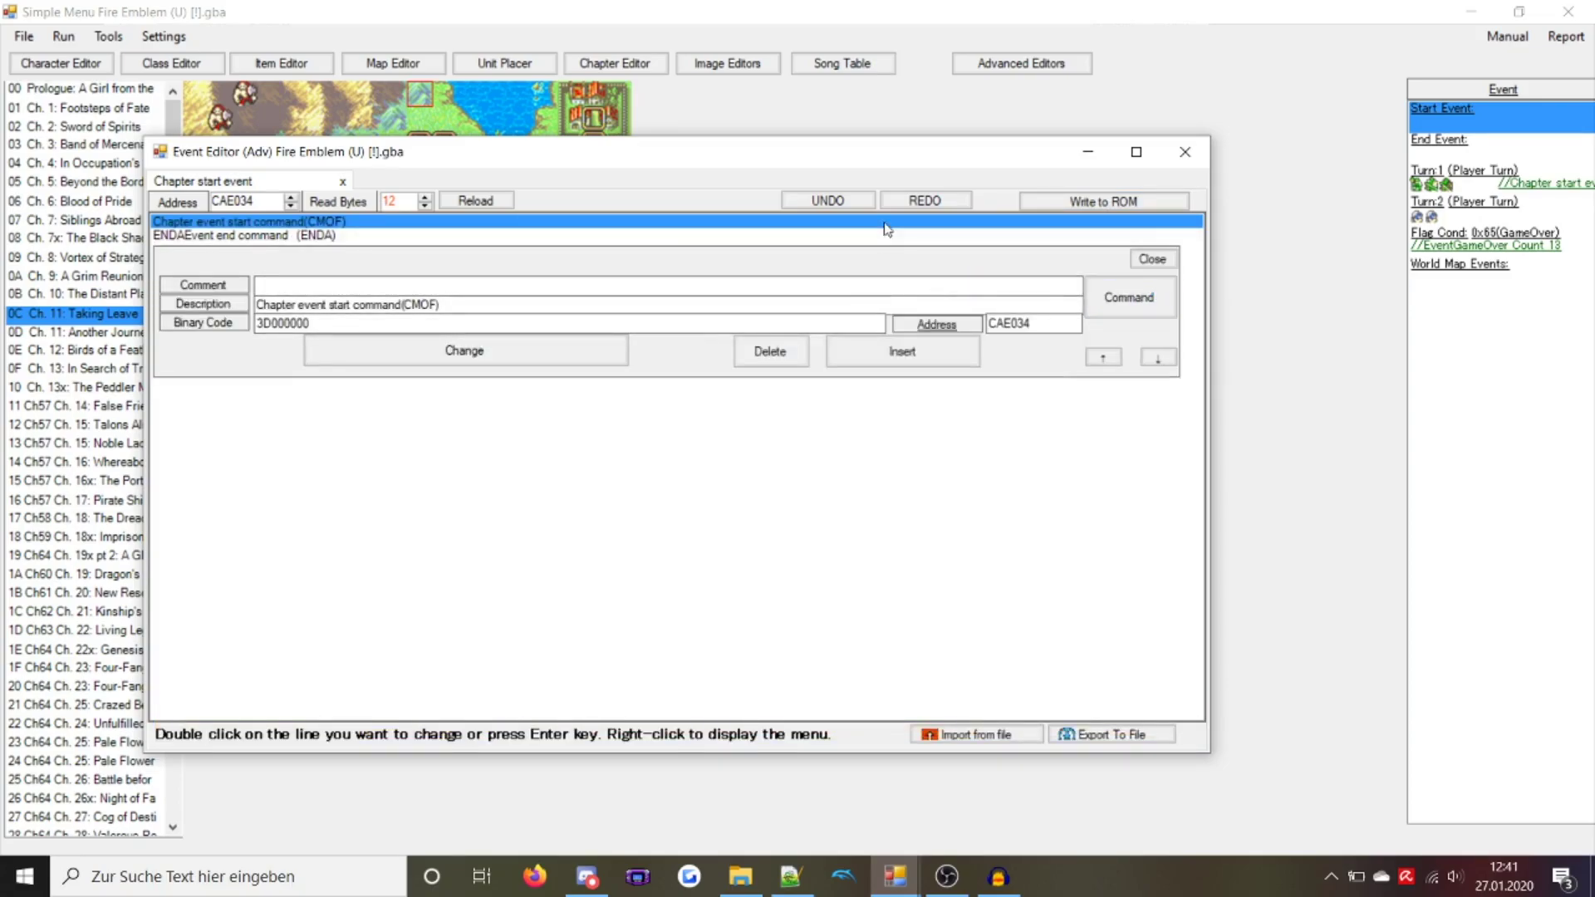
key(Escape)
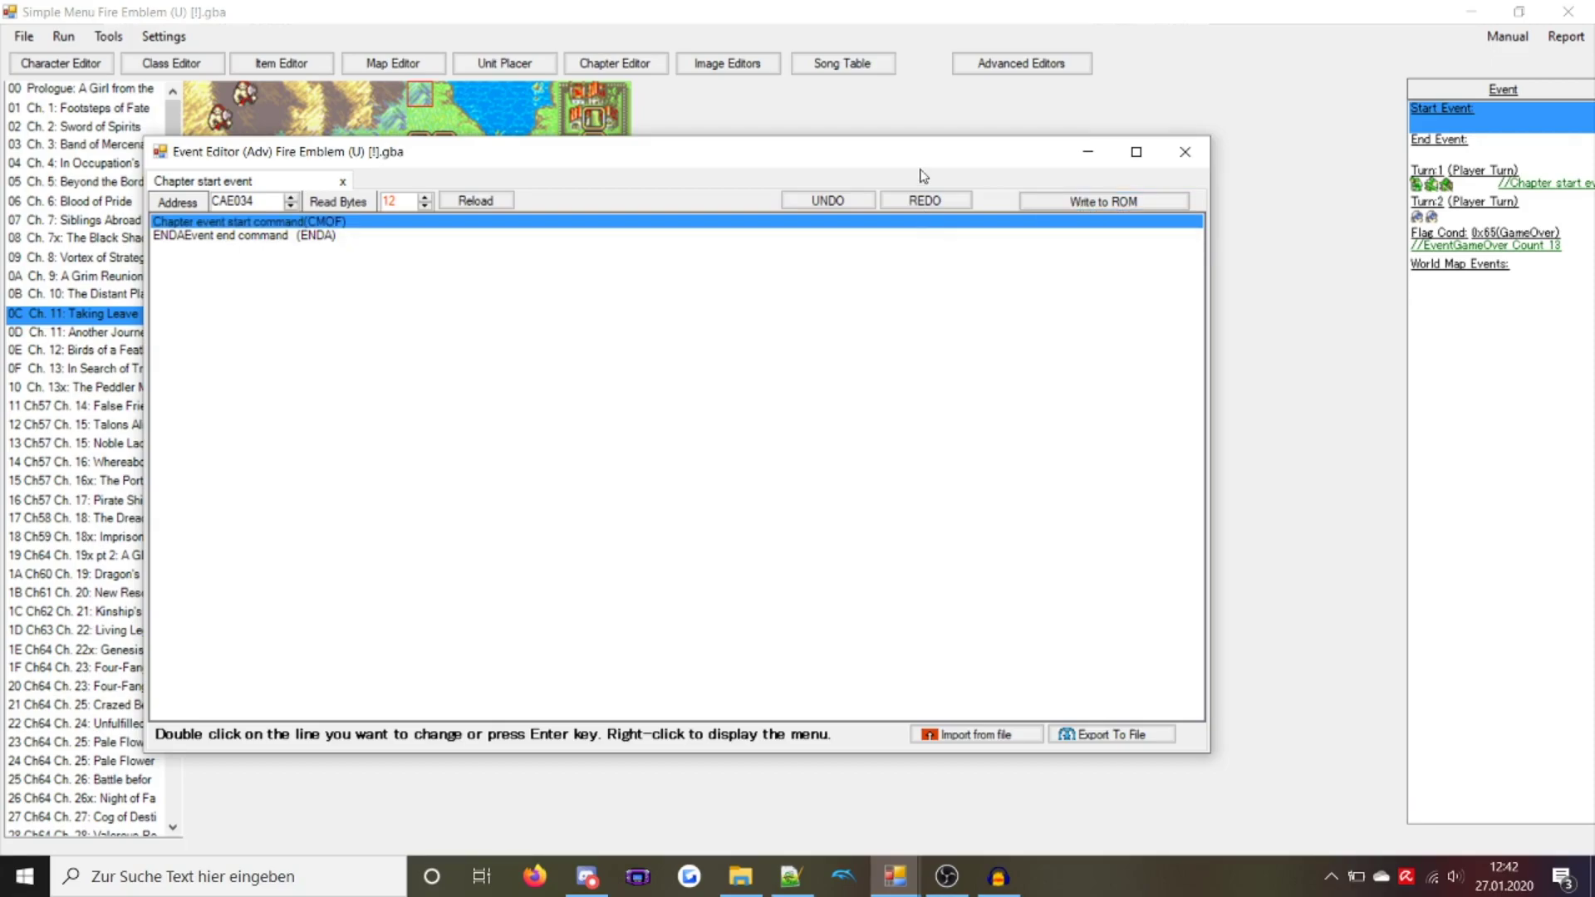
drag(827, 169, 1011, 89)
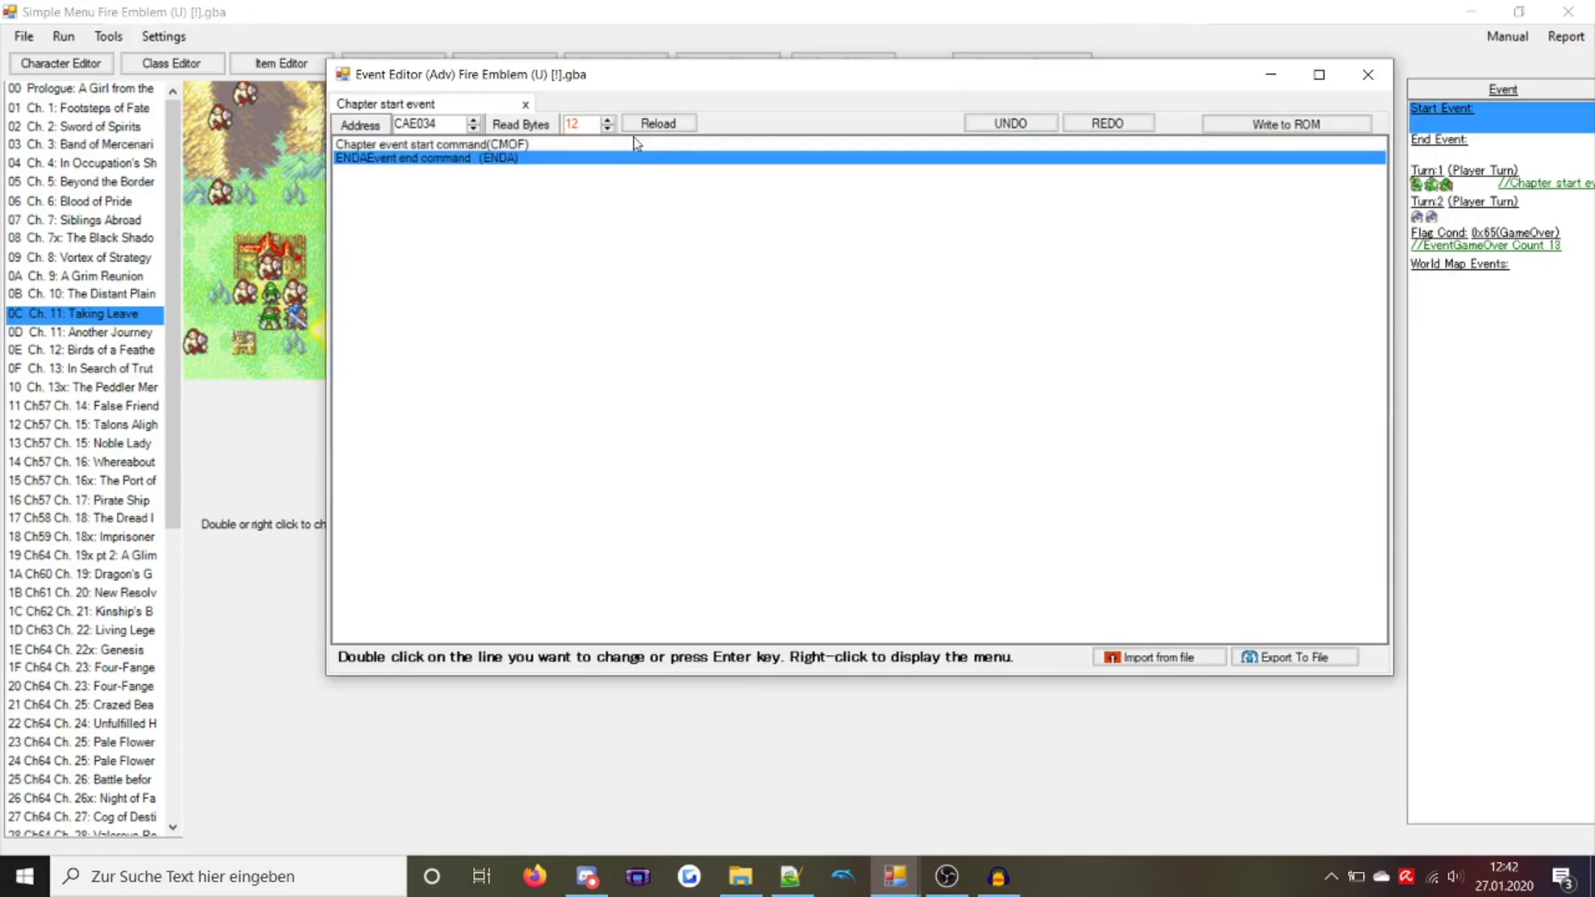
Open the Chapter Editor for Ch. 11: Taking Leave and keep Dark Before Initial Event at 00=Fade to map
click(678, 20)
click(608, 59)
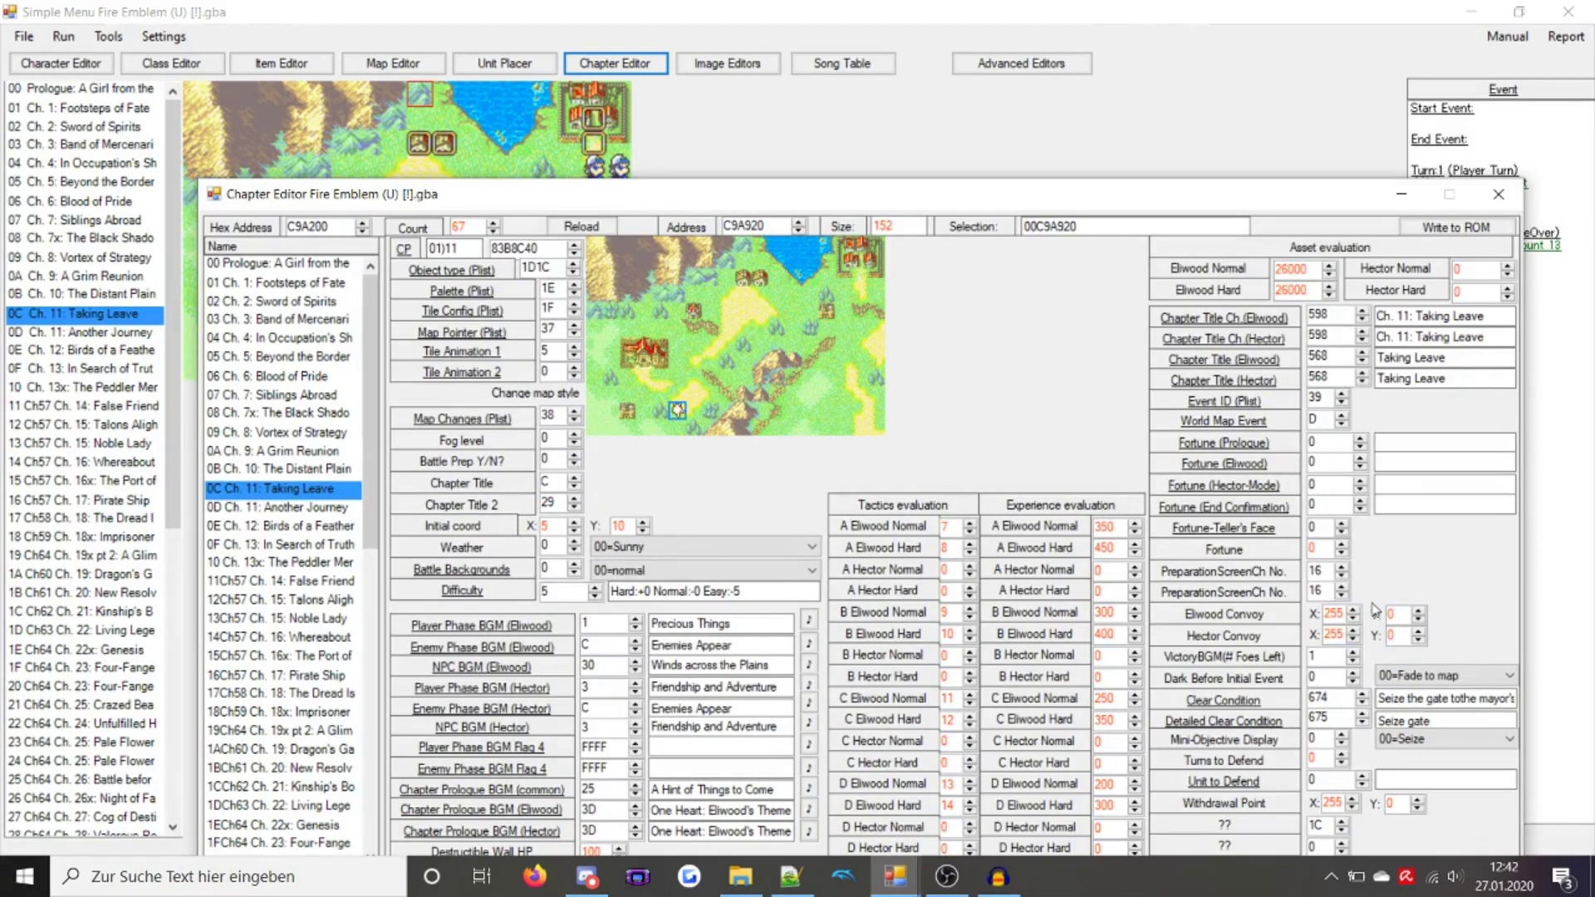
mouse_move(1253, 681)
click(1493, 678)
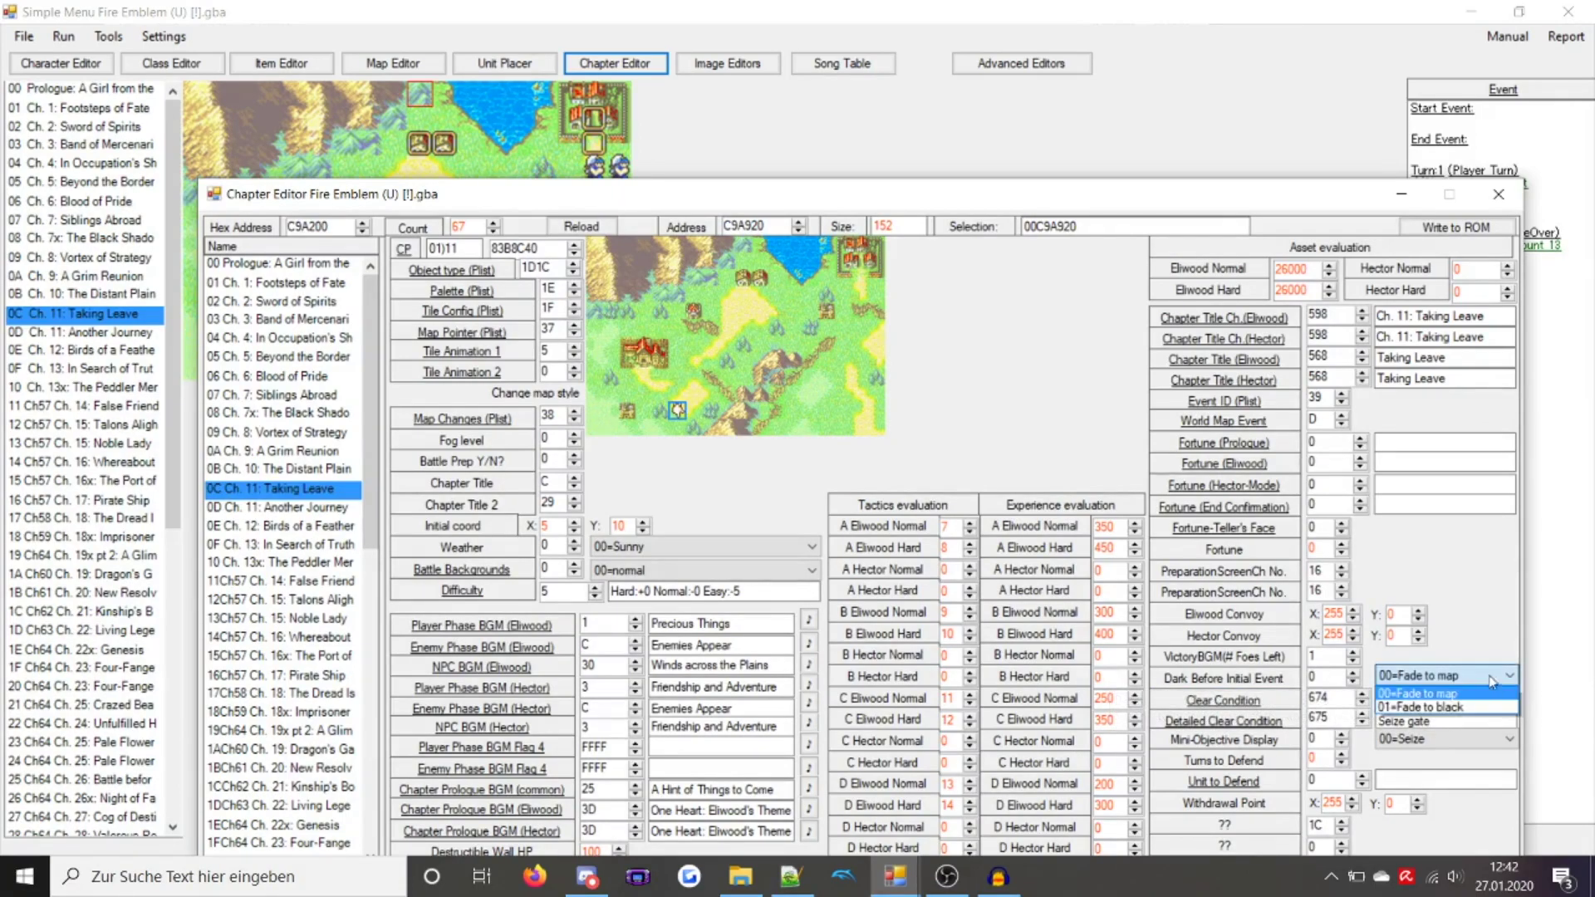
click(1449, 687)
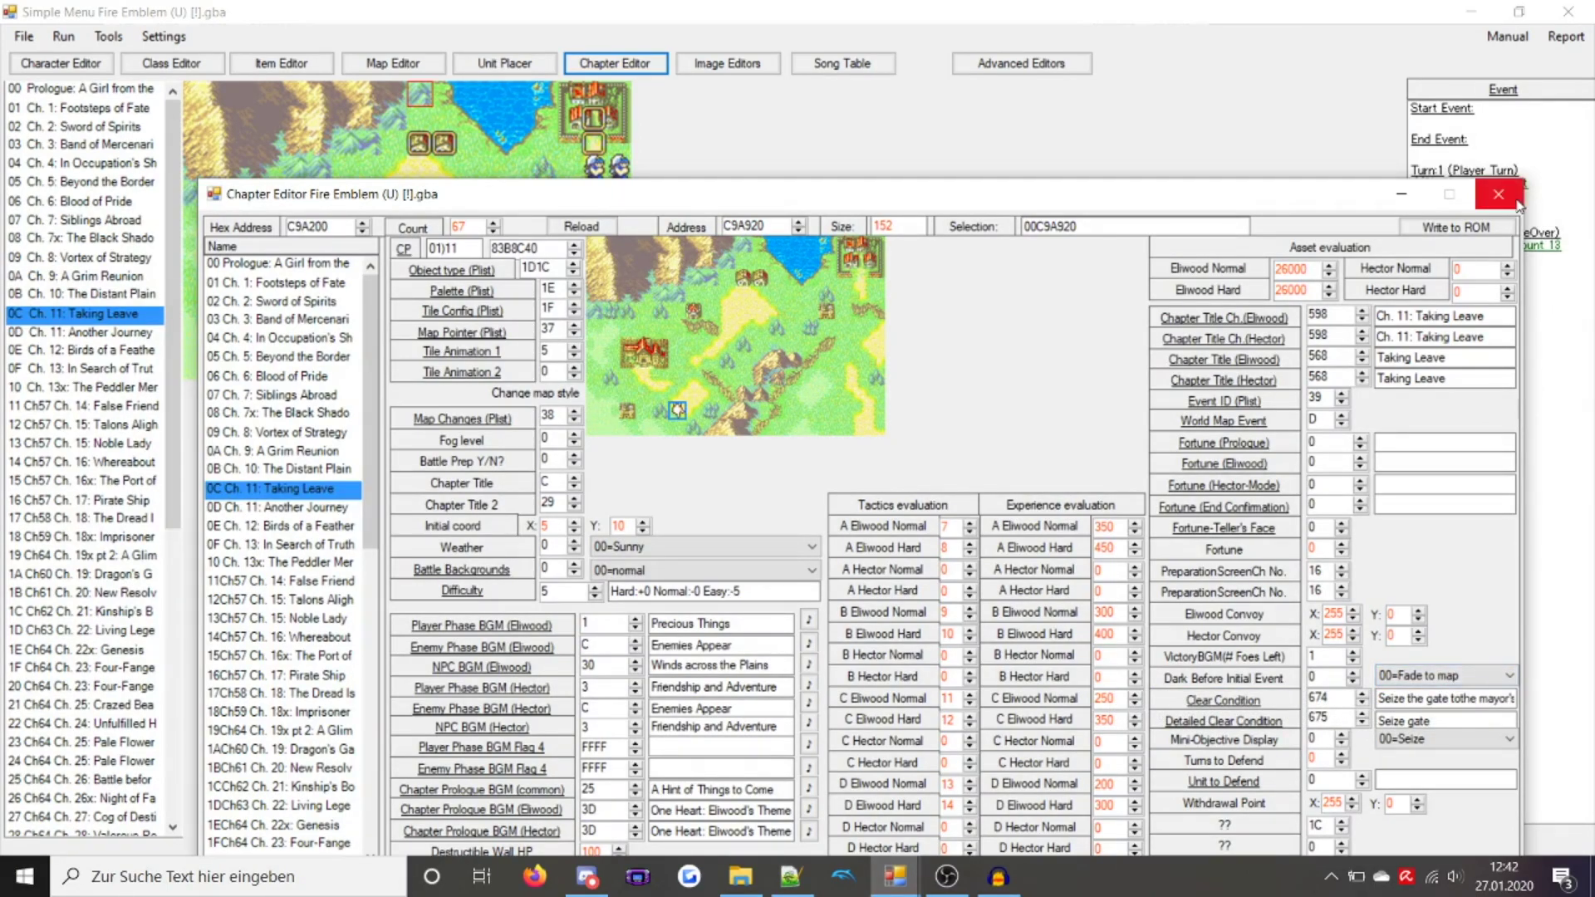
Set the chapter's initial coordinates to X 17, Y 11, write them to the ROM, and close the Chapter Editor
click(564, 529)
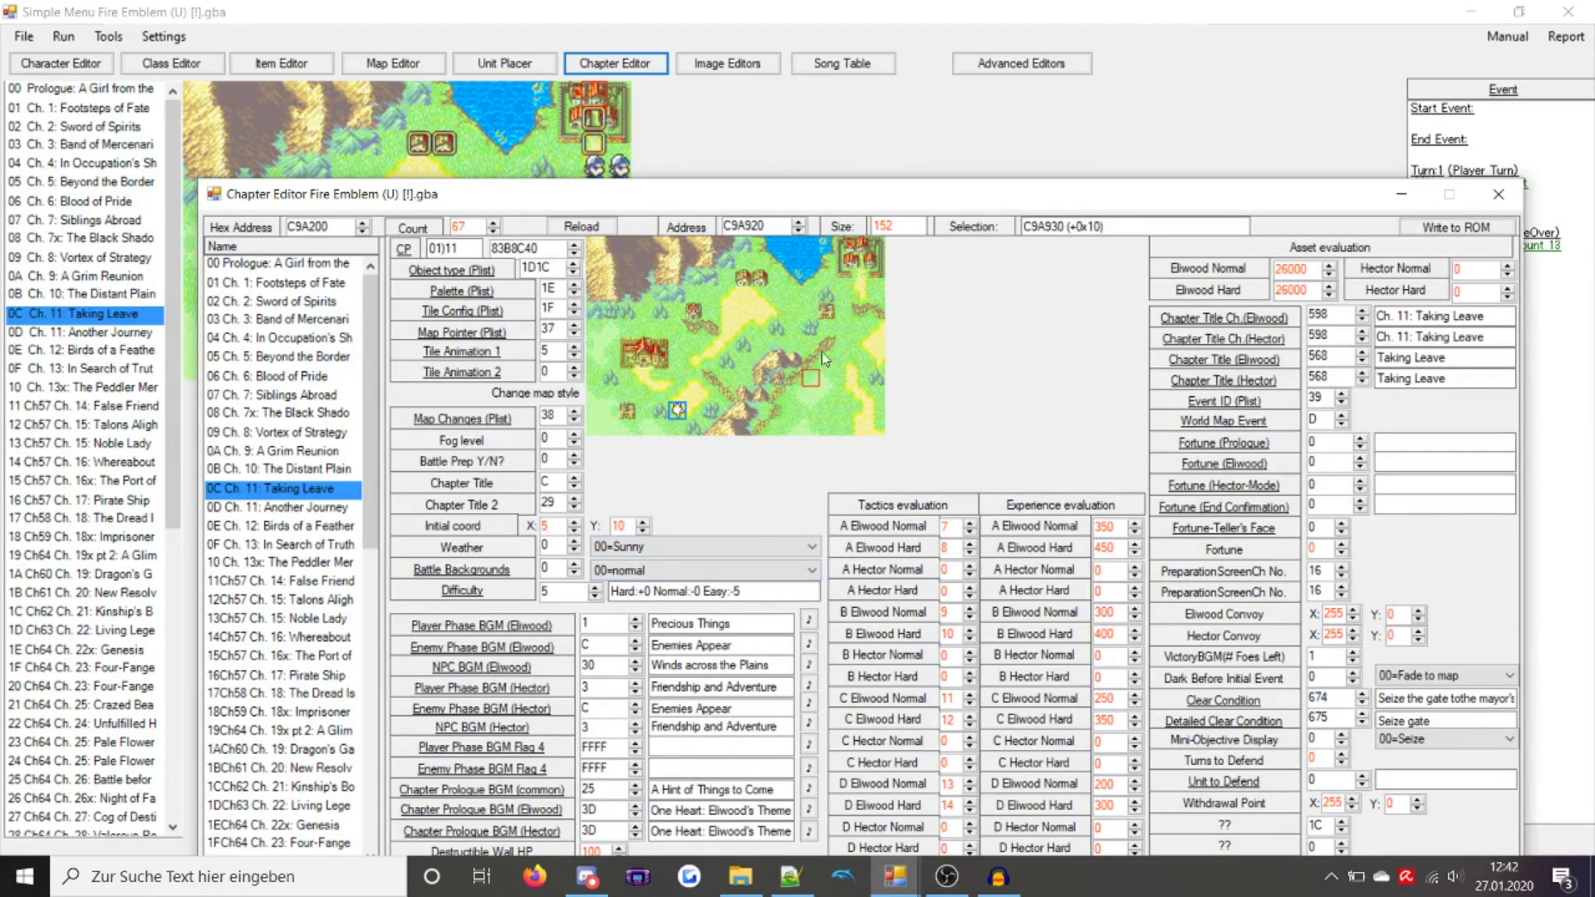
click(876, 428)
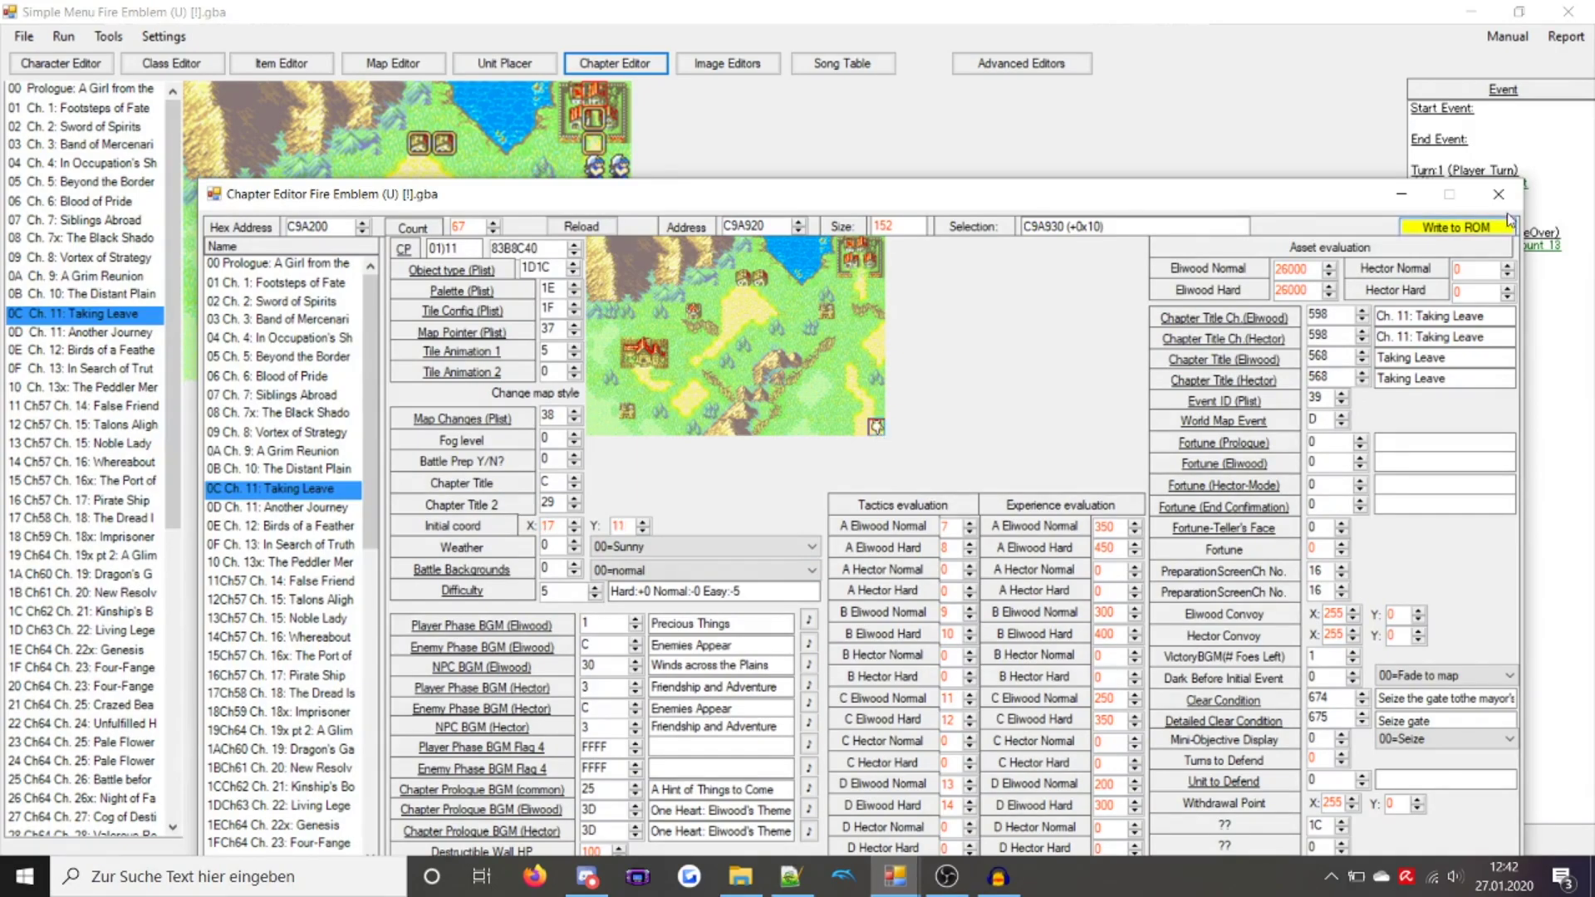
click(1490, 231)
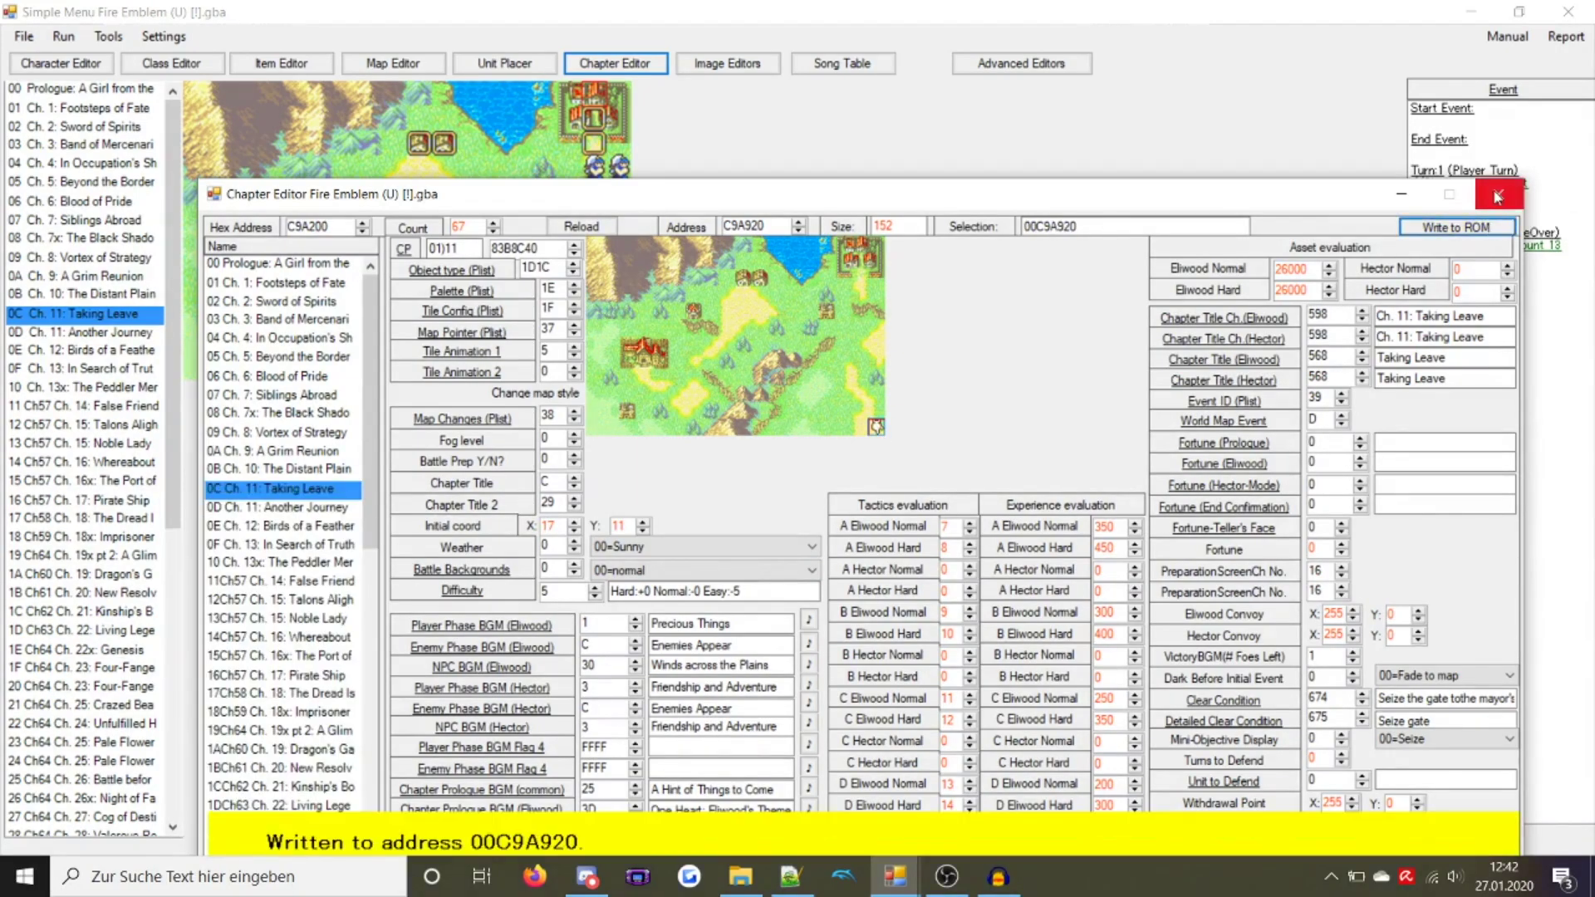
click(1499, 194)
Open the chapter's start event and switch the CMOF line's command to Load units and Move (LOU1+ENUN)
double_click(1470, 139)
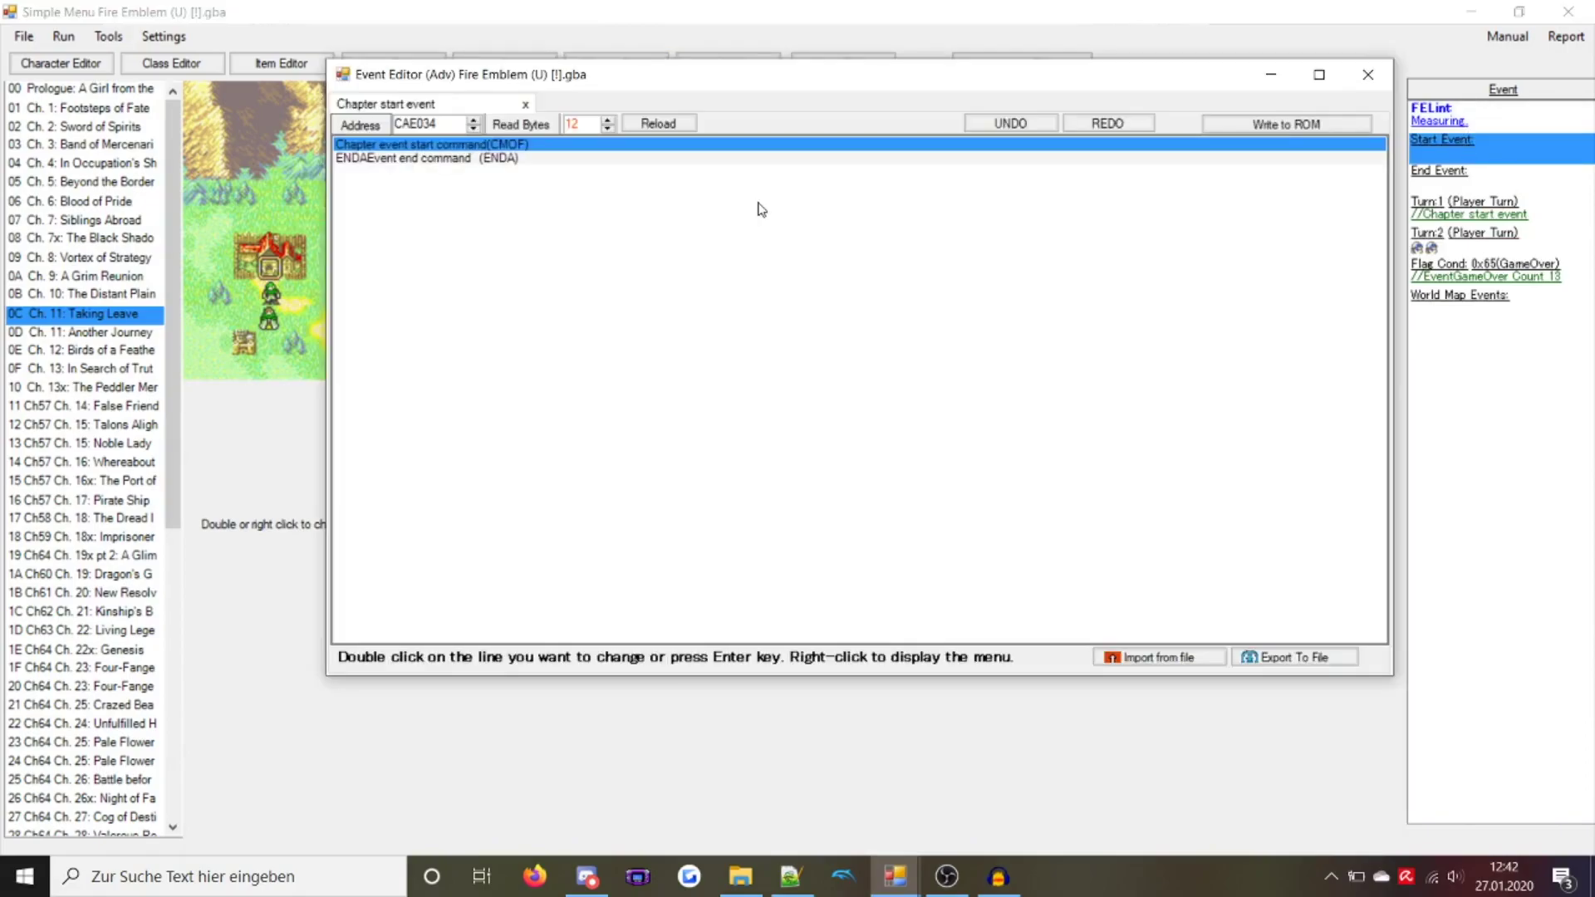
double_click(508, 145)
text(lou1)
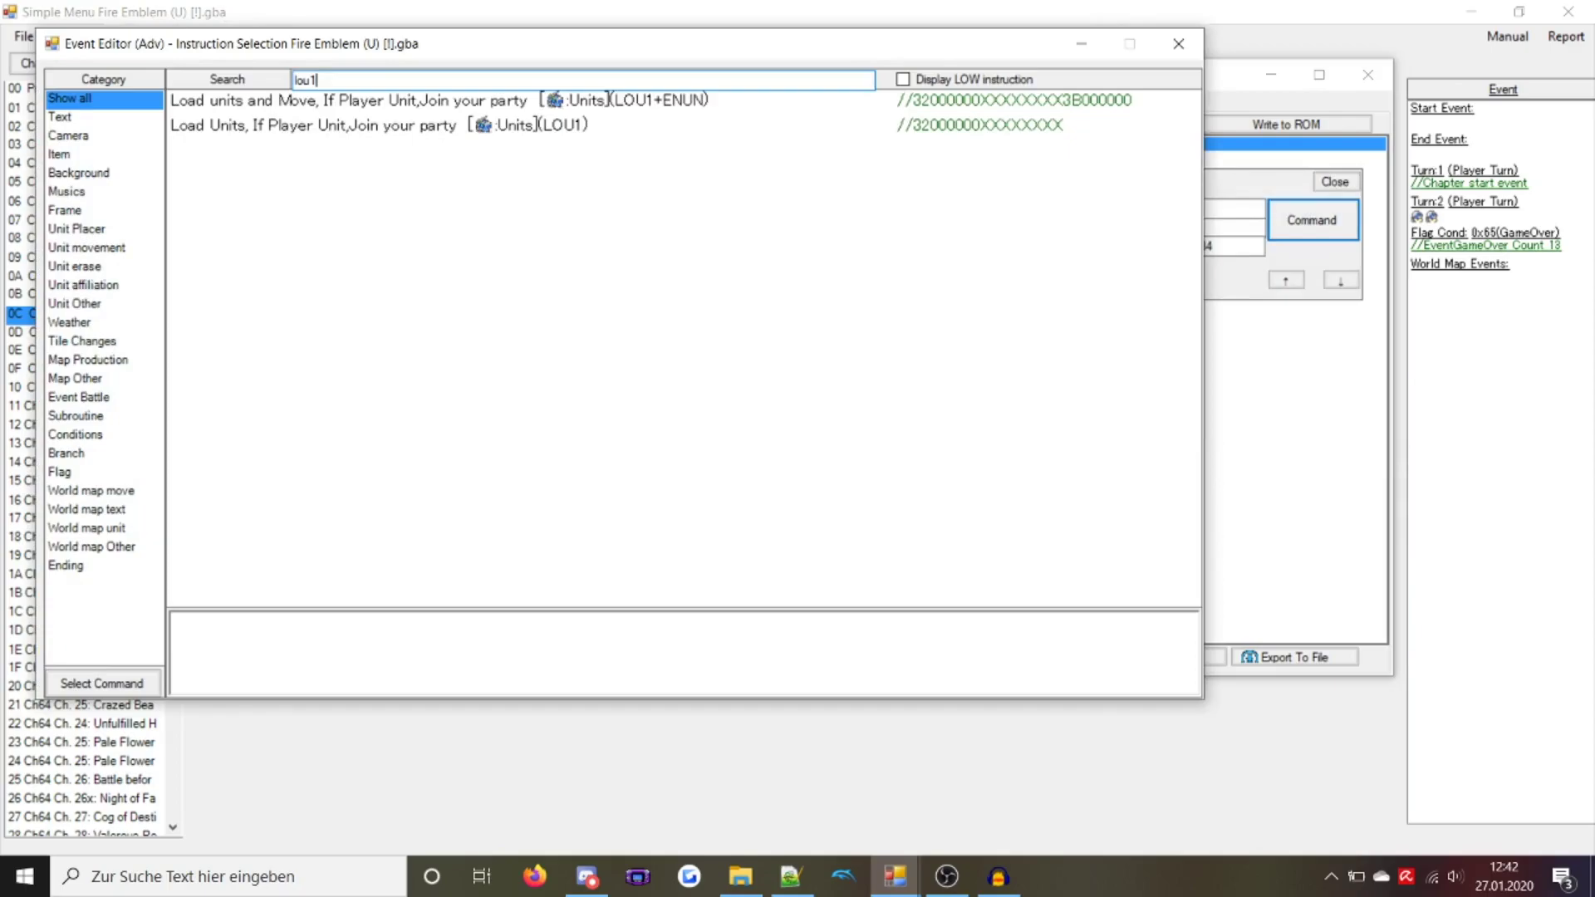
click(647, 103)
double_click(647, 103)
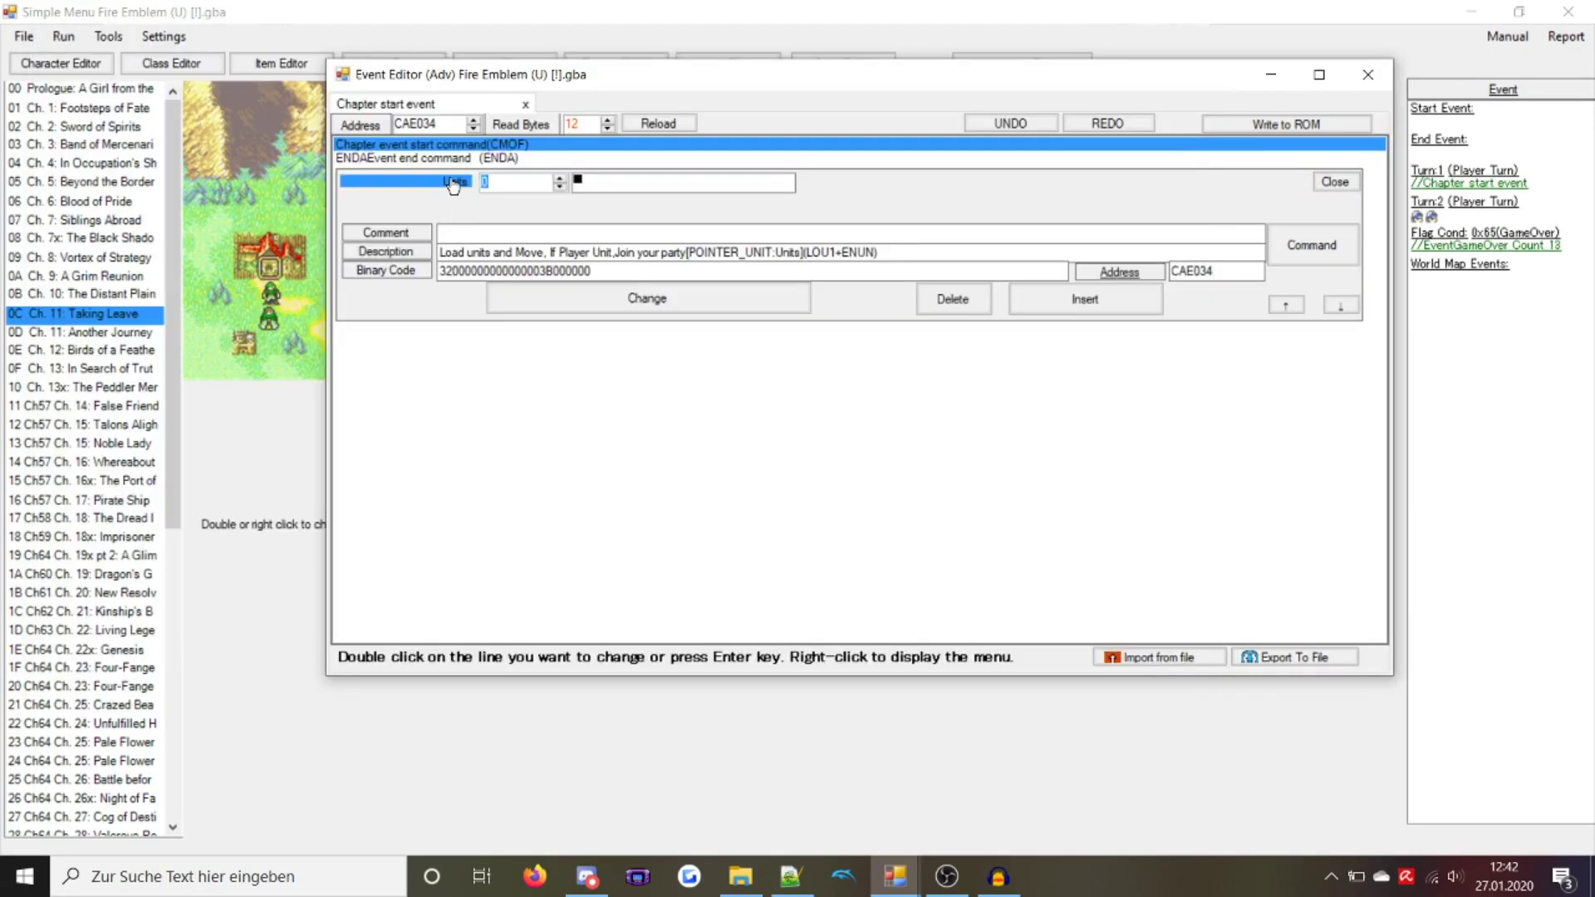
Assign the Player arrangement(Eliwood) units of Ch. 11: Taking Leave to the load command and apply the change
click(454, 182)
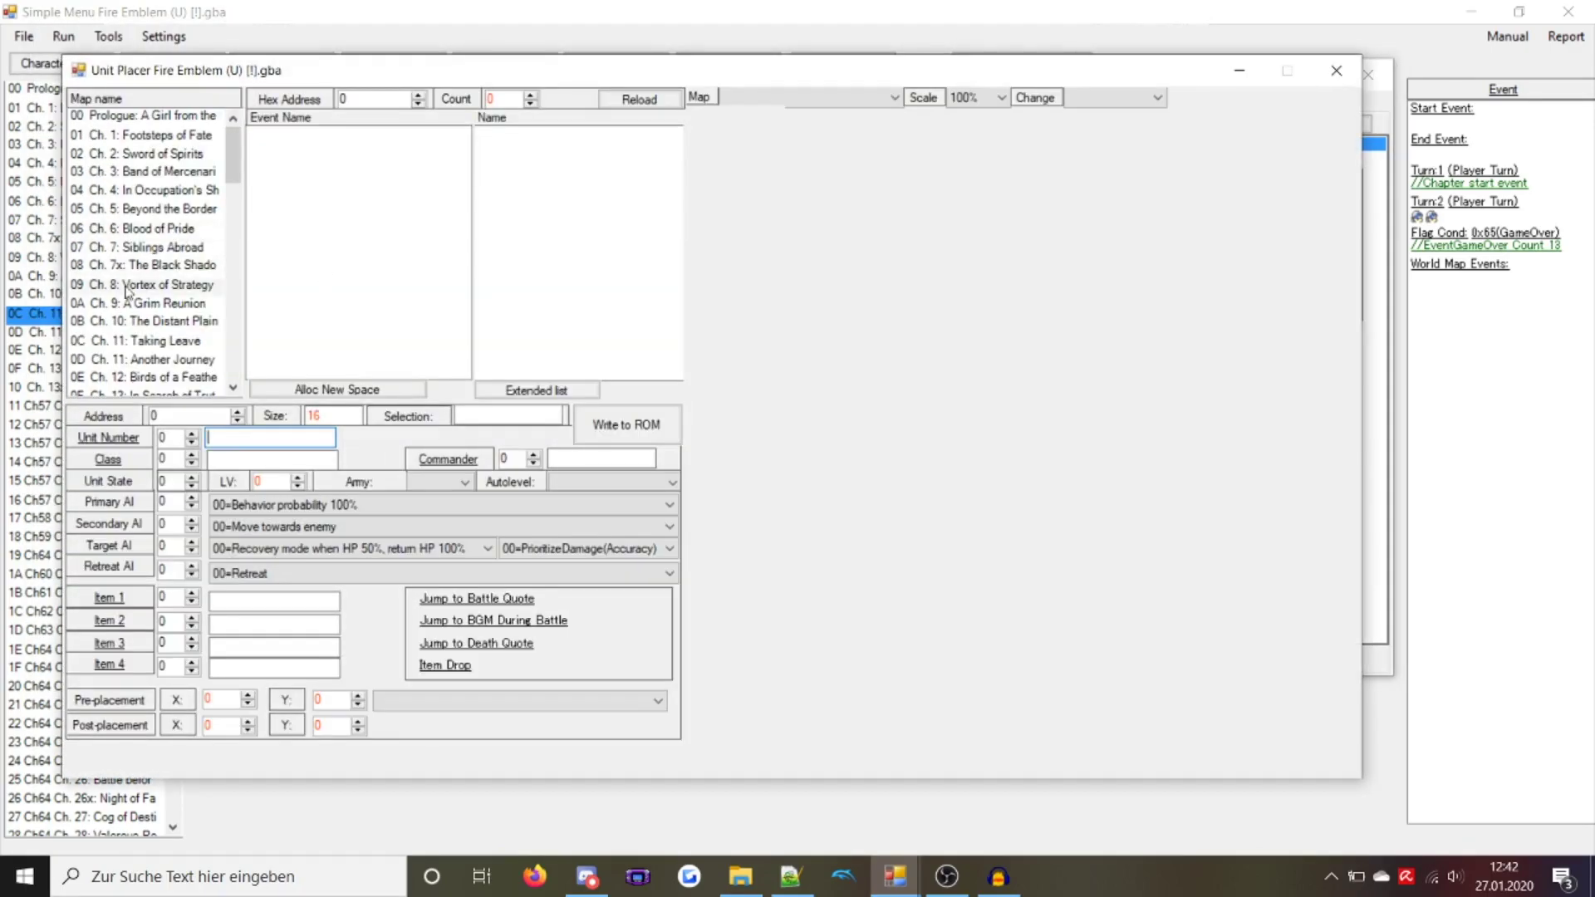
click(124, 341)
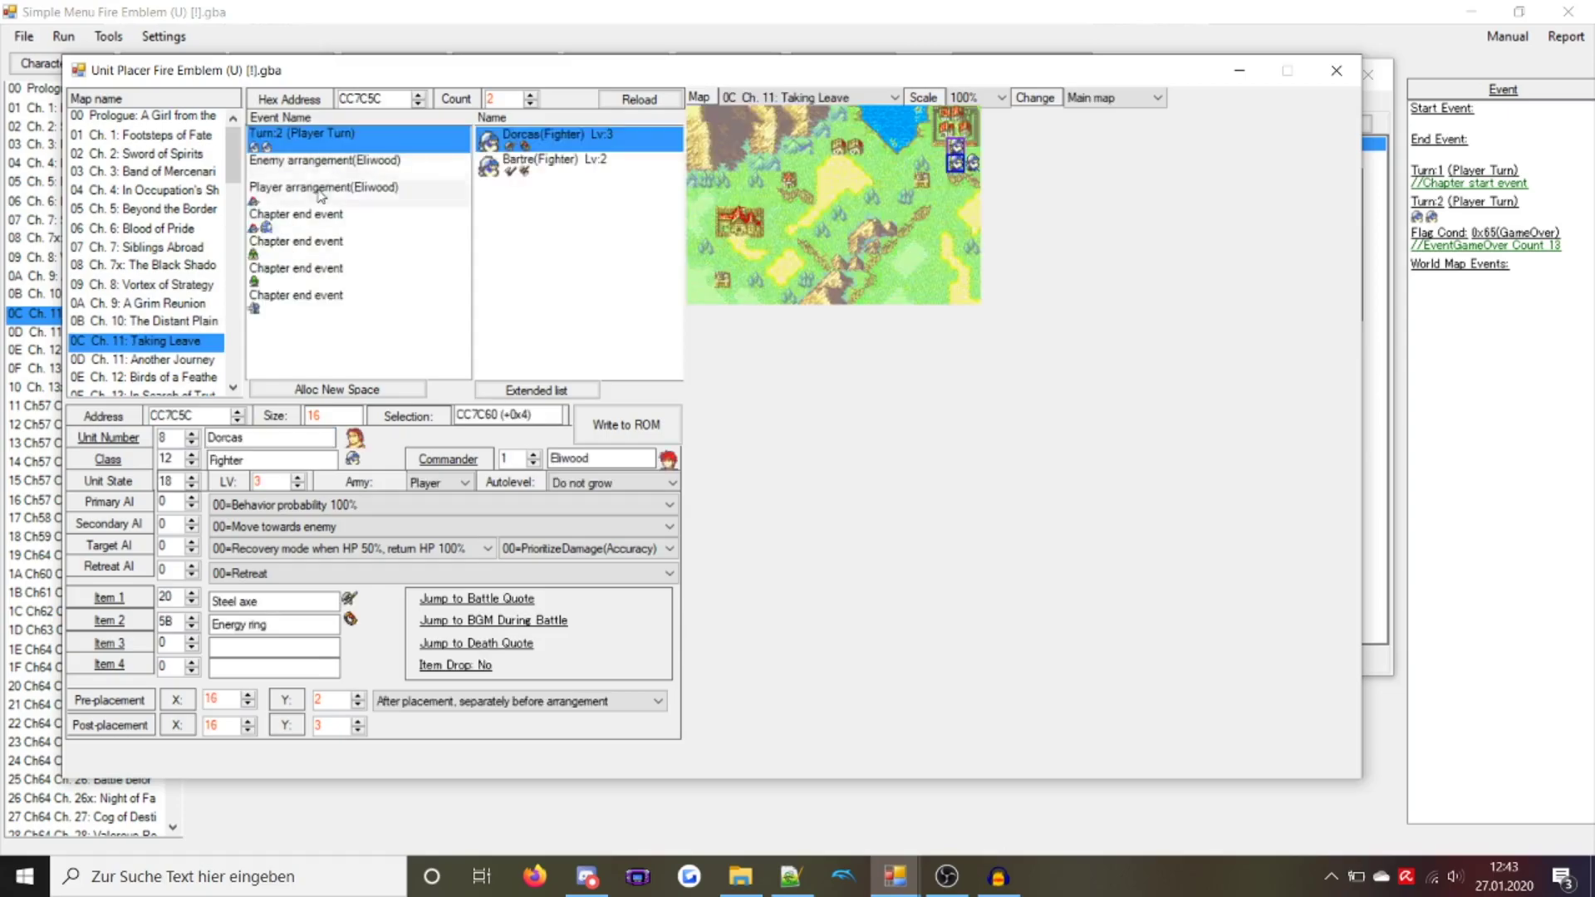
click(322, 194)
double_click(335, 195)
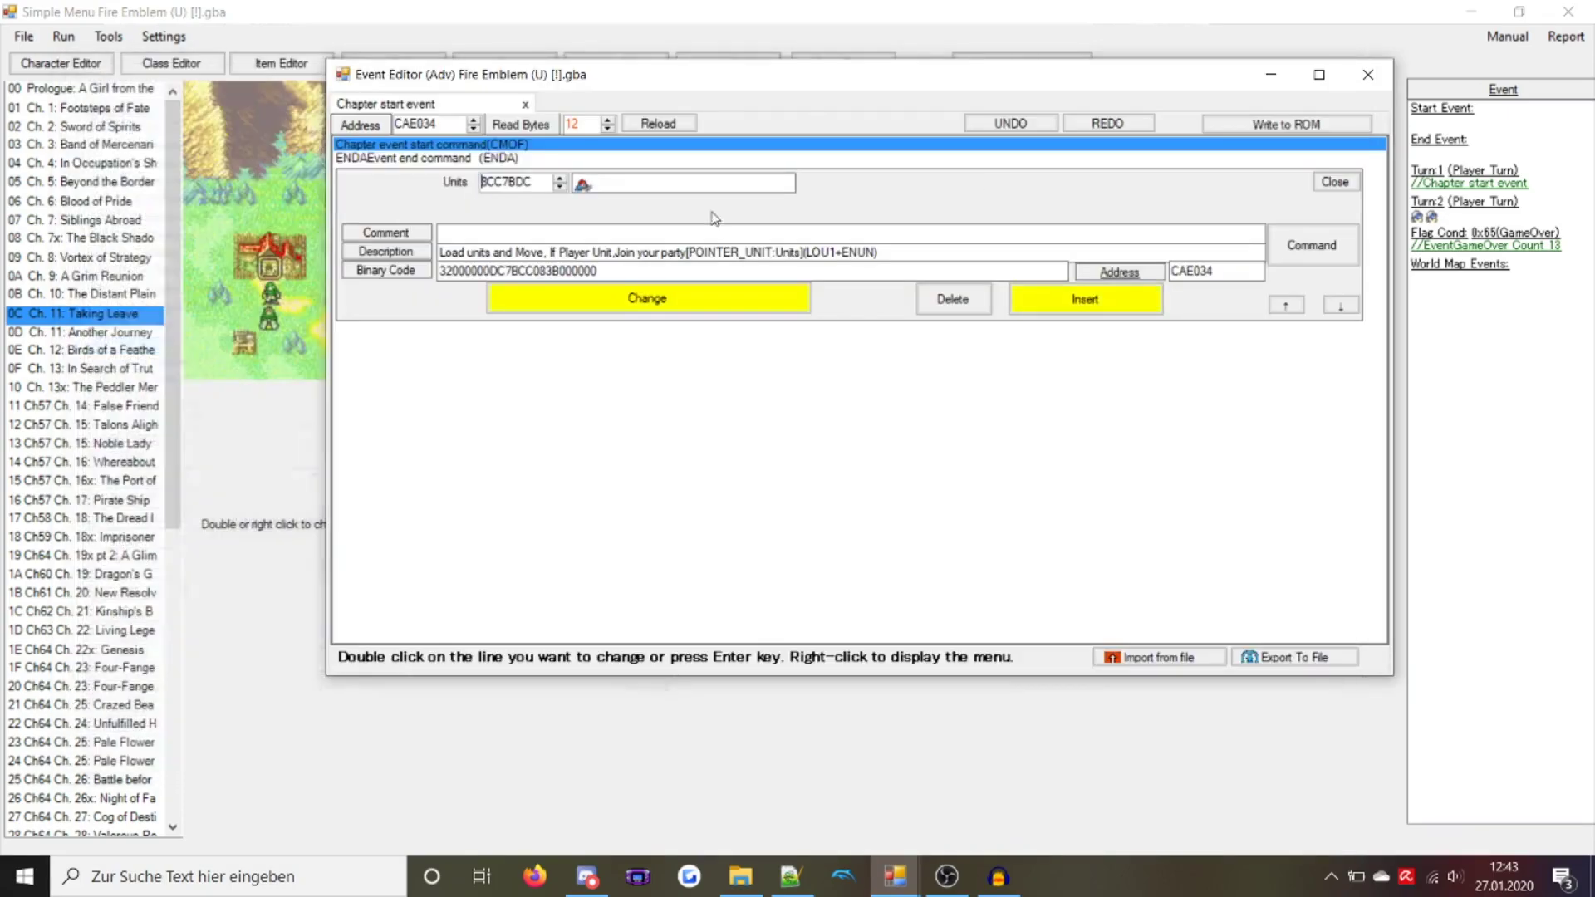
click(682, 295)
Set Eliwood's post-placement to X 17, Y 8 in the Unit Placer, write it to the ROM, and return to the event
double_click(582, 149)
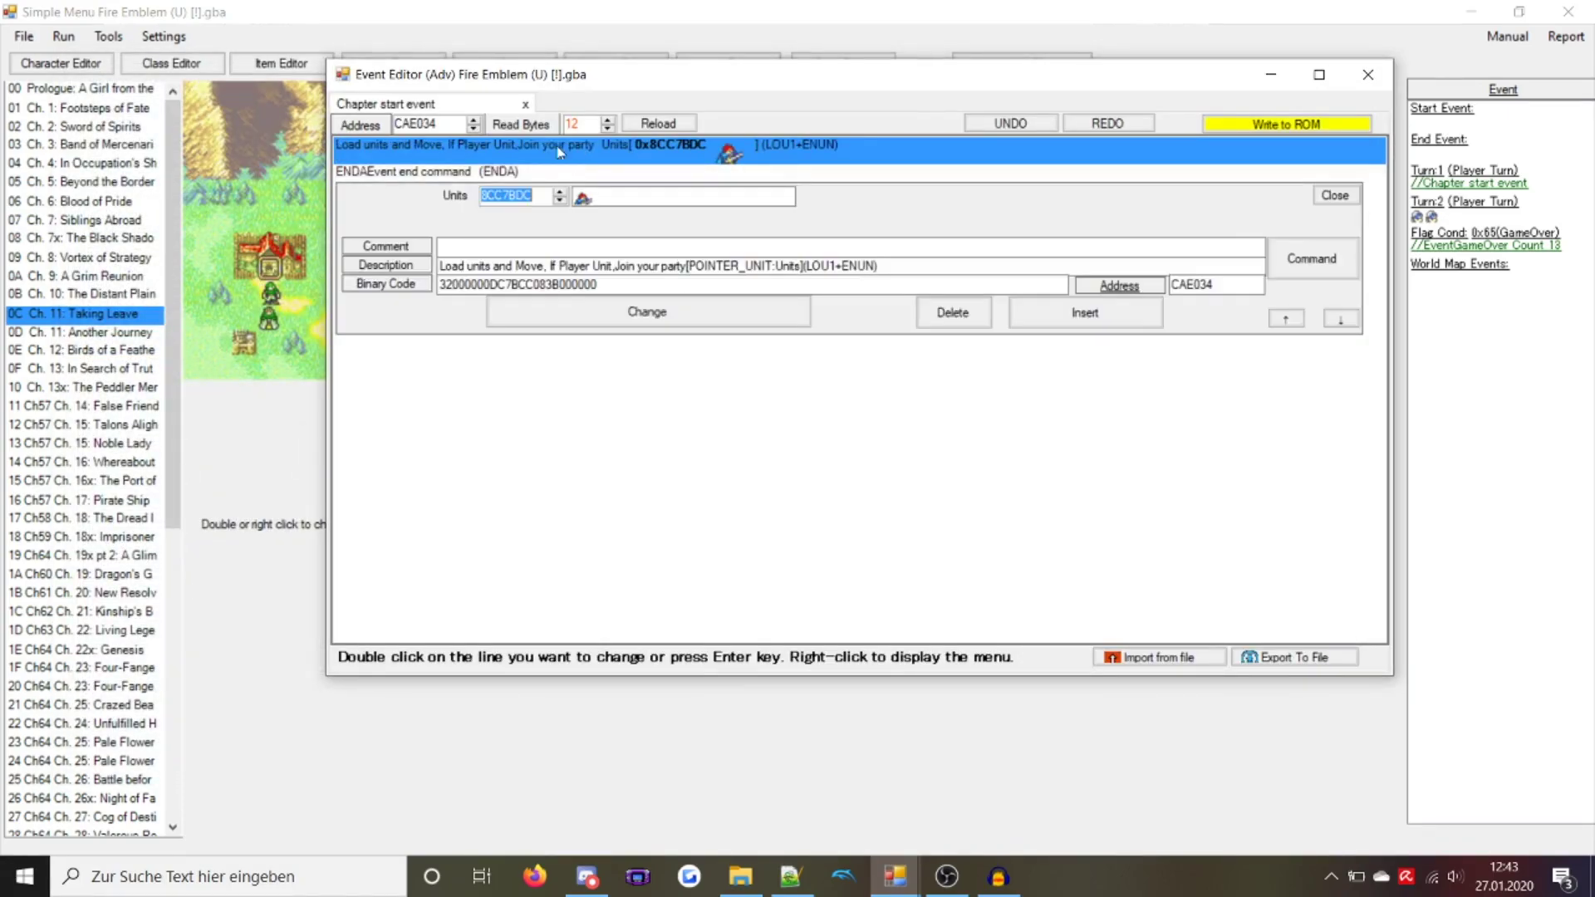
double_click(456, 202)
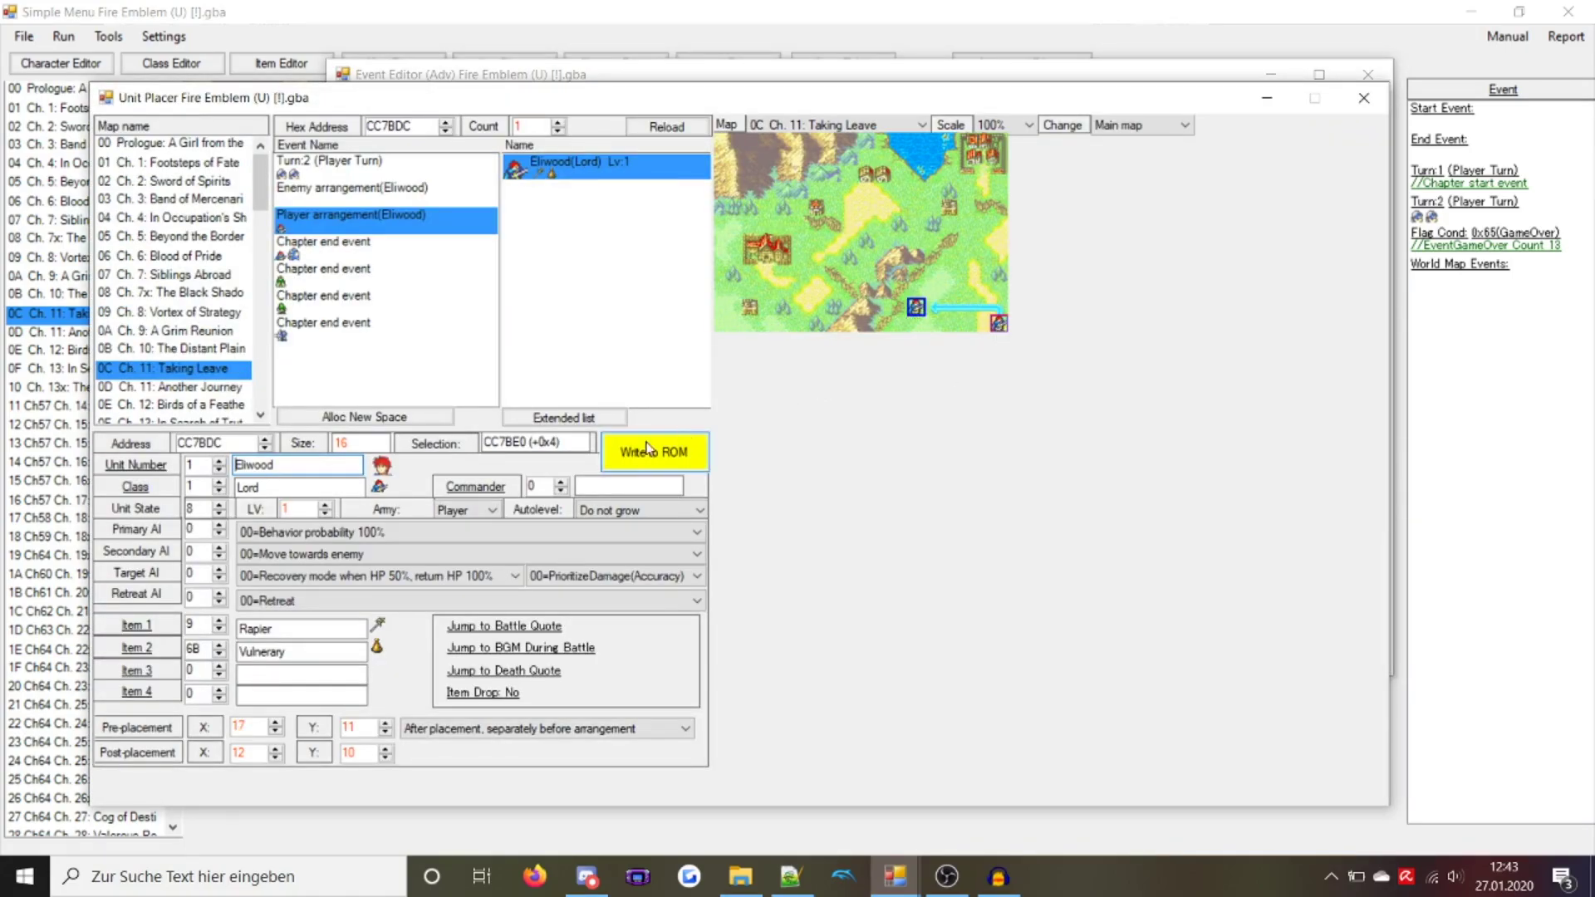
click(350, 752)
key(BackSpace)
text(1)
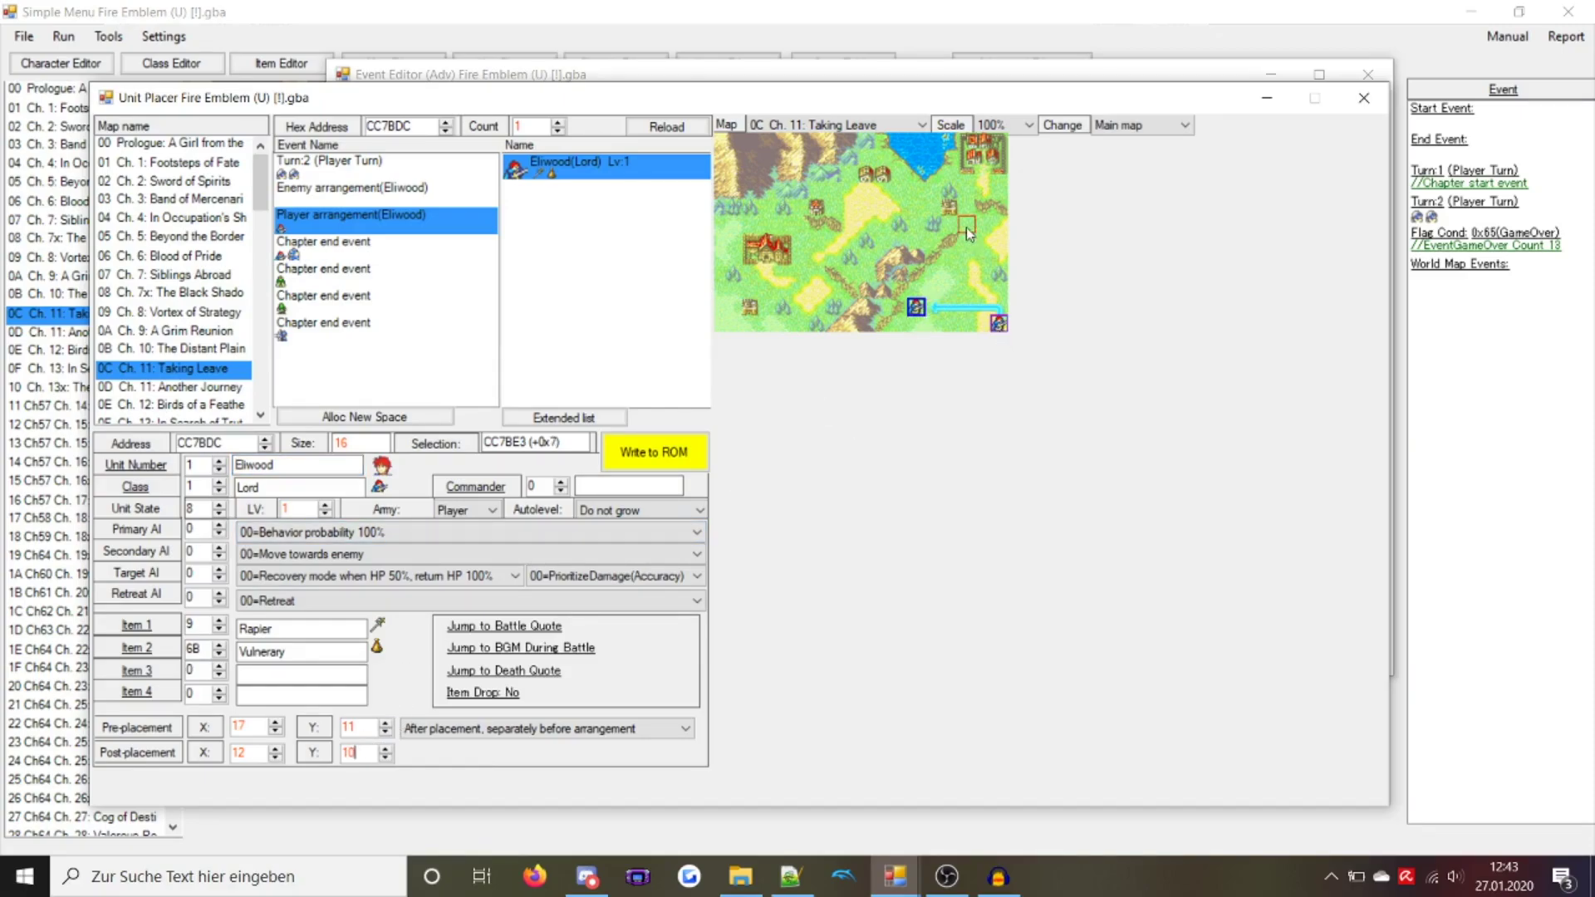
click(981, 284)
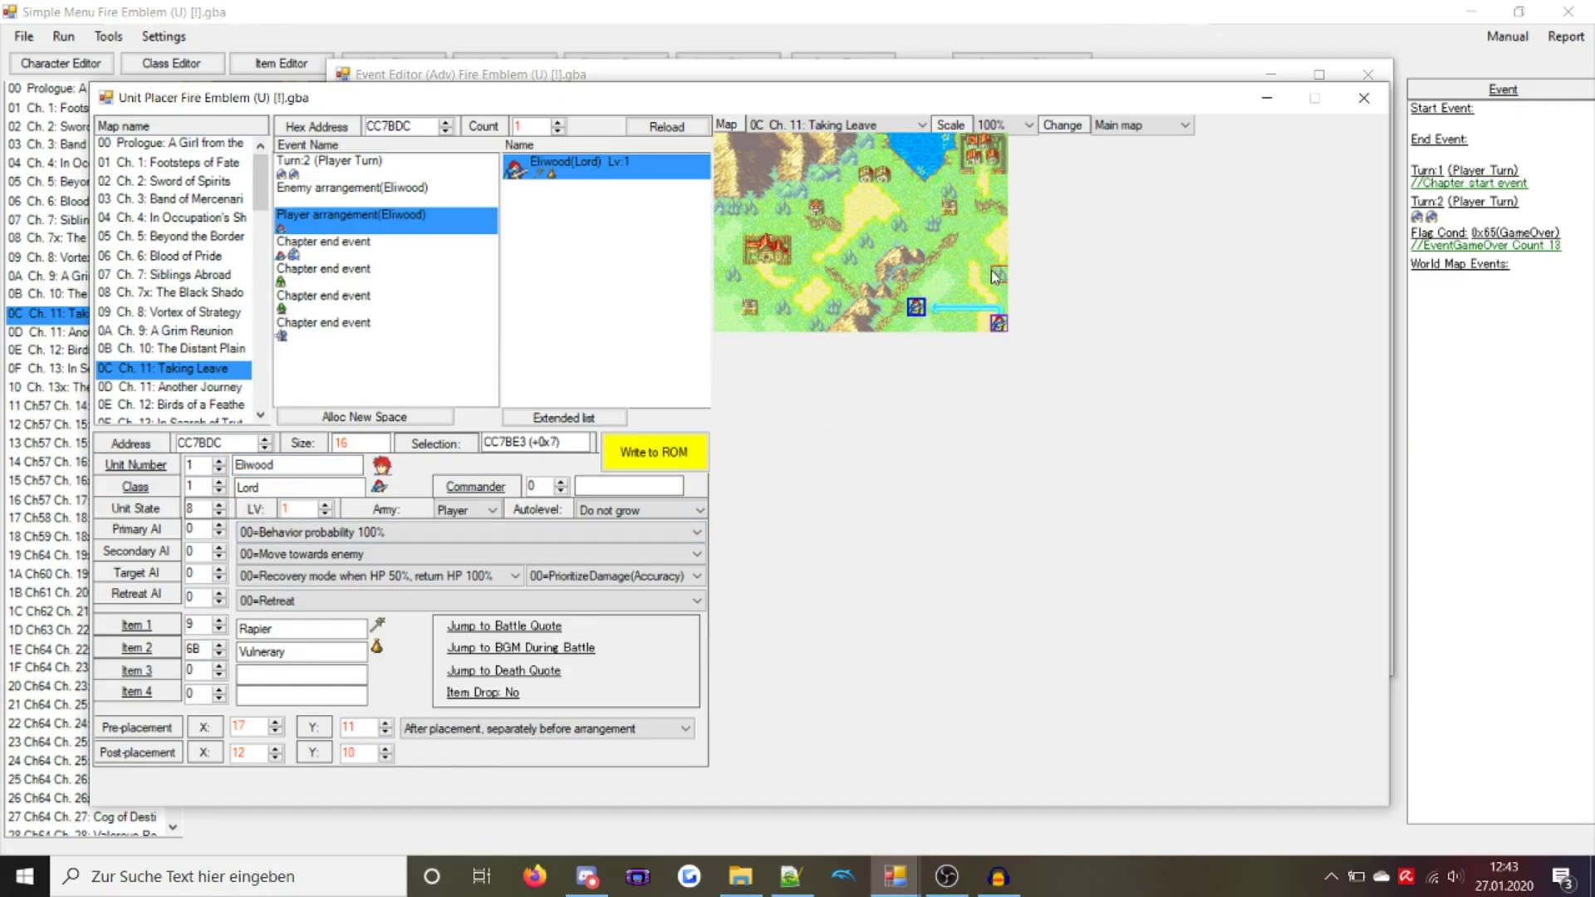
click(686, 455)
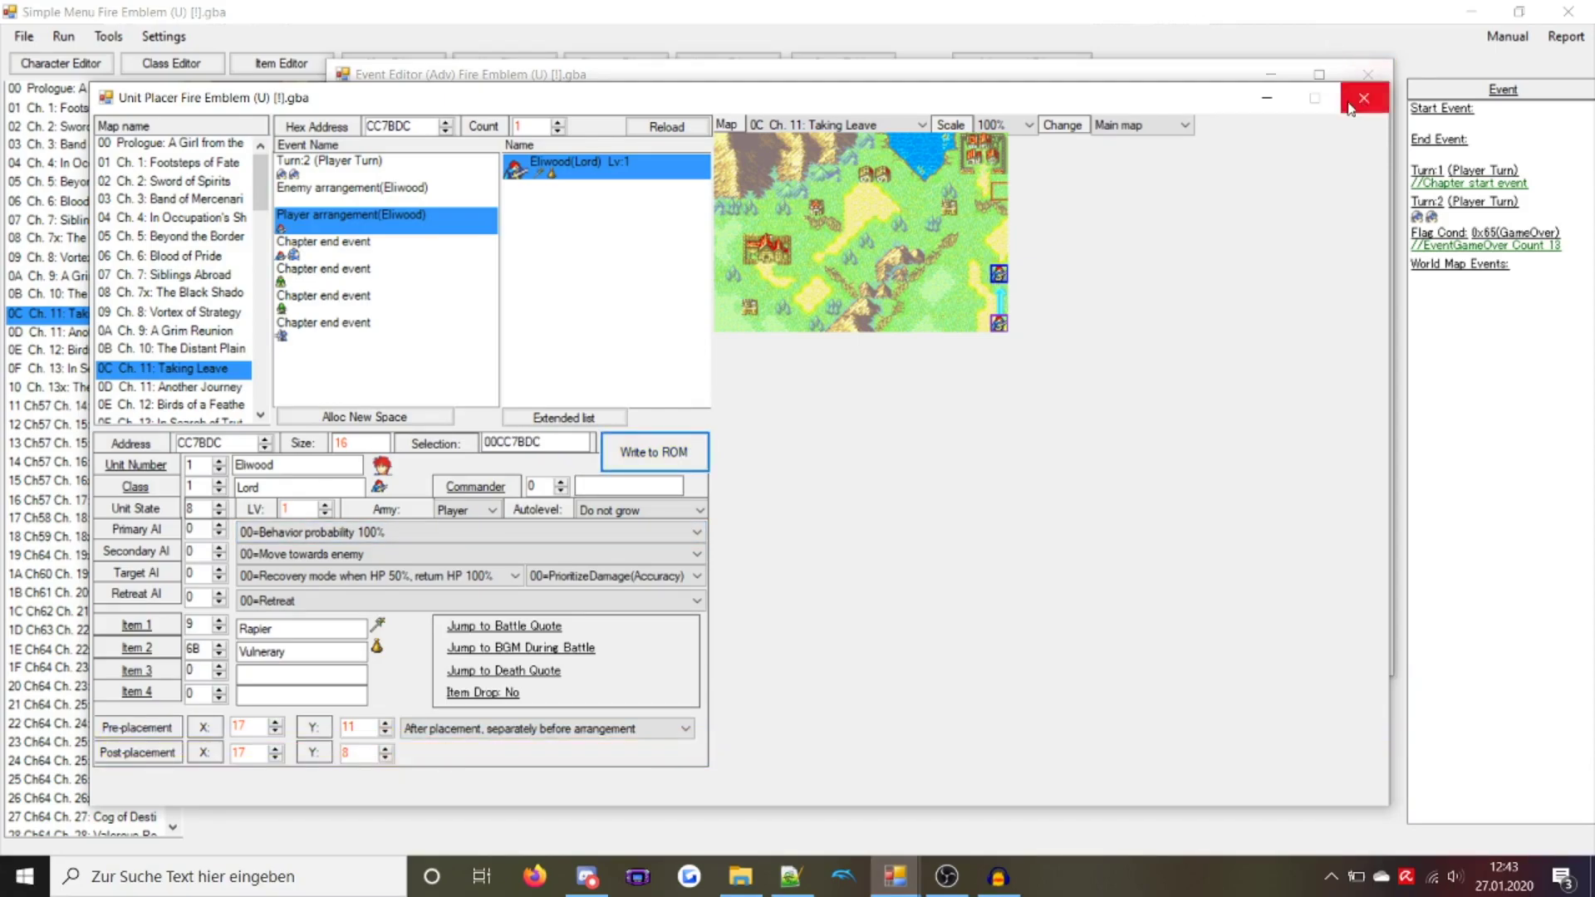
drag(938, 76, 952, 51)
key(Escape)
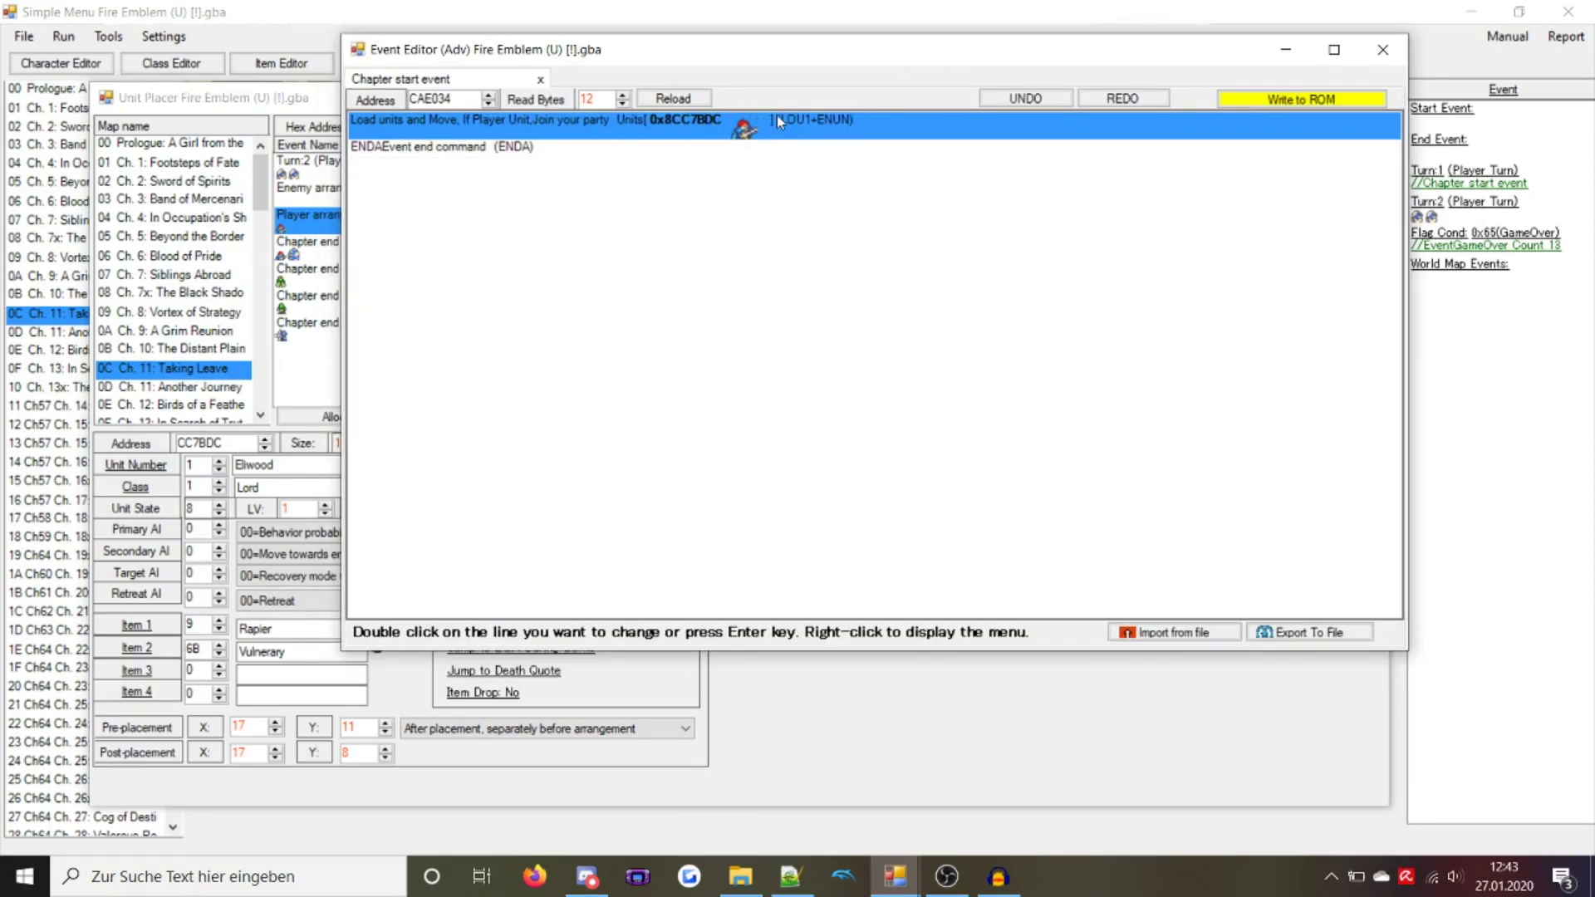
click(920, 755)
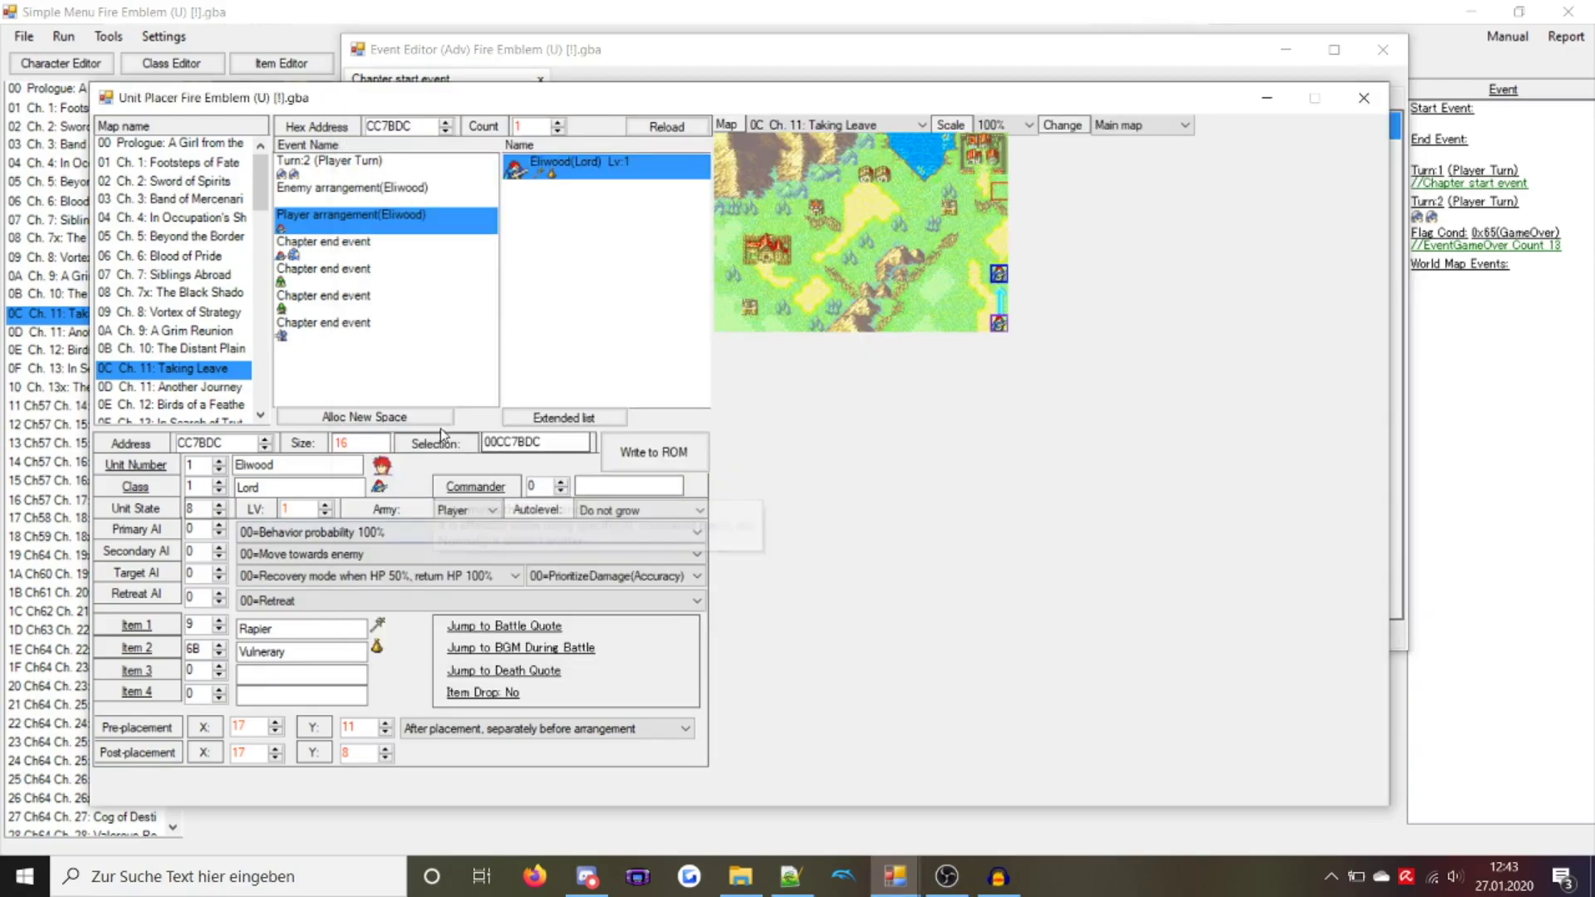
click(711, 63)
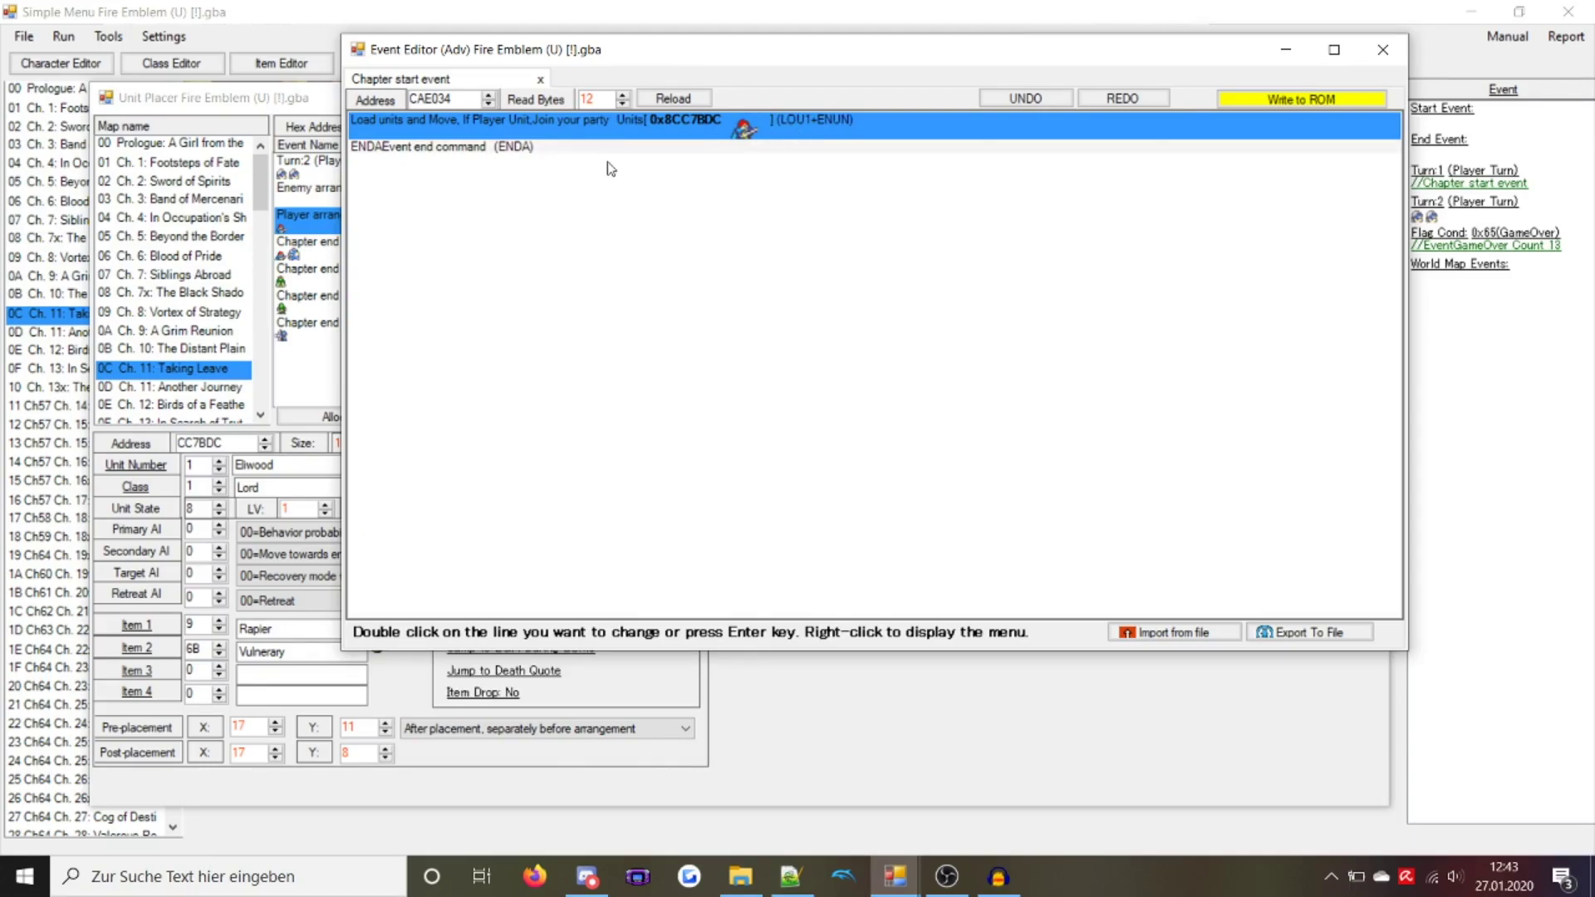
Insert a CAM1 camera command for character 1 Eliwood after the unit load command
double_click(623, 133)
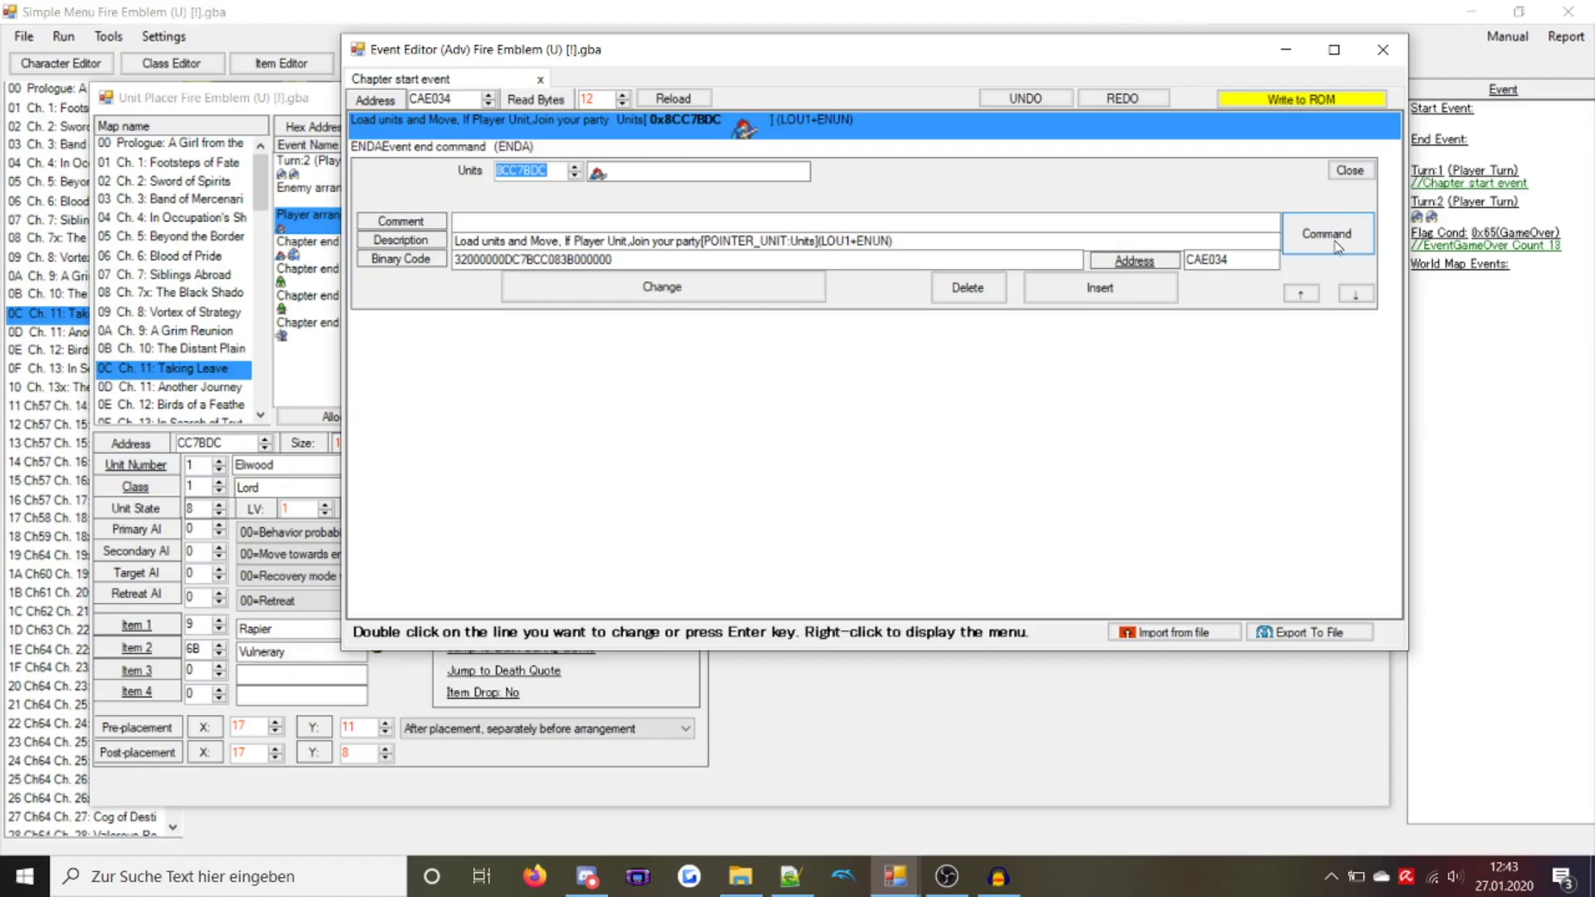
click(1298, 248)
text(cam1)
double_click(1227, 185)
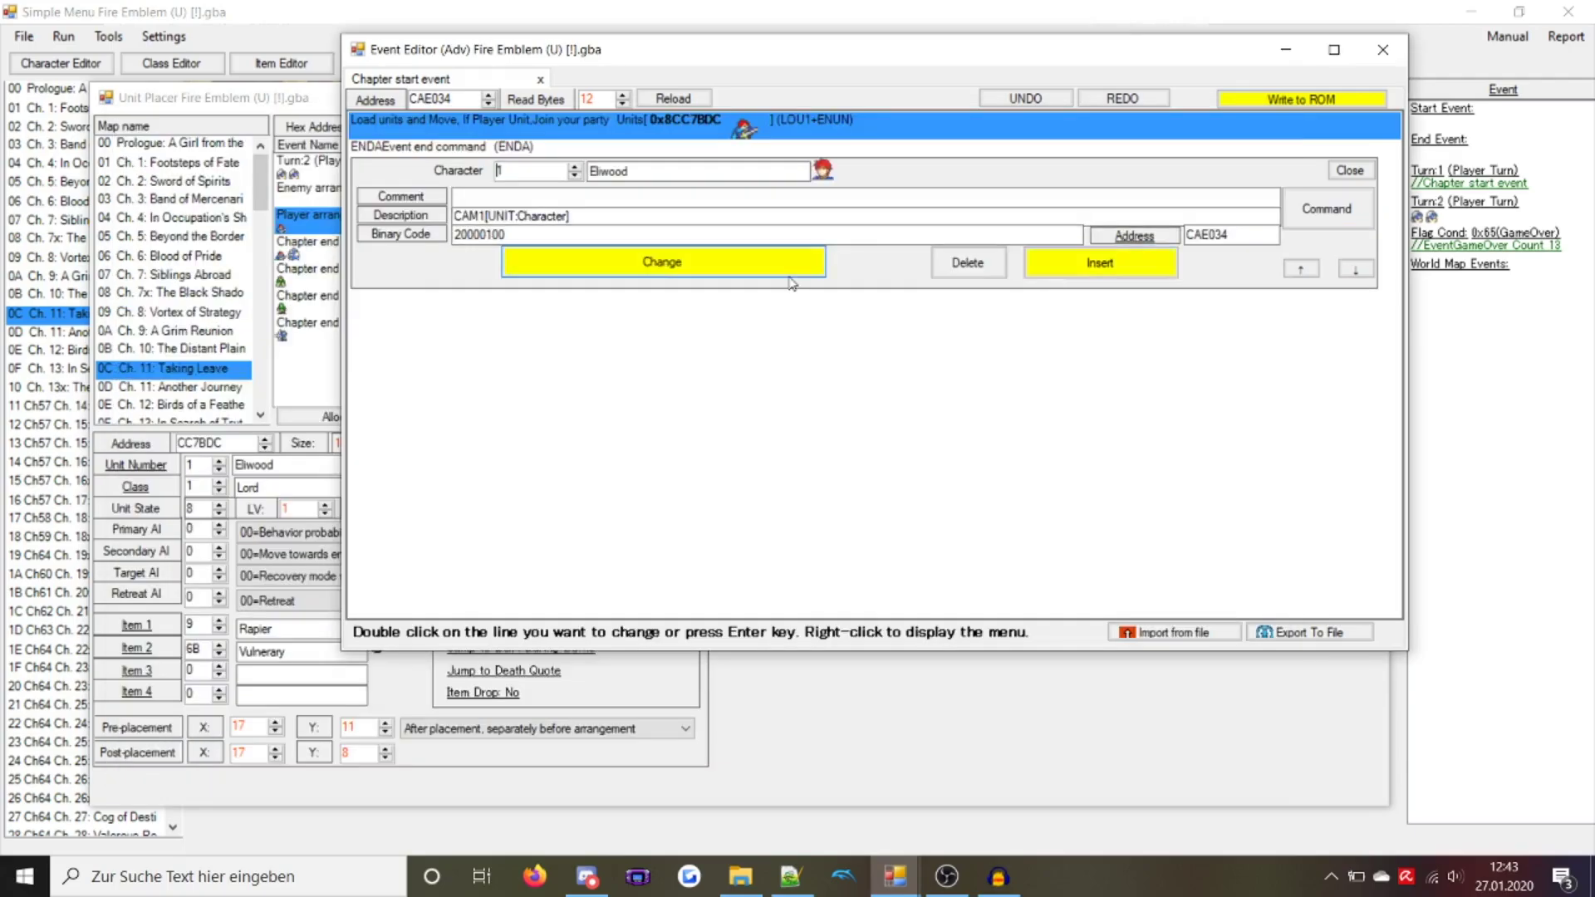
click(1060, 260)
Insert a timed frame display command (CURF) on unit 1 Eliwood with 60 frame seconds after the CAM1 command
double_click(686, 146)
click(1351, 250)
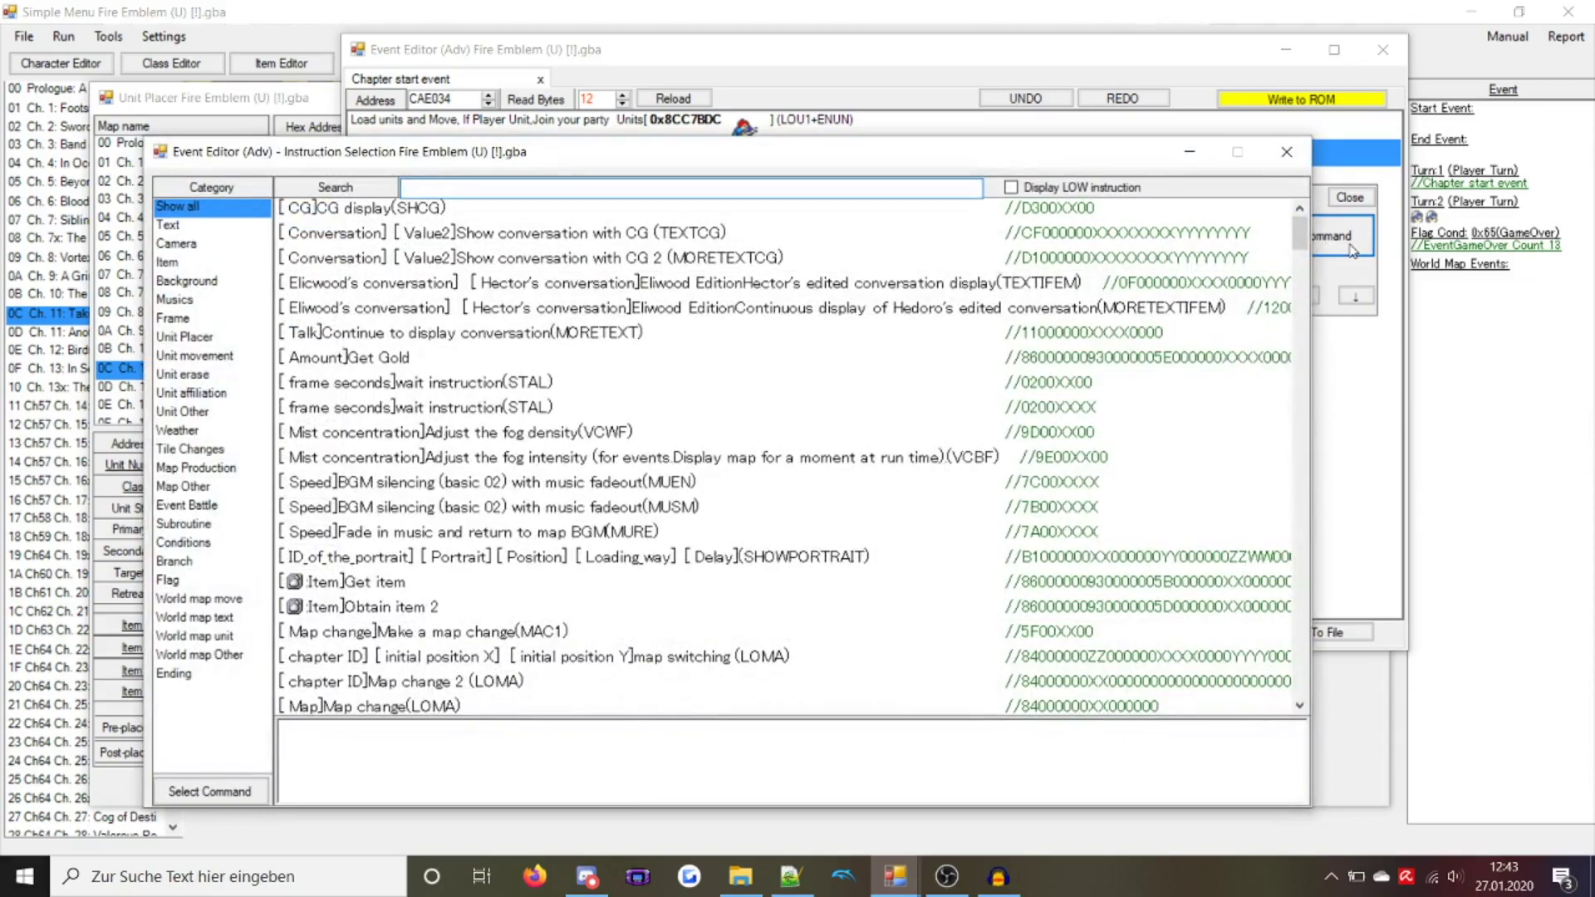
text(cum)
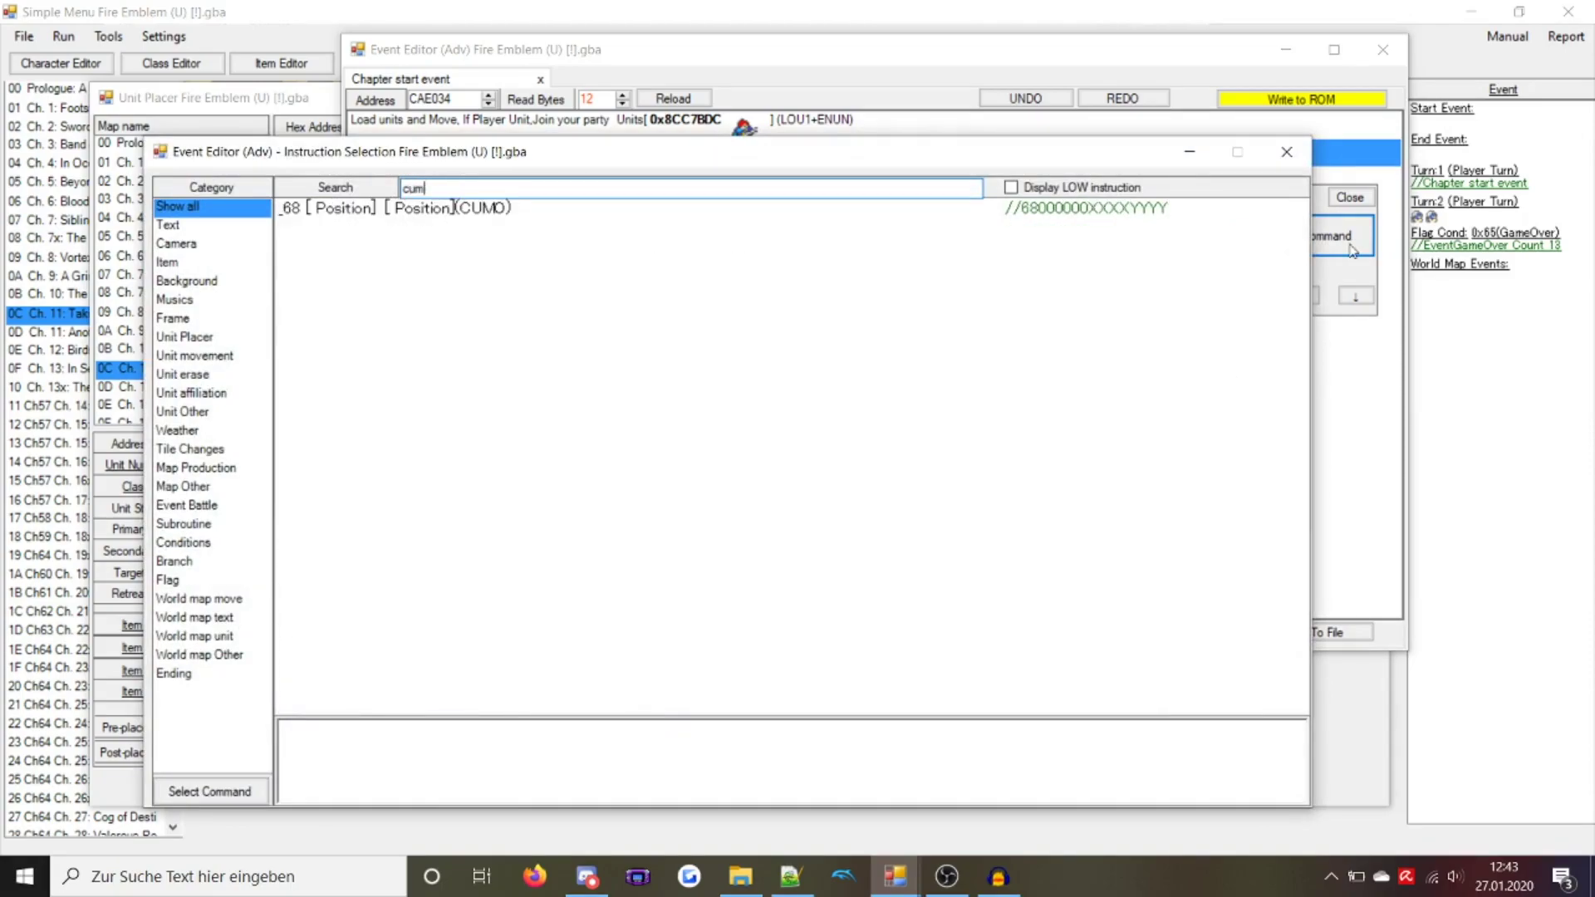
key(BackSpace)
key(BackSpace)
text(urf)
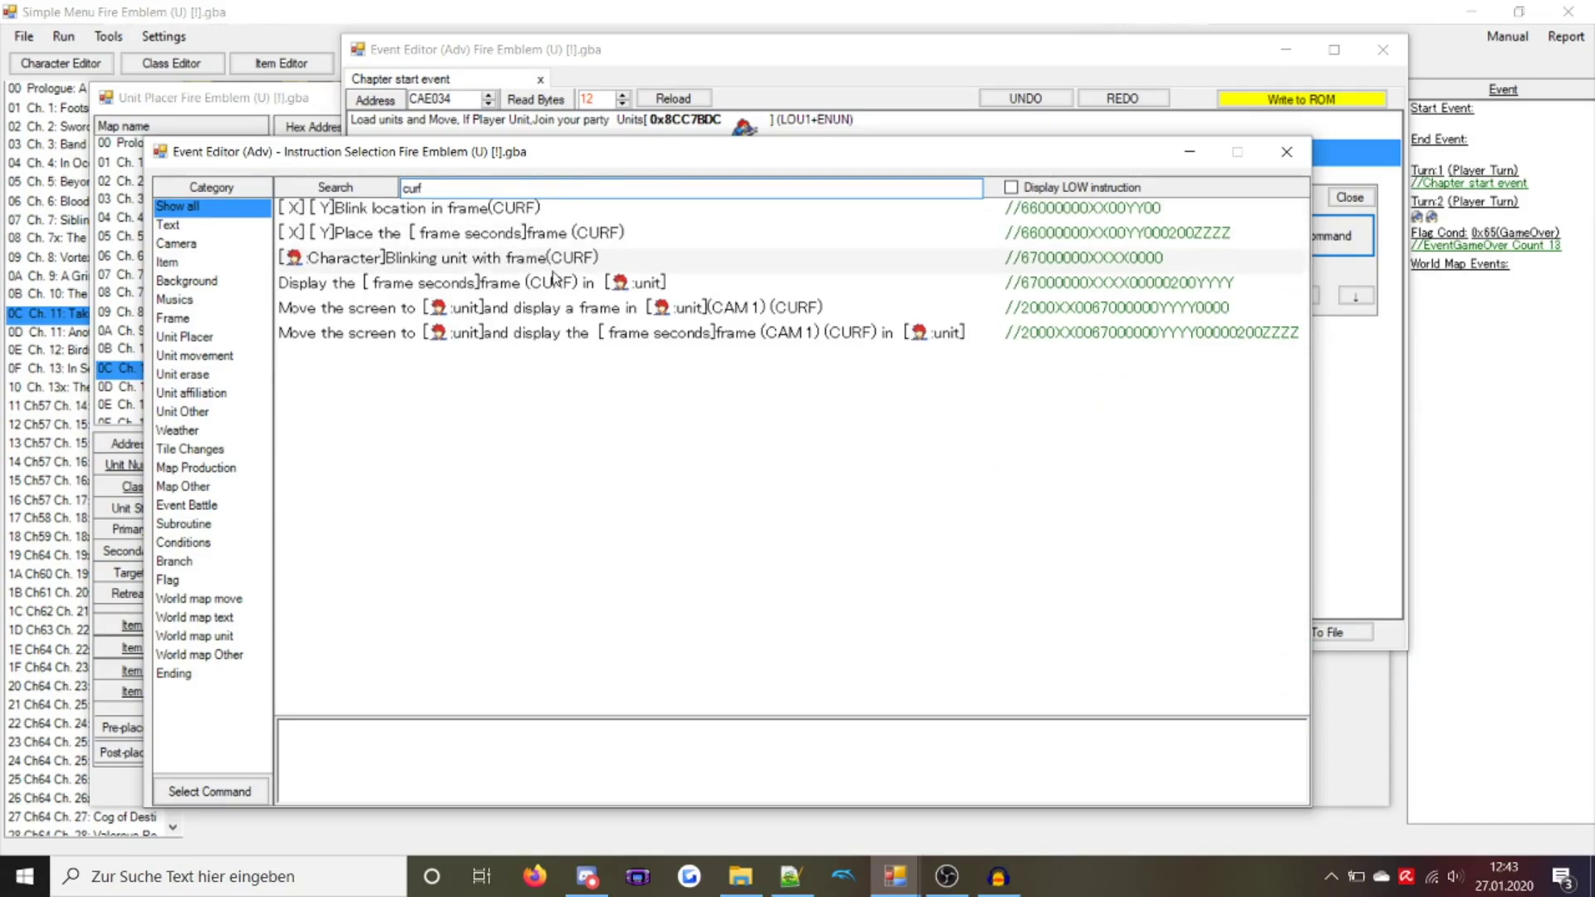
double_click(523, 283)
text(1)
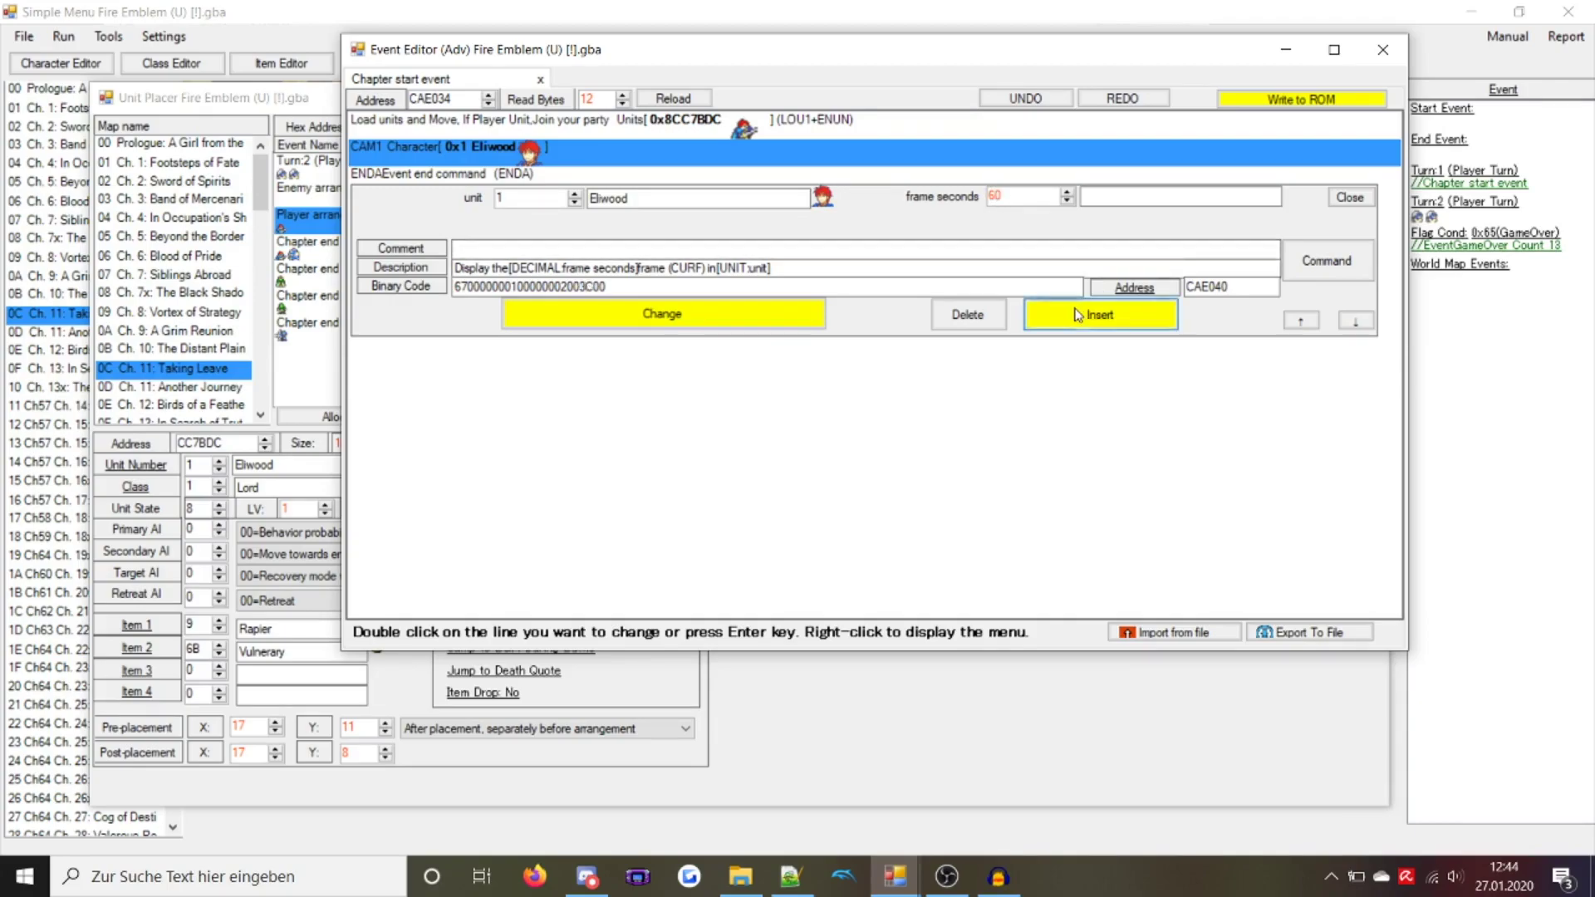
click(1101, 314)
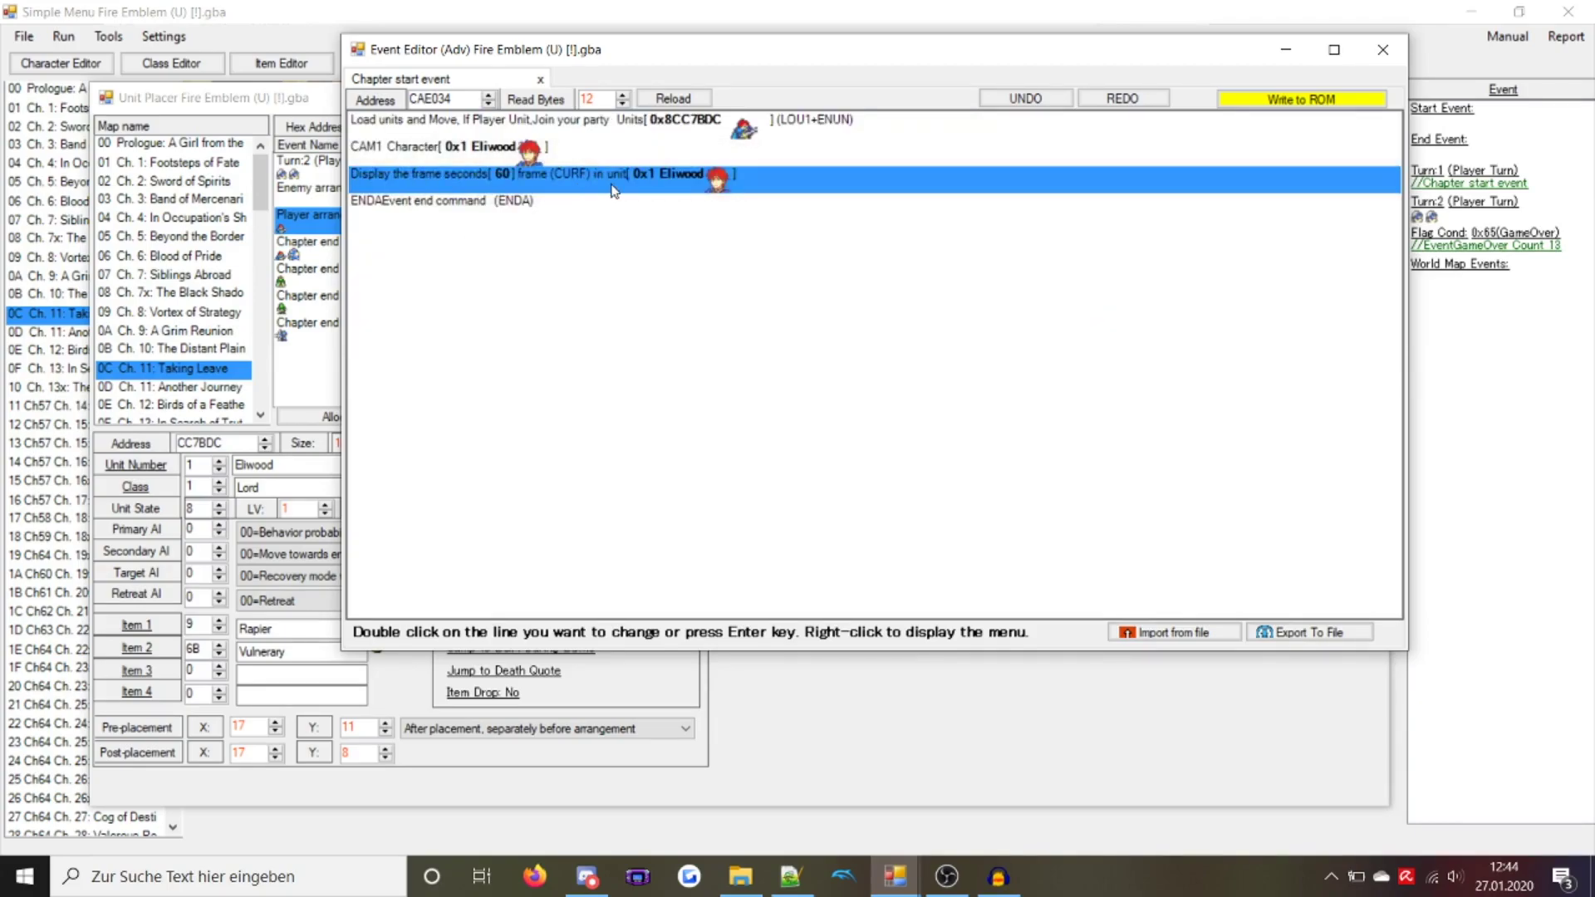
Insert a Wait for end of unit movement (ENUN) command after the CURF command and another after the CAM1 command
double_click(467, 173)
click(1113, 201)
double_click(866, 172)
click(1327, 287)
text(ENUN)
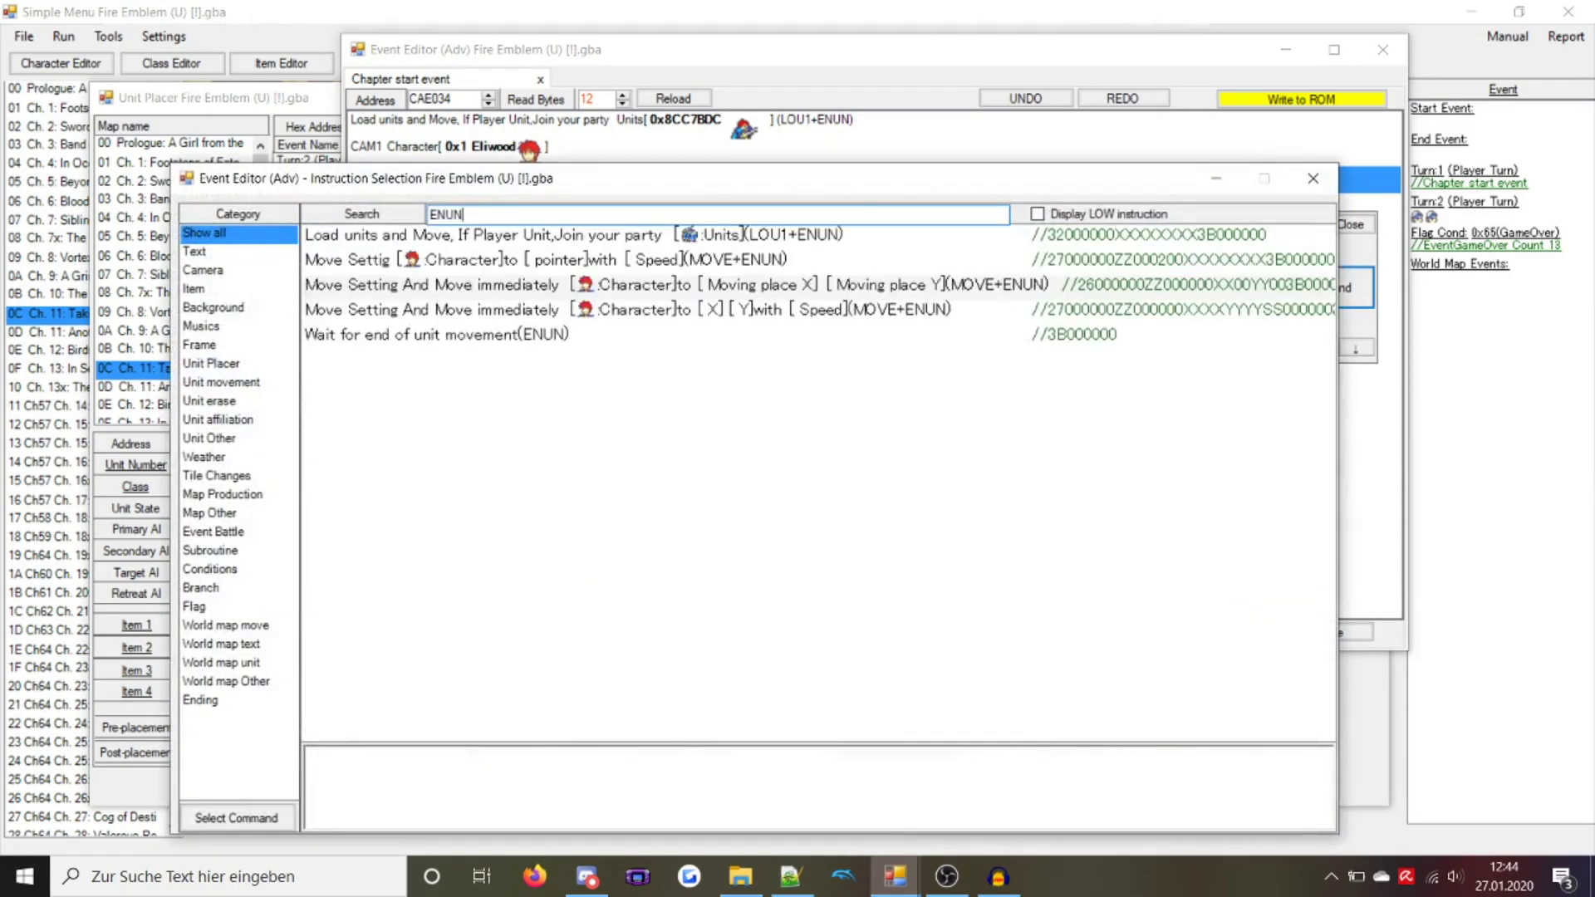
double_click(941, 344)
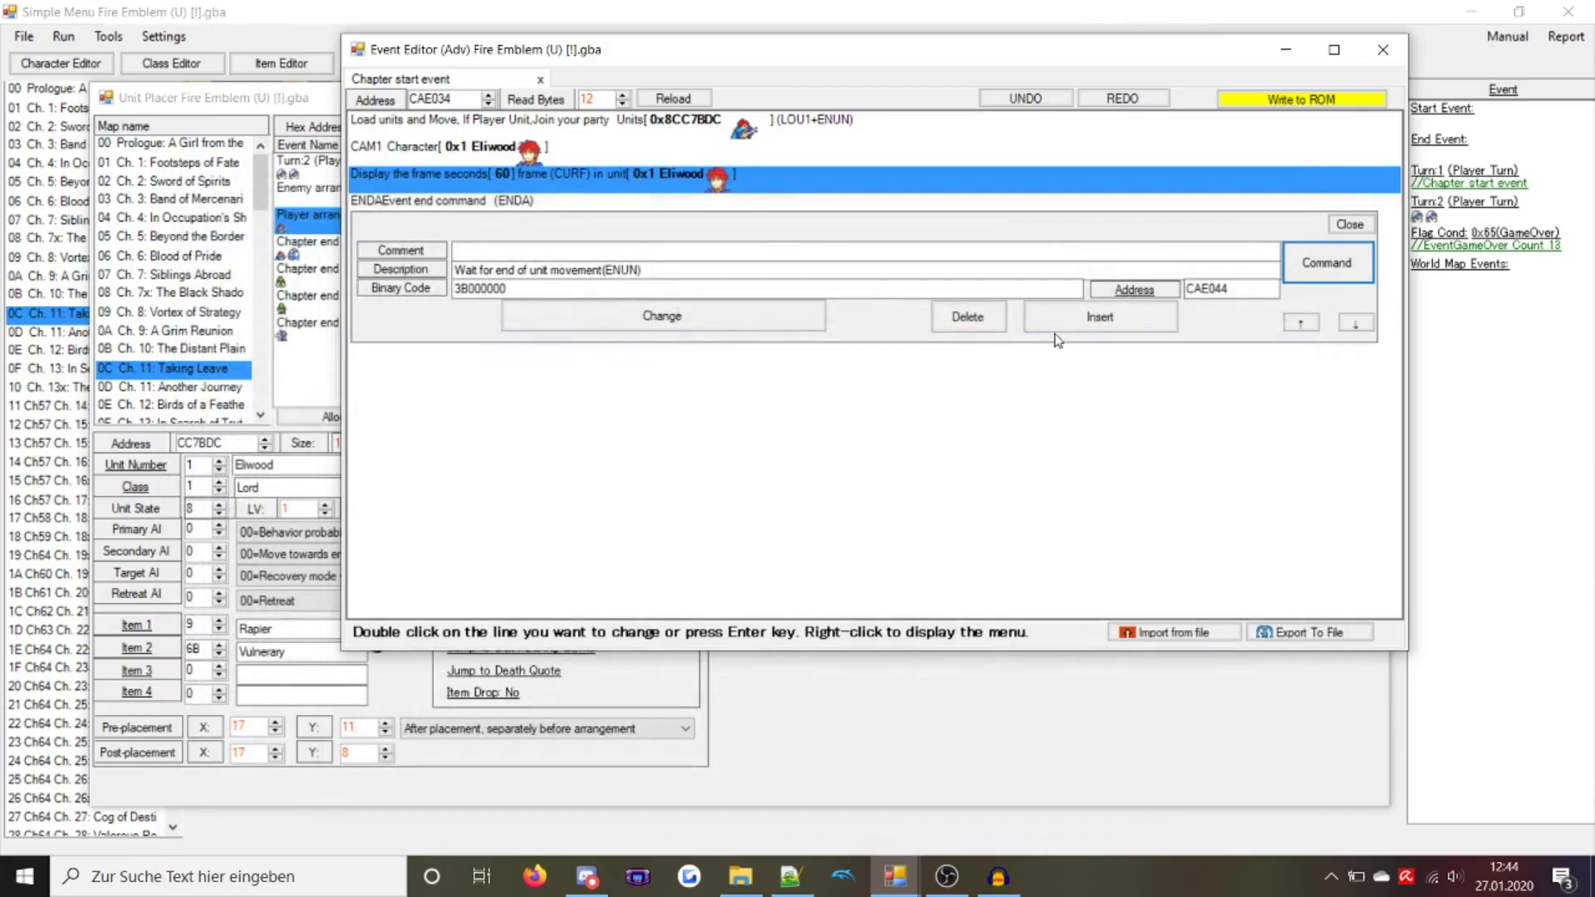
click(1114, 318)
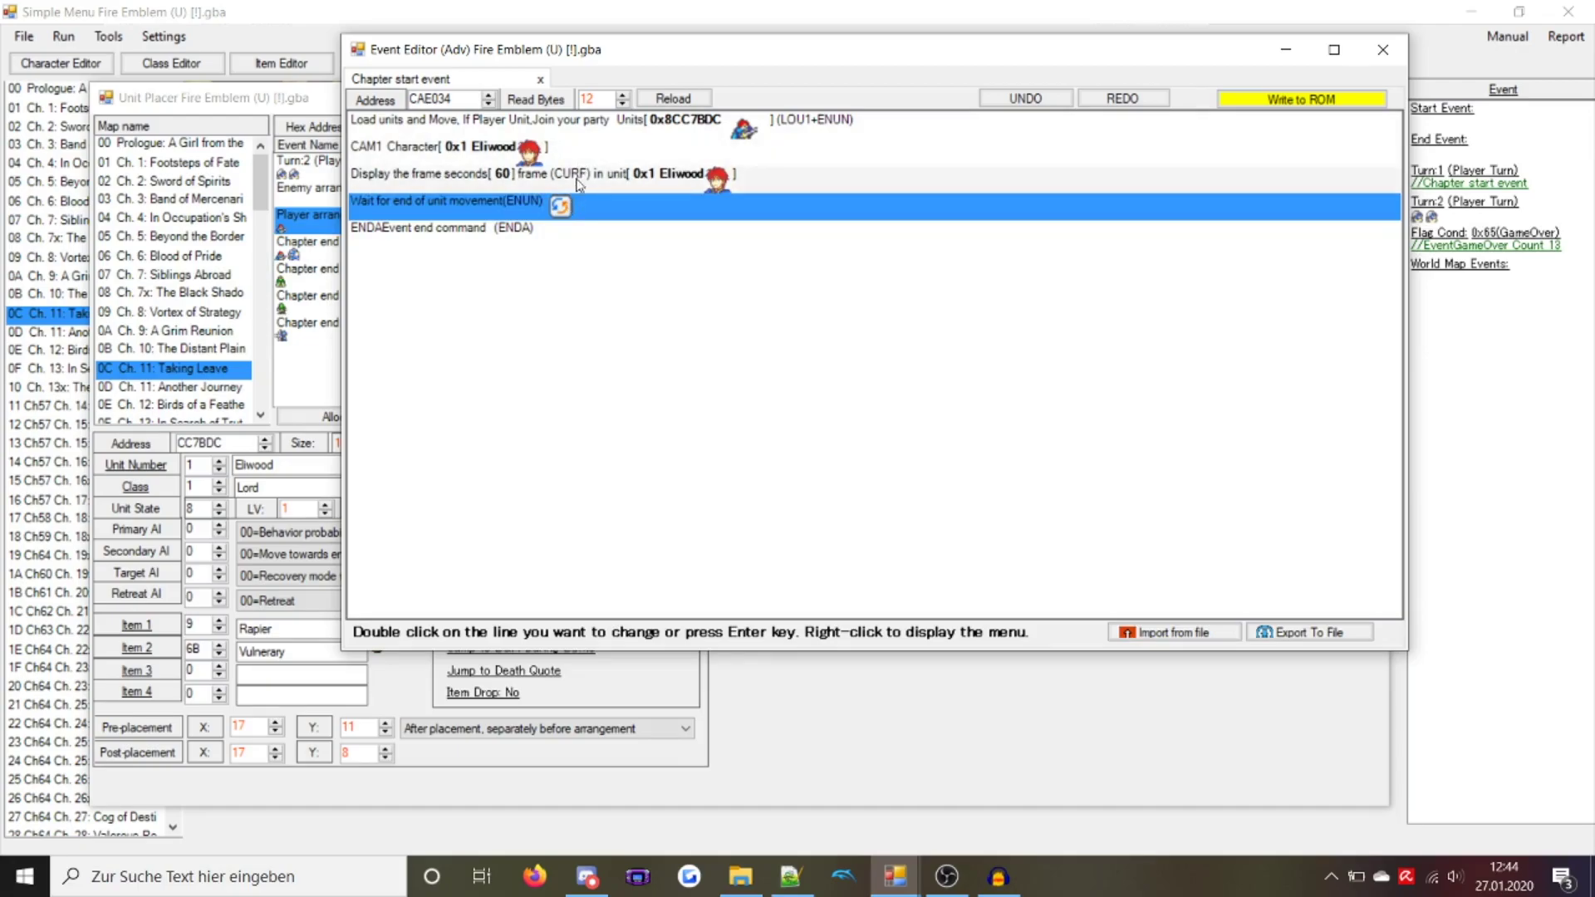
drag(557, 206, 579, 185)
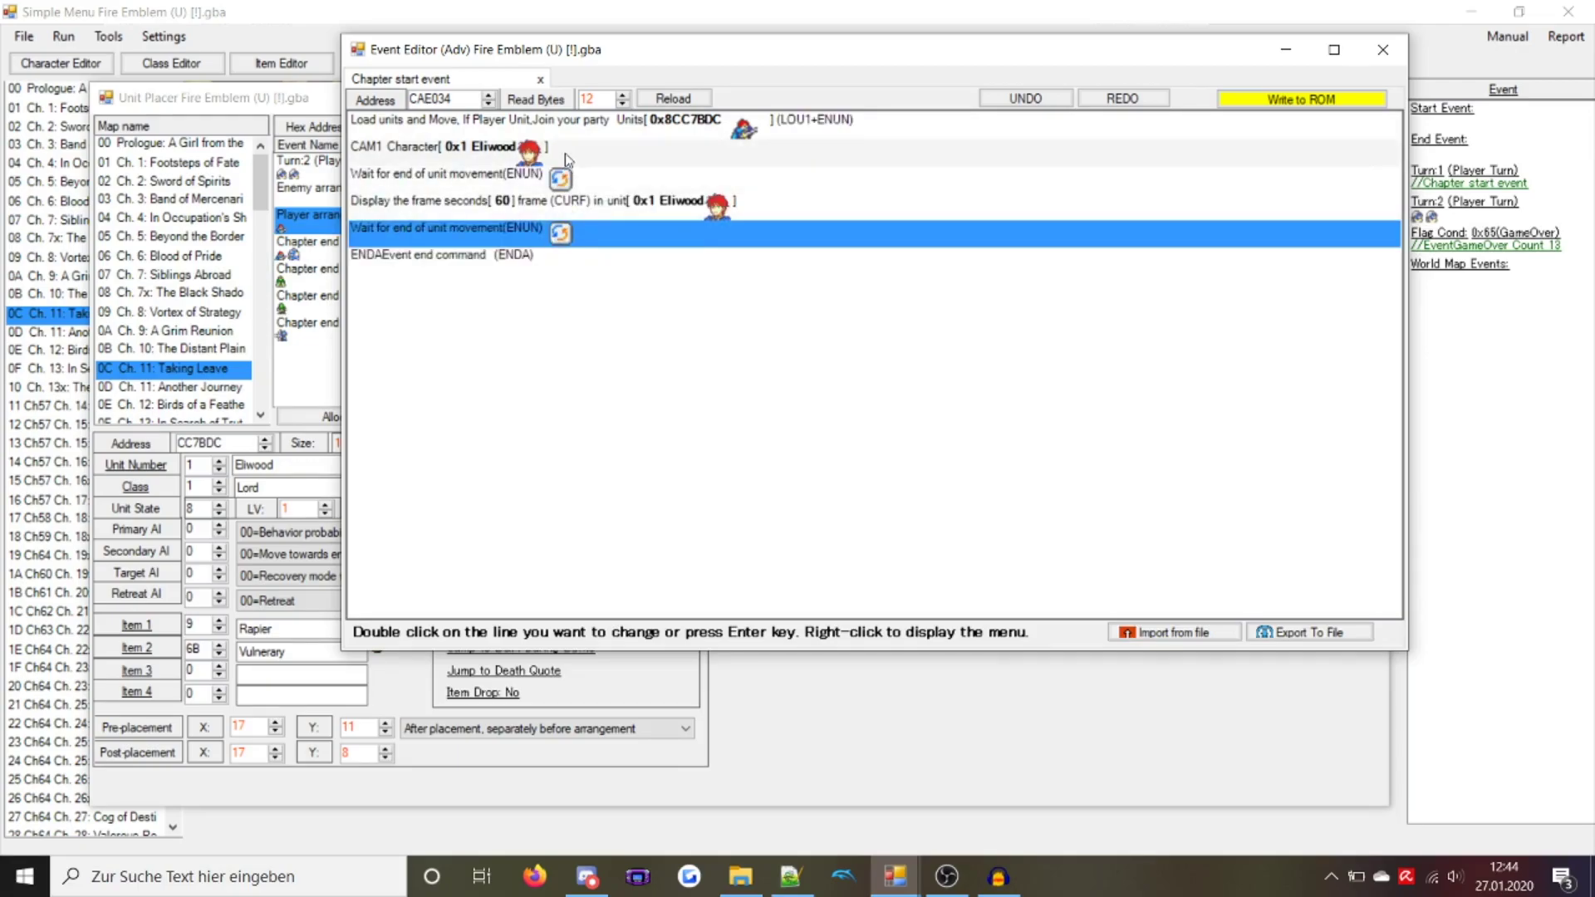
click(567, 158)
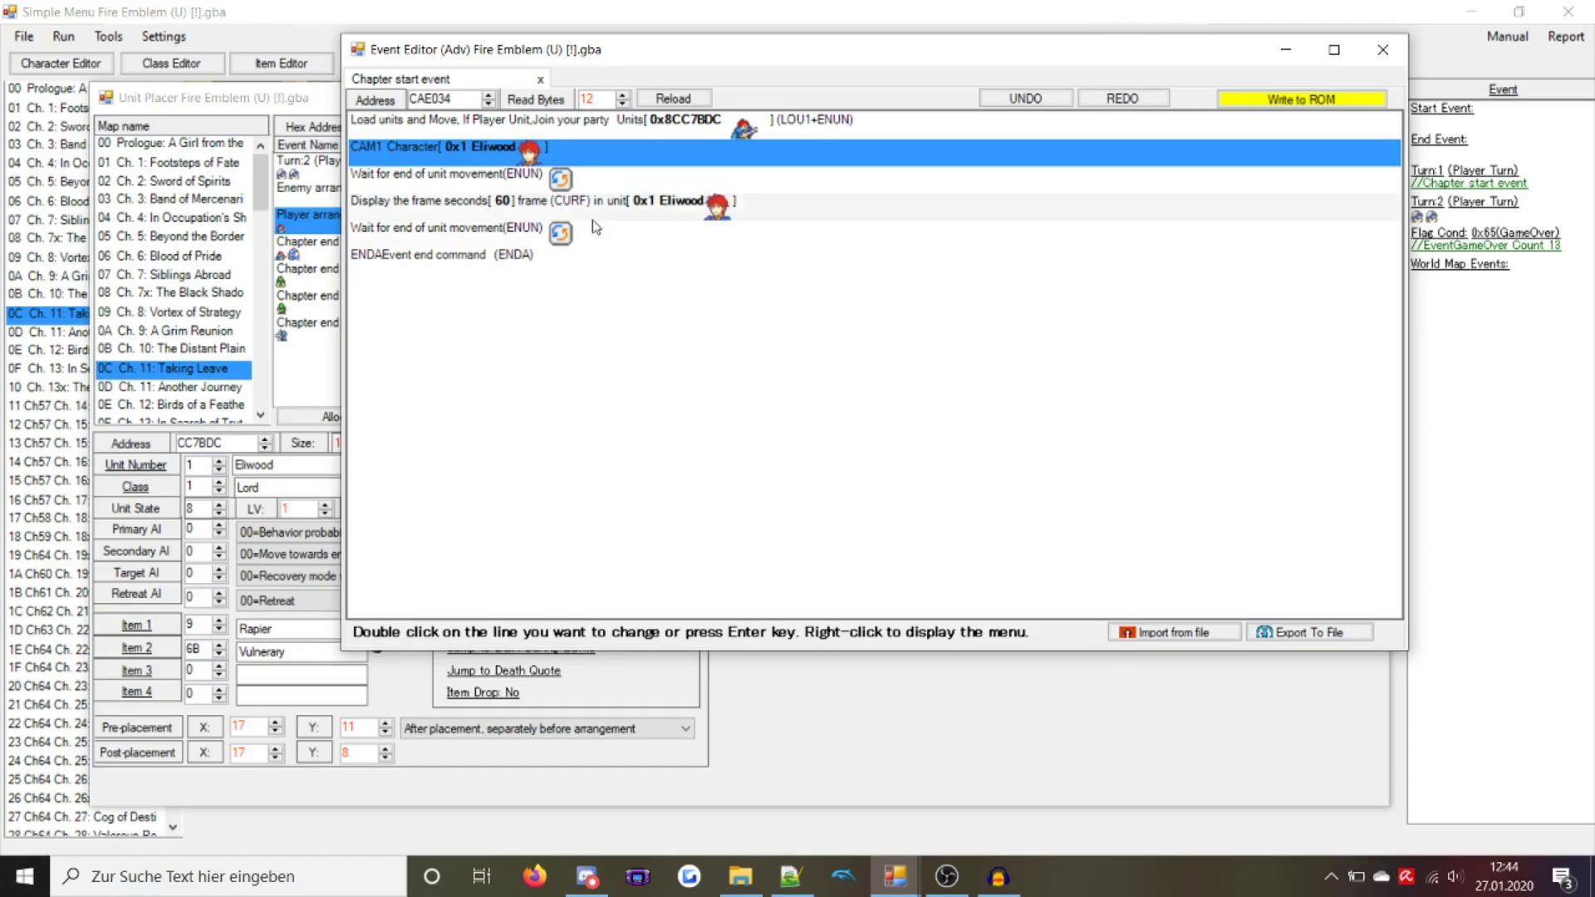
Search the commands for "text" and choose Show conversation (TEXT) as a new command based on the last ENUN line
click(472, 237)
double_click(511, 226)
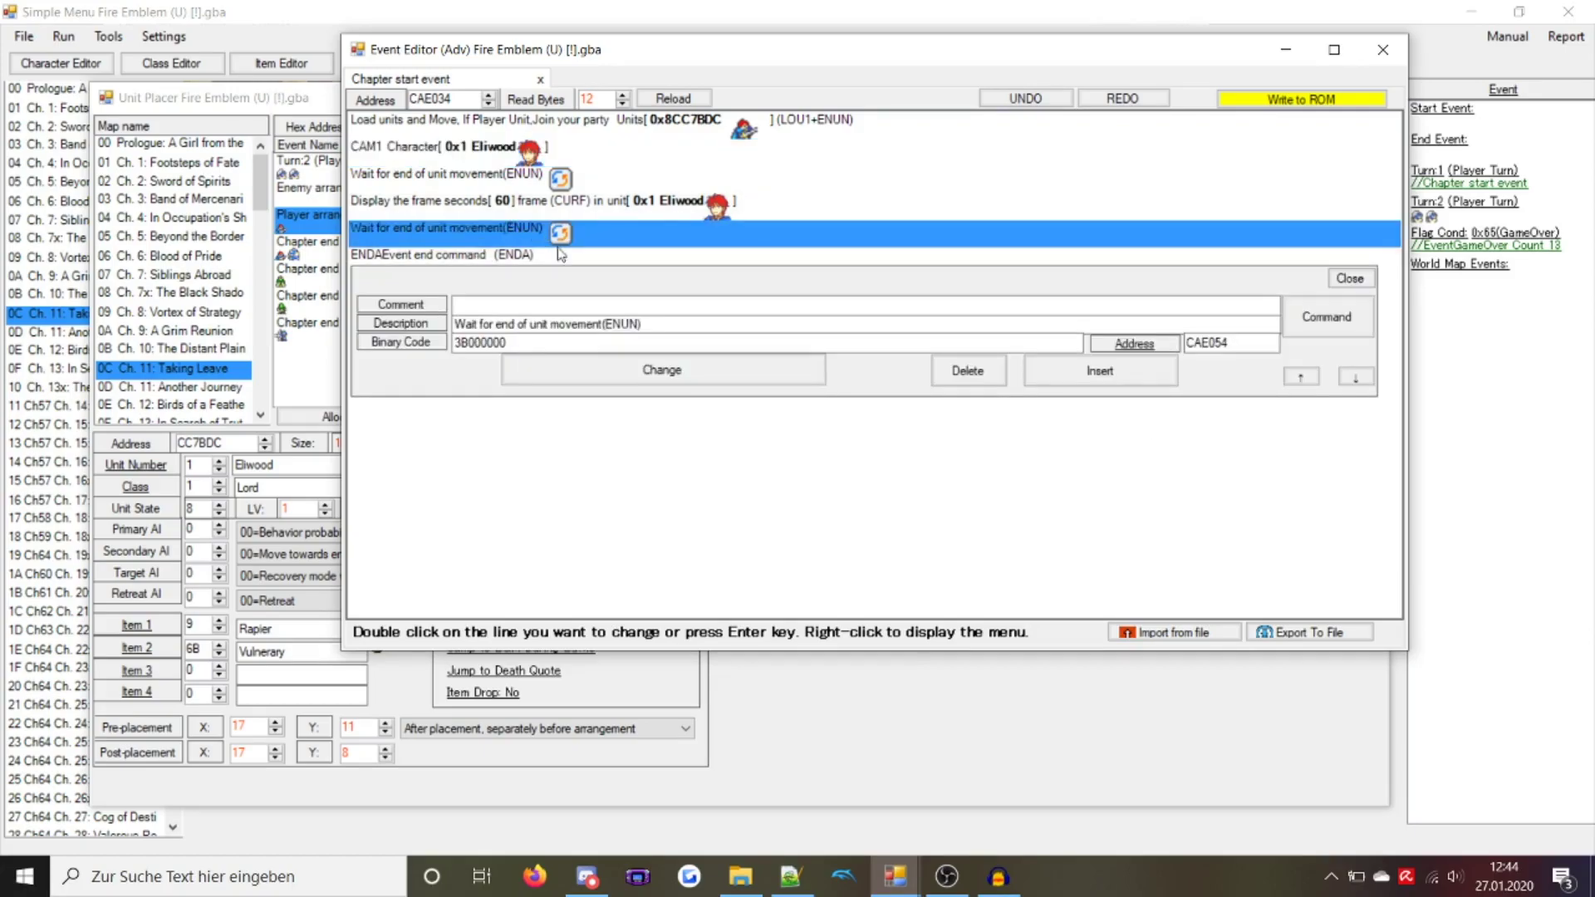
click(1327, 317)
text(text)
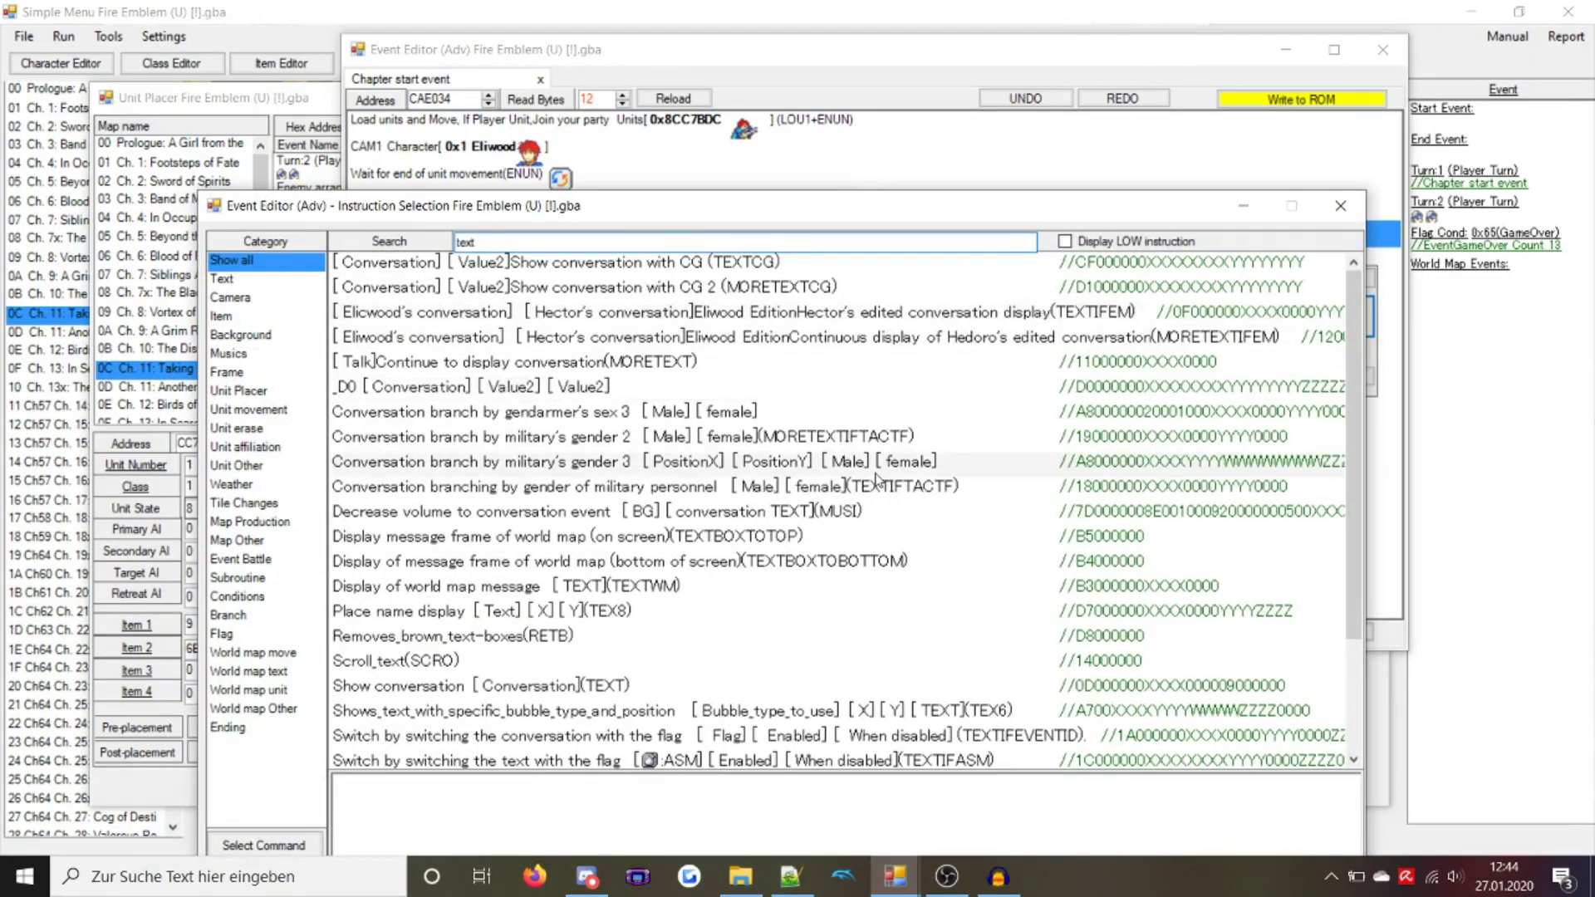
scroll(881, 515, down, 2)
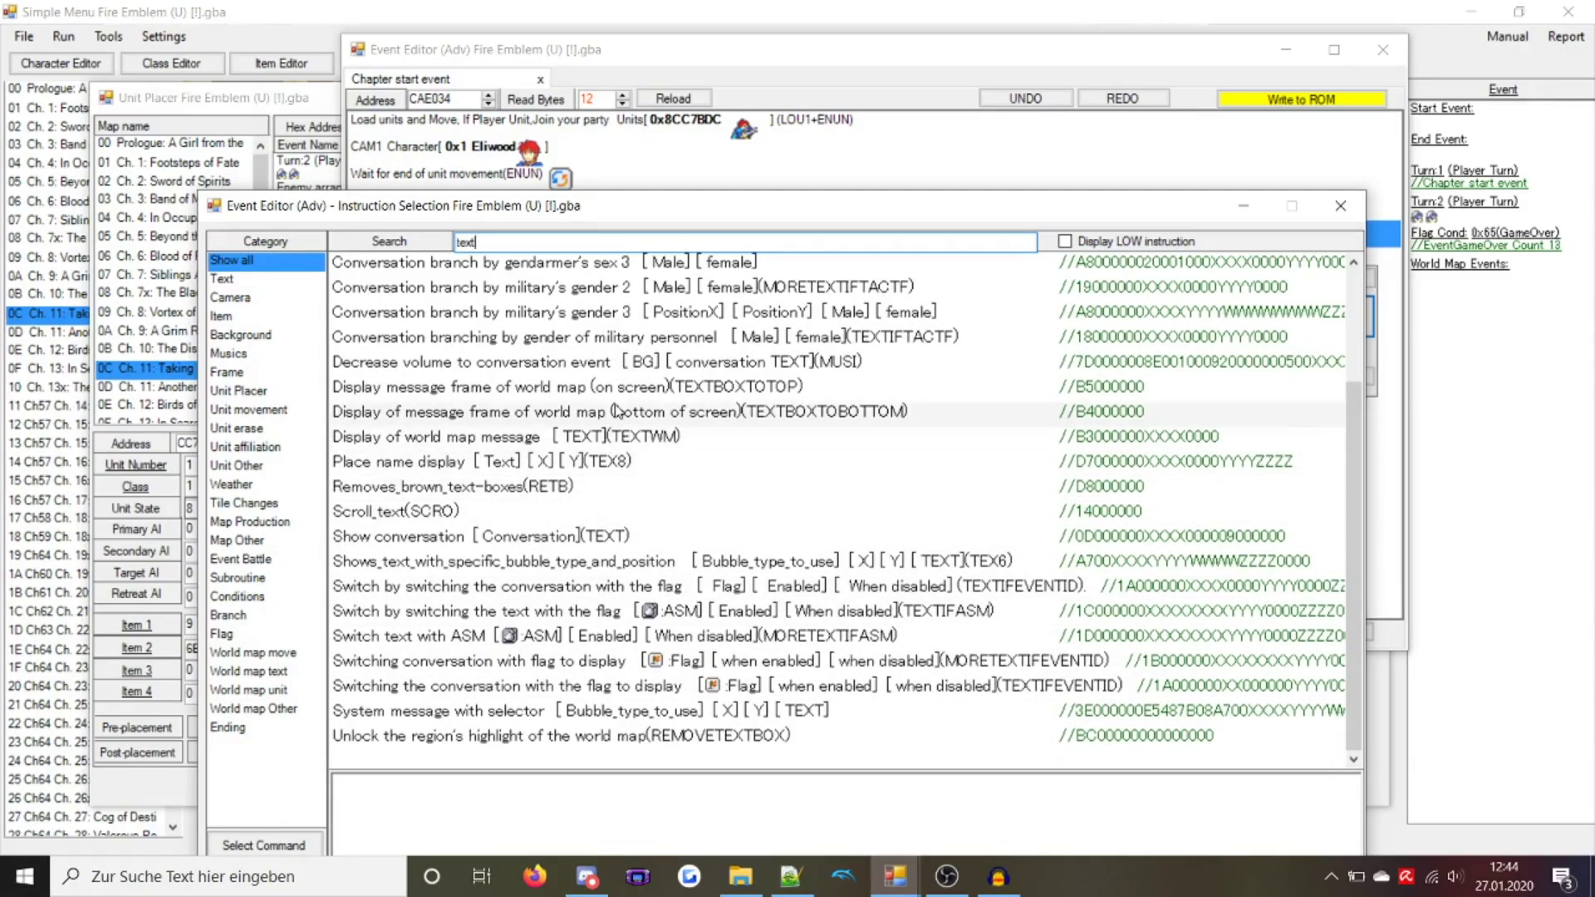
scroll(616, 410, up, 2)
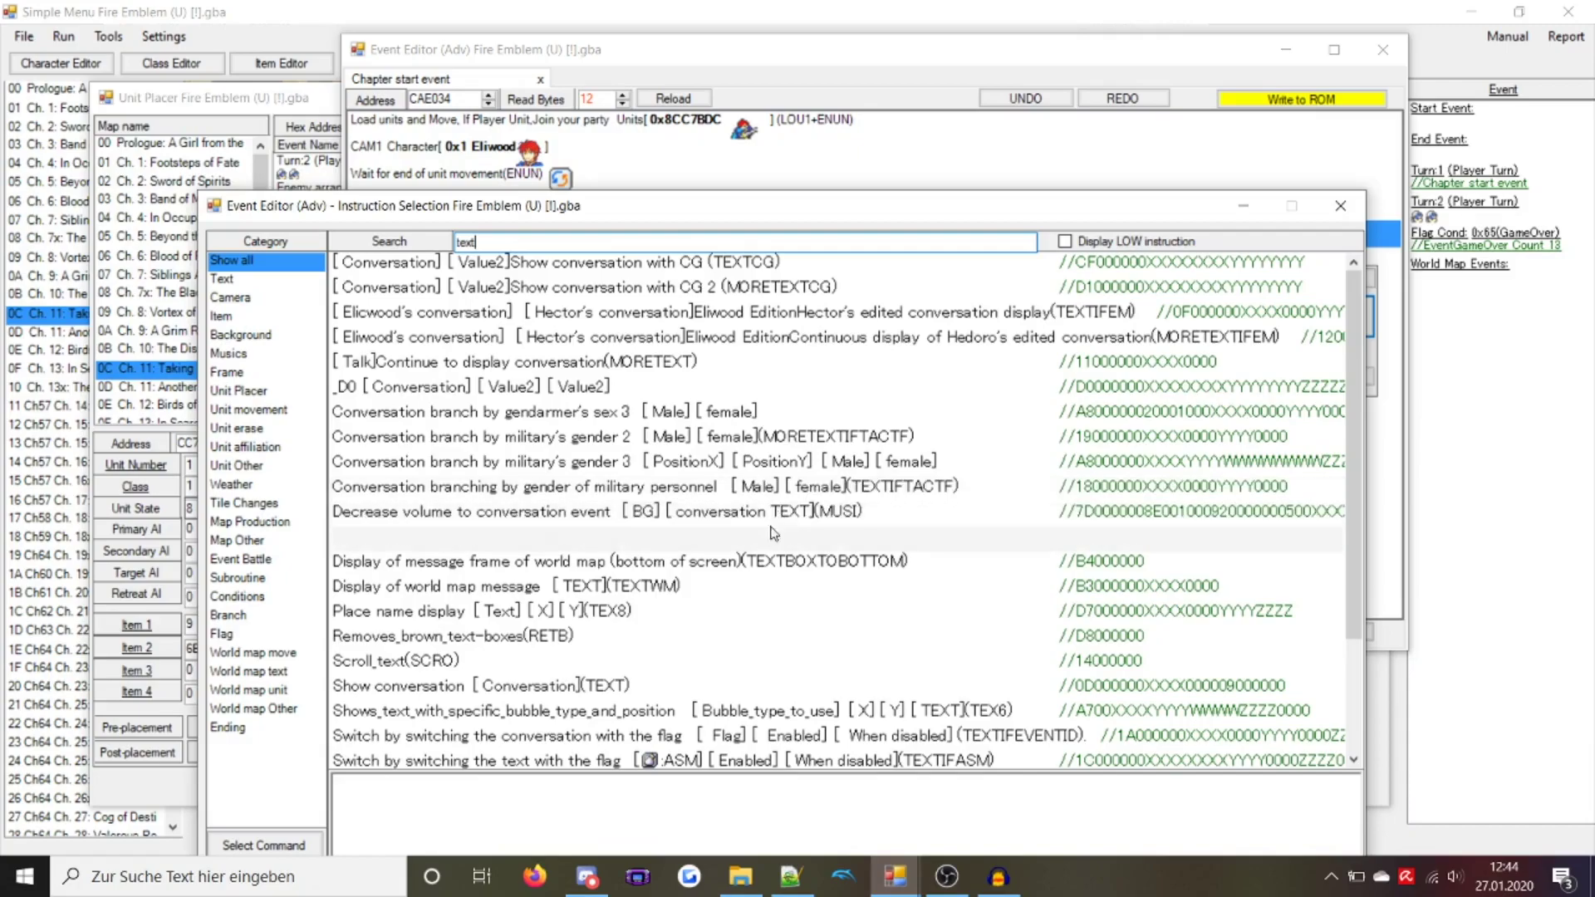
double_click(607, 687)
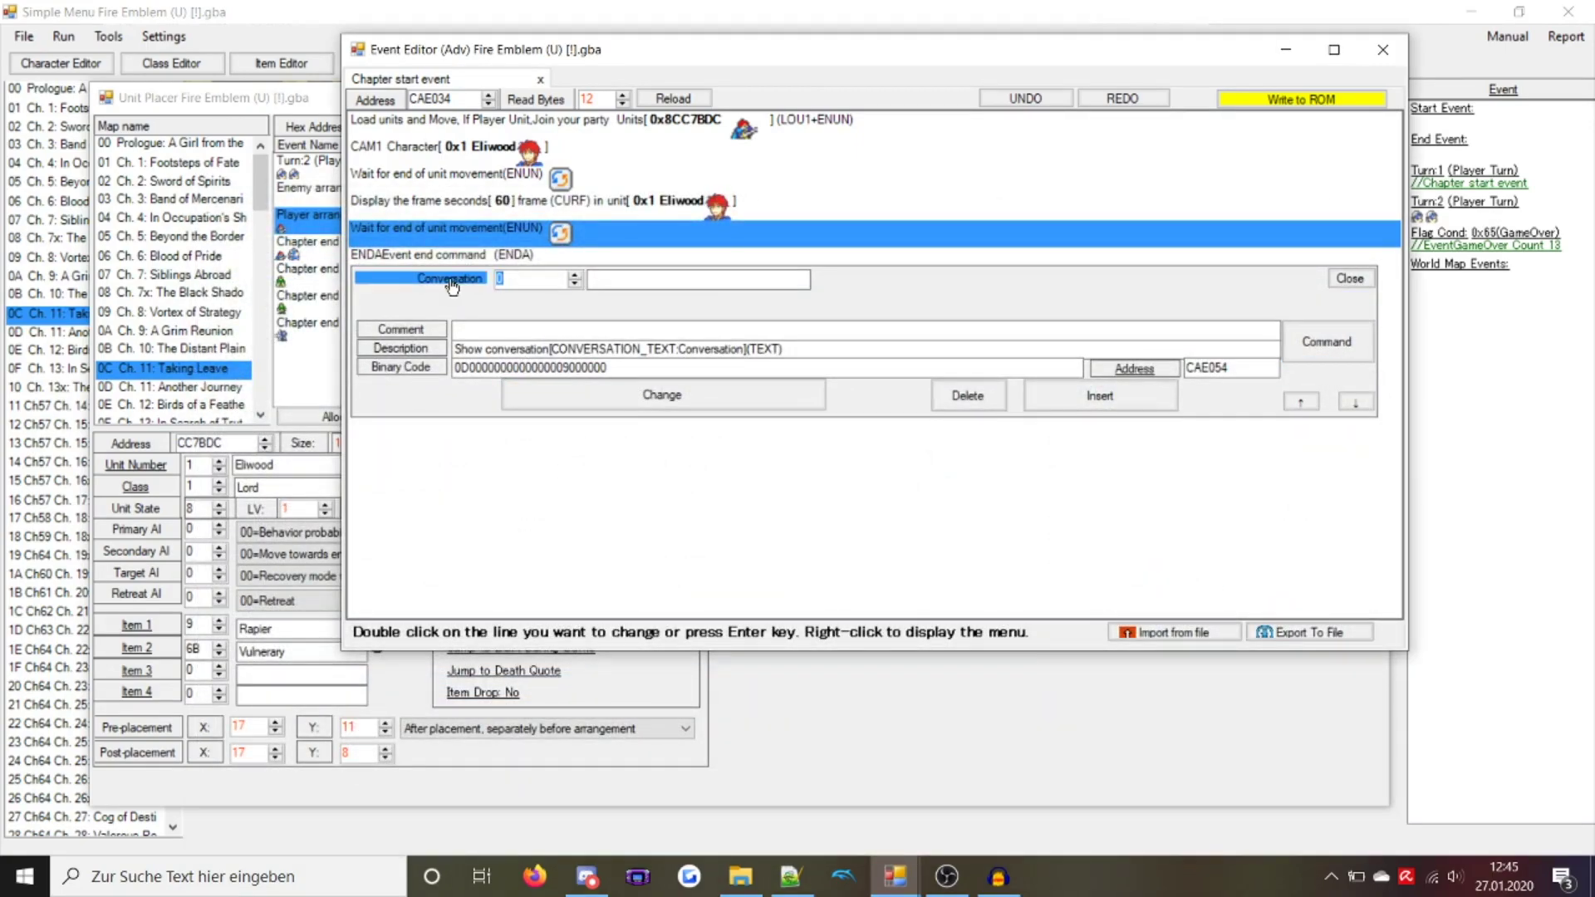
Set the conversation to text entry 0999 and add the Show conversation command after the last ENUN line
click(451, 287)
text(99)
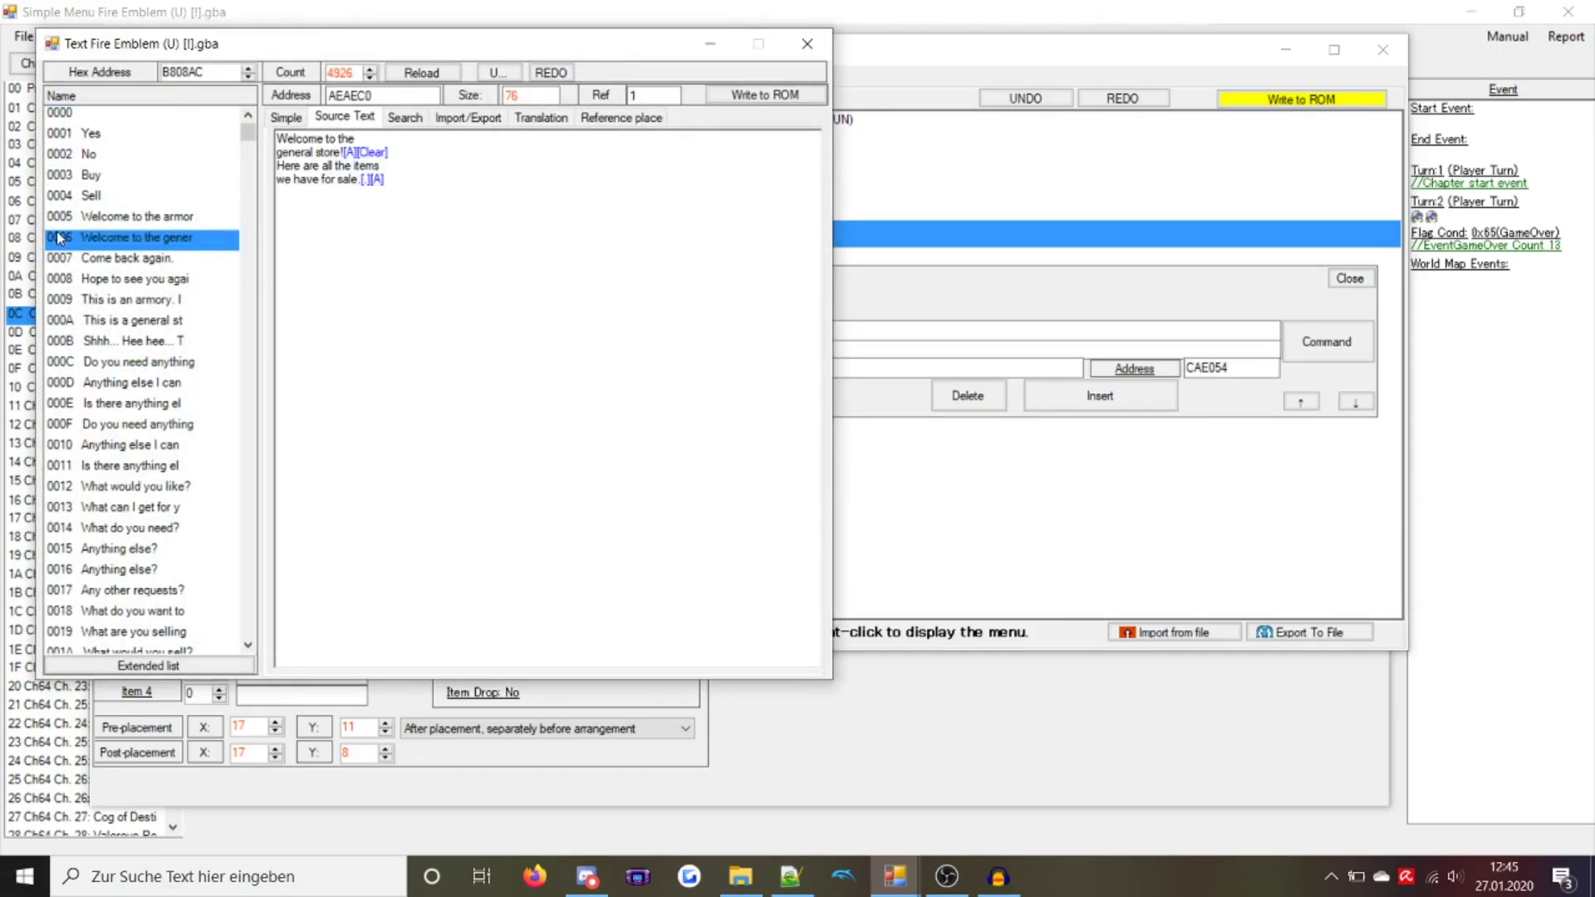
key(Return)
text(9)
key(Return)
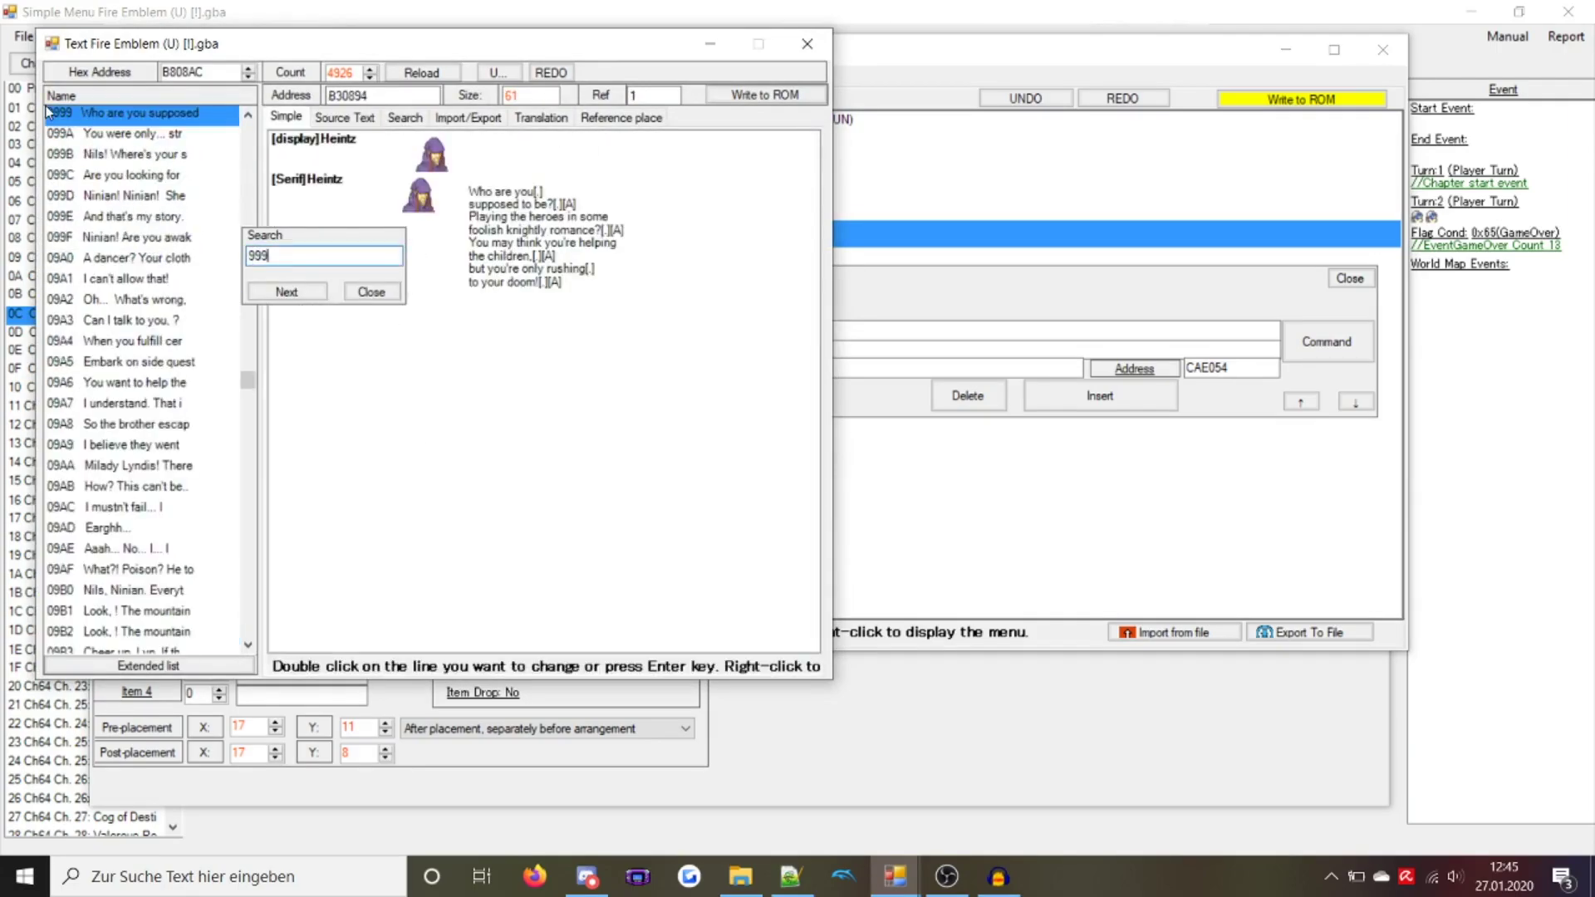
click(95, 131)
click(130, 118)
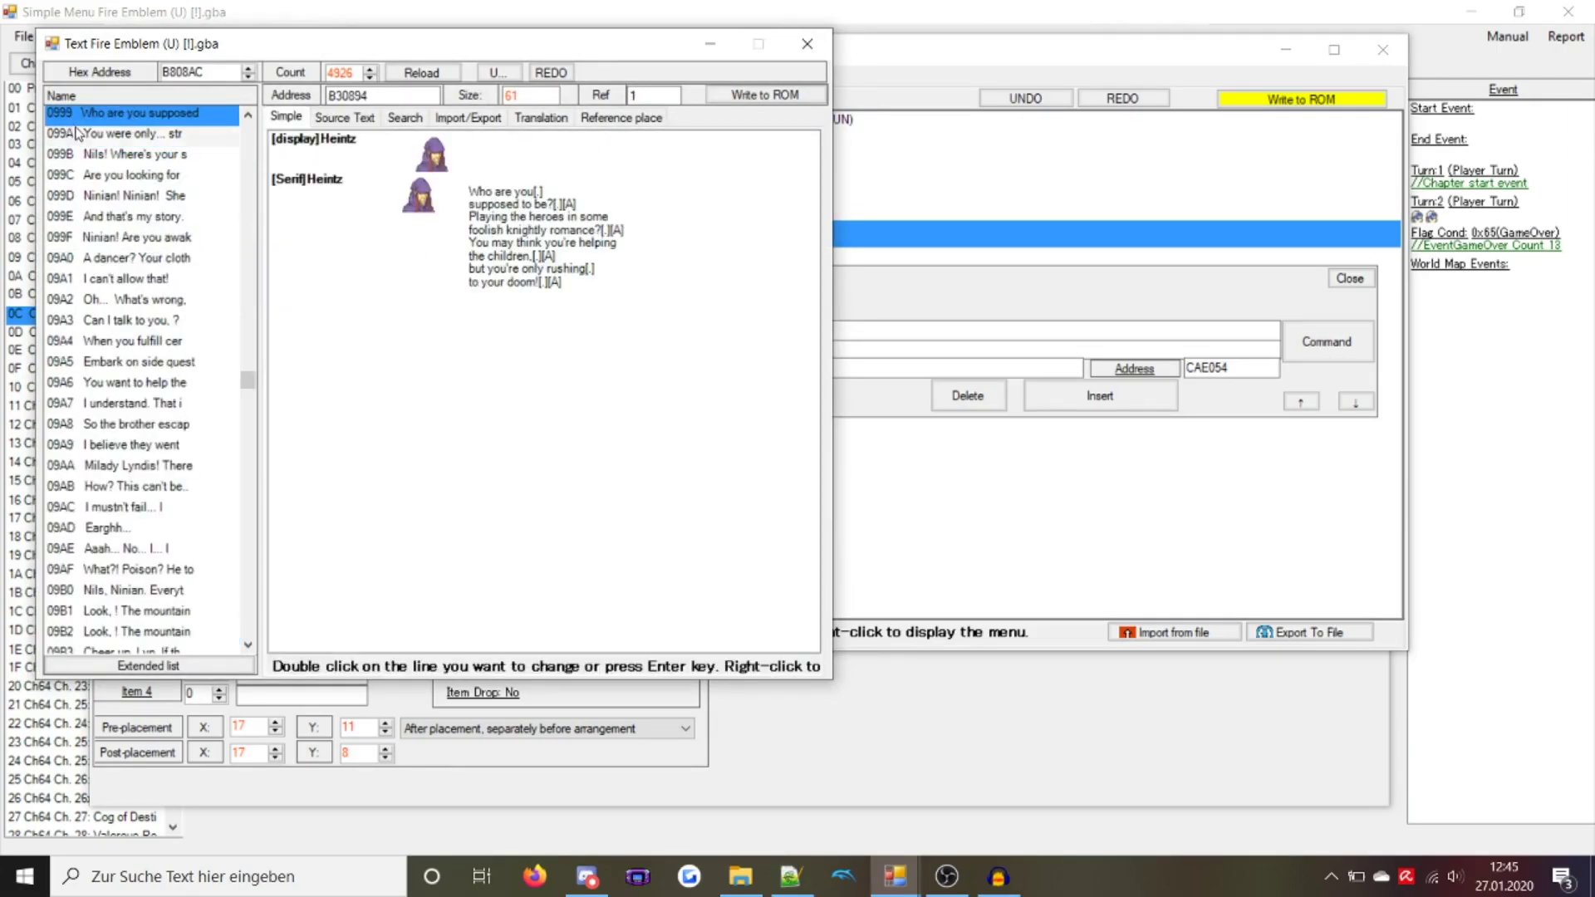
key(Return)
click(659, 396)
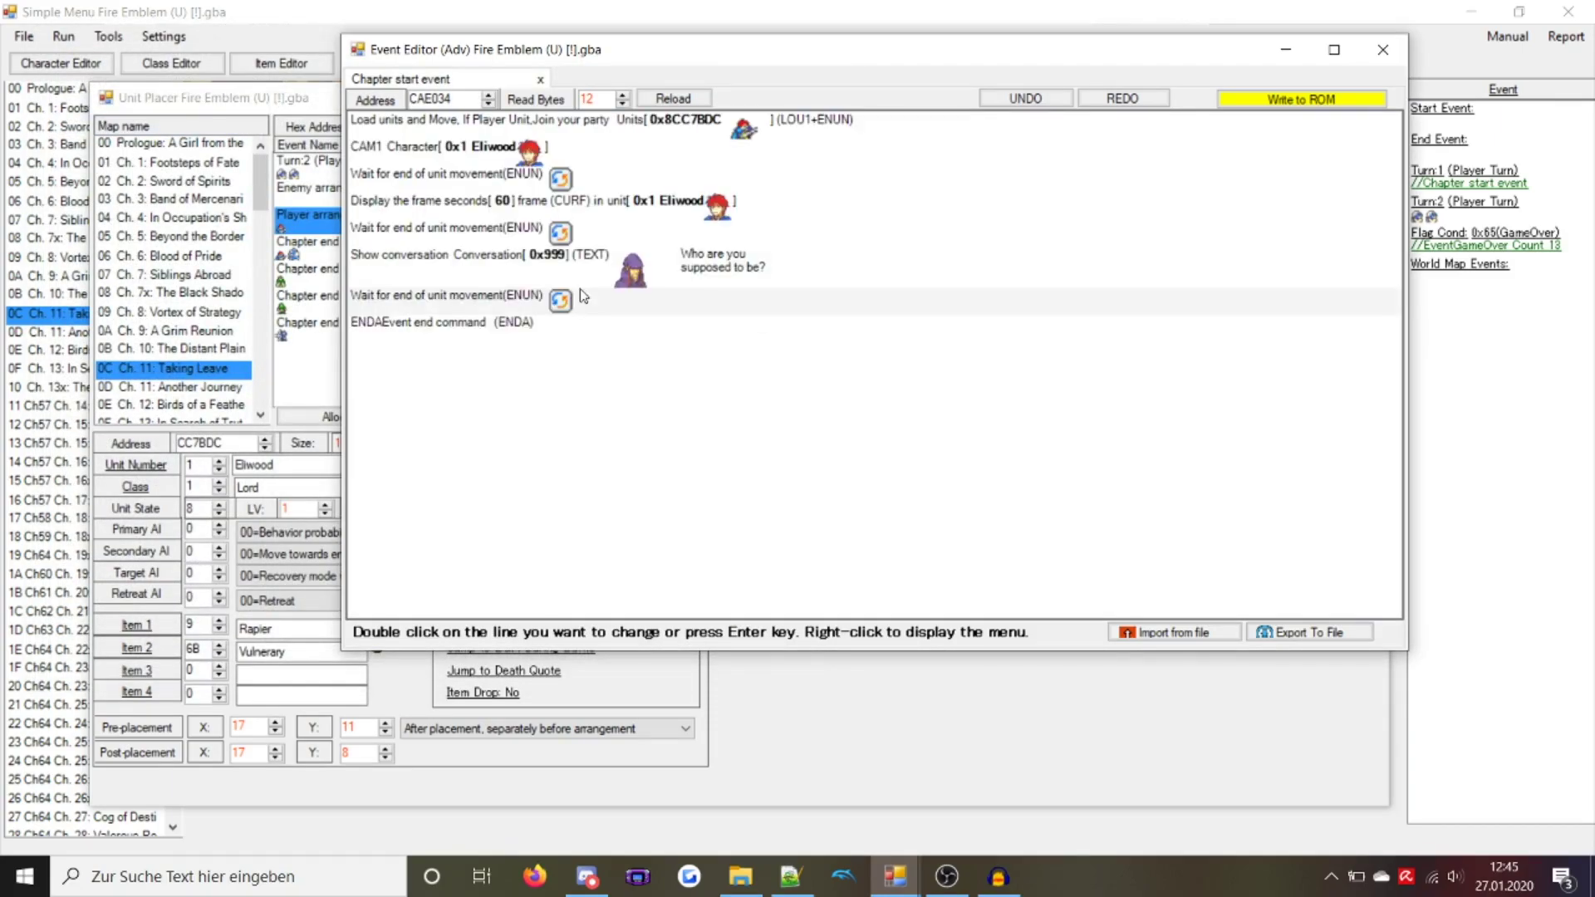
Open the text of conversation 0999 and change the displayed character to 02 Eliwood by searching the portraits for "eli"
double_click(600, 269)
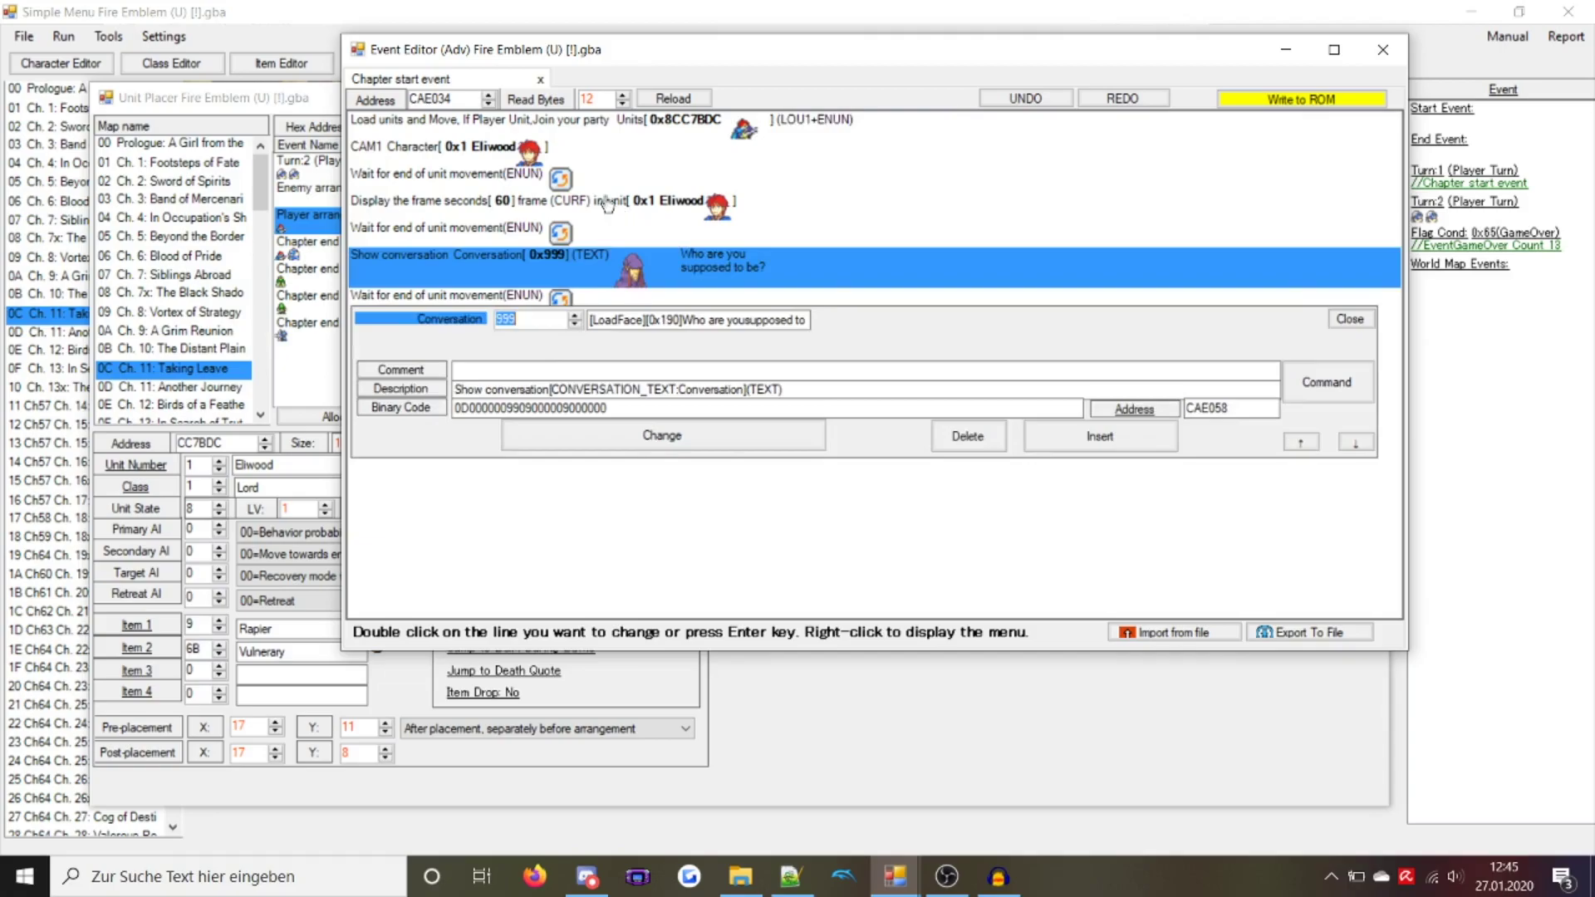
click(449, 318)
click(385, 146)
click(301, 151)
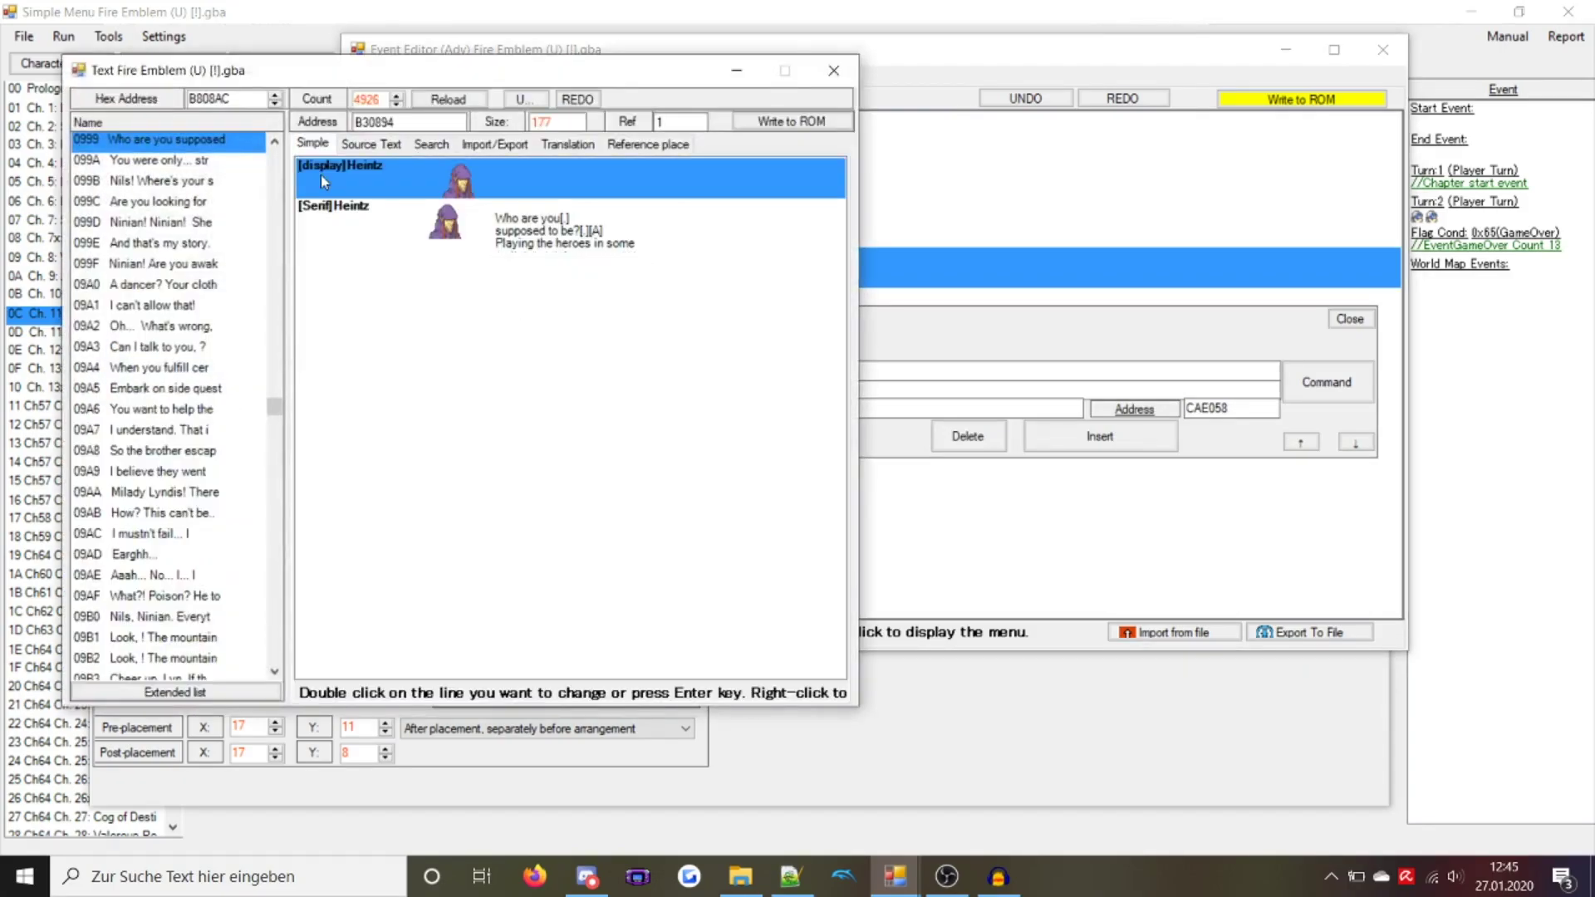
double_click(321, 176)
click(324, 296)
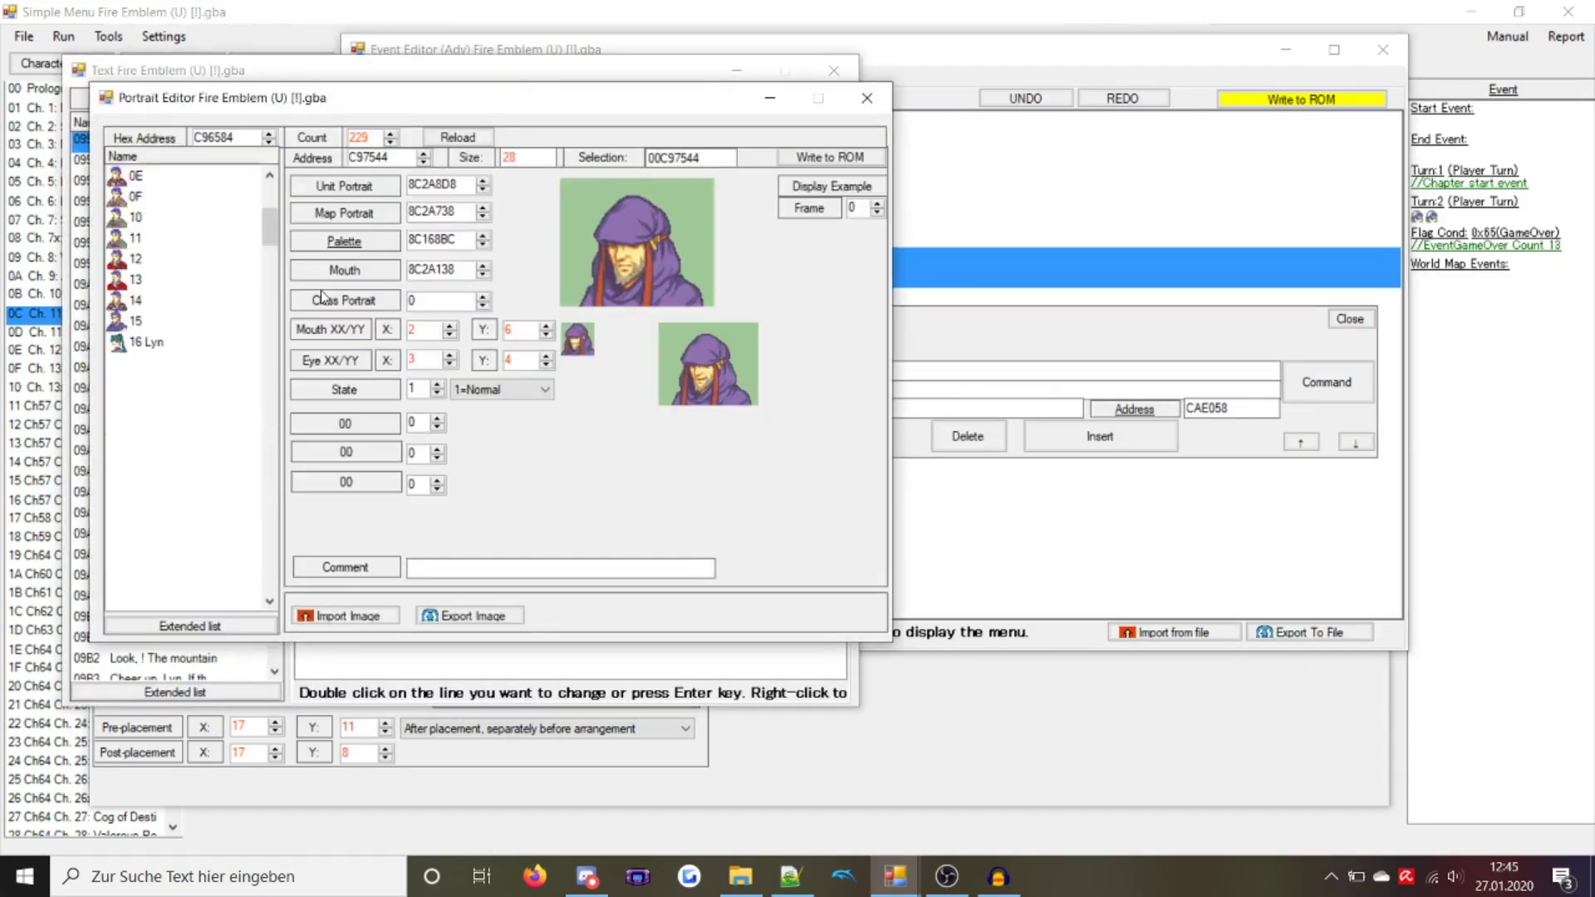
key(ctrl+f)
text(eli)
double_click(108, 173)
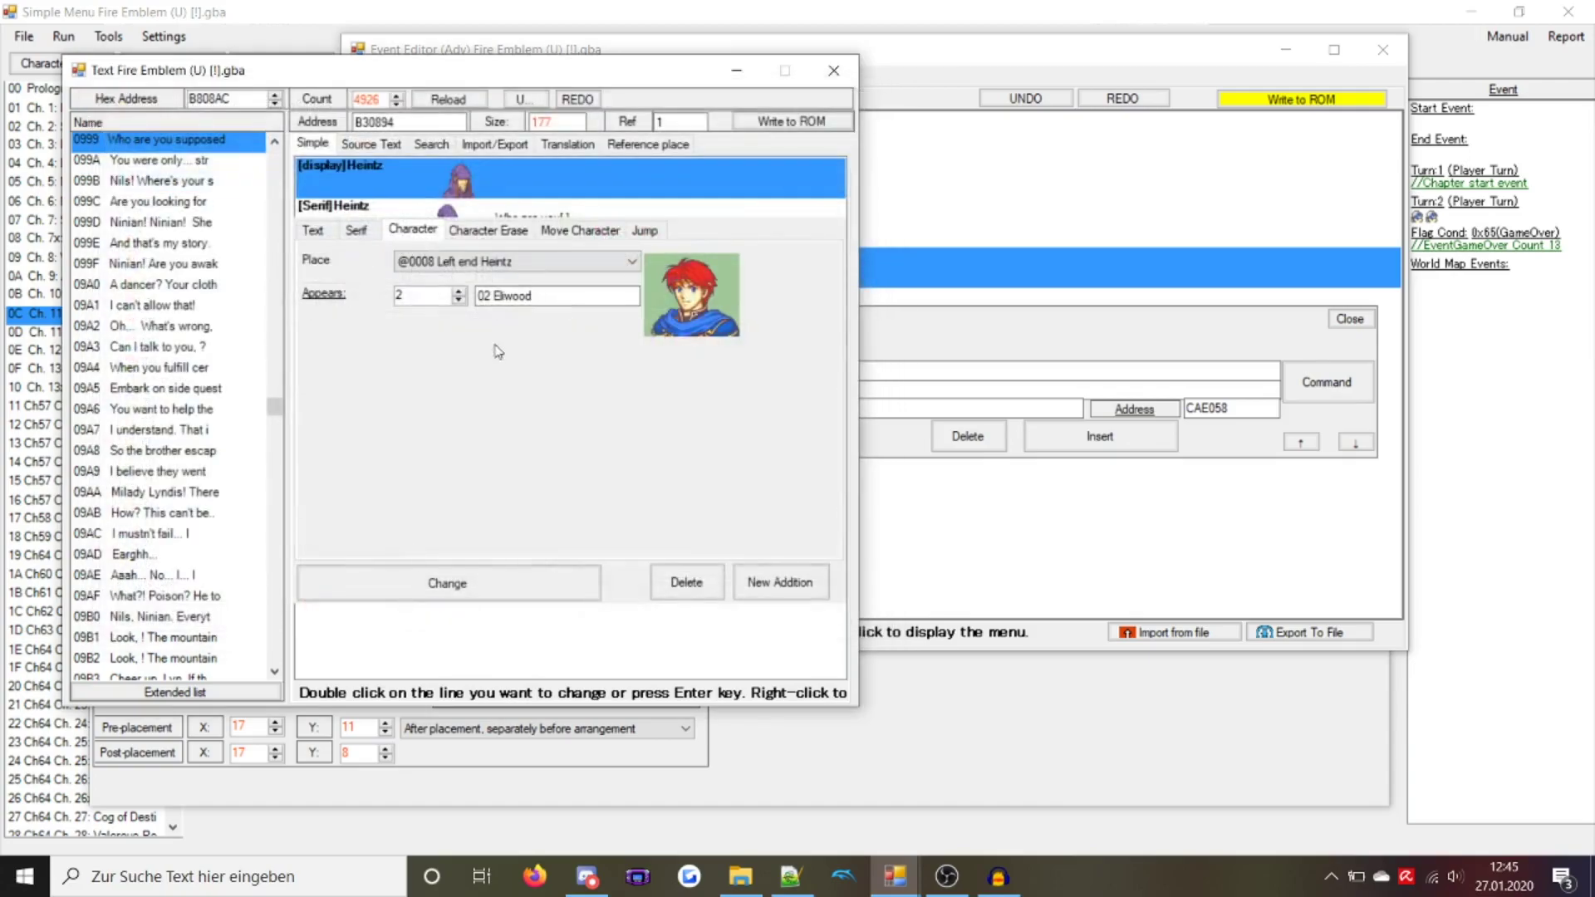
click(530, 565)
Replace Eliwood's speech in text entry 0999 with "Was ein toller Tag![A]" and write the text to the ROM
double_click(332, 207)
key(ctrl+a)
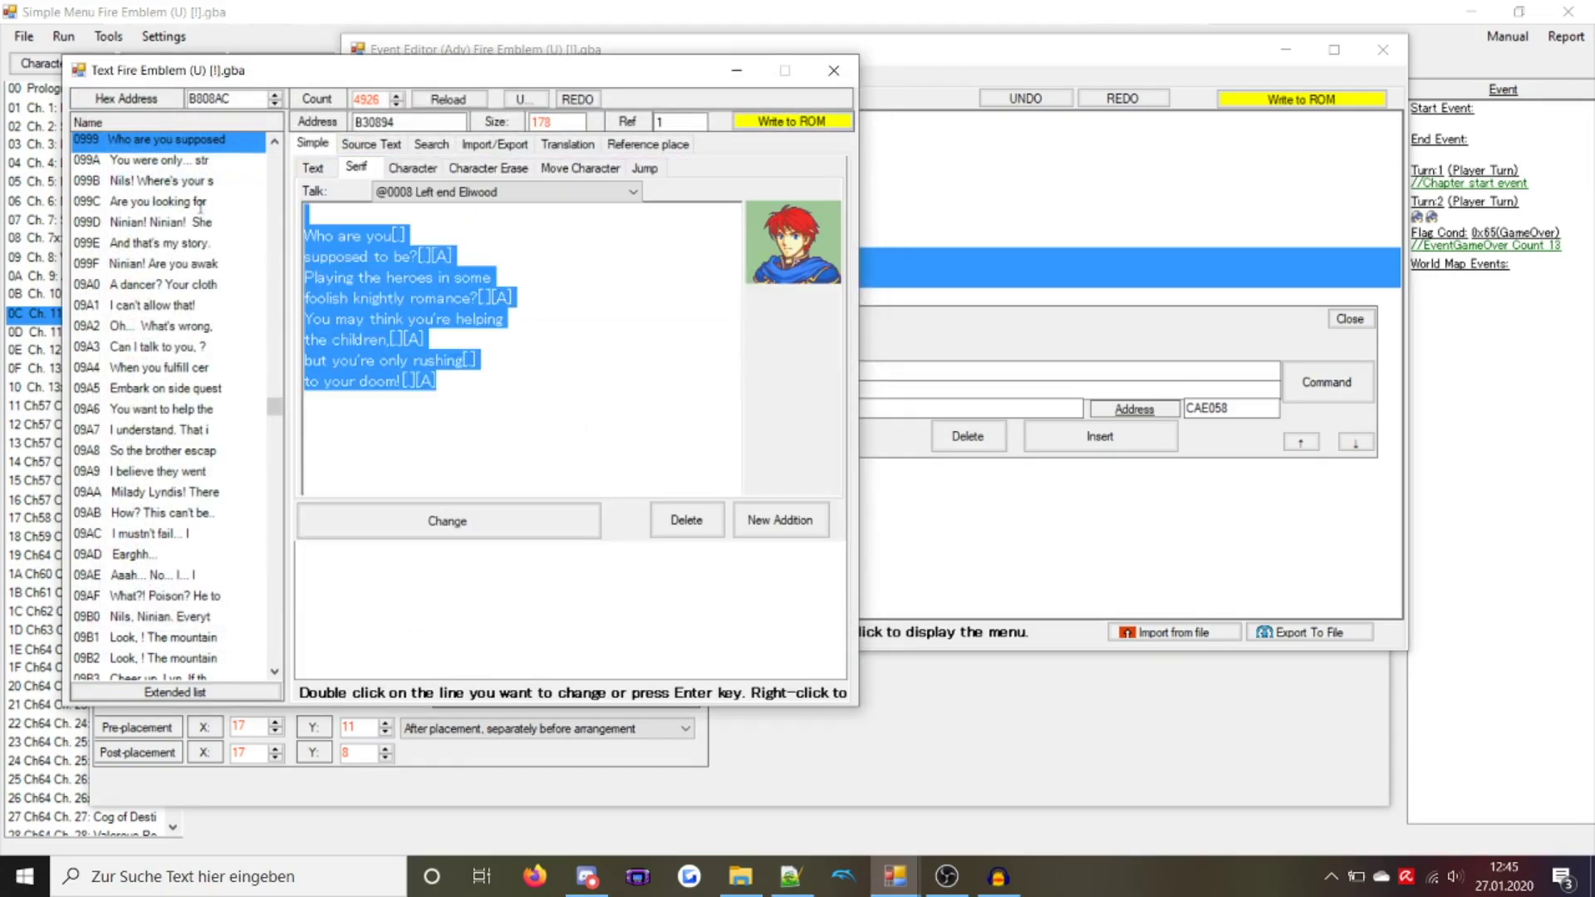
text(Was ein toller Tag[♥A])
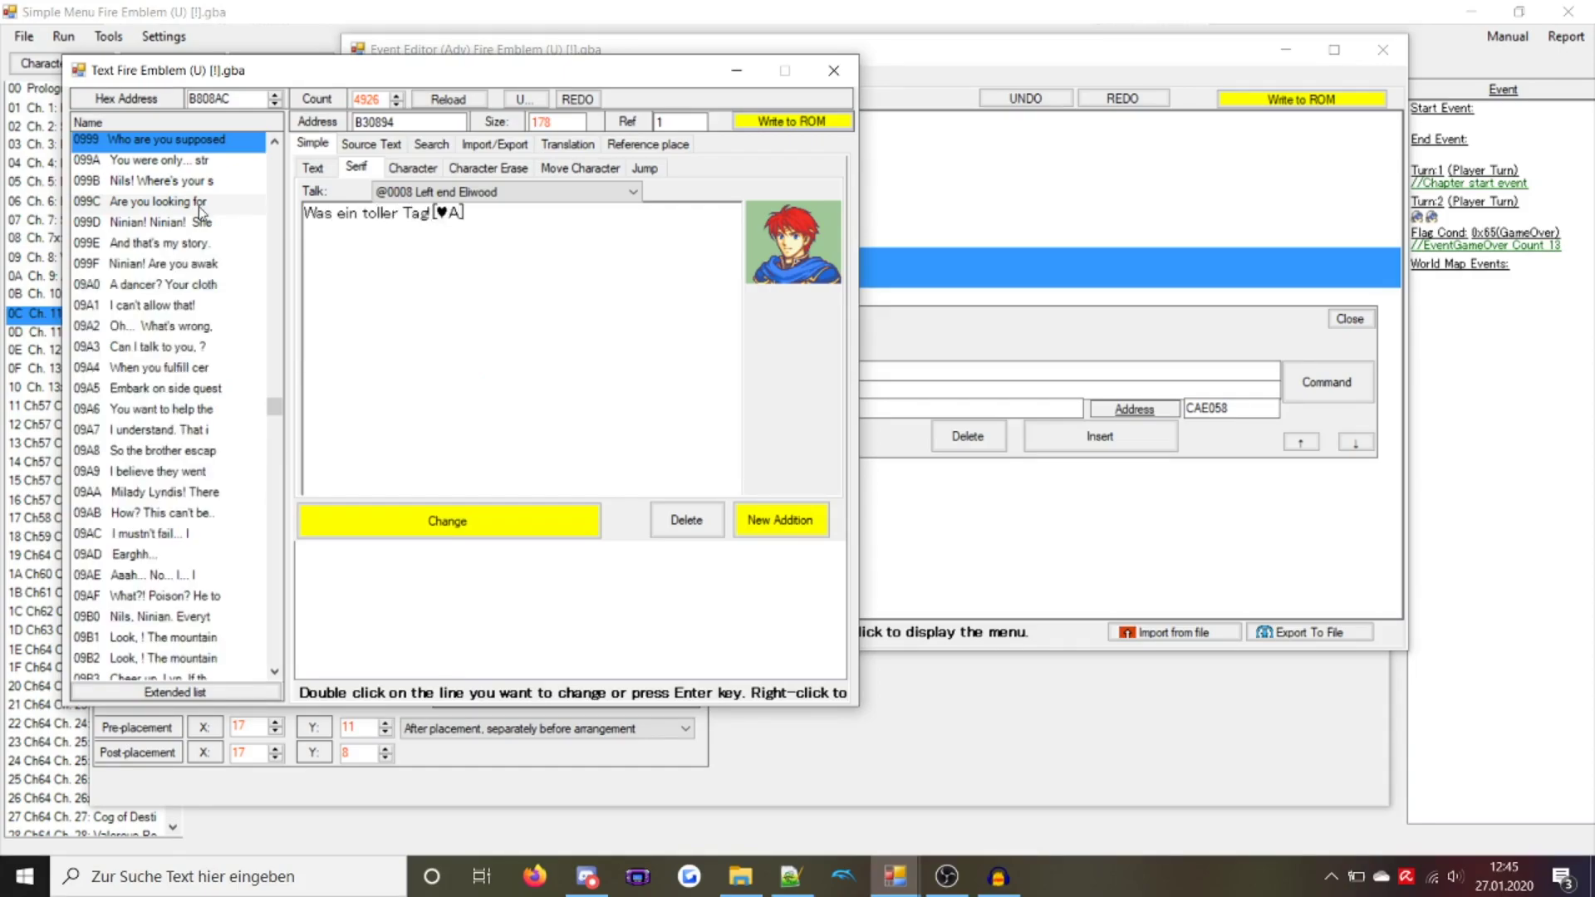
click(523, 527)
click(811, 117)
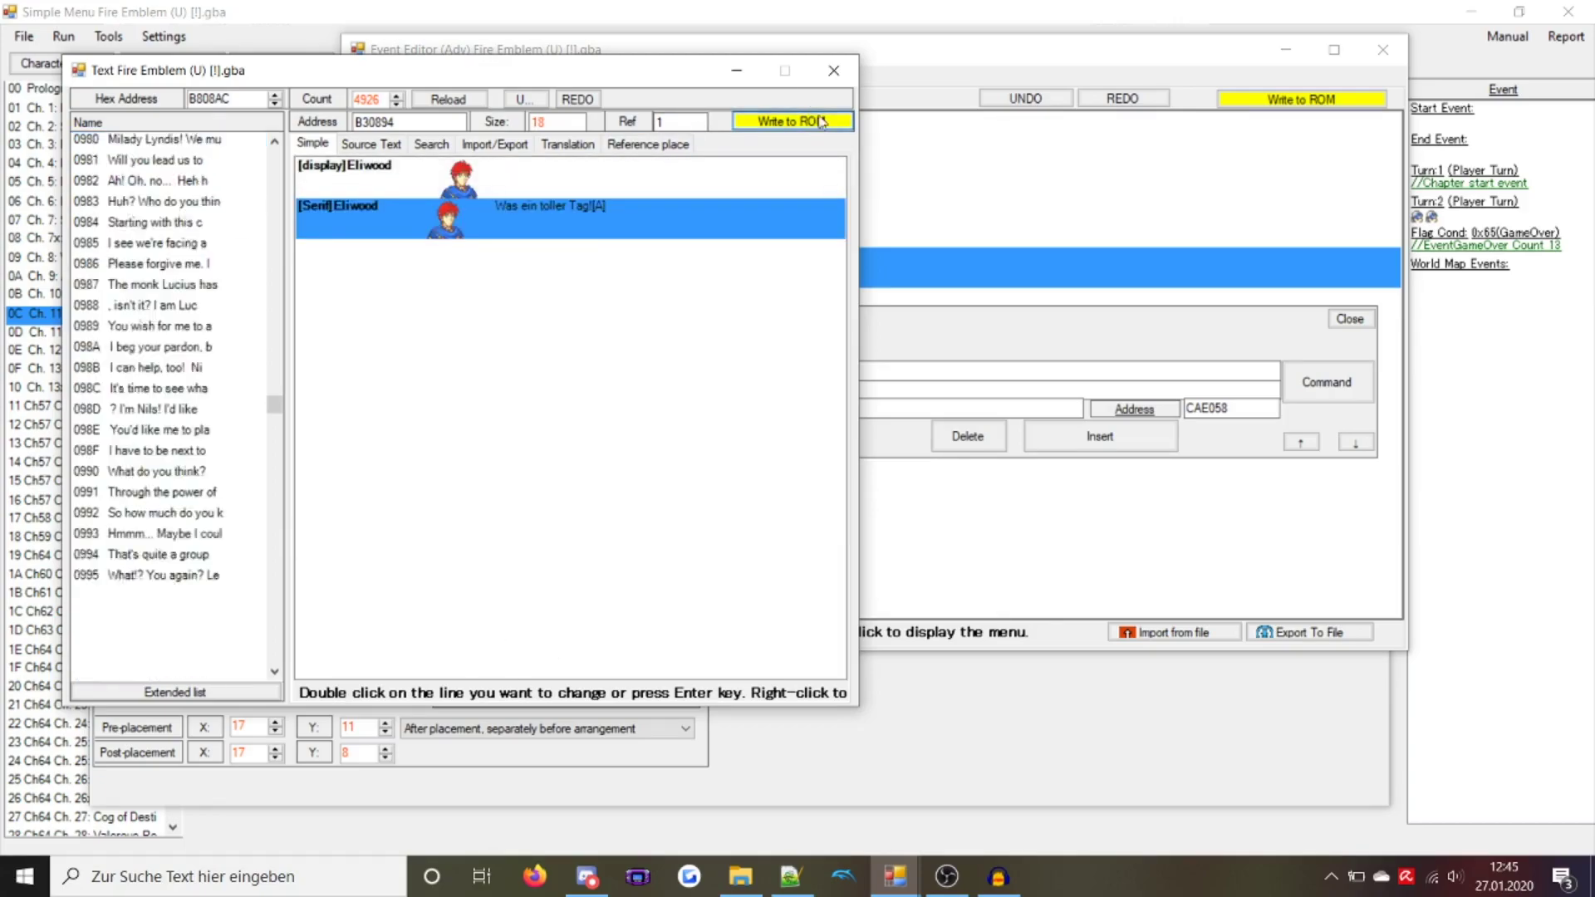
Search the commands for music and choose Change BGM (MUSC) as a new command based on the ENUN line before the conversation
click(945, 266)
double_click(592, 297)
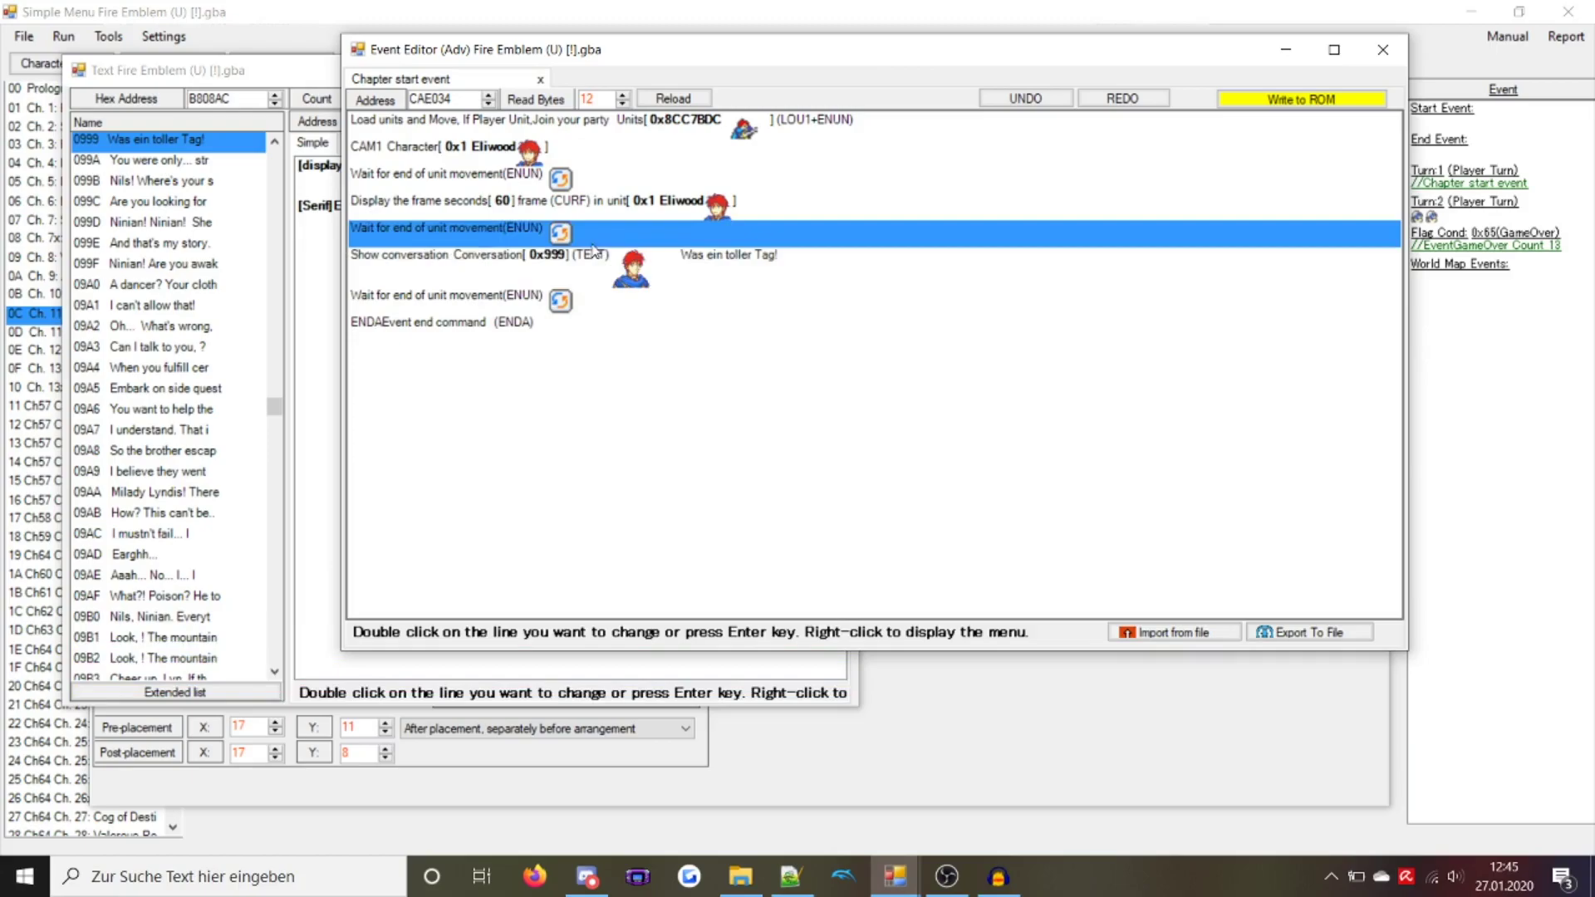
click(1327, 318)
text(musc)
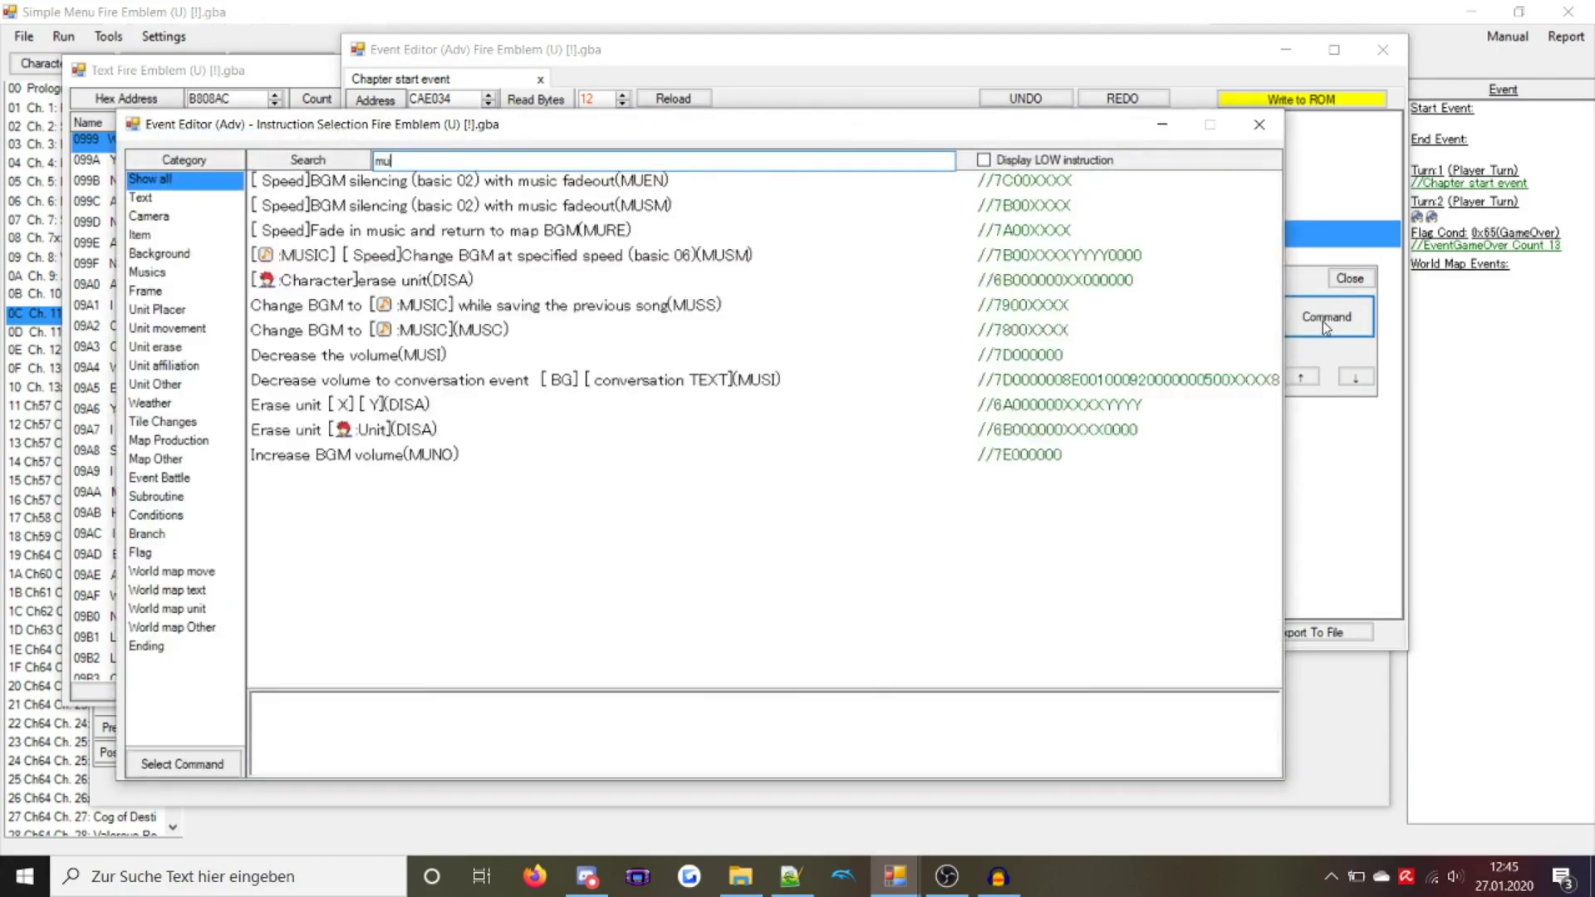
double_click(449, 181)
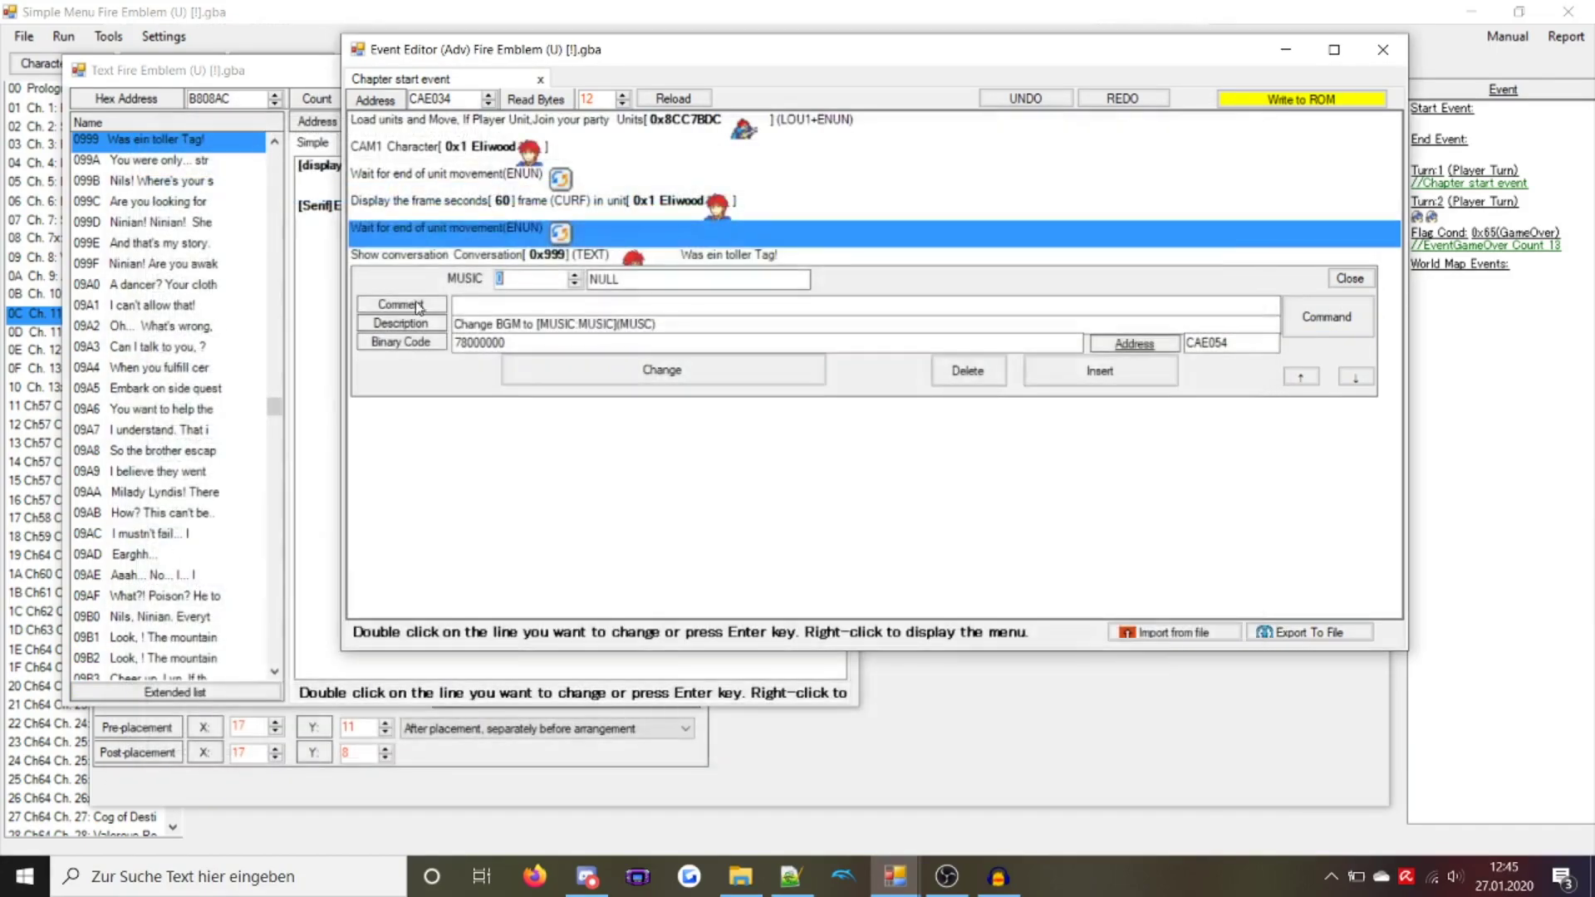
Set the music to song 4F Silent Ground and insert the Change BGM (MUSC) command before the Show conversation command
click(440, 285)
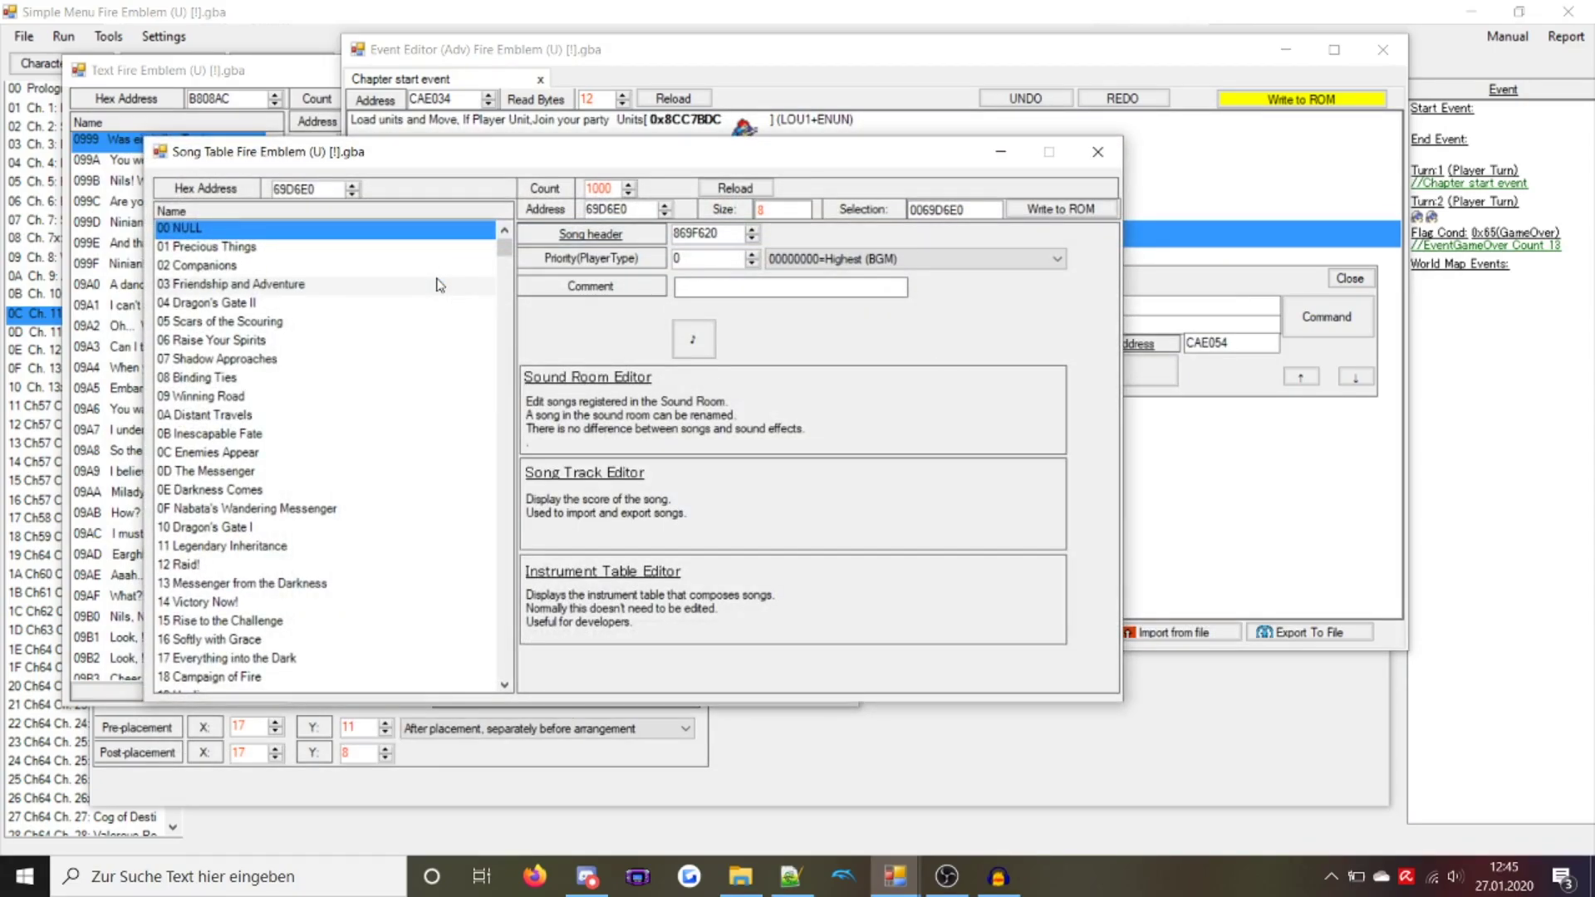
click(349, 396)
scroll(332, 457, down, 10)
click(157, 228)
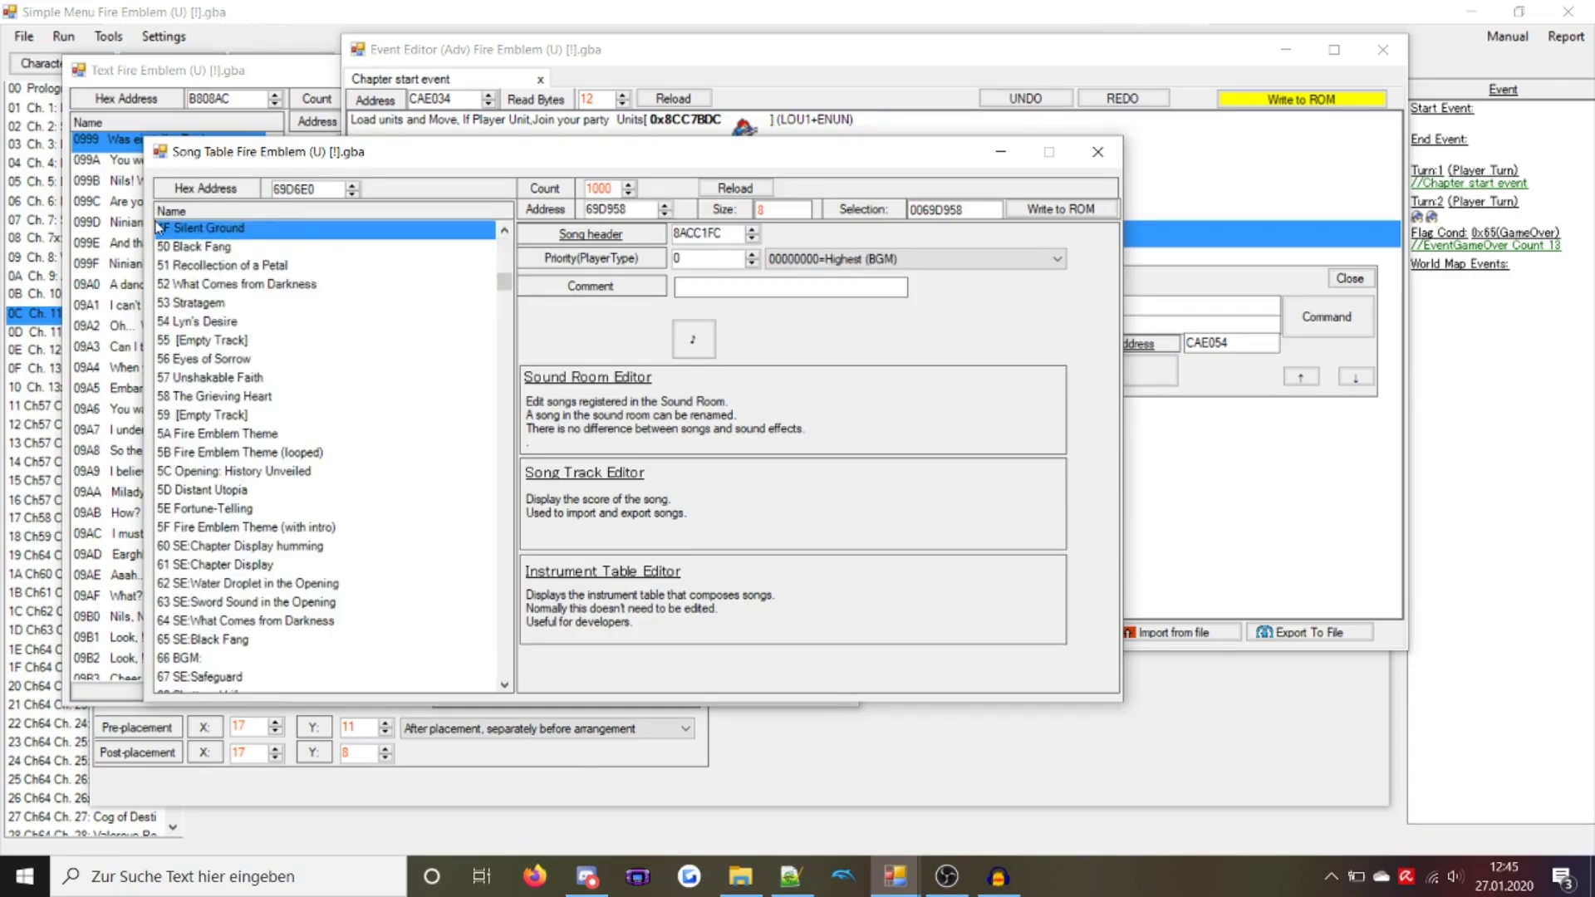
double_click(206, 235)
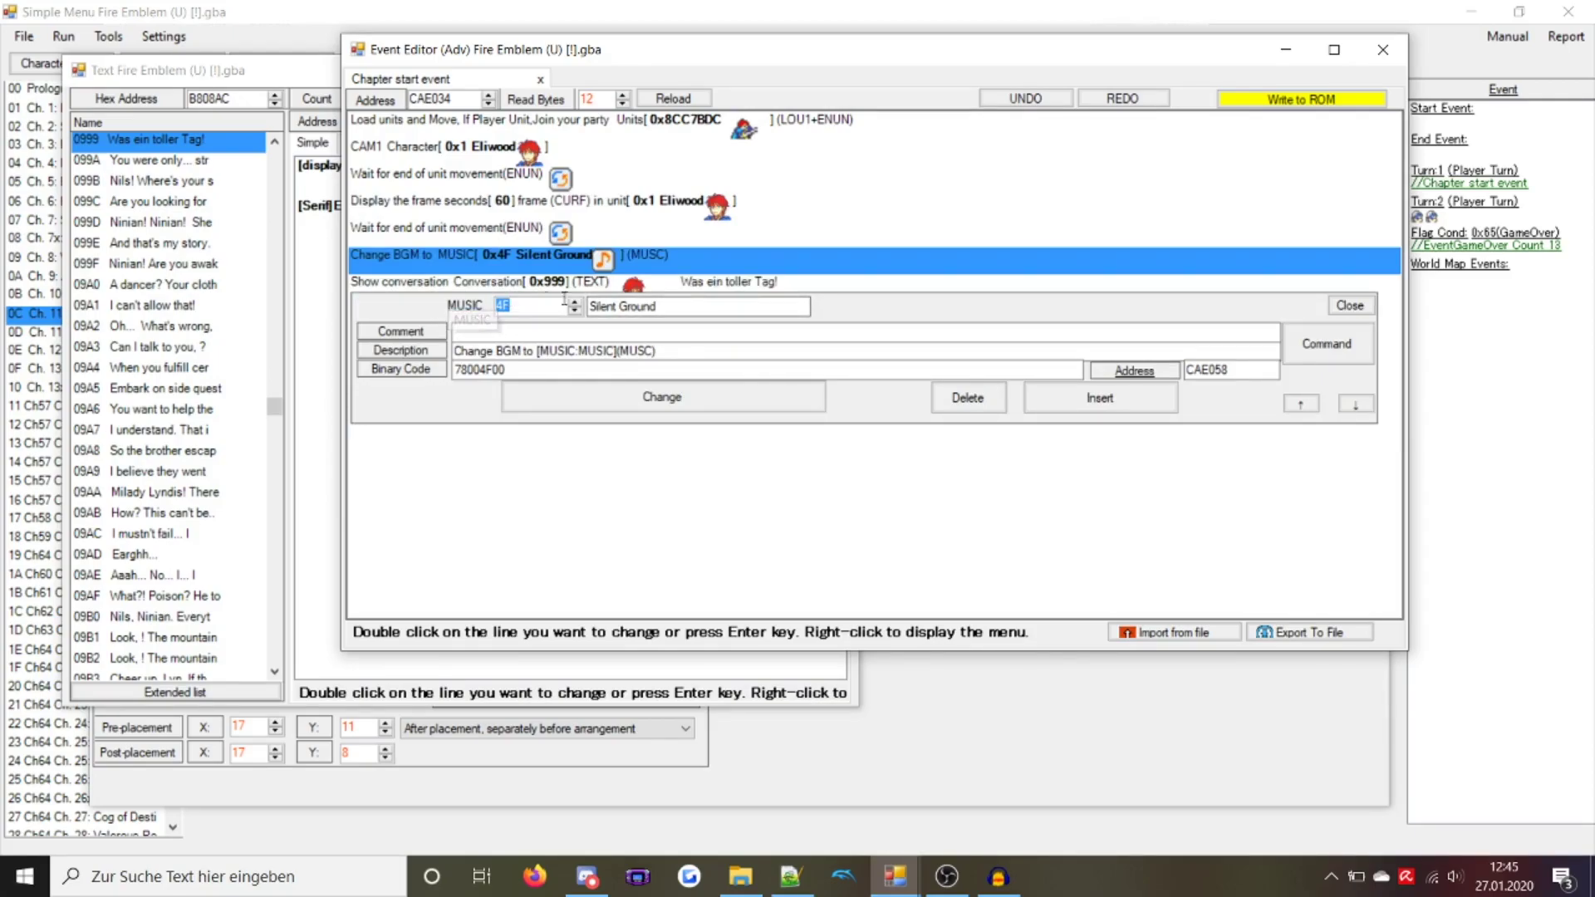
Reopen the song list of the Change BGM command and try out its search with arbitrary text such as "silsi"
click(439, 311)
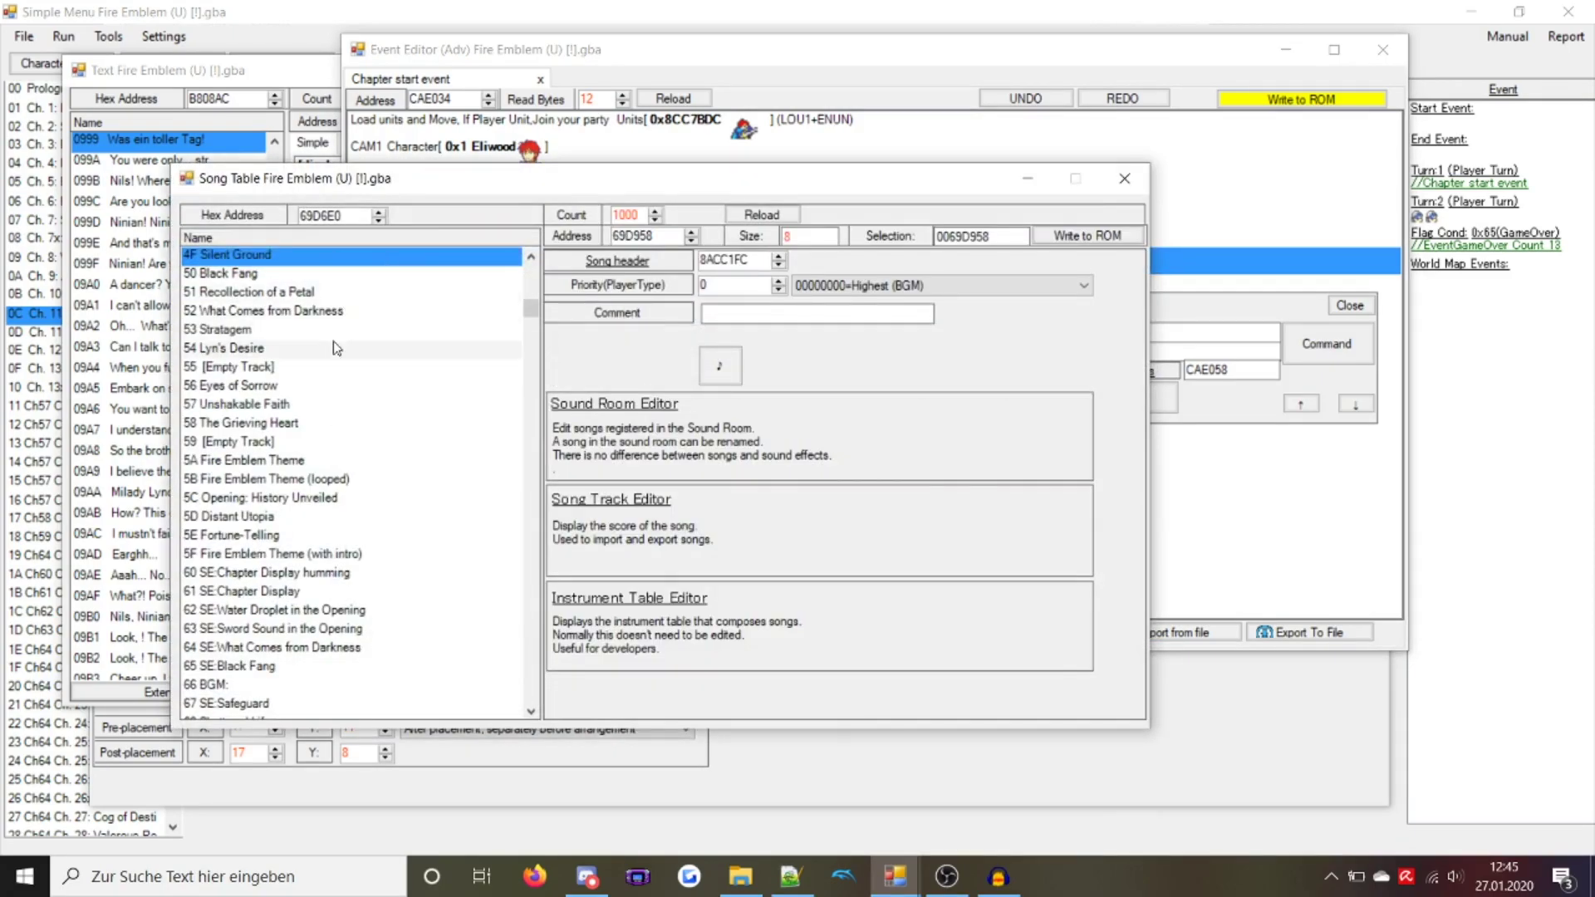
click(353, 293)
text(silsi)
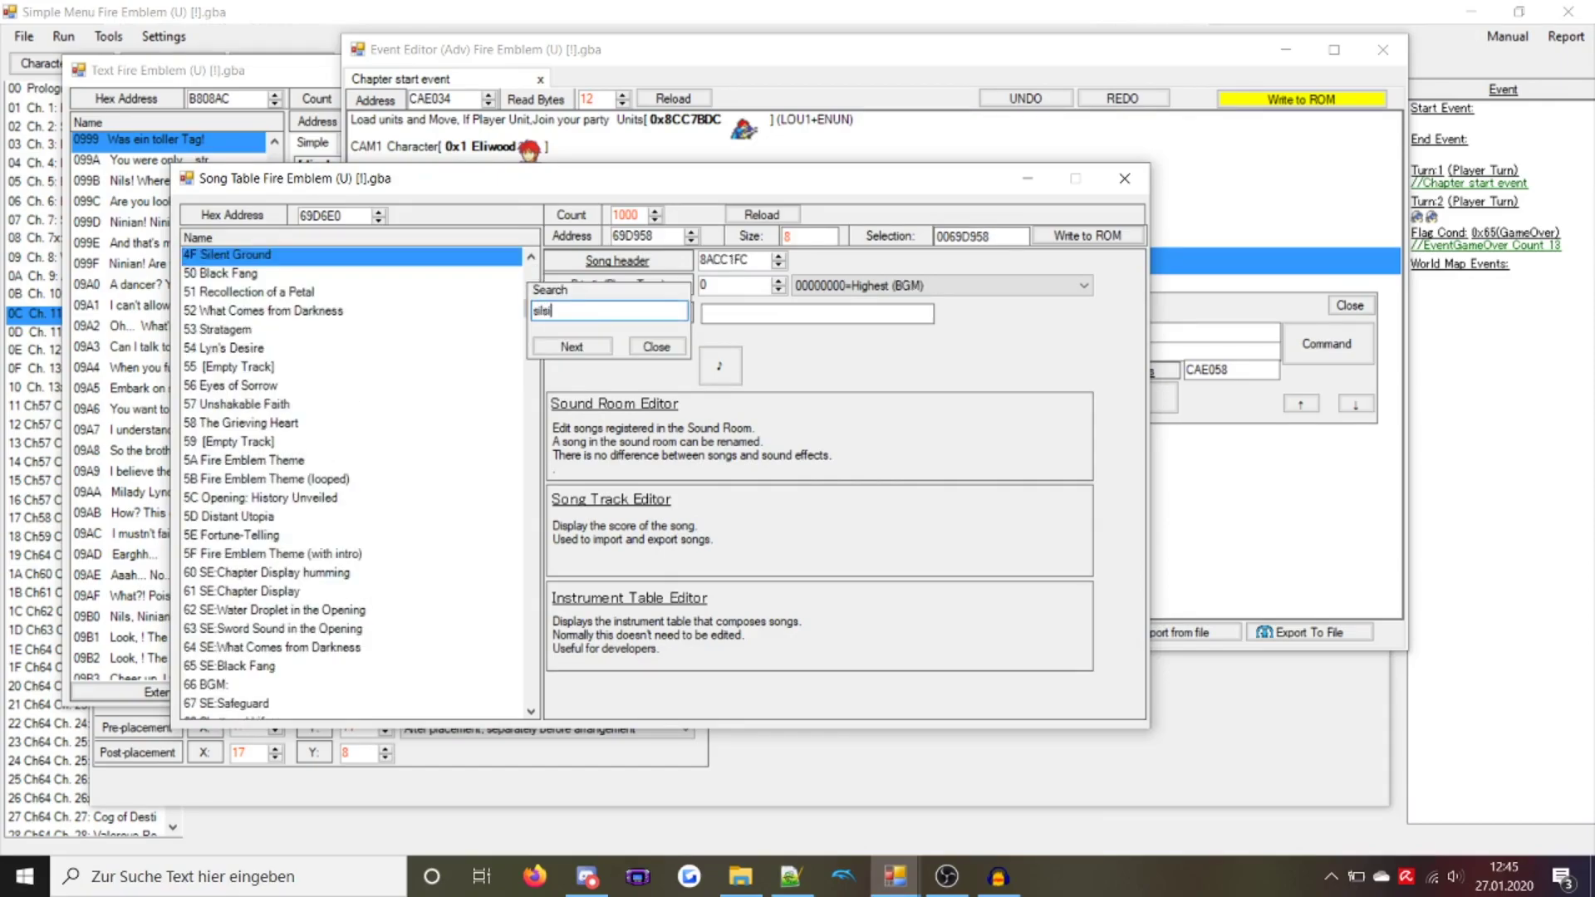
key(BackSpace)
key(BackSpace)
key(BackSpace)
key(BackSpace)
key(BackSpace)
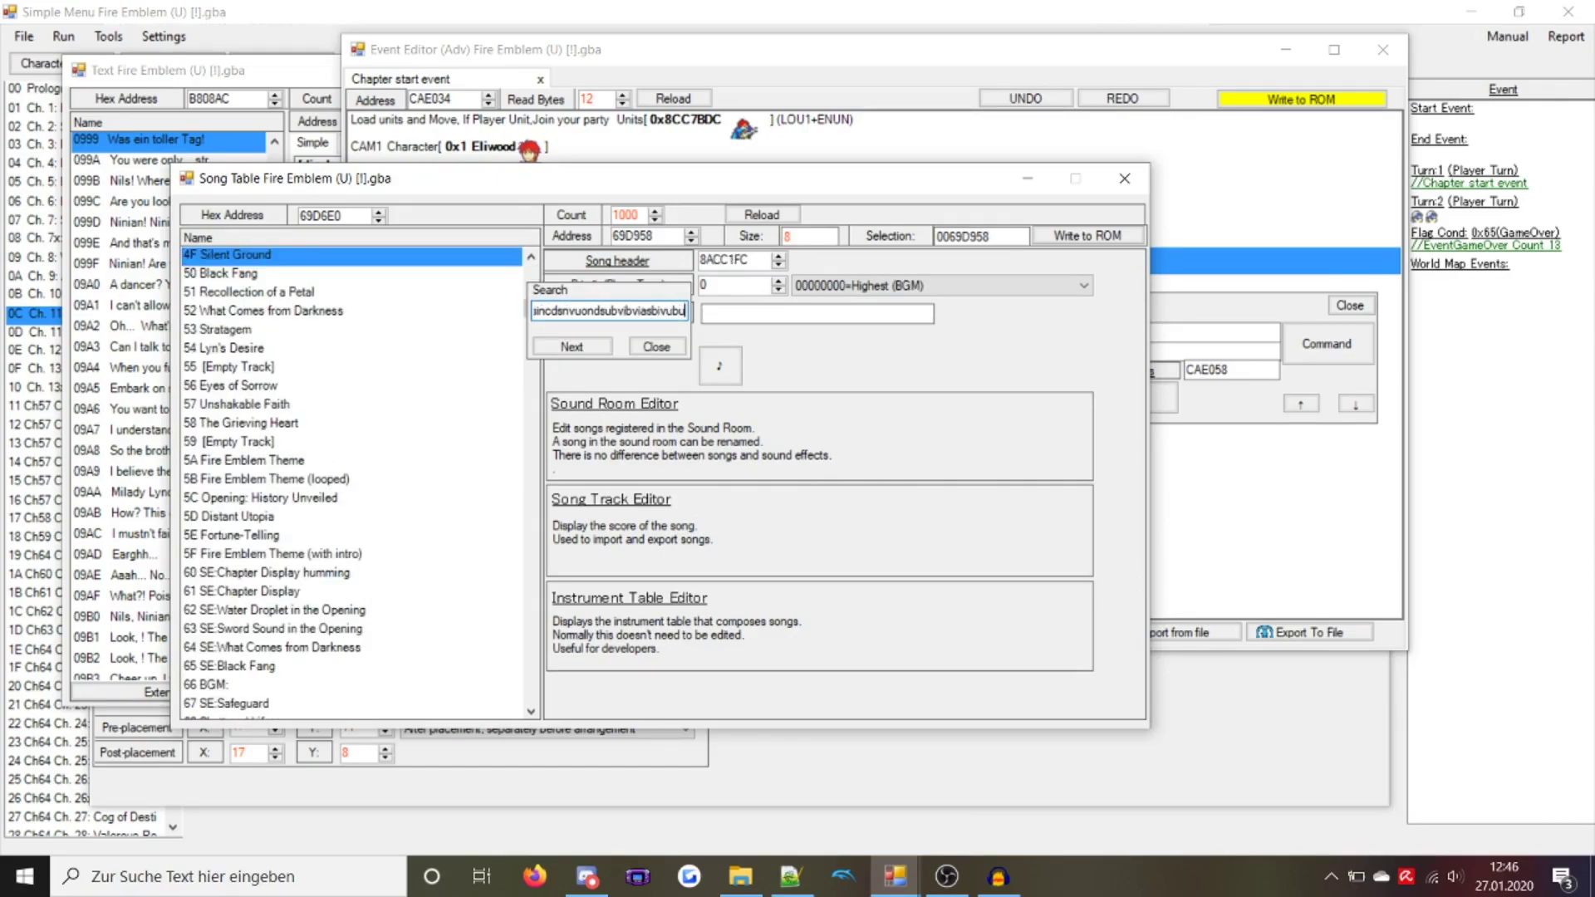
key(Escape)
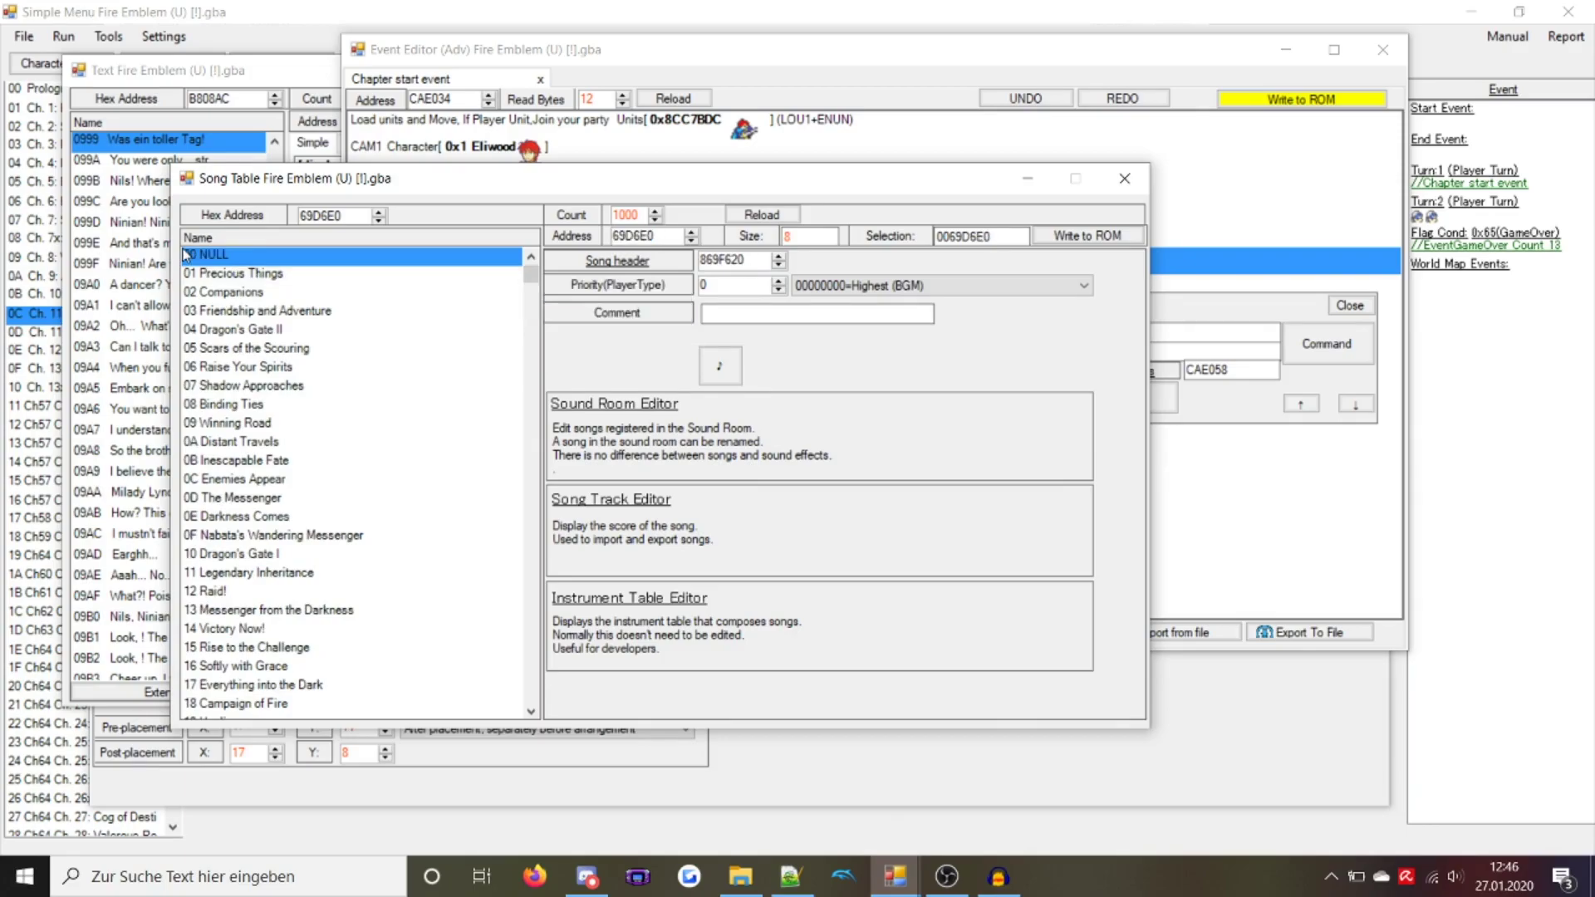
Search the song list for "a" and "aaa" and close the song table without choosing another song
click(401, 331)
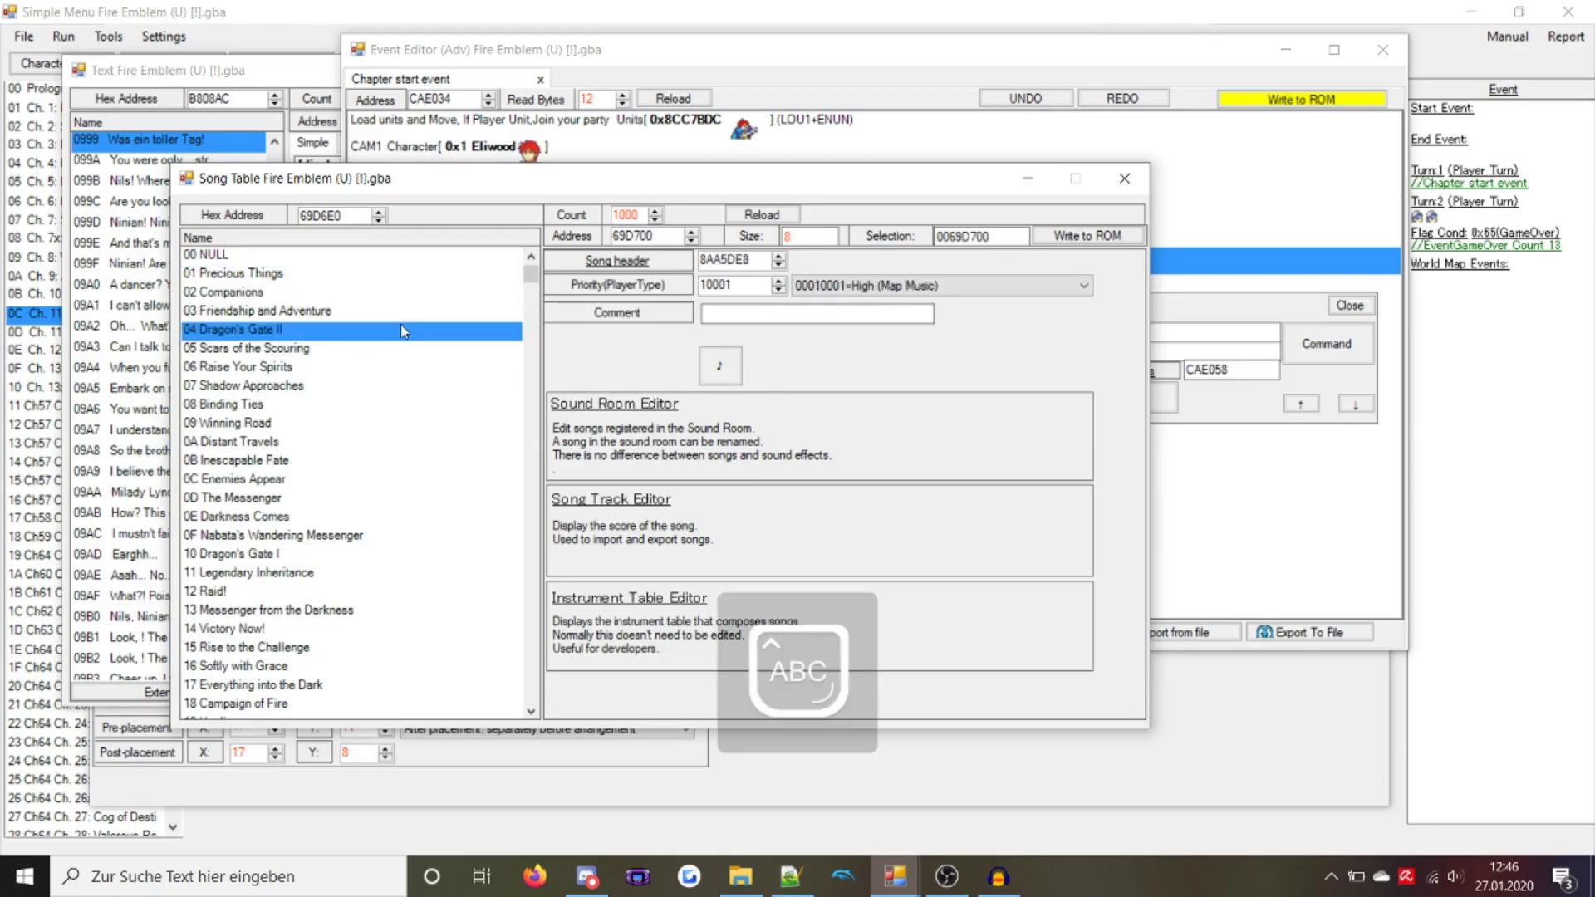
text(a)
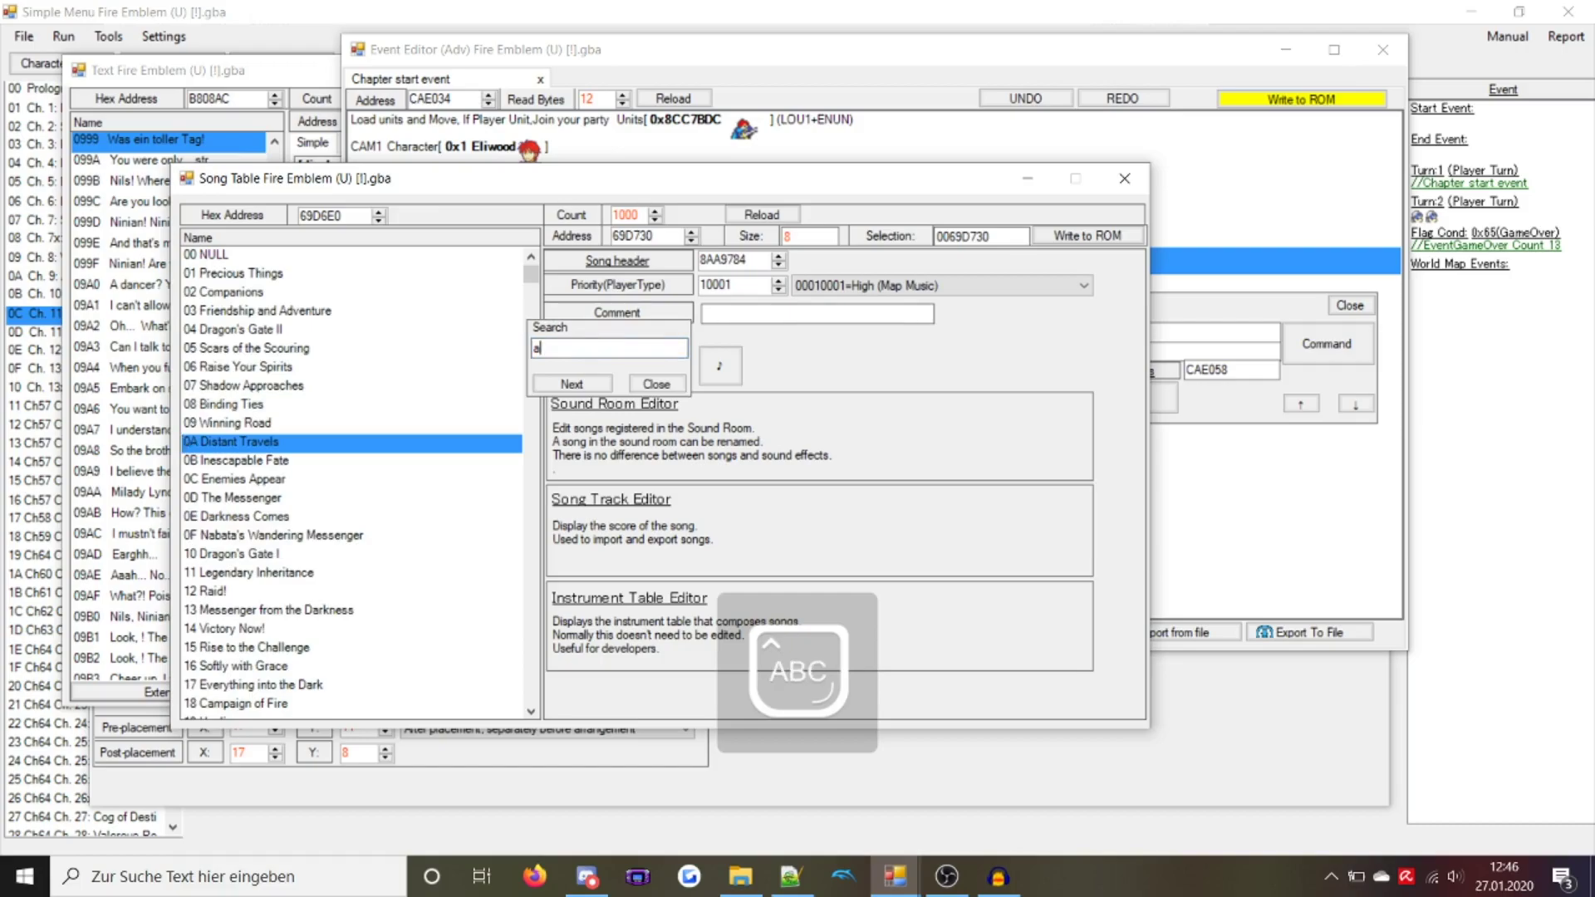
text(A)
key(Escape)
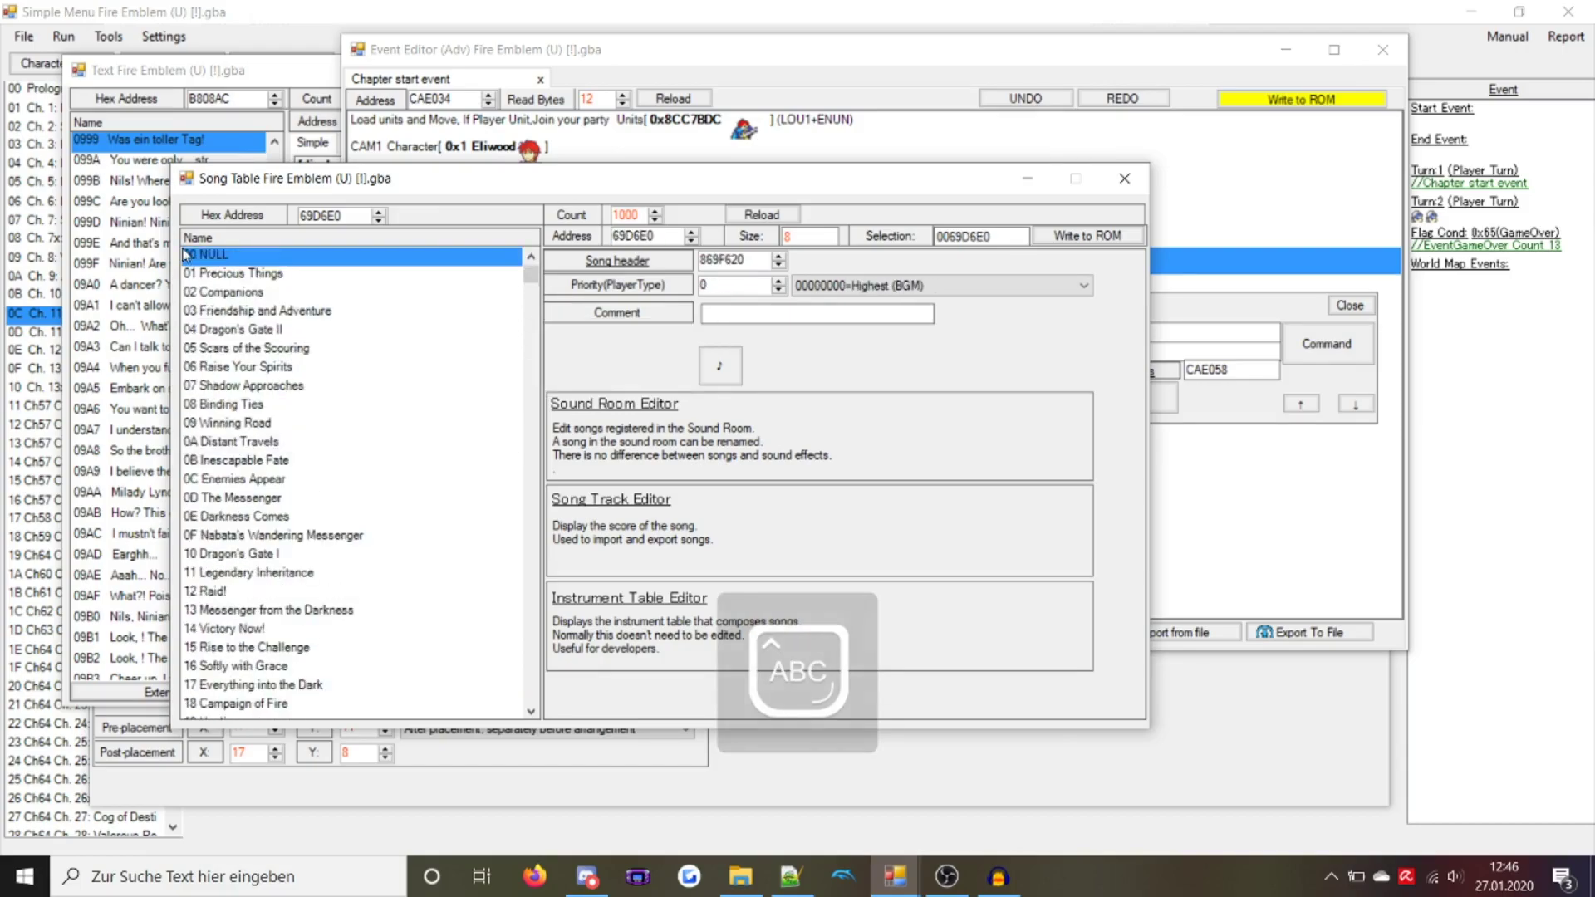
key(Caps_Lock)
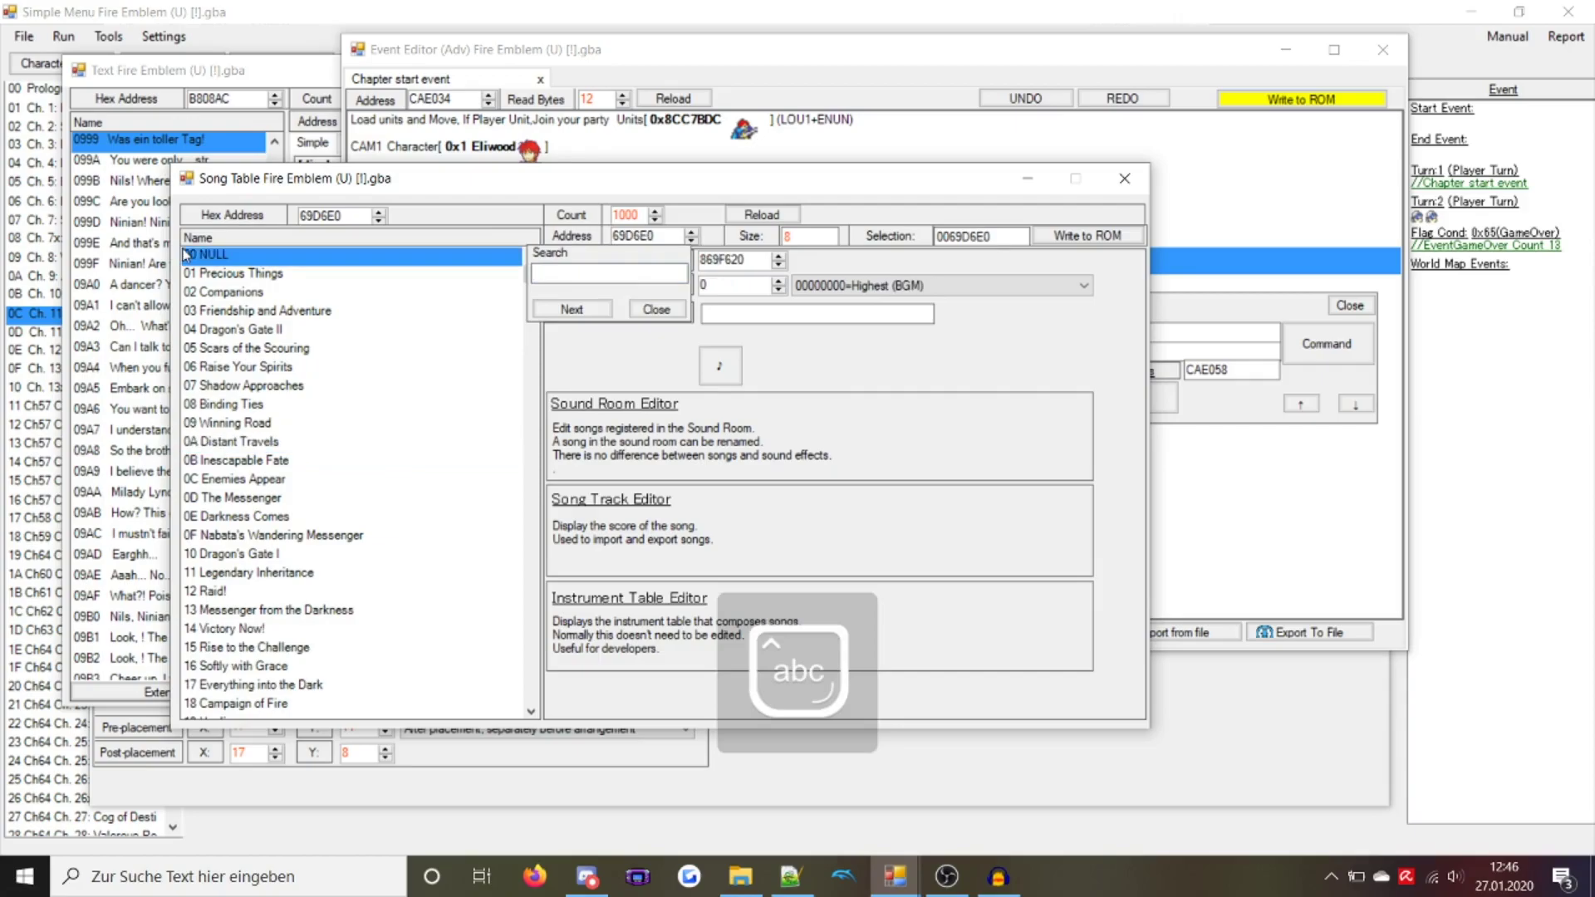
click(328, 366)
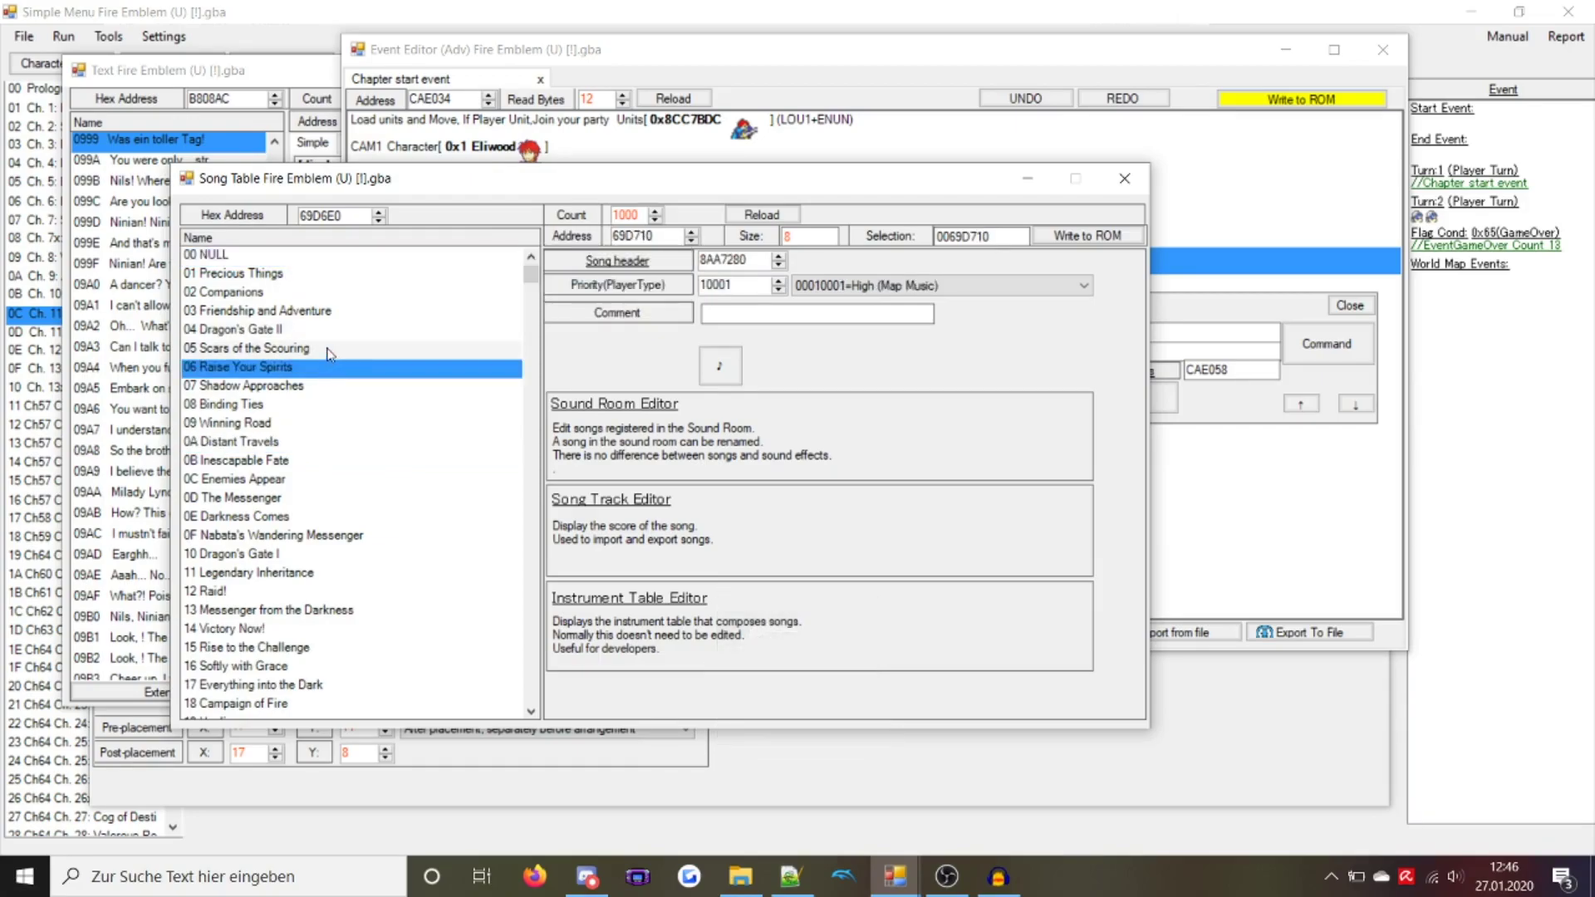
text(aaa)
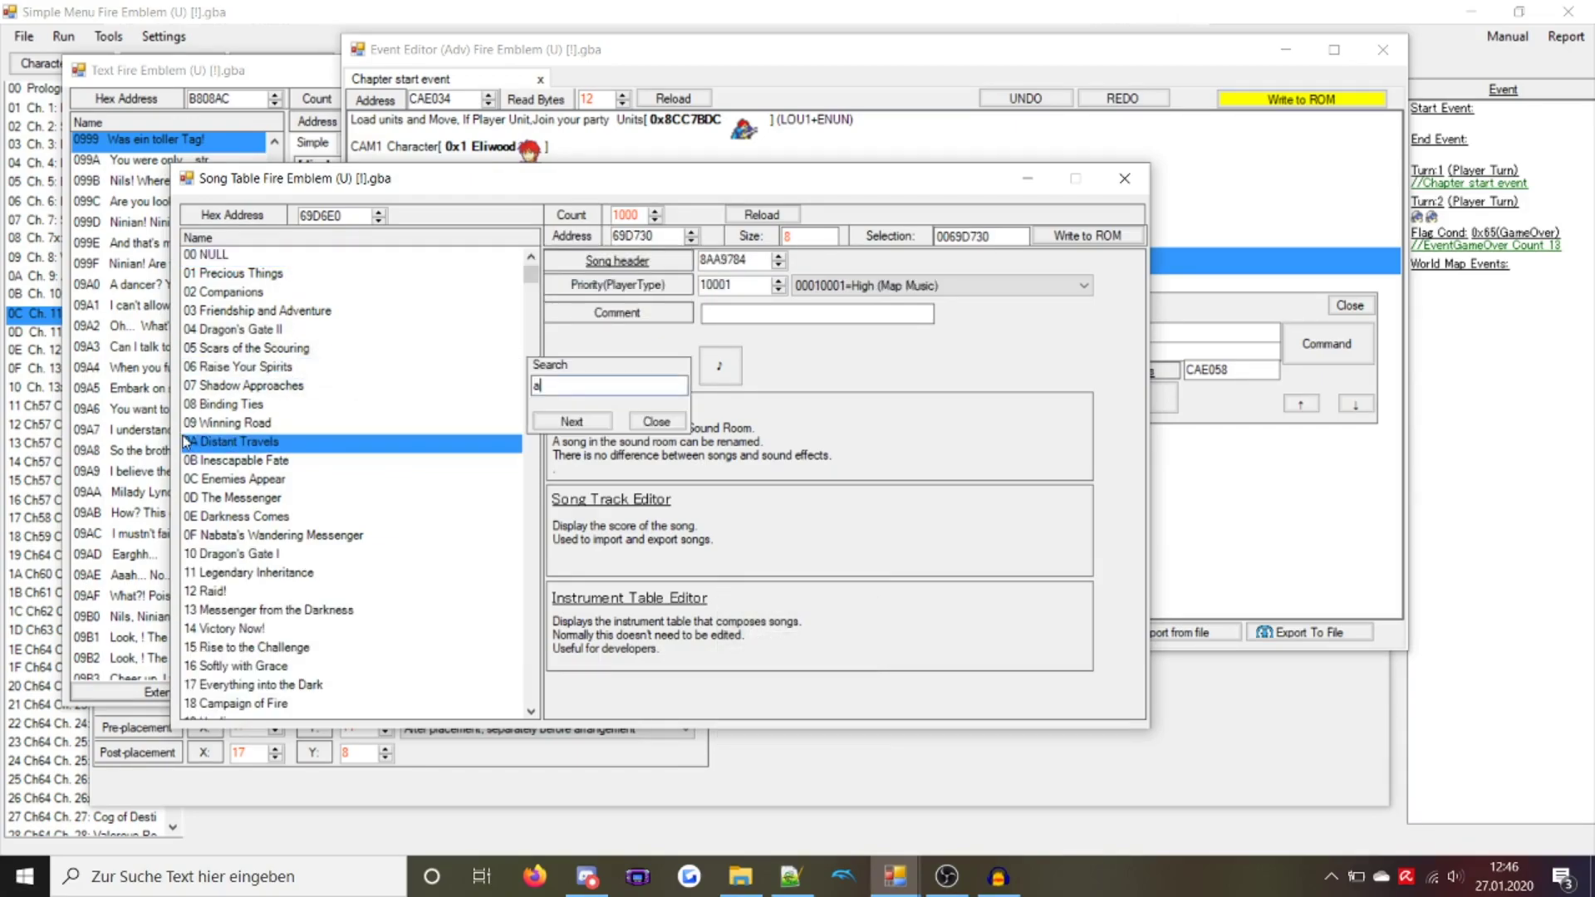
key(BackSpace)
key(BackSpace)
key(BackSpace)
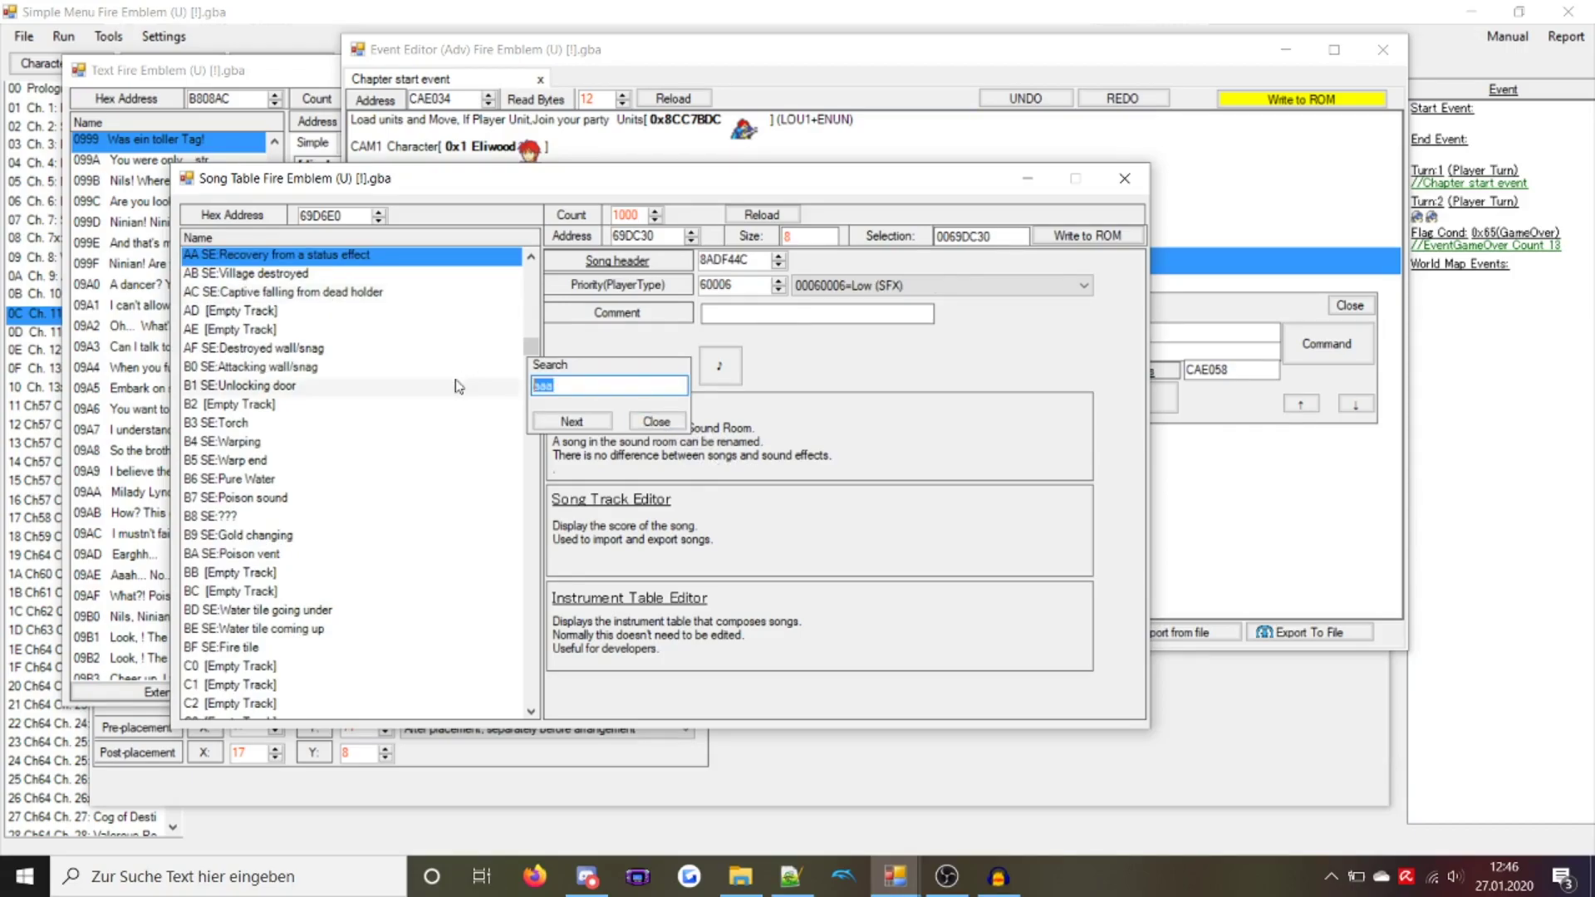
click(1123, 178)
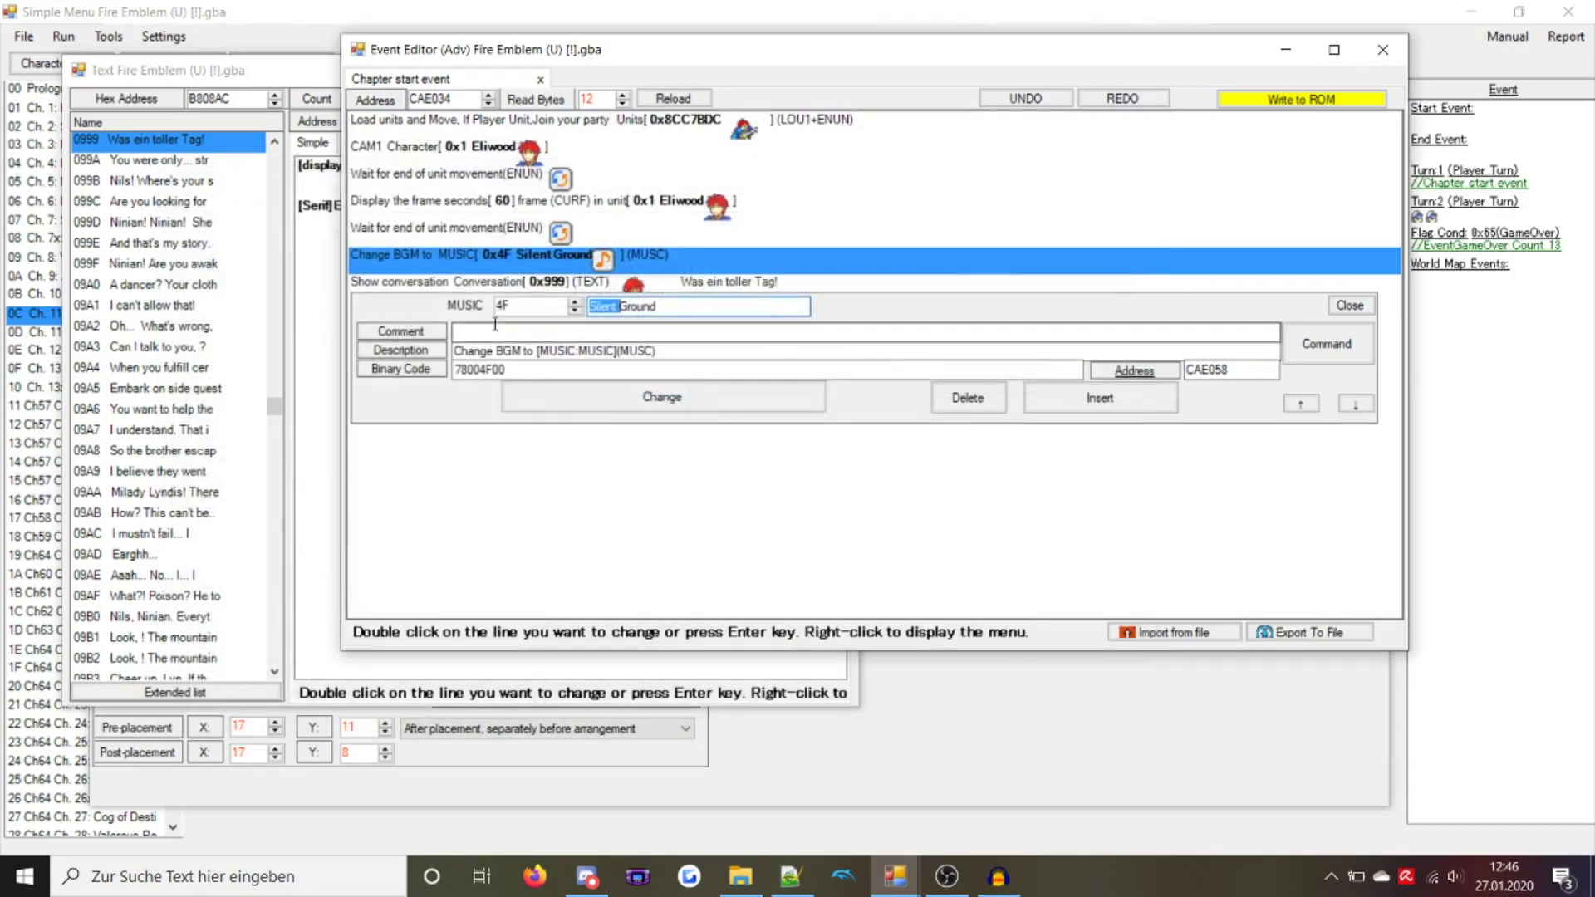
click(424, 305)
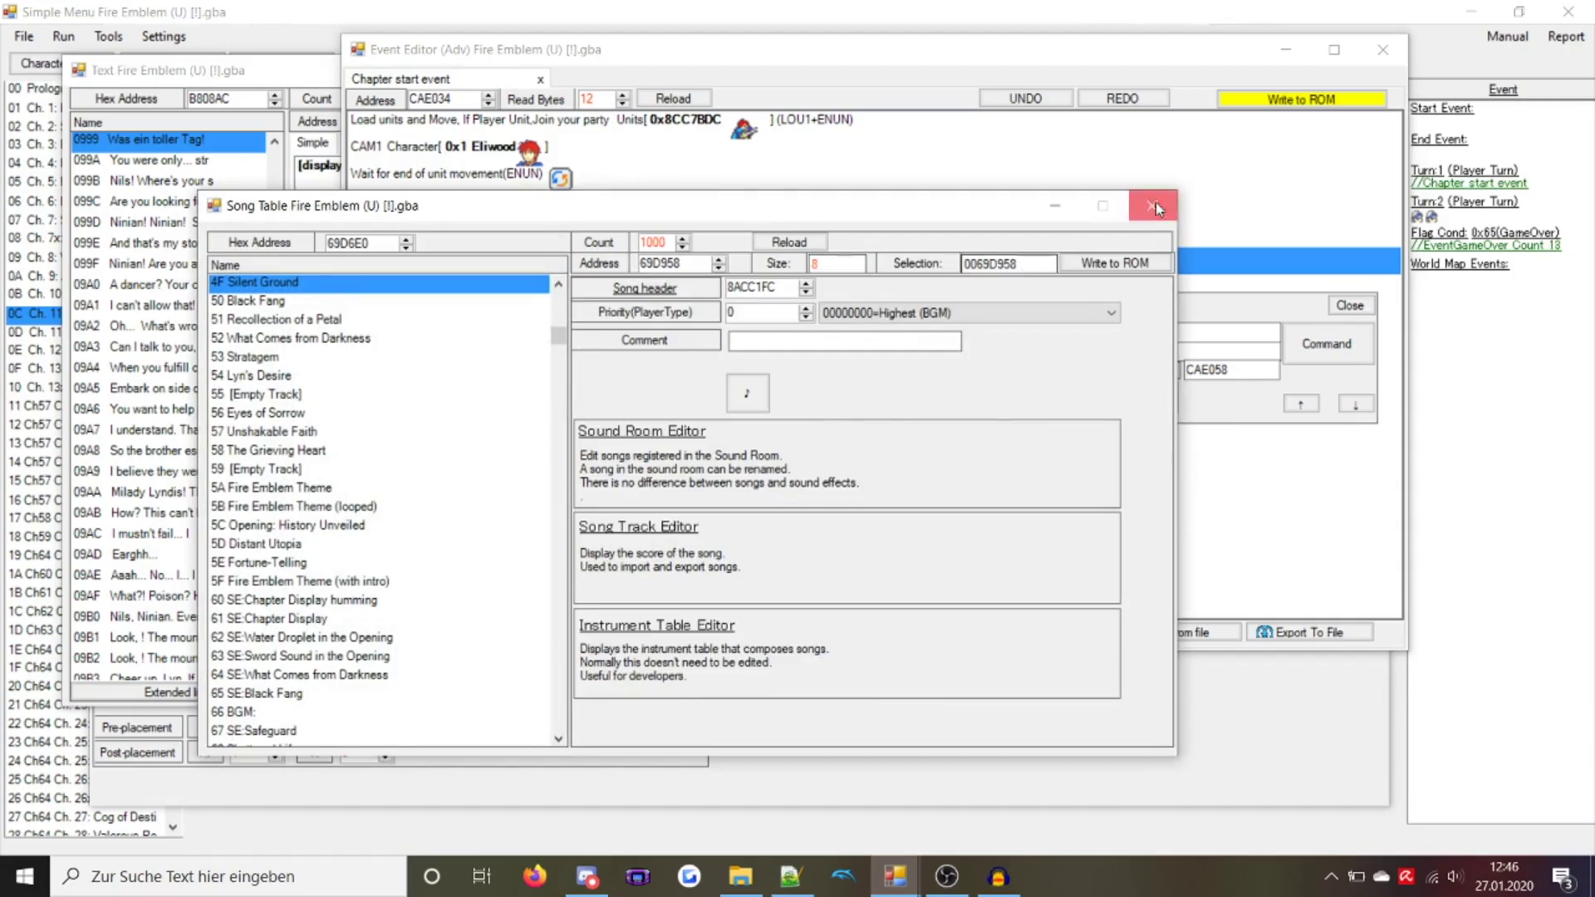
click(1146, 206)
click(662, 397)
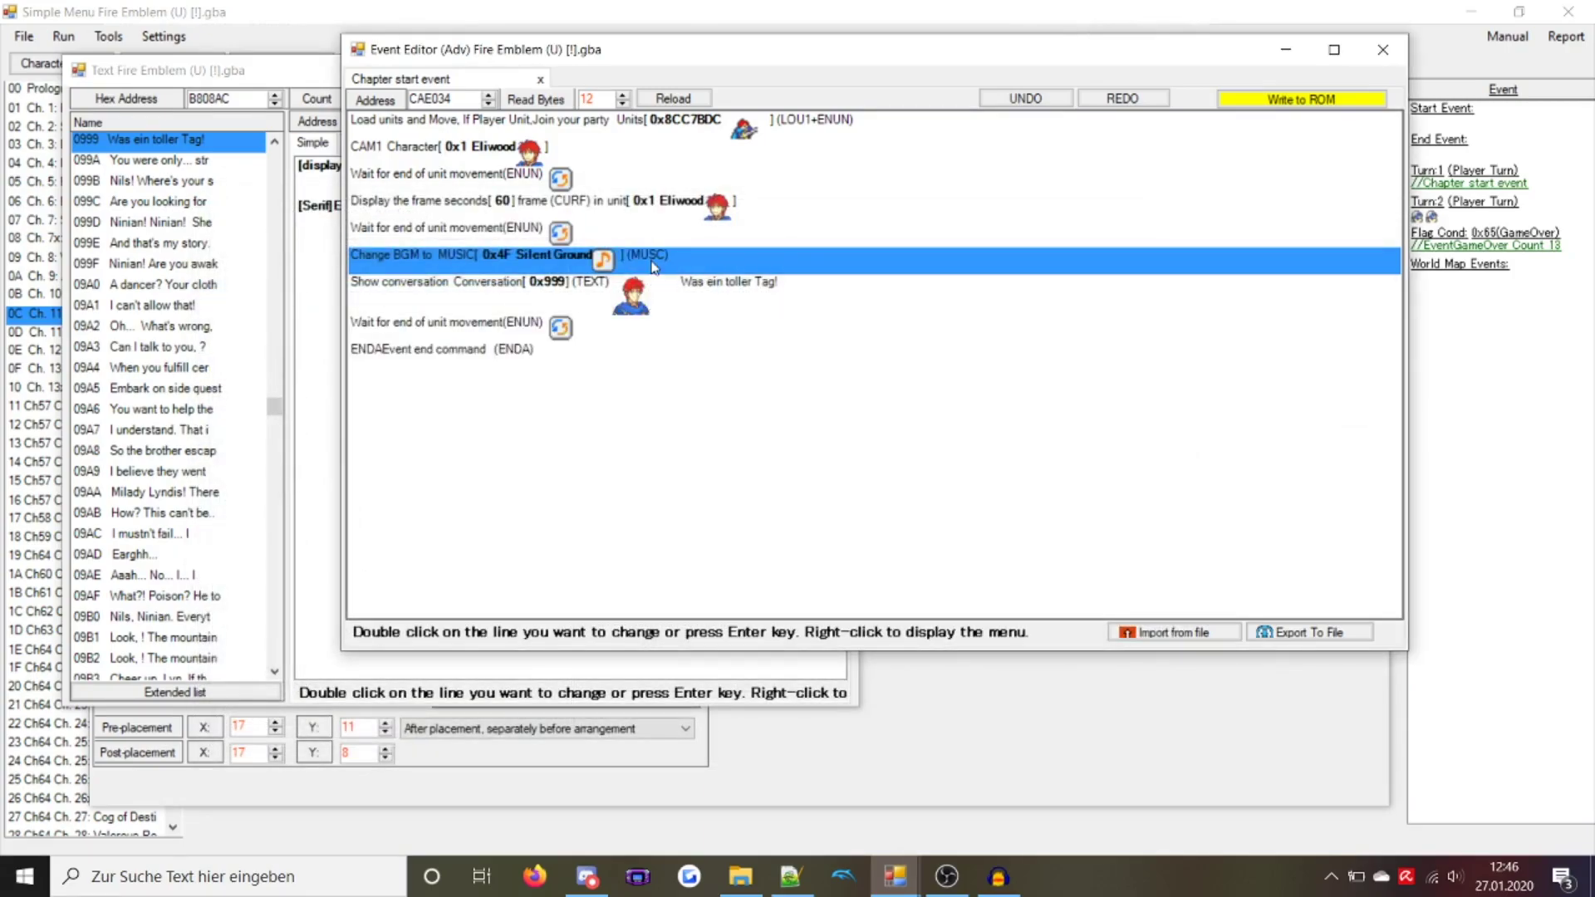
double_click(655, 262)
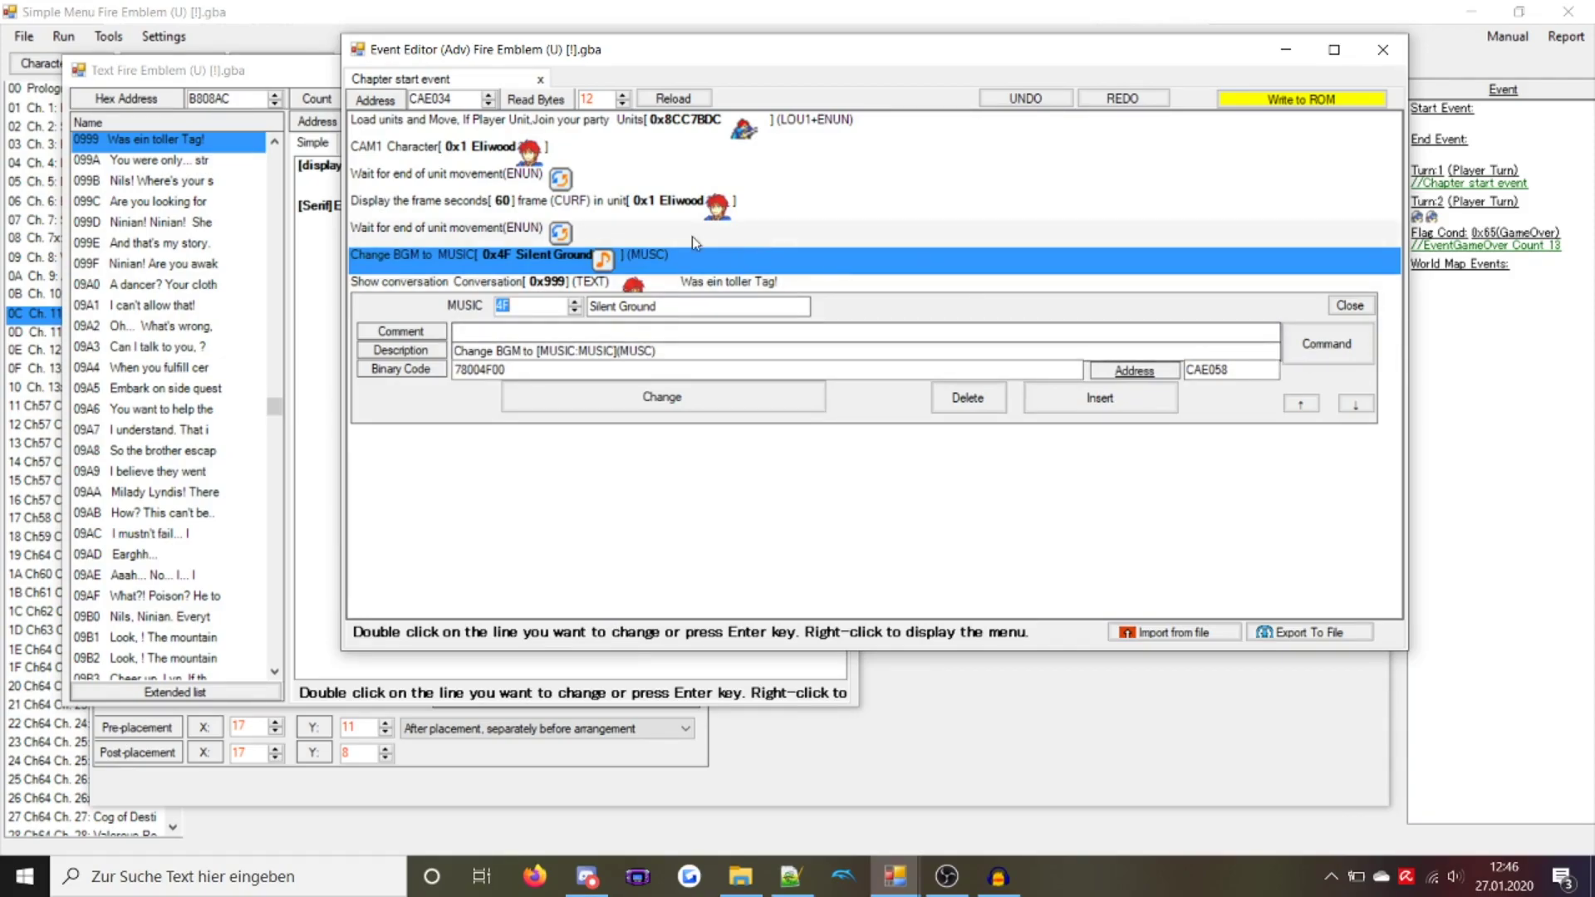
click(632, 270)
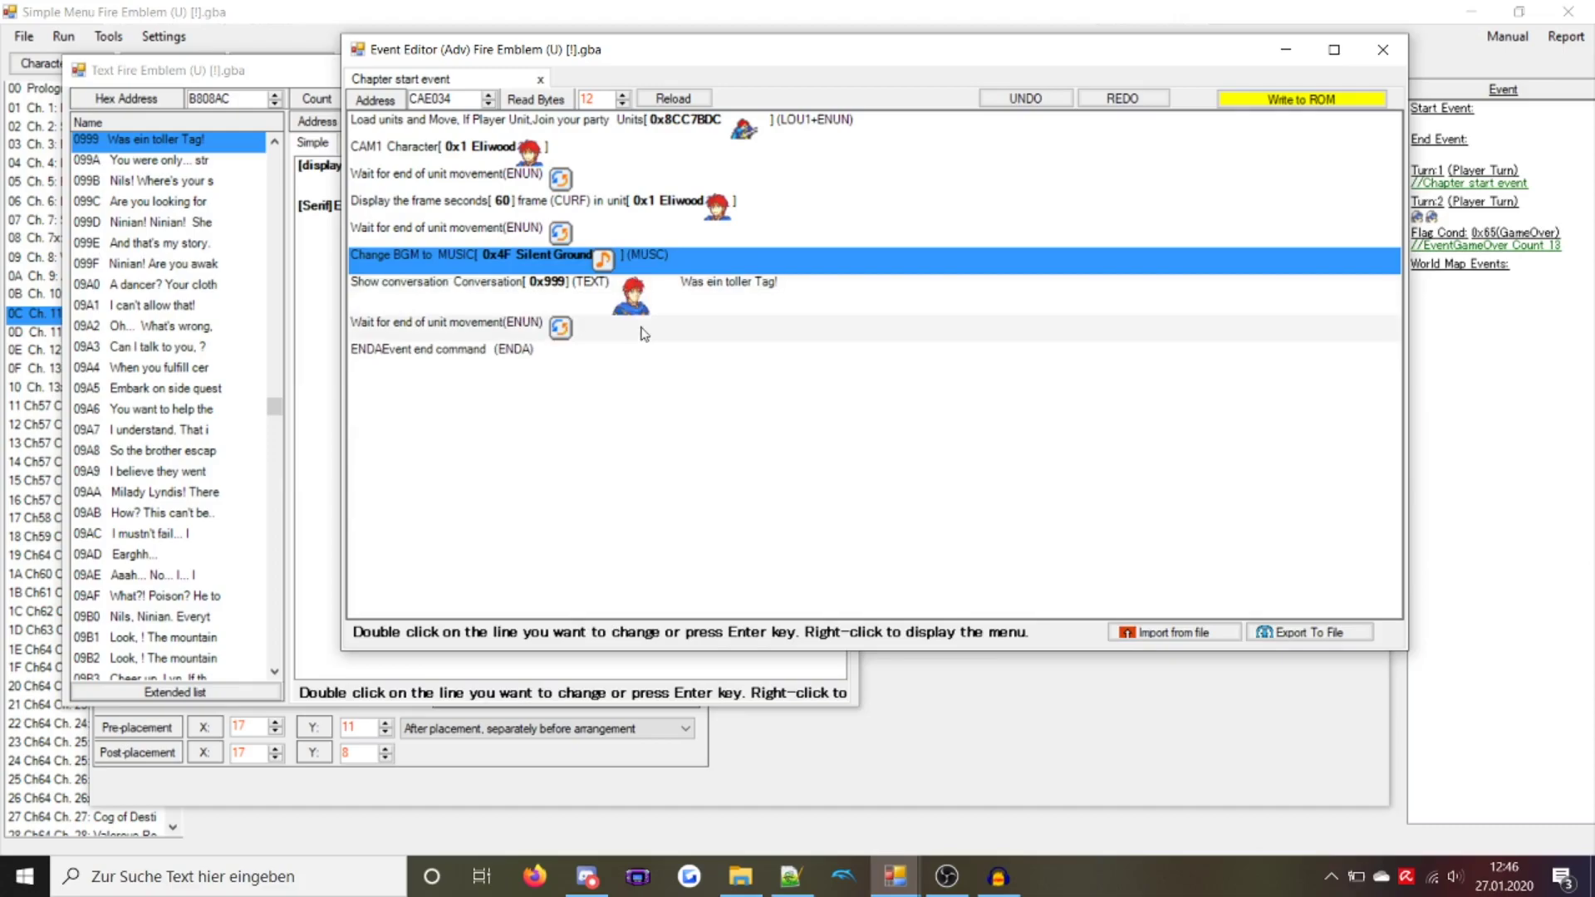
double_click(641, 241)
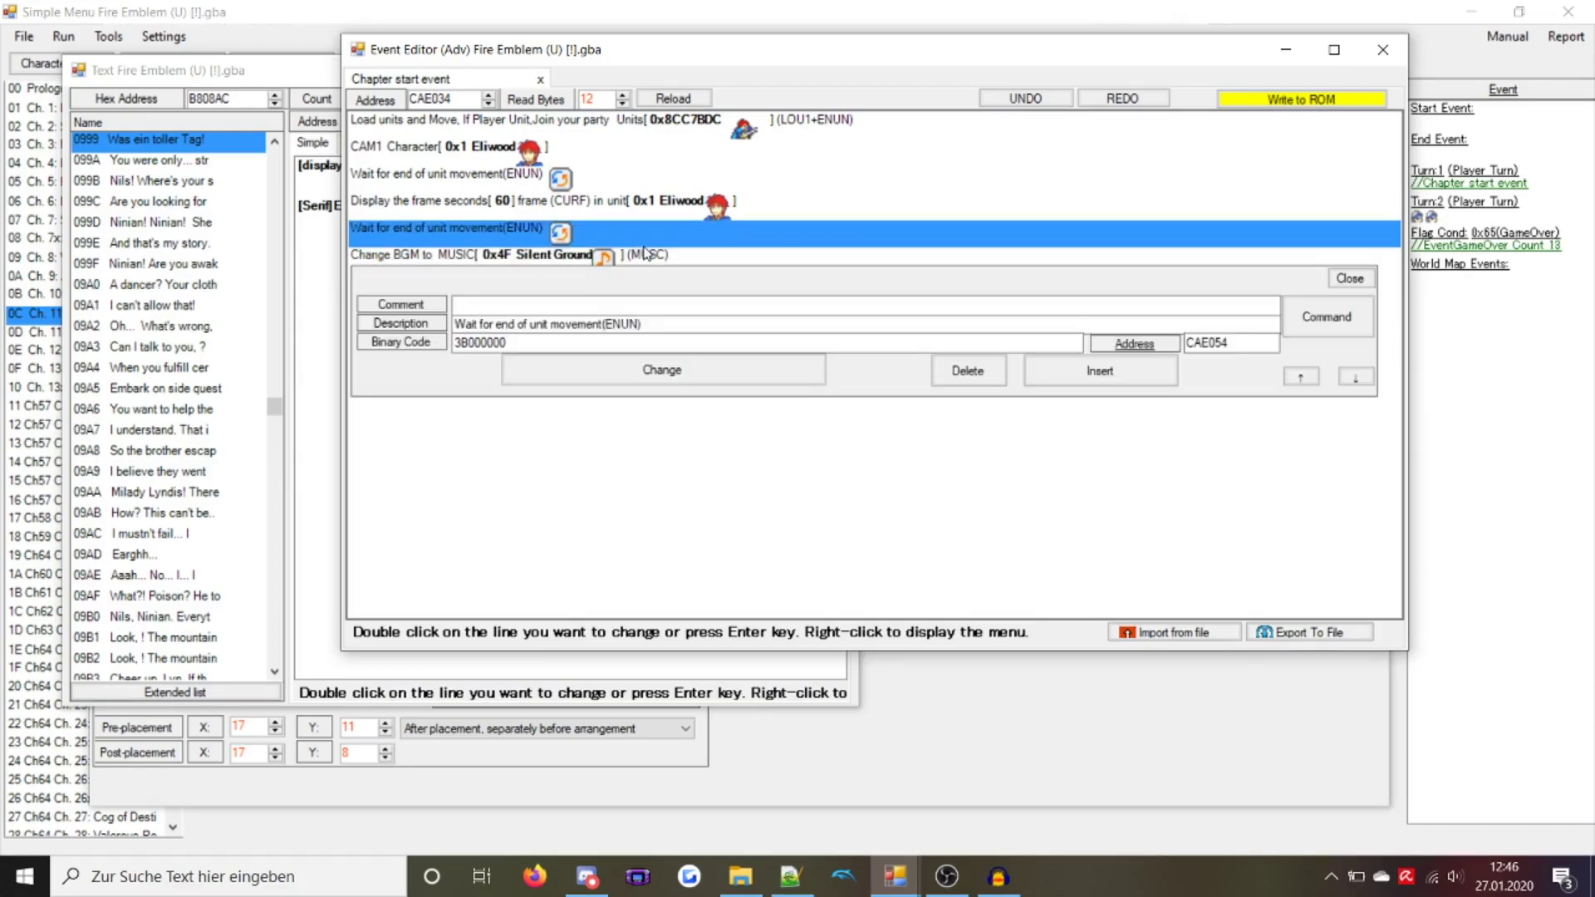
click(1144, 374)
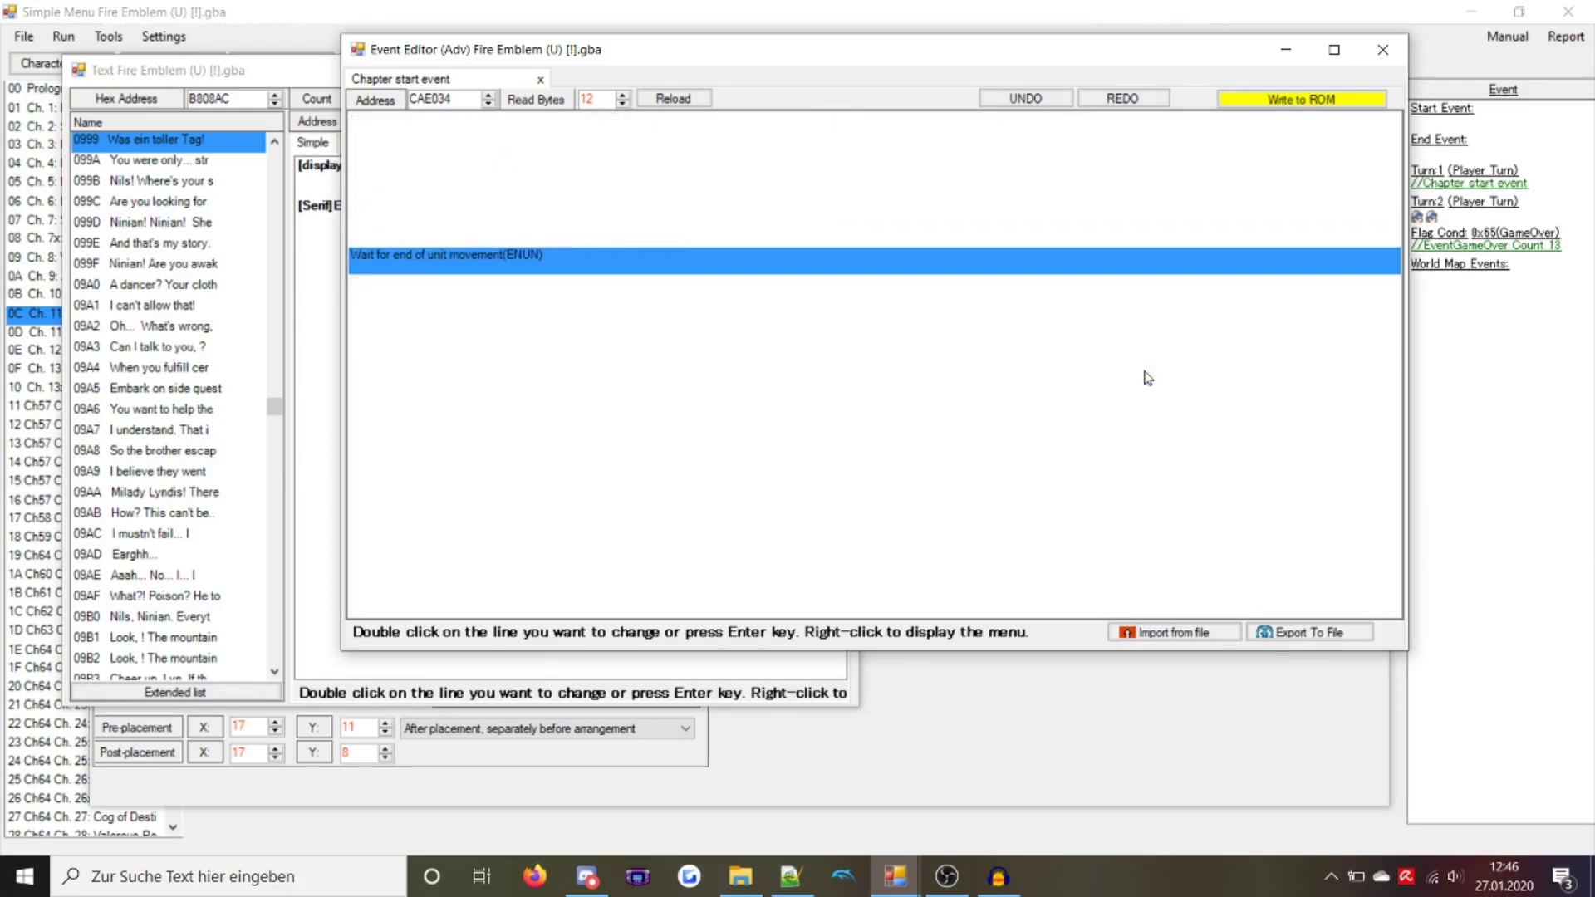
double_click(570, 263)
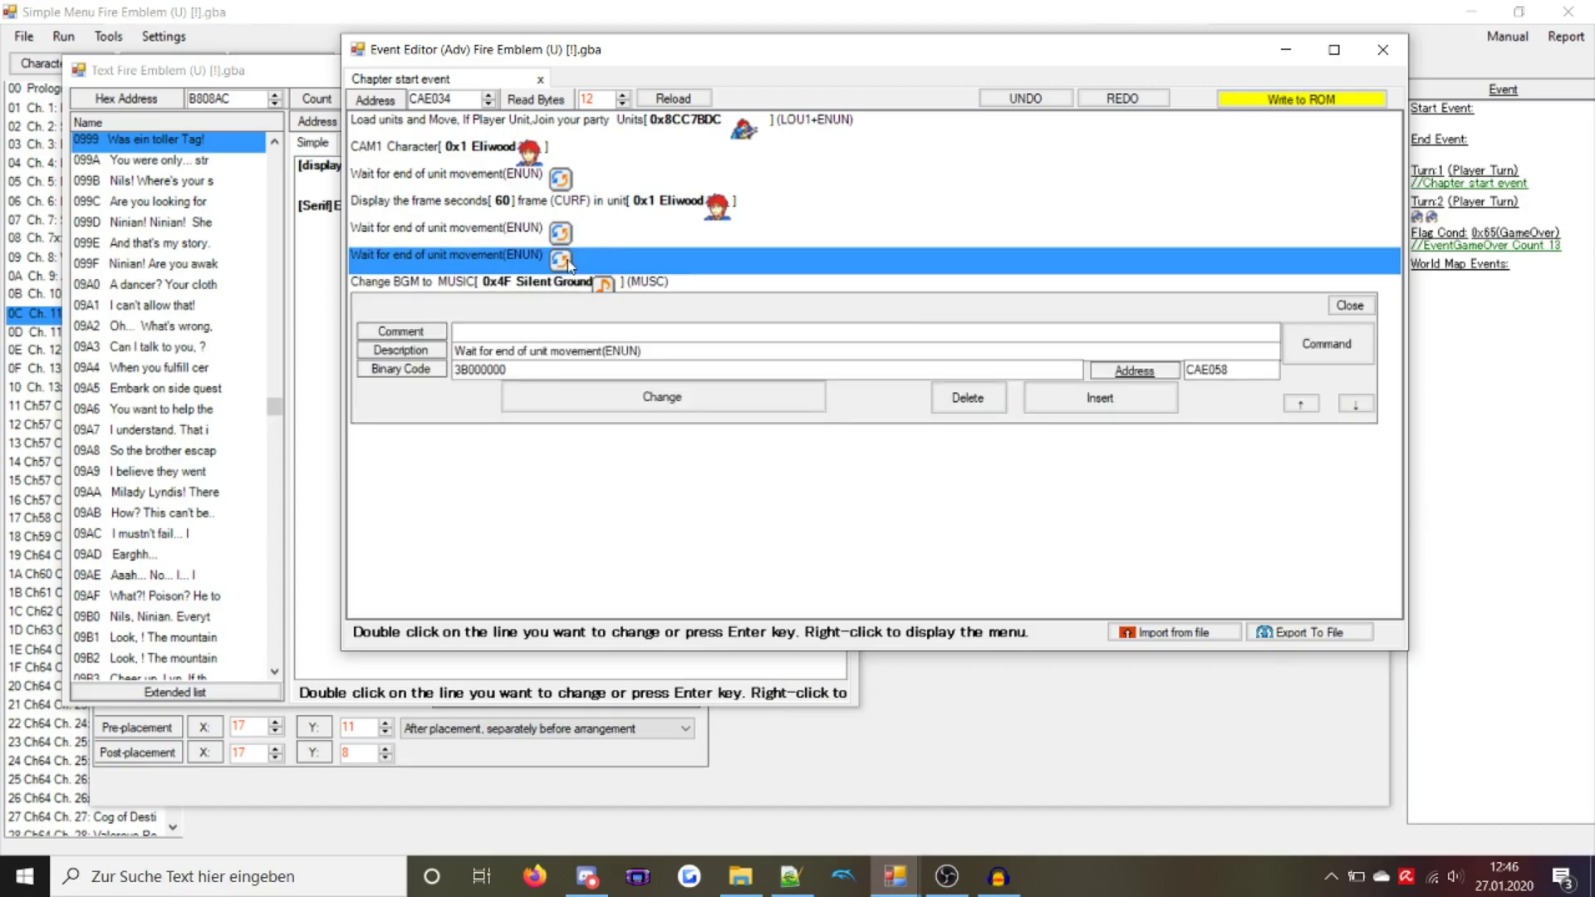
click(968, 398)
Remove the duplicate Wait for end of unit movement (ENUN) line before Change BGM and place one after the Show conversation command
click(525, 334)
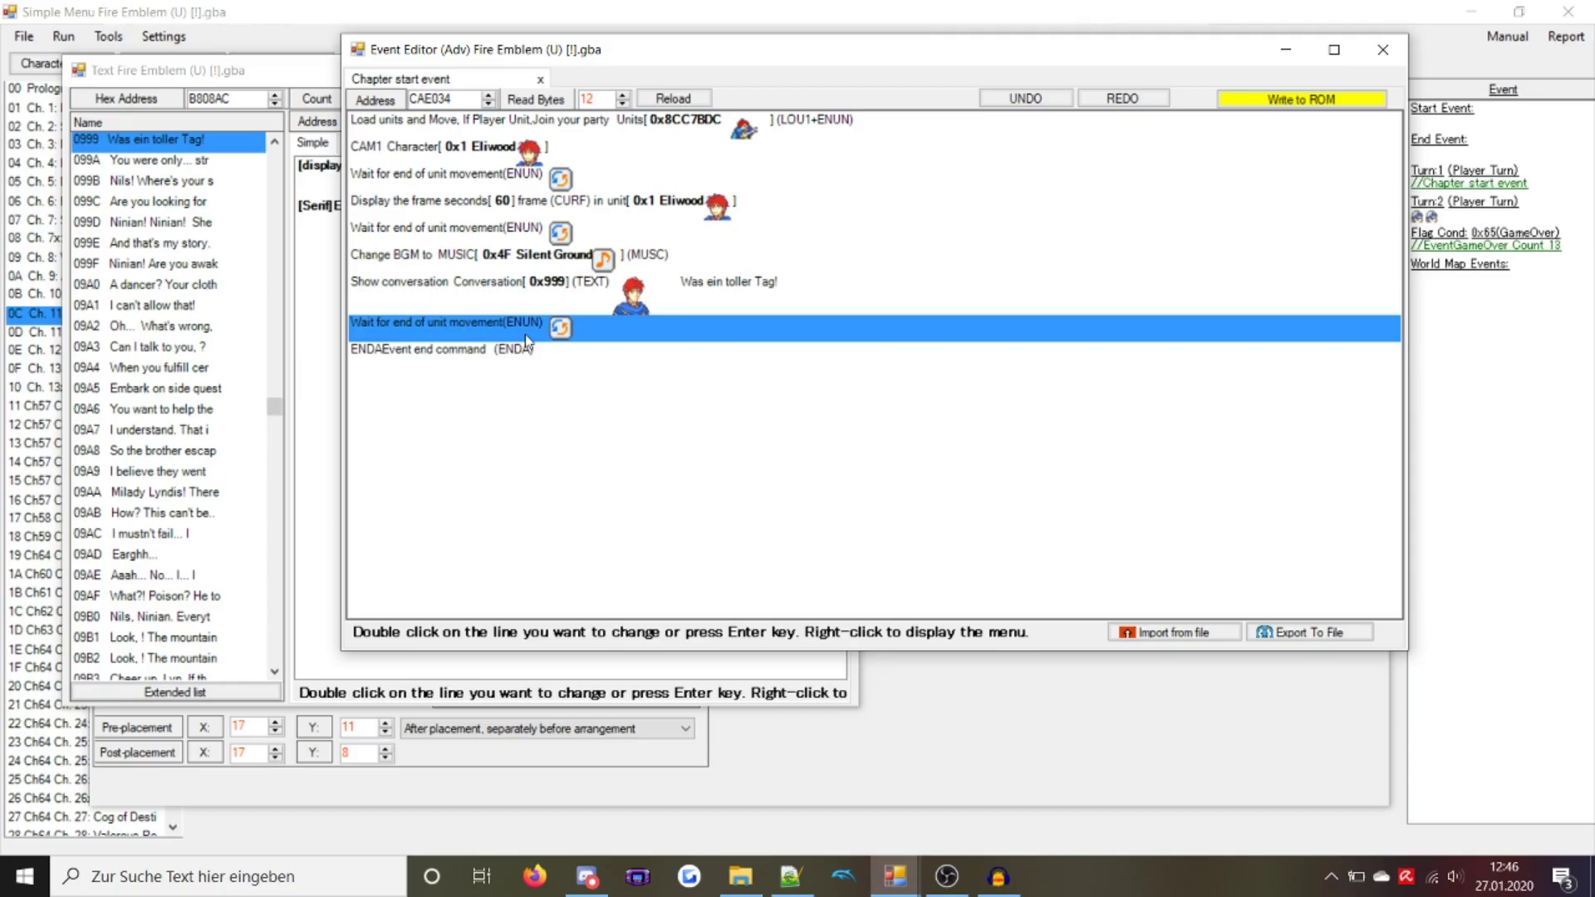
double_click(525, 334)
click(559, 462)
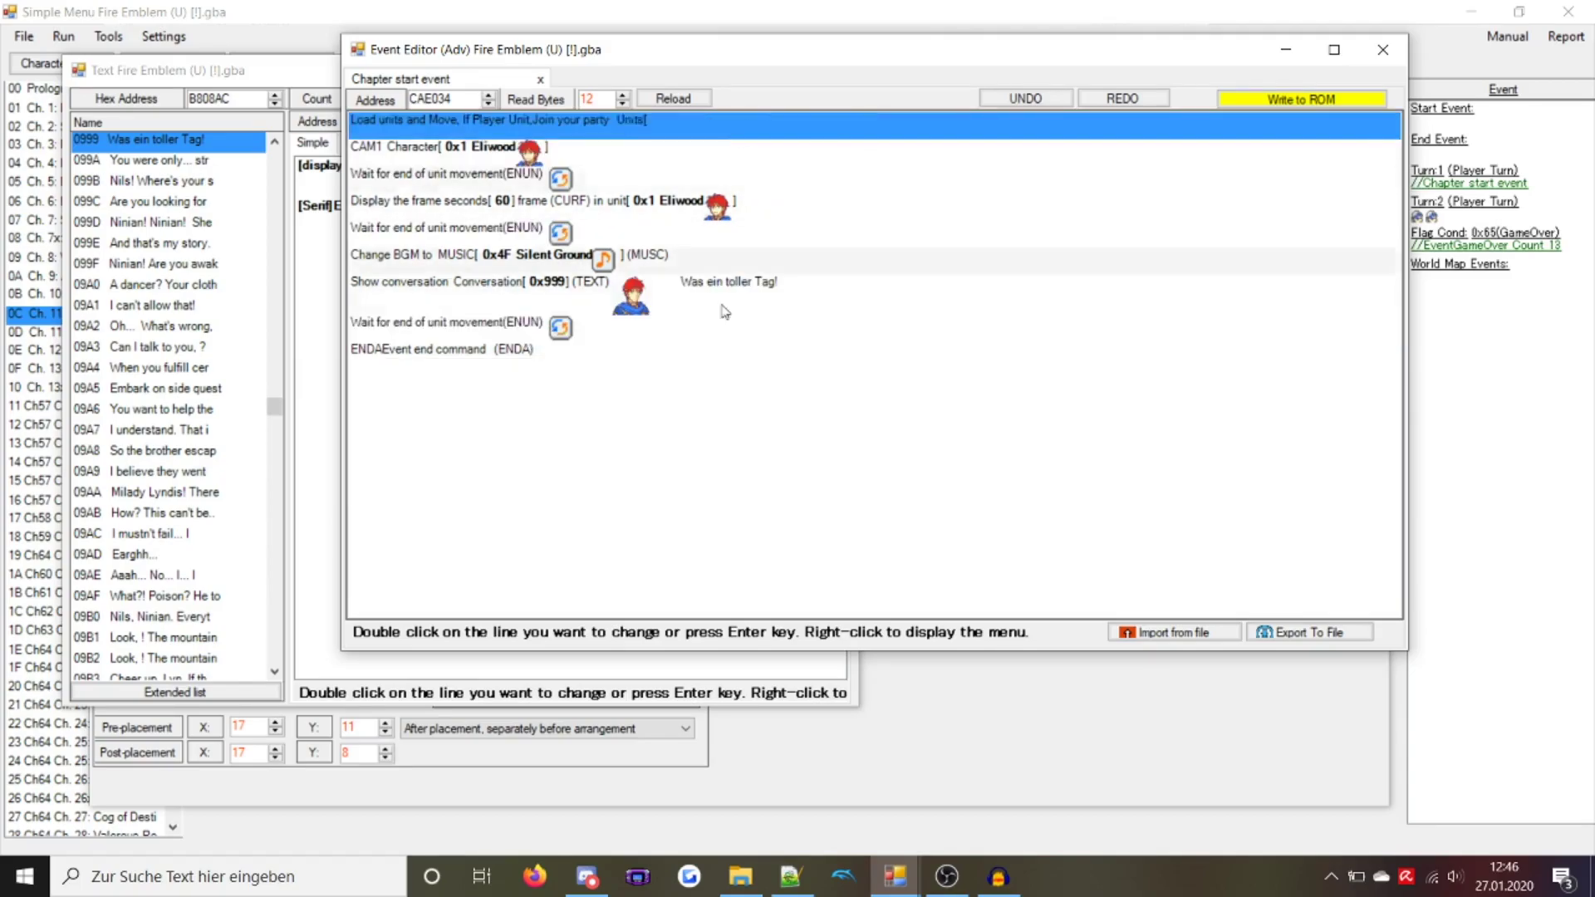
Copy the first Load units and Move (LOU1+ENUN) command and paste it before the ENDA line
click(669, 385)
key(ctrl+v)
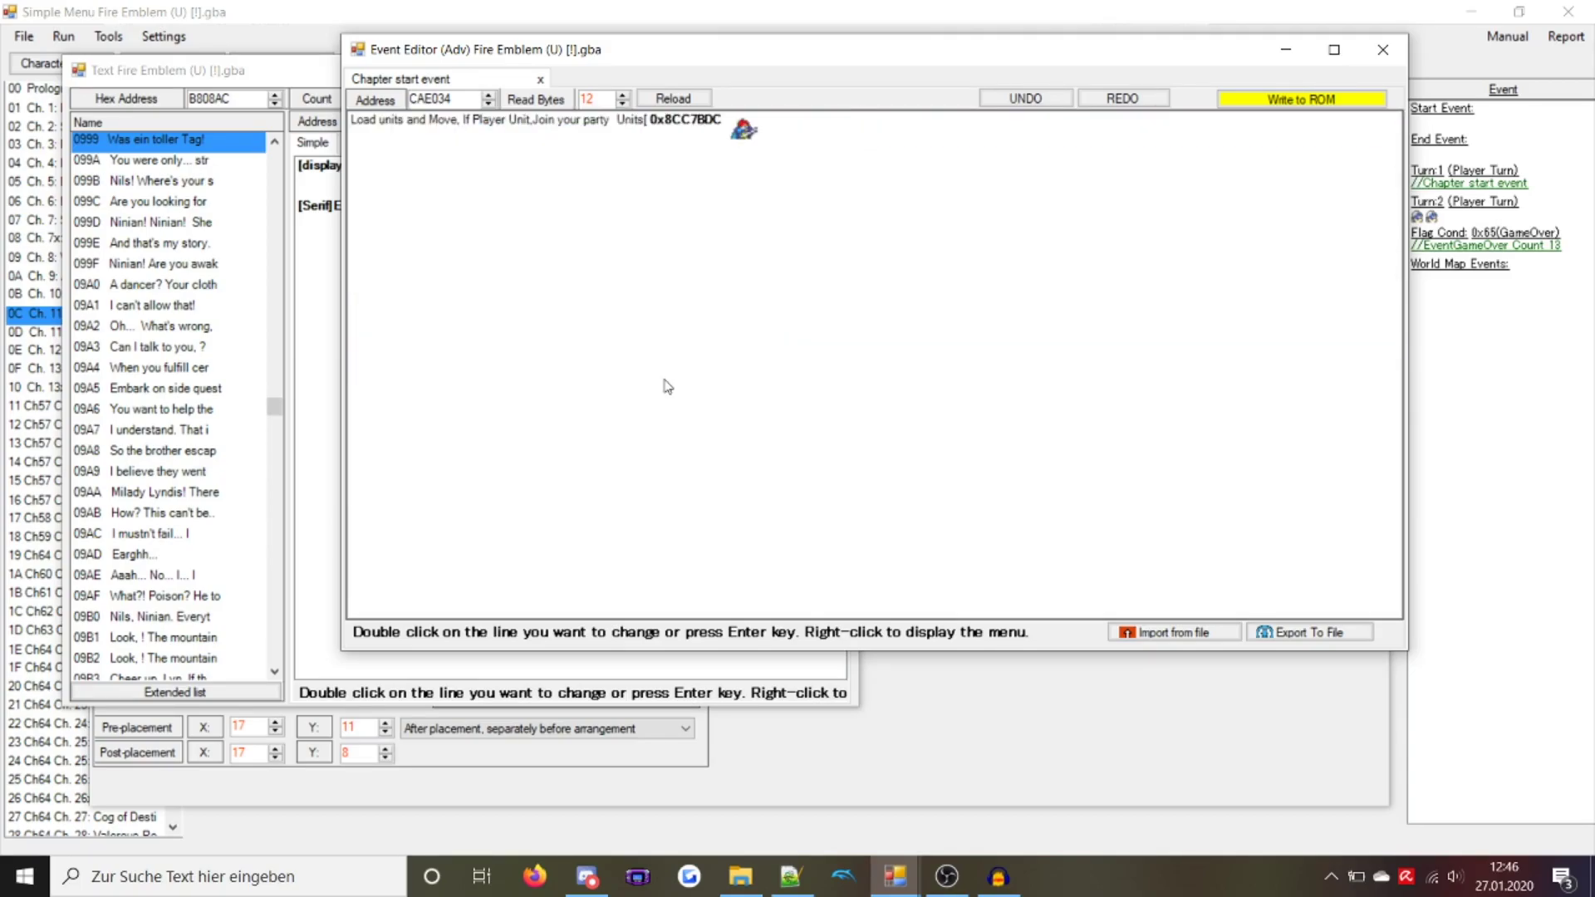
click(739, 367)
click(716, 379)
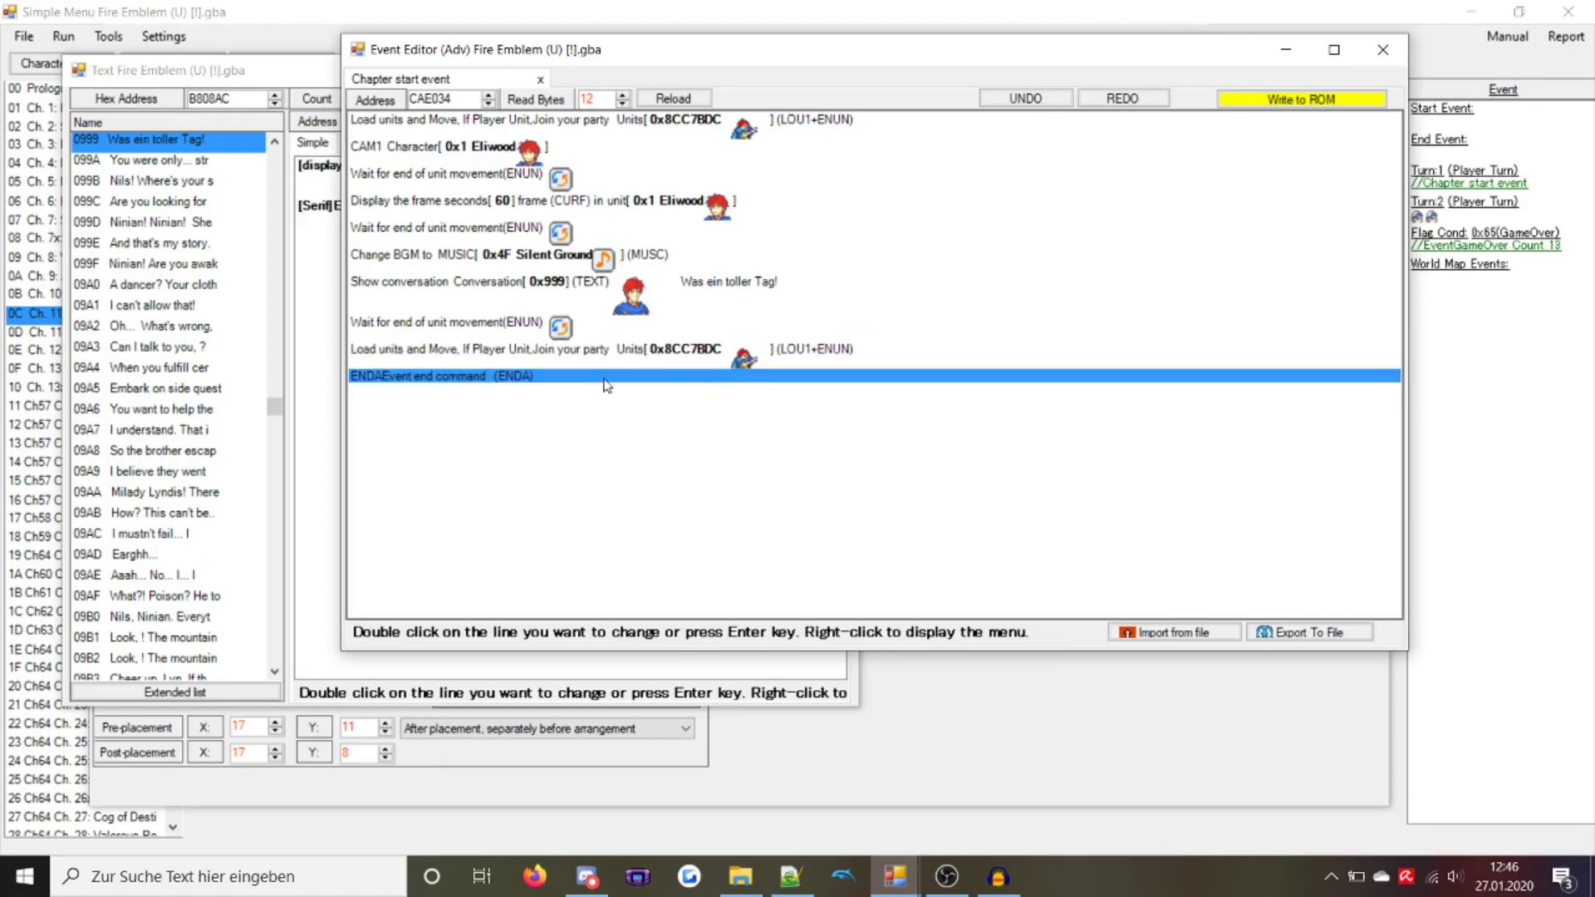
Insert a Load units command for the last Chapter end event group (Rebecca) before ENDA and delete the copied Eliwood one
key(Up)
double_click(631, 359)
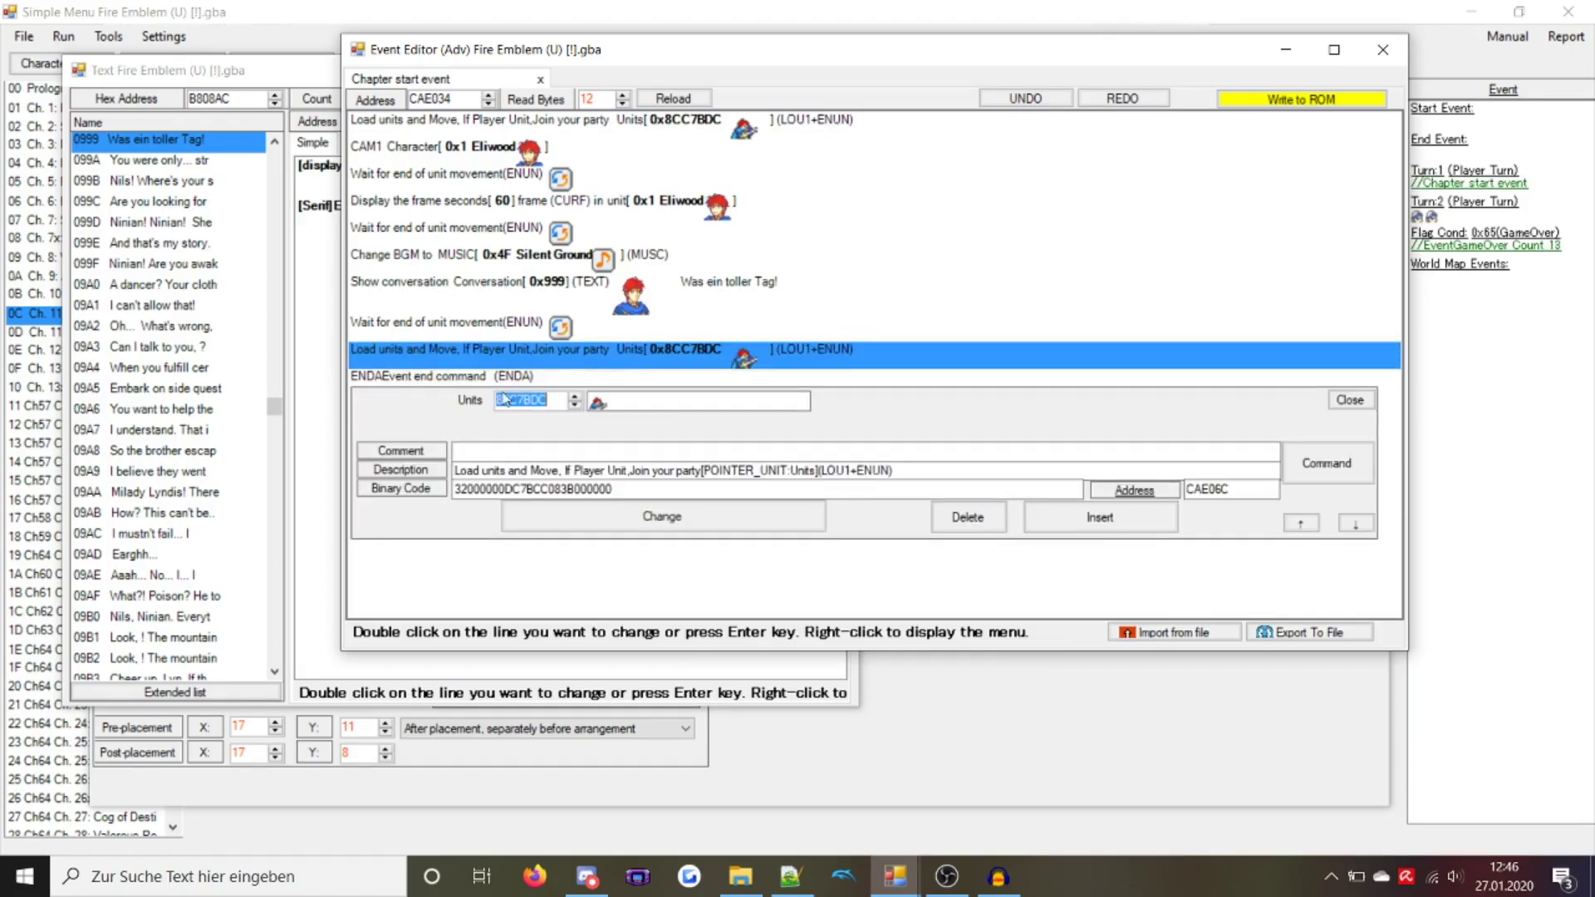
double_click(456, 406)
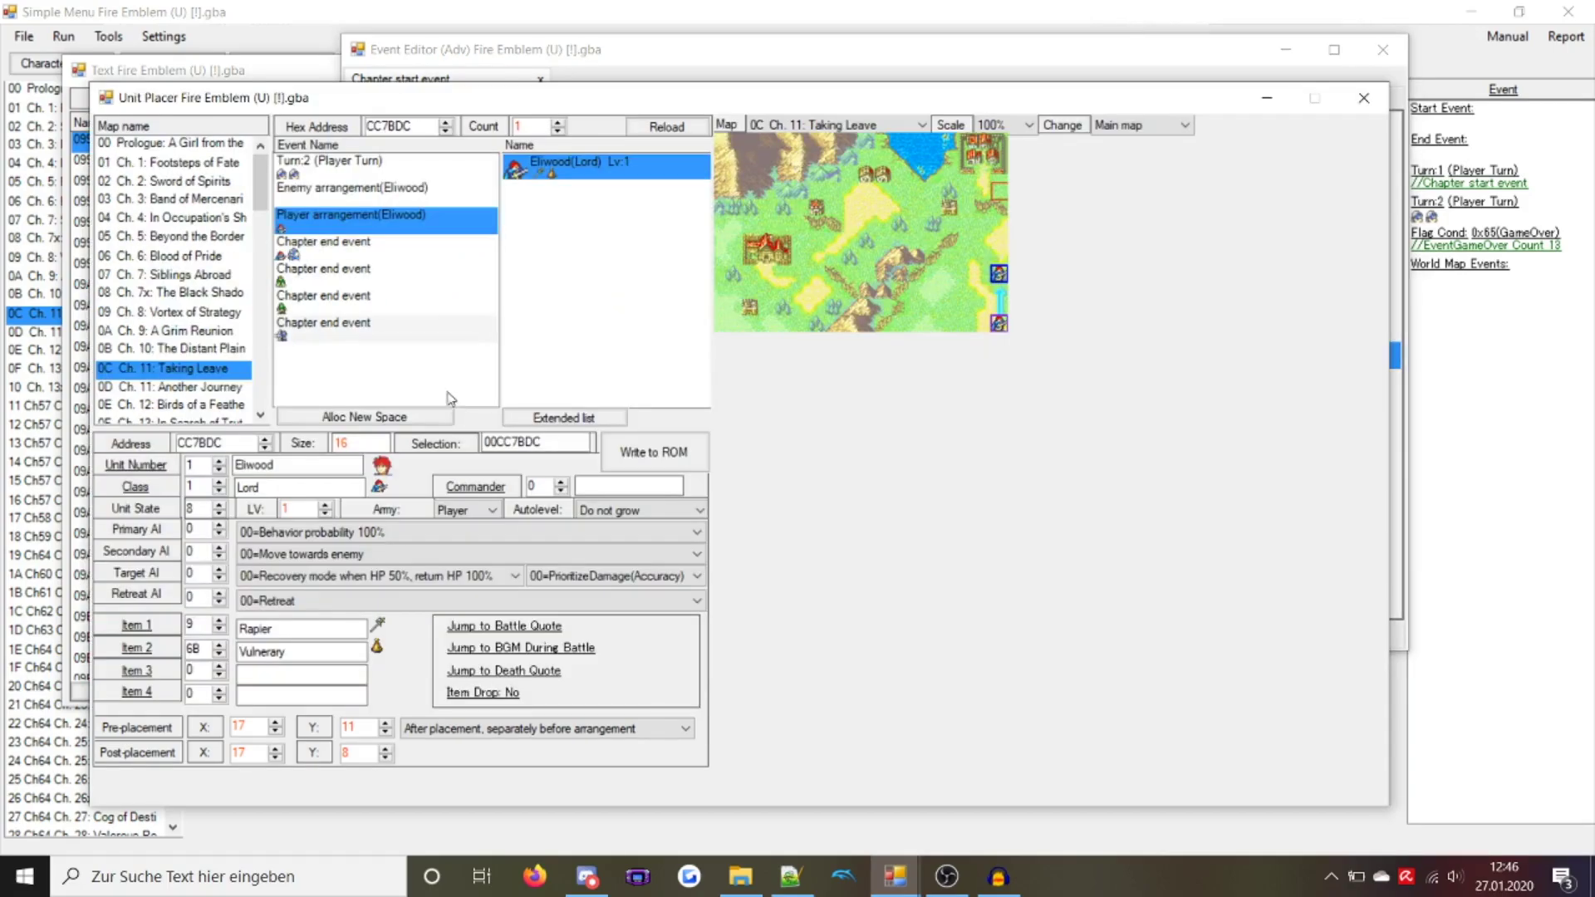
click(328, 252)
click(352, 333)
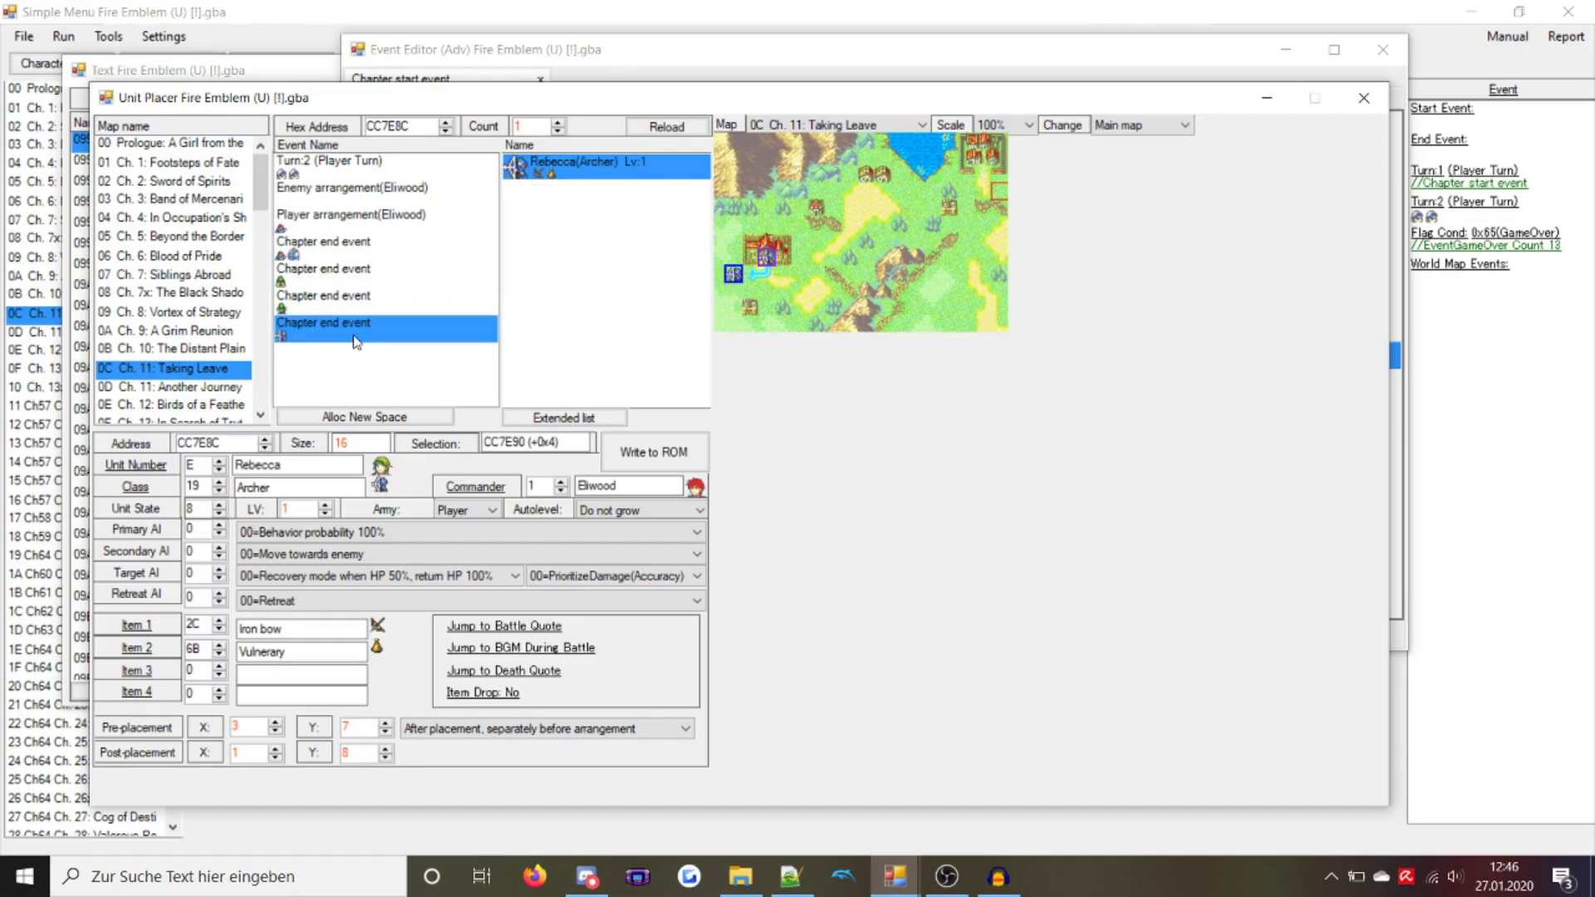
double_click(356, 341)
click(1044, 522)
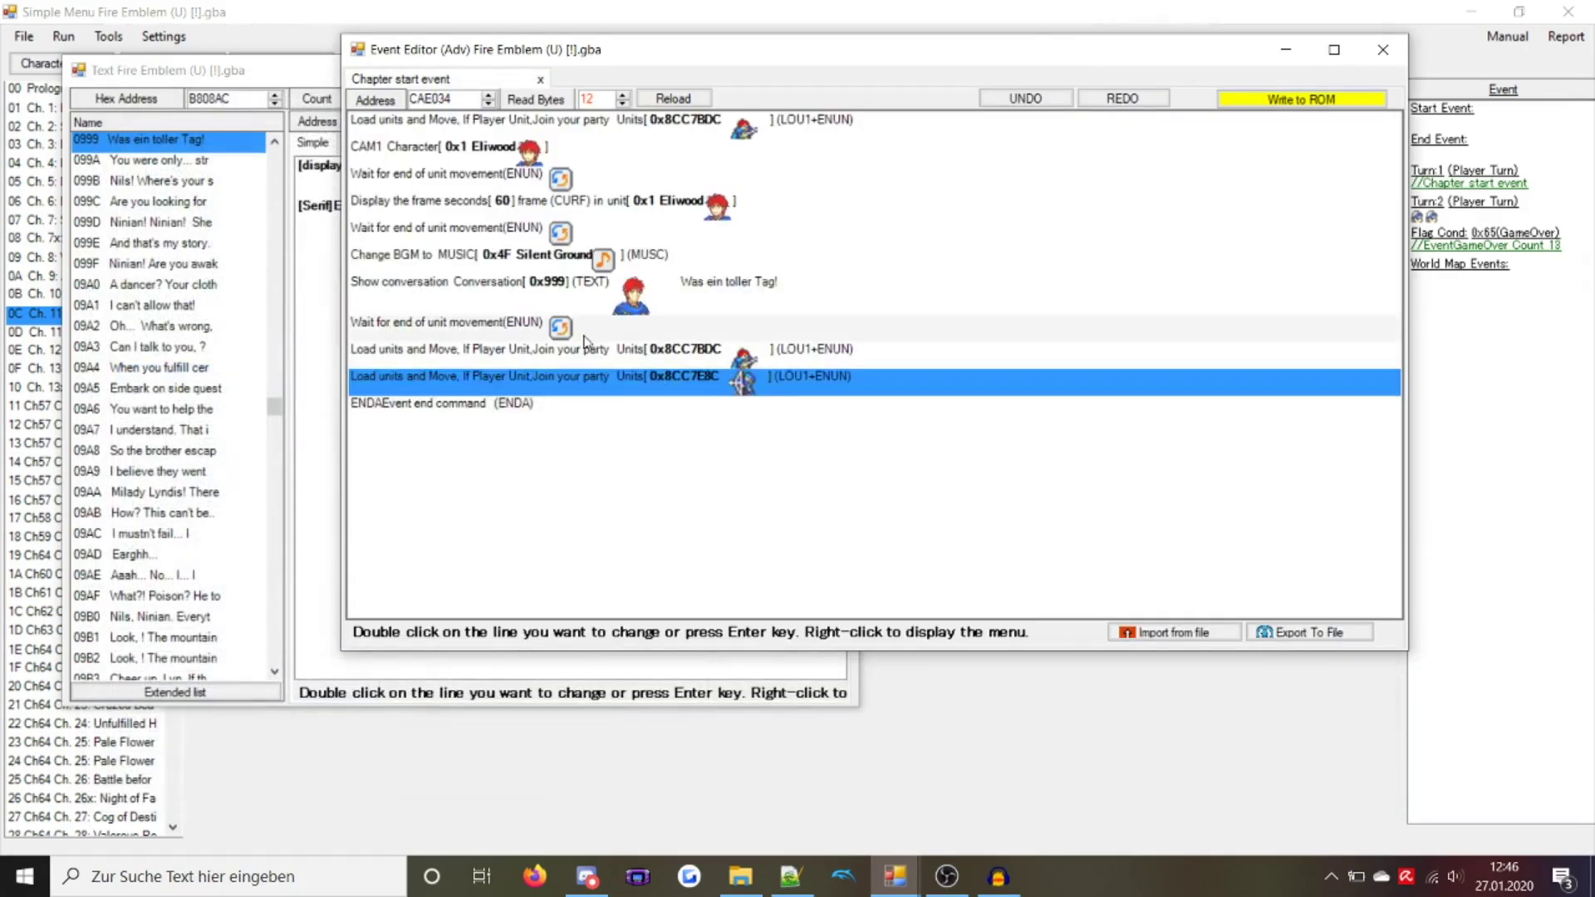
double_click(584, 348)
click(944, 490)
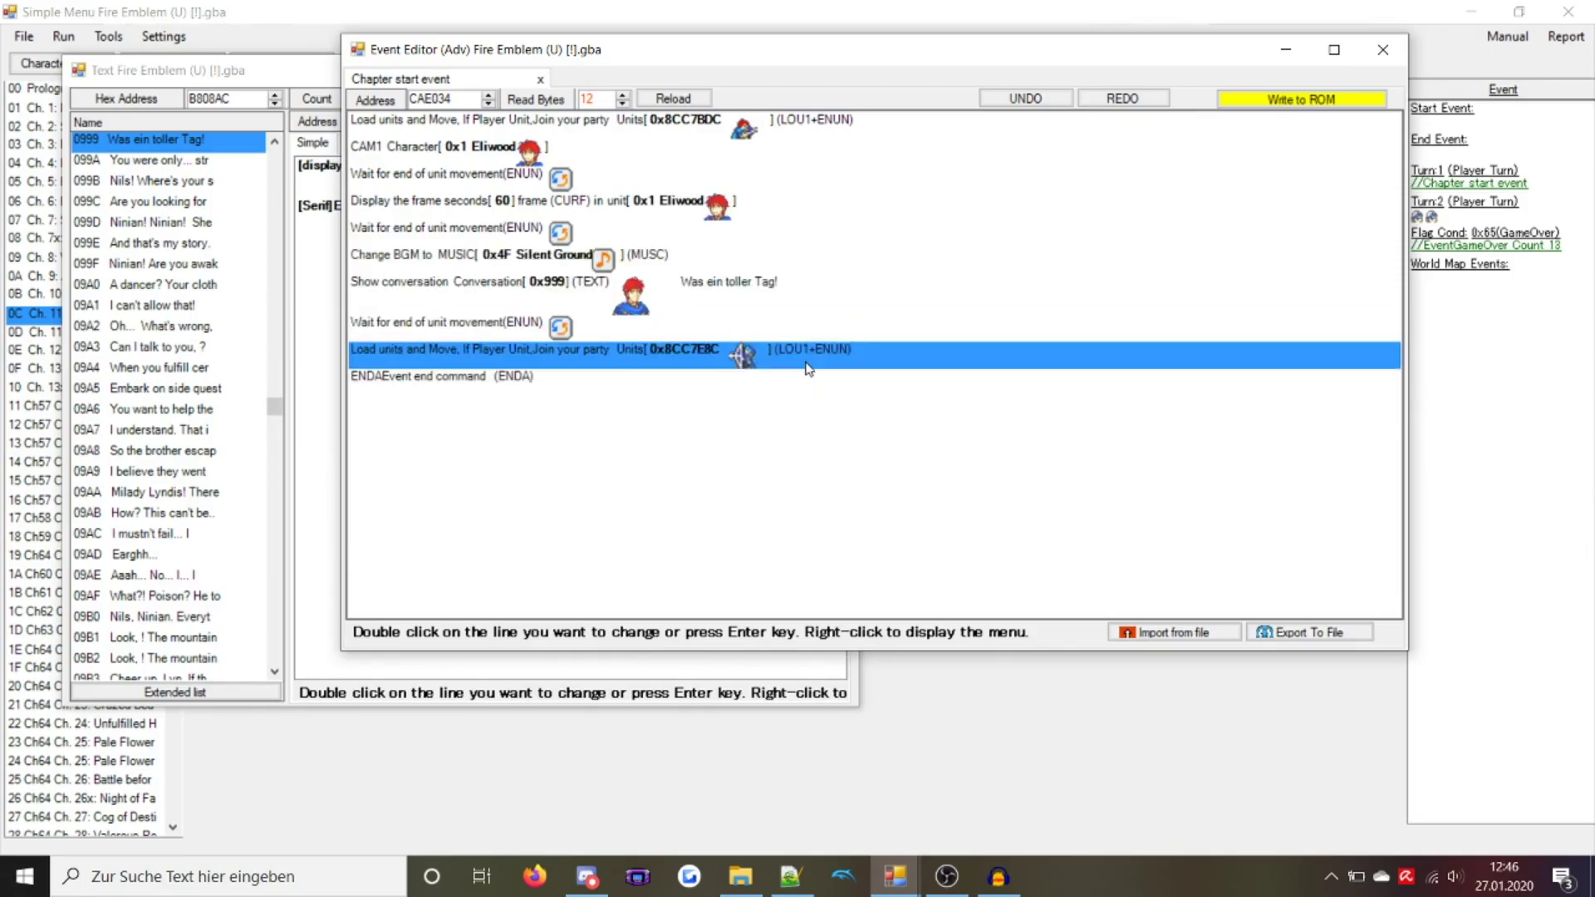
Change Rebecca's unit entry to Nergal (44) with class 45 Dark Druid, army Enemy and level 20
double_click(806, 357)
double_click(415, 405)
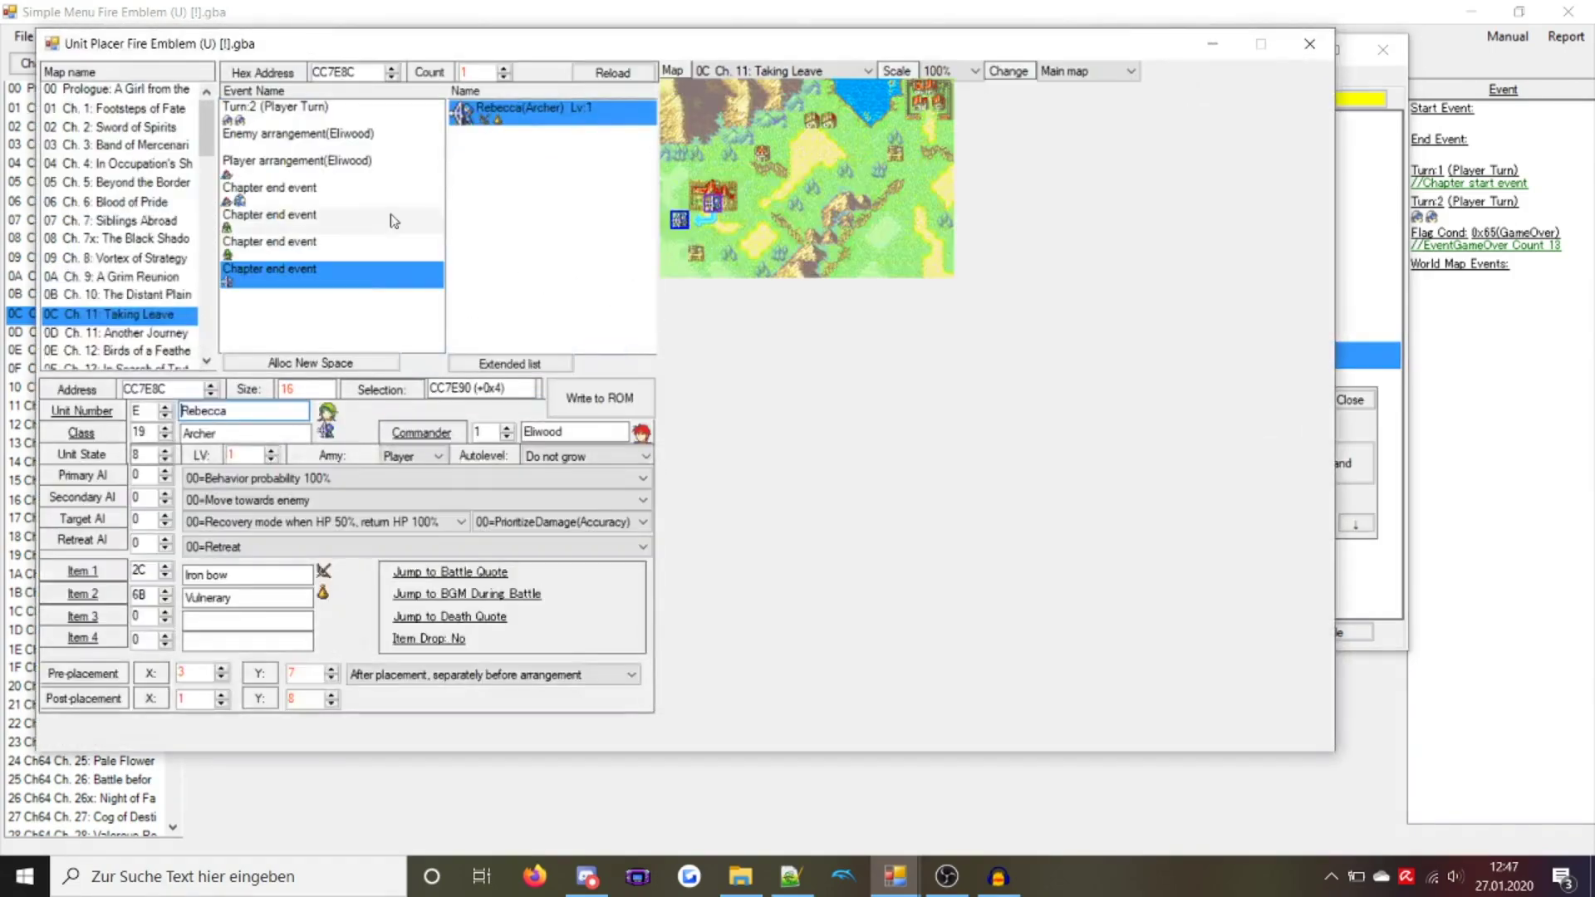
click(326, 420)
text(nergl)
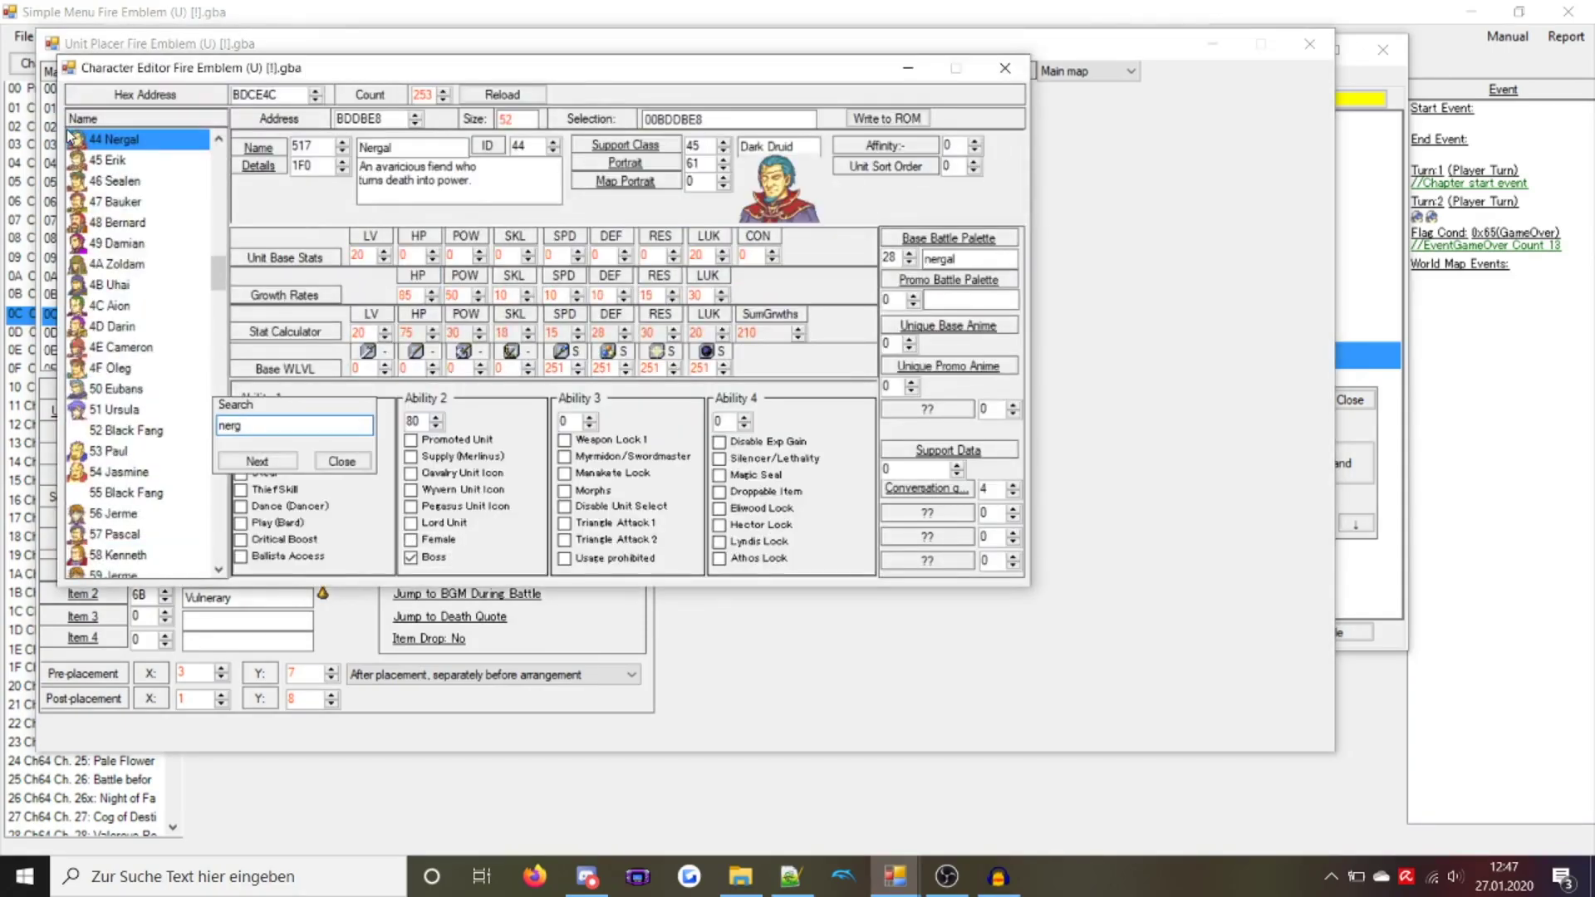
double_click(104, 140)
click(140, 432)
text(45)
click(411, 456)
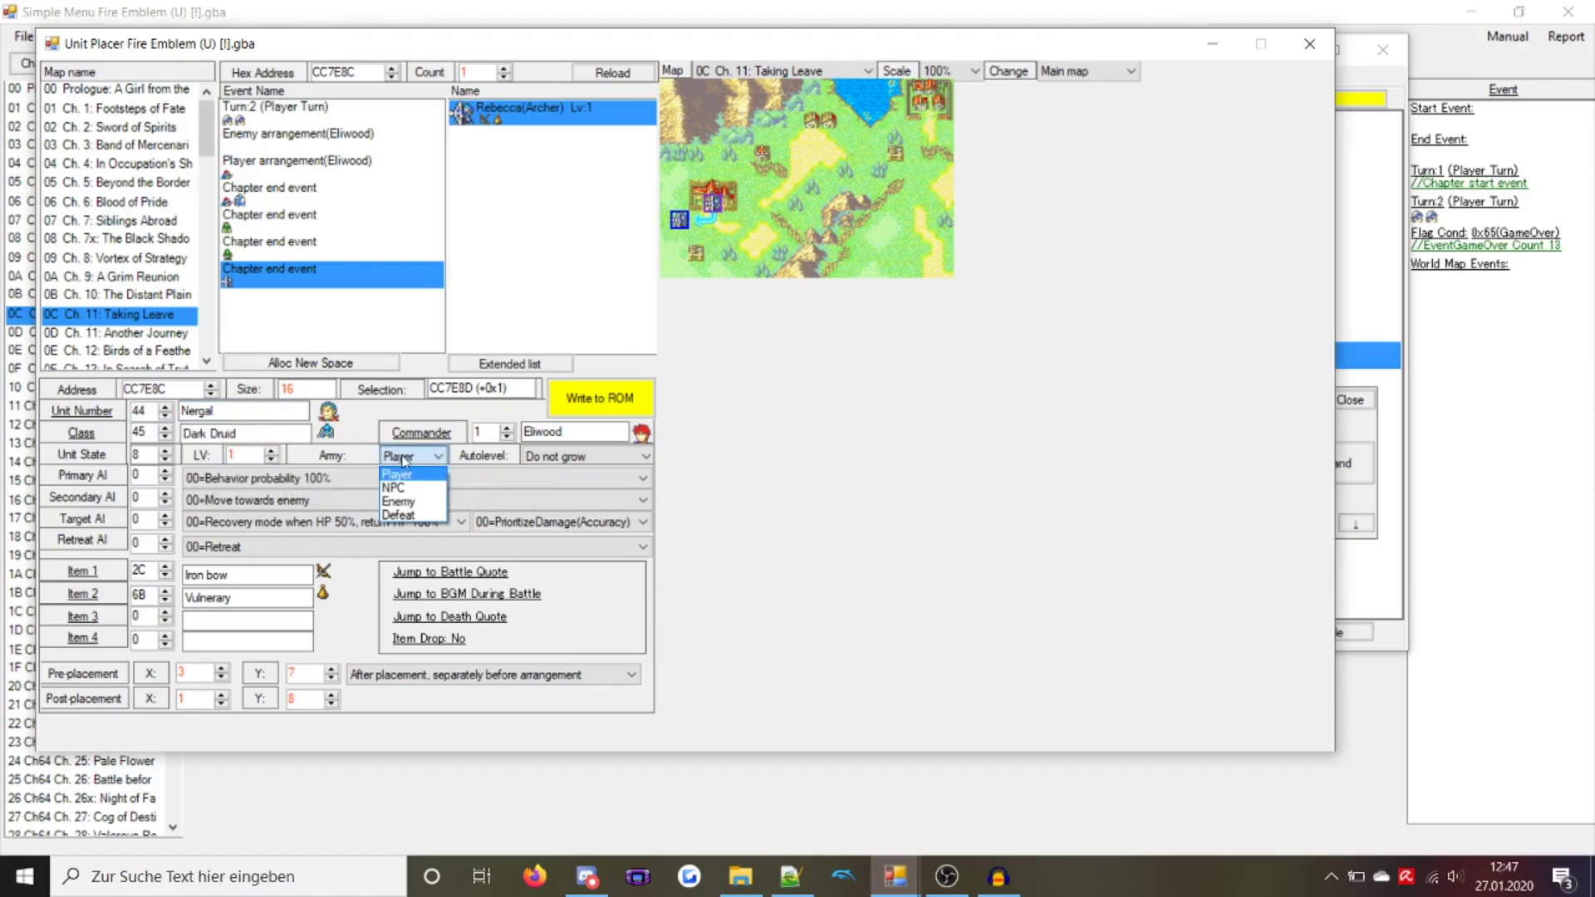
click(399, 491)
text(20)
Set Nergal's pre-placement and post-placement both to X 14, Y 4 and his commander to 0
click(900, 155)
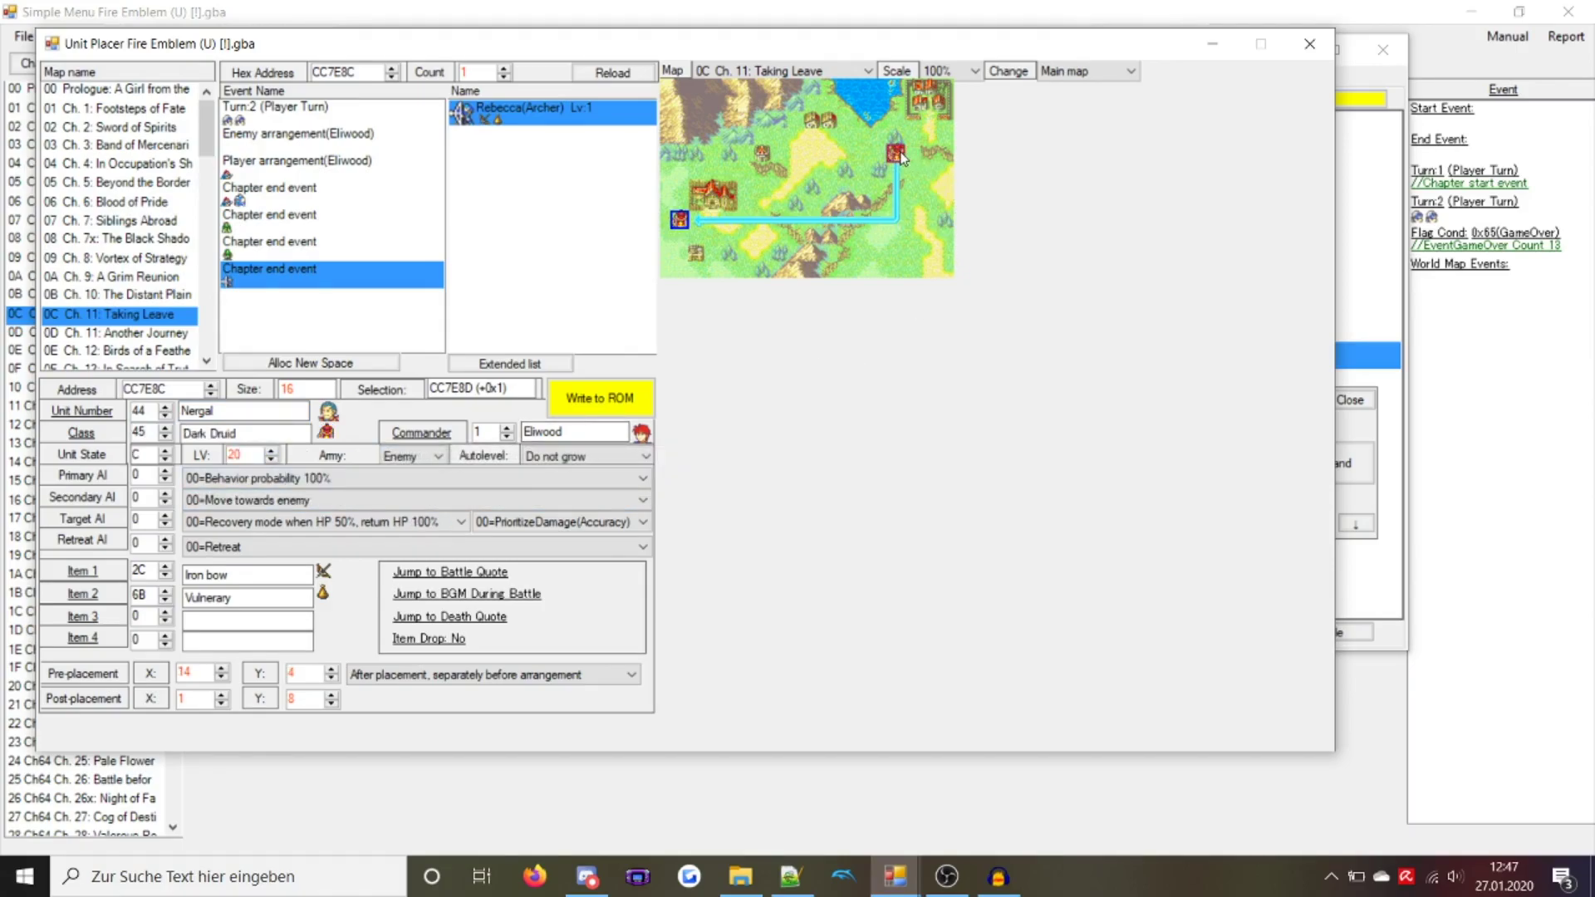
click(306, 696)
click(899, 164)
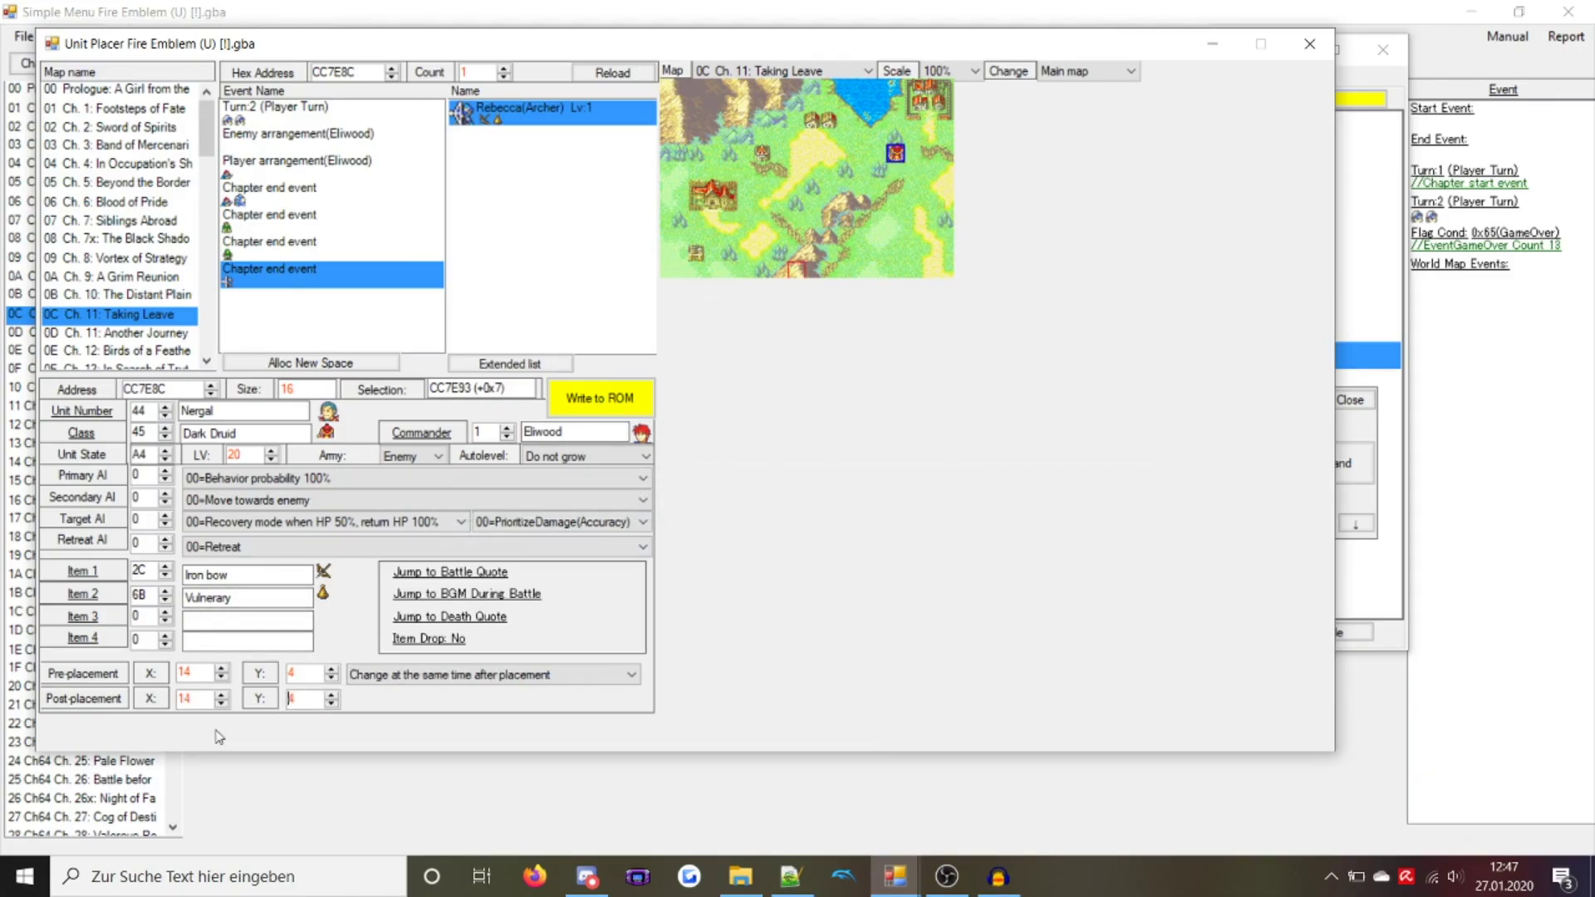
double_click(489, 432)
text(0)
Search the item list and give Nergal Ereshkigal (8E) as Item 1
click(82, 615)
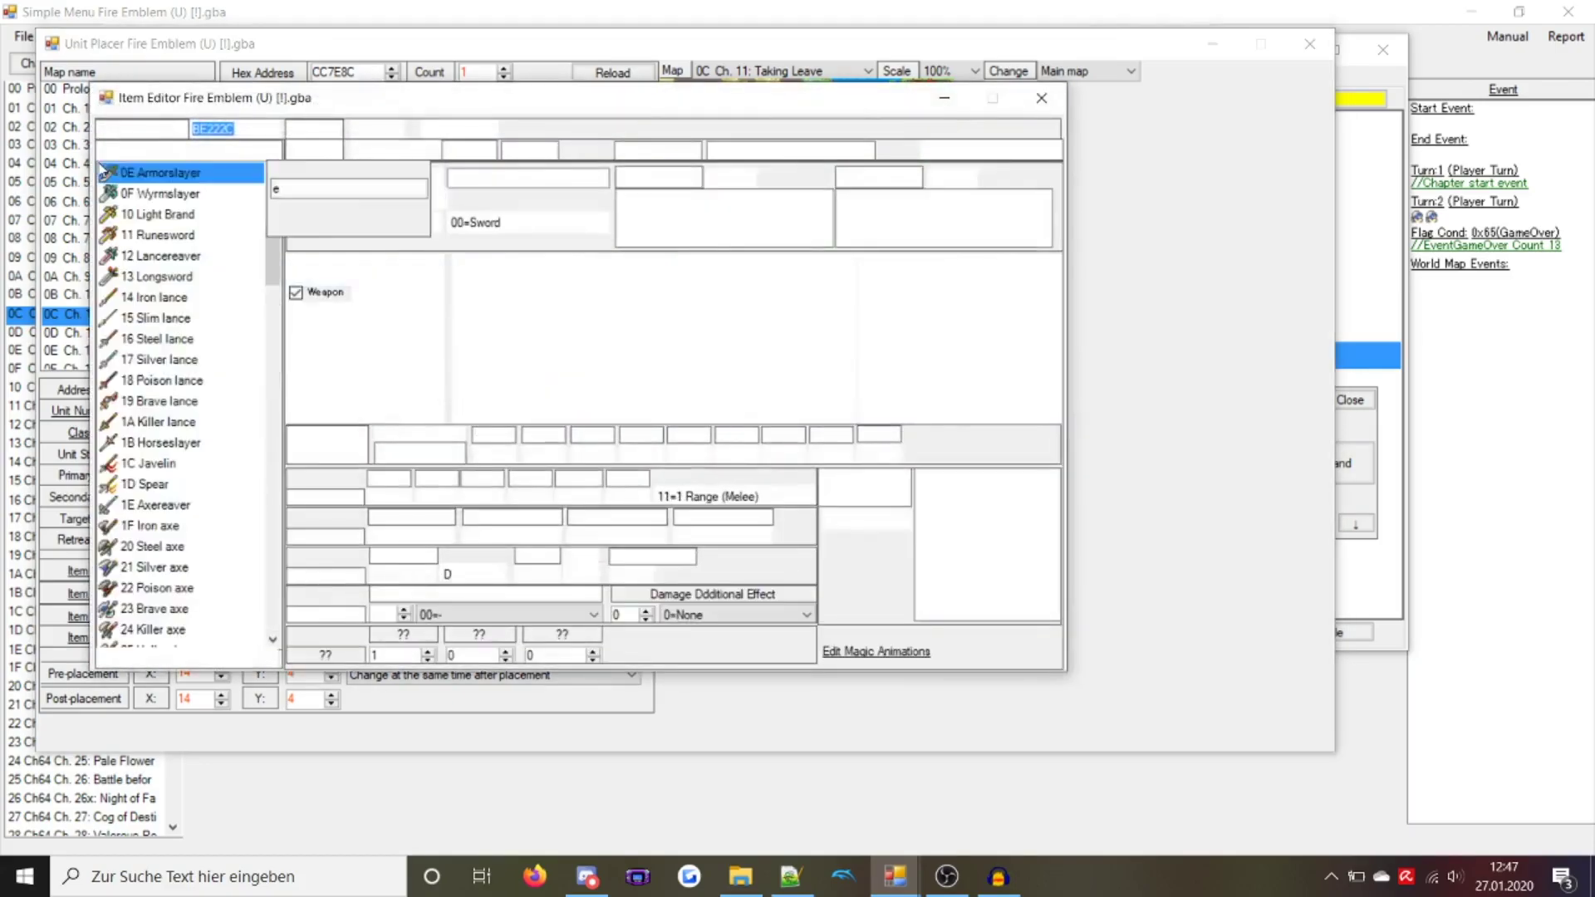
text(erish)
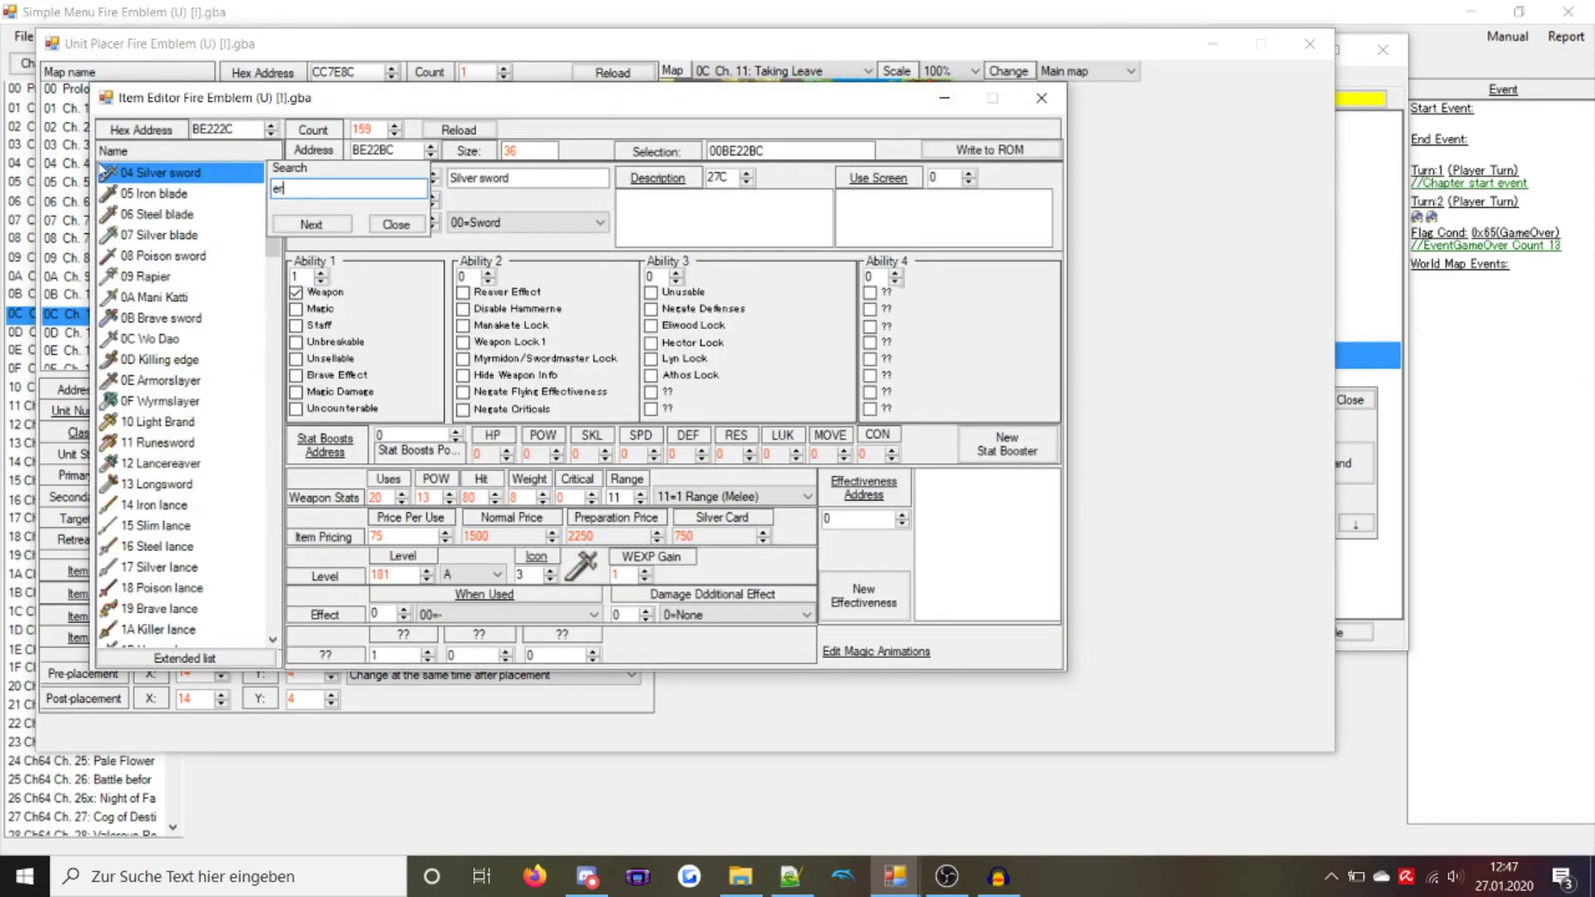
key(BackSpace)
key(BackSpace)
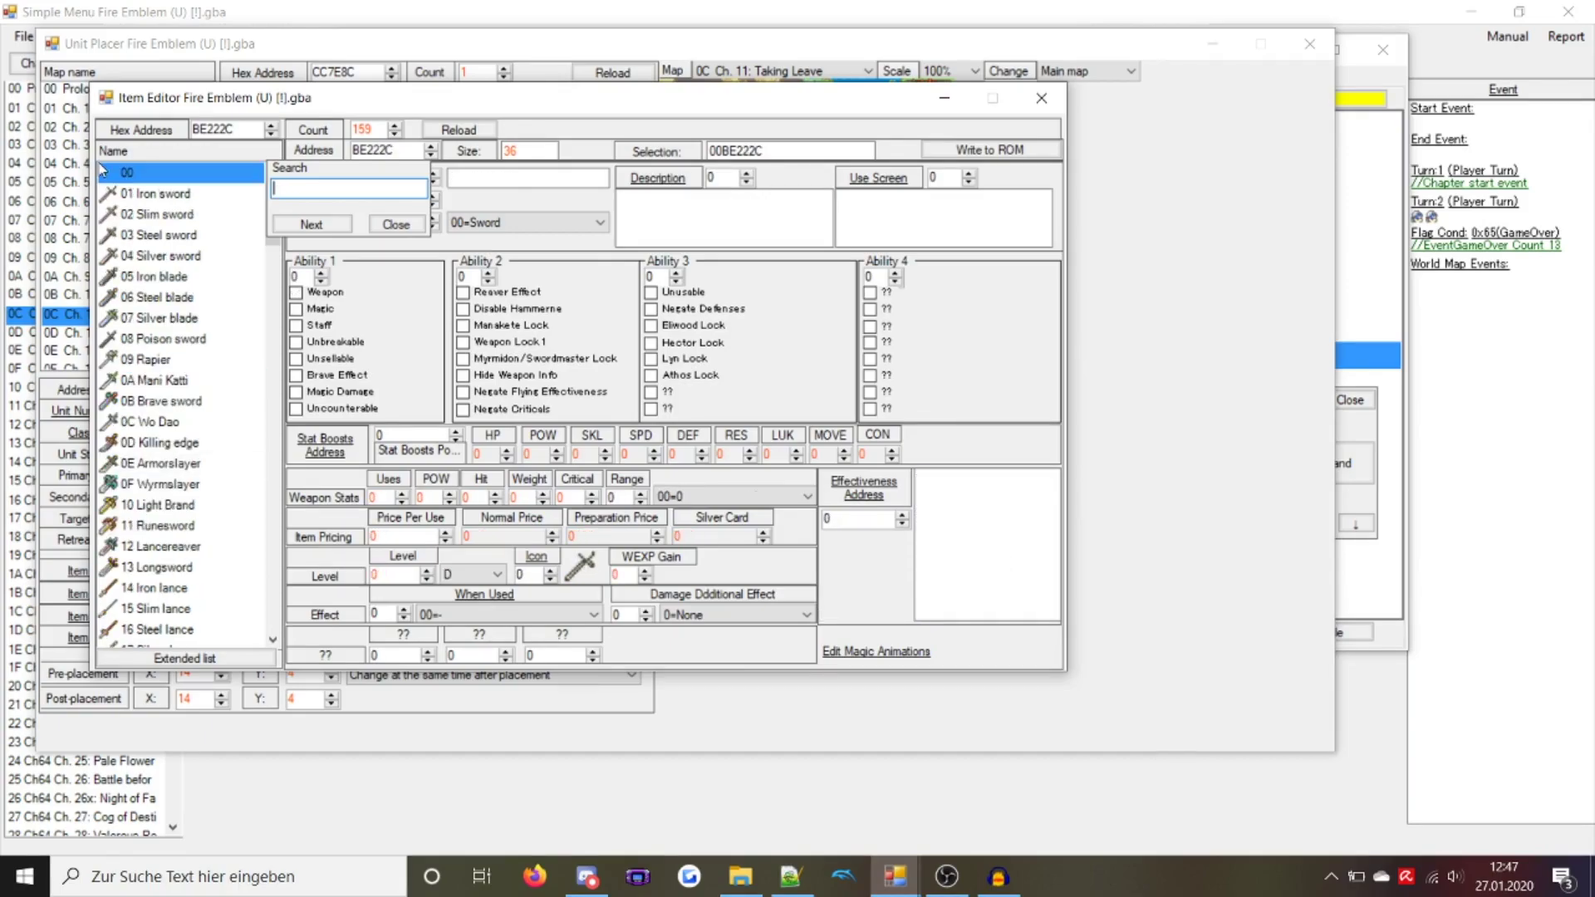
text(lun)
scroll(182, 299, down, 20)
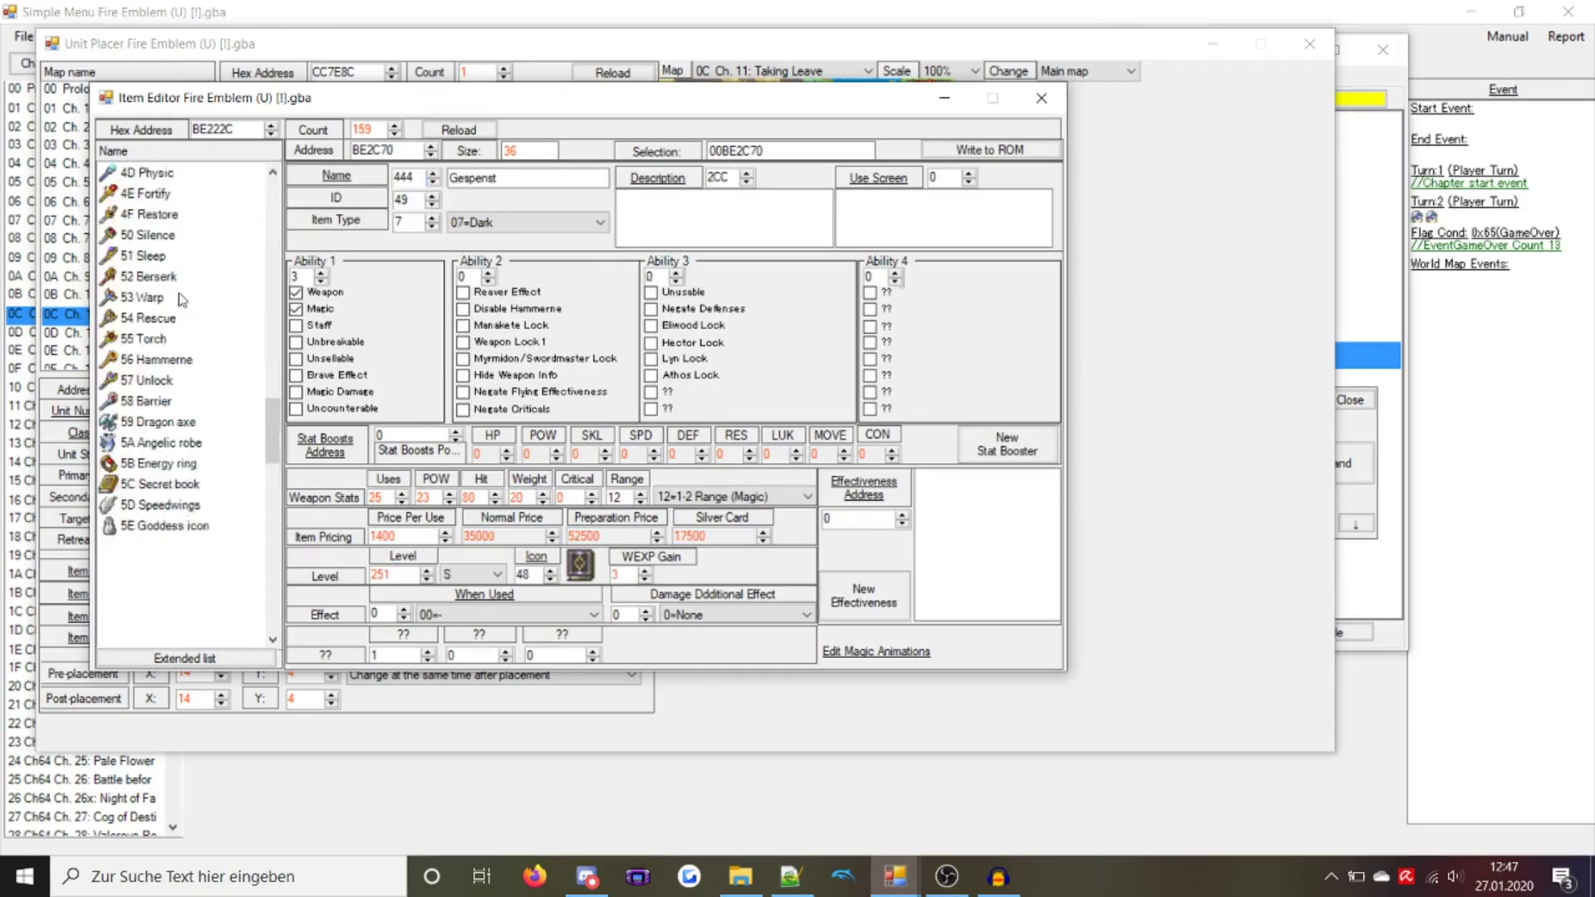
click(184, 297)
double_click(184, 298)
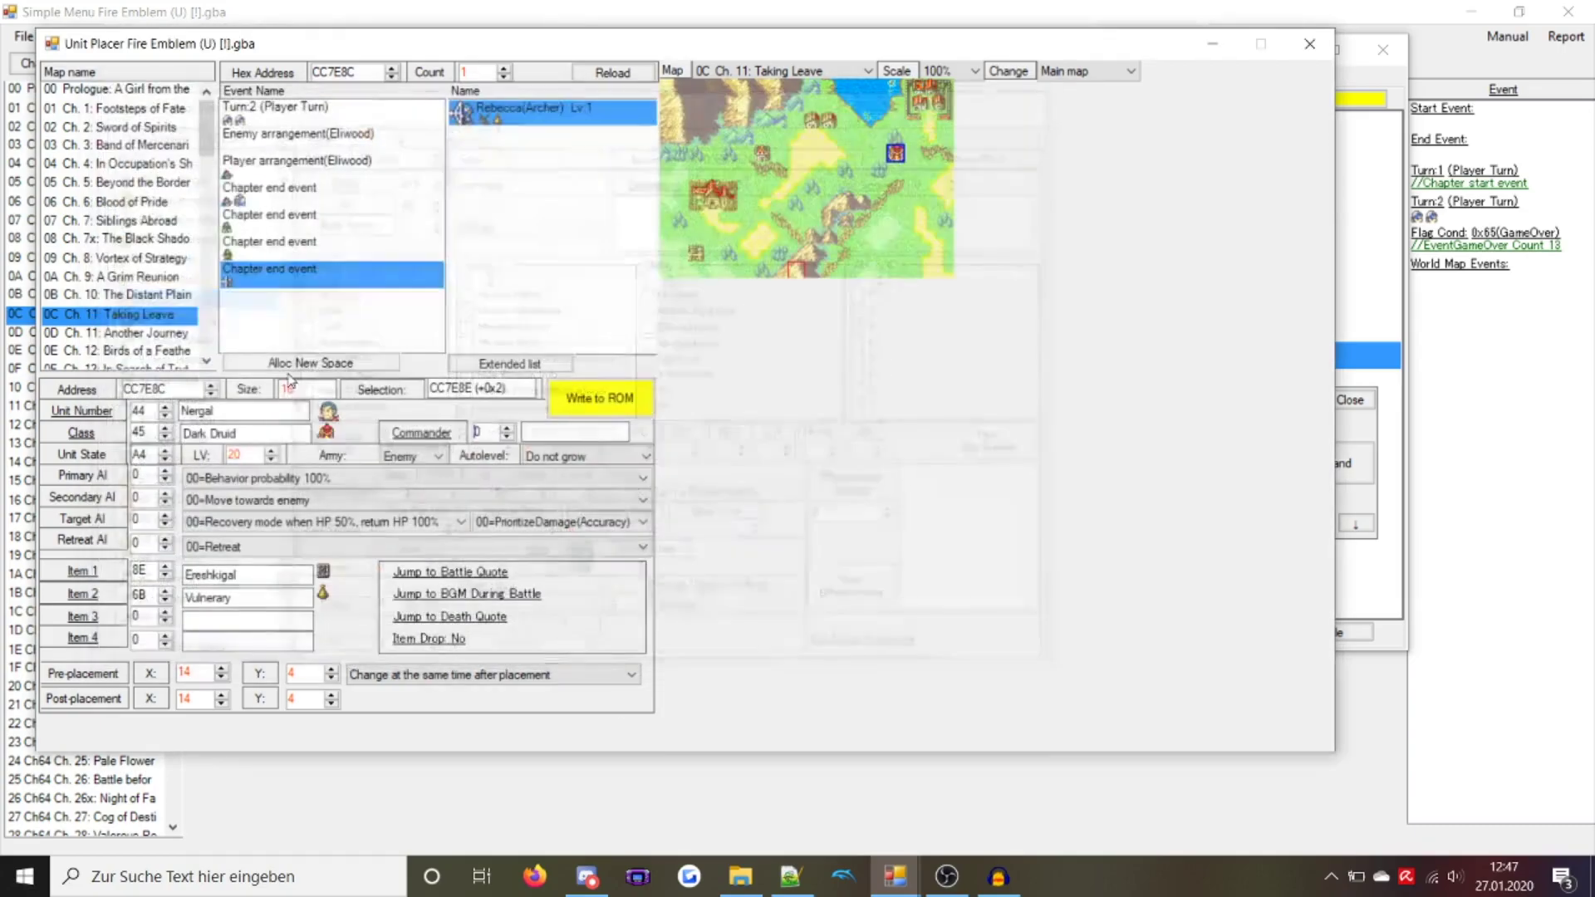
Write Nergal's unit data with Item 2 cleared to the ROM and apply his group to the last Load units command
click(163, 596)
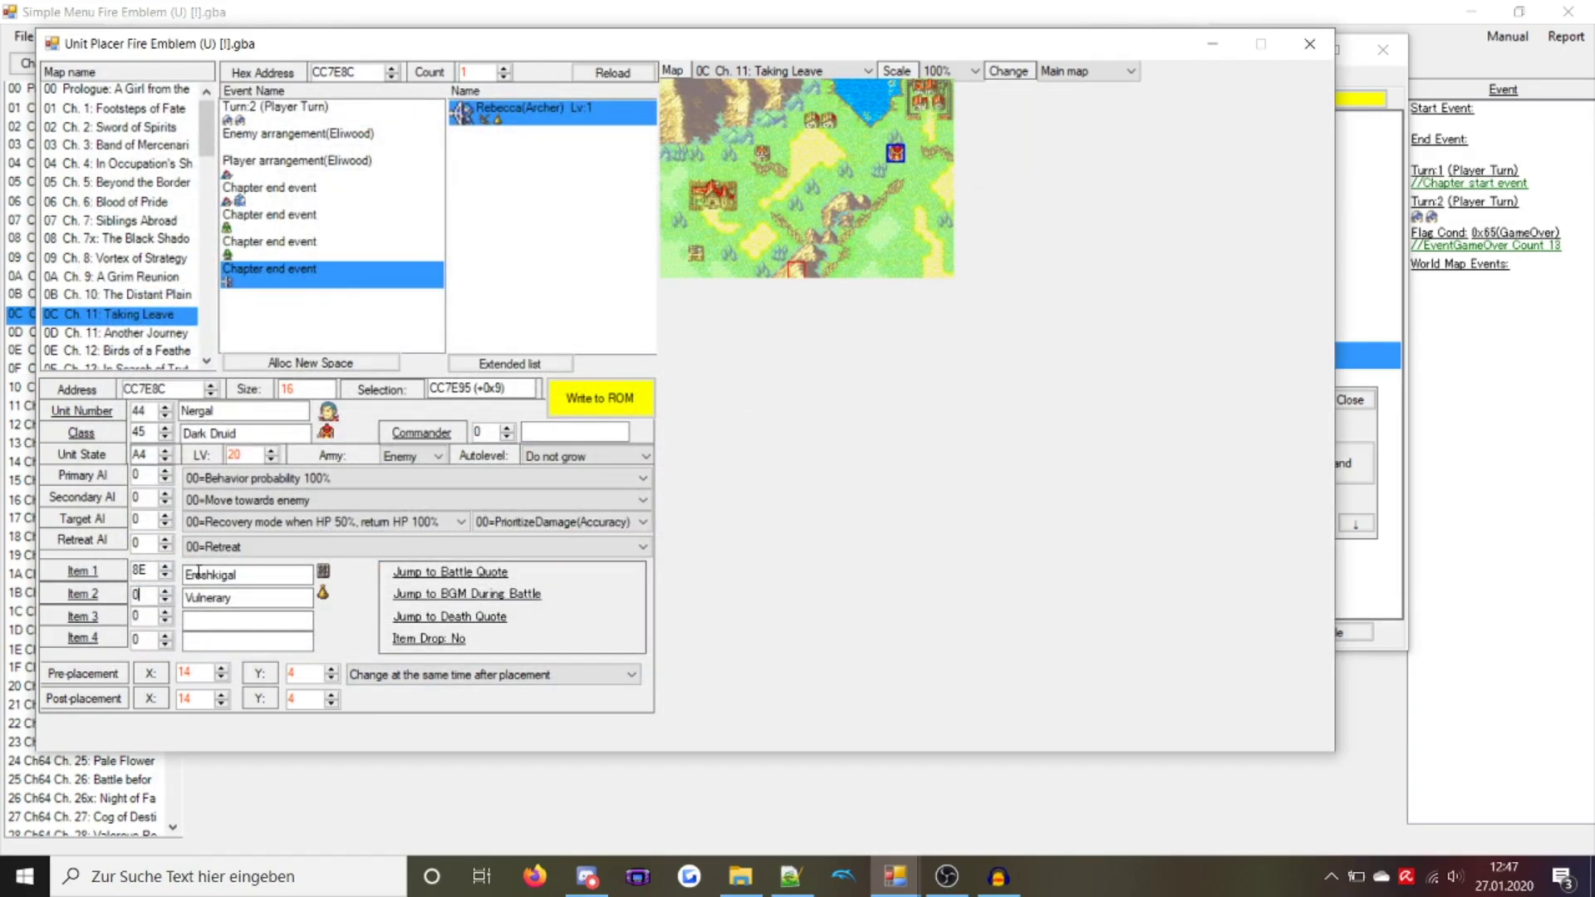
click(600, 398)
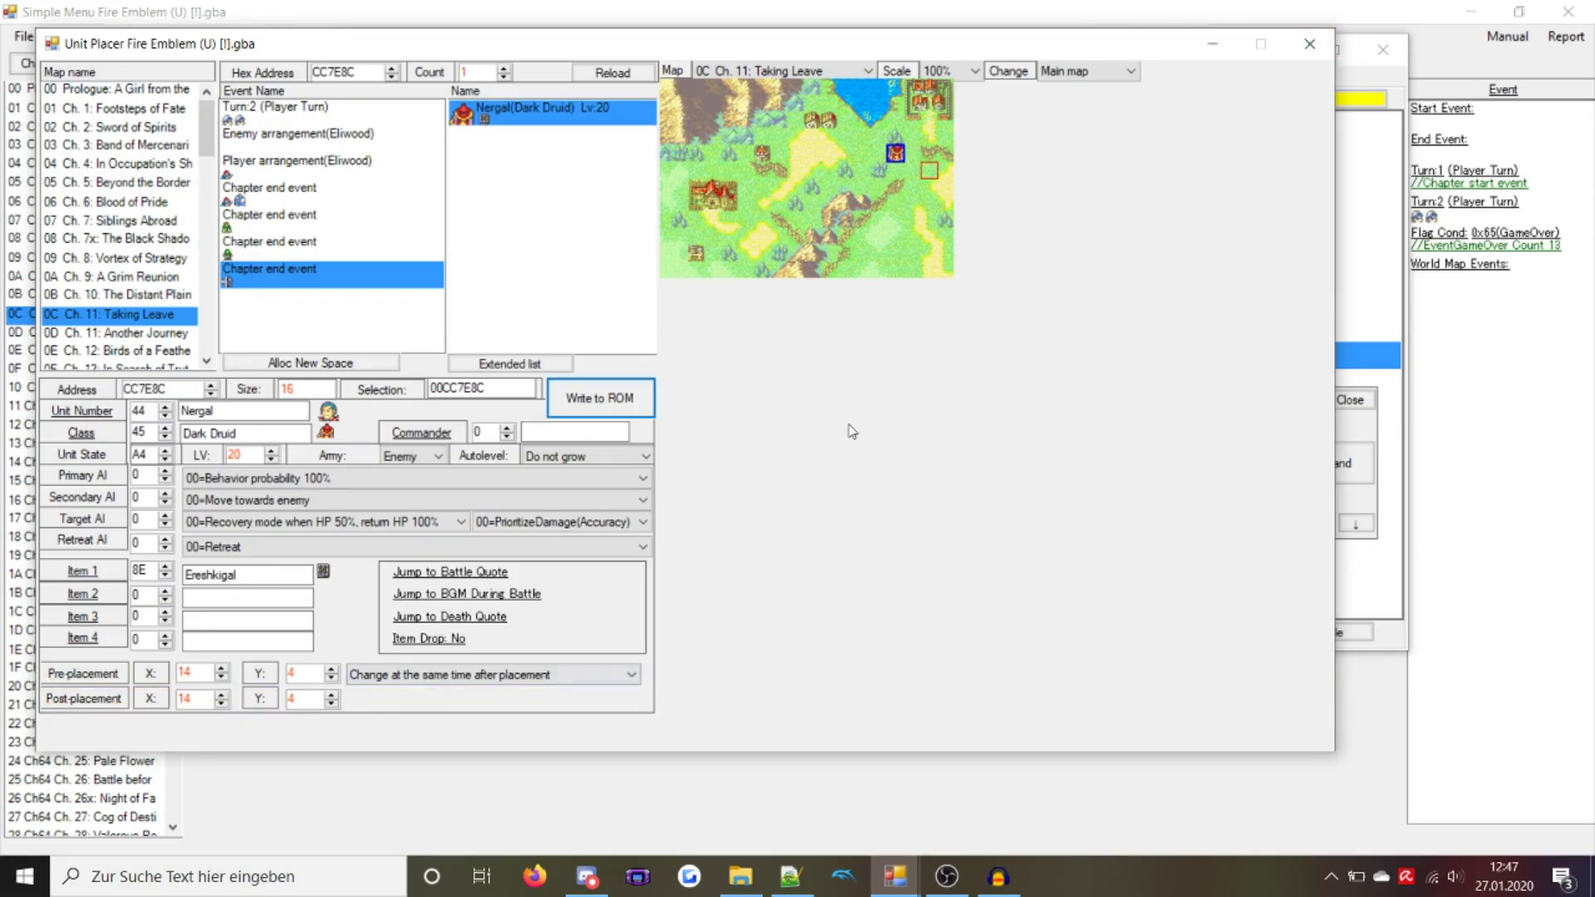
double_click(250, 277)
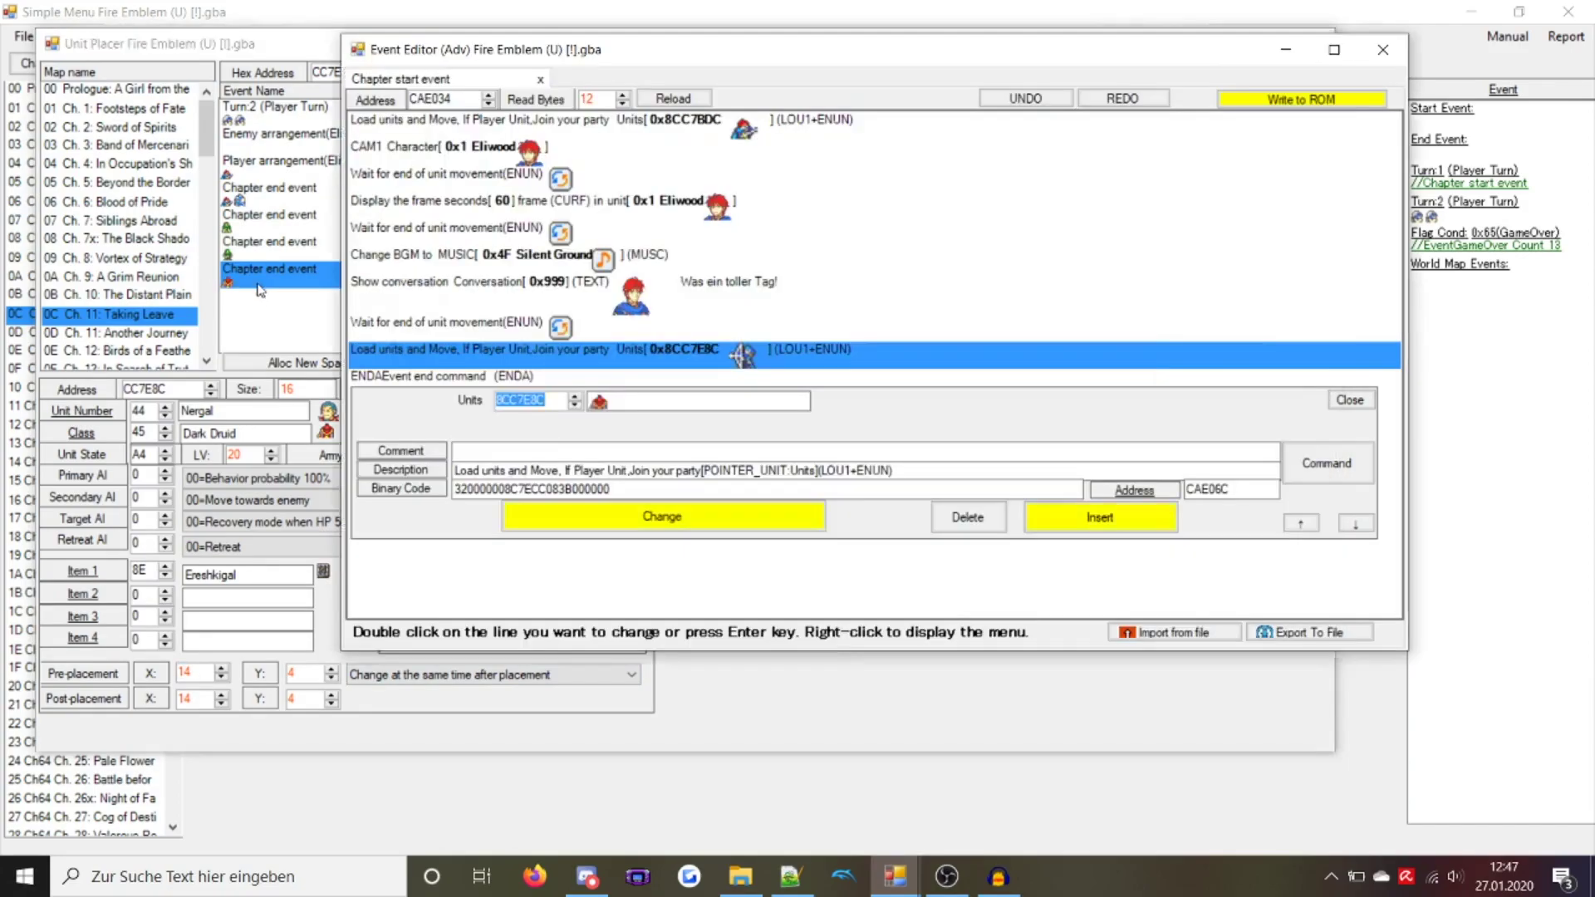
click(675, 519)
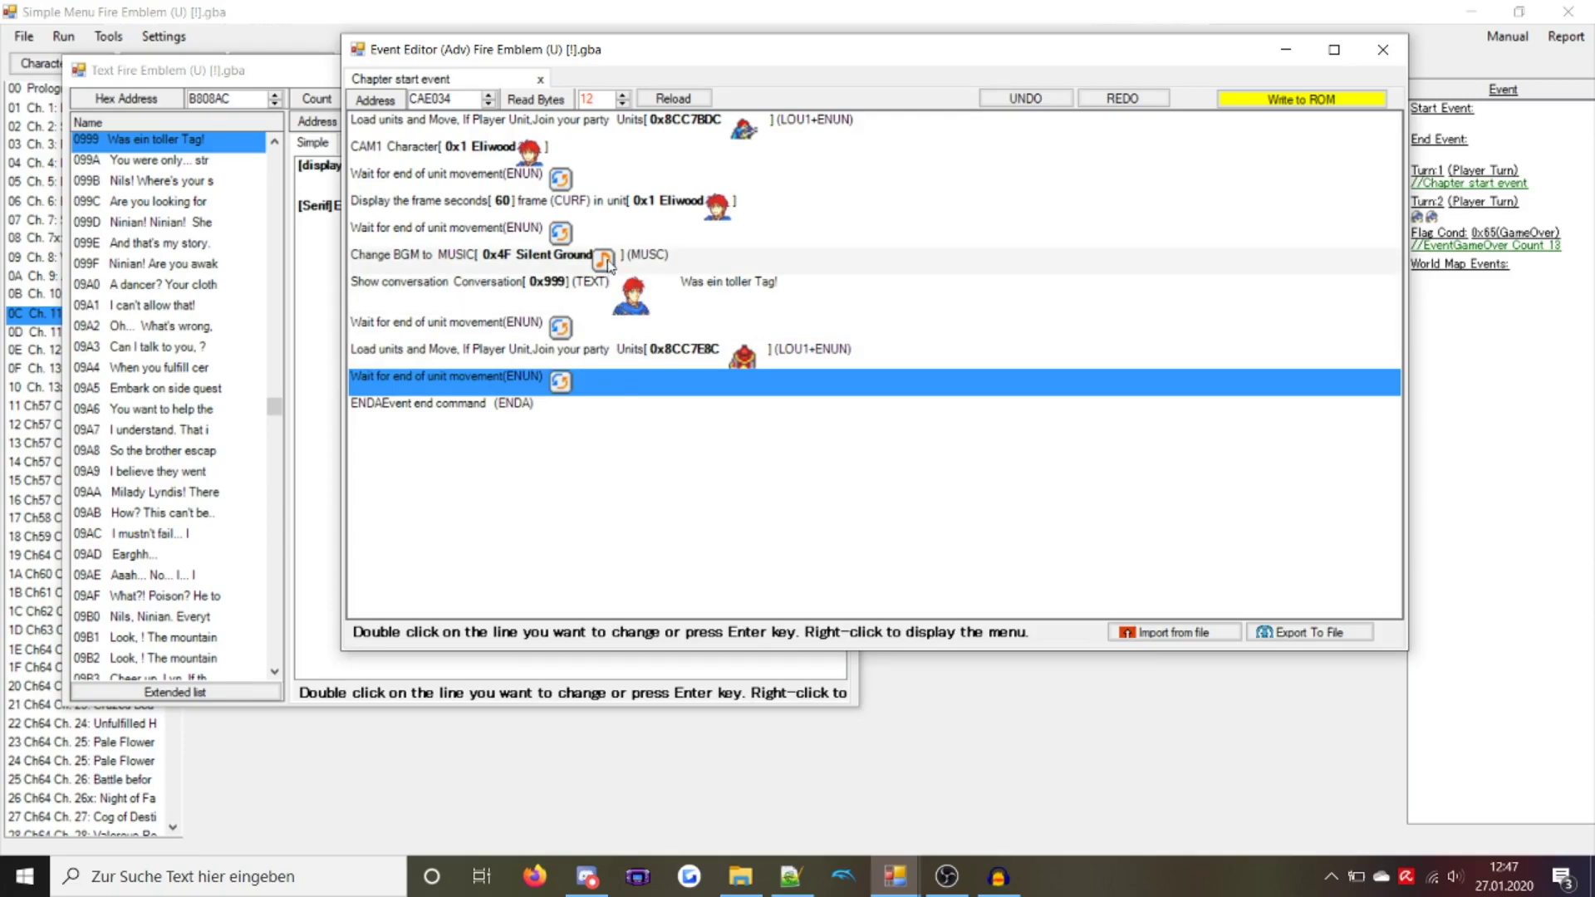
Find the wait instruction (STAL) among the commands and insert it with 60 frames before the ENDA line
double_click(619, 405)
click(1284, 482)
text(stal)
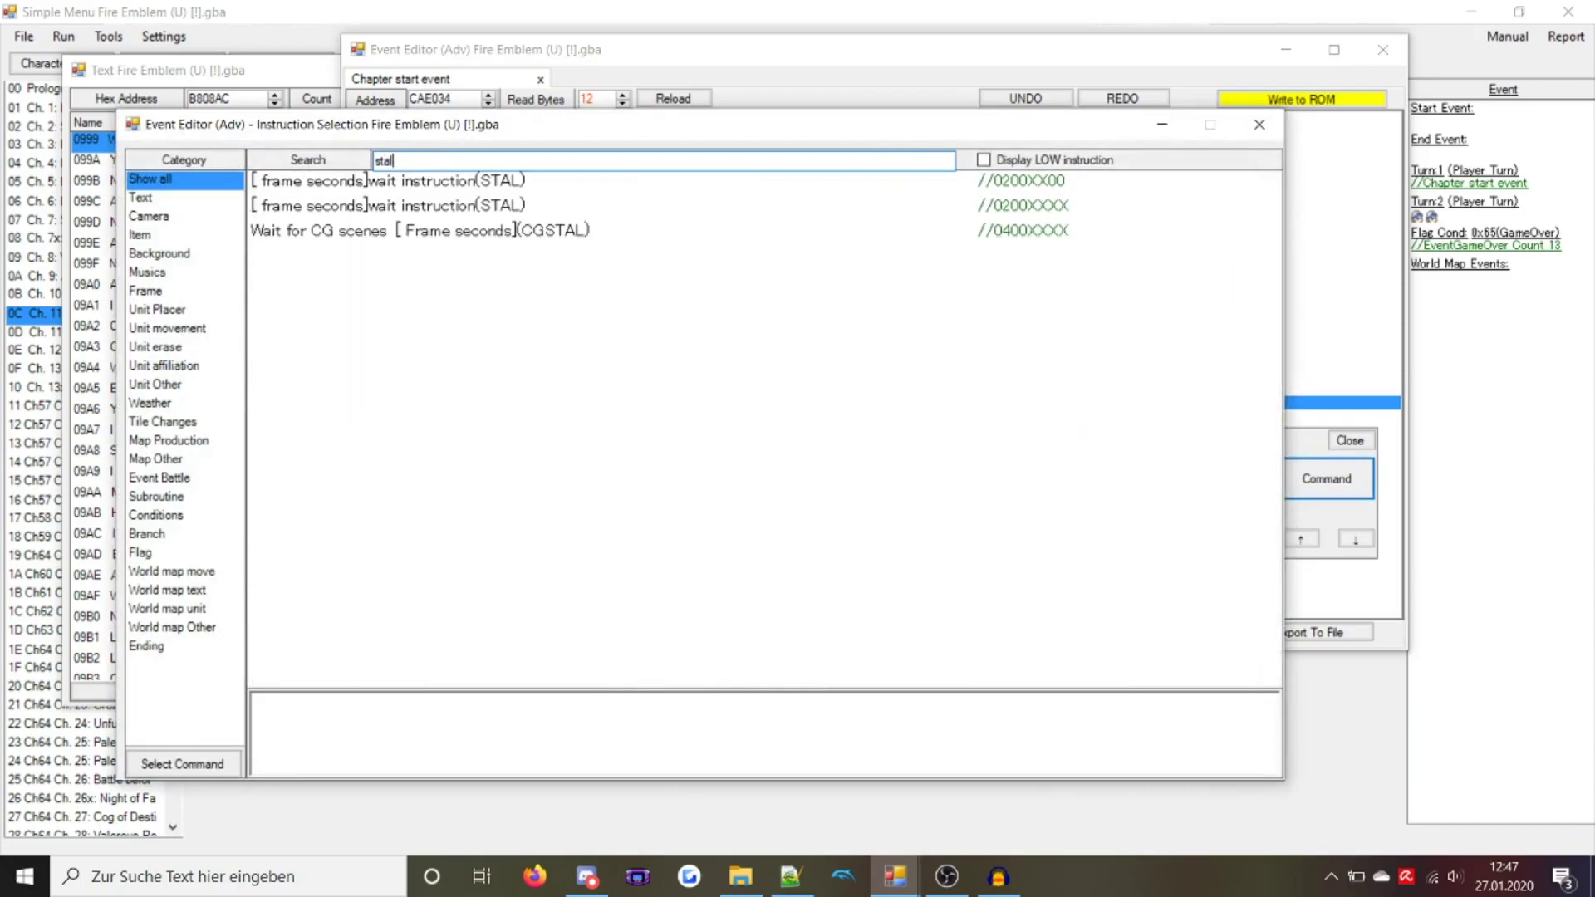
double_click(444, 181)
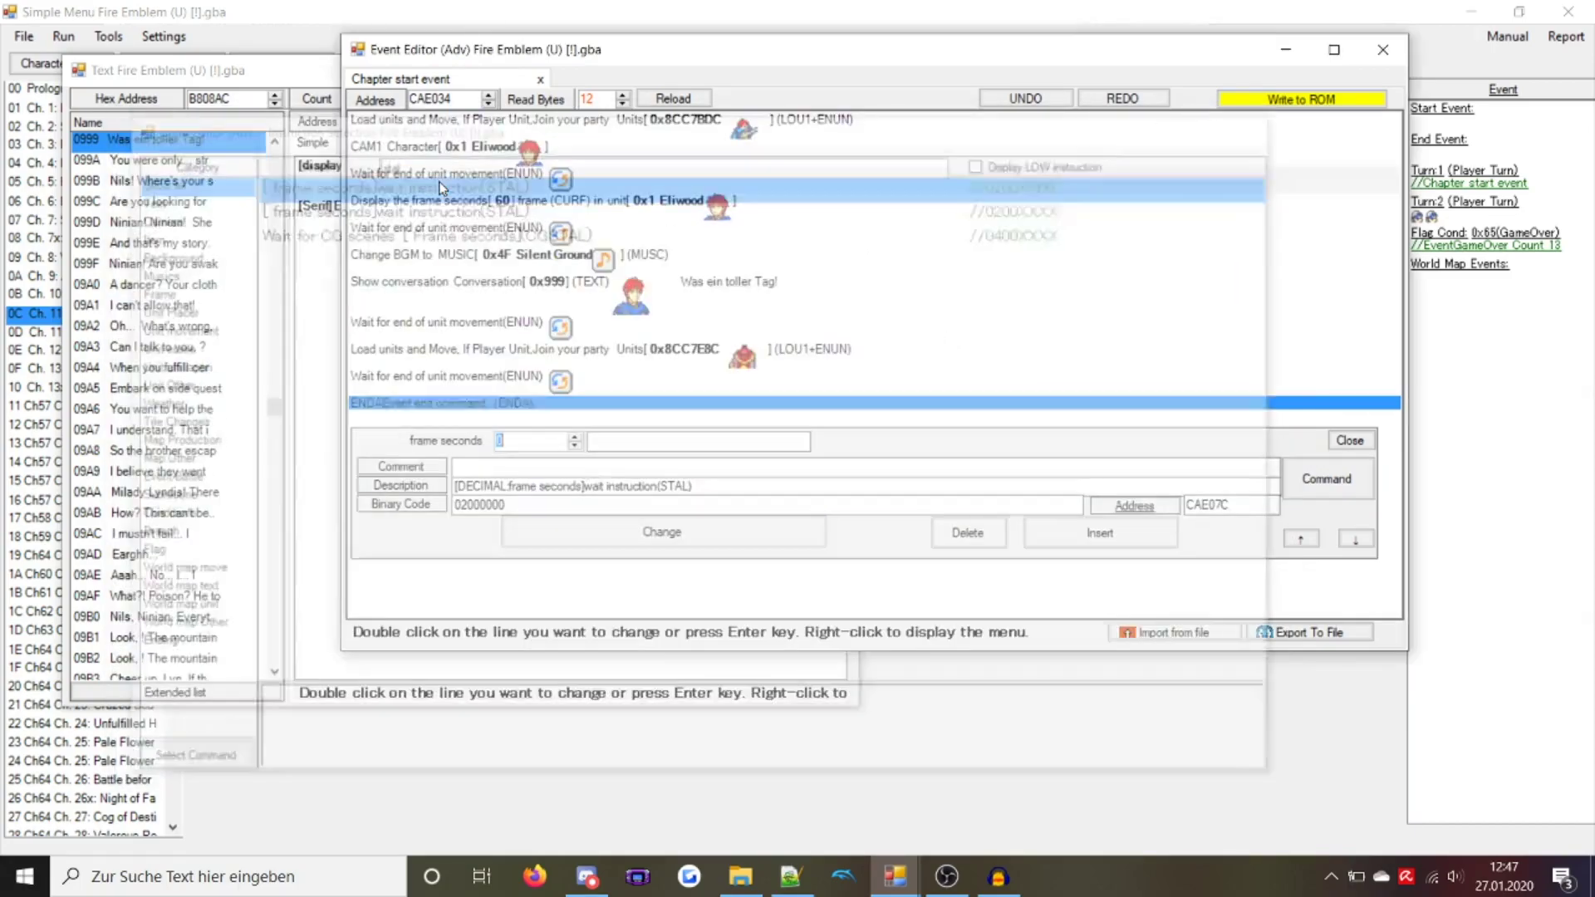
text(60)
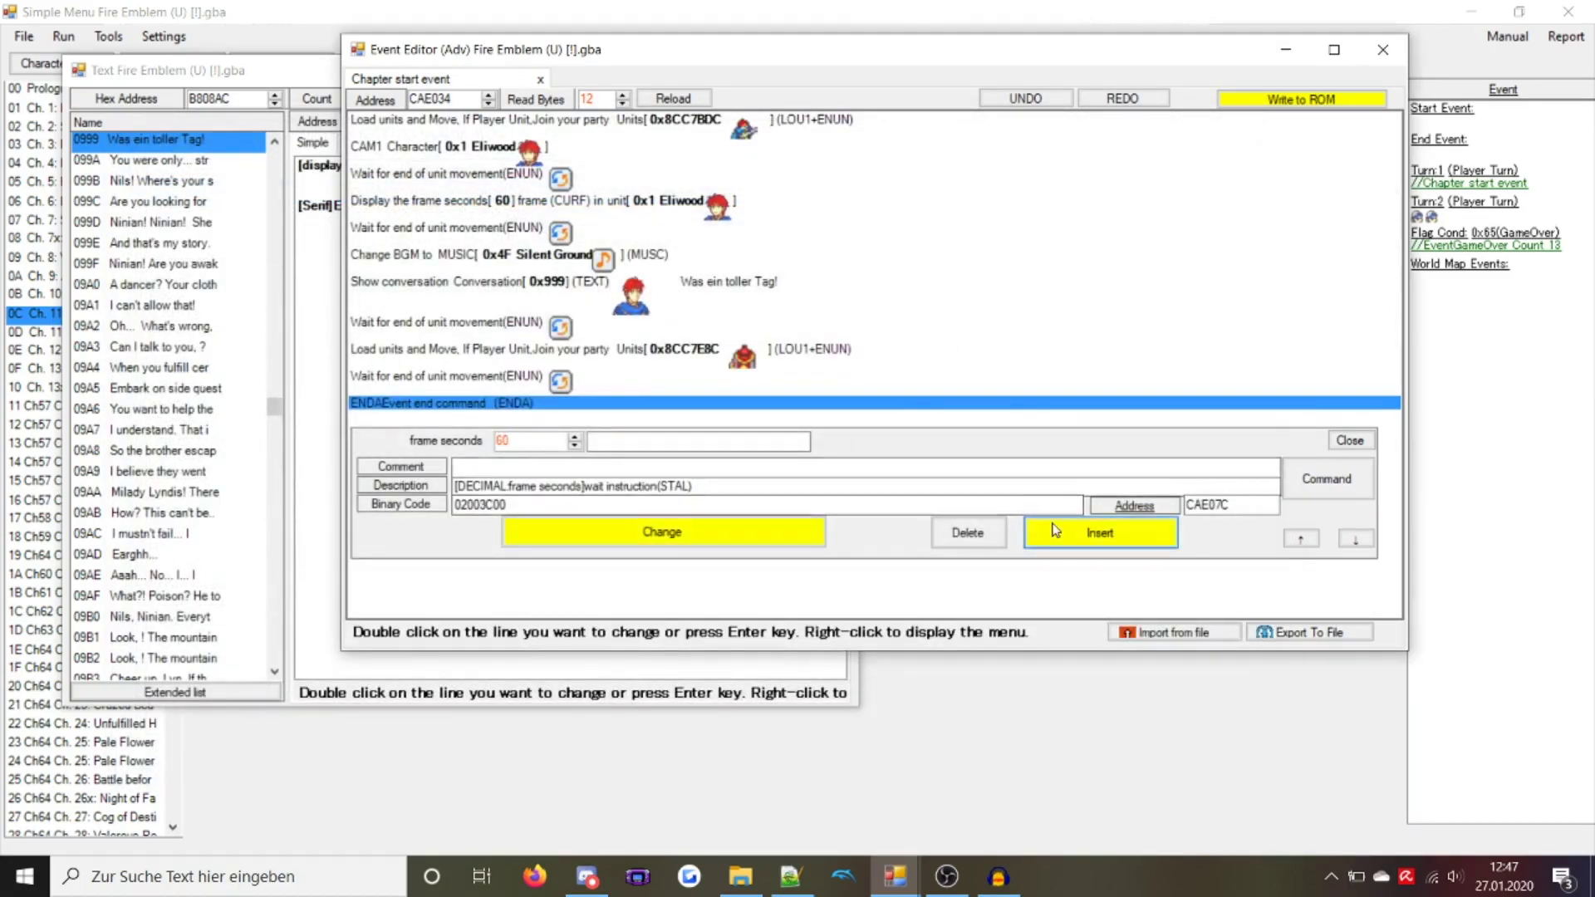
click(1100, 533)
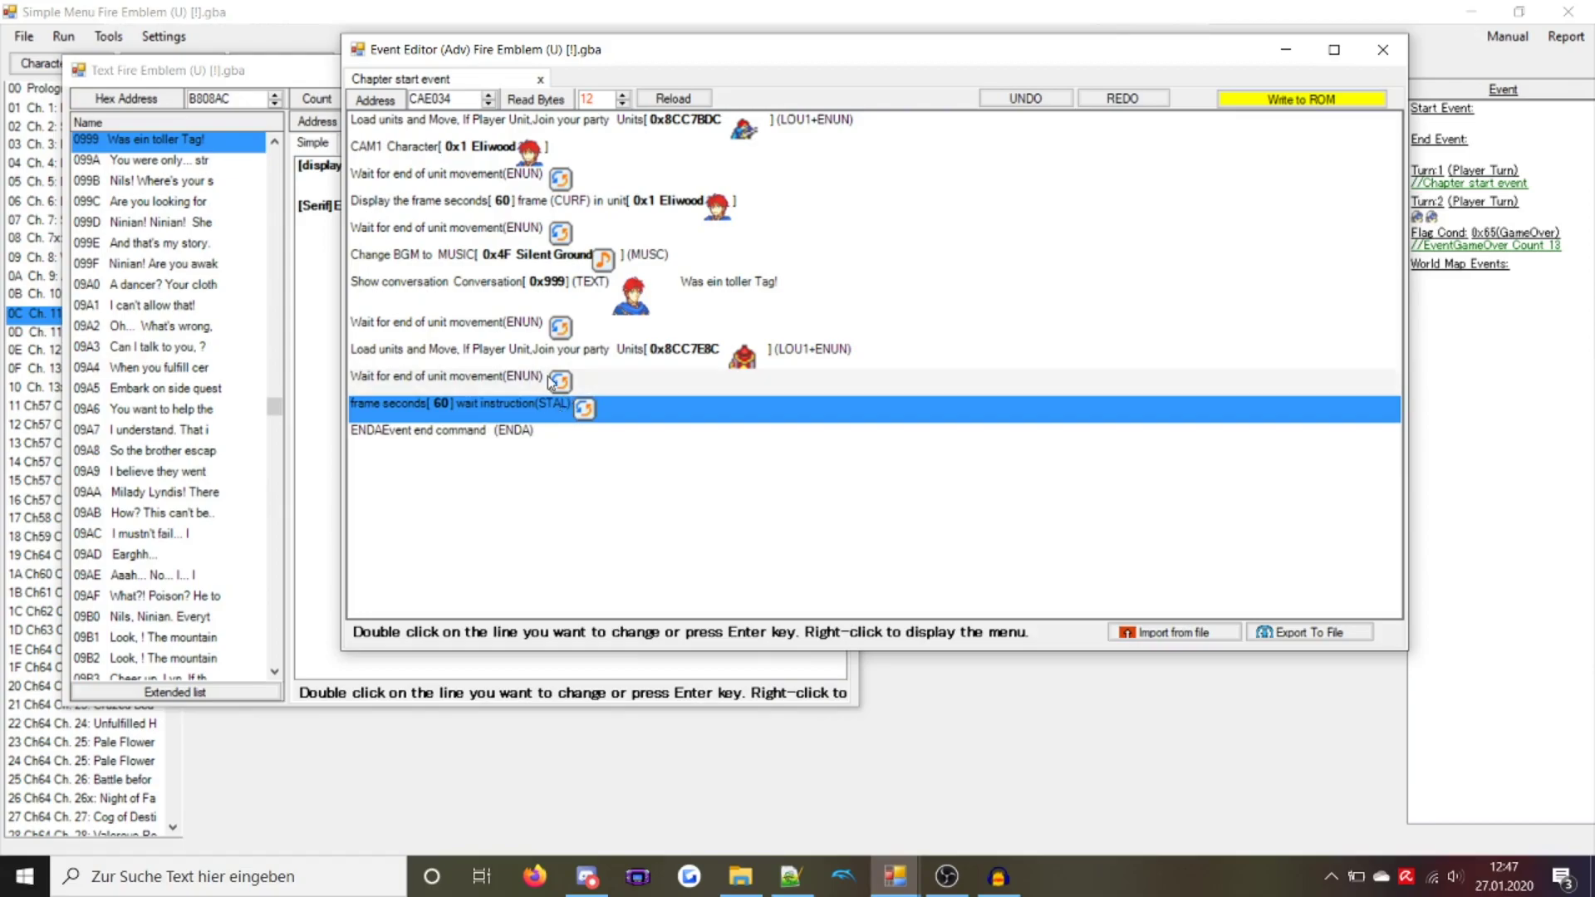
Paste a copy of the ENUN line after the 60-frame STAL wait and delete the ENUN line before it
click(551, 381)
click(549, 430)
key(ctrl+v)
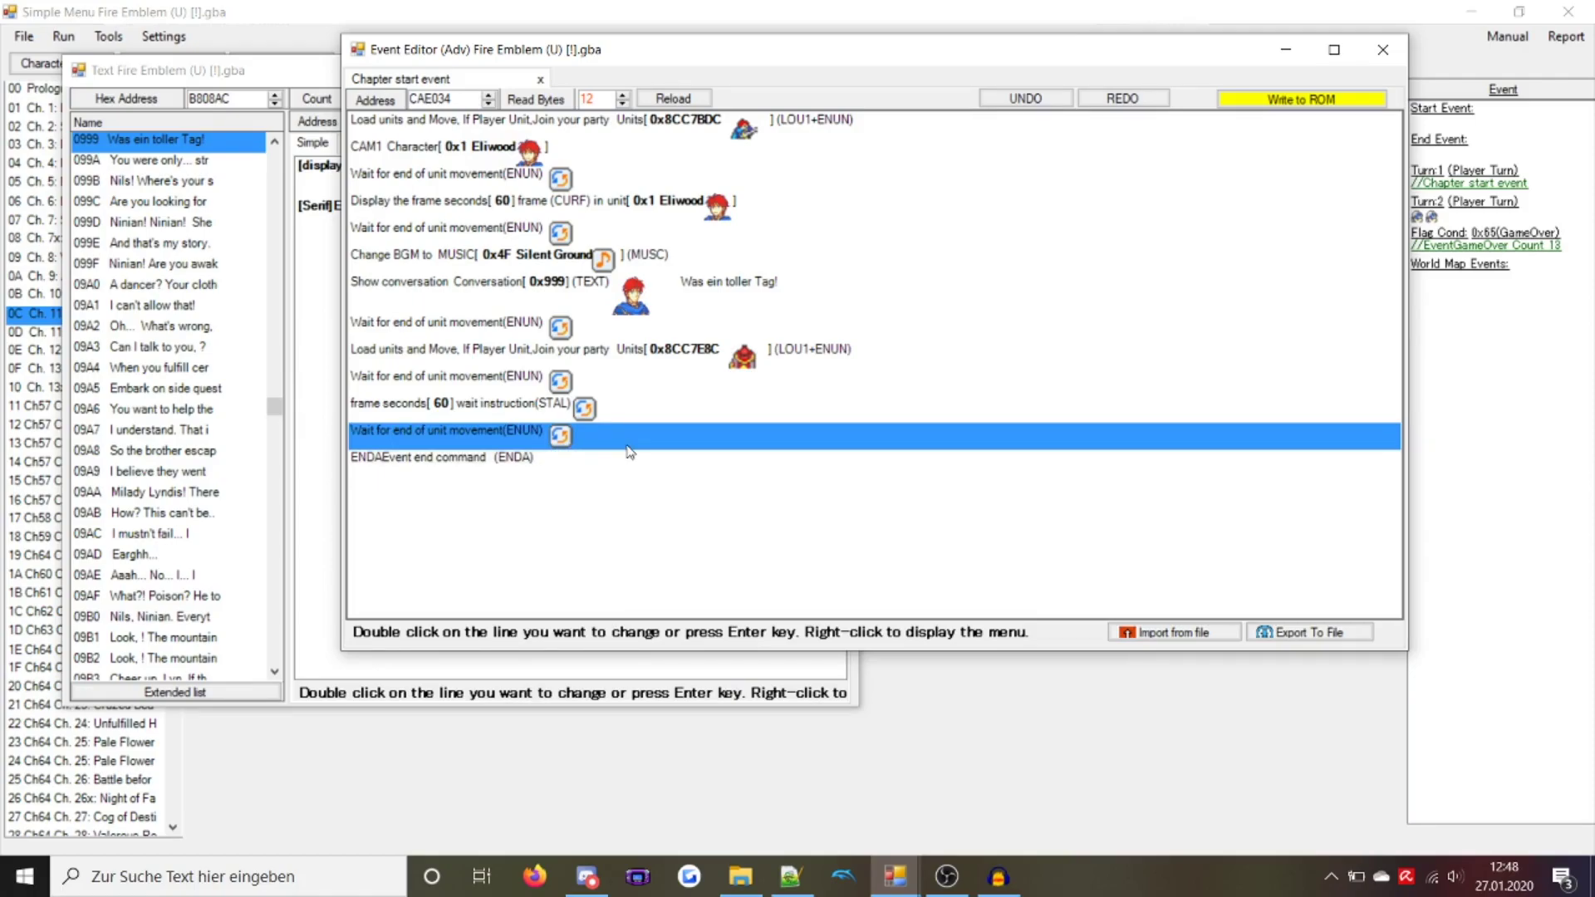
click(671, 375)
double_click(664, 378)
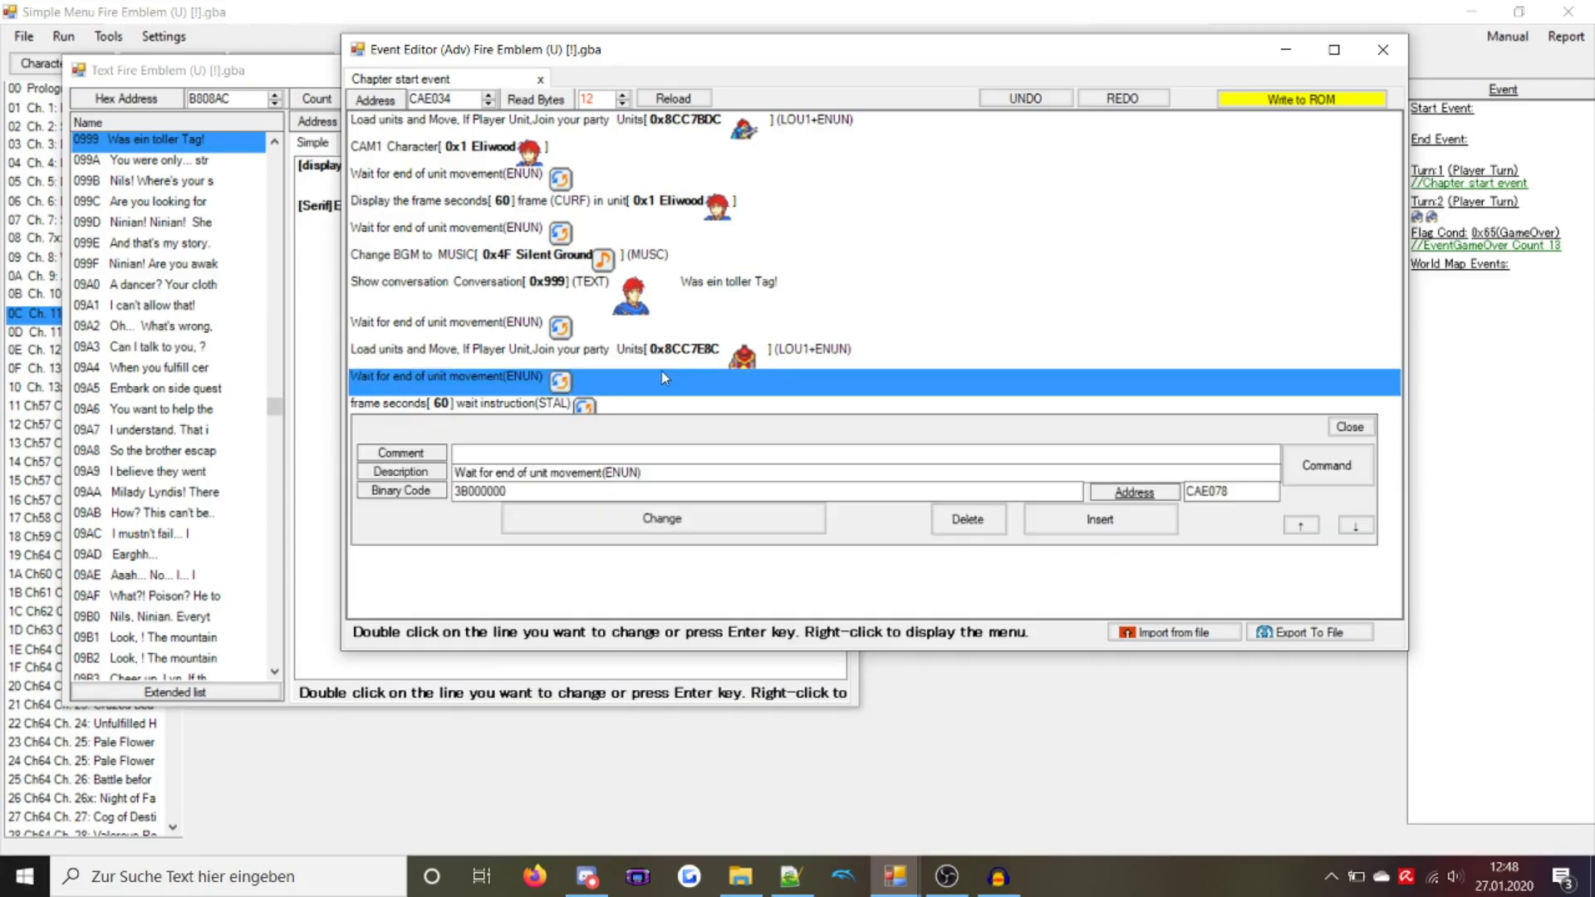
click(989, 525)
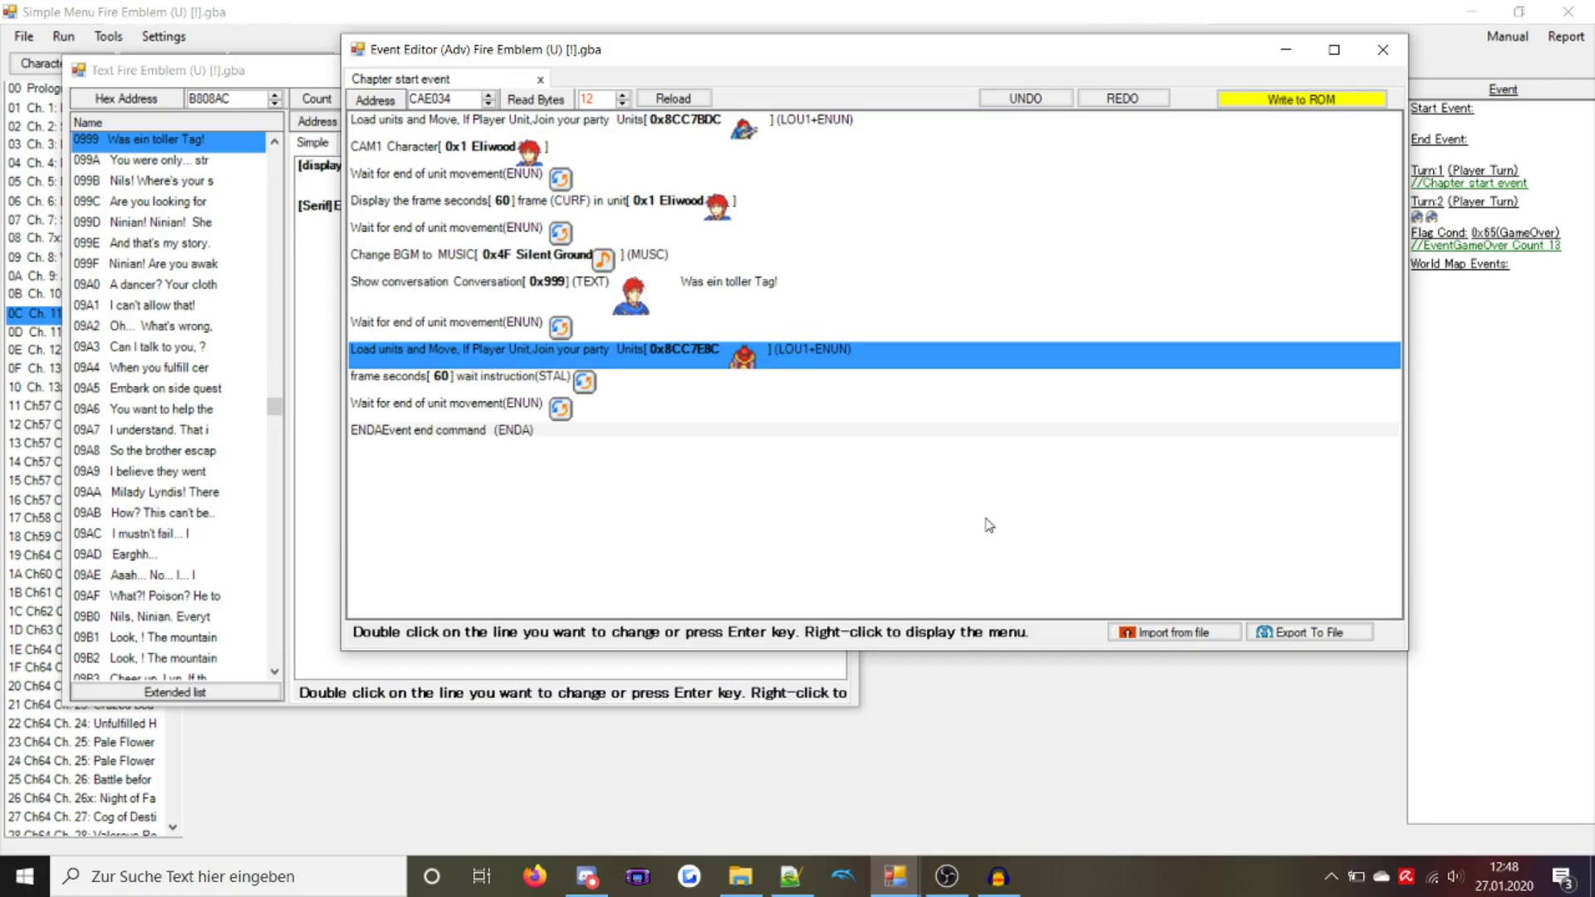
click(732, 407)
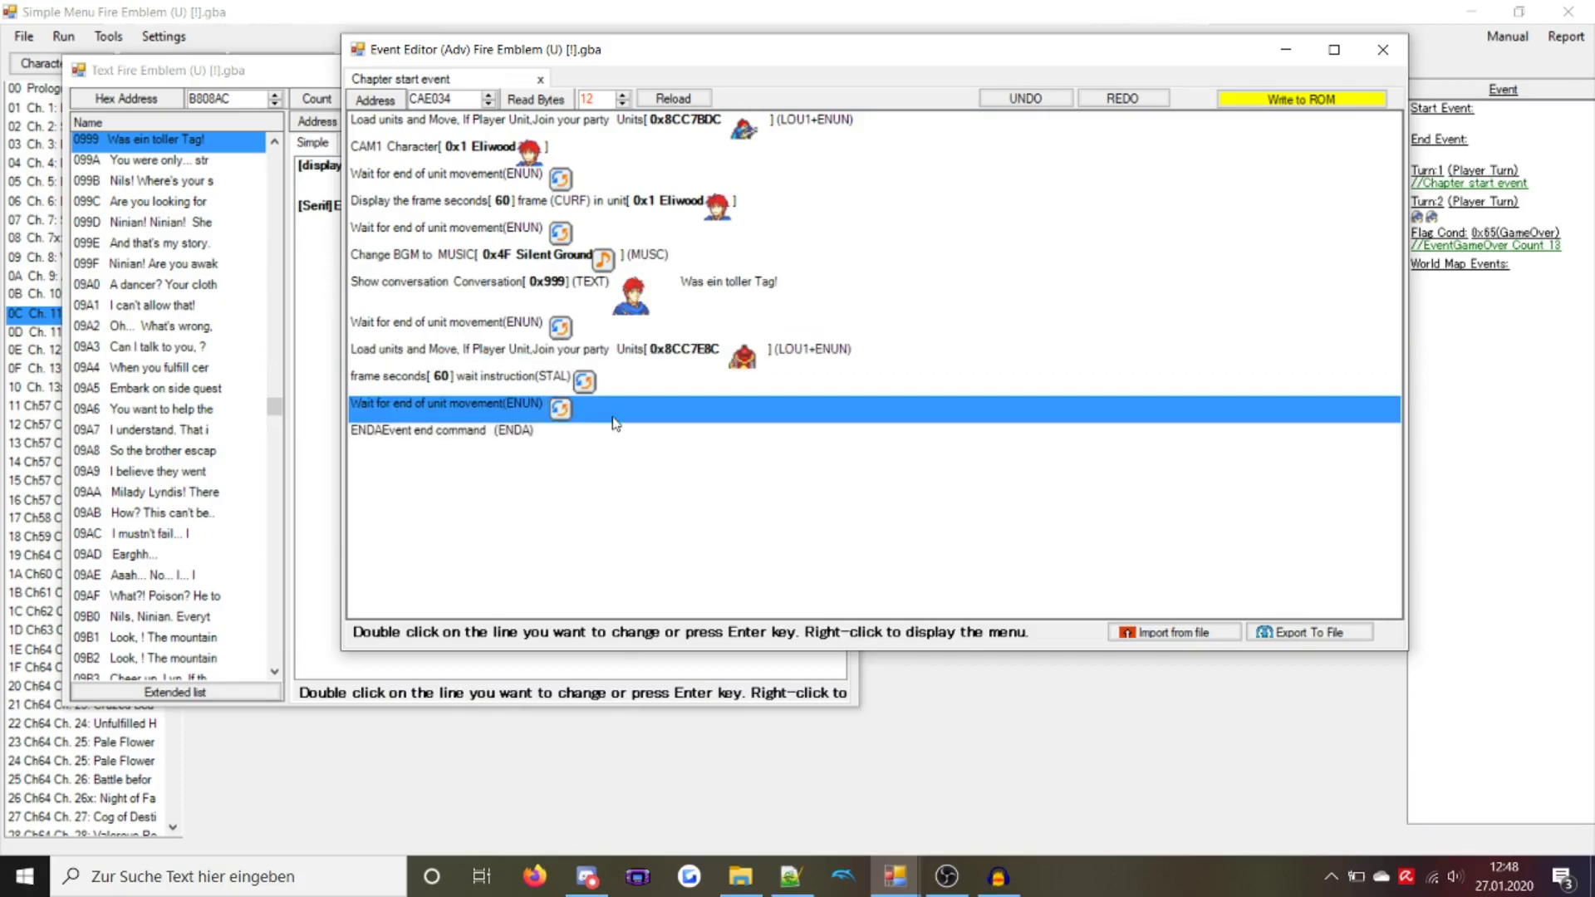
double_click(731, 407)
click(696, 208)
click(631, 429)
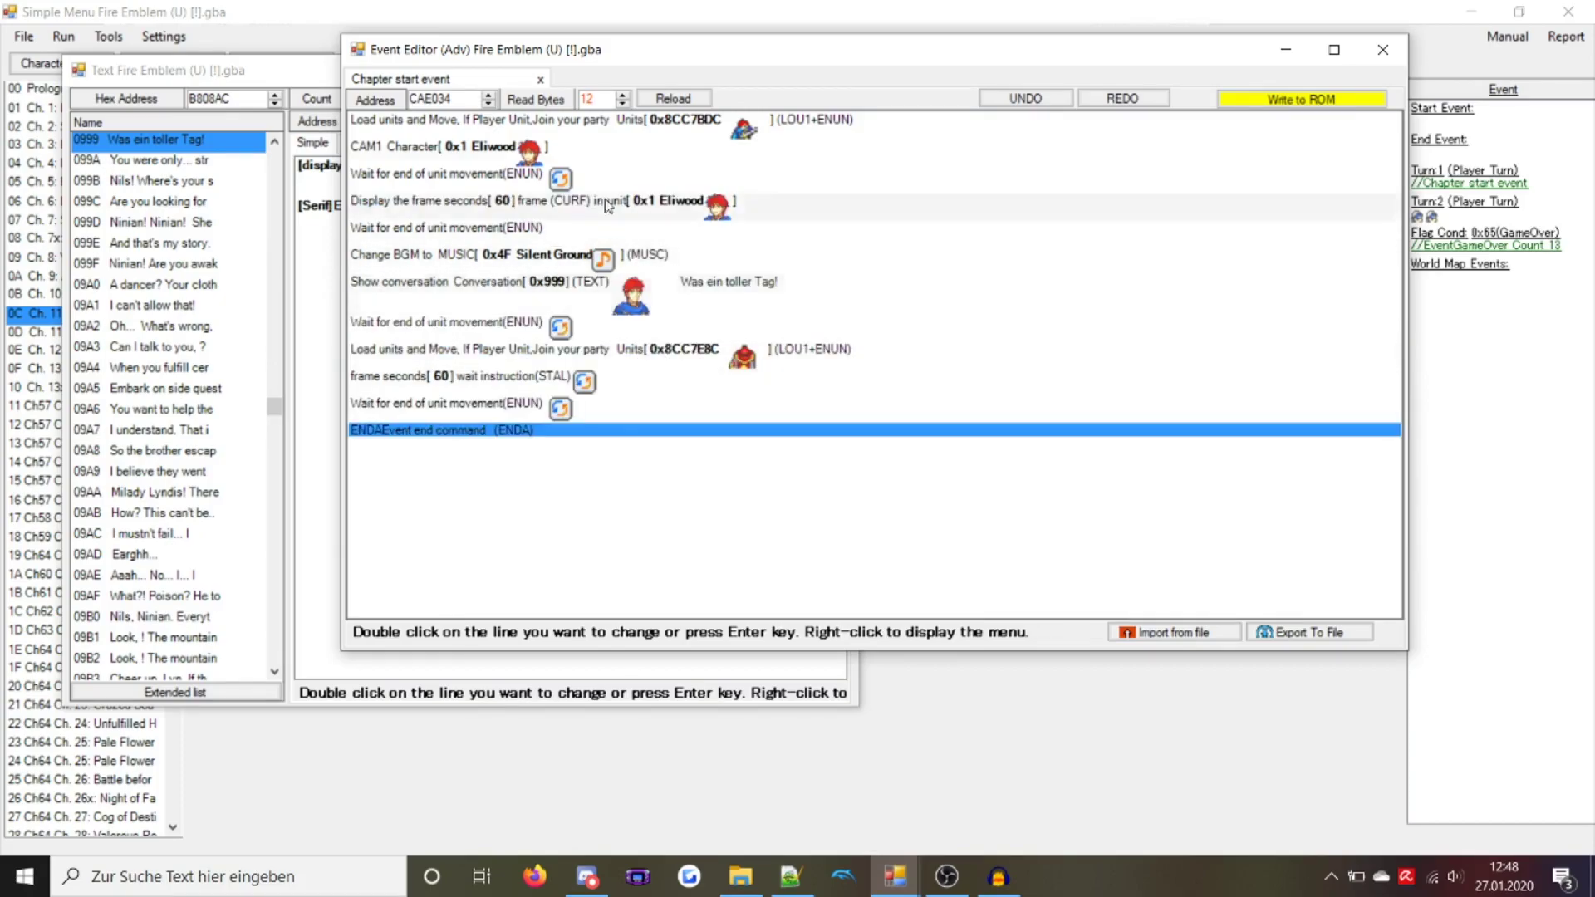
click(615, 146)
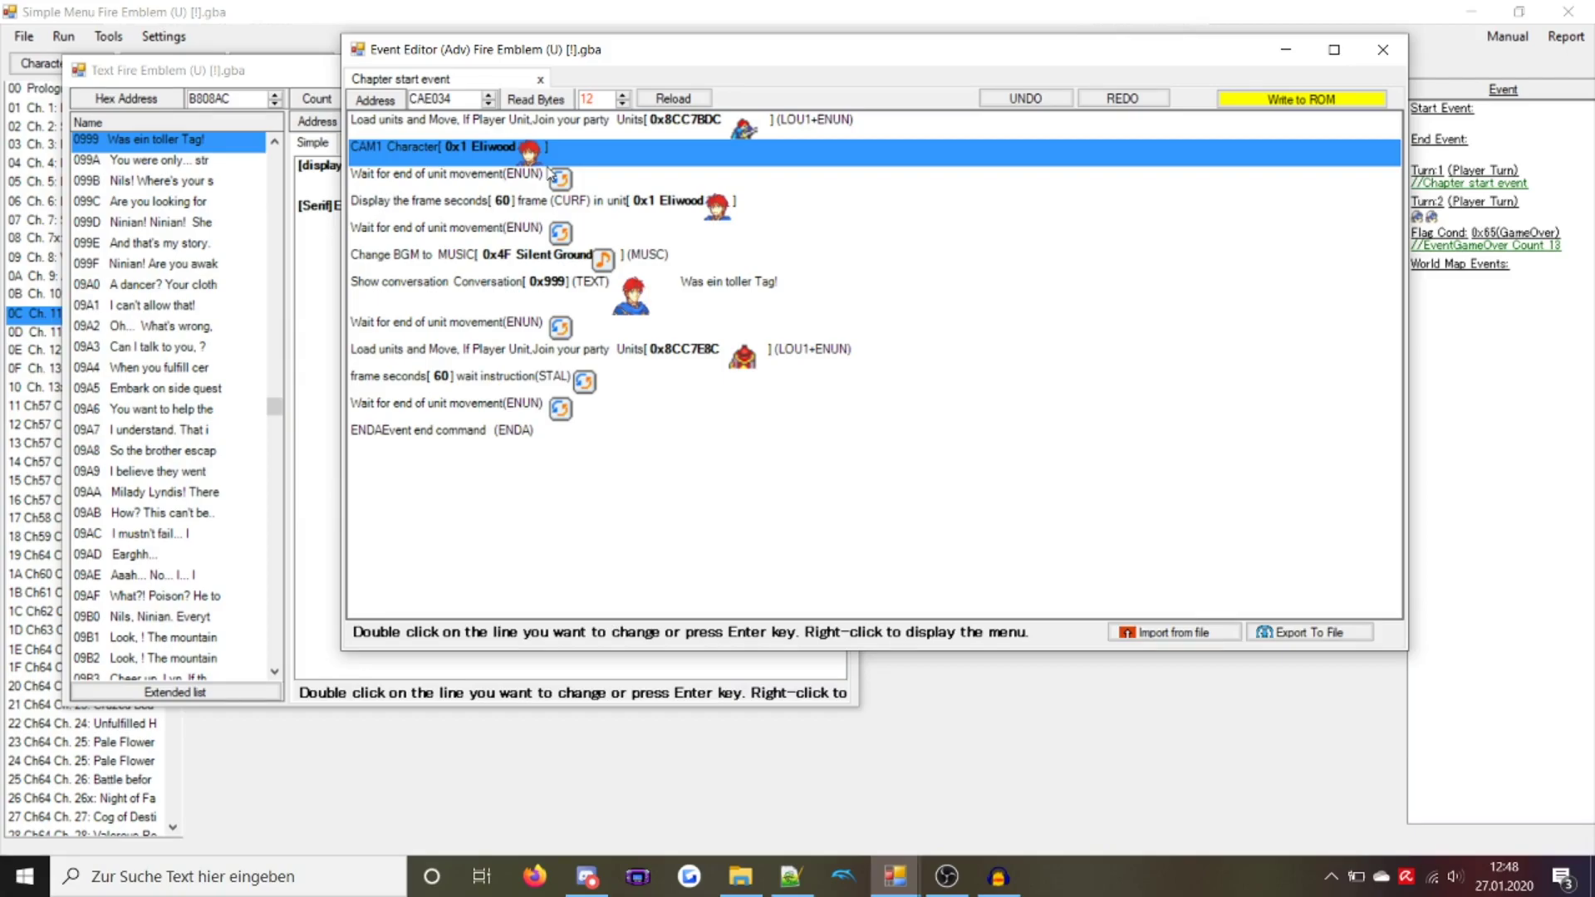
click(544, 255)
Paste a copy of the Eliwood CURF cursor line before the ENDA line and set its unit to 44 (Nergal)
click(544, 200)
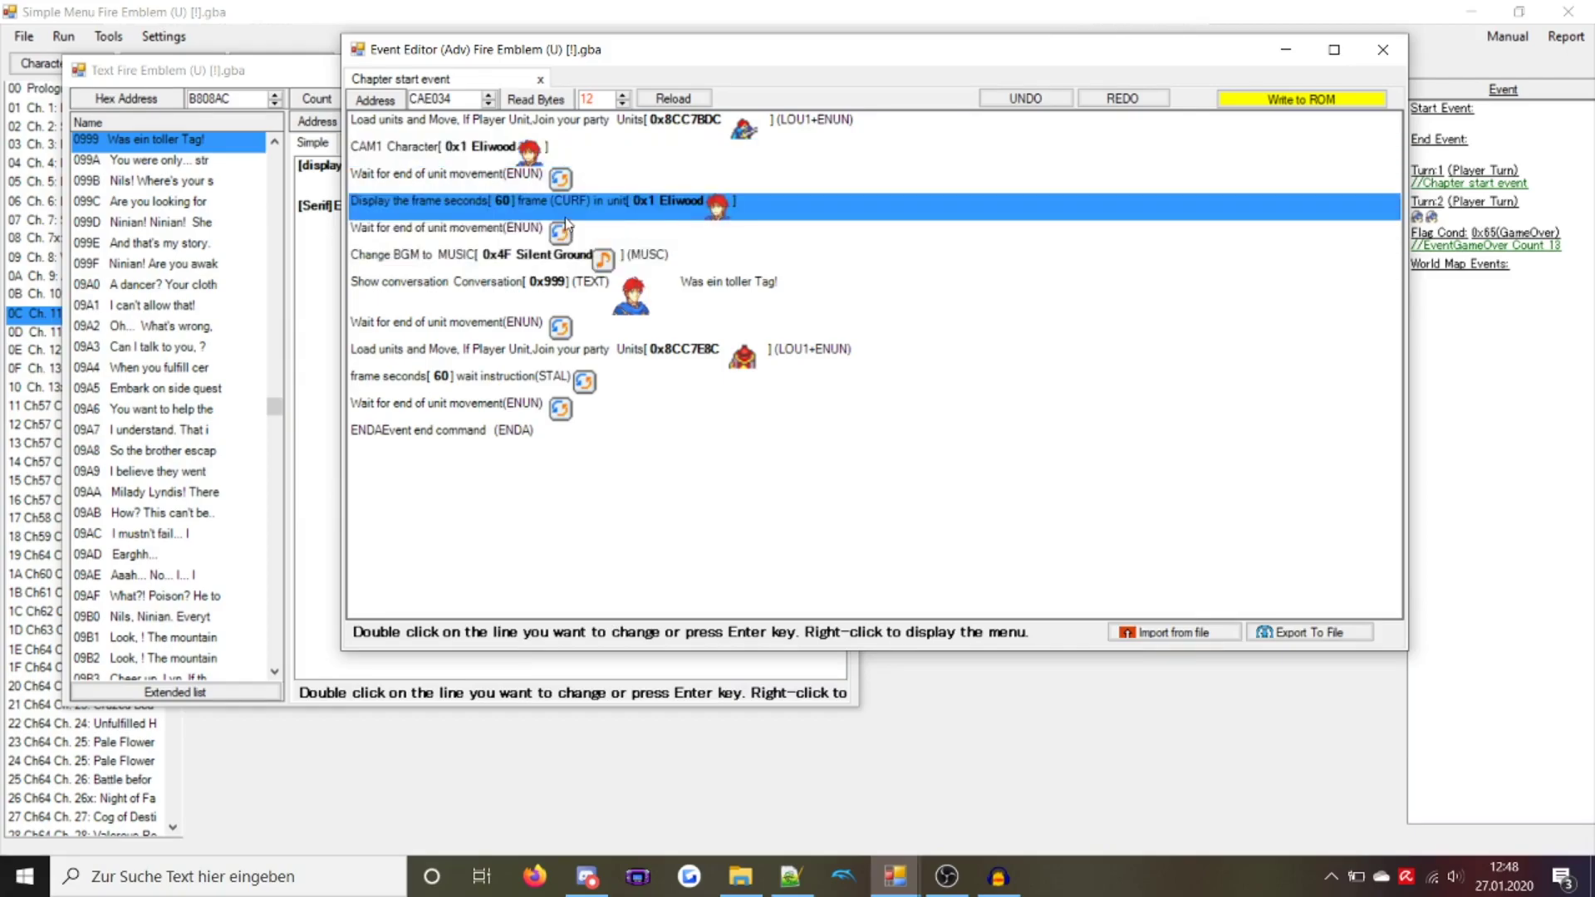
click(544, 456)
key(ctrl+v)
key(Return)
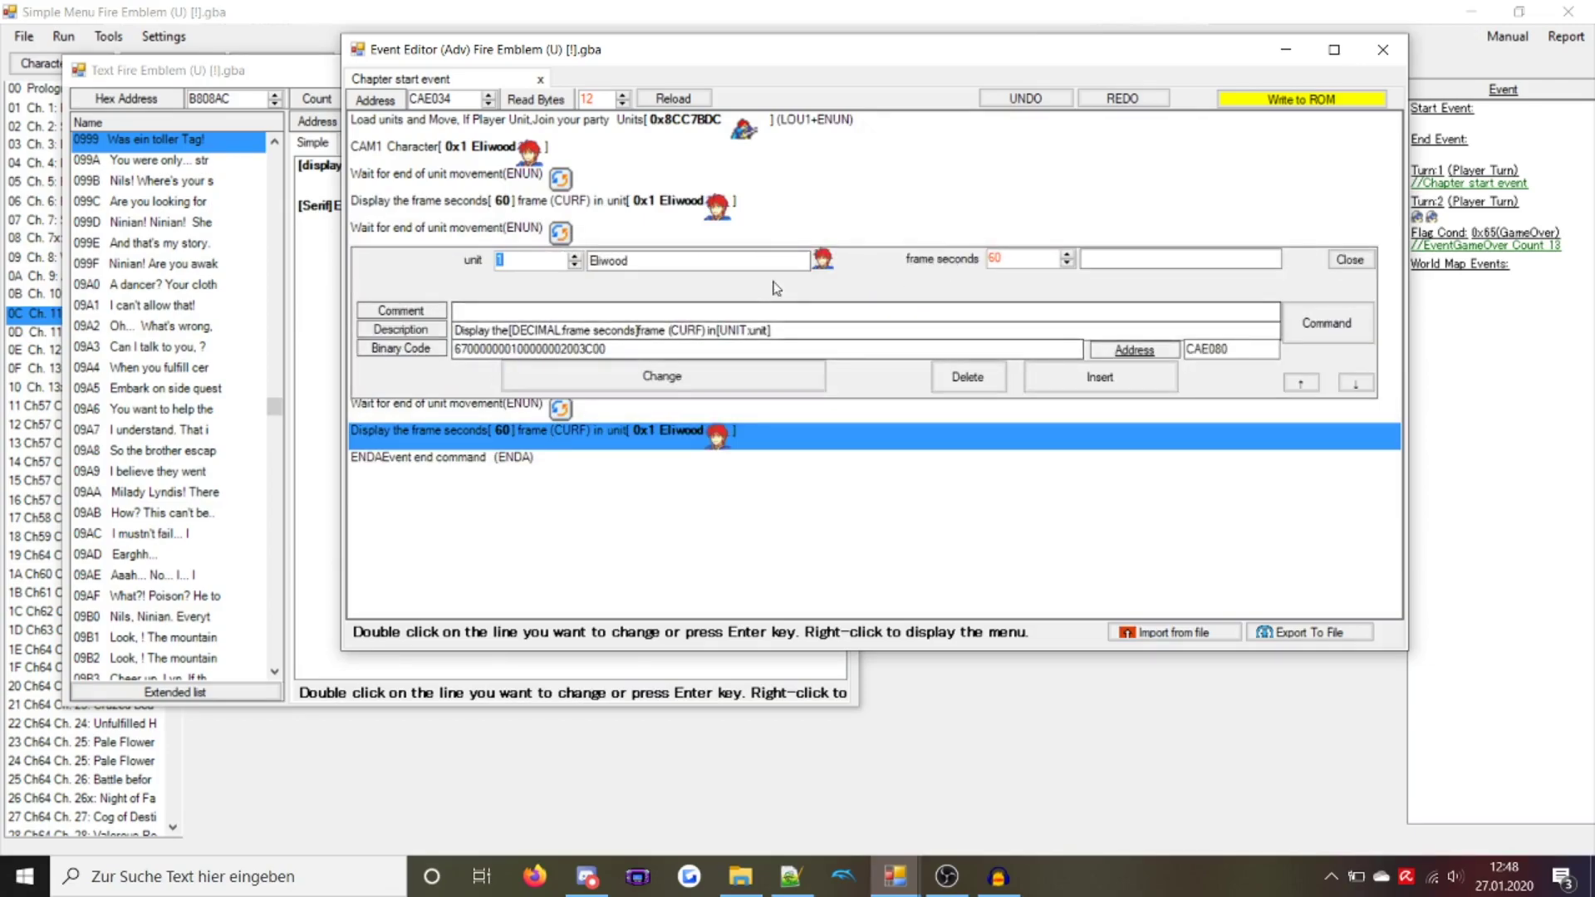
text(45)
key(BackSpace)
text(4)
click(662, 376)
Paste an ENUN line after Nergal's CURF line, followed by copies of the Silent Ground music and 0x999 conversation lines
click(579, 465)
key(ctrl+v)
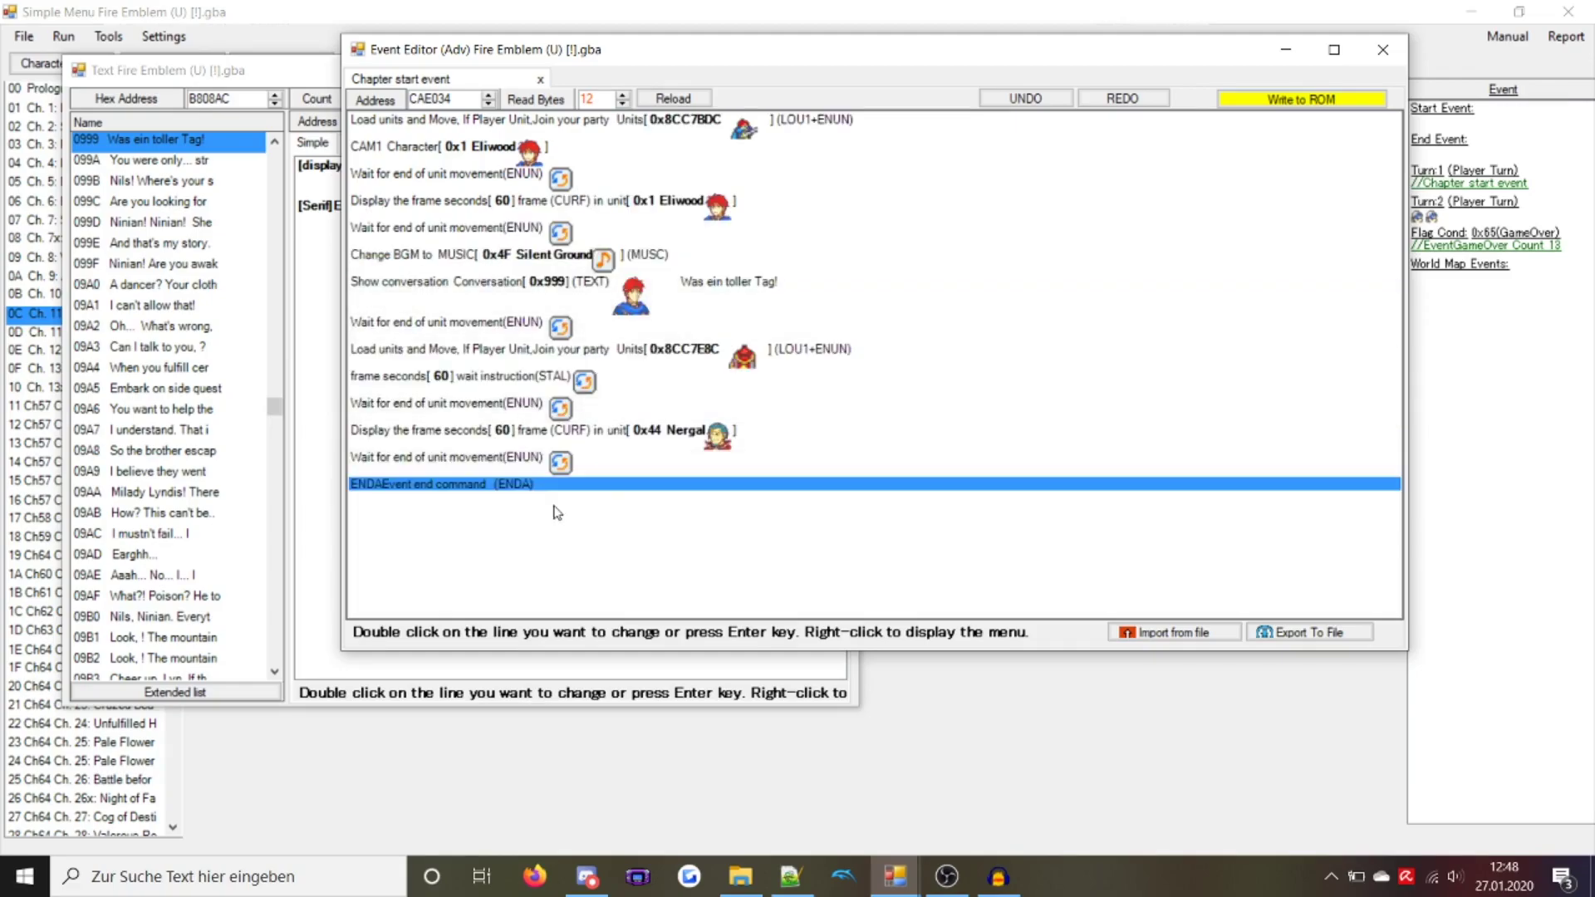
click(478, 283)
key(ctrl+c)
click(575, 486)
key(ctrl+v)
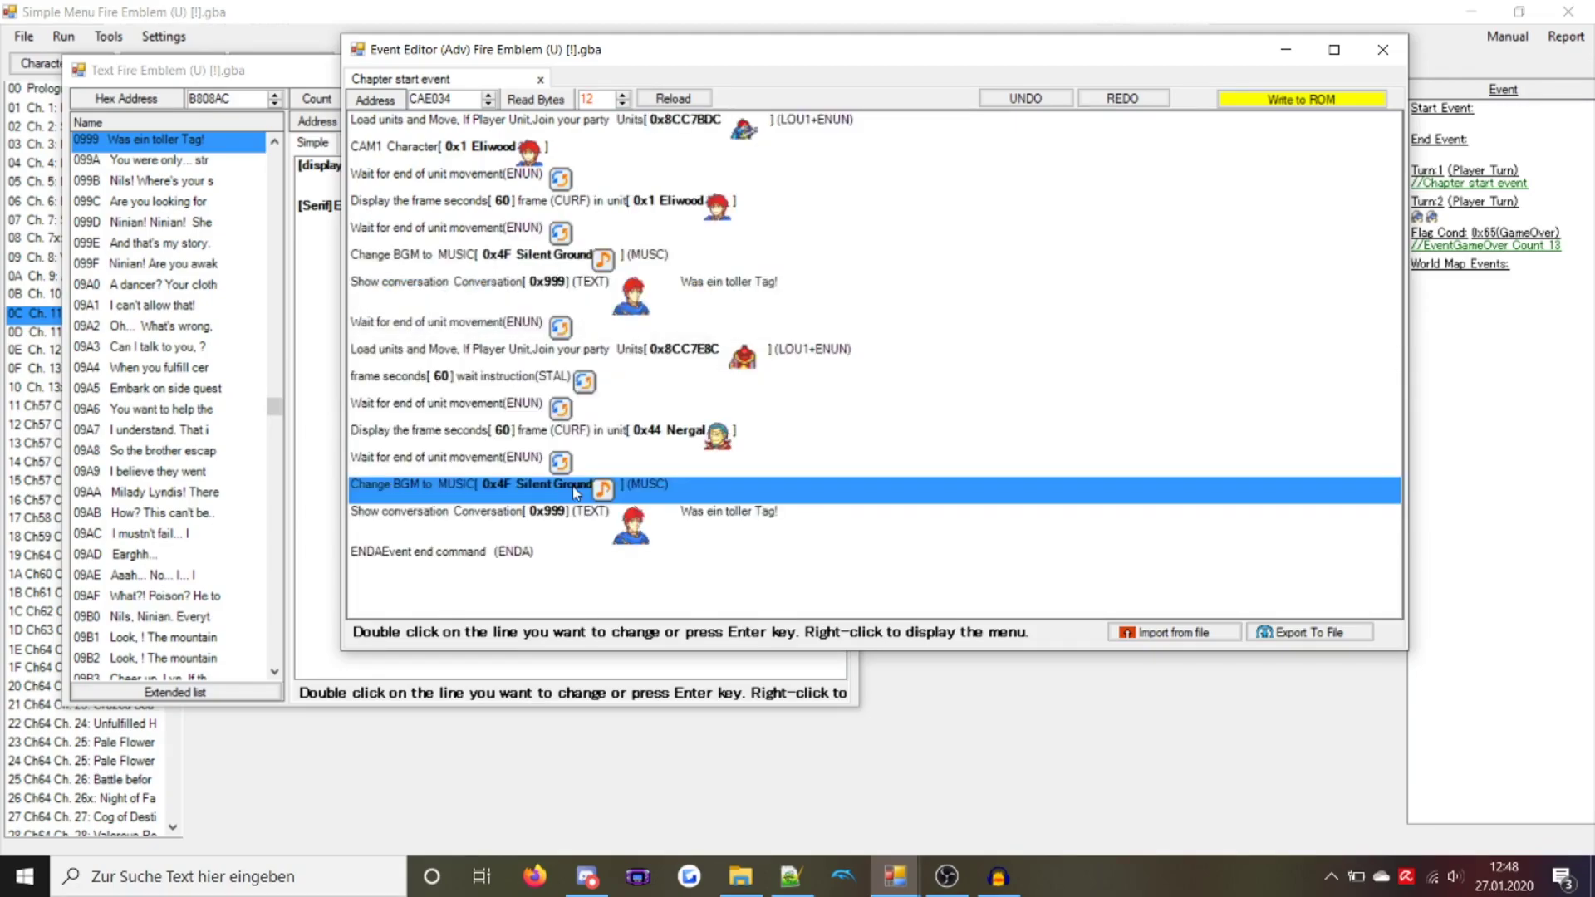
Search the song list for "nerg" and change the pasted BGM command to 3B Nergal's Wrath
double_click(575, 487)
click(465, 327)
text(nerg)
double_click(158, 228)
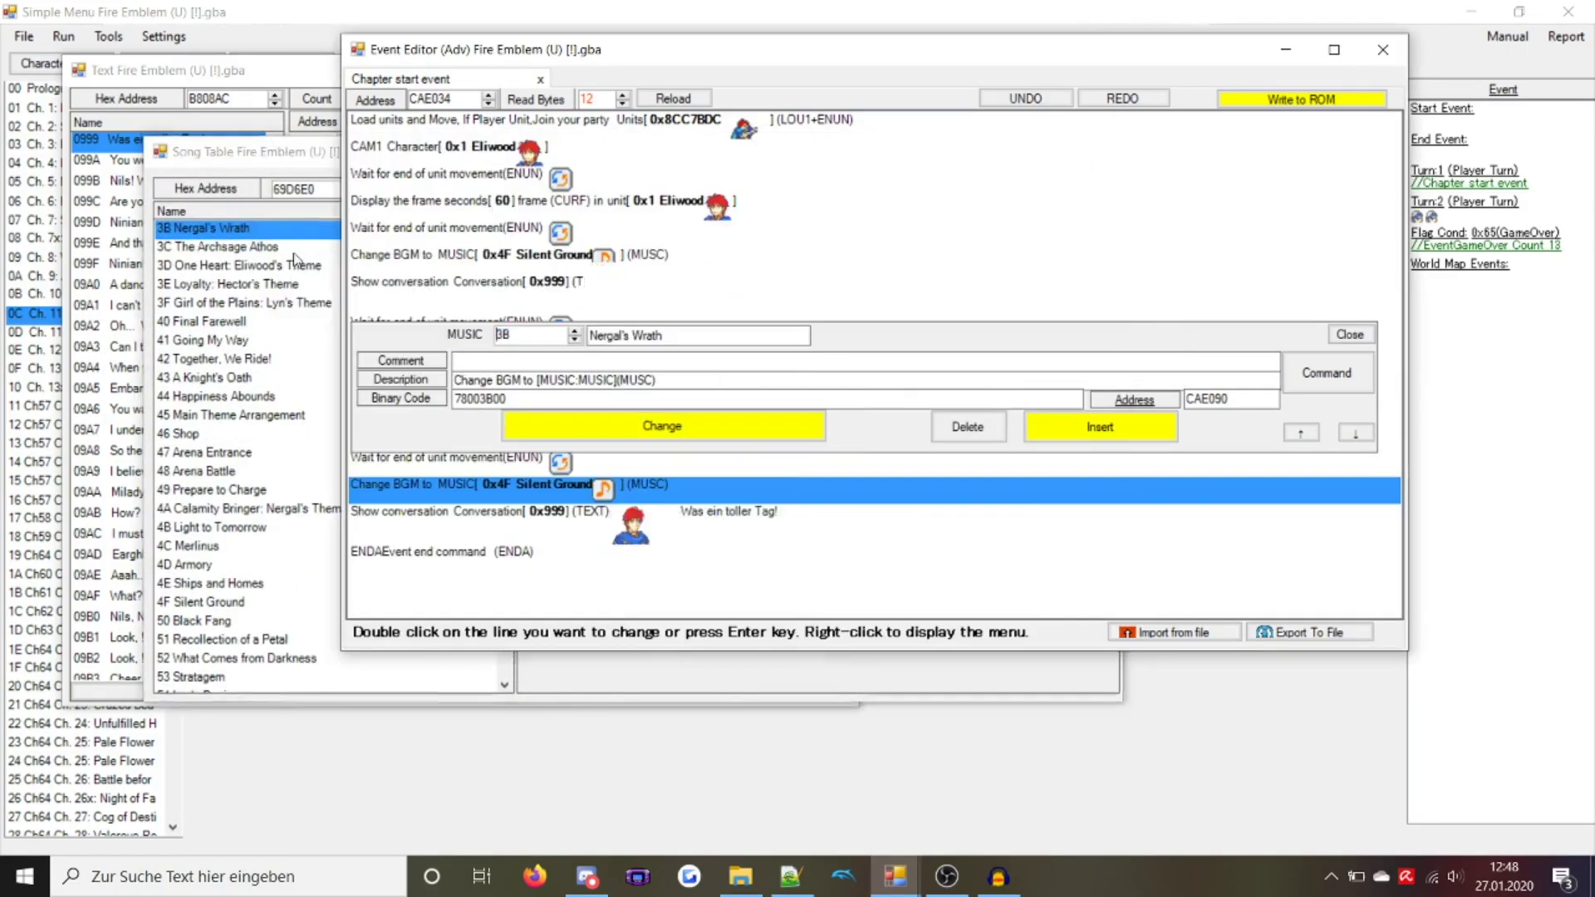
click(670, 500)
Set the pasted conversation command below Nergal's Wrath to text 99A
double_click(671, 511)
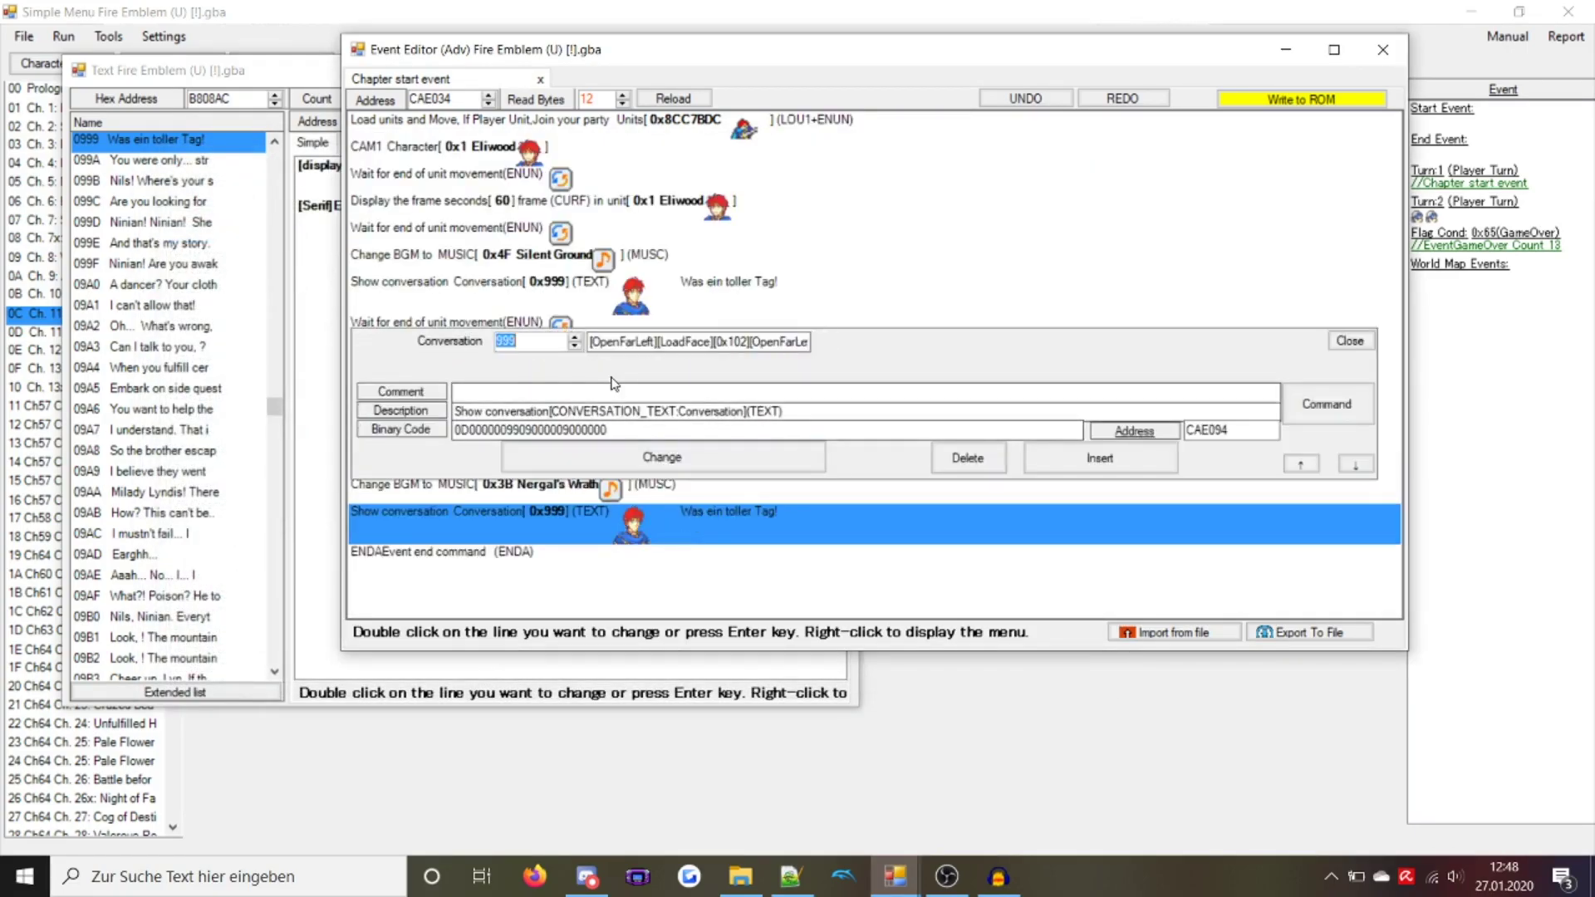
click(627, 464)
double_click(581, 413)
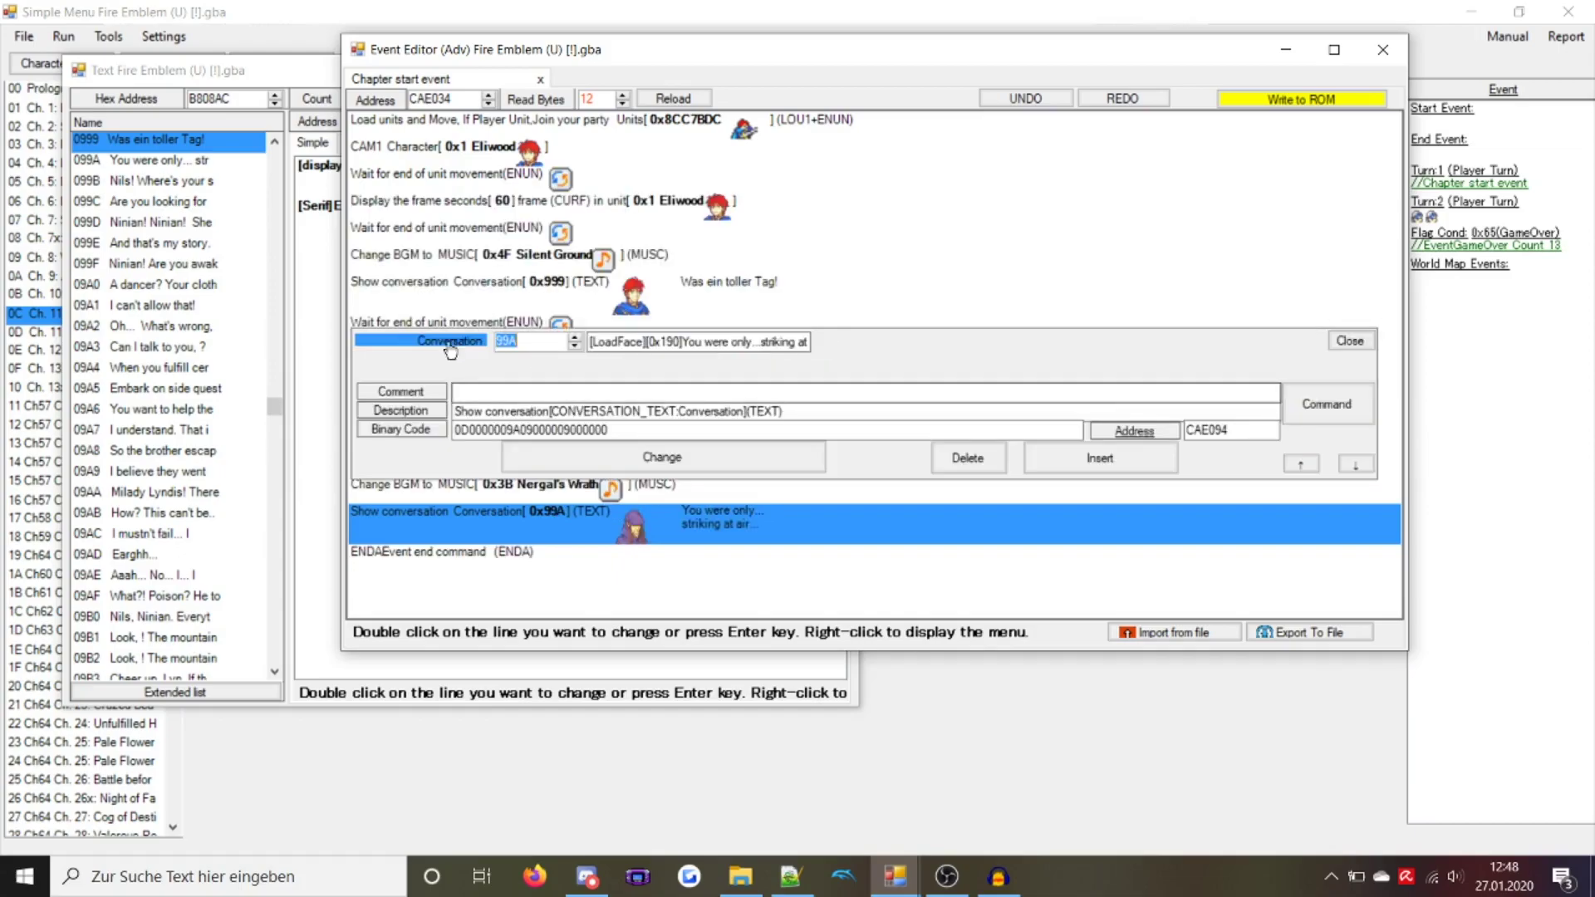
Open conversation text 99A and replace the displayed character Heintz with Nergal's portrait
click(522, 341)
double_click(560, 171)
click(323, 293)
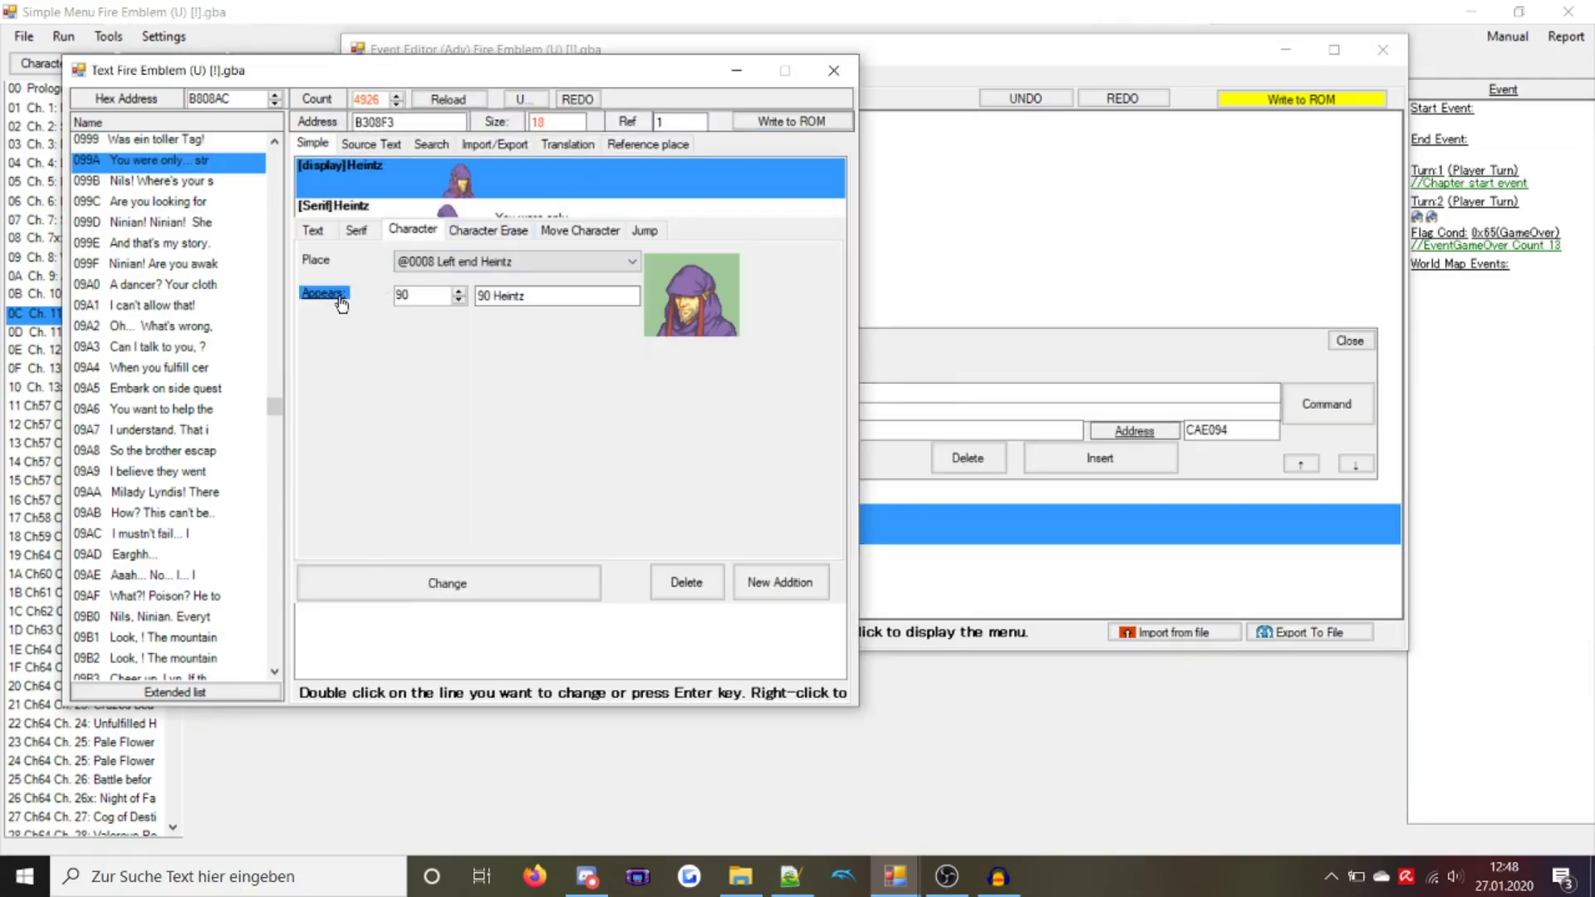
text(ner)
double_click(224, 256)
click(448, 583)
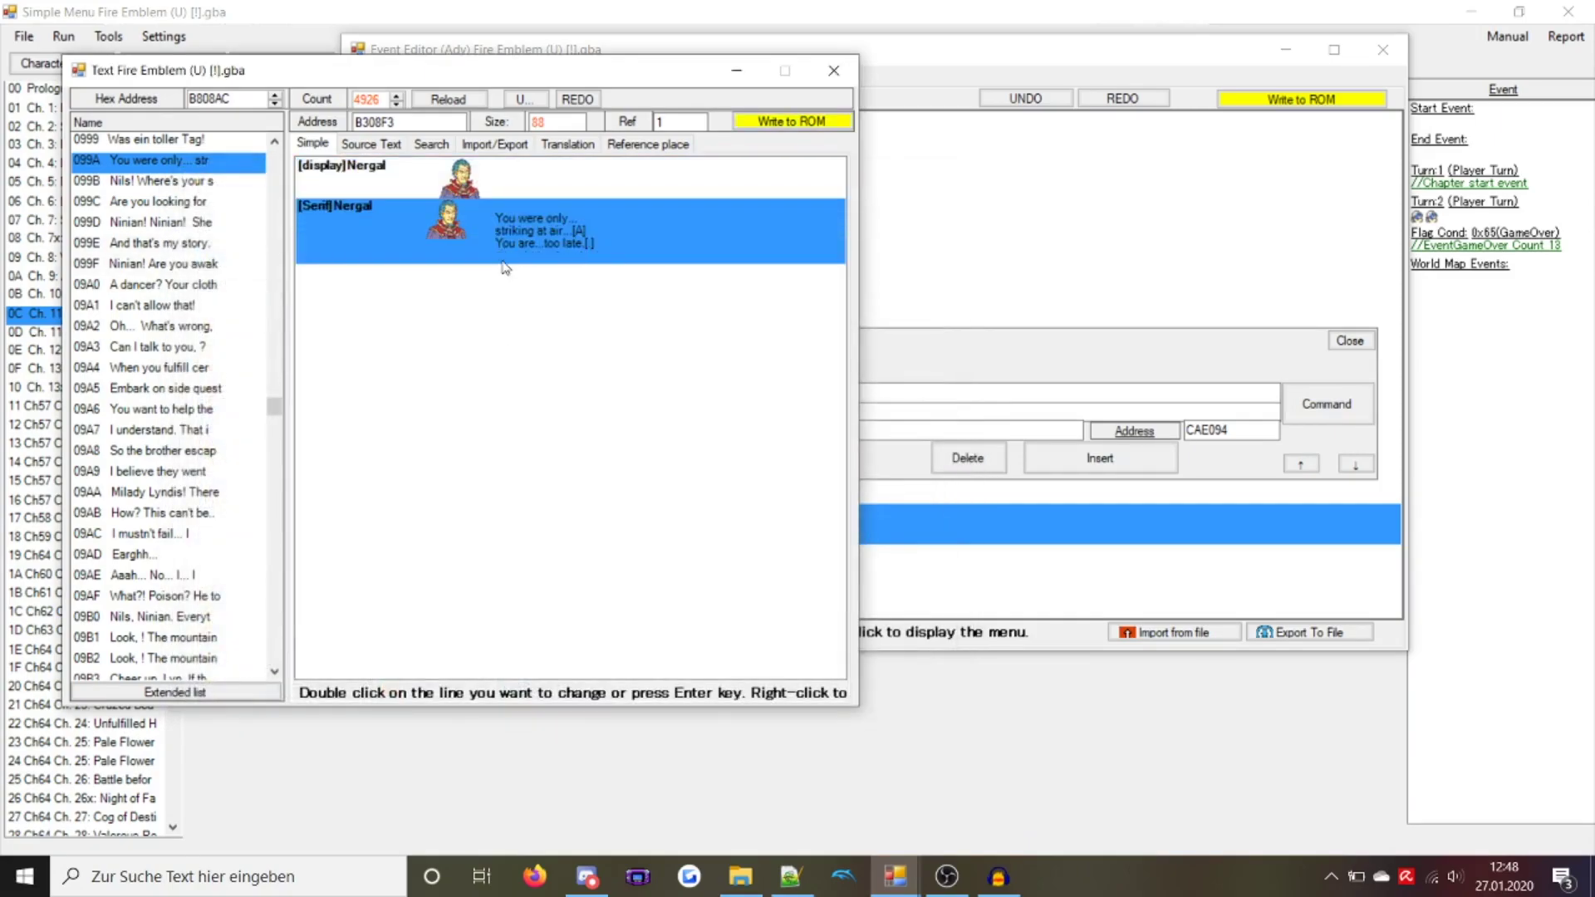
Replace Nergal's dialogue in text 99A with "[ToggleSmile]Hehe, Eliwood, ich werde dich jetzt besiegen![A]" and write it to the ROM
double_click(502, 261)
key(ctrl+a)
text([To)
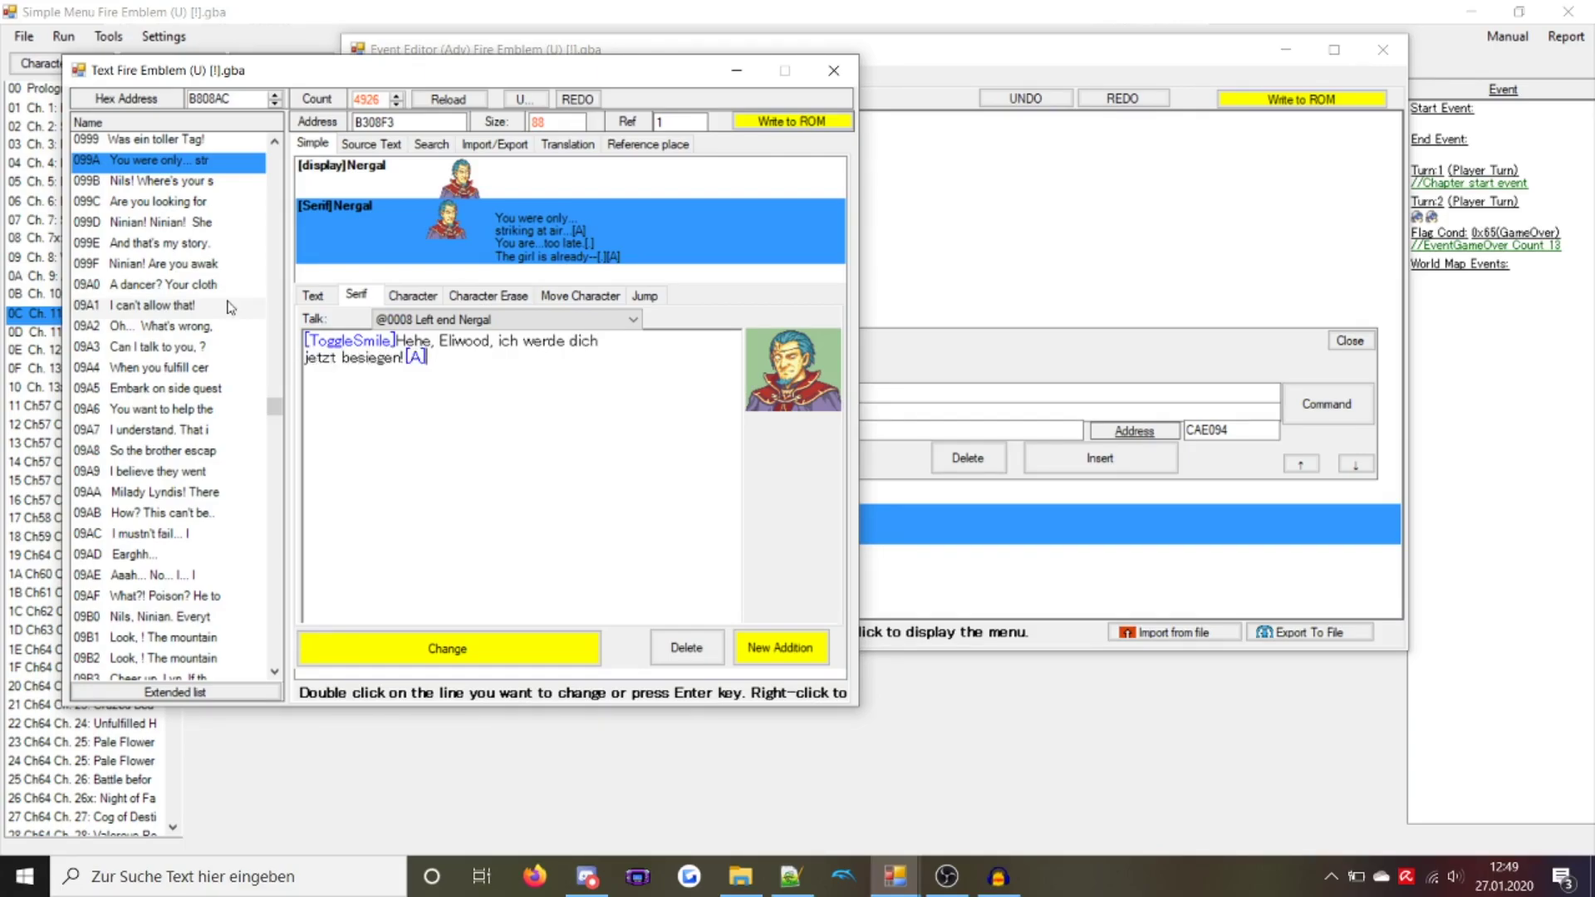
click(534, 646)
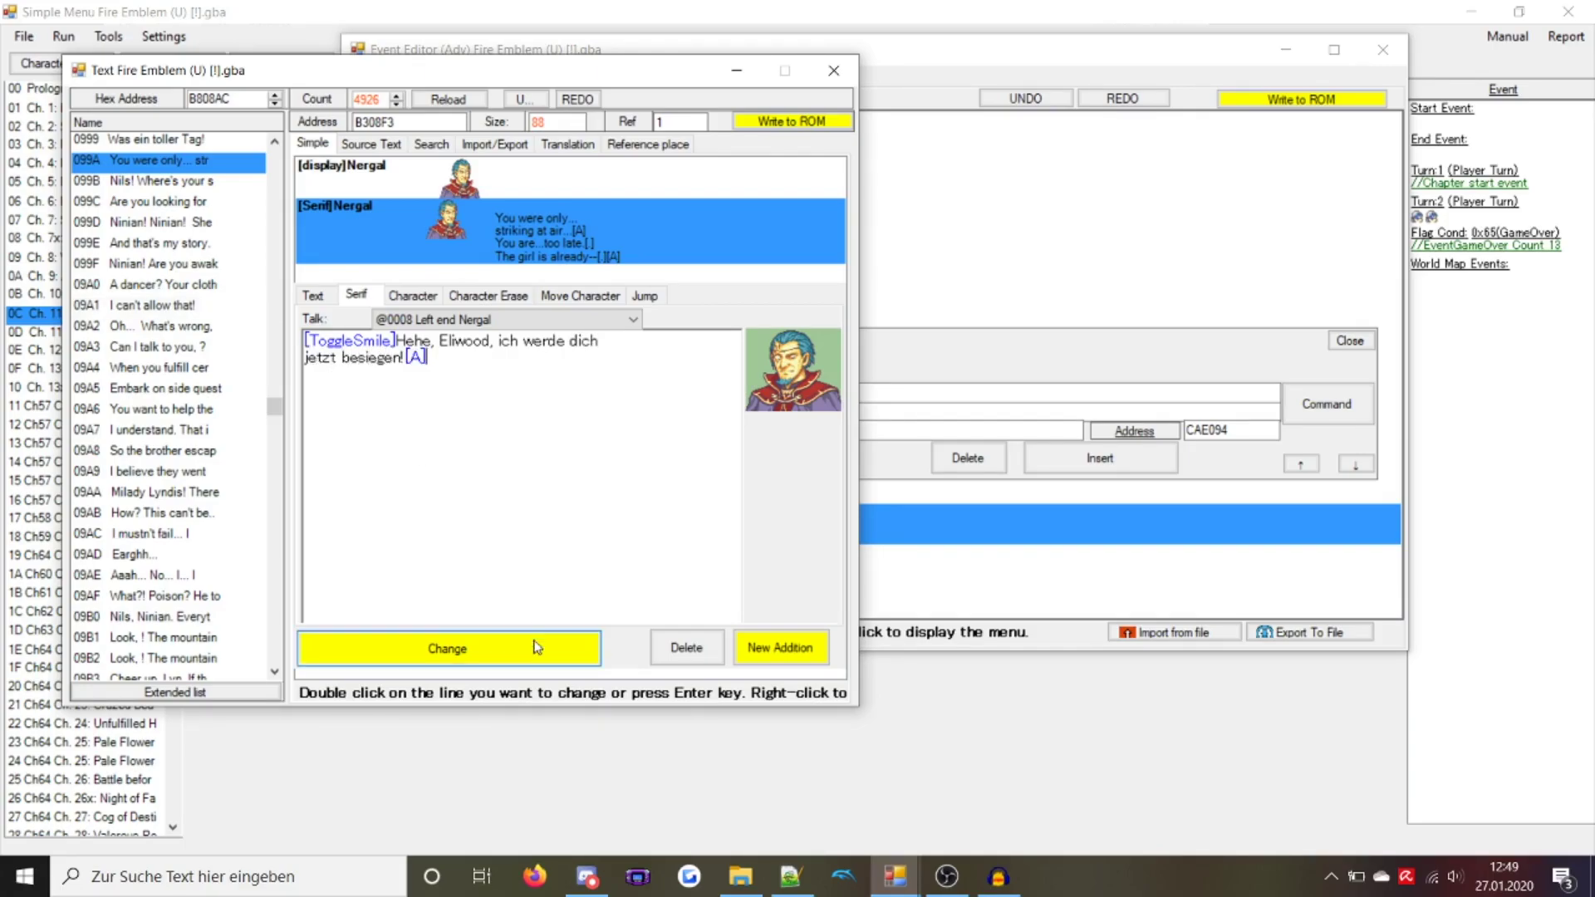
click(839, 122)
key(Escape)
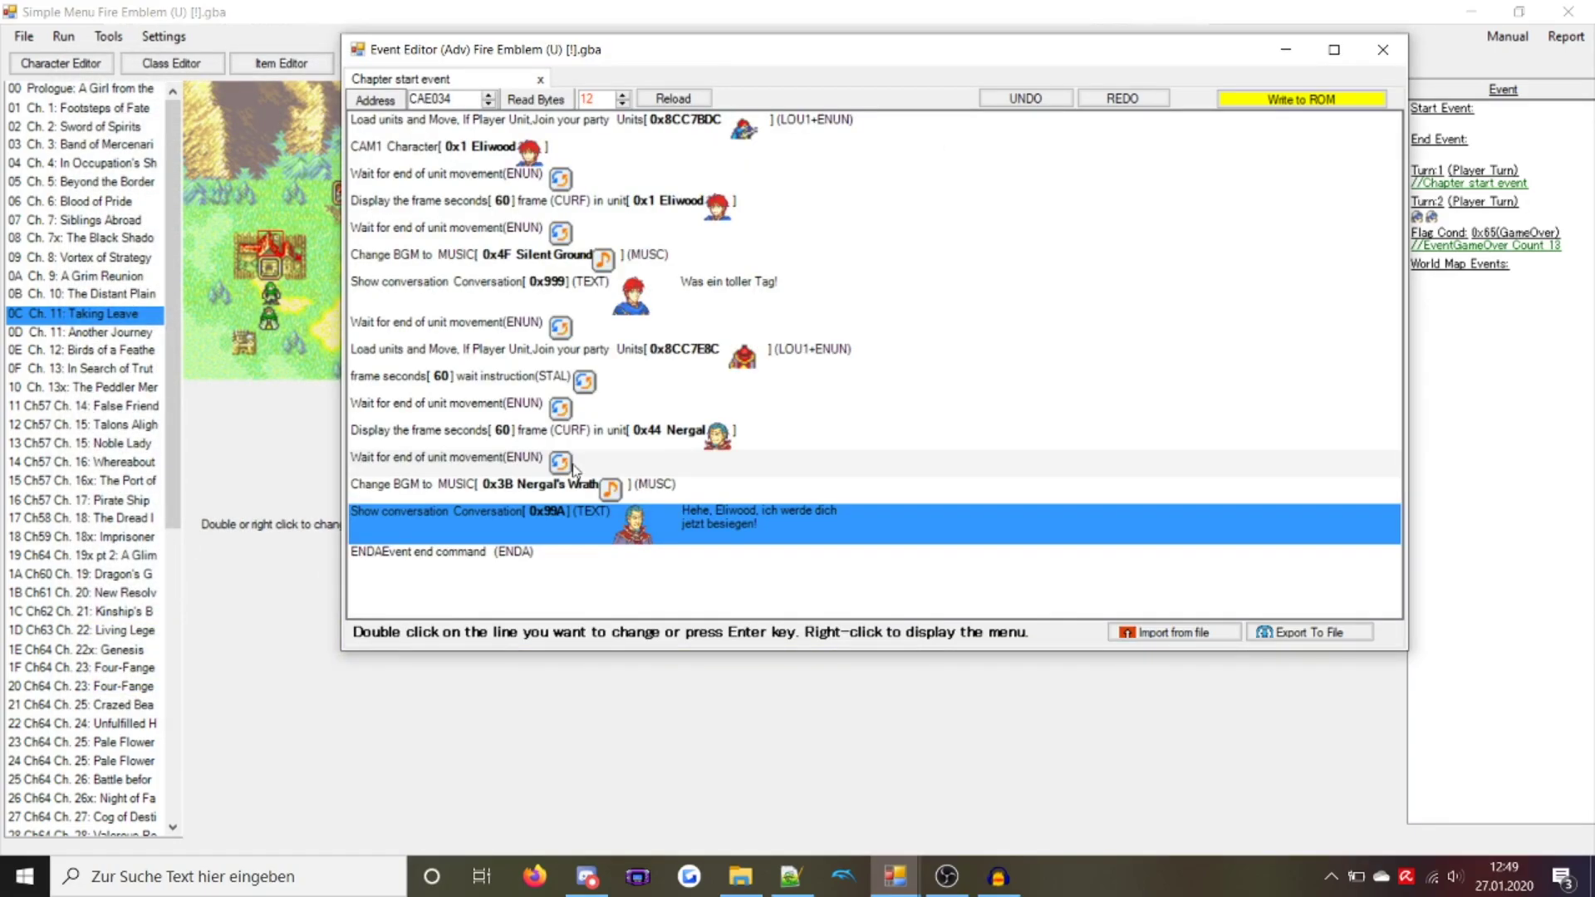
Paste a copy of the ENUN line after the 0x99A conversation
click(572, 465)
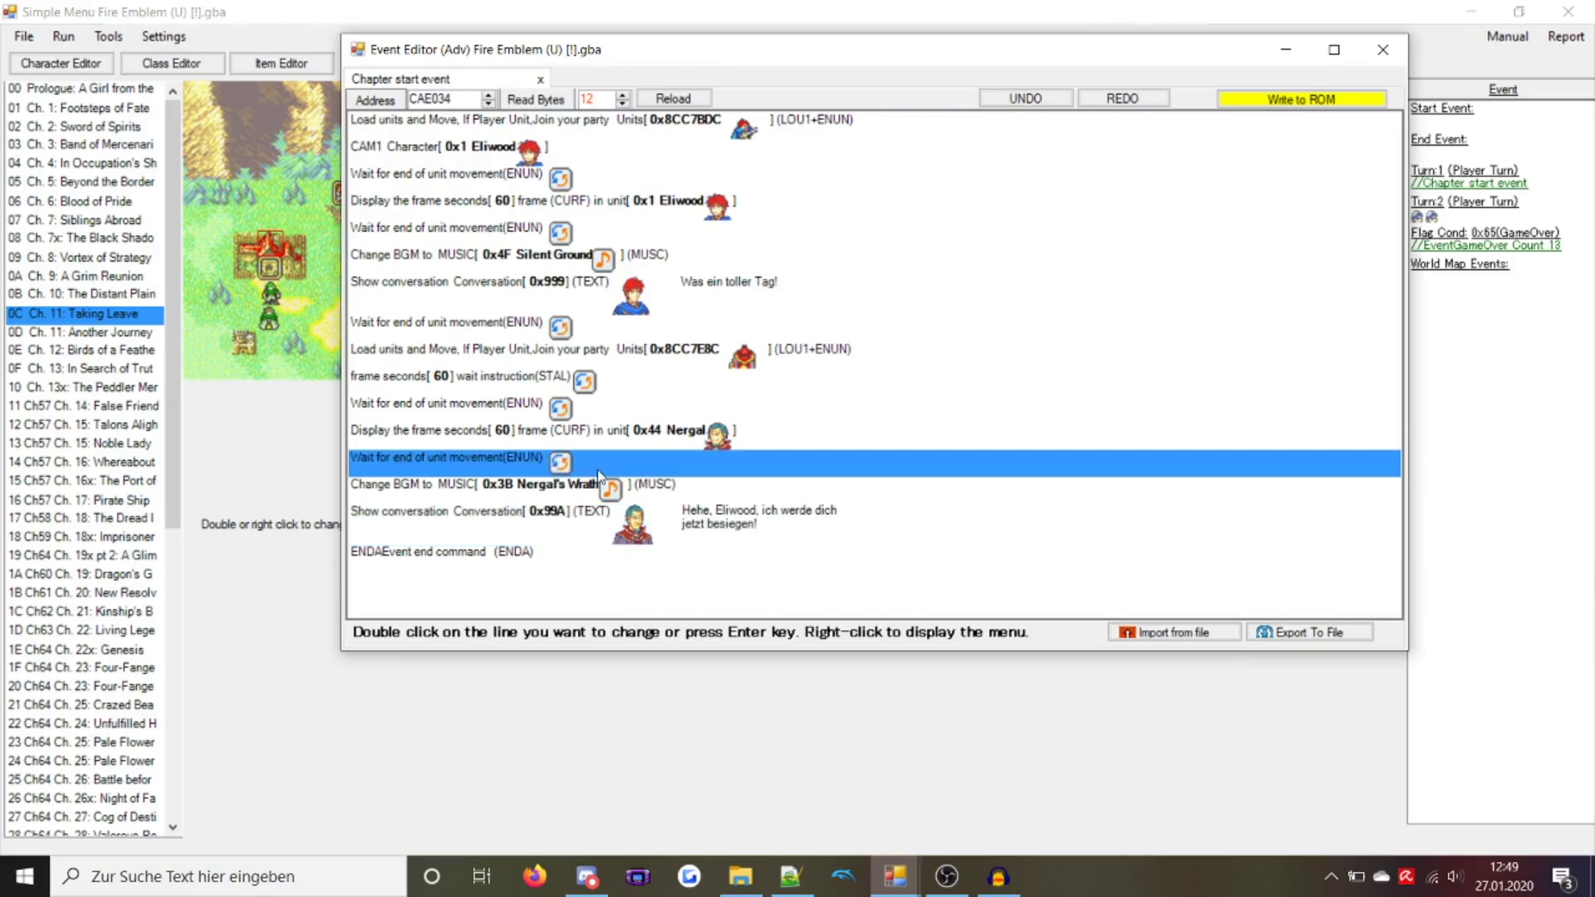
click(601, 551)
key(ctrl+v)
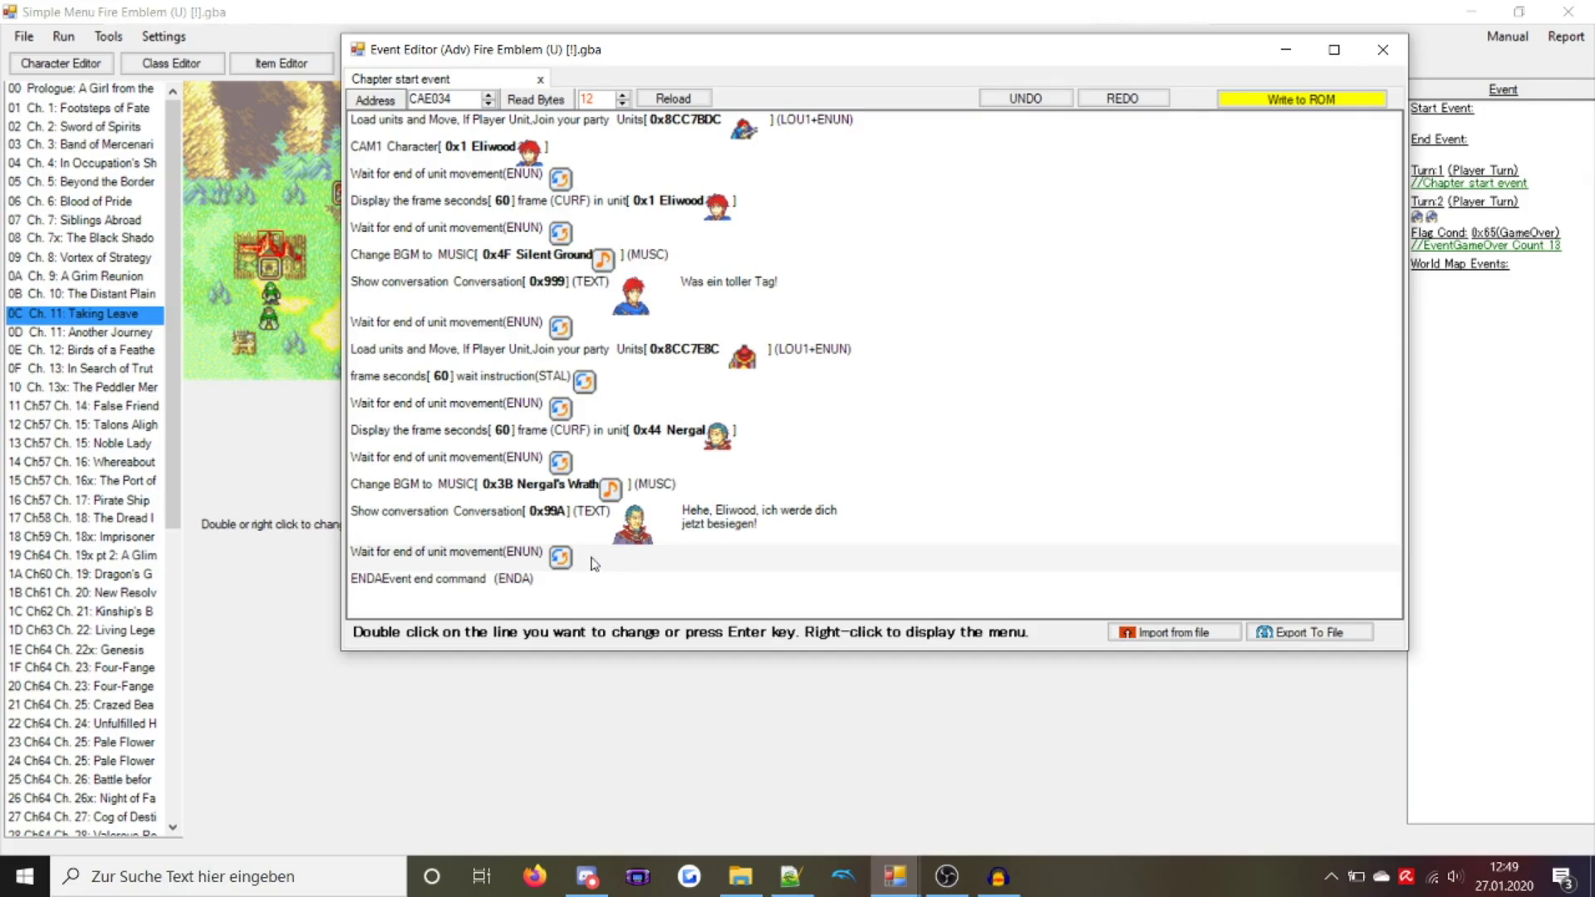
Paste a copy of the CAM1 Eliwood camera line before the ENDA line
click(667, 154)
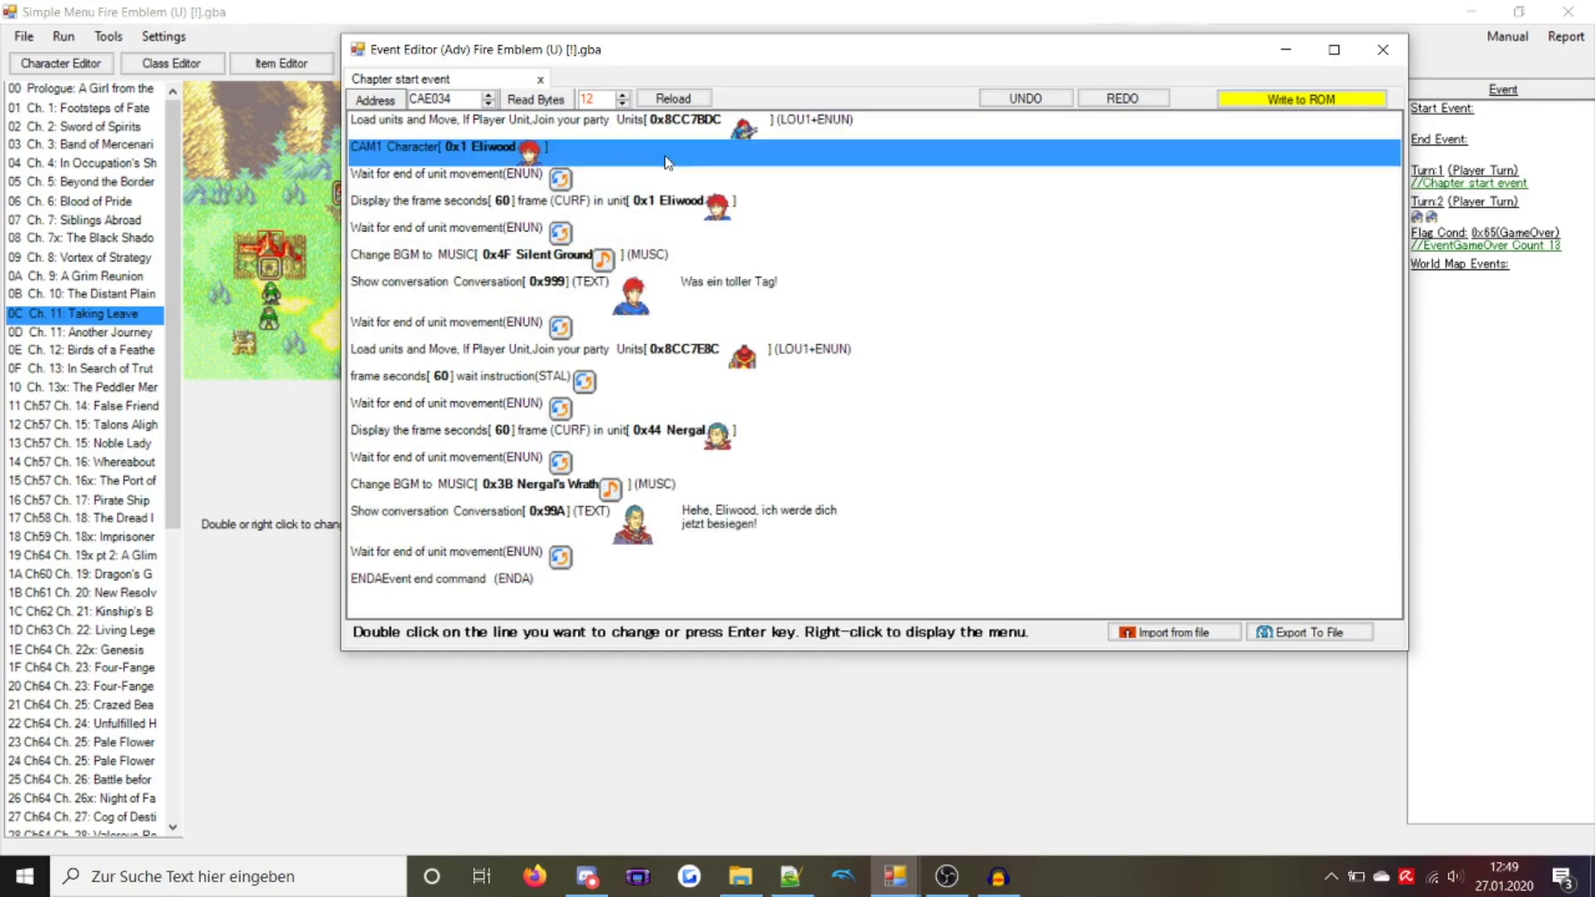
click(622, 595)
key(ctrl+v)
Paste another copy of the ENUN line directly before the ENDA line
click(620, 225)
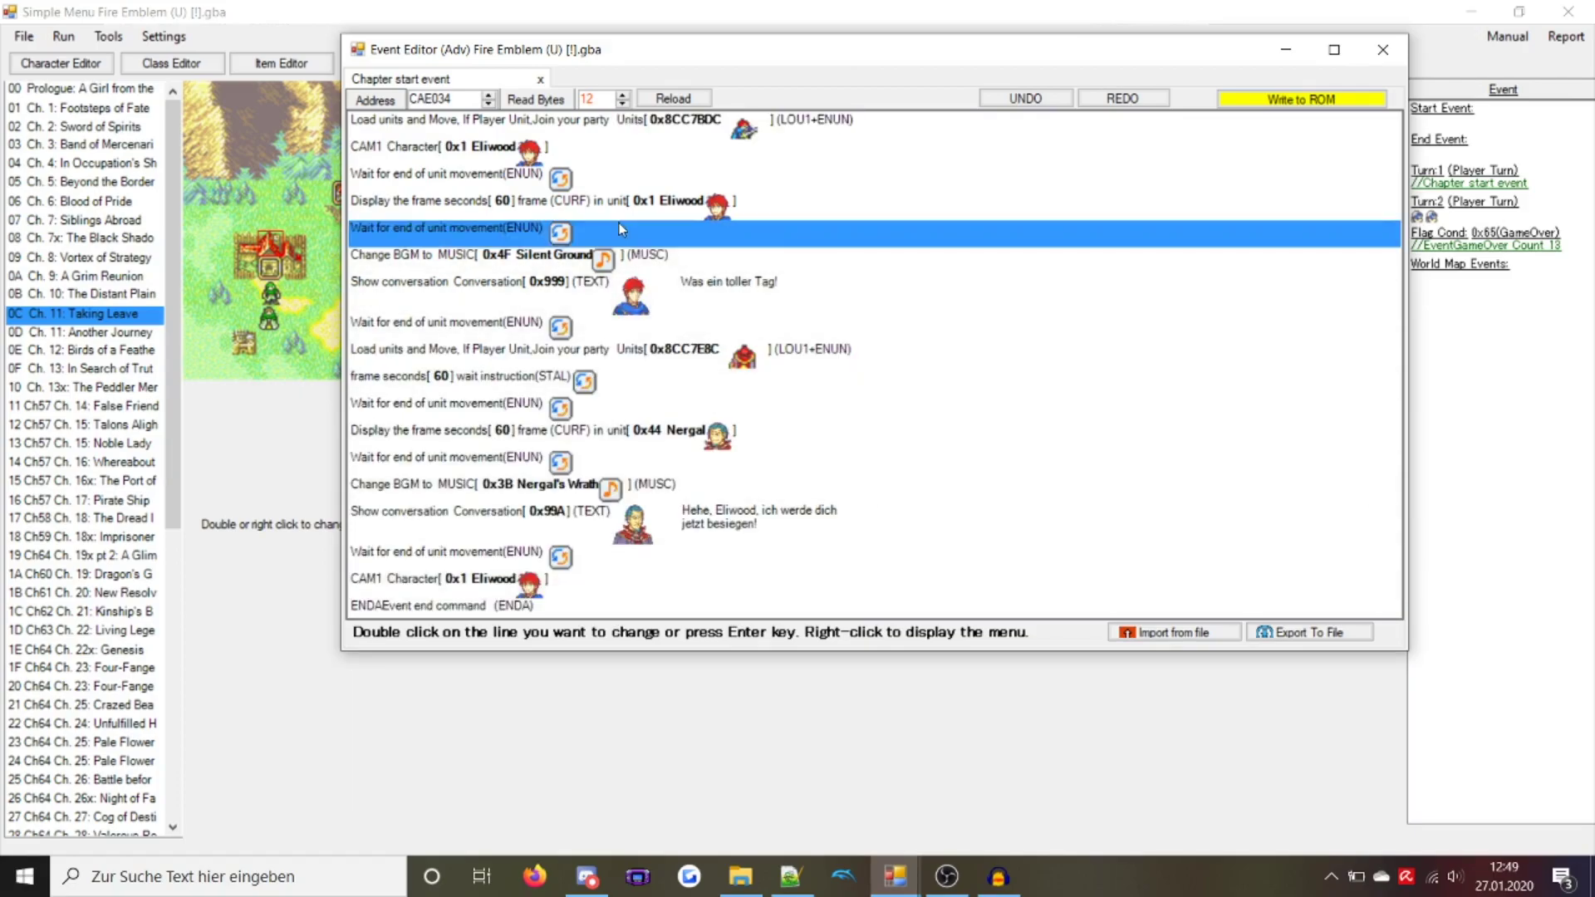
click(550, 604)
key(ctrl+v)
click(634, 292)
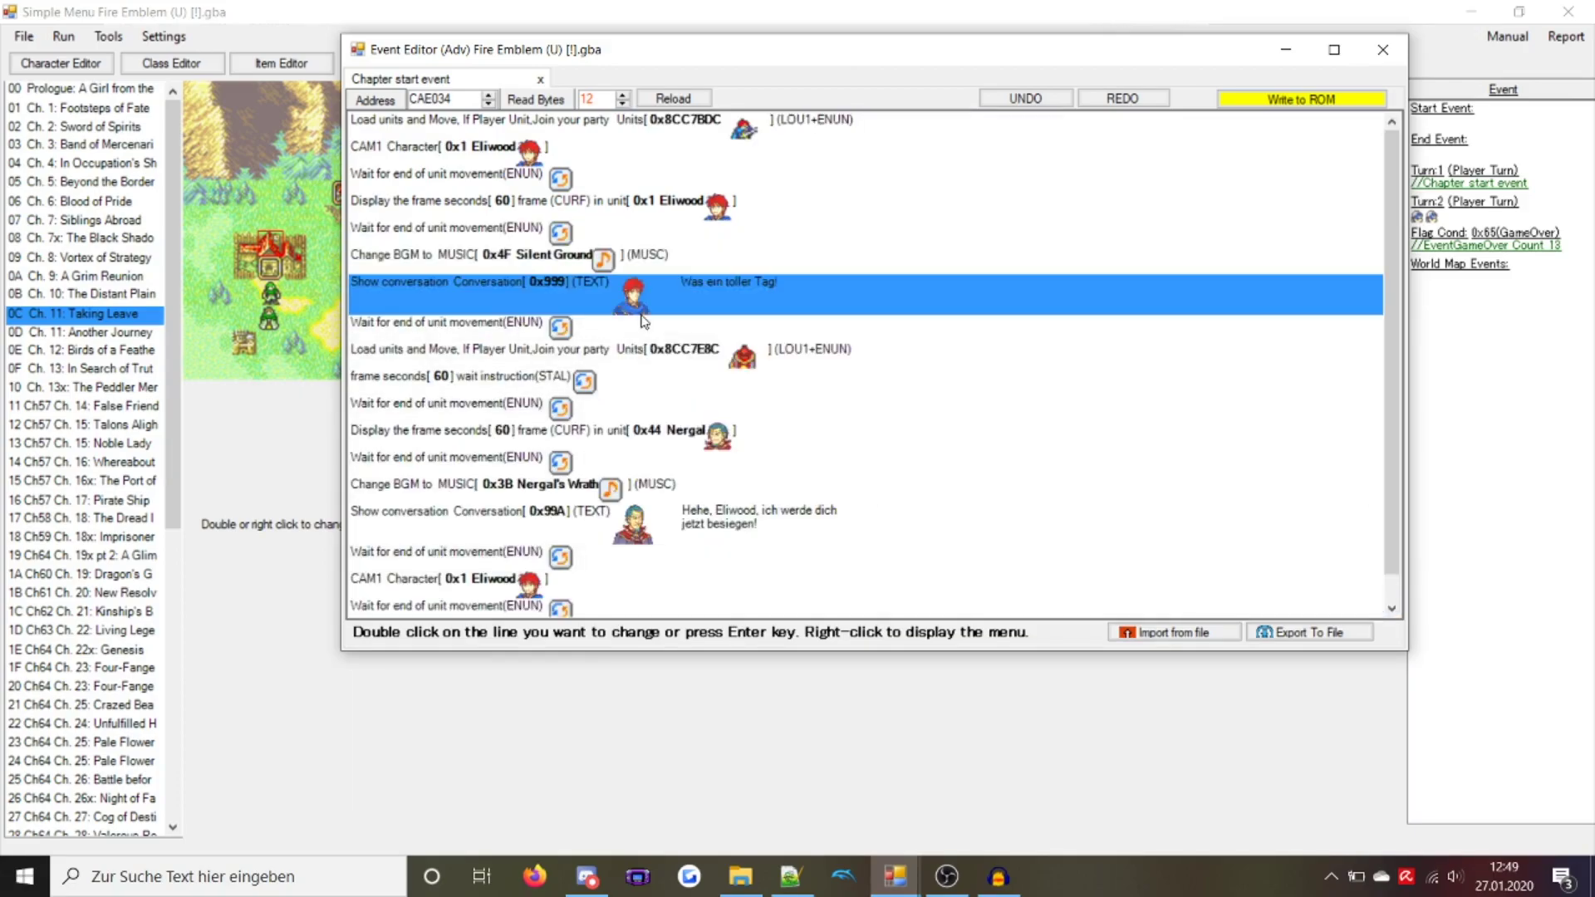
scroll(590, 580, down, 1)
click(591, 605)
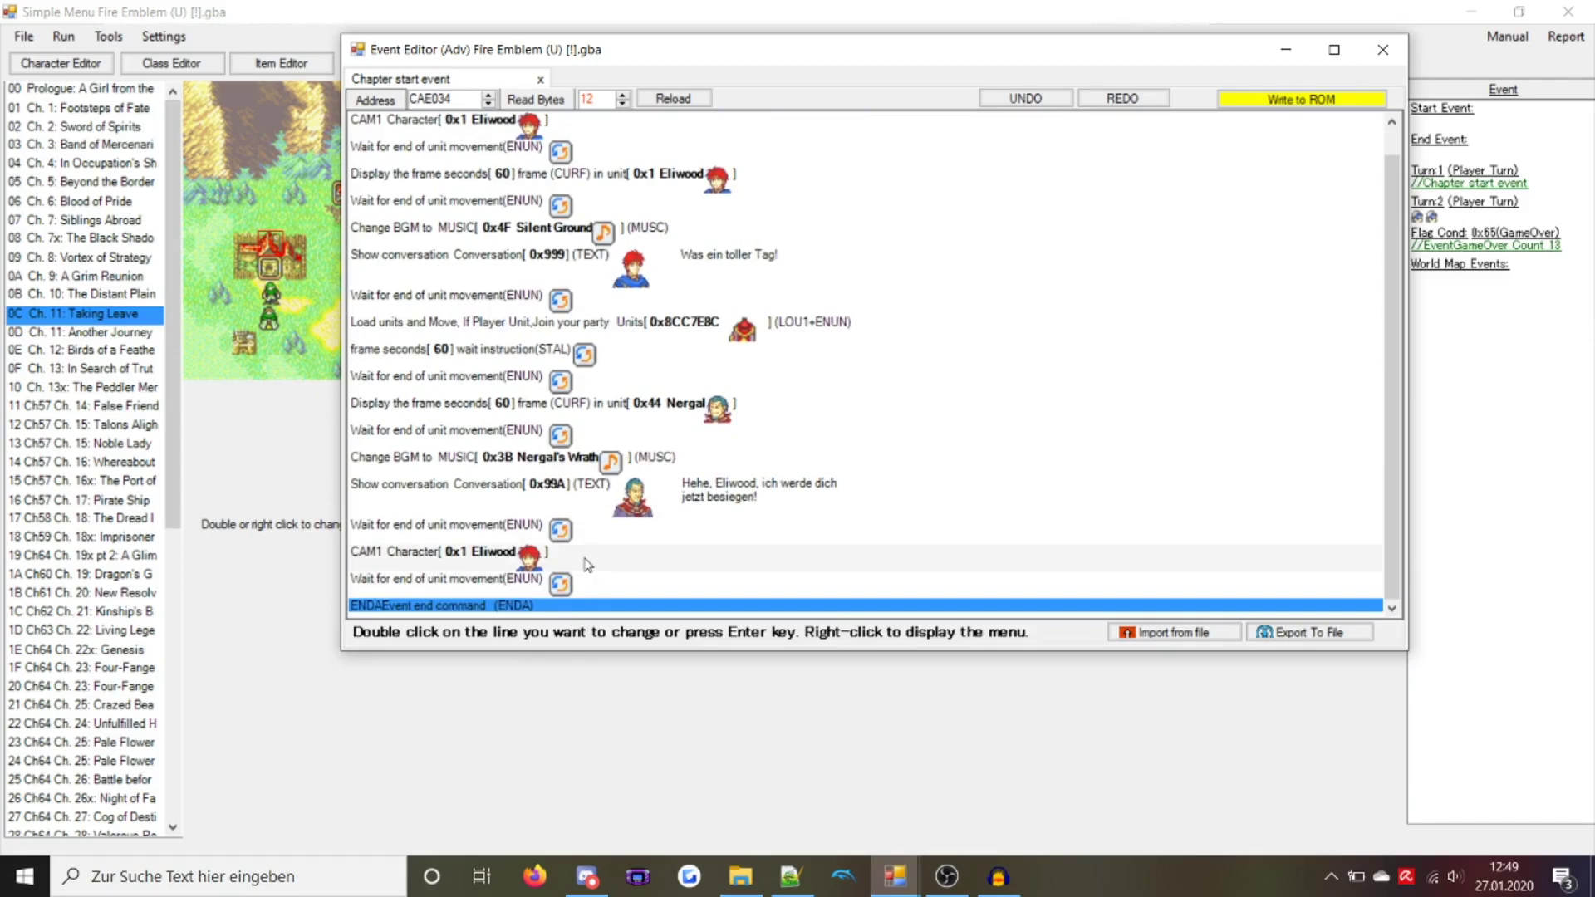
Search the instructions for "move+" and choose the immediate MOVE+ENUN move with Moving place X and Y at the ENUN line after conversation 0x99A
double_click(610, 538)
click(1329, 413)
text(move+)
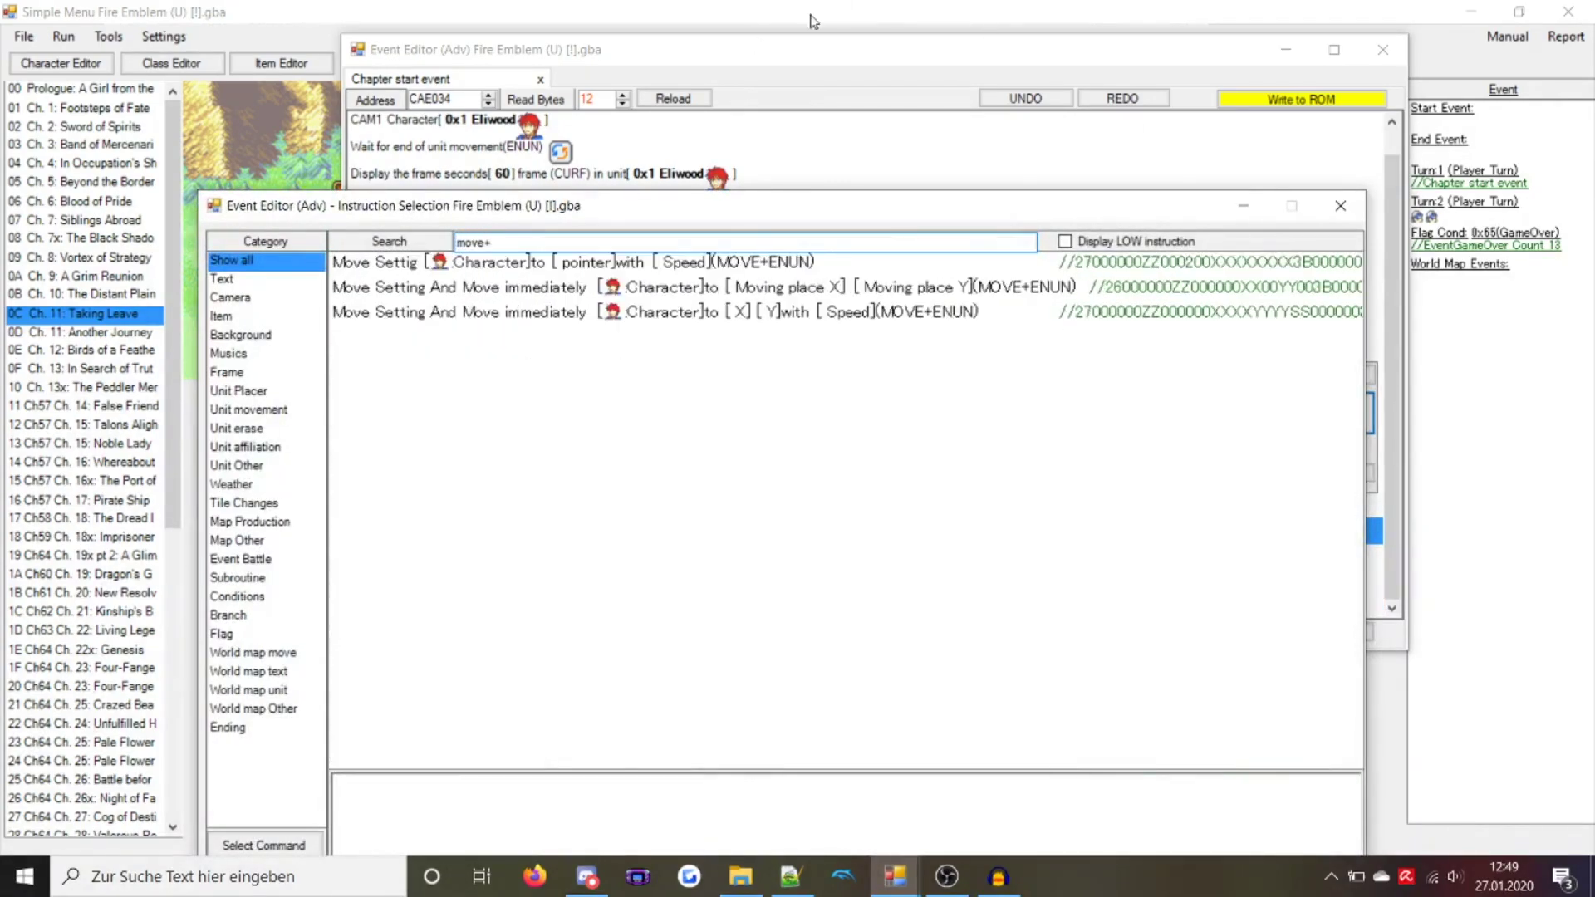
double_click(654, 263)
click(1352, 425)
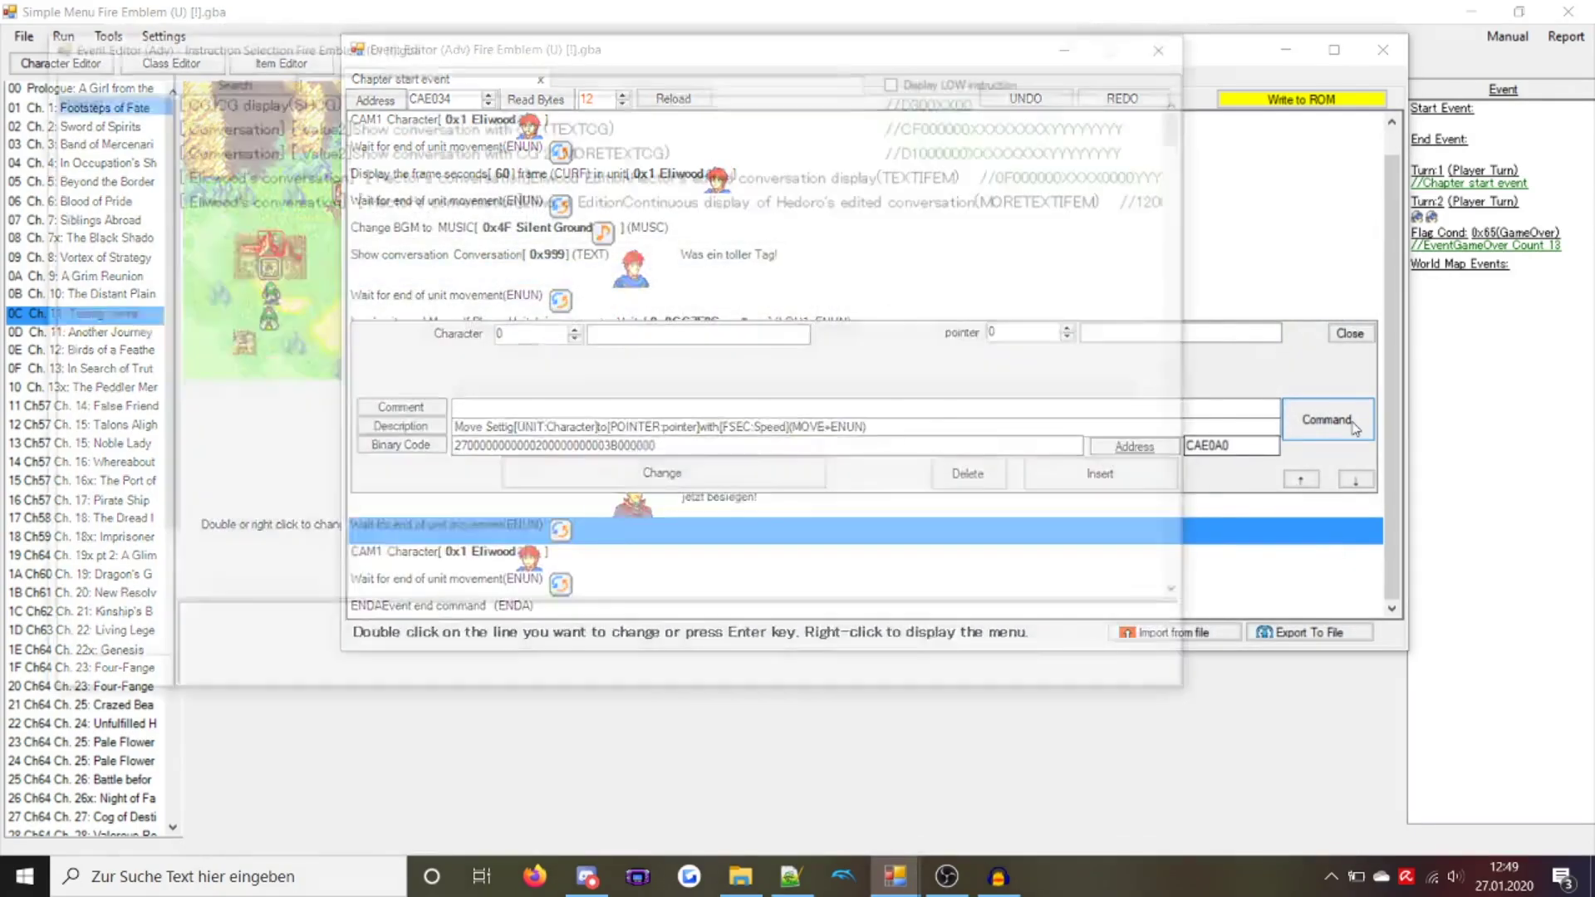
text(move+)
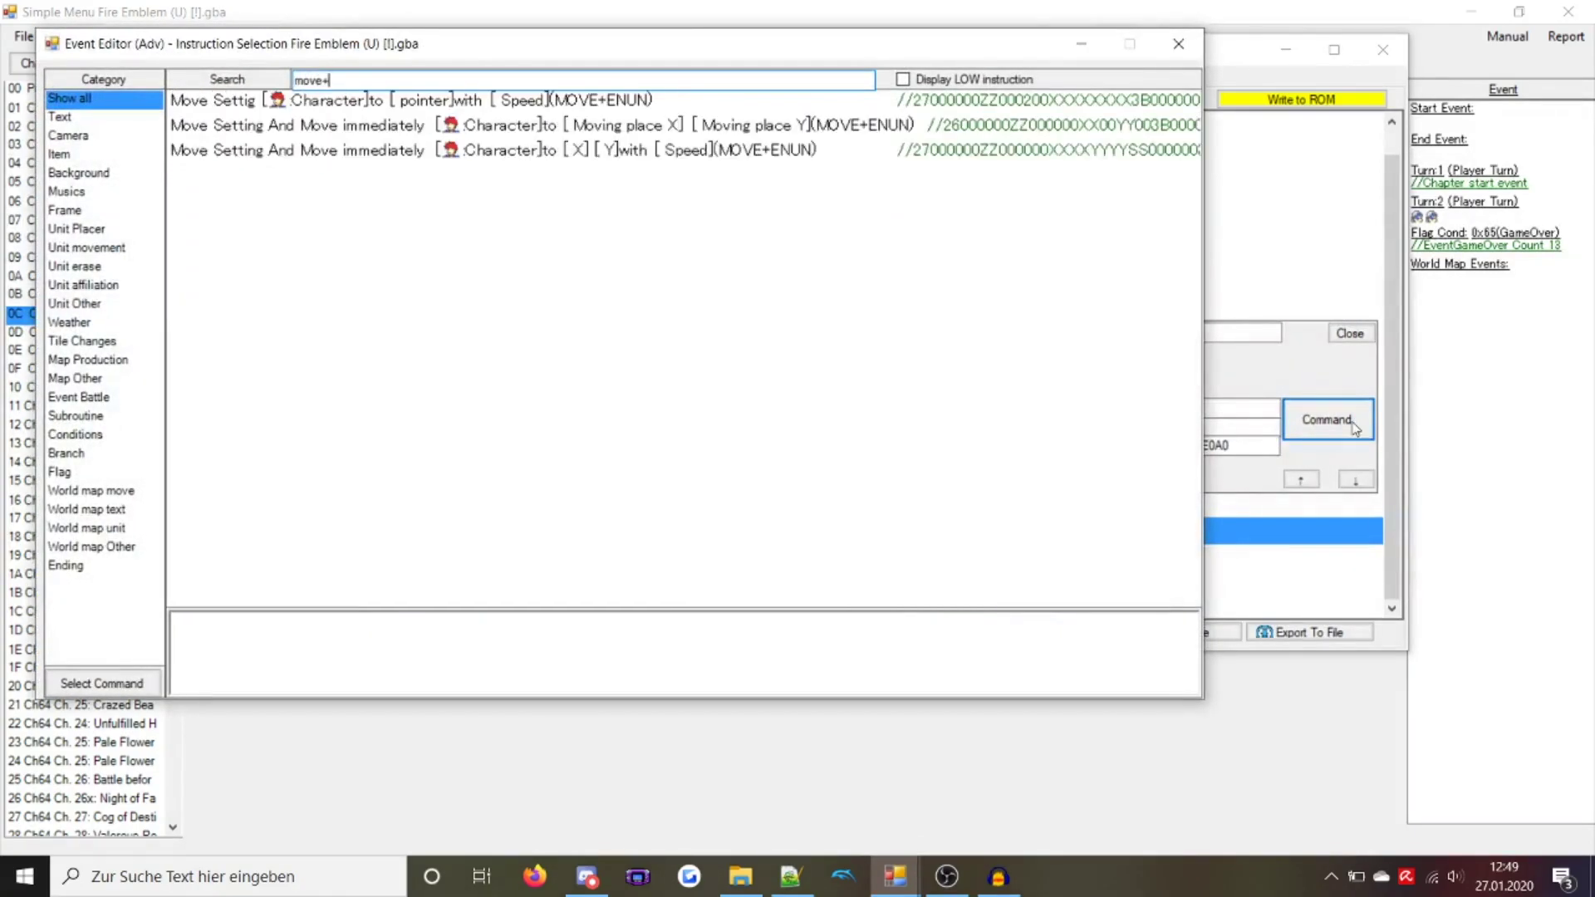
double_click(307, 126)
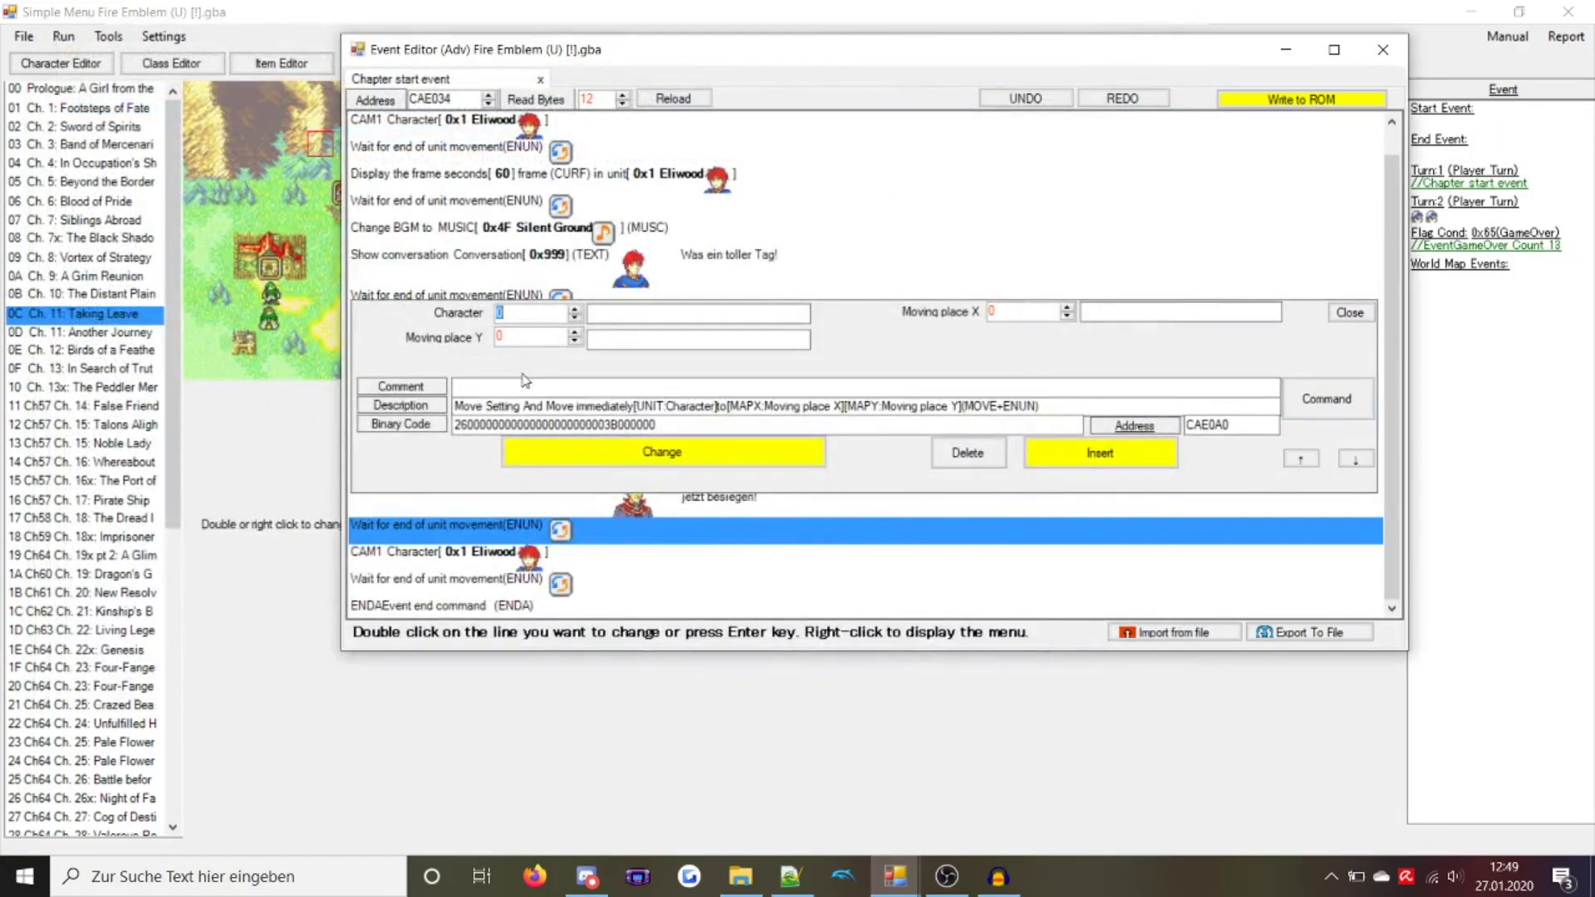
Set the move's character to 44 Nergal with destination X 16, Y 8 picked on the map, and insert the command
click(458, 313)
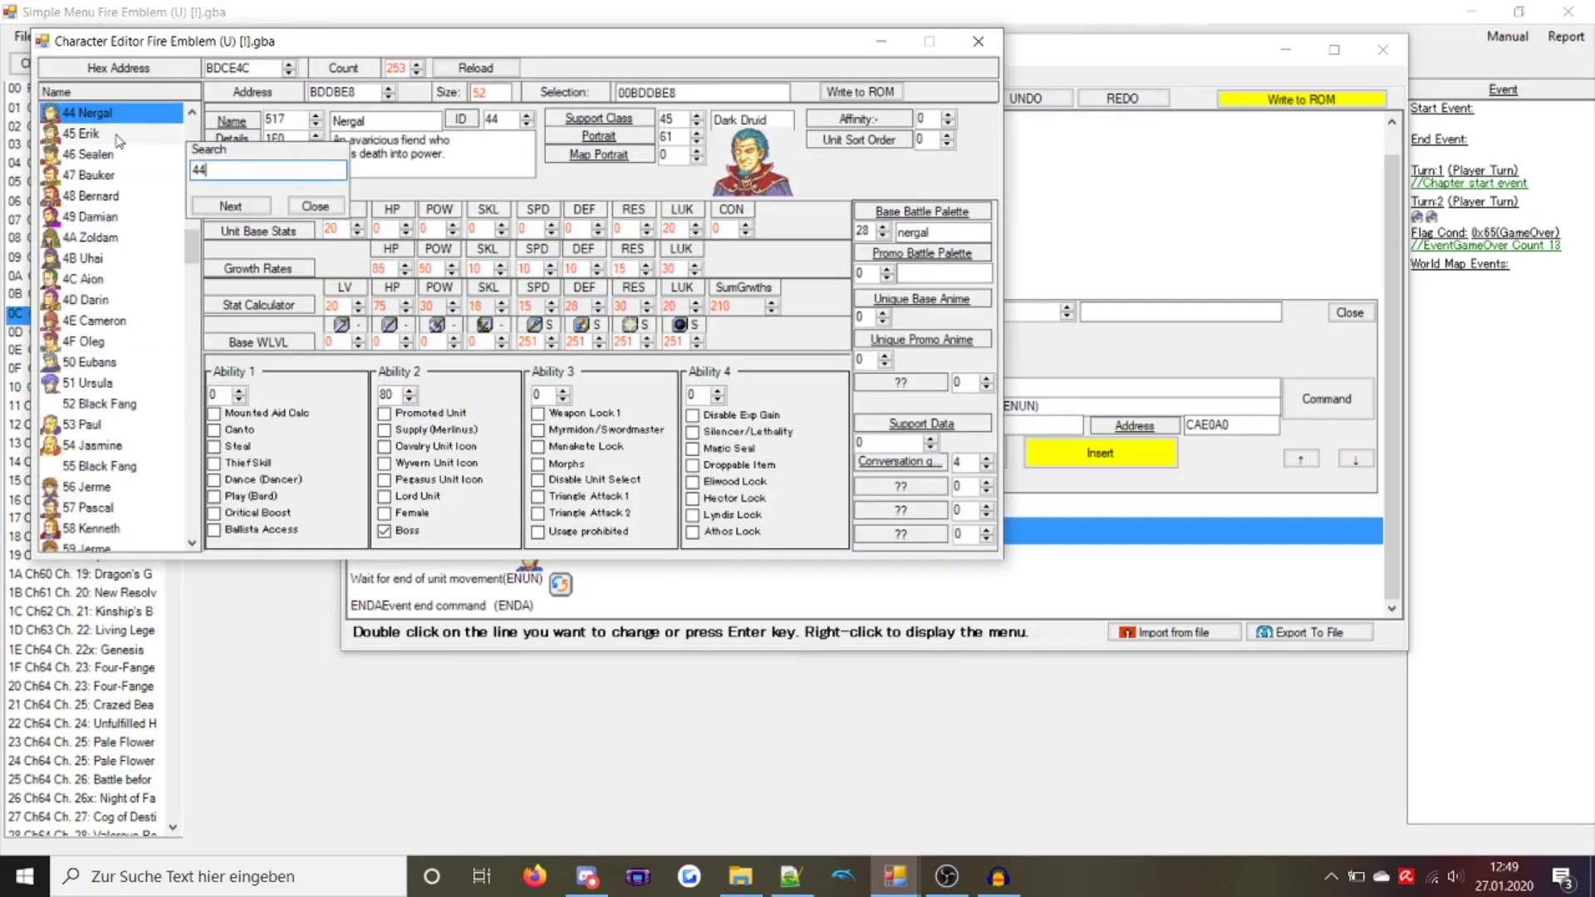
double_click(116, 114)
click(521, 337)
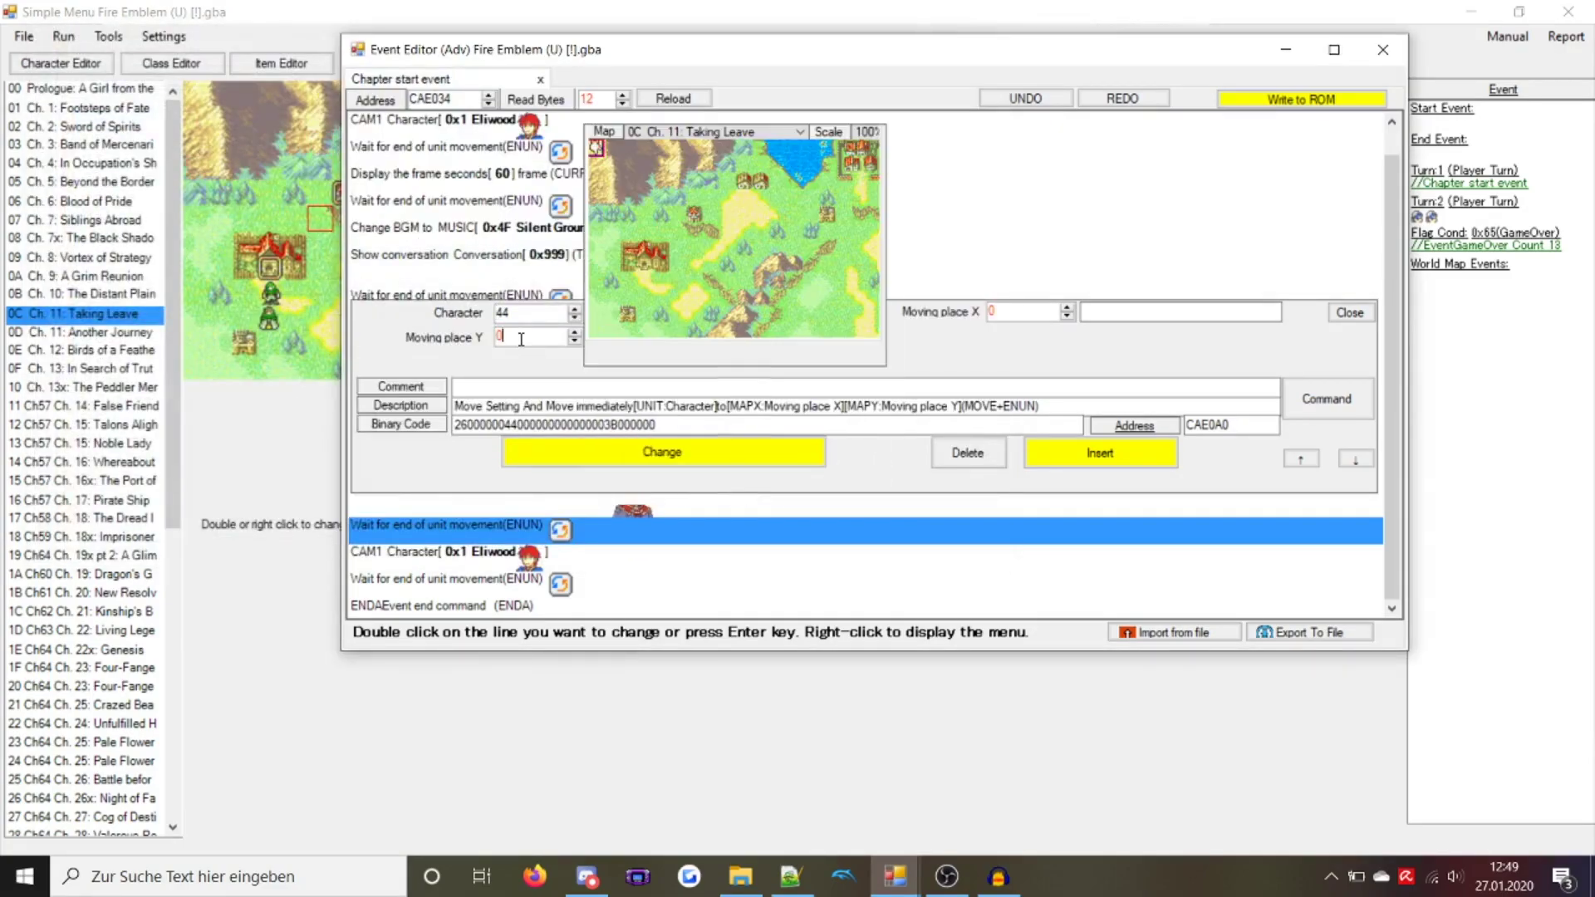
click(864, 280)
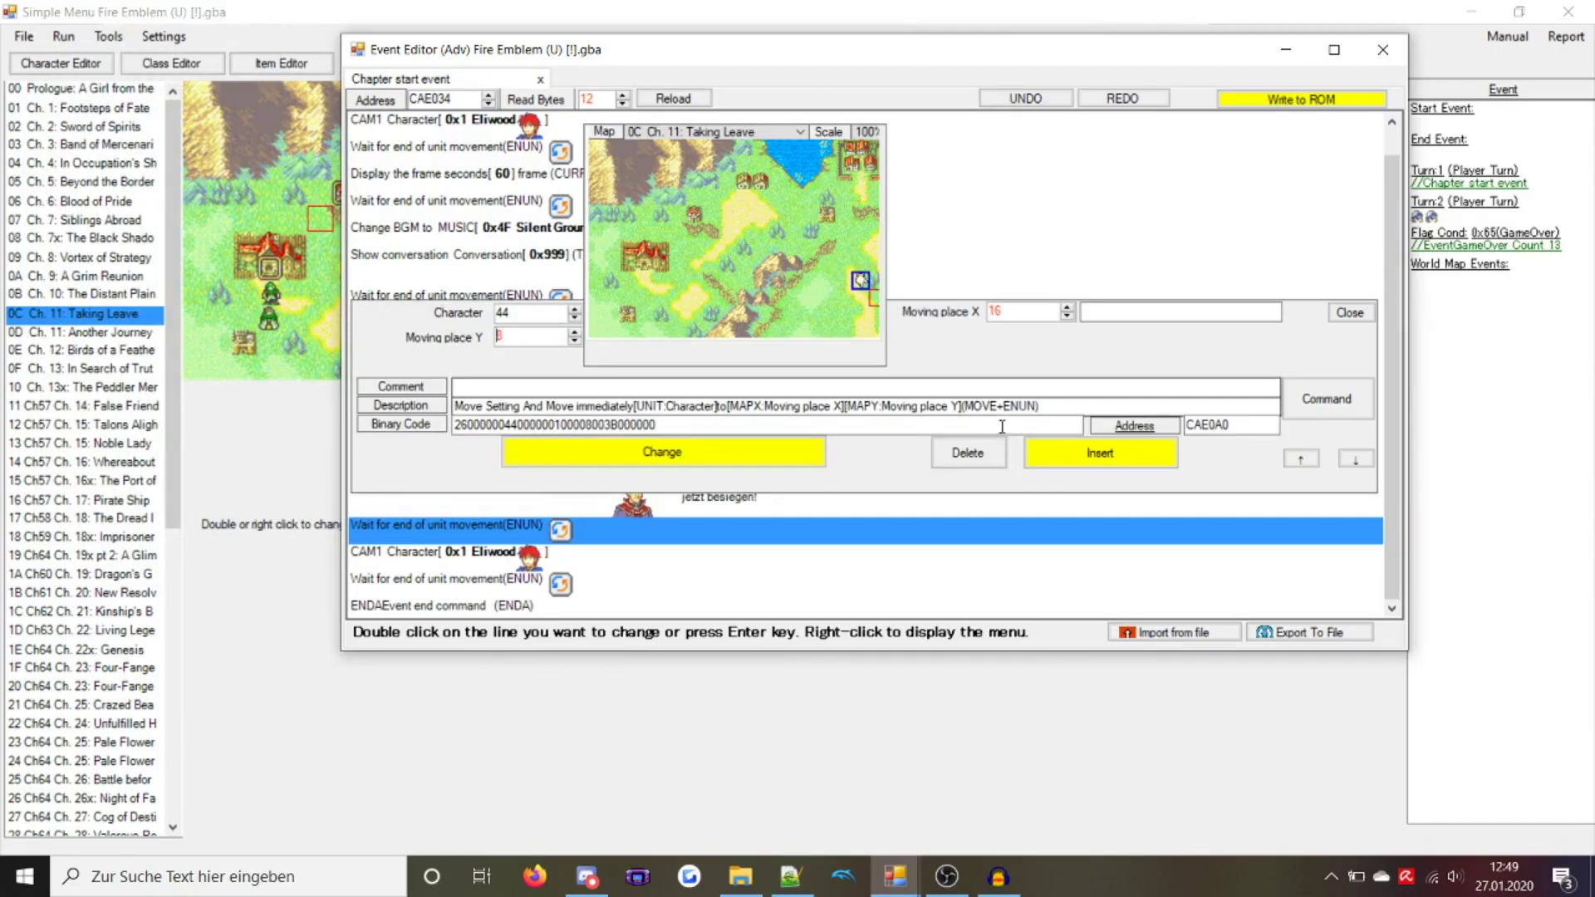
click(1100, 453)
Delete the CAM1 Eliwood line next to Nergal's move command
click(606, 580)
scroll(605, 586, down, 1)
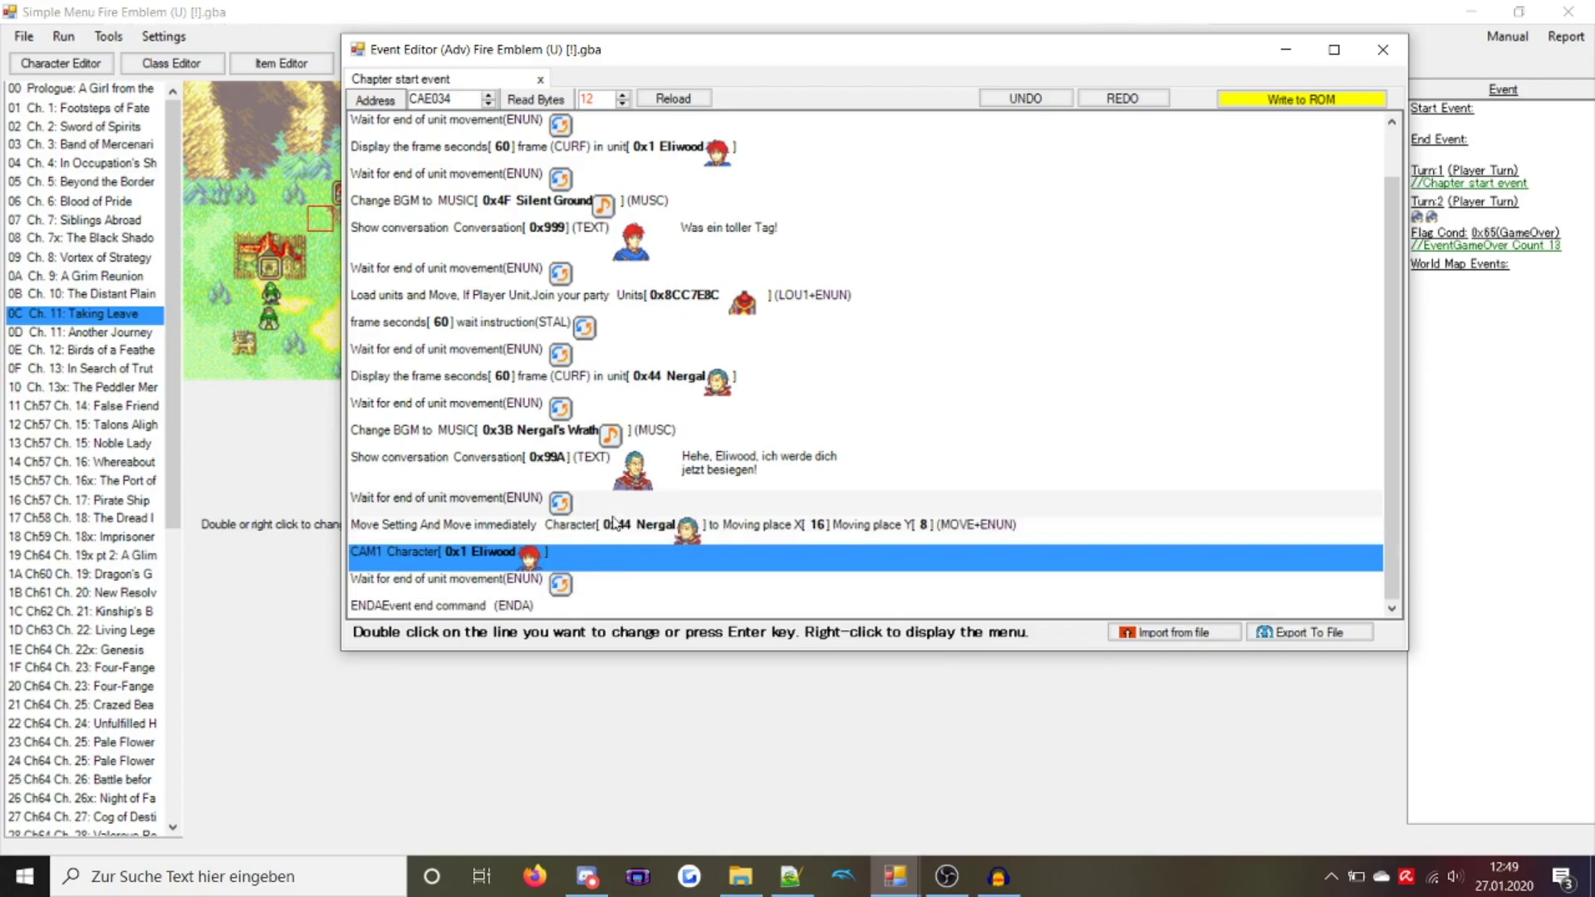
double_click(586, 554)
click(968, 495)
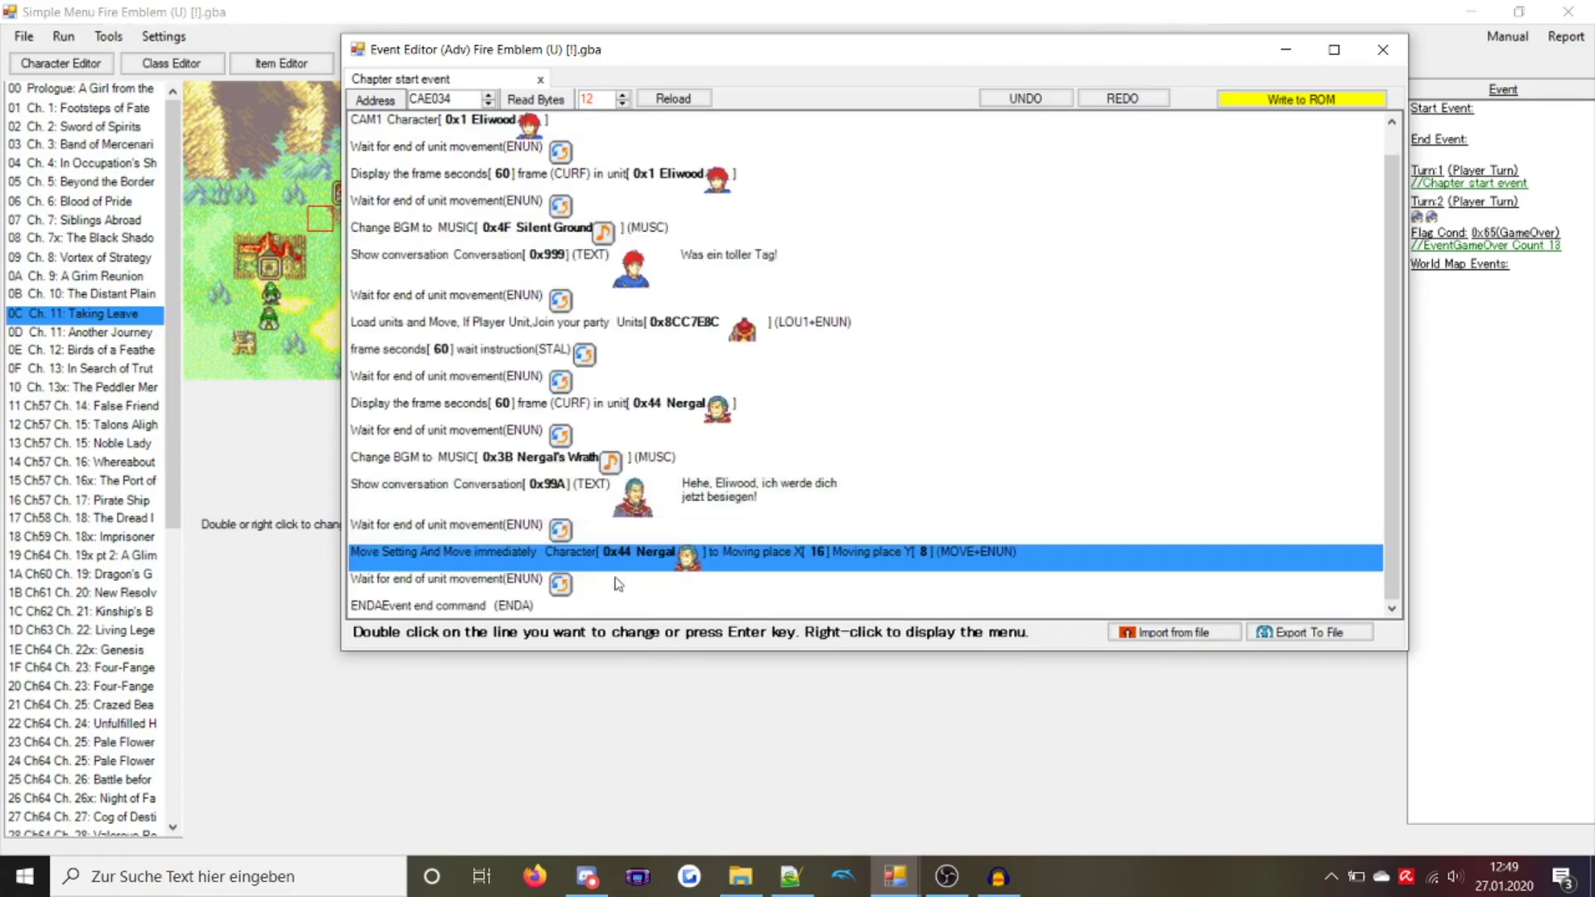
Look up the CMOF and CMON commands in the instruction list and close it without choosing one
double_click(997, 586)
click(1330, 468)
text(cmof)
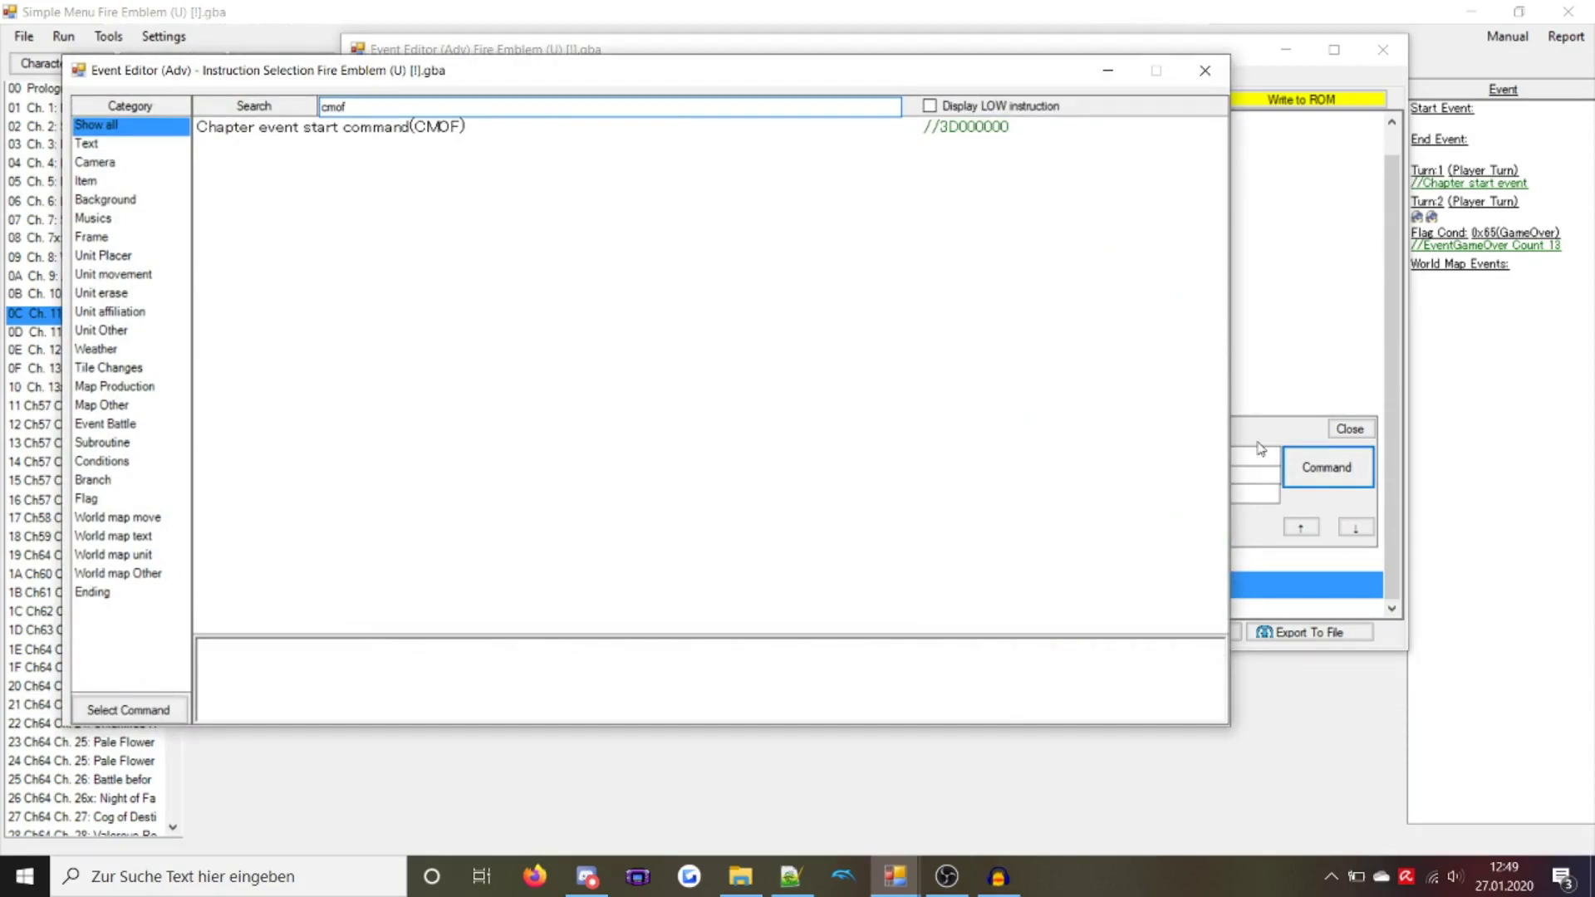
key(BackSpace)
key(BackSpace)
text(on)
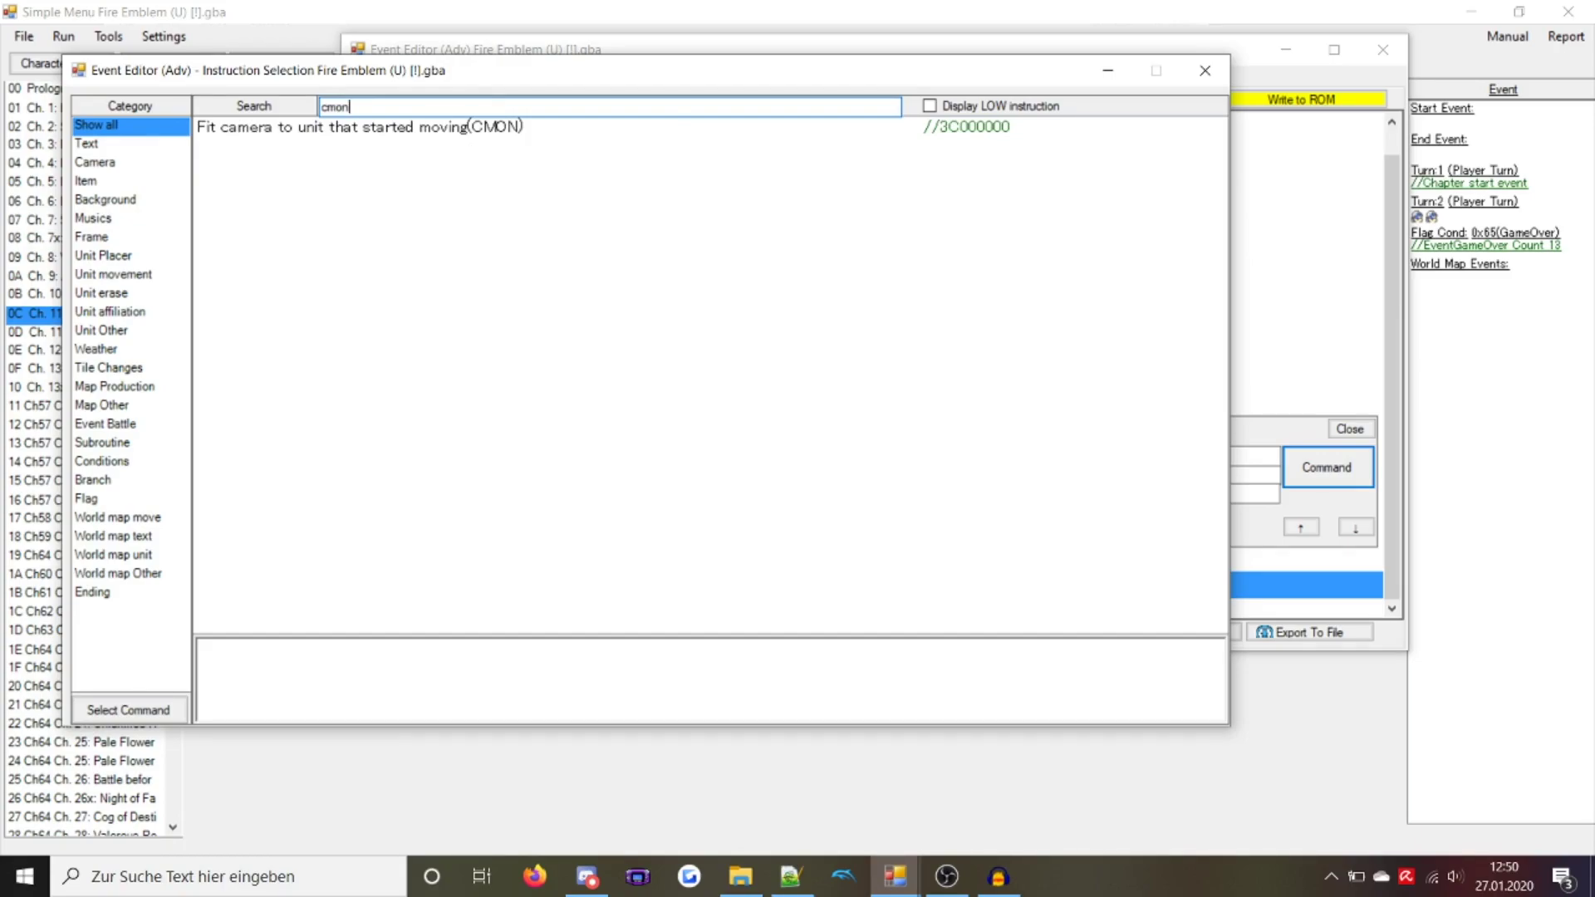
click(1205, 70)
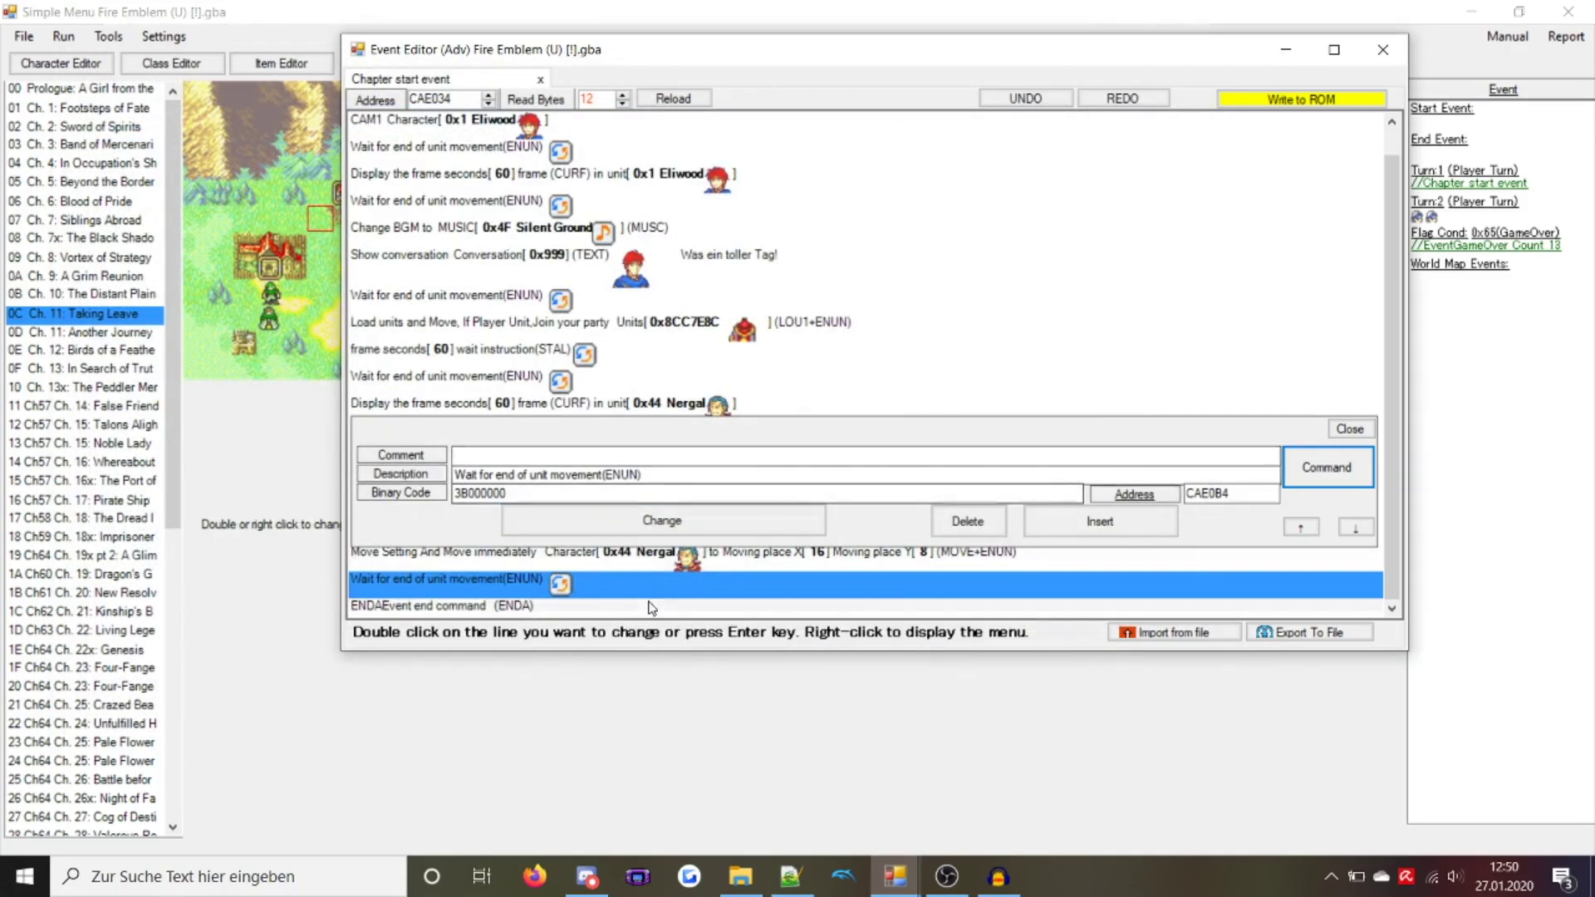
Paste a copy of the 0x999 conversation line before the ENDA line
click(648, 241)
click(647, 253)
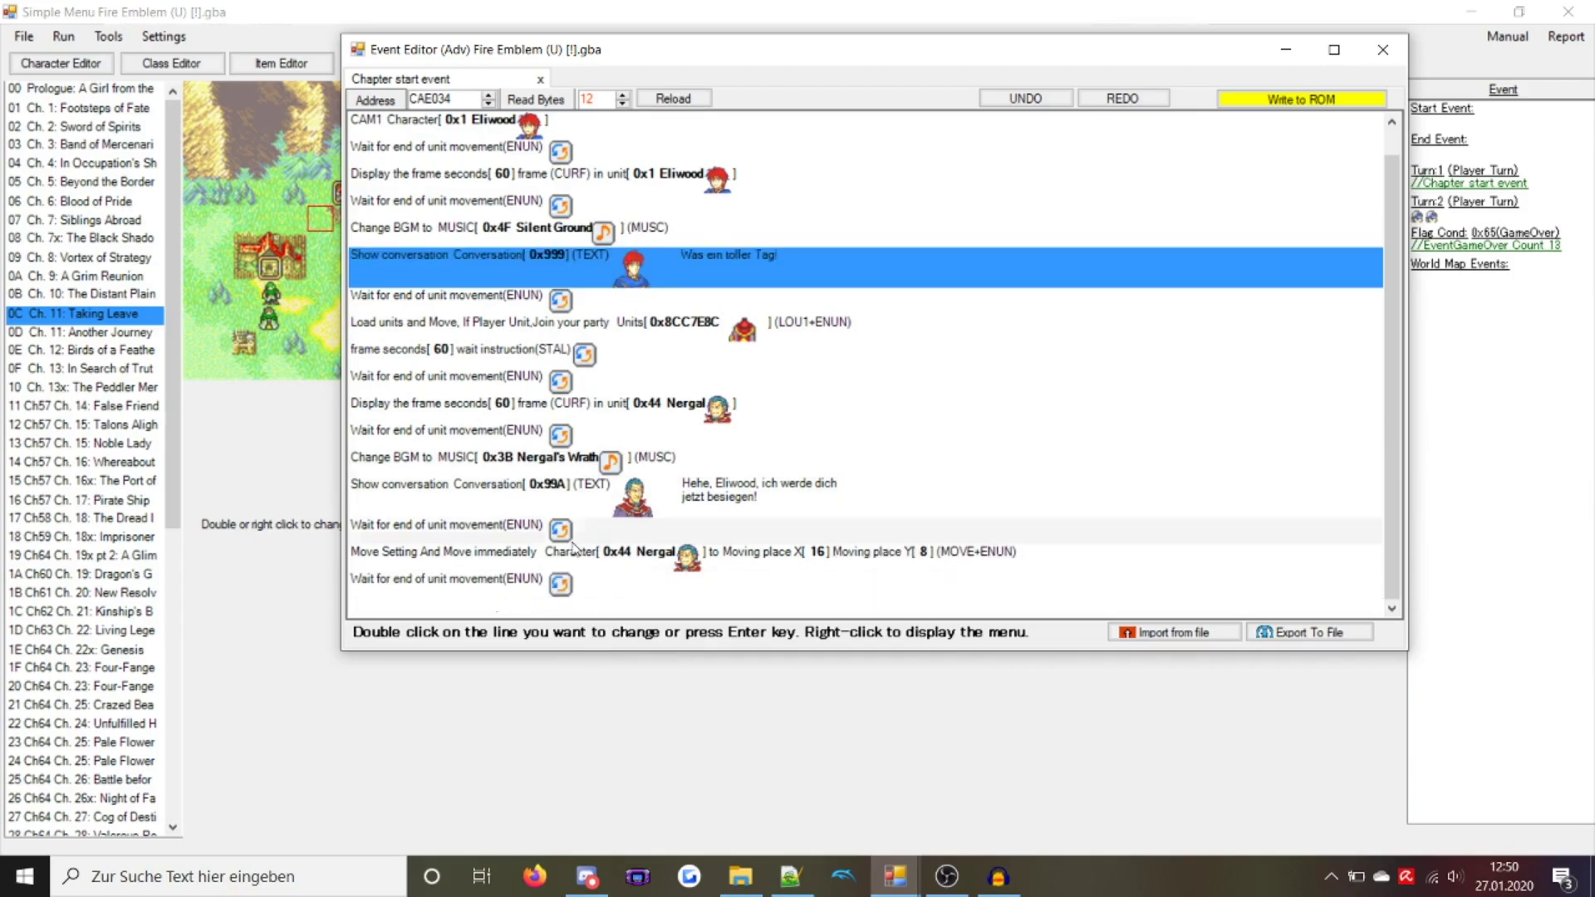
click(572, 607)
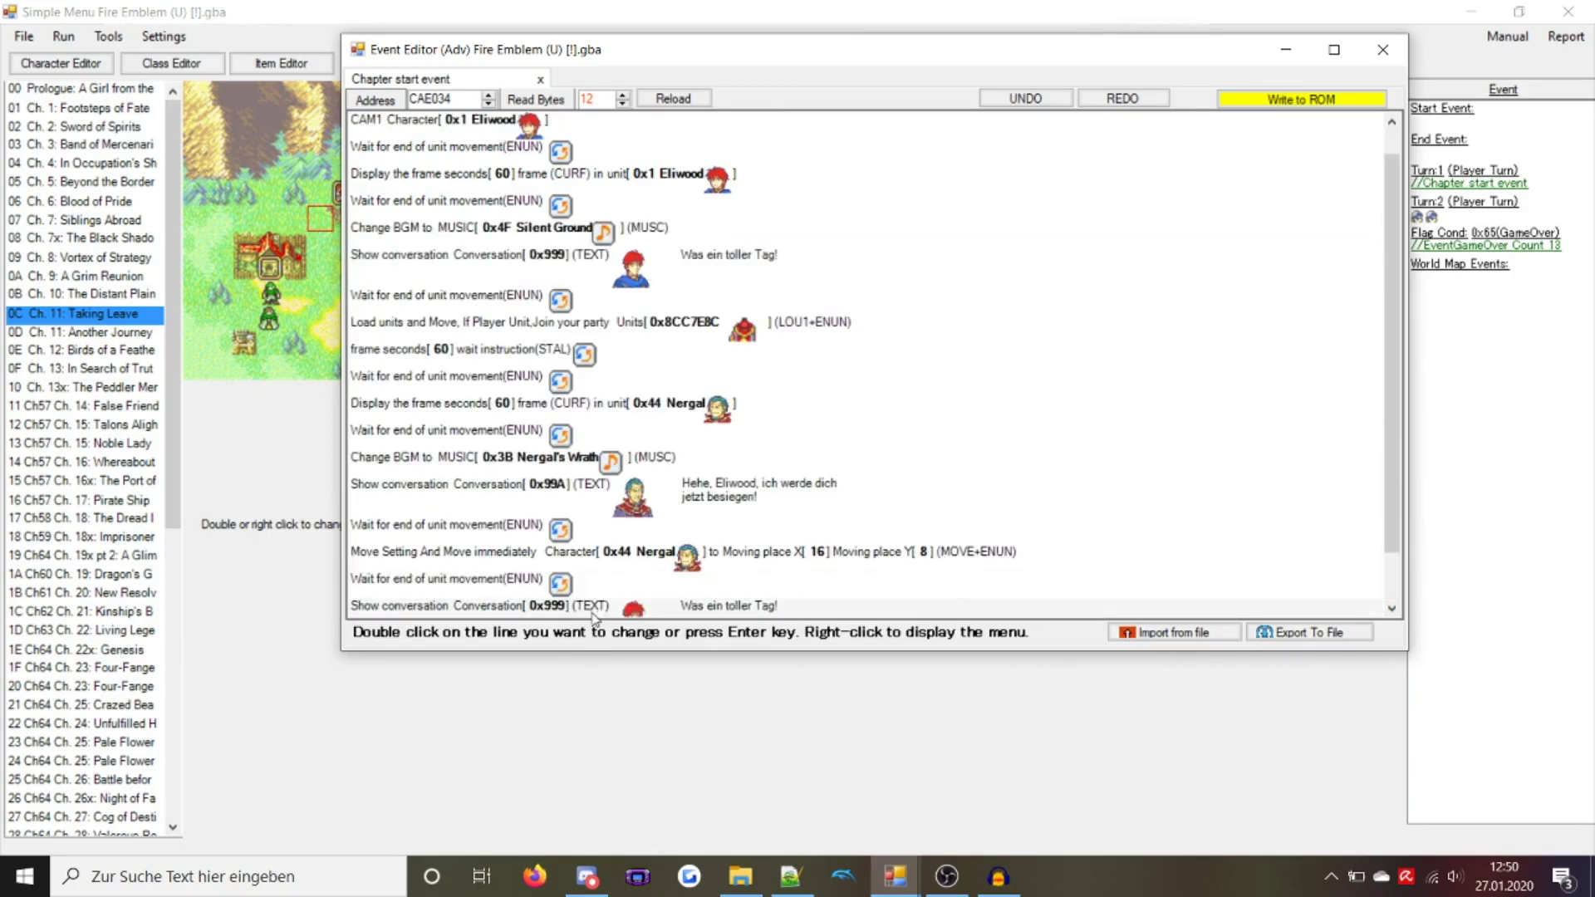
key(ctrl+v)
Search the instruction list for a command that shows text with a background, using "back" and "text with"
double_click(579, 539)
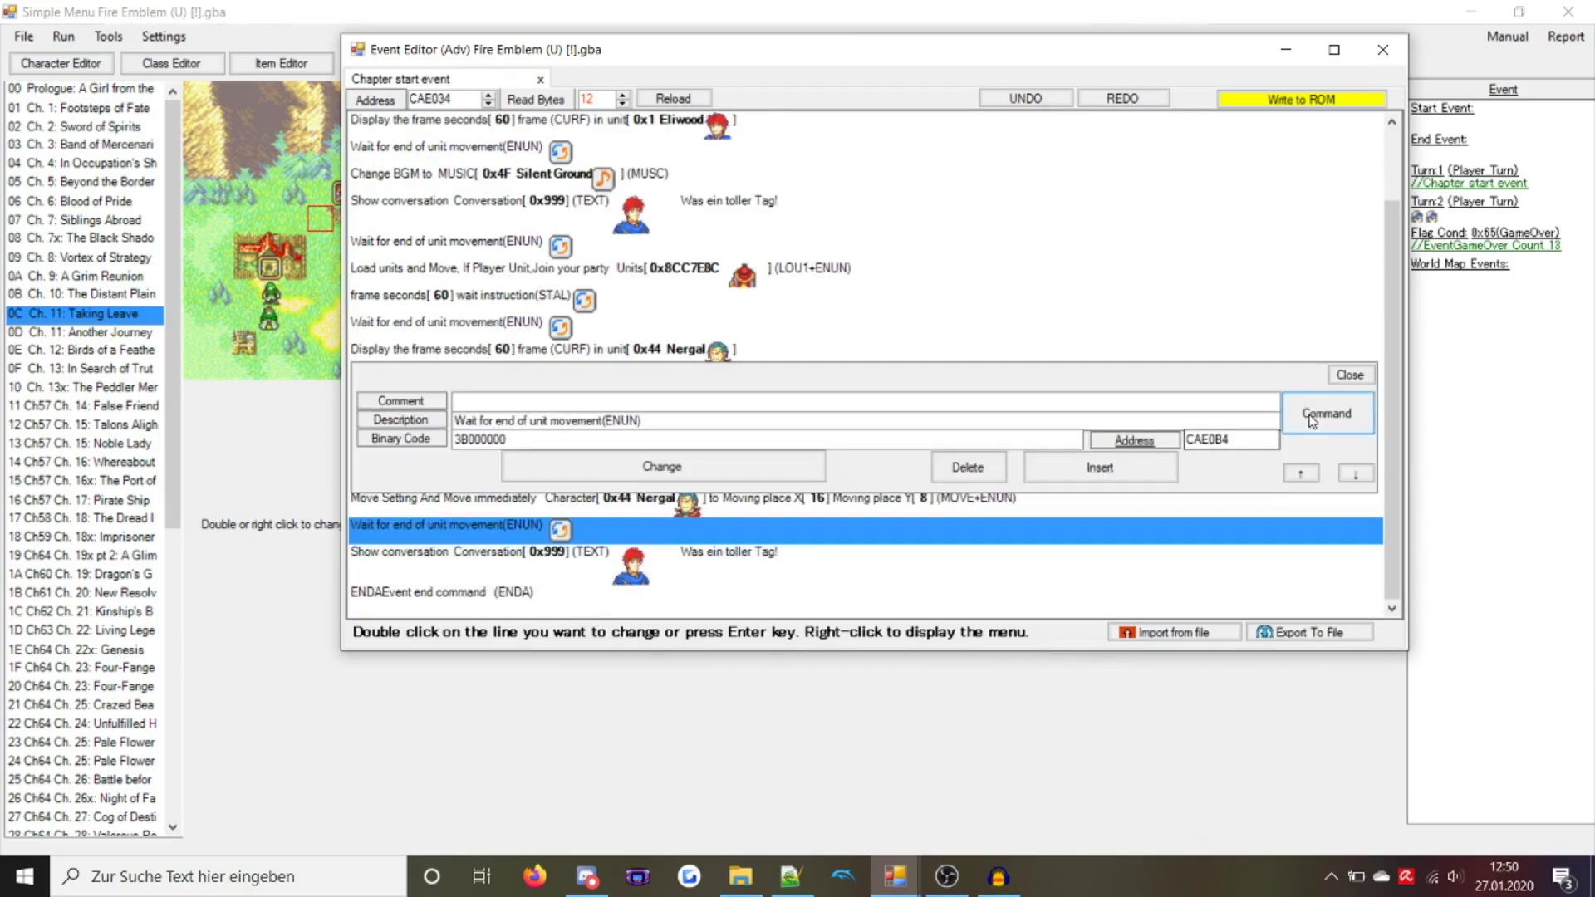
double_click(1119, 548)
click(1327, 445)
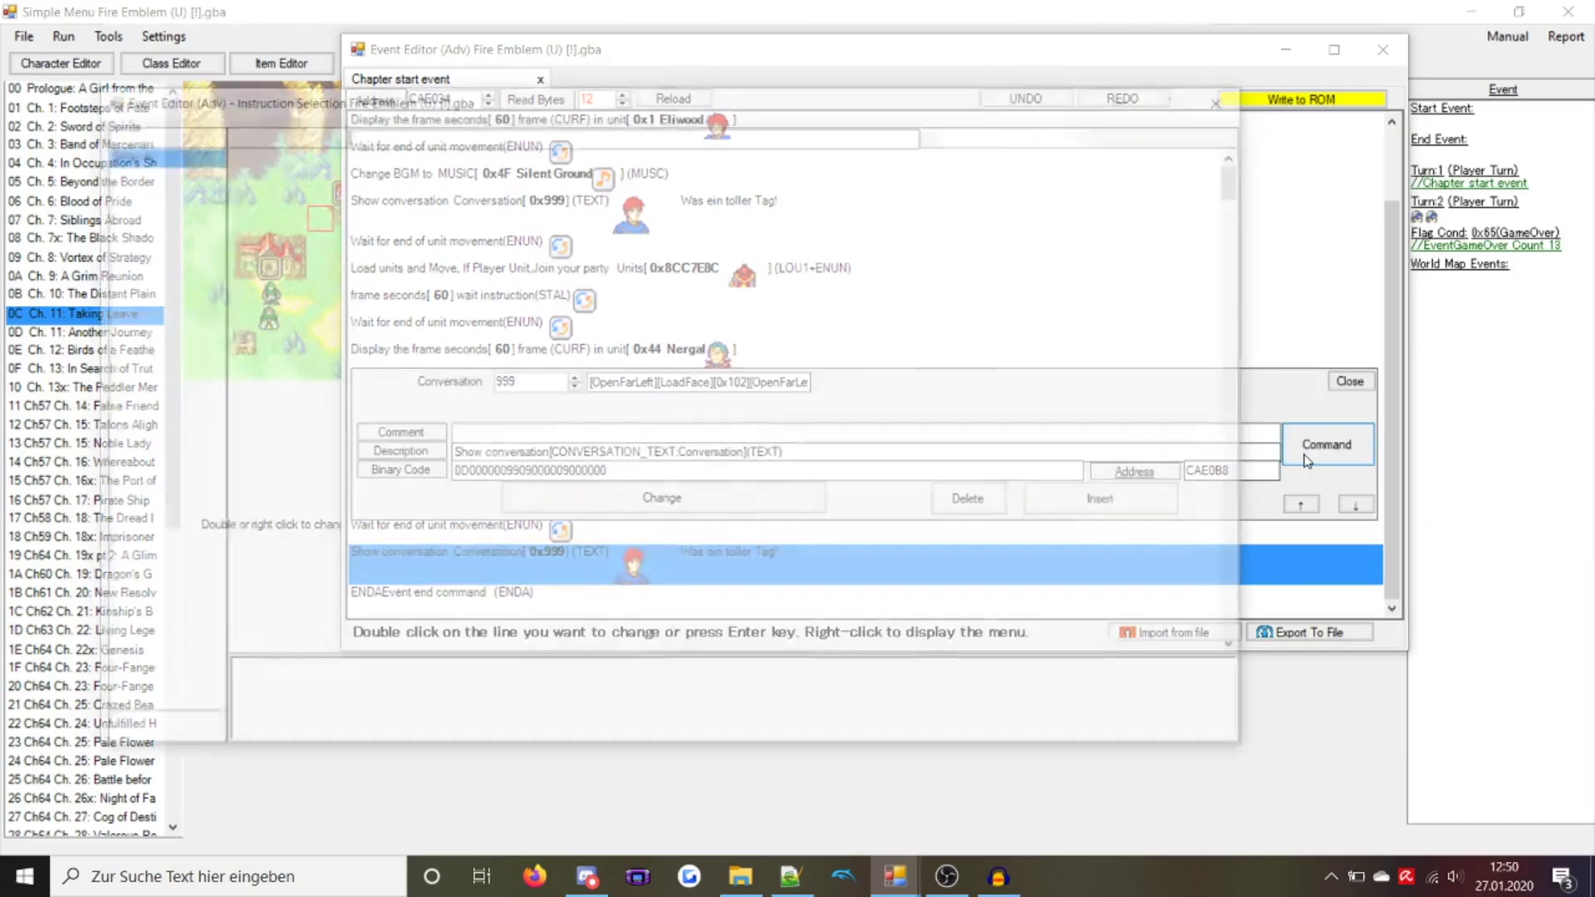
text(back)
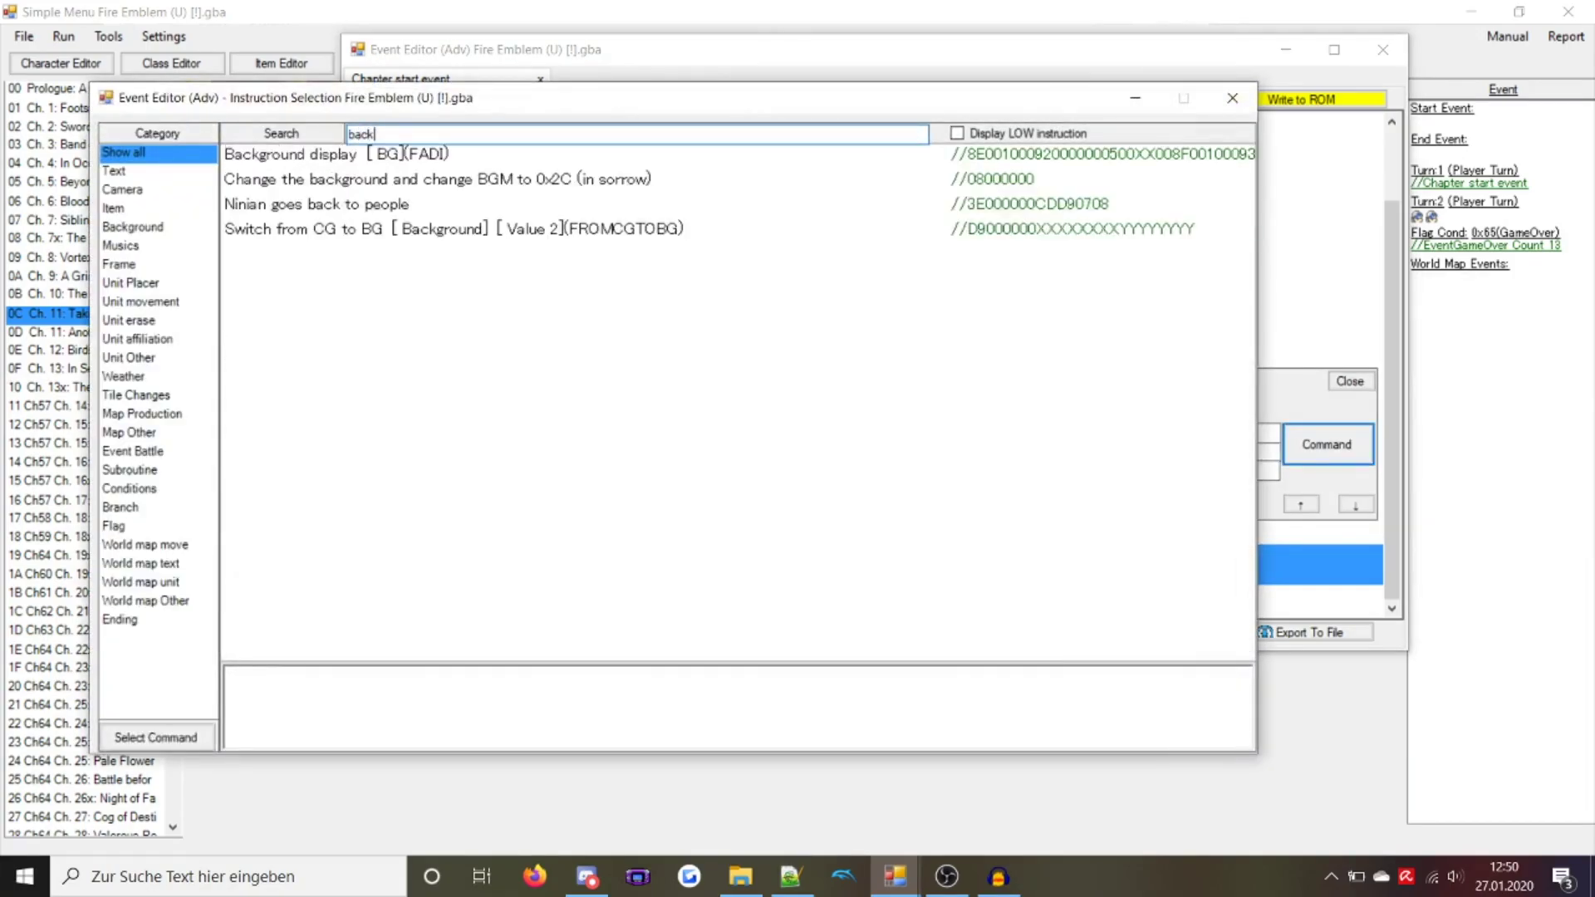
key(ctrl+a)
text(textg)
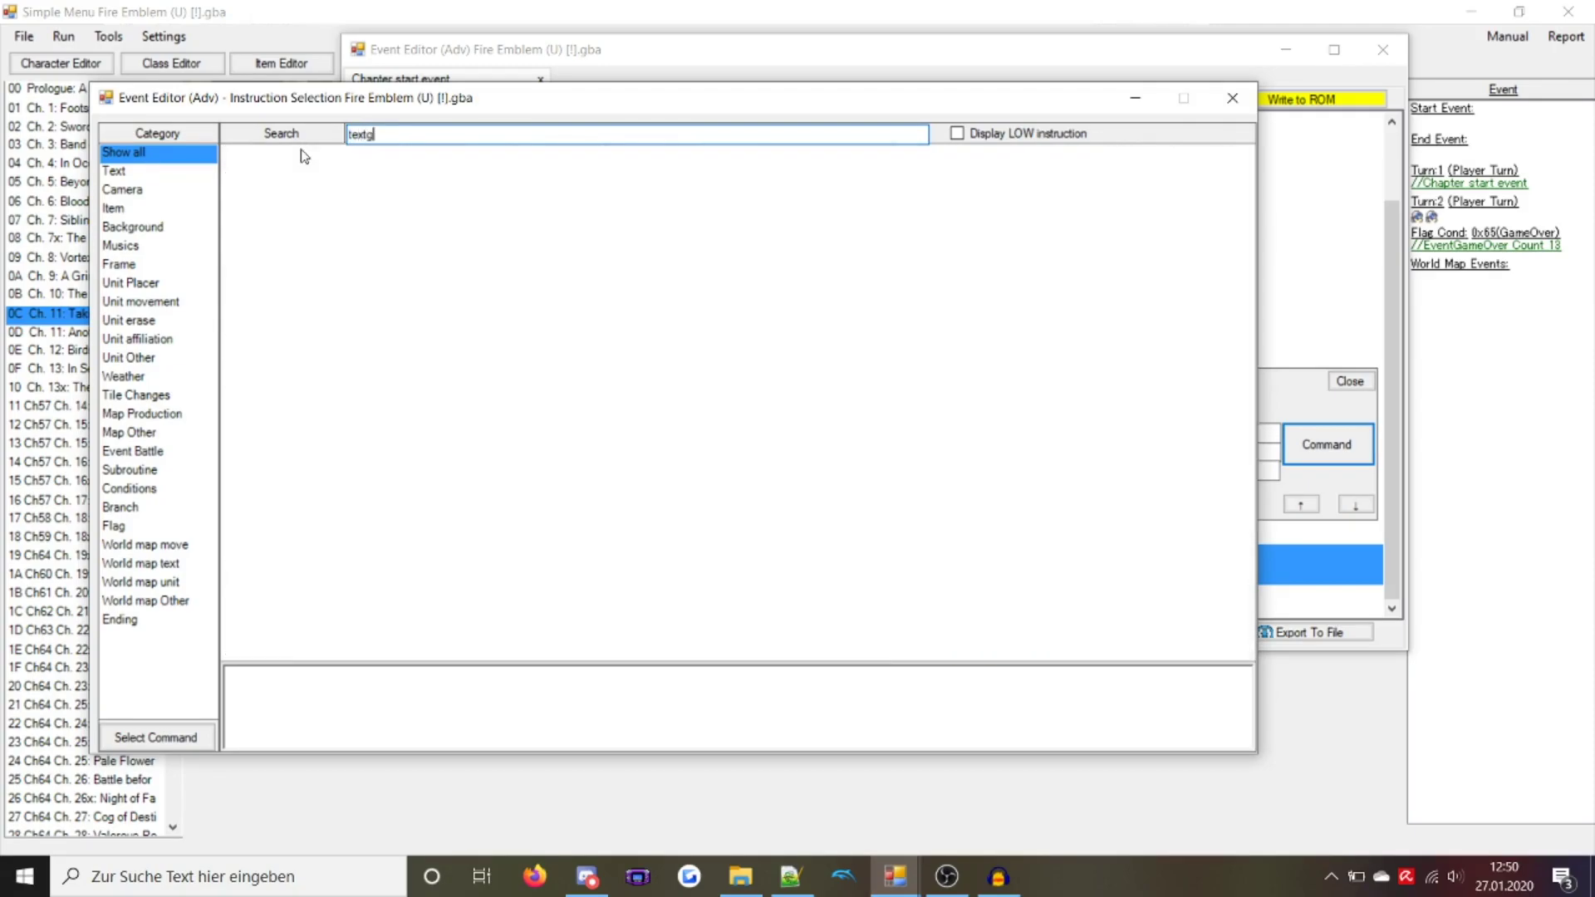
key(BackSpace)
text(b)
key(BackSpace)
key(BackSpace)
key(BackSpace)
key(BackSpace)
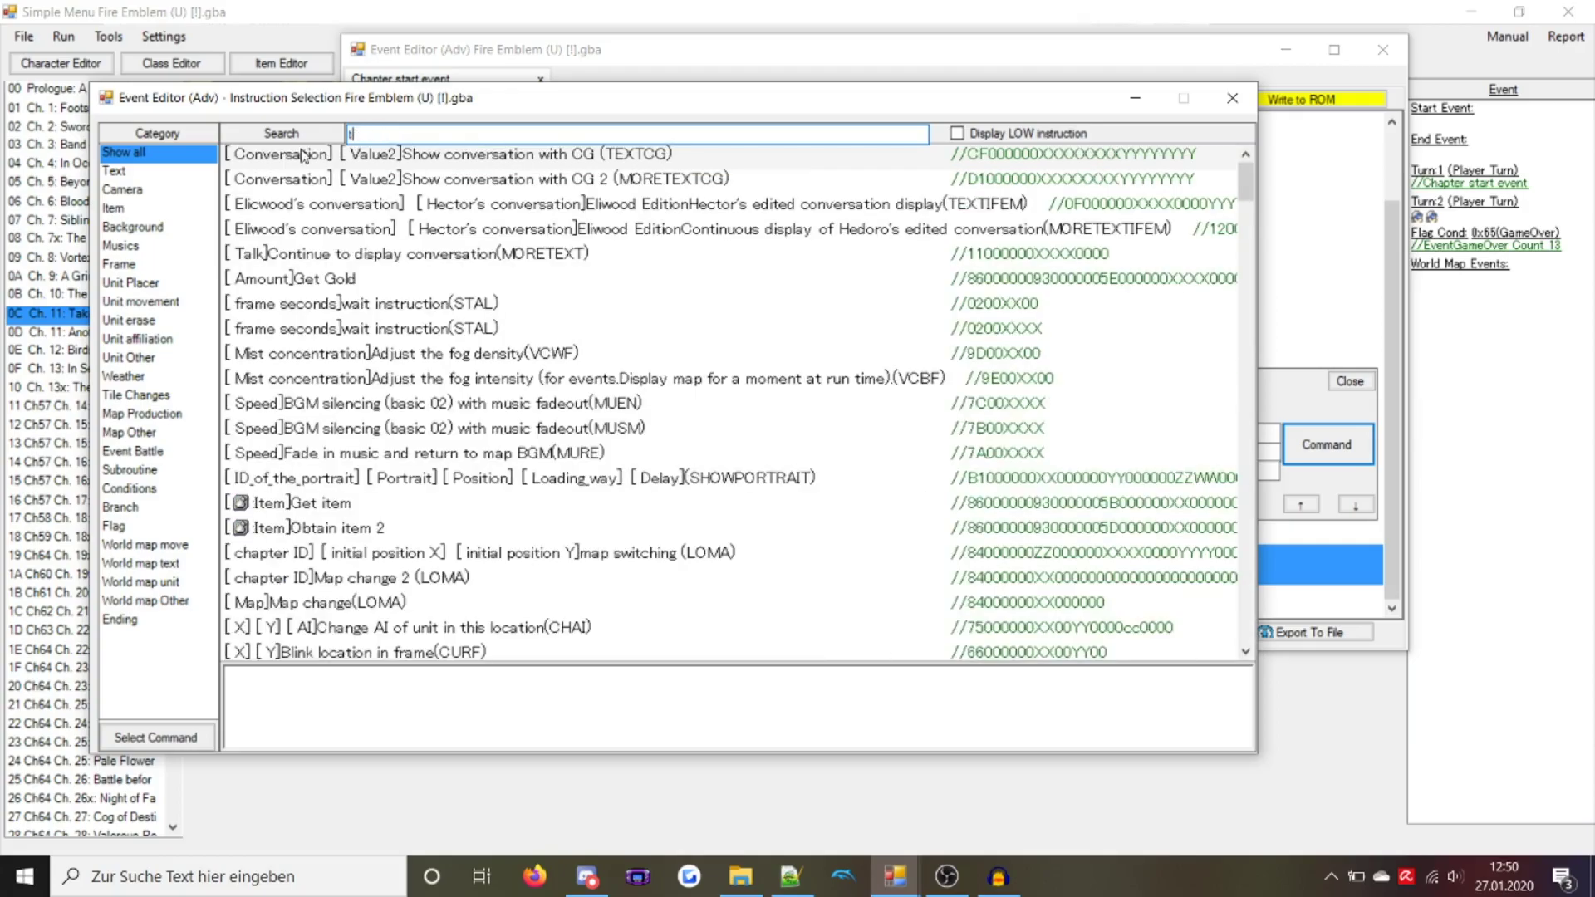
text(ext)
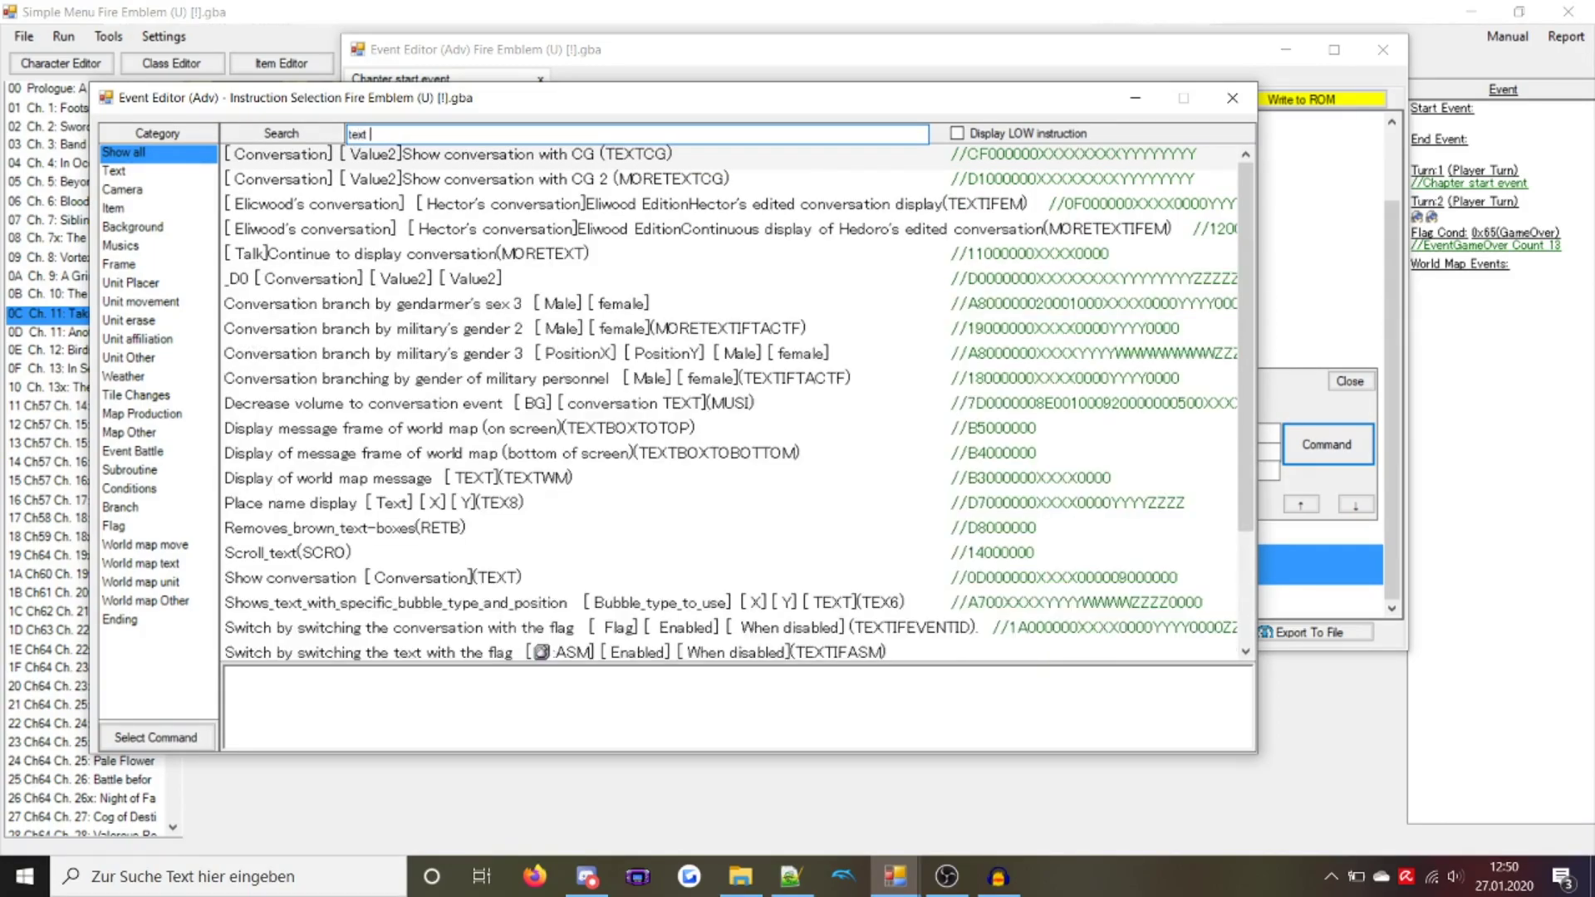
text( wi)
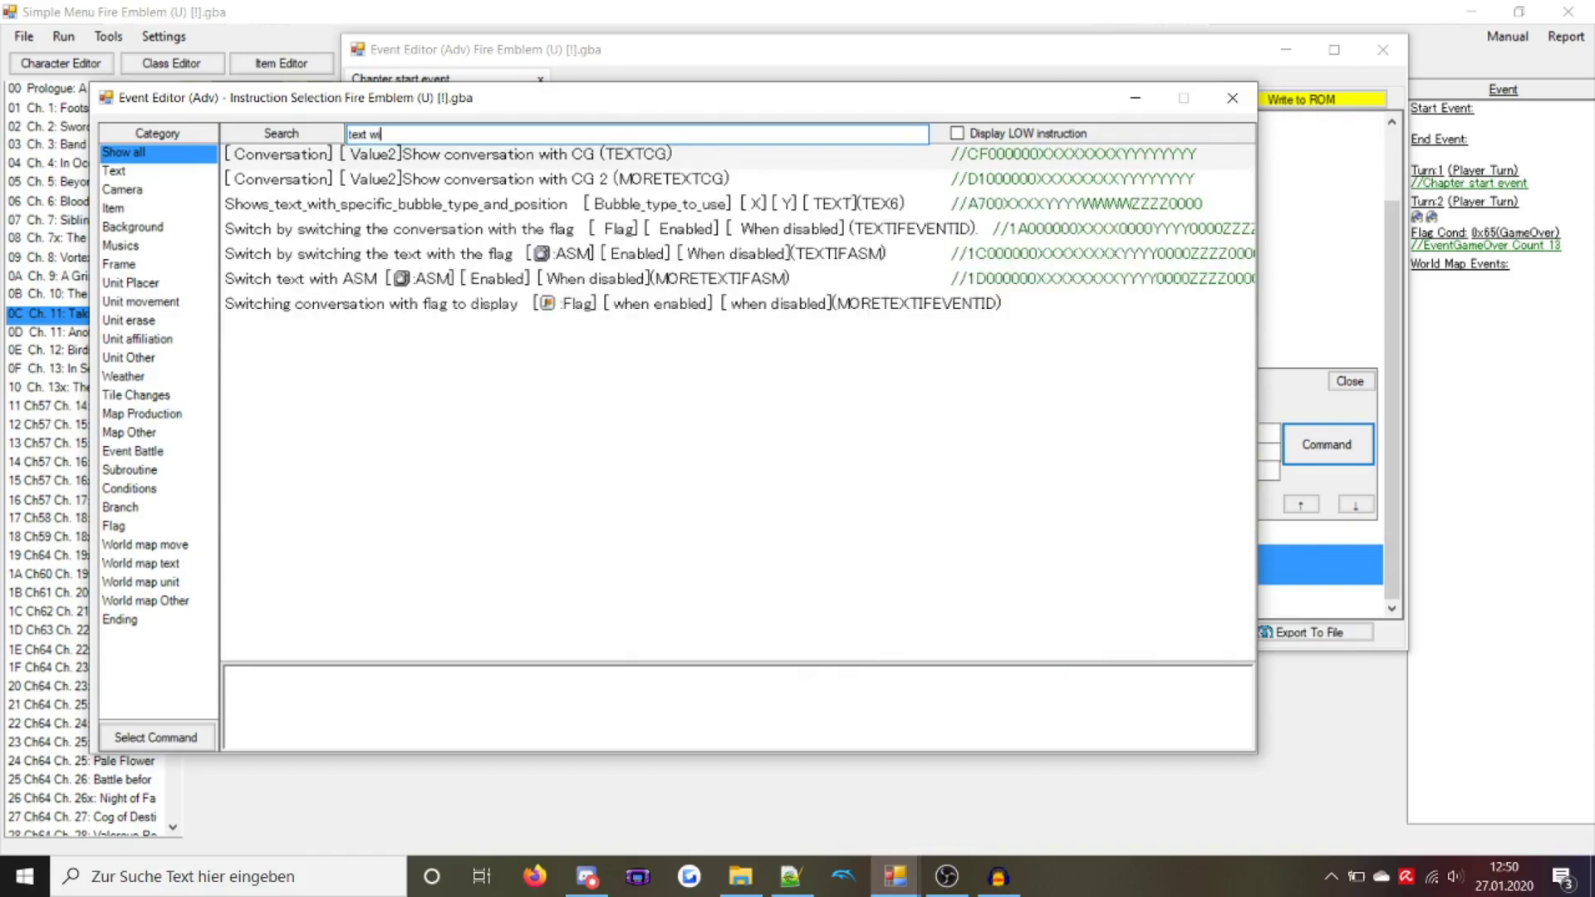
text(th ba)
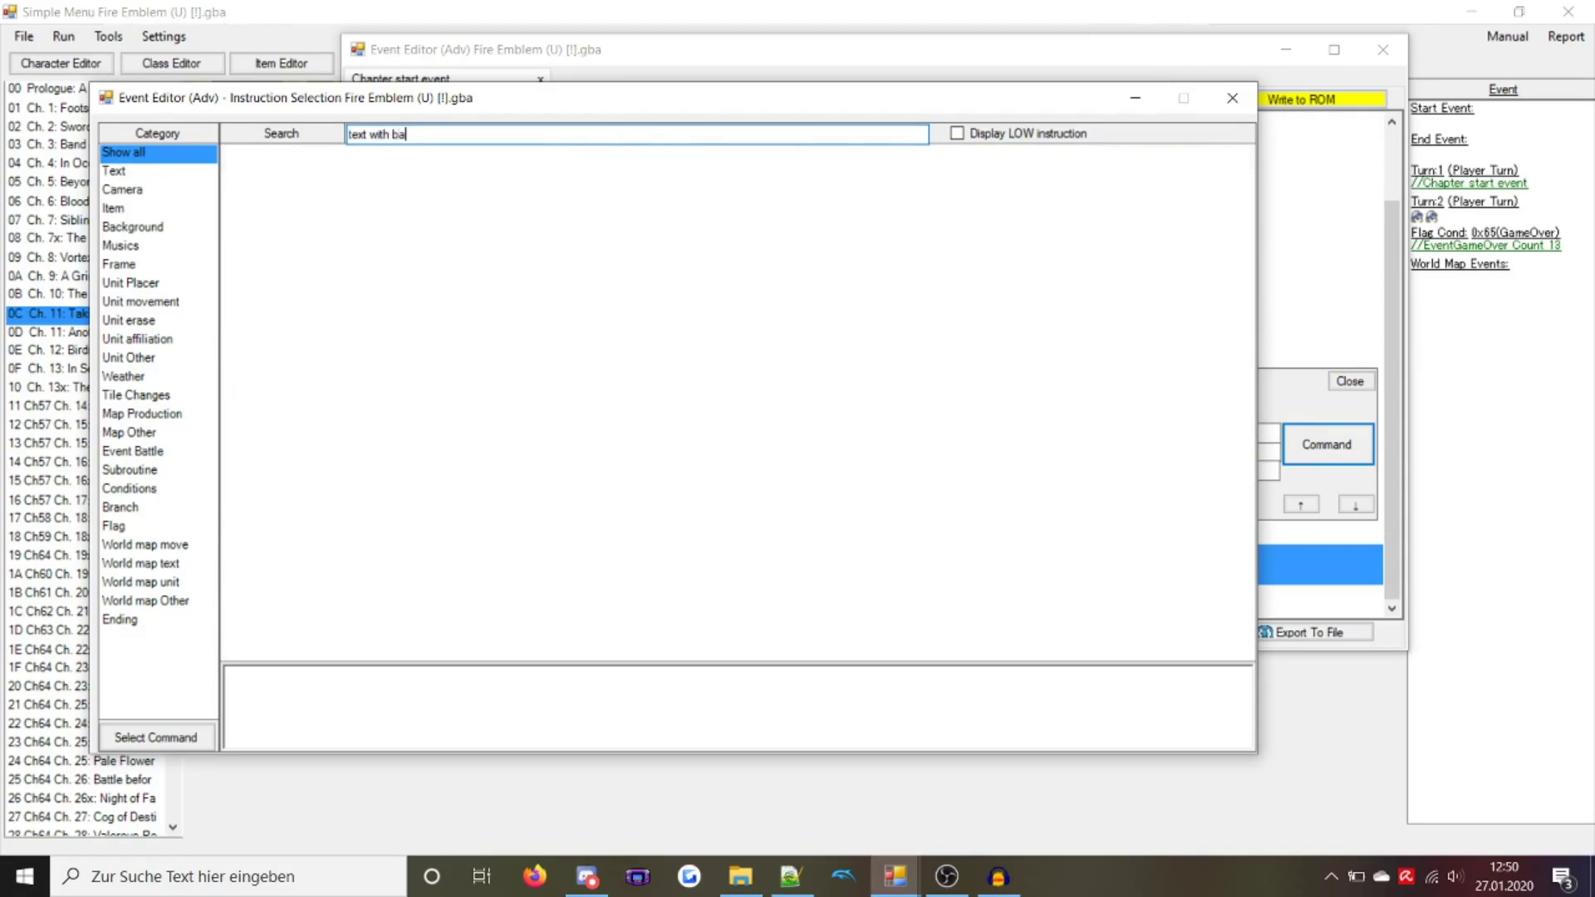
key(BackSpace)
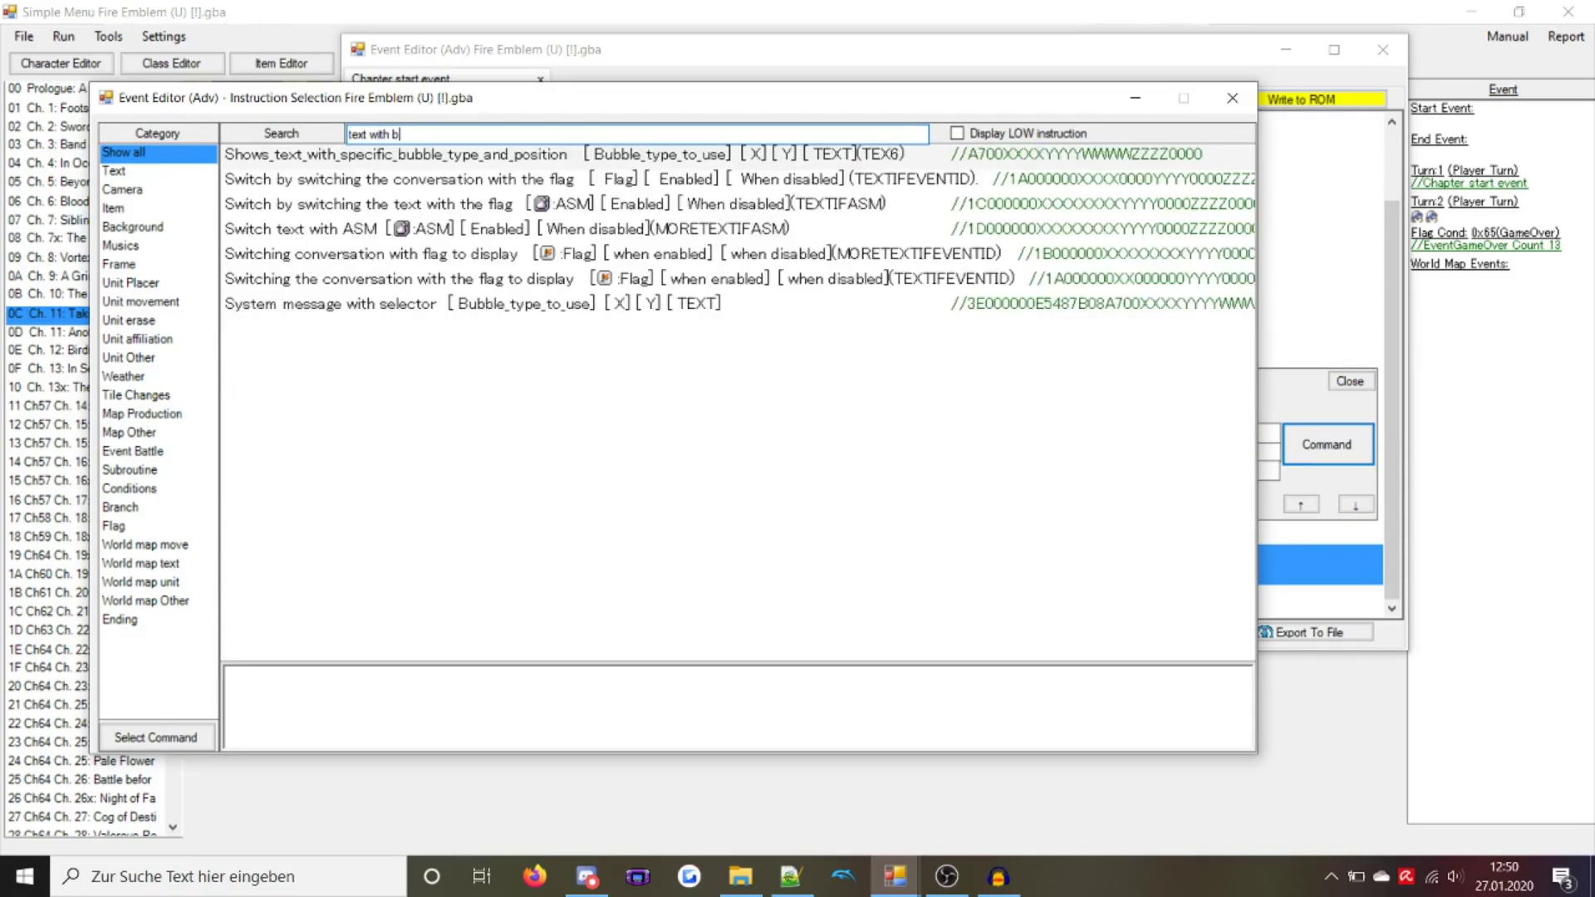
key(BackSpace)
key(BackSpace)
key(BackSpace)
key(BackSpace)
key(BackSpace)
key(BackSpace)
key(BackSpace)
key(BackSpace)
key(BackSpace)
key(BackSpace)
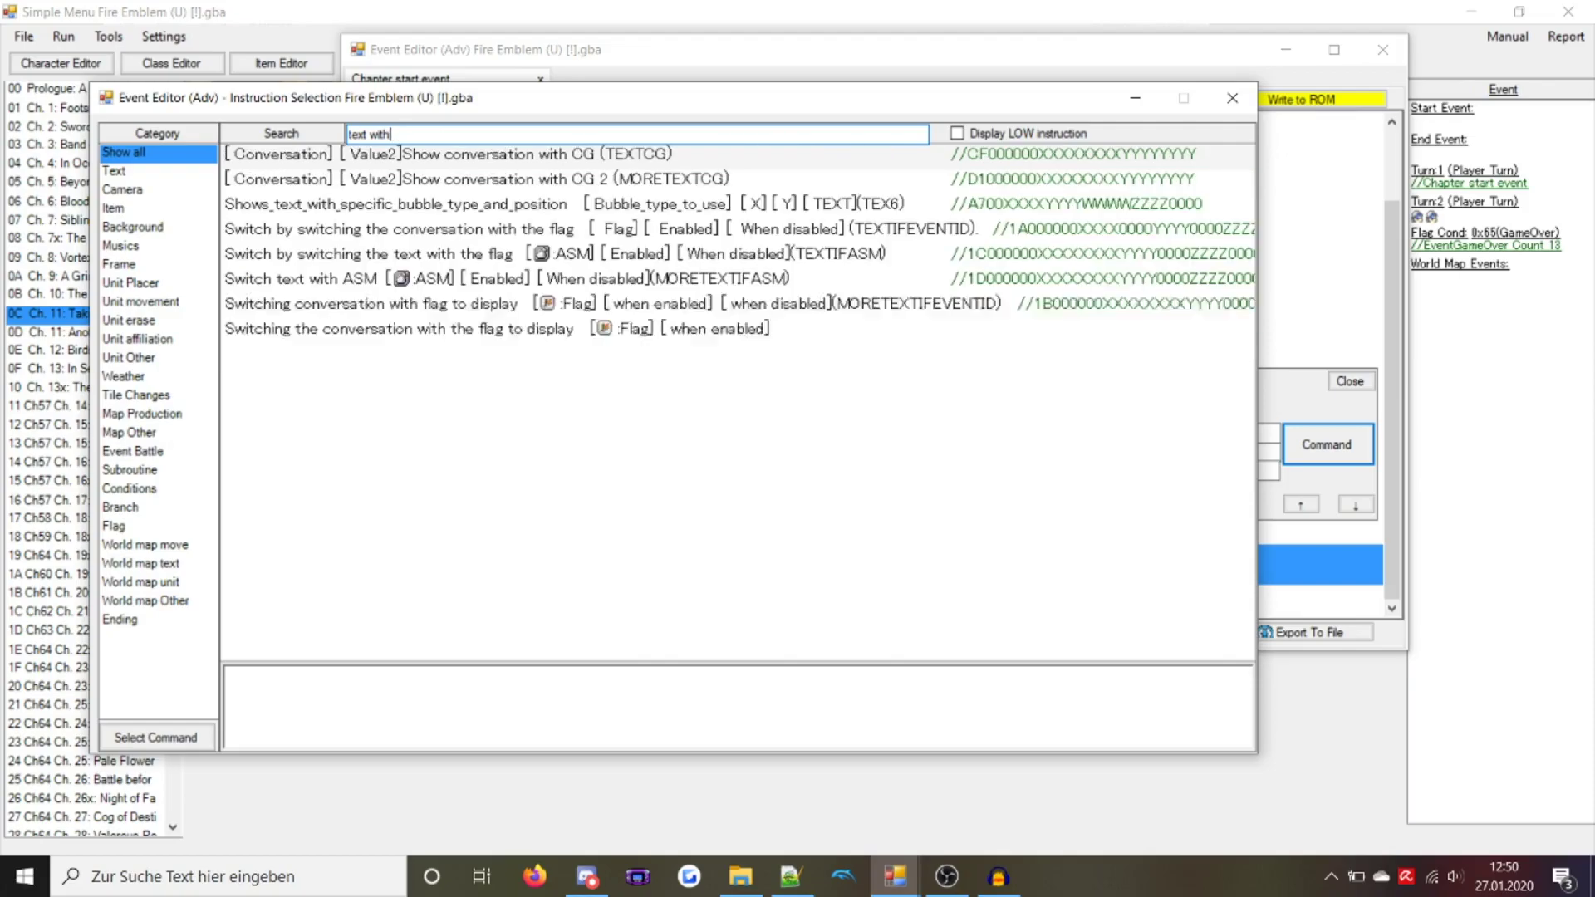
Find "fadi" in the instruction list and choose the Background display [BG] (FADI) command
text(adi)
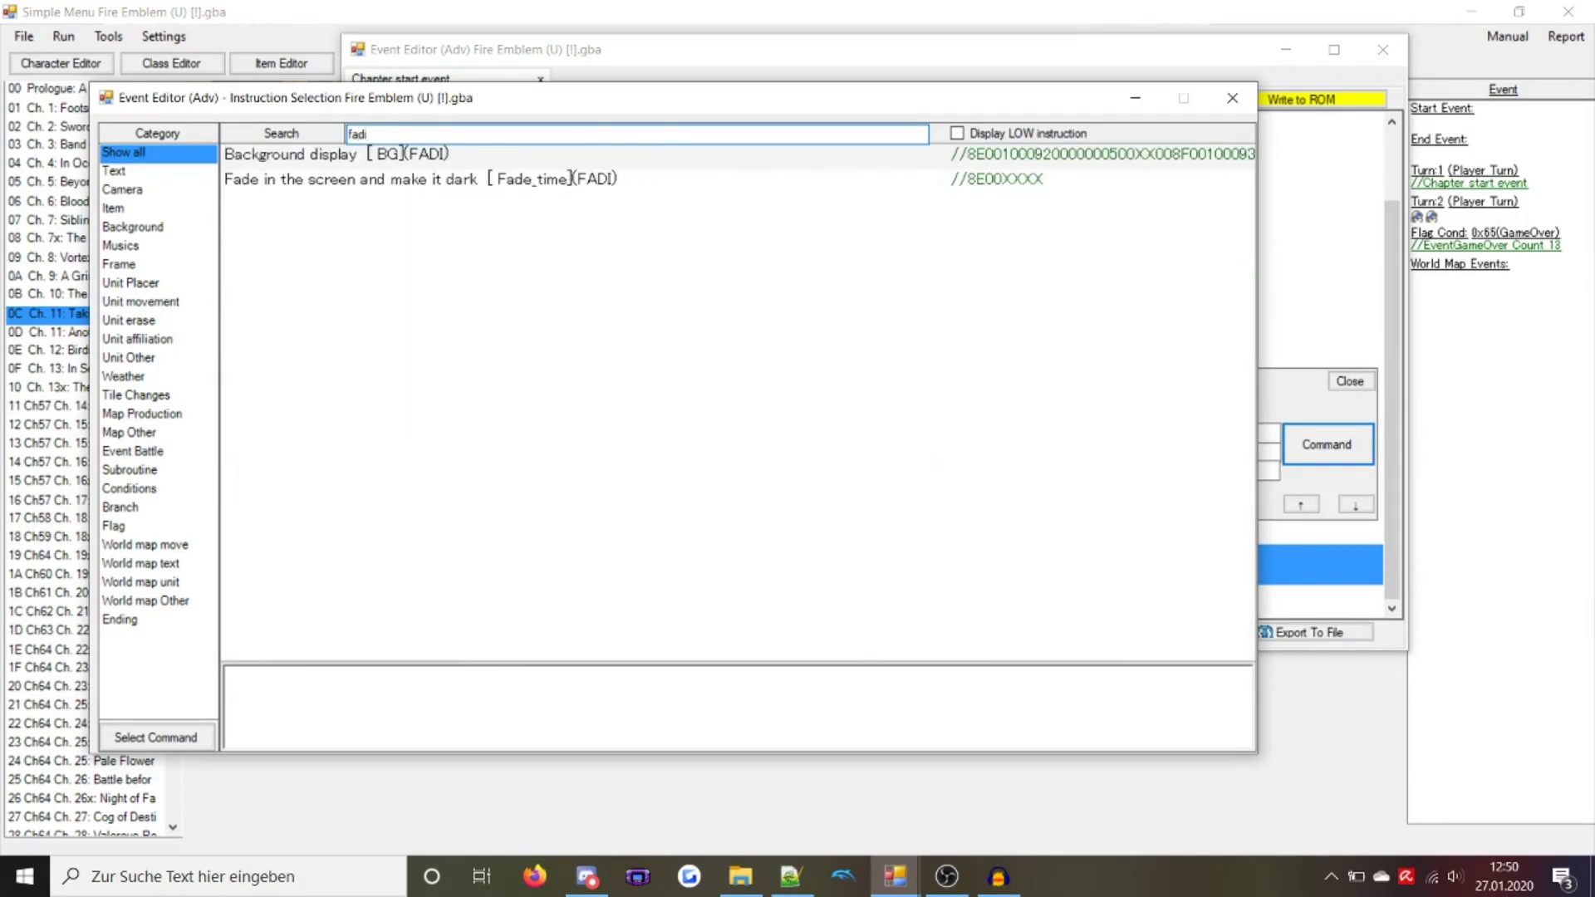
click(420, 159)
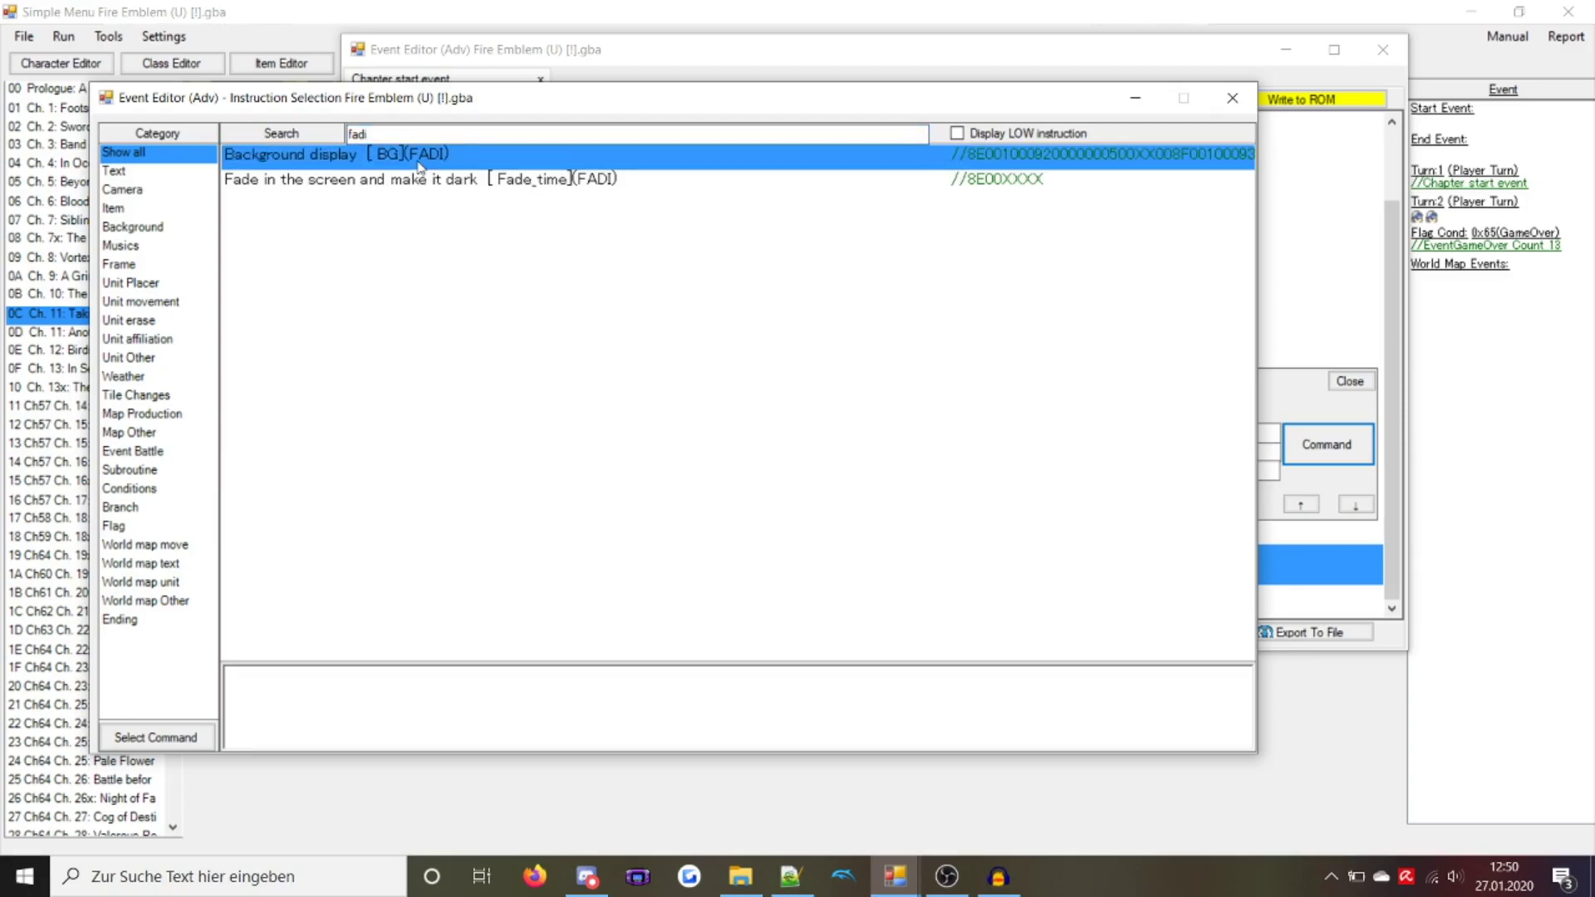
double_click(420, 159)
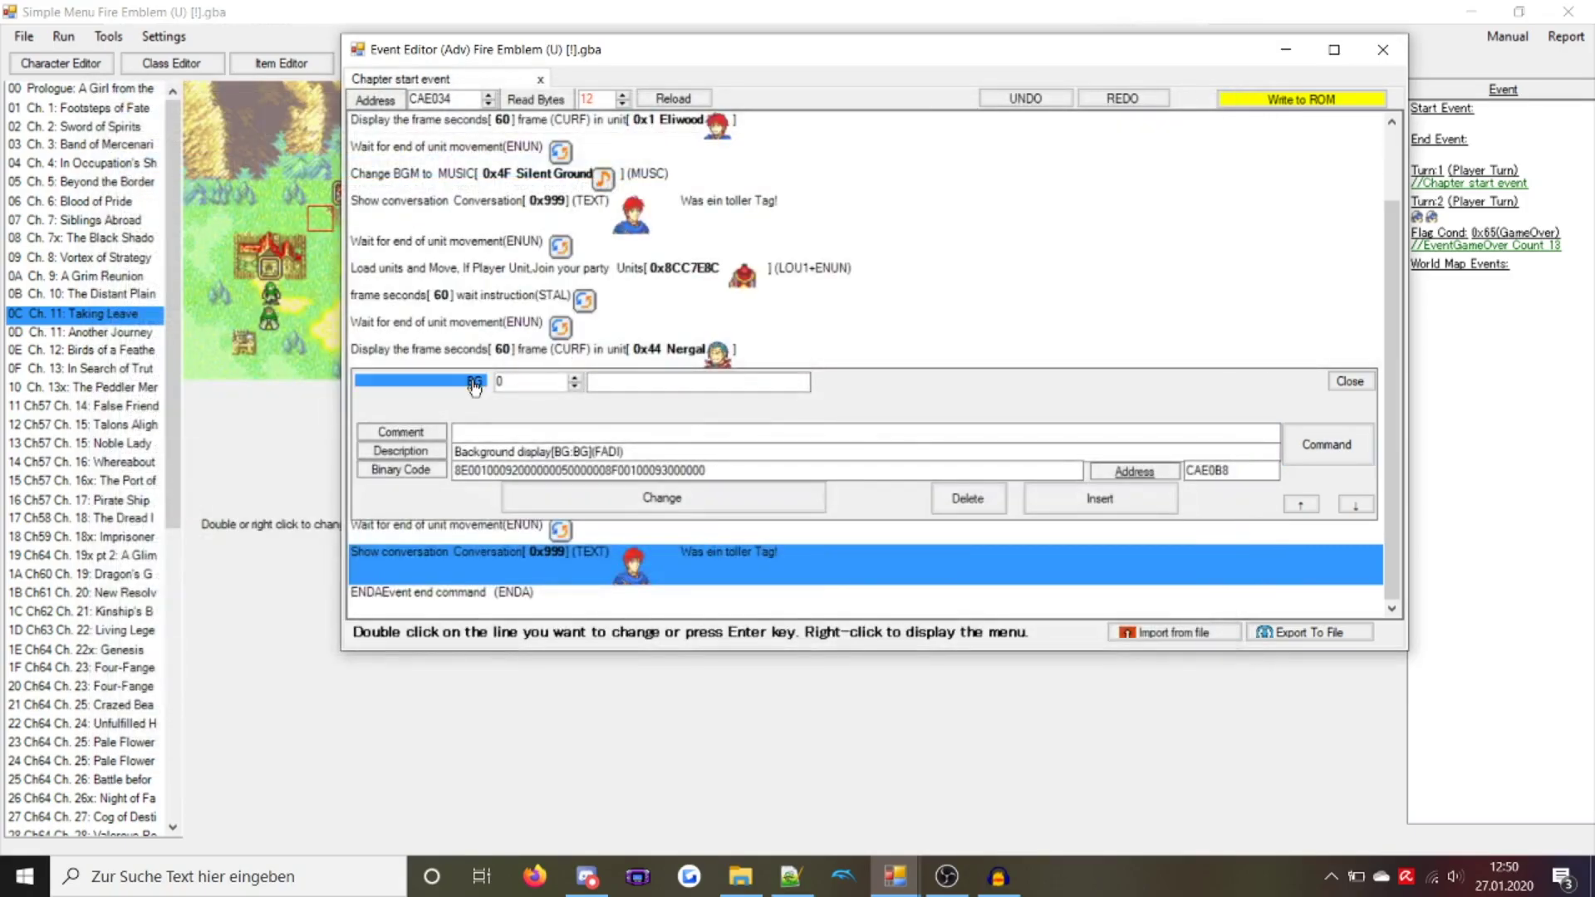
Set the background to 1C, the meadow with fir trees, insert the command and place it above the last 0x999 conversation
click(415, 370)
click(199, 304)
scroll(199, 315, down, 3)
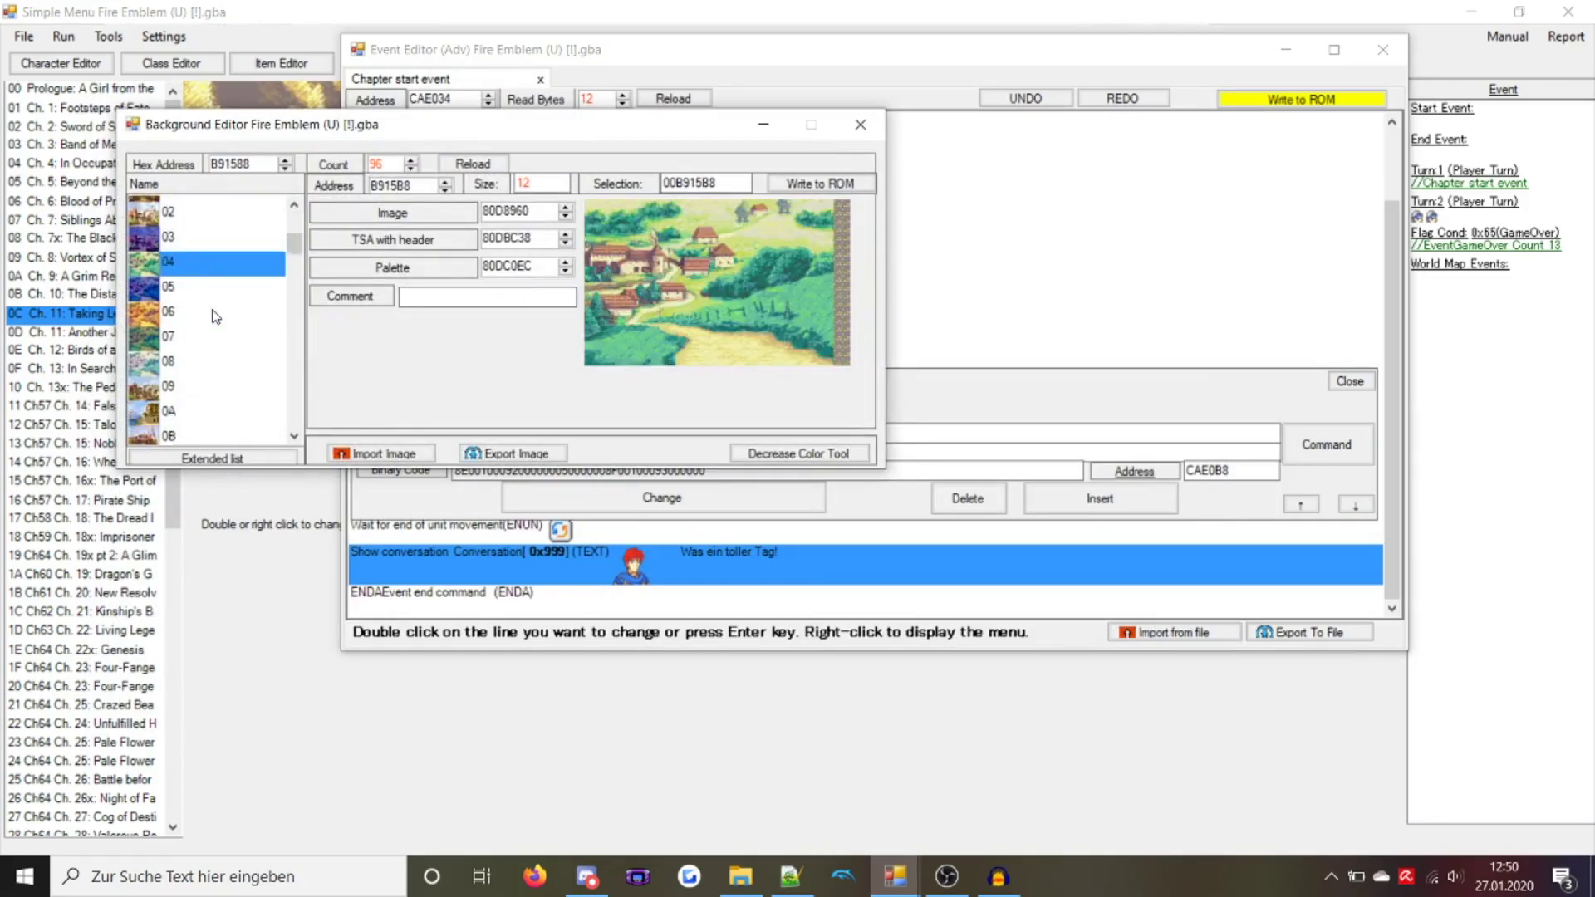
click(187, 330)
scroll(187, 335, down, 3)
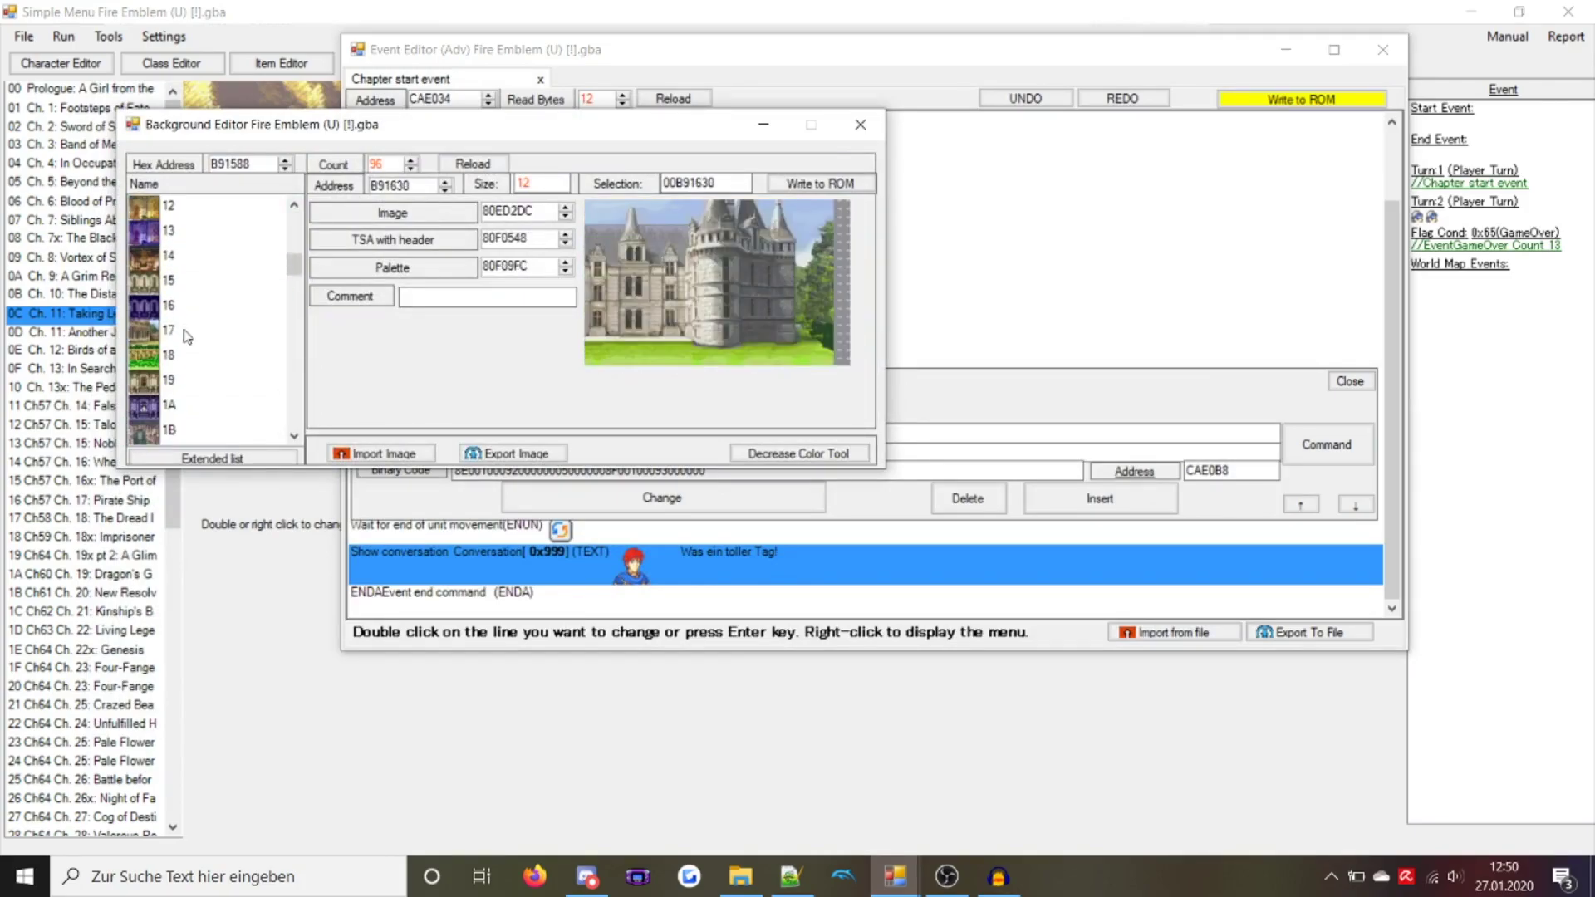
click(187, 335)
scroll(187, 342, down, 3)
click(168, 230)
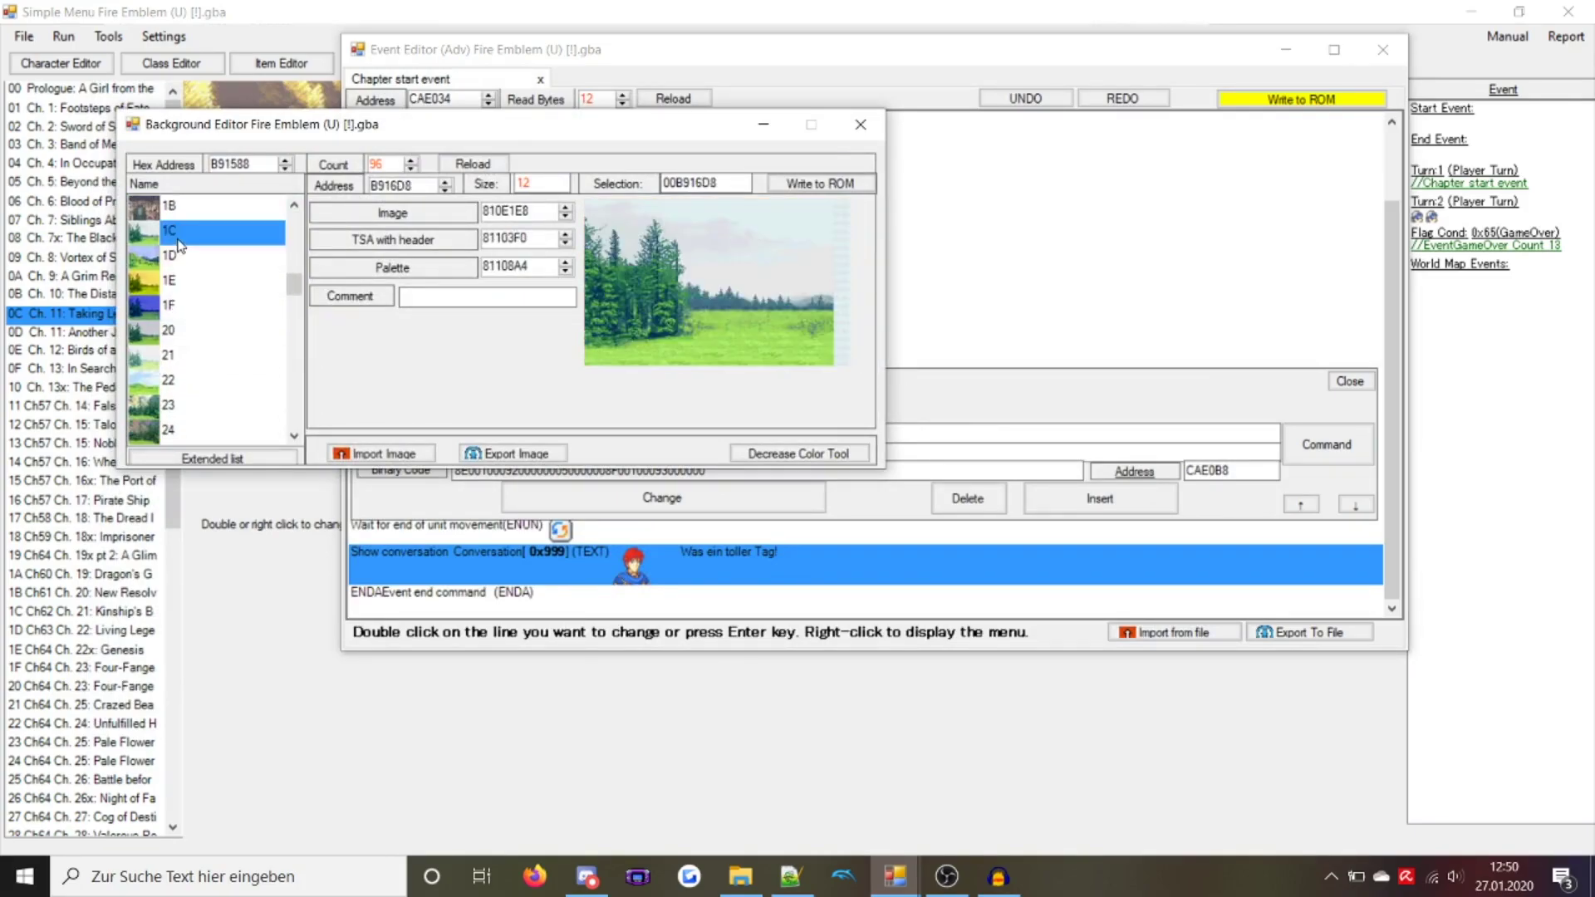
double_click(169, 231)
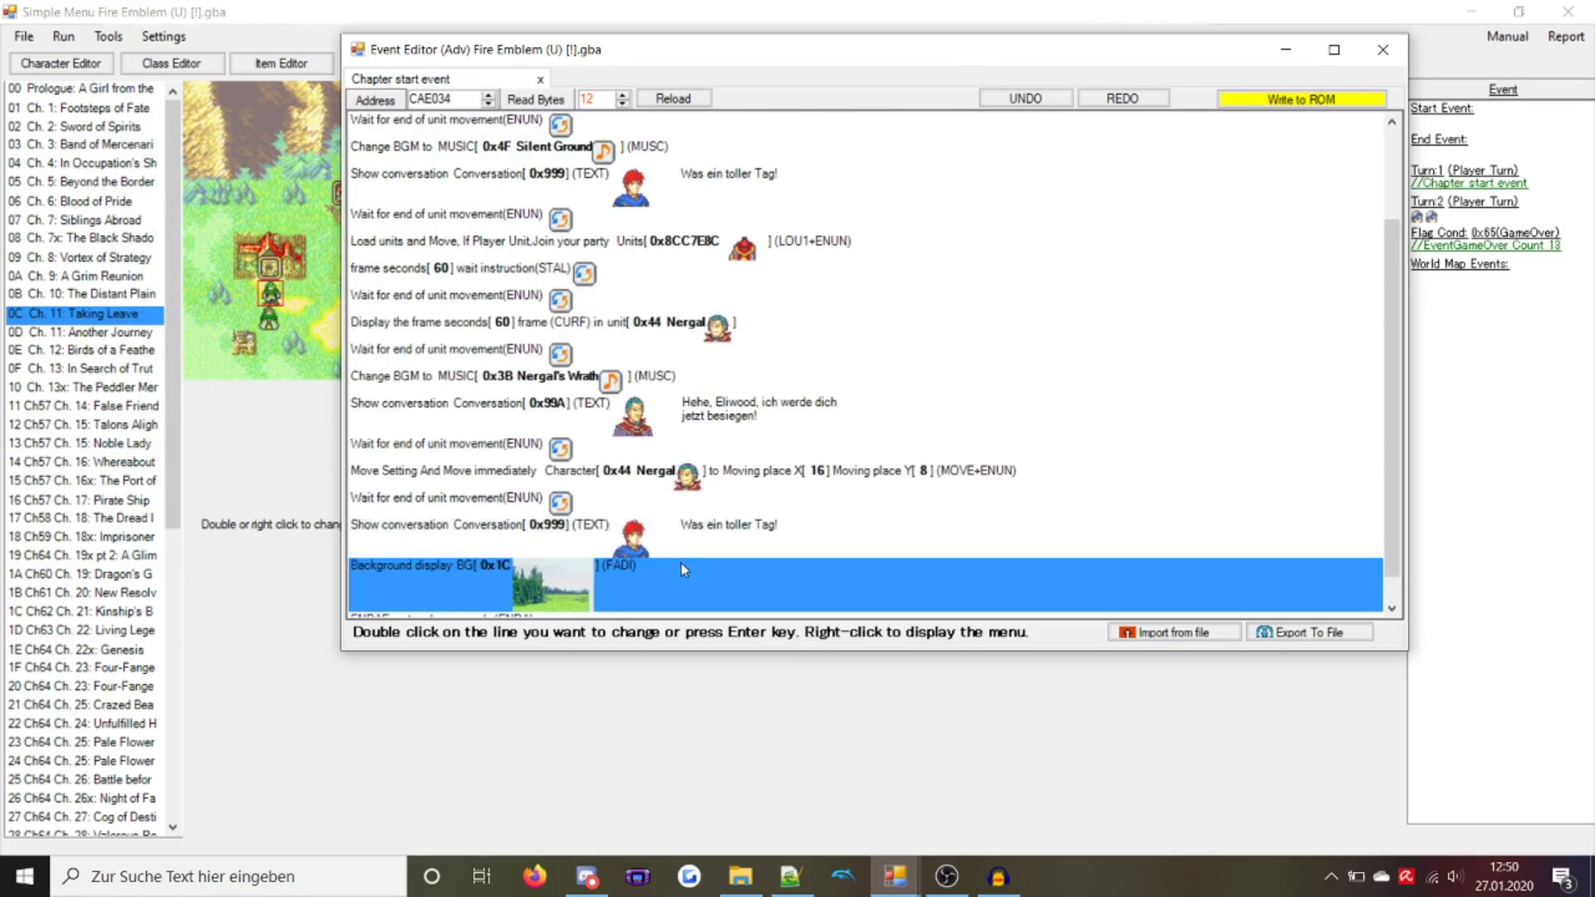
double_click(682, 563)
click(695, 593)
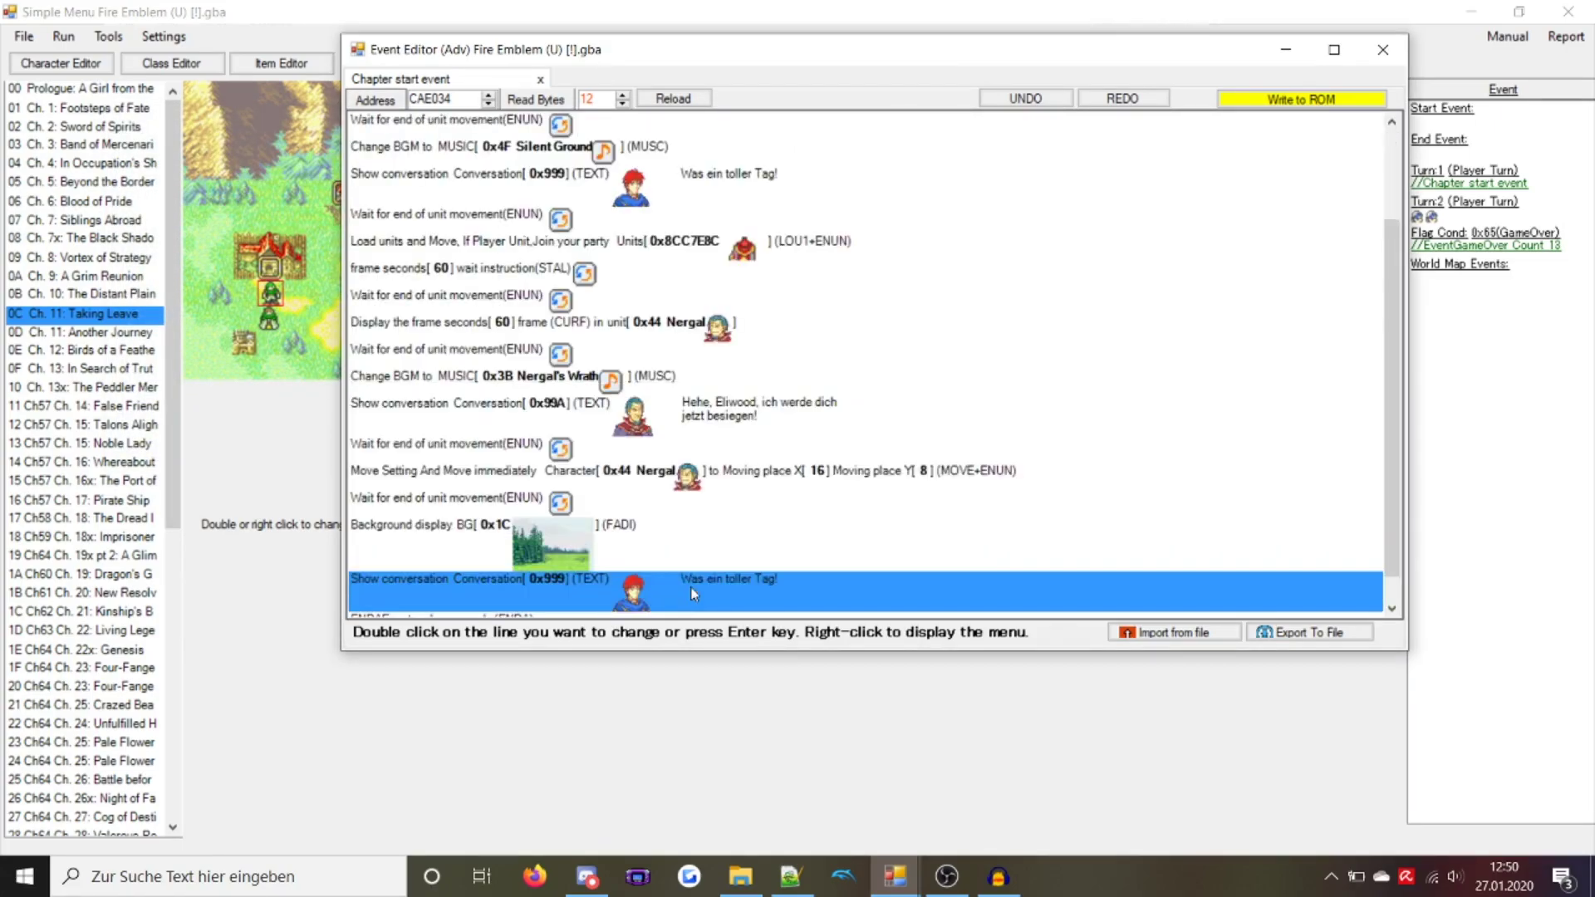
Insert a Fade out the screen (FADU) command with fade time 5 after the last 0x999 conversation
double_click(687, 552)
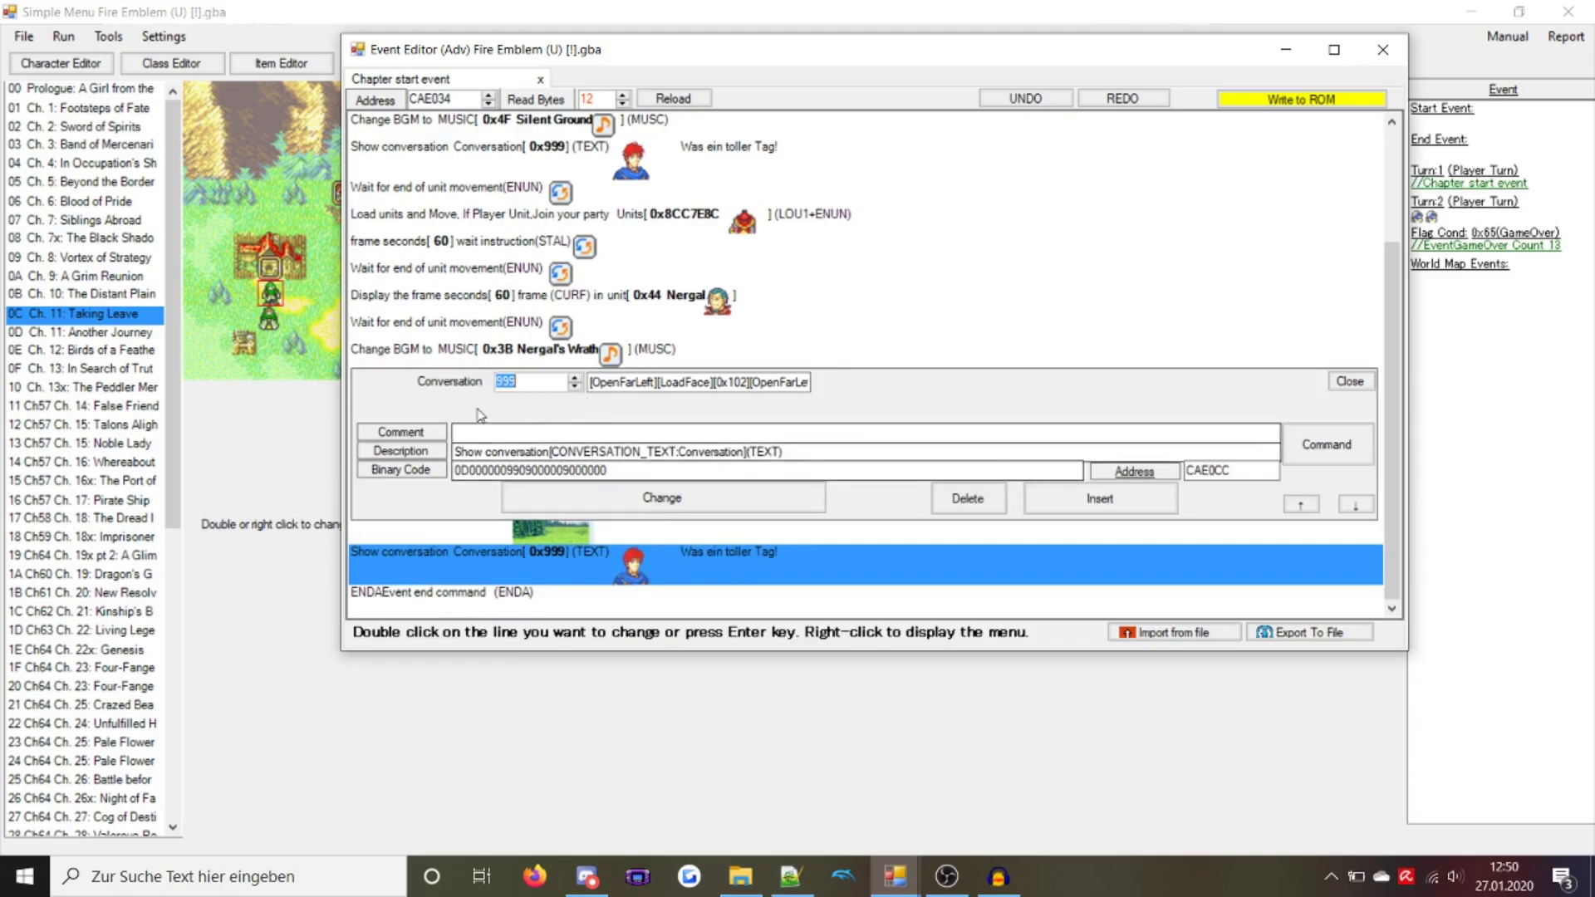
click(1362, 446)
text(fadu)
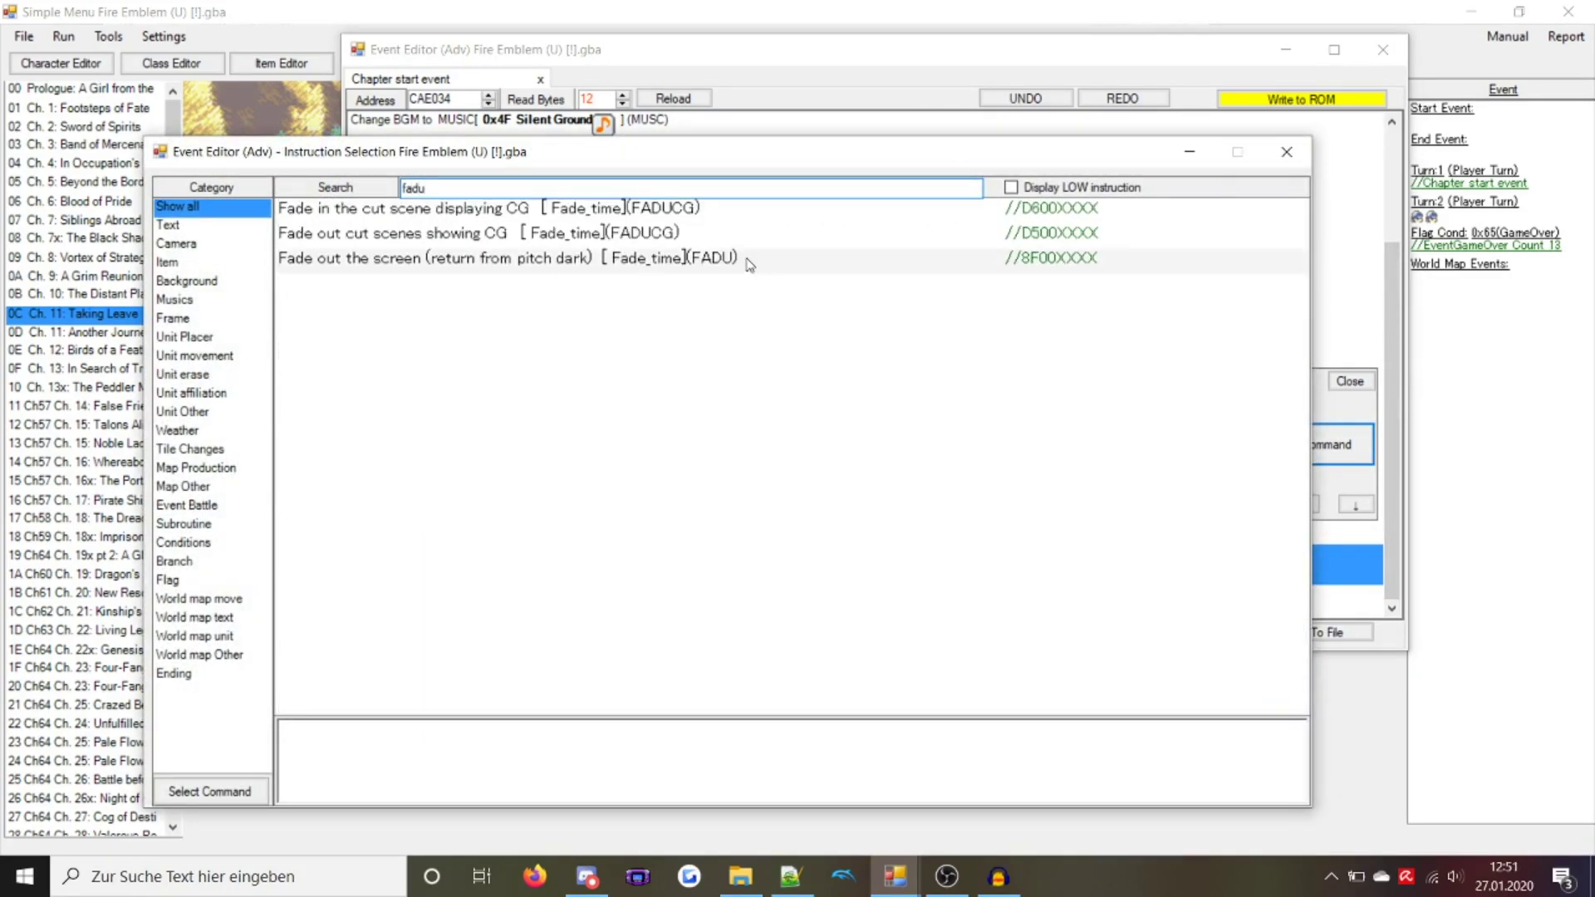
double_click(750, 259)
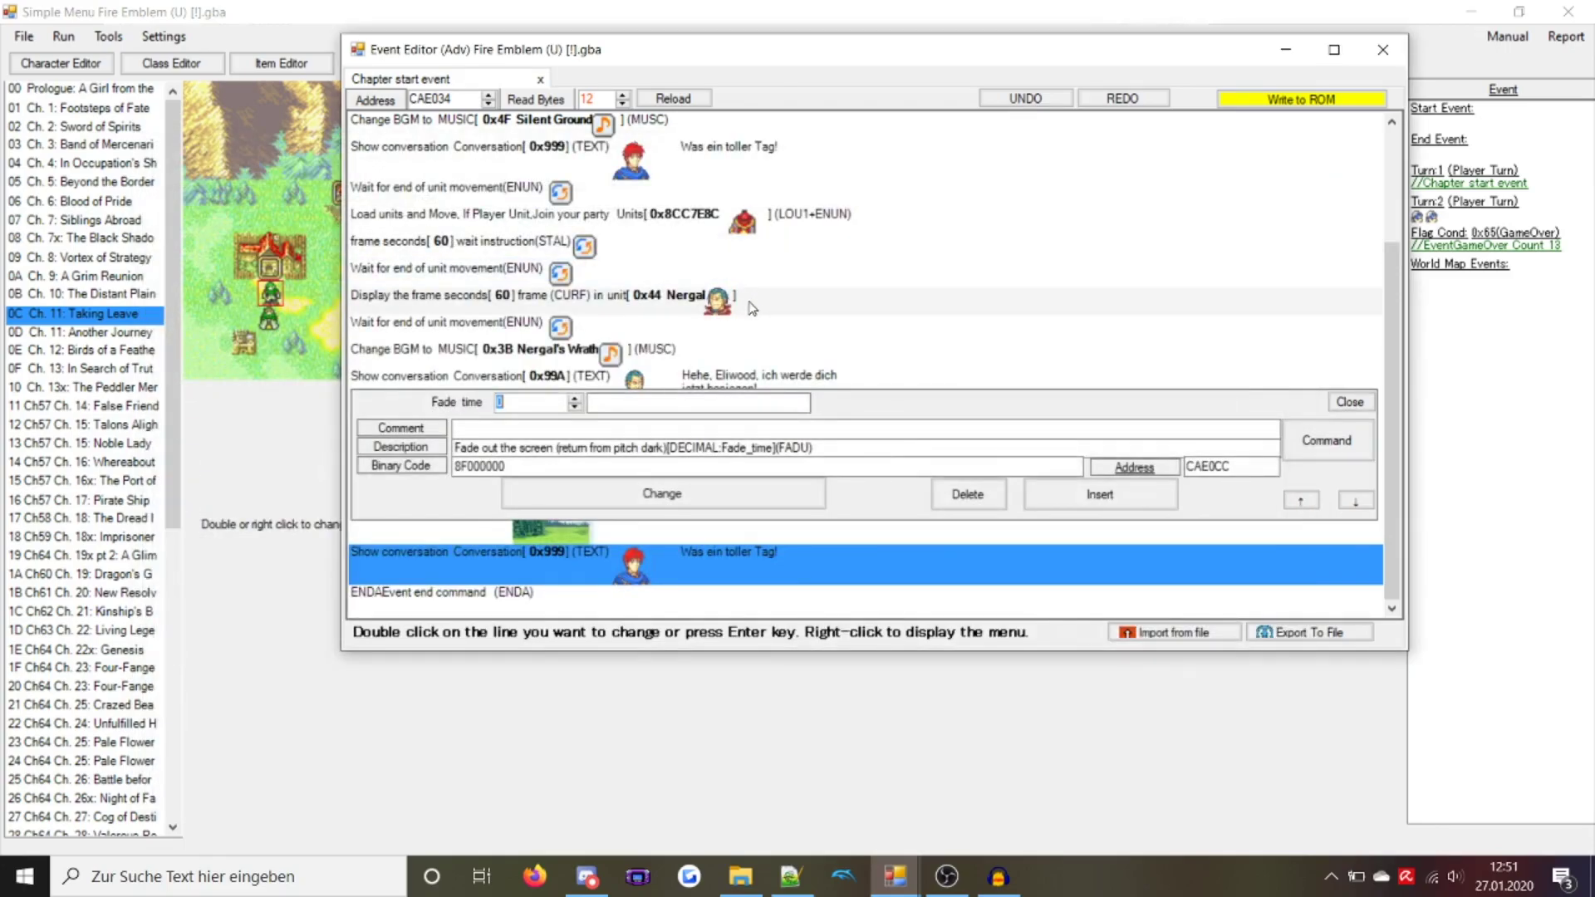
text(5)
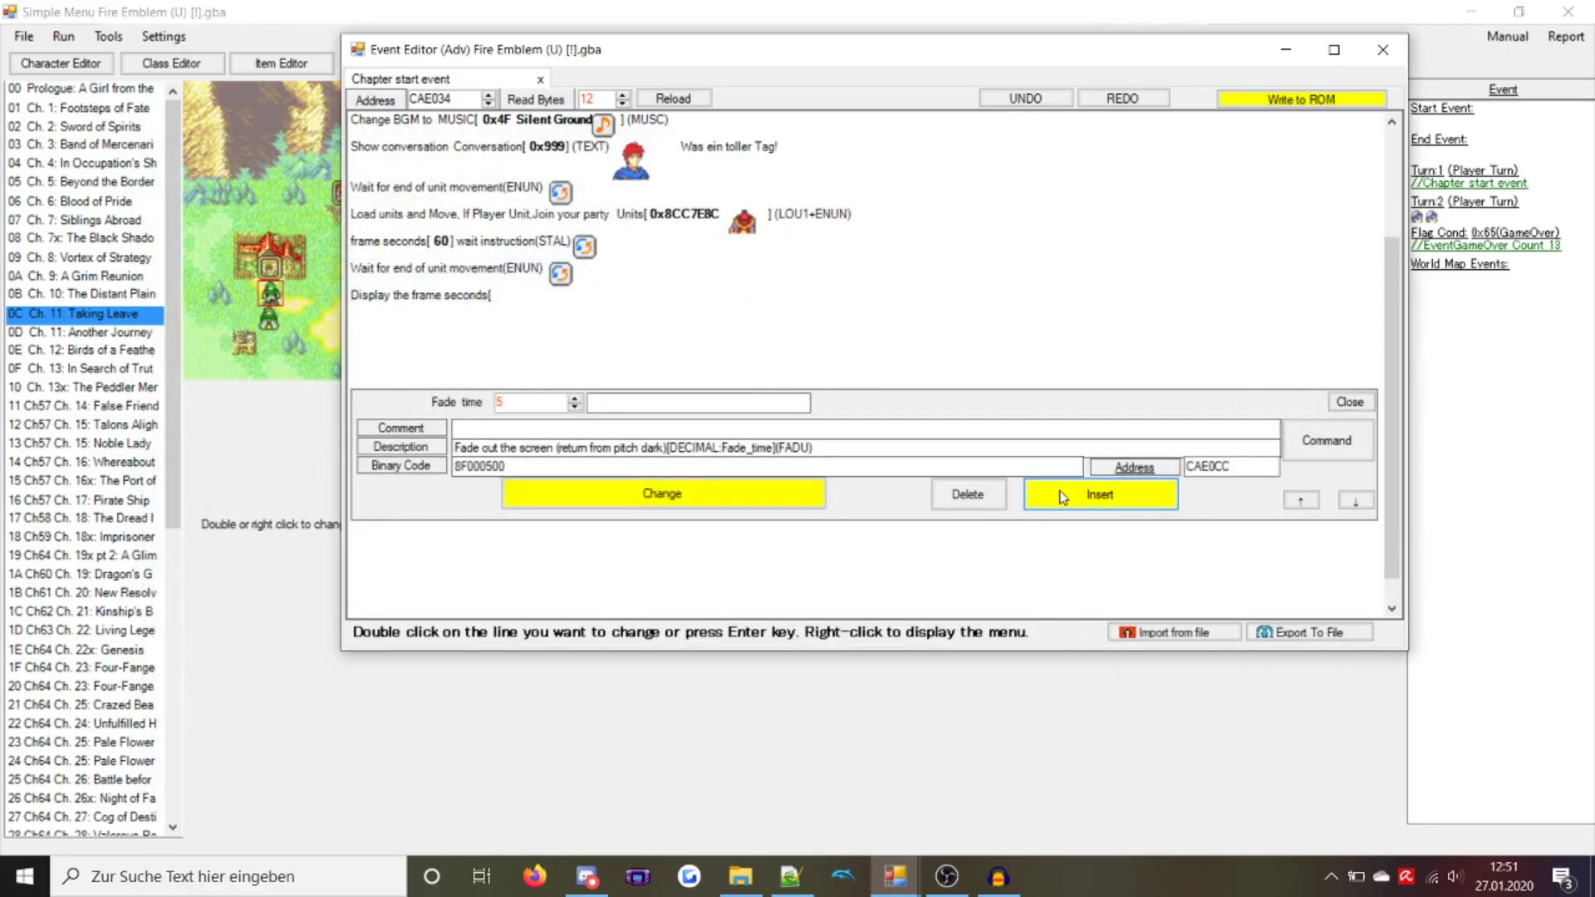
click(1100, 494)
Insert a Conversation end command (REMA) after the fade-out and also after the 0x99A conversation
click(1327, 481)
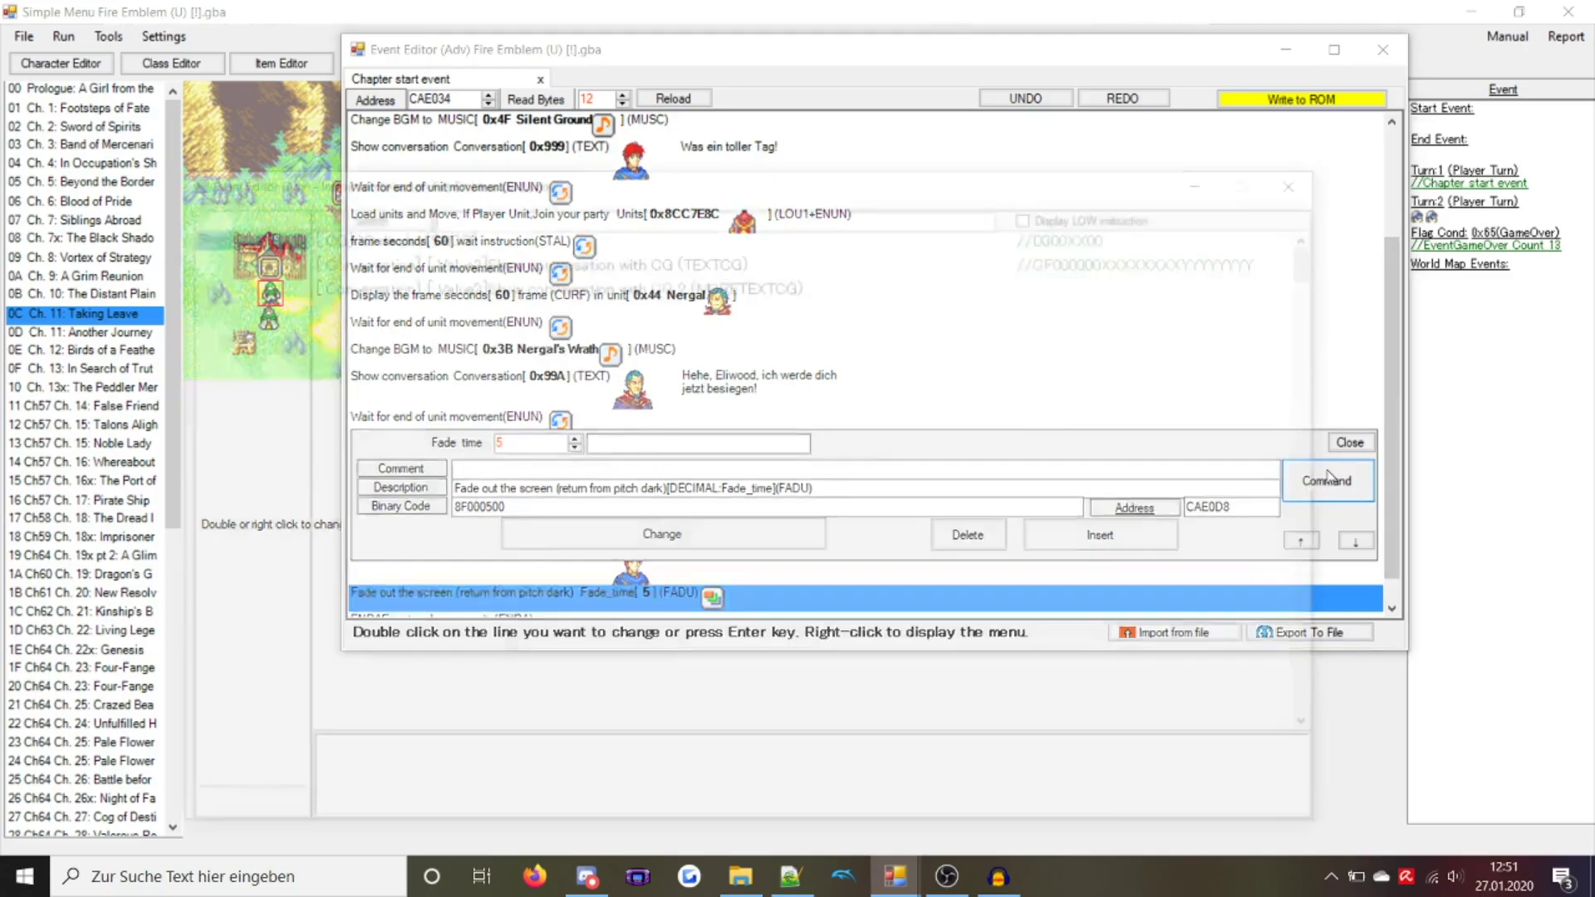
text(rema)
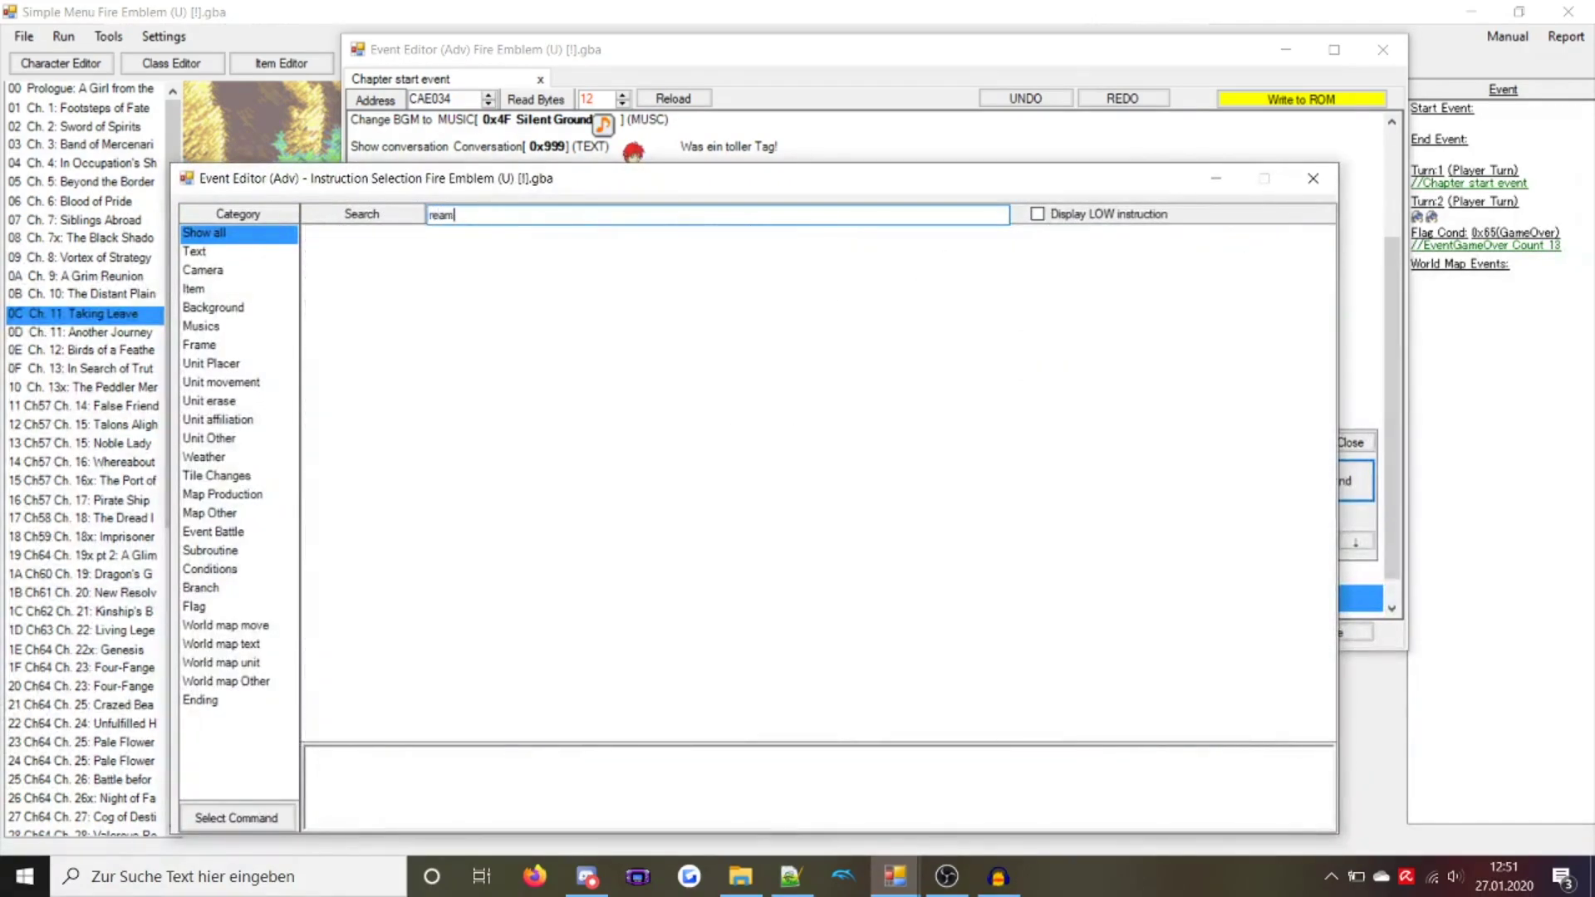
double_click(515, 236)
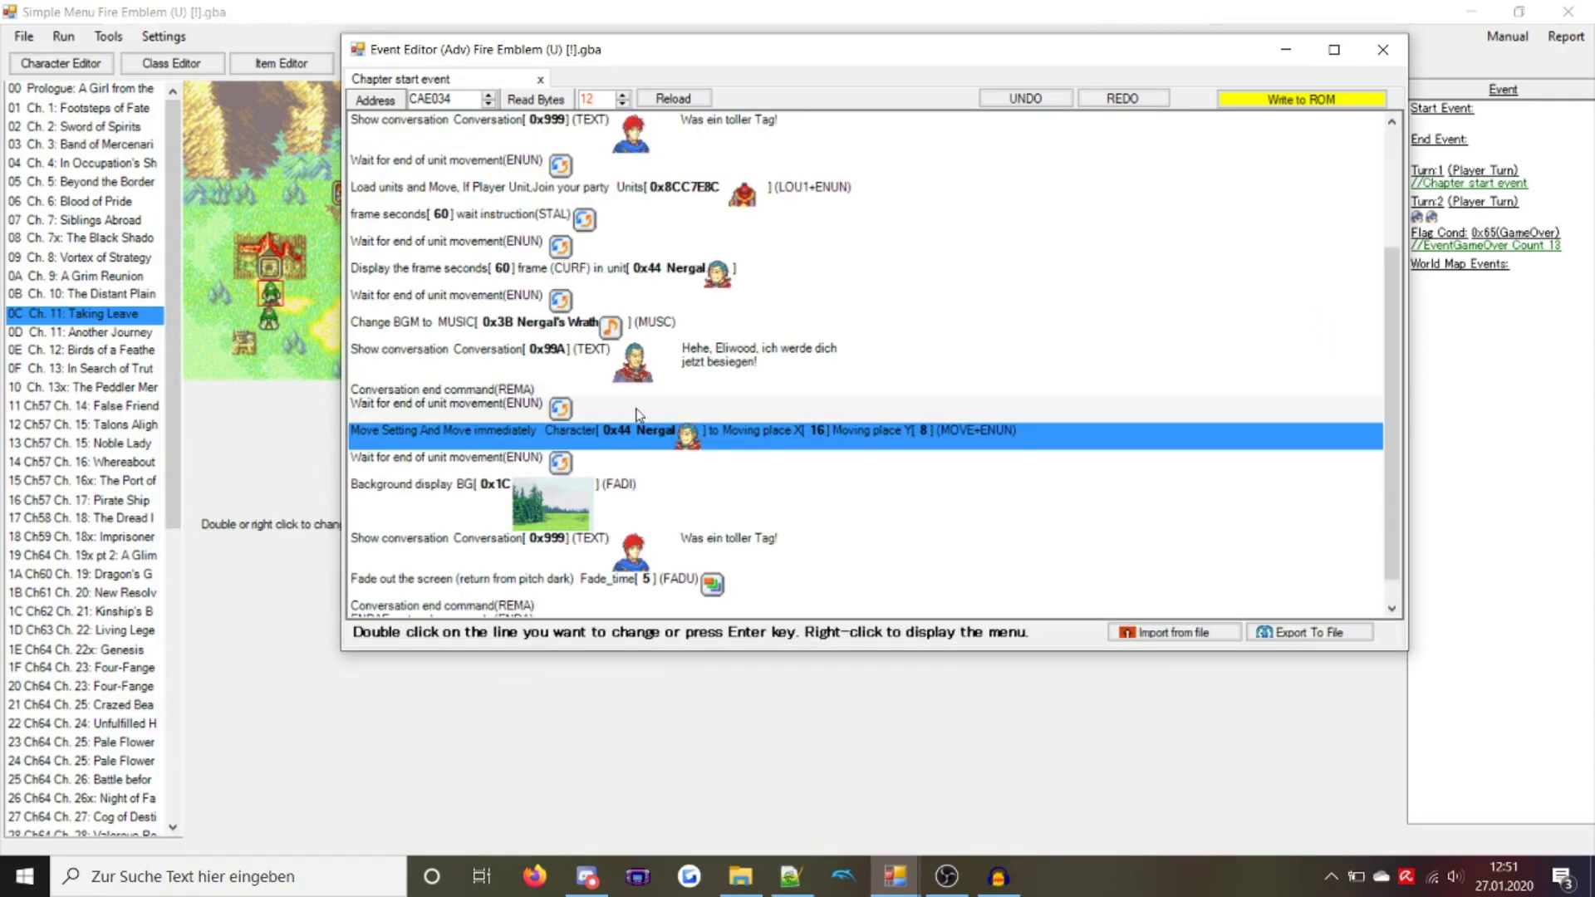
Add a Conversation end command (REMA) after the first 0x999 conversation and write the event to the ROM
click(625, 327)
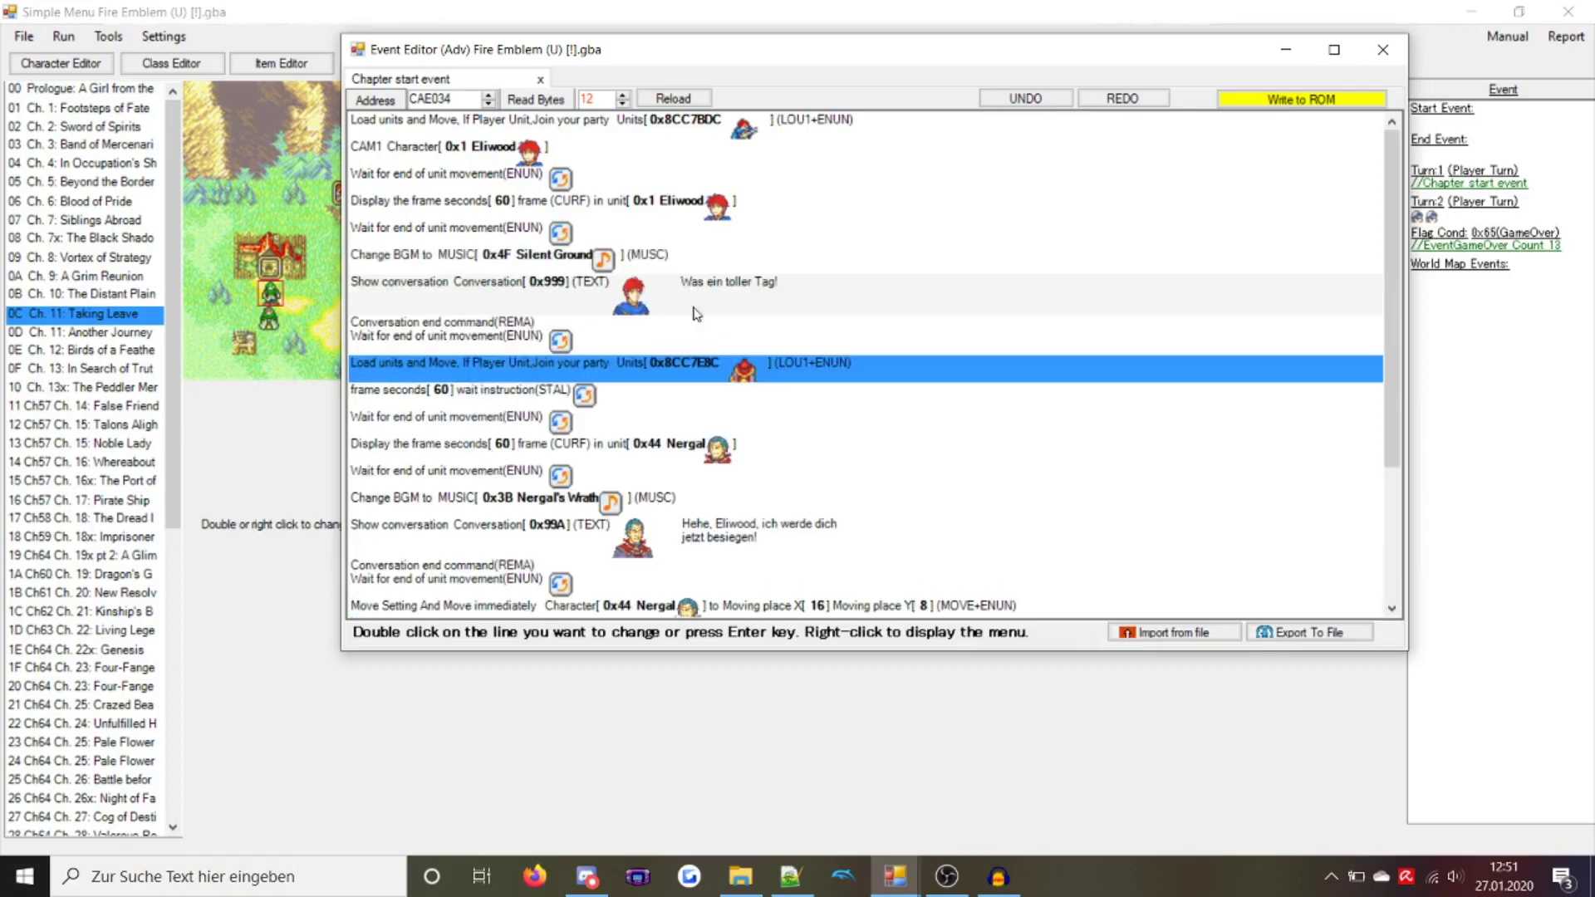
scroll(1296, 139, down, 2)
click(1298, 99)
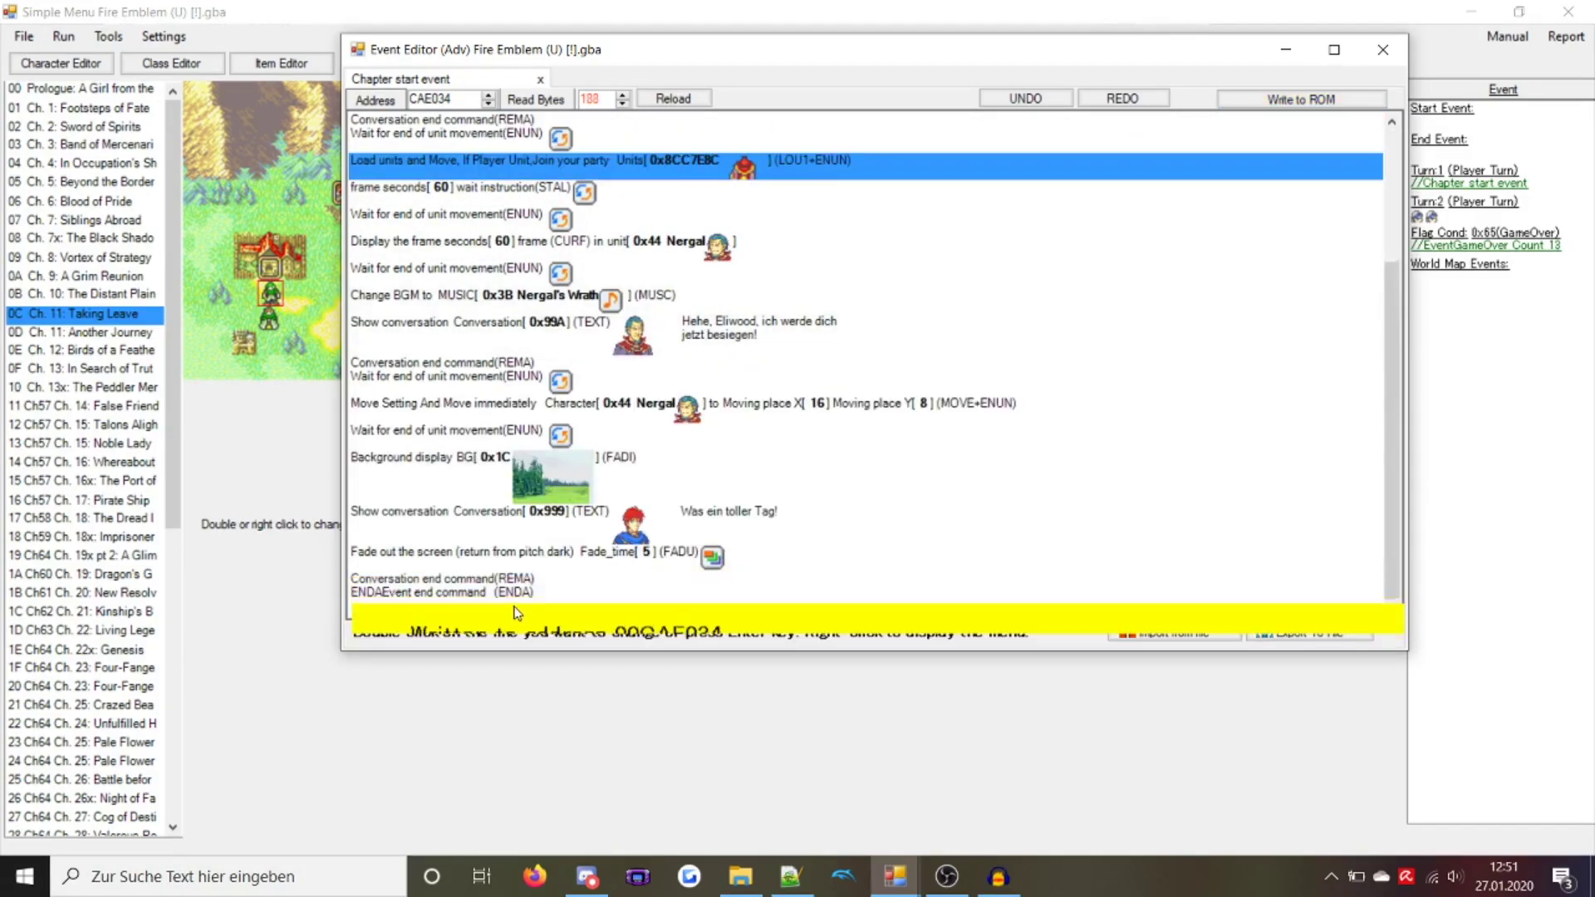
Change the conversation after the background display to 99B
click(515, 579)
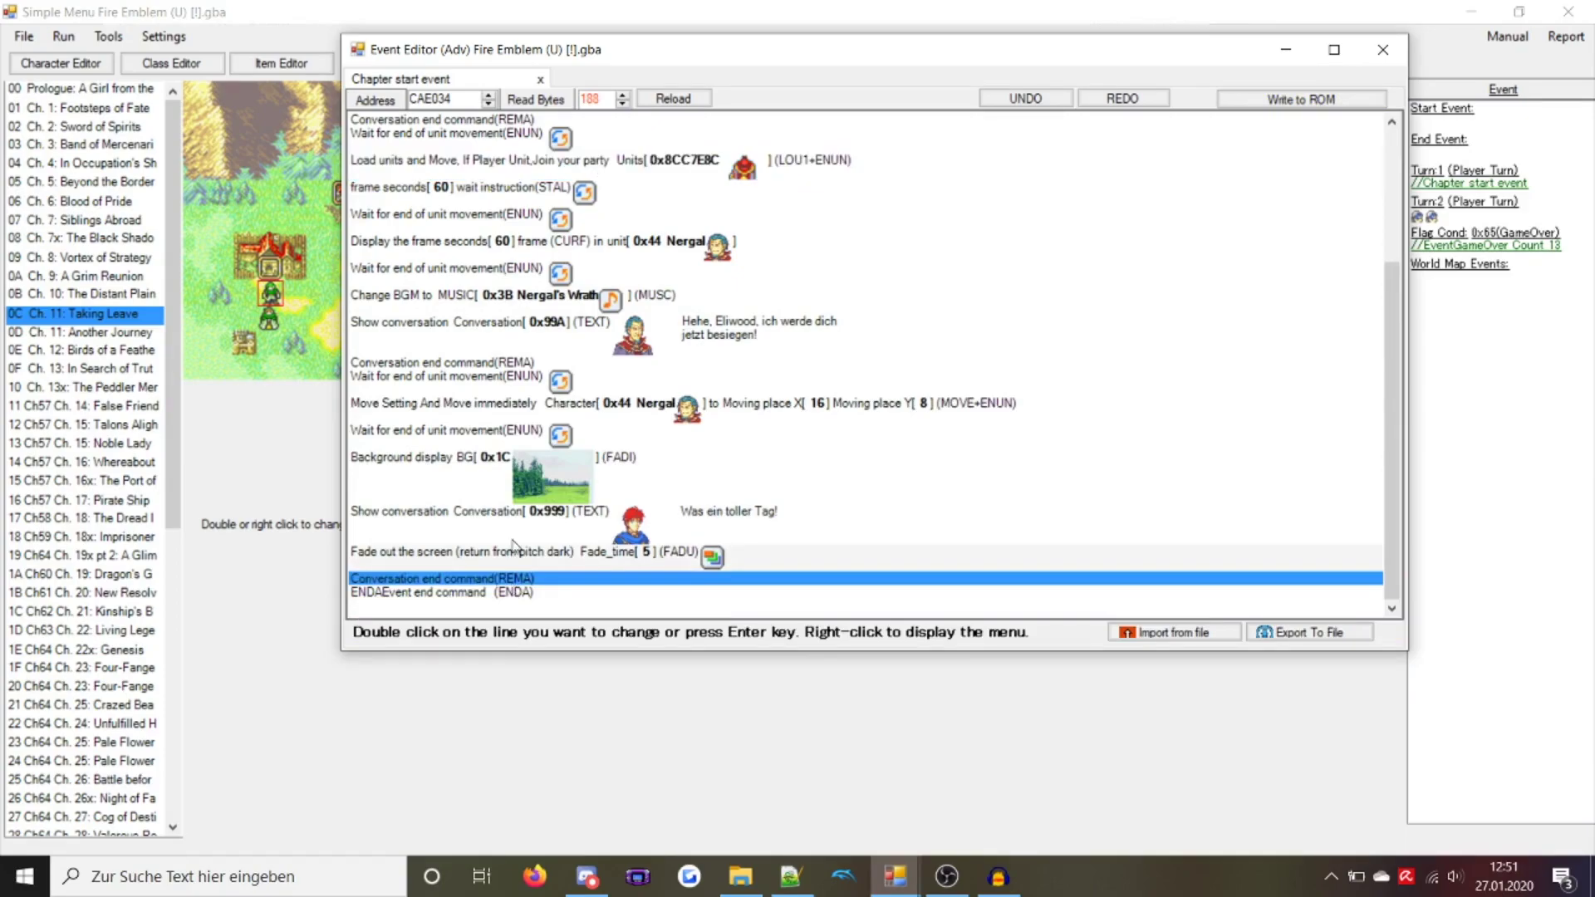
double_click(626, 526)
click(582, 460)
double_click(649, 508)
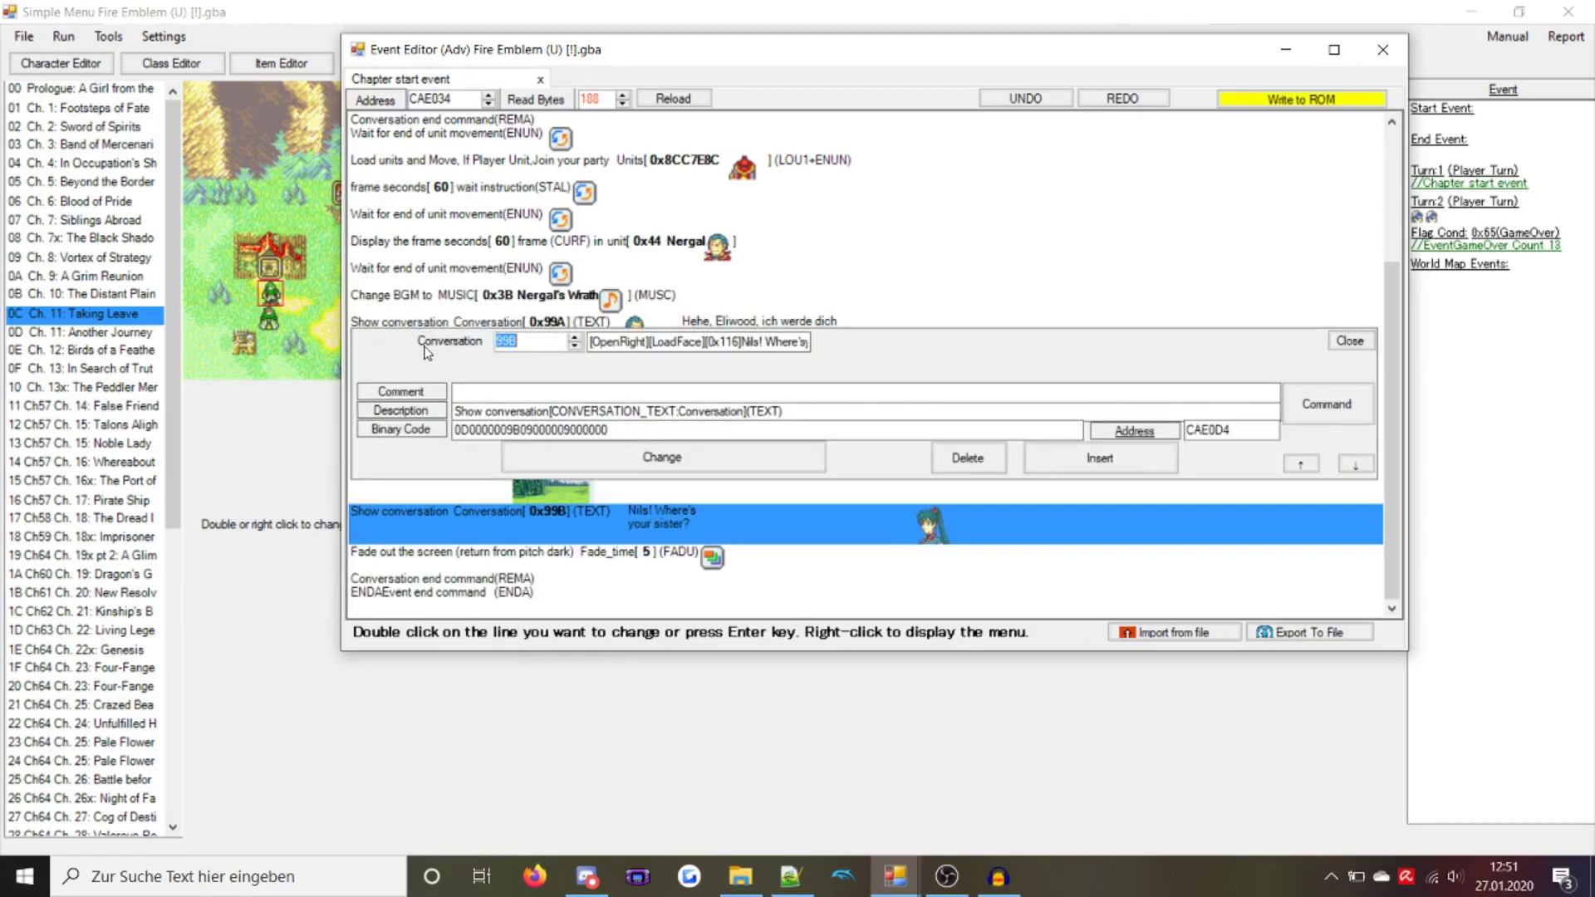
Replace the source text of entry 099B with a copy of Nergal's source text from entry 099A
click(430, 349)
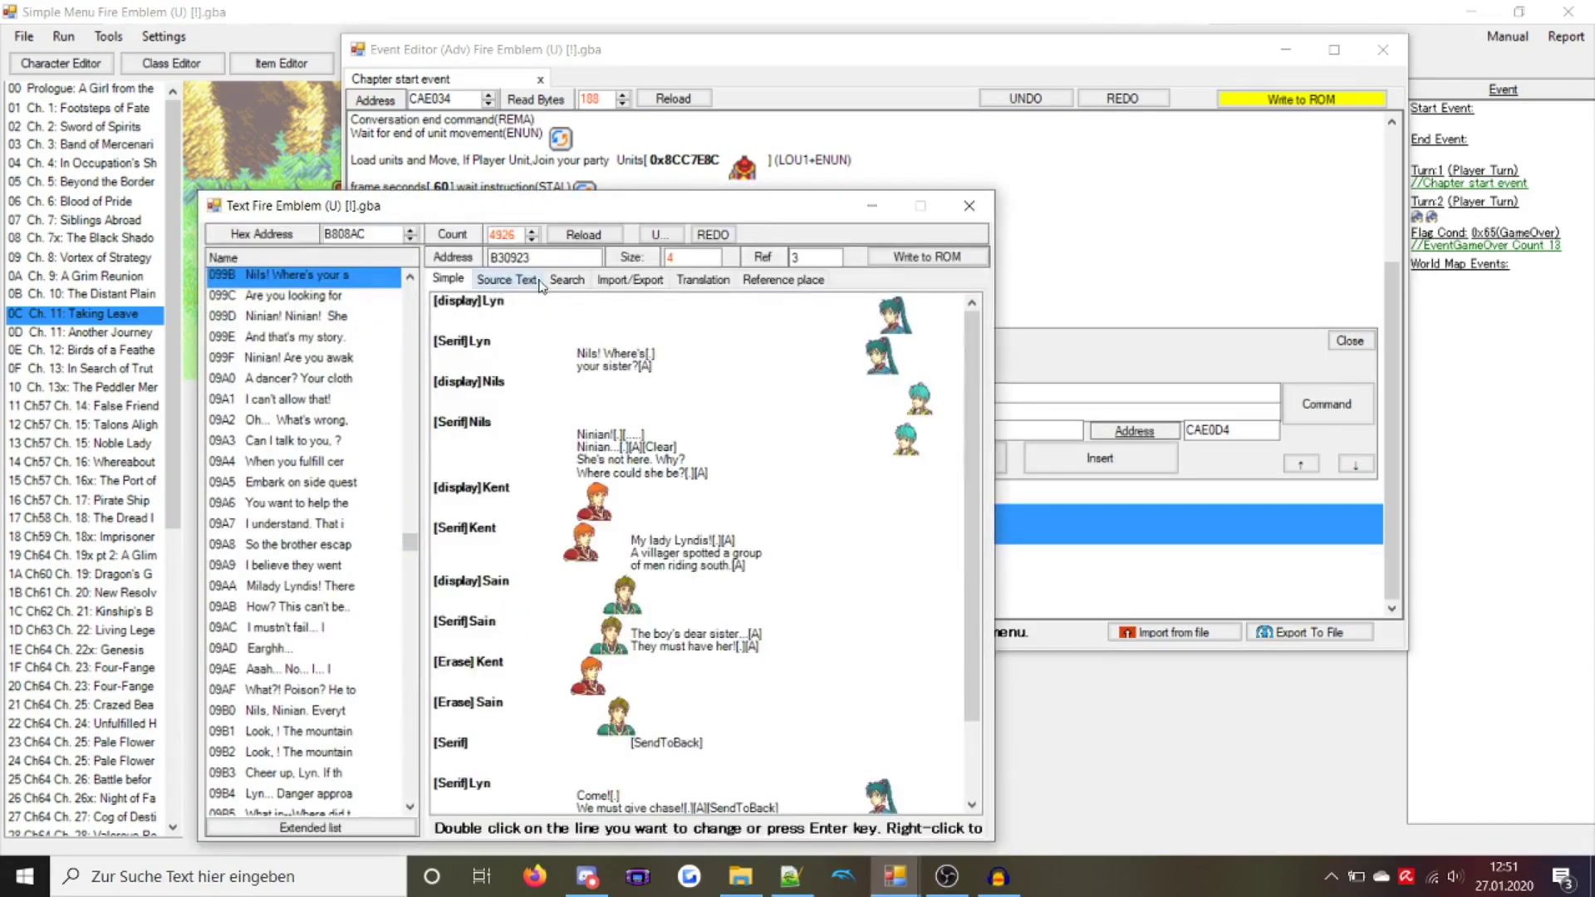
click(501, 281)
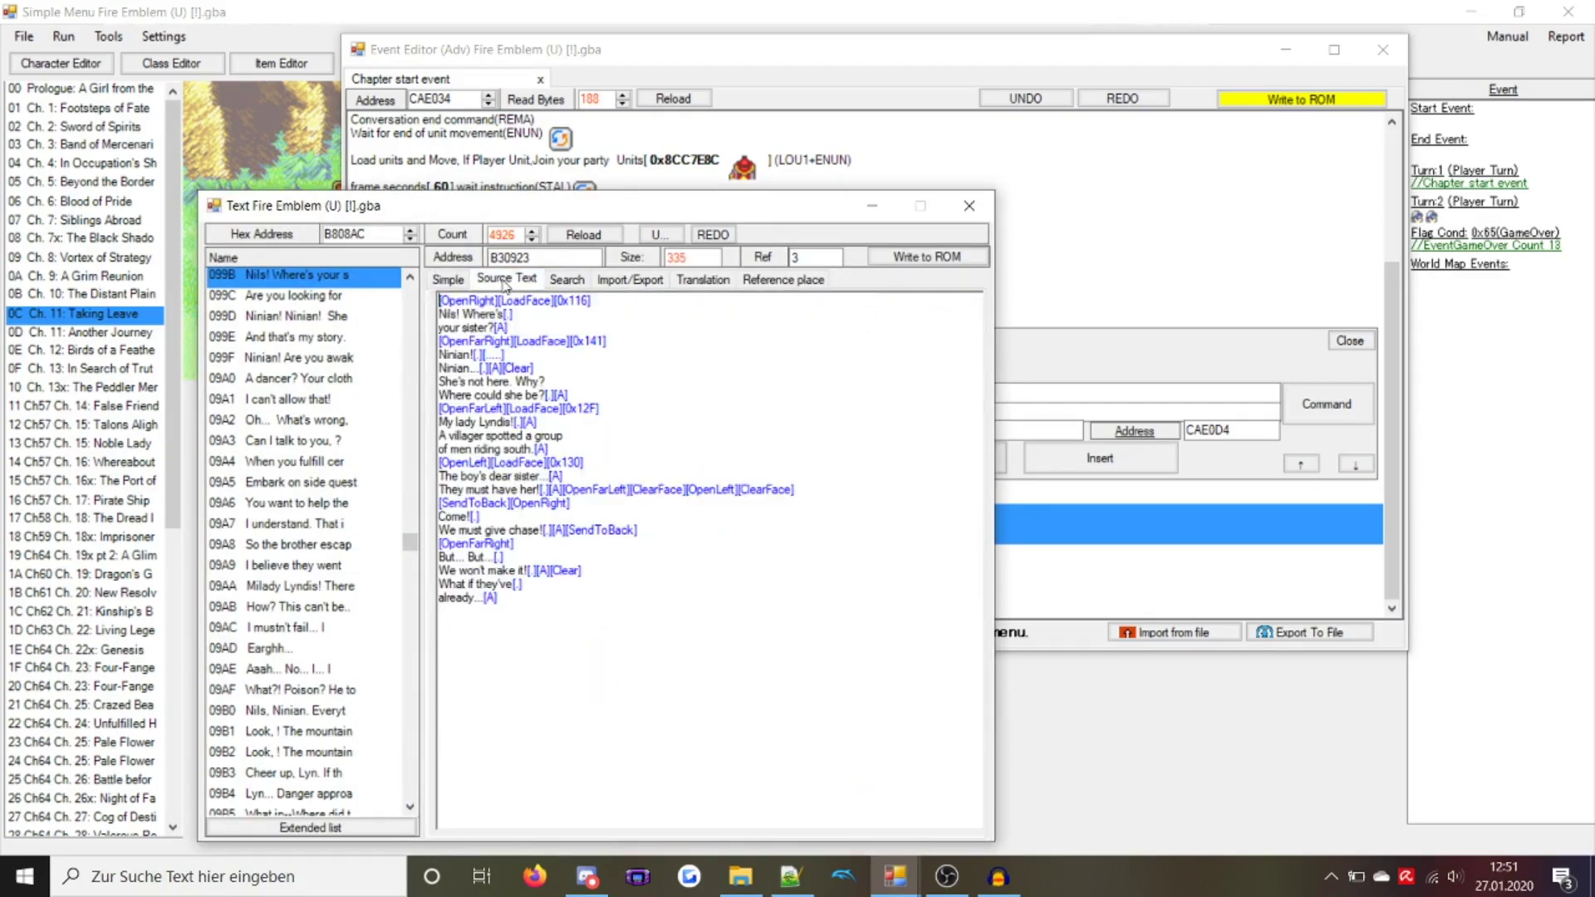
click(305, 455)
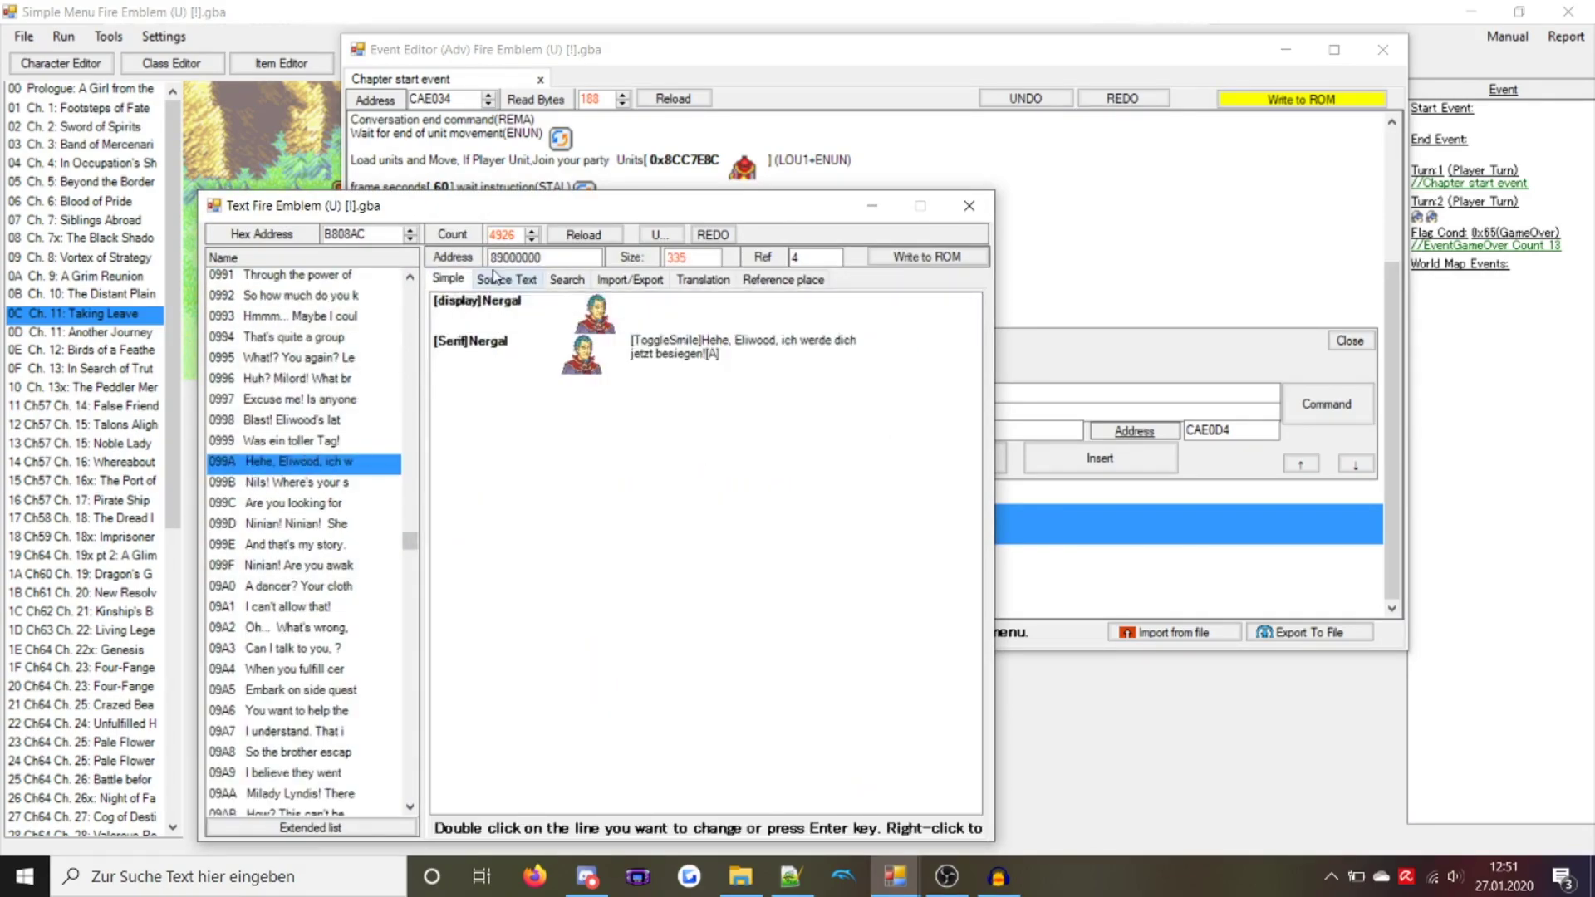
drag(523, 314, 438, 293)
click(299, 482)
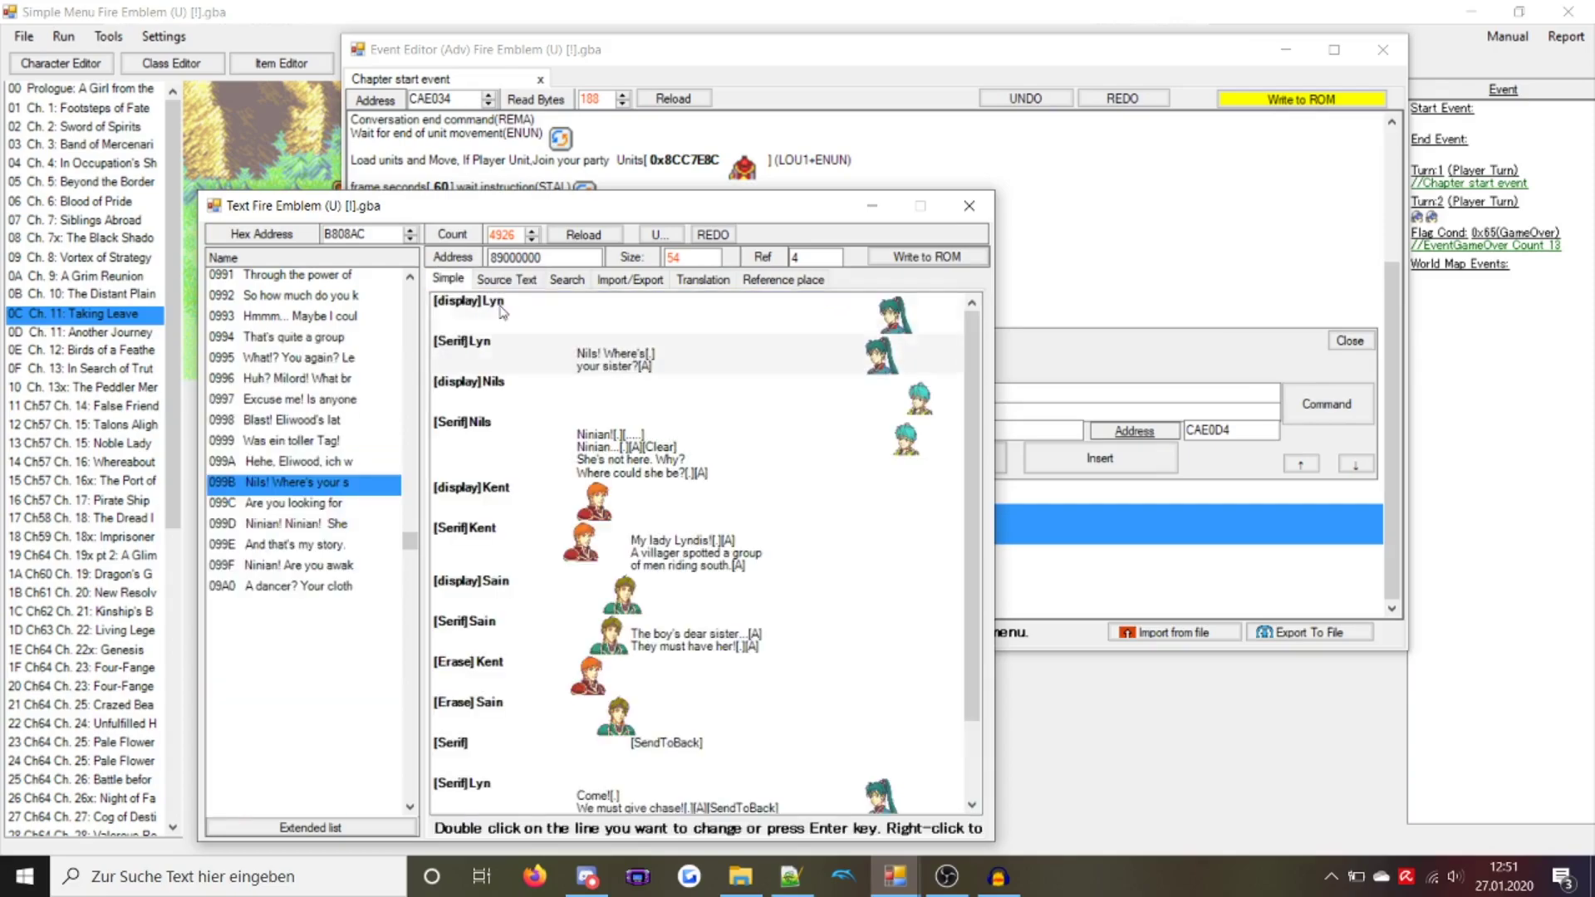
key(ctrl+a)
key(ctrl+v)
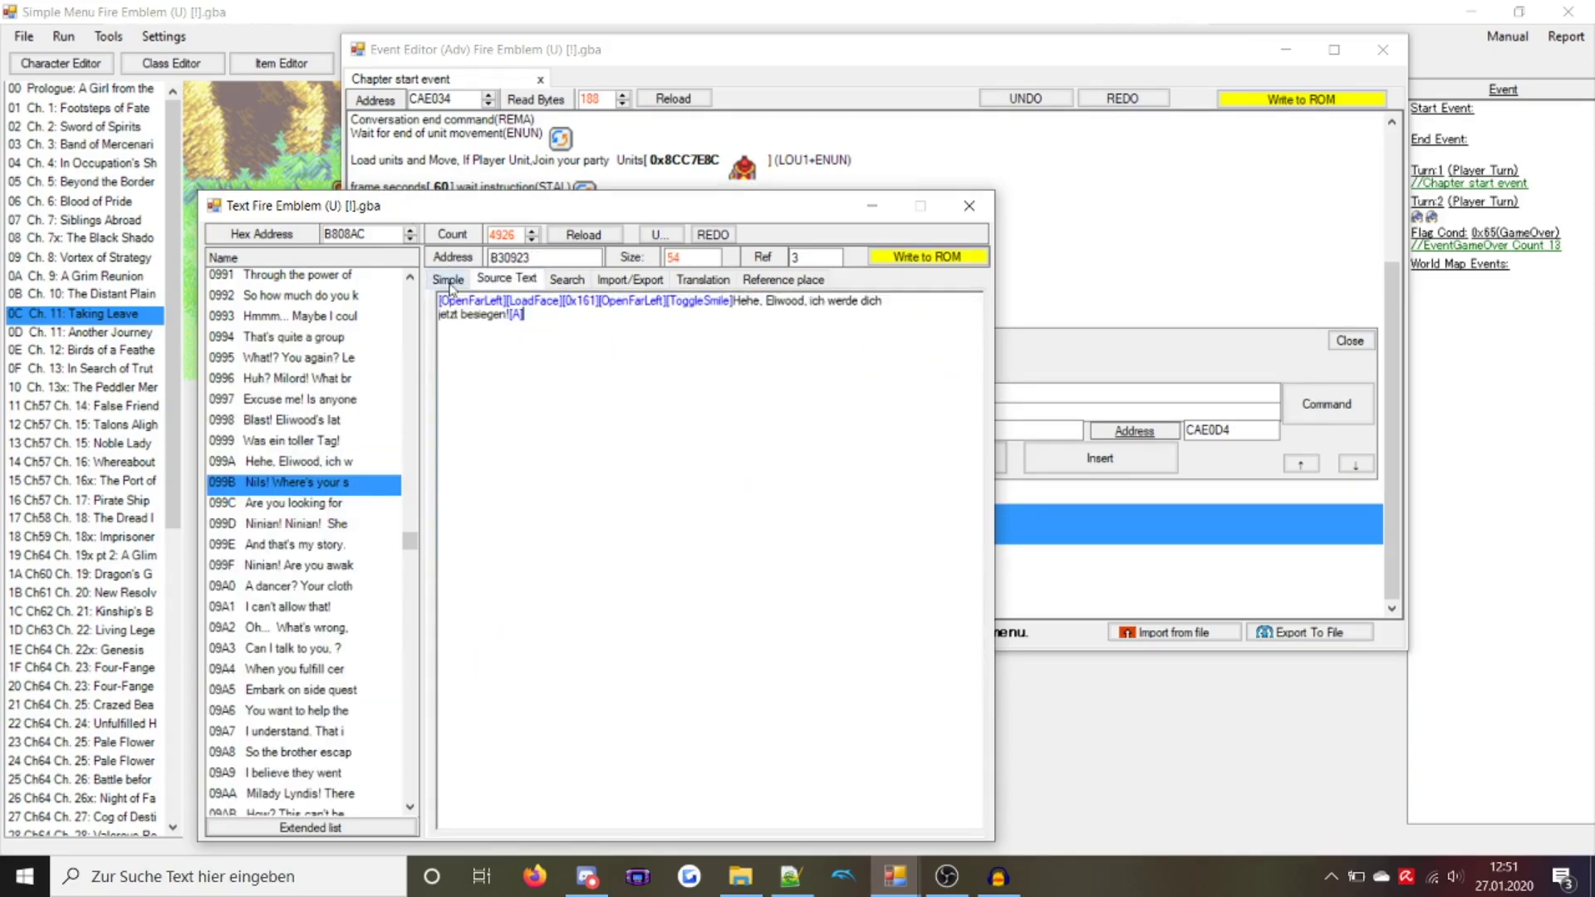
click(448, 279)
click(505, 312)
double_click(504, 312)
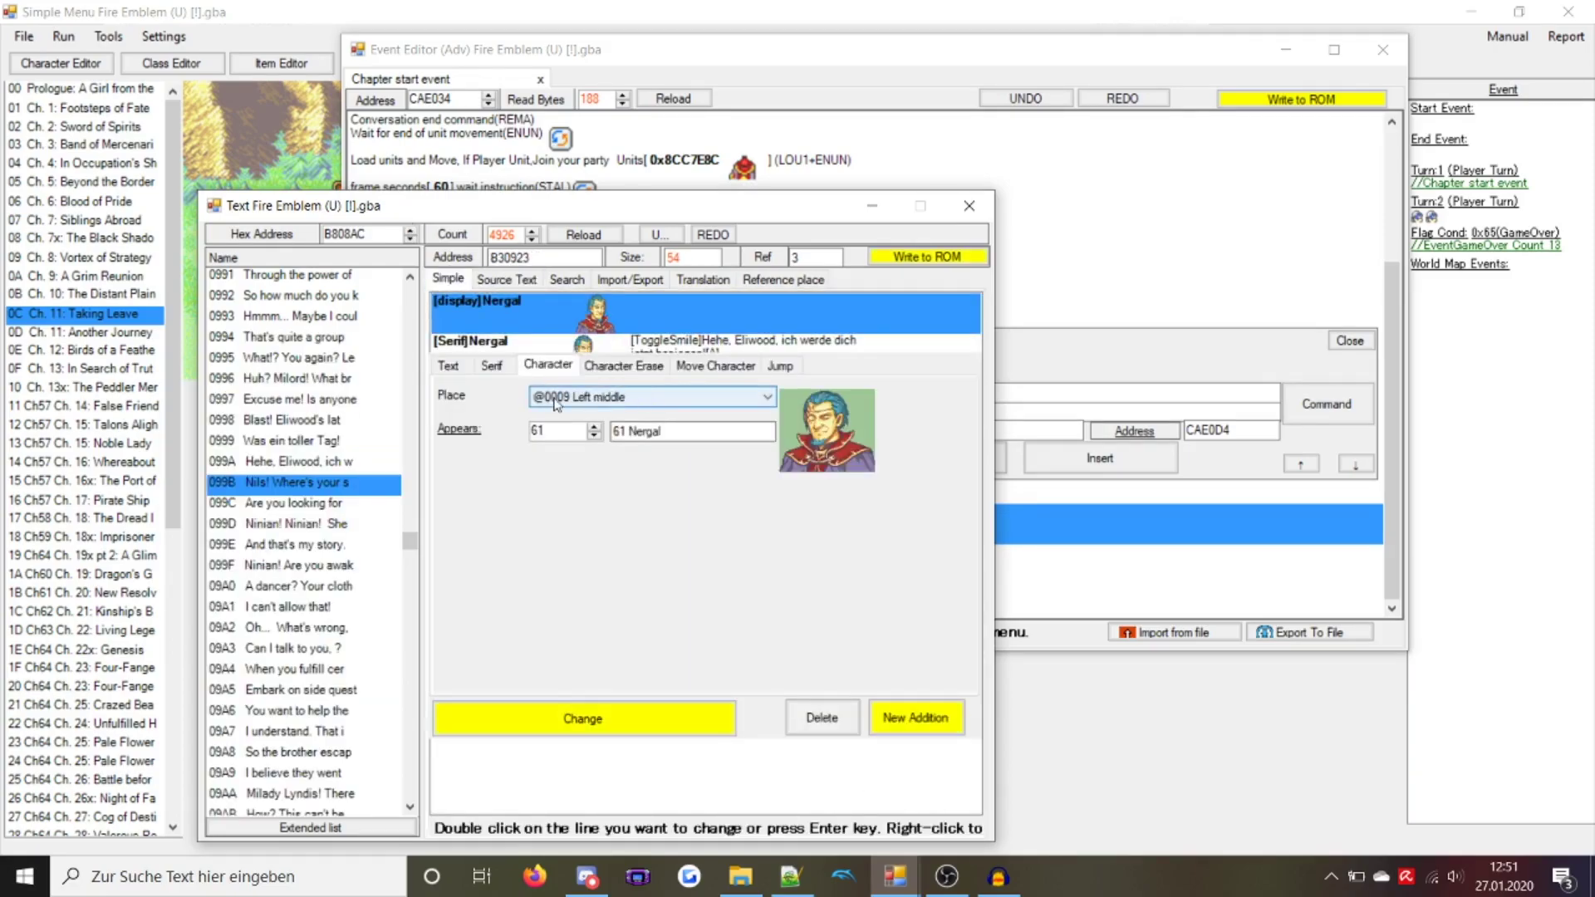
click(581, 719)
click(600, 281)
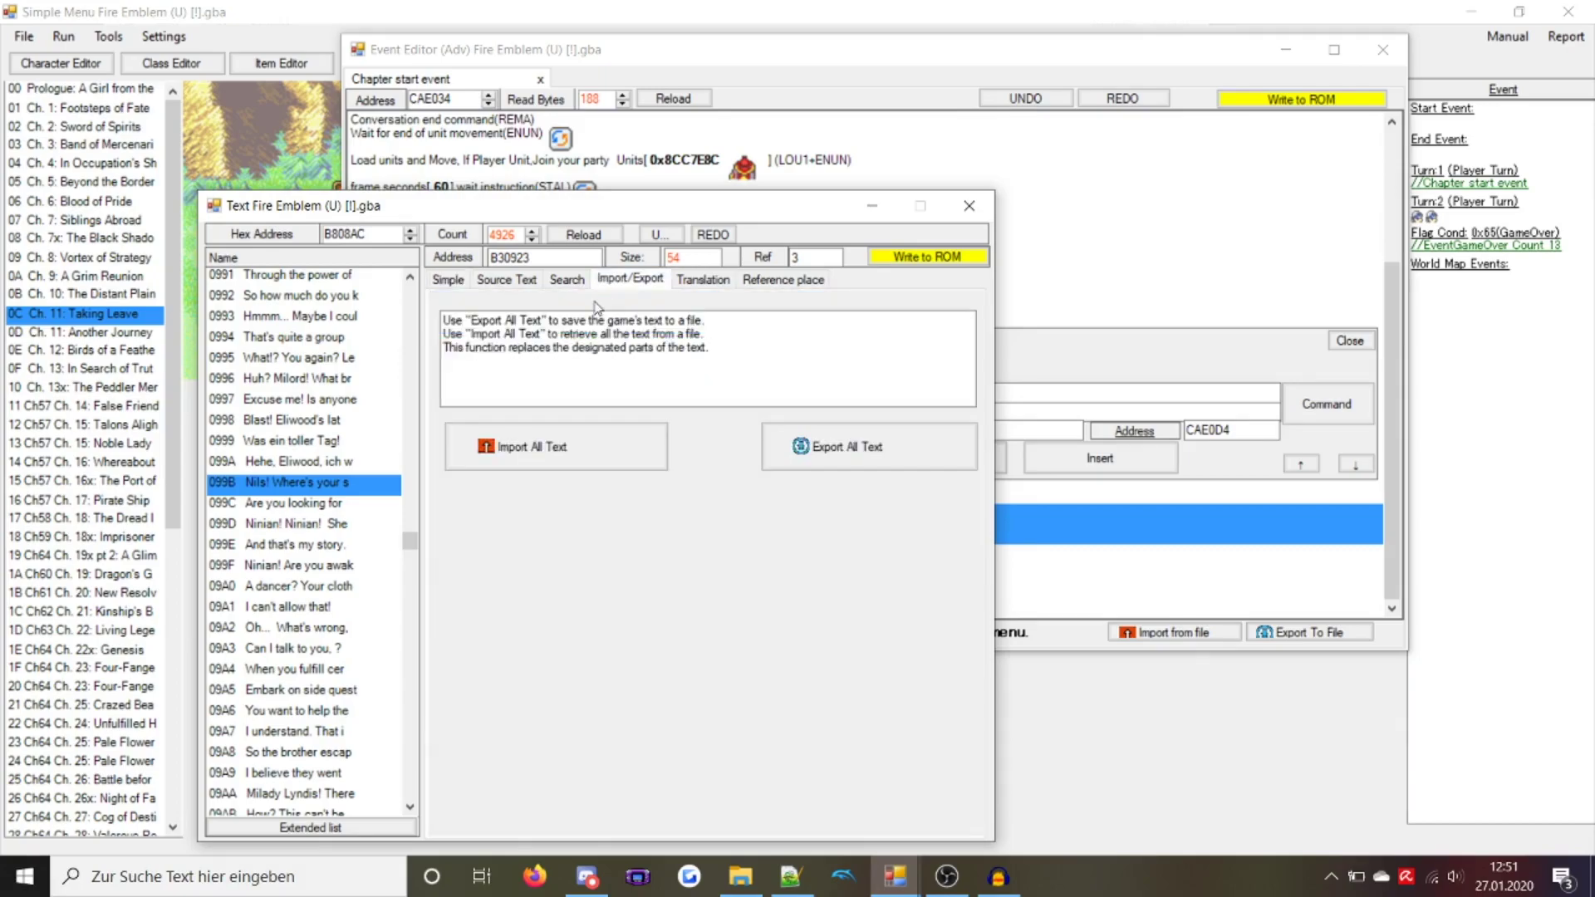
click(503, 280)
click(448, 280)
double_click(485, 309)
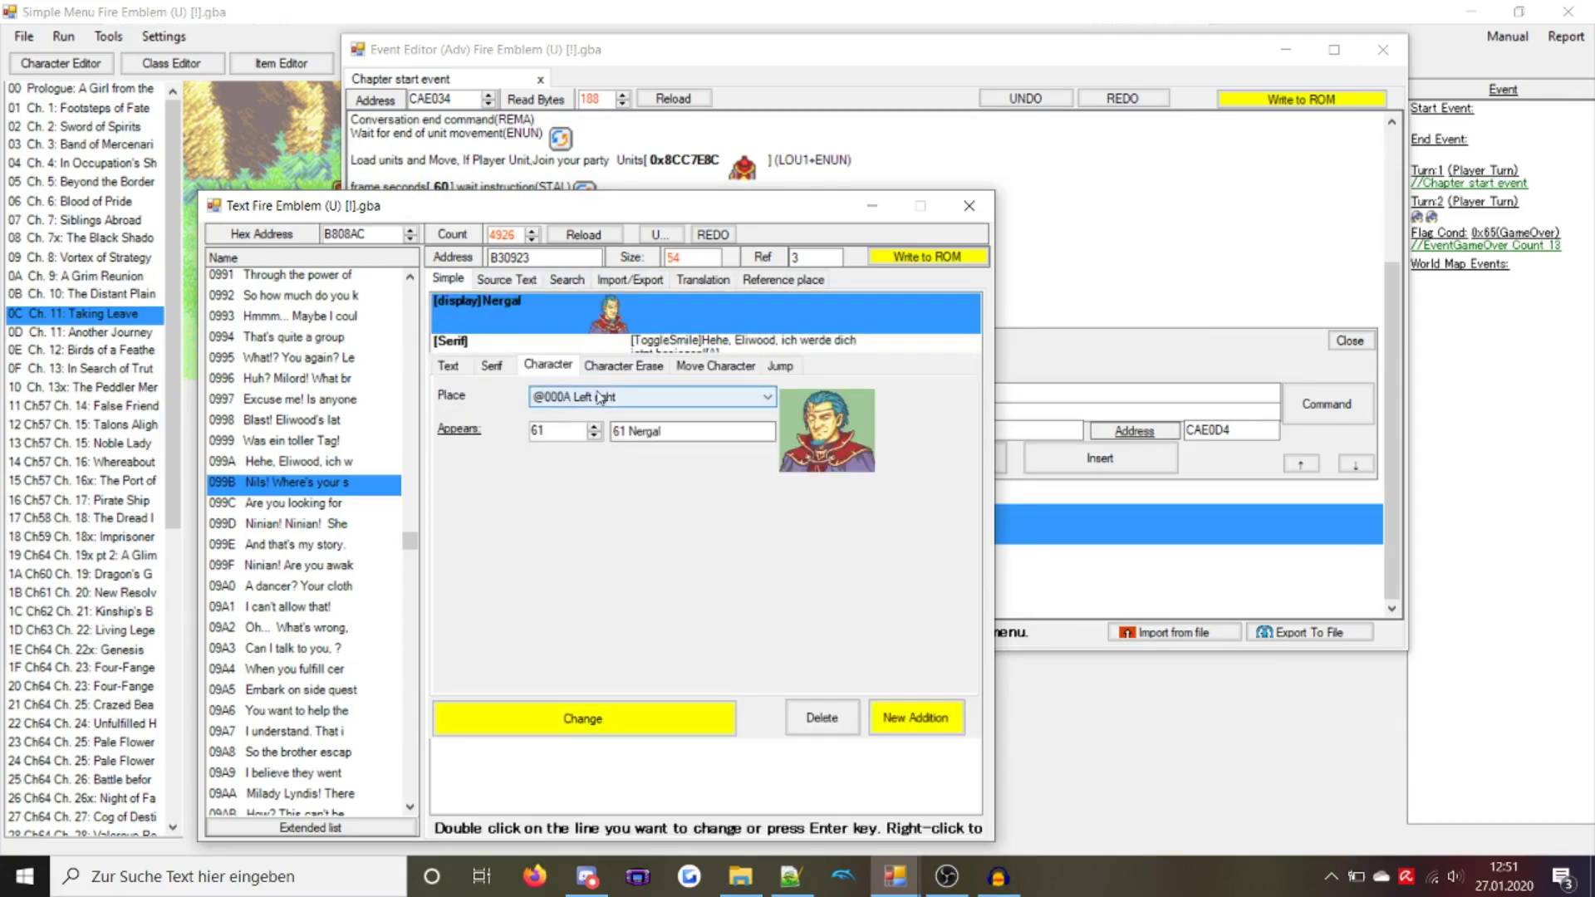
click(470, 429)
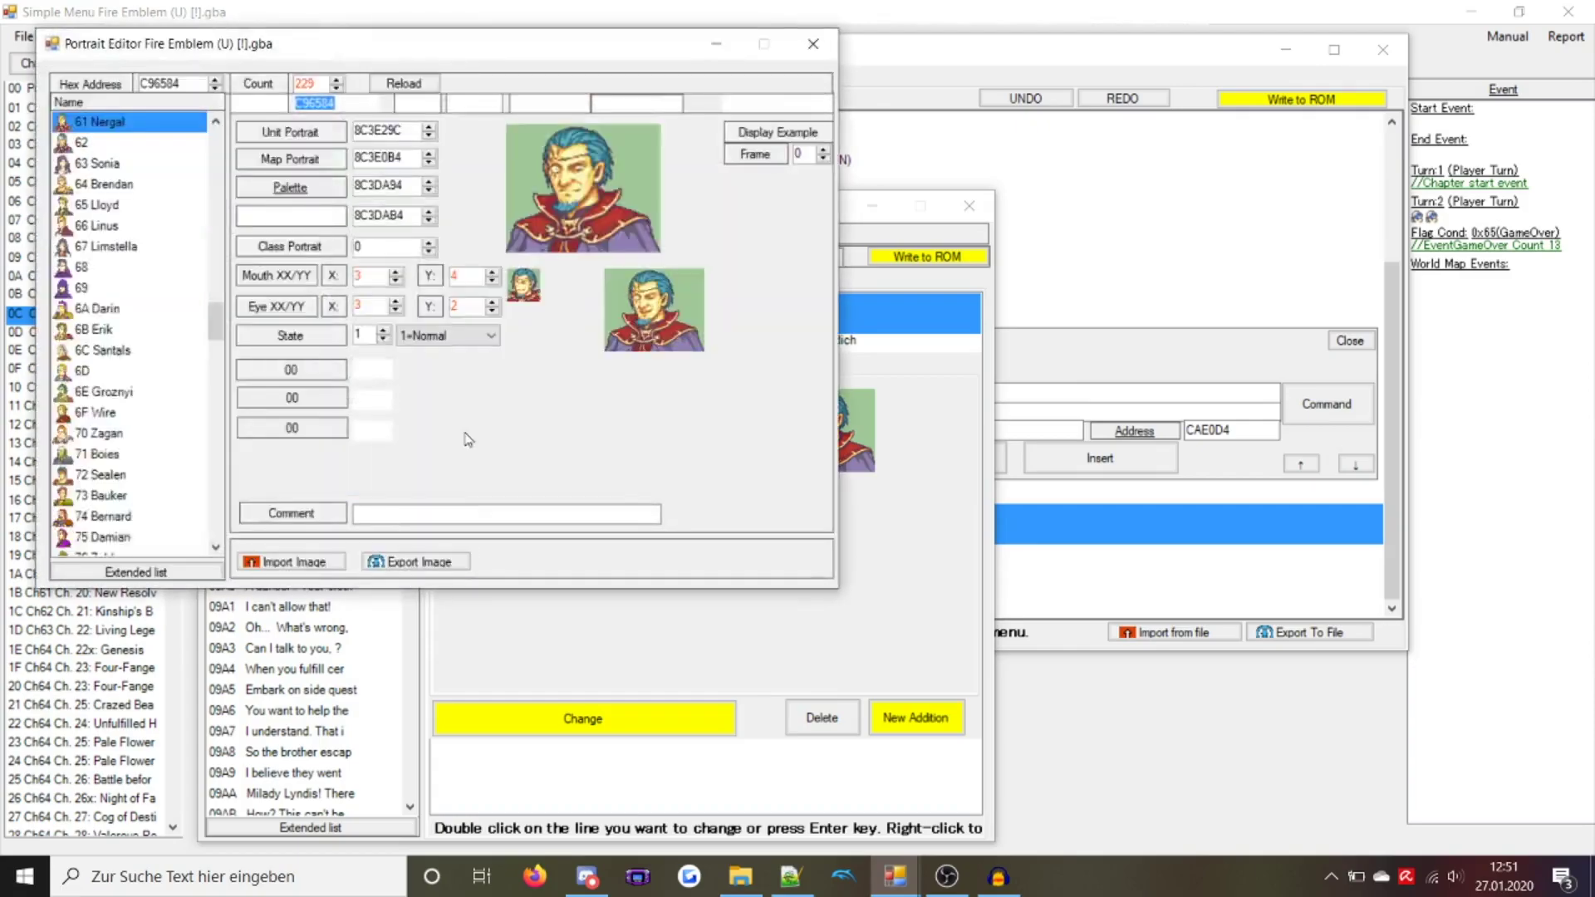
key(ctrl+f)
text(el)
double_click(90, 122)
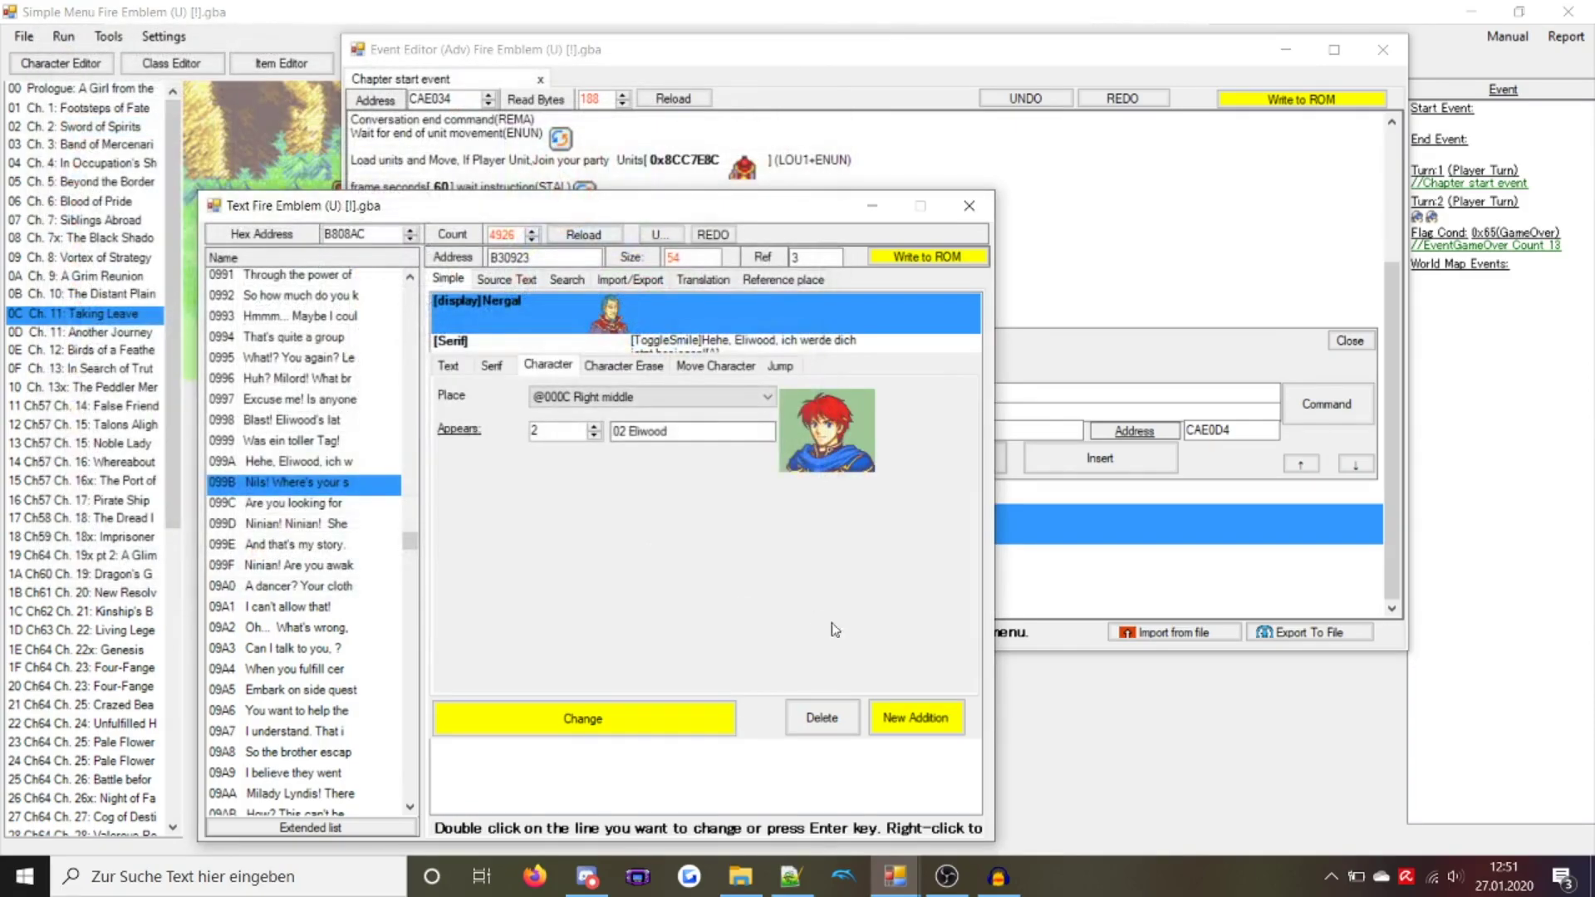
click(897, 705)
double_click(815, 415)
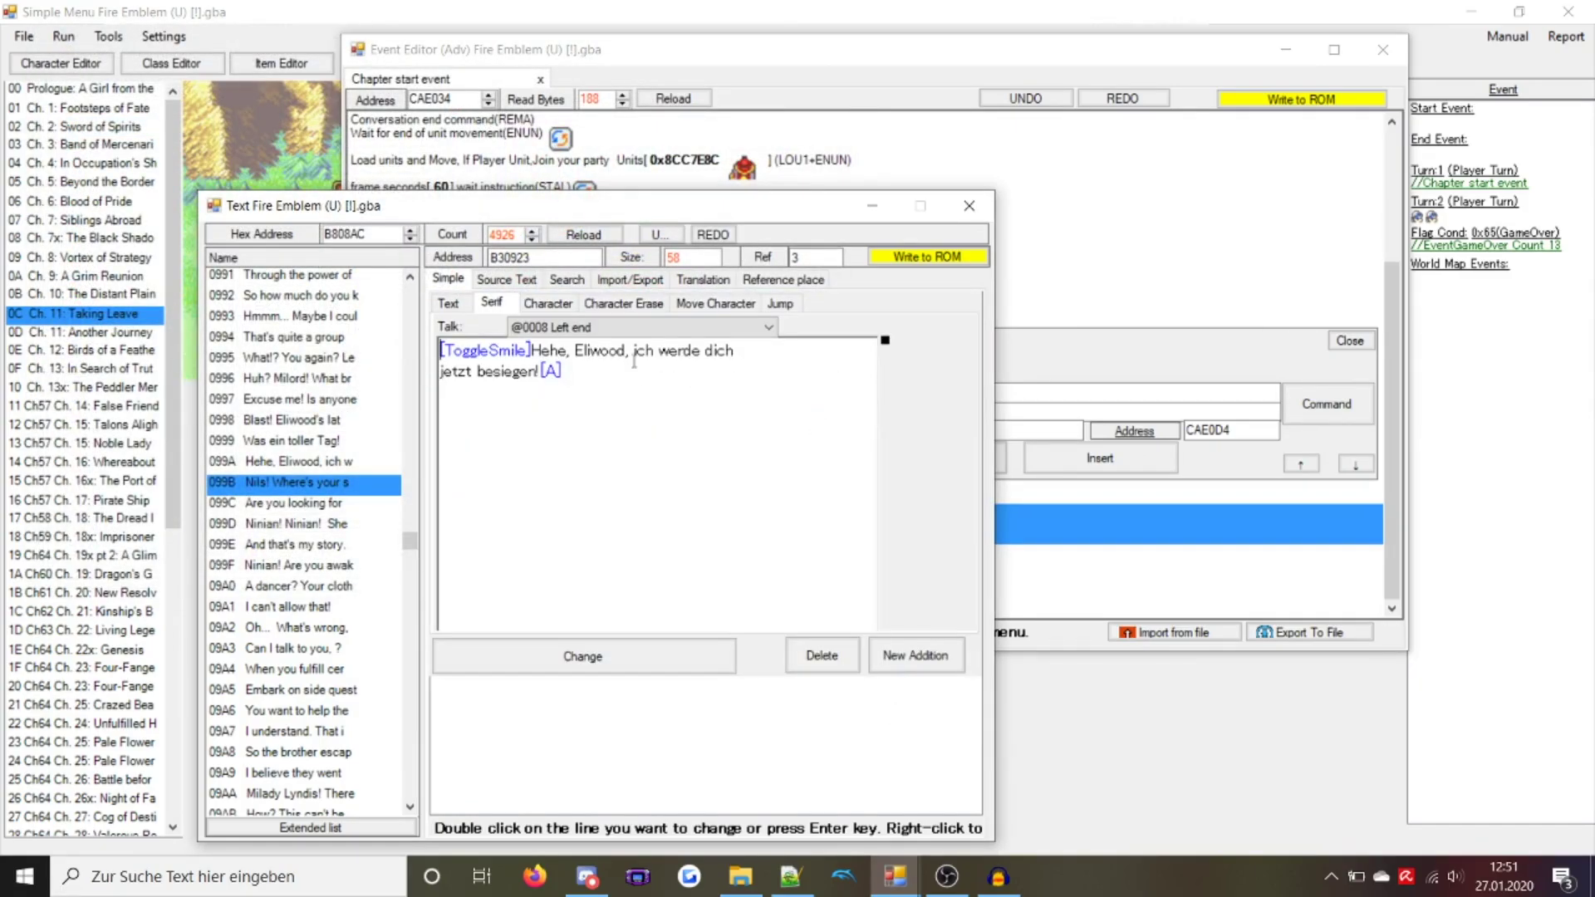
scroll(647, 330, down, 3)
key(Tab)
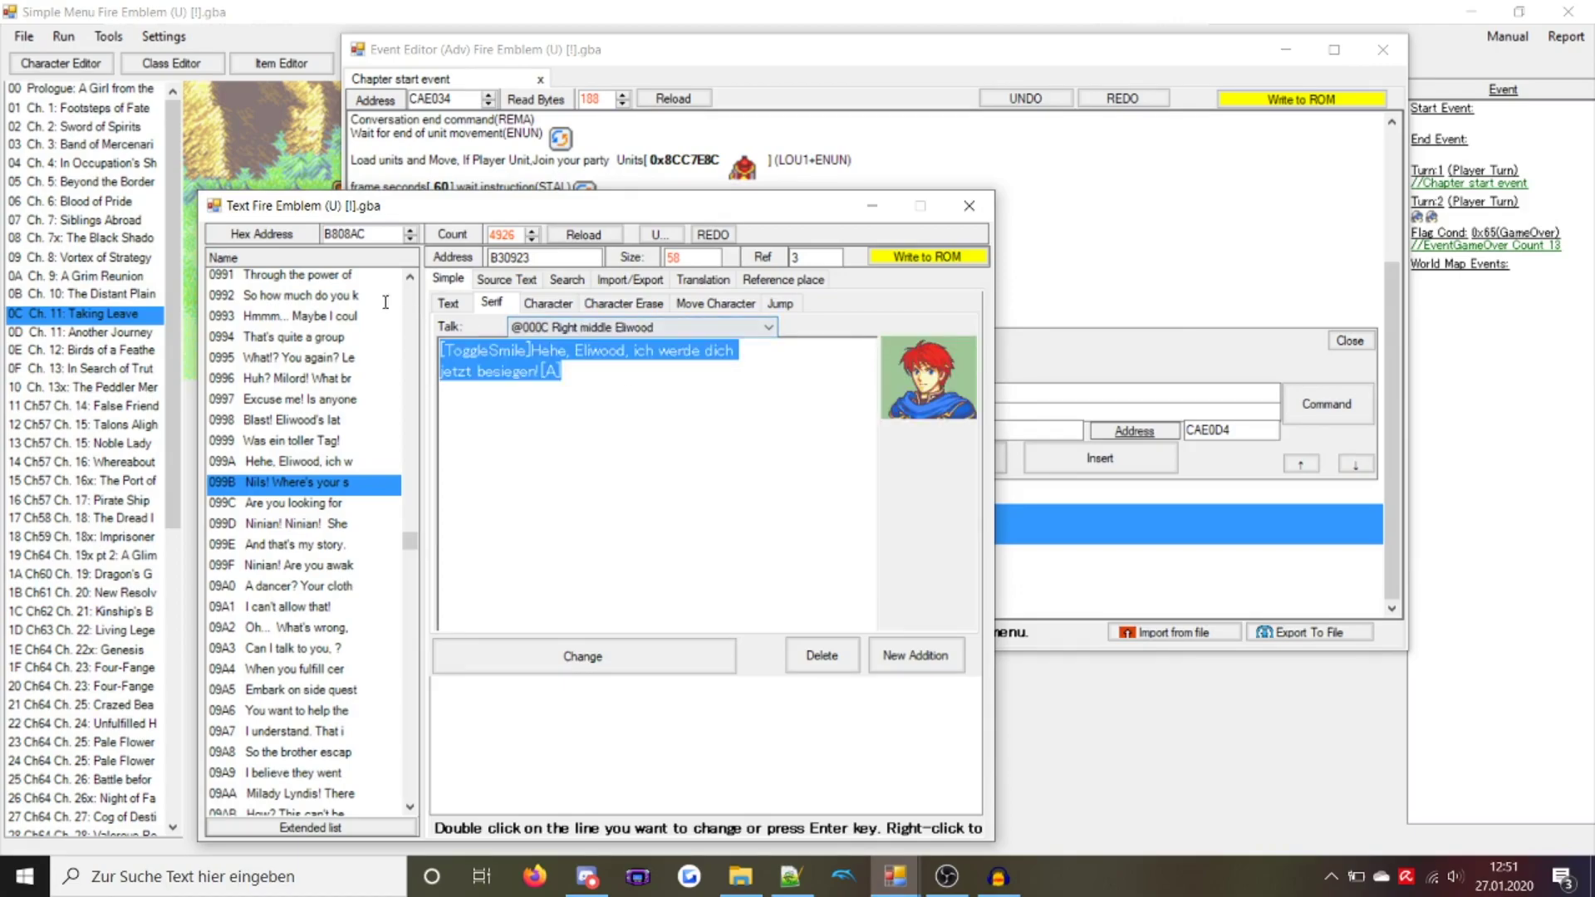
text(Oh nein, Nergal![A)
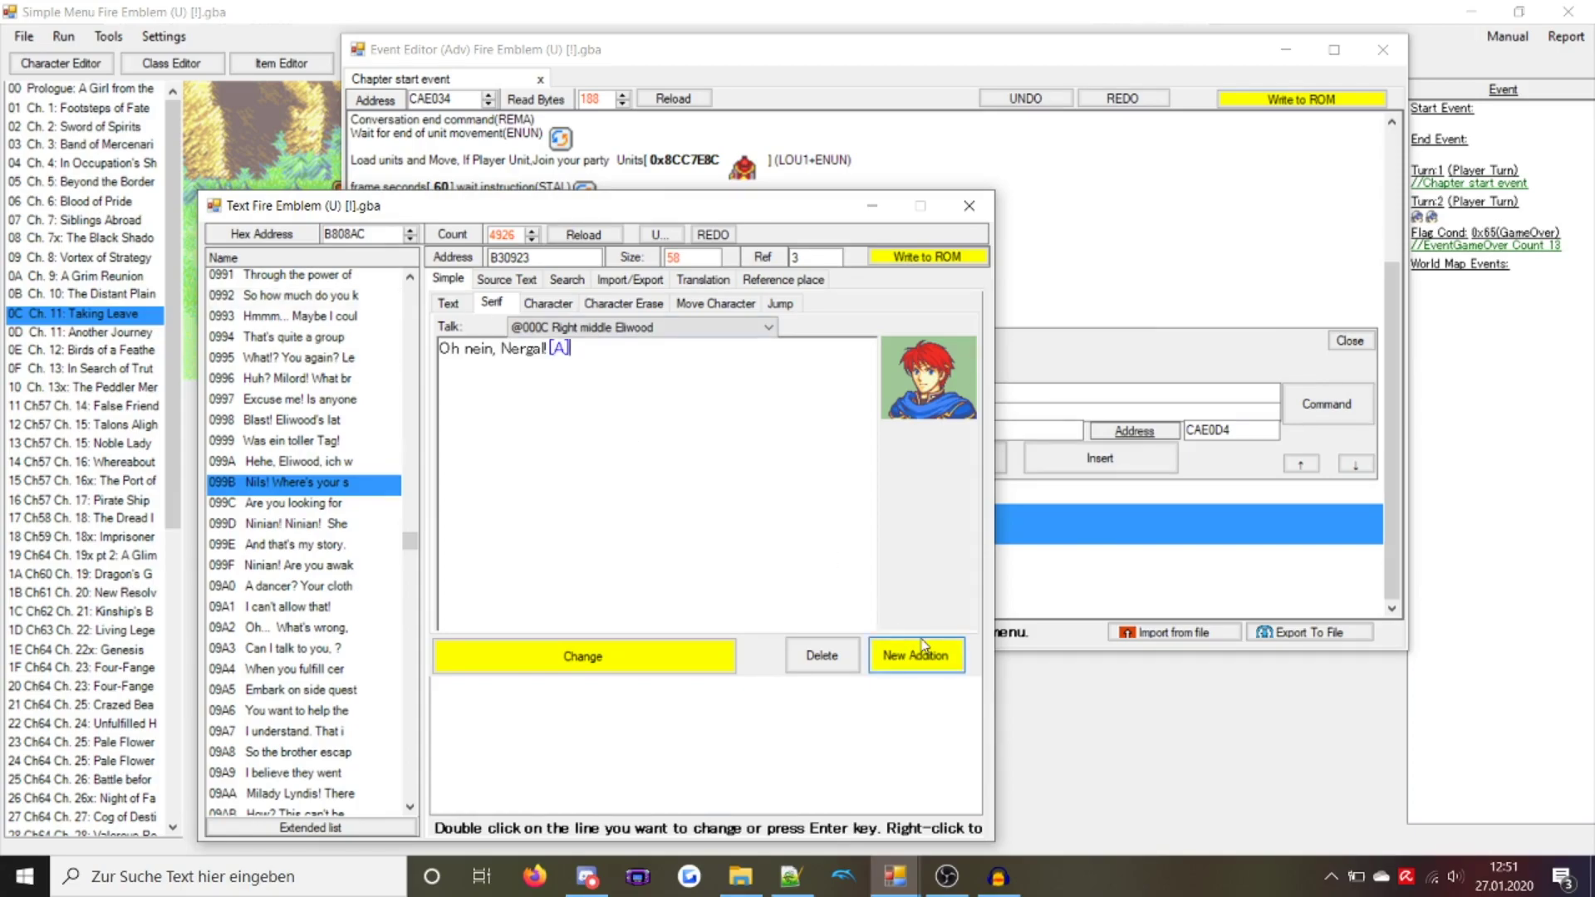
click(923, 652)
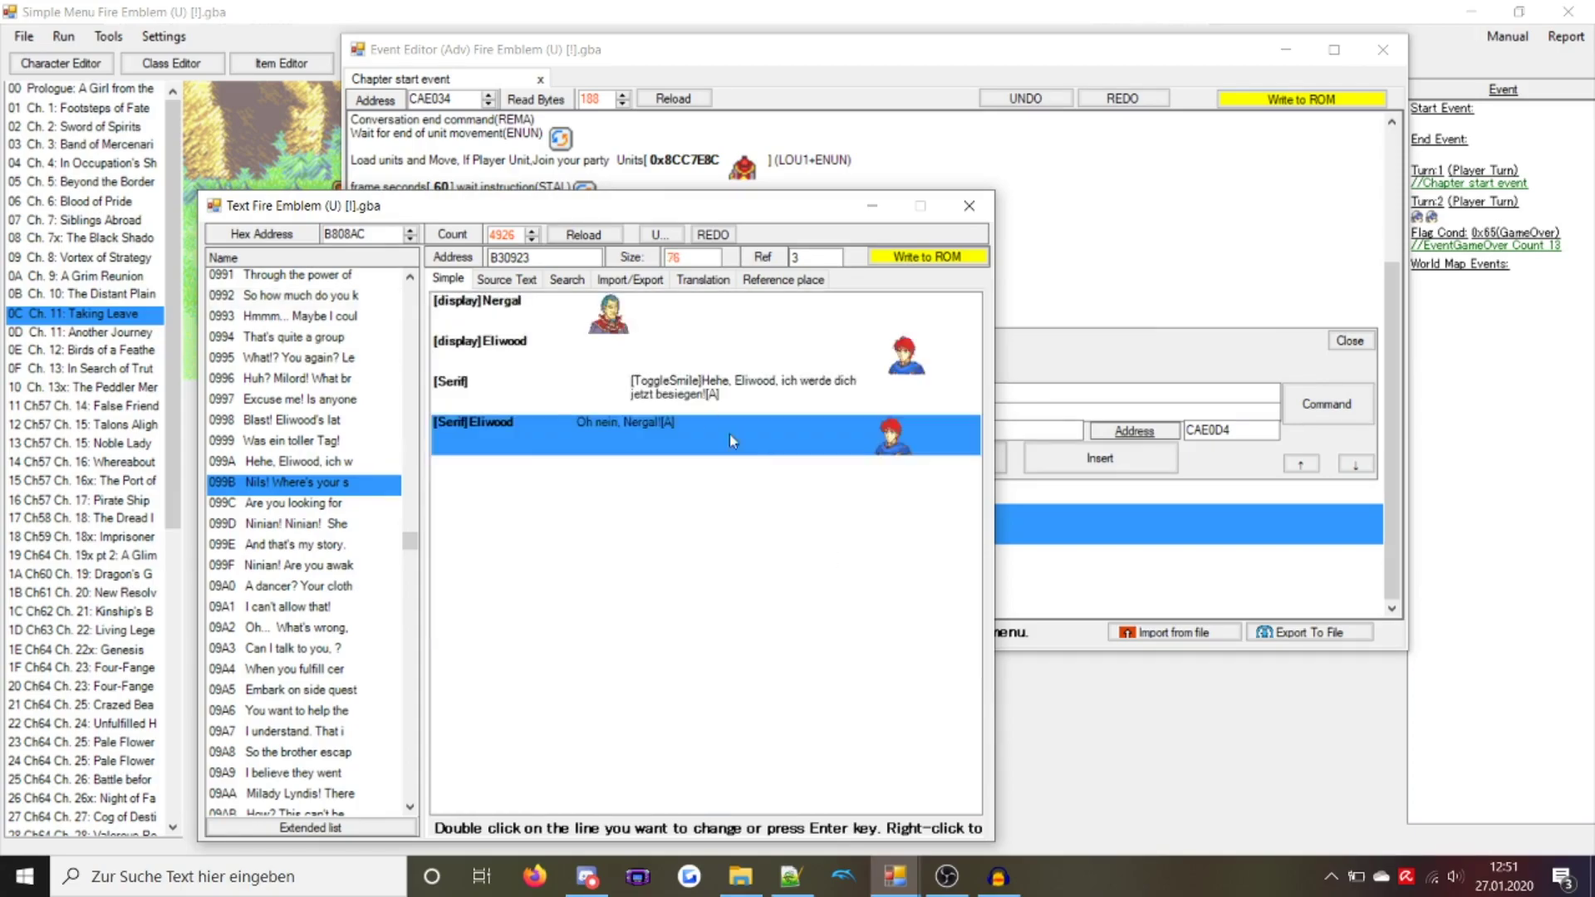
Delete the copied line "Hehe, Eliwood, ich werde dich jetzt besiegen!" from entry 099B
double_click(702, 436)
click(700, 738)
double_click(772, 428)
click(822, 655)
double_click(670, 390)
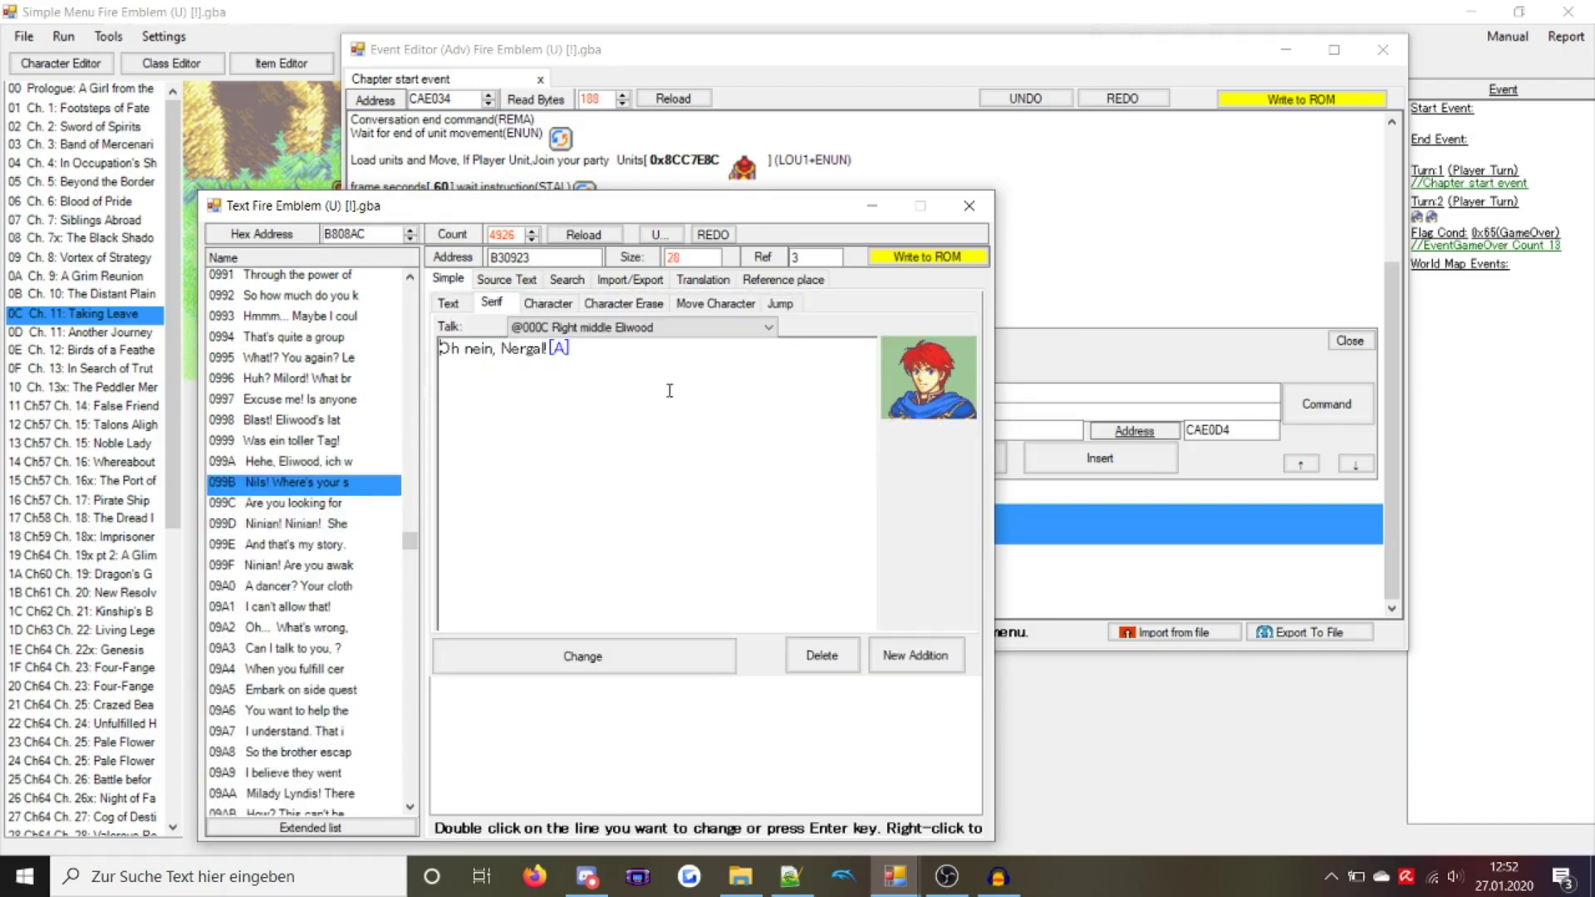
scroll(646, 341, up, 3)
key(ctrl+a)
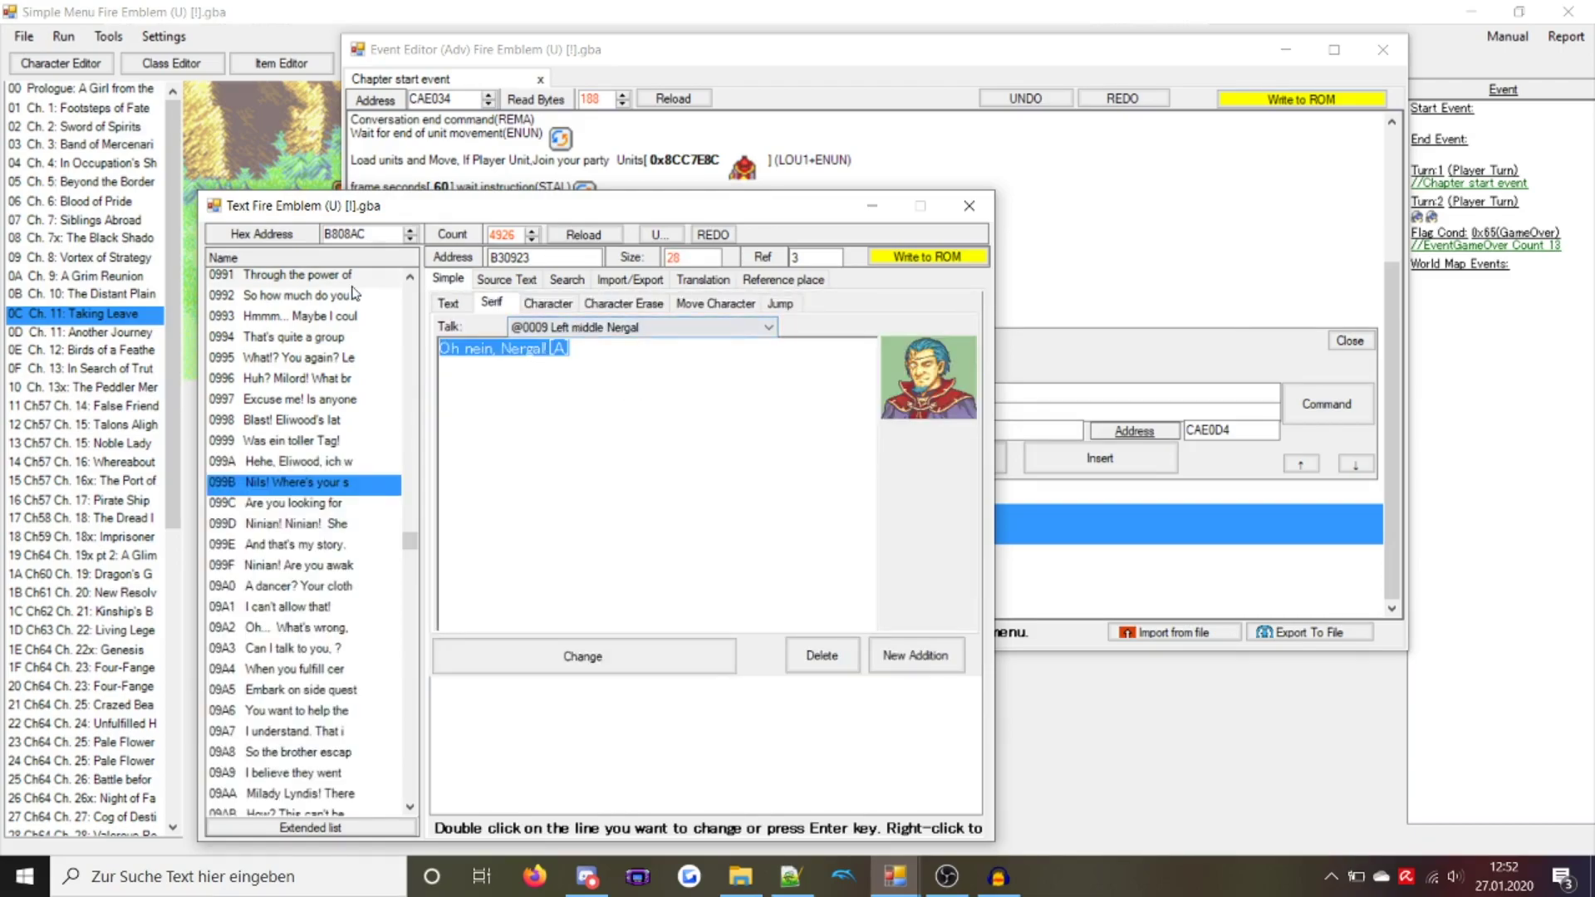
text(STIRB!)
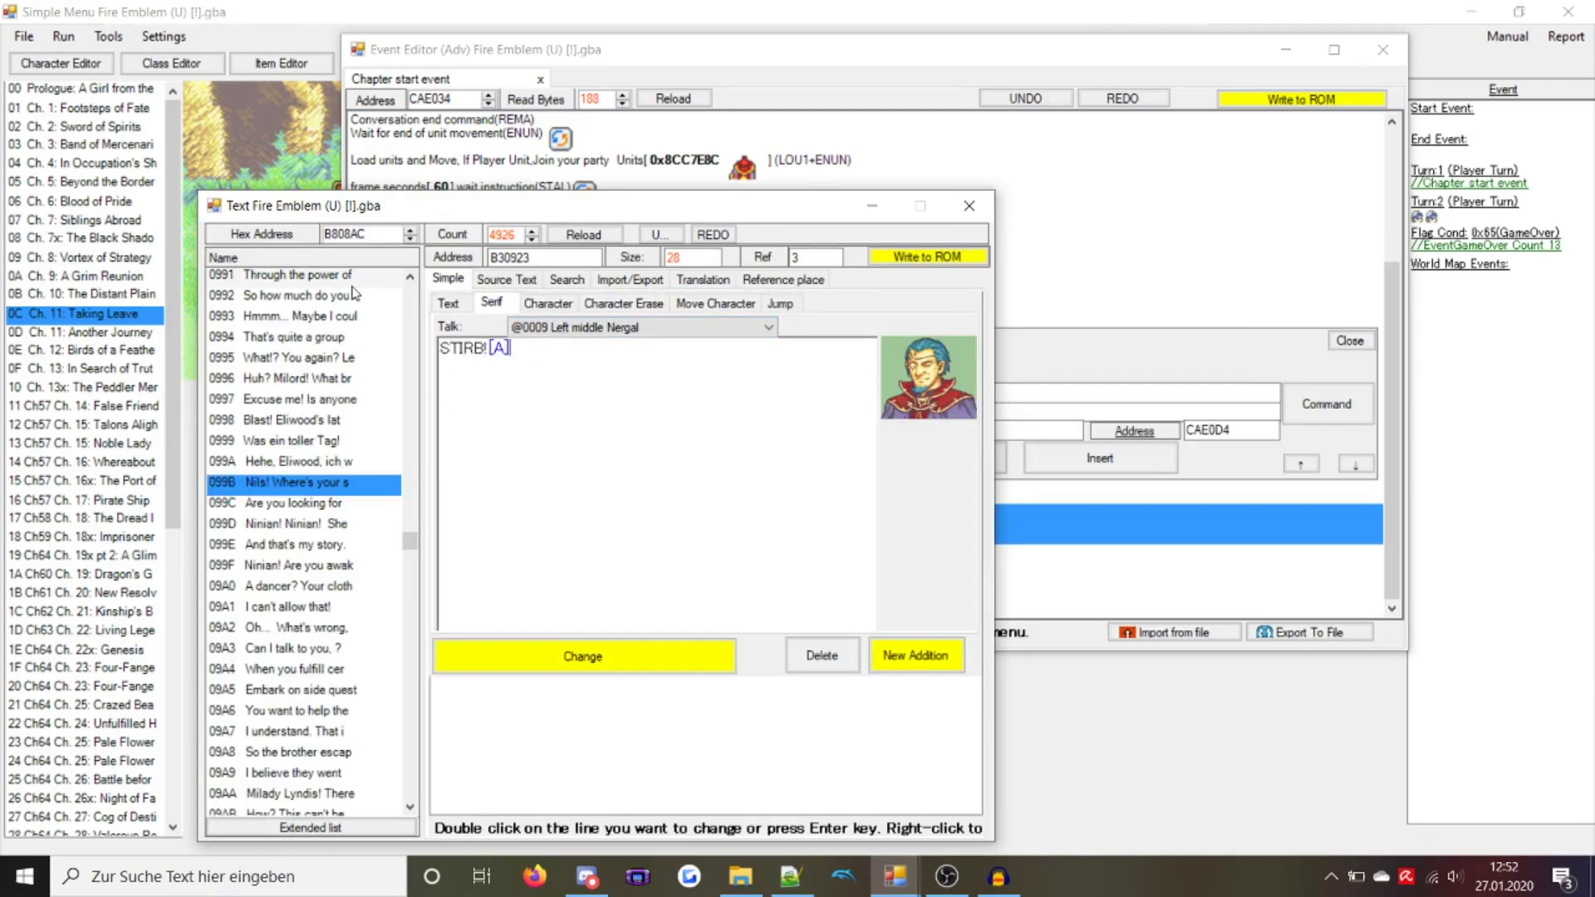
click(963, 663)
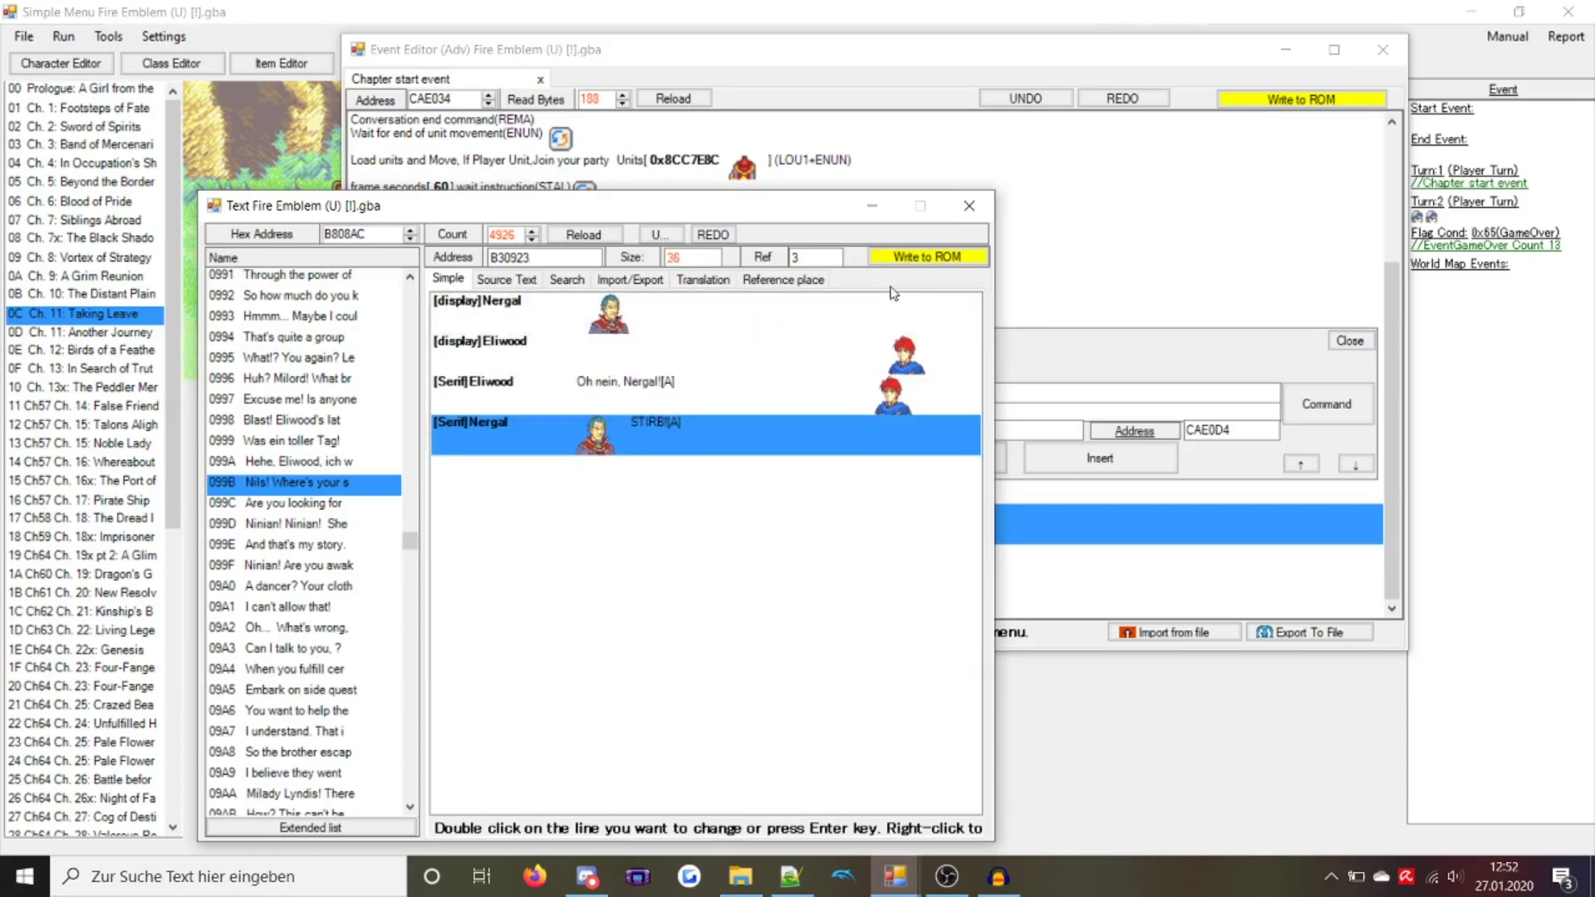
click(927, 256)
Before the event end command, add a Change BGM (MUSC) to music 0x0 with a Wait for end of unit movement (ENUN) on either side
click(1022, 510)
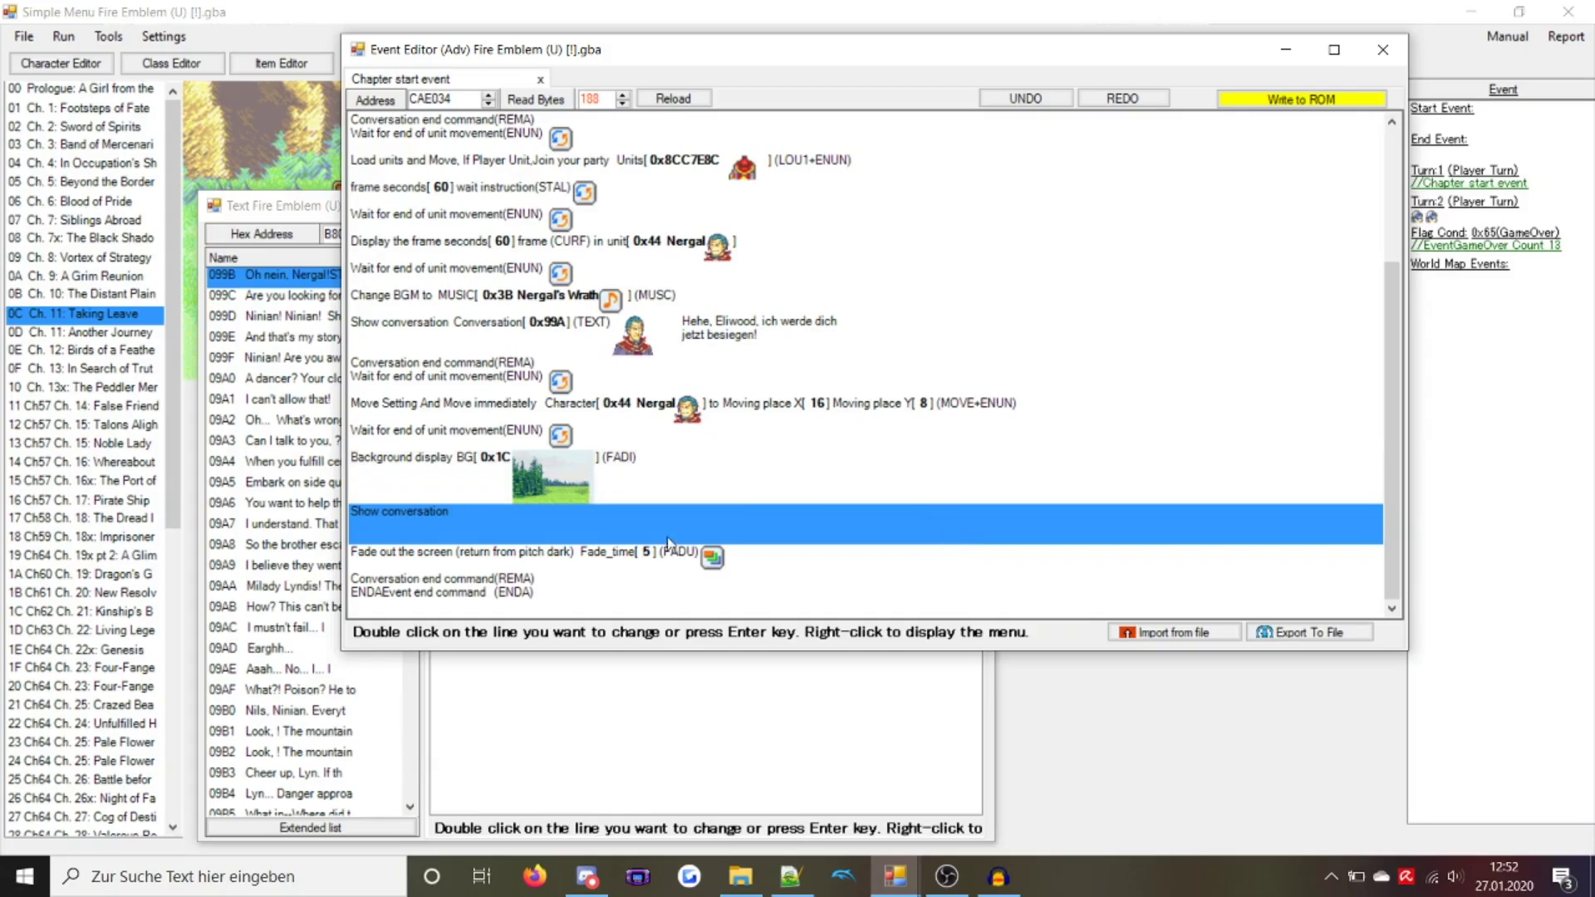
drag(579, 444, 507, 594)
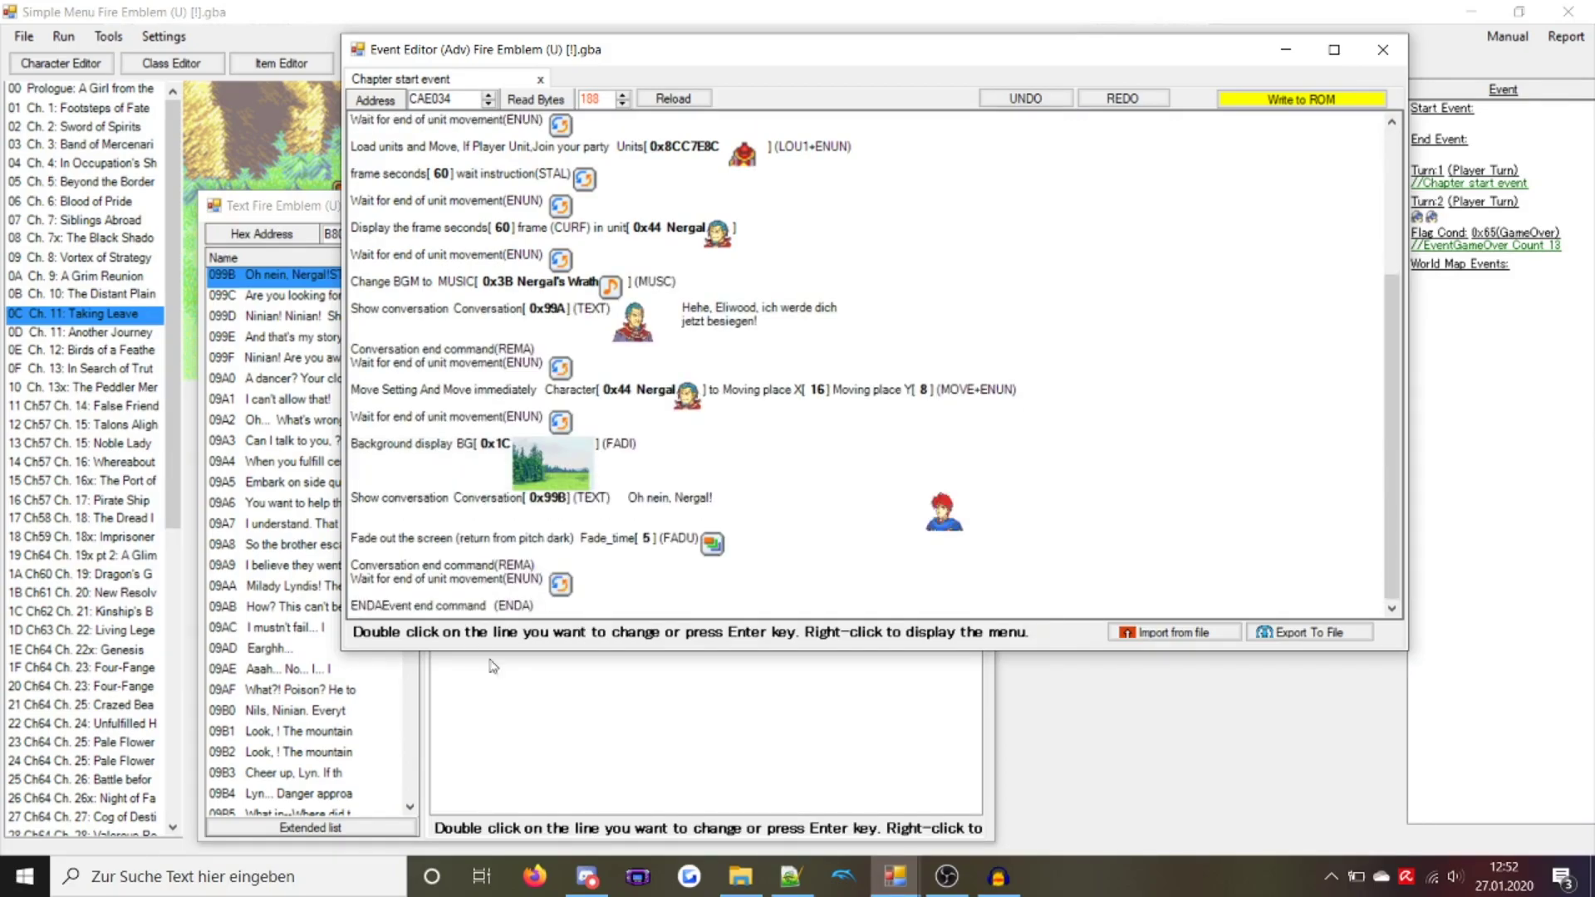
double_click(491, 586)
click(1326, 468)
text(musc)
key(BackSpace)
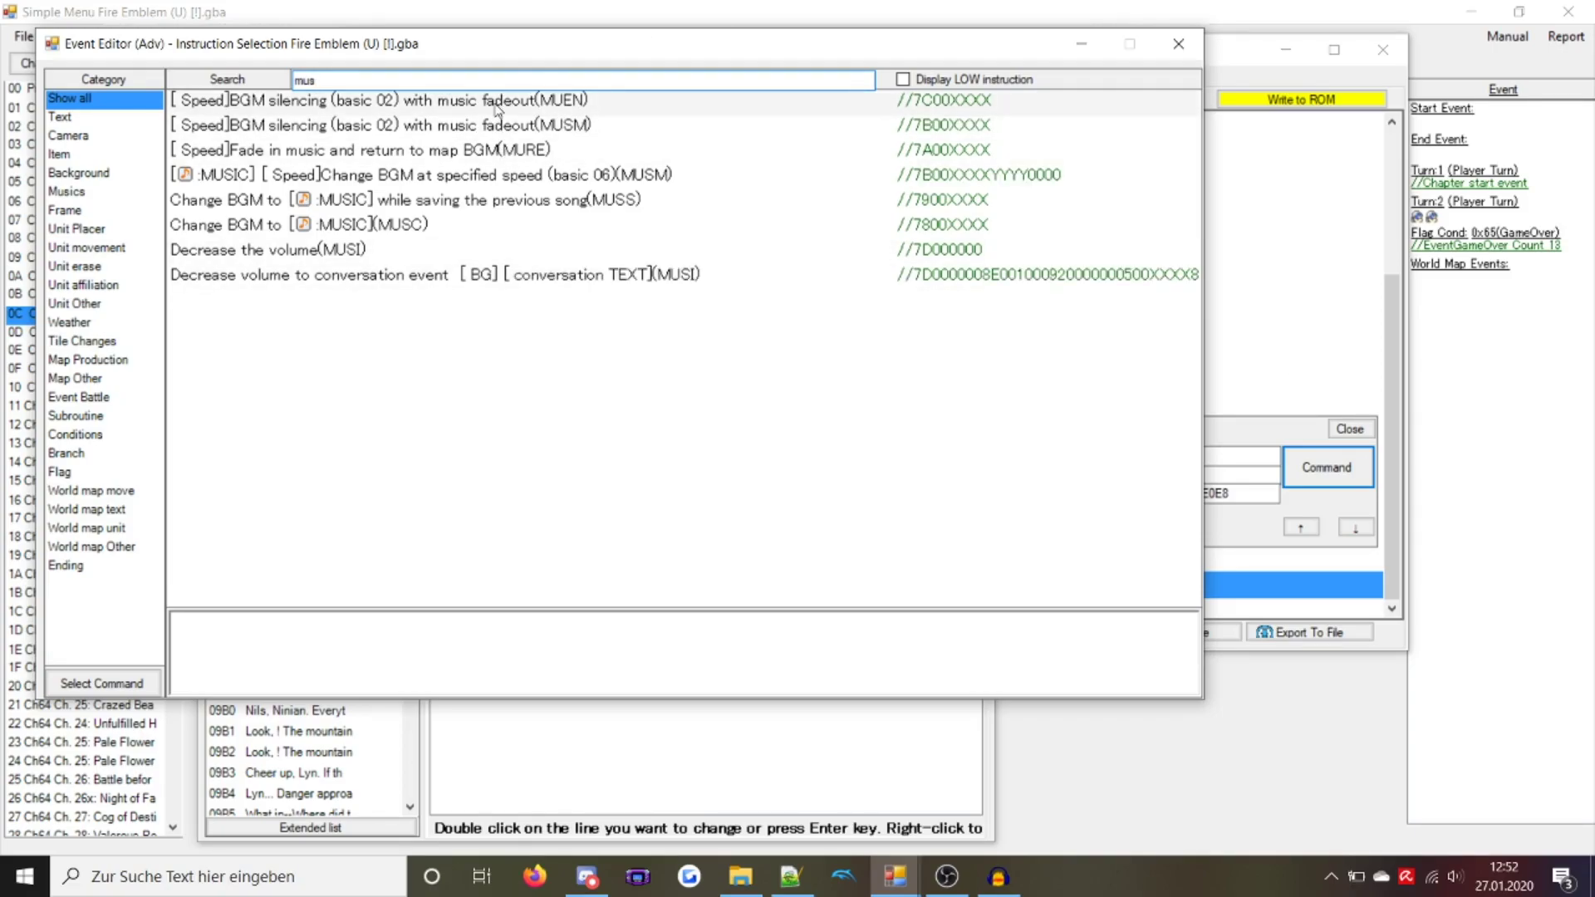
double_click(450, 231)
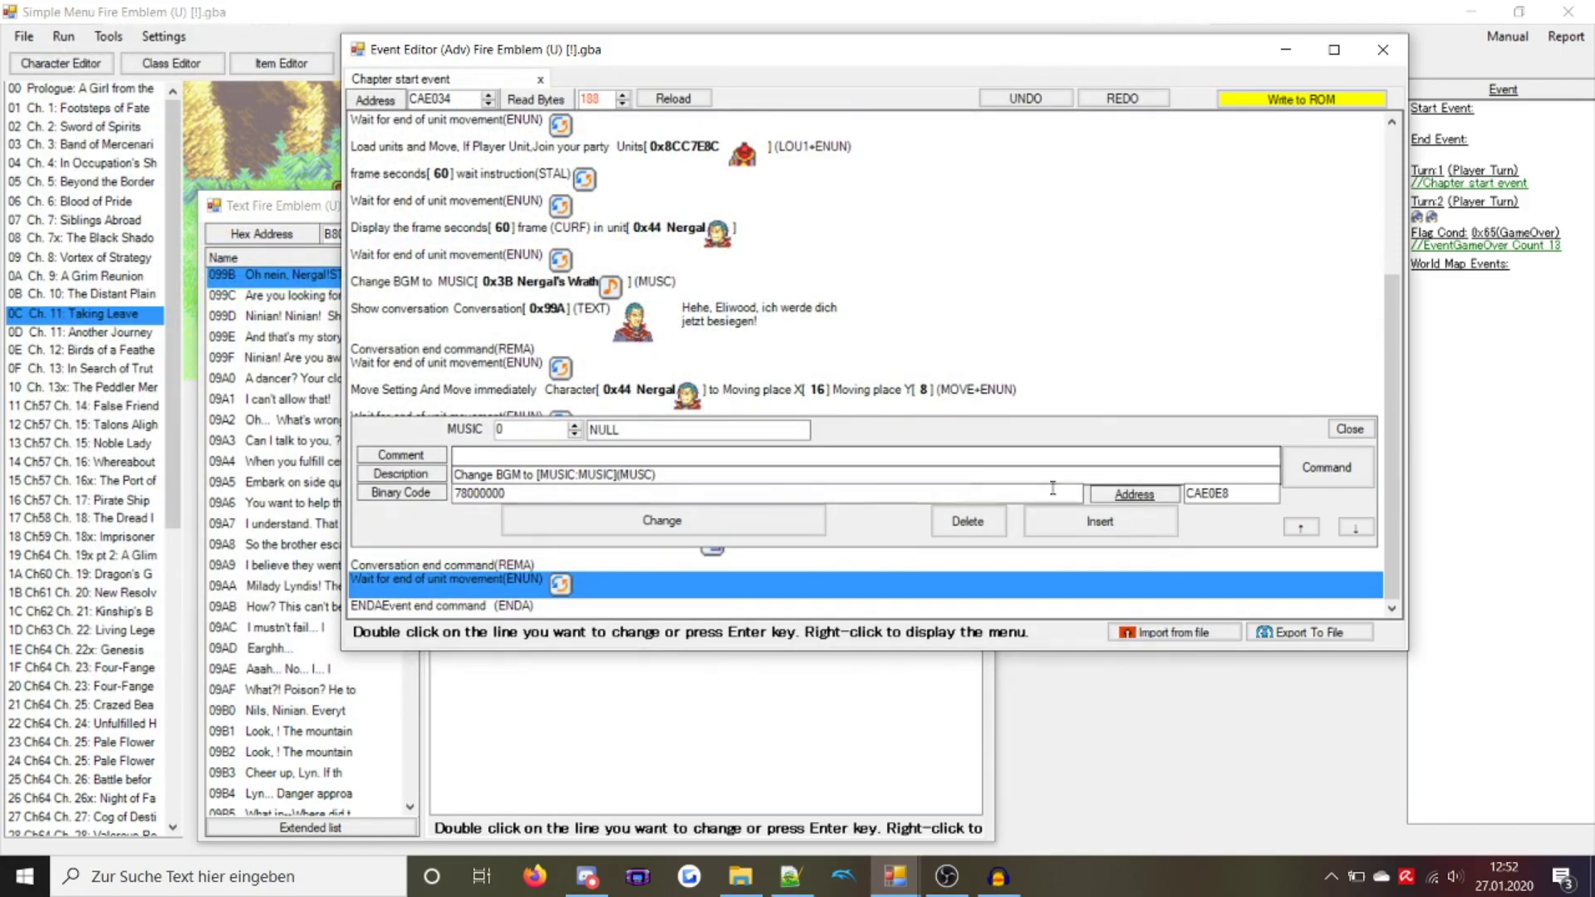
click(1064, 517)
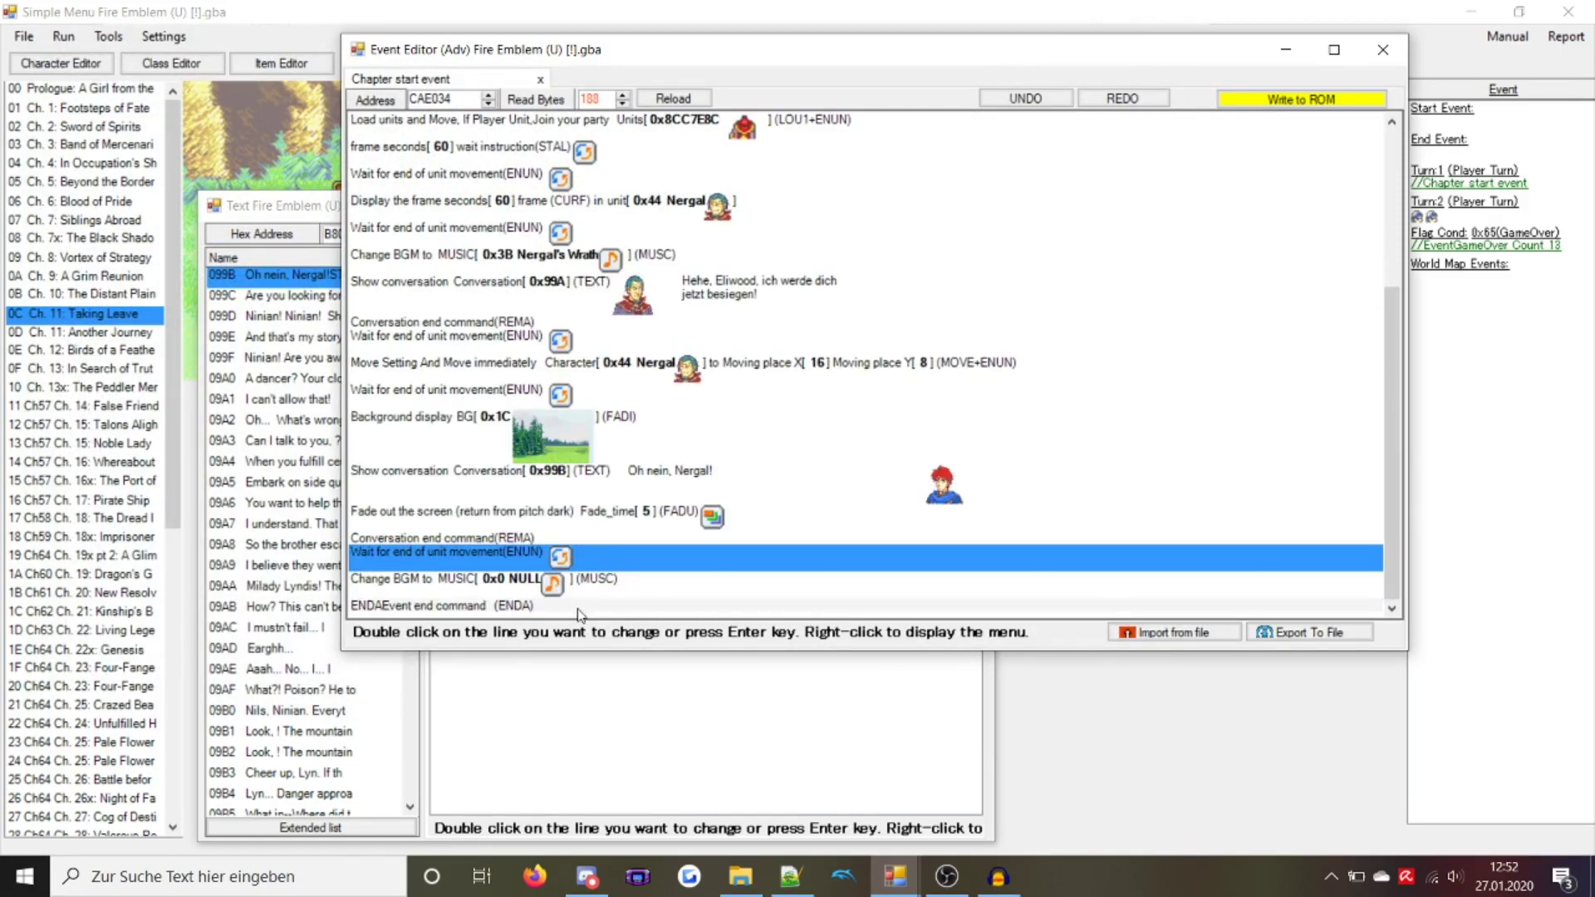
click(579, 608)
key(ctrl+v)
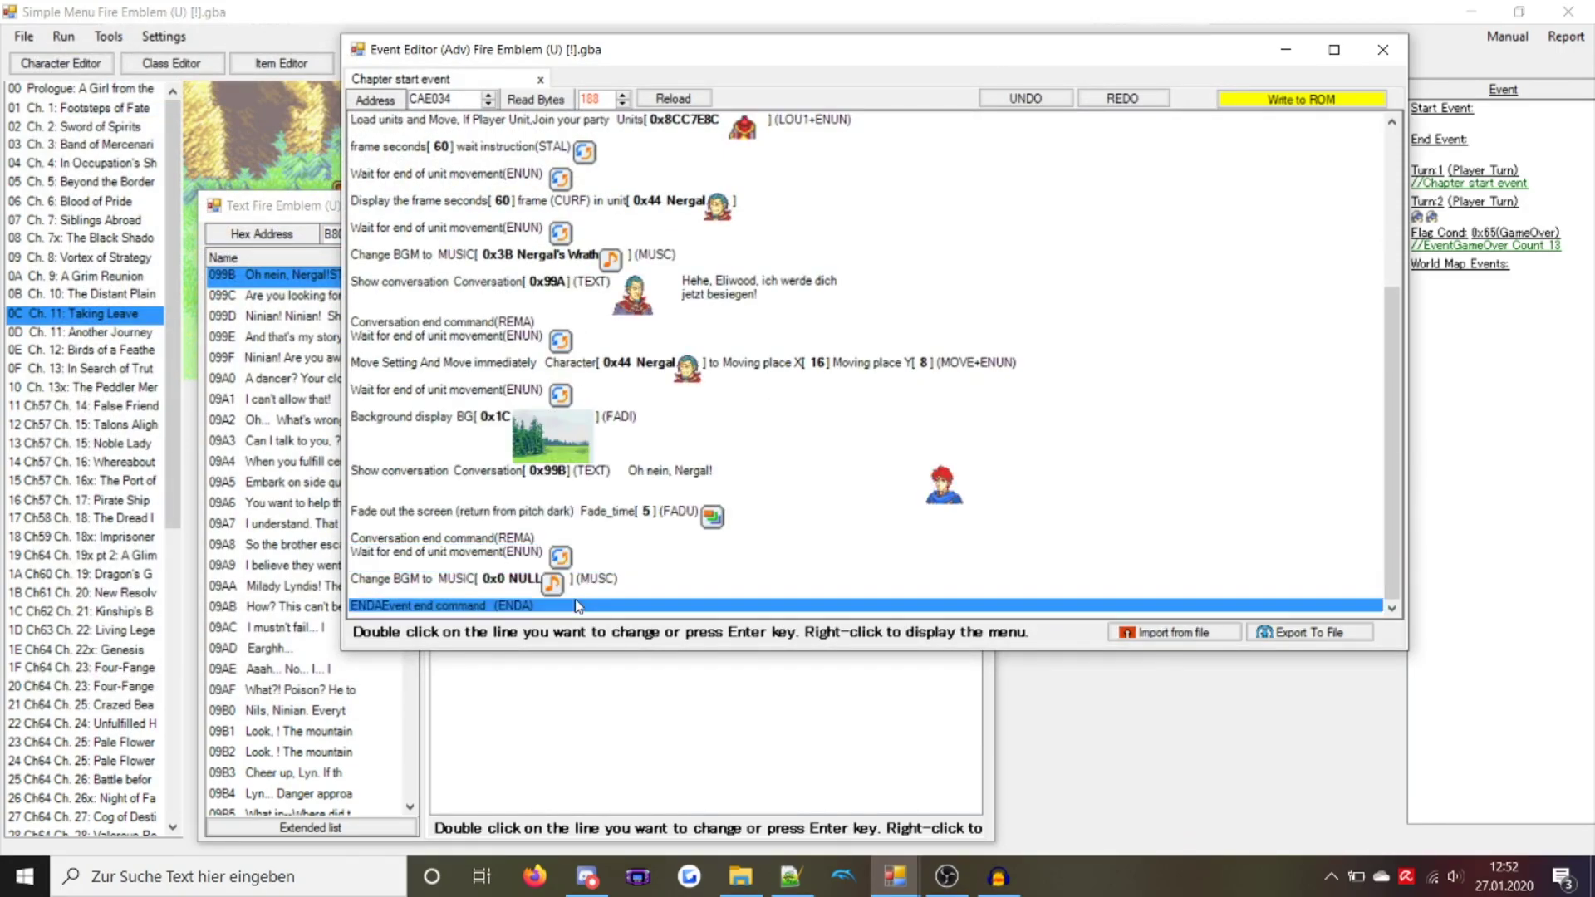
Insert an Event battle (FIGH) command after the last ENUN with attacker 44 Nergal and counterattack side 1
double_click(549, 581)
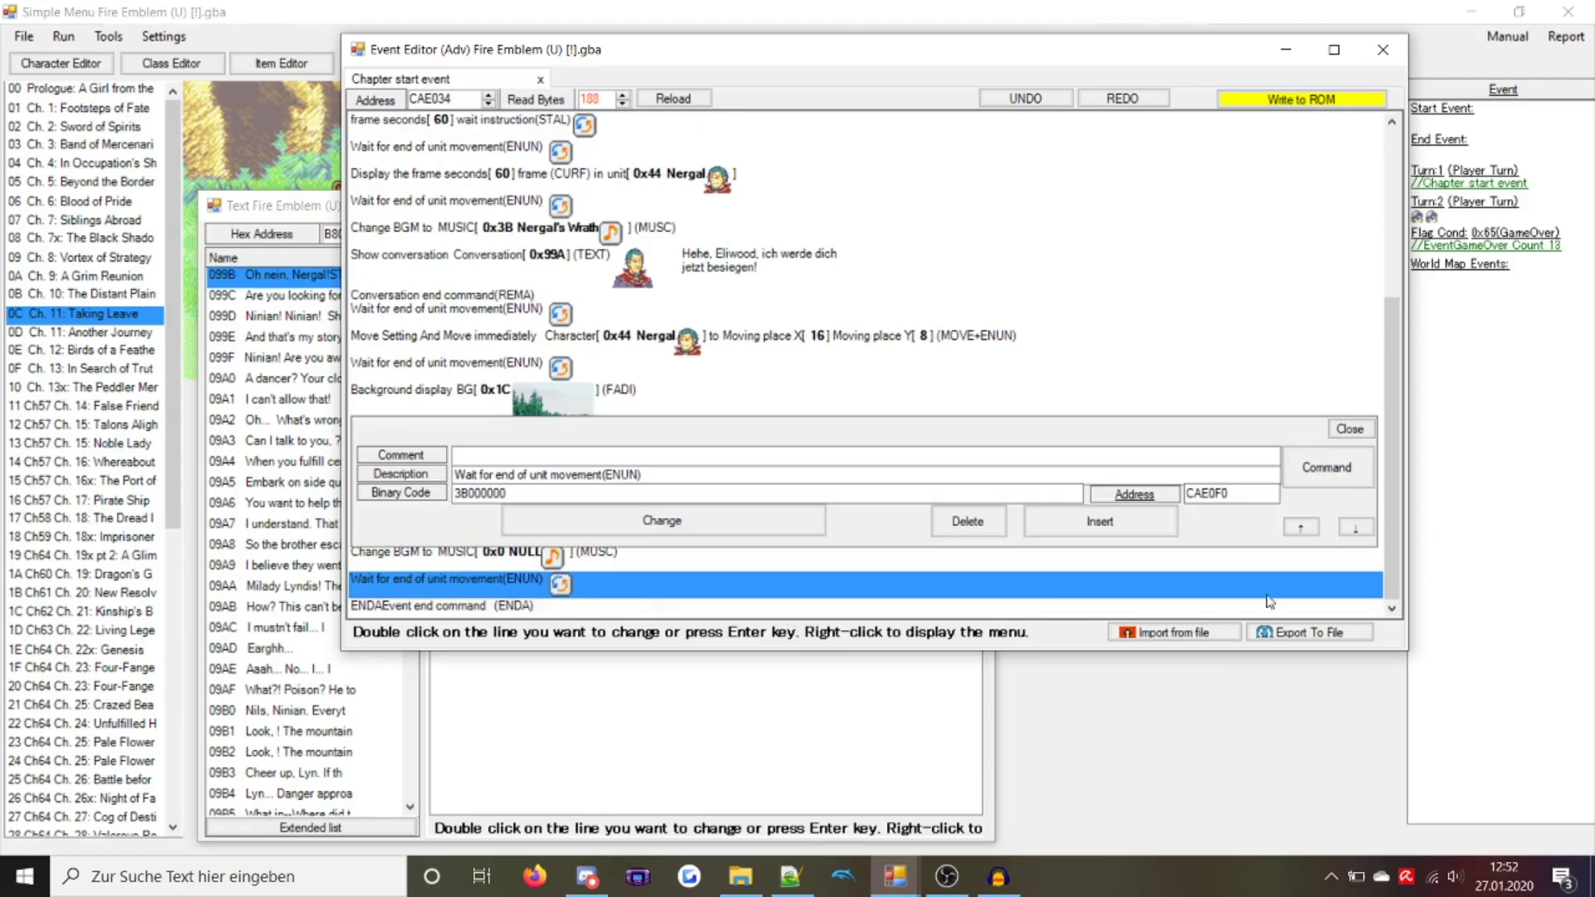
click(1313, 469)
text(figh)
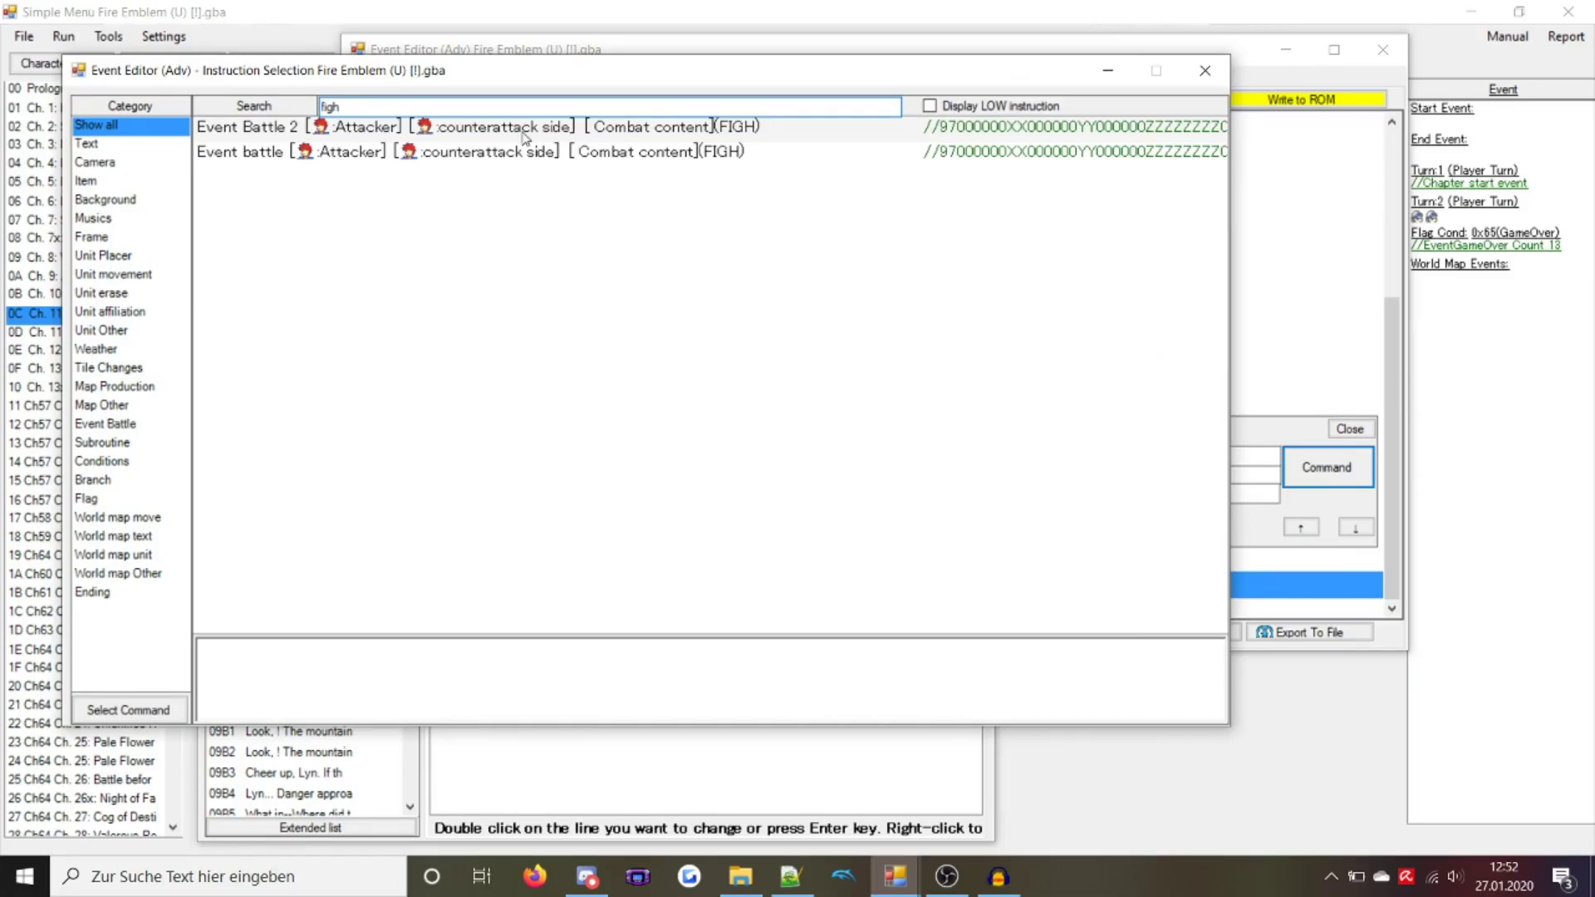
double_click(318, 158)
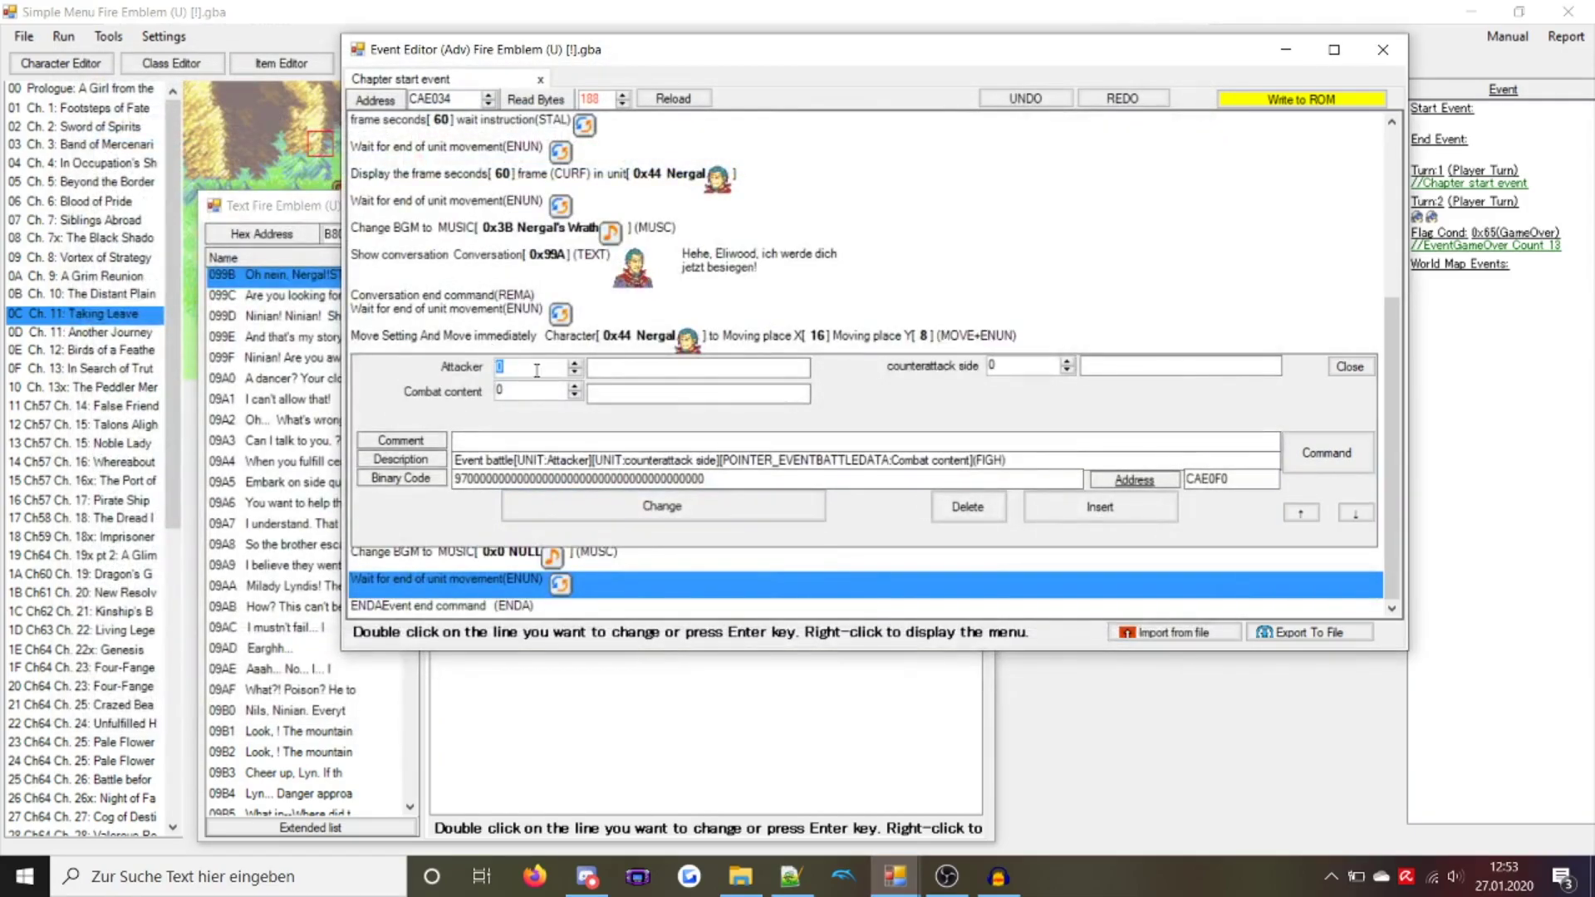
text(44)
click(1015, 367)
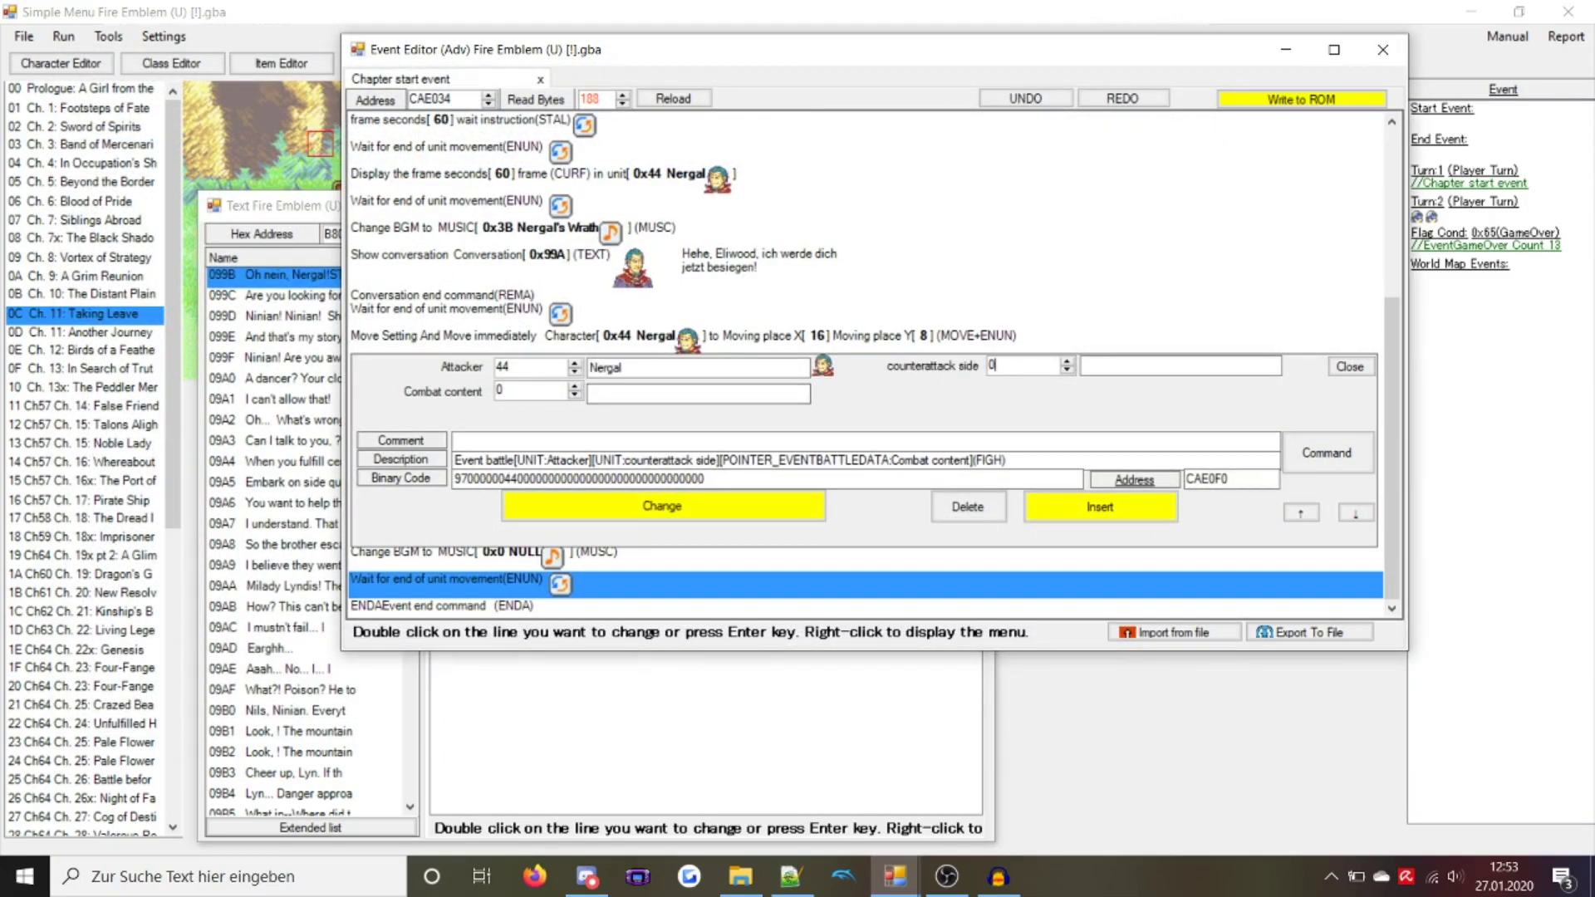
text(1)
click(557, 390)
click(1100, 507)
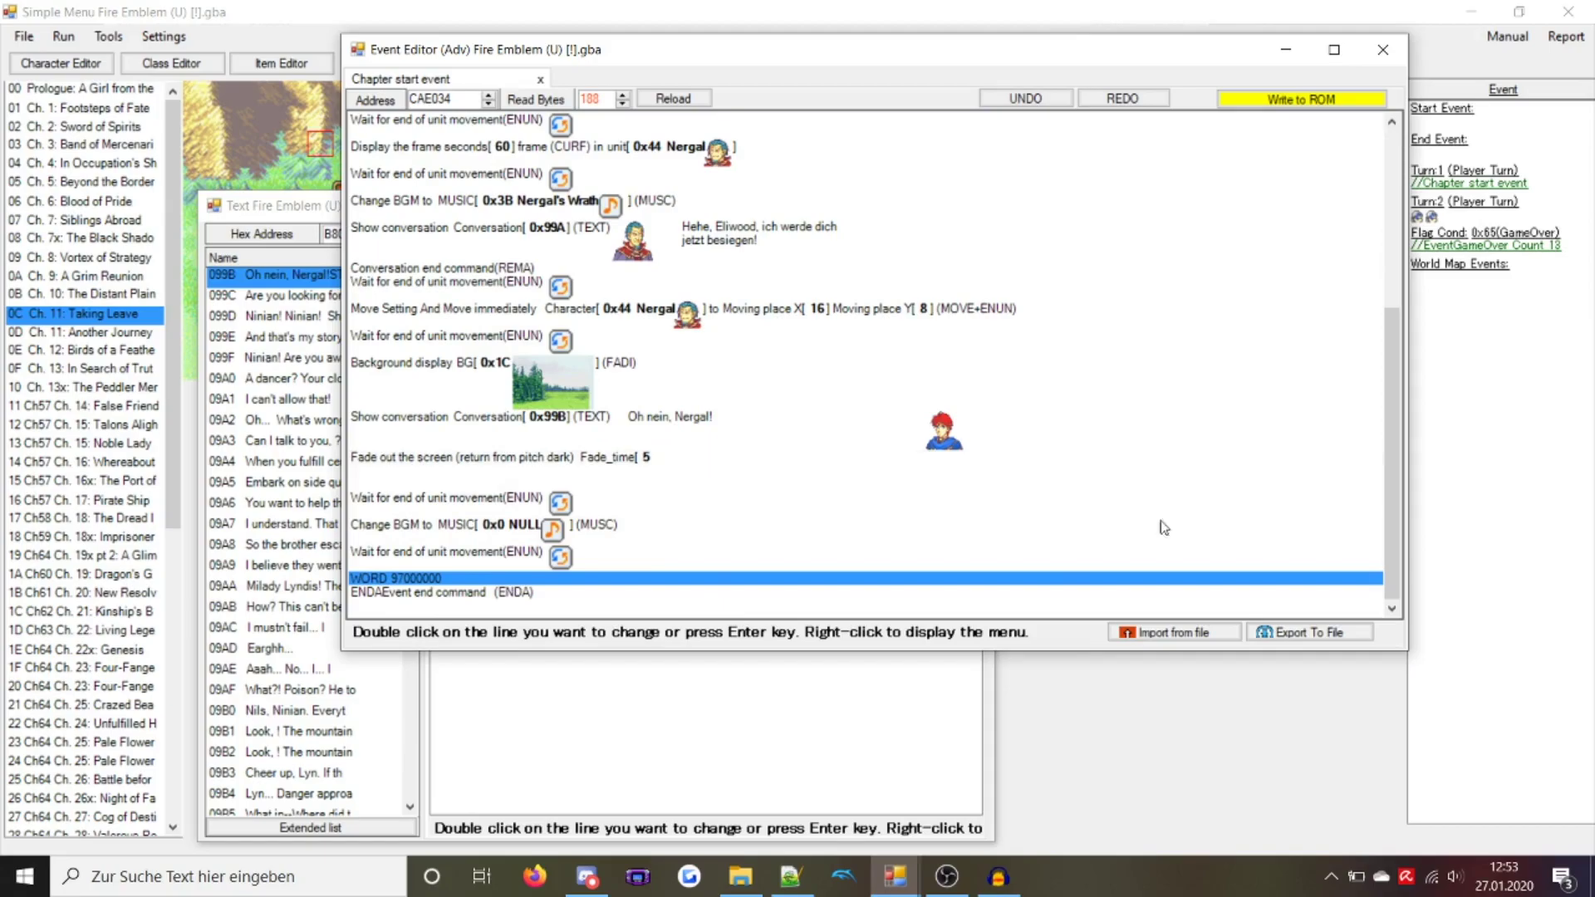
Reassign the WORD 97000000 line to Event battle (FIGH) with attacker 44 Nergal and counterattack side 1 Eliwood
double_click(1049, 579)
click(1326, 468)
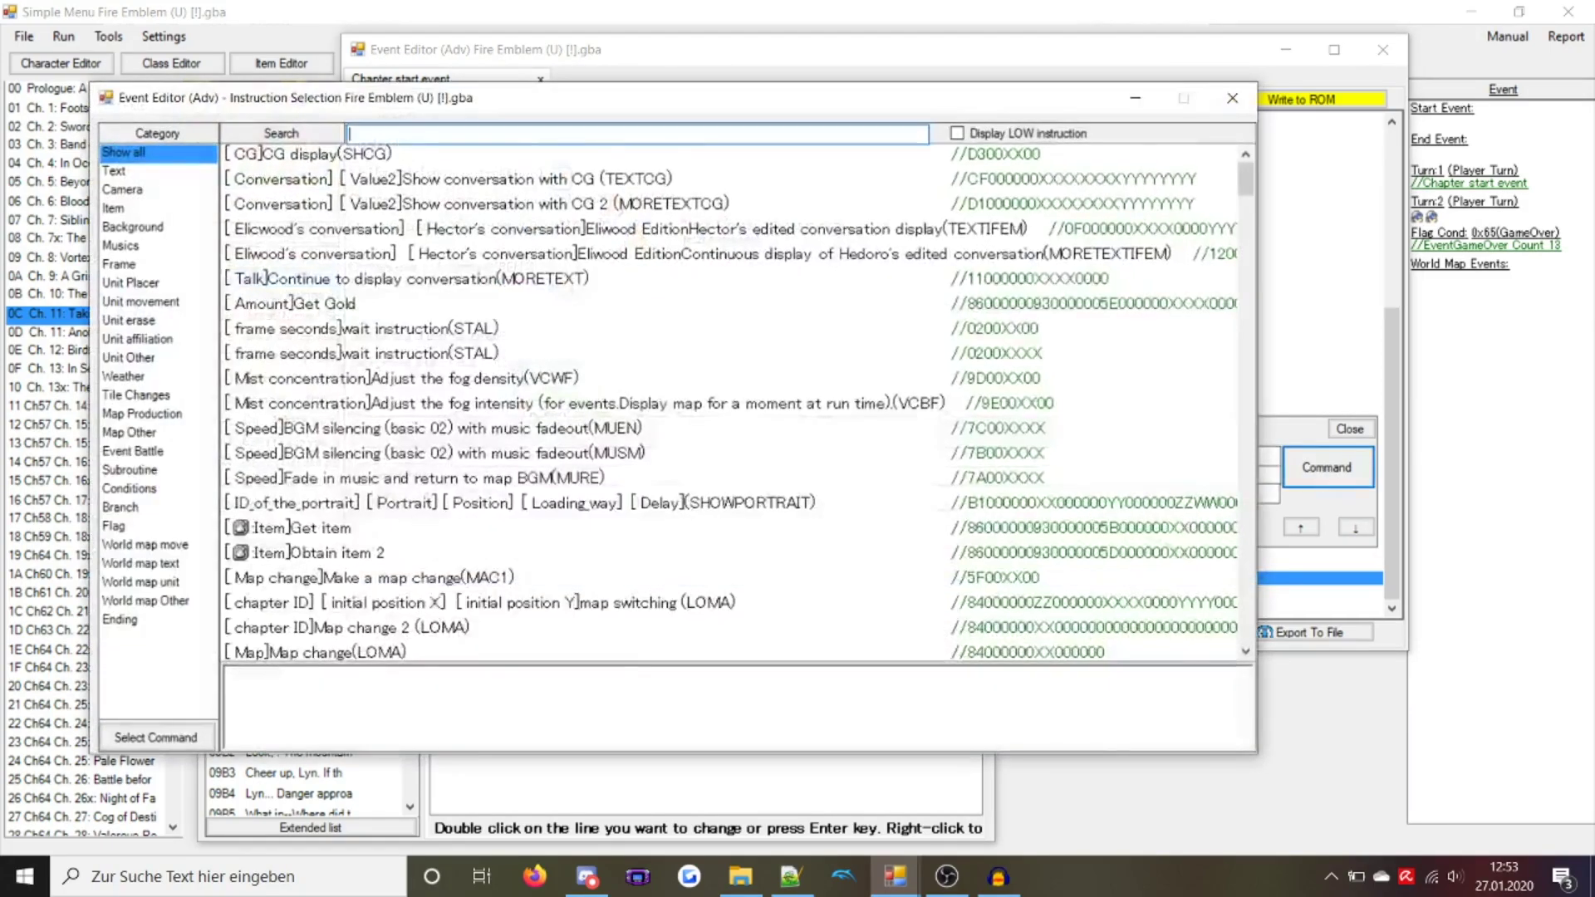
text(figh)
double_click(748, 179)
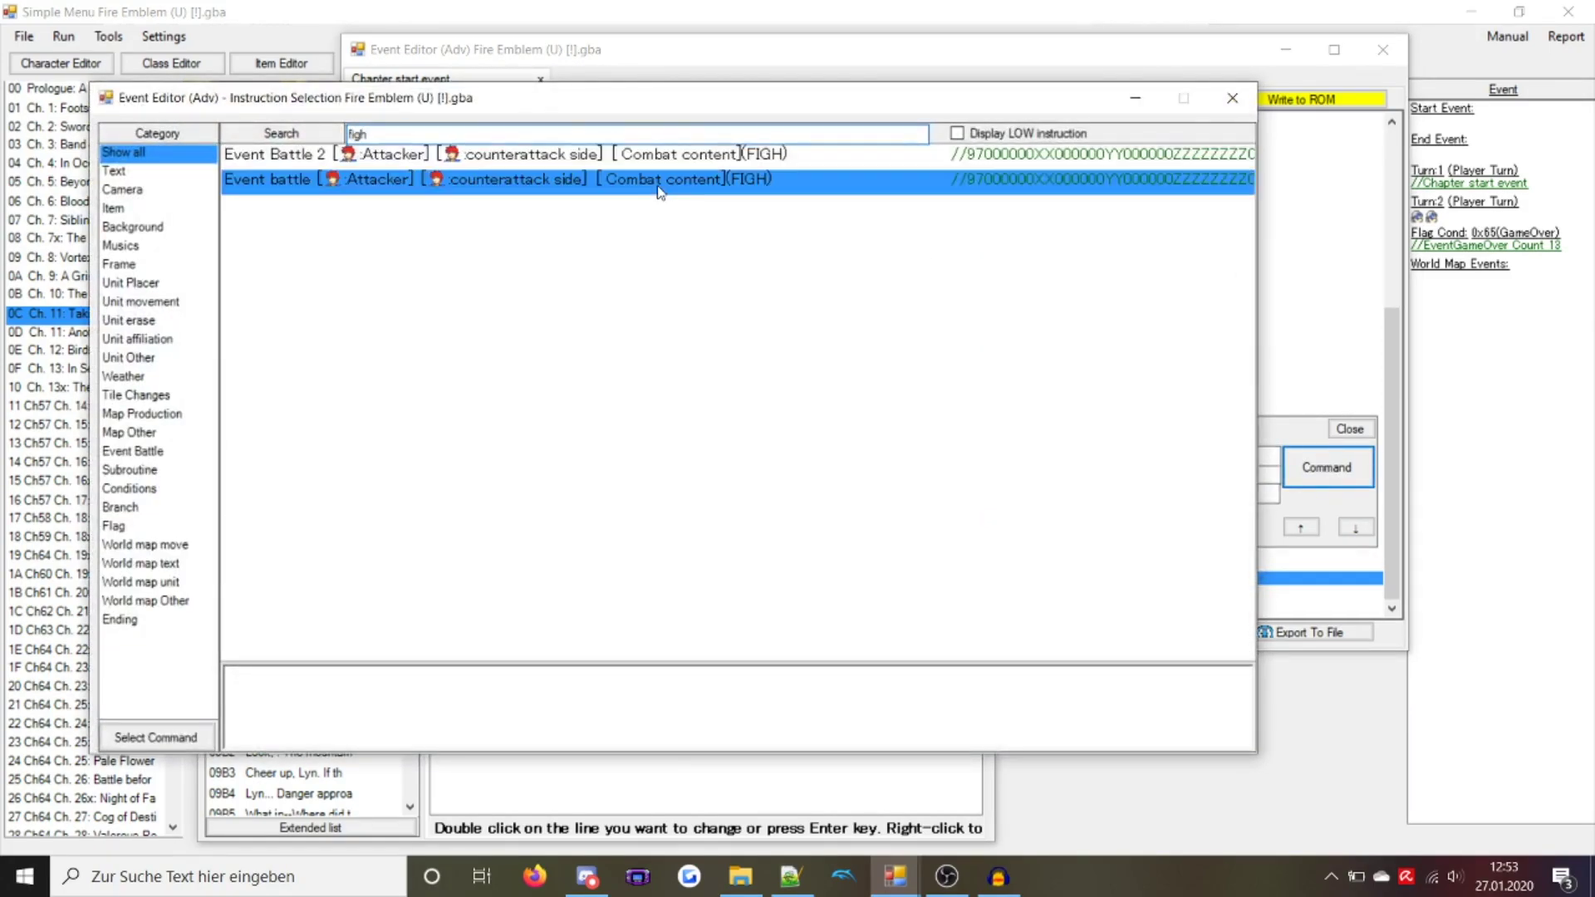
click(1022, 366)
text(1)
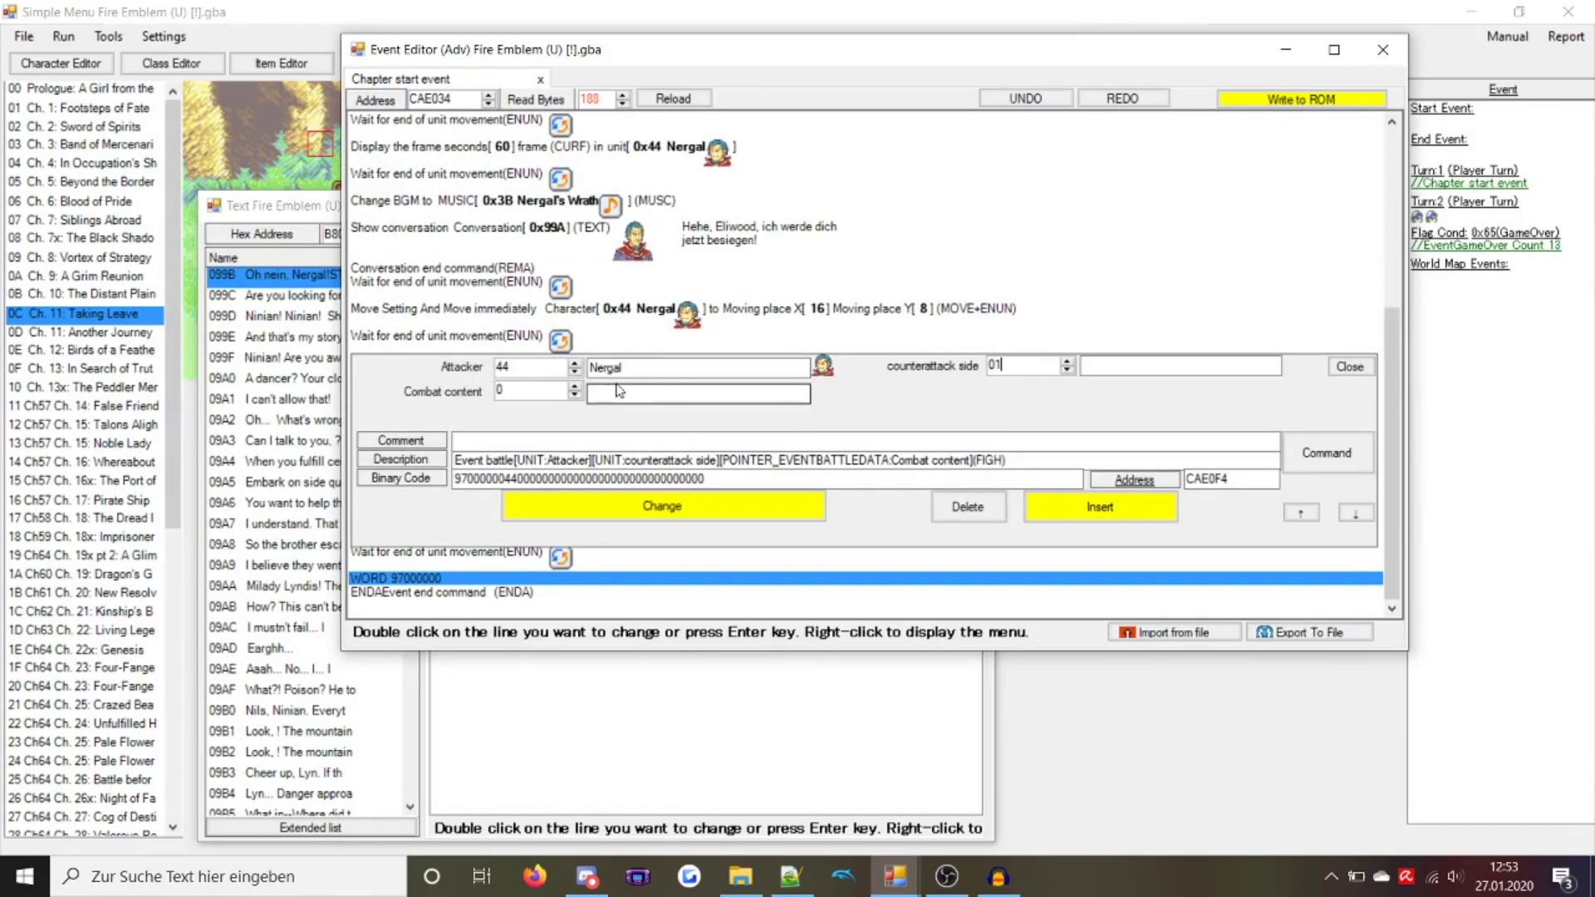
Allocate a new combat content list with 4 entries for the event battle and repoint the data
click(496, 392)
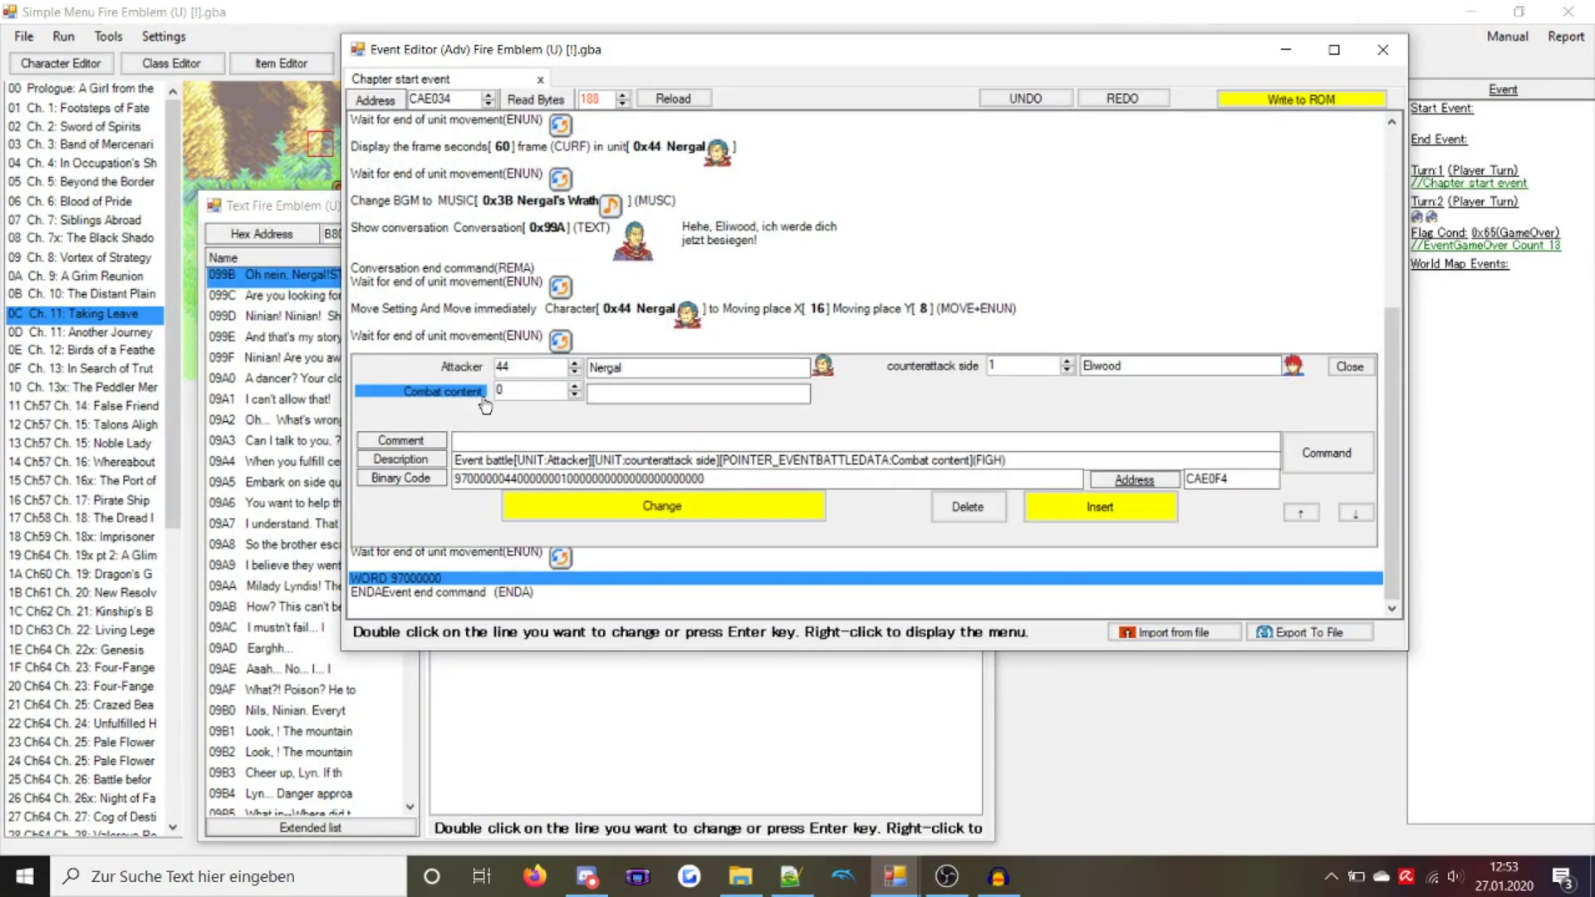
click(462, 394)
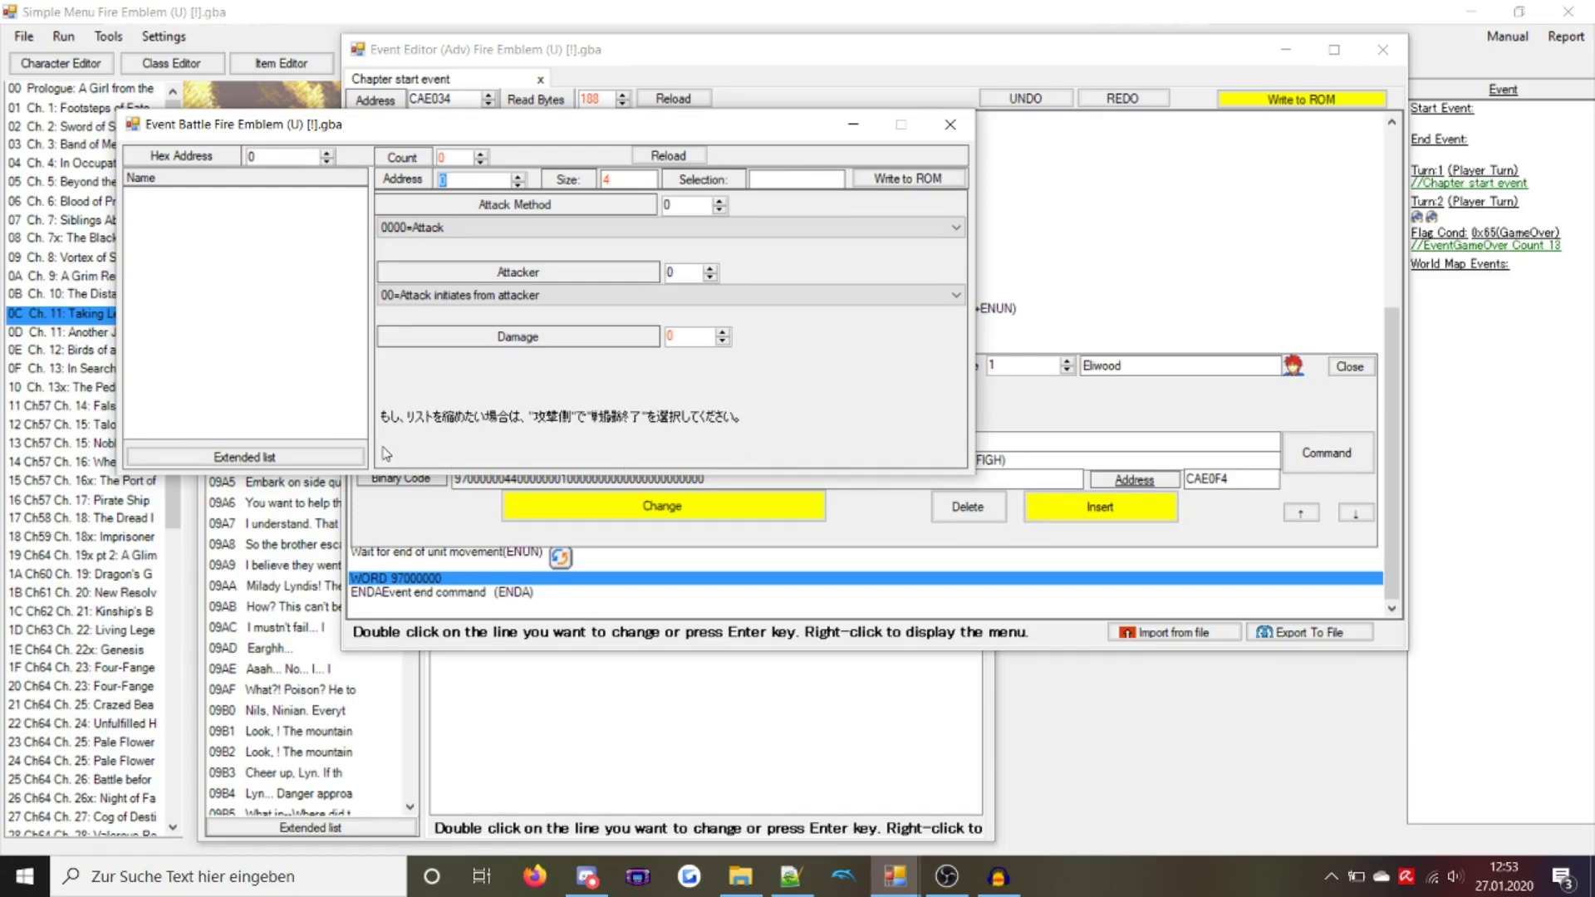
click(208, 457)
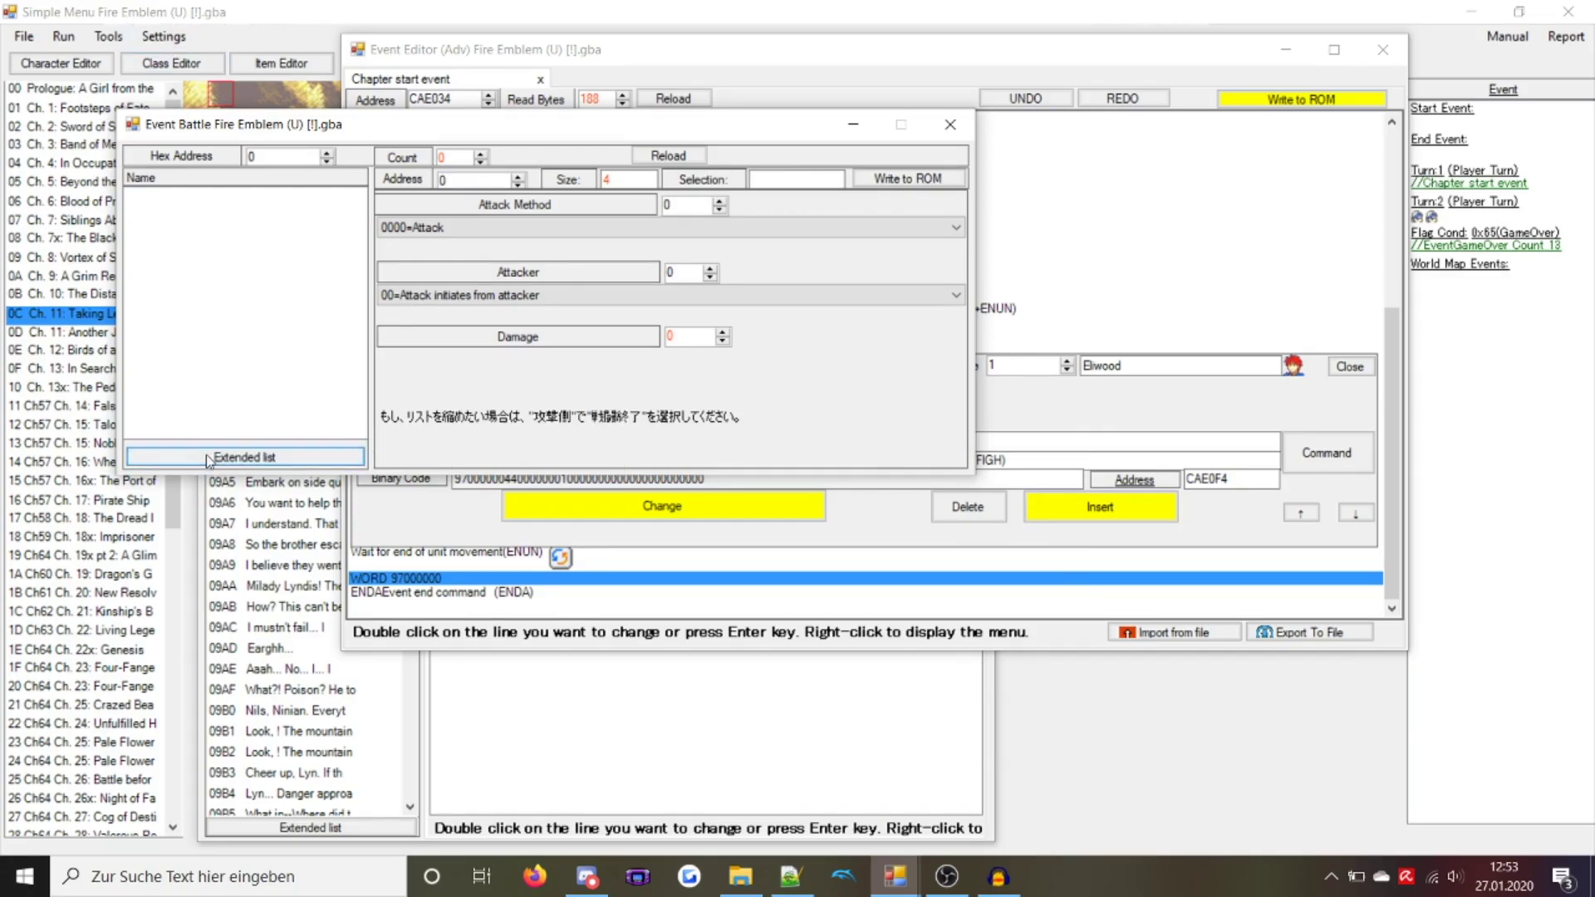
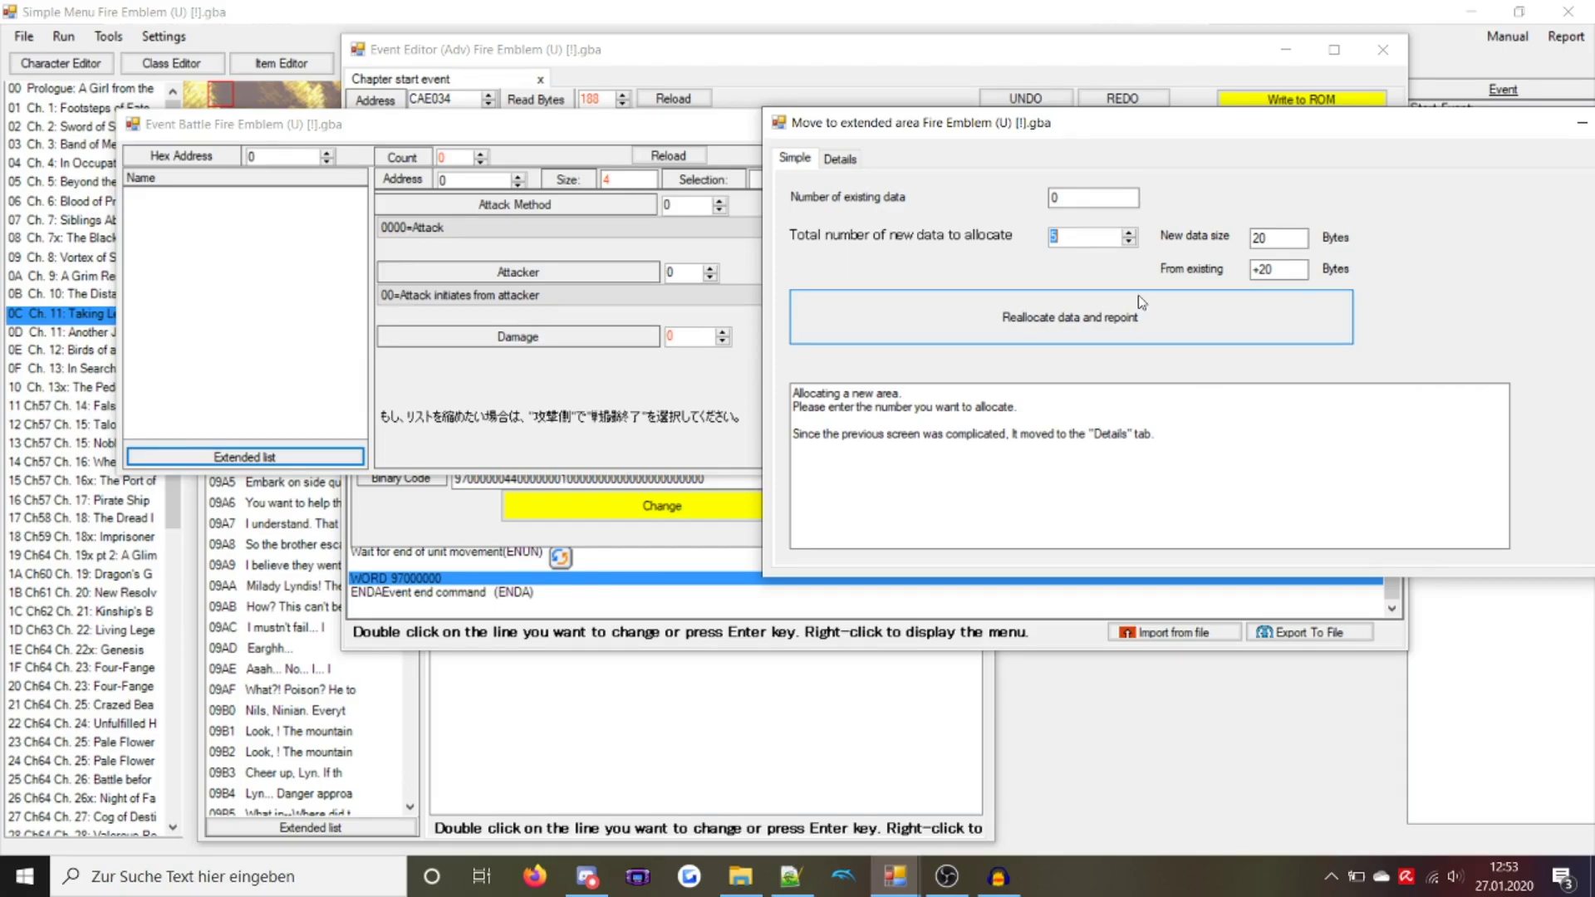
text(4)
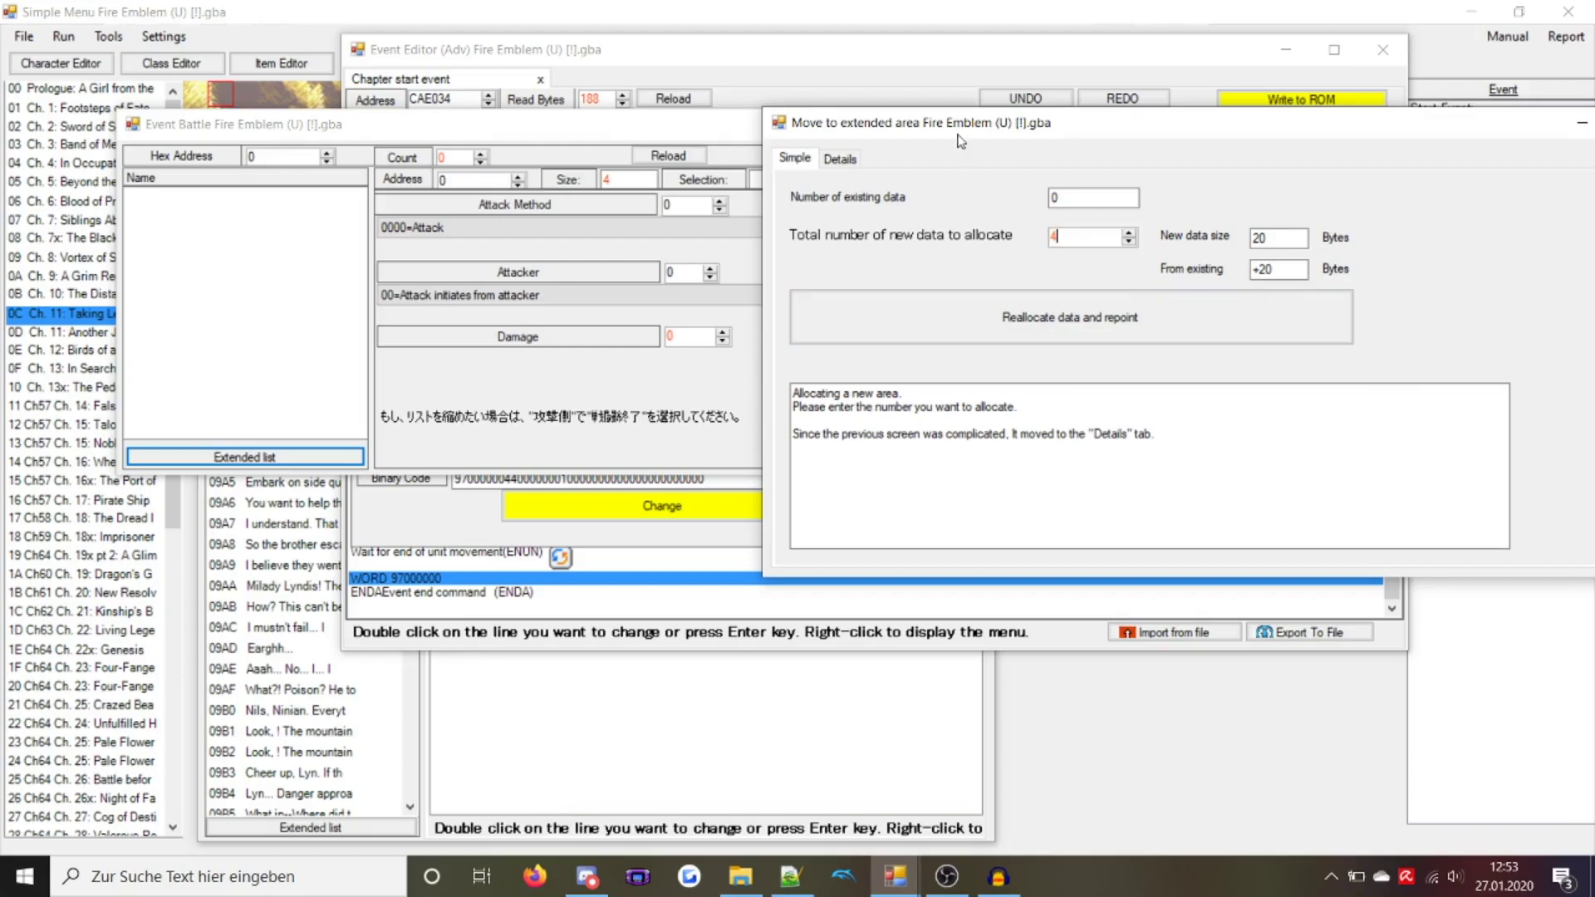
click(1044, 328)
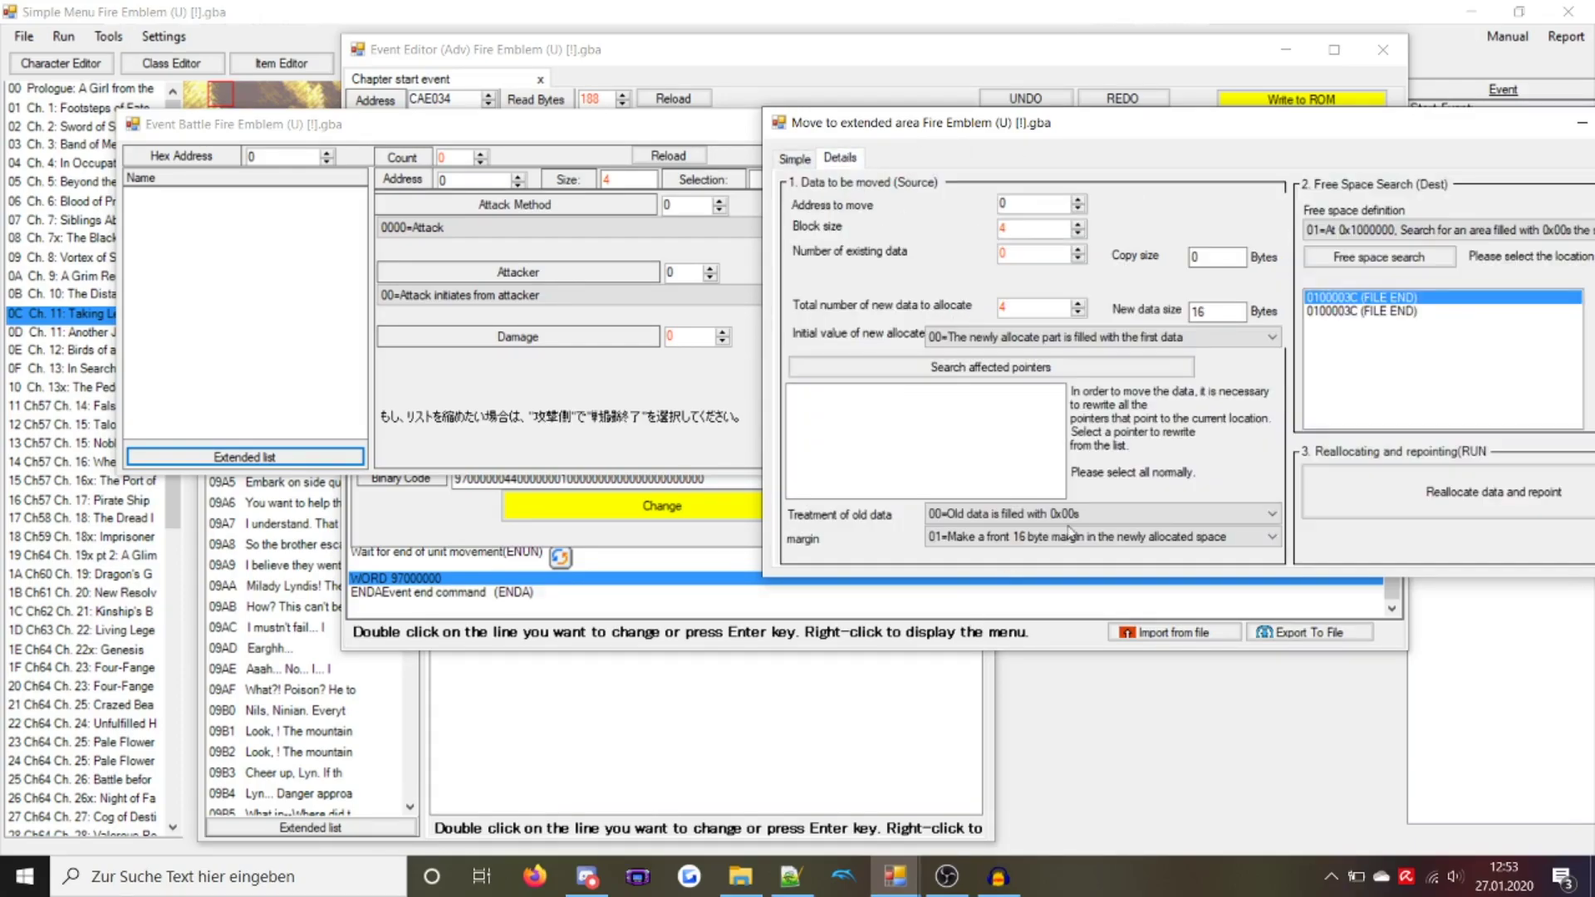
drag(849, 138, 769, 140)
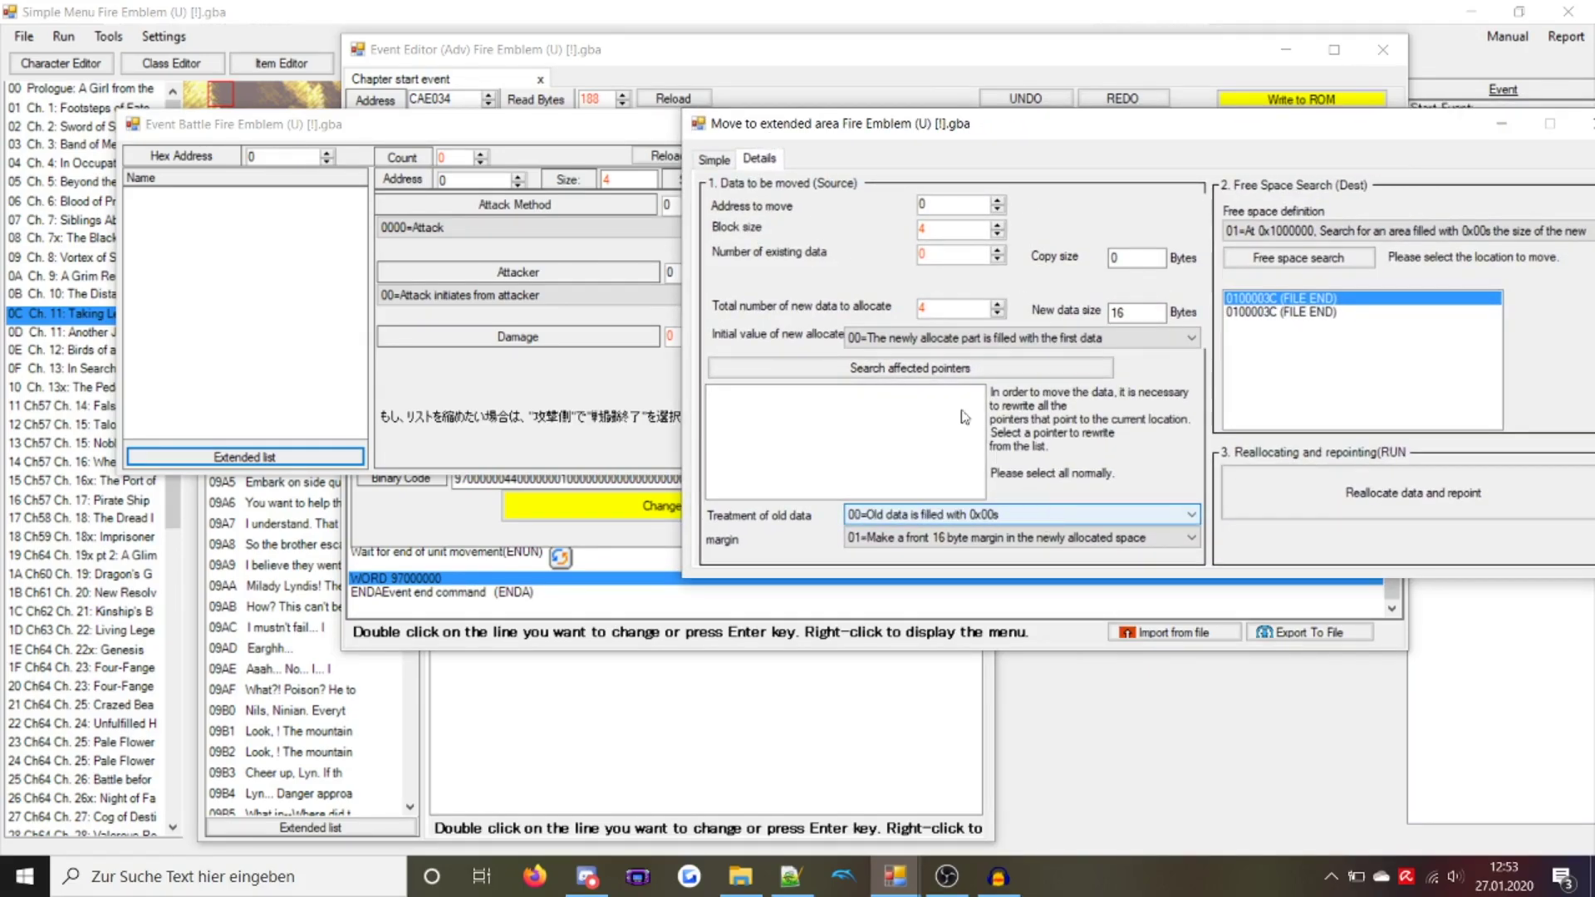
click(713, 160)
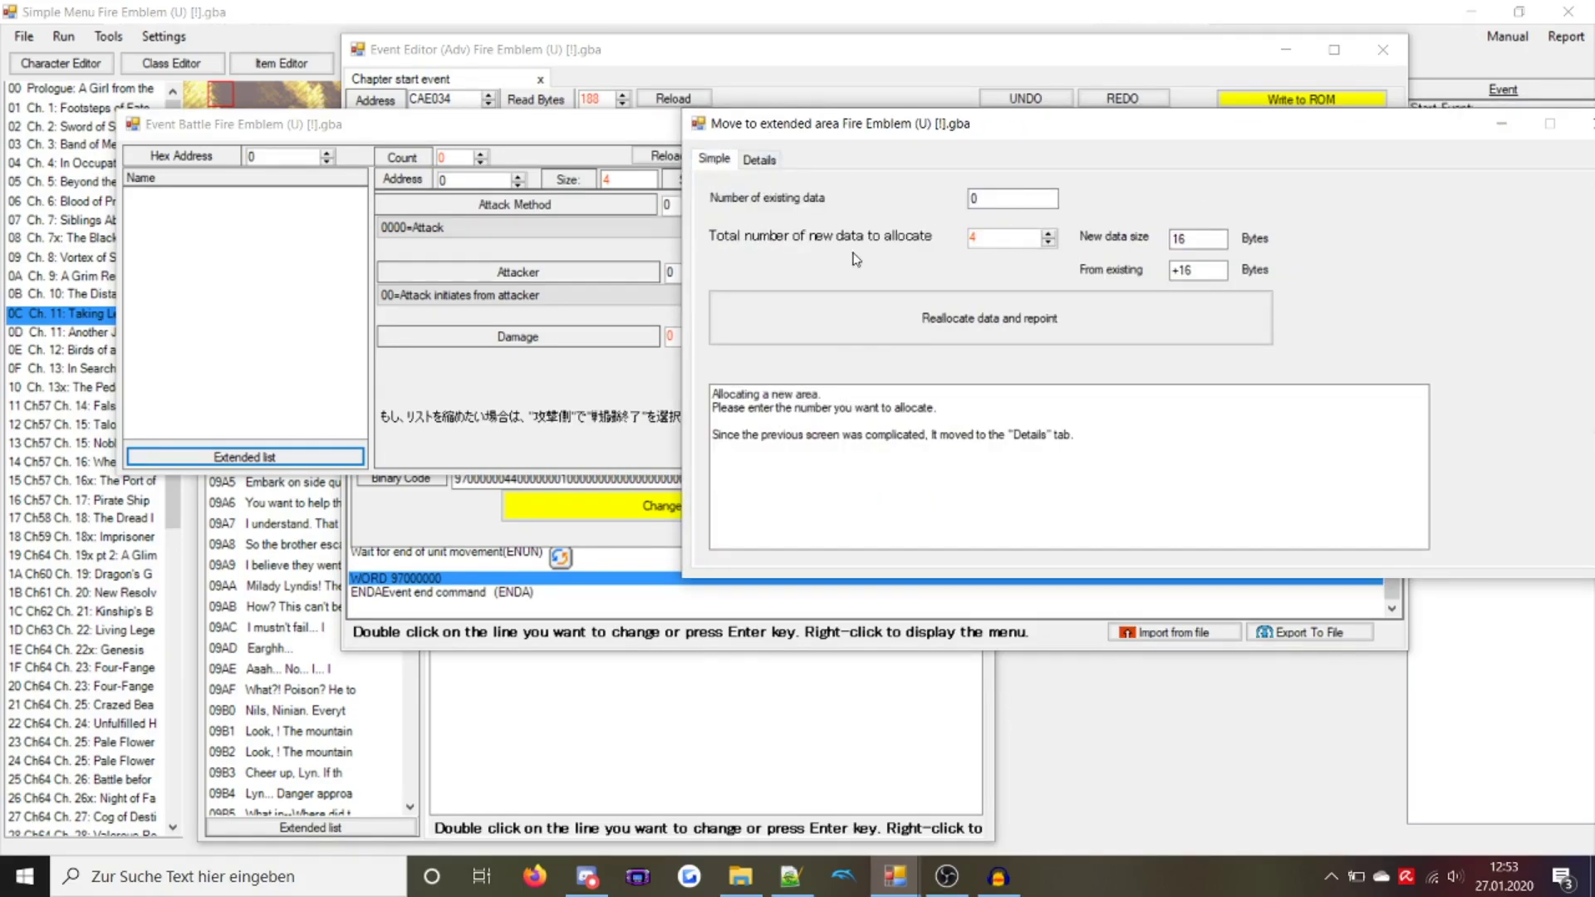
click(914, 318)
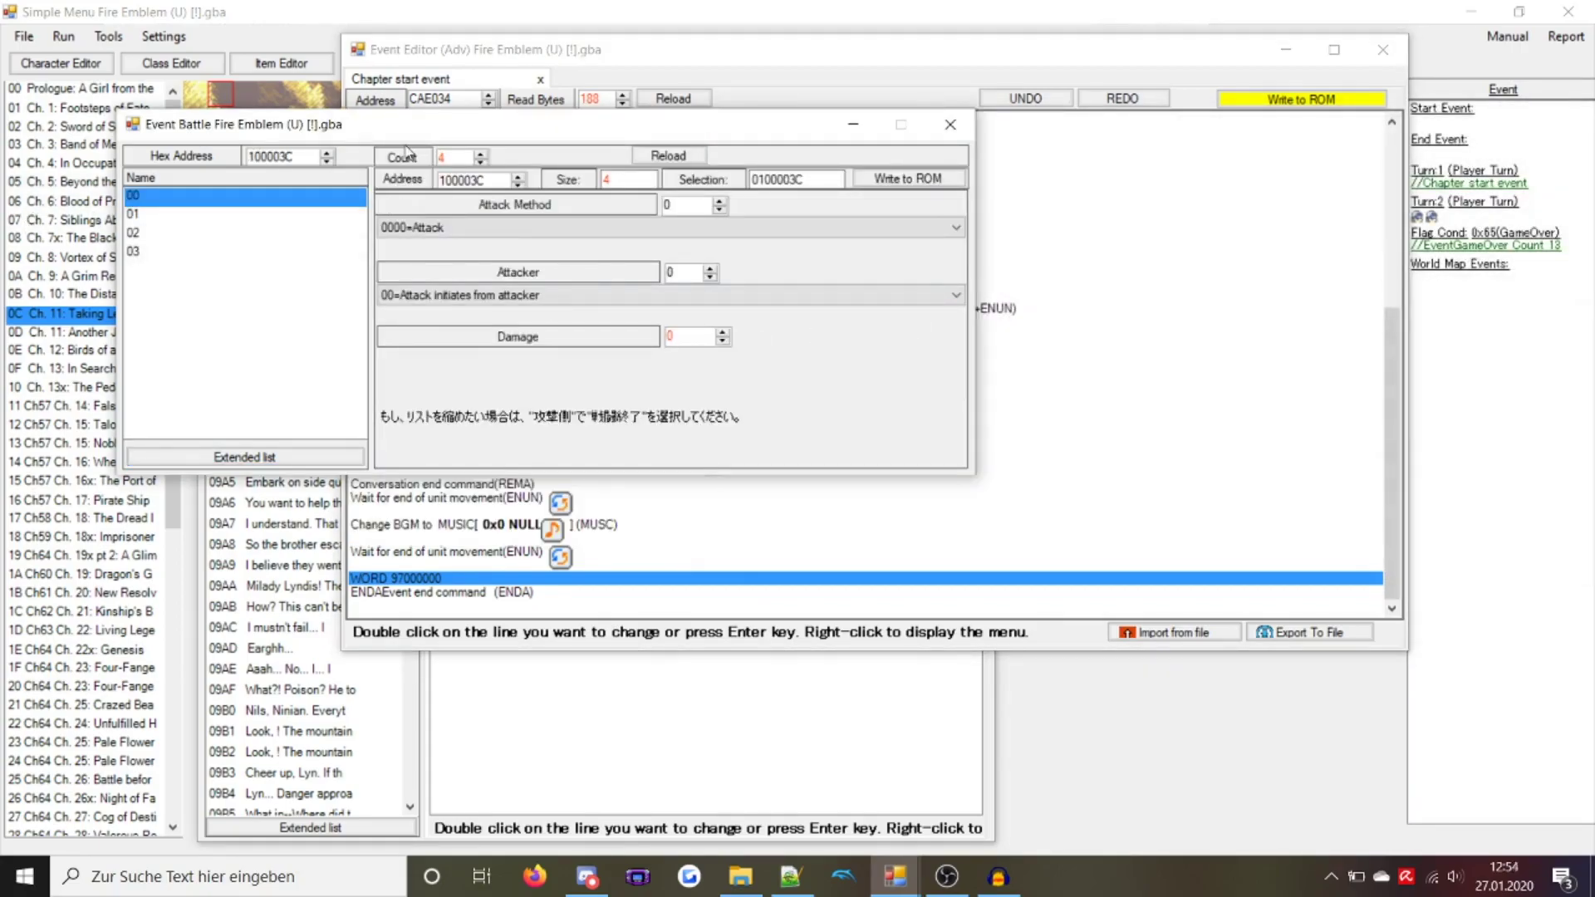
Change the WORD 97000000 line to Event battle (FIGH) with attacker 44 Nergal, counterattack side 1 Eliwood and combat content 100003C
click(418, 581)
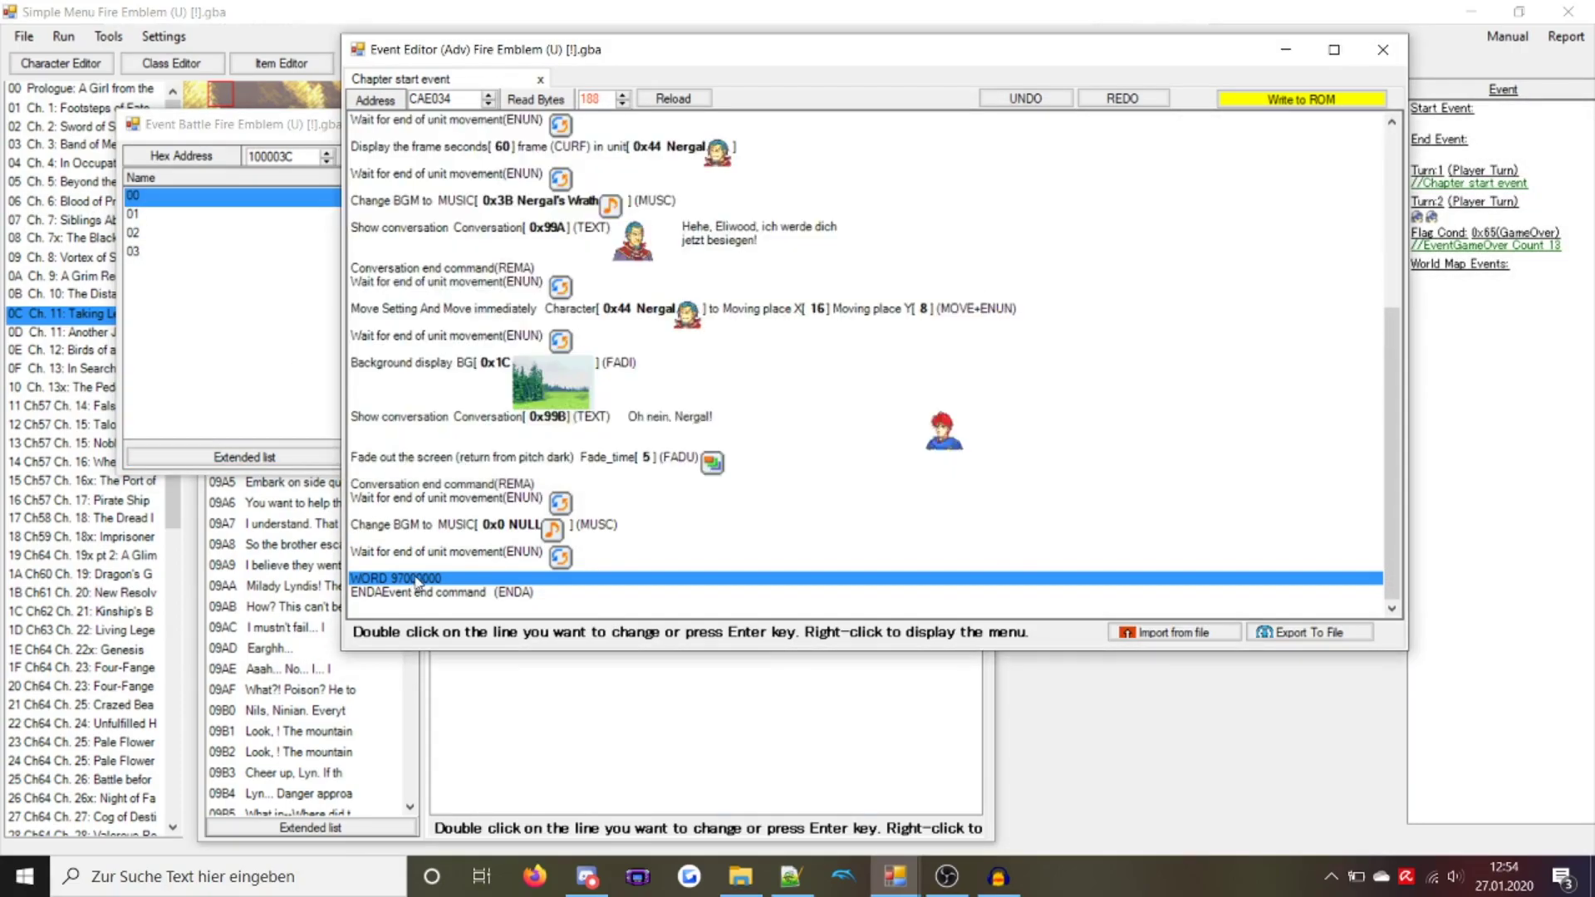
double_click(417, 582)
click(1355, 468)
text(figh)
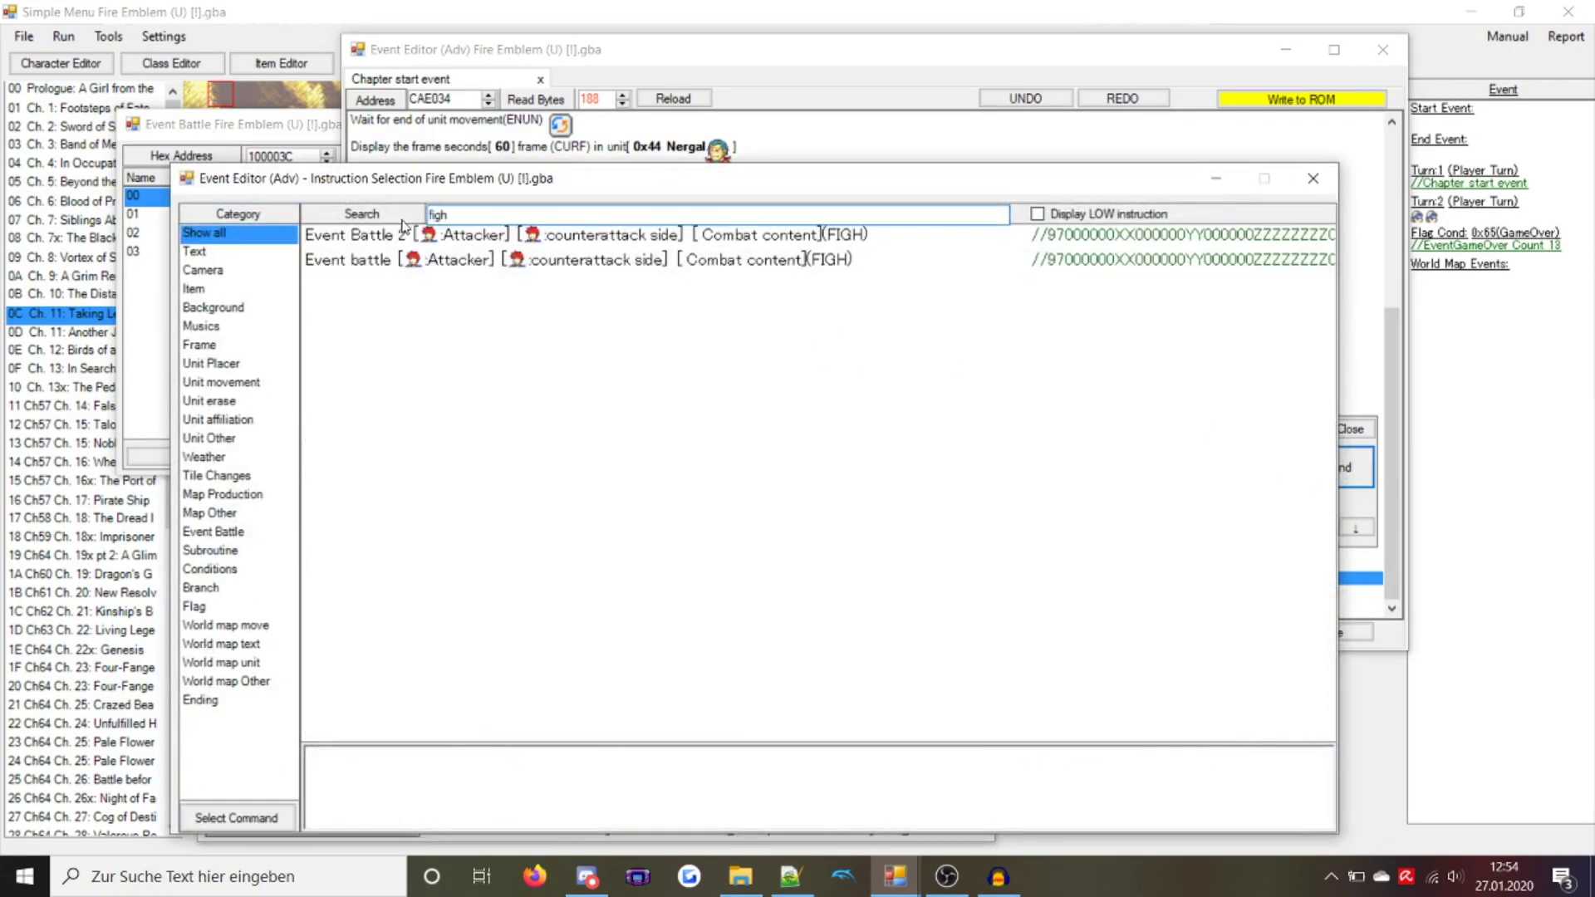
double_click(415, 264)
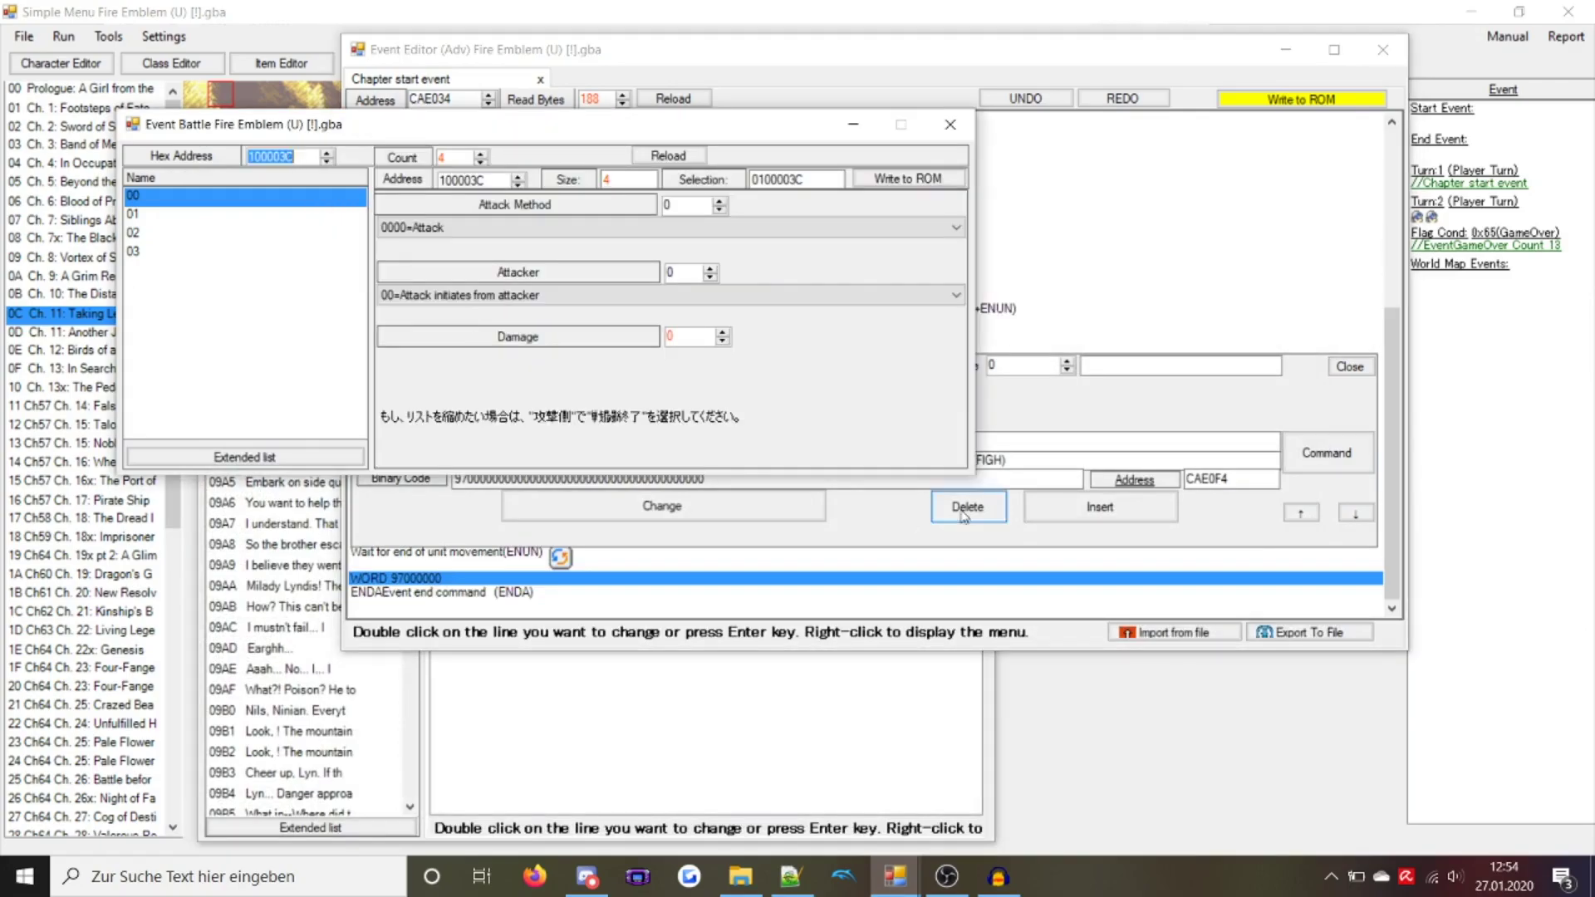
click(1082, 405)
text(100003C)
click(508, 369)
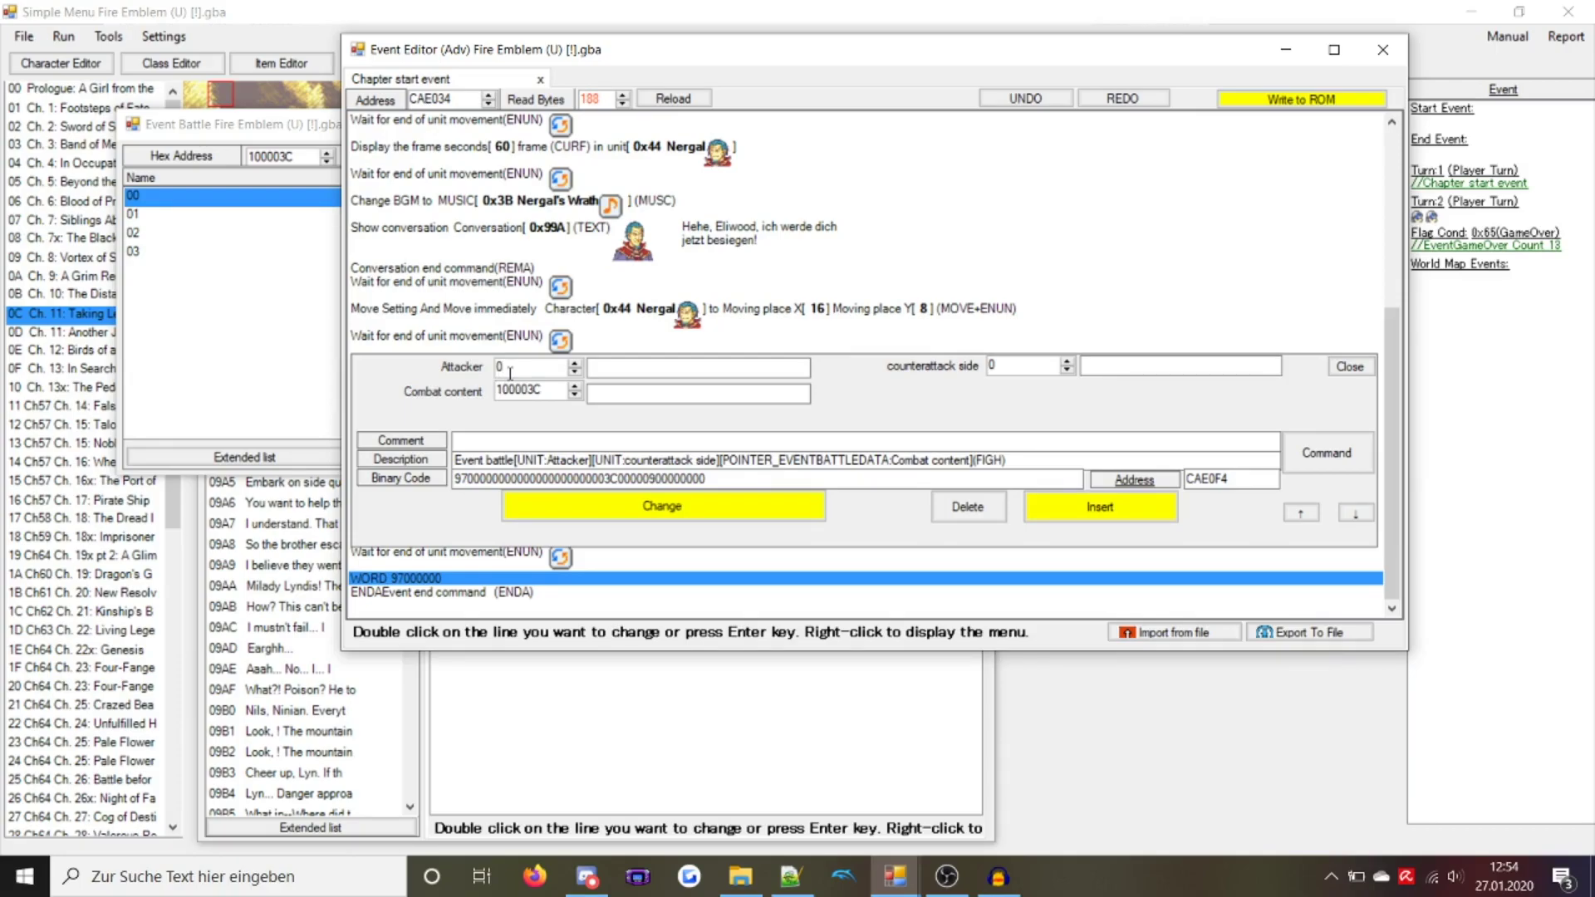
text(44)
click(1018, 366)
text(1)
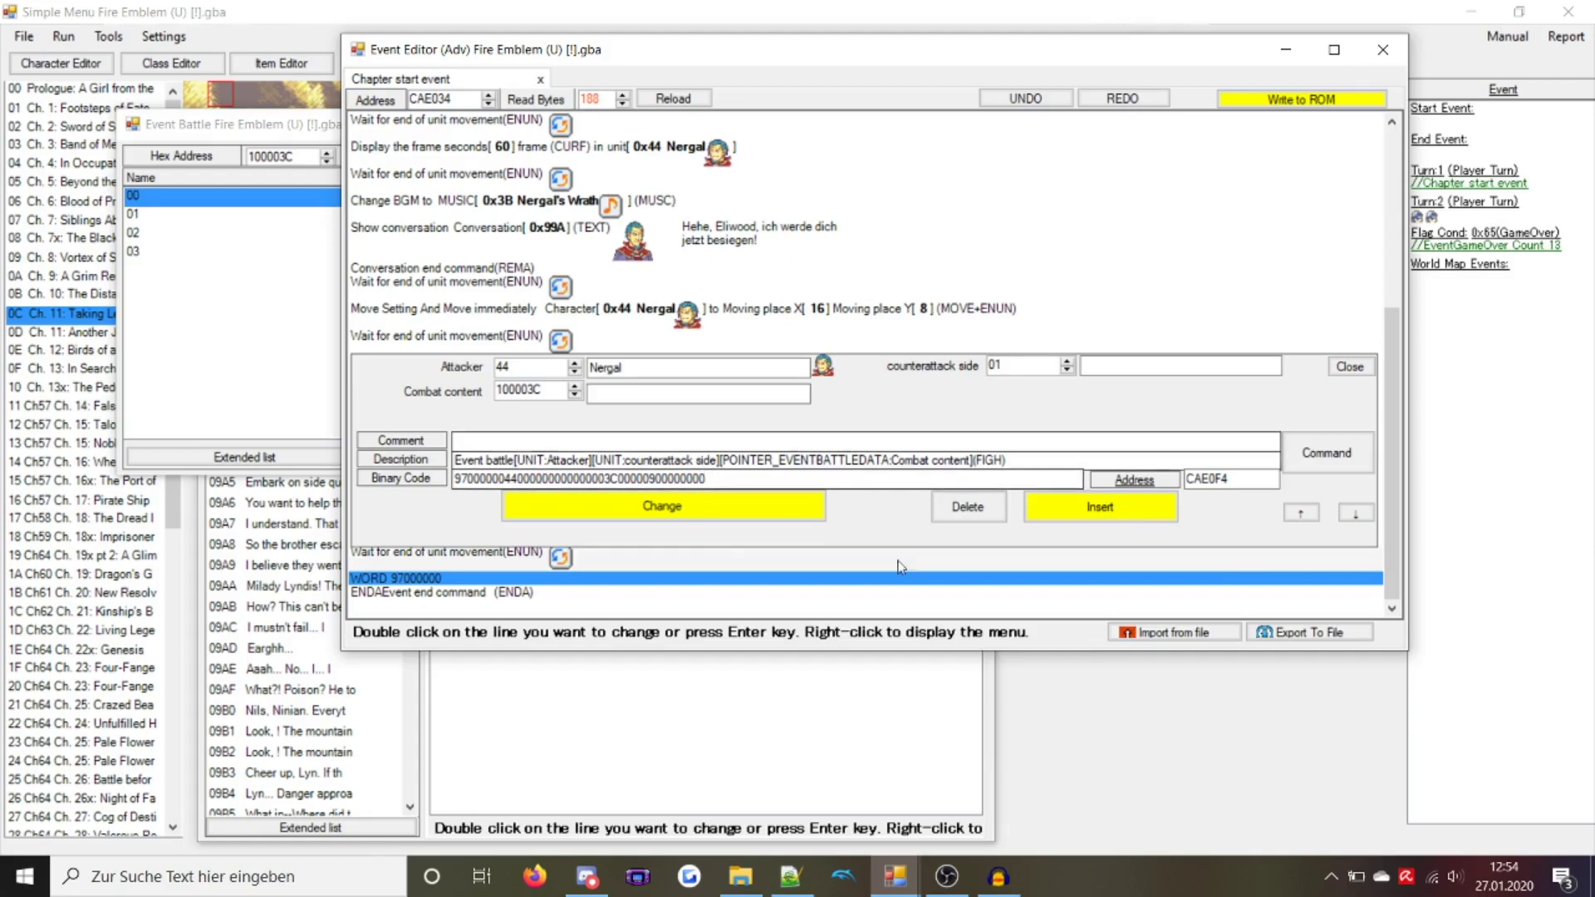
click(557, 510)
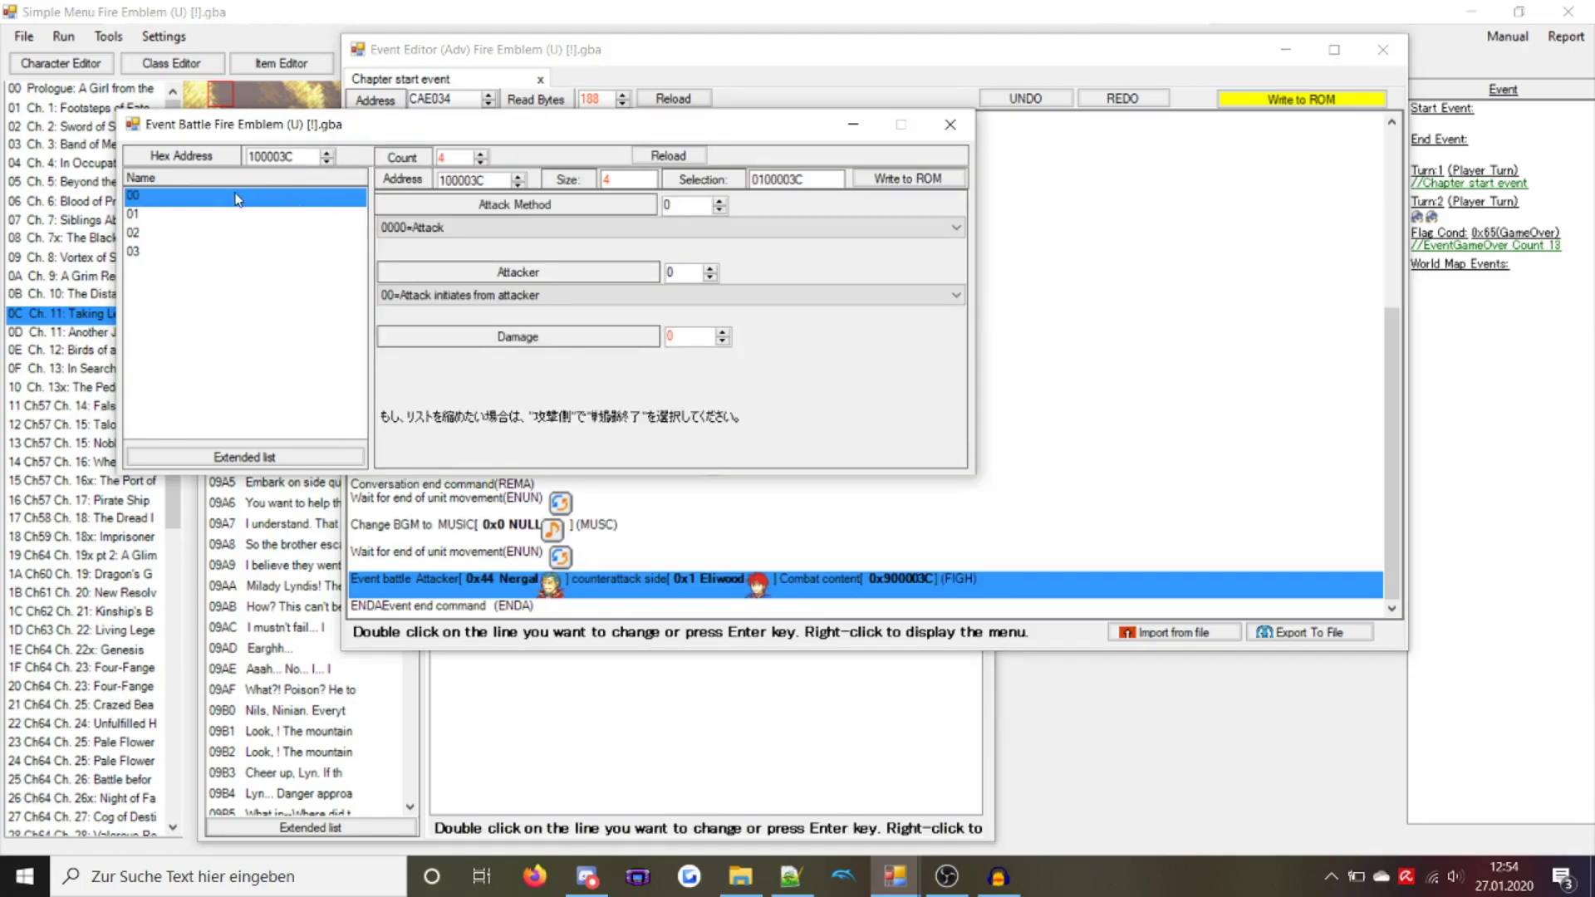
Set battle entry 00 to 0000=Attack, 00=Attack initiates from attacker, with damage 15, and write it to the ROM
click(641, 238)
click(641, 239)
click(640, 239)
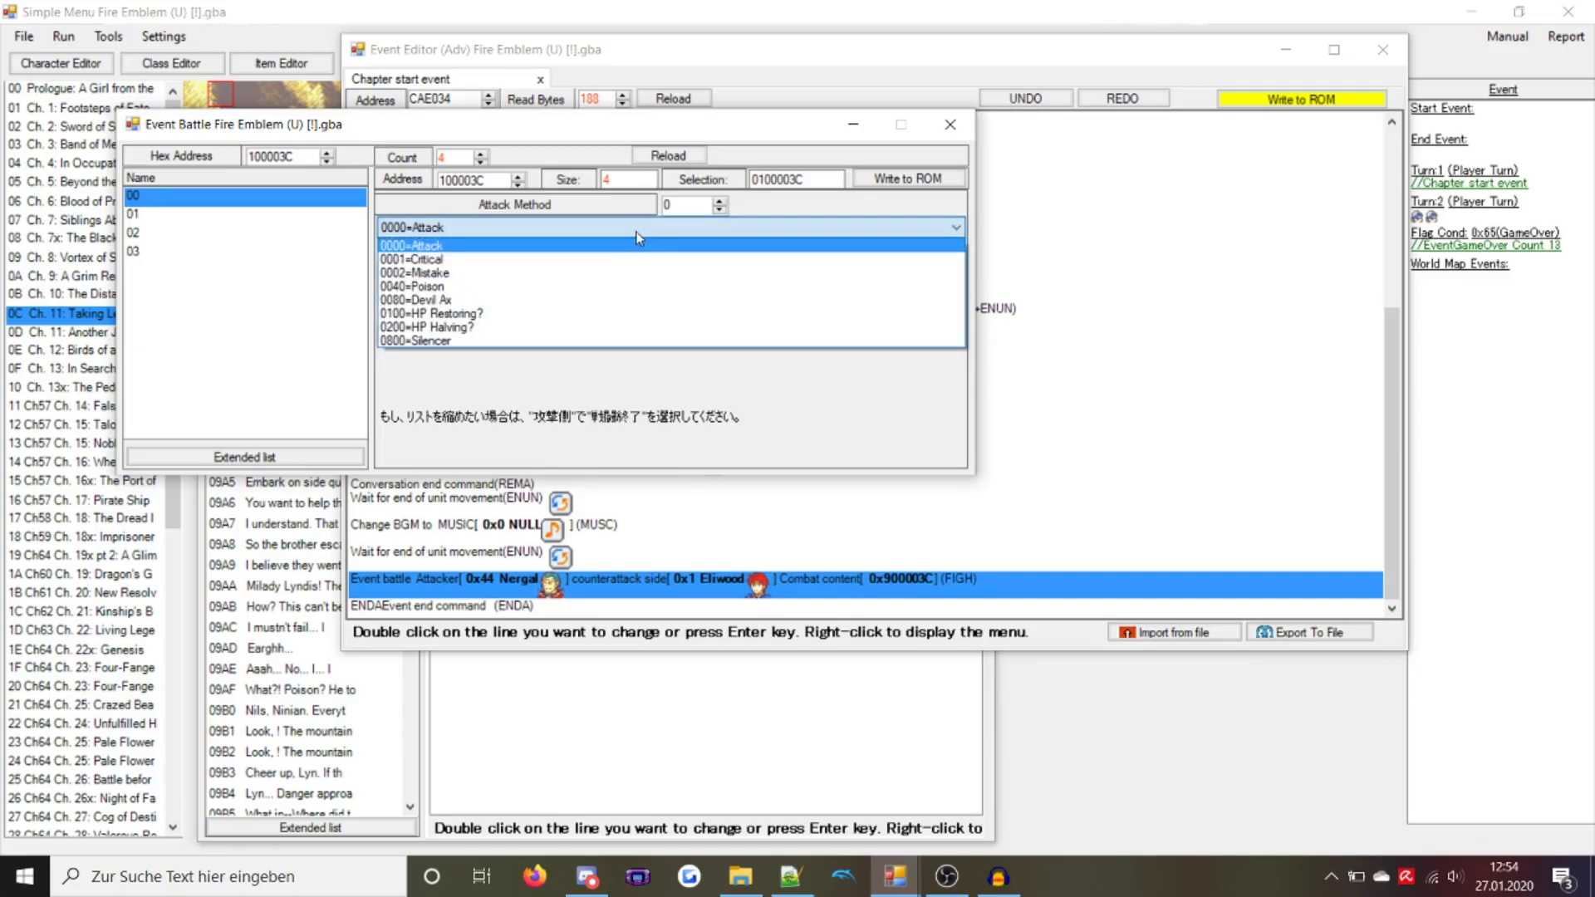
click(520, 246)
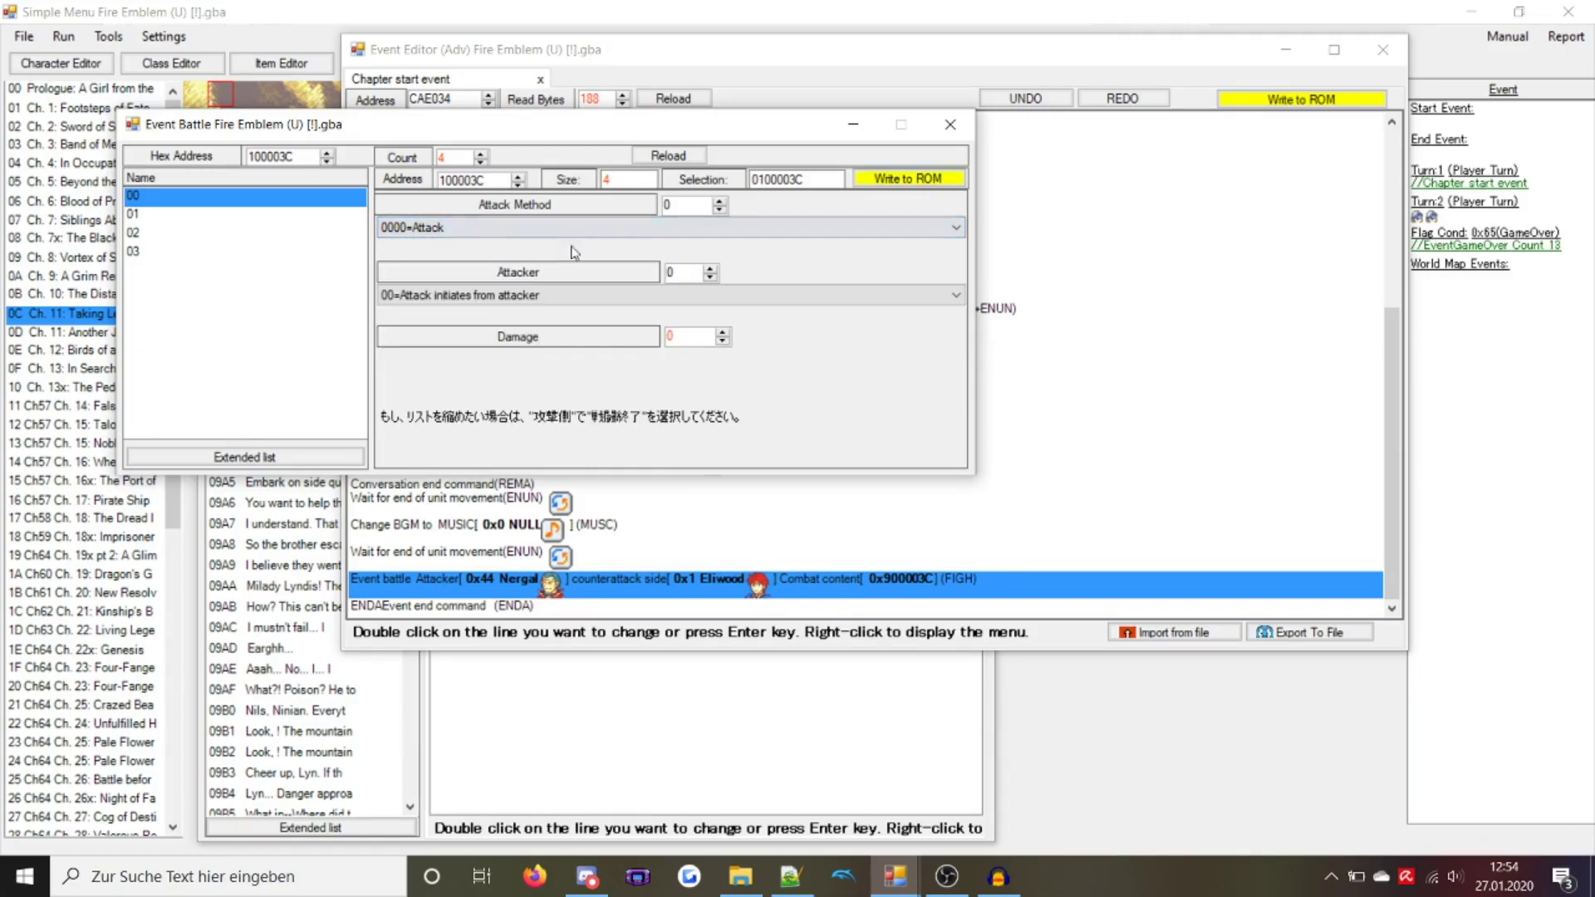
click(563, 296)
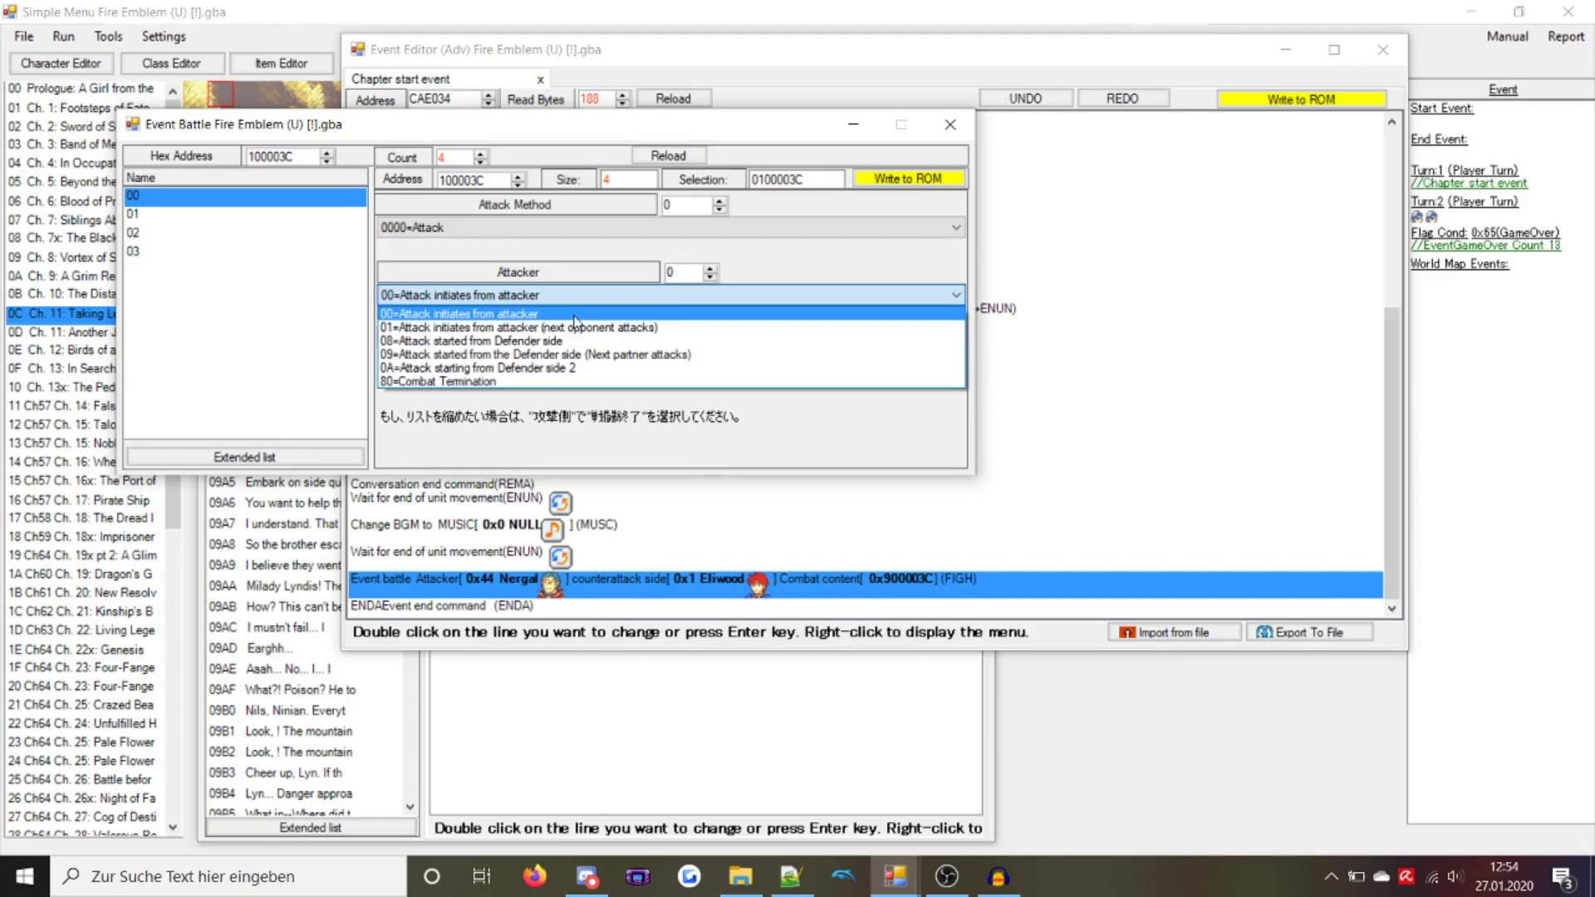
click(573, 314)
click(701, 340)
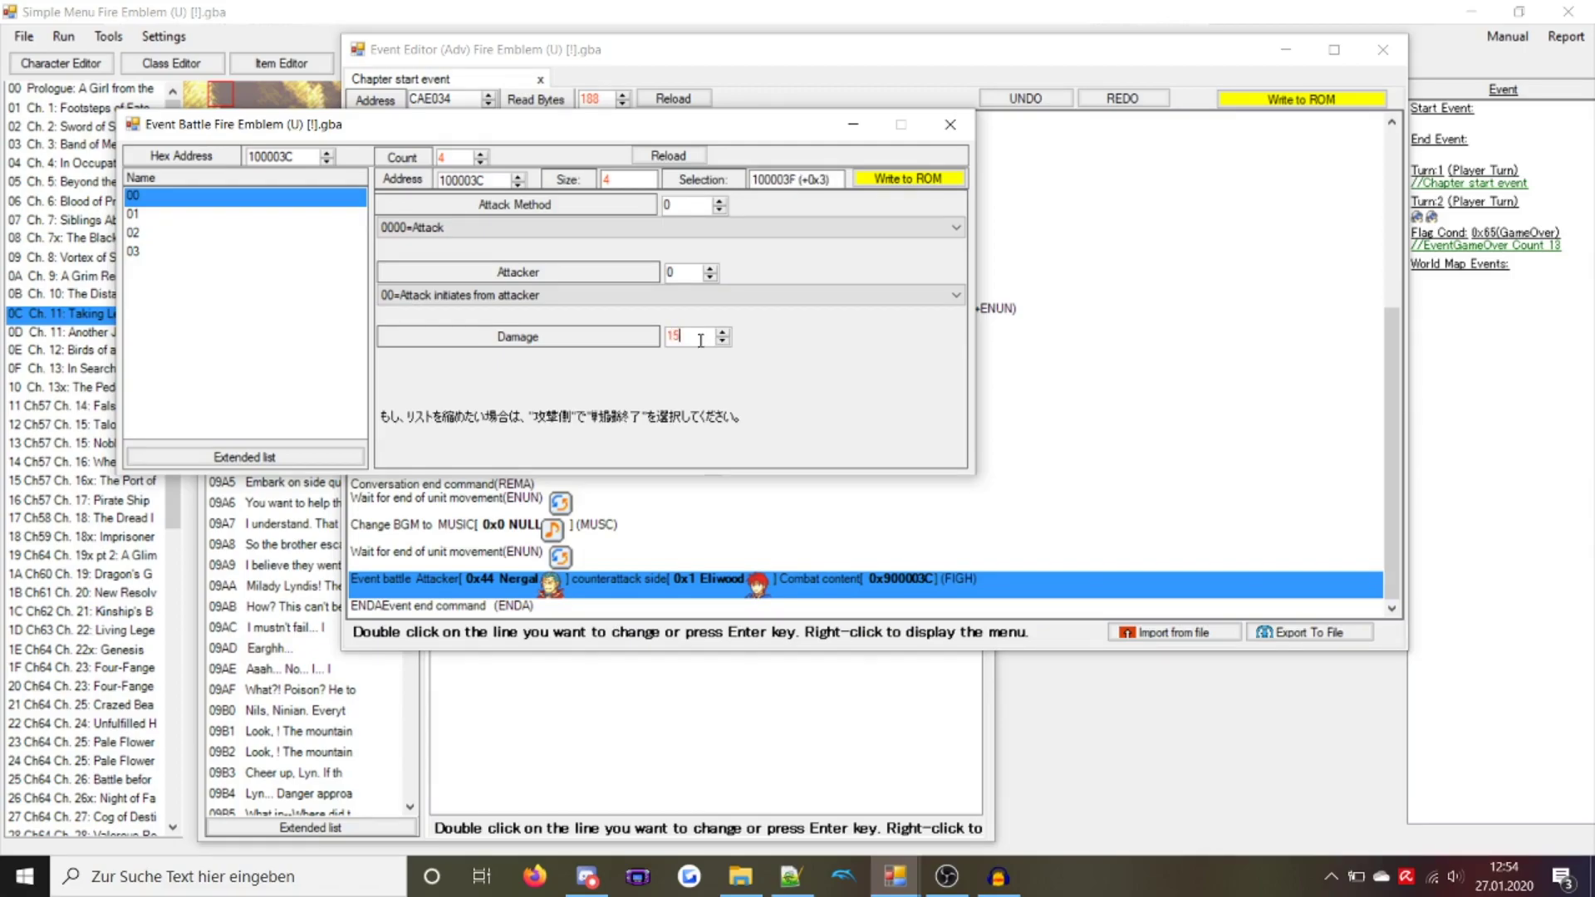
click(885, 176)
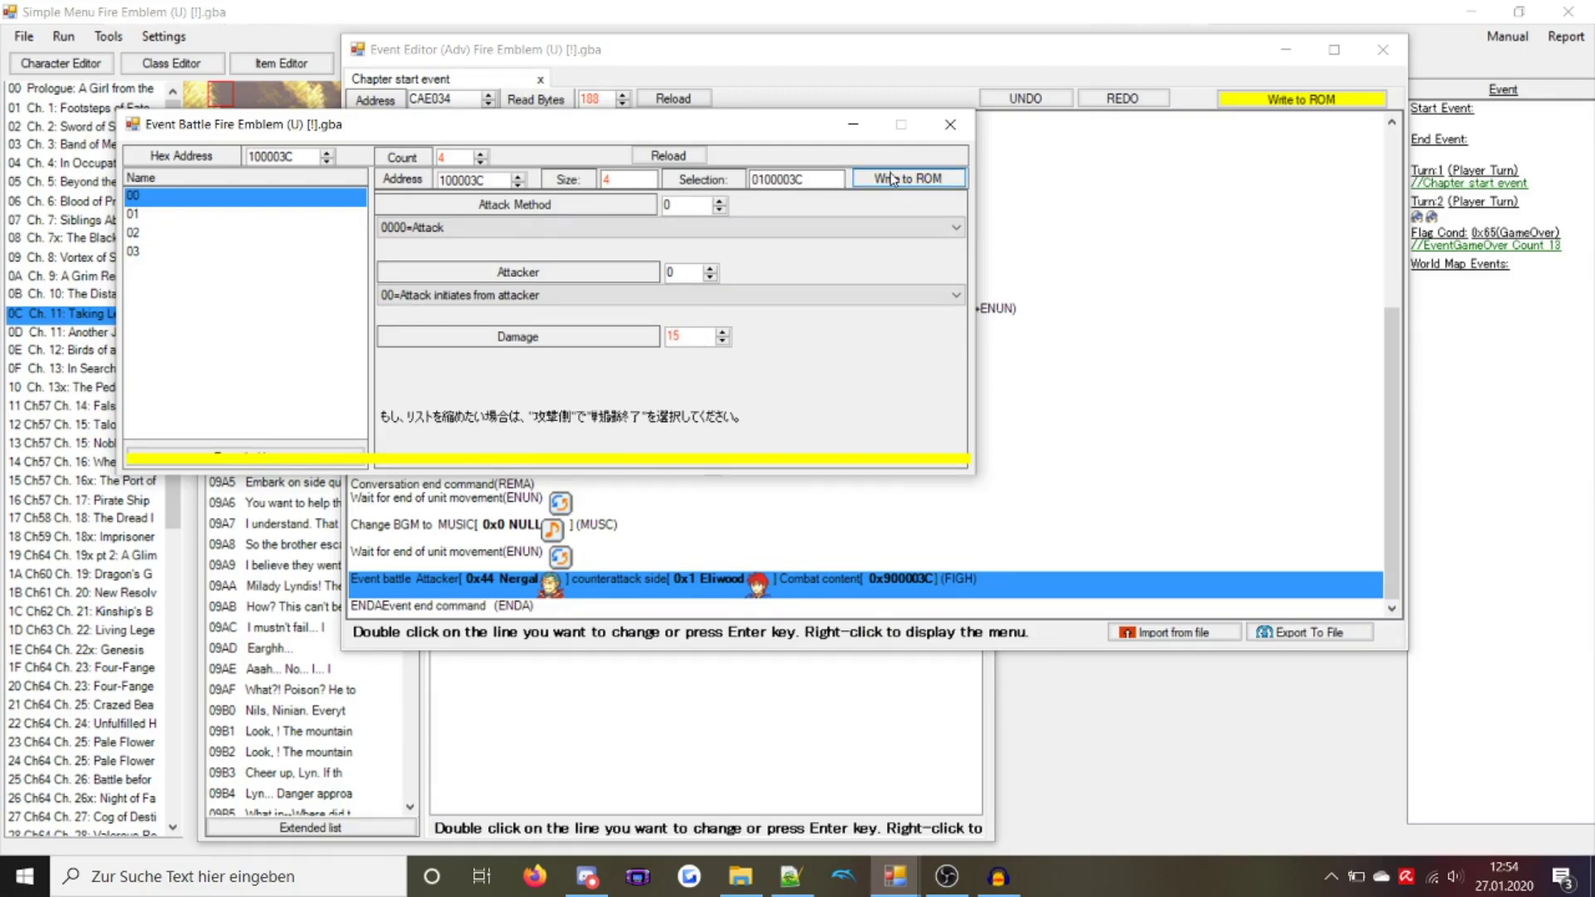
Set battle entry 01 to 0002=Mistake with 08=Attack started from Defender side and write it to the ROM
click(220, 216)
click(470, 227)
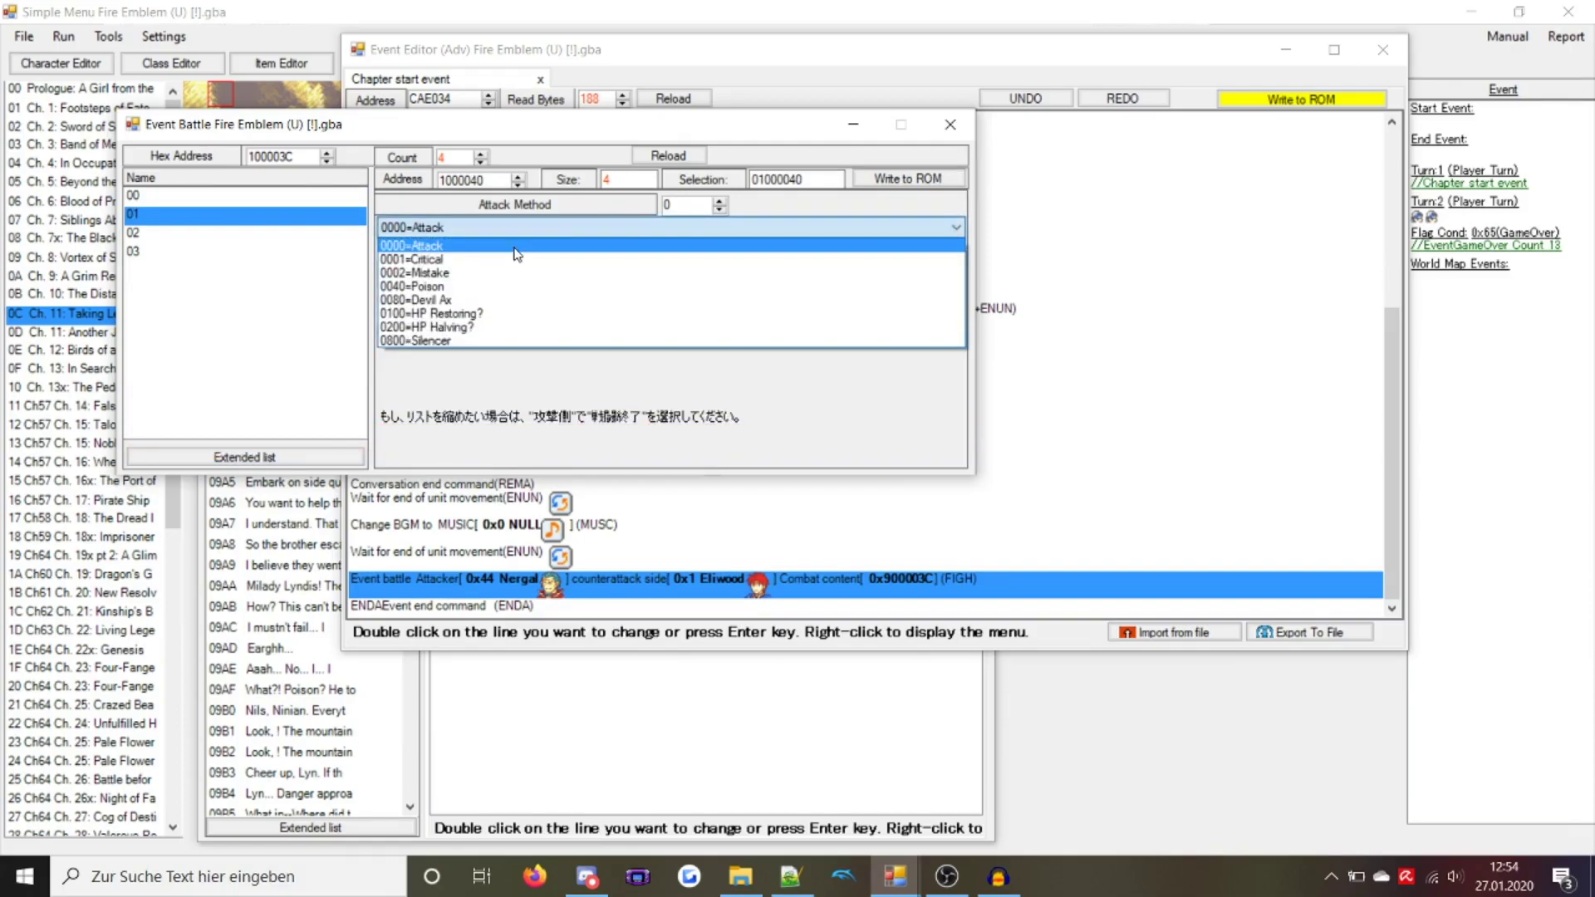
click(455, 274)
click(747, 295)
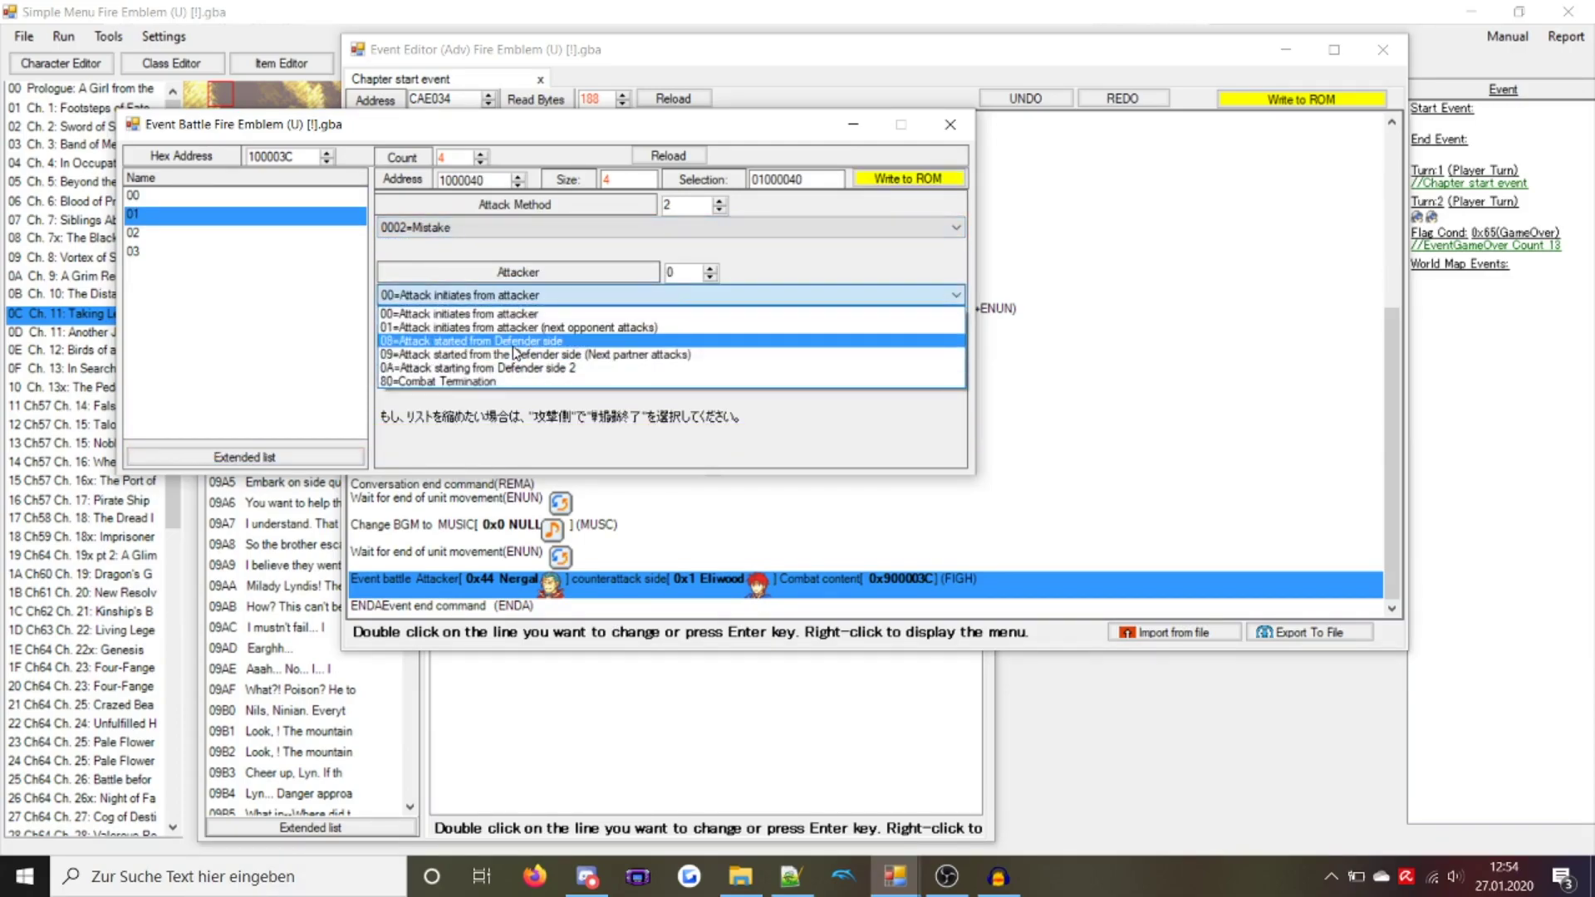
click(758, 367)
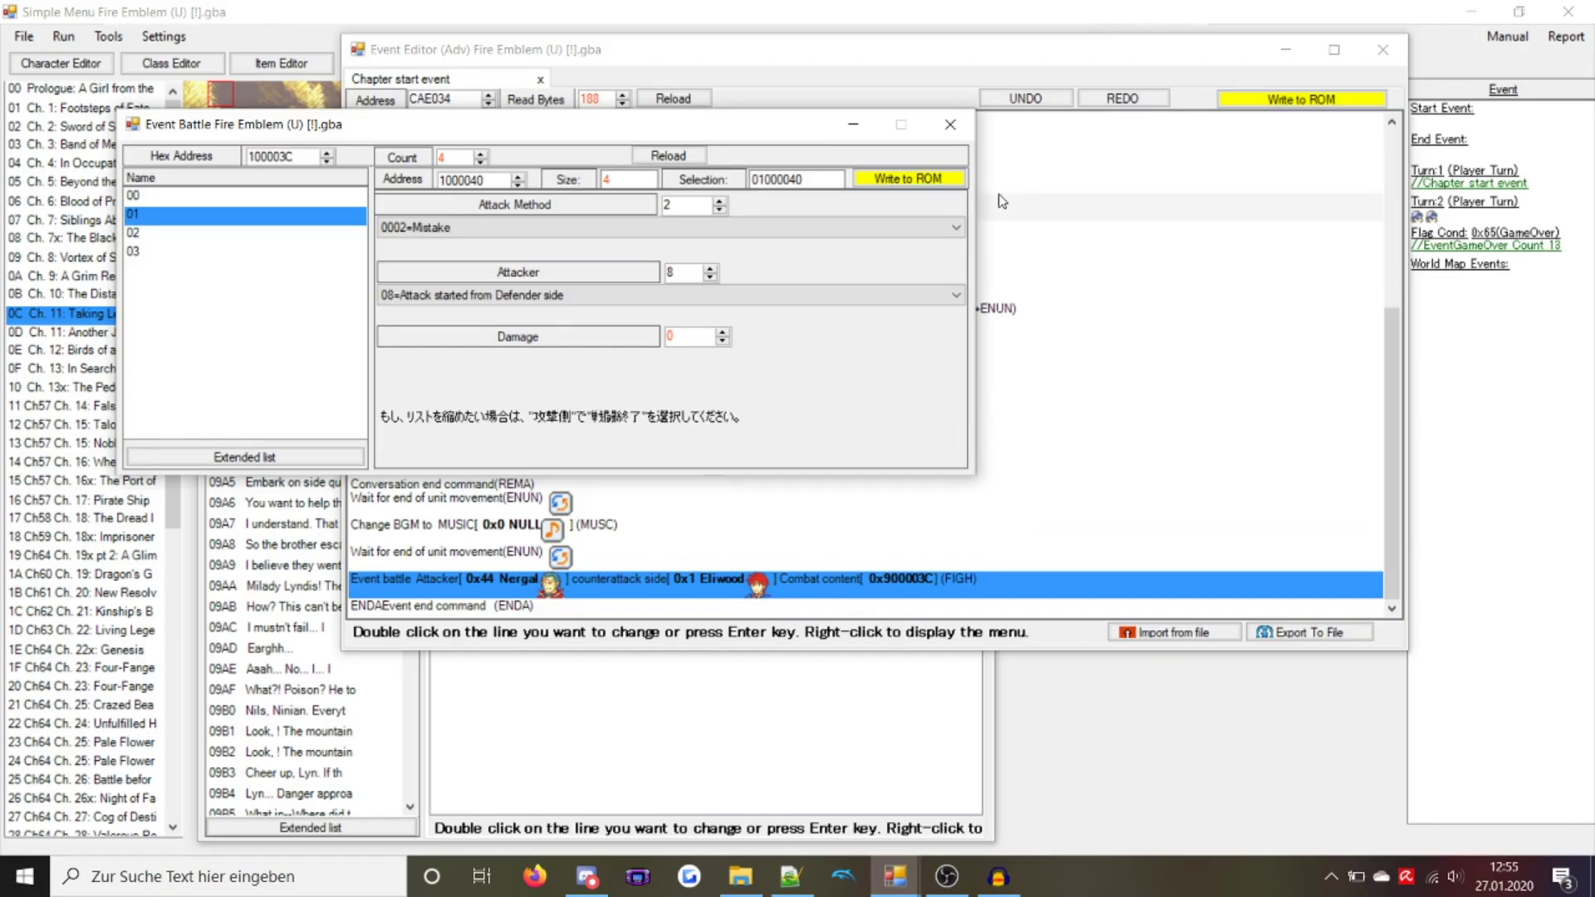
click(955, 184)
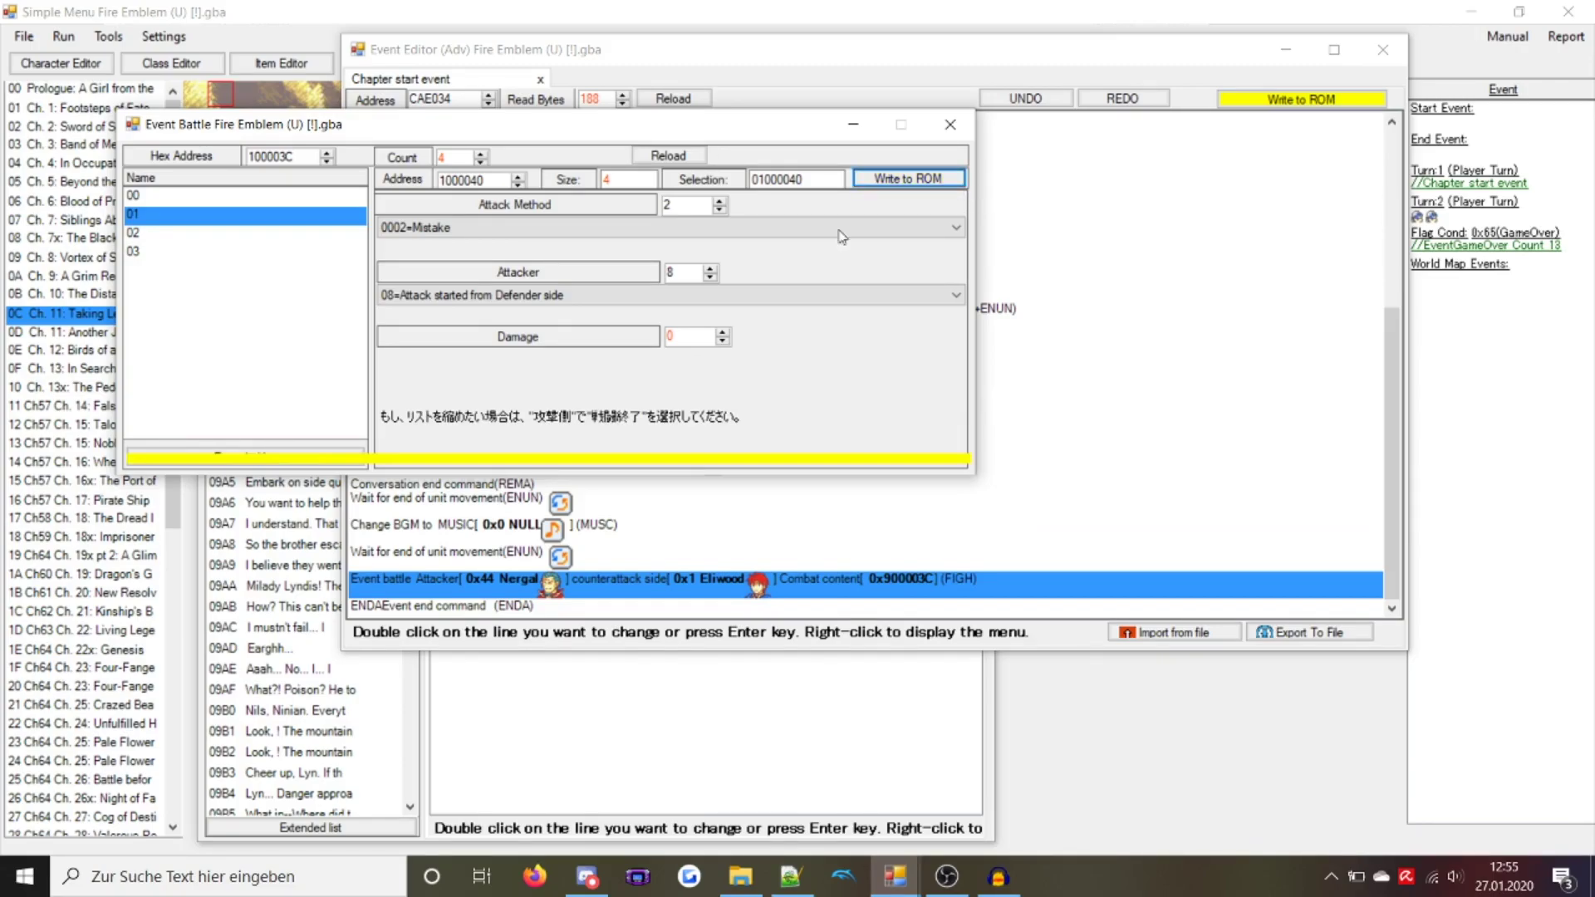
Set the attack method of battle entry 02 to 0002=Mistake and write it to the ROM
click(199, 233)
click(595, 230)
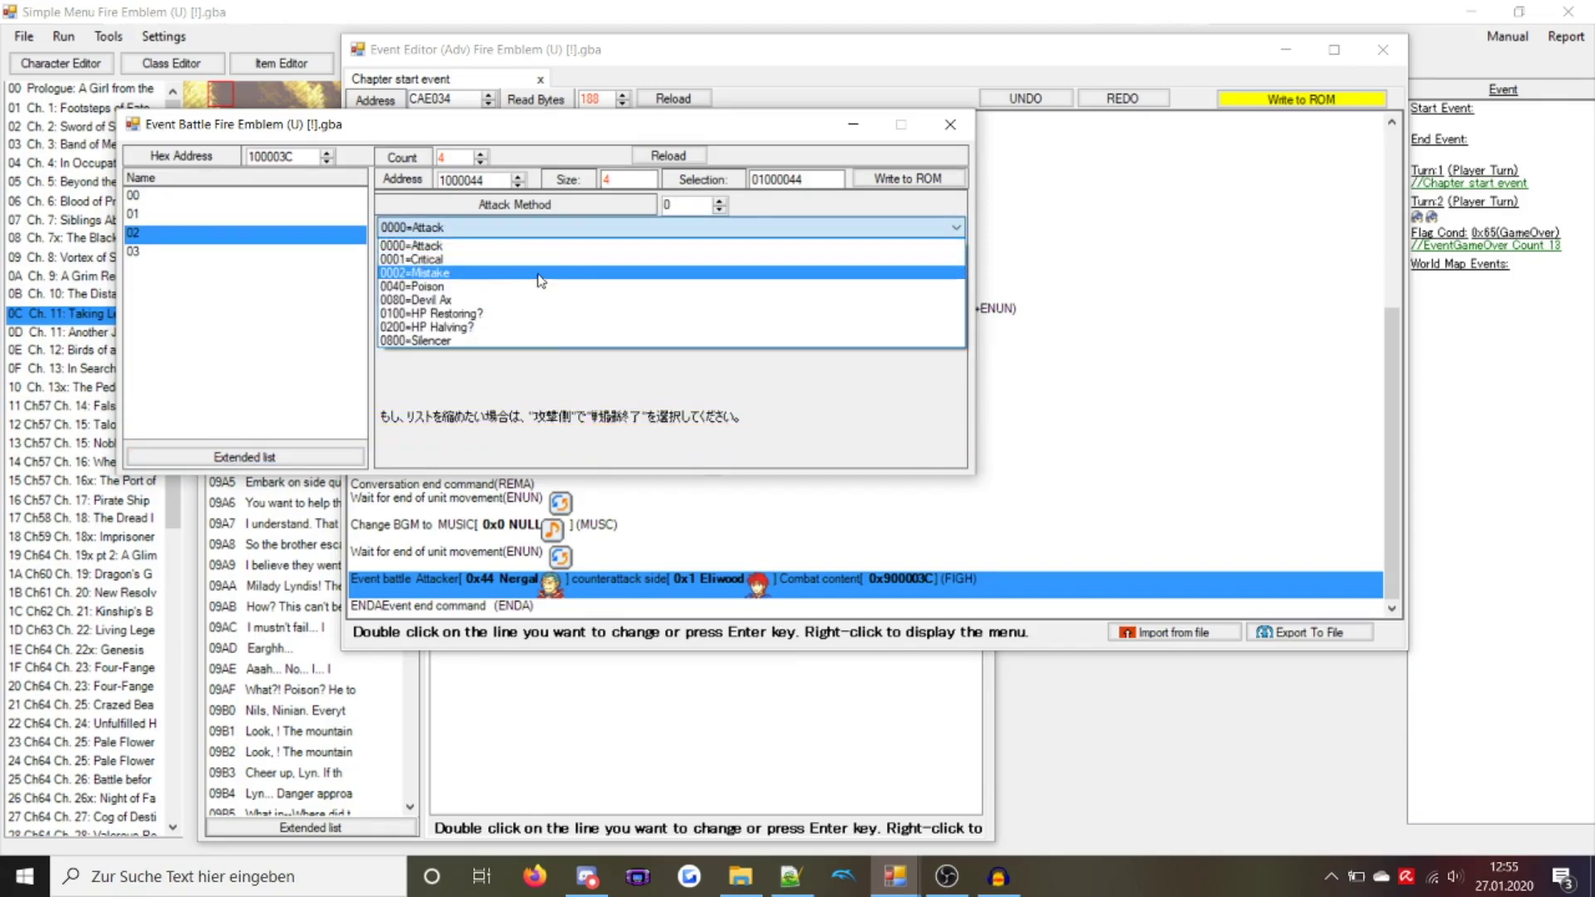
click(680, 247)
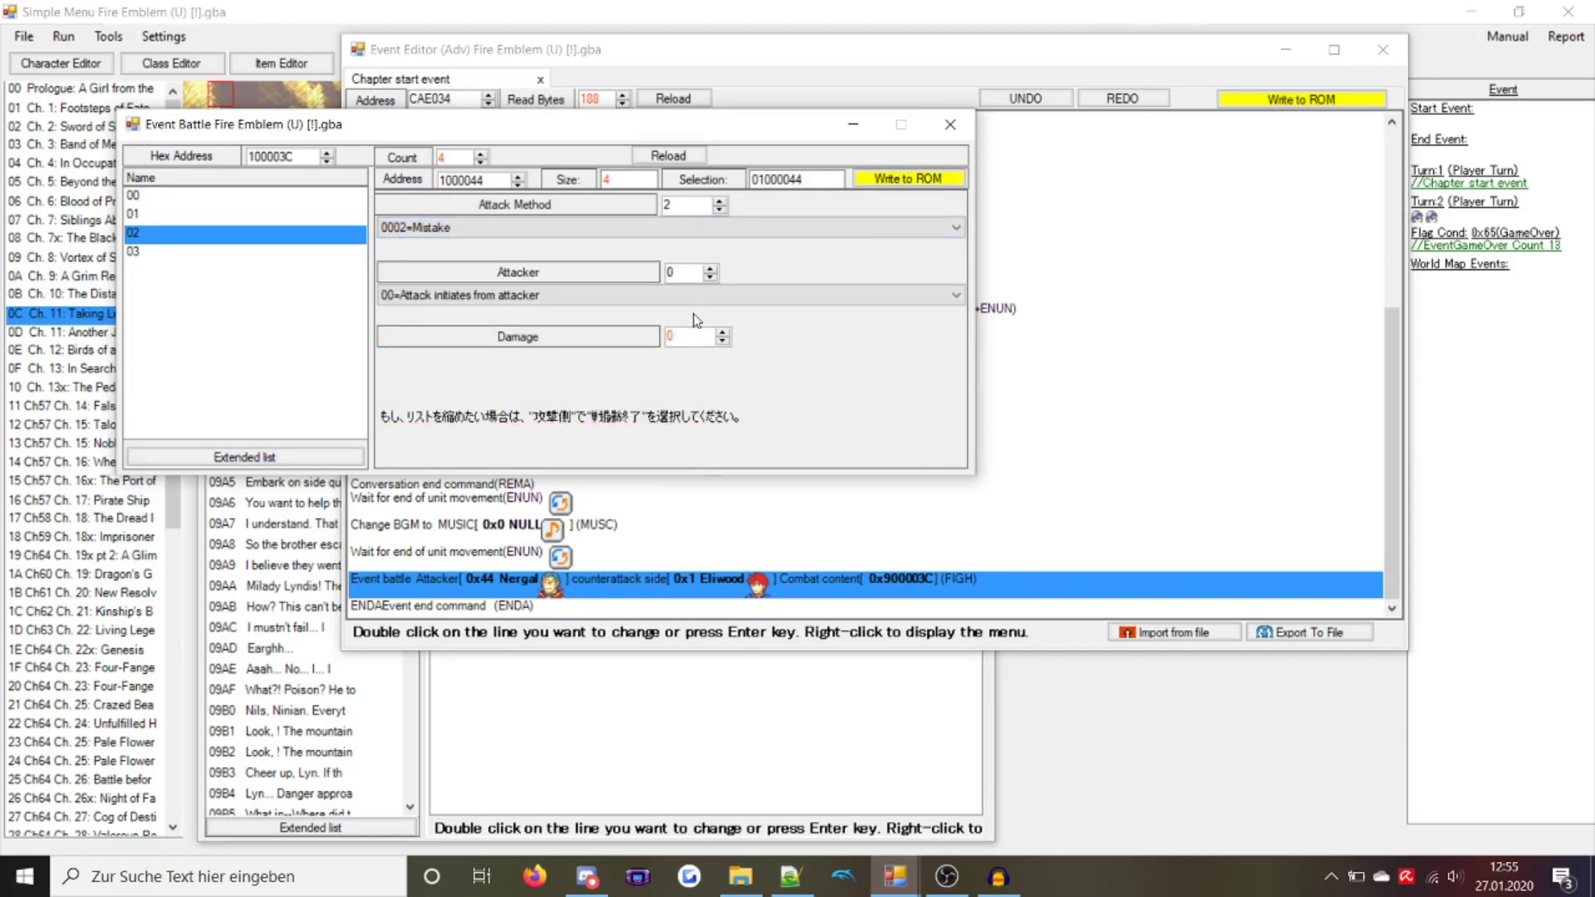
click(908, 179)
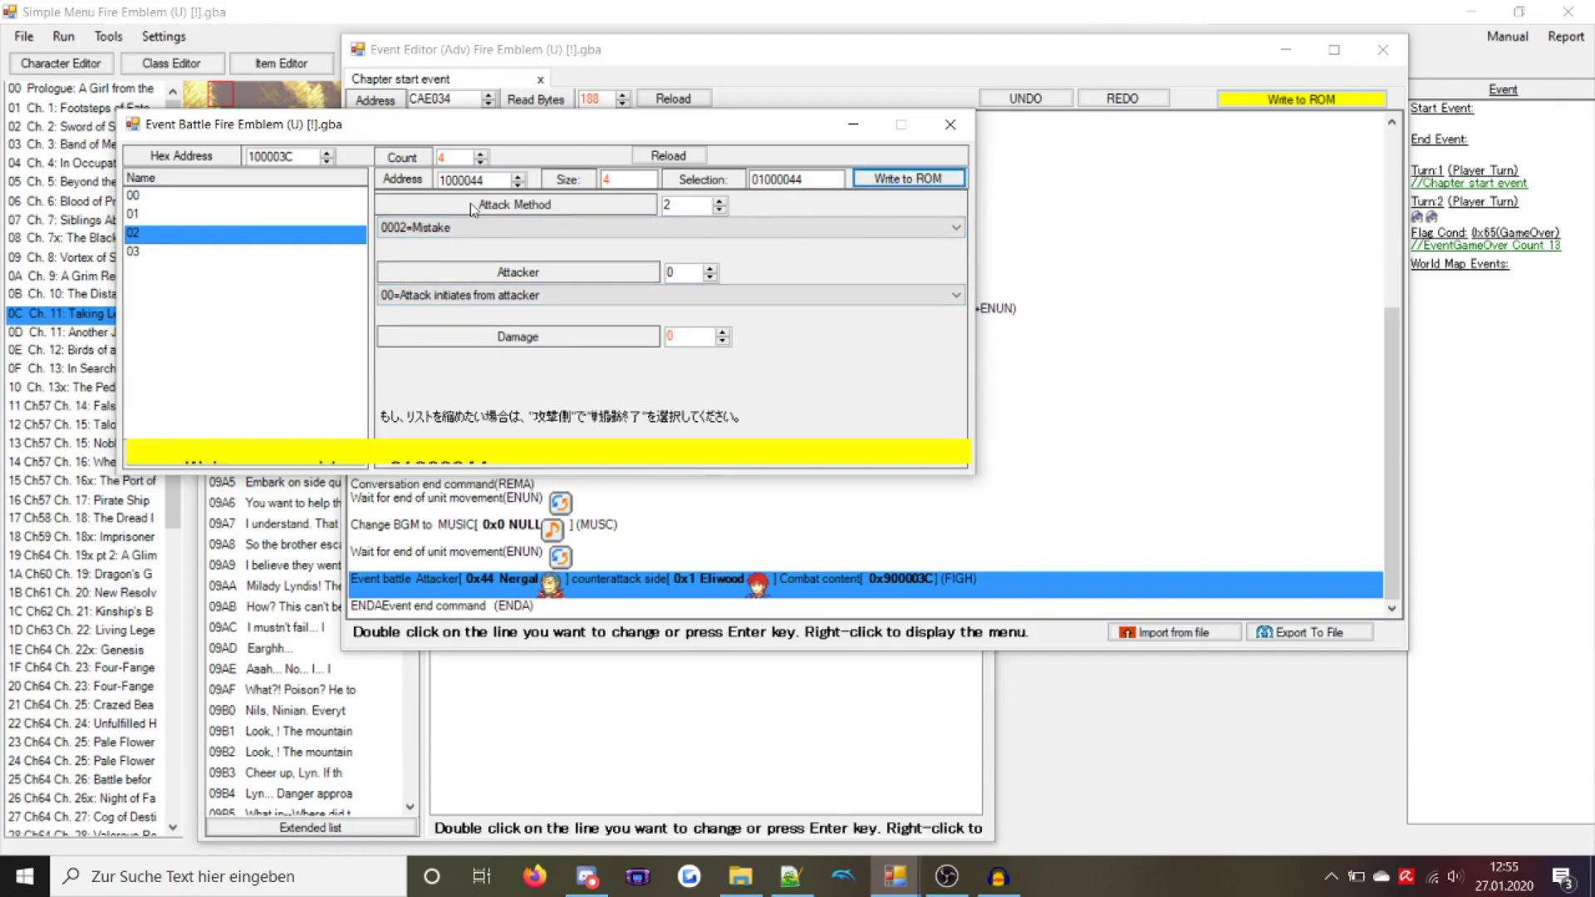
Set battle entry 03 to 0001=Critical, 08=Attack started from Defender side, with damage 90, and write it to the ROM
click(207, 251)
click(535, 230)
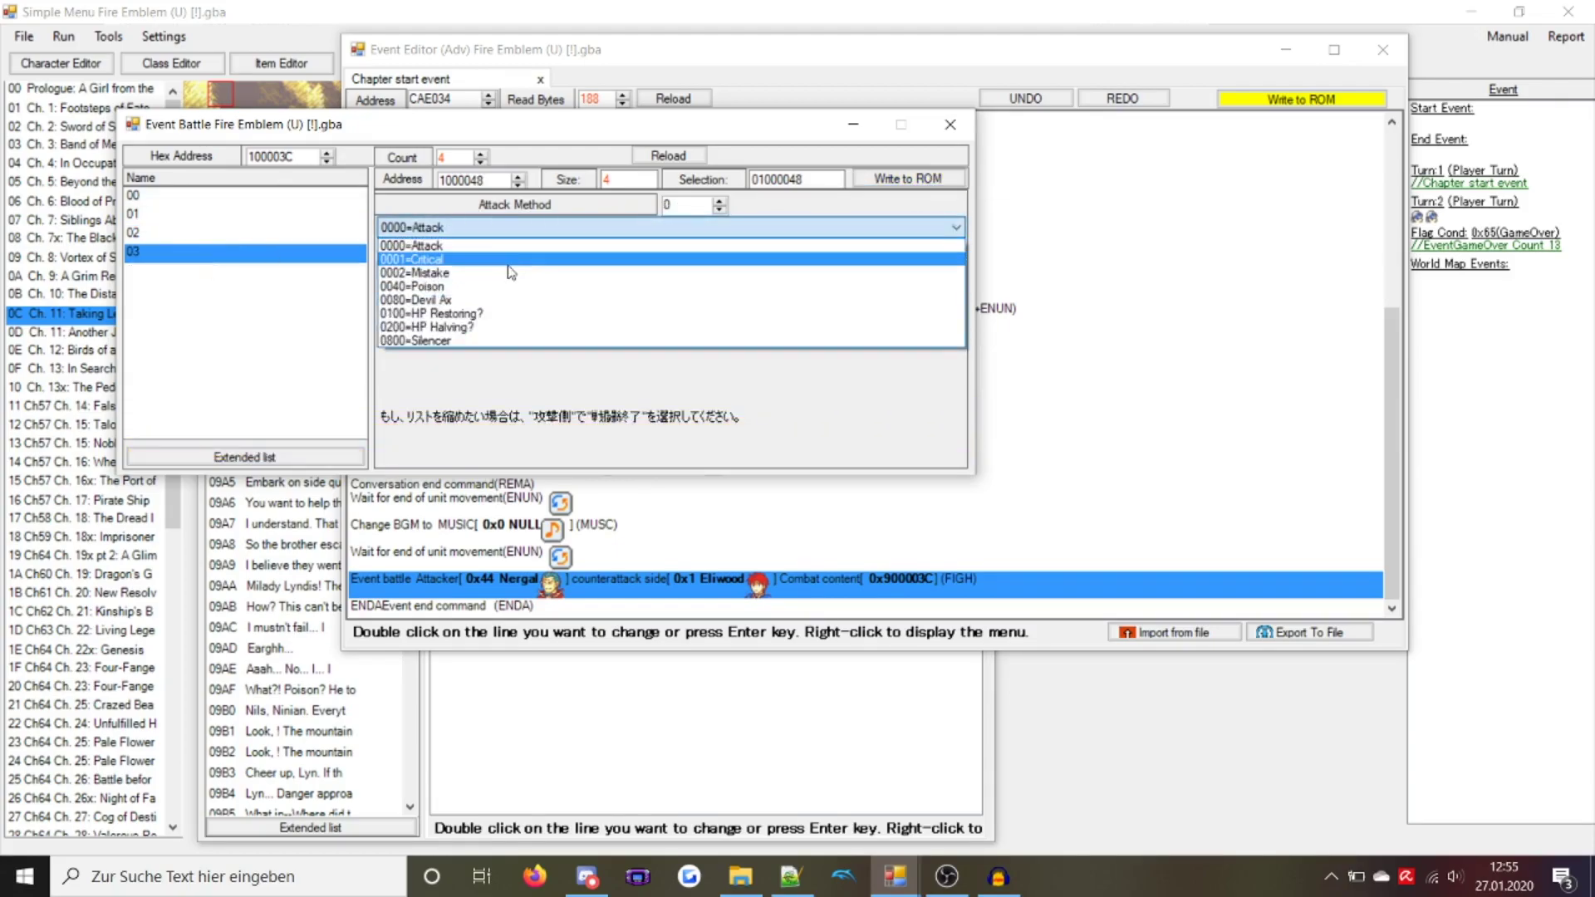
click(512, 256)
scroll(589, 301, down, 1)
click(690, 335)
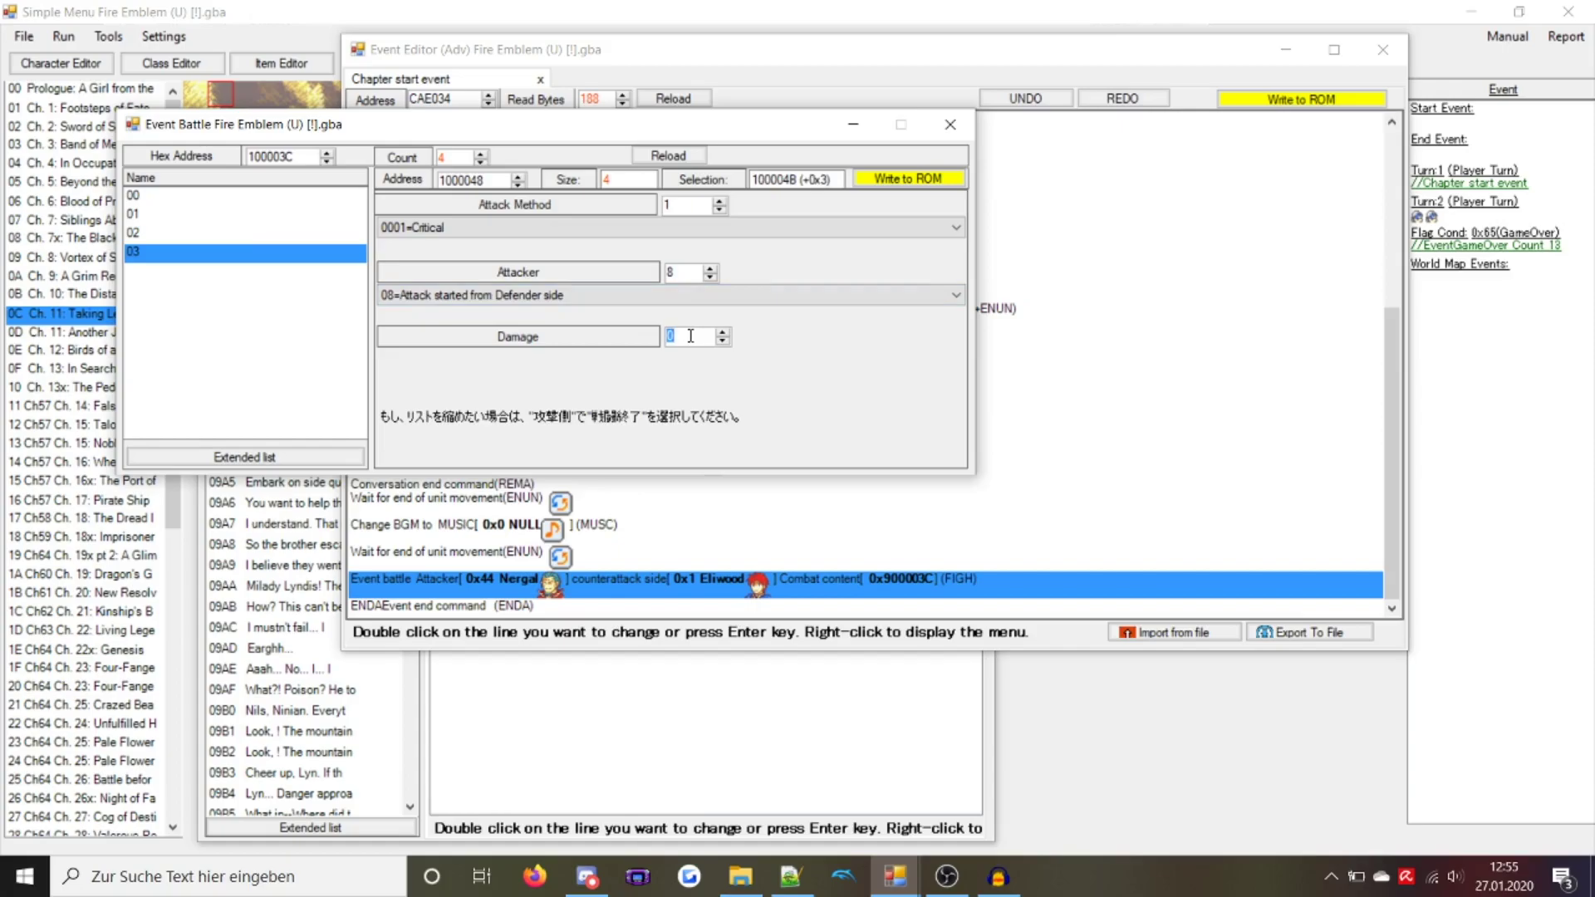
text(90)
click(908, 178)
Review the four battle entries, change the attack method of entry 00 to 0001=Critical and write it to the ROM
click(231, 203)
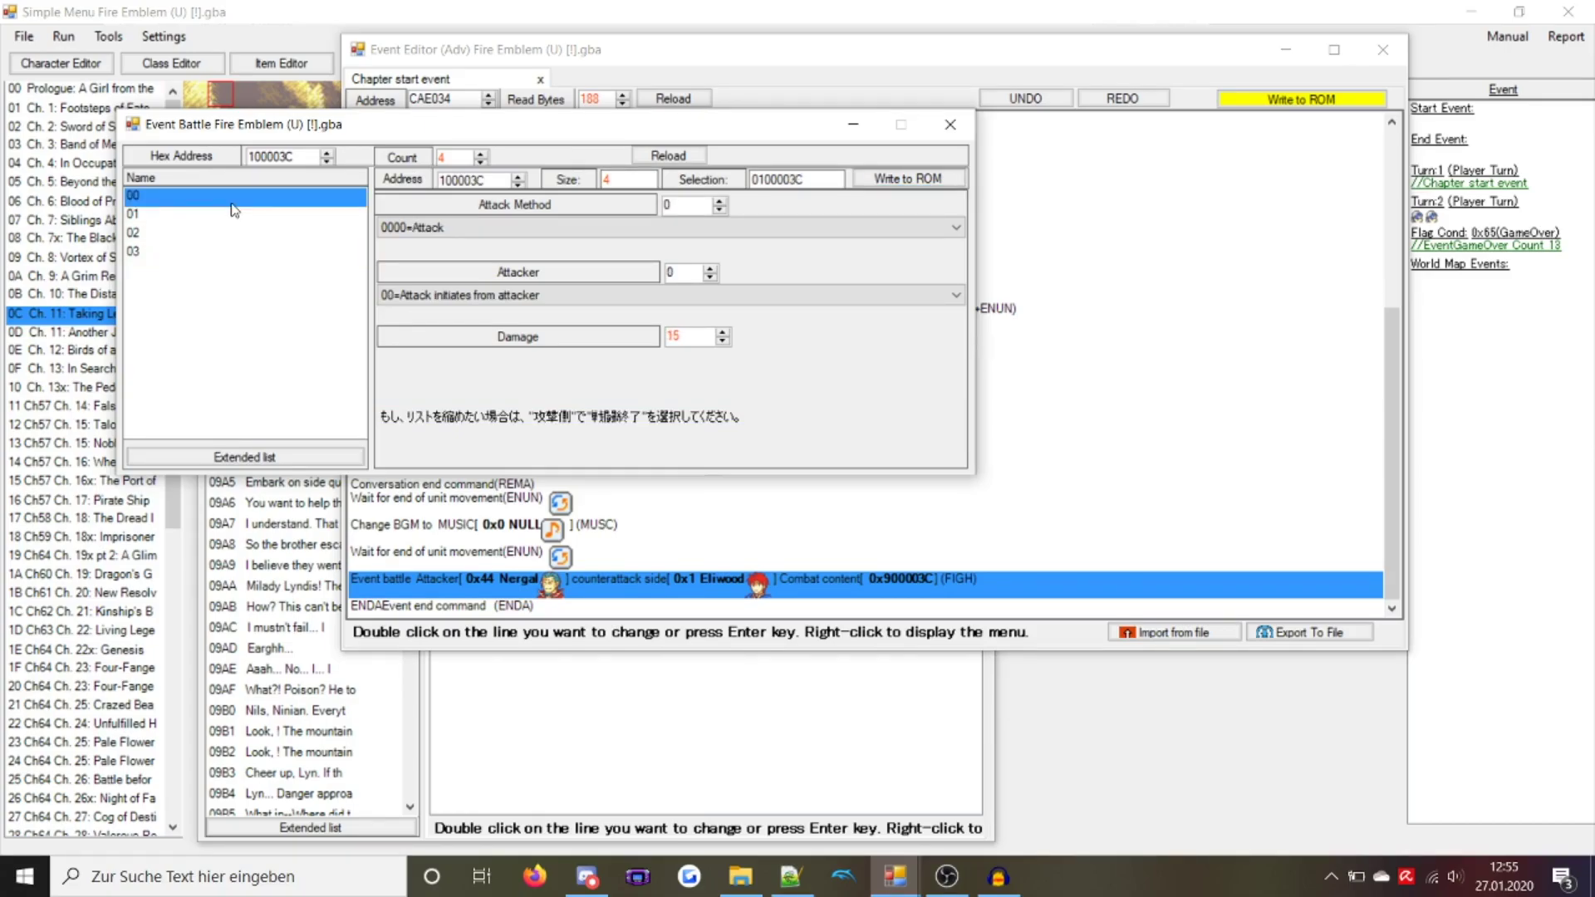
key(Down)
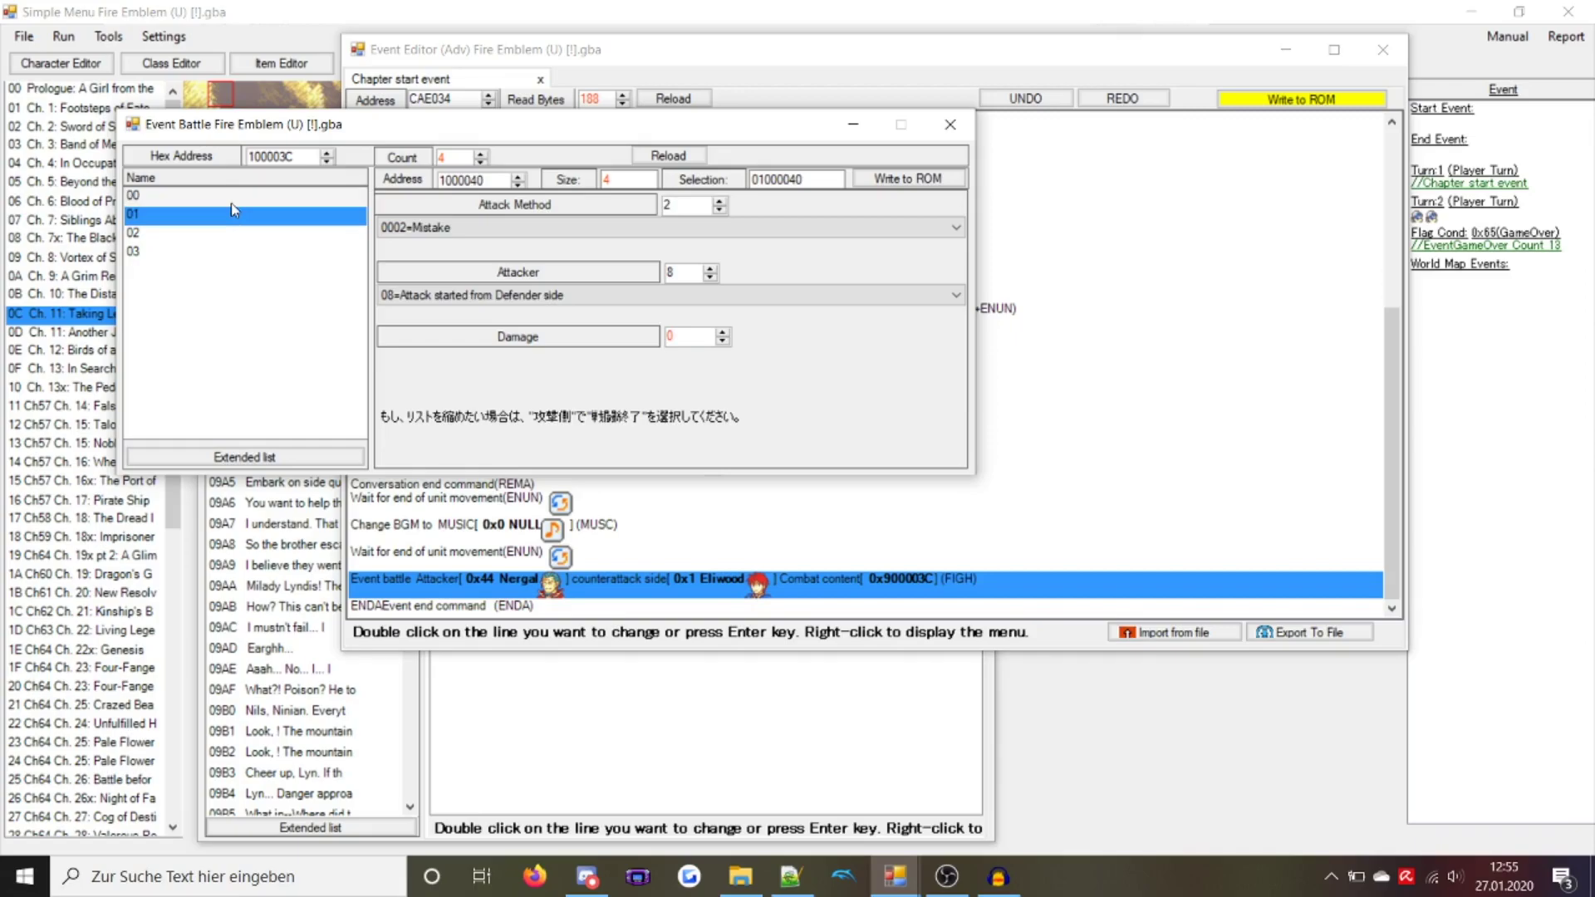
key(Down)
key(Down)
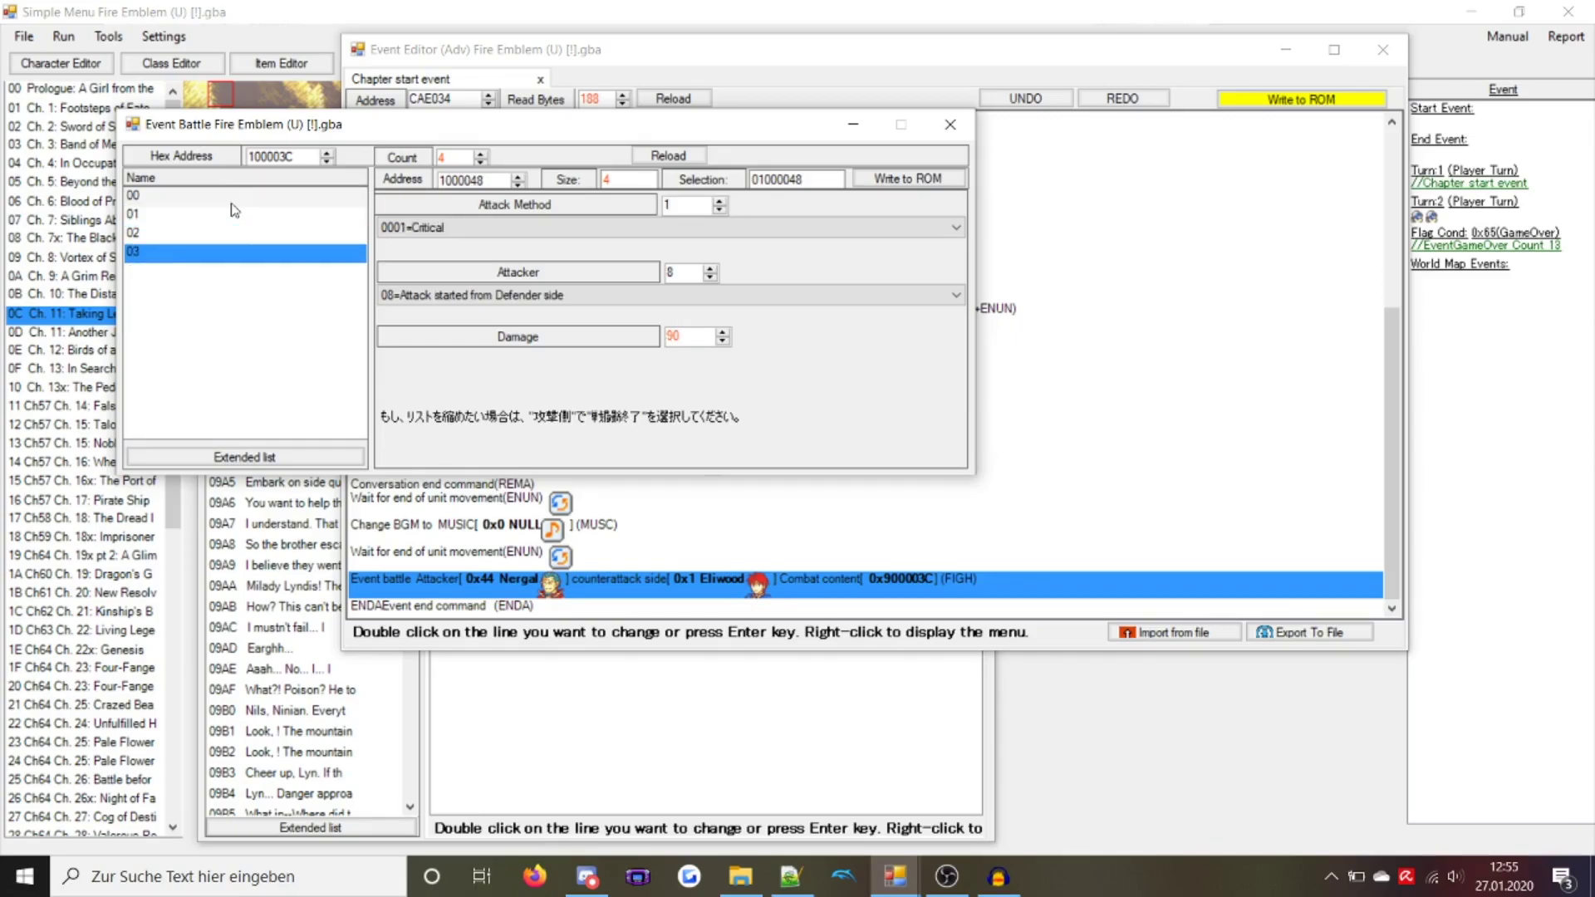
click(233, 204)
click(445, 231)
click(747, 262)
click(926, 180)
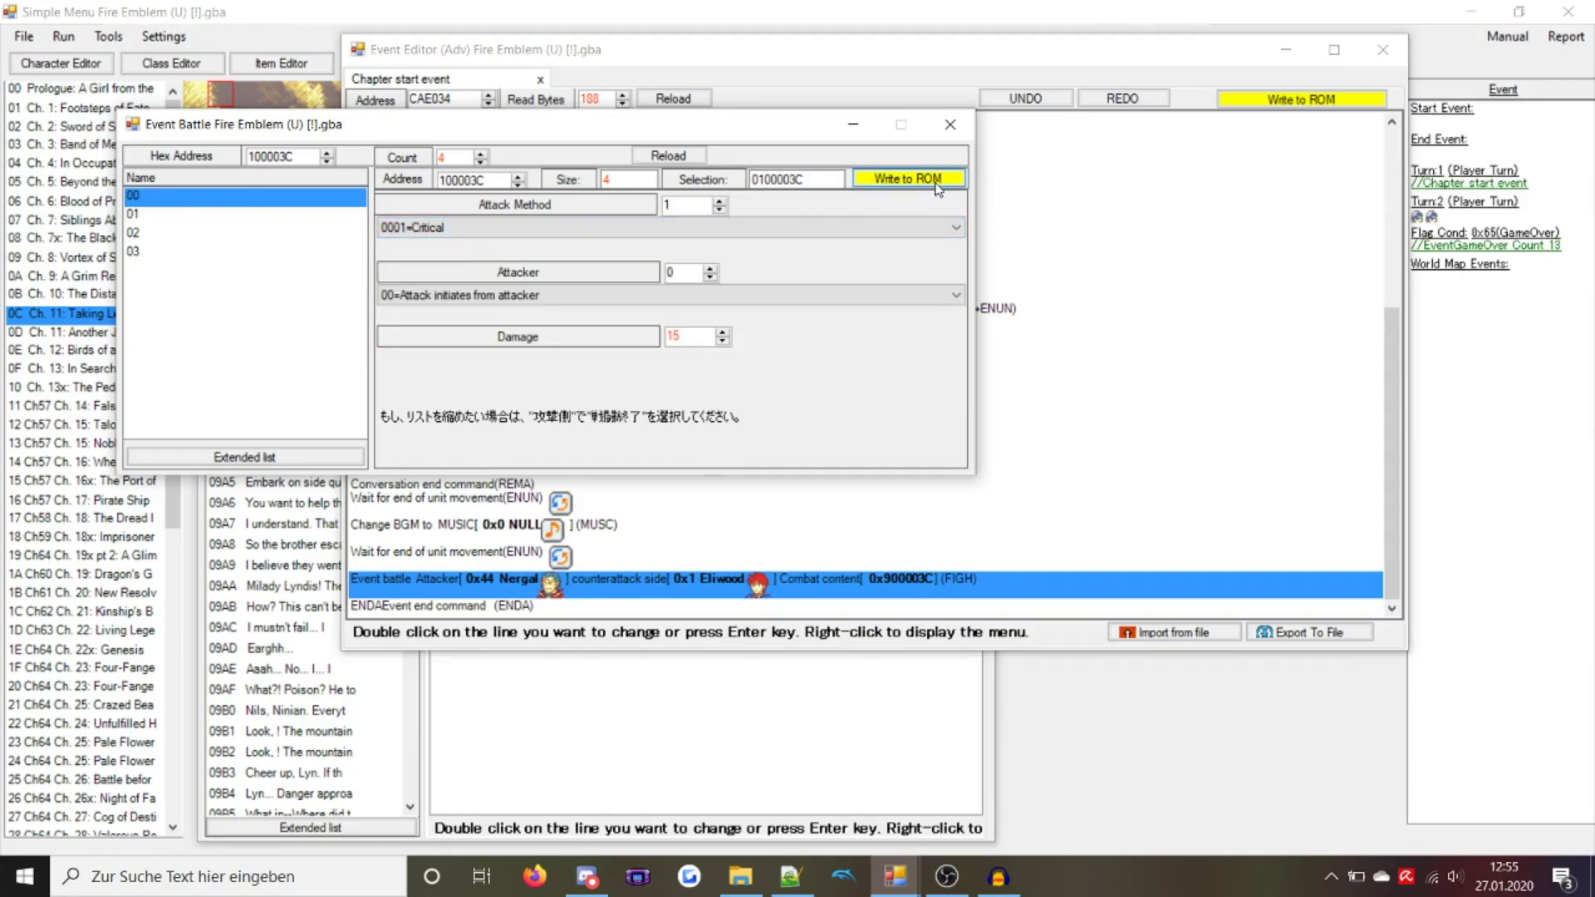
Close the battle data and add a Wait for end of unit movement (ENUN) between the event battle and the event end command
click(951, 133)
click(574, 558)
drag(582, 565, 581, 605)
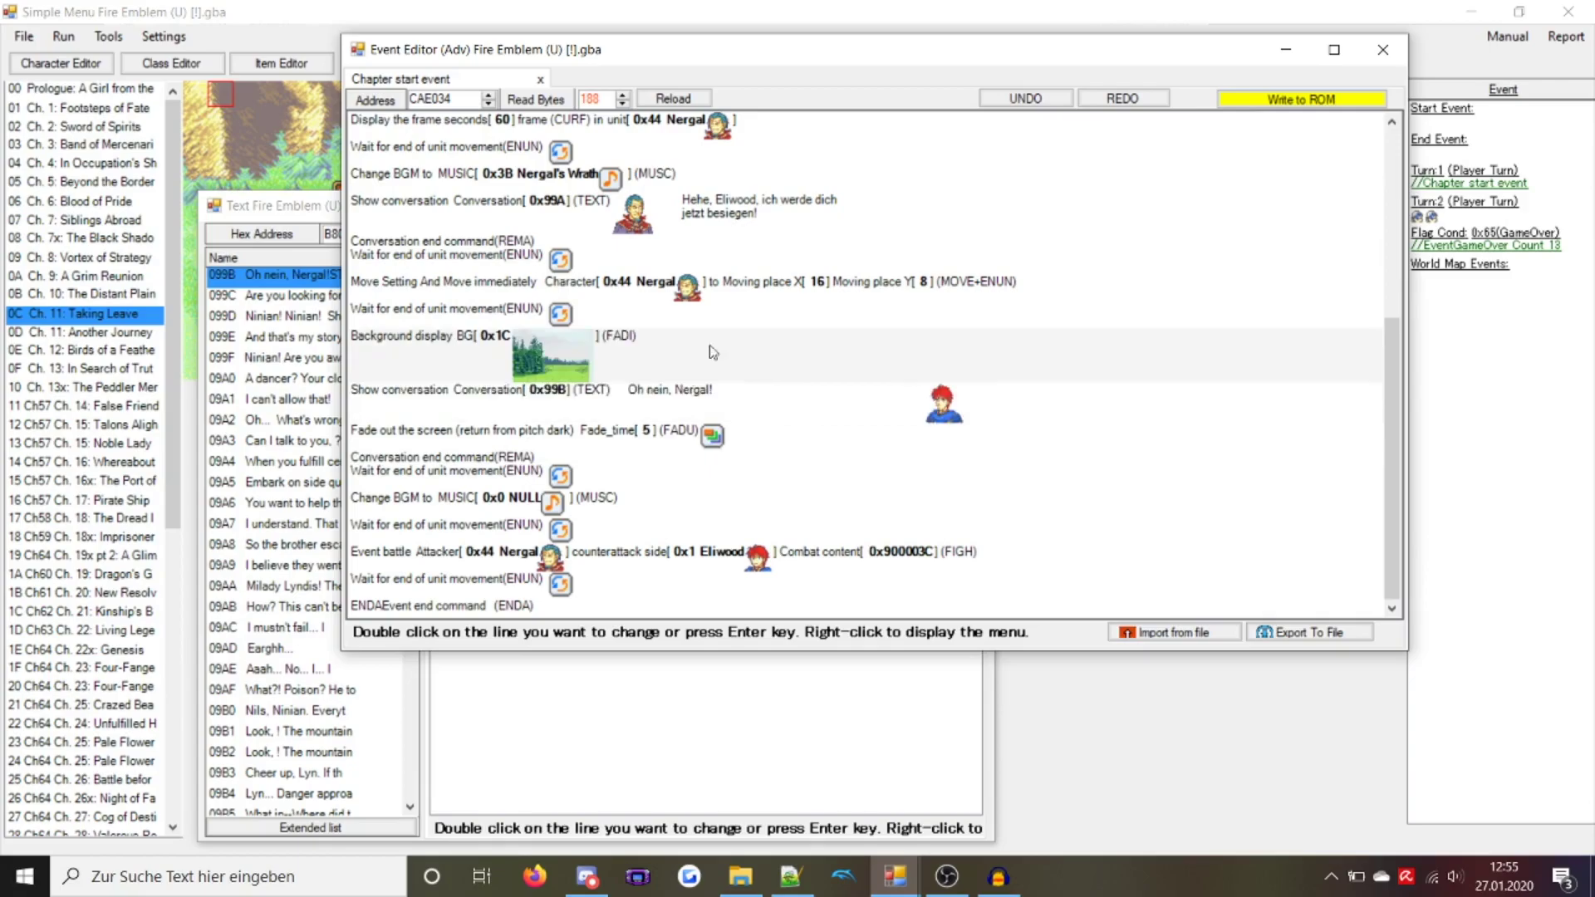
click(683, 376)
click(553, 610)
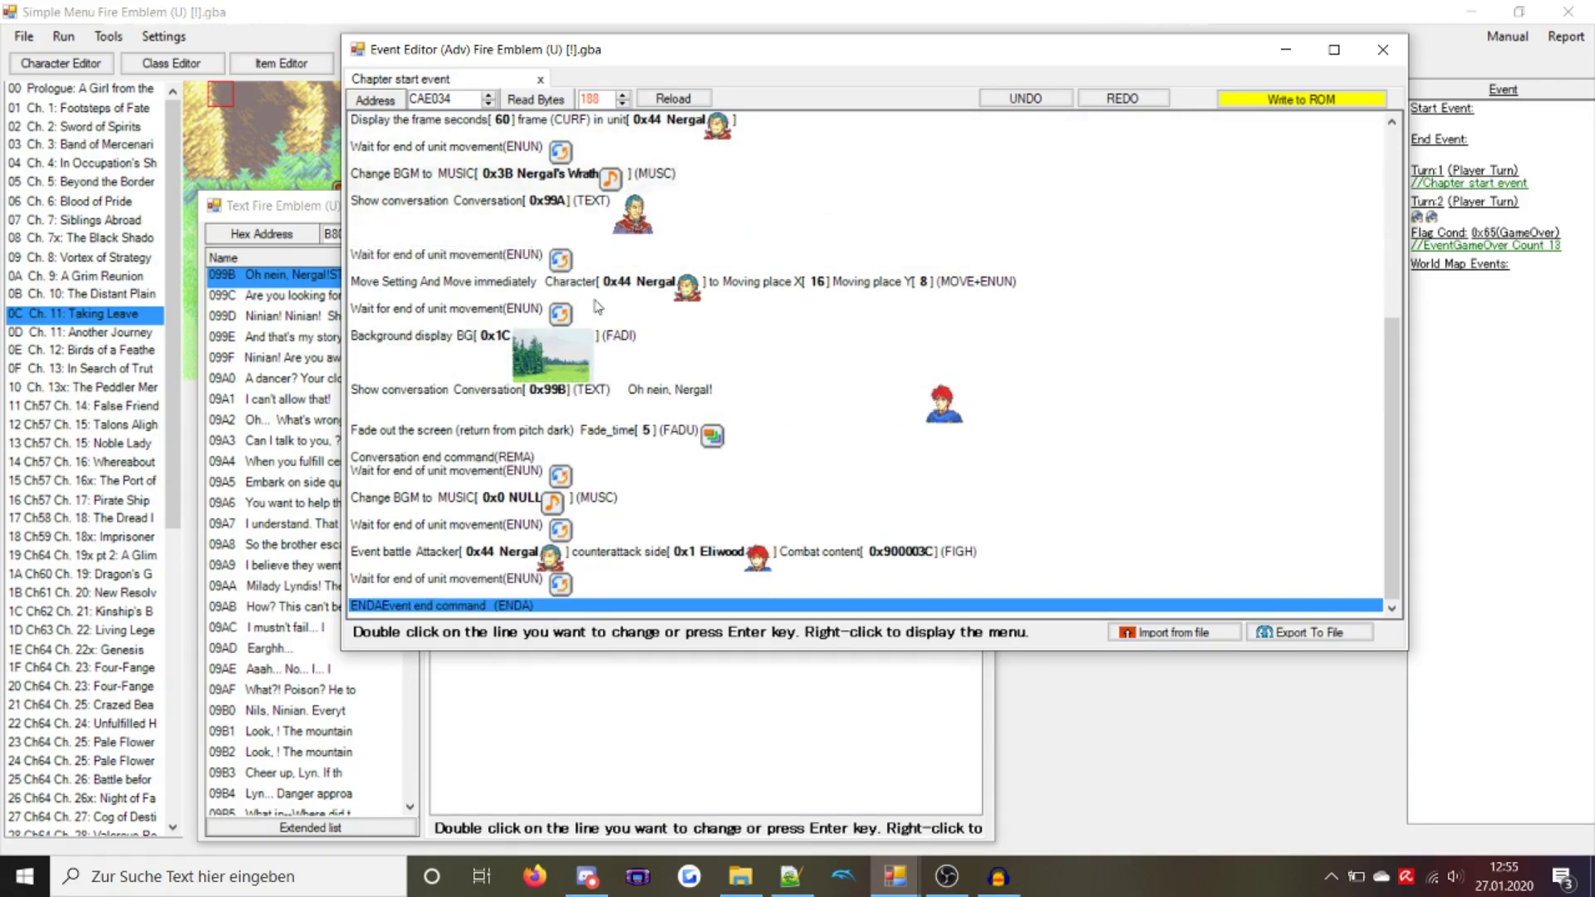
Insert a 60-frame cursor display (CURF) on unit 0x1 Eliwood after the battle, followed by another Wait for end of unit movement
click(532, 586)
double_click(533, 586)
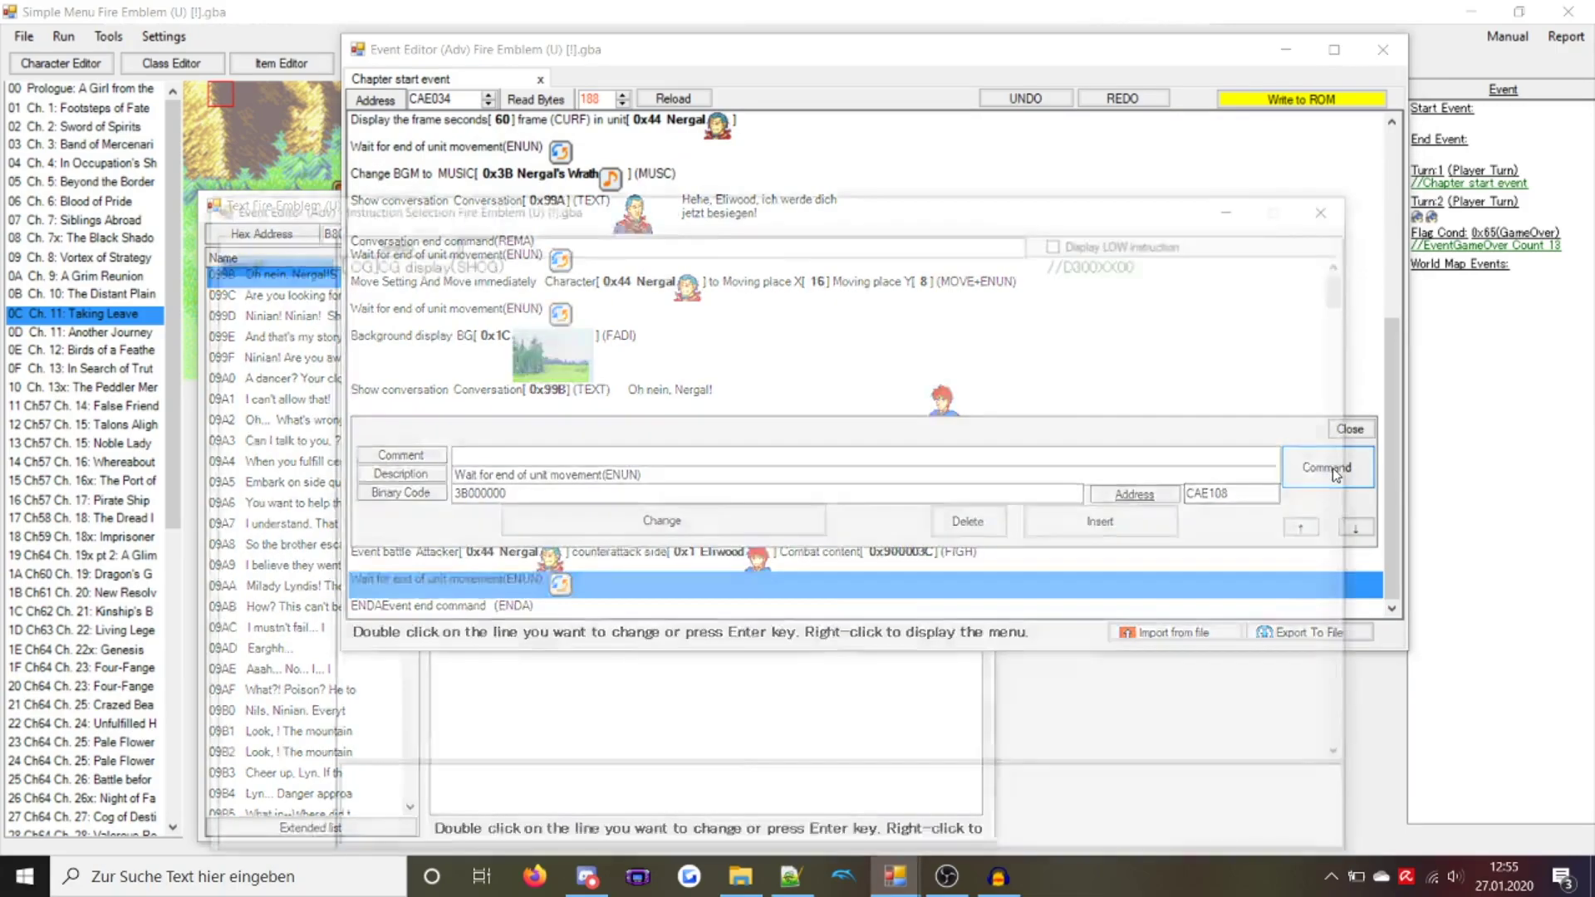
click(1321, 467)
text(curf)
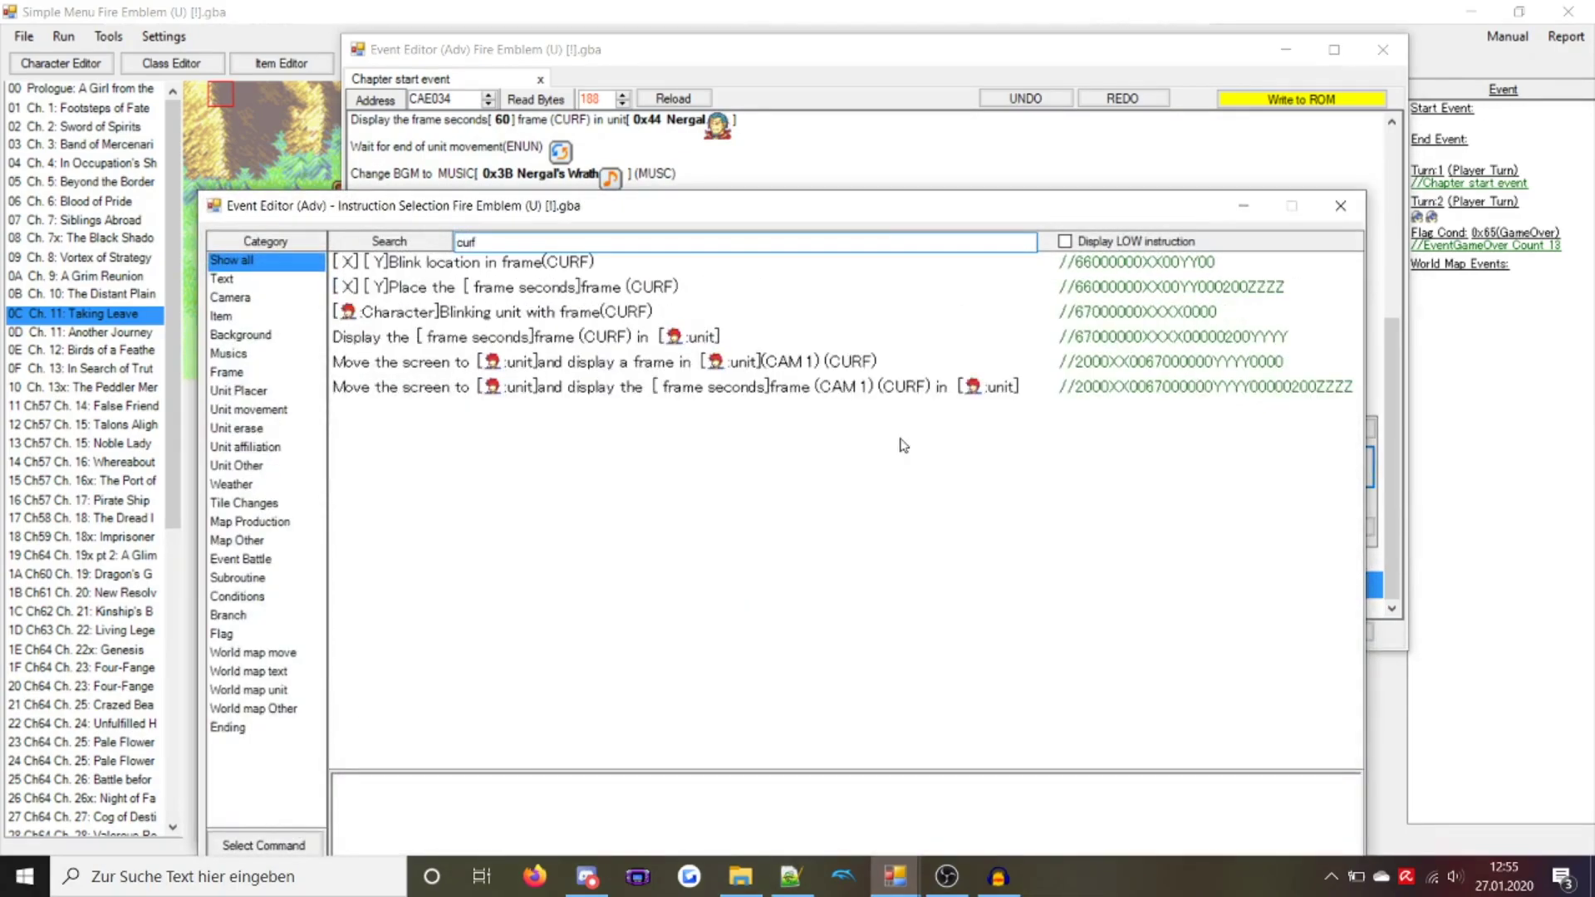
double_click(633, 339)
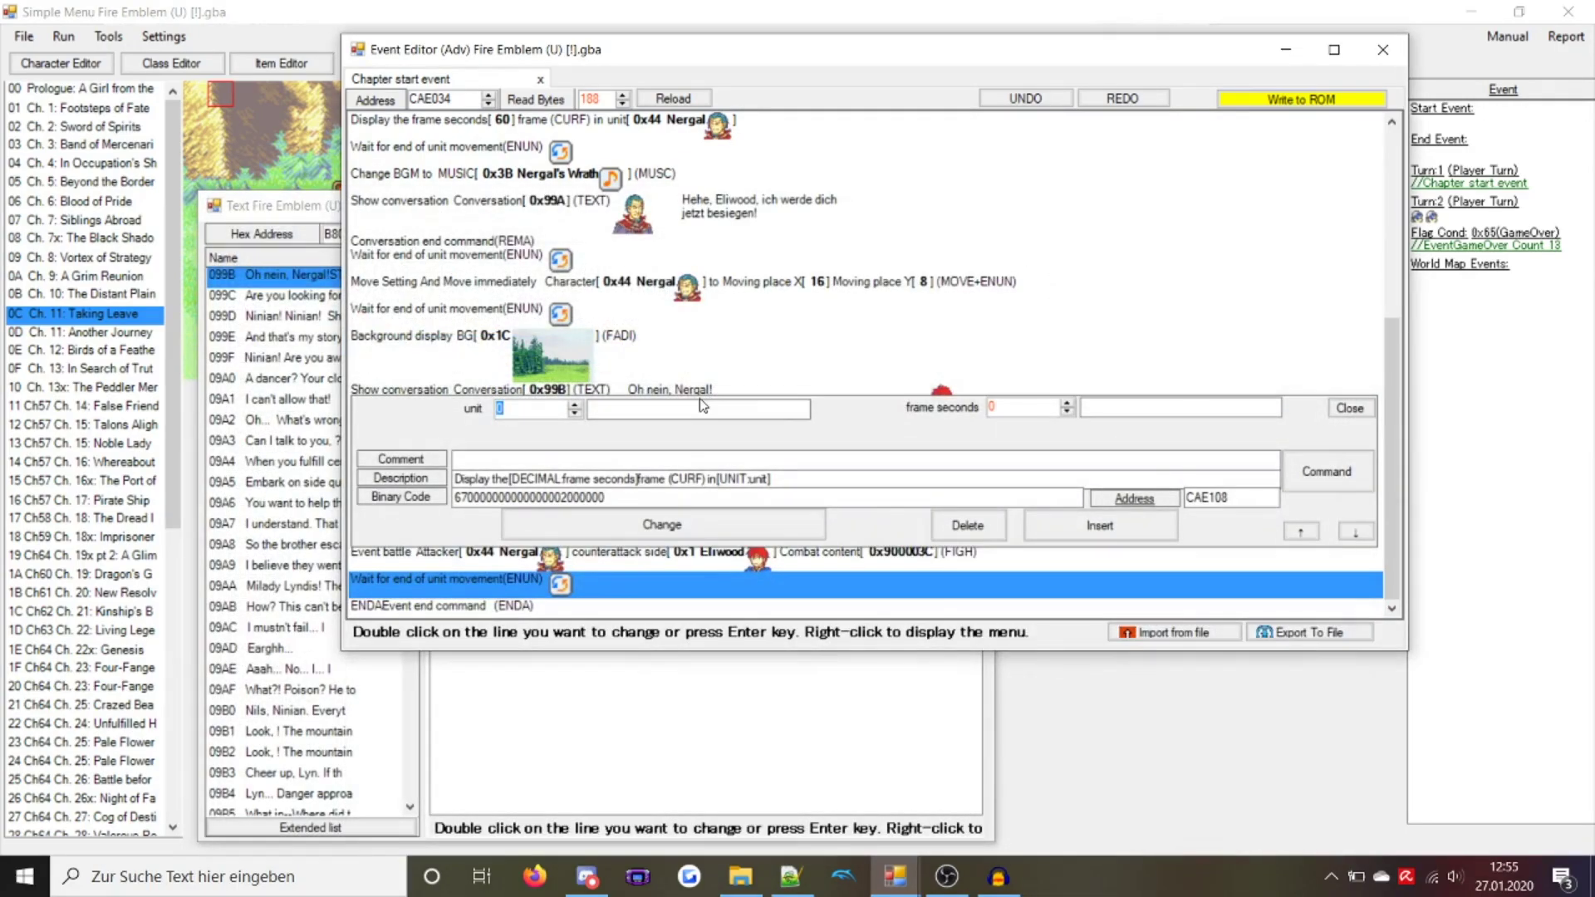
text(160)
click(1100, 525)
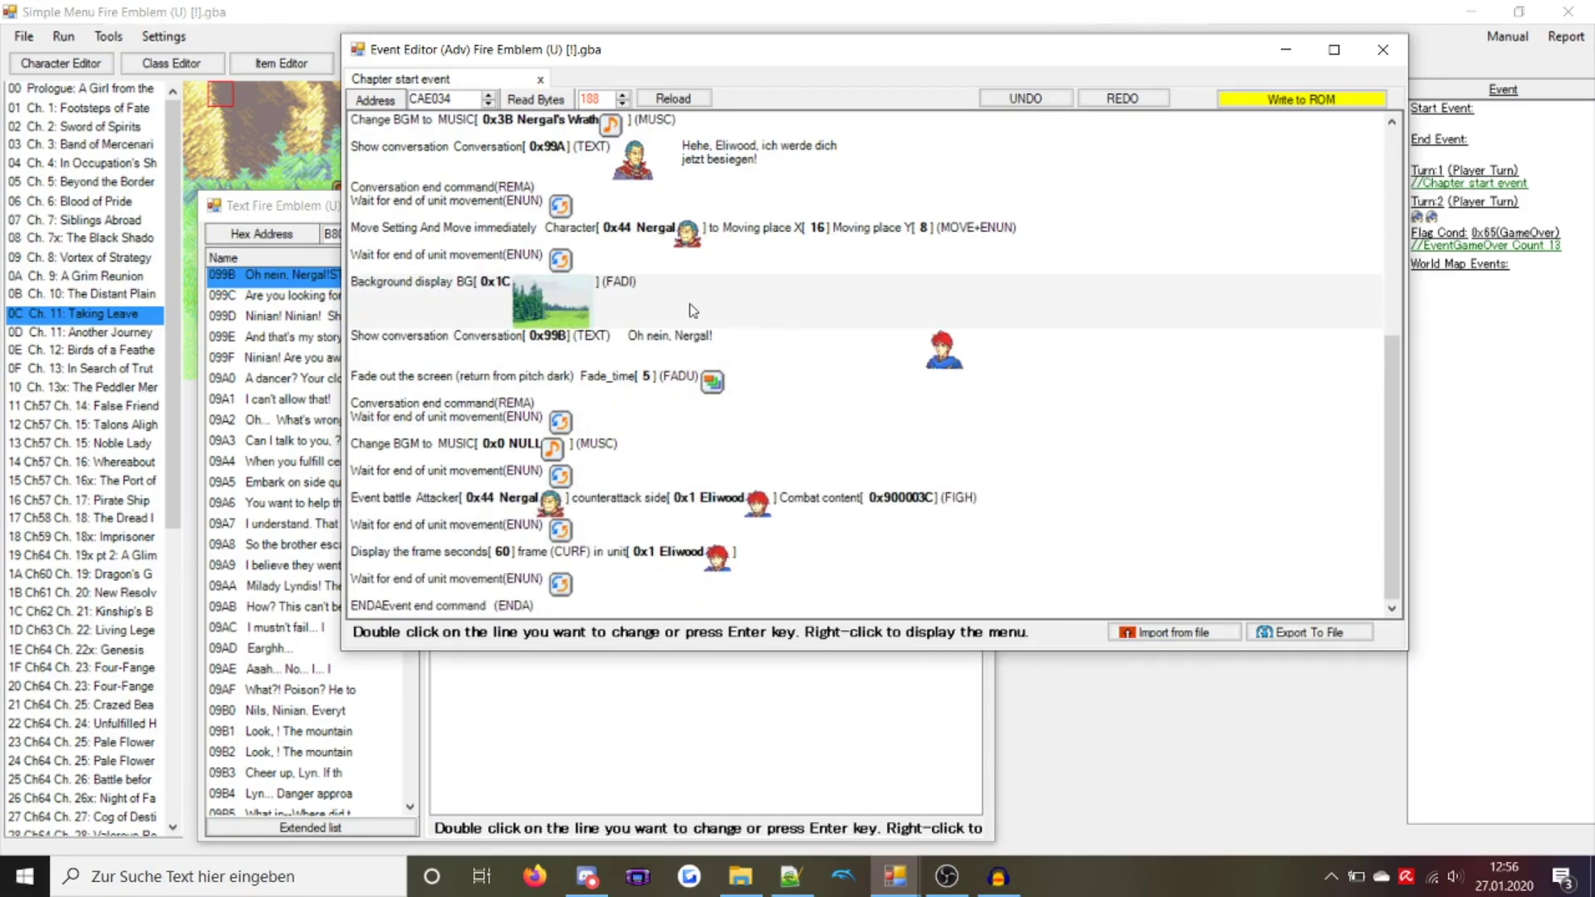
Copy the background display, conversation 0x99B, fade-out and conversation end commands to just before the event end command
click(693, 310)
key(ctrl+c)
key(ctrl+v)
click(681, 350)
key(ctrl+c)
key(ctrl+v)
click(656, 311)
key(ctrl+c)
key(ctrl+v)
click(555, 295)
scroll(548, 457, down, 1)
click(545, 605)
key(ctrl+v)
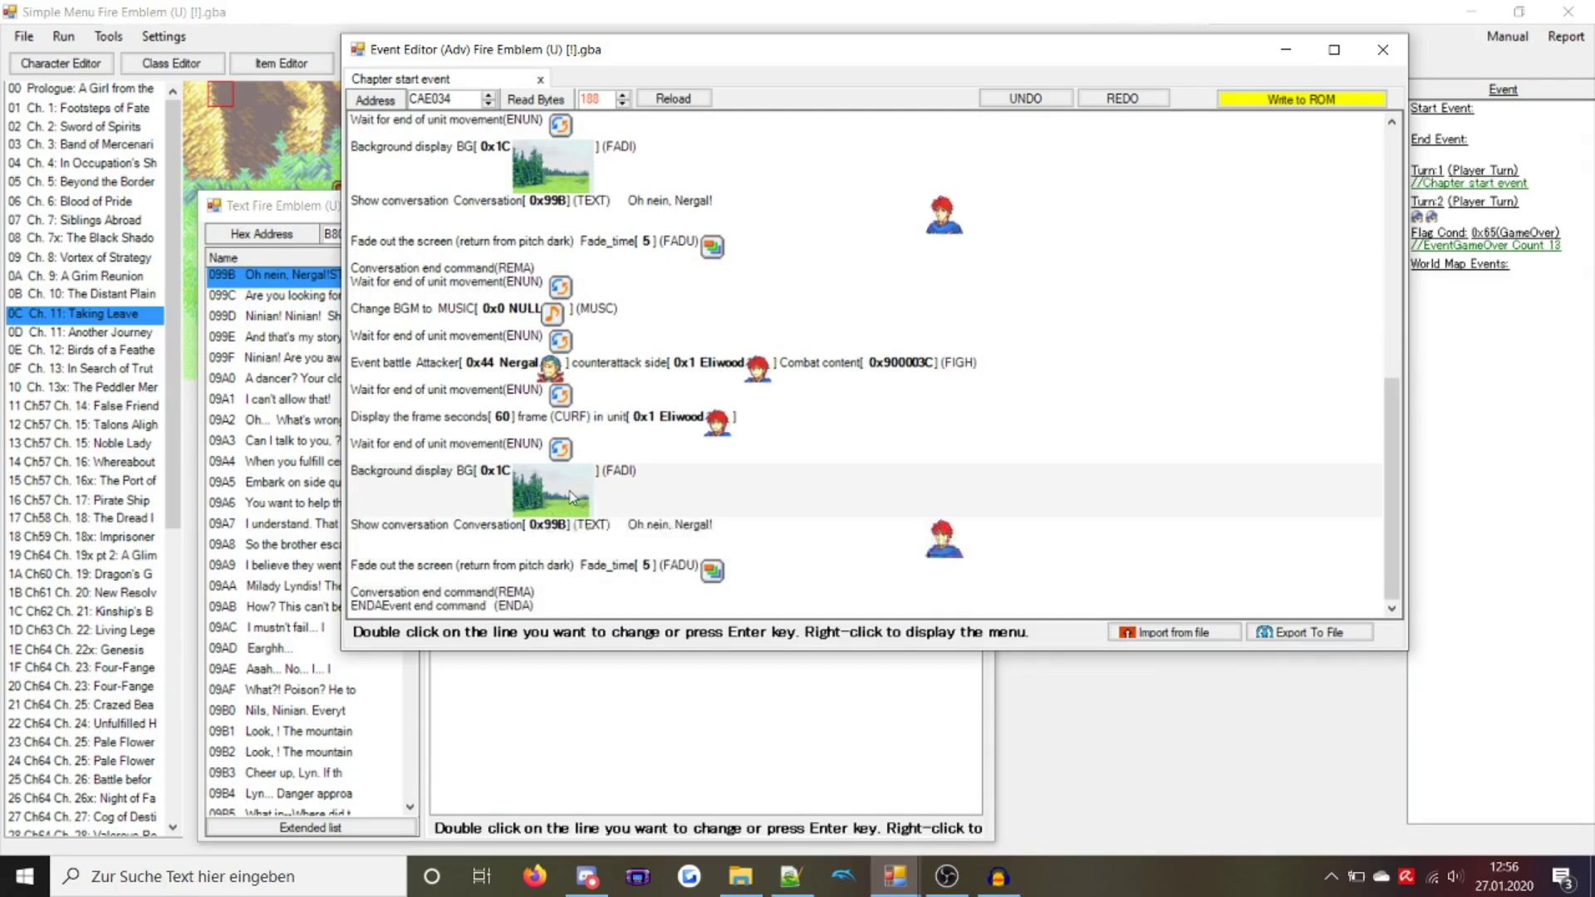
Open instruction selection from the wait line before the first background display and search it for fade and background commands
double_click(601, 125)
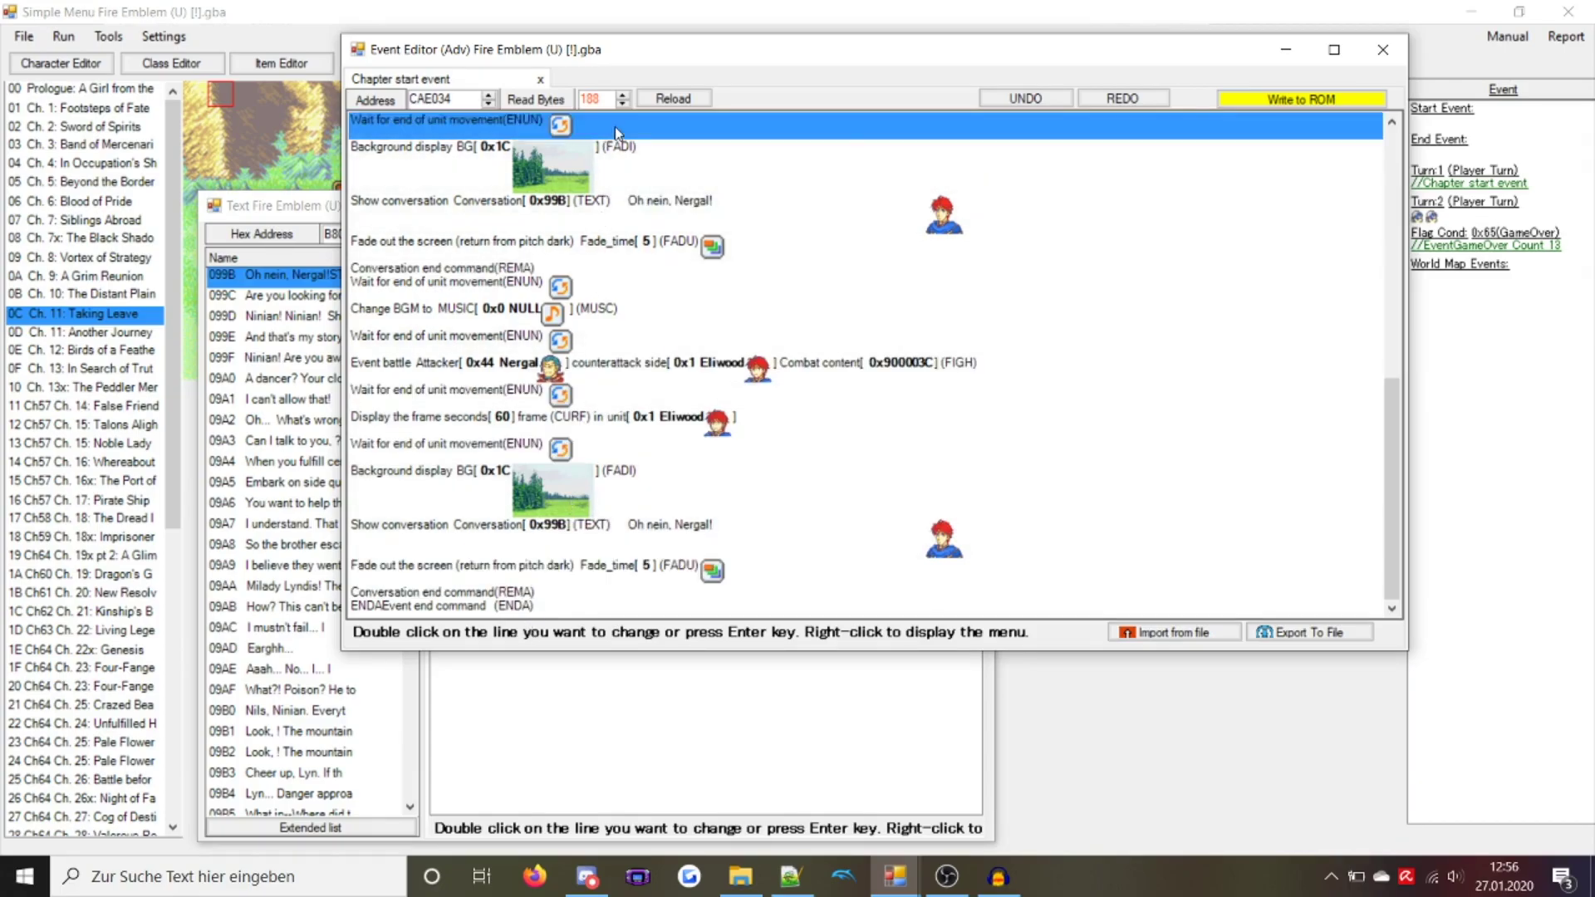
click(1359, 213)
text(fadi)
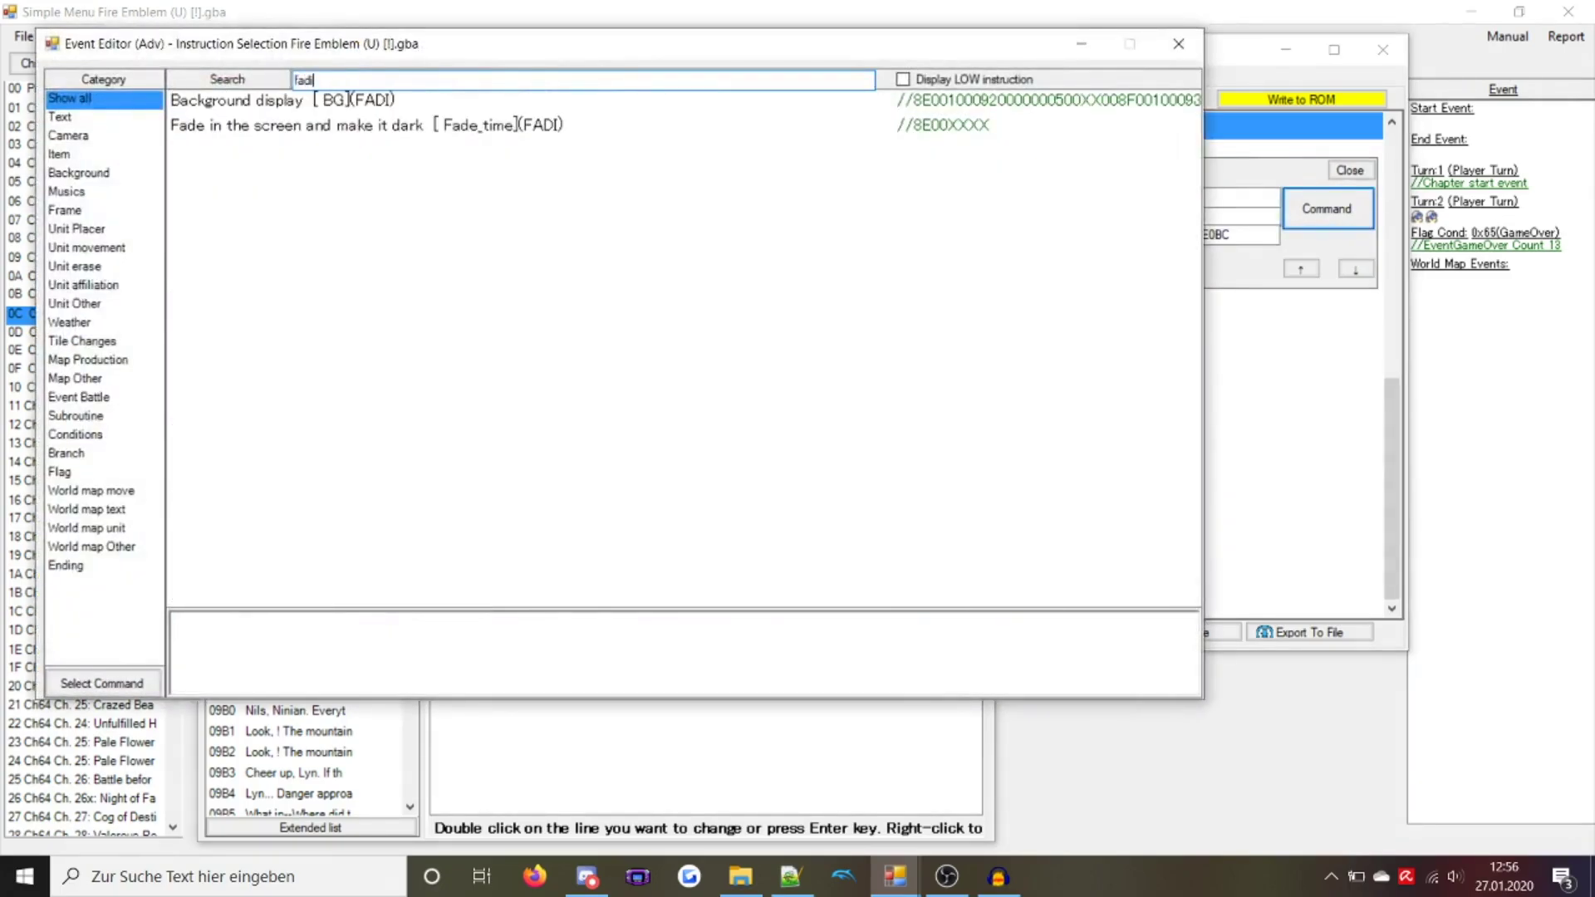
key(BackSpace)
key(BackSpace)
key(BackSpace)
key(BackSpace)
text(BG)
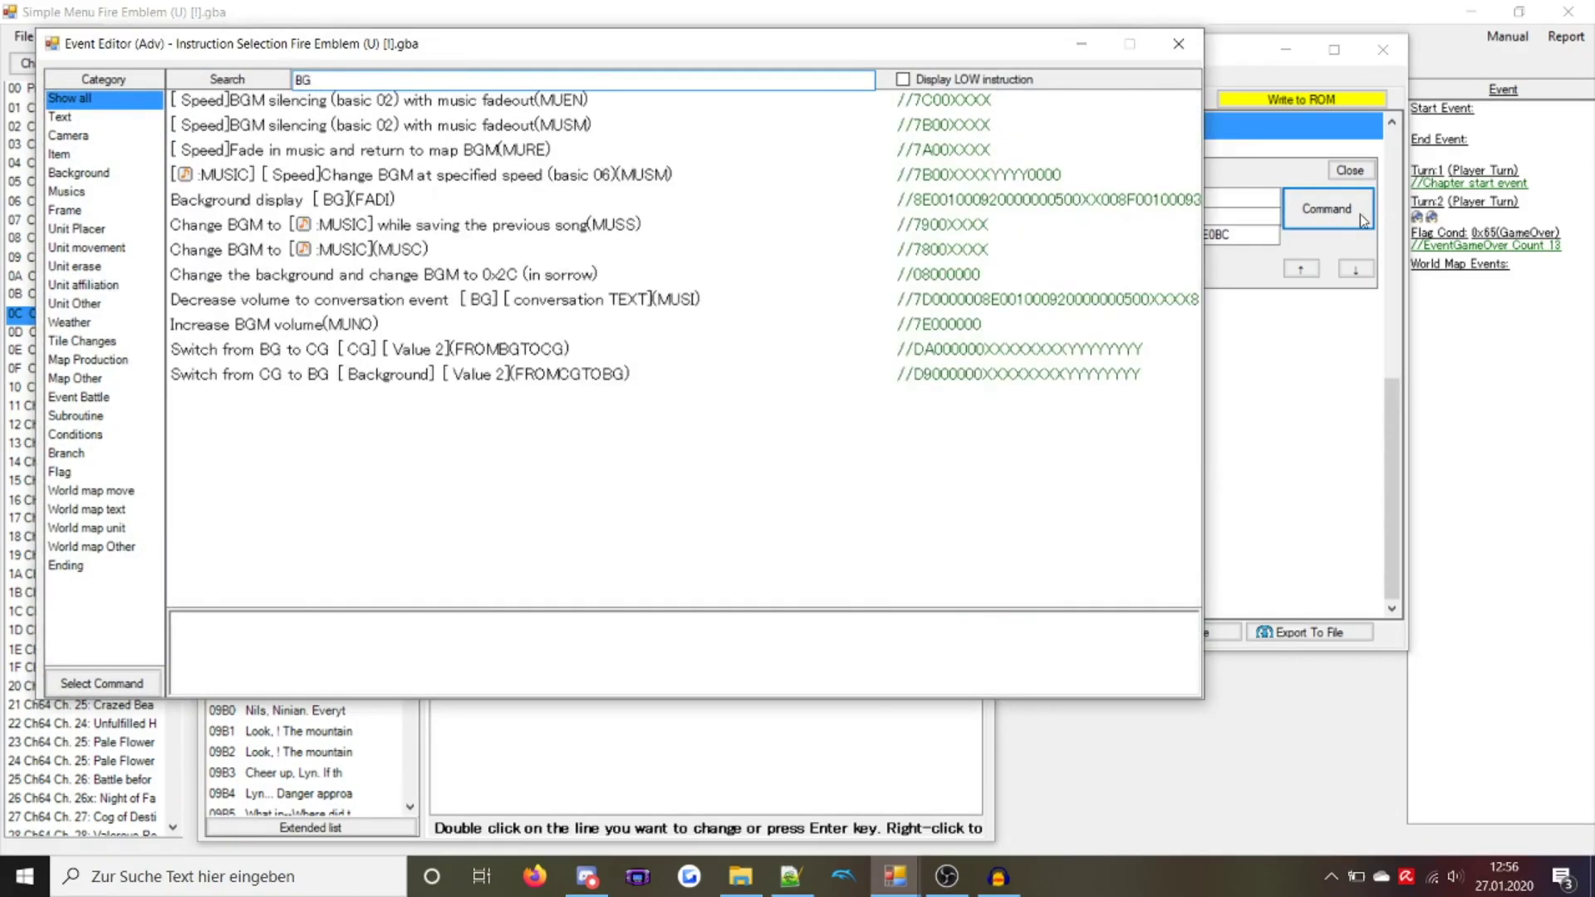
key(BackSpace)
text(C)
key(BackSpace)
key(BackSpace)
text(Backg)
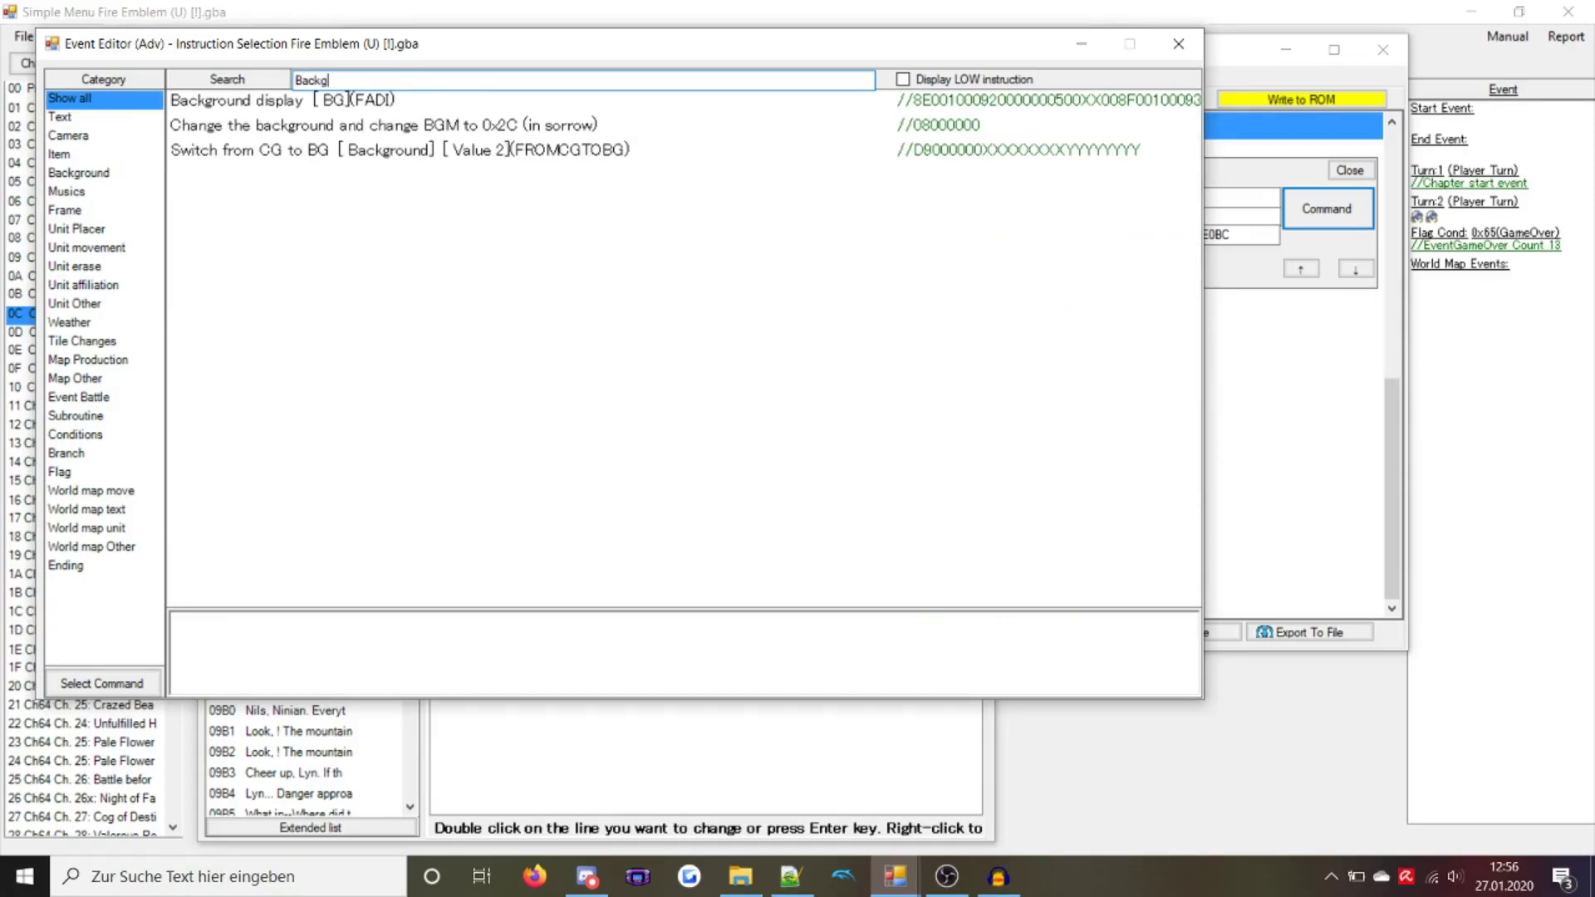
key(BackSpace)
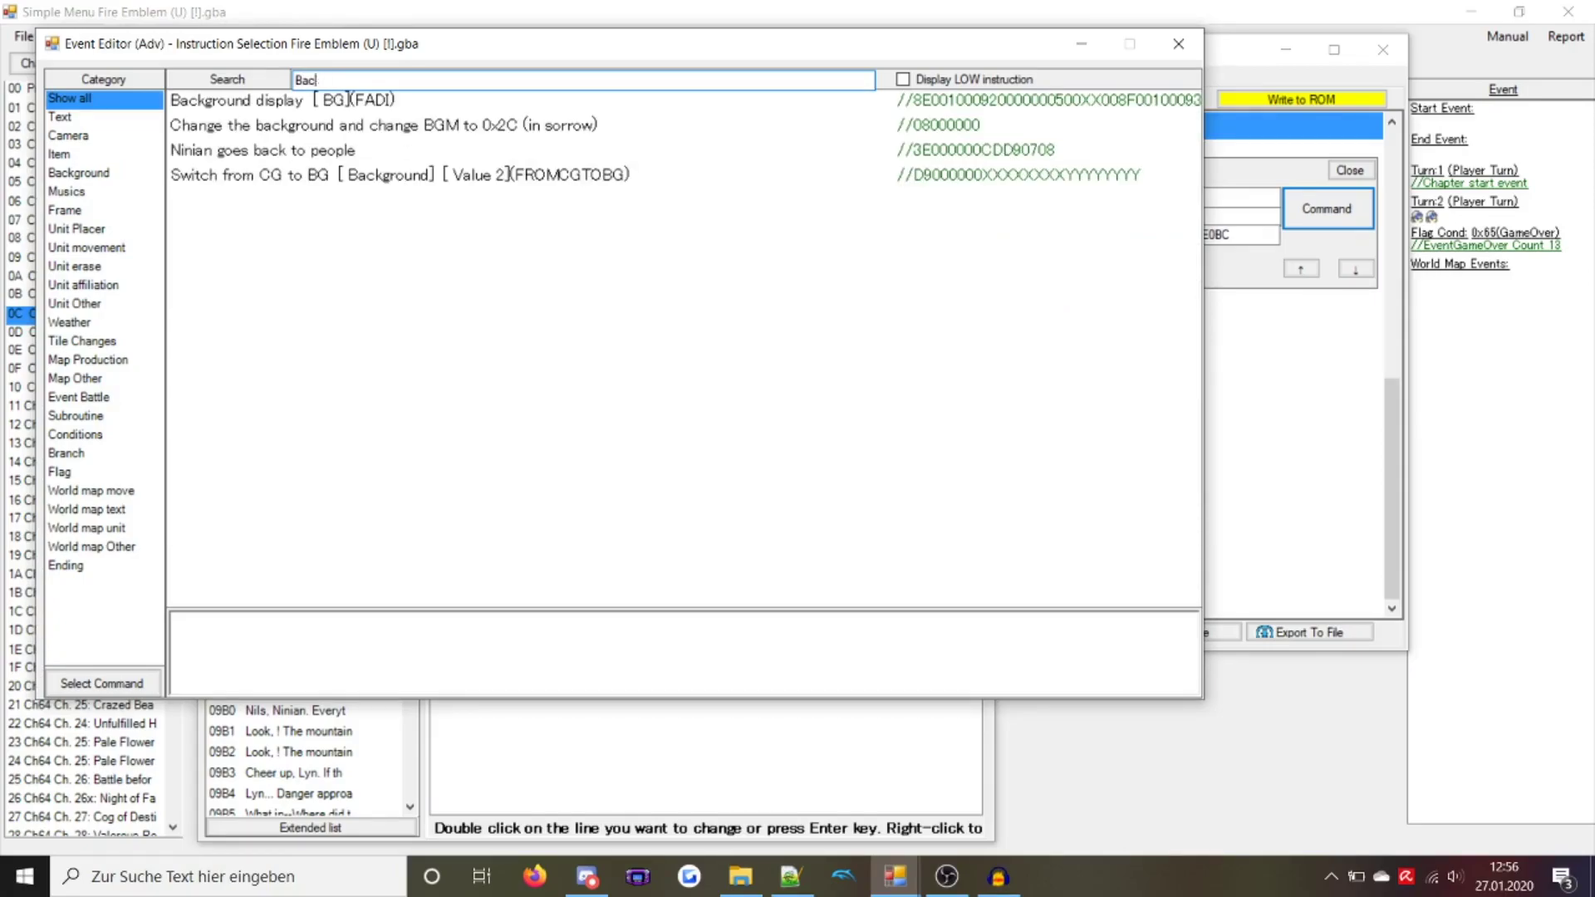
key(BackSpace)
key(BackSpace)
key(BackSpace)
Insert Fade in the screen and make it dark (FADI) with fade time 15 before the first background display
text(fadi)
click(282, 100)
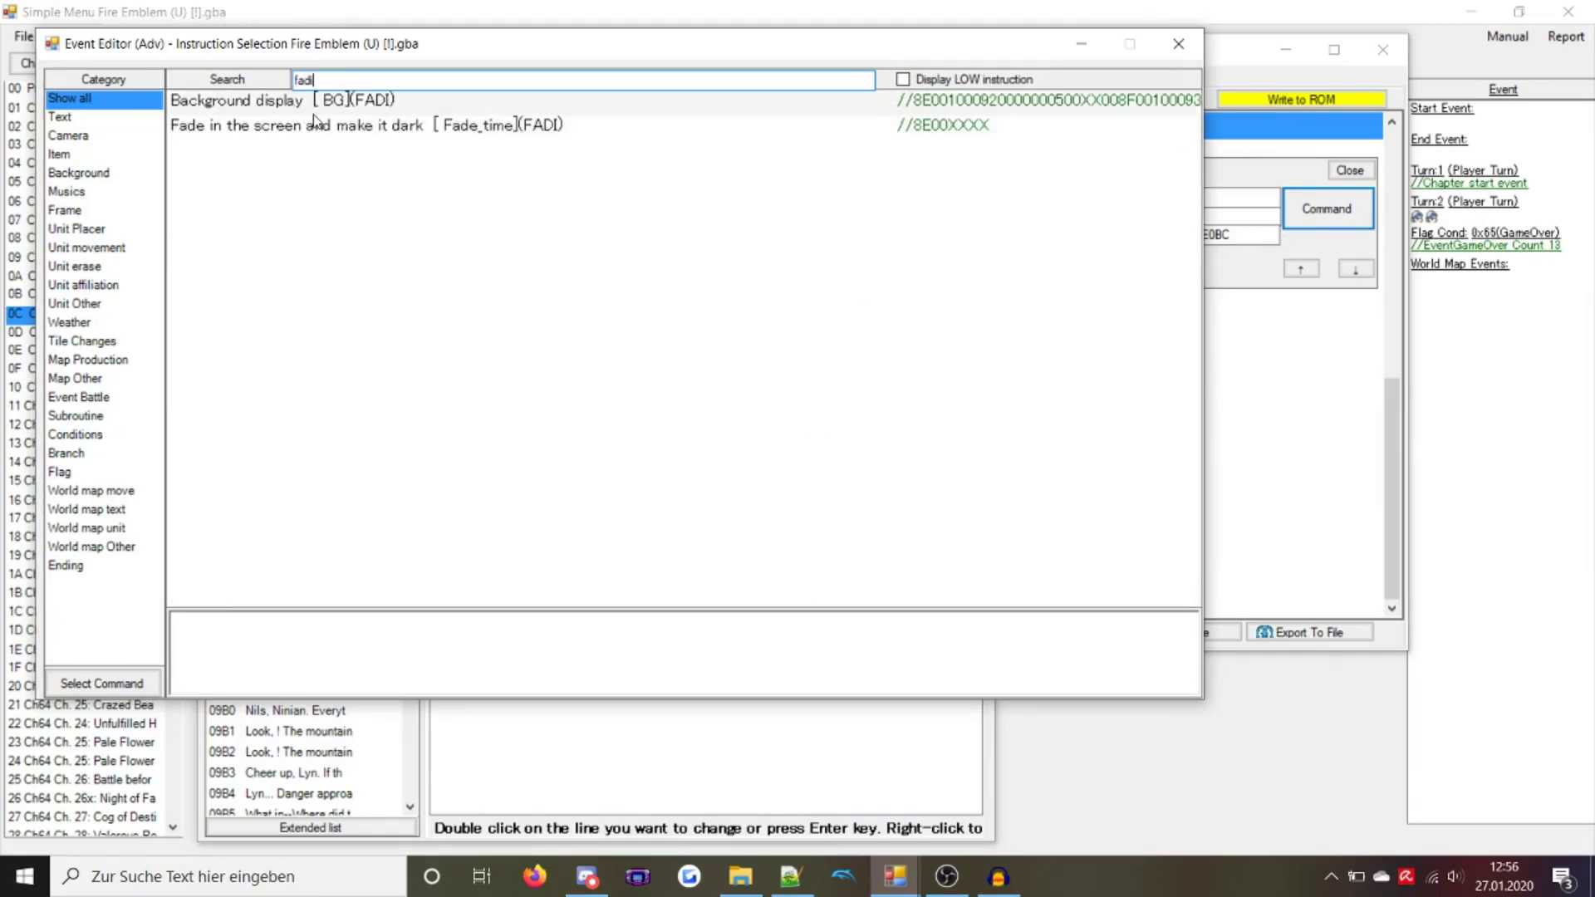
double_click(333, 124)
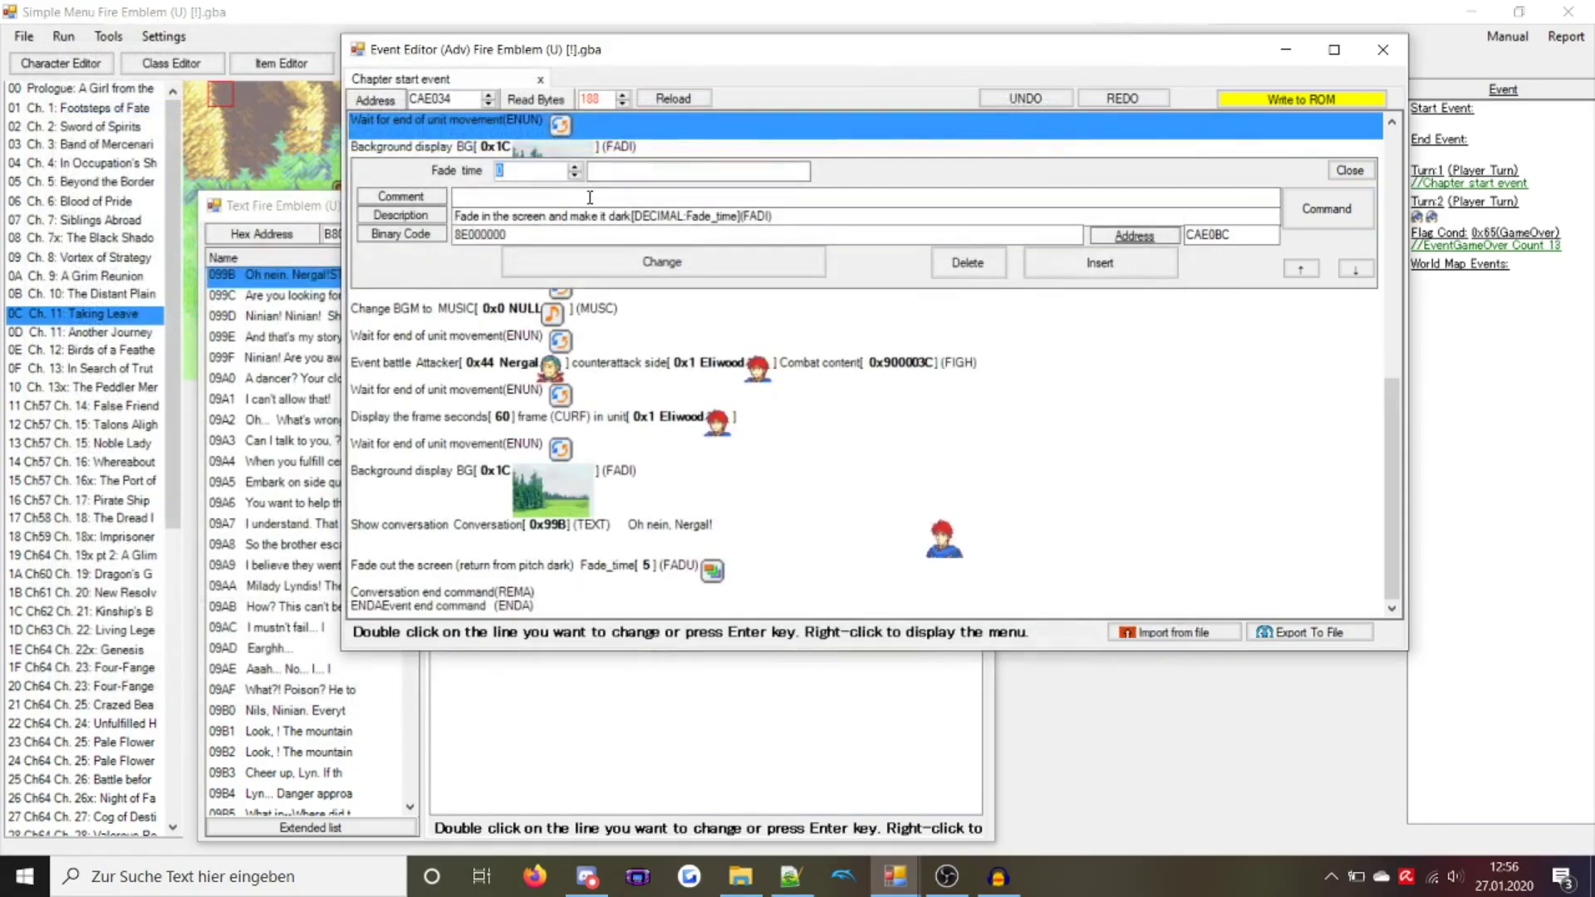
text(15)
click(1089, 268)
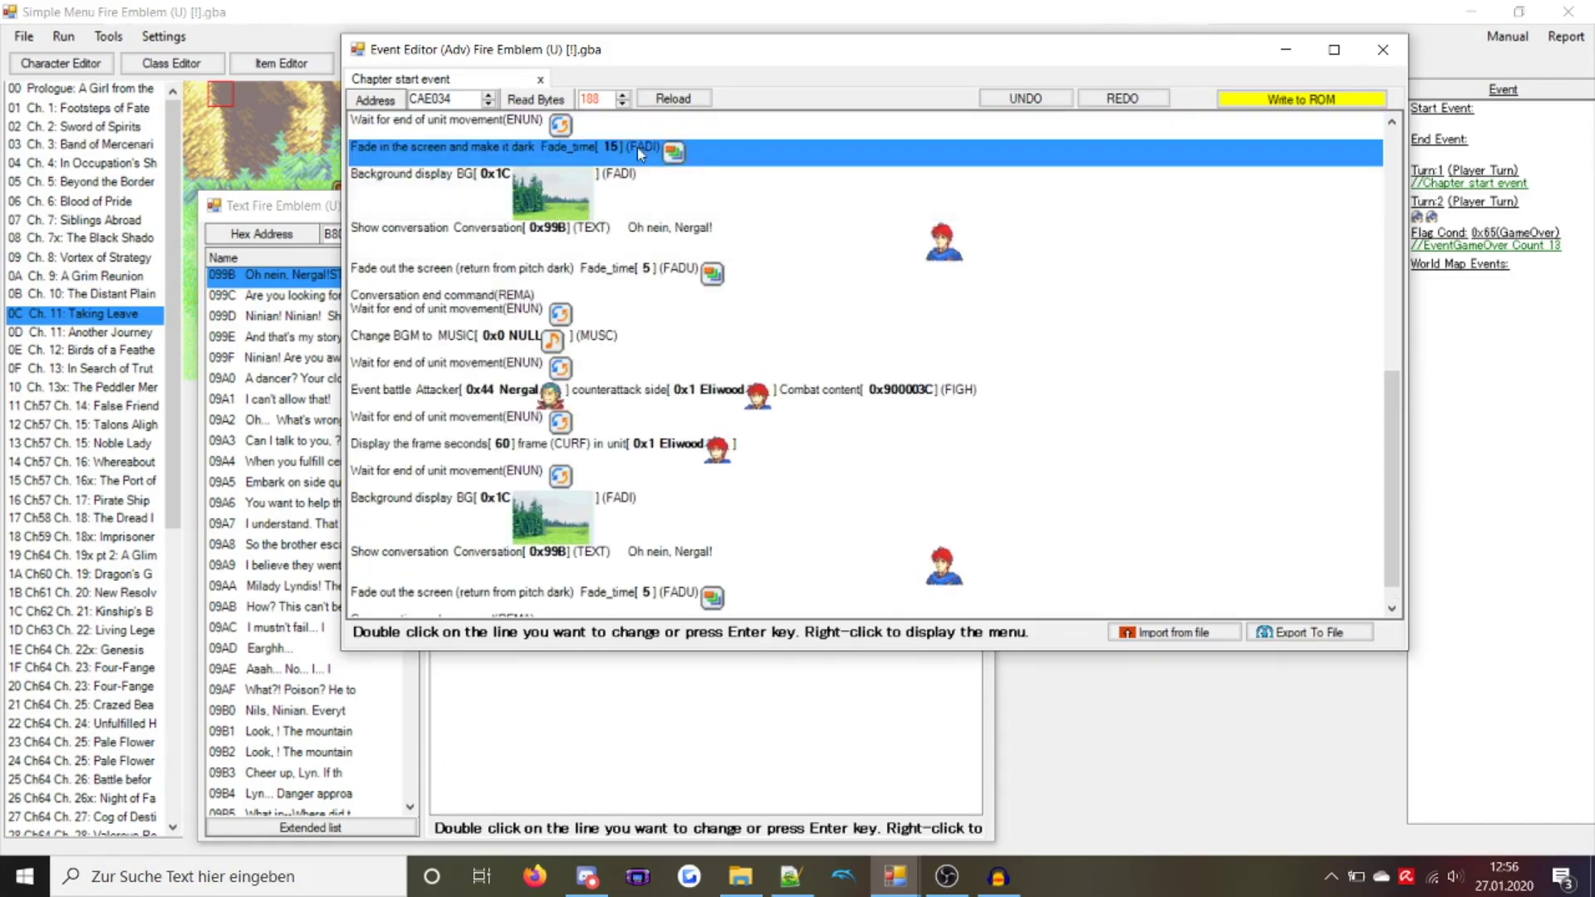
Set the fade time of the fade-out (FADU) after the first background conversation to 10
double_click(633, 274)
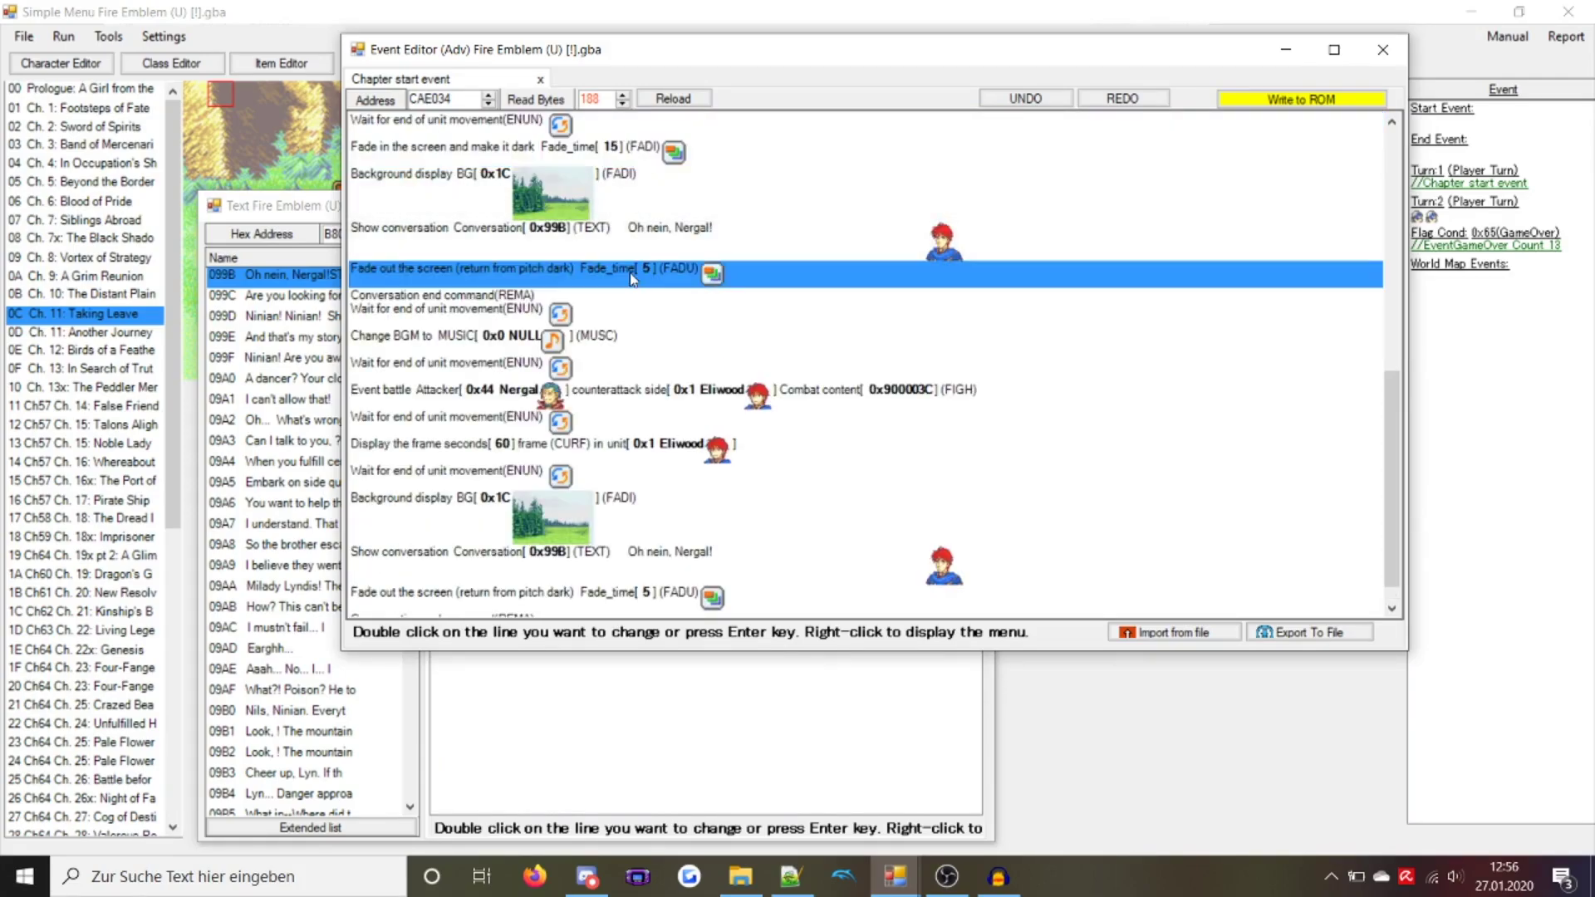
text(10)
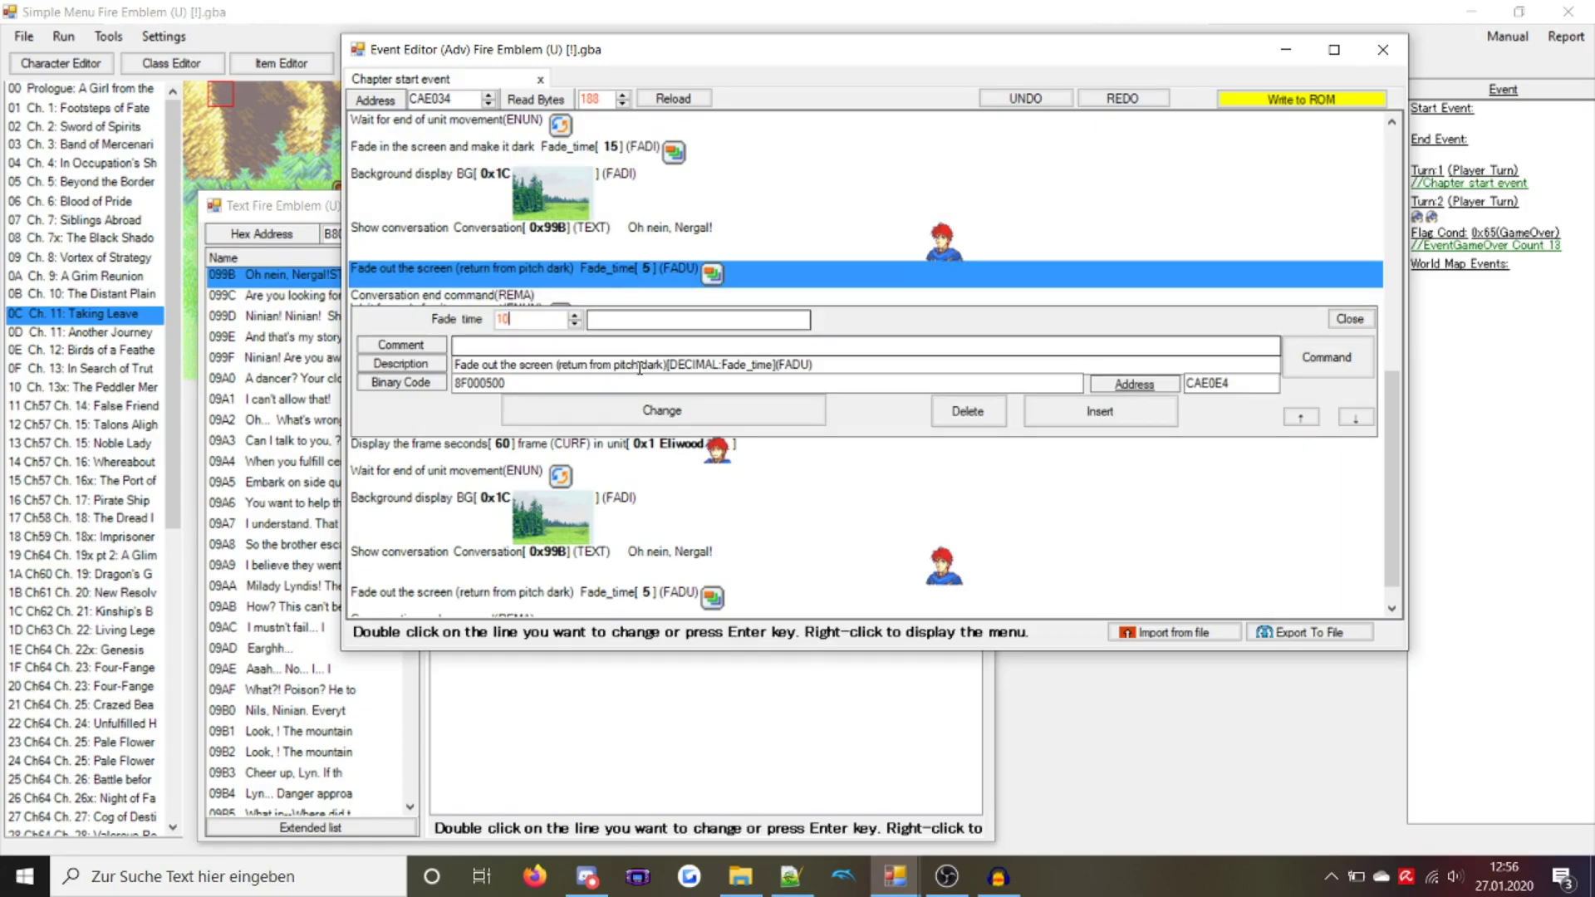
click(662, 411)
Copy the fade-to-dark line with fade time 15 to just before the second background display
click(621, 150)
drag(622, 150, 598, 475)
scroll(598, 475, down, 1)
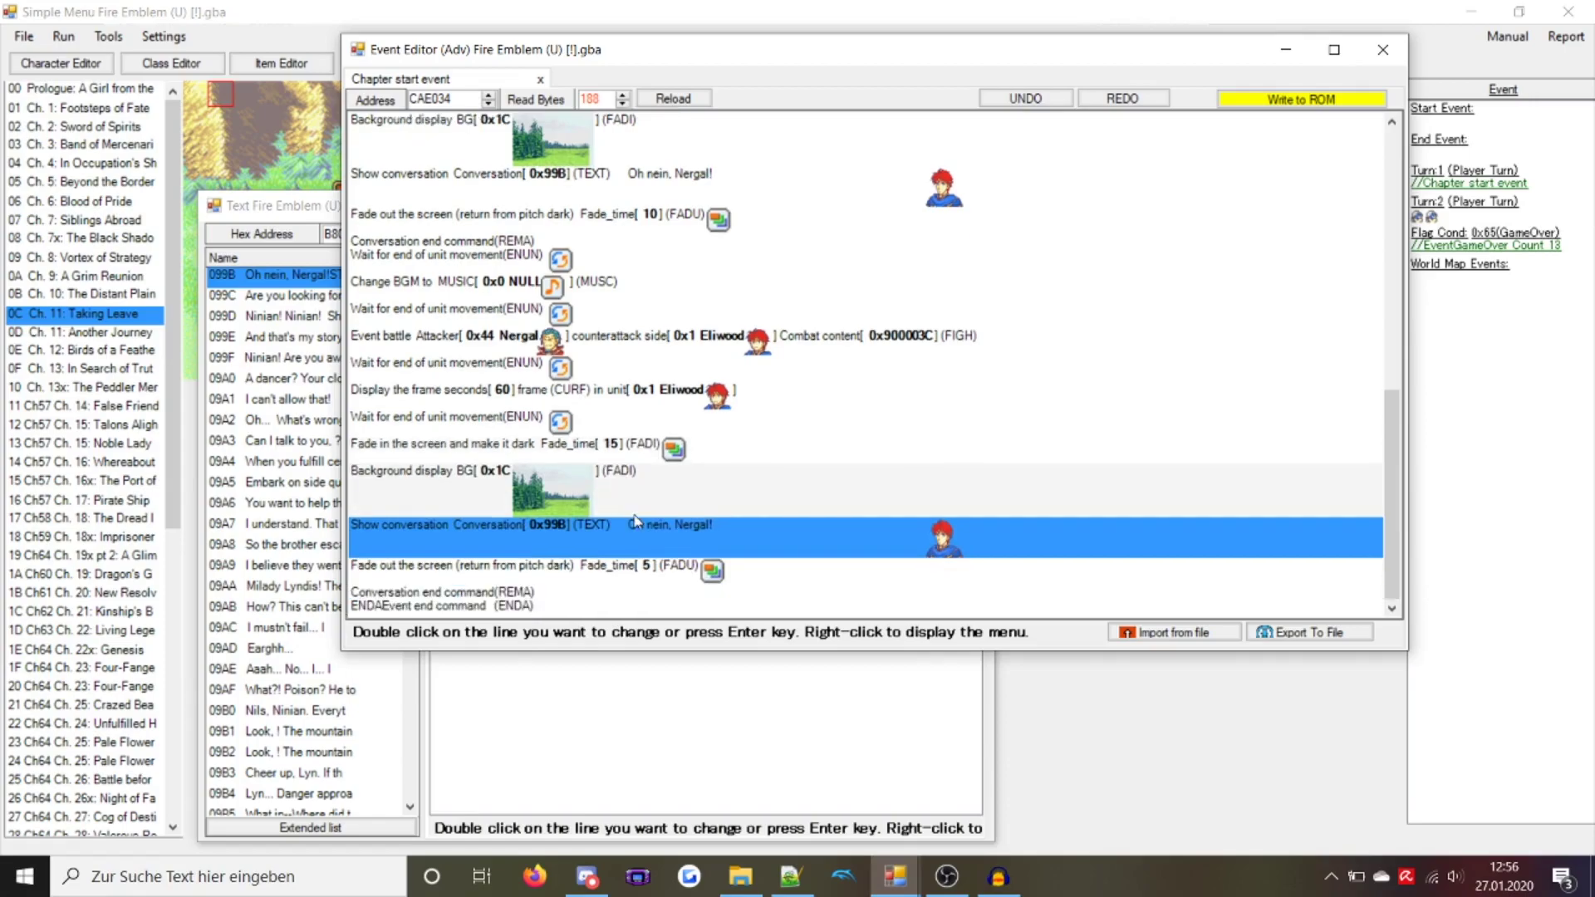
Set the fade time of the fade-out (FADU) after the second background conversation to 10
double_click(643, 565)
text(10)
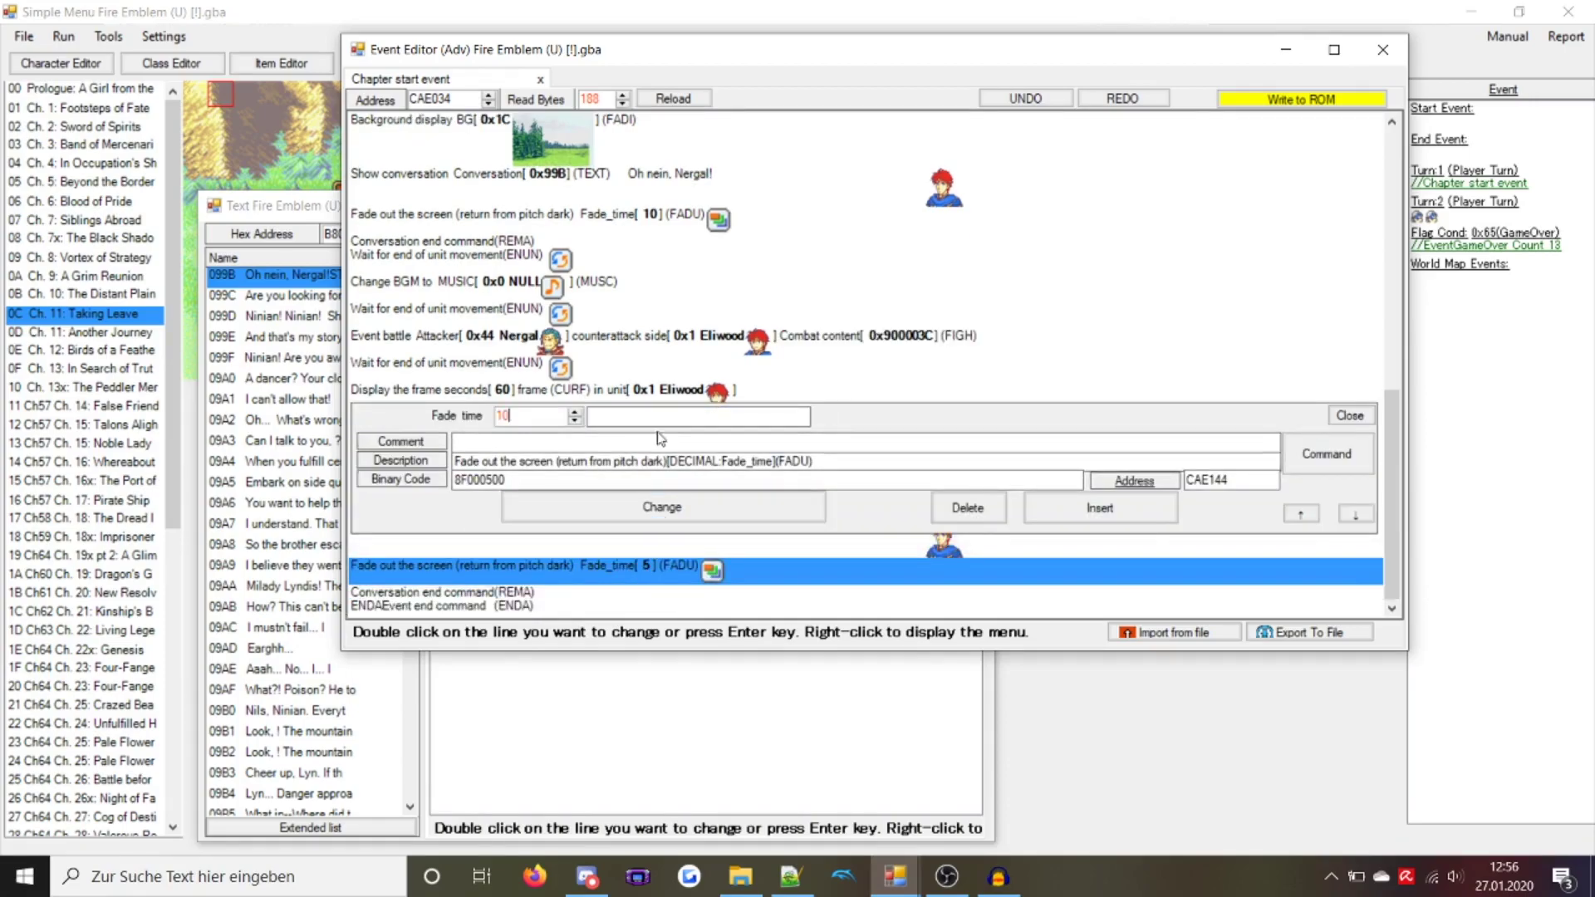
click(661, 507)
Change the Show conversation command under the second background display to conversation 0x99C
click(625, 459)
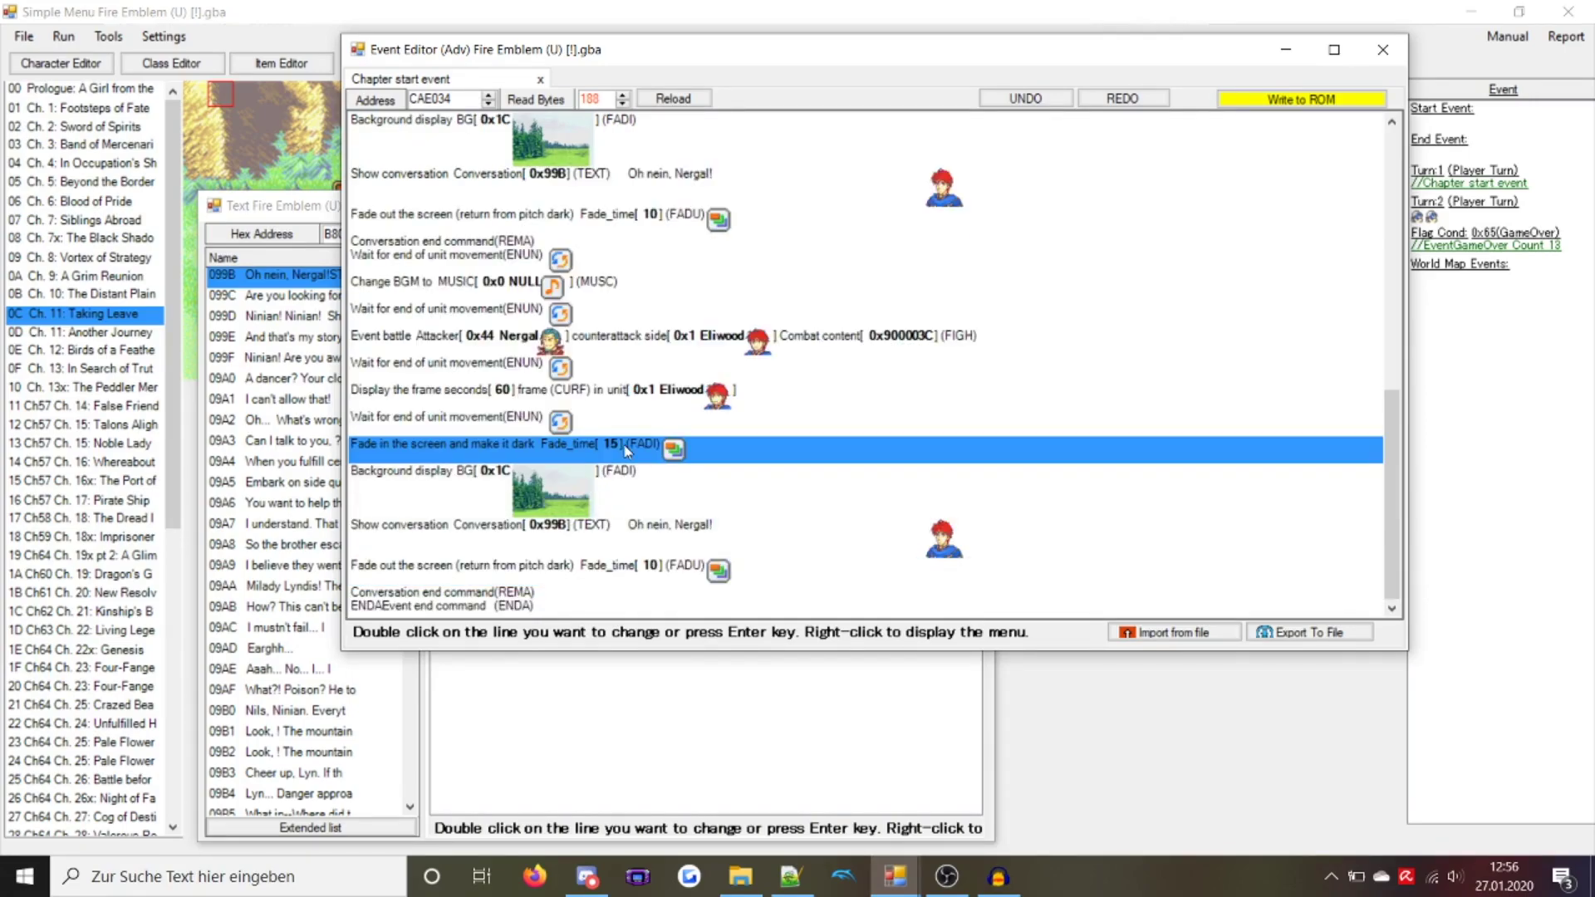
click(601, 523)
click(606, 492)
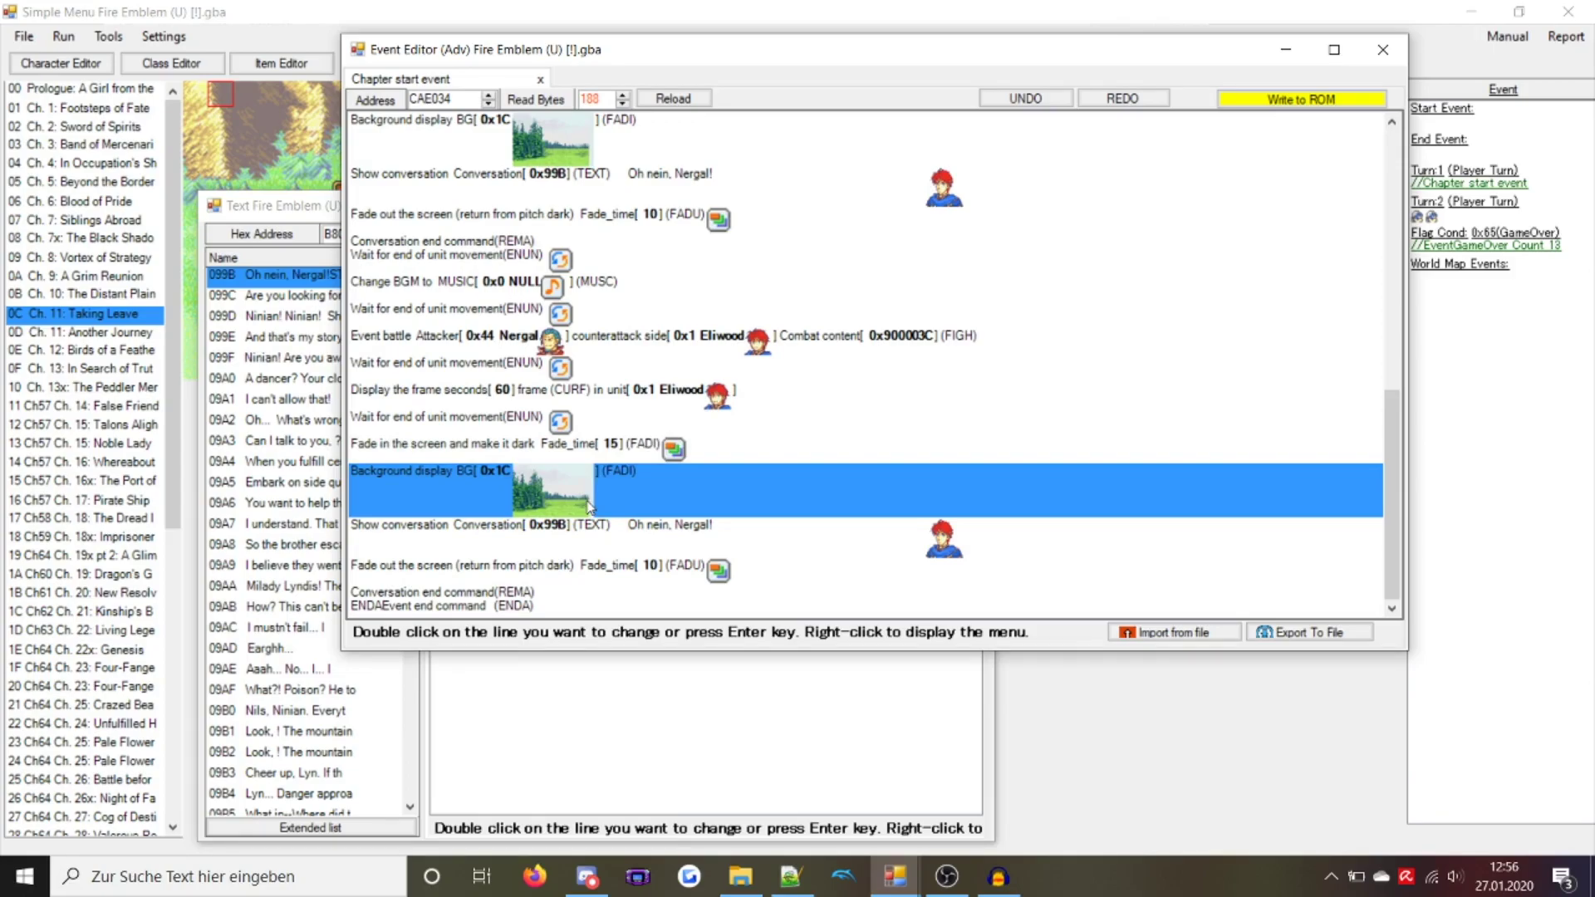
click(553, 593)
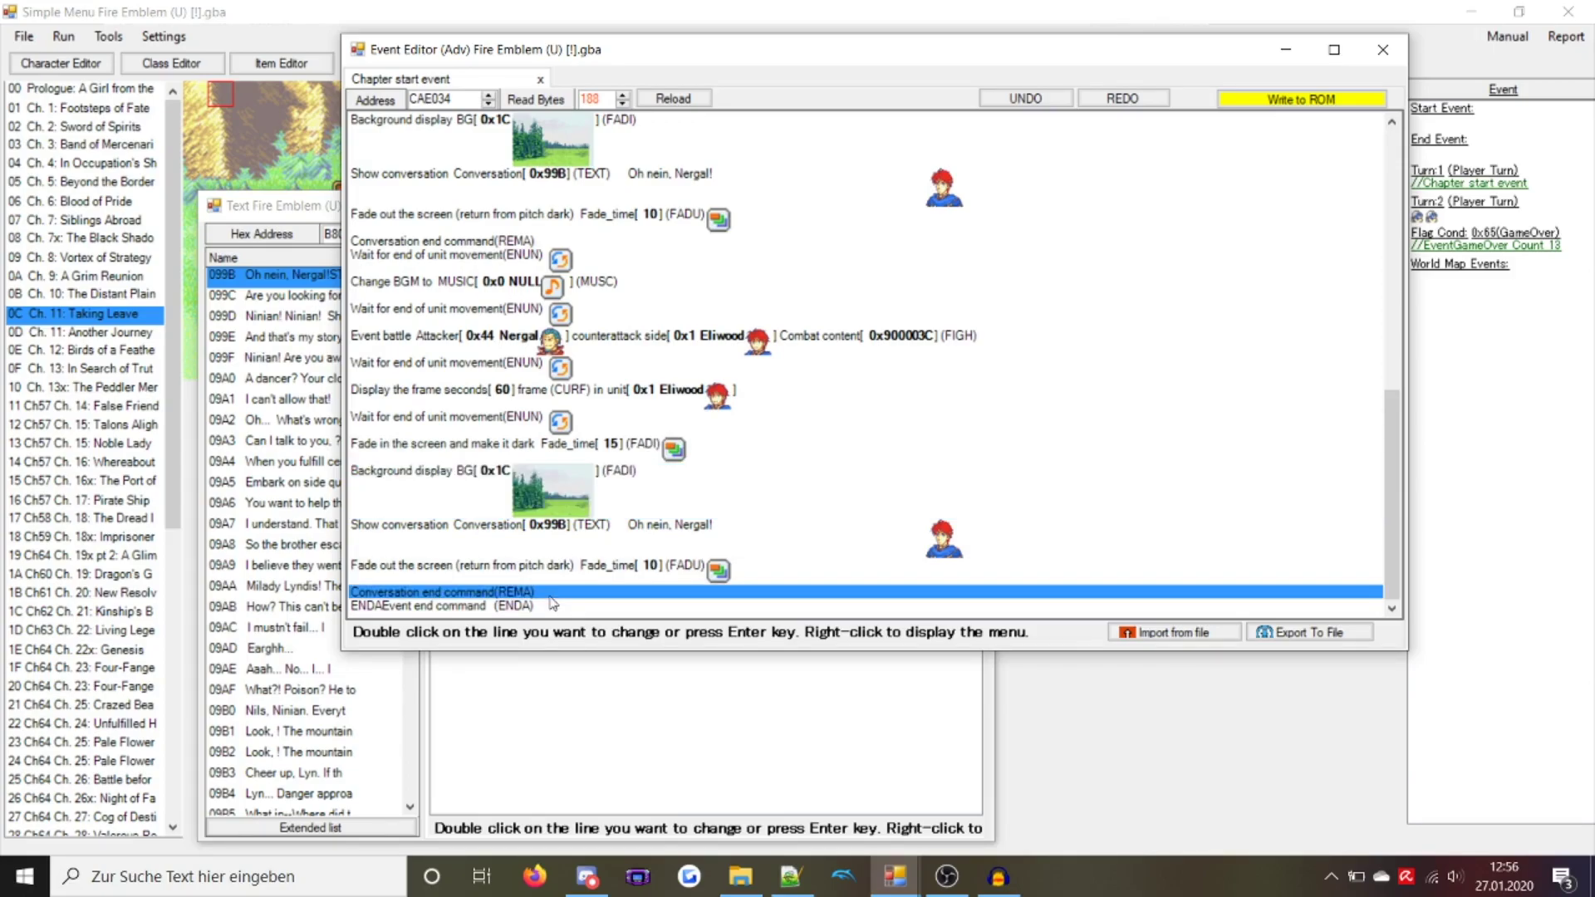
double_click(609, 531)
key(Up)
key(Return)
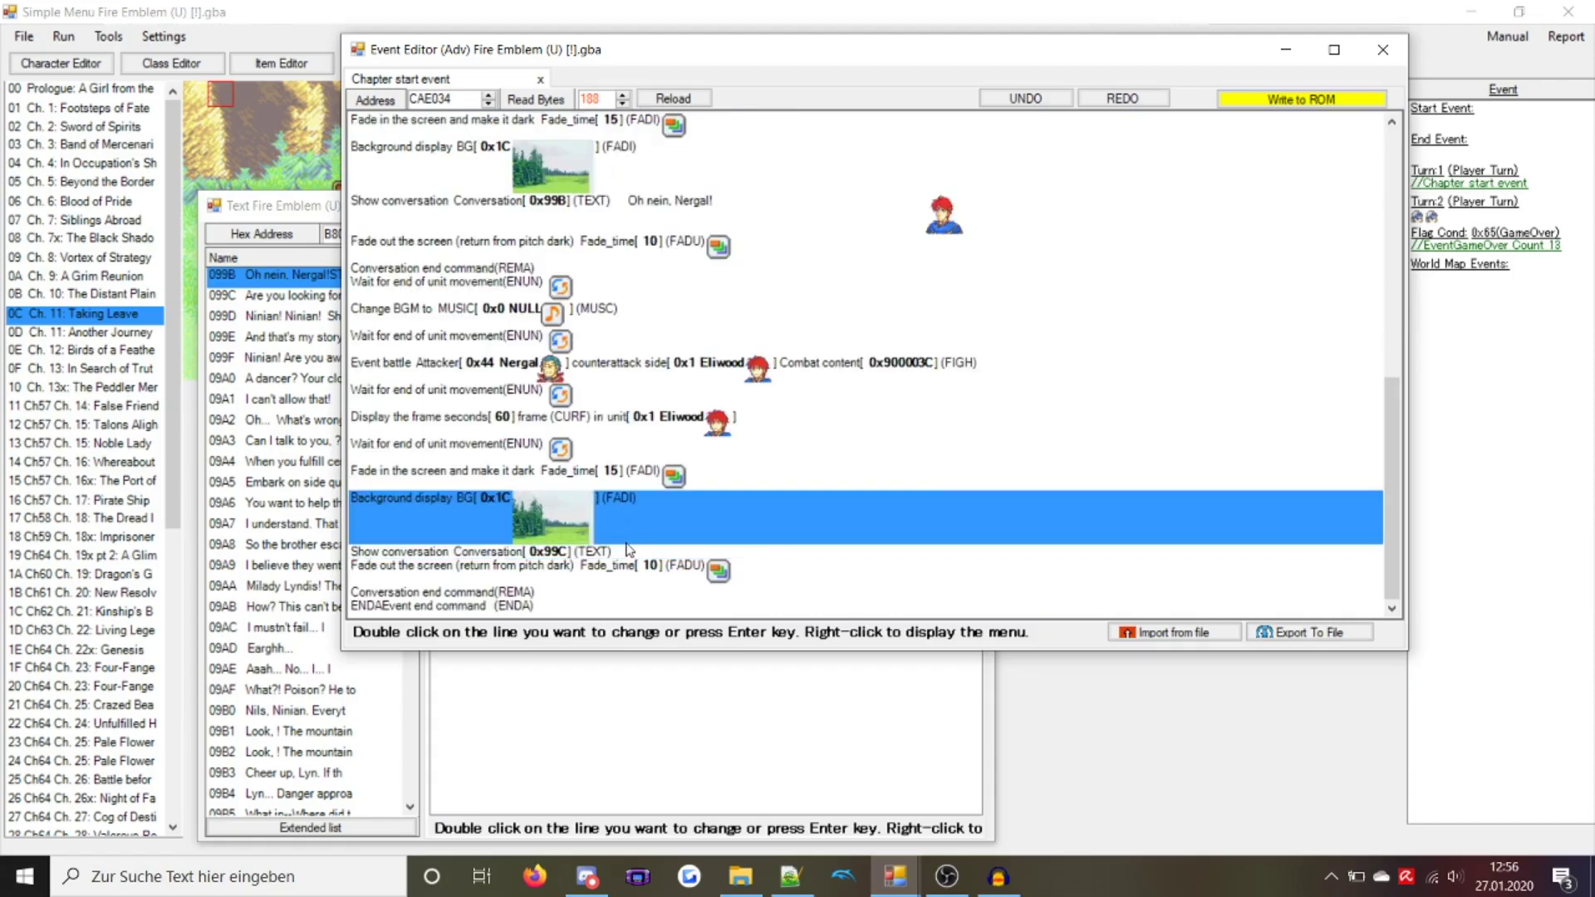
Open the conversation text and replace the source text of entry 099C with a copy of entry 099B
double_click(629, 549)
click(472, 347)
click(249, 274)
key(ctrl+a)
key(ctrl+c)
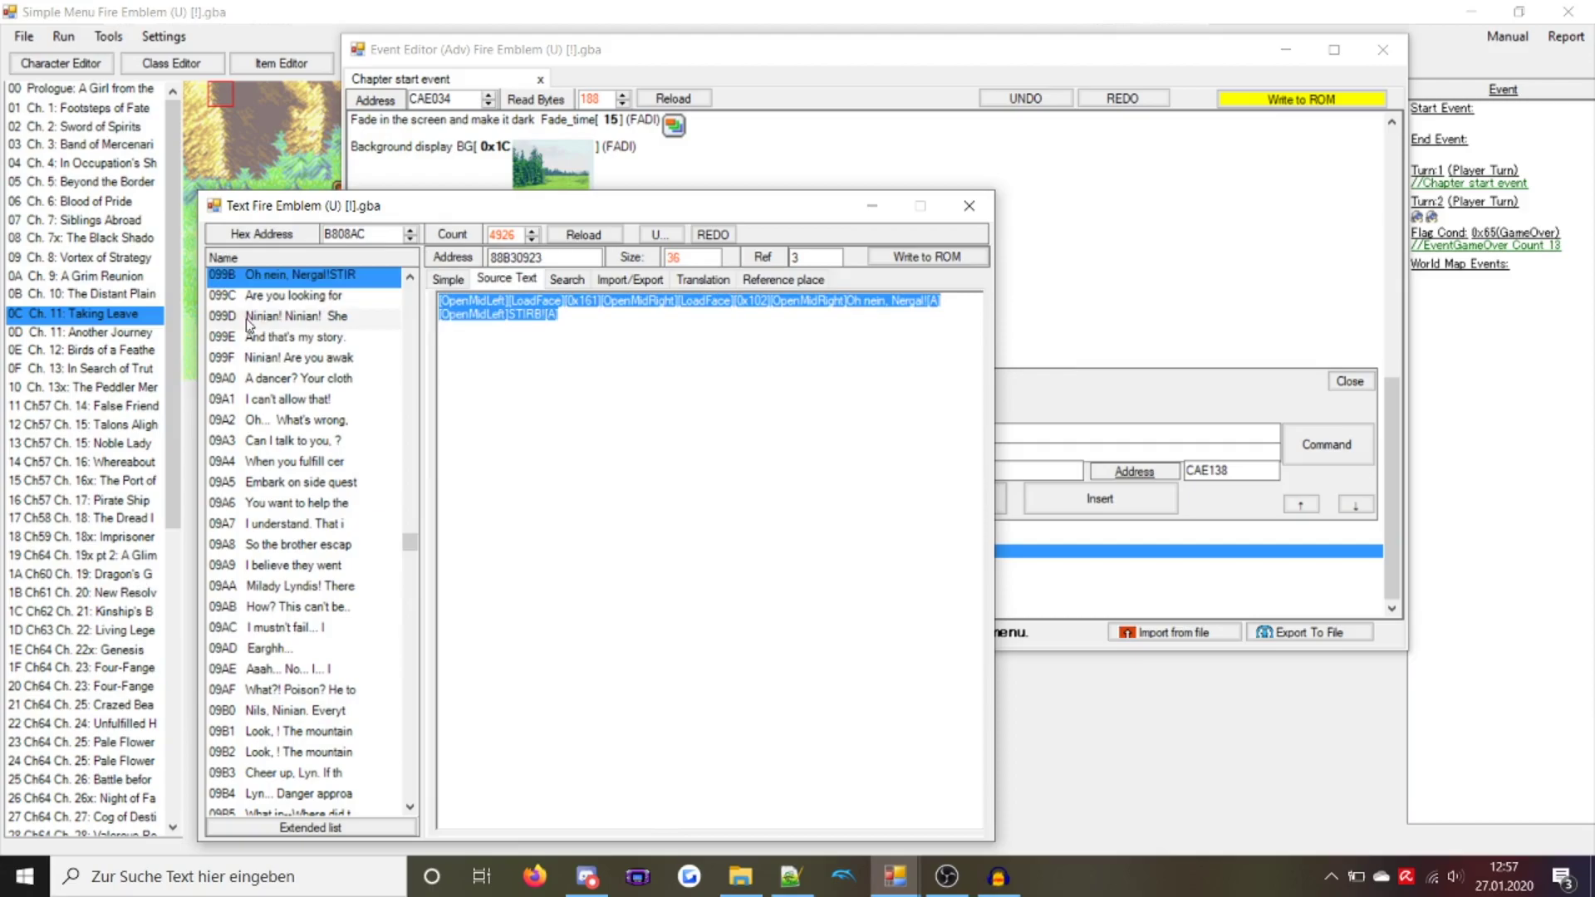
click(246, 295)
key(ctrl+a)
key(ctrl+v)
Change Eliwood's line in text entry 099C to "[ToggleSmile]Haha, besiegt Nergal![A]"
click(448, 279)
double_click(585, 381)
key(ctrl+a)
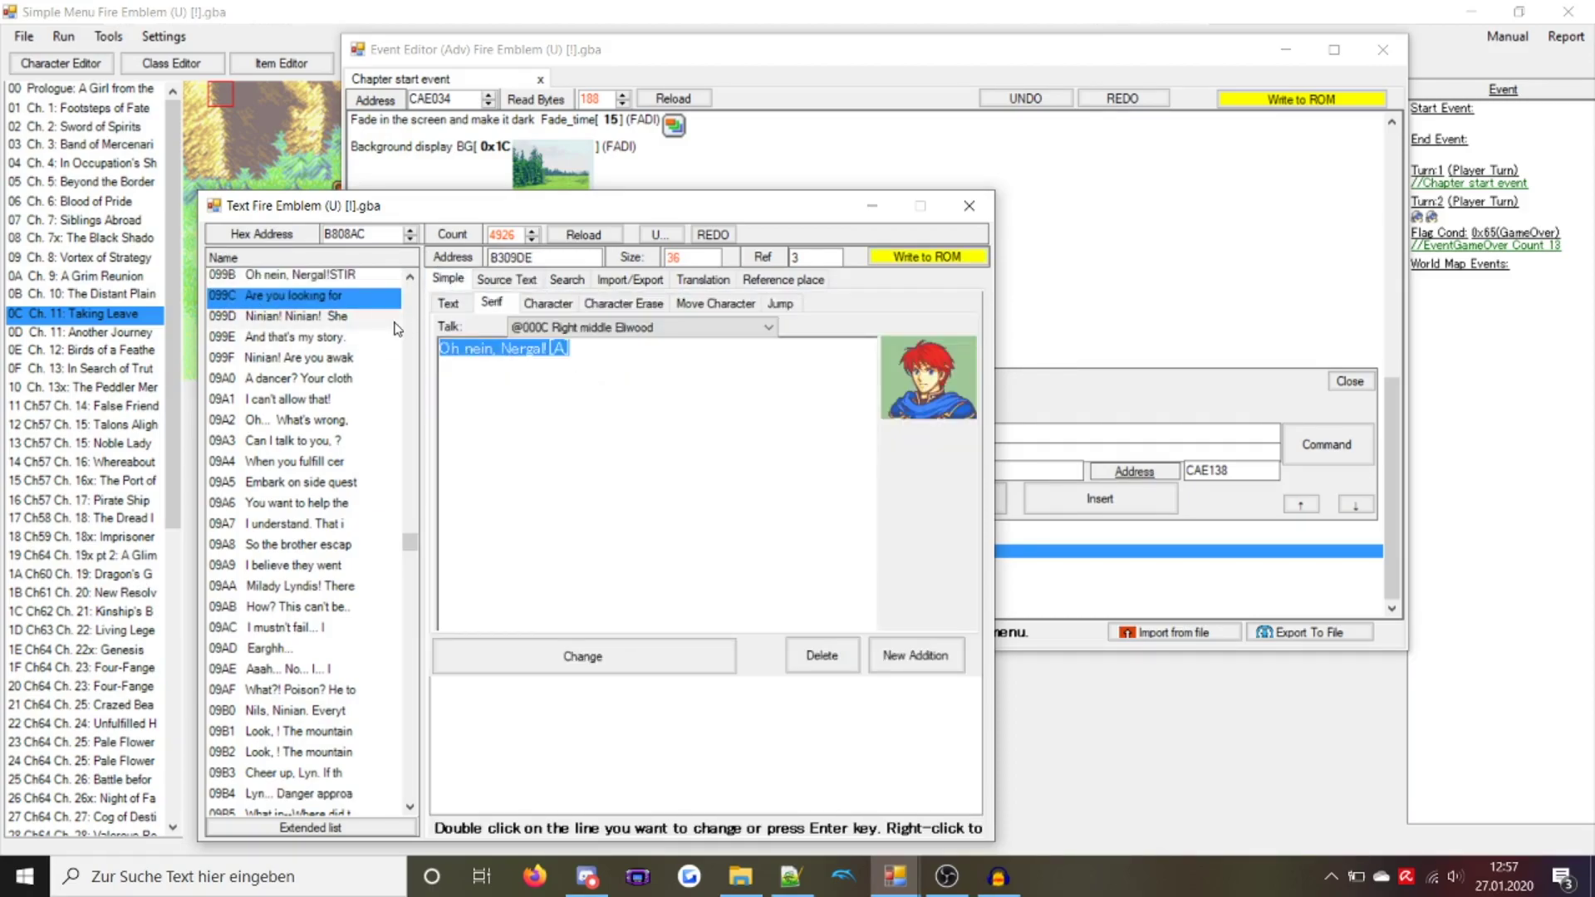
text([ToggleSmi)
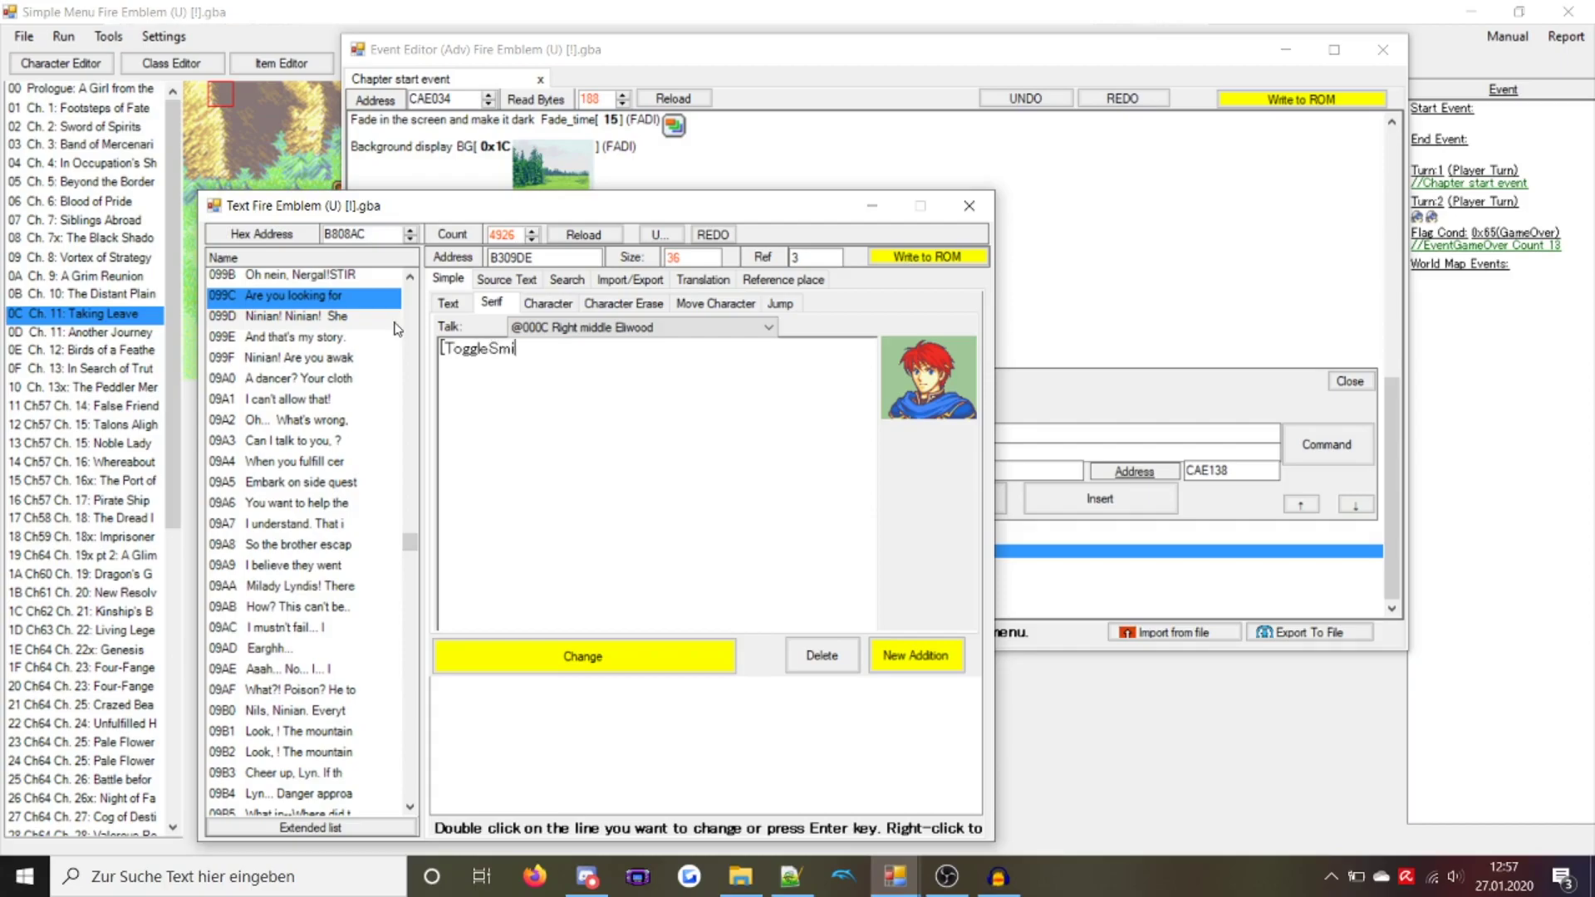
text(le]Haha, besiegt Nergal![A)
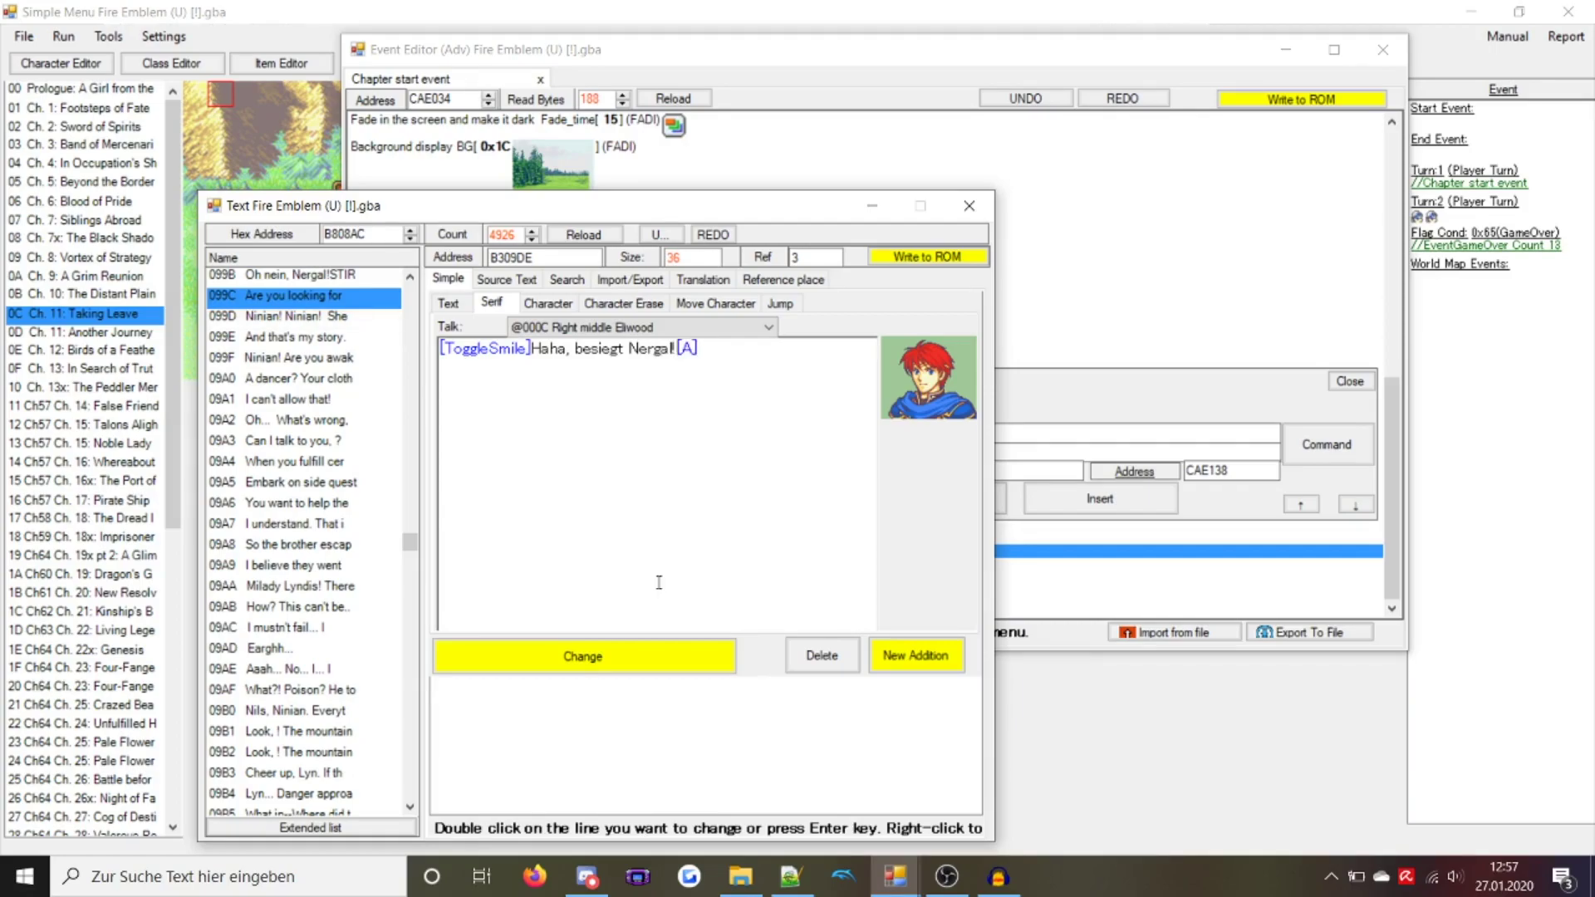
key(Return)
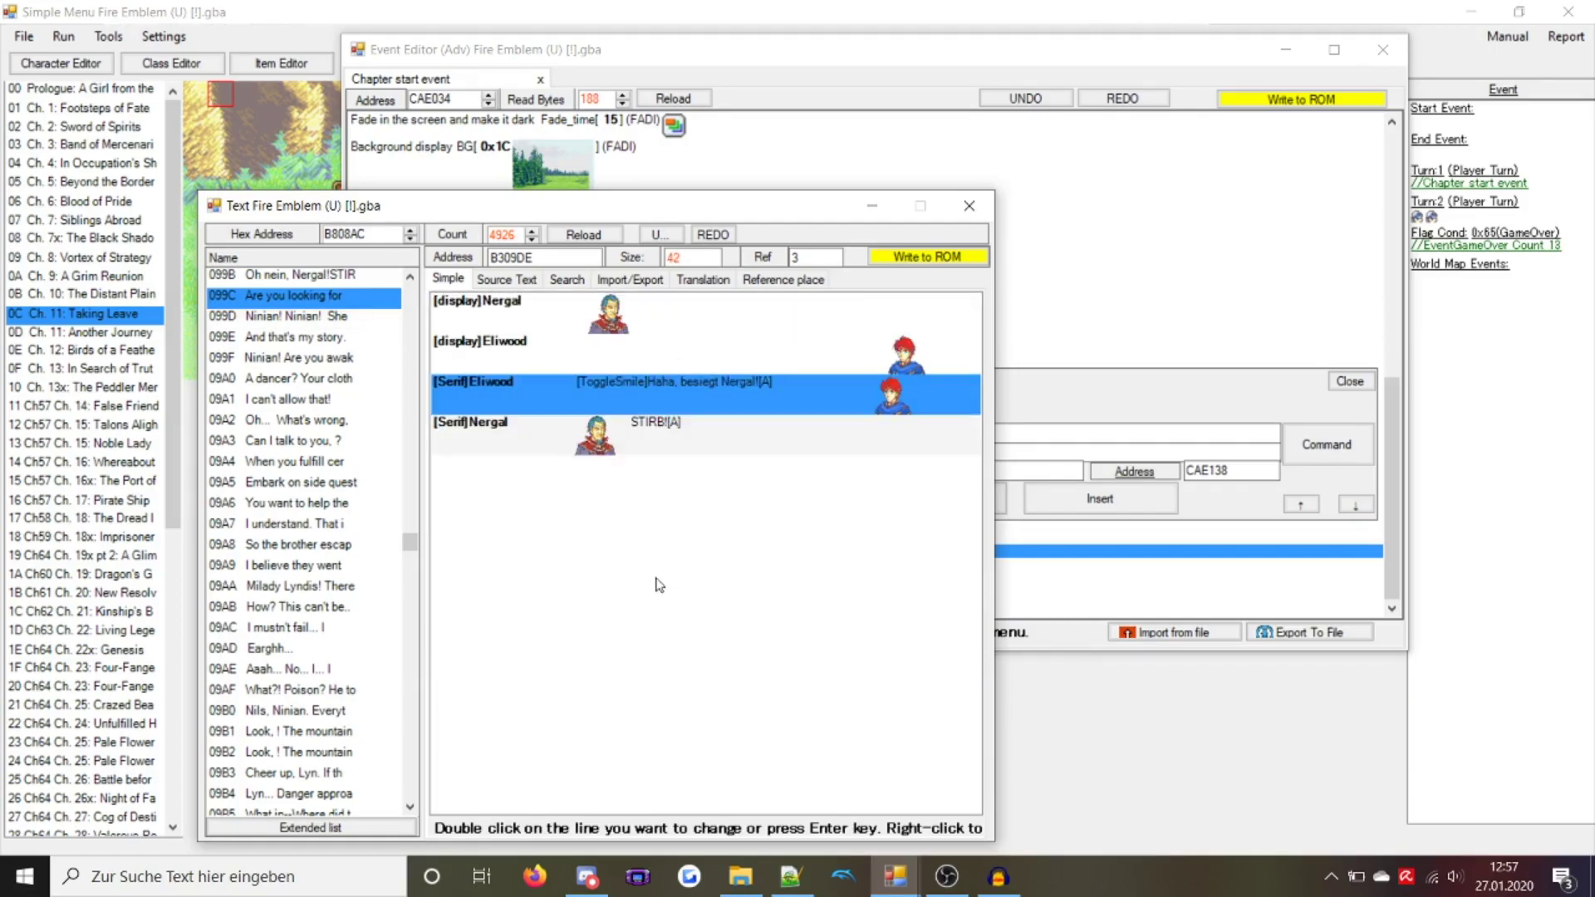
Change Nergal's line in text entry 099C to "[CloseEyes]Wie kann das sein?[A]" and write the text to the ROM
double_click(685, 445)
double_click(473, 351)
key(BackSpace)
text([CloseEyes])
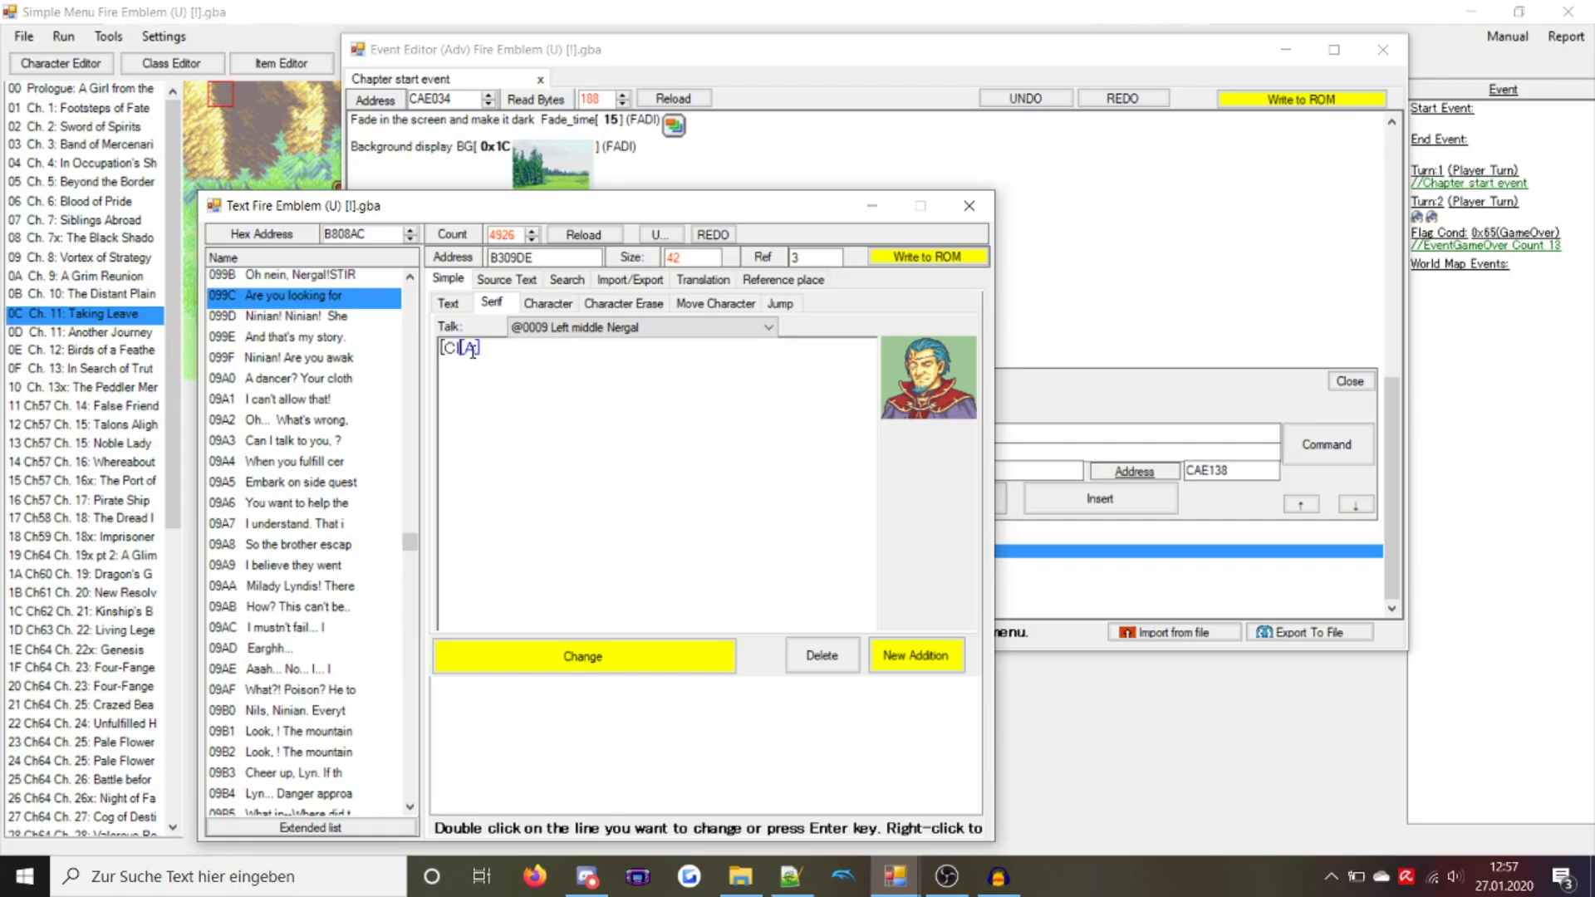
text(Wie kann das sein?[A])
key(BackSpace)
key(BackSpace)
key(BackSpace)
click(711, 658)
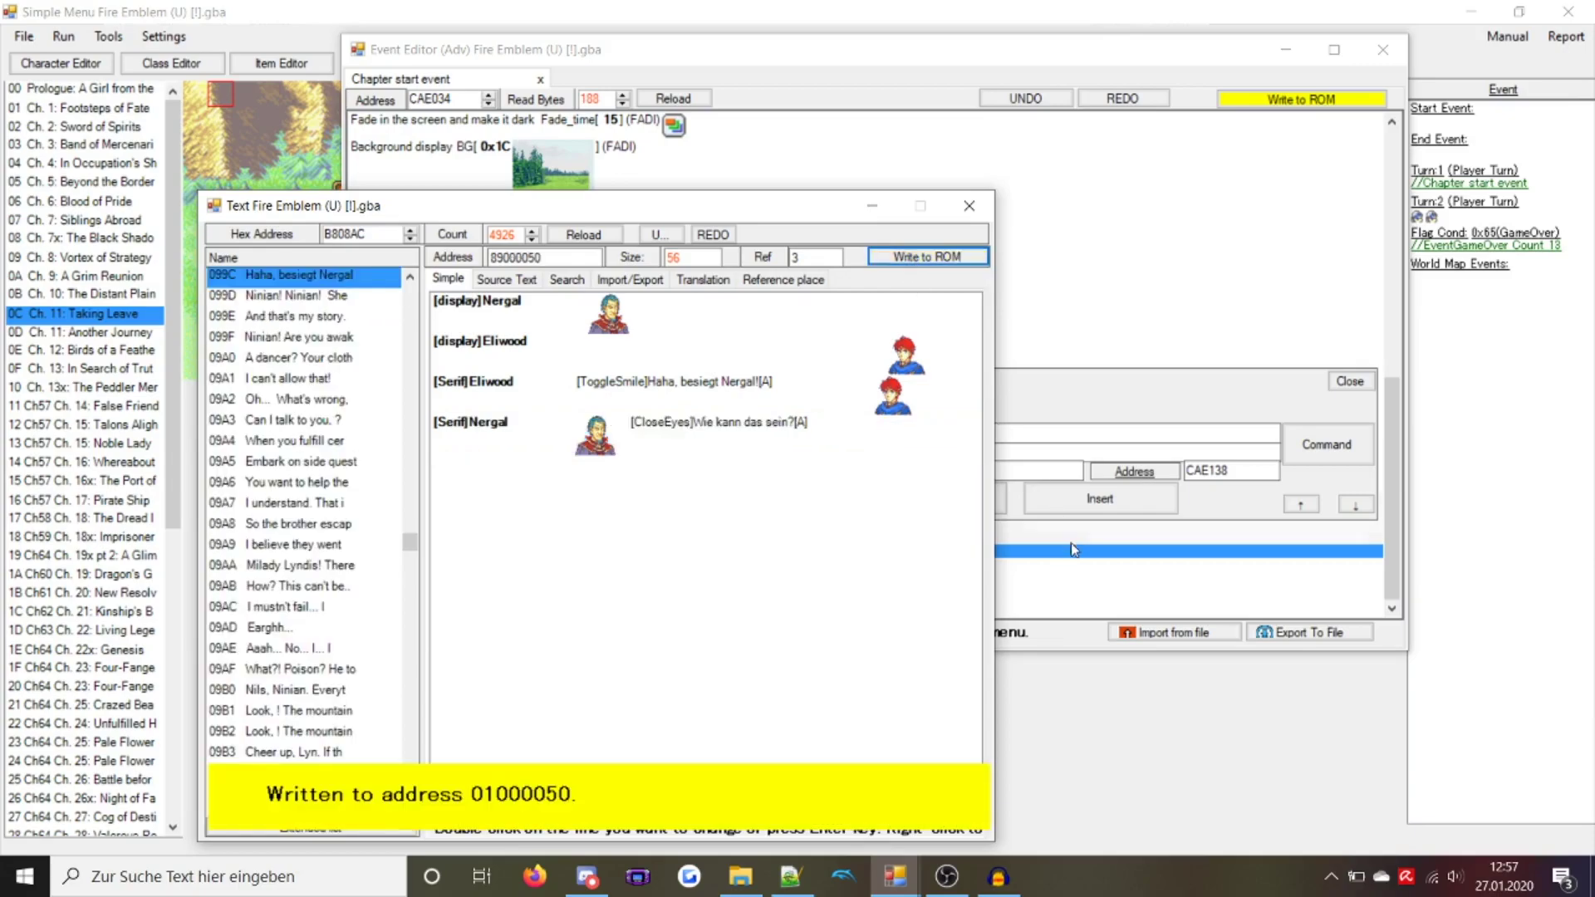
Insert Killing units (KILL) at X 16, Y 8 before the event end command, with a Wait for end of unit movement on either side
click(1075, 551)
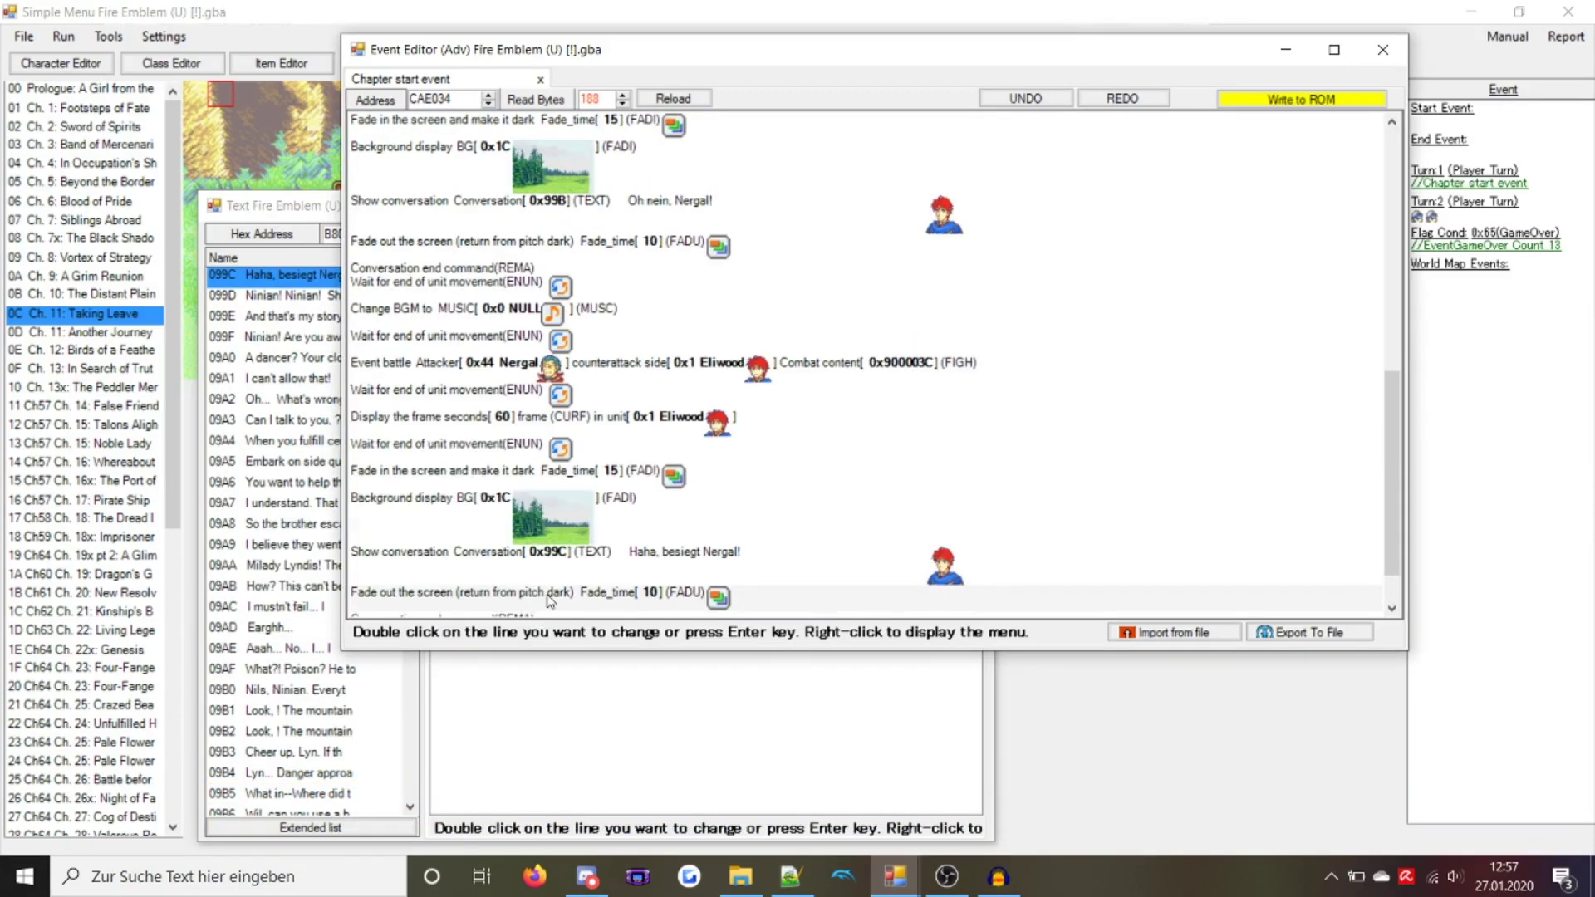
scroll(548, 600, down, 3)
double_click(549, 586)
click(1326, 441)
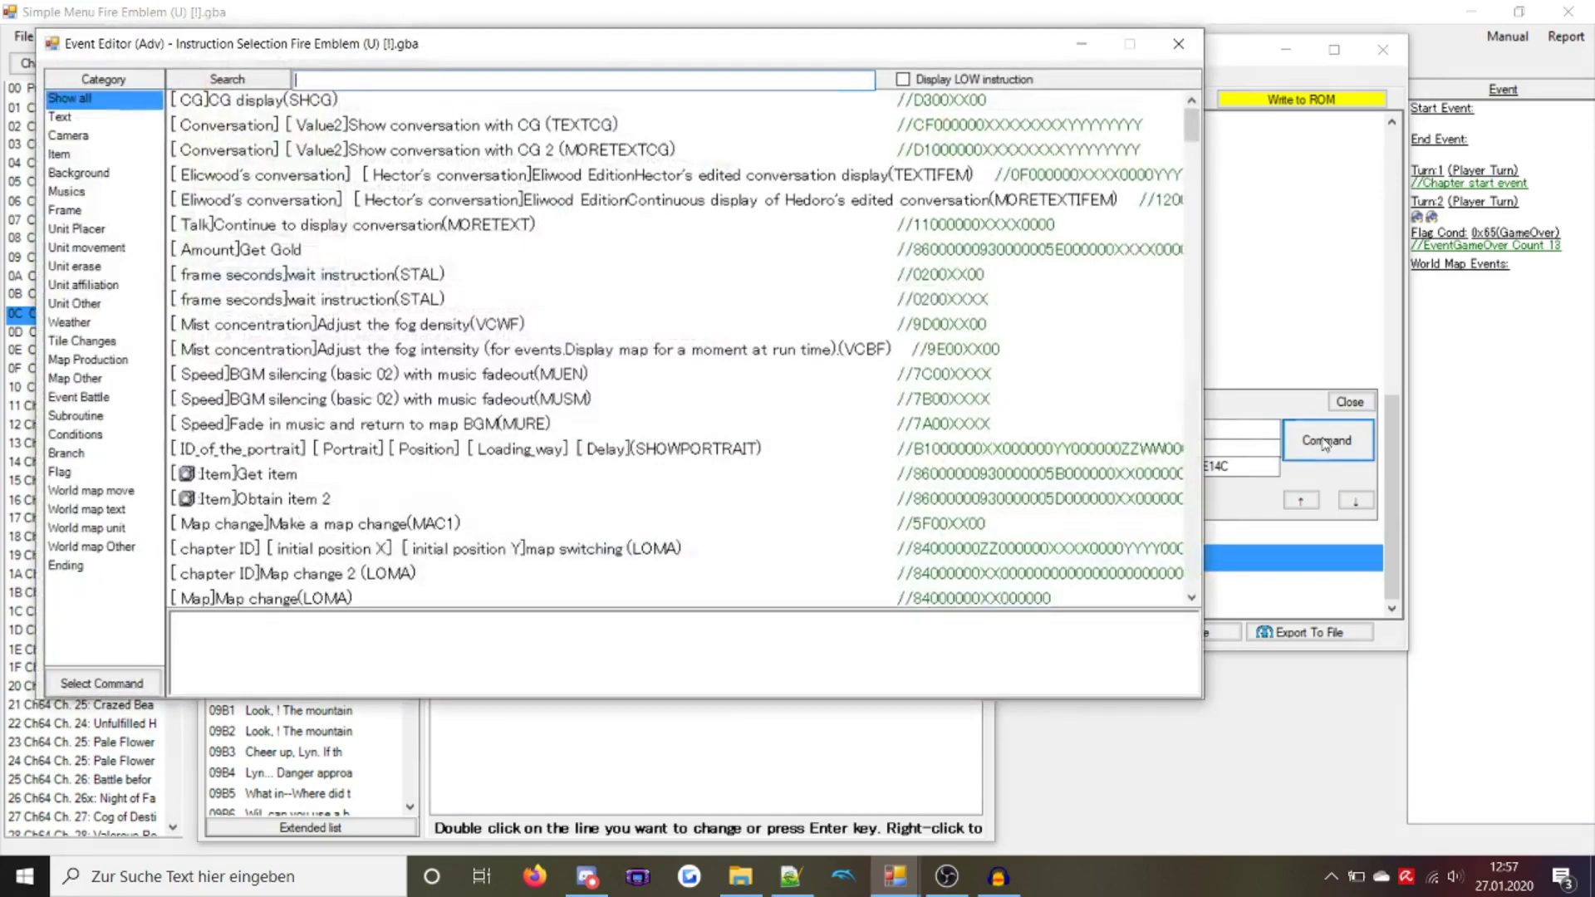
text(kill)
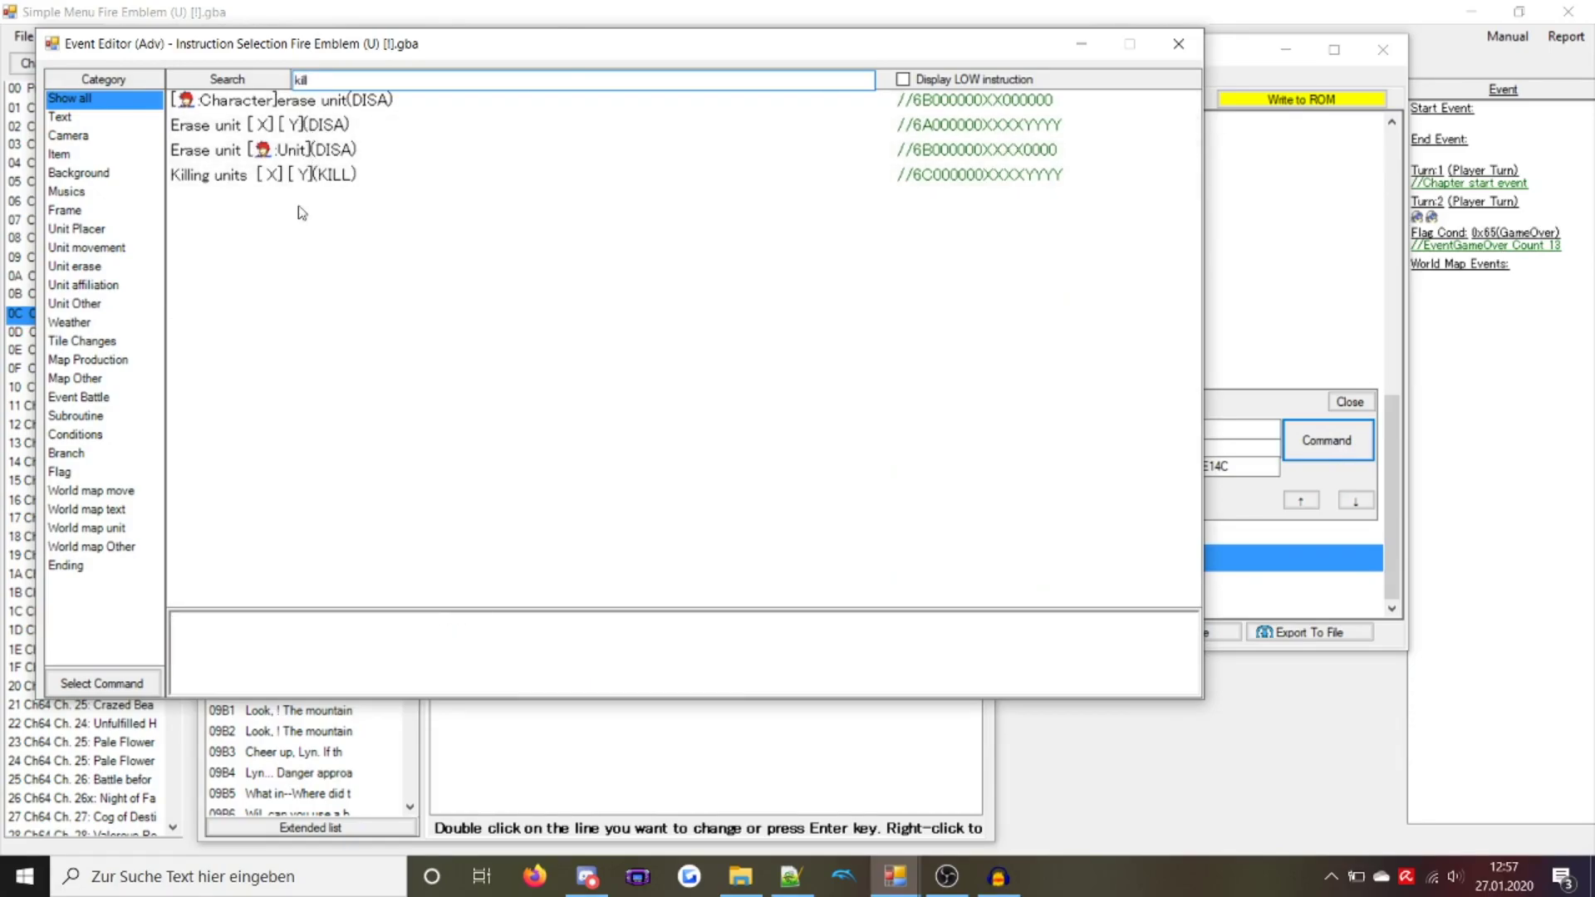
double_click(293, 175)
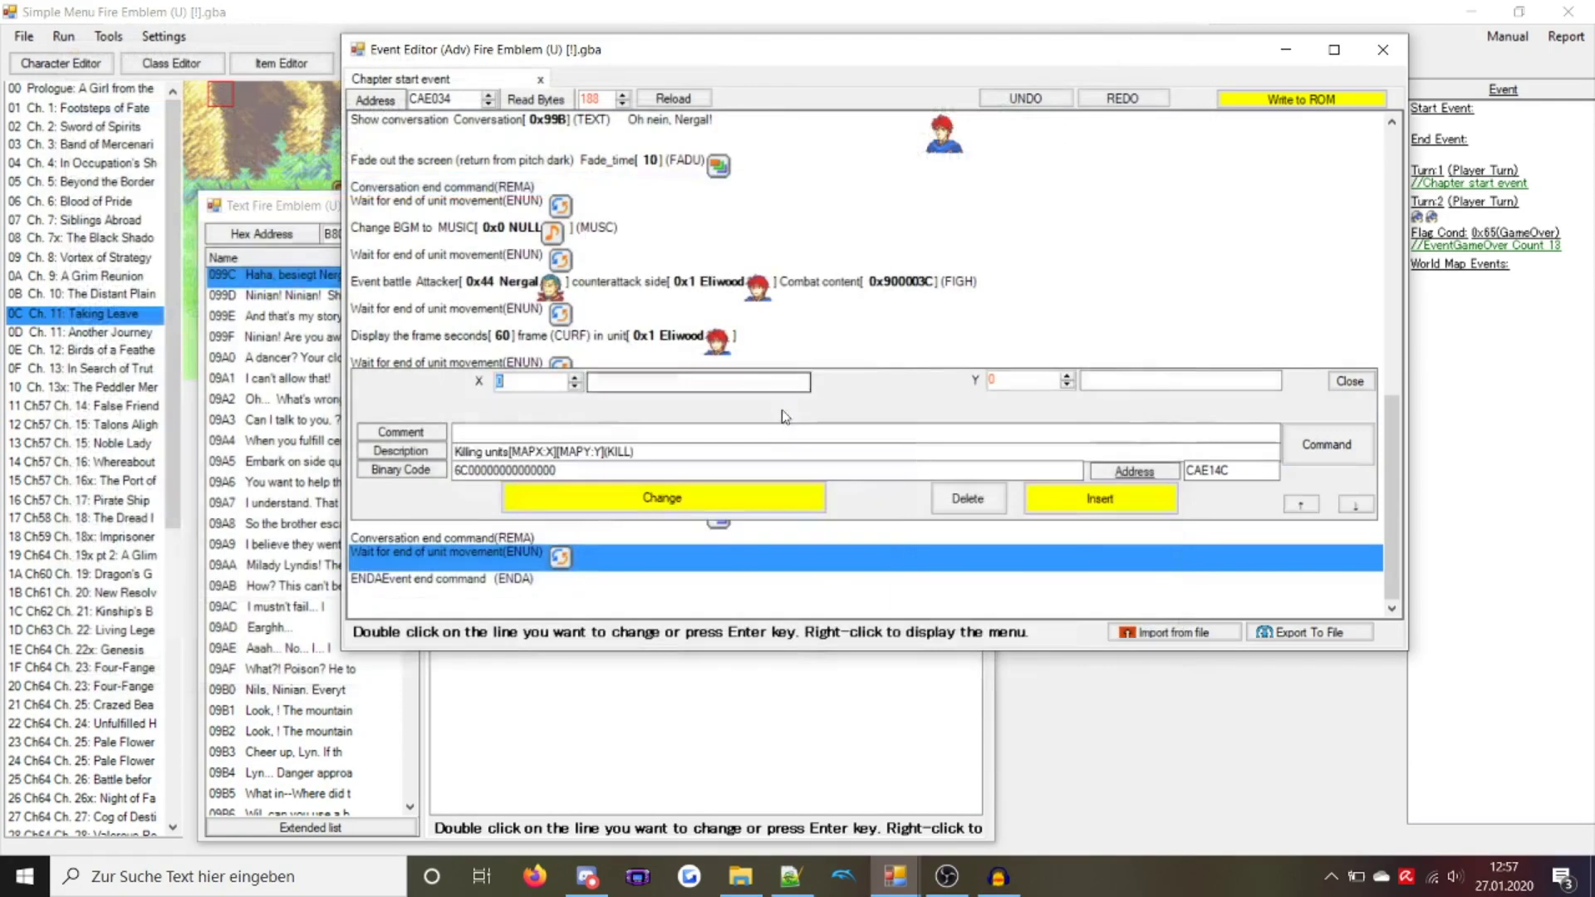
click(1001, 381)
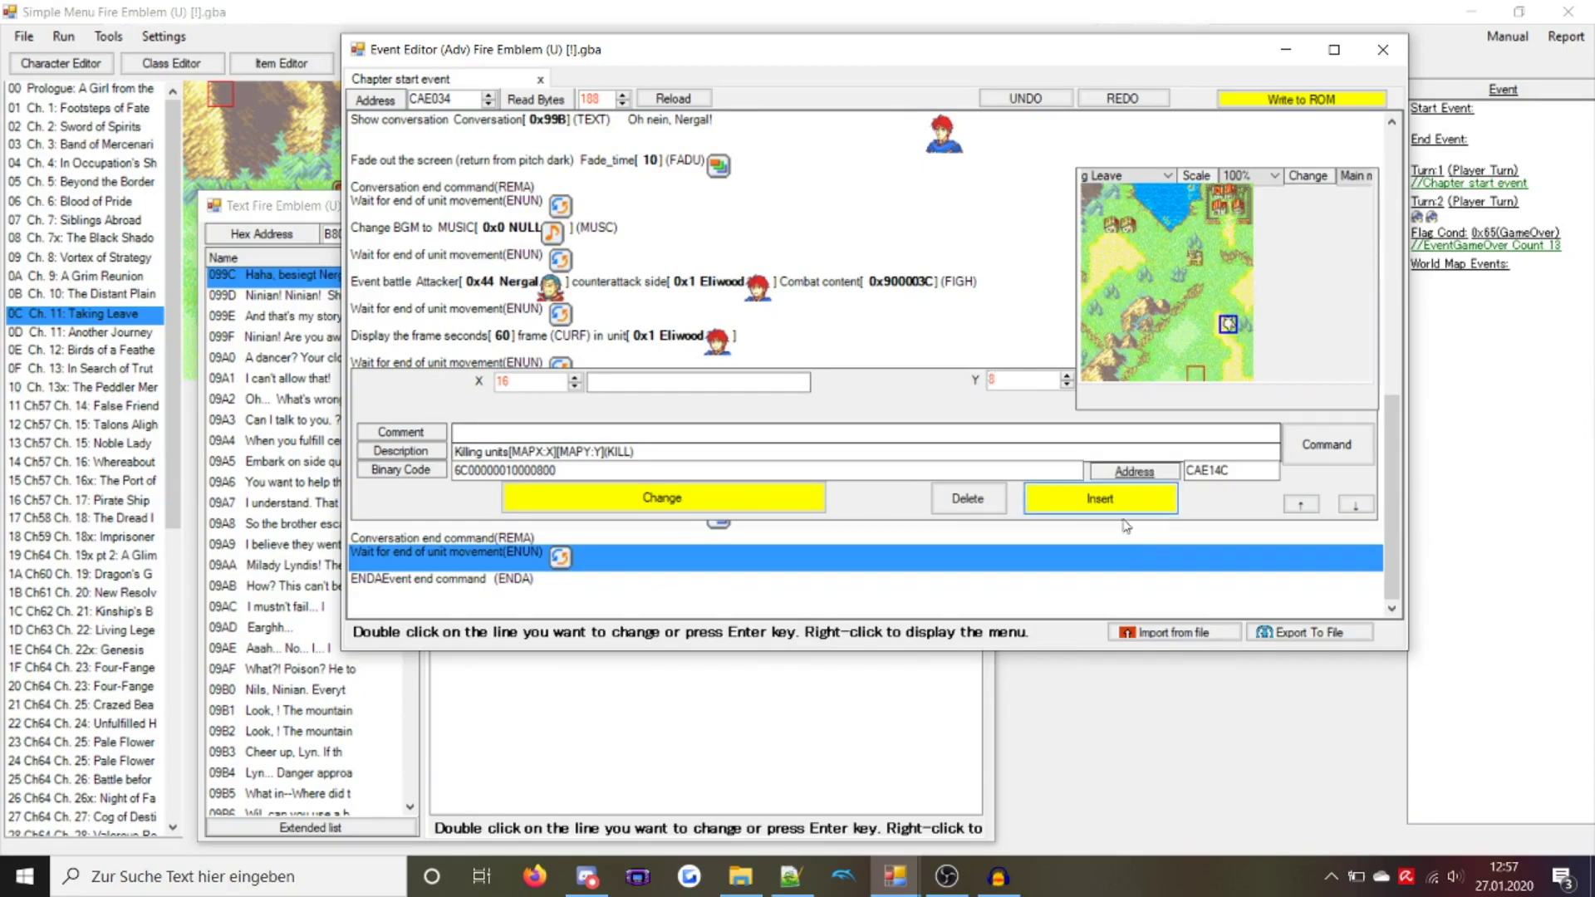
click(1100, 498)
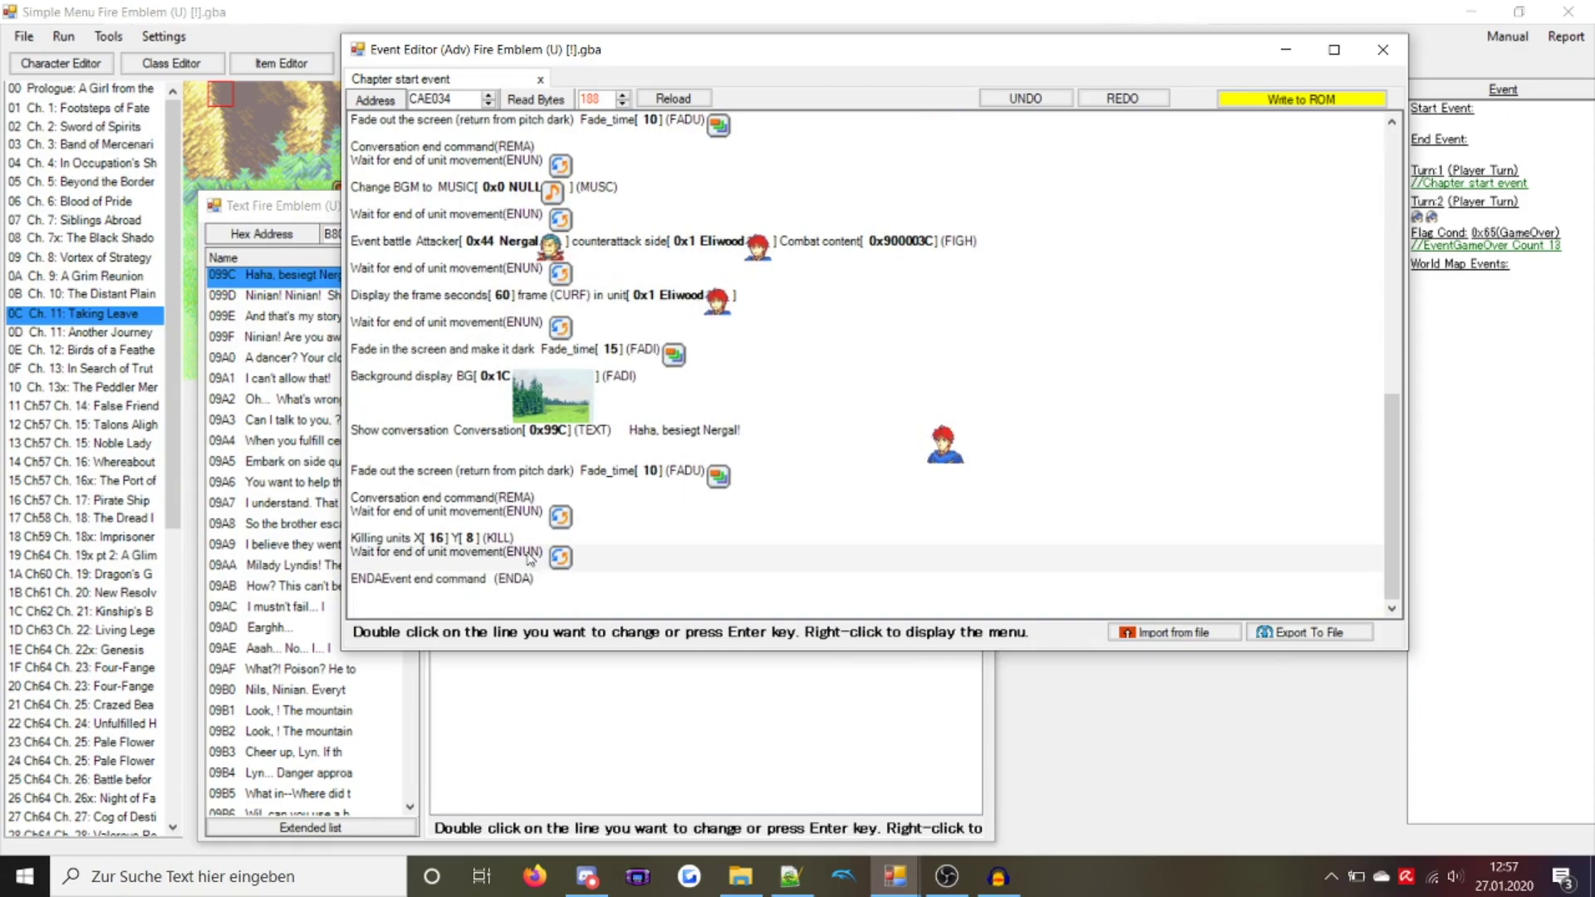
double_click(536, 563)
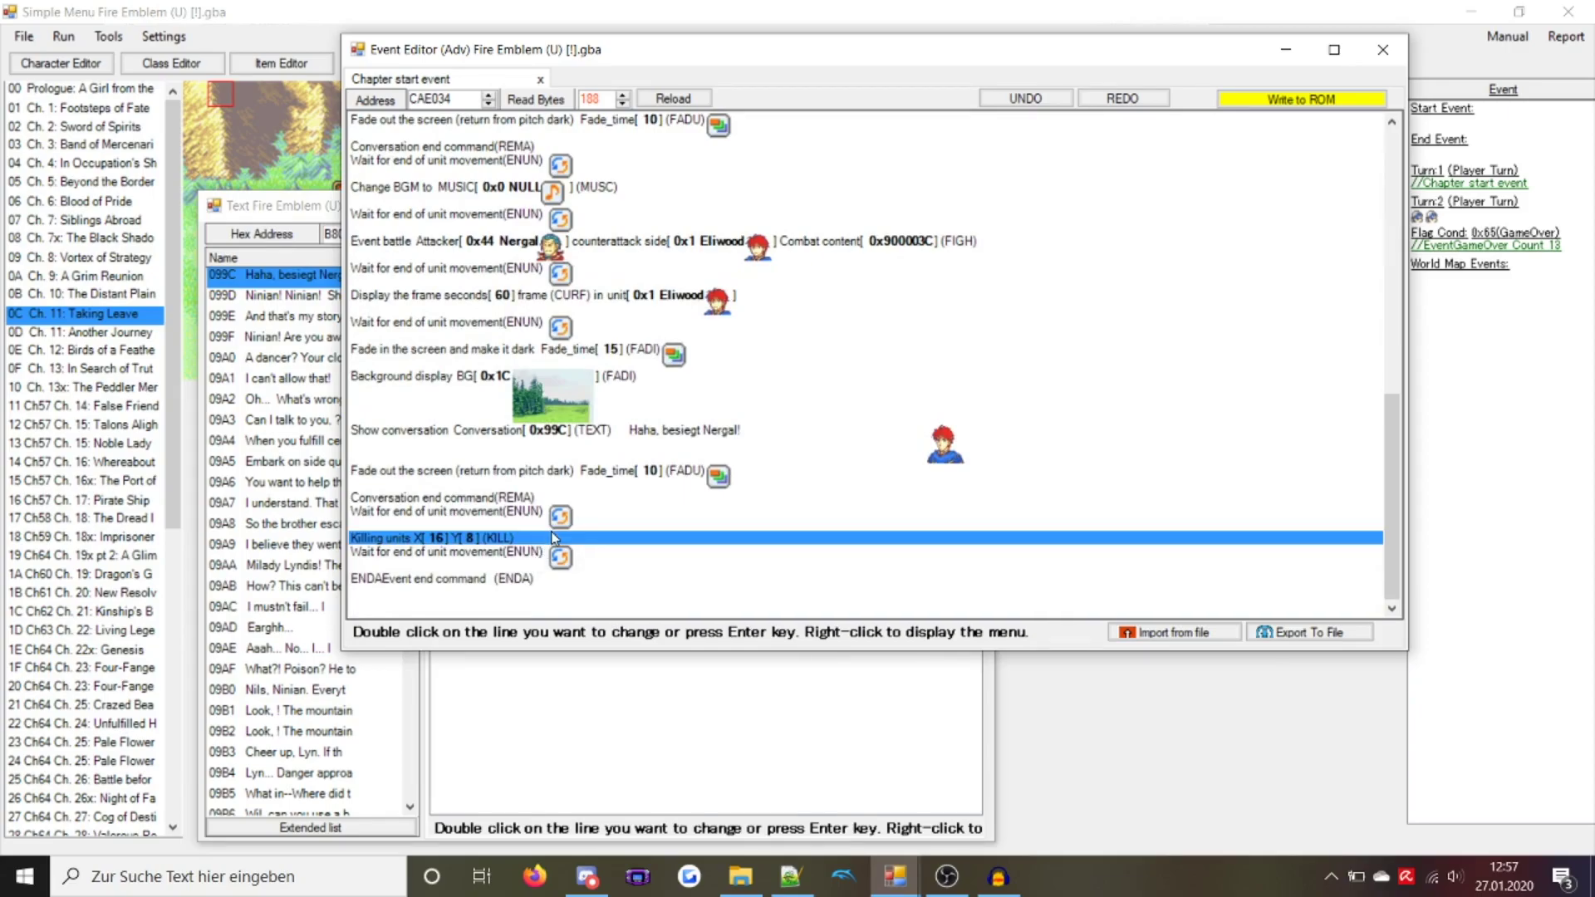
Search the event instruction list for "disa" from the unit-kill line and close the list without choosing a command
click(1308, 426)
text(disa)
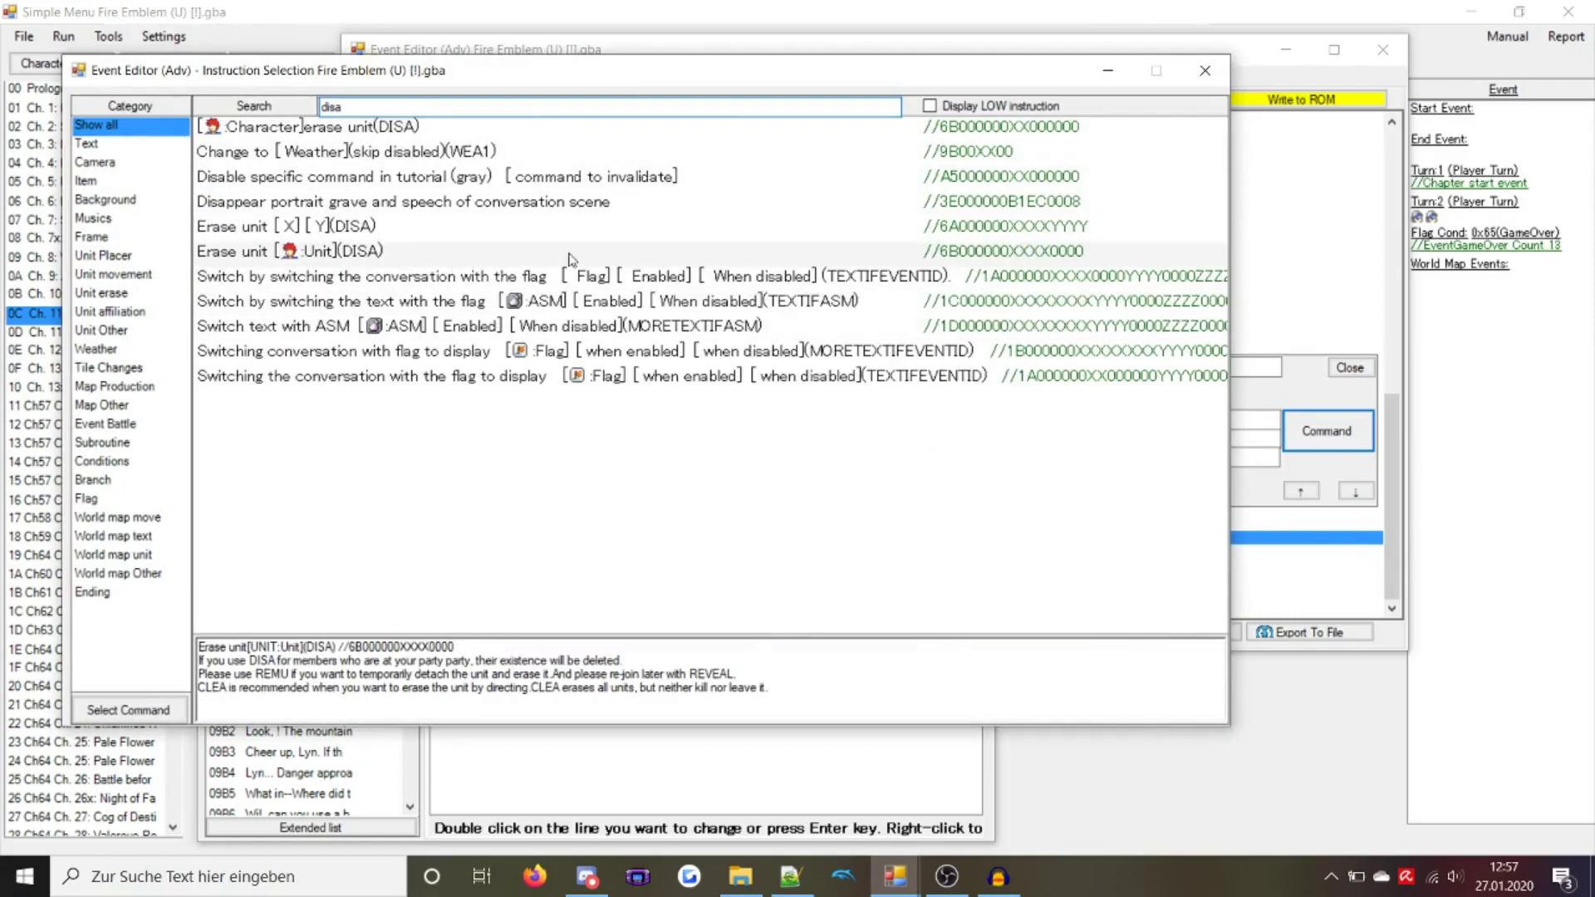
click(1213, 72)
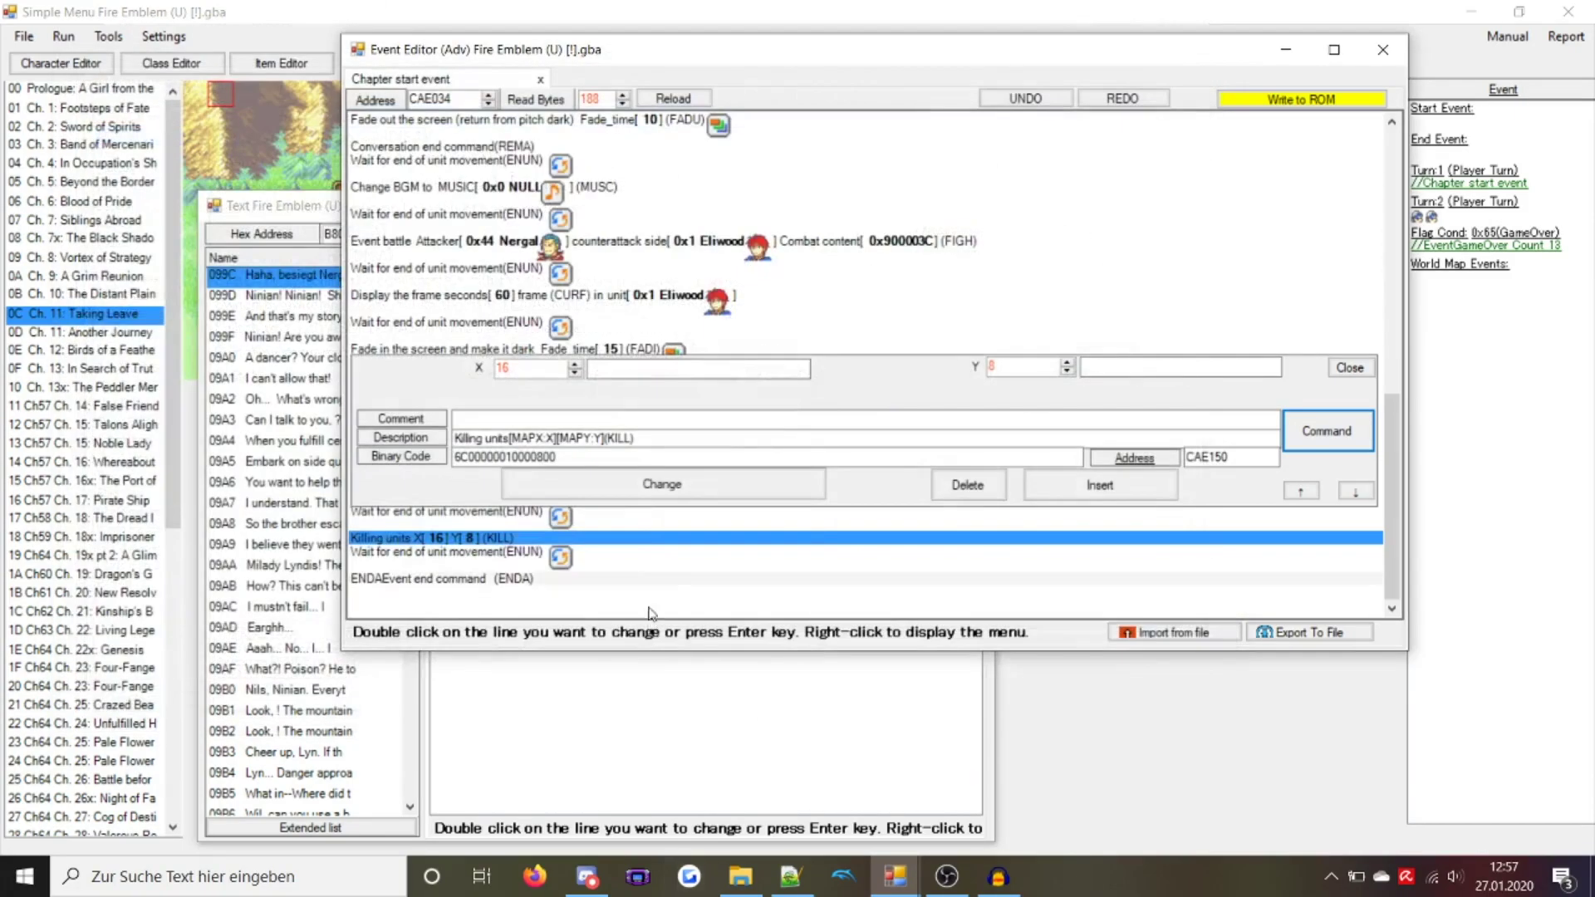
Write the chapter start event to the ROM, run the game in the emulator and arrange the windows side by side
click(1330, 97)
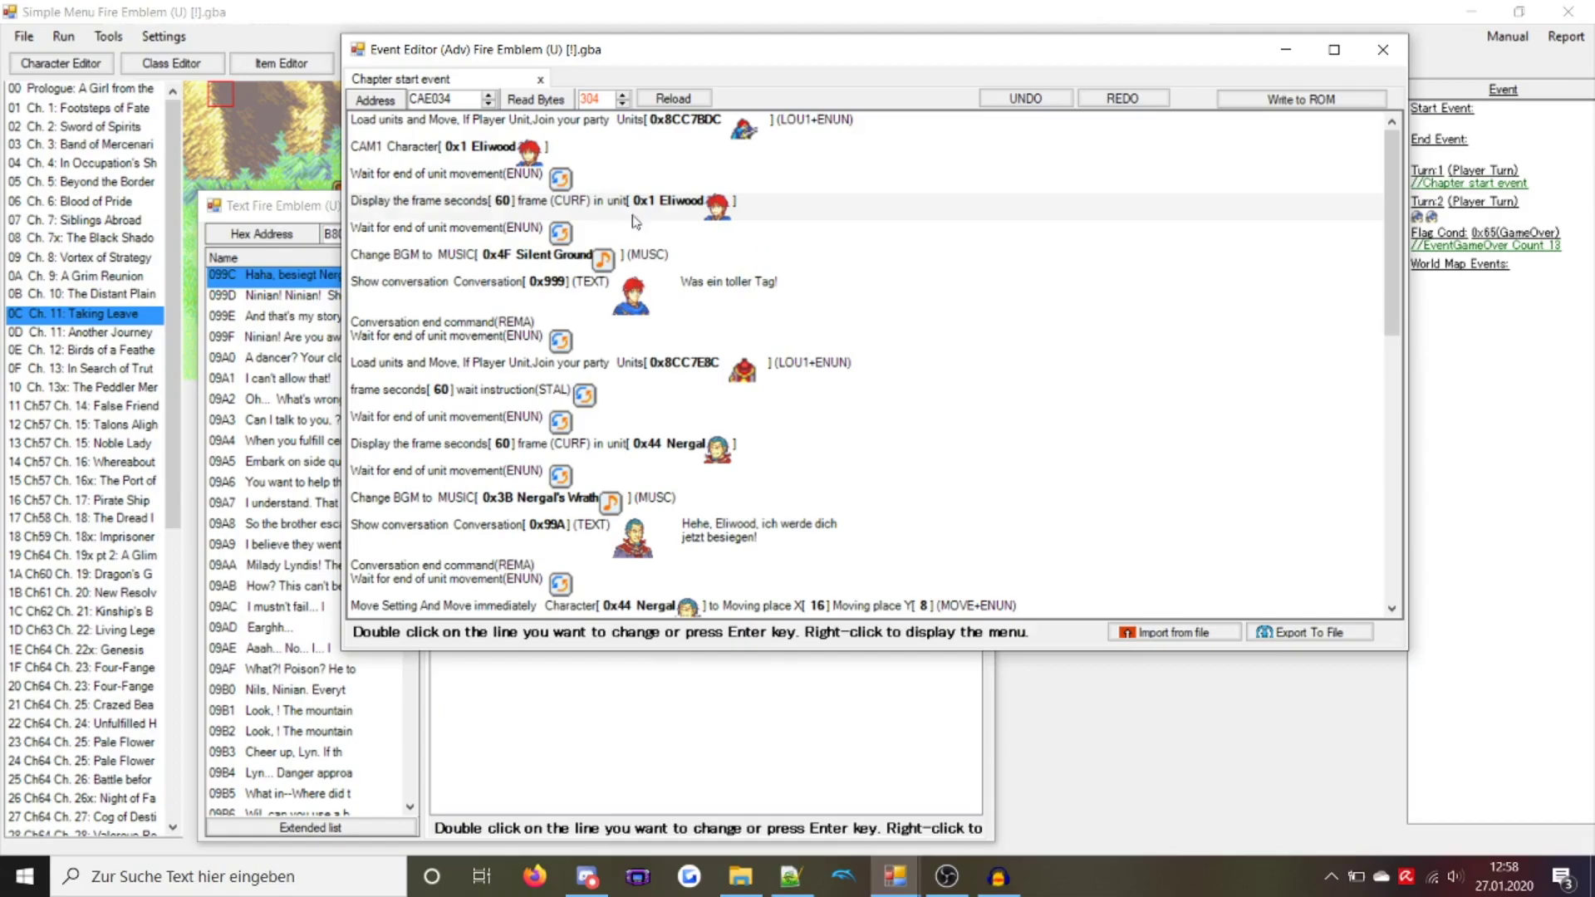
drag(639, 50, 787, 46)
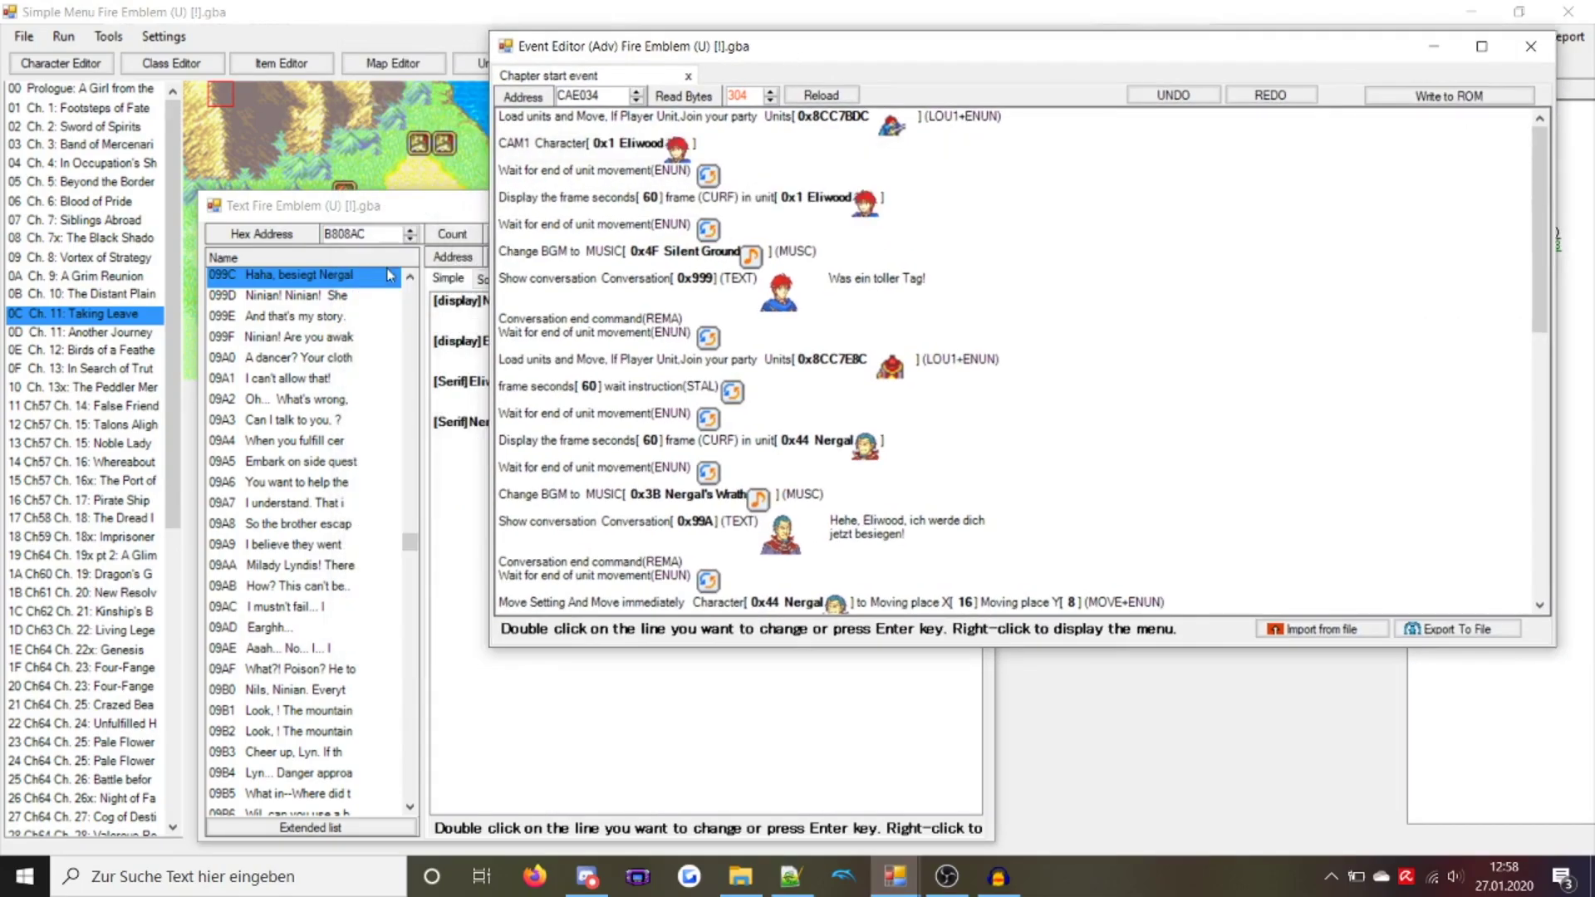
click(301, 16)
click(66, 37)
click(69, 58)
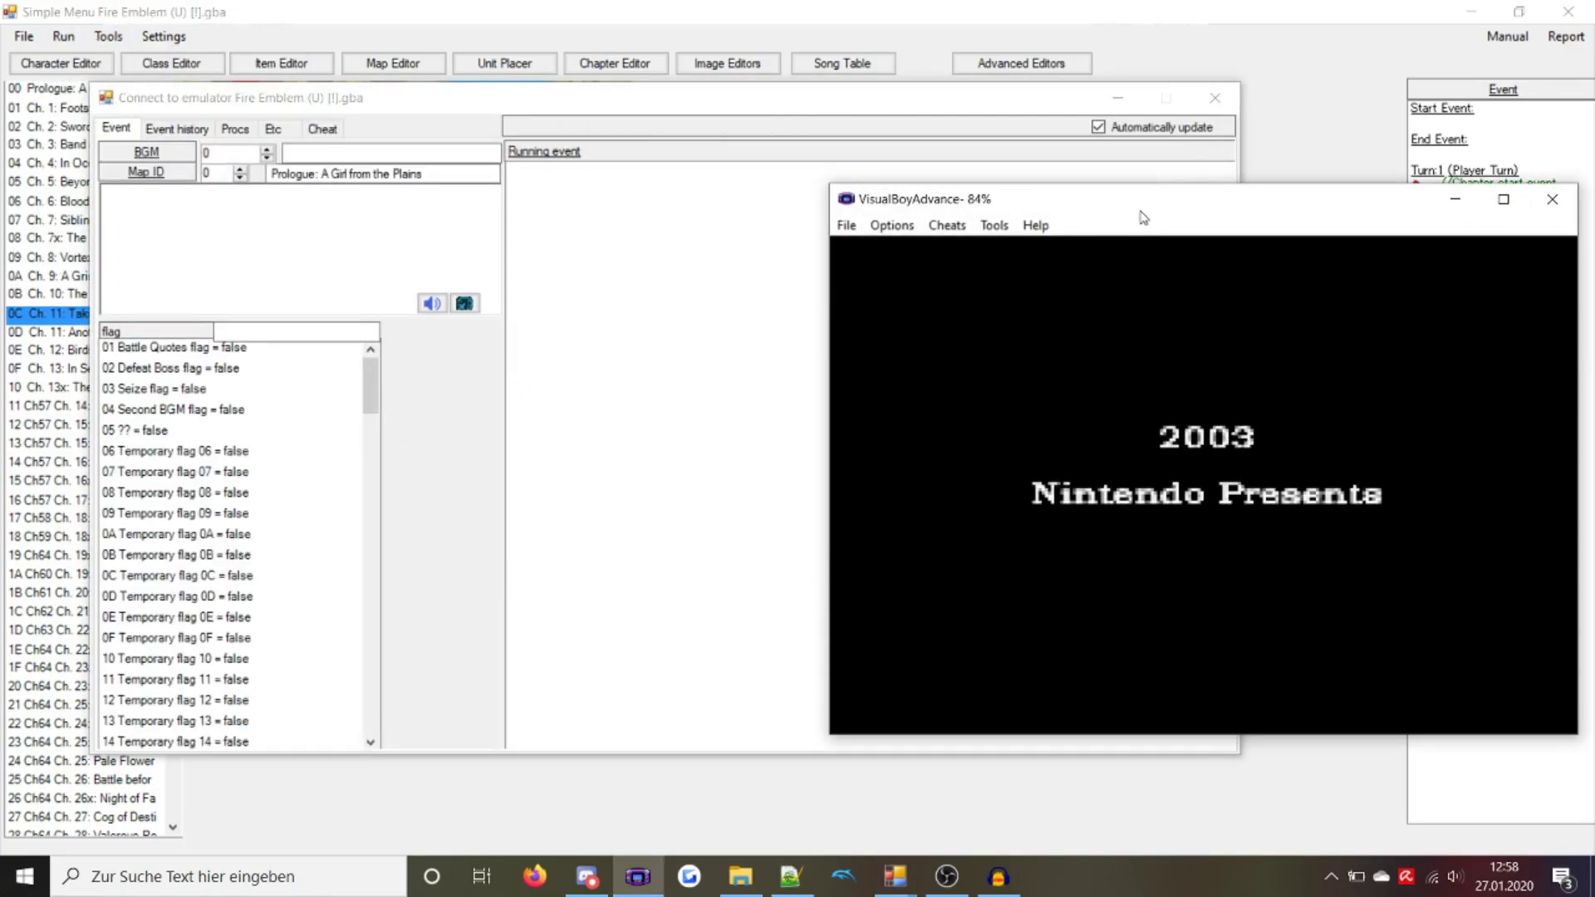
drag(775, 88, 683, 8)
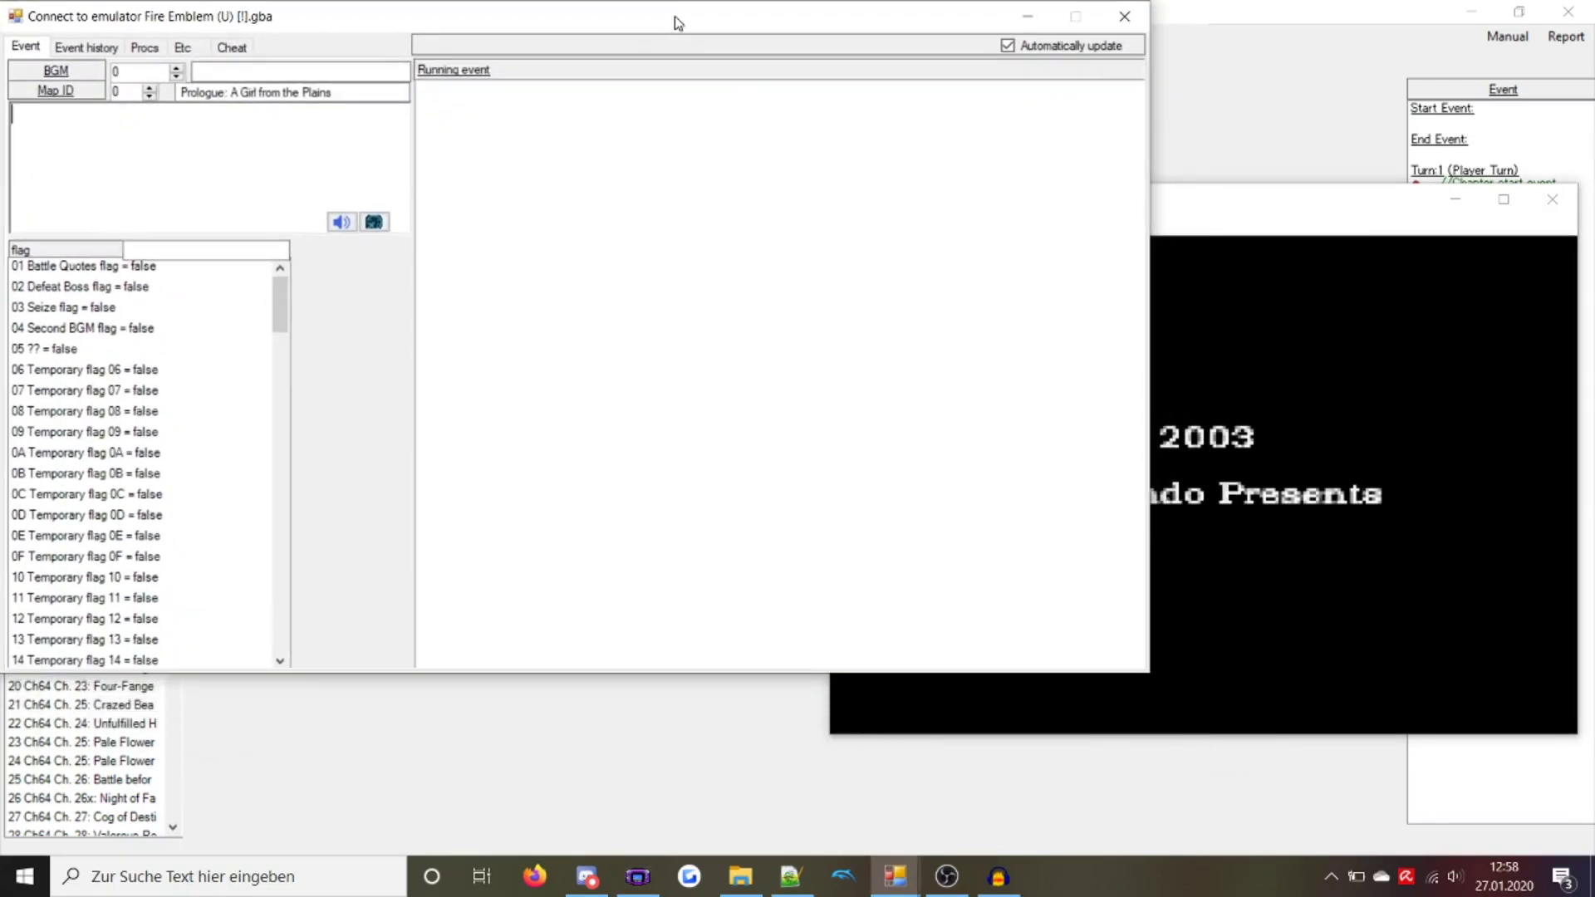
drag(1177, 222, 1191, 318)
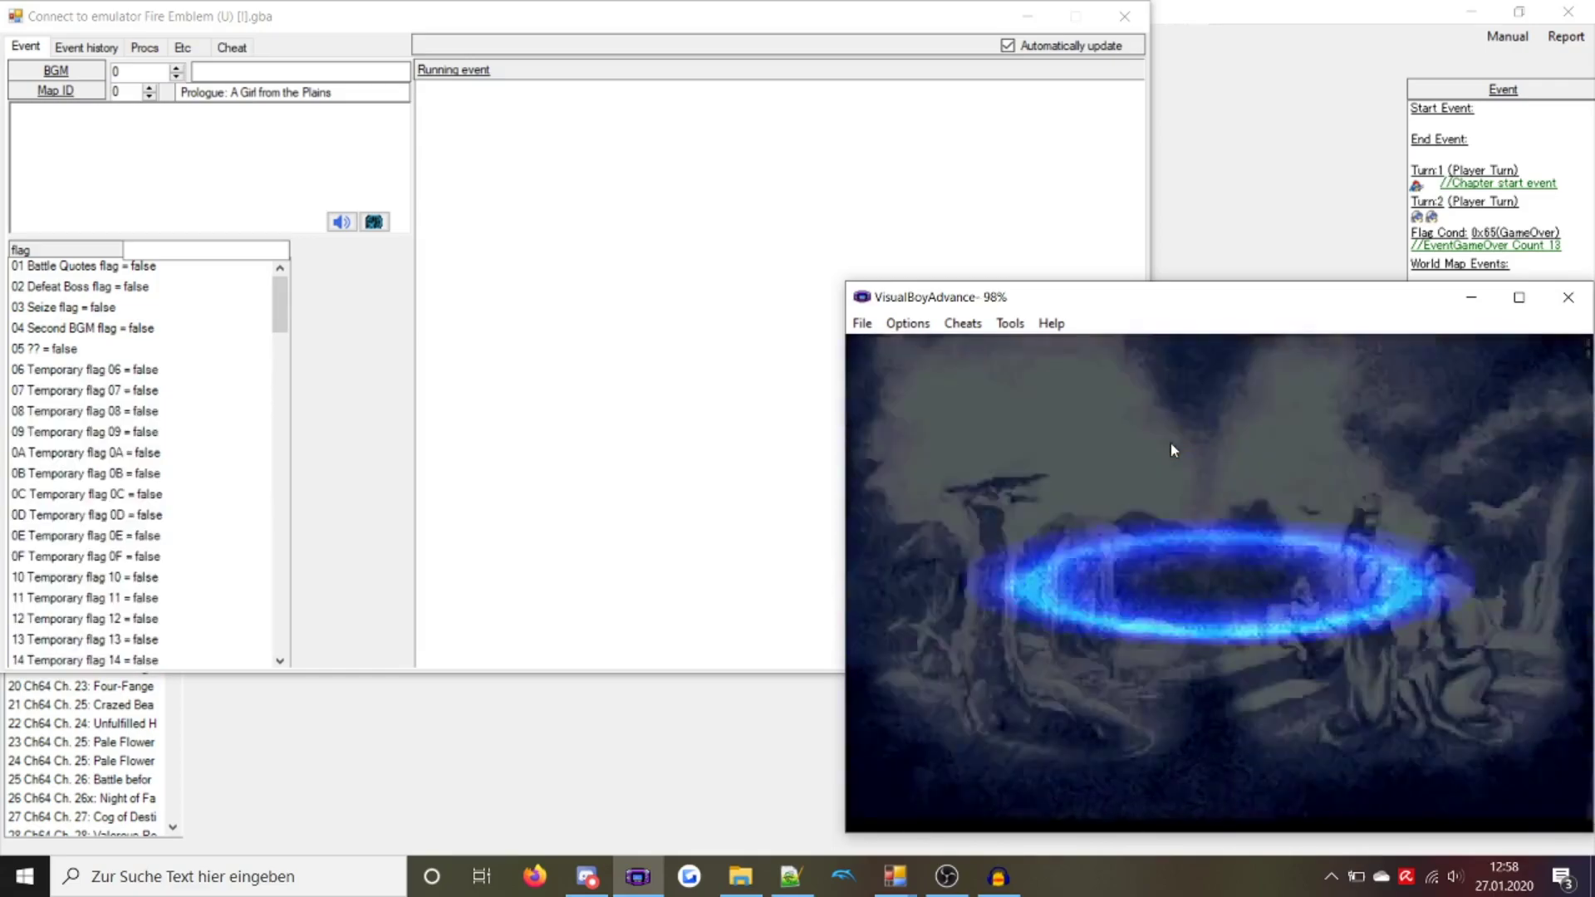
Save the ROM as Fire Emblem (U) [!].gba, replacing the existing file
click(1246, 149)
click(23, 36)
click(40, 114)
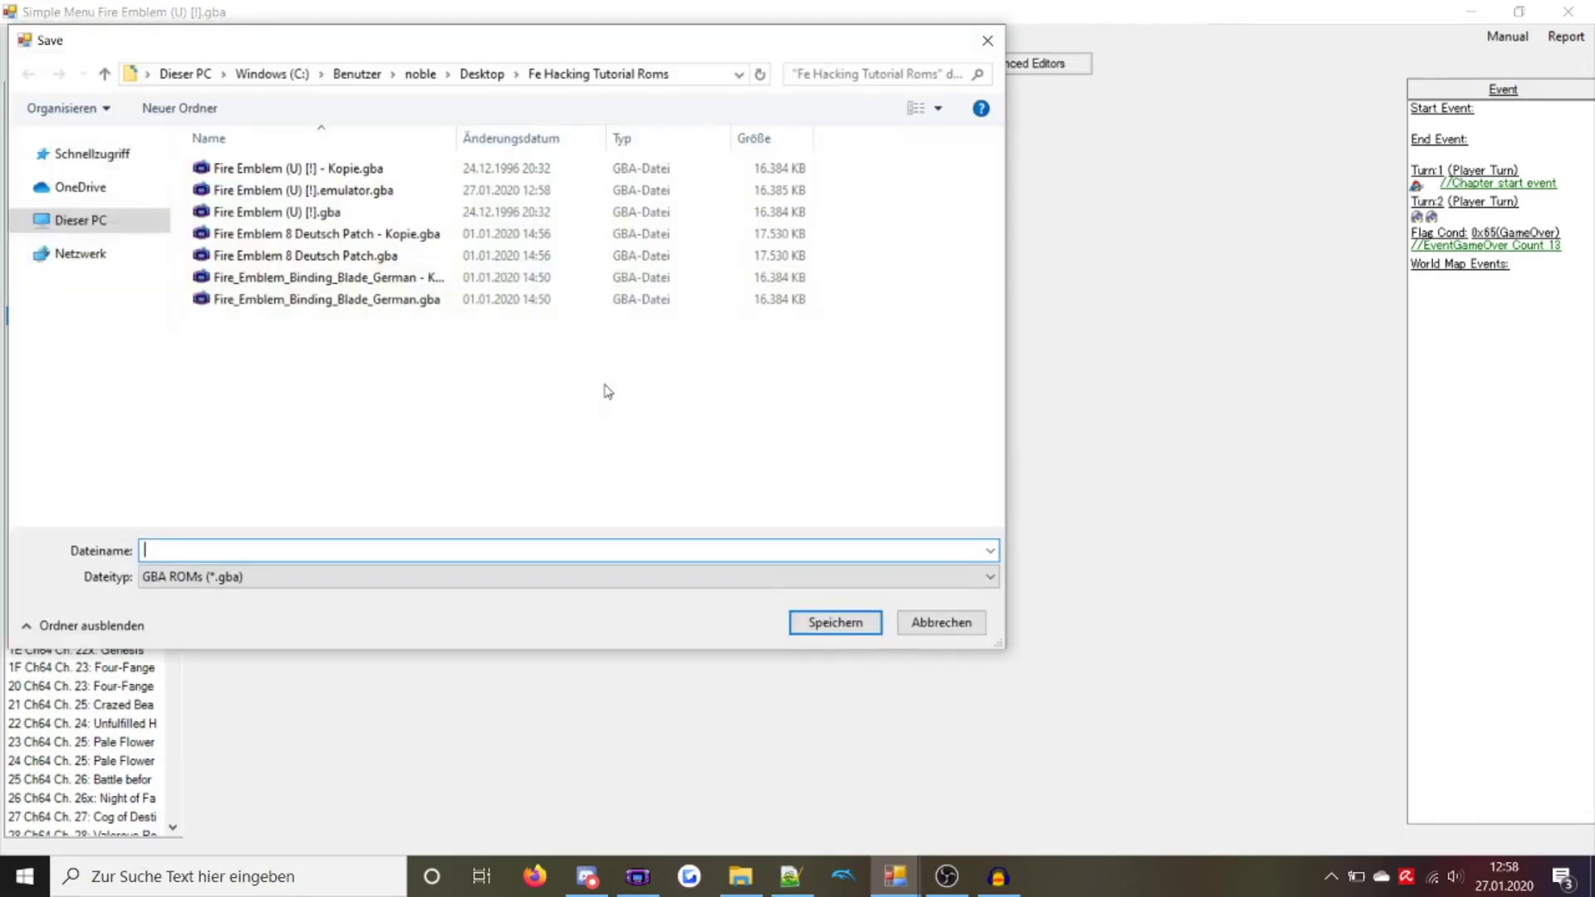
double_click(331, 214)
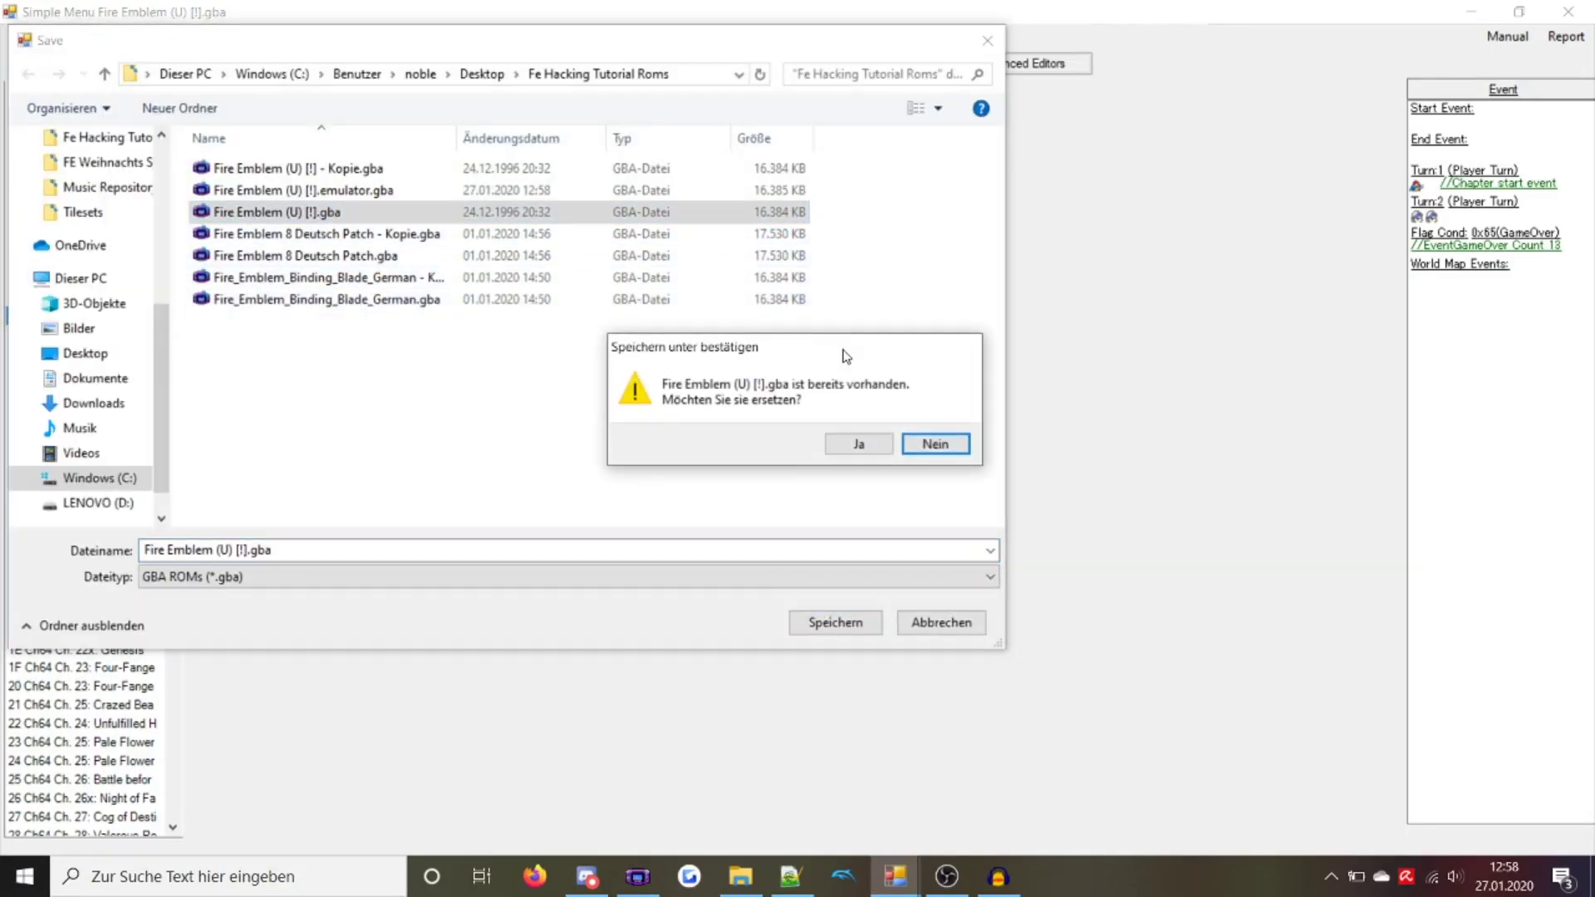
click(857, 446)
Switch back to the emulator and get past the opening and title screens into a new game
mouse_move(895, 877)
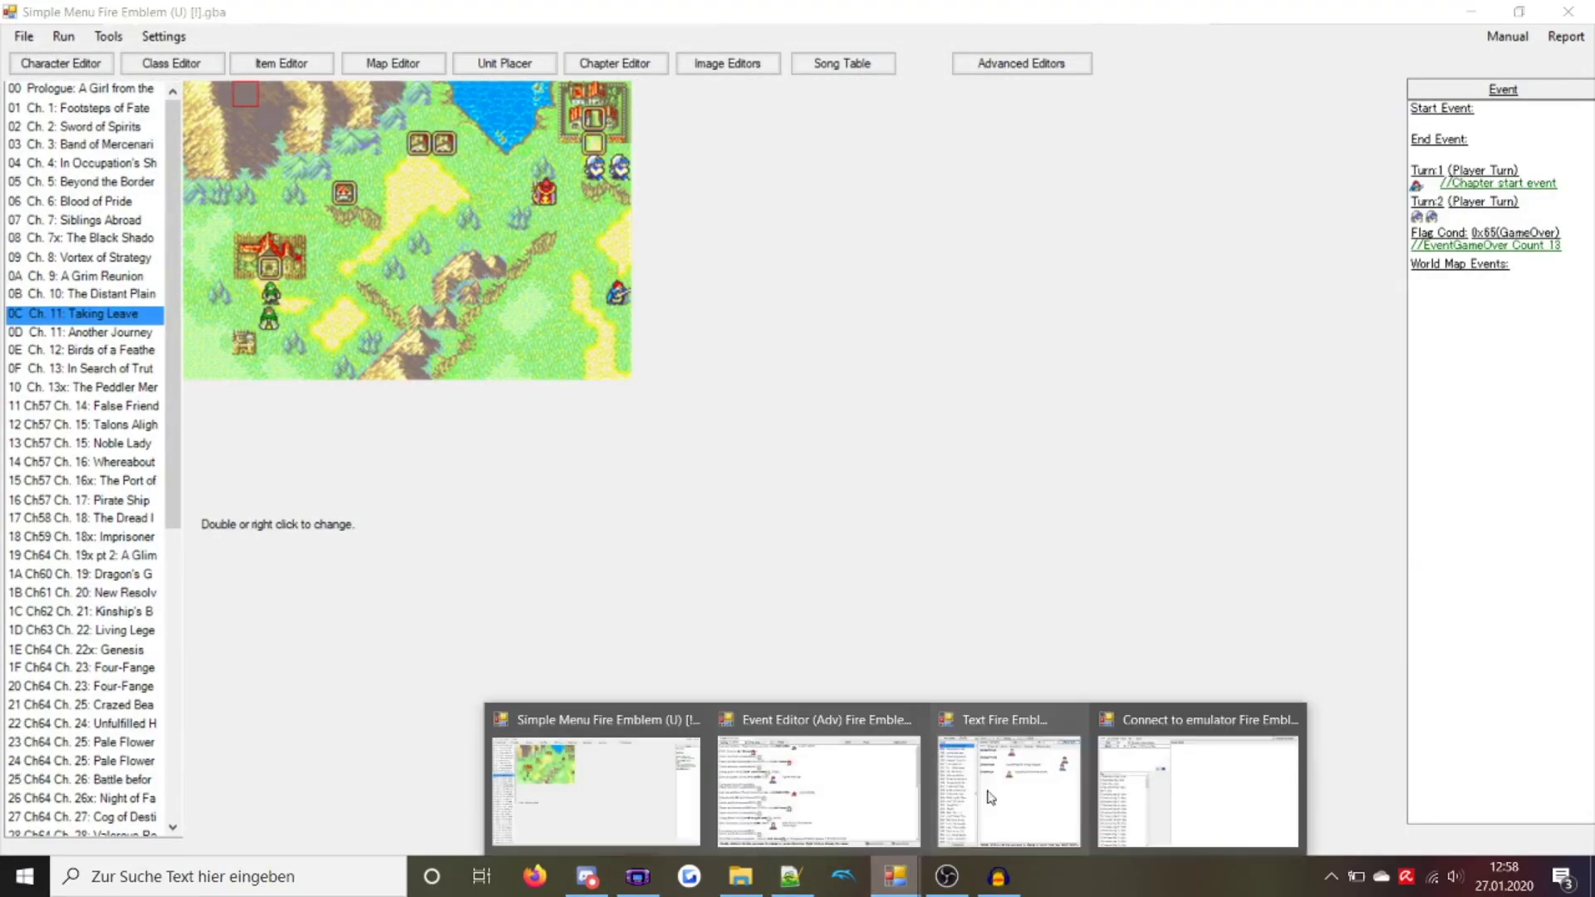
click(1206, 786)
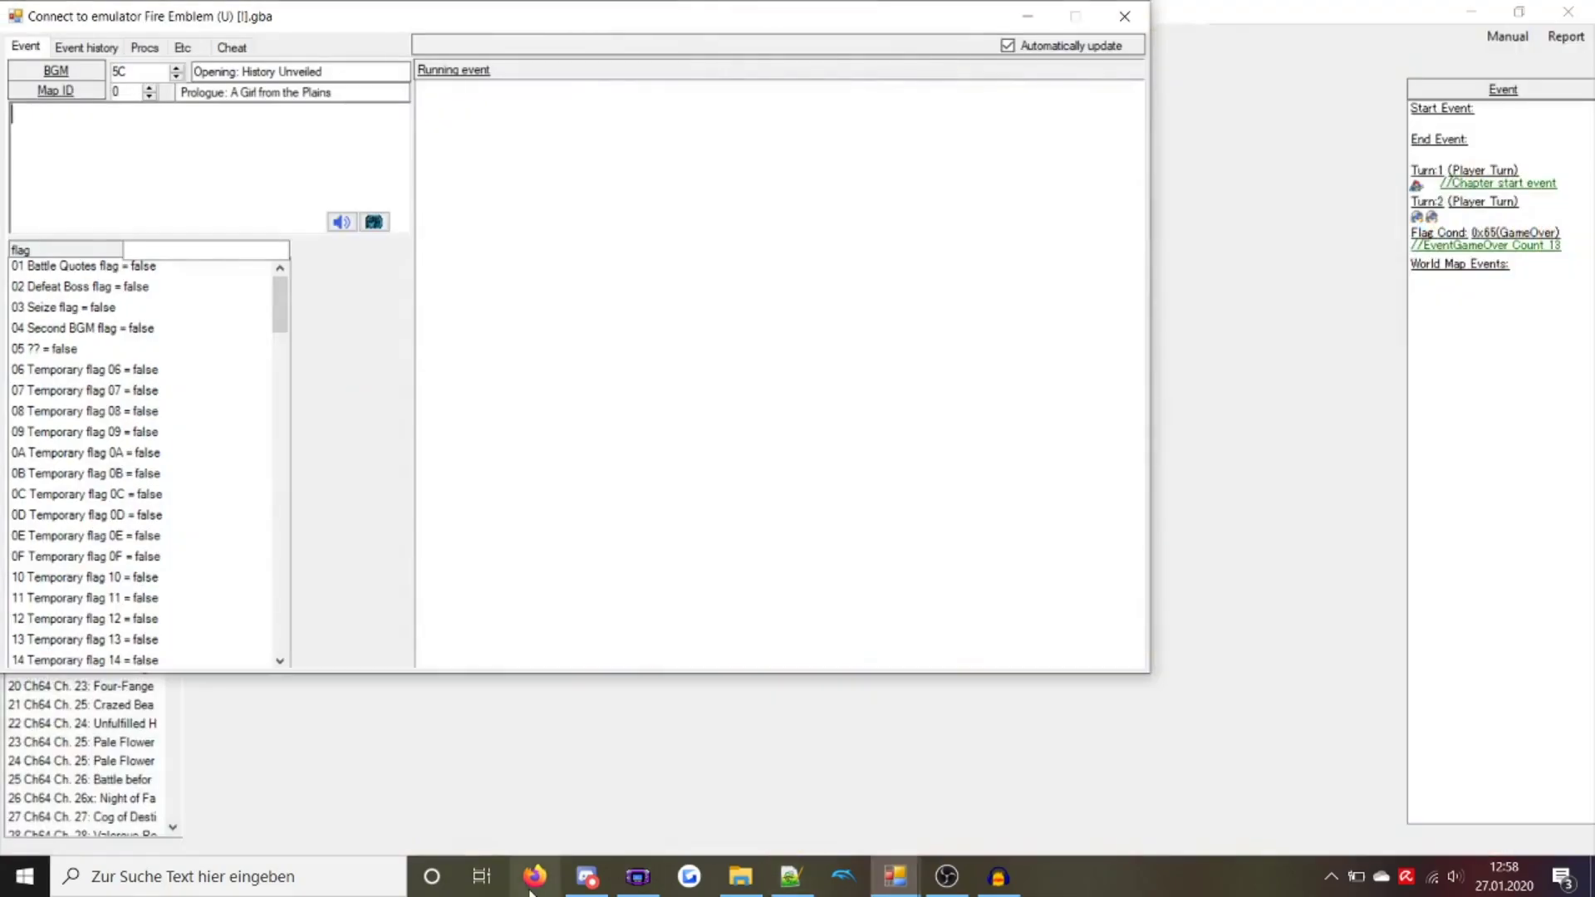
click(627, 877)
key(Return)
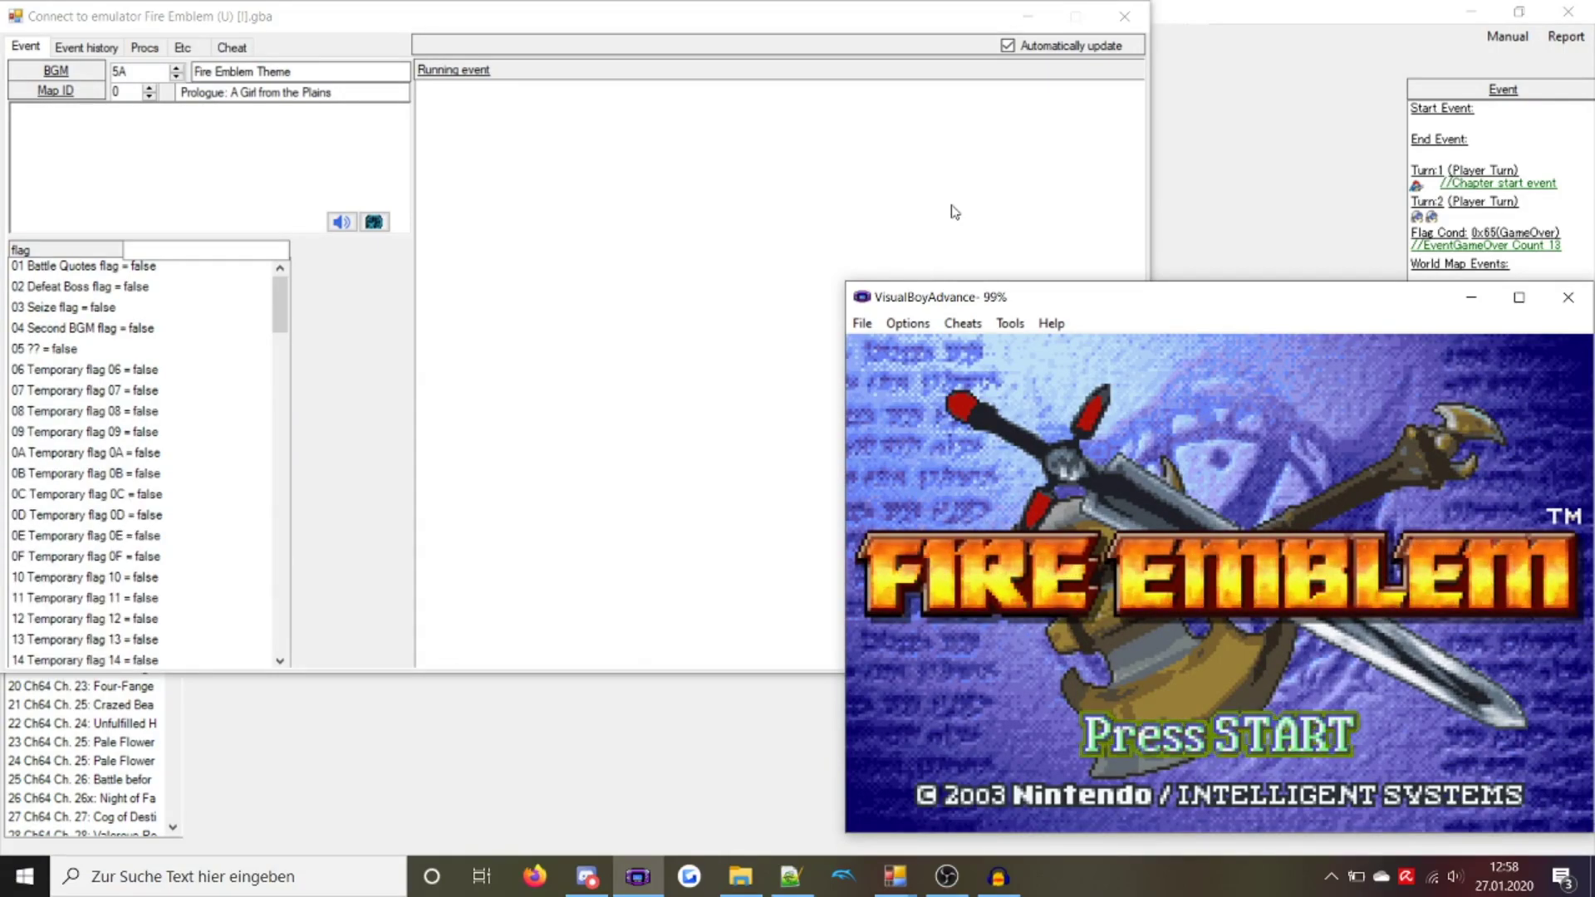
key(Return)
key(Return)
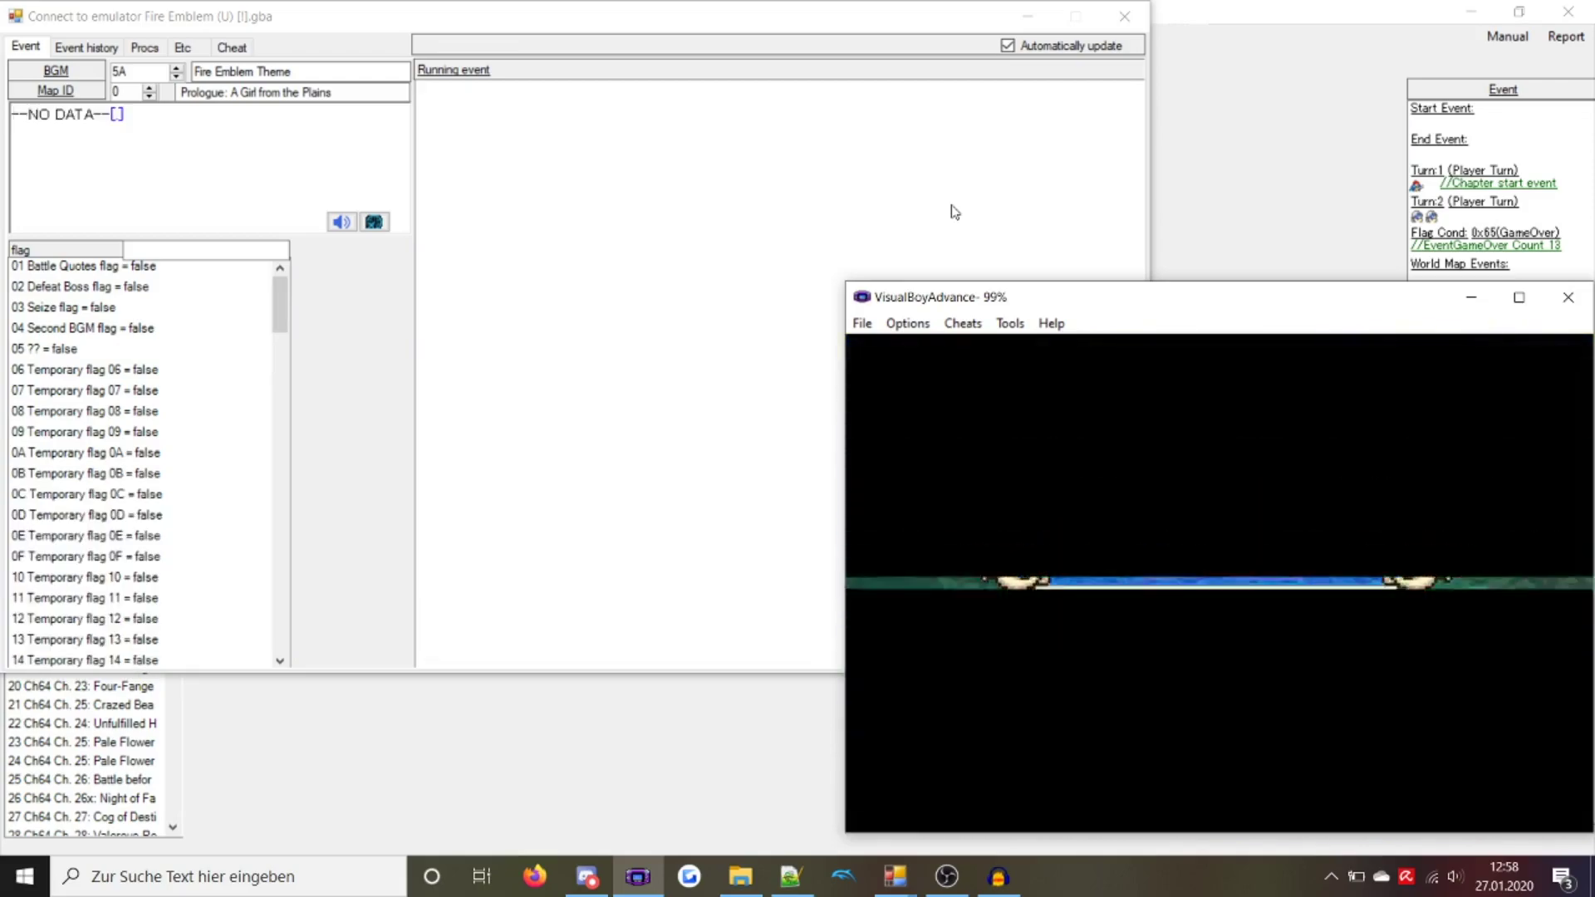
Choose Eliwood's Ch.11~Final mode on Normal difficulty and get past the tactician creation prompt
key(Left)
key(Left)
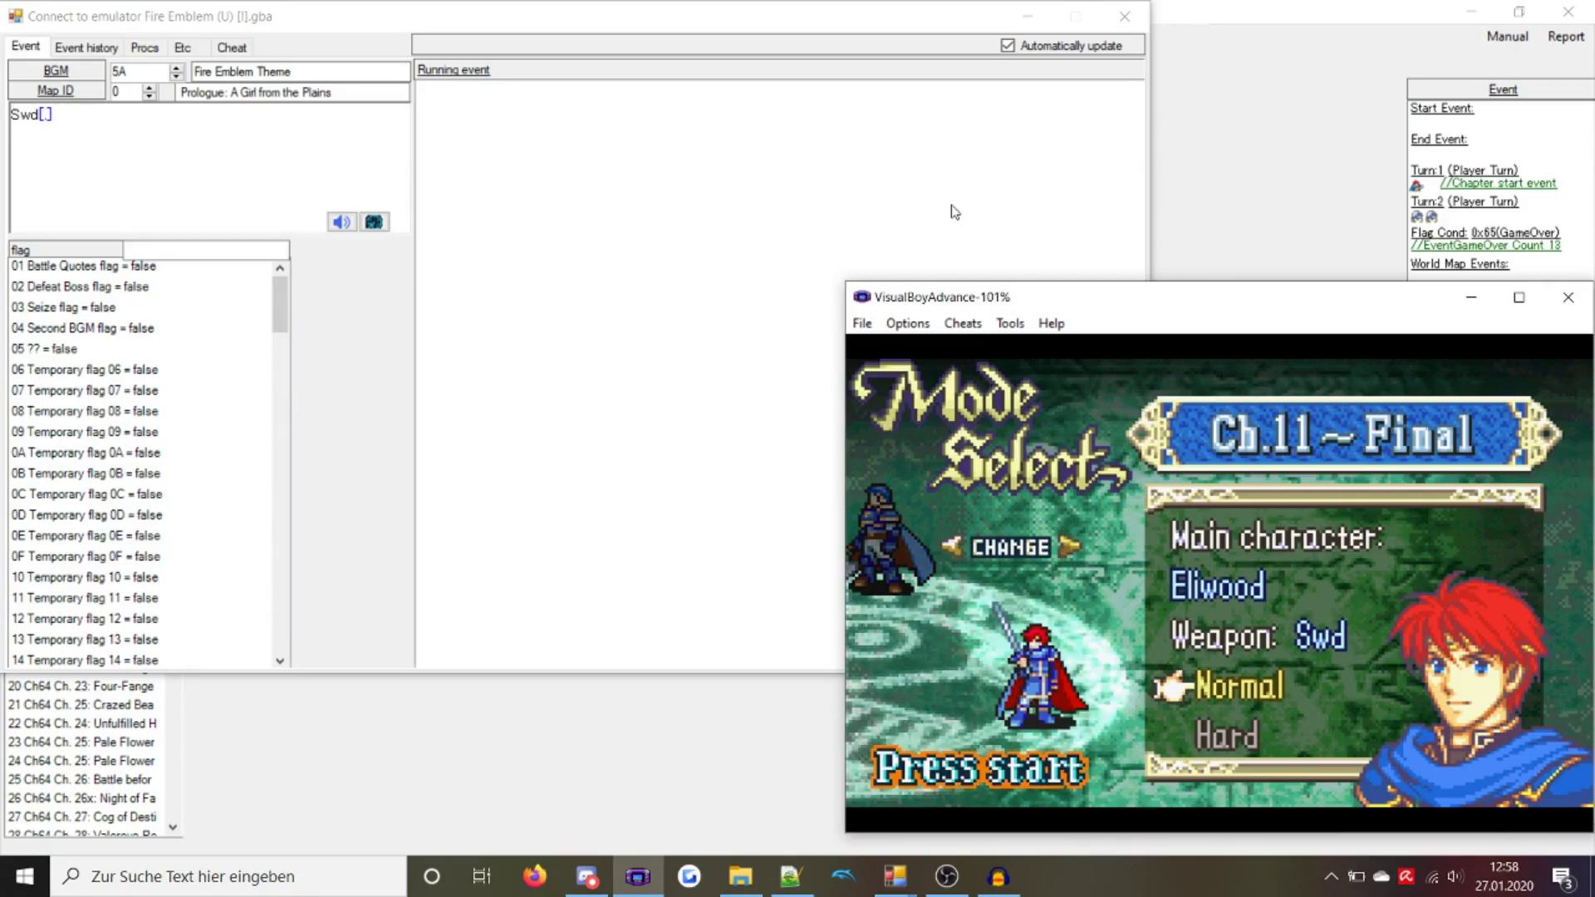
key(Return)
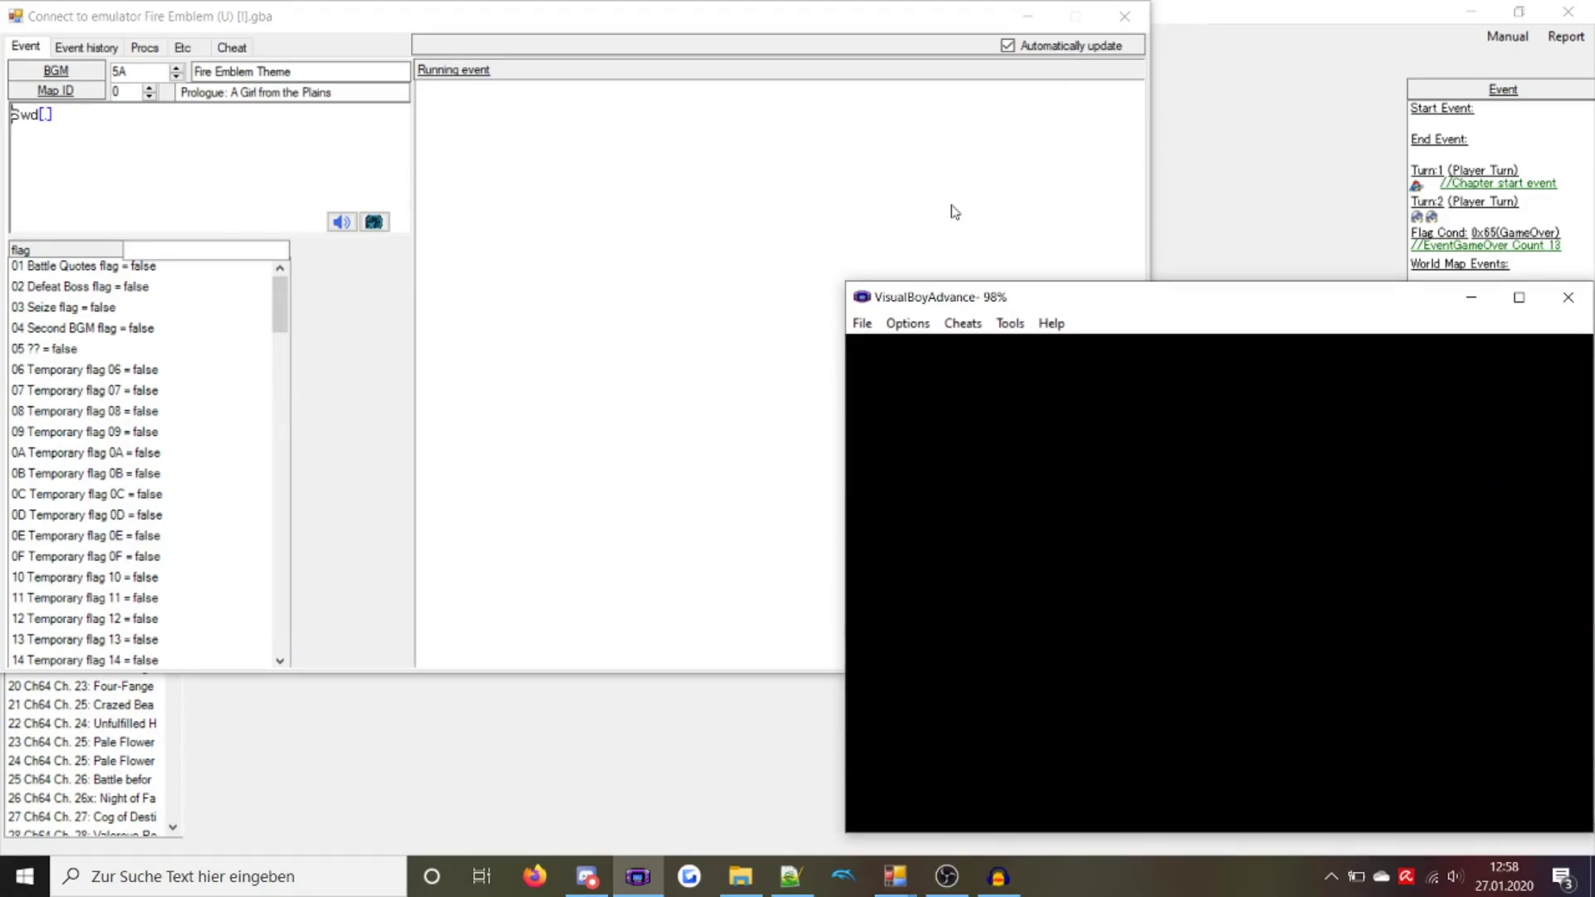
key(Return)
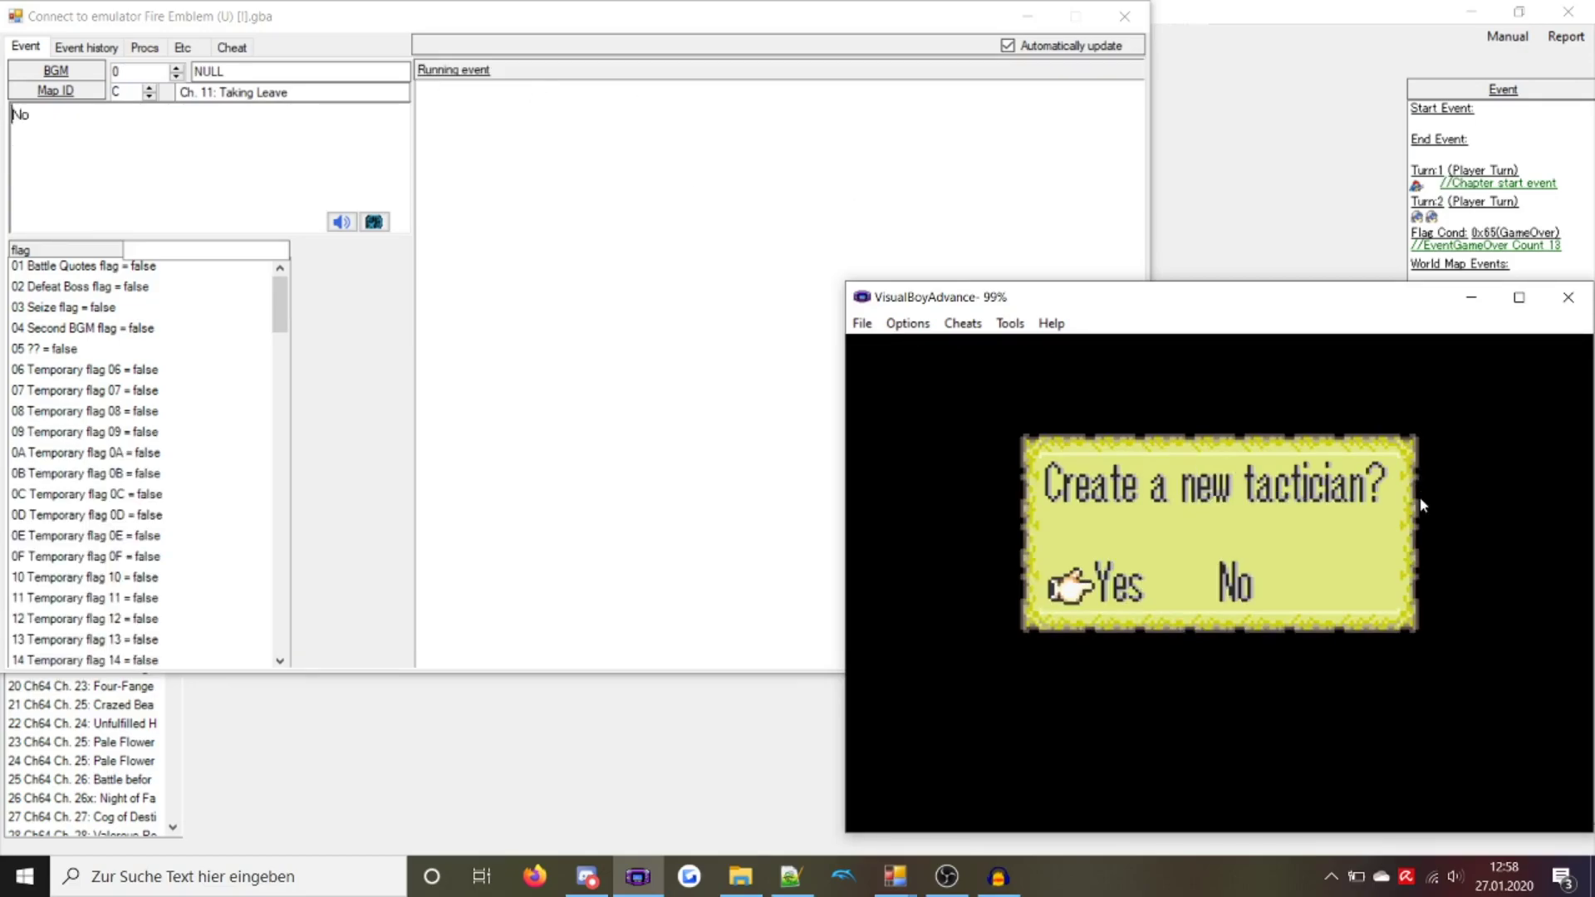
key(Return)
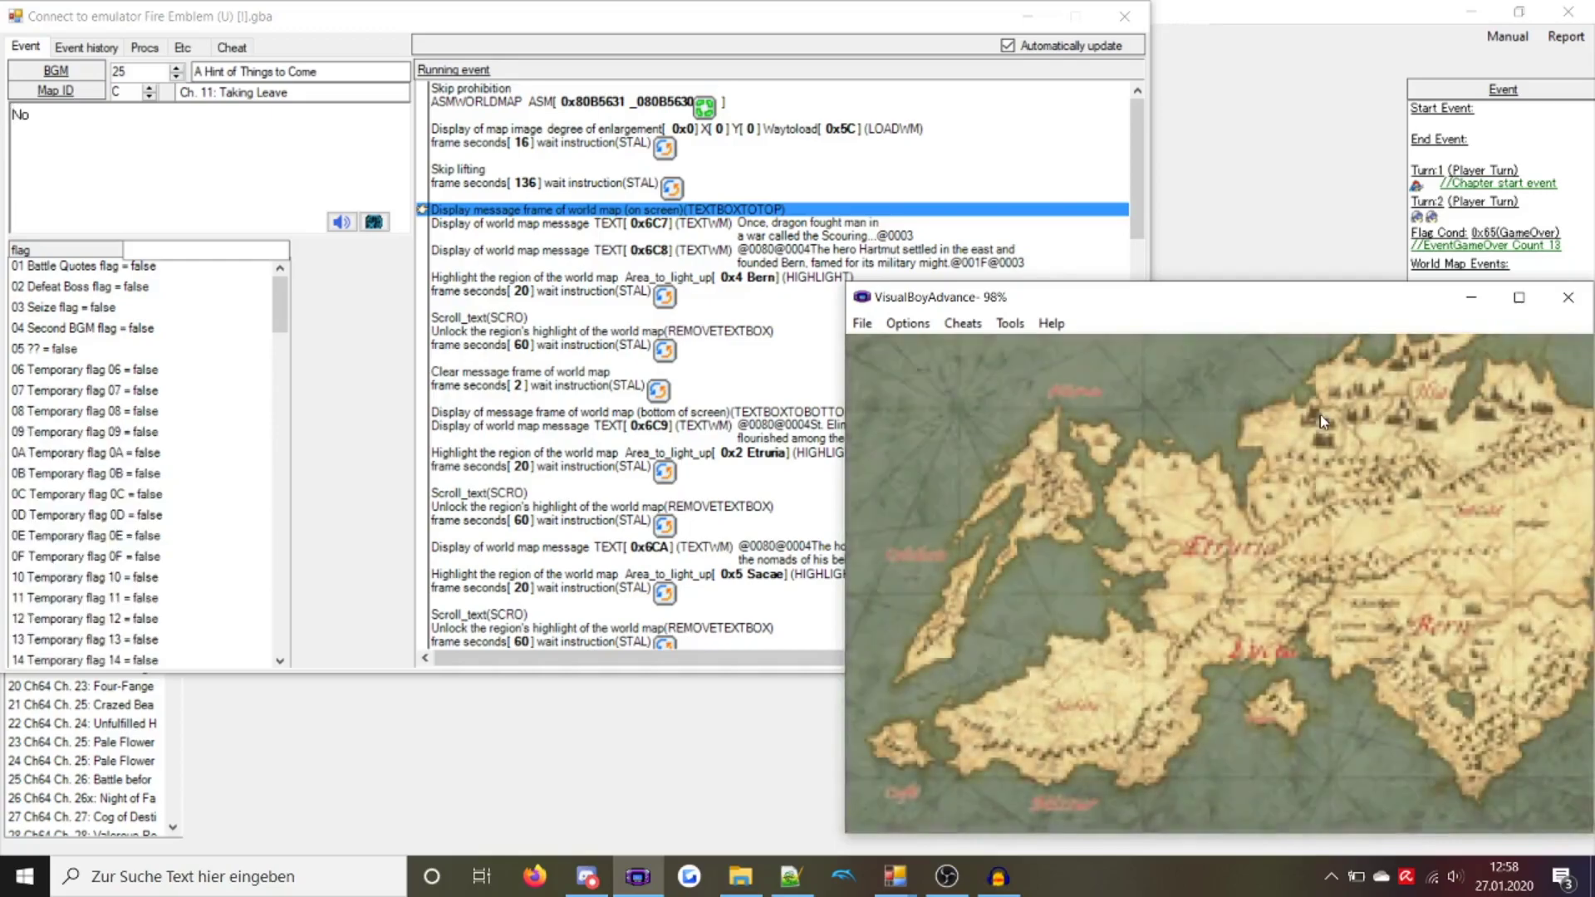
Skip the world map intro and advance the opening cutscene to the Nergal and Eliwood conversation on the forest background
key(Return)
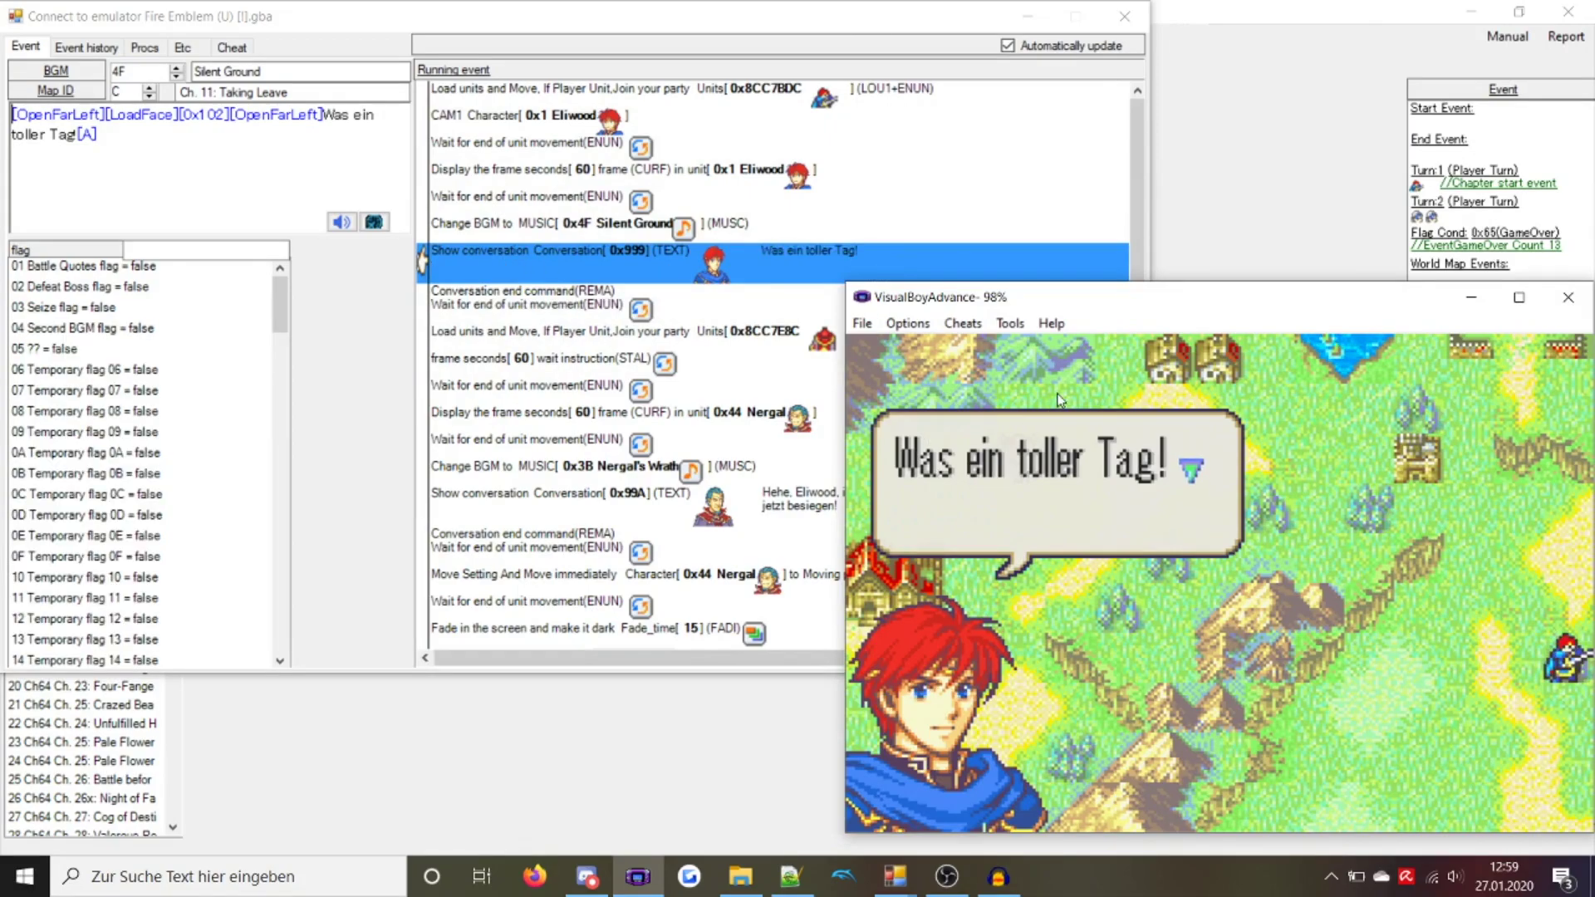
key(z)
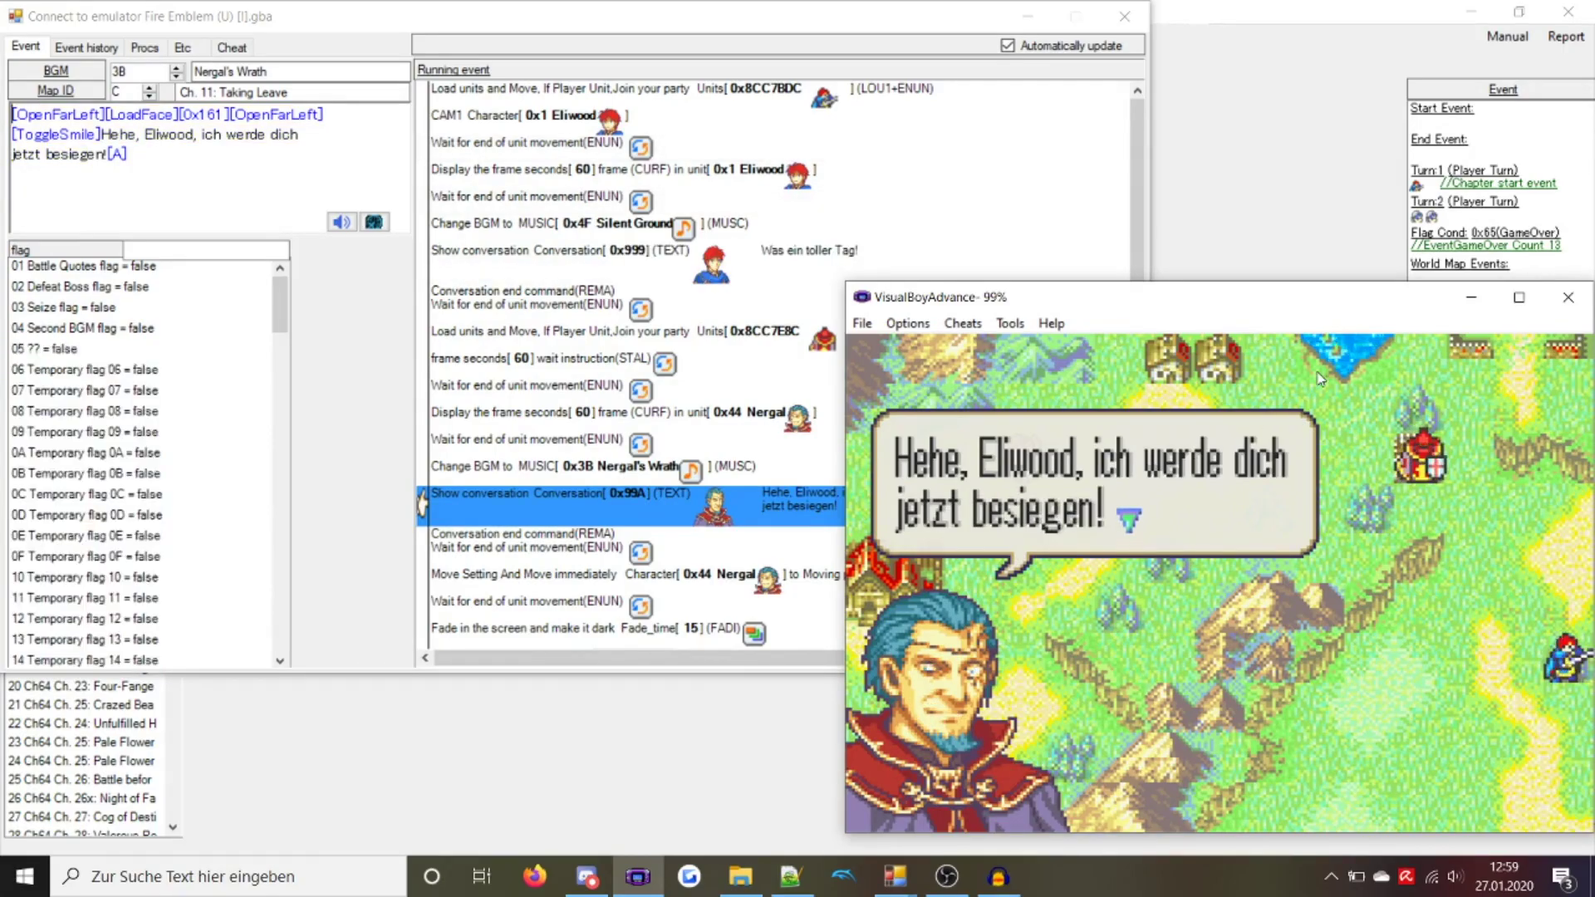
key(z)
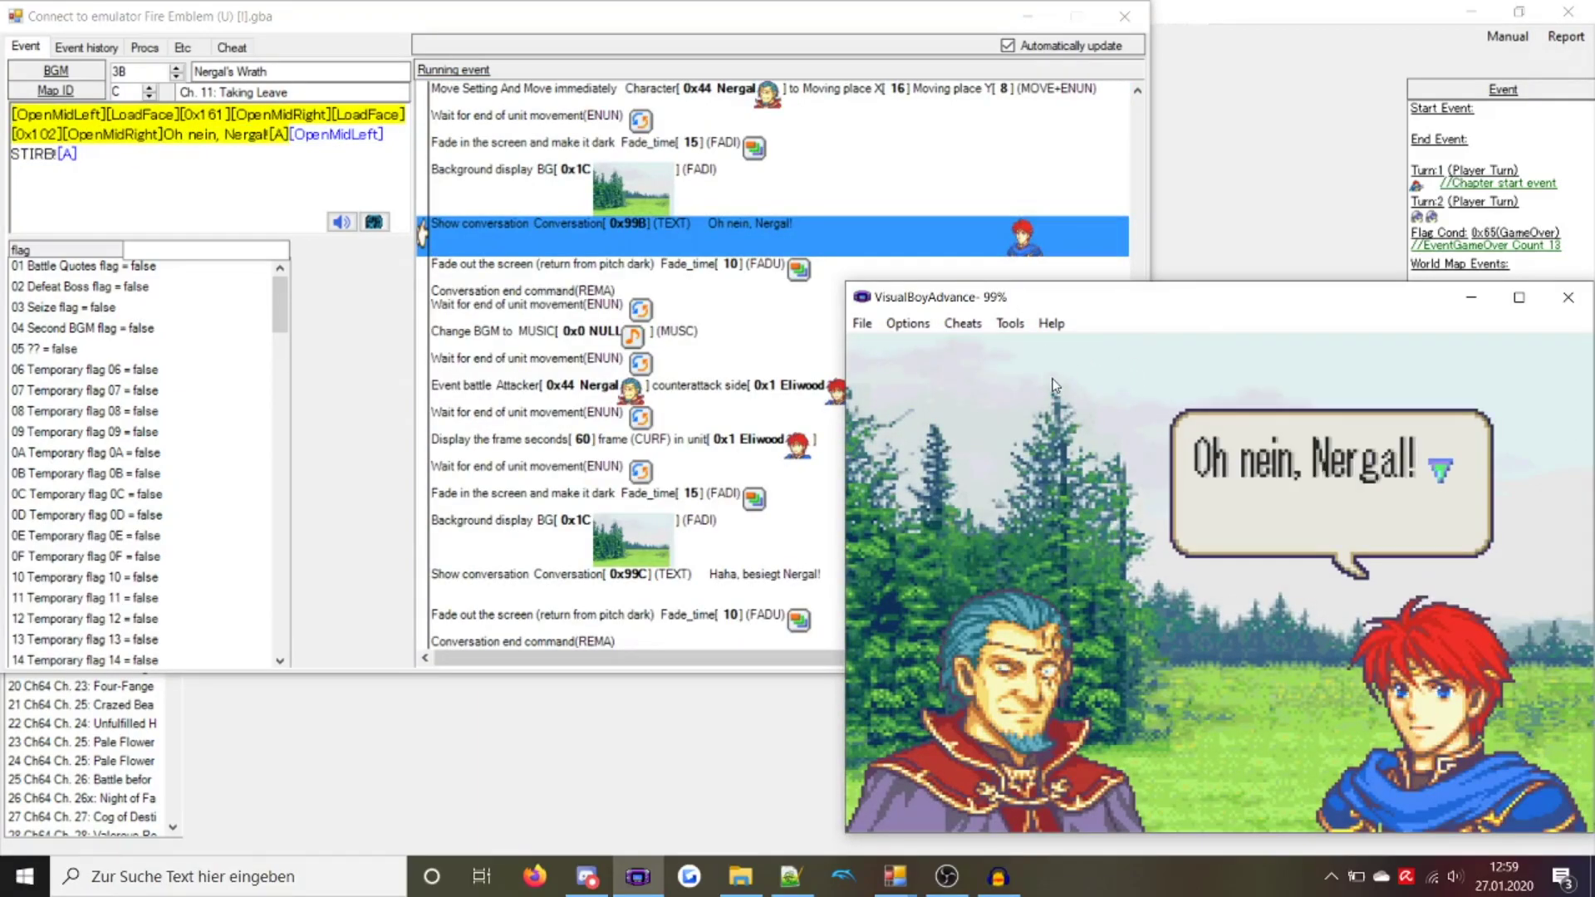
Open the first fade-to-dark command in the event editor and search the instruction list for "back" and "BG"
double_click(633, 152)
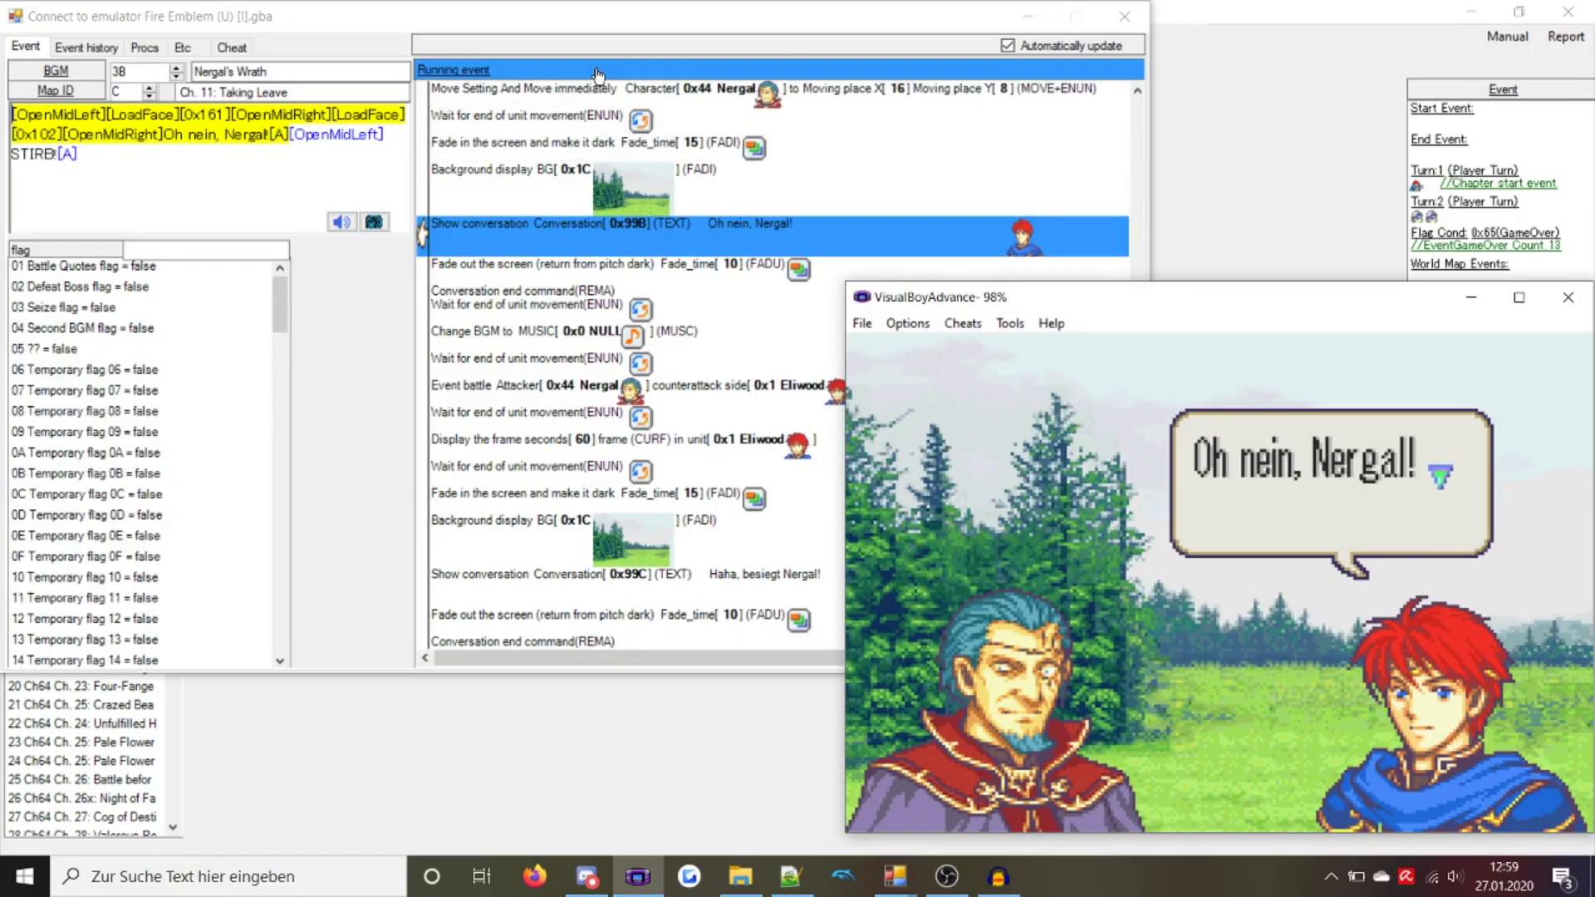
double_click(785, 117)
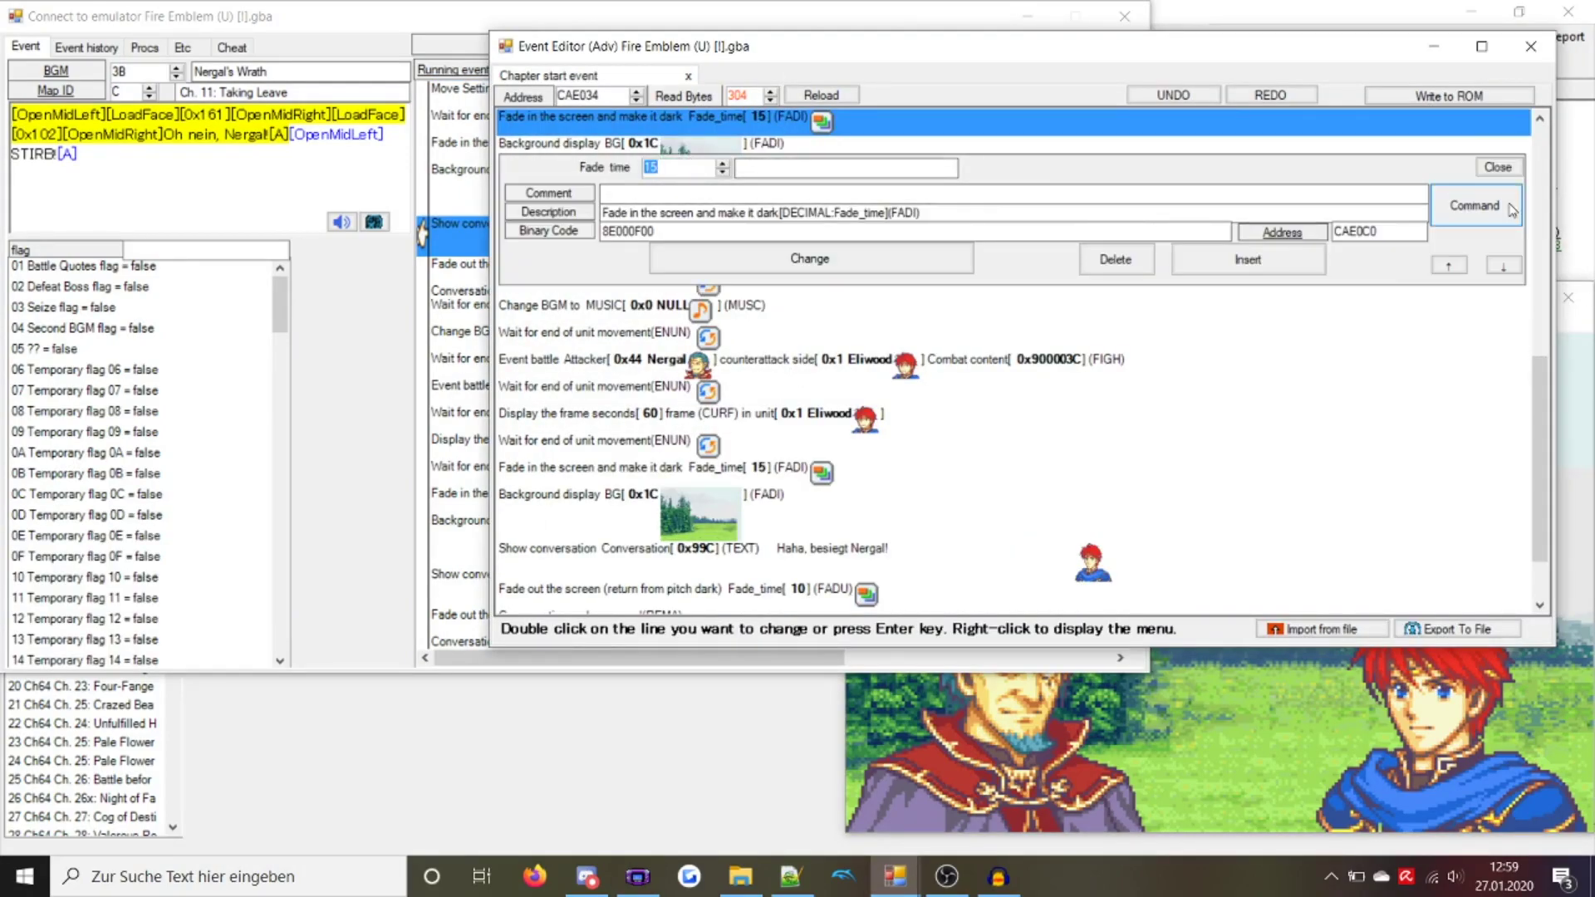
click(1475, 205)
text(back)
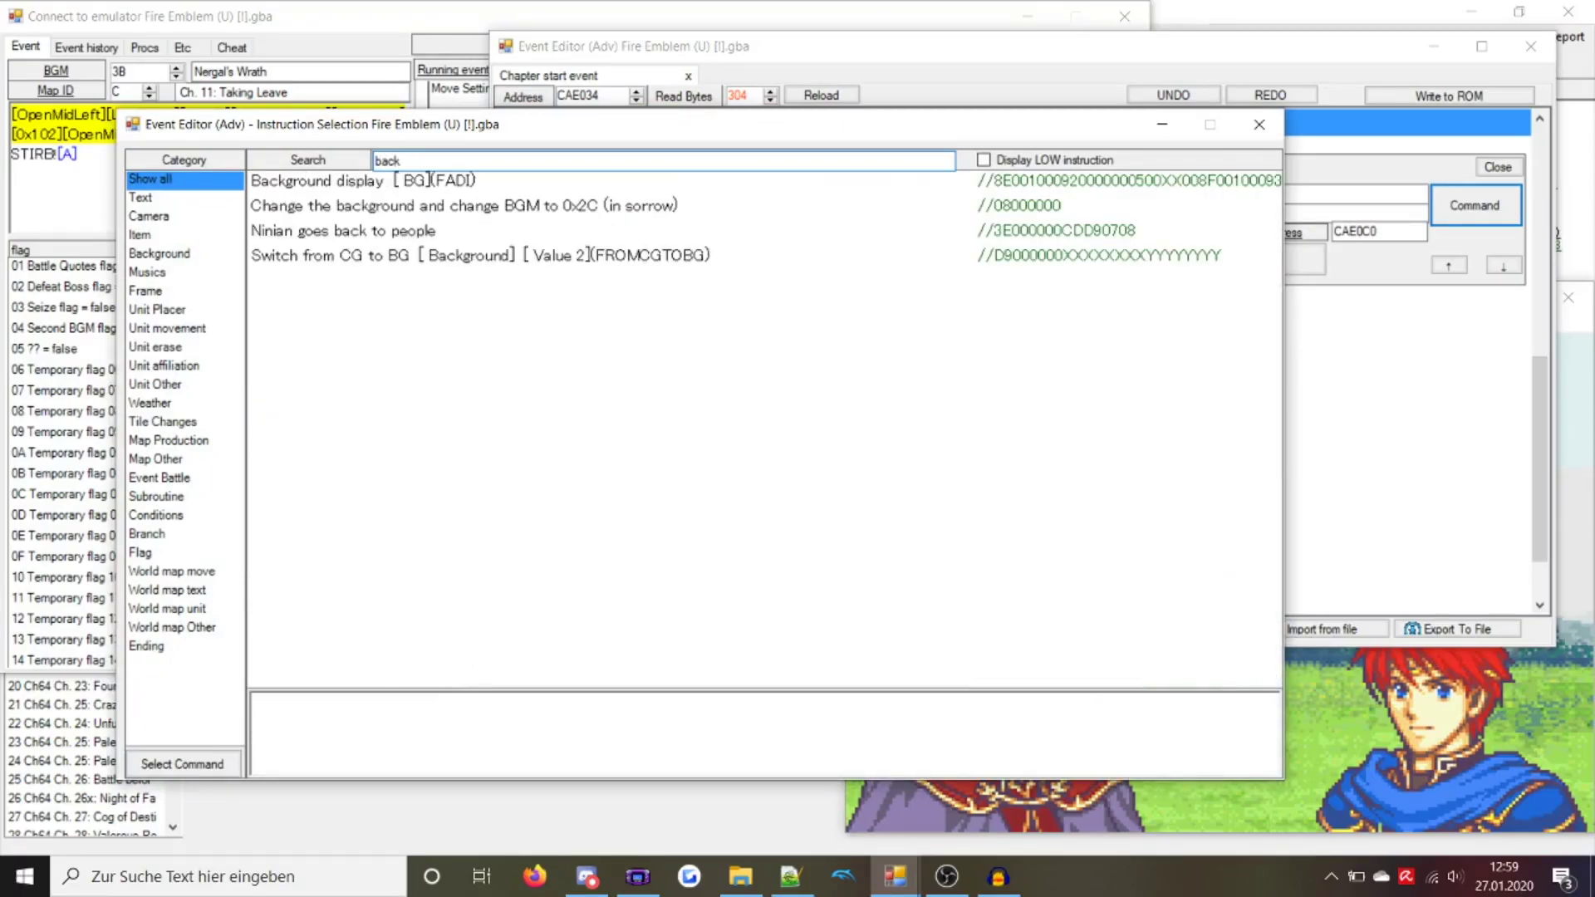
key(BackSpace)
key(BackSpace)
key(BackSpace)
key(BackSpace)
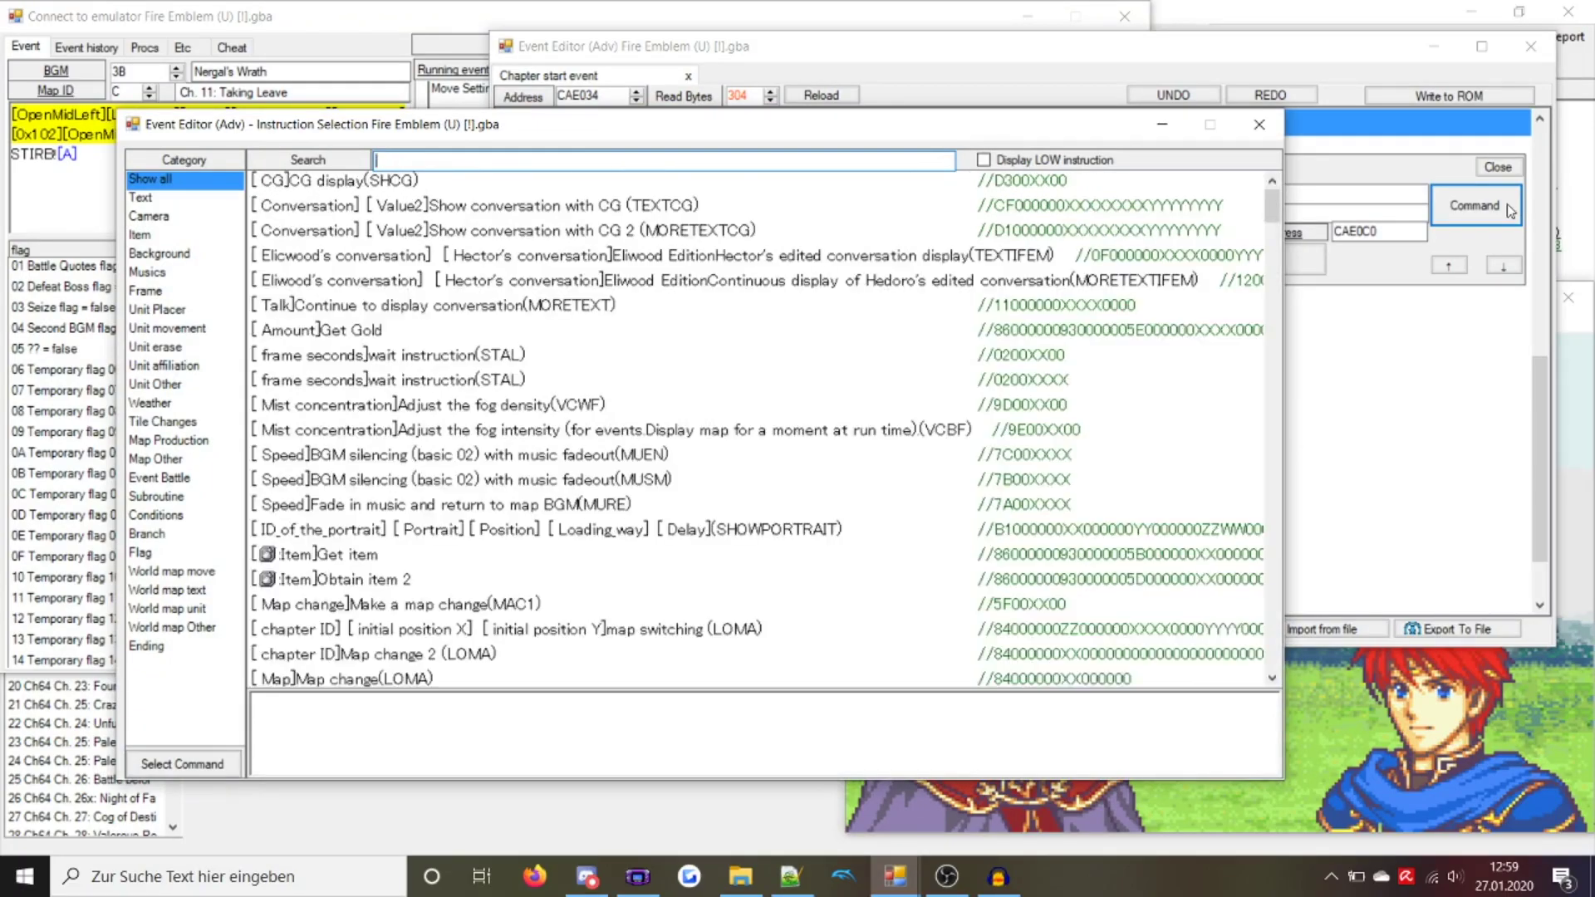
text(BG)
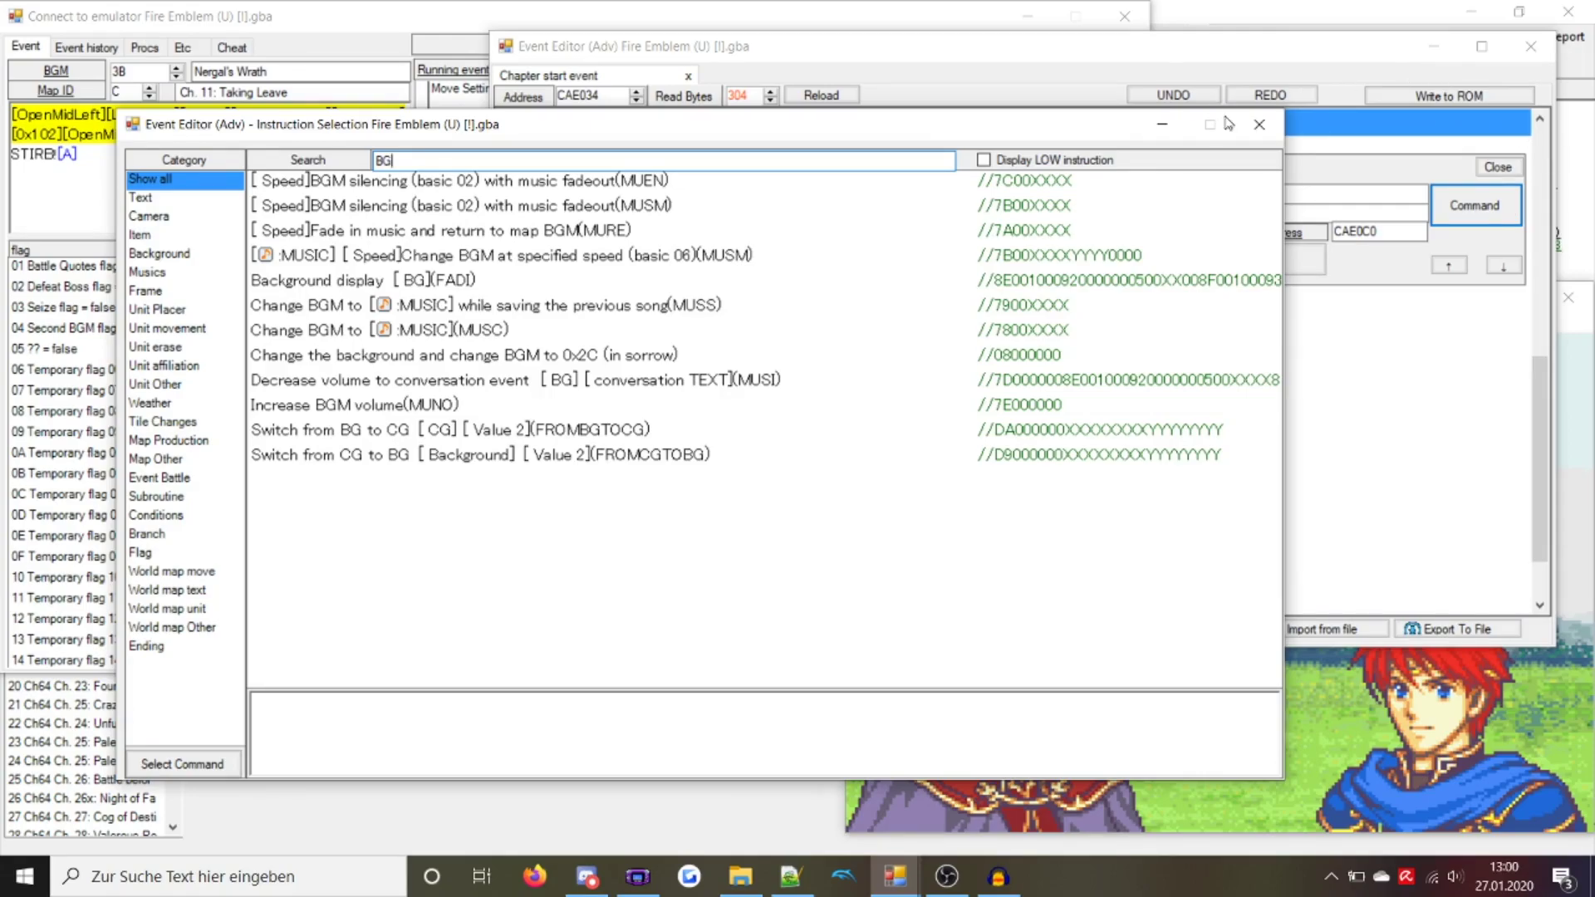
click(1260, 124)
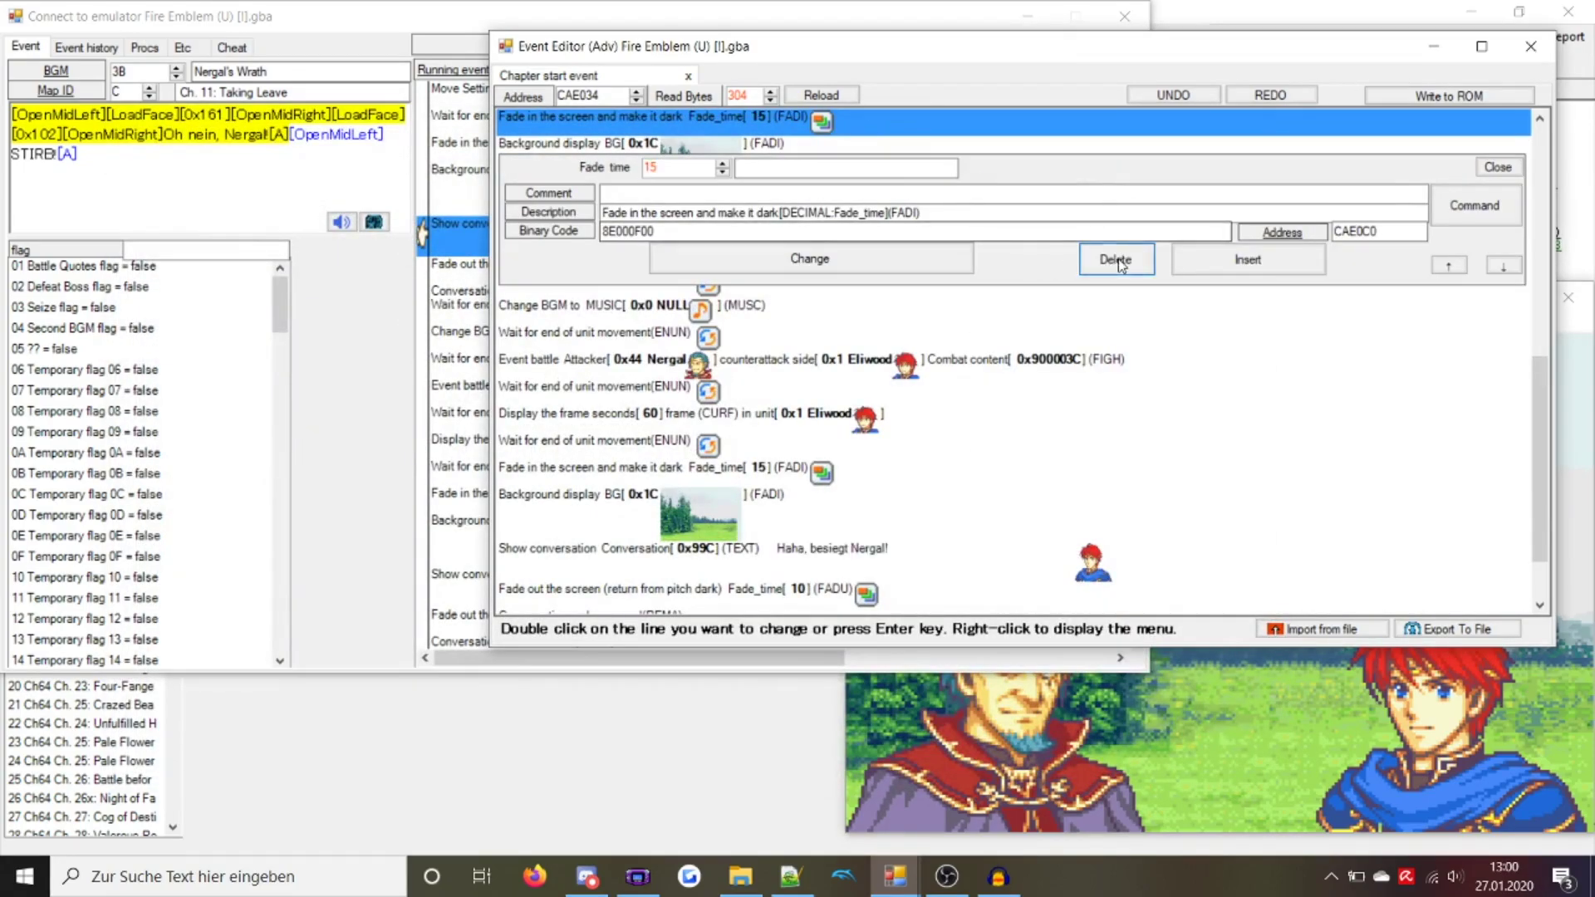
Delete both fade-to-dark commands before the background displays in the chapter start event and write the event to the ROM
click(1117, 260)
scroll(667, 326, down, 3)
click(731, 349)
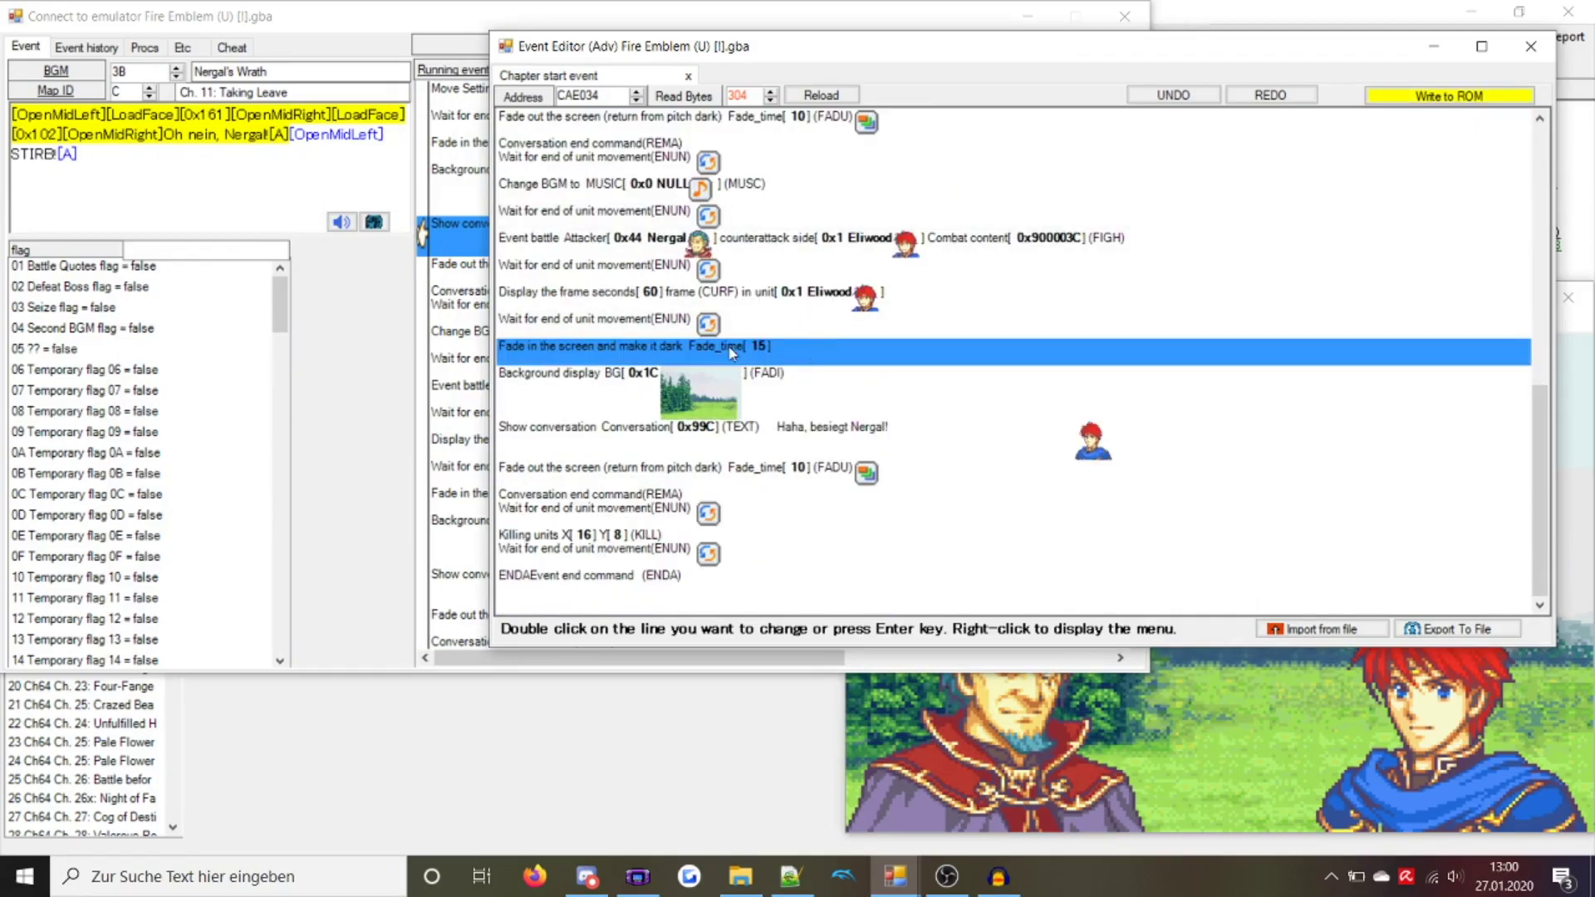
double_click(731, 349)
click(1114, 486)
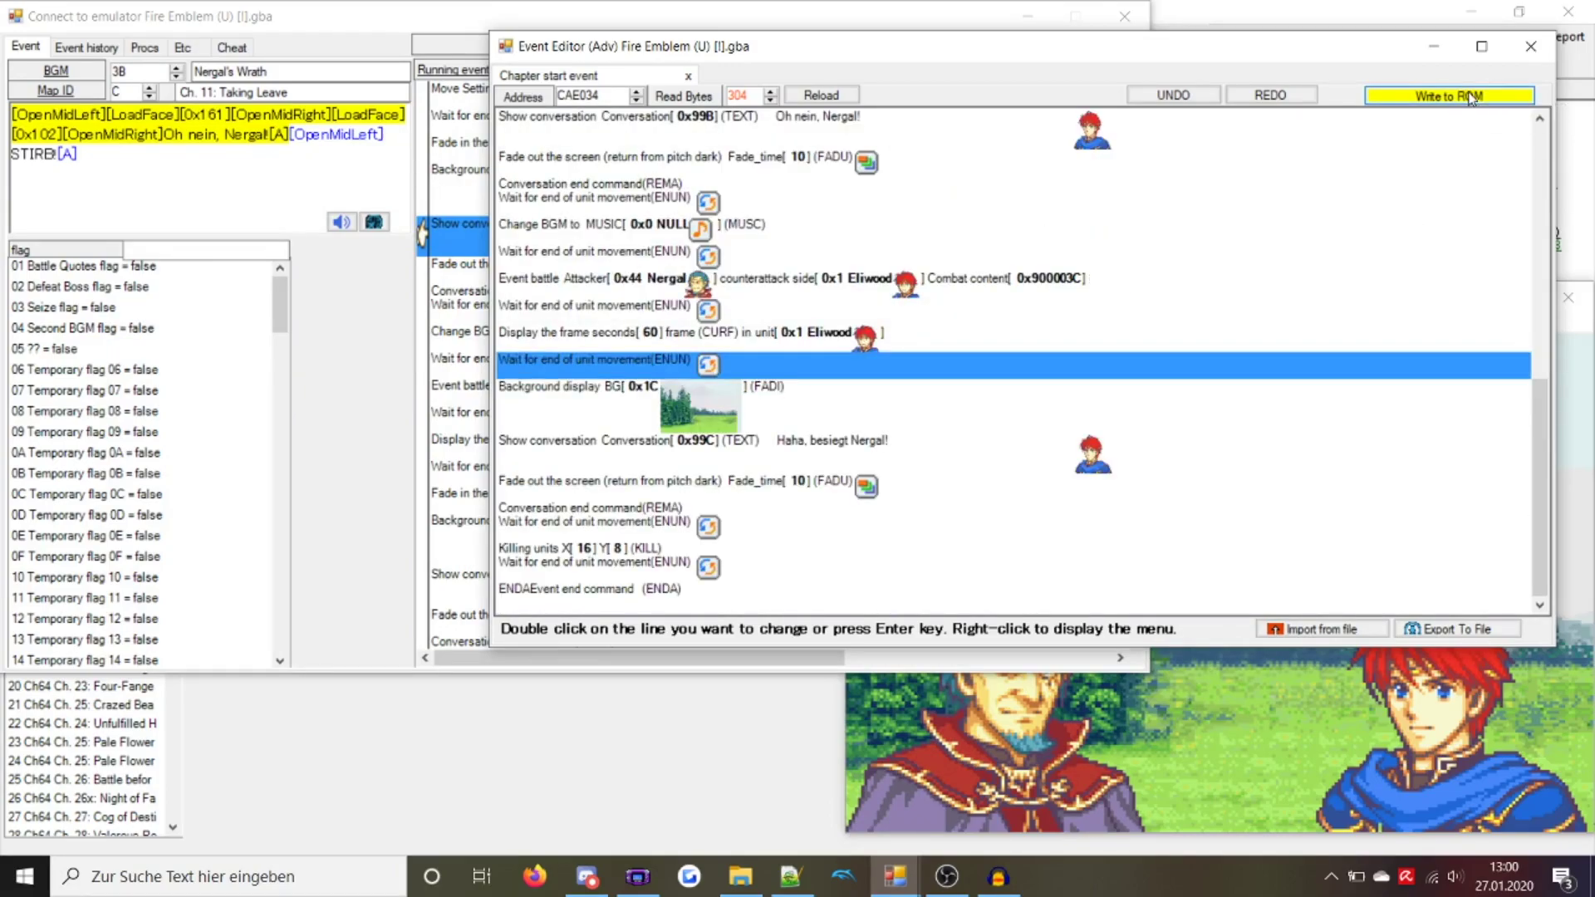
click(1470, 98)
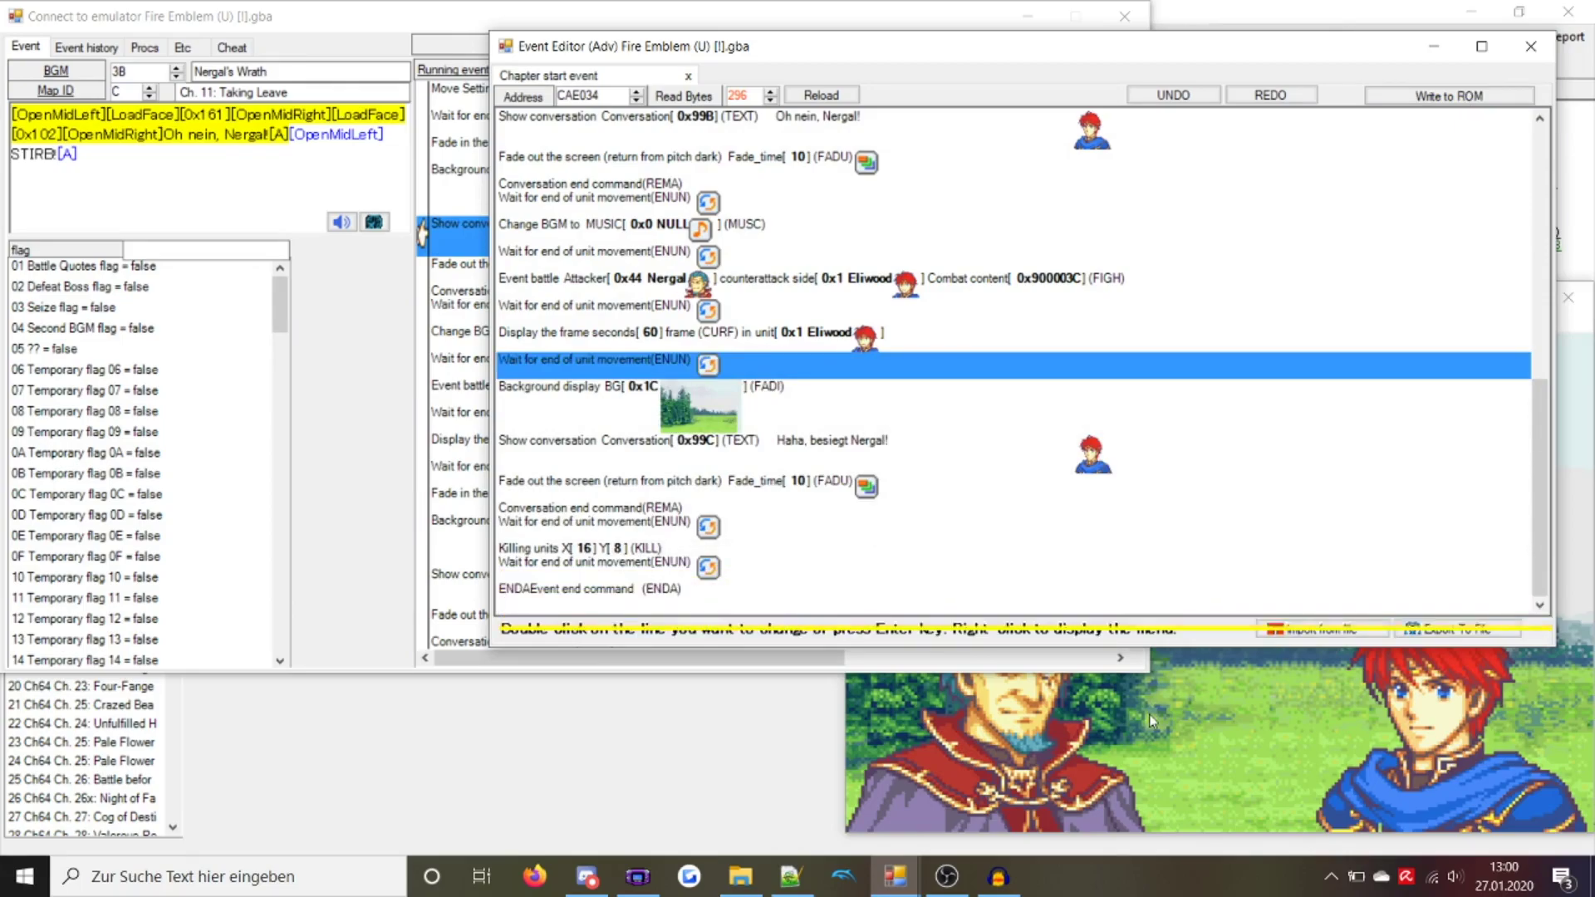
Play the cutscene on through the Nergal versus Eliwood battle in the emulator and close the emulator
click(1152, 721)
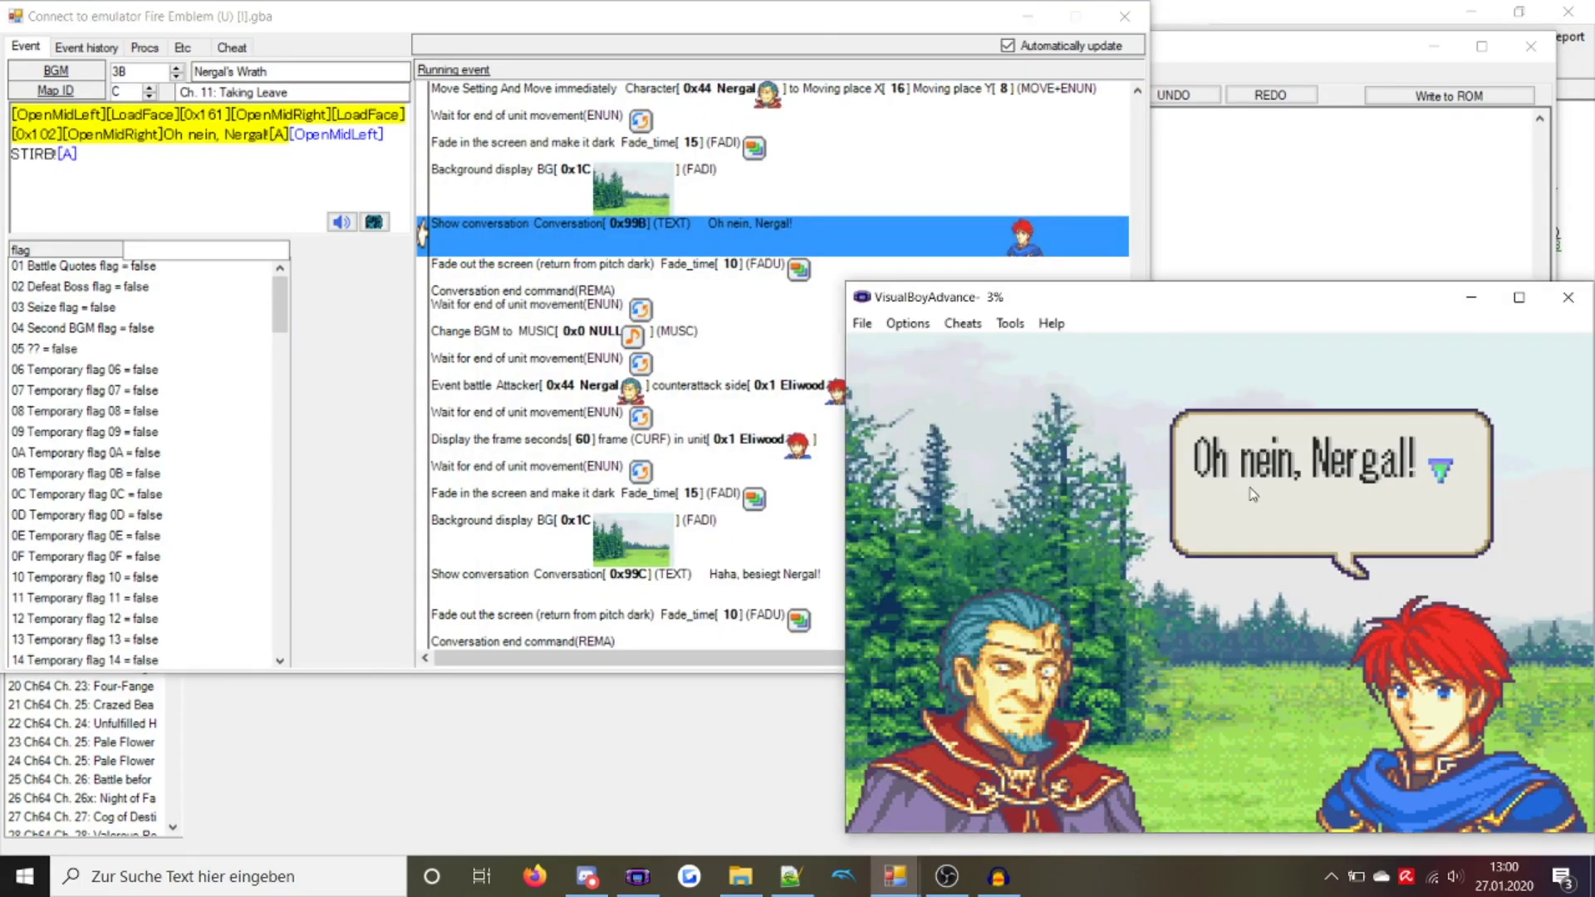
key(z)
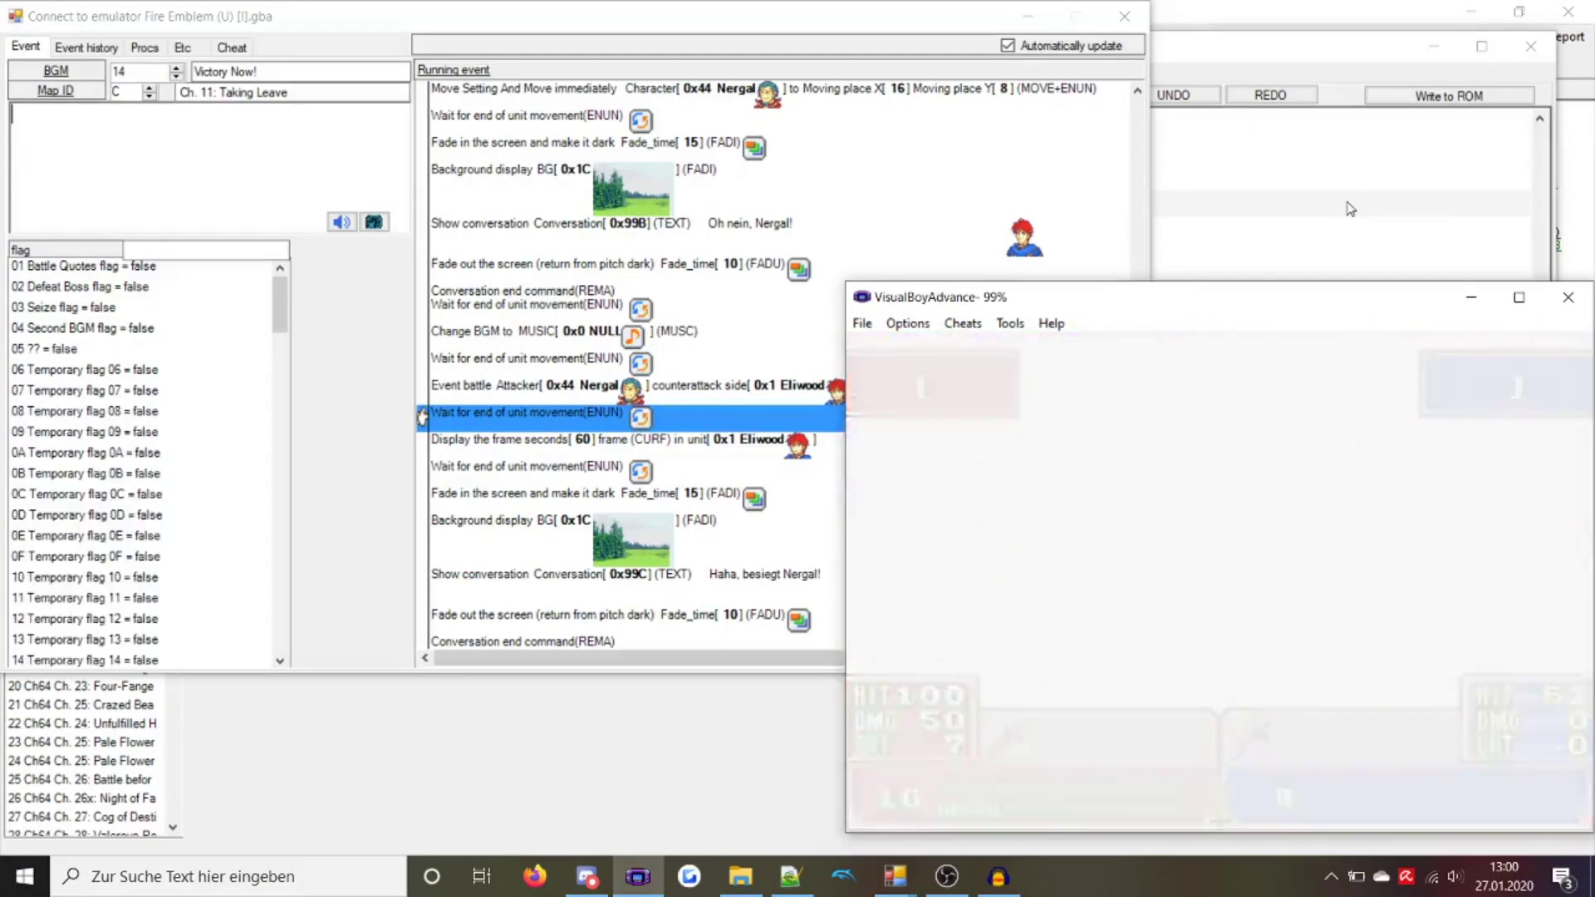
click(1569, 299)
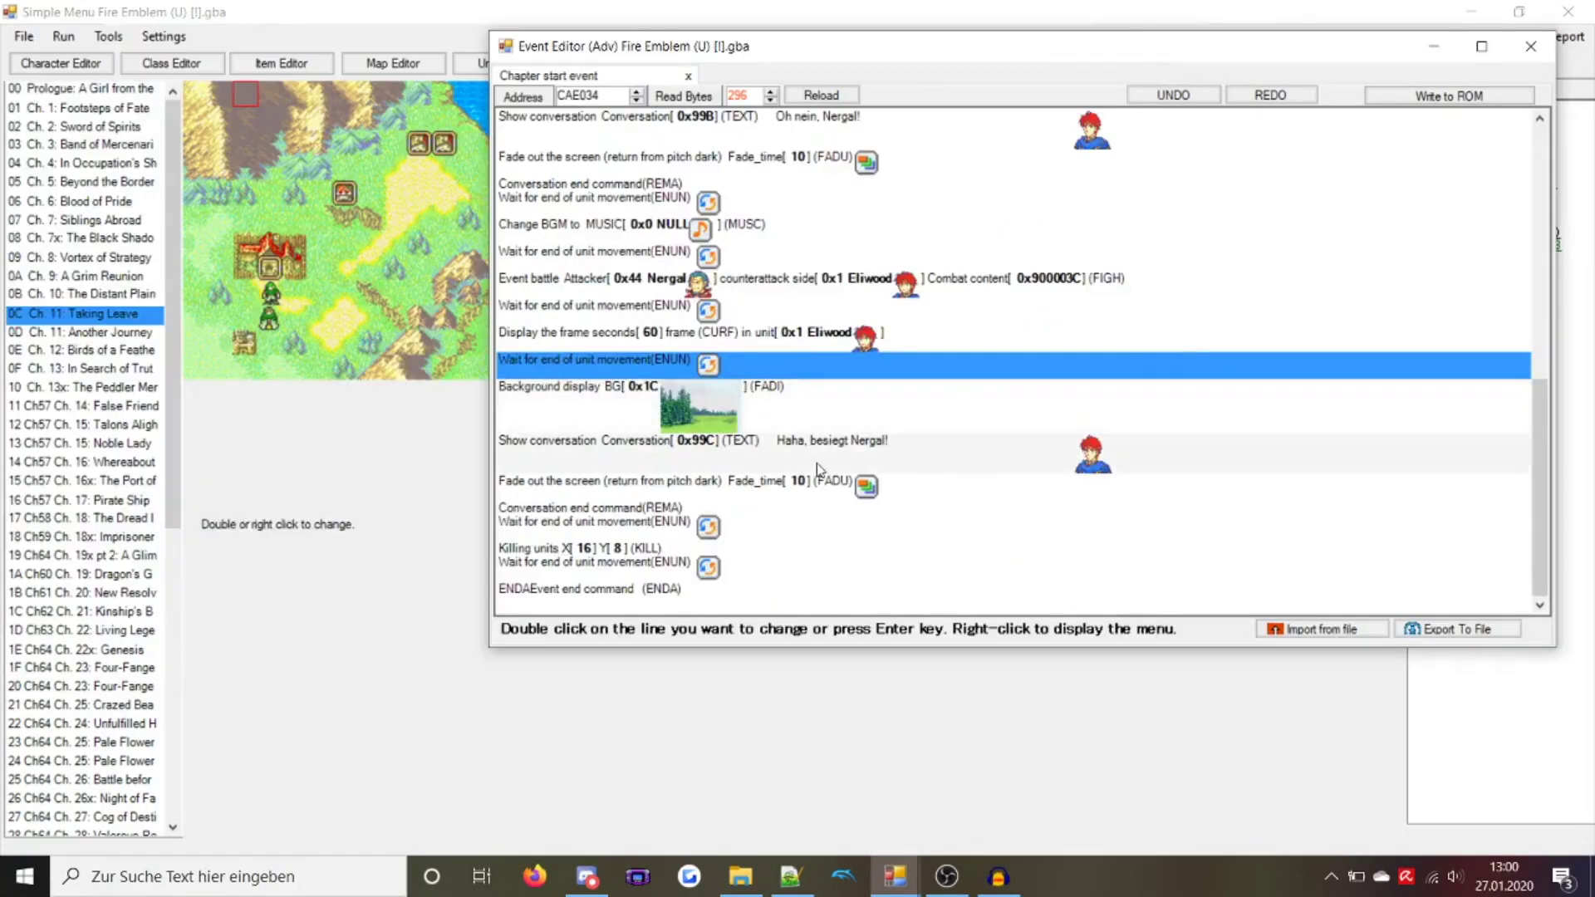
Examine entry 00 of the combat content used by the Nergal versus Eliwood event battle and close the battle data
double_click(582, 278)
click(570, 358)
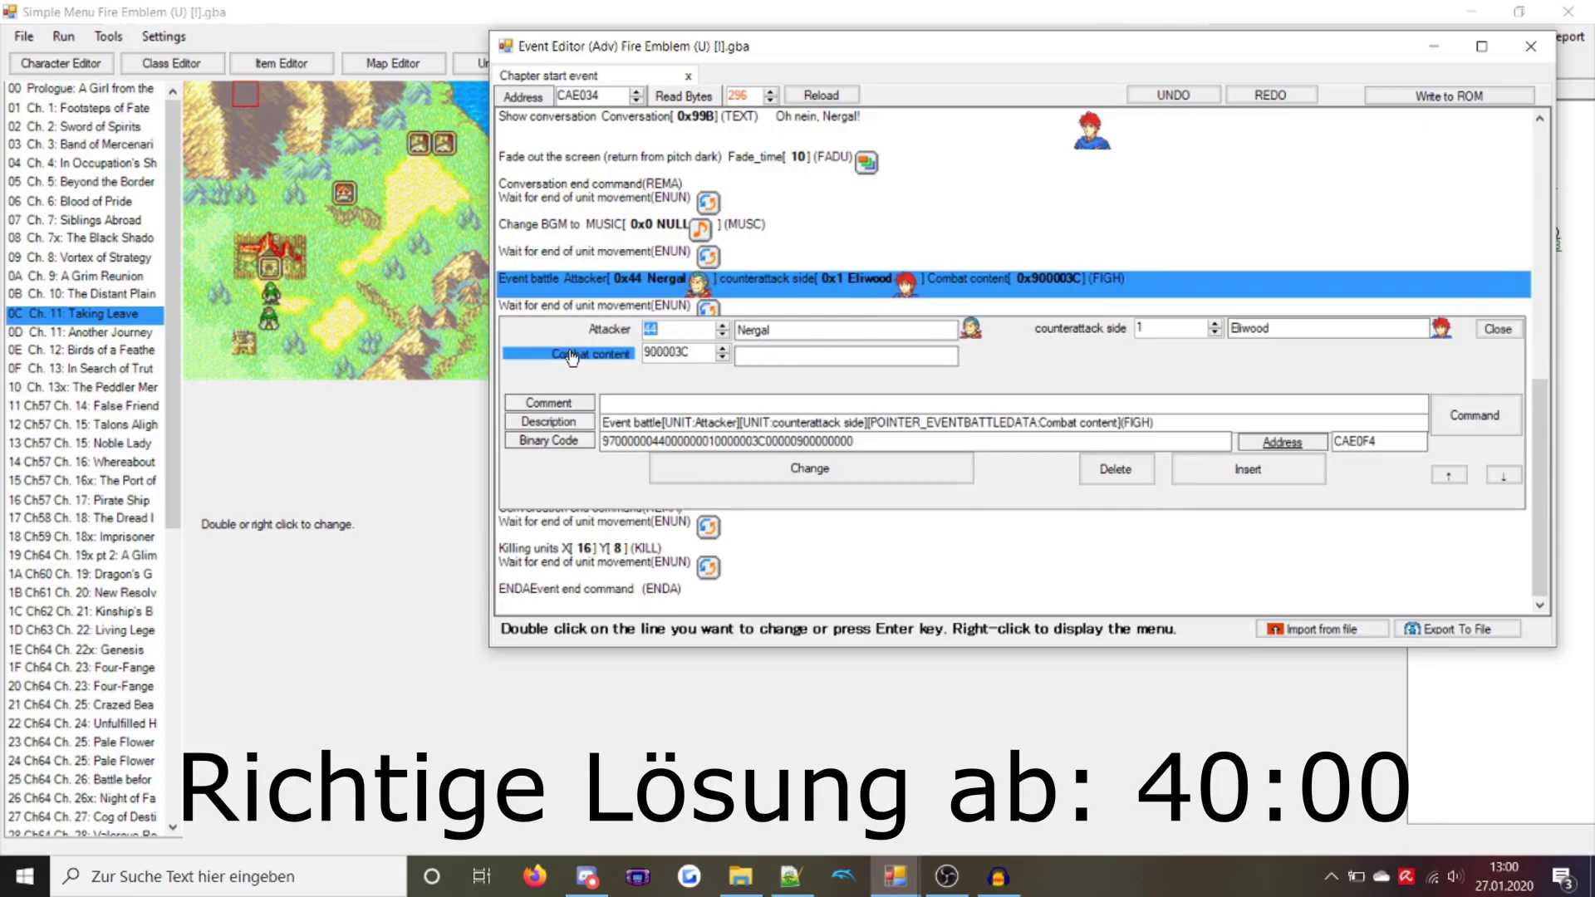
scroll(309, 357, down, 2)
drag(307, 356, 225, 219)
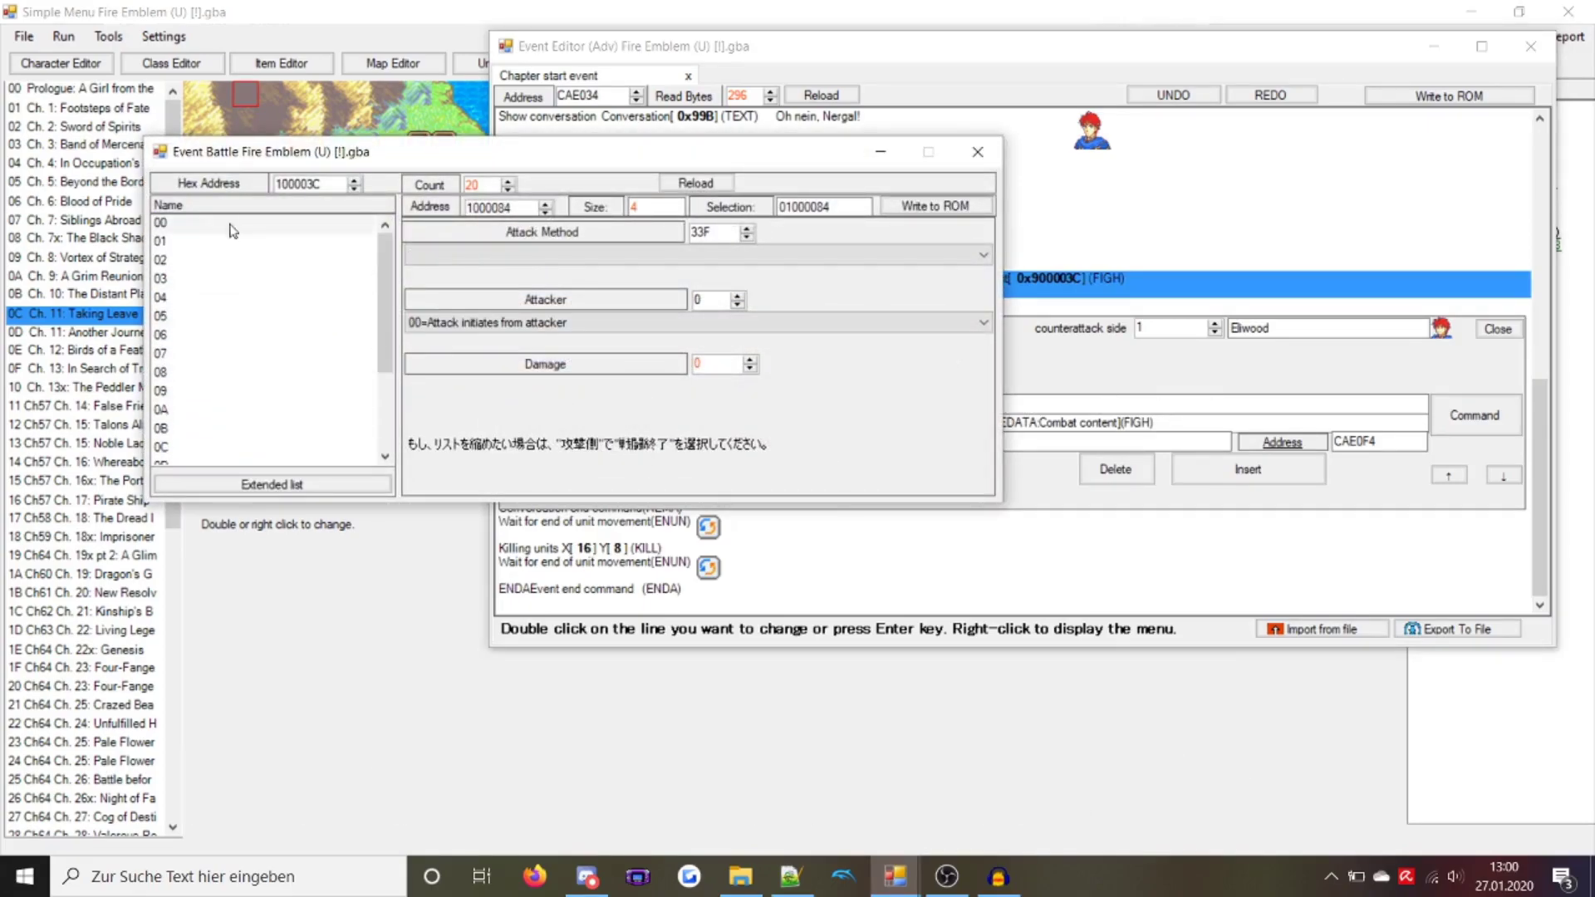
click(233, 225)
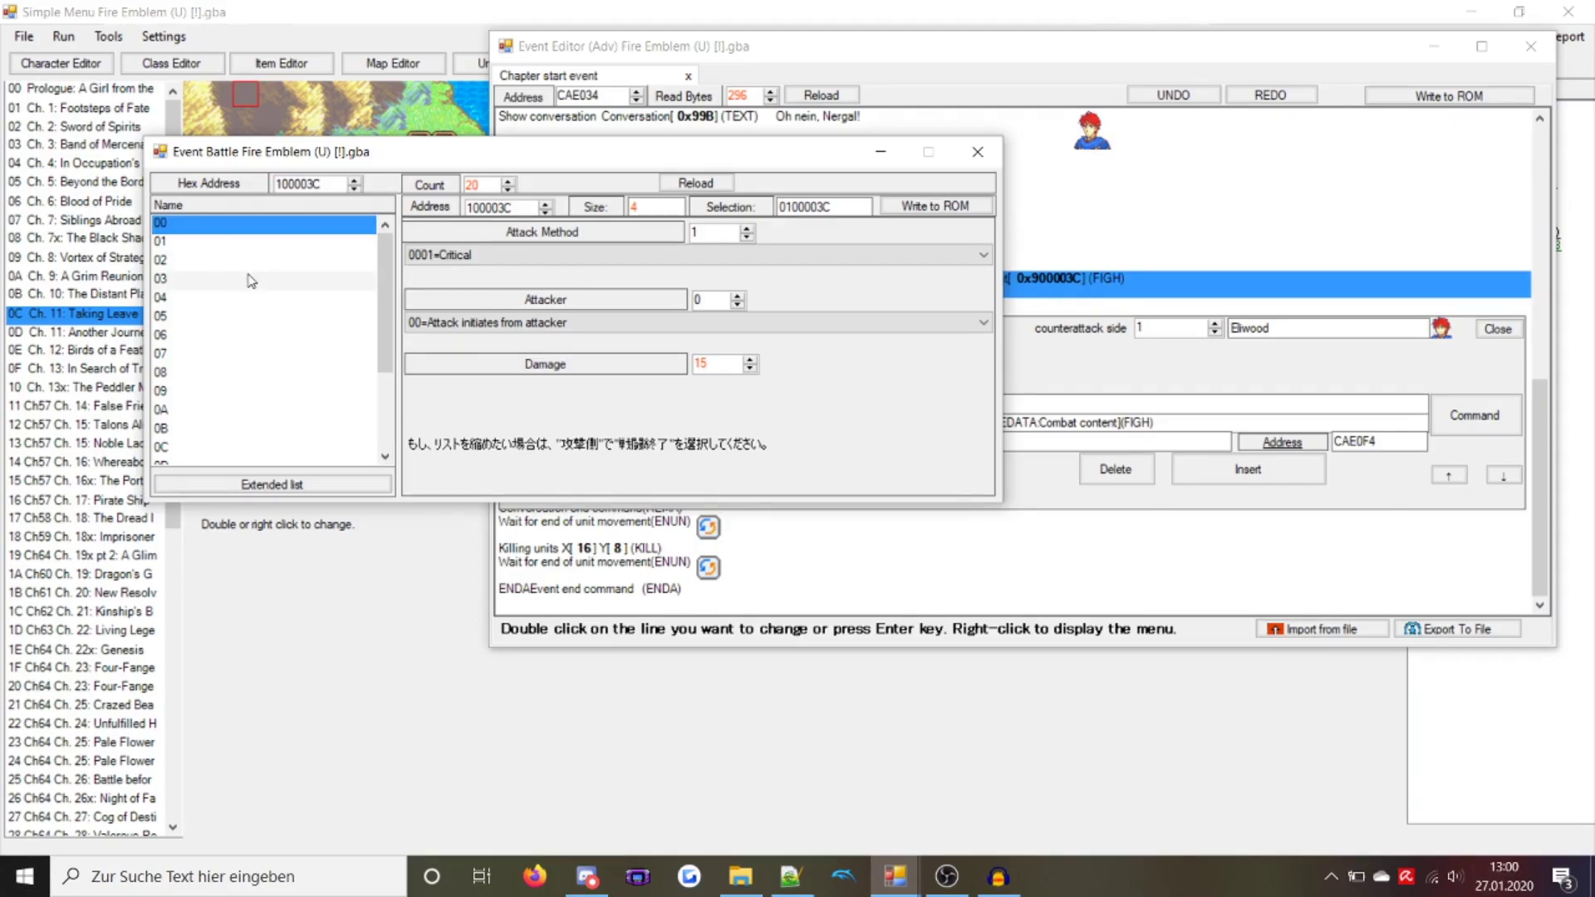
click(977, 155)
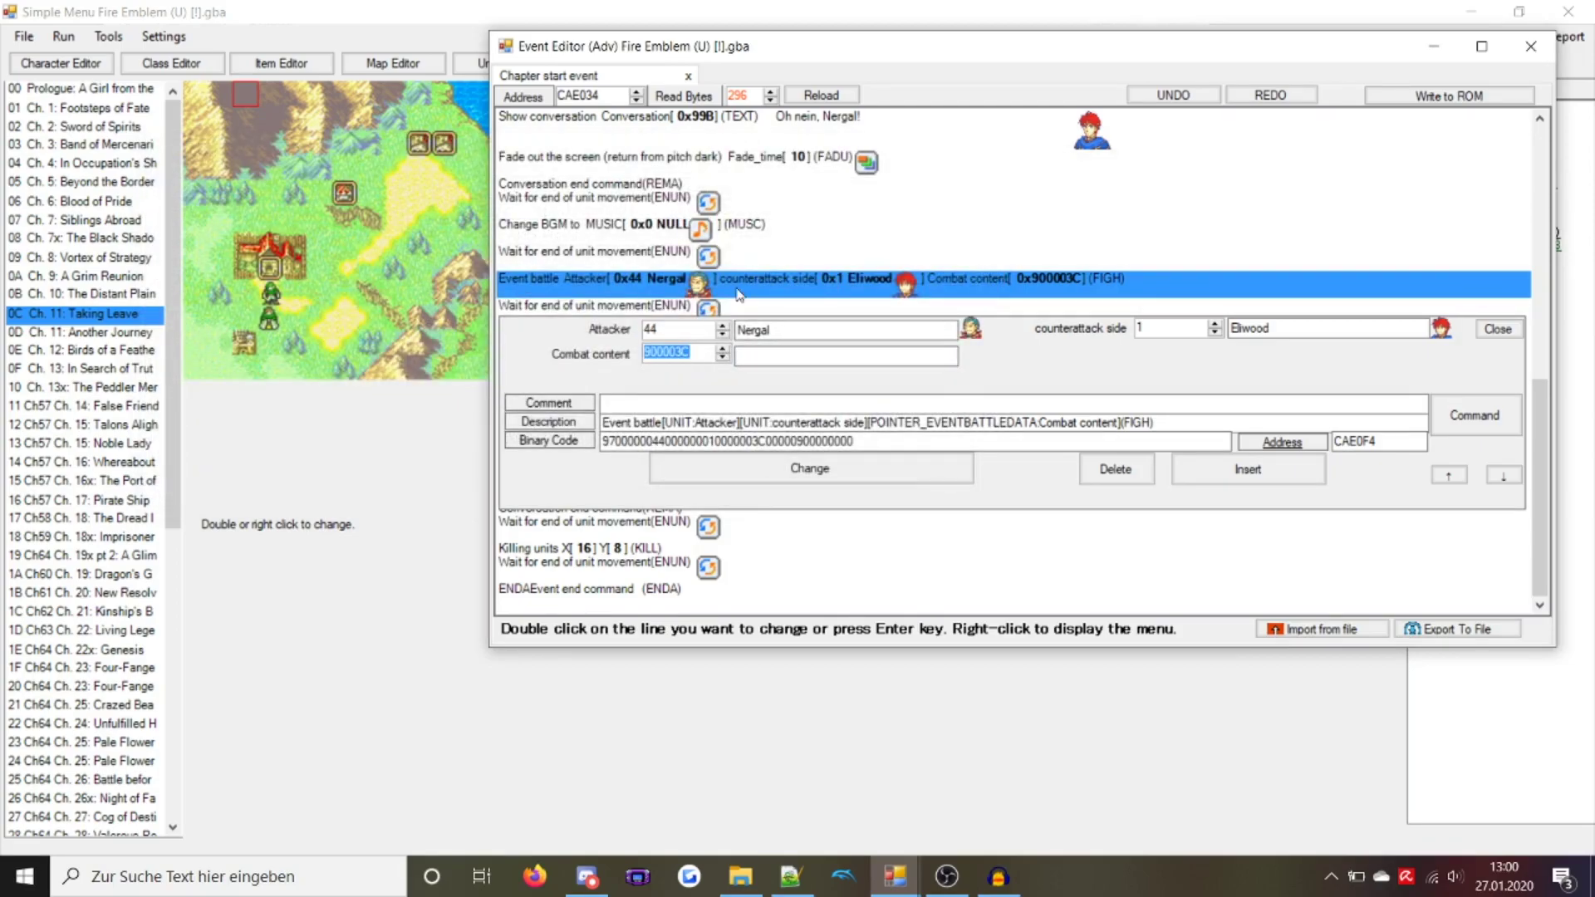
Leave the Chapter 11 event, select Ch. 18: The Dread Isle in the chapter list and open its start event
key(Escape)
key(Escape)
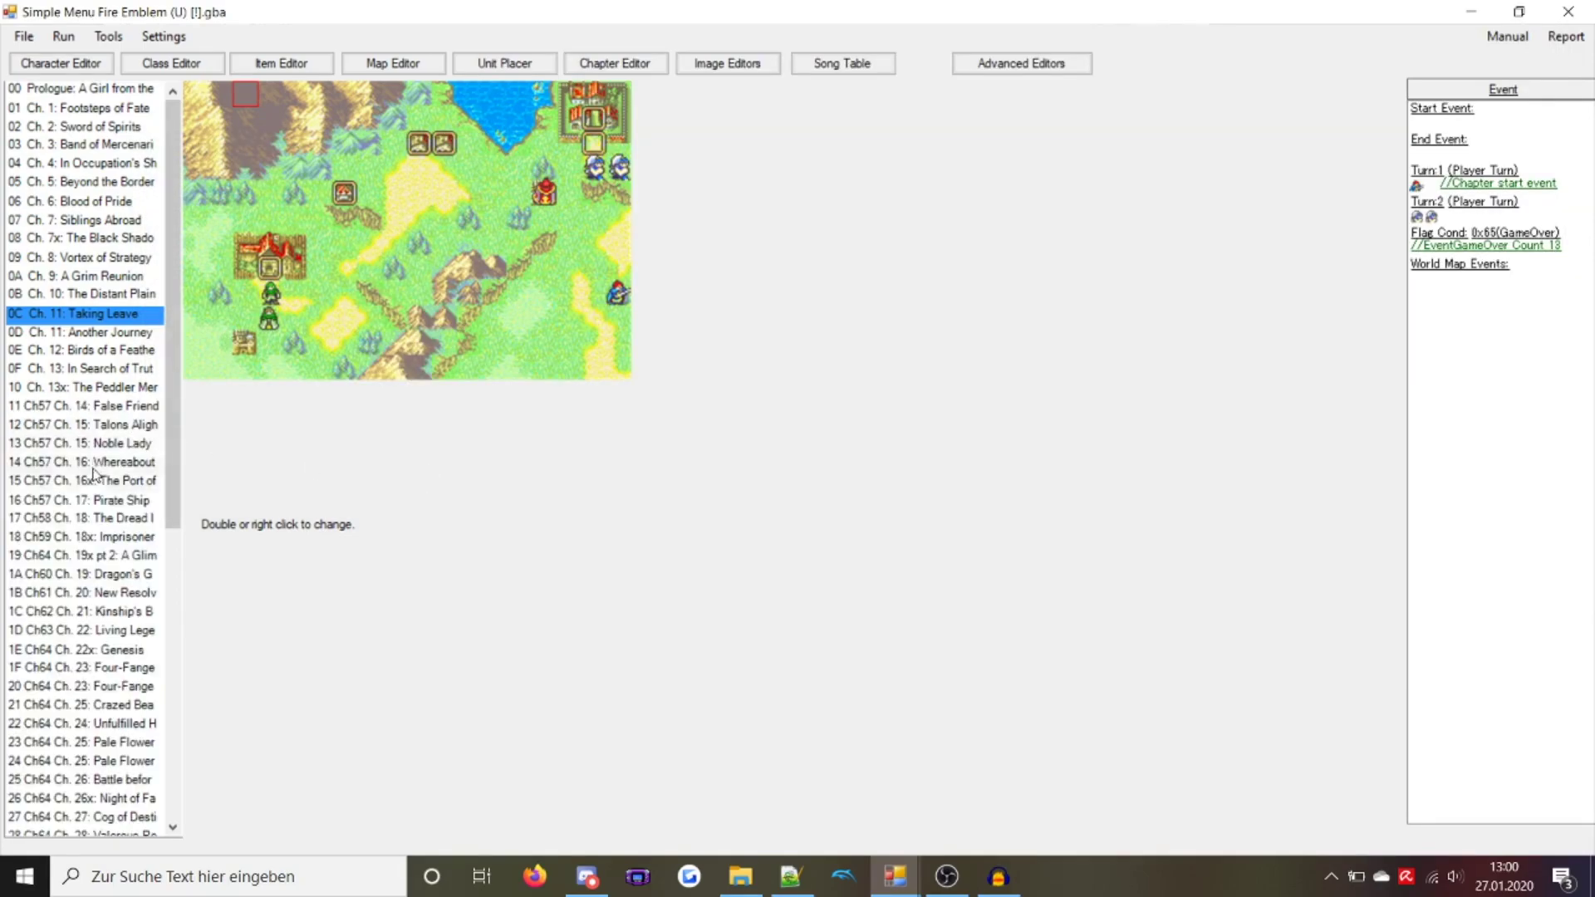
click(92, 577)
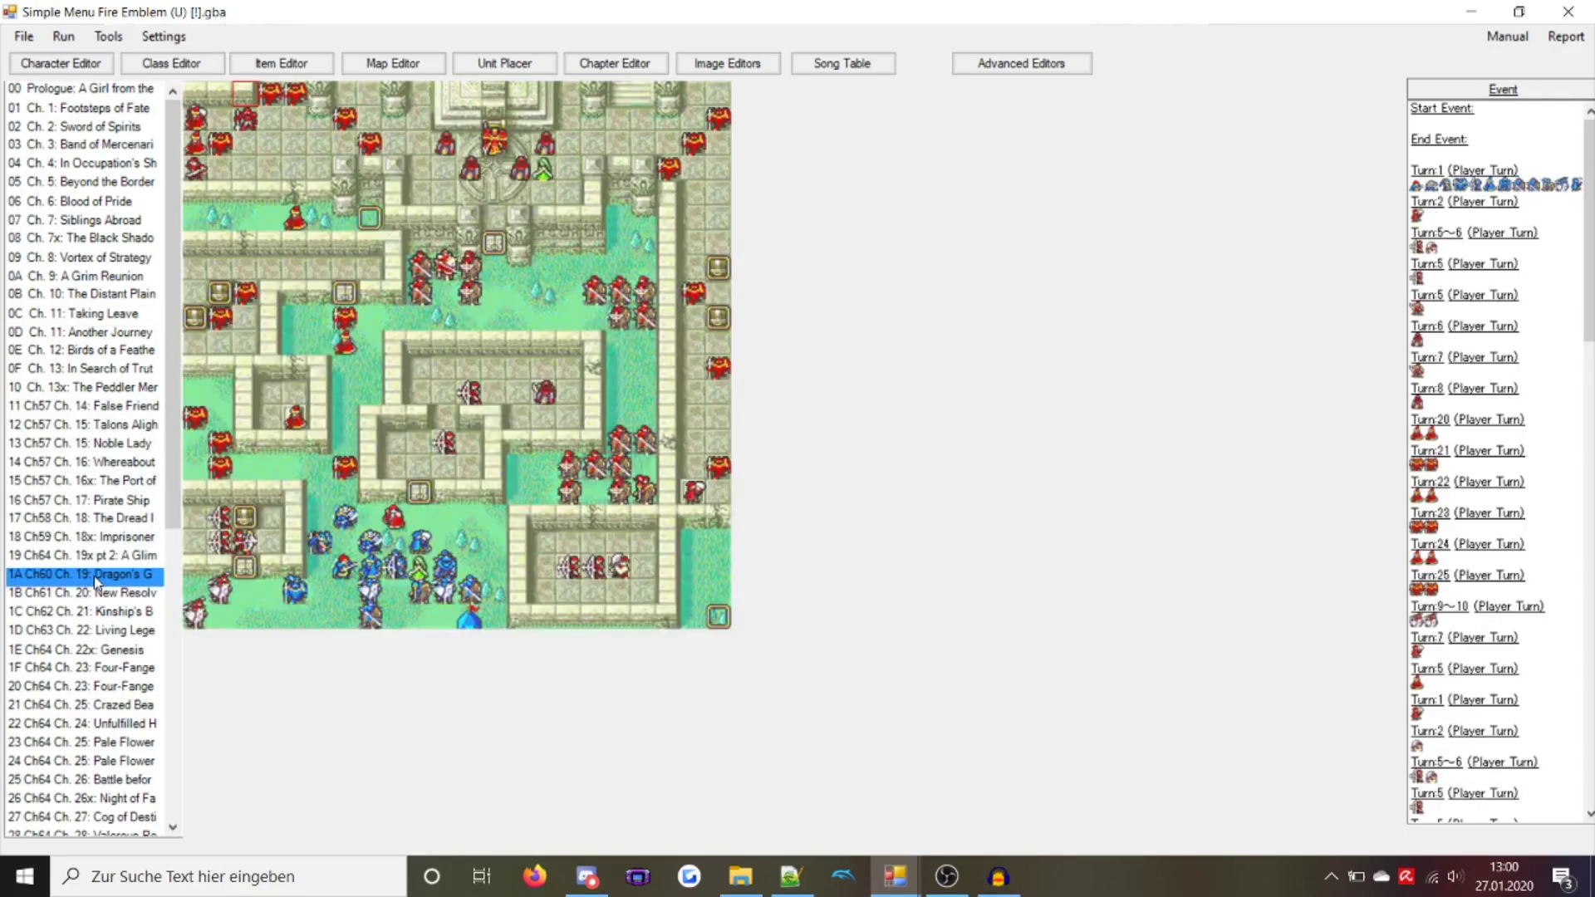
click(106, 520)
double_click(1462, 117)
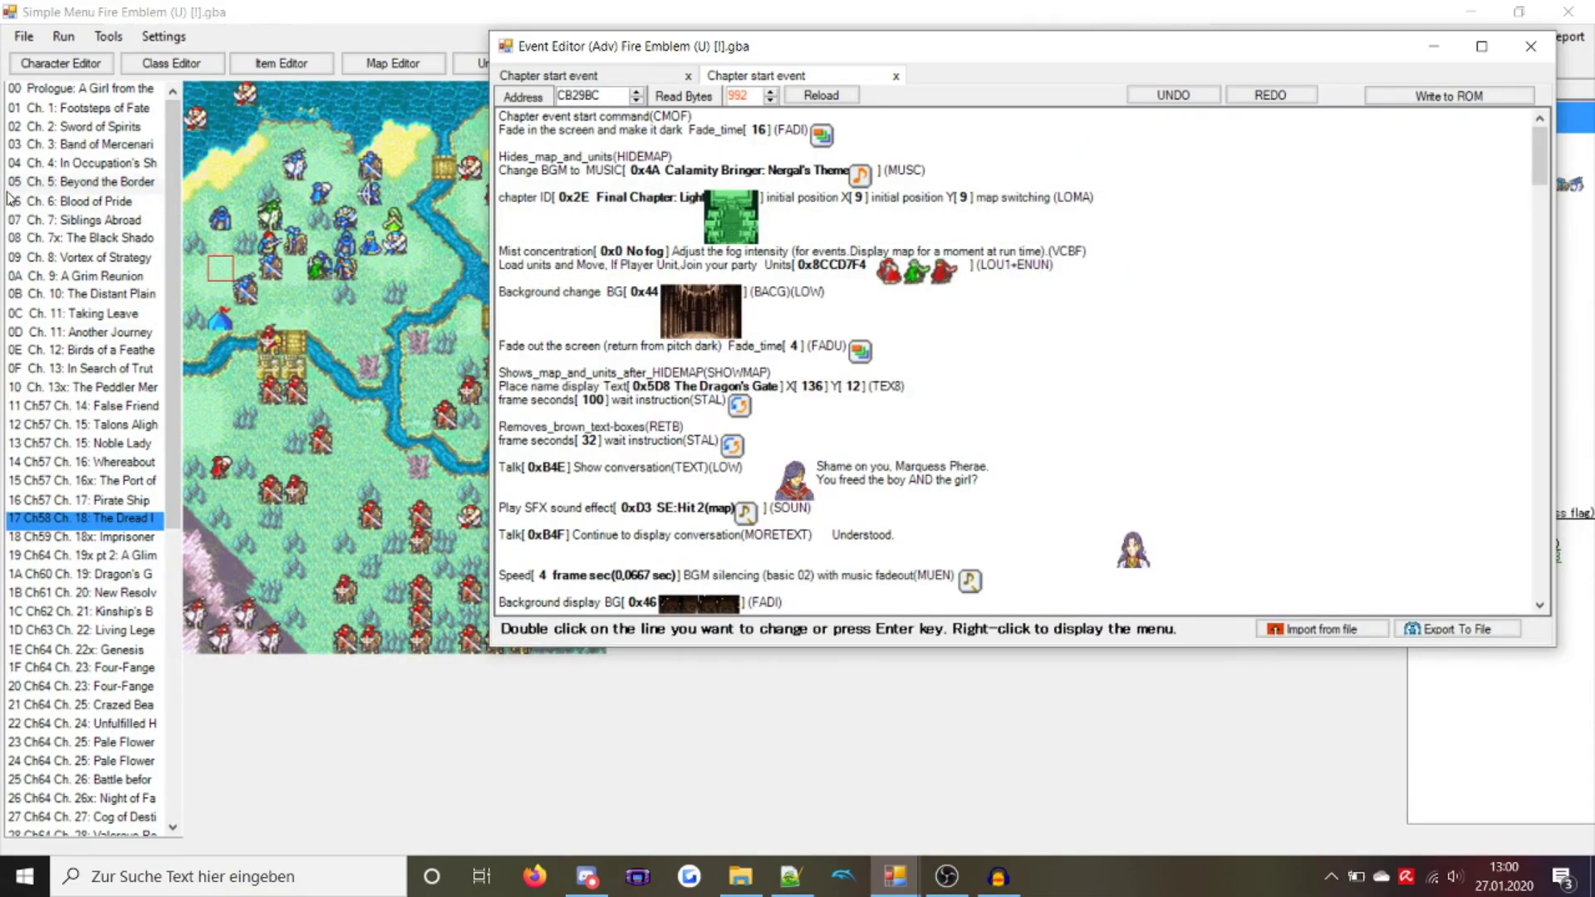
Browse the maps of the later chapters and reselect Ch. 11: Taking Leave in the chapter list
scroll(60, 277, down, 6)
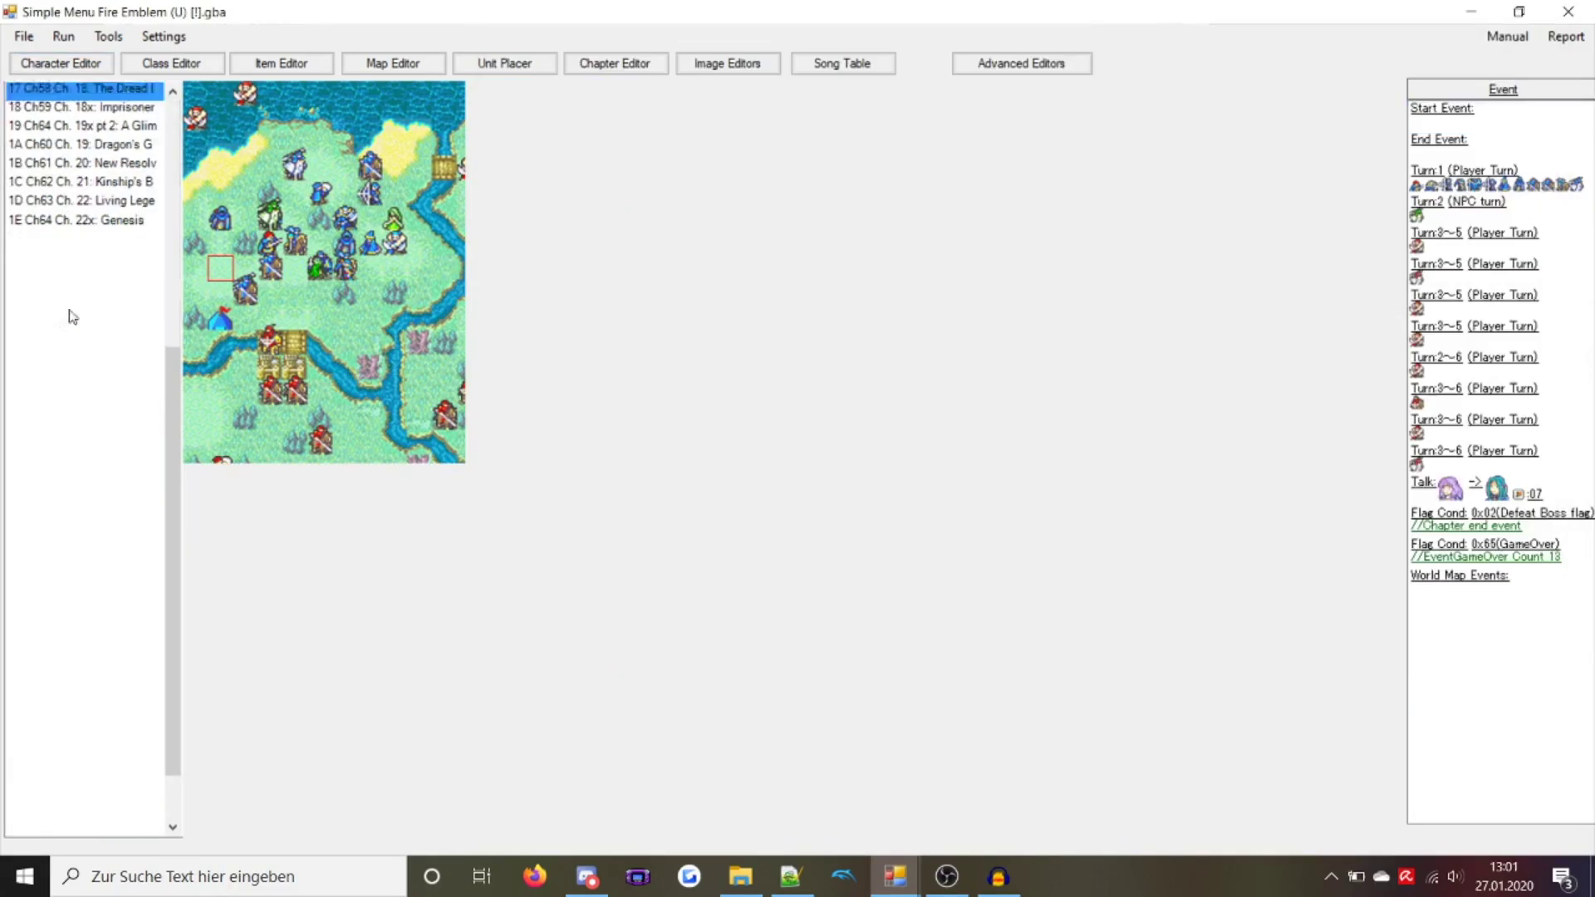
click(67, 313)
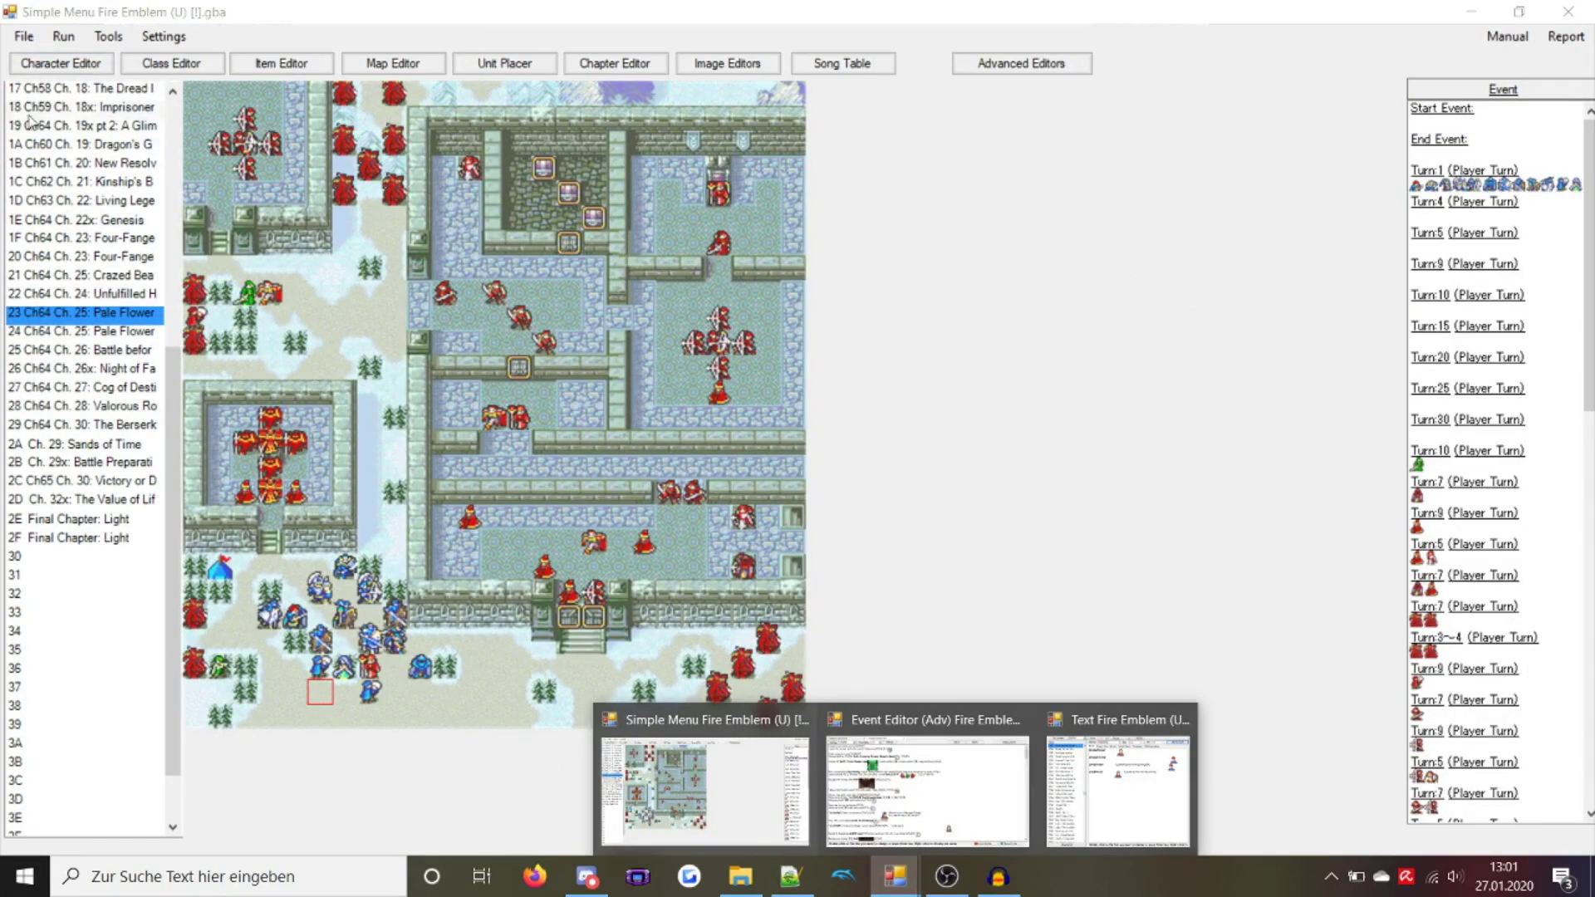
scroll(58, 415, up, 8)
scroll(58, 366, down, 9)
click(58, 181)
scroll(58, 363, up, 9)
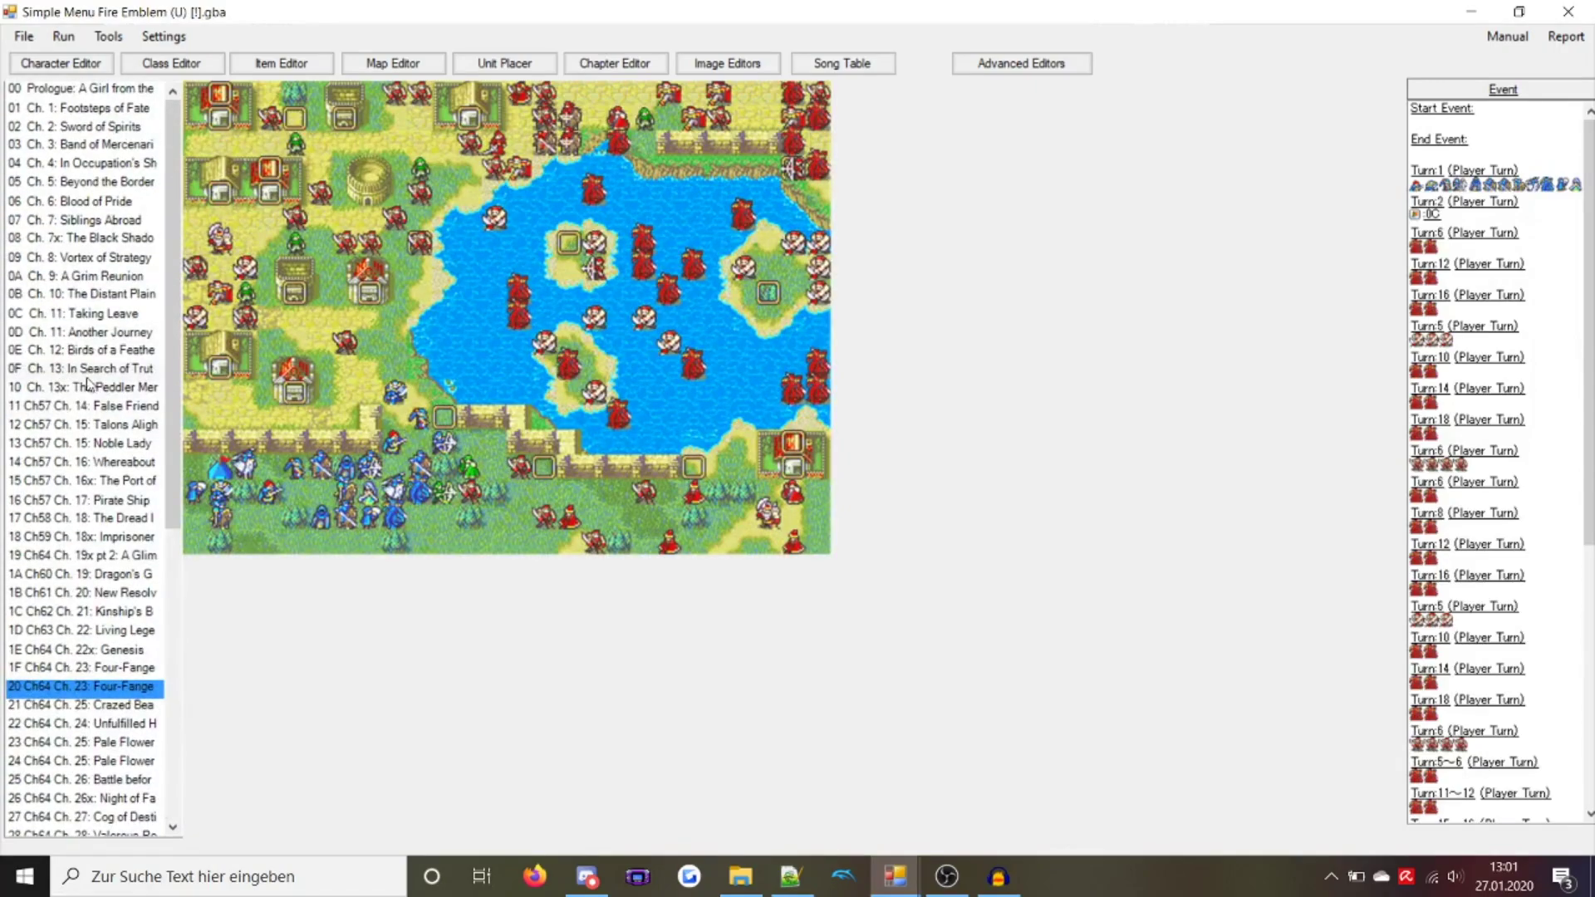
click(83, 314)
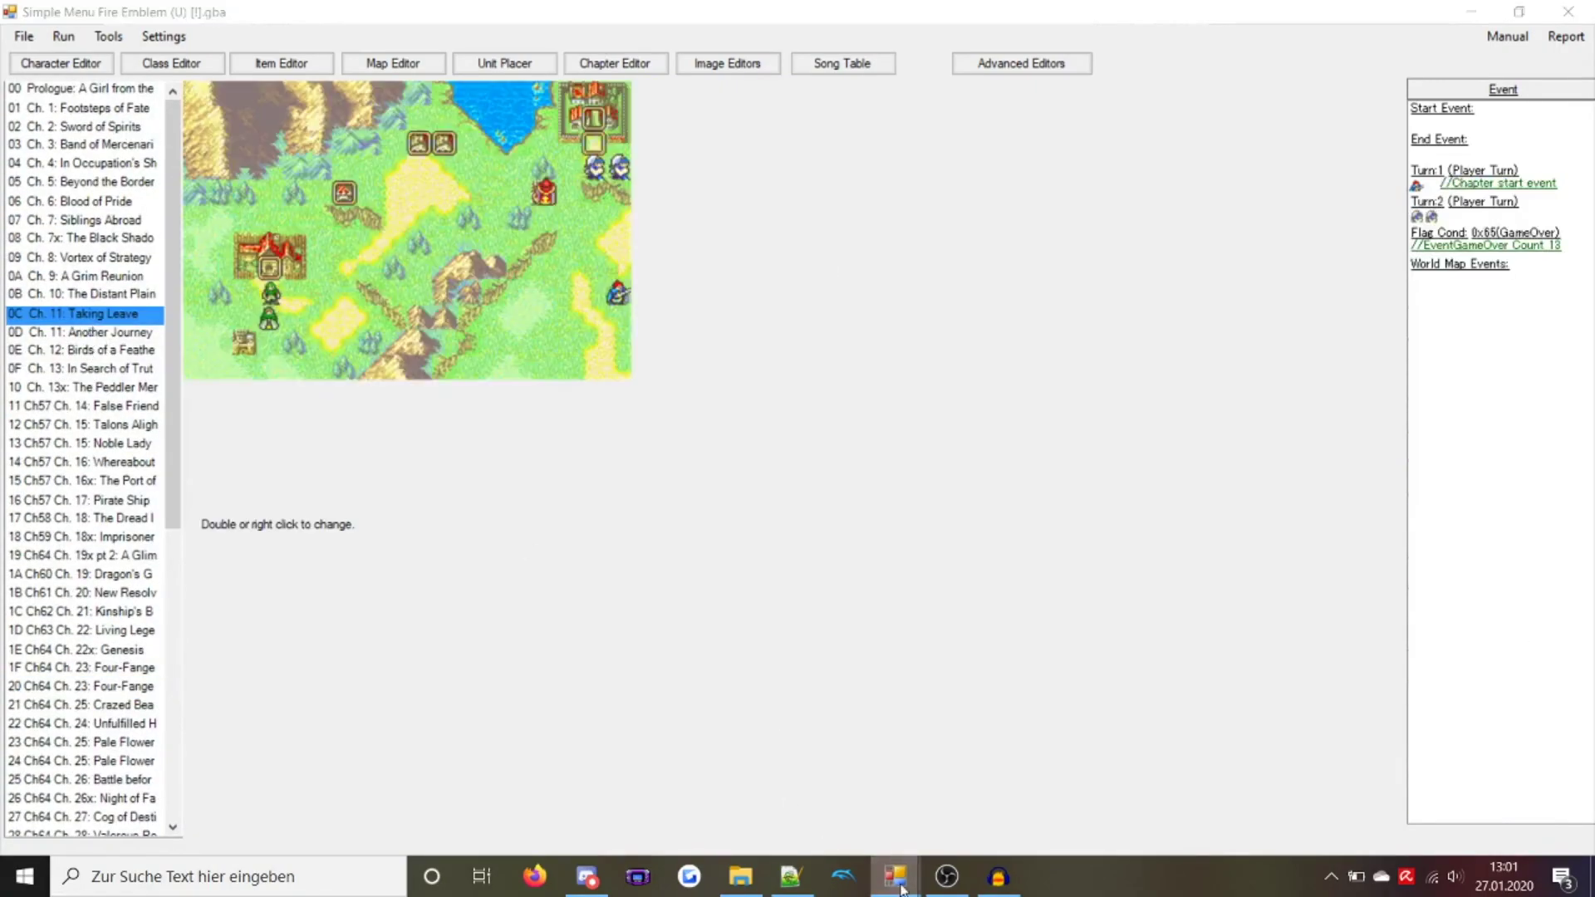
Return to the Dread Isle start event, find the Jaffar versus Leila event battle and examine its combat content
mouse_move(895, 876)
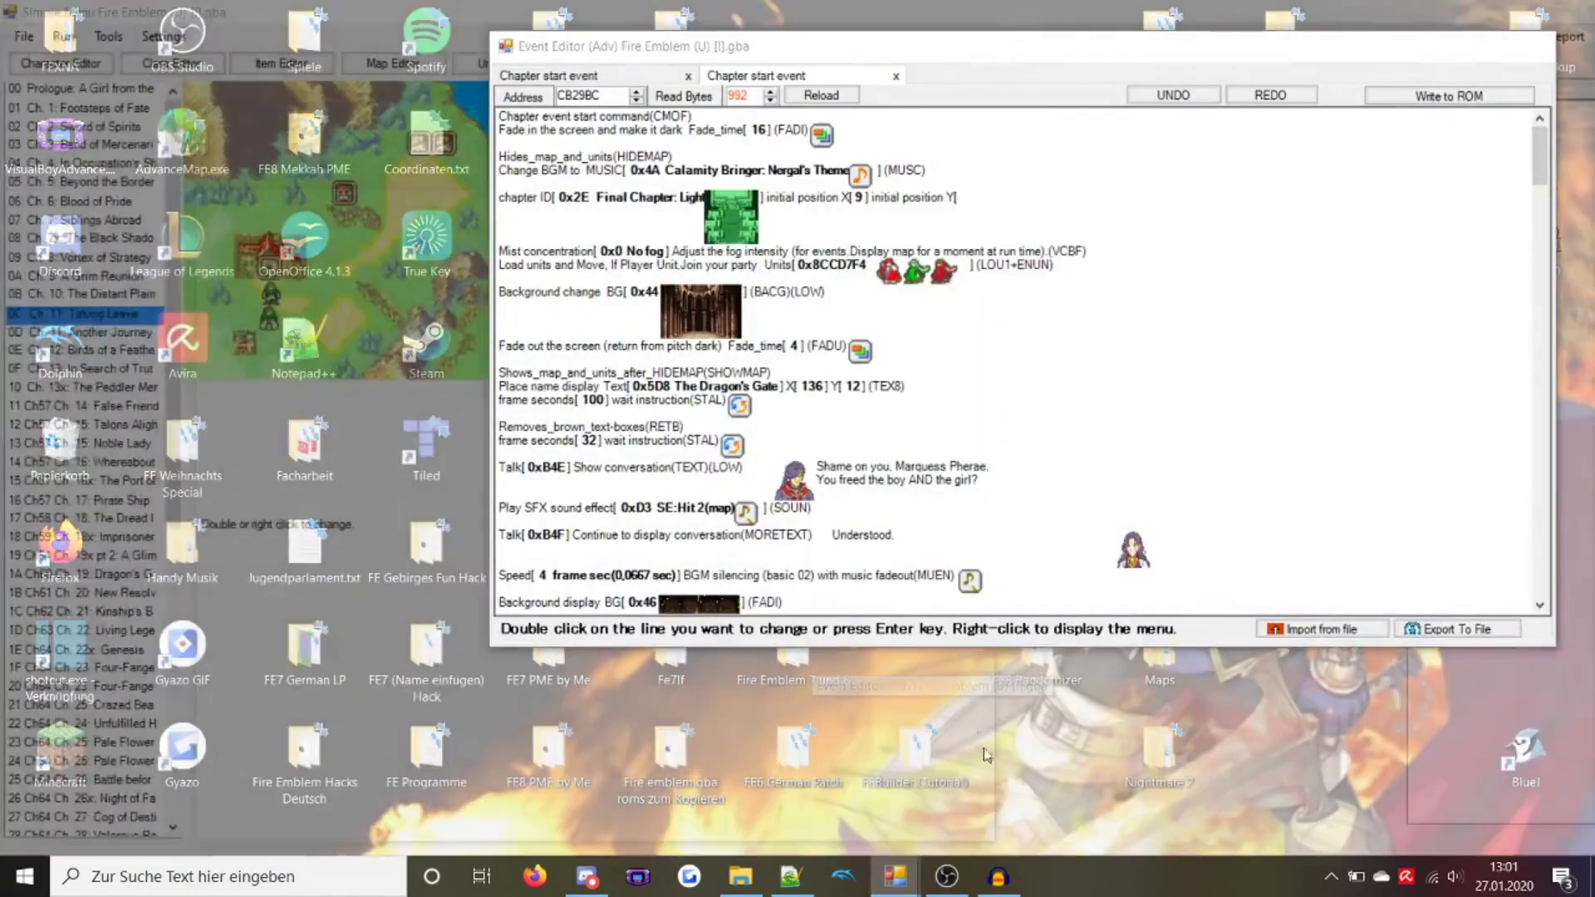
click(999, 806)
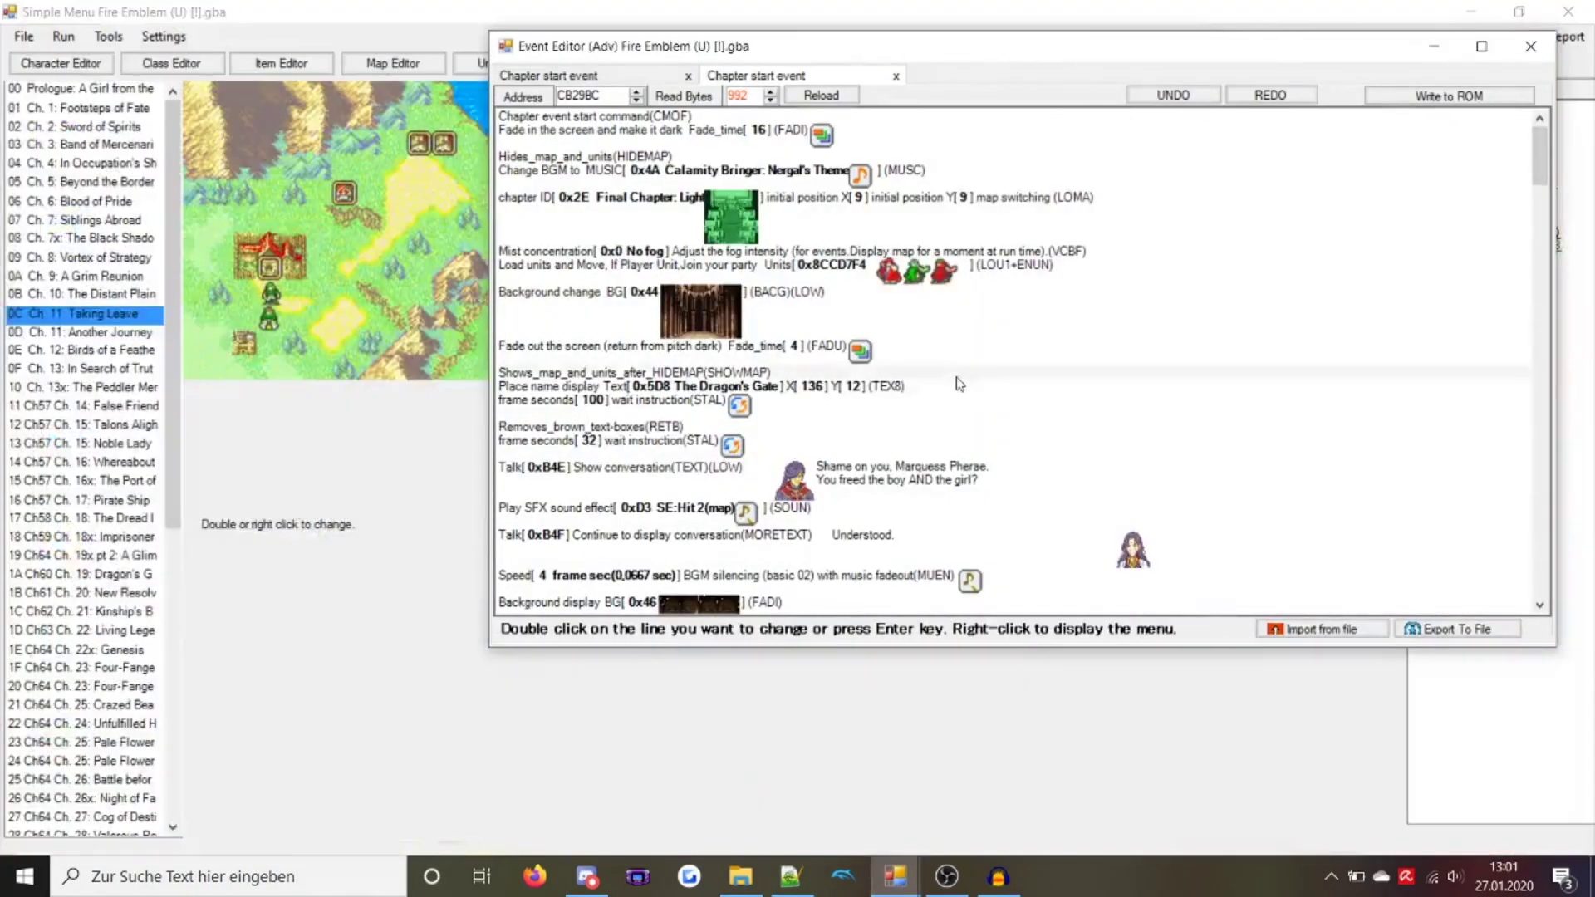
scroll(958, 383, down, 6)
scroll(958, 383, down, 1)
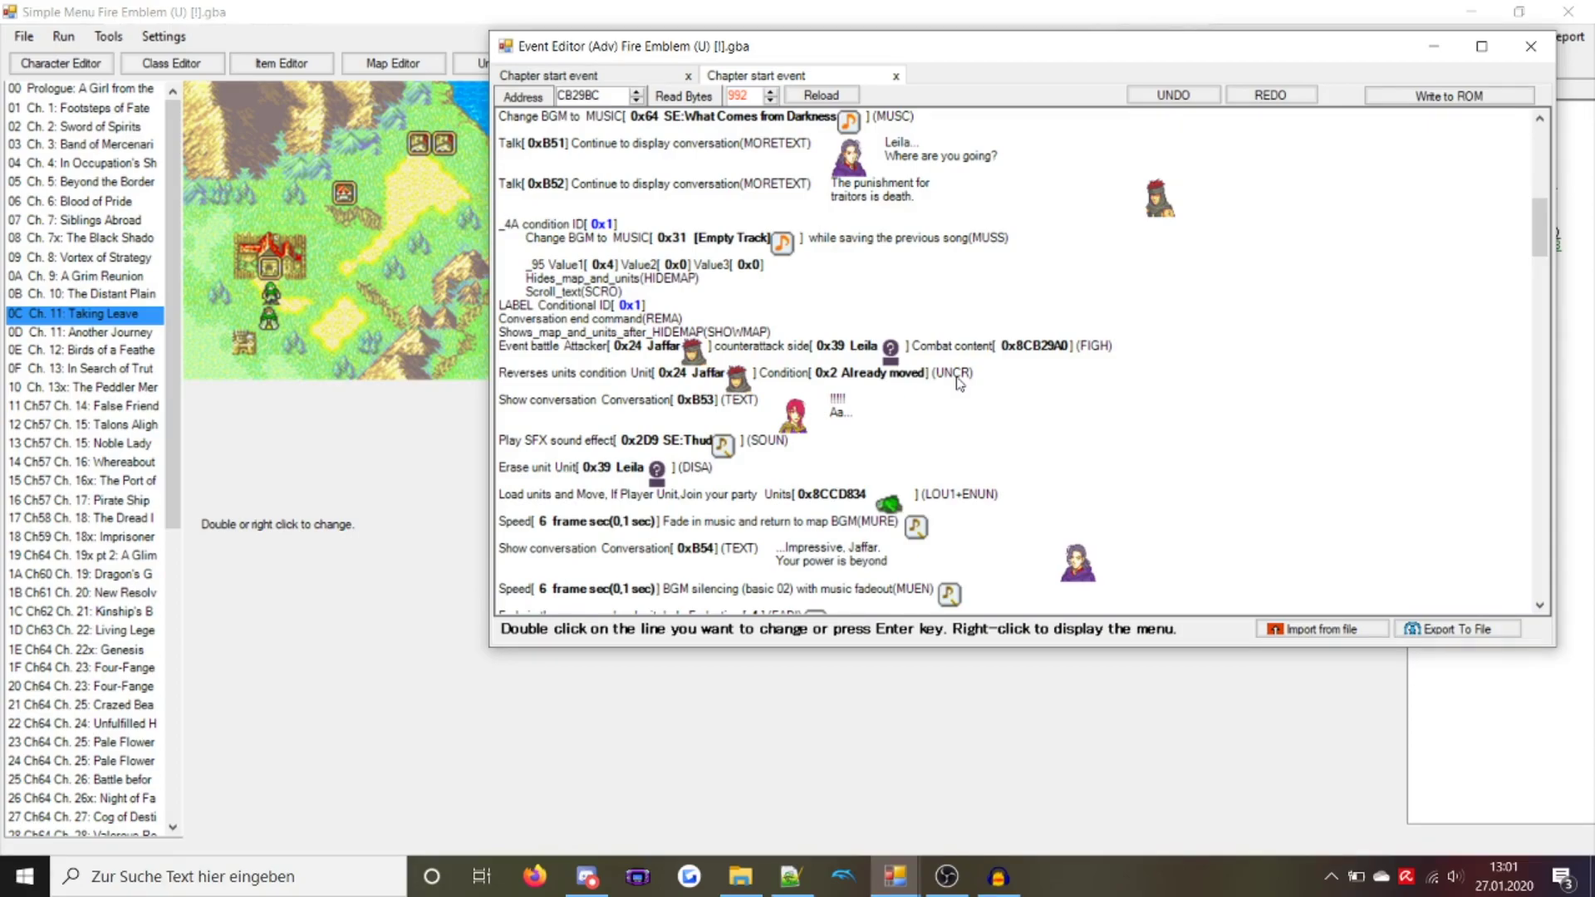
double_click(631, 346)
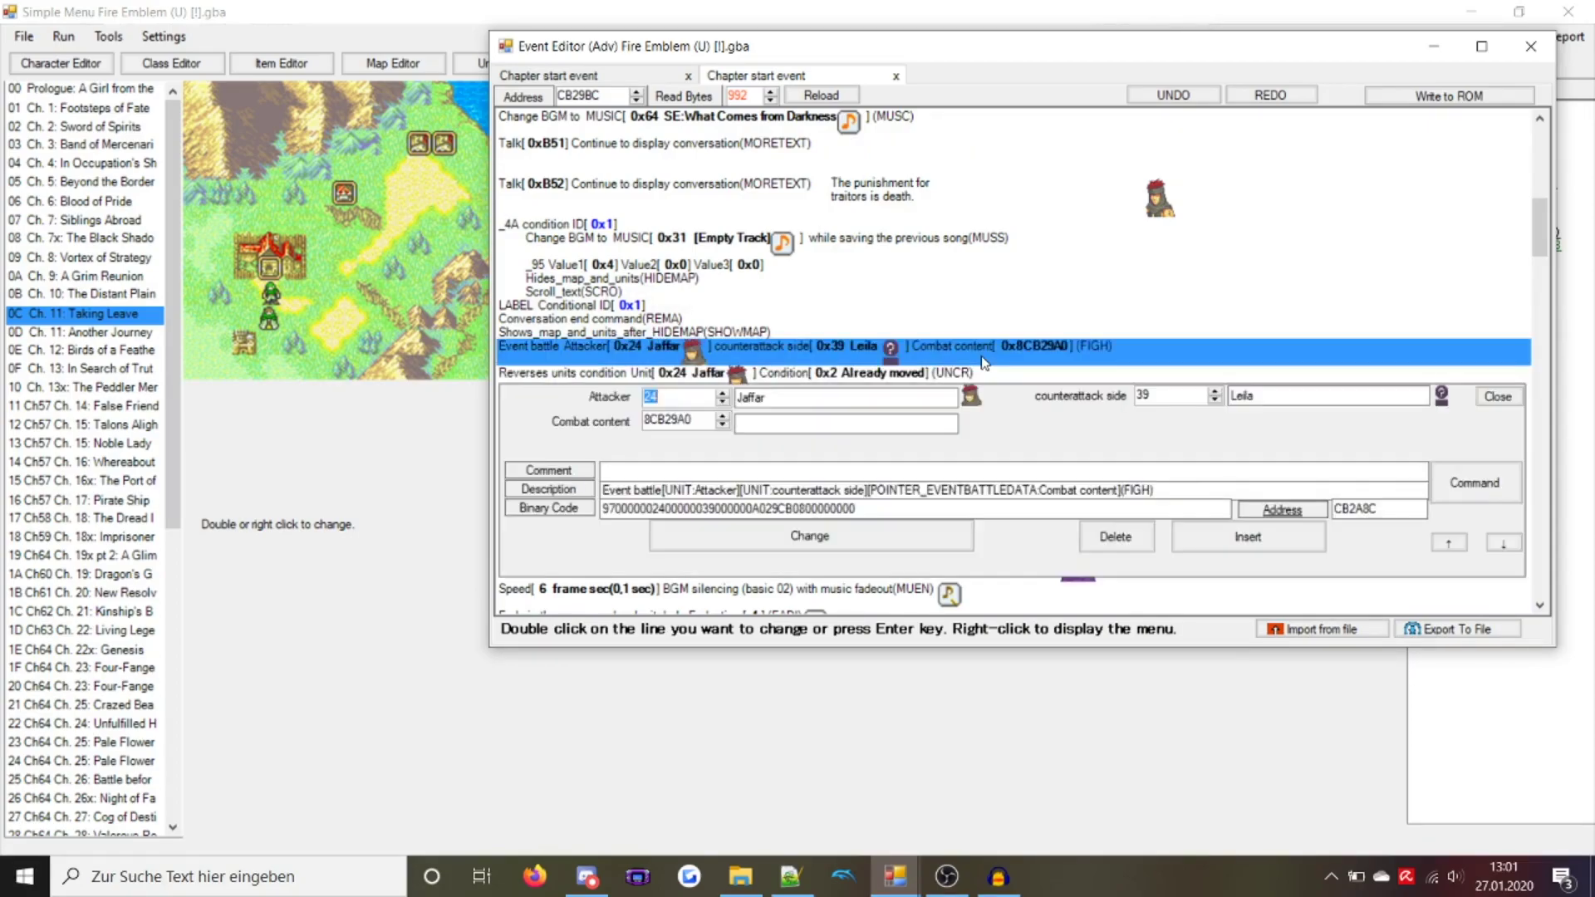
key(super+t)
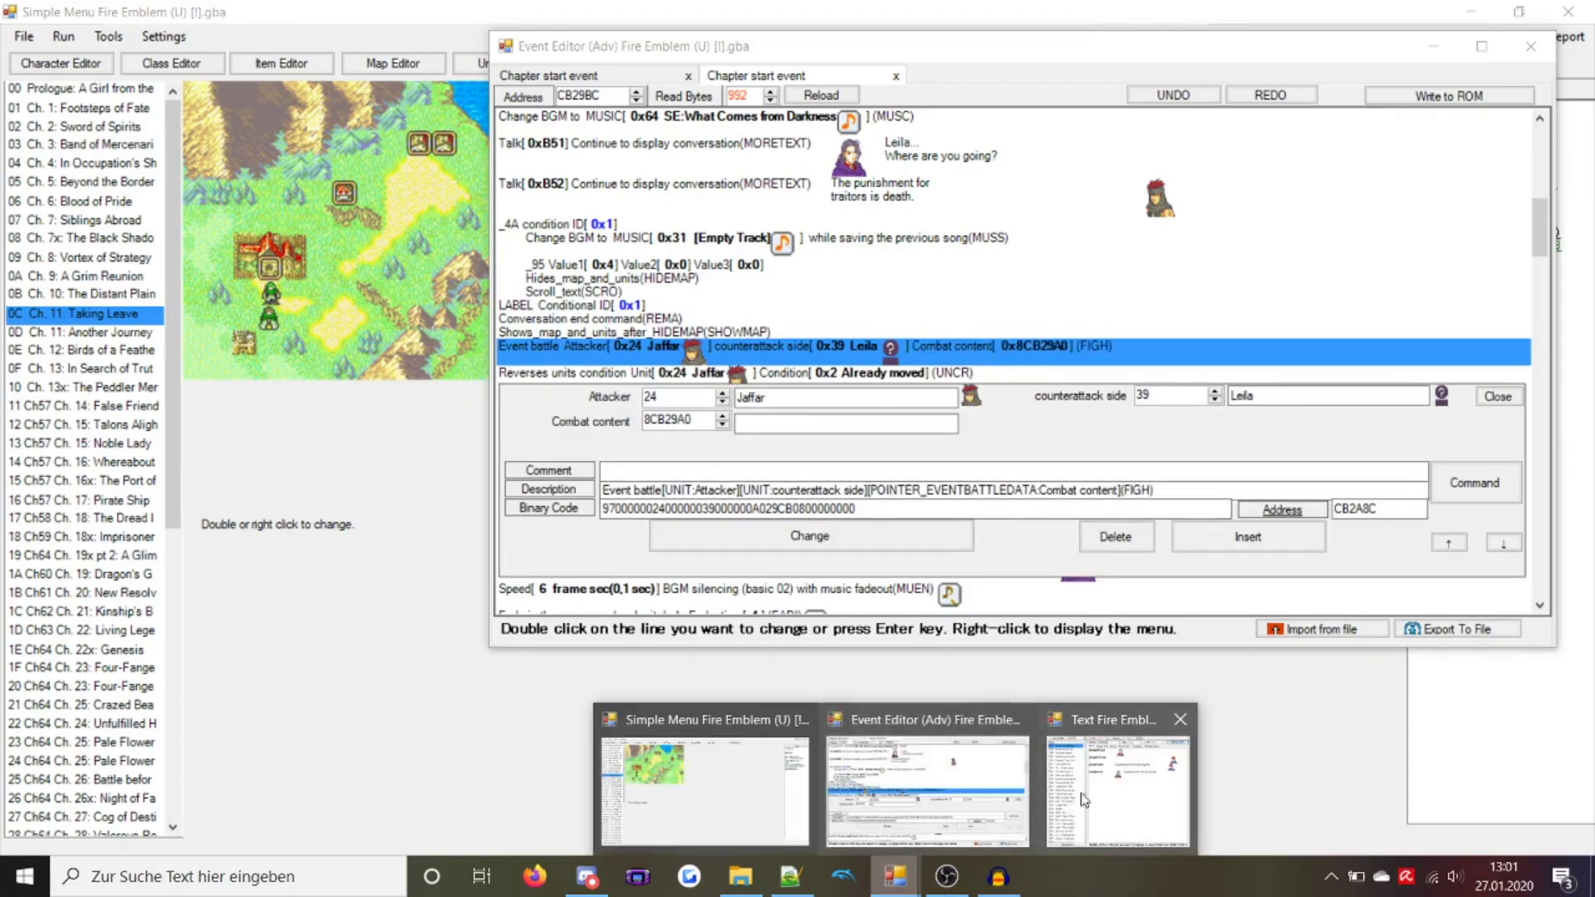
click(623, 428)
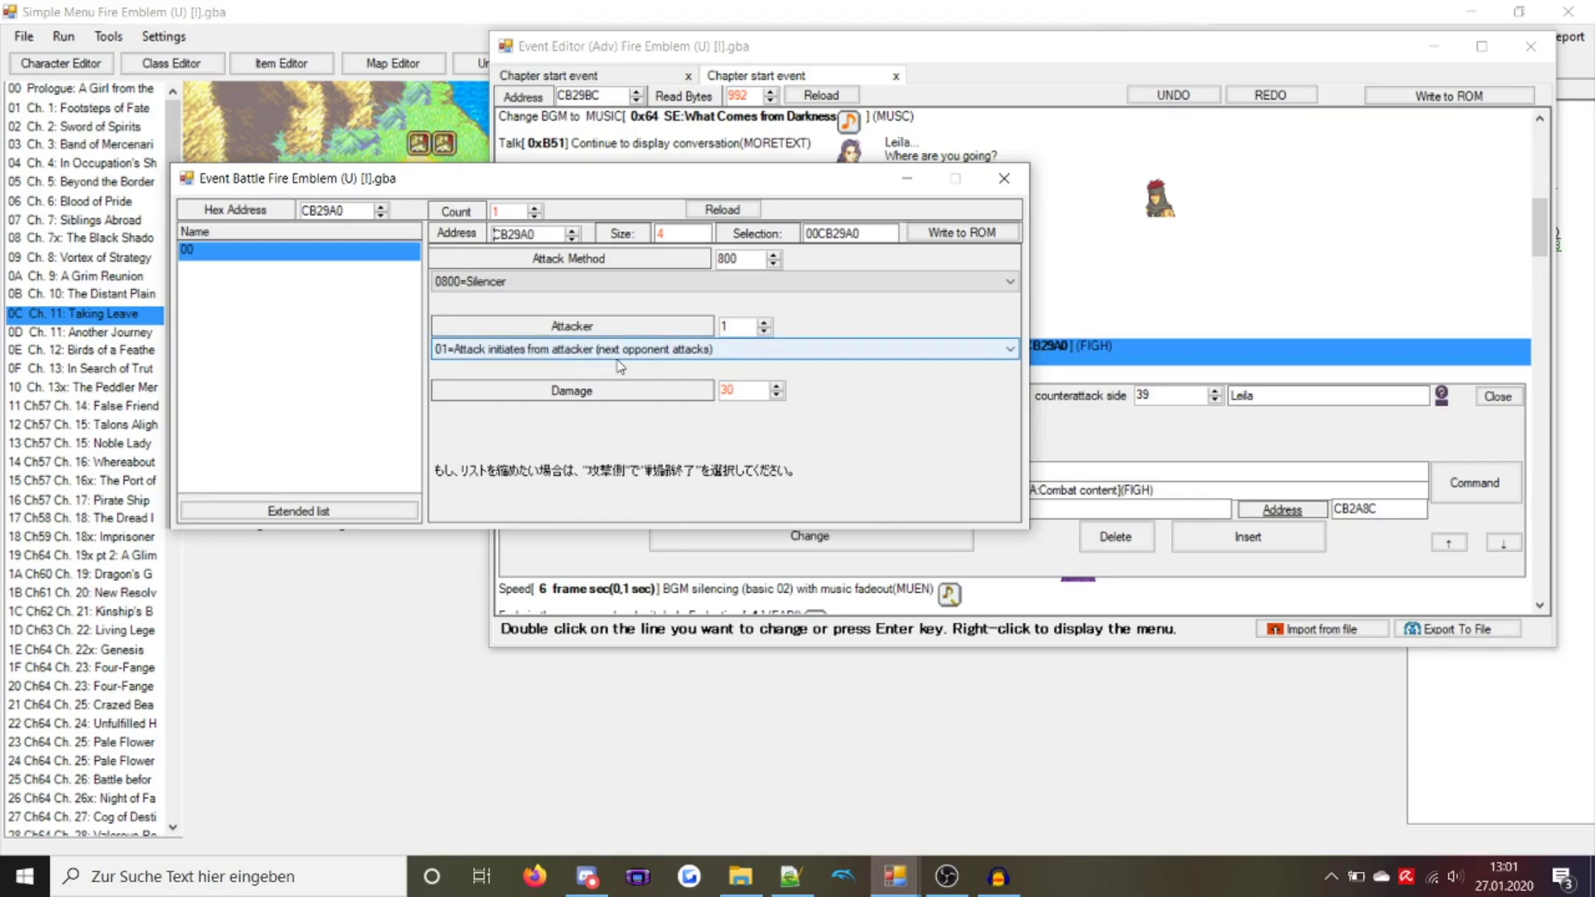
click(1004, 178)
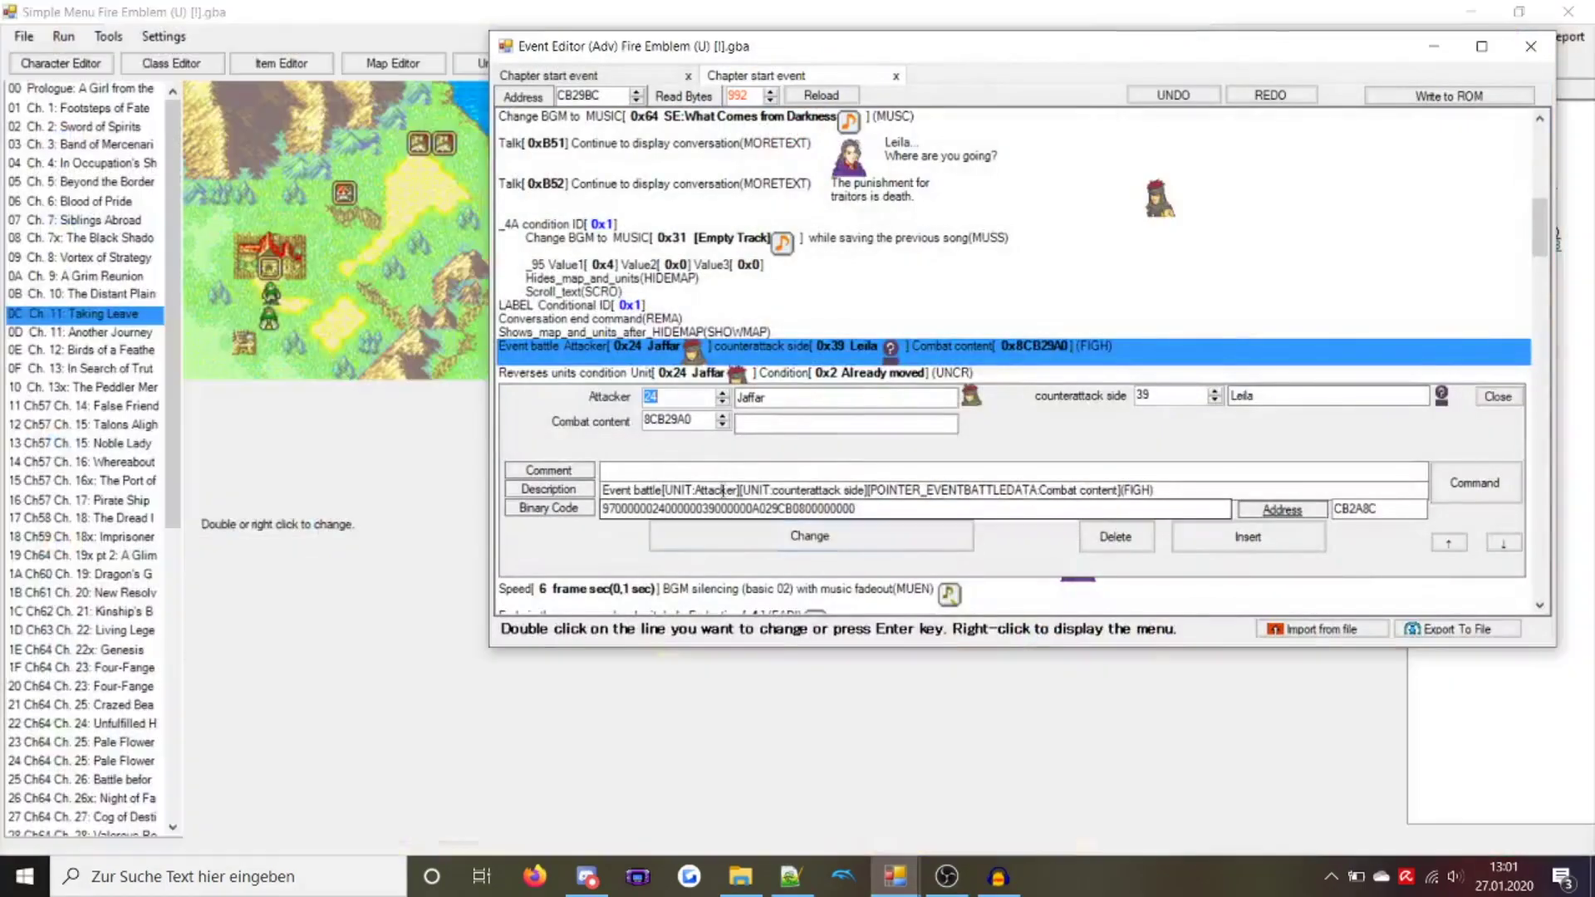
Set the Nergal versus Eliwood battle's combat content to 0 in the Chapter 11 event and pick the Event battle (FIGH) instruction for that line
double_click(746, 274)
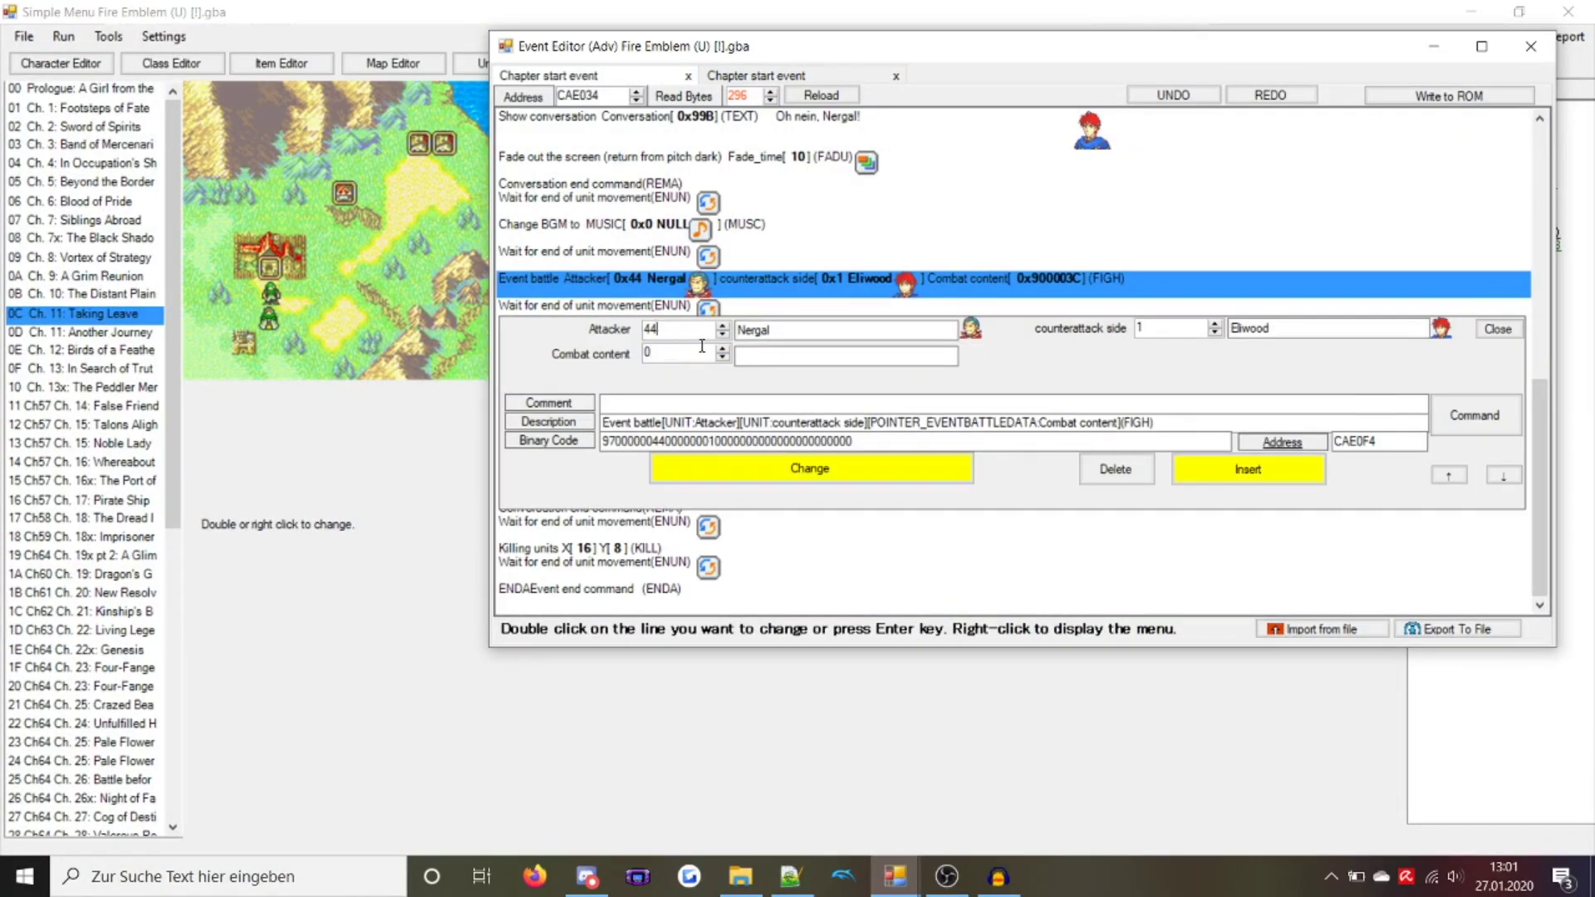
key(Return)
double_click(766, 284)
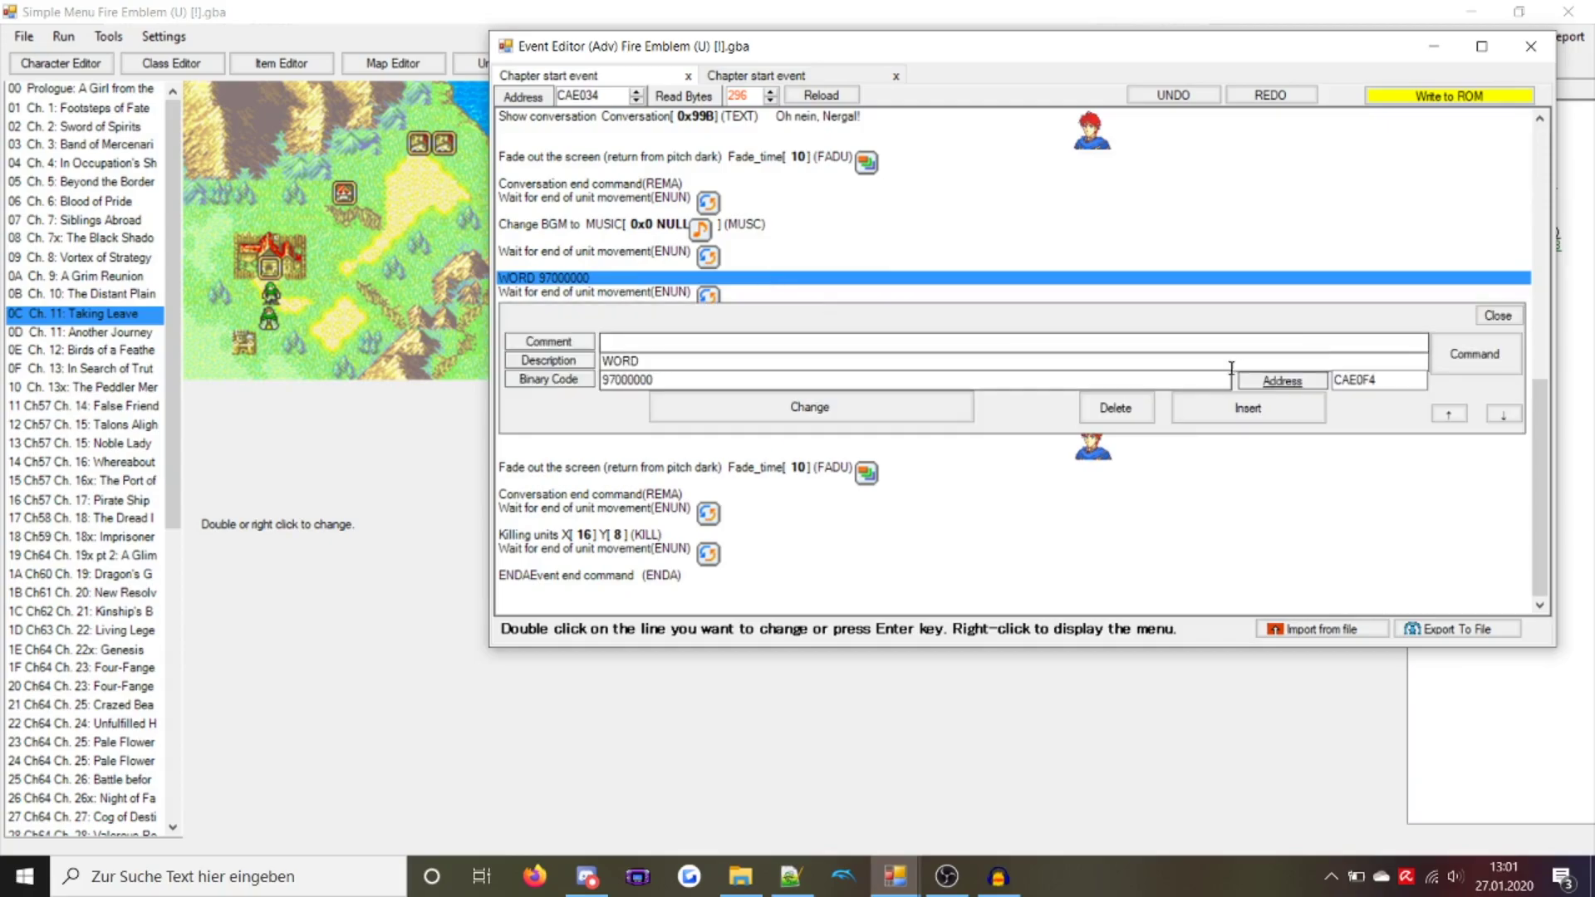
click(1494, 364)
text(fig)
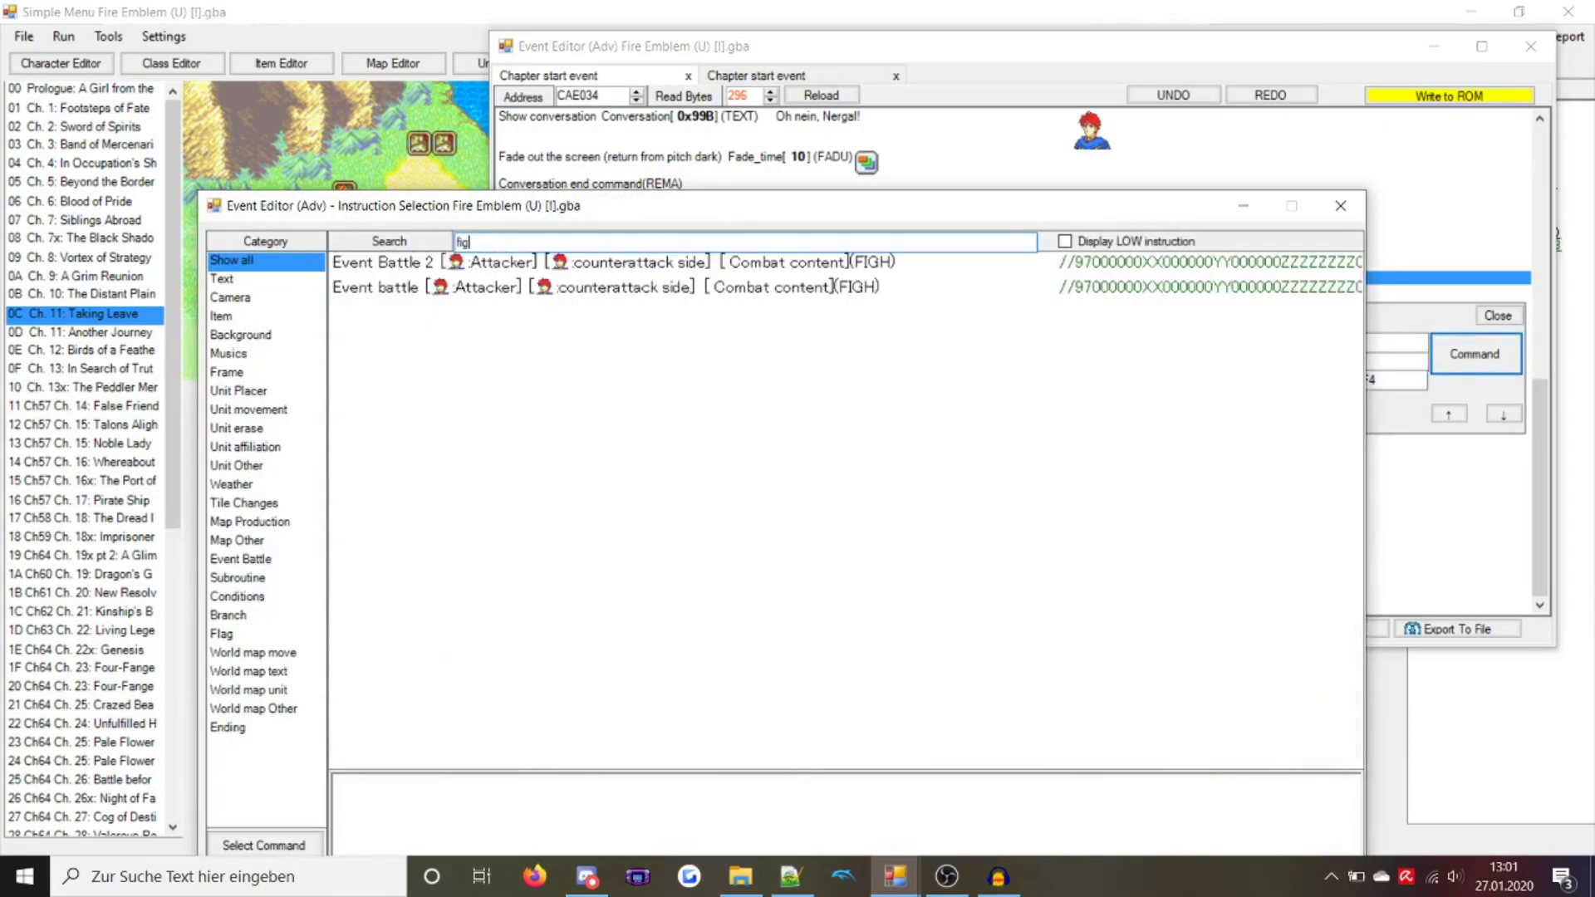
text(h)
click(906, 285)
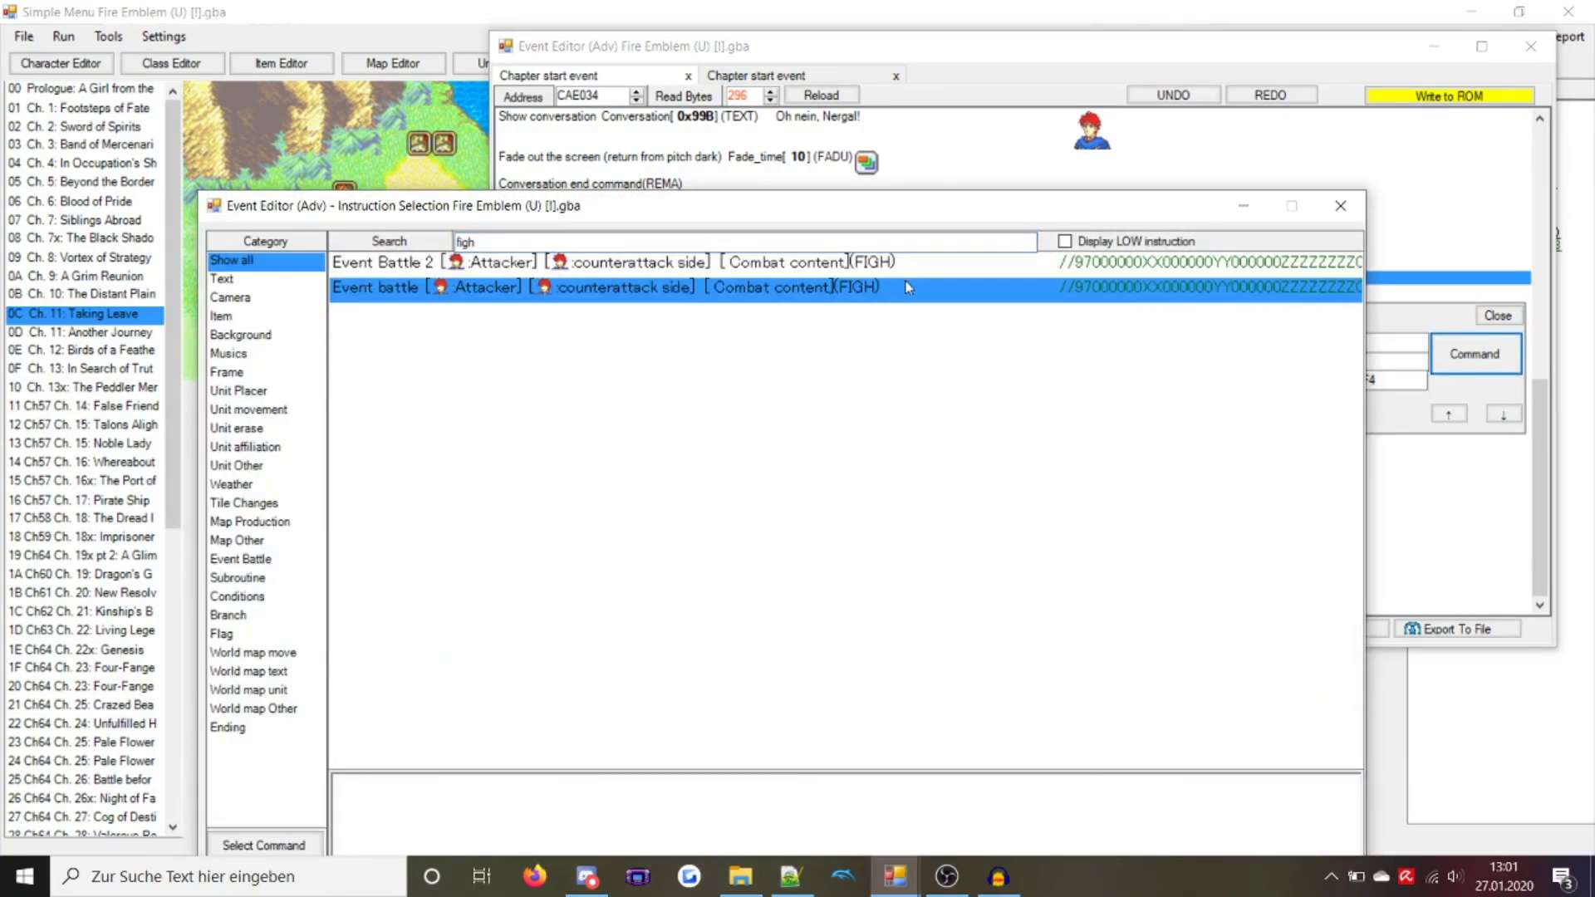
double_click(906, 285)
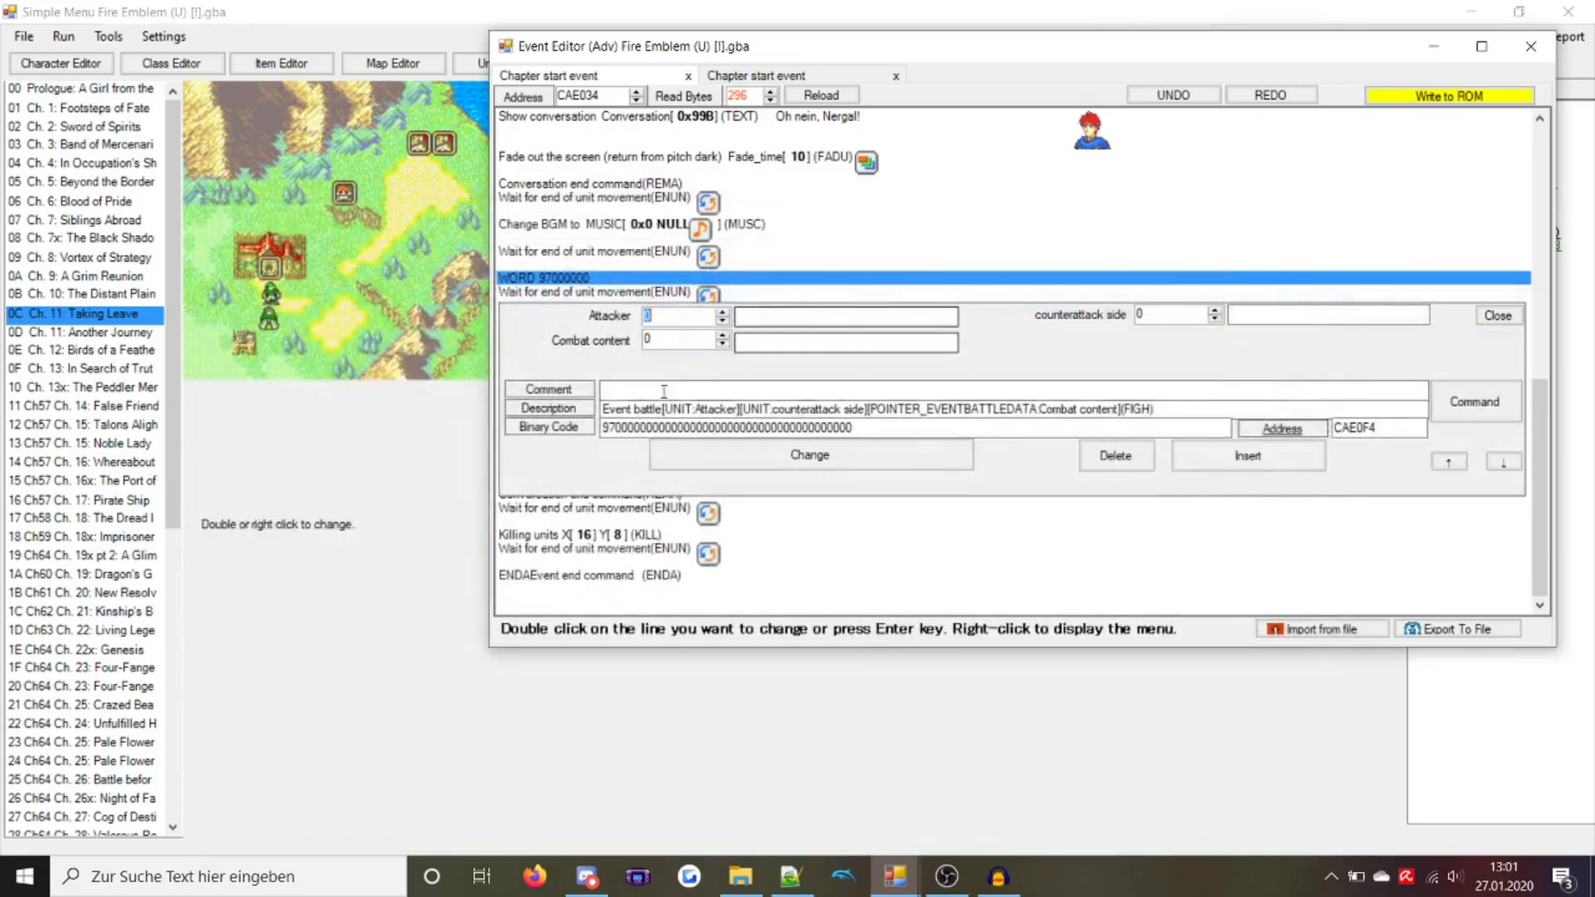
Allocate new combat content data with 5 entries for the event battle and repoint it
click(594, 343)
click(232, 378)
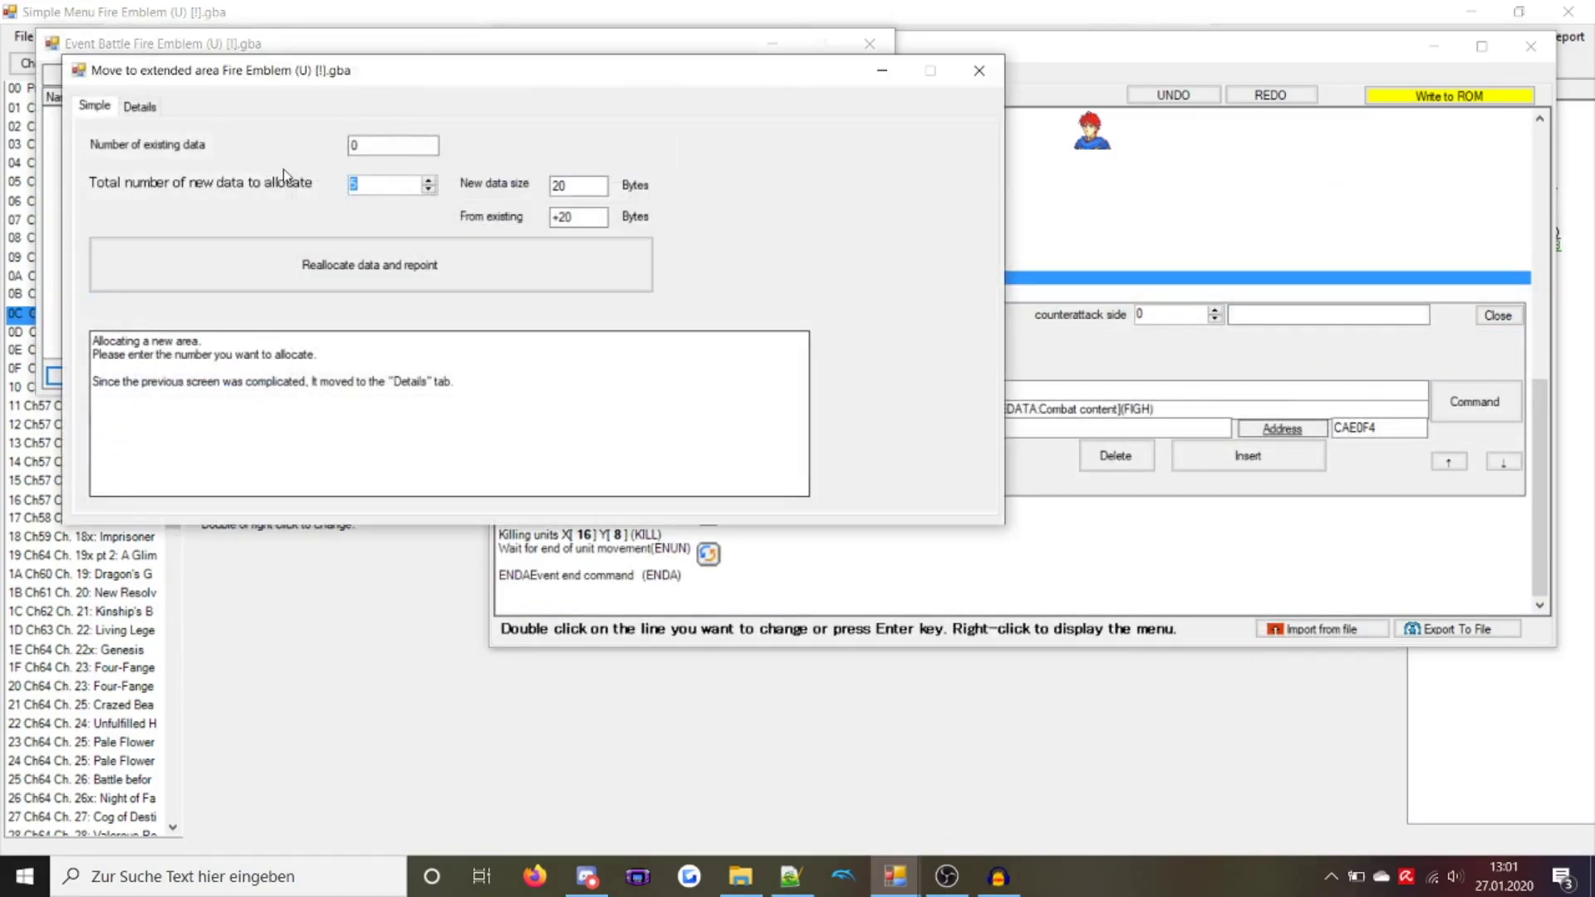
click(361, 264)
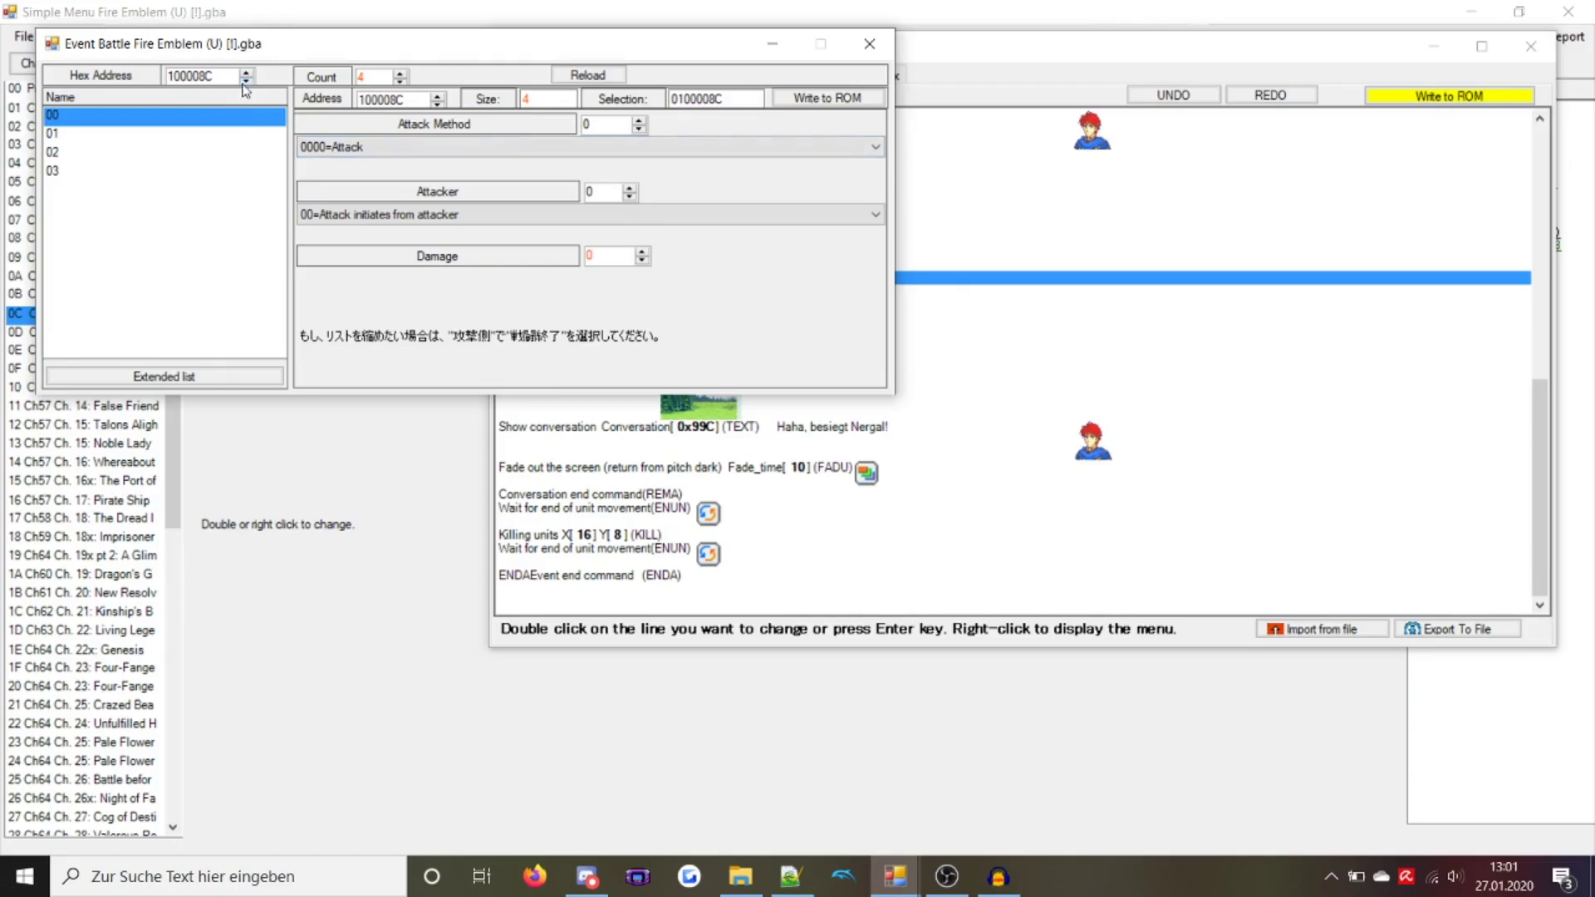
Reopen the WORD 97000000 line and look up "figh" to assign it the Event battle (FIGH) instruction again
double_click(936, 278)
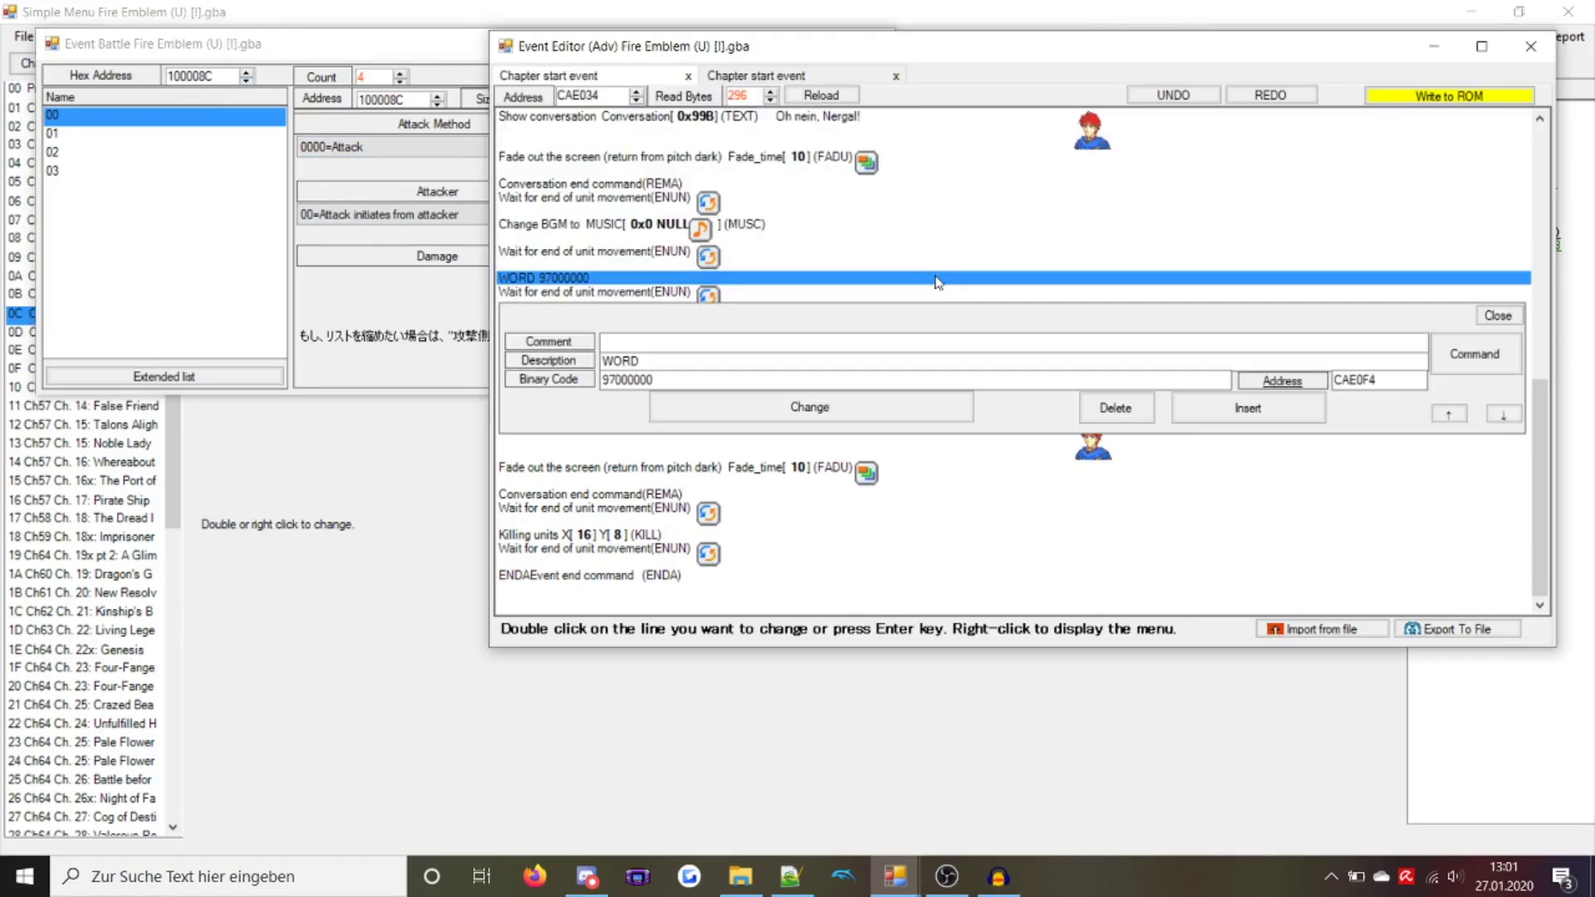
click(1454, 353)
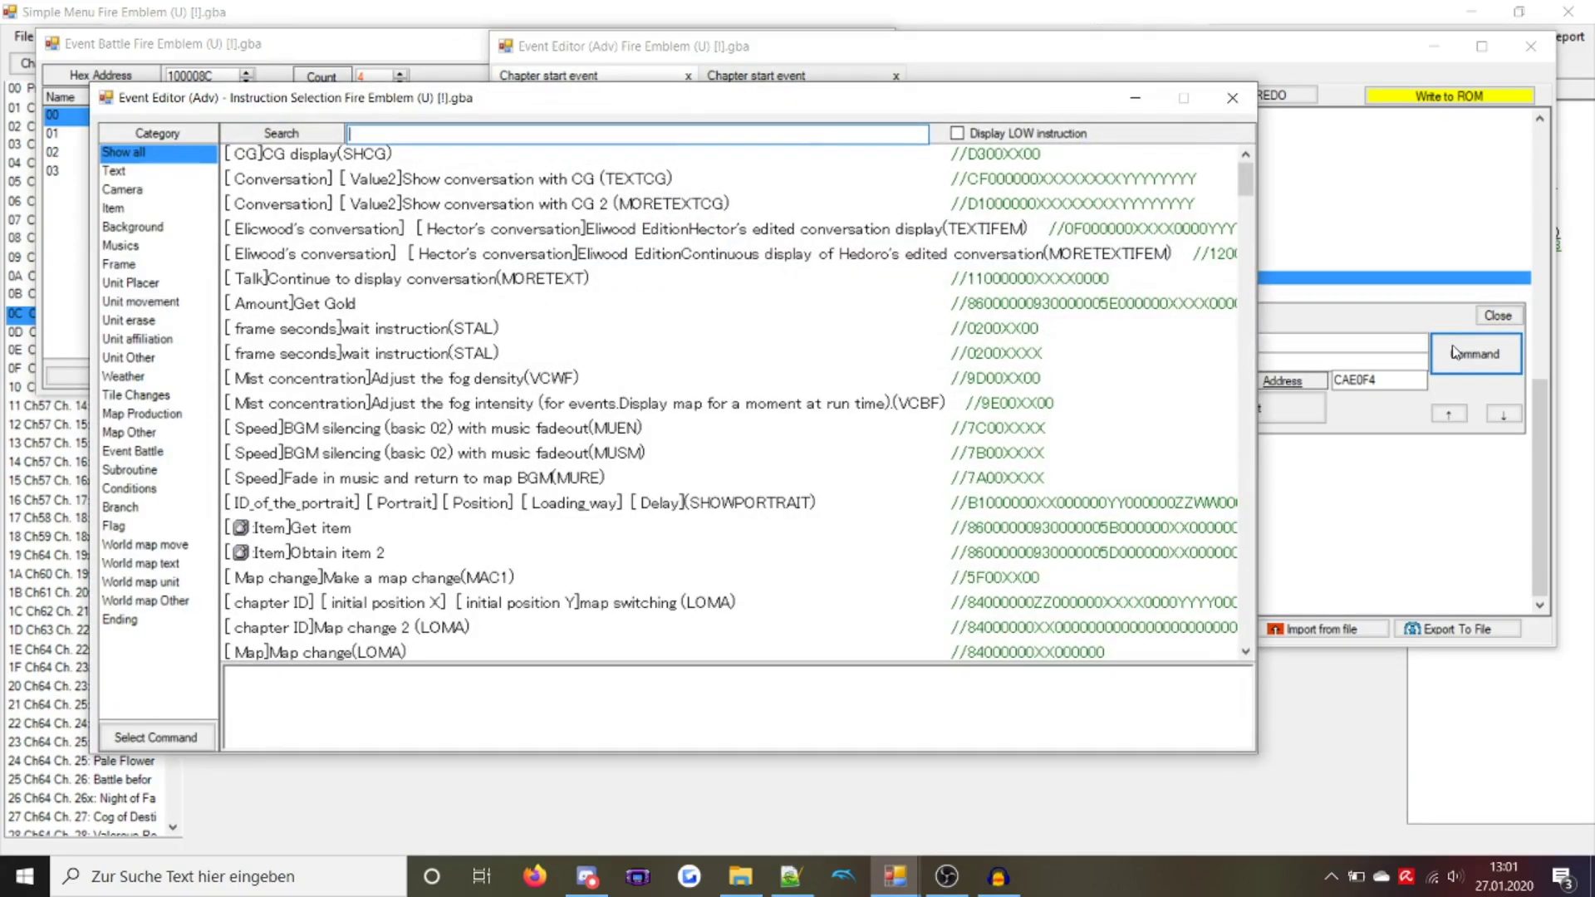
text(figh)
double_click(751, 178)
Set the battle's combat content to 900008C, attacker to 44 (Nergal) and counterattack side to 1 (Eliwood), and write the event to ROM
click(689, 338)
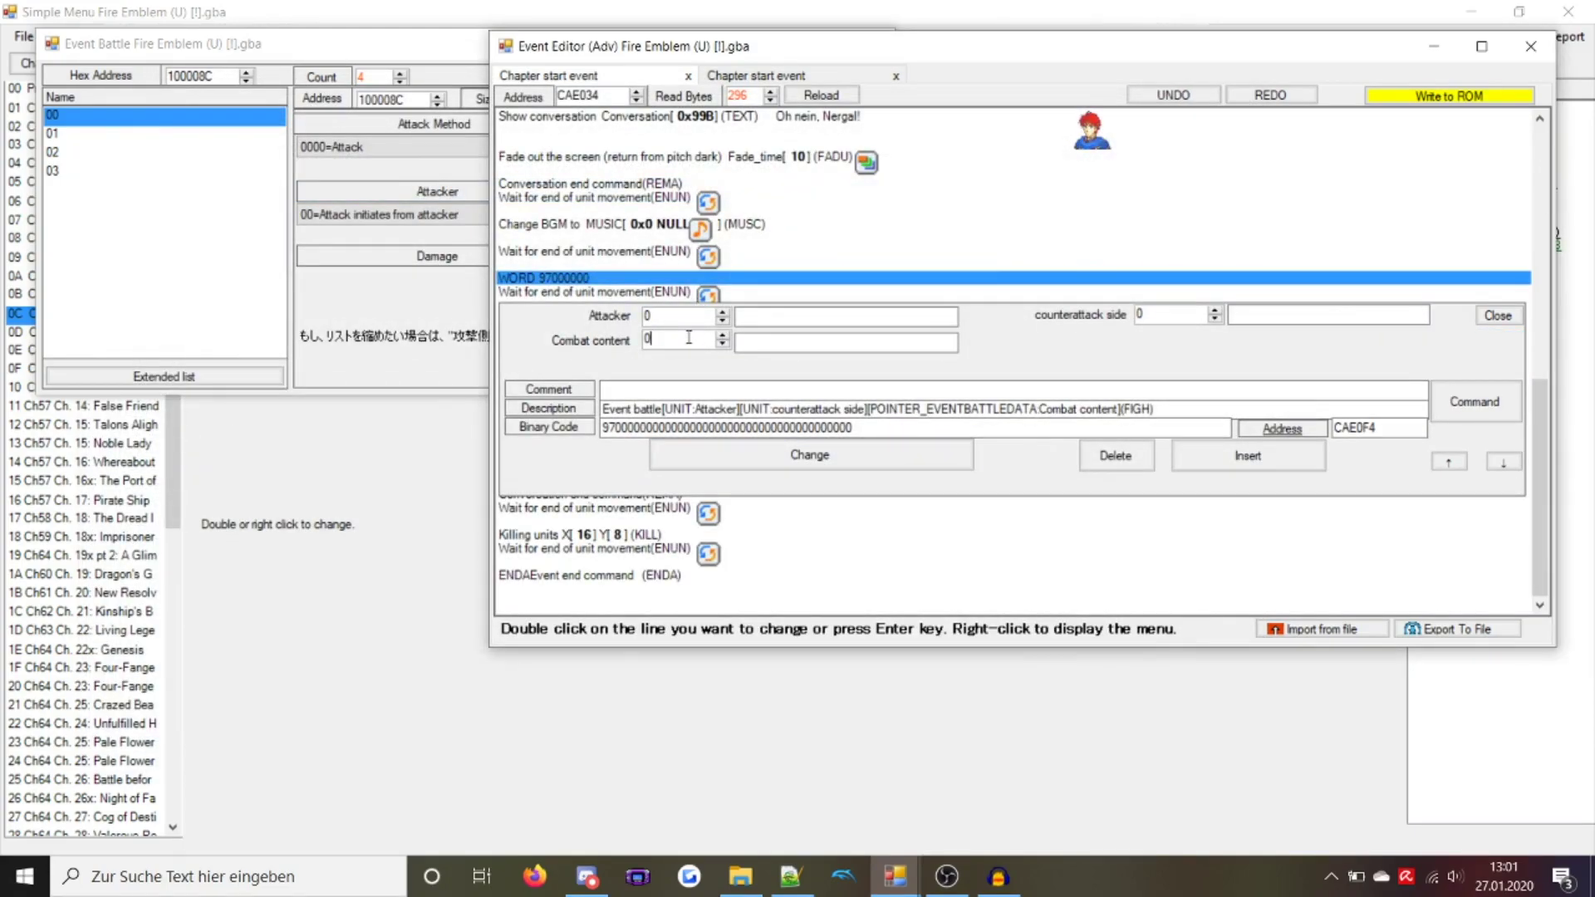
click(687, 319)
text(44)
click(1180, 316)
text(1)
key(Return)
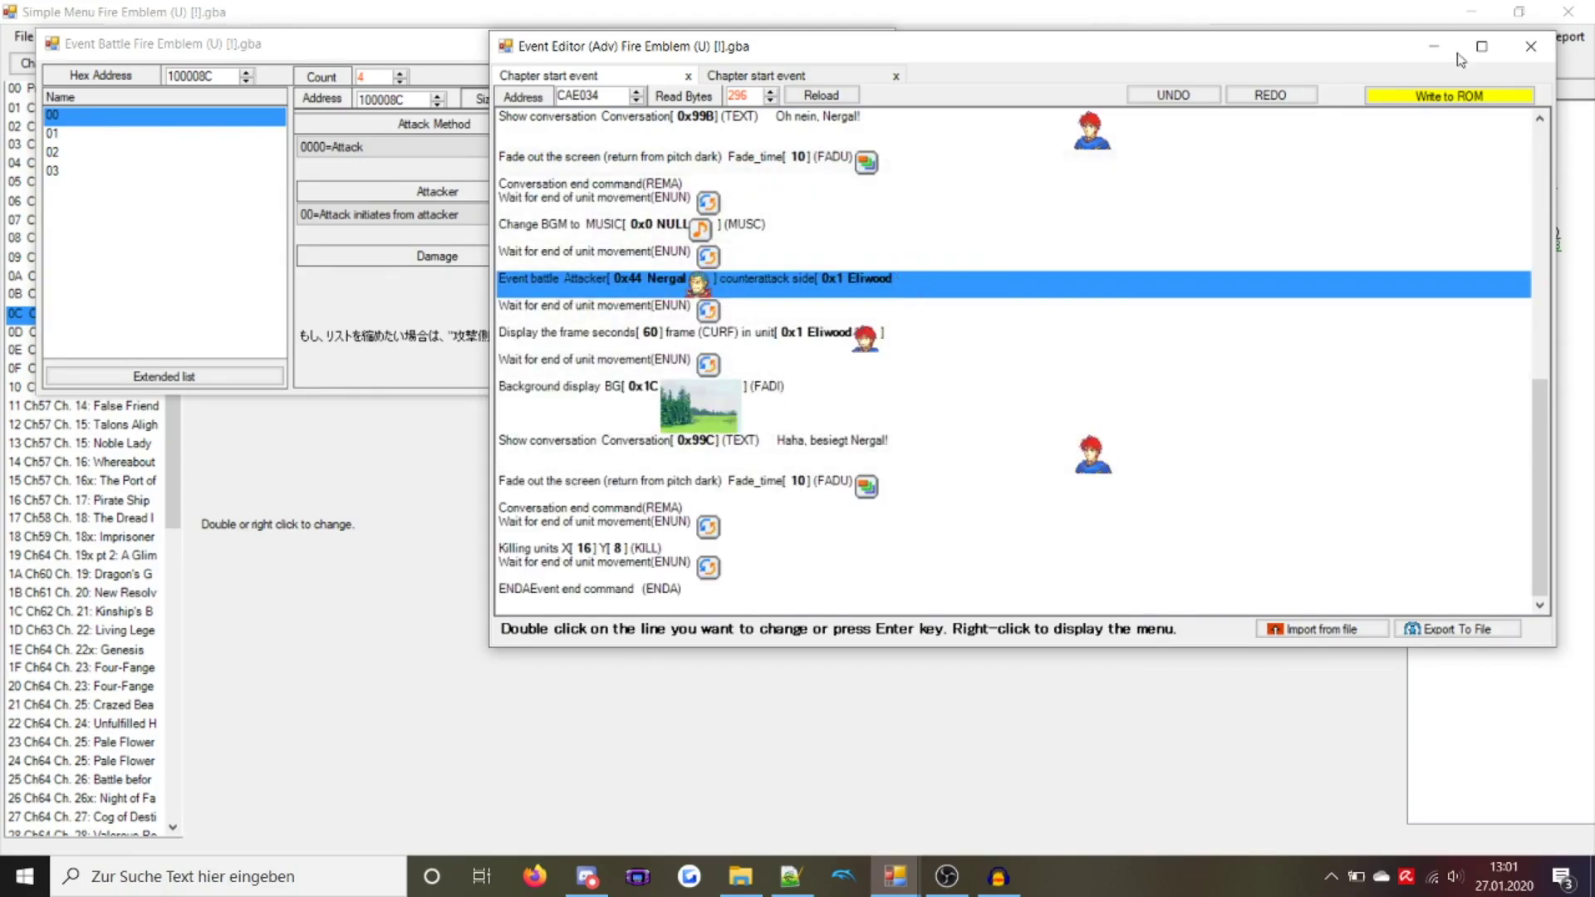
click(1455, 98)
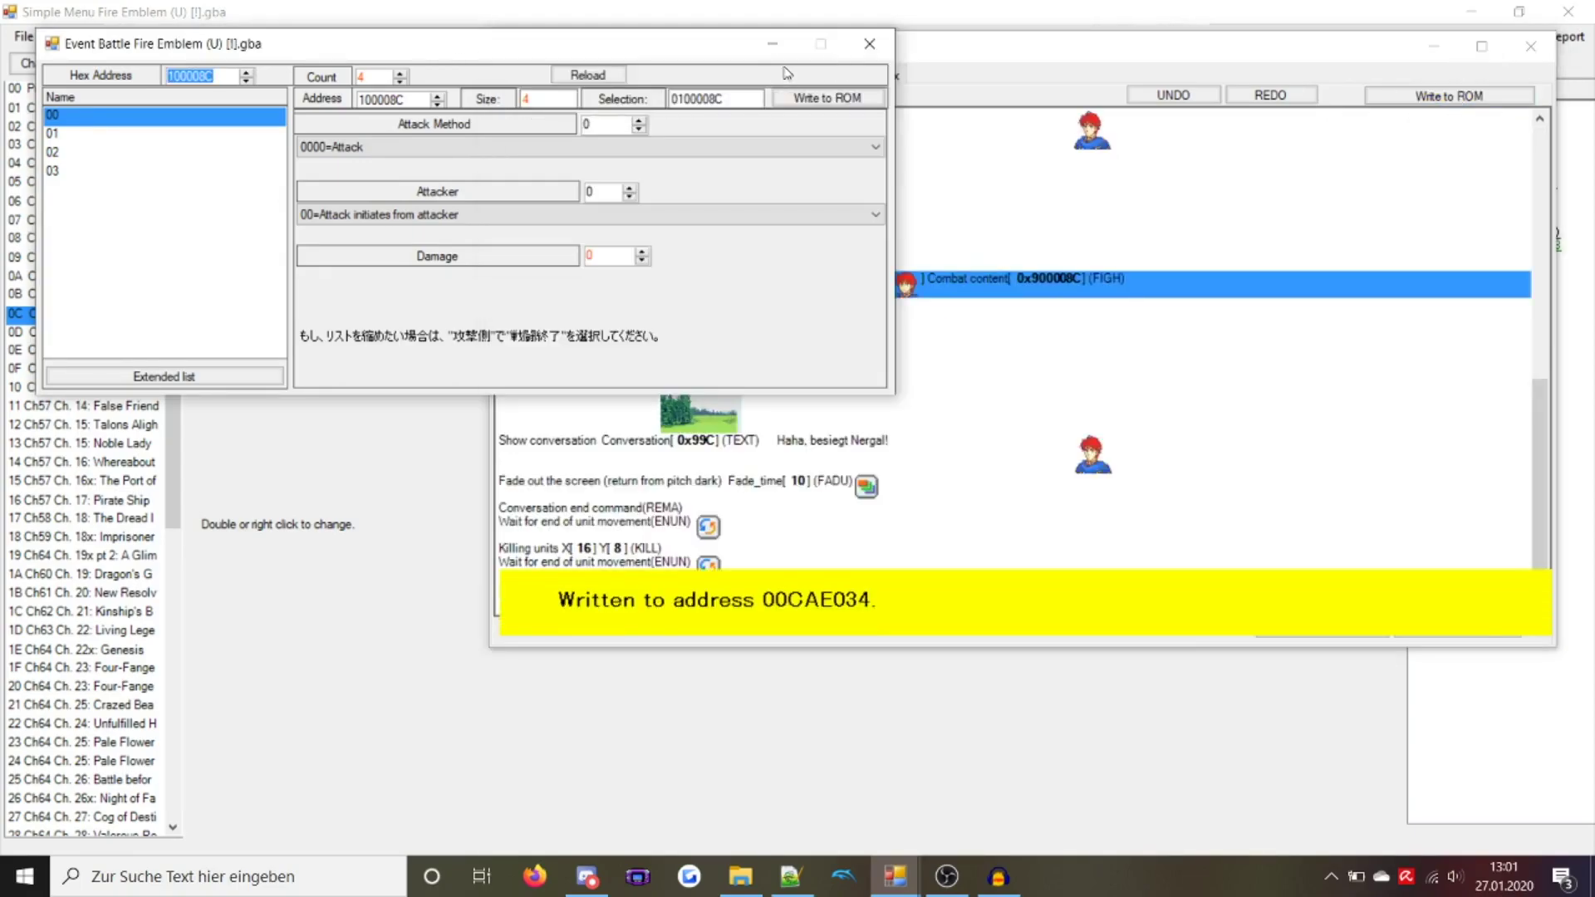
Reopen the battle's combat content, set entry 00 to Critical (1) with attacker option 1 and damage 15, and write it to ROM
key(Down)
key(Down)
key(Up)
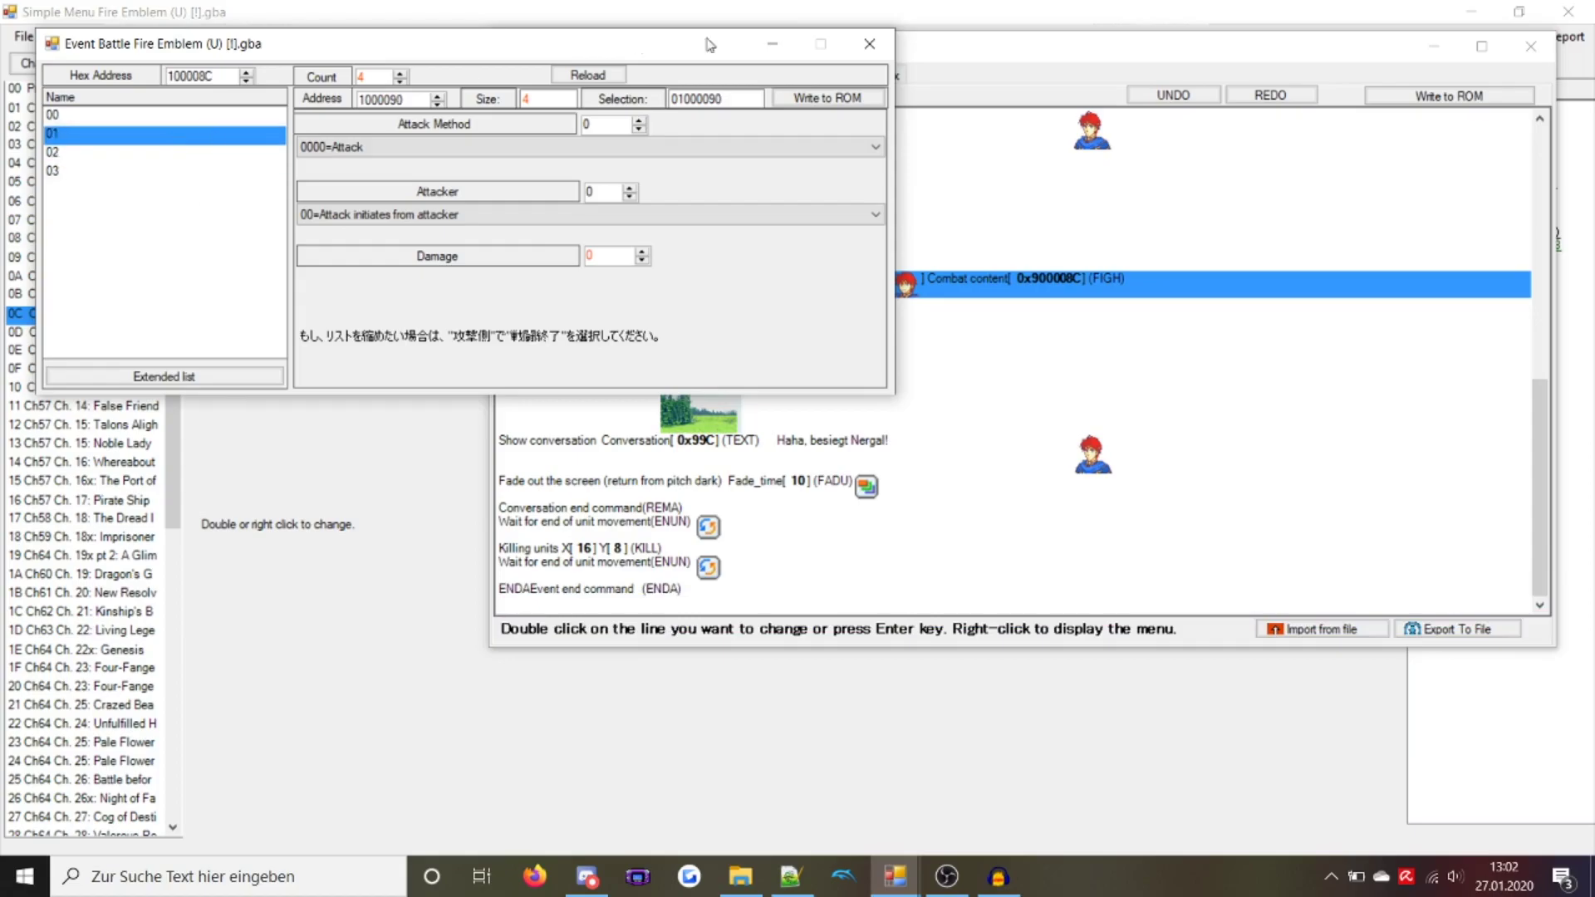
click(870, 43)
double_click(582, 278)
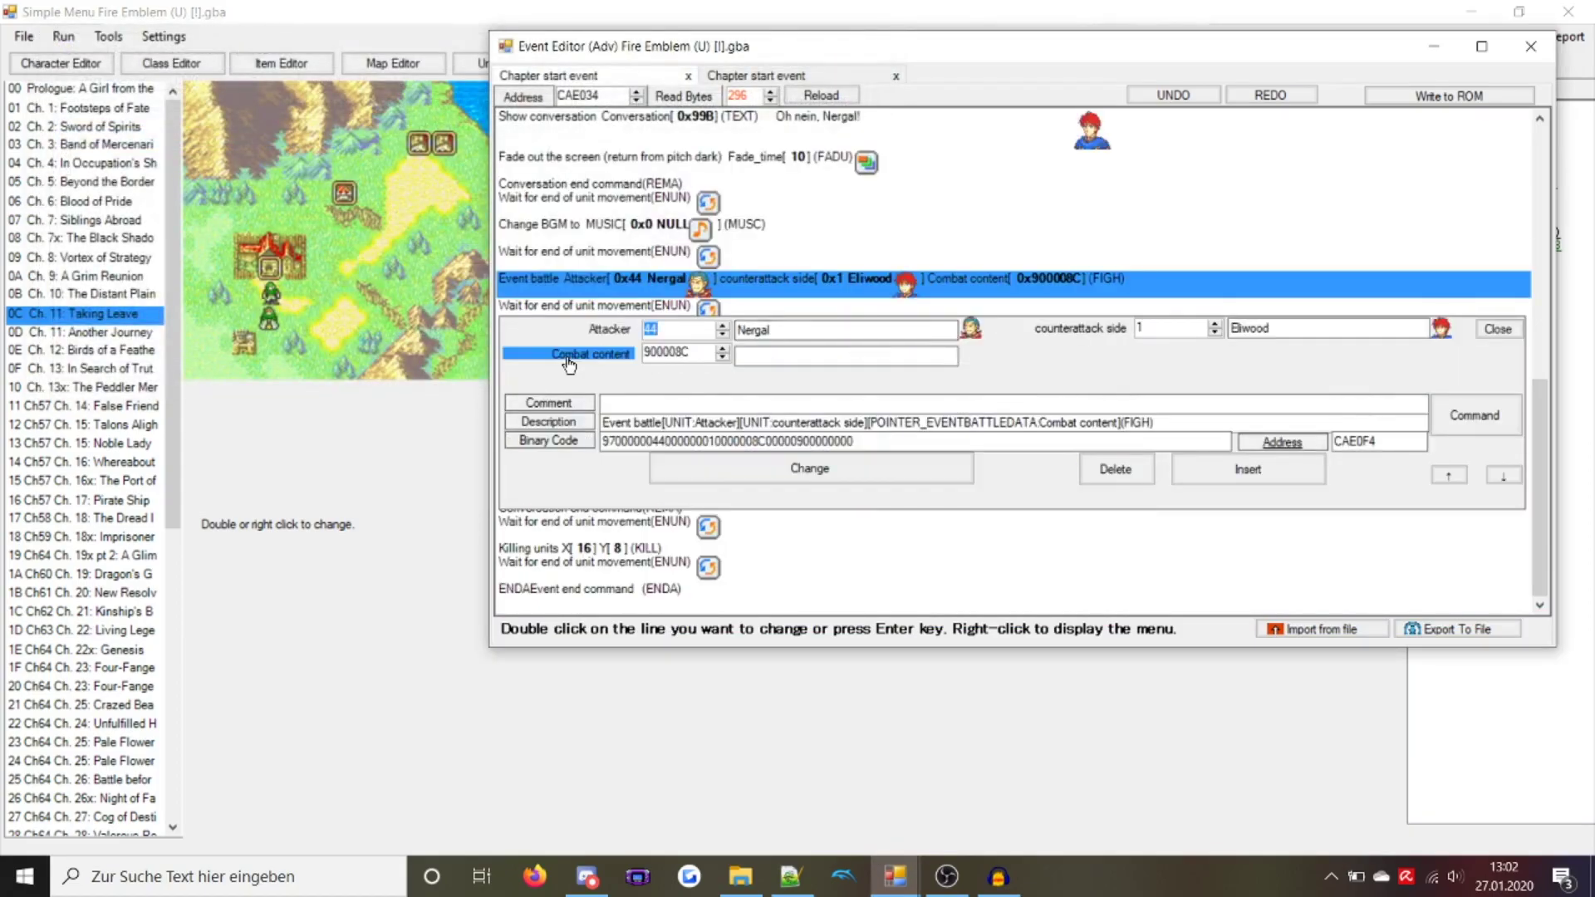
click(567, 360)
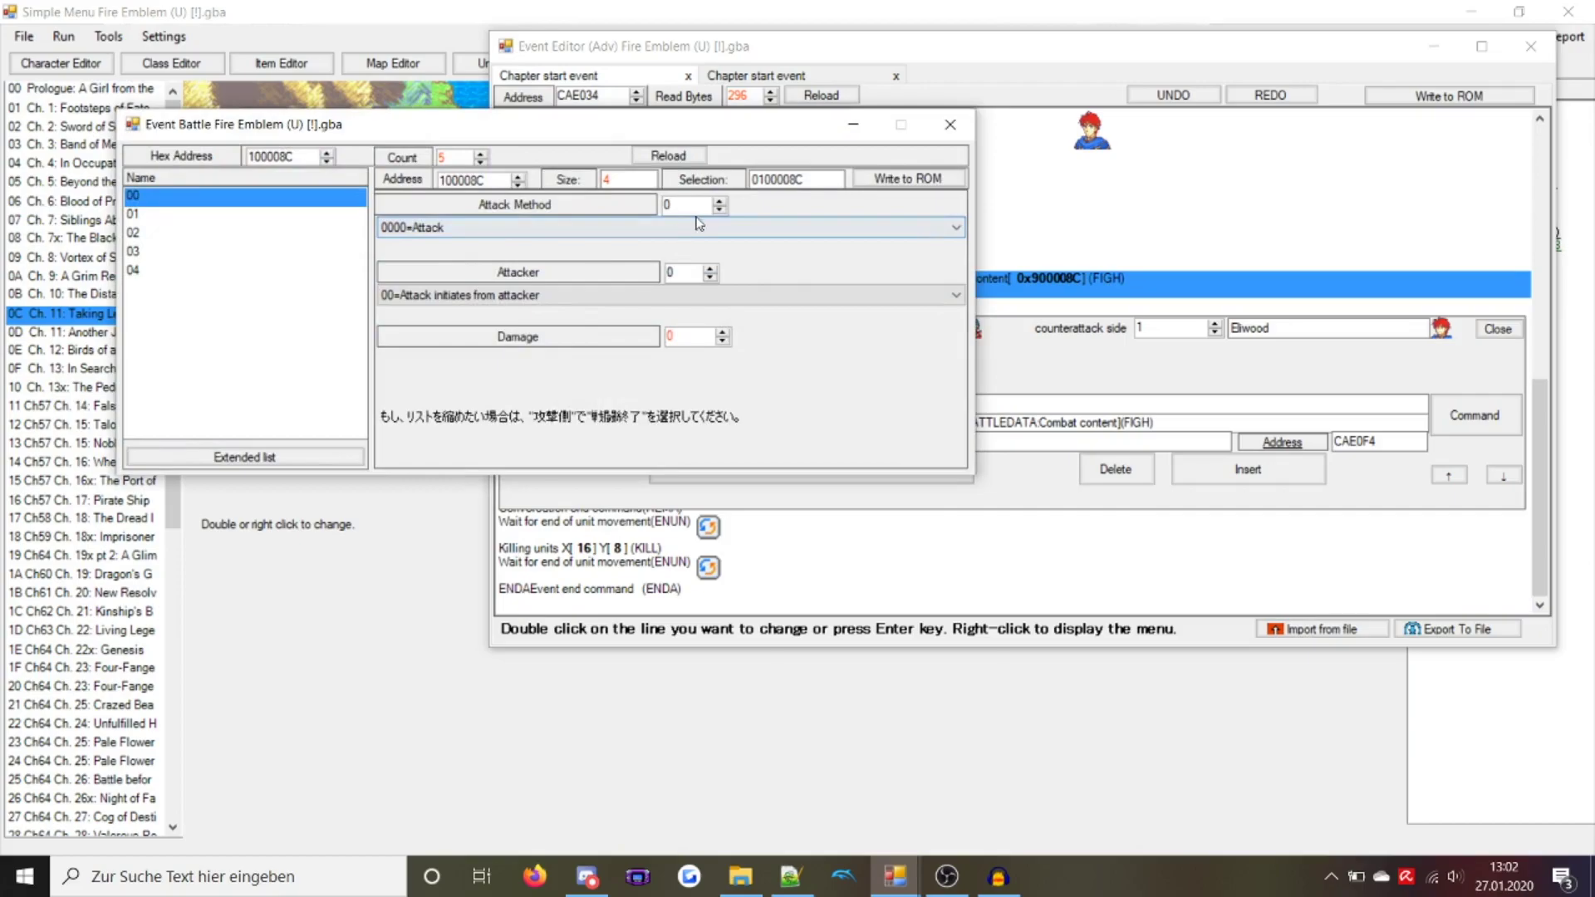
scroll(648, 296, down, 1)
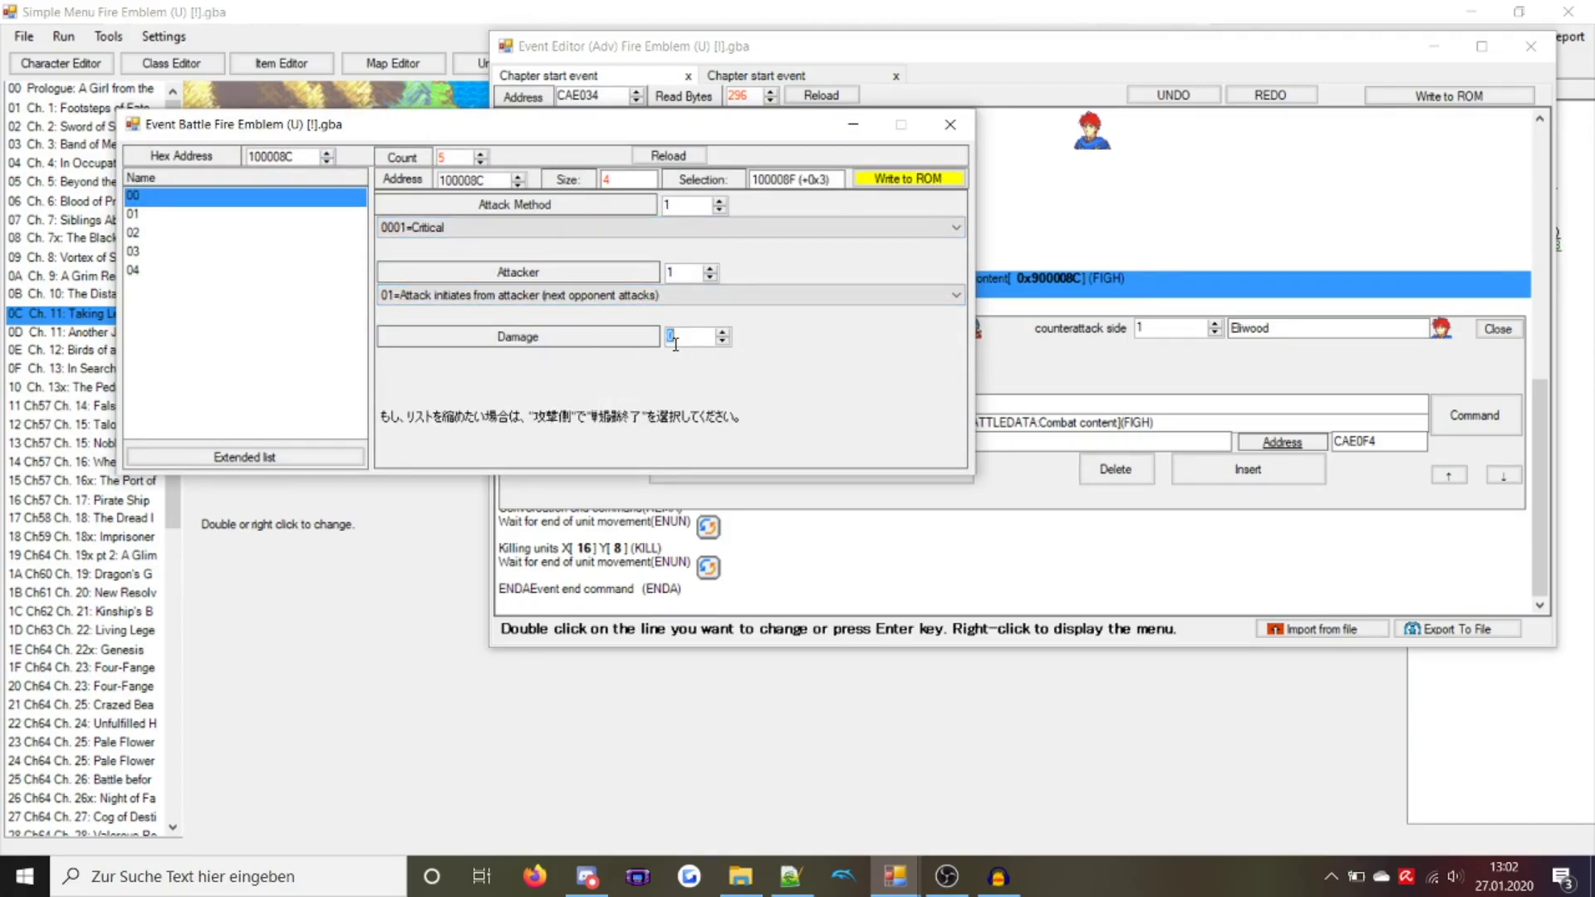
click(908, 178)
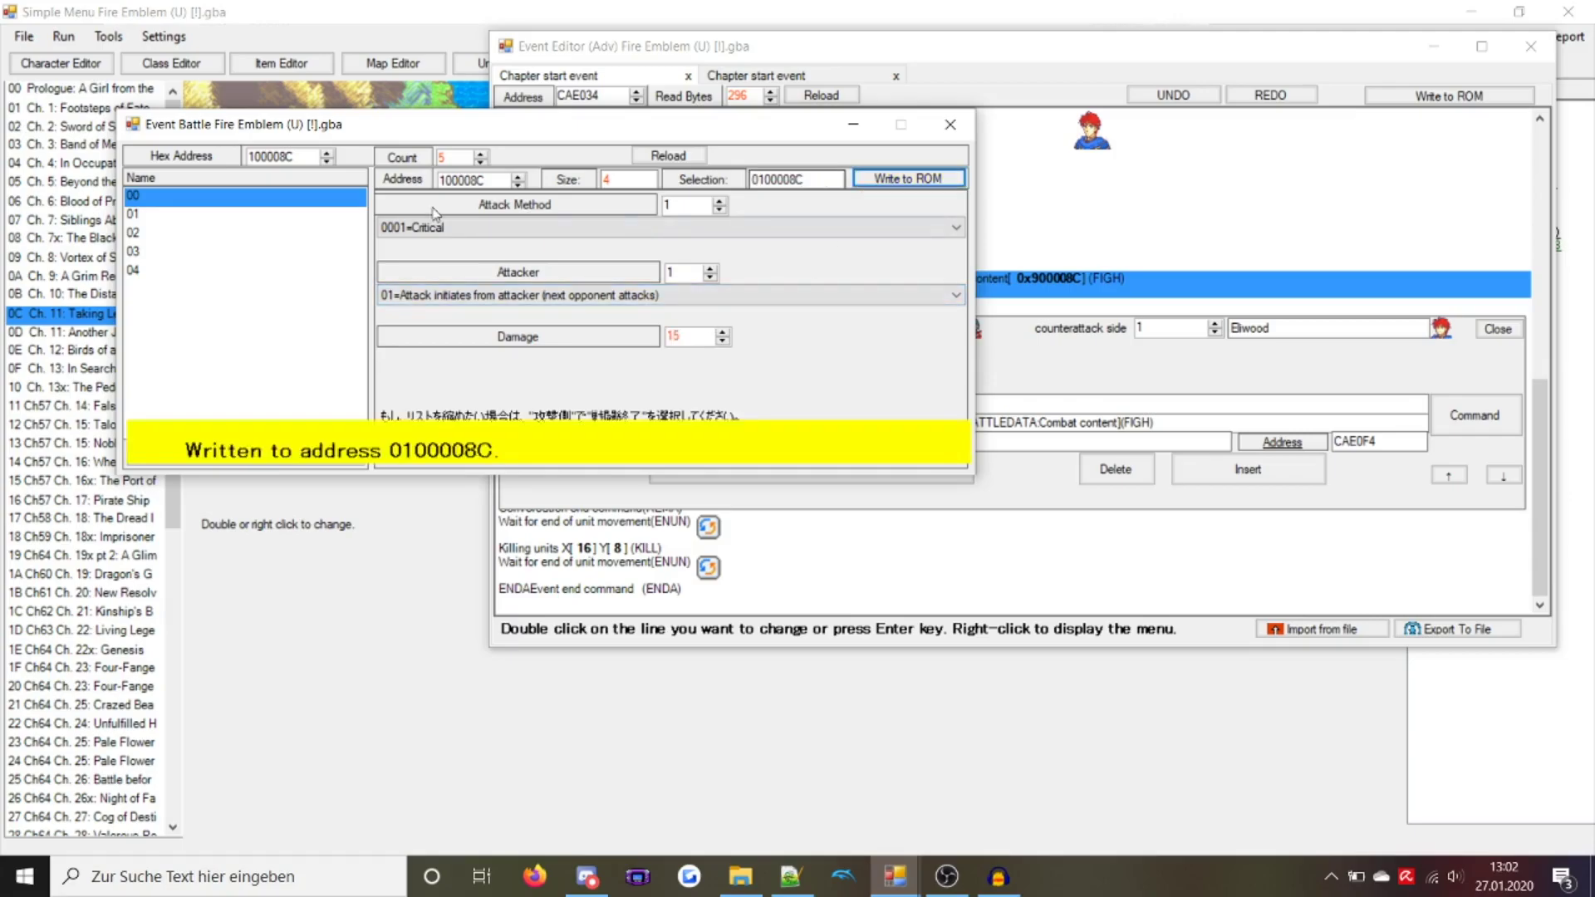
Set combat entry 01 to Mistake (2) with attacker option 9, attack from the defender side with the partner attacking next, and write it to ROM
click(211, 215)
scroll(496, 237, down, 1)
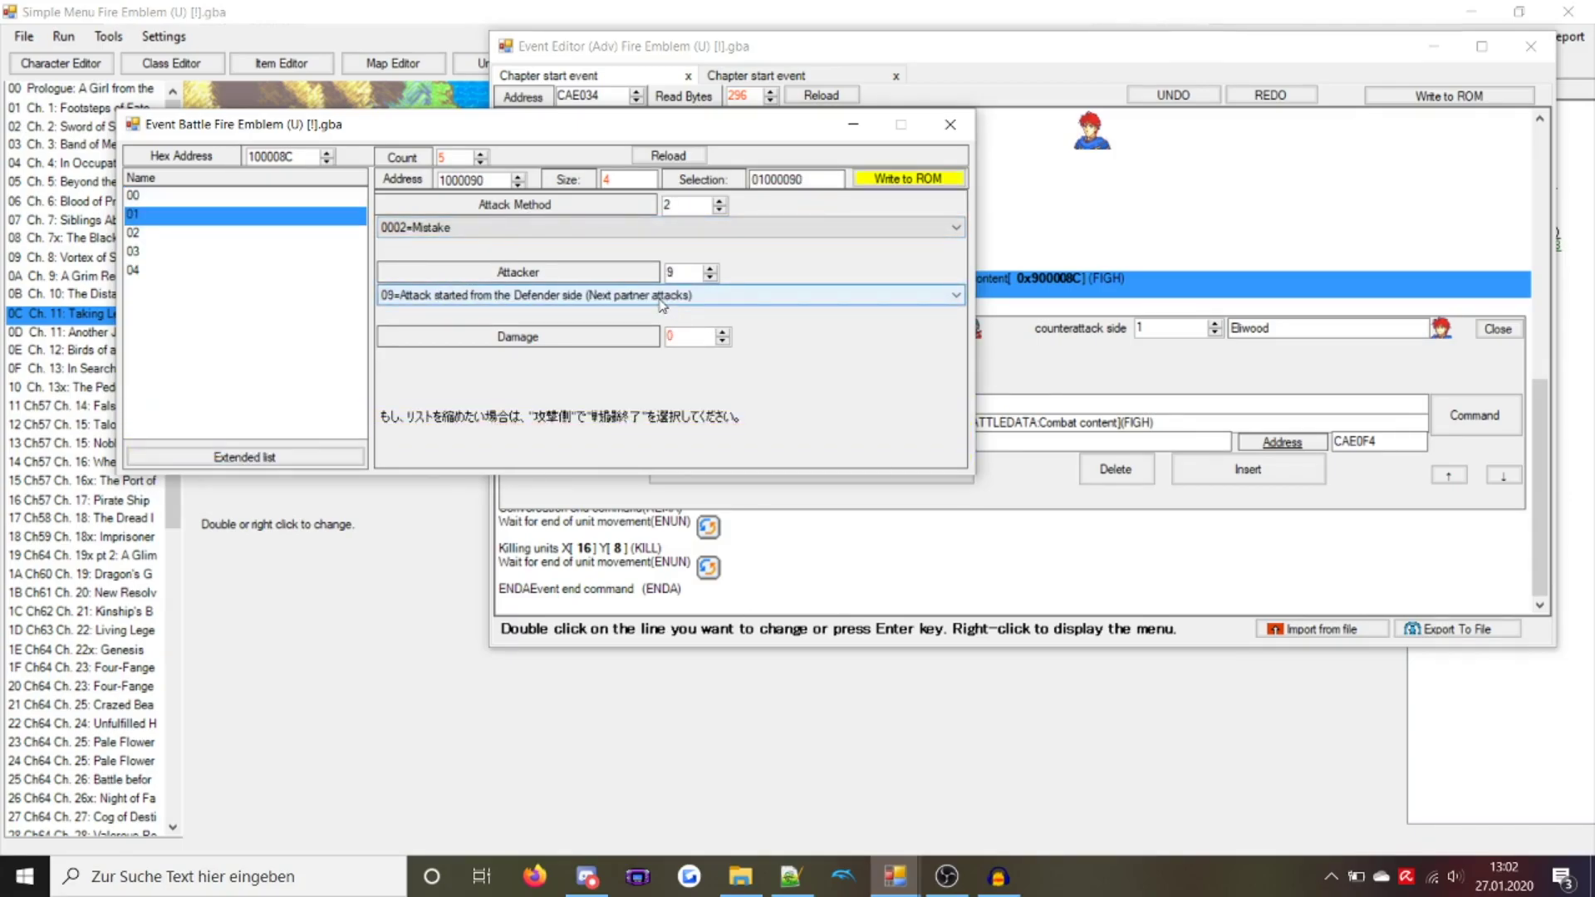
click(912, 181)
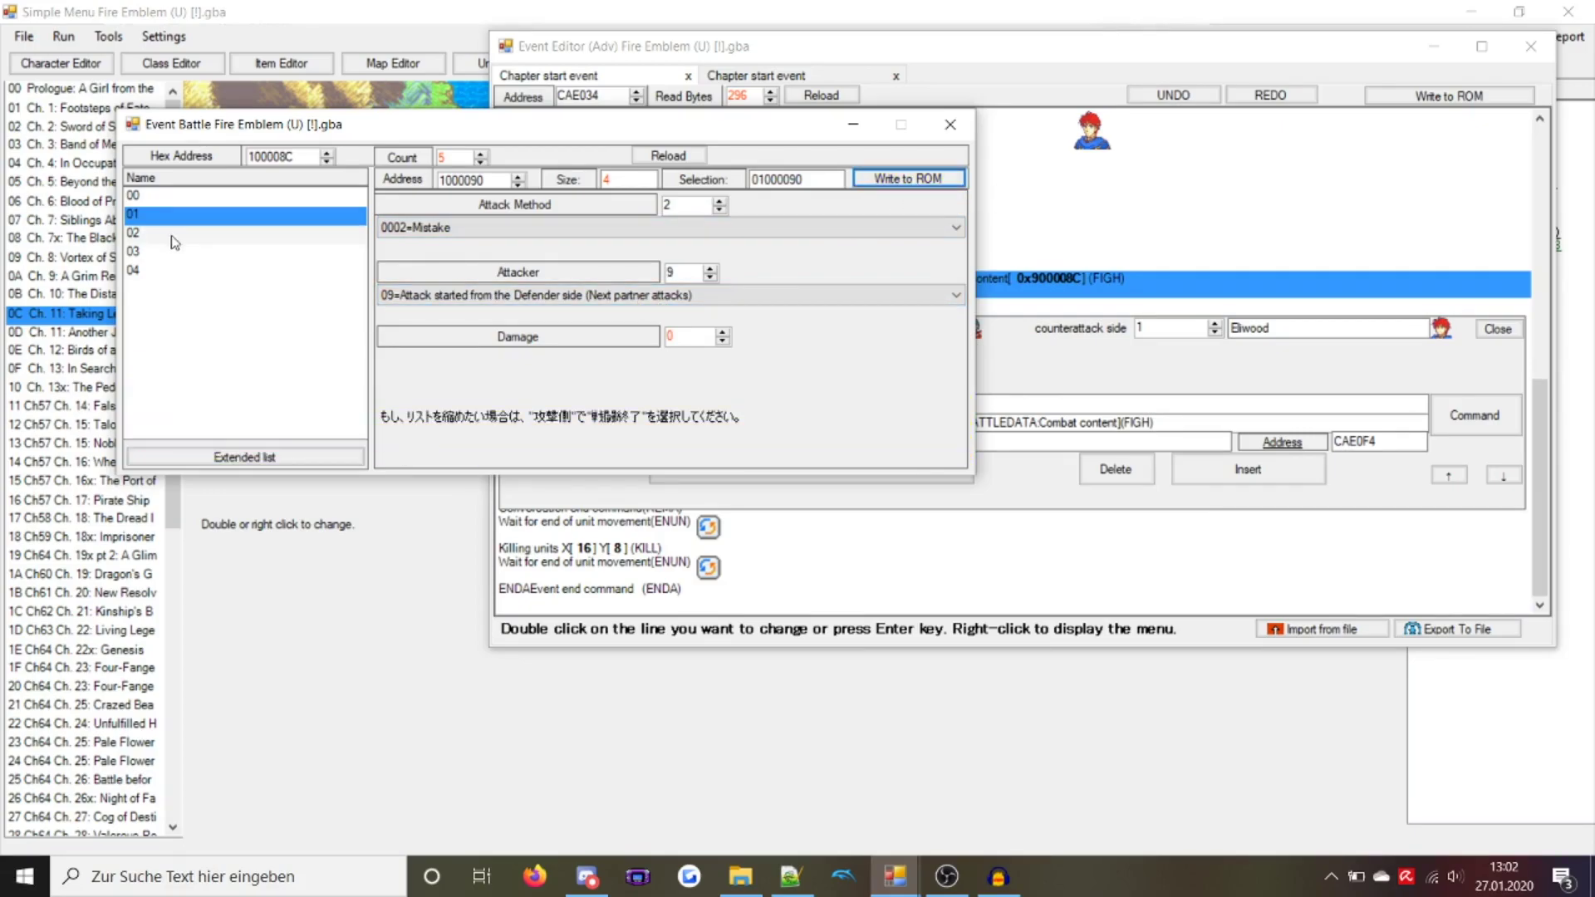
Look through combat entries 00 to 04 to check their attack methods, attacker options and damage
click(171, 236)
click(156, 276)
click(167, 251)
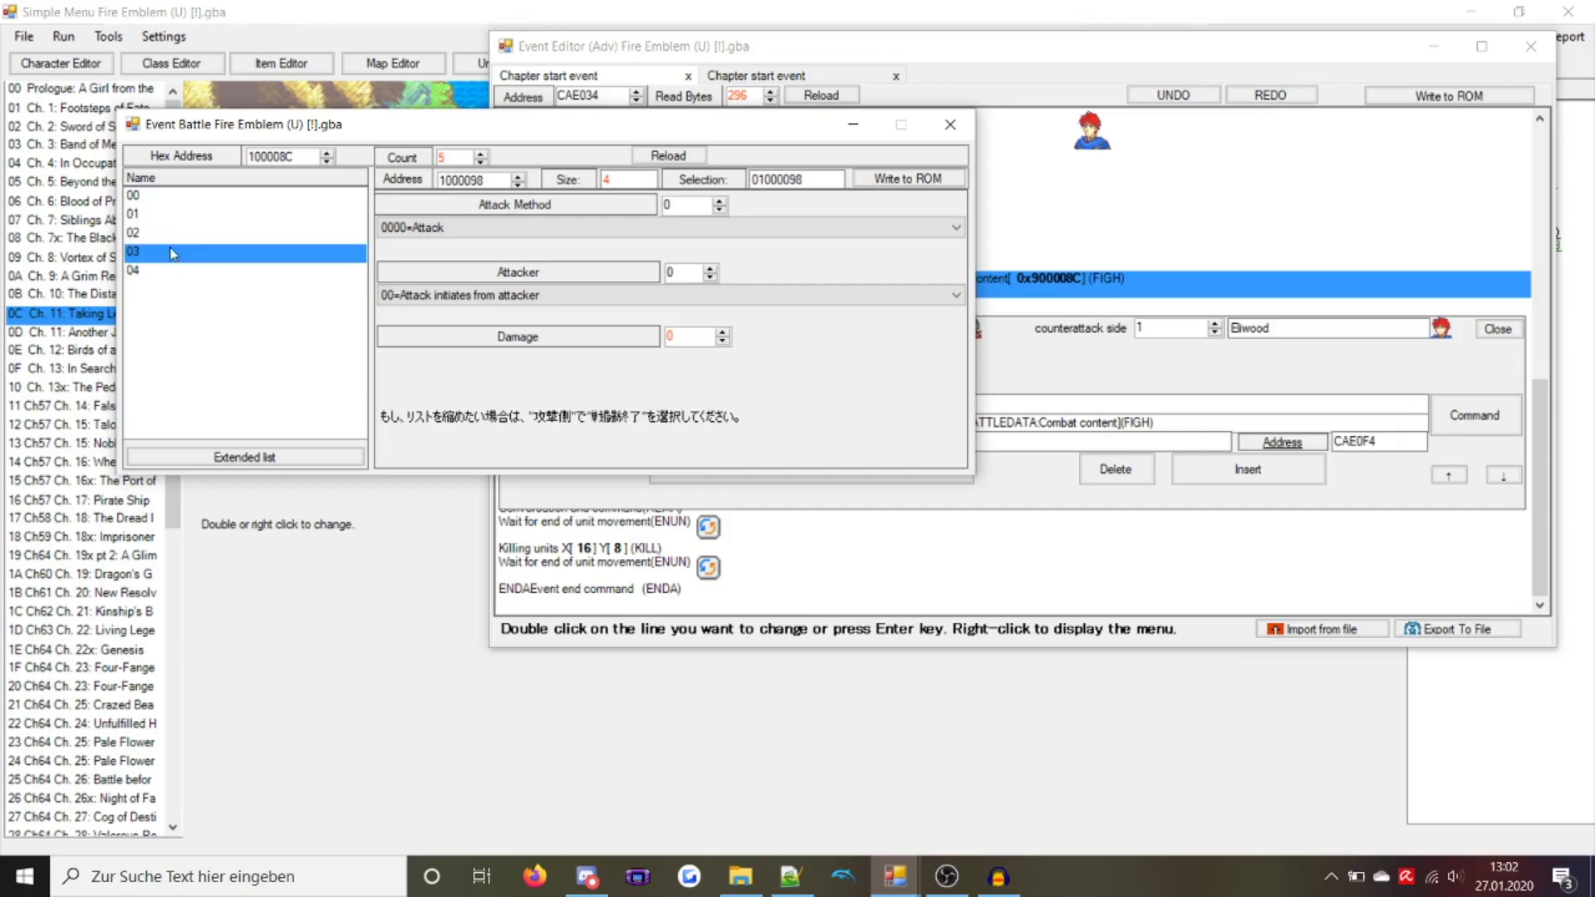
click(177, 233)
click(181, 214)
click(185, 198)
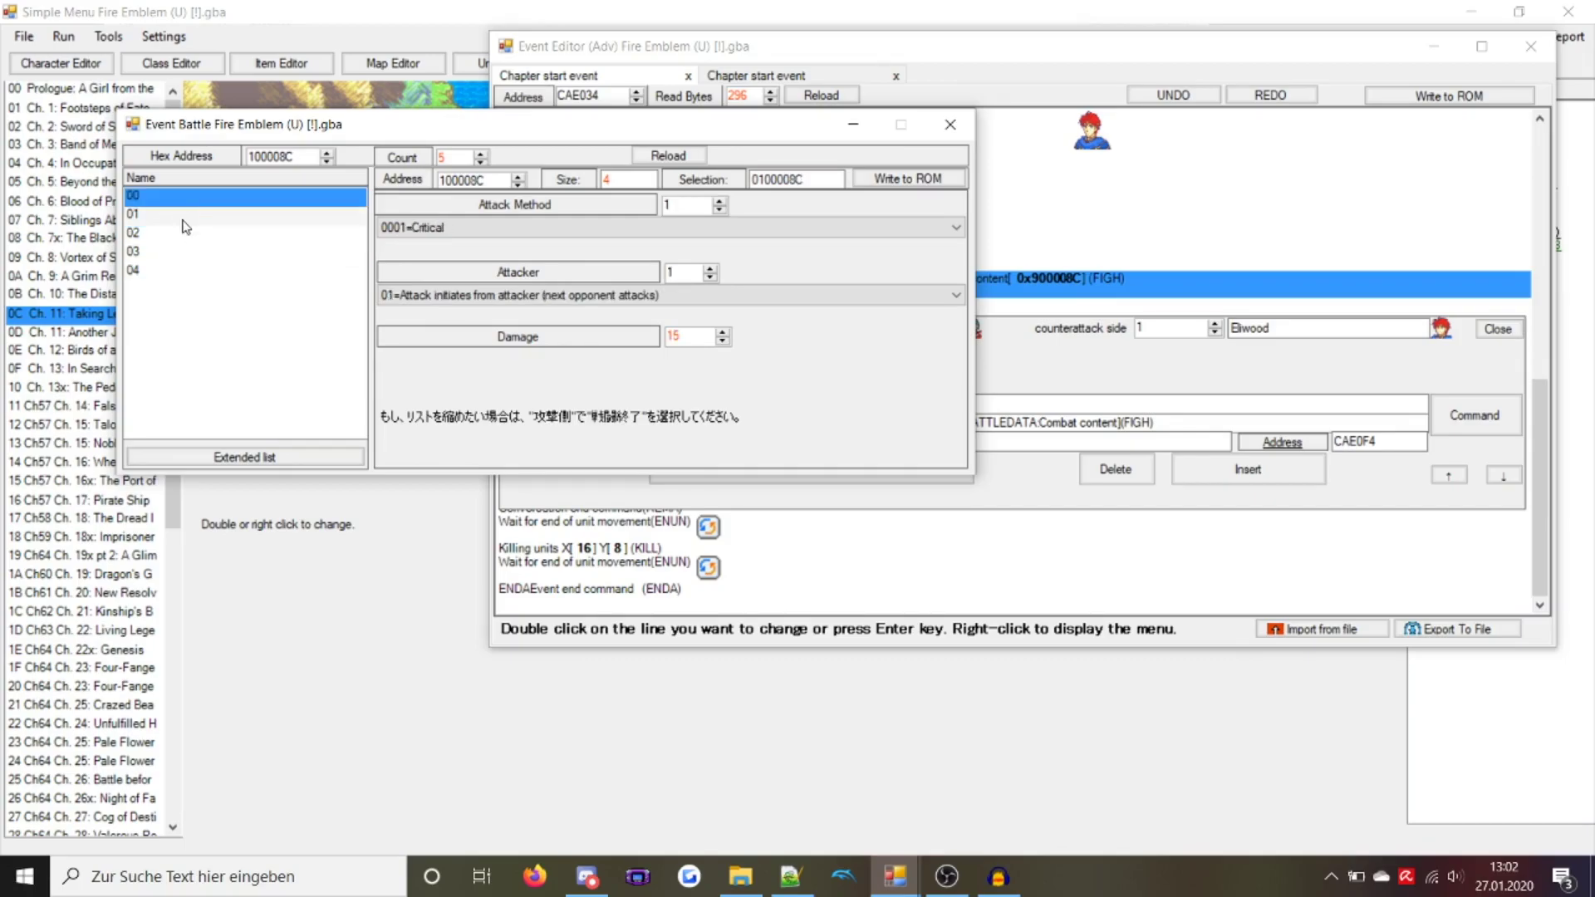
click(184, 219)
click(186, 235)
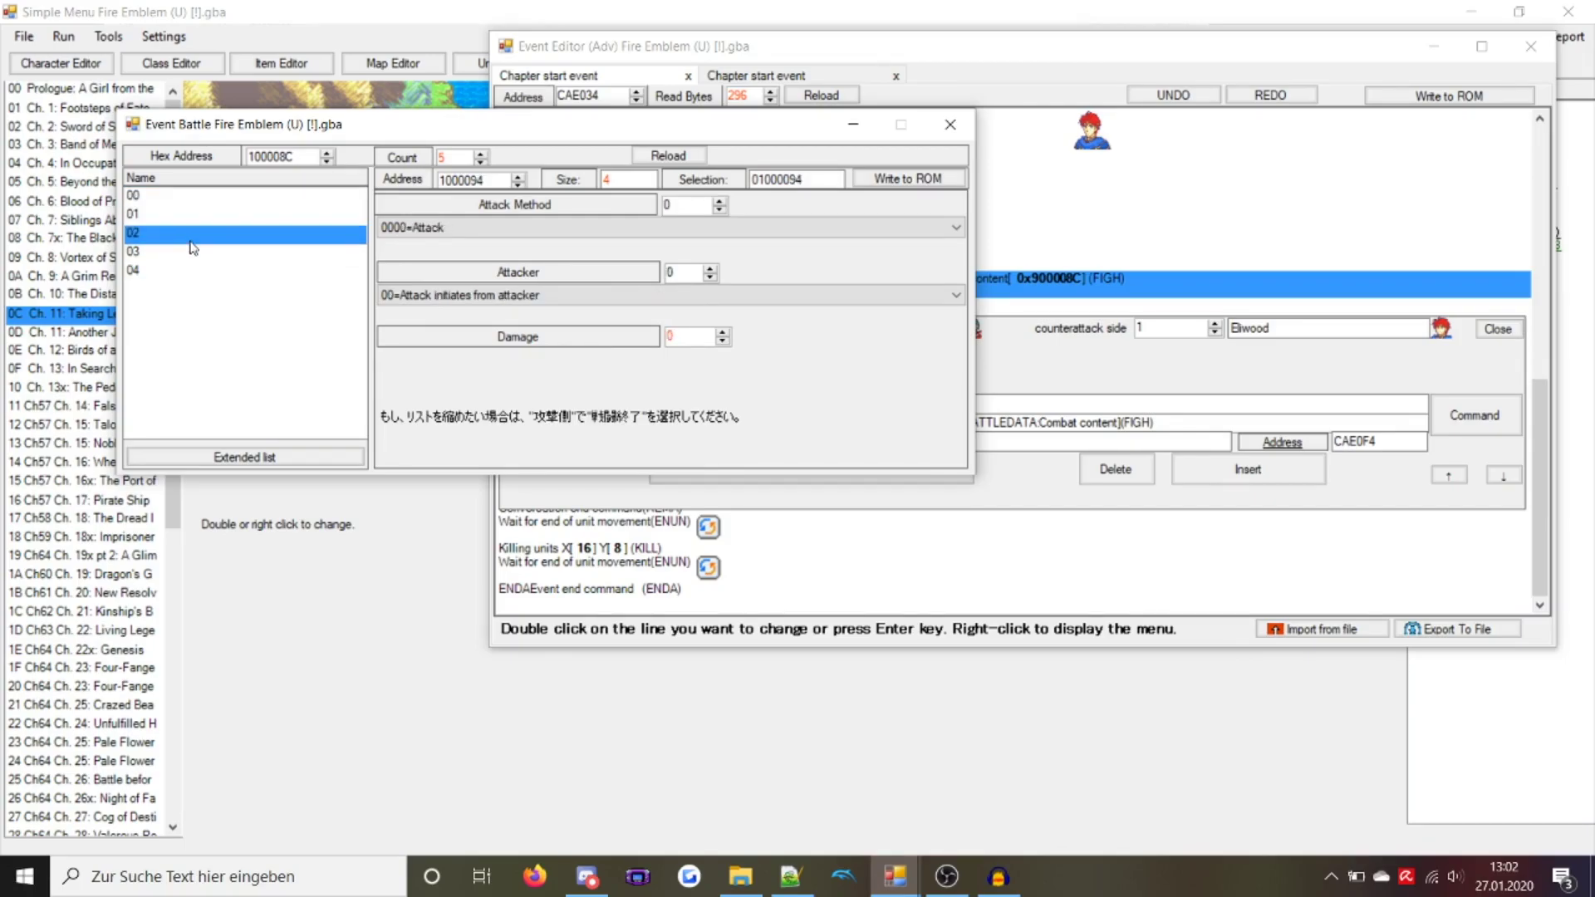
click(184, 252)
click(178, 215)
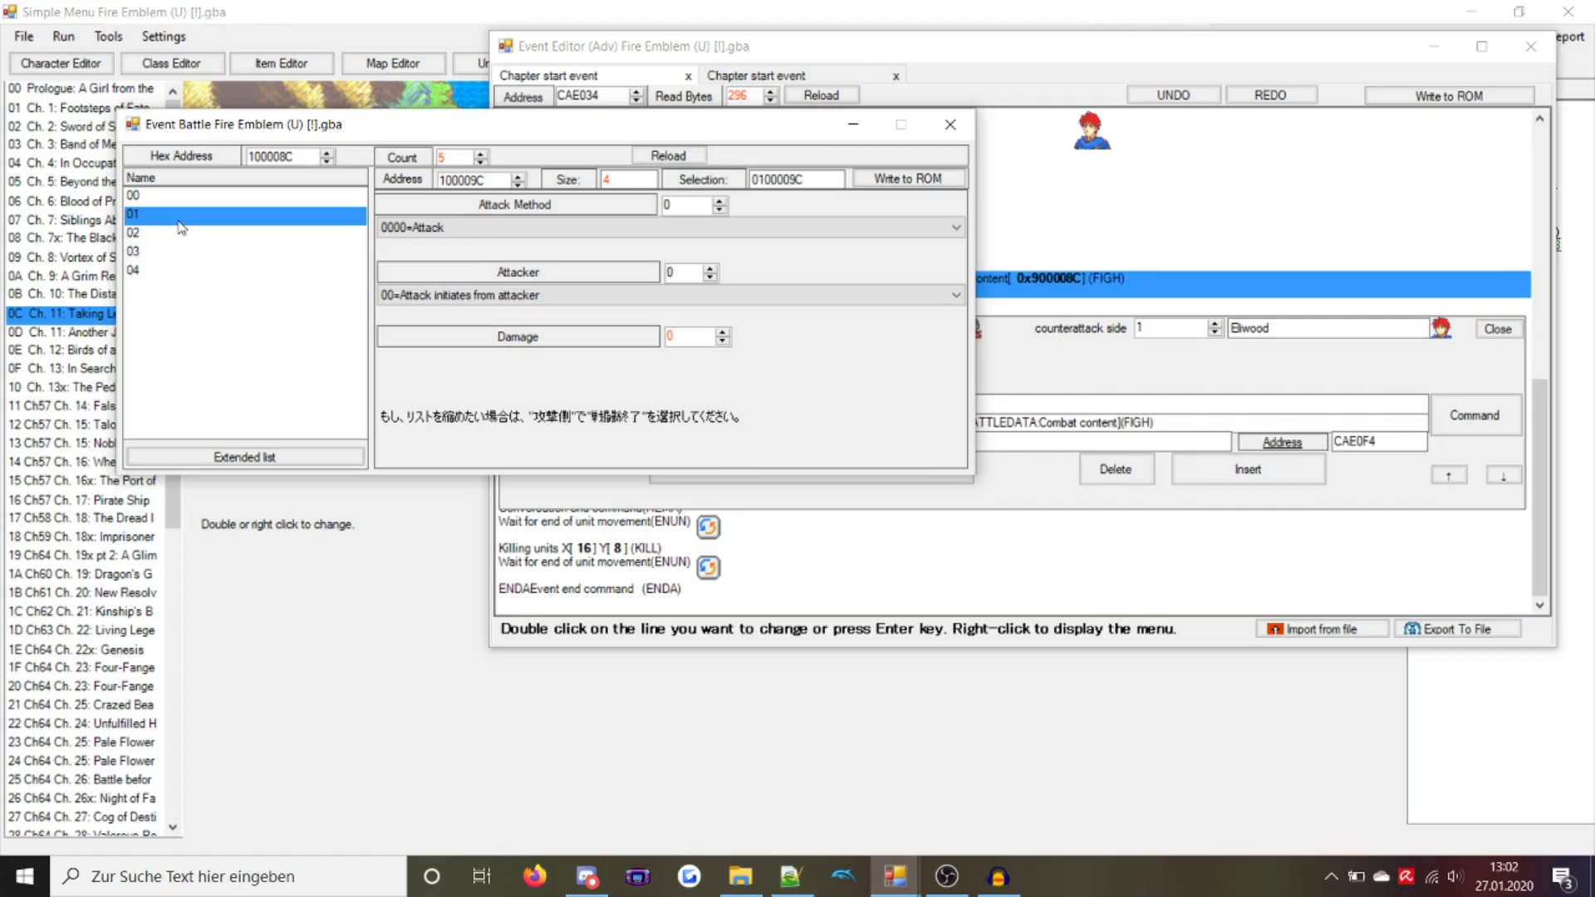
Set combat entry 02 to Mistake (2) with attacker option 1 and entry 03 to Attack (0) with attacker option 8, writing both to ROM
click(179, 233)
scroll(421, 226, down, 1)
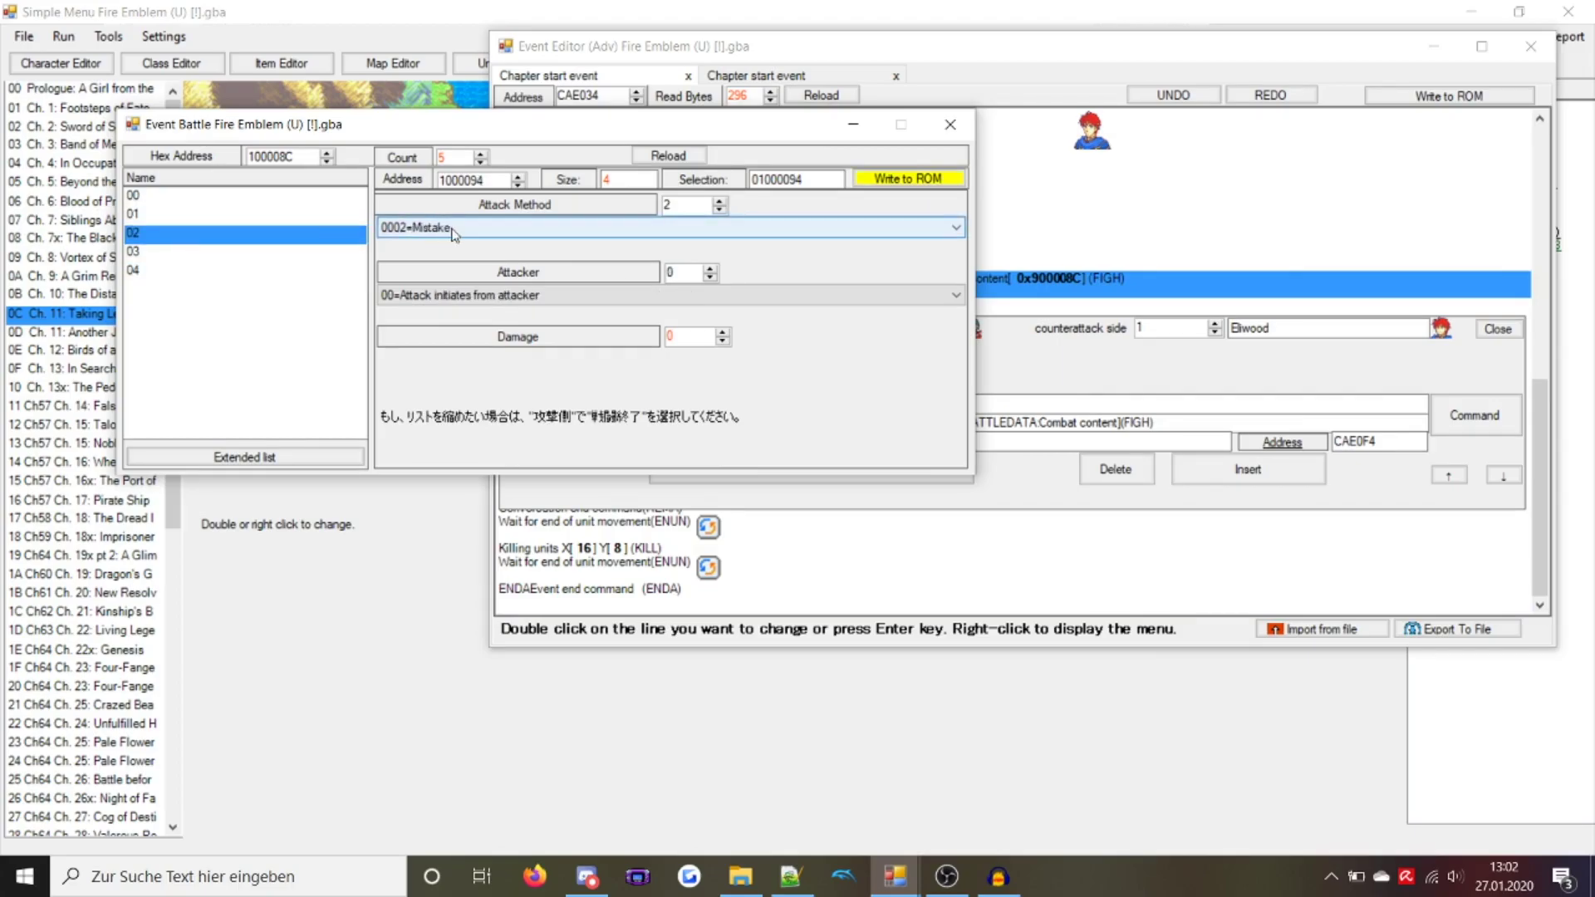
scroll(705, 294, down, 1)
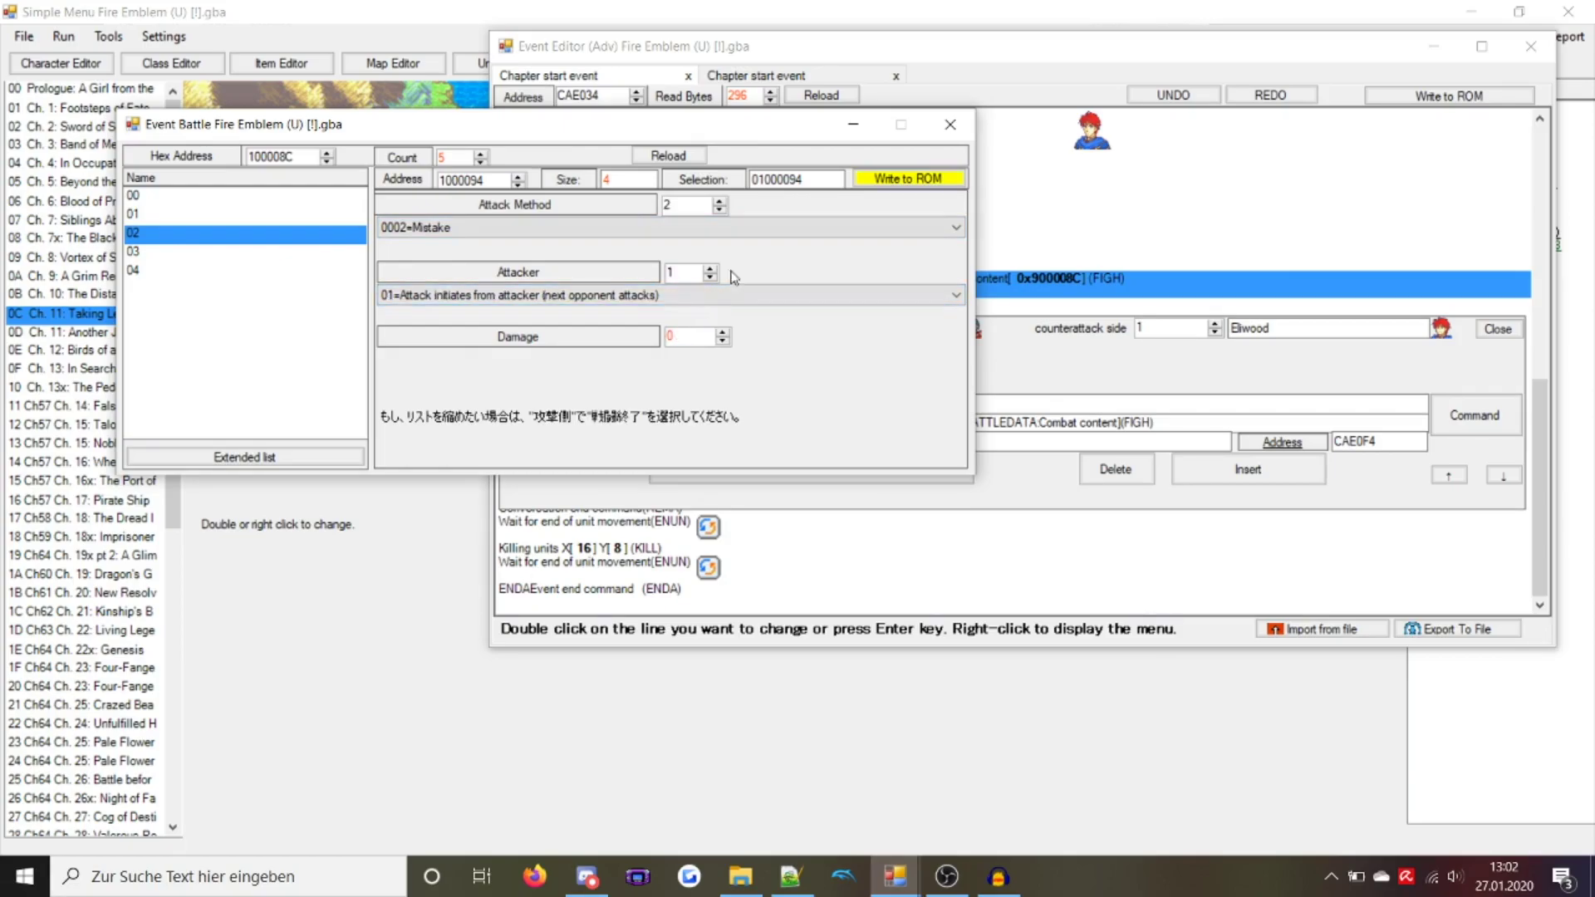
click(911, 180)
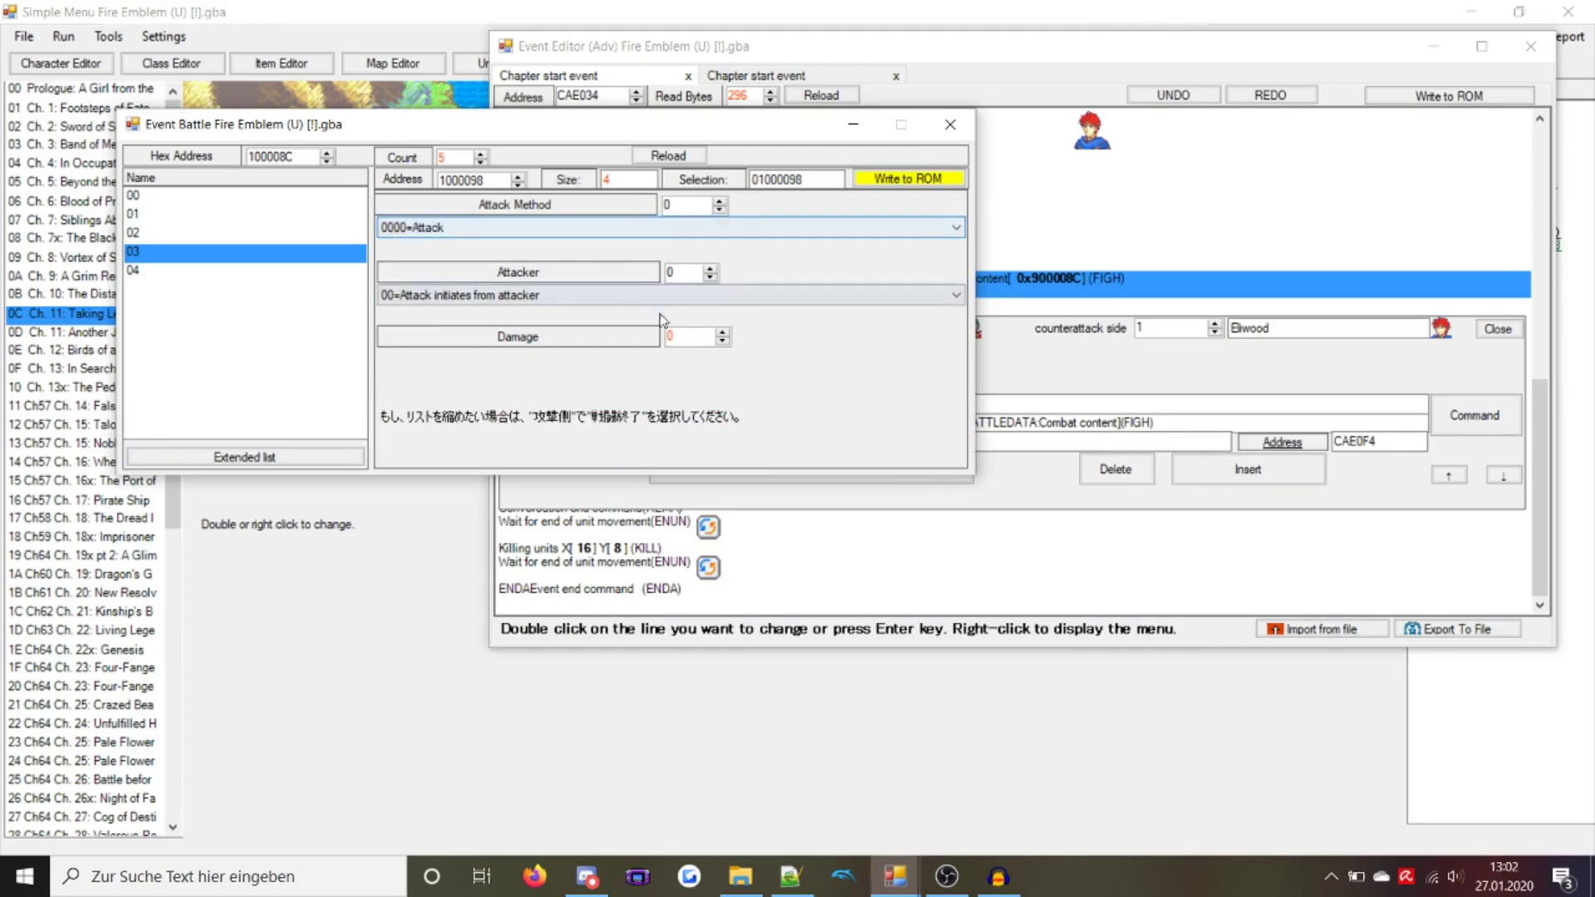
scroll(712, 306, down, 1)
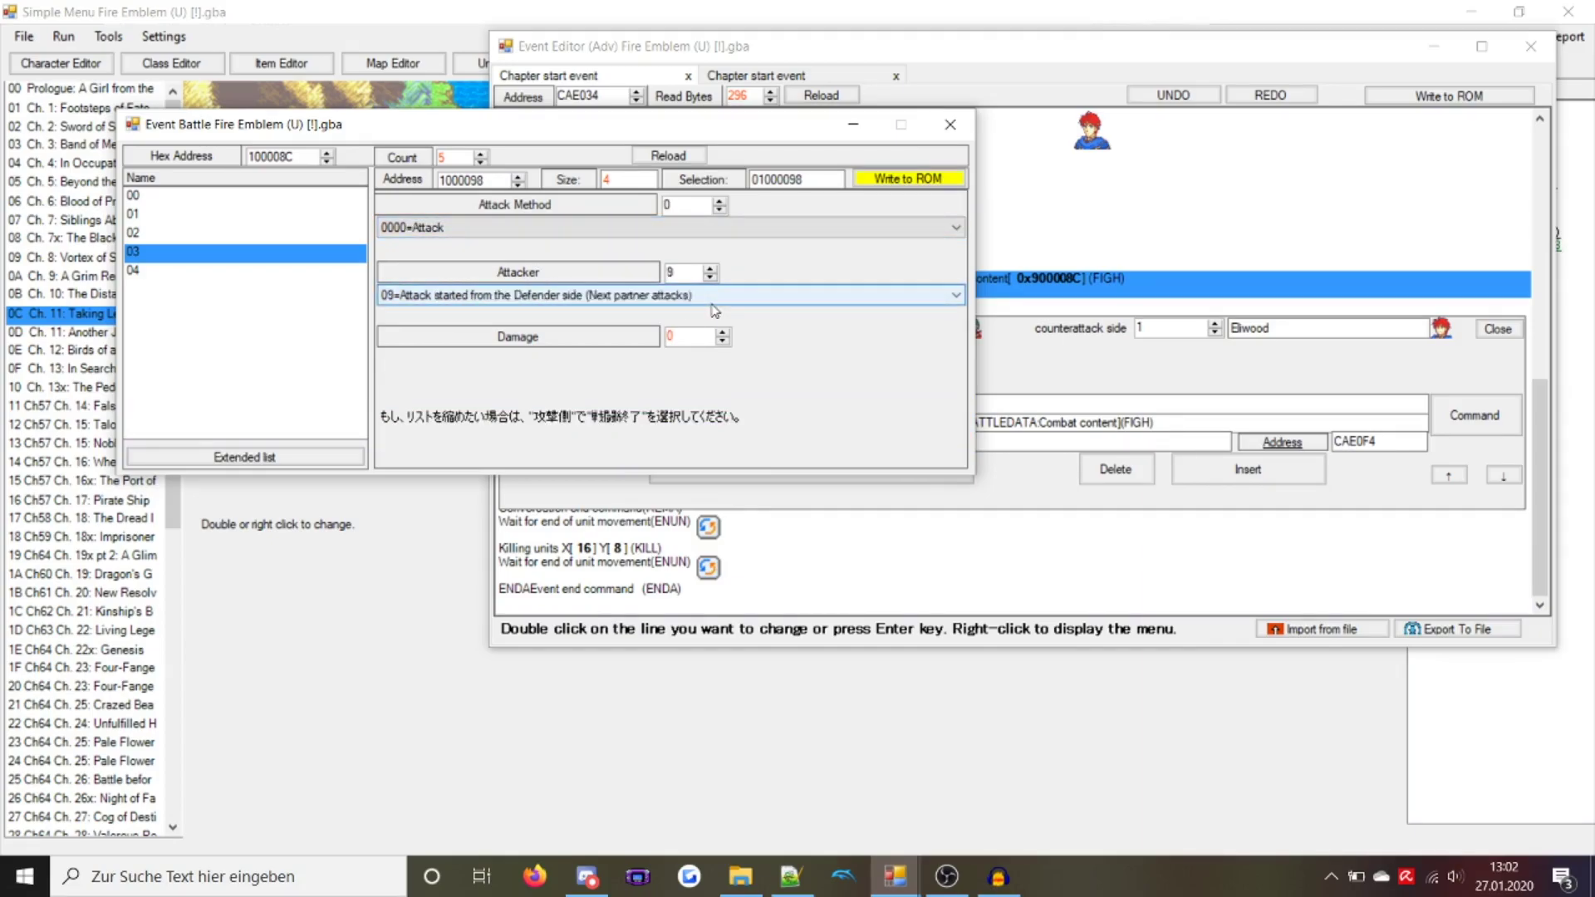
click(908, 179)
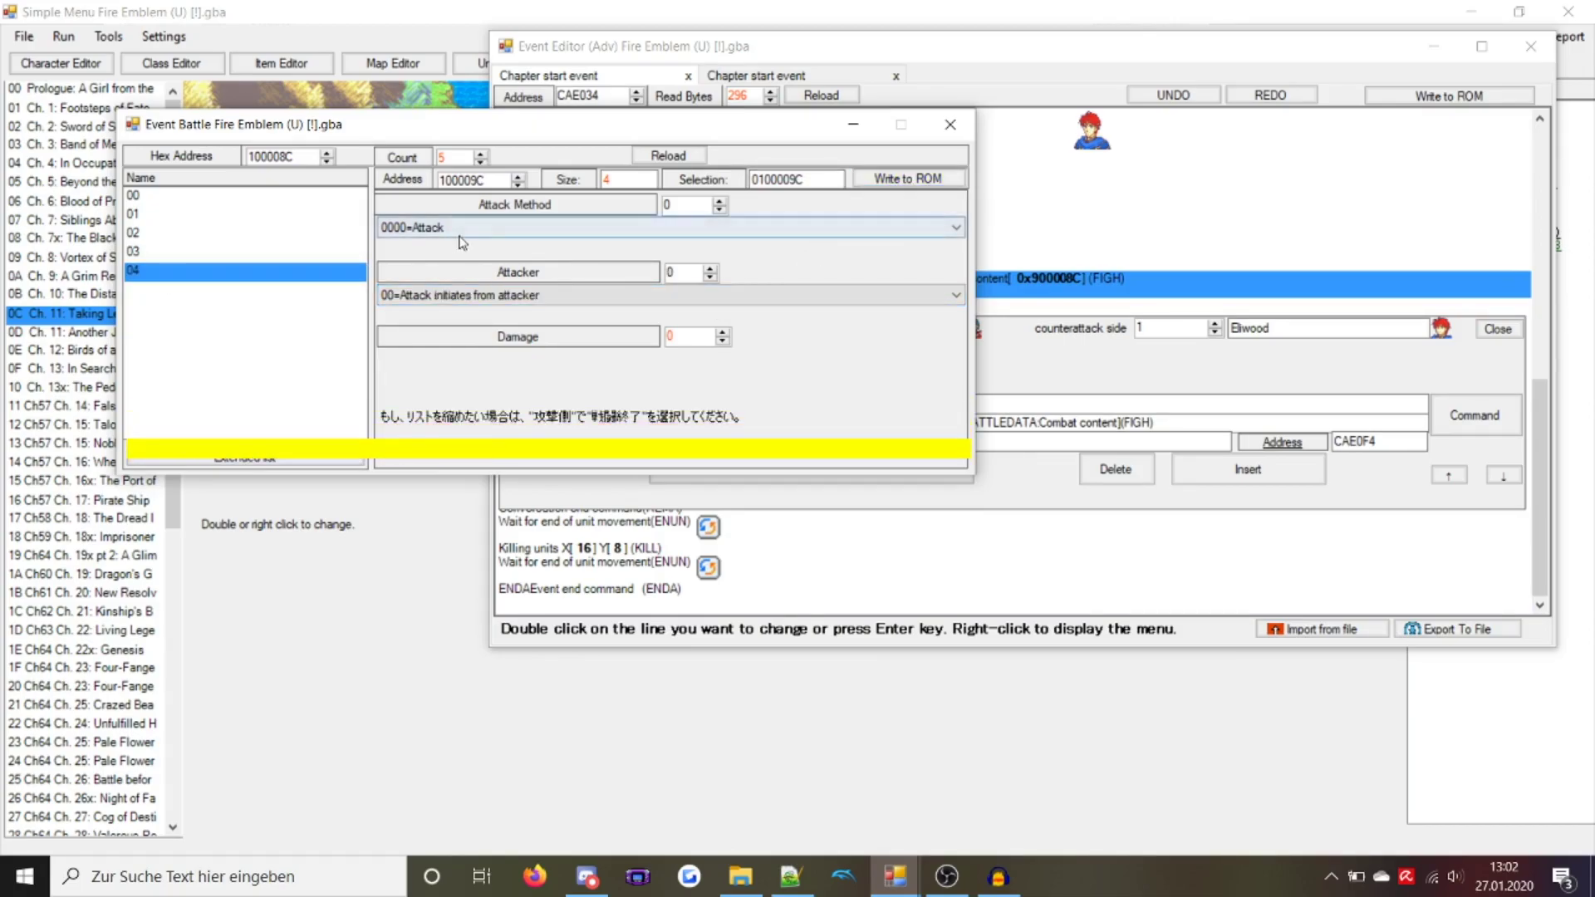
Set combat entry 04 to Critical (1) with attacker option 8 and damage 90, and write it to ROM
scroll(478, 293, down, 1)
click(477, 293)
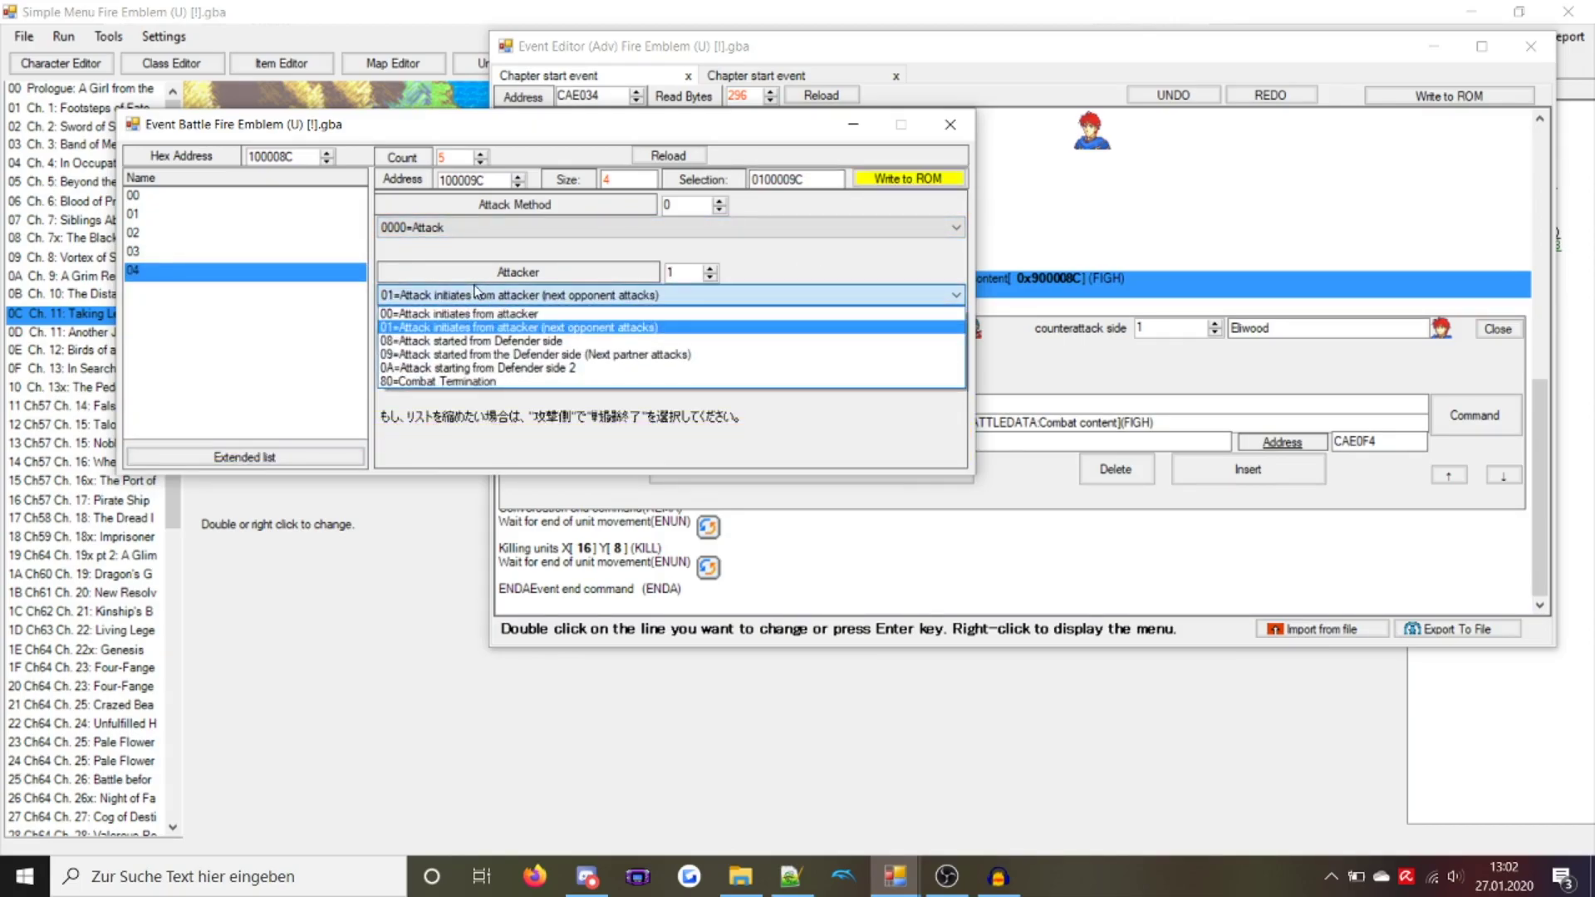
click(468, 348)
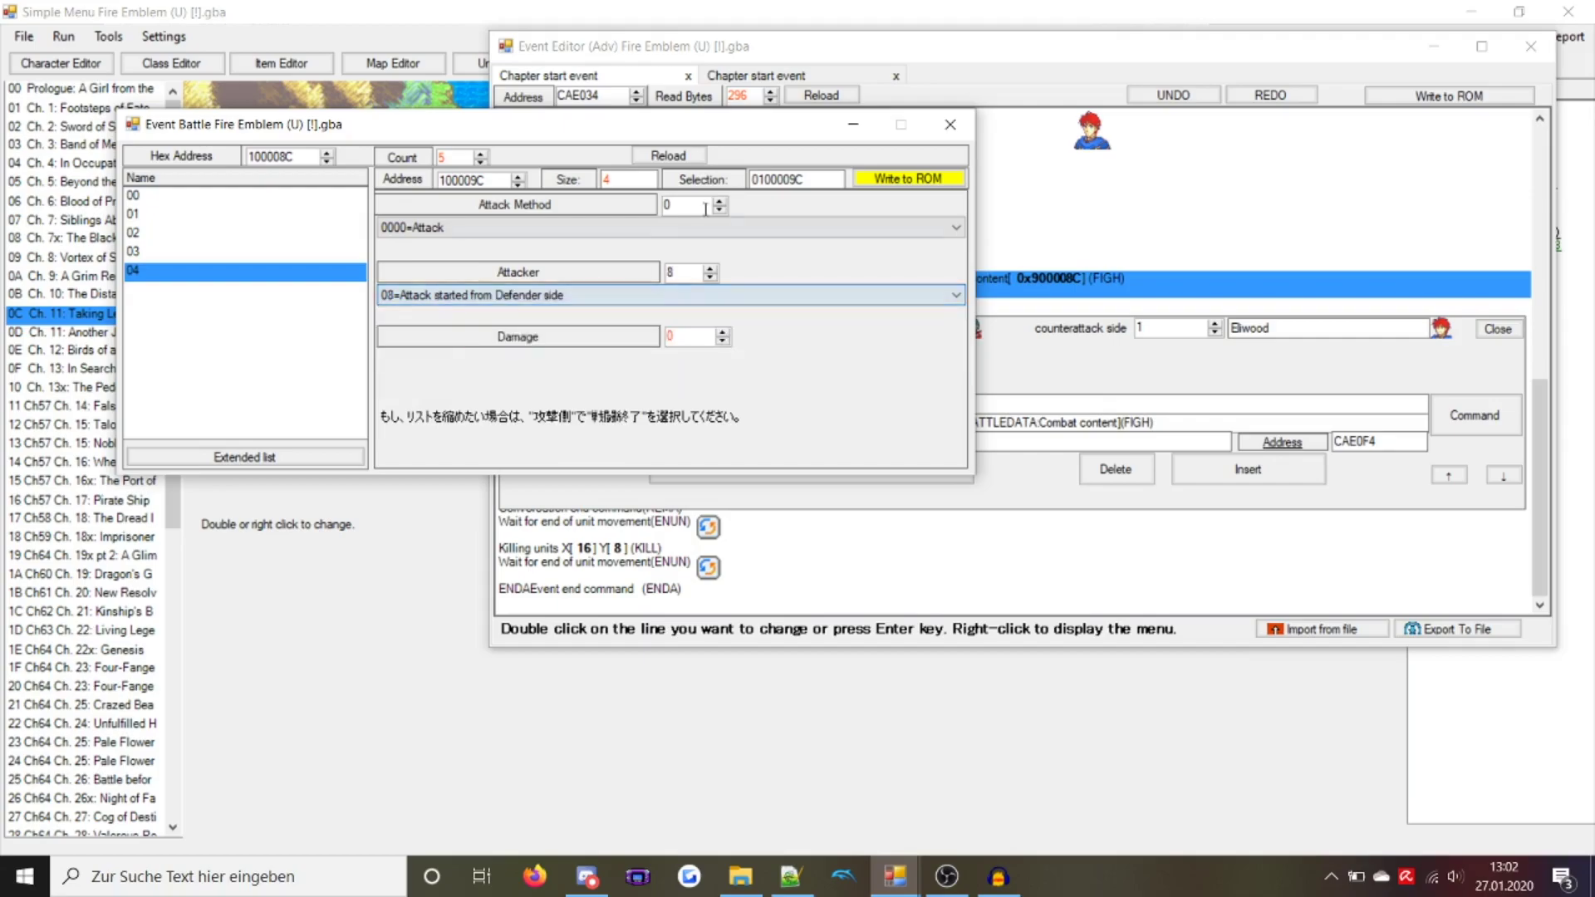
scroll(591, 228, down, 1)
click(691, 341)
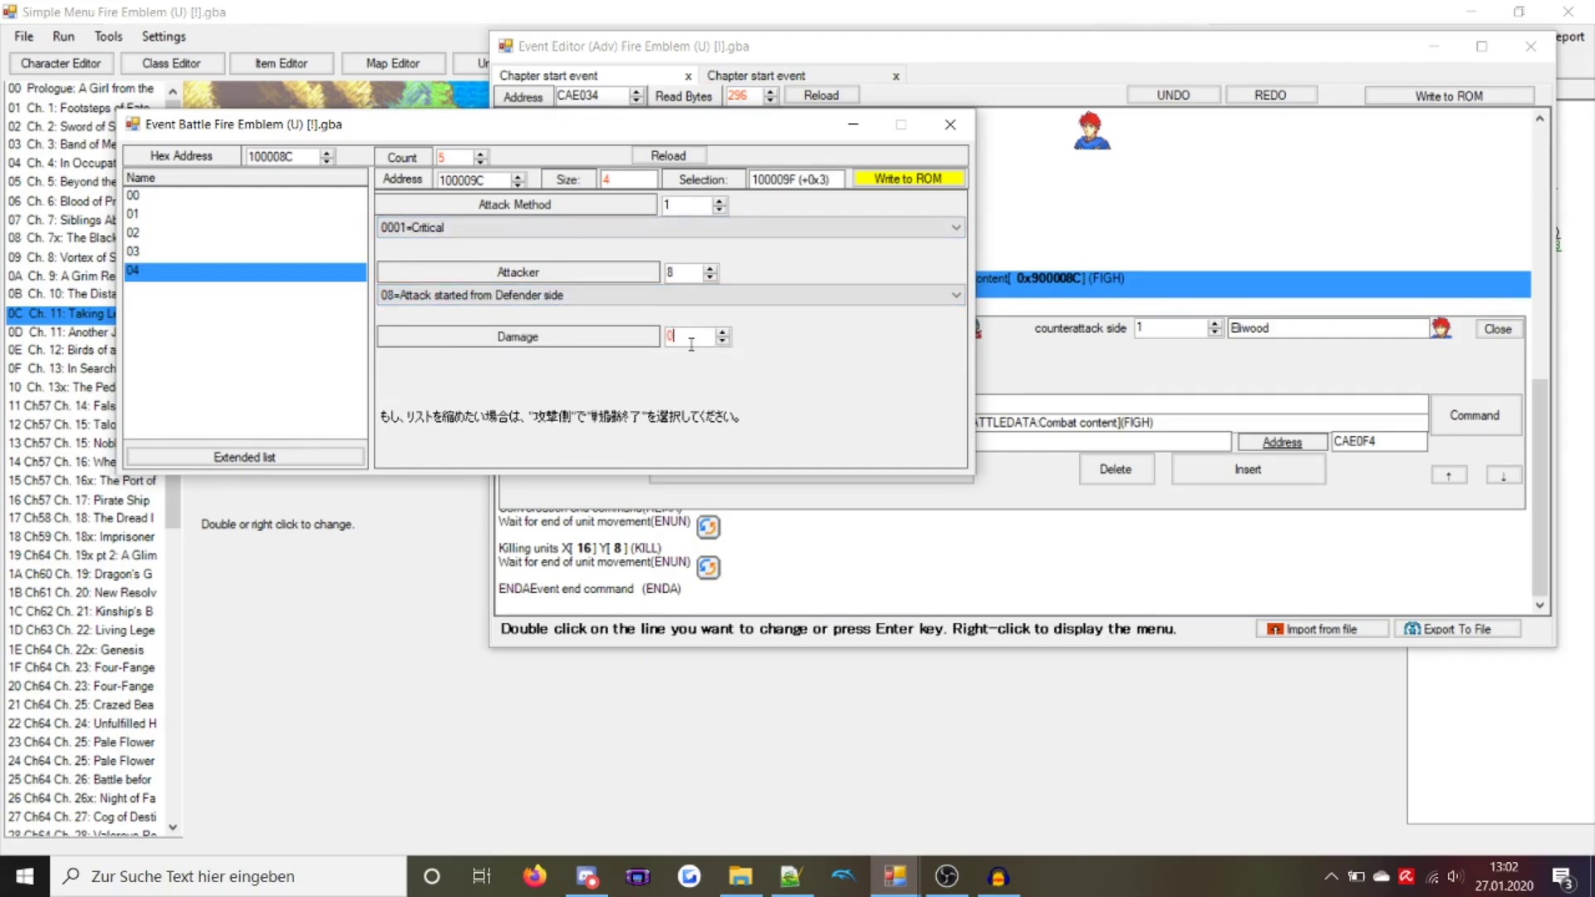
click(895, 181)
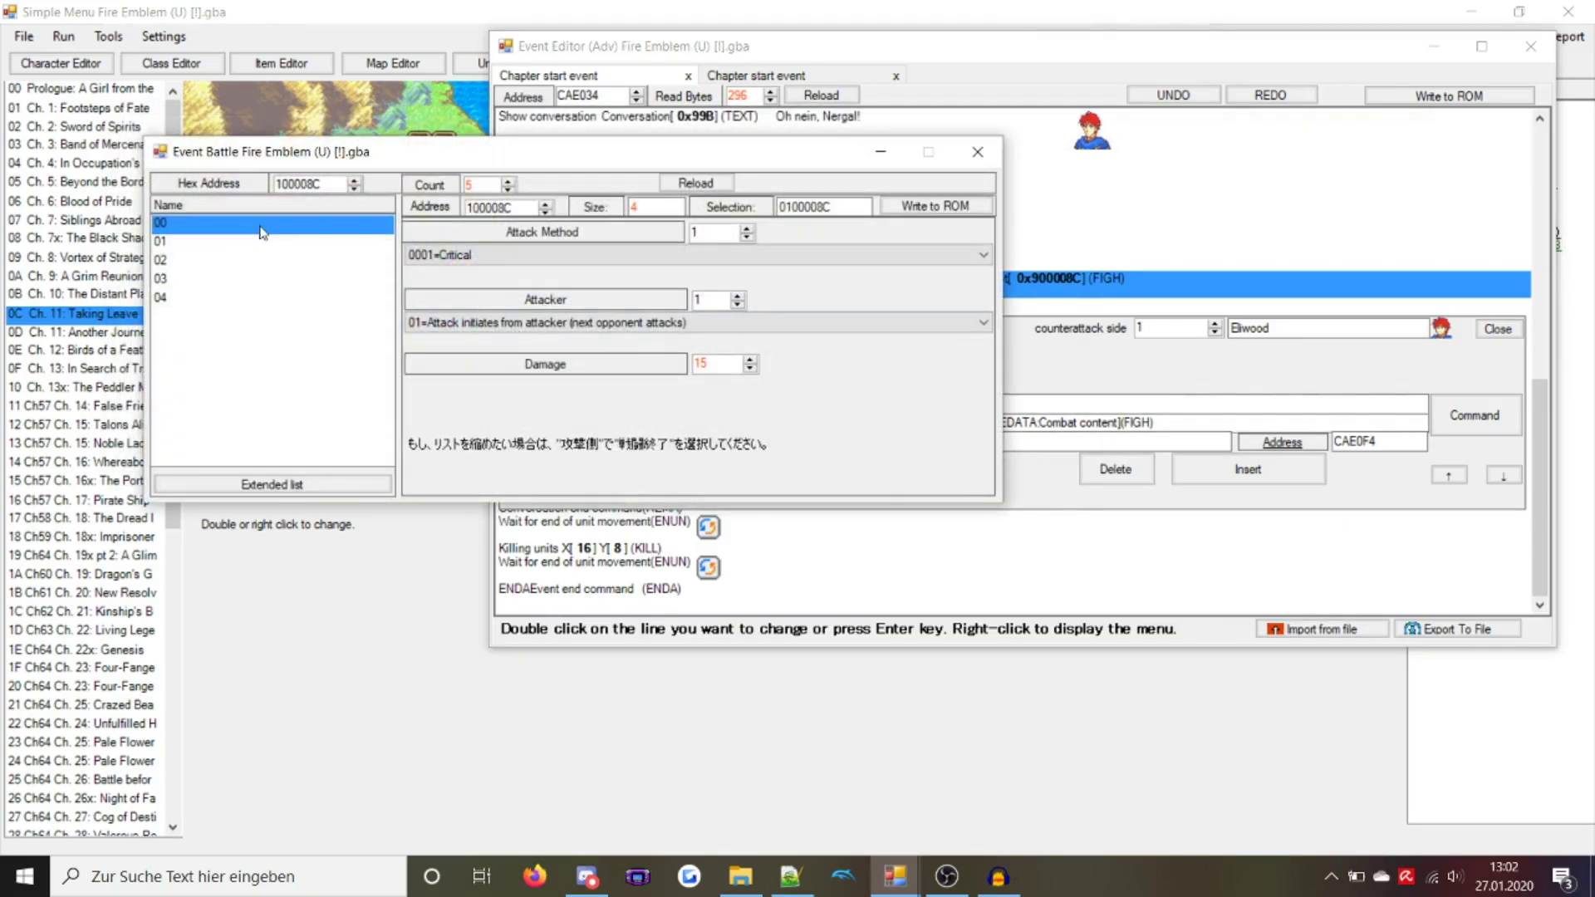
Review all combat entries from 00 to 04 in sequence and close the event battle editor
key(Down)
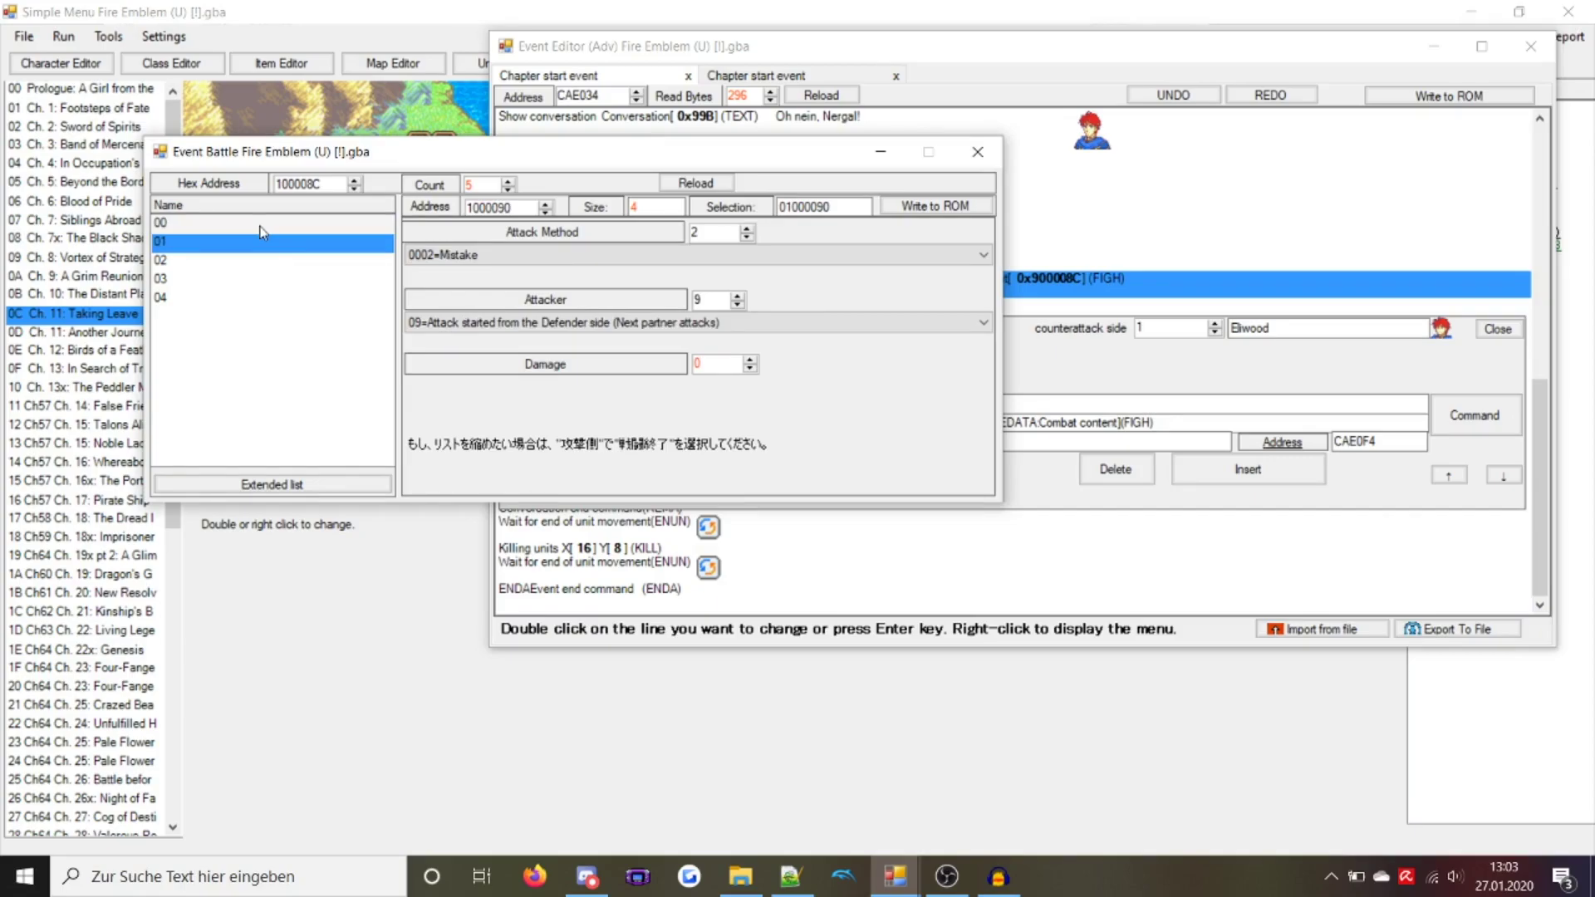
key(Down)
key(Down)
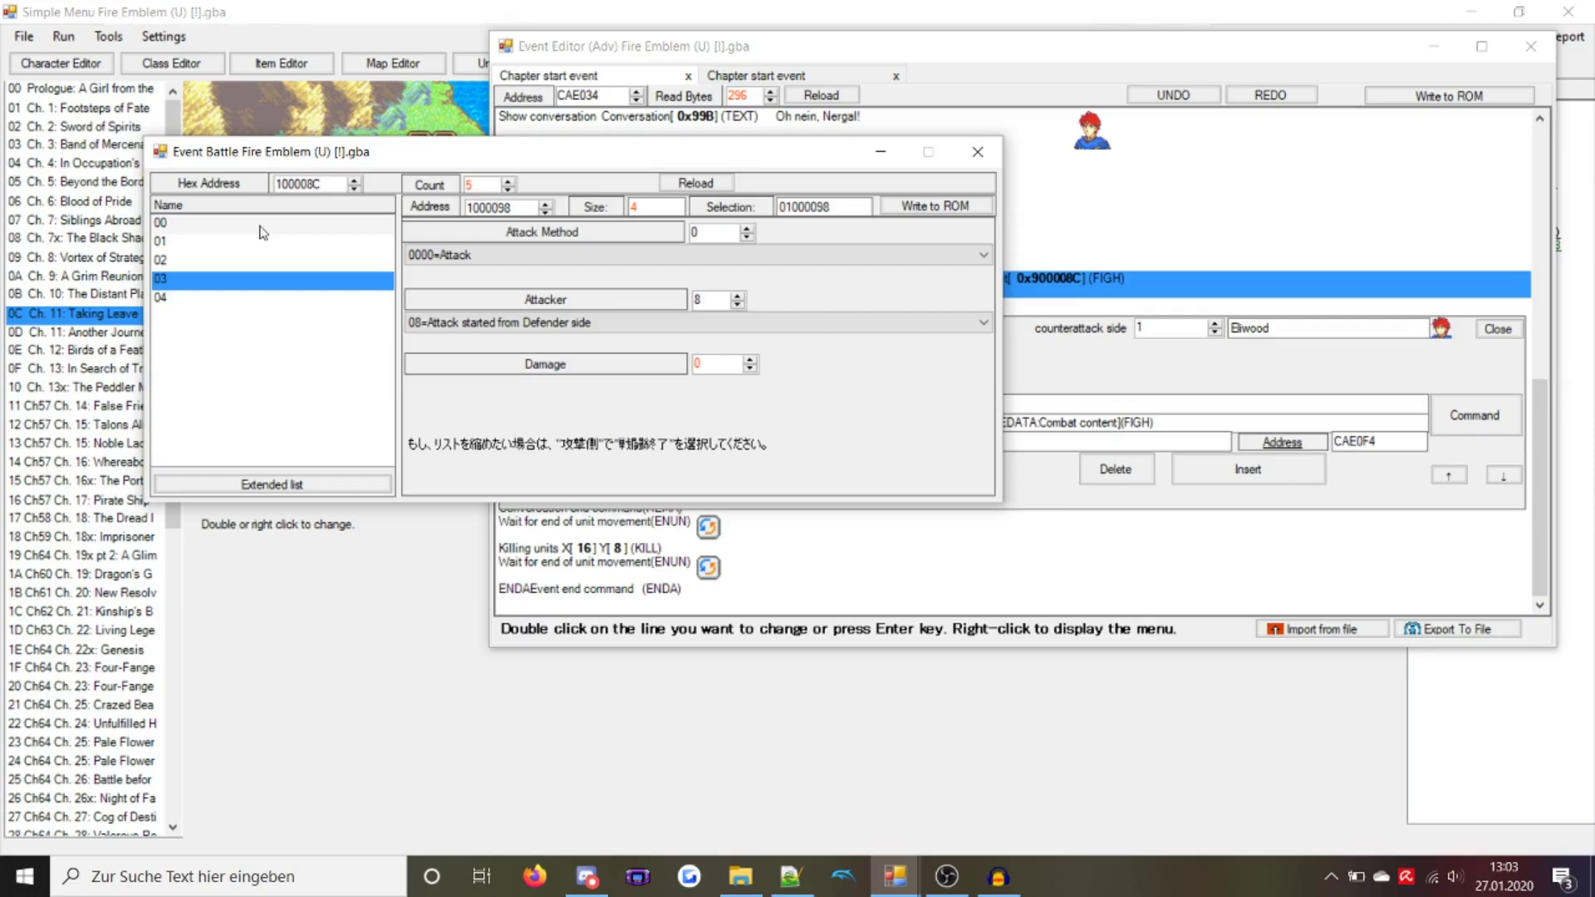
key(Down)
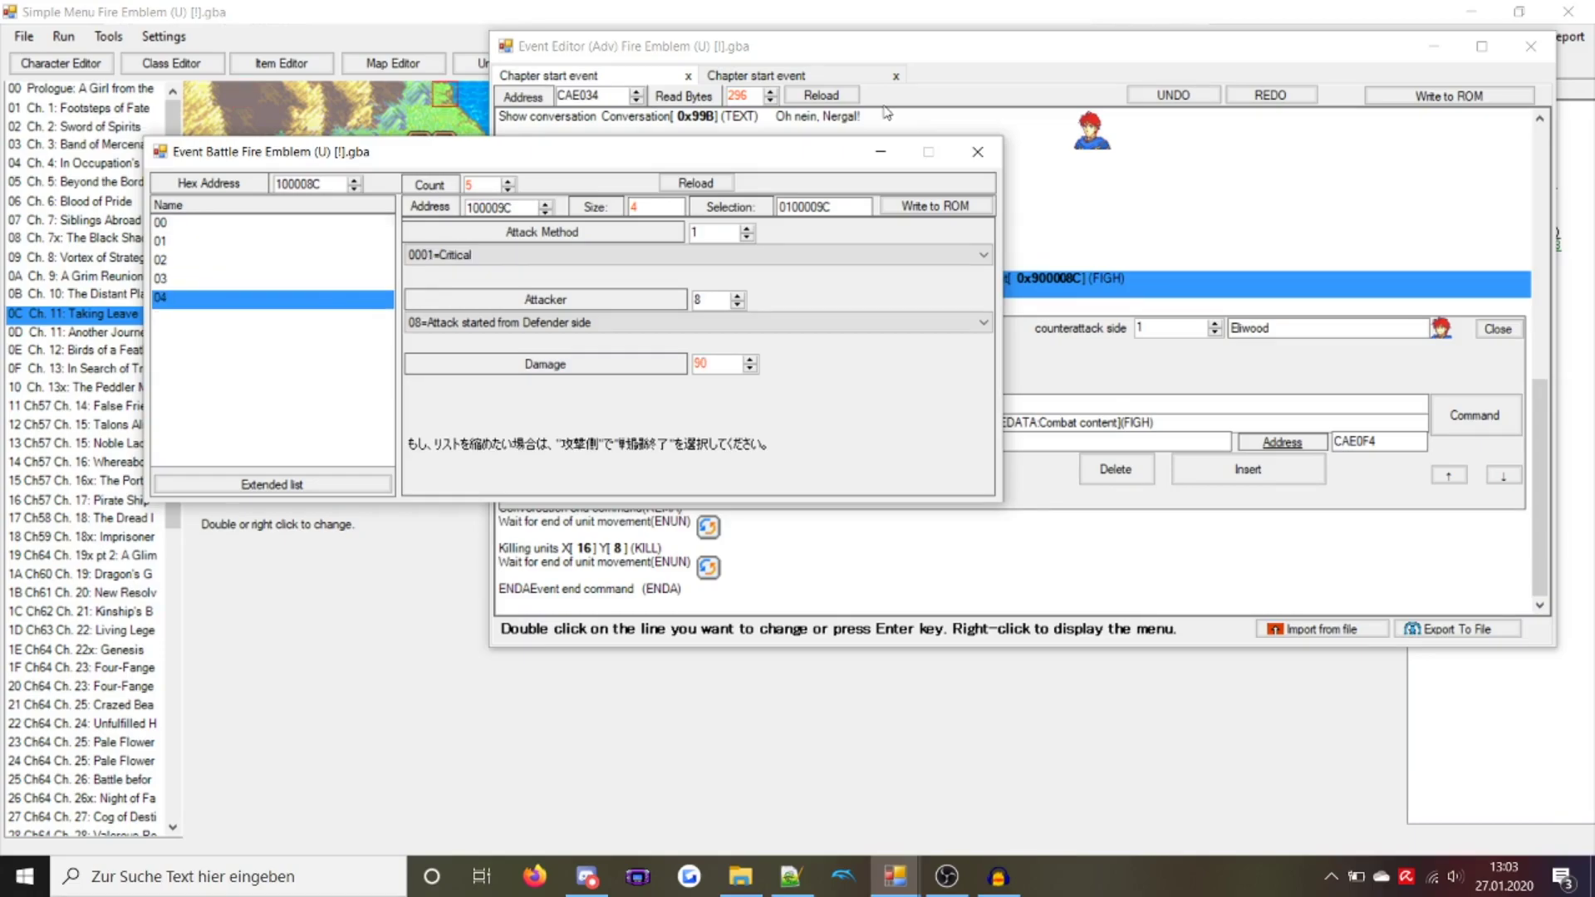
click(978, 152)
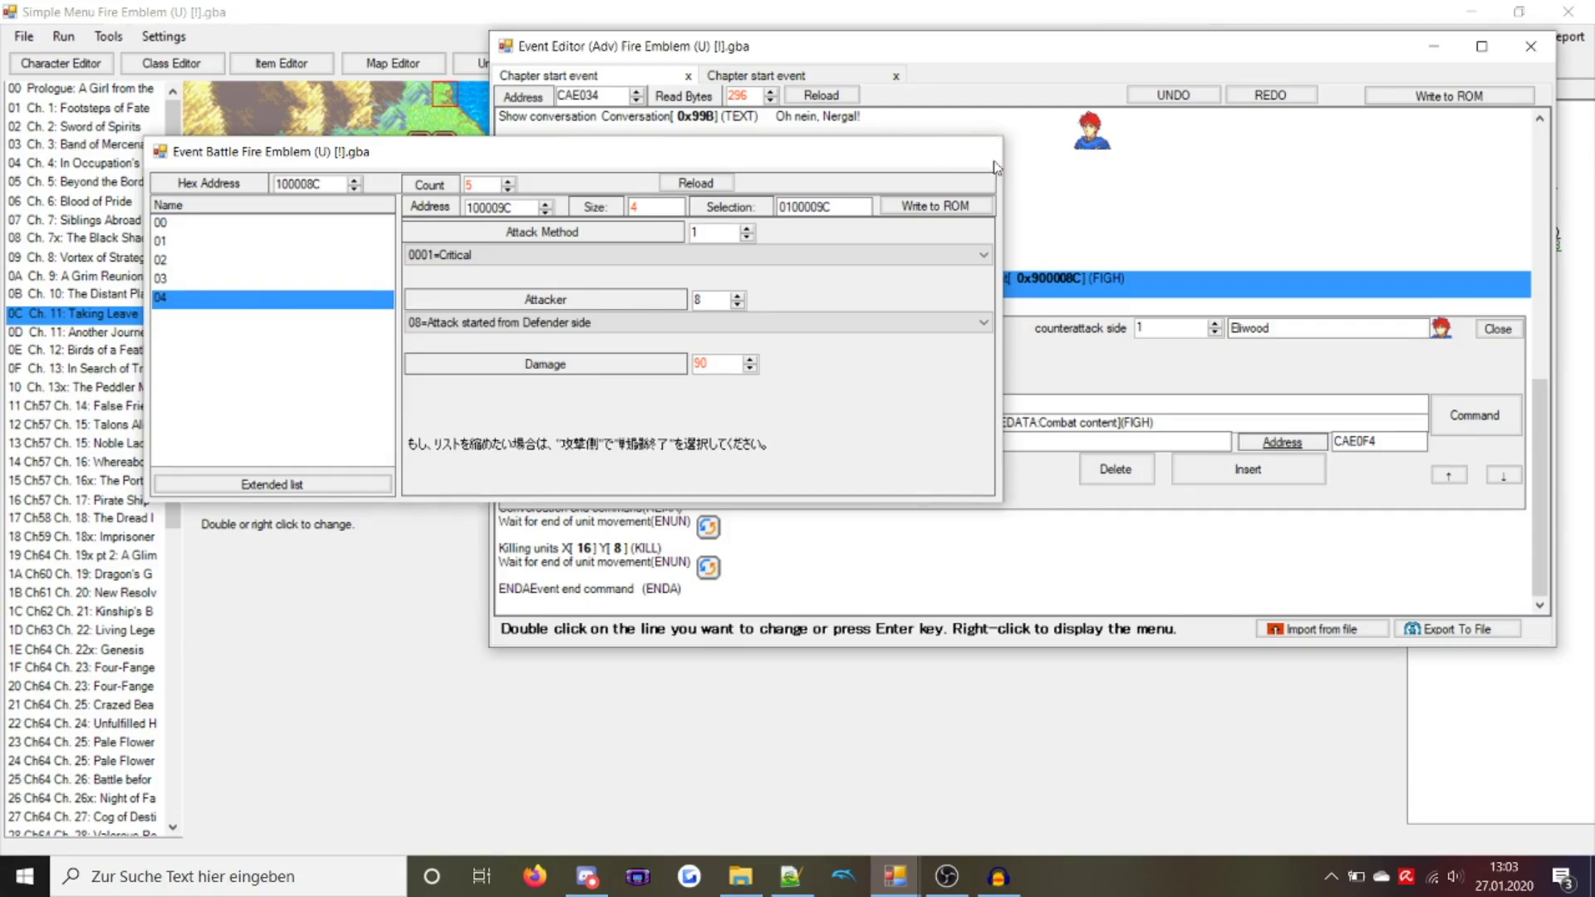
Run the ROM in the VisualBoyAdvance emulator and move the emulator connection window off the game screen
click(219, 24)
click(63, 36)
click(124, 57)
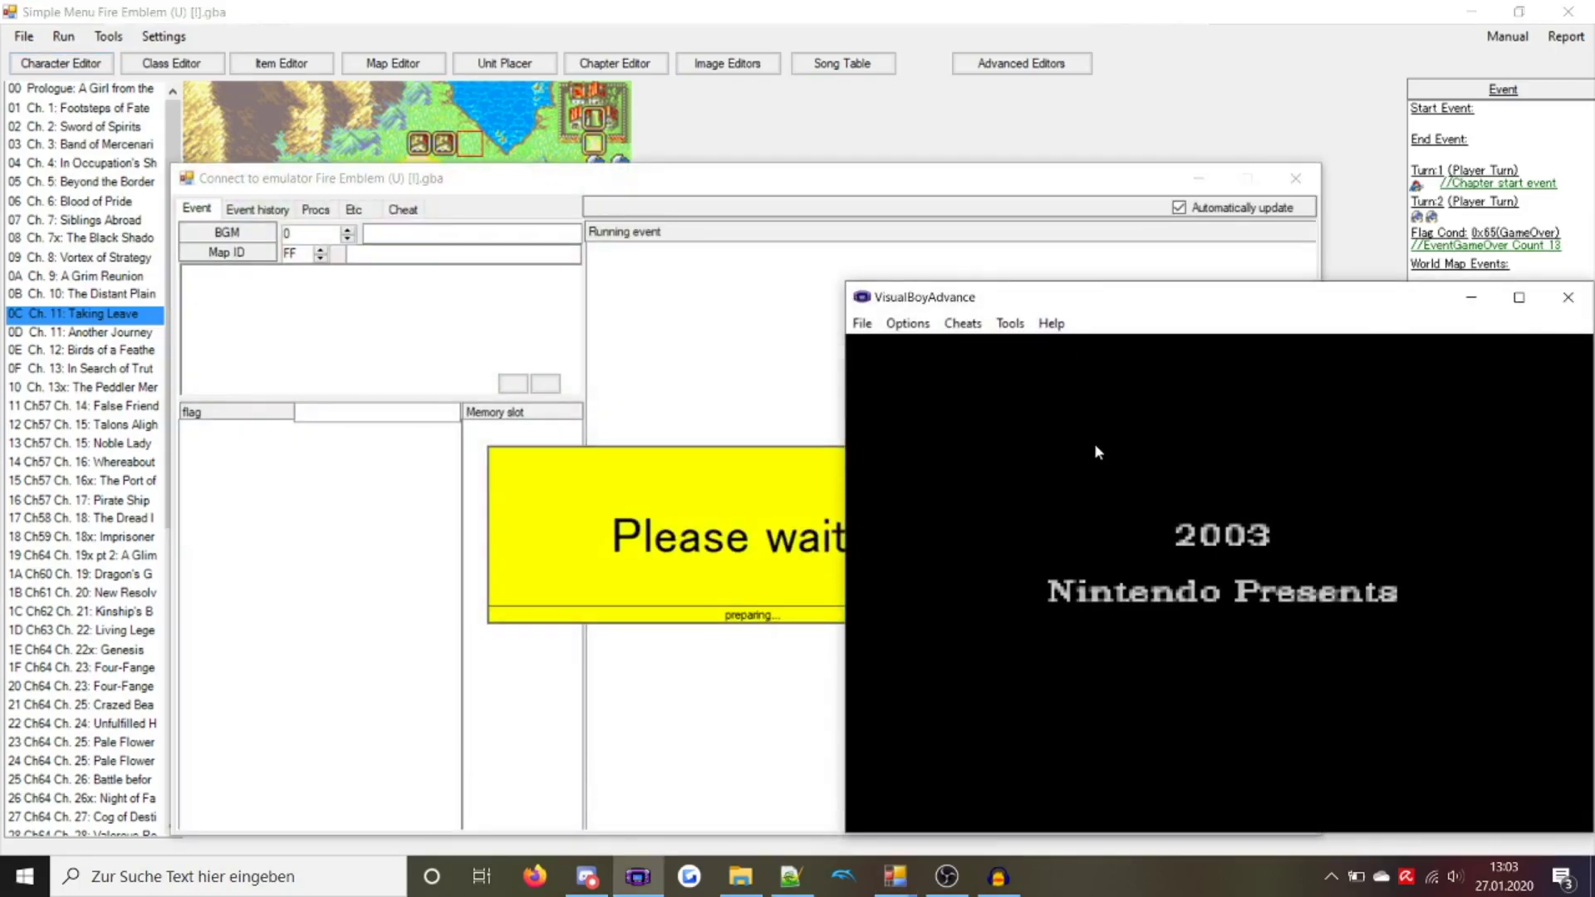
mouse_move(507, 180)
mouse_down()
mouse_move(353, 20)
mouse_move(334, 21)
mouse_up()
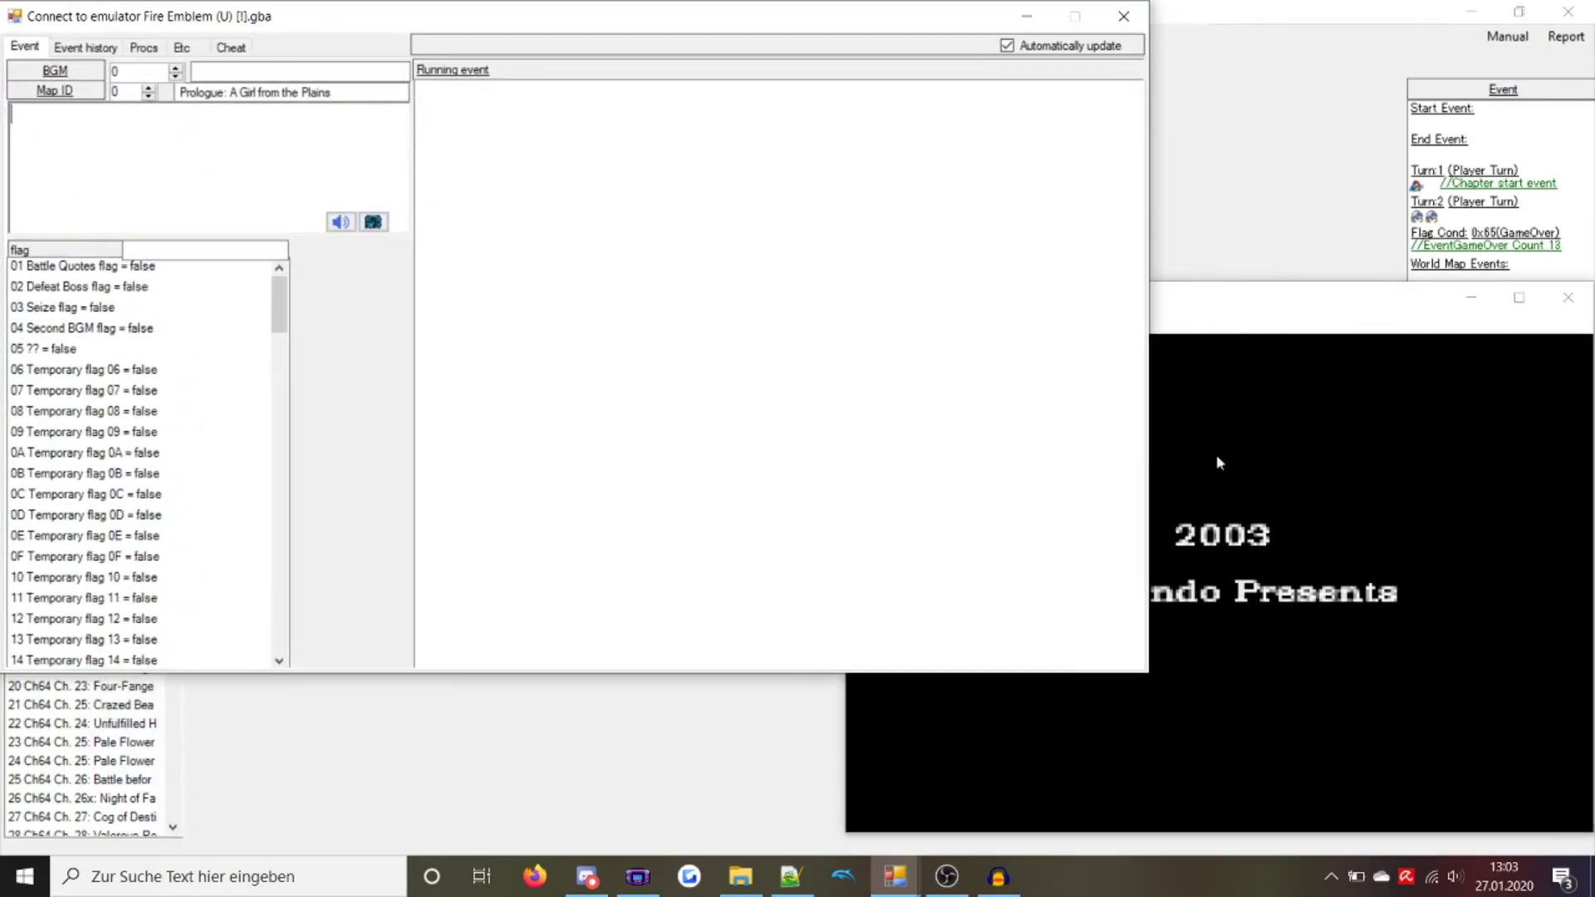
Play Chapter 11's opening event through the dialogue and into the Nergal versus Eliwood battle, and close the emulator
click(1275, 471)
key(Return)
key(Return)
key(Return)
key(Return)
key(Return)
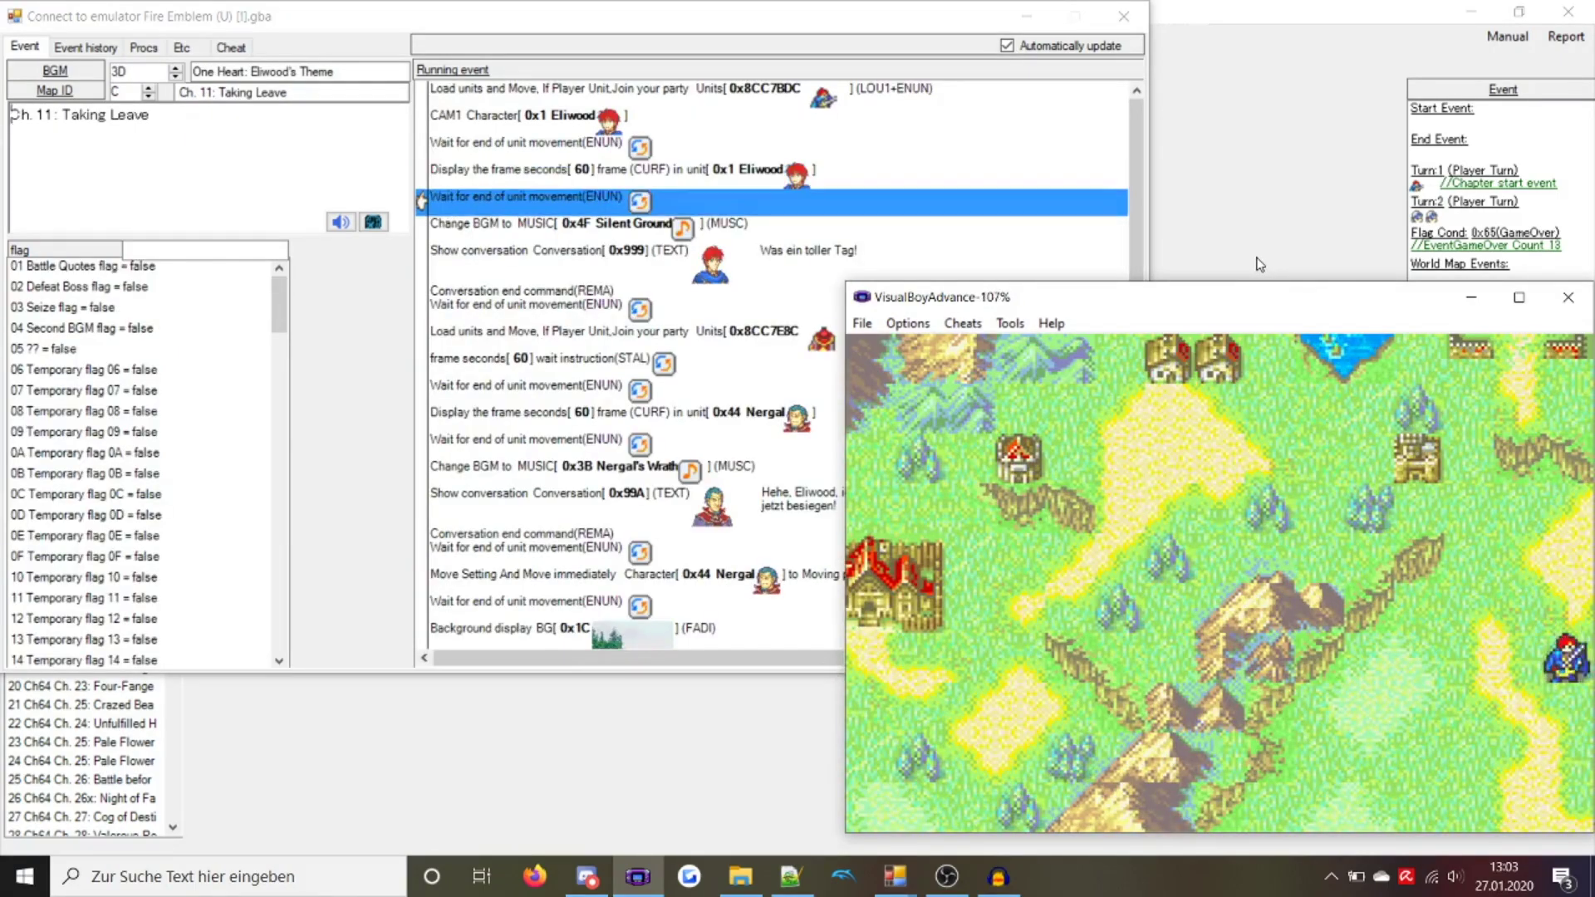
key(Return)
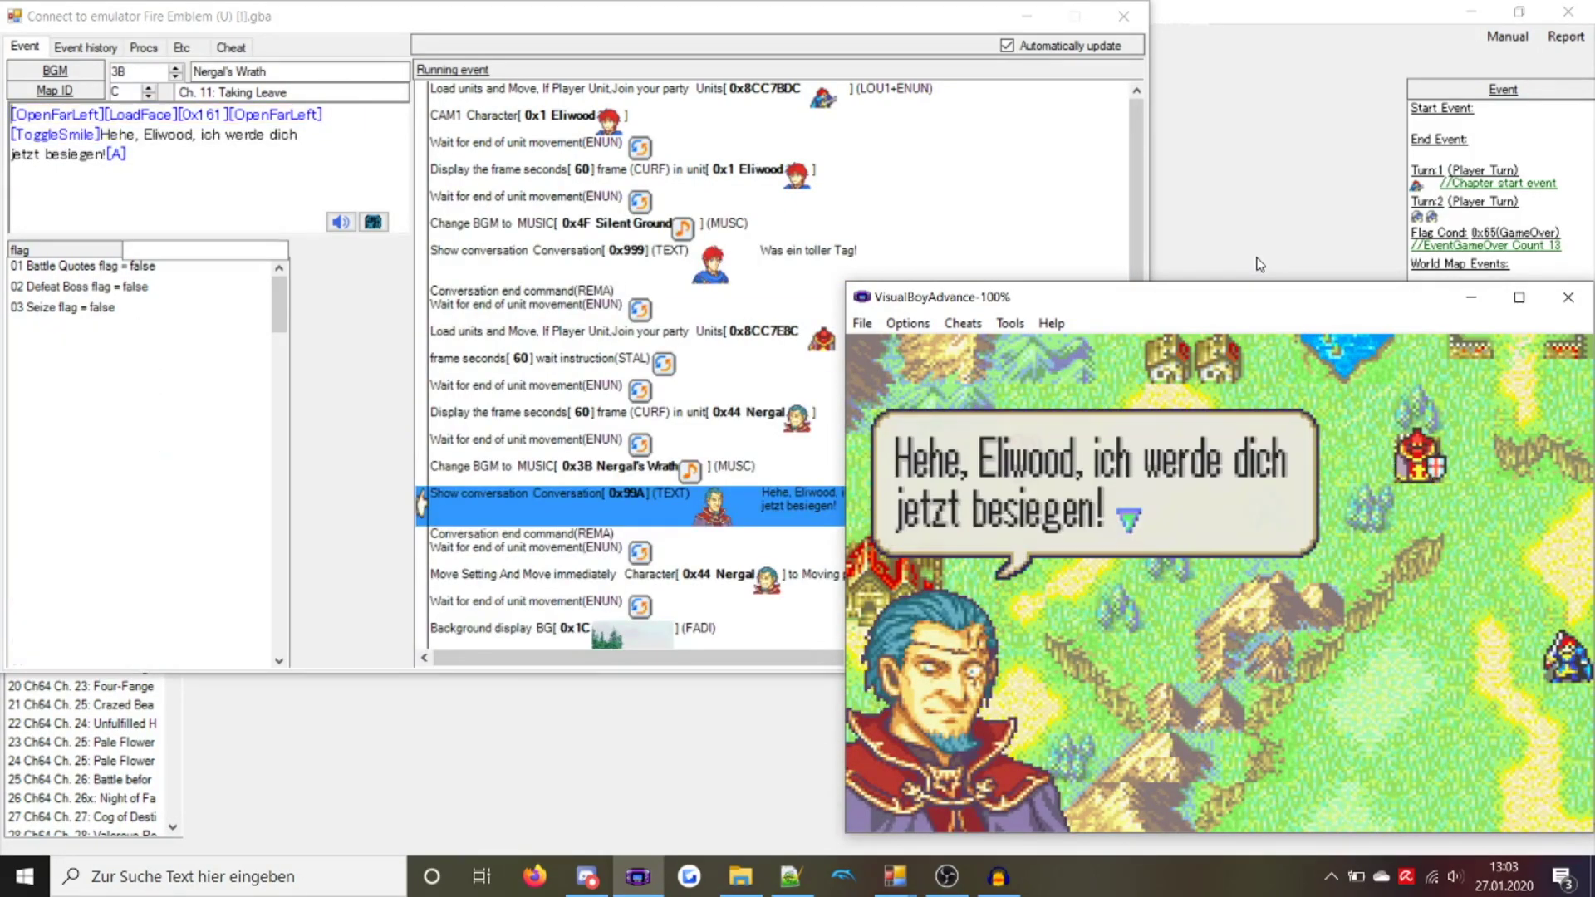
key(Return)
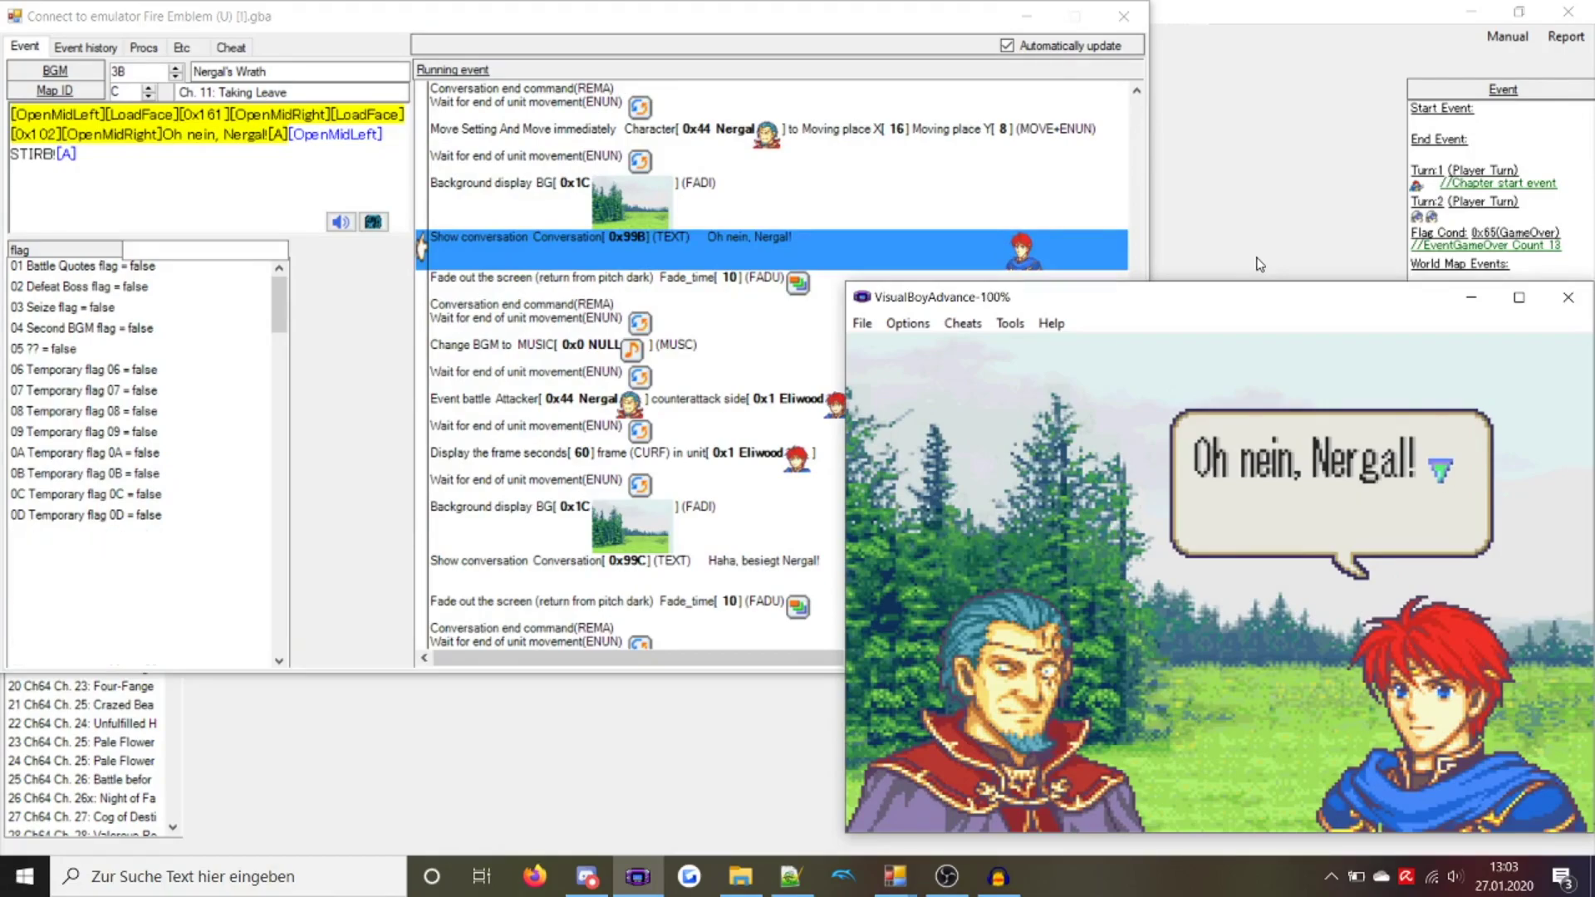
key(Return)
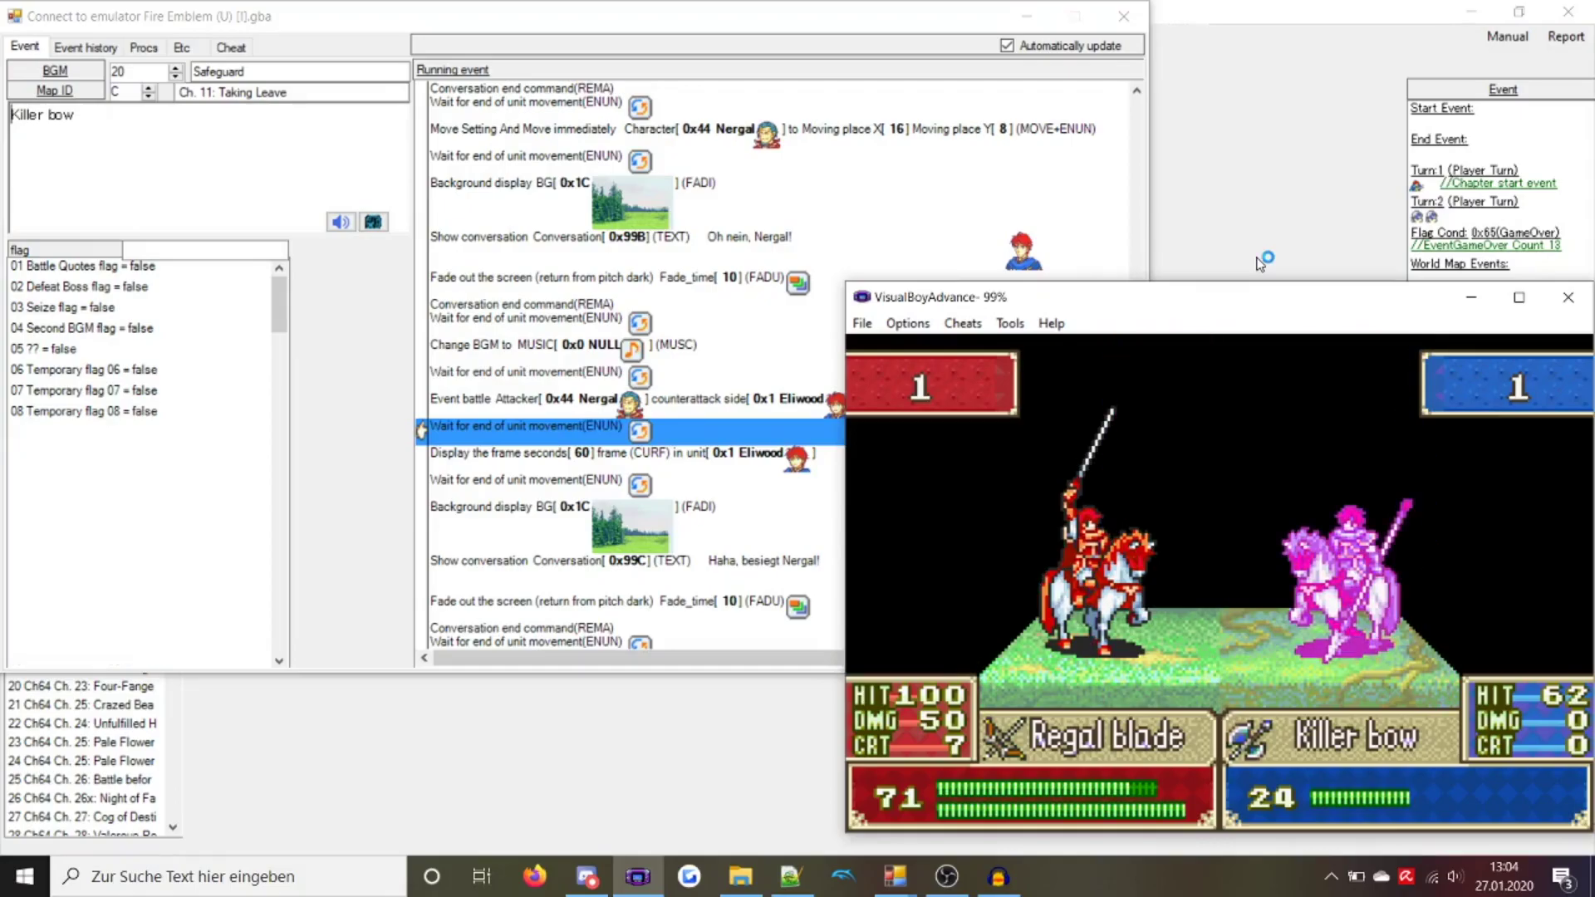
click(1568, 296)
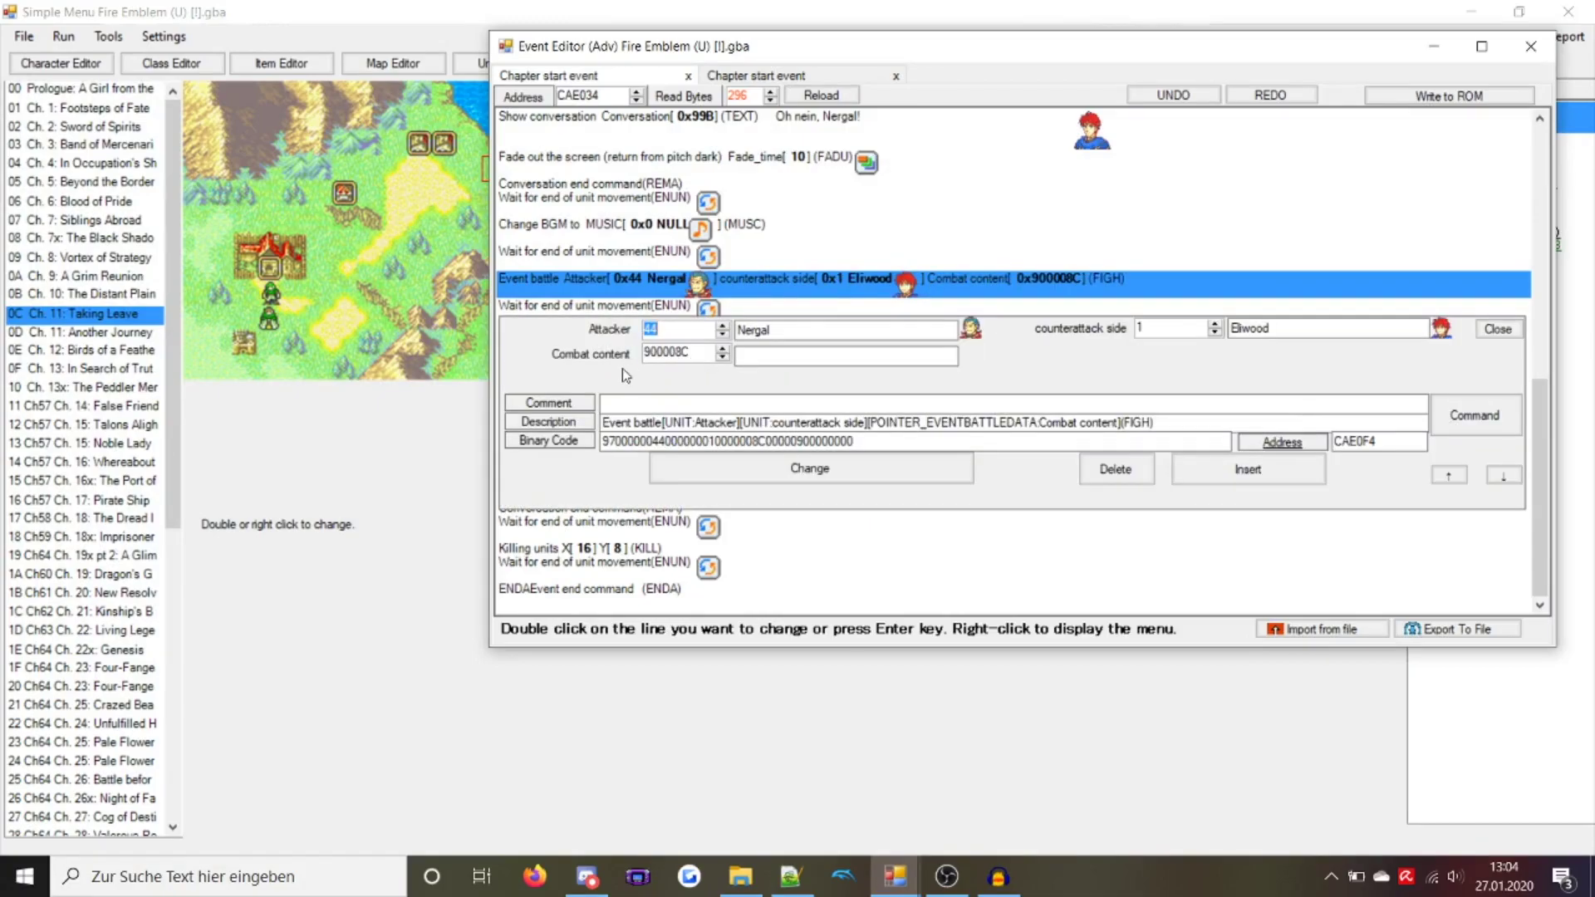
Reopen the event battle's combat content and check the settings of entries 00 and 01
click(621, 355)
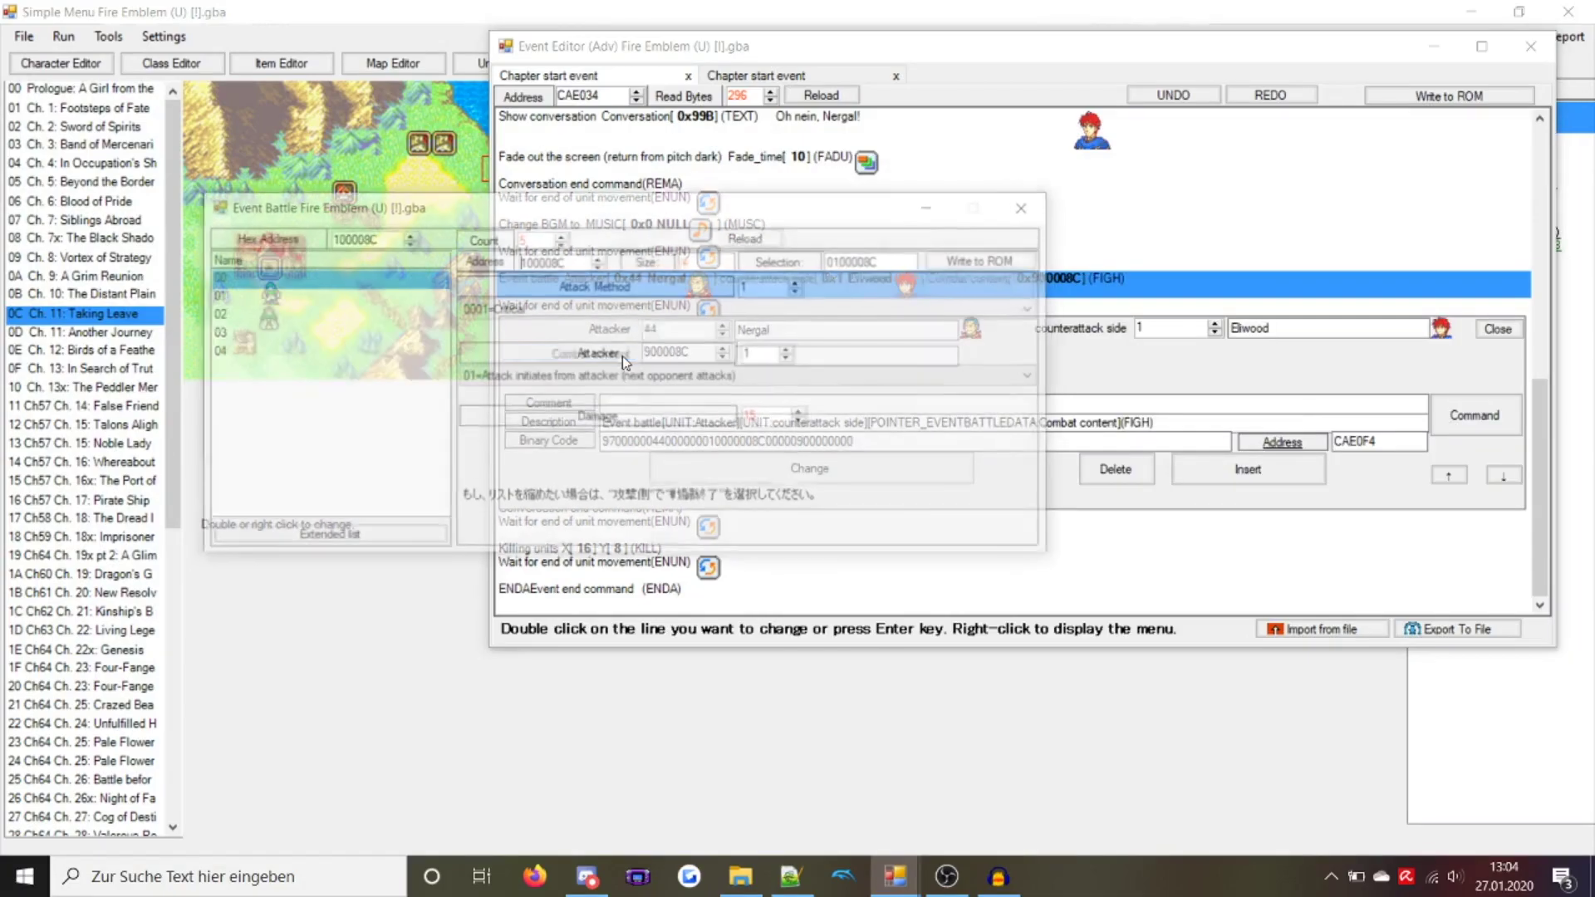
click(1031, 205)
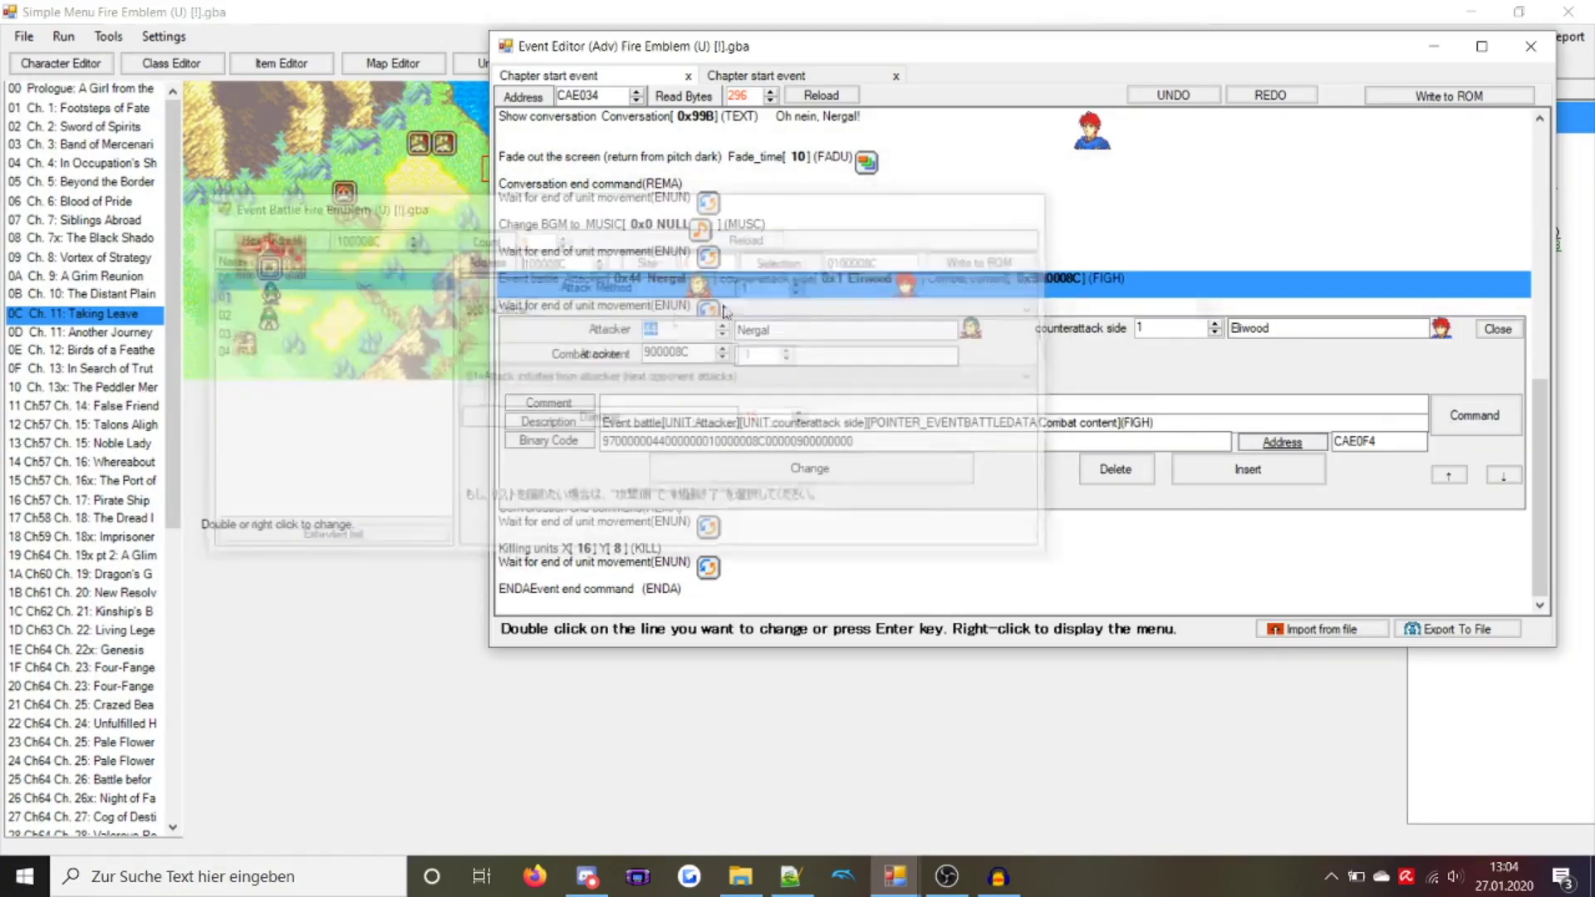
click(621, 356)
key(Down)
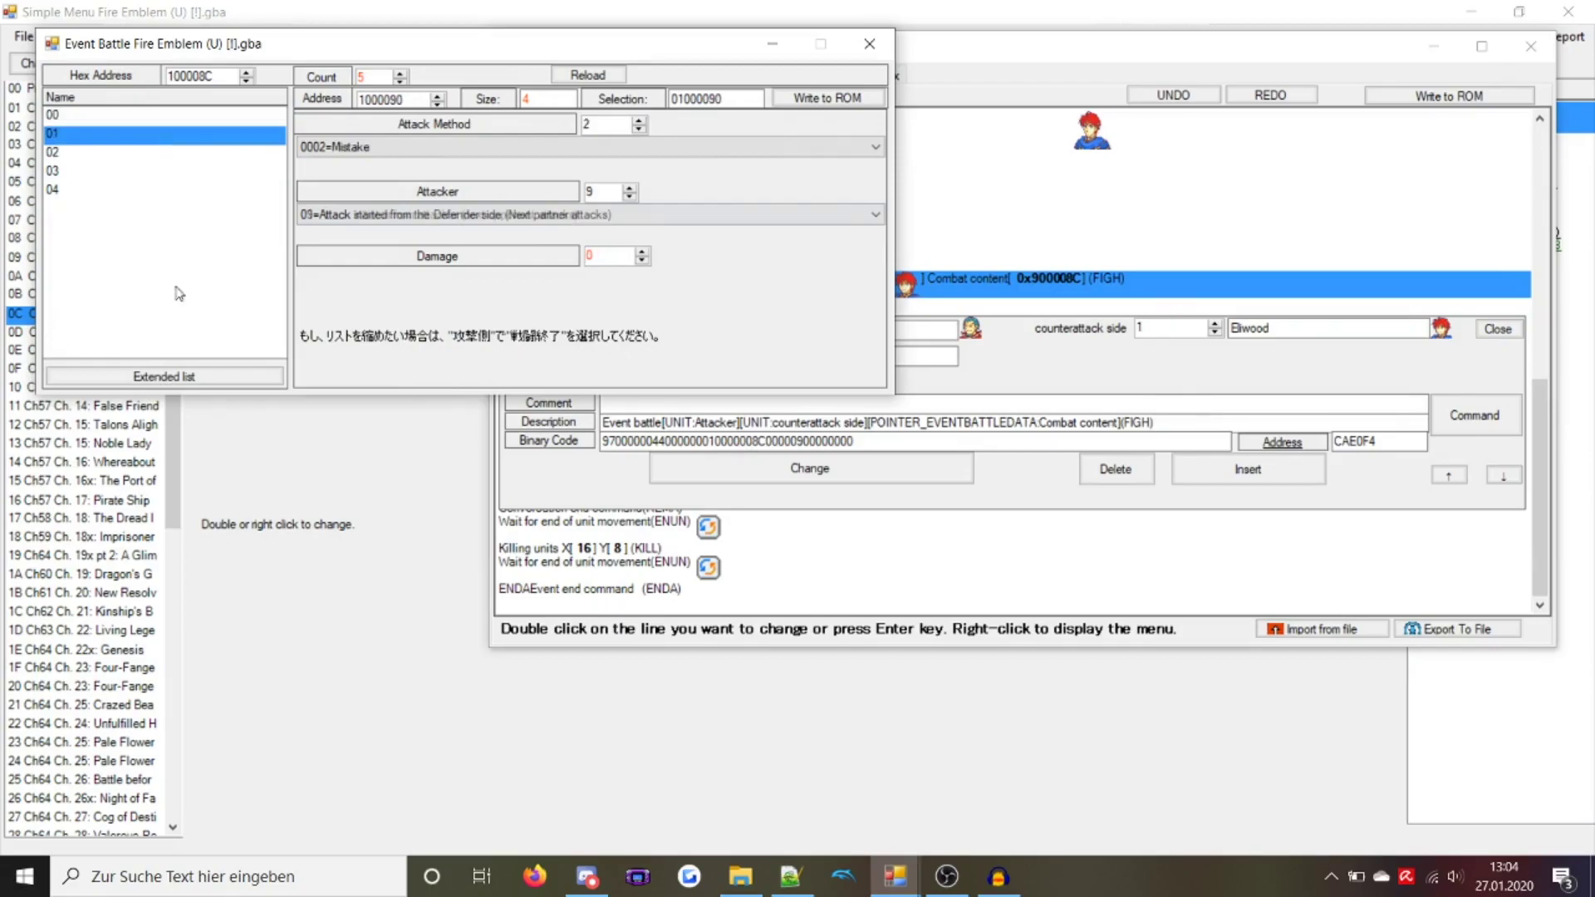
click(414, 481)
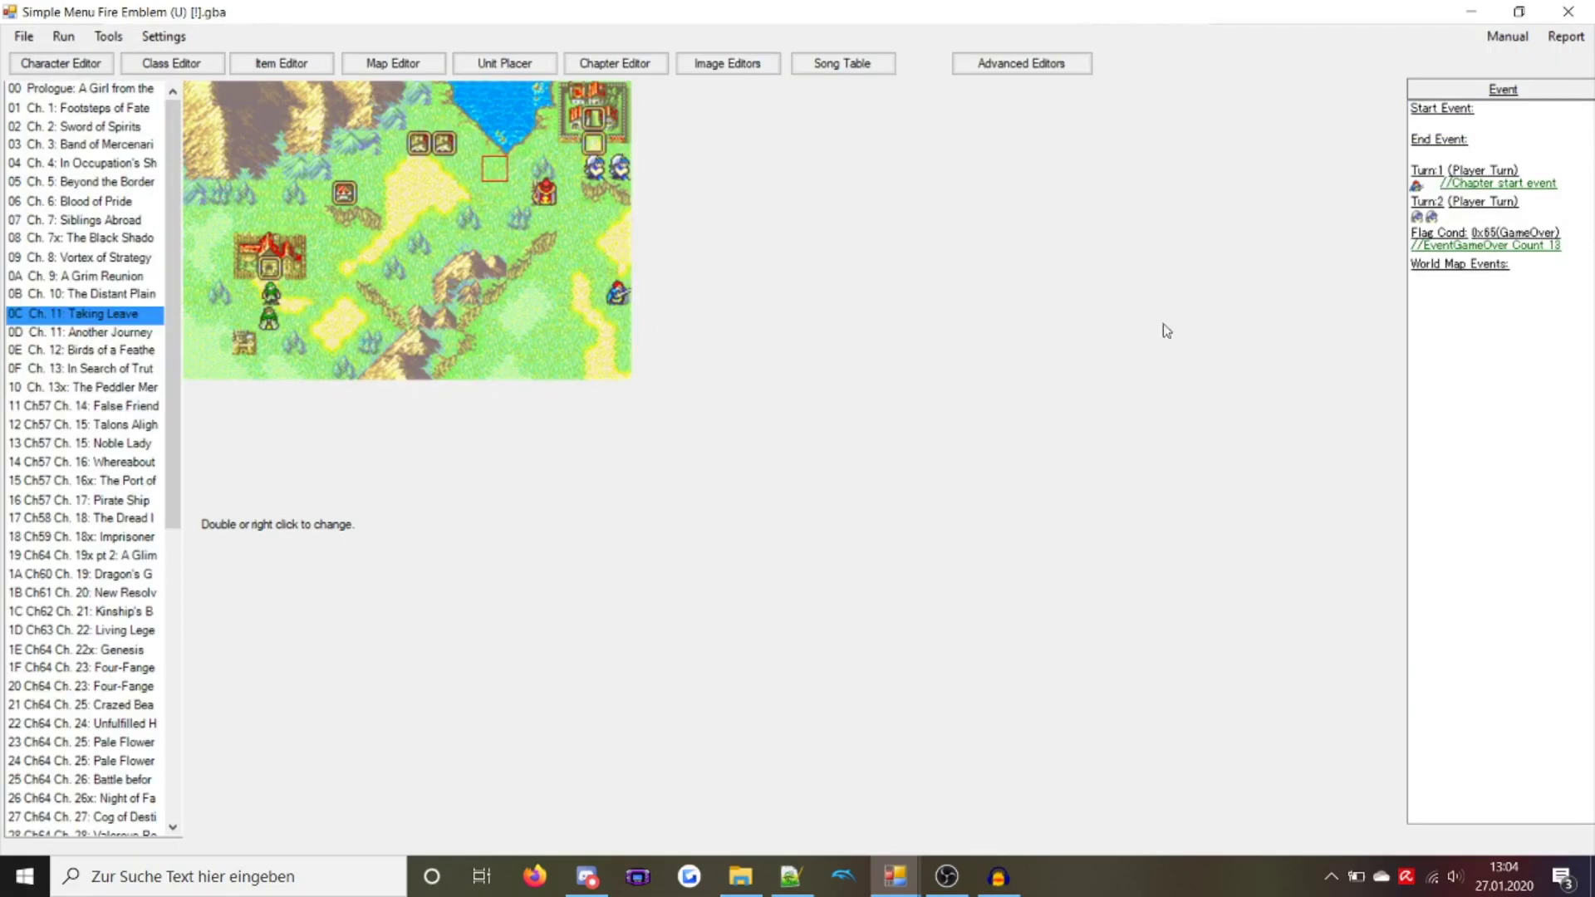
In the event editor, set the battle's attacker to 1 (Eliwood) and counterattack side to 44 (Nergal), and apply the change
mouse_move(895, 876)
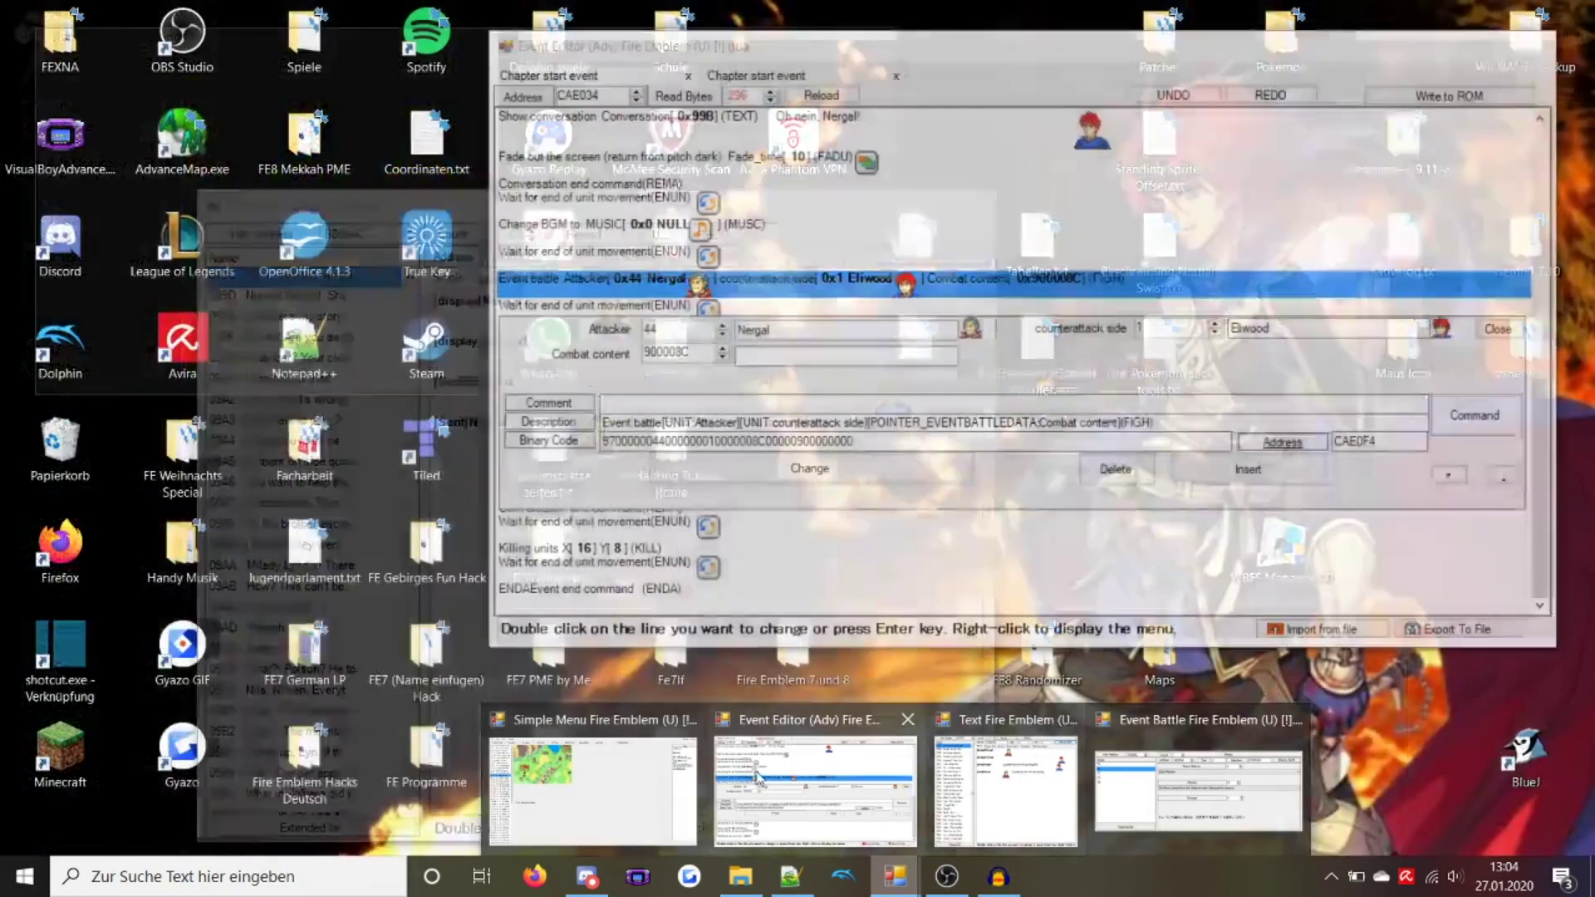
click(813, 789)
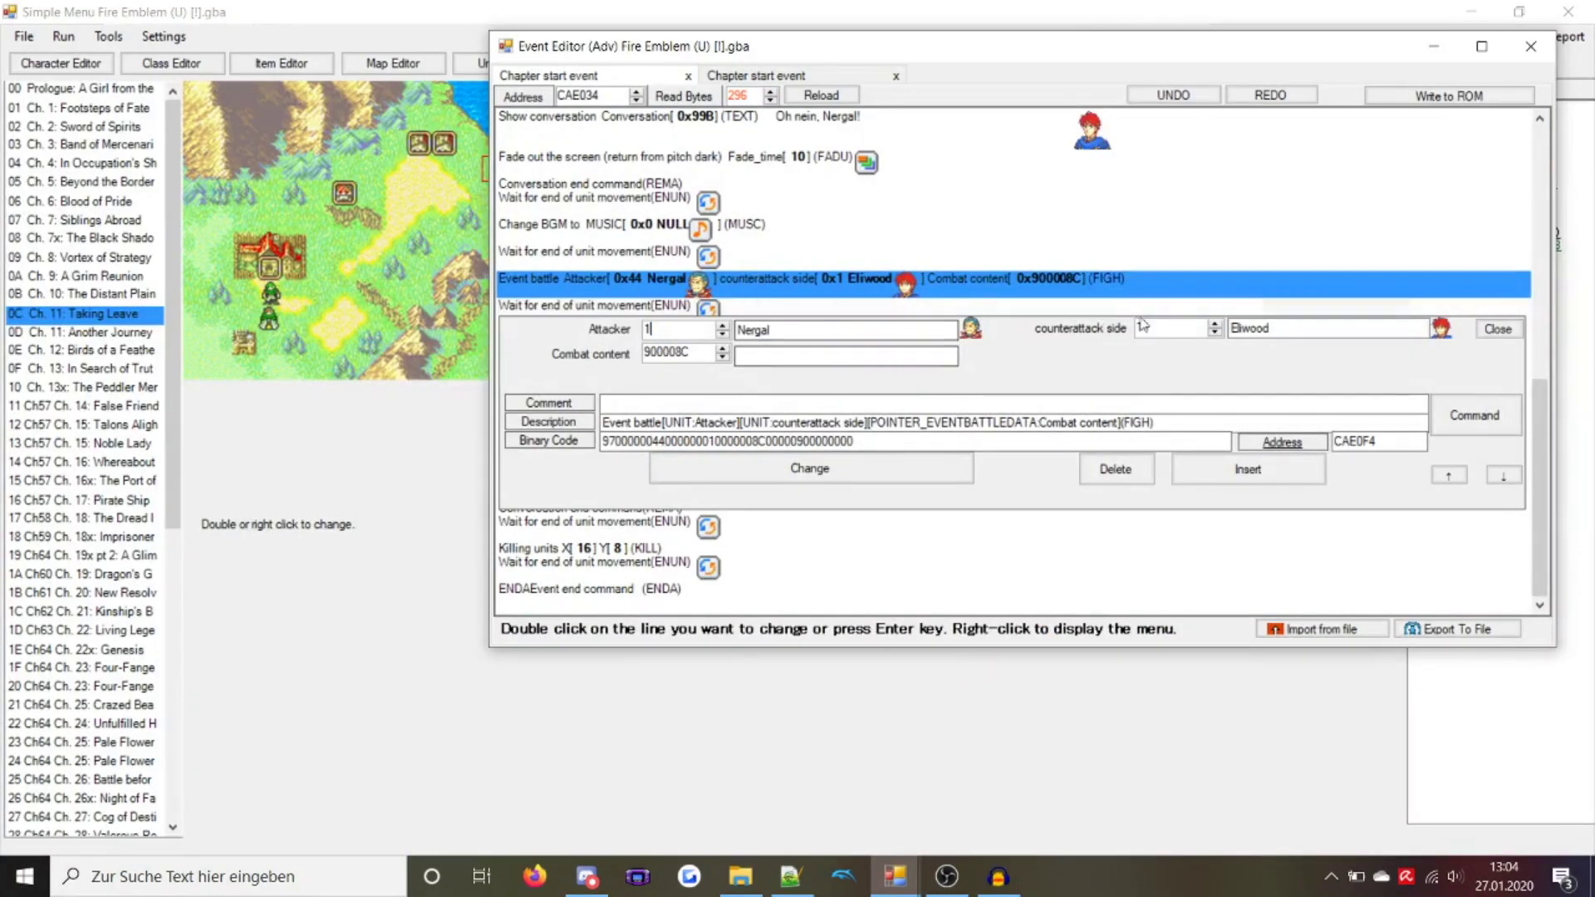
key(BackSpace)
text(44)
click(811, 468)
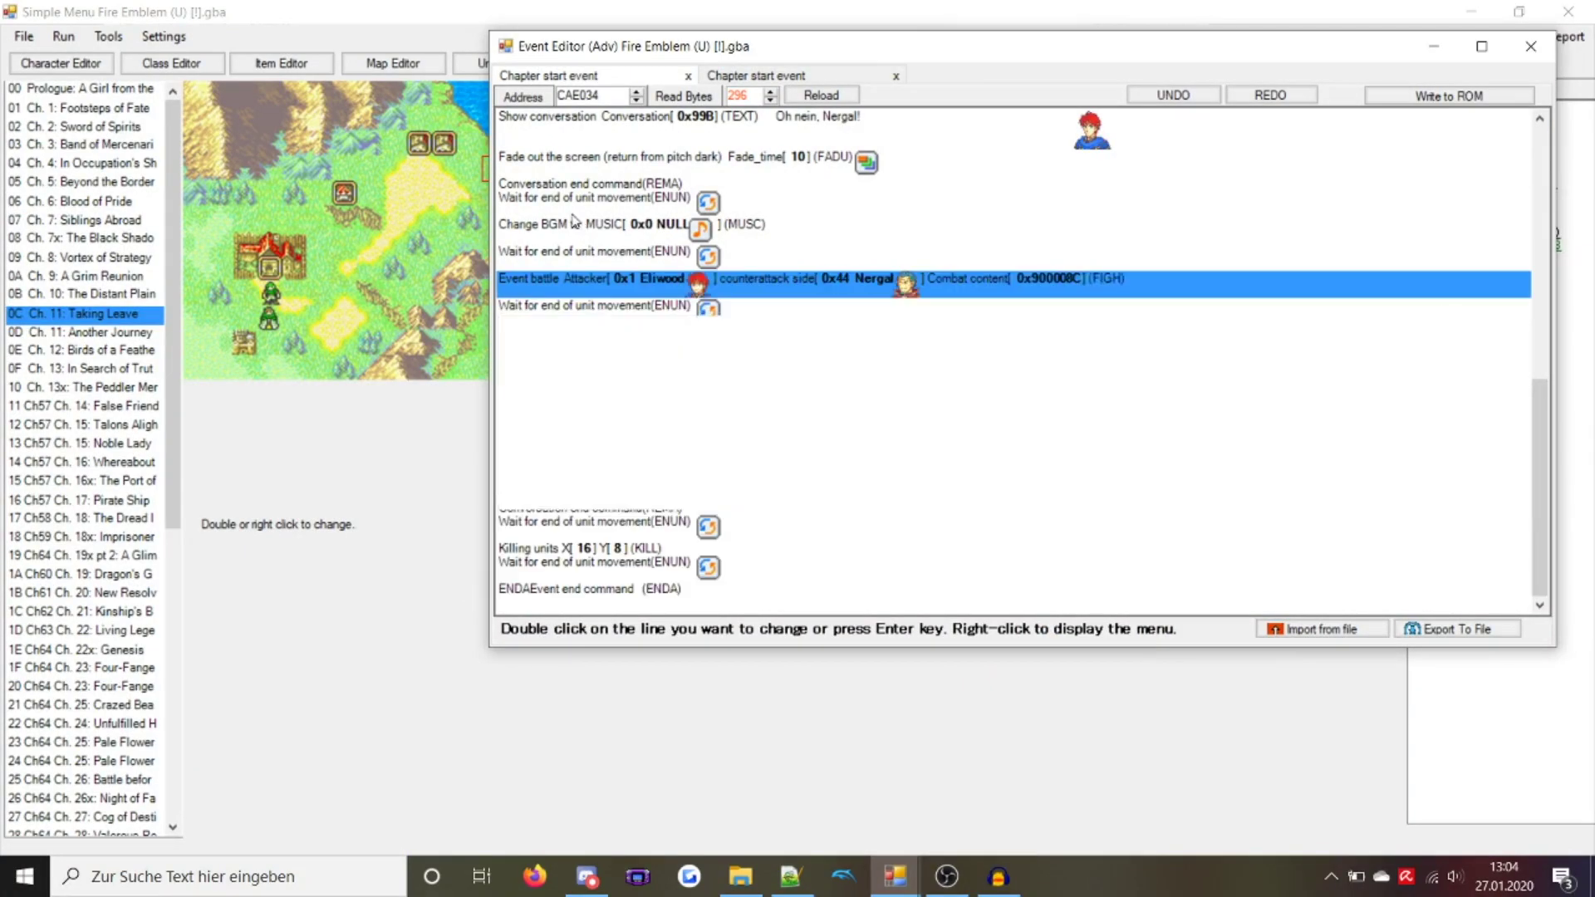
Reopen the Eliwood versus Nergal battle's combat content and write new attacker sides for entries 00 to 02, setting entry 02 to 08 (Defender side)
double_click(667, 293)
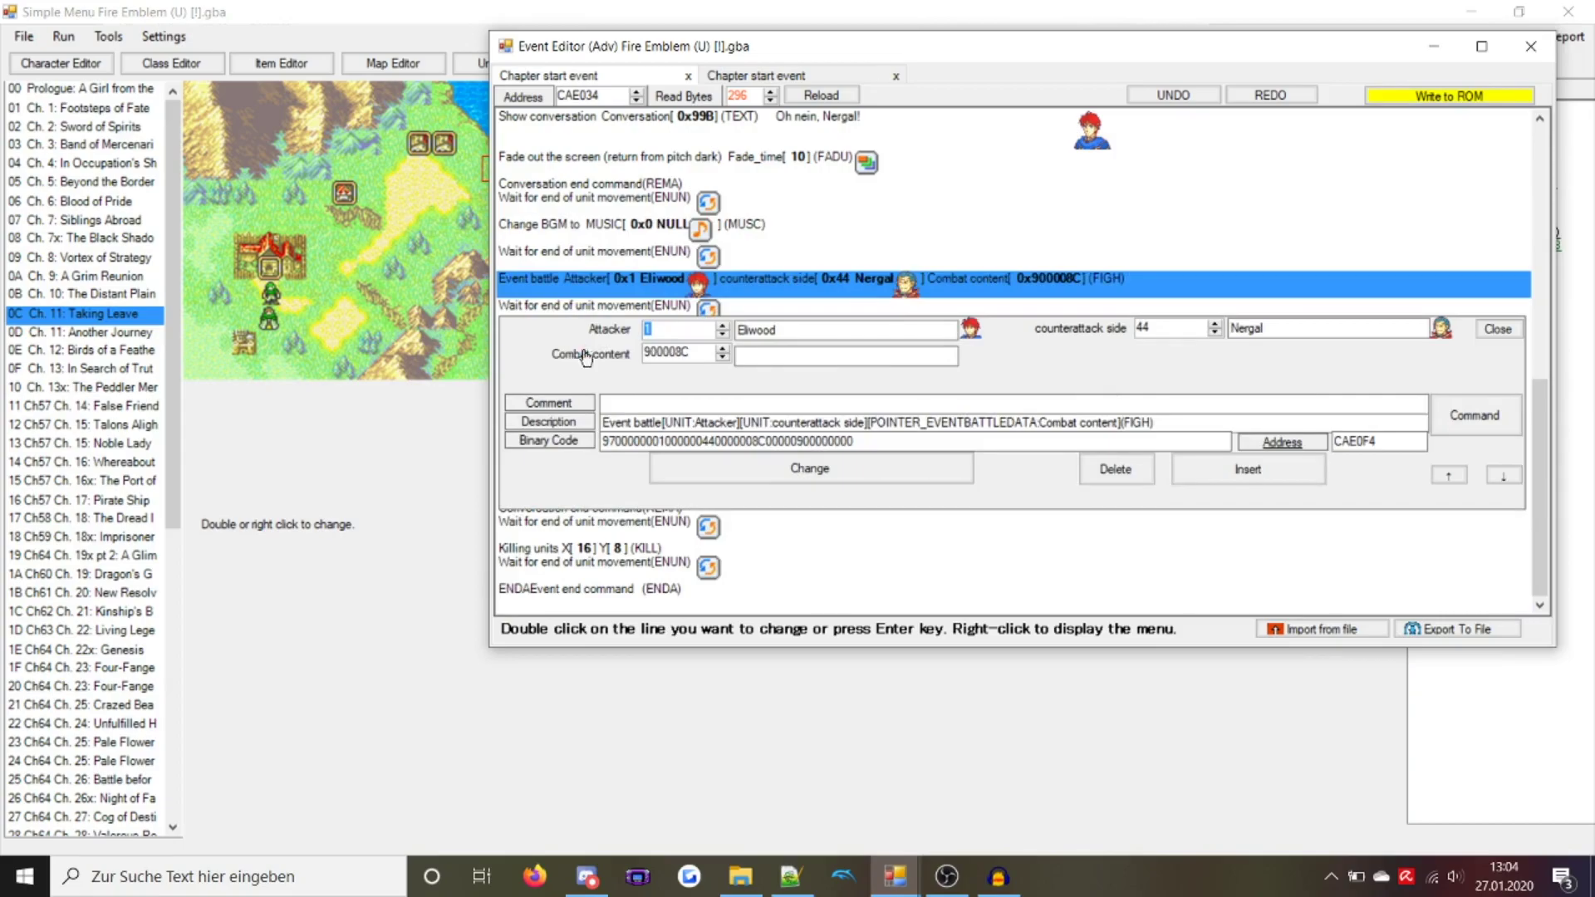
click(586, 354)
click(208, 115)
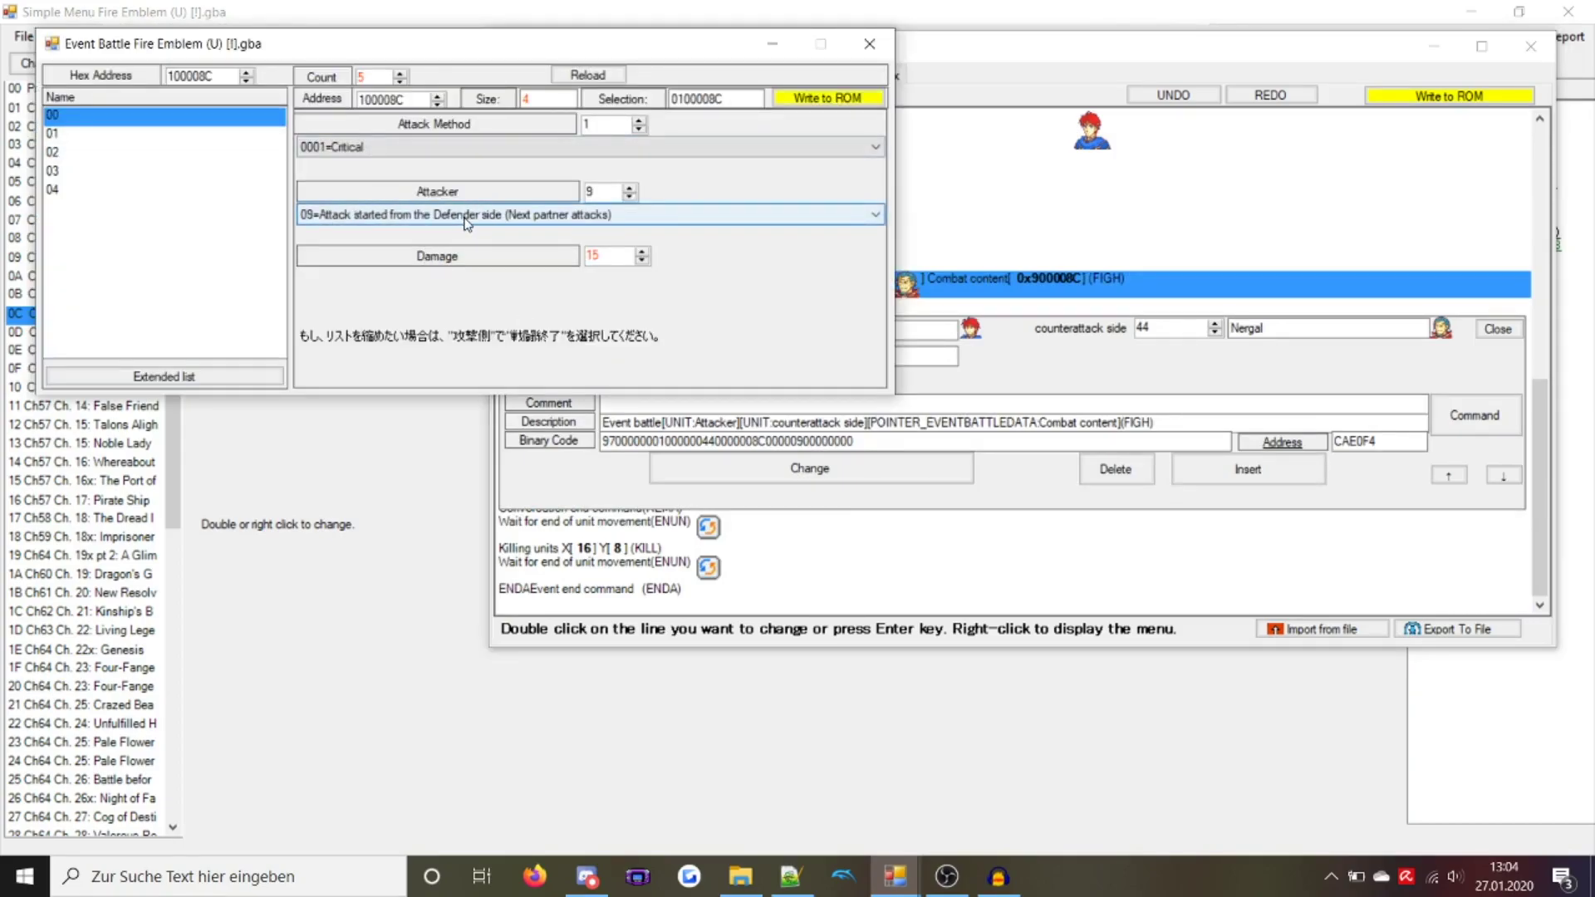
click(814, 98)
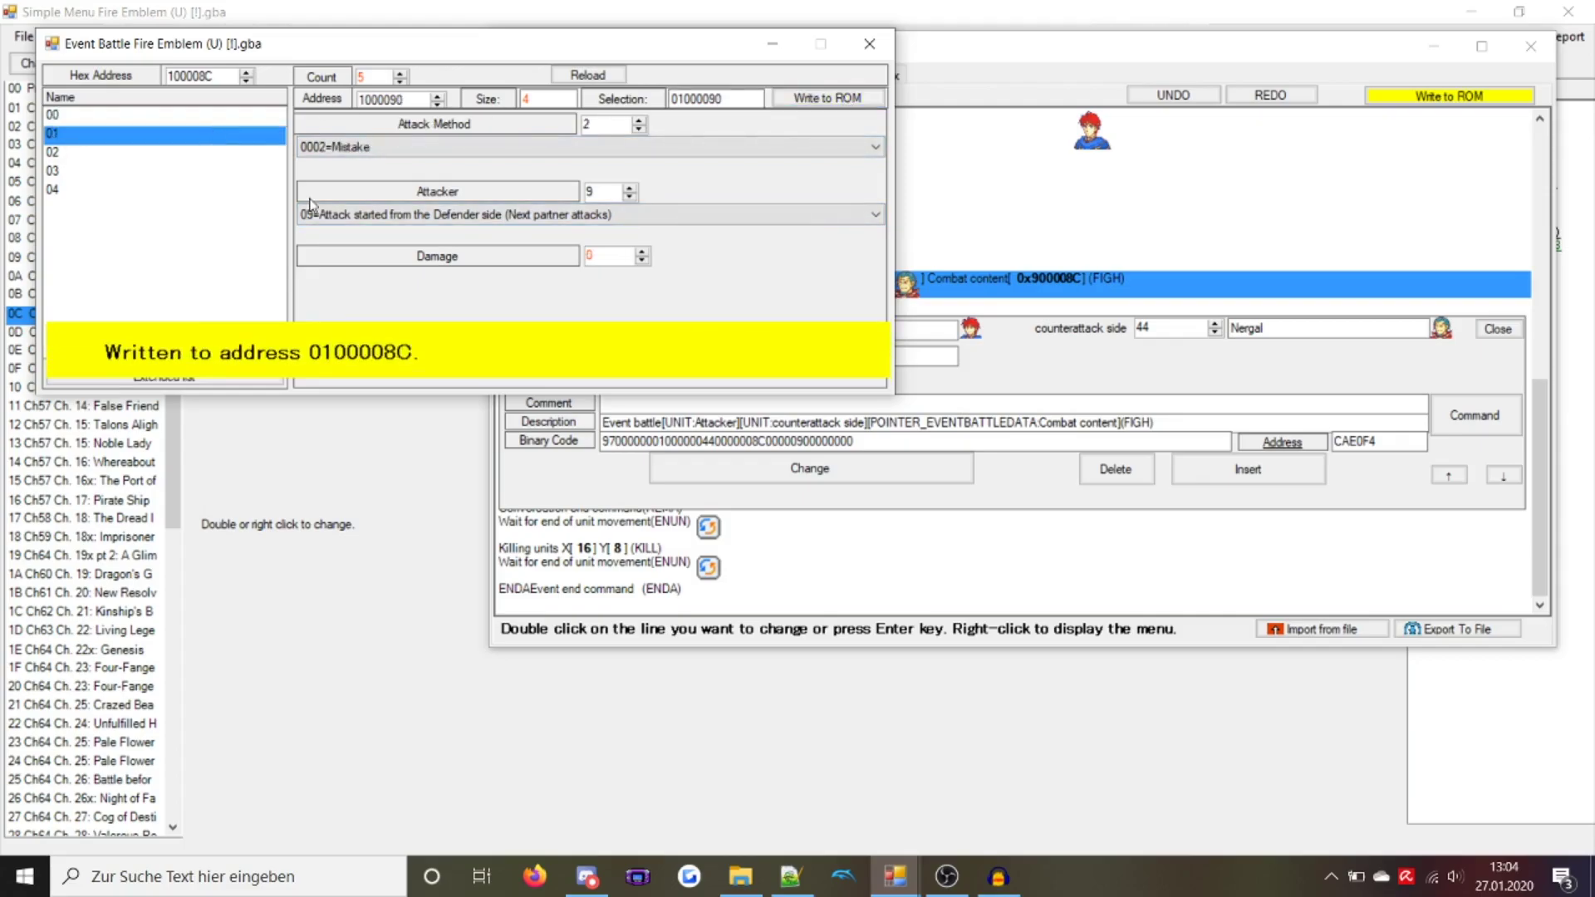
click(818, 98)
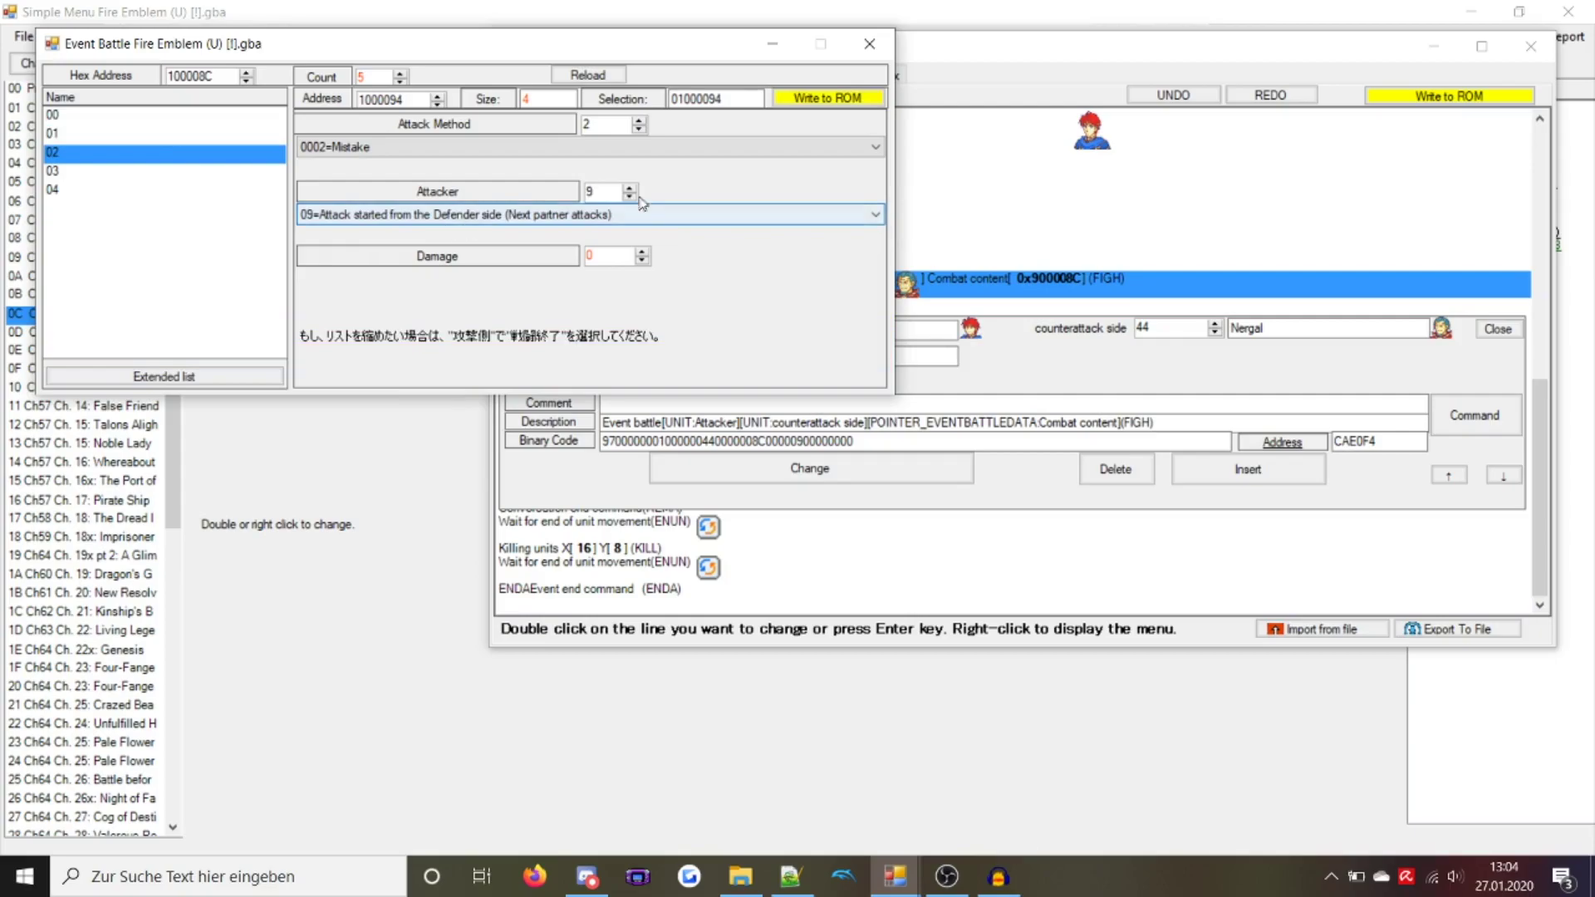
click(815, 99)
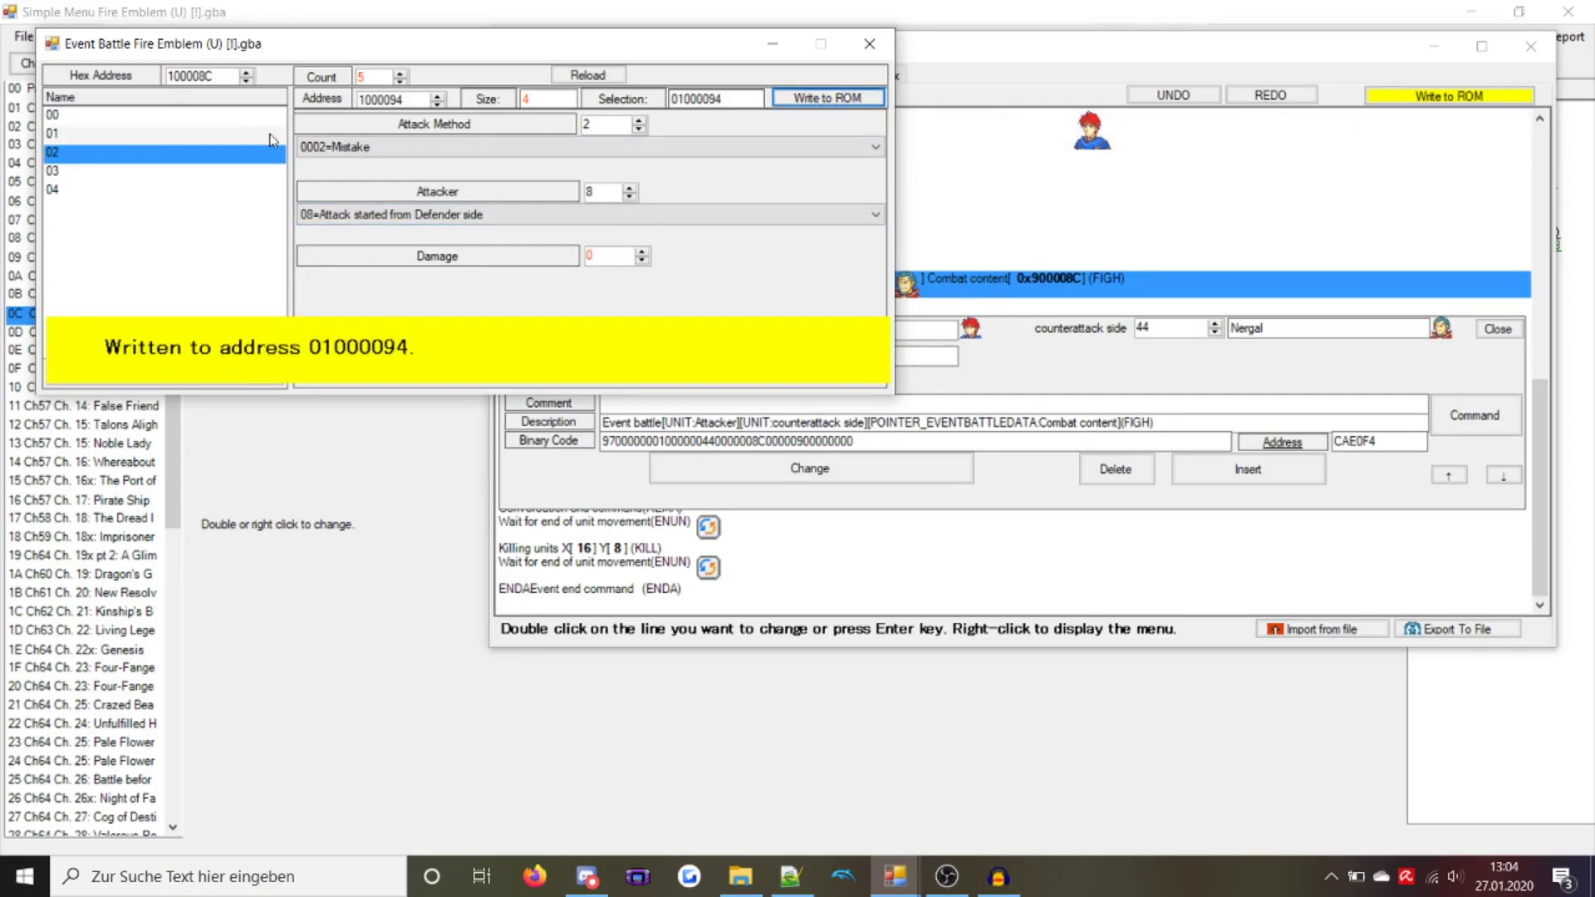
click(870, 99)
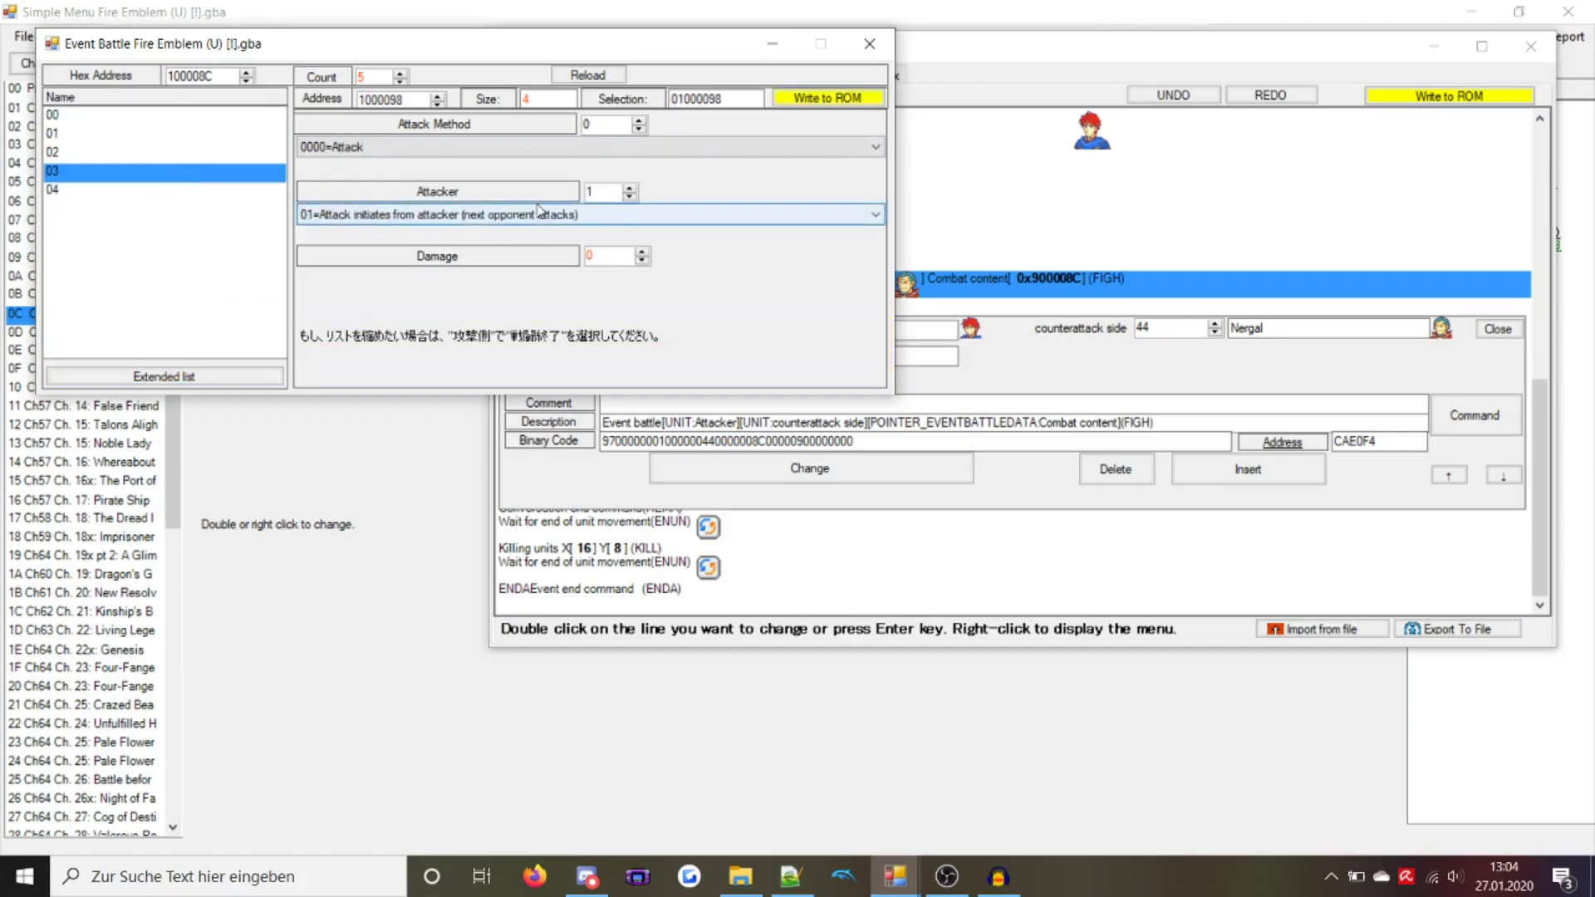
Set the attacker of combat entries 03 and 04 to 00 (Attack initiates from attacker), and write the entries and the event to the ROM
scroll(631, 218, up, 1)
click(804, 99)
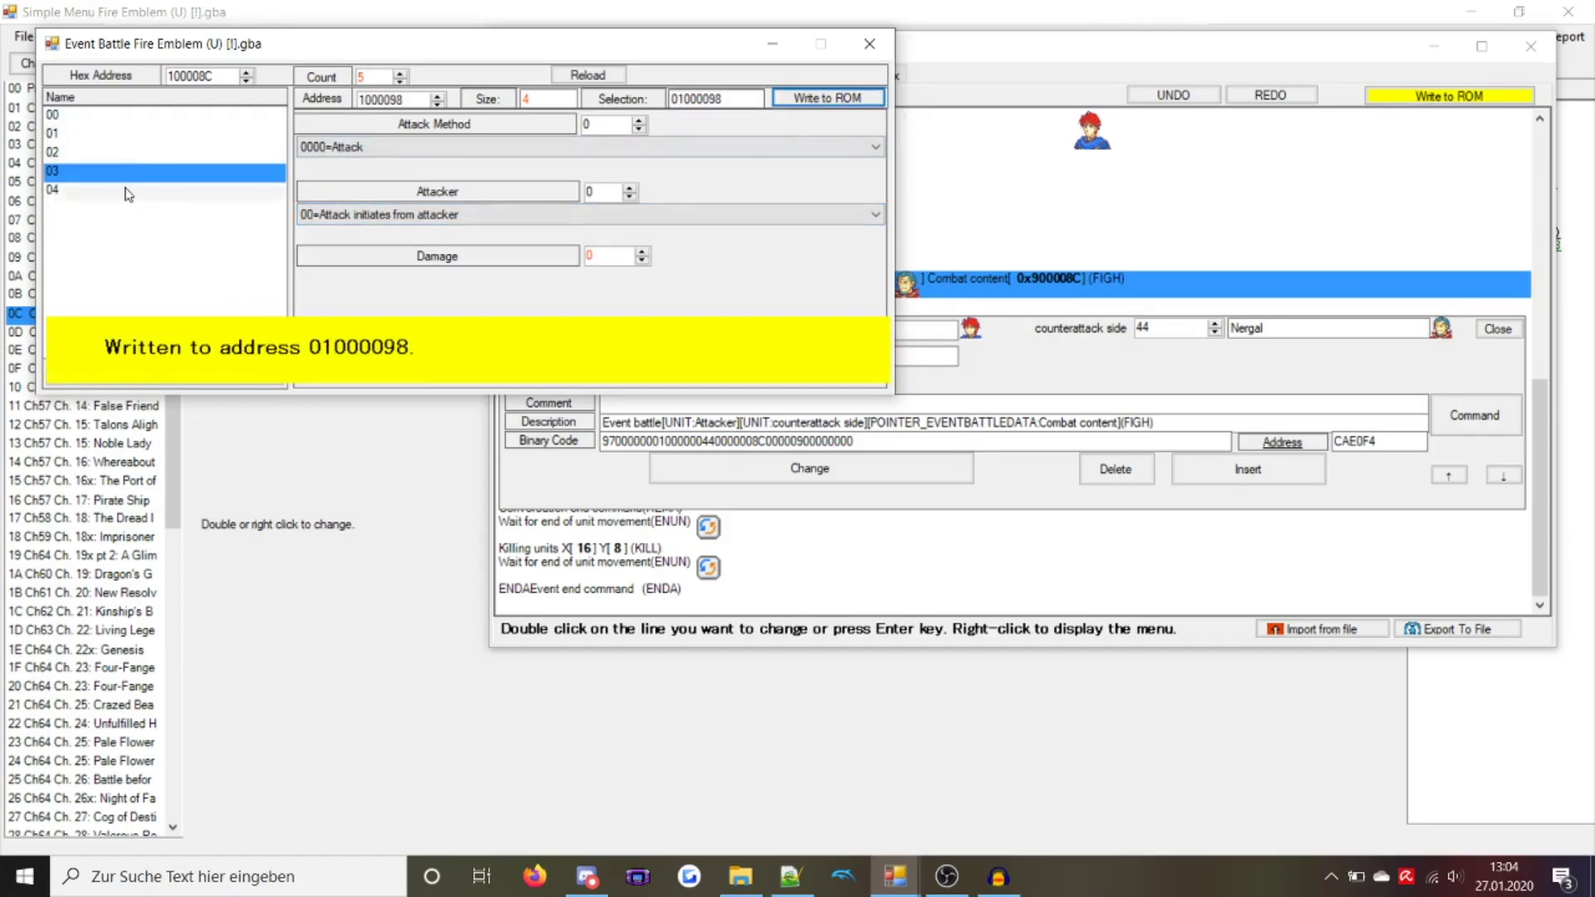
click(850, 94)
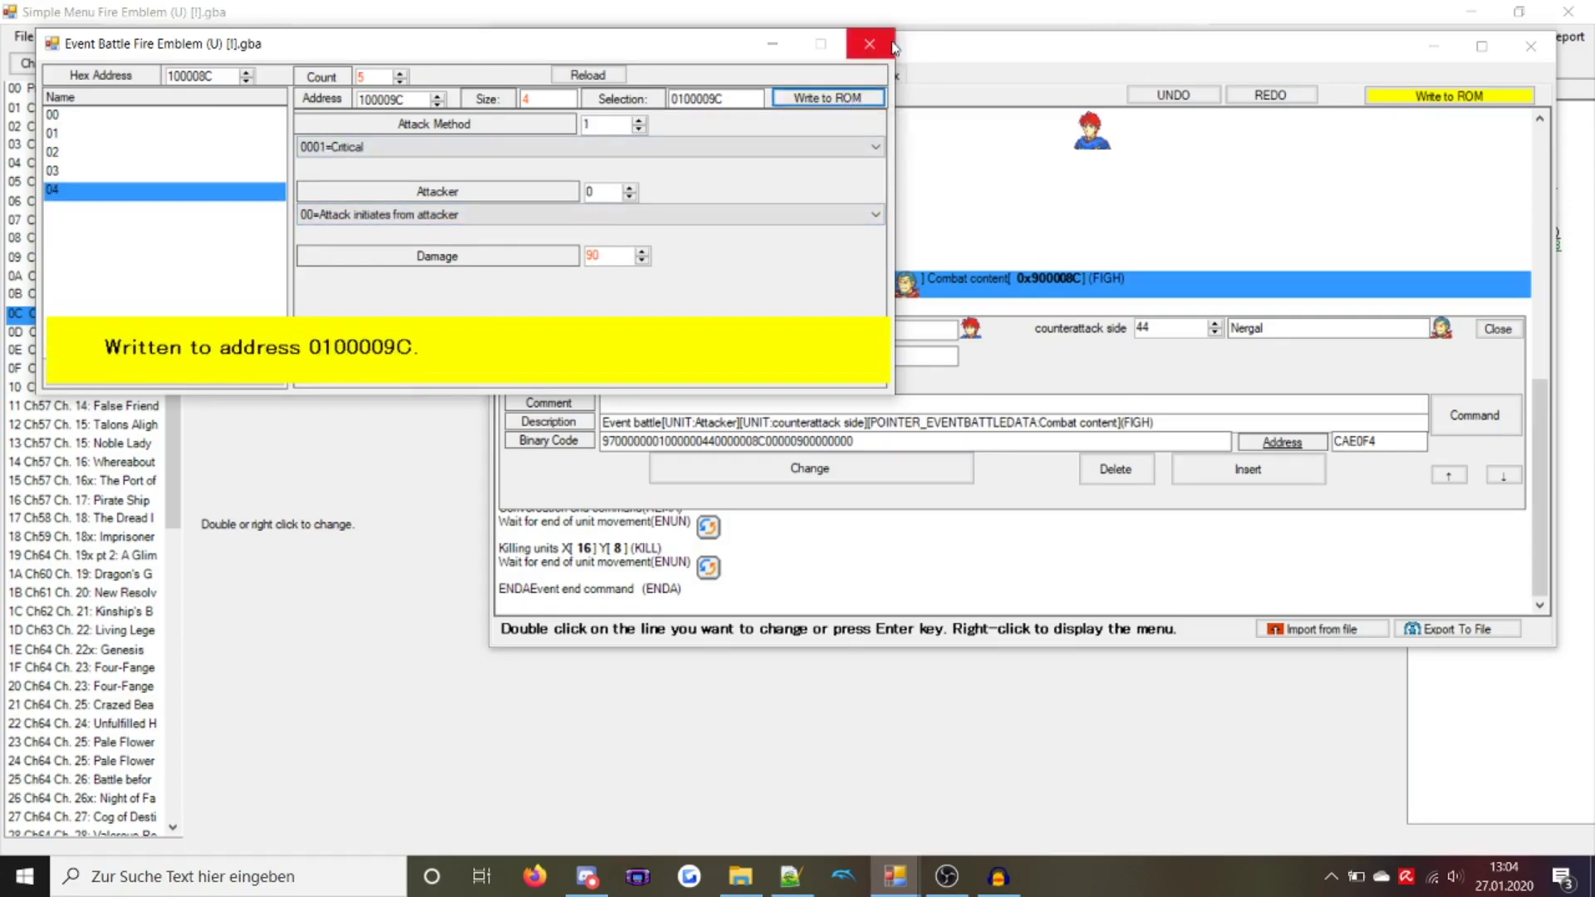
click(869, 43)
click(1372, 103)
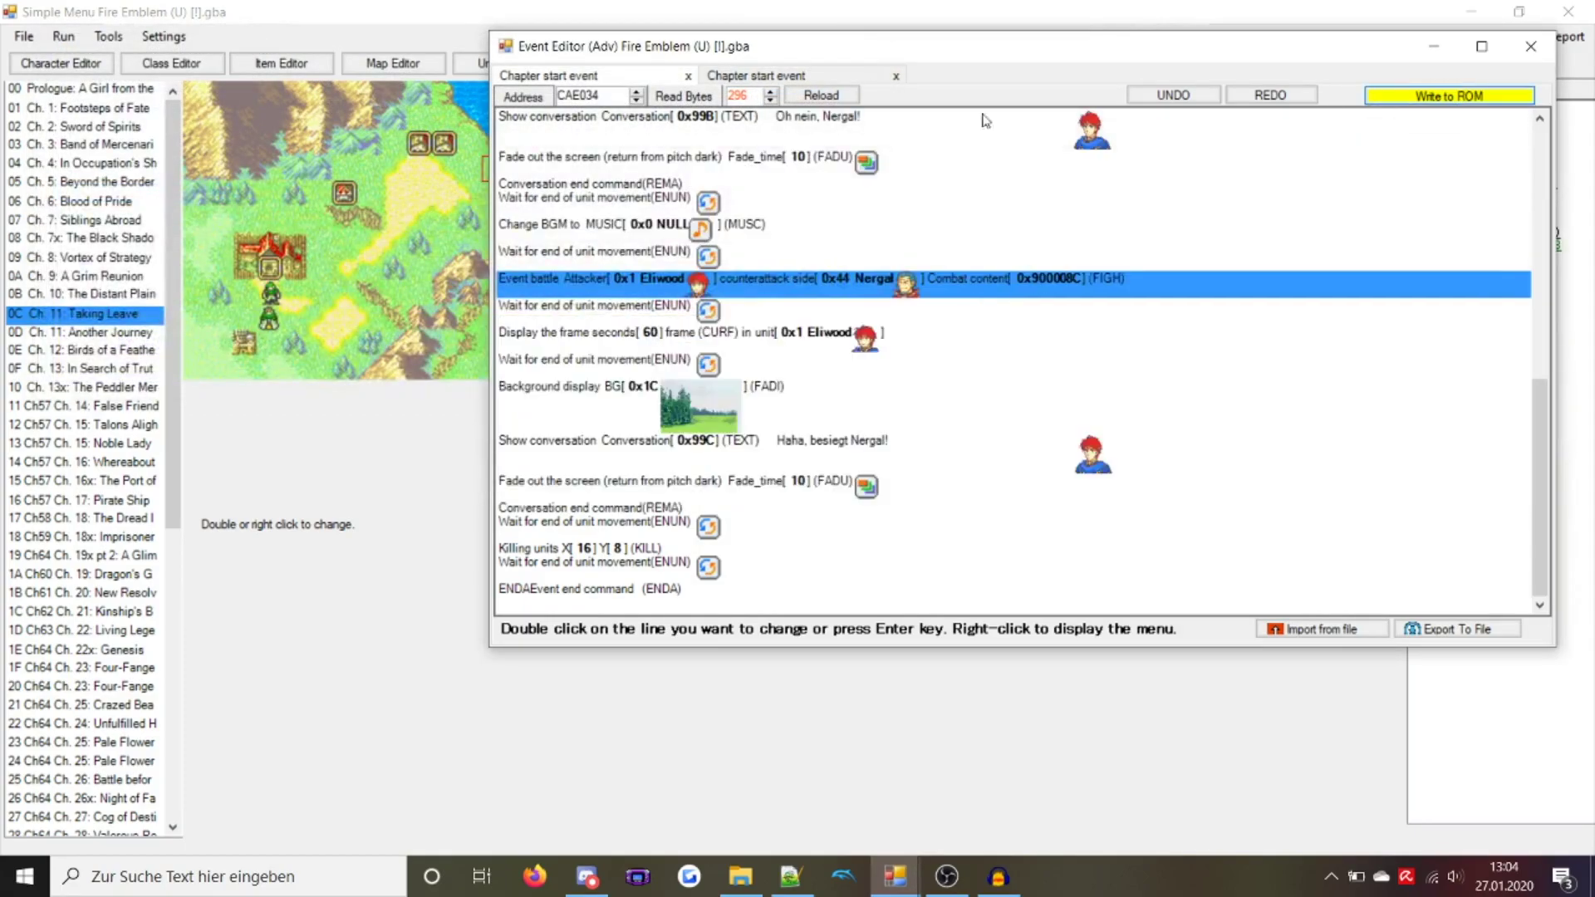
Test the ROM in VisualBoyAdvance by playing Chapter 11's opening up to the Eliwood versus Nergal battle, and close the emulator
click(63, 36)
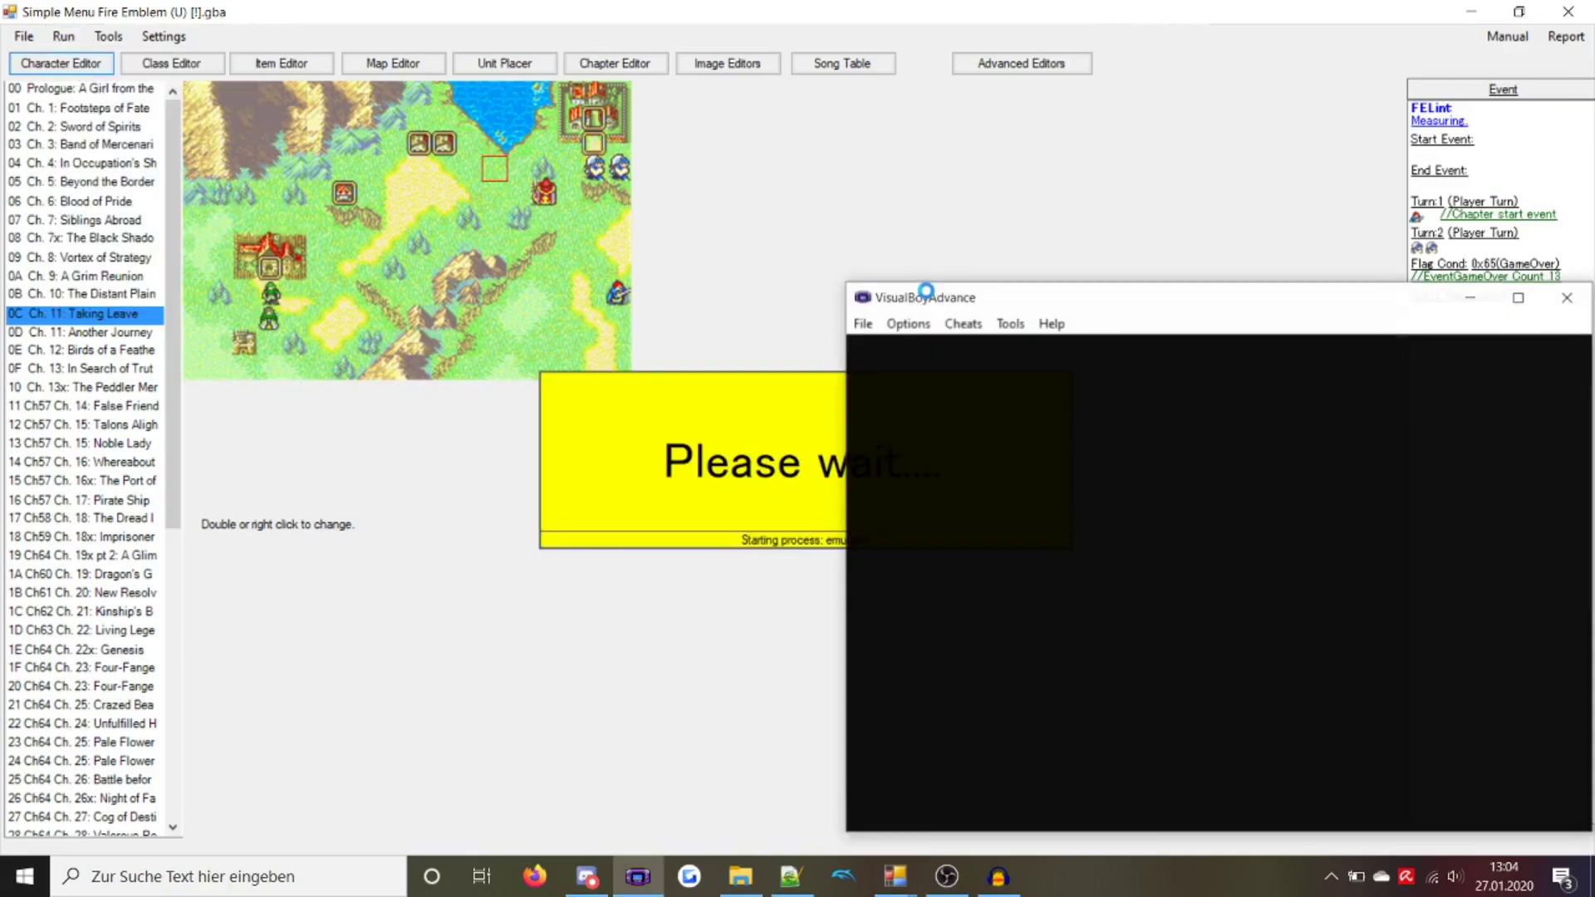
key(Return)
key(Return)
key(Return)
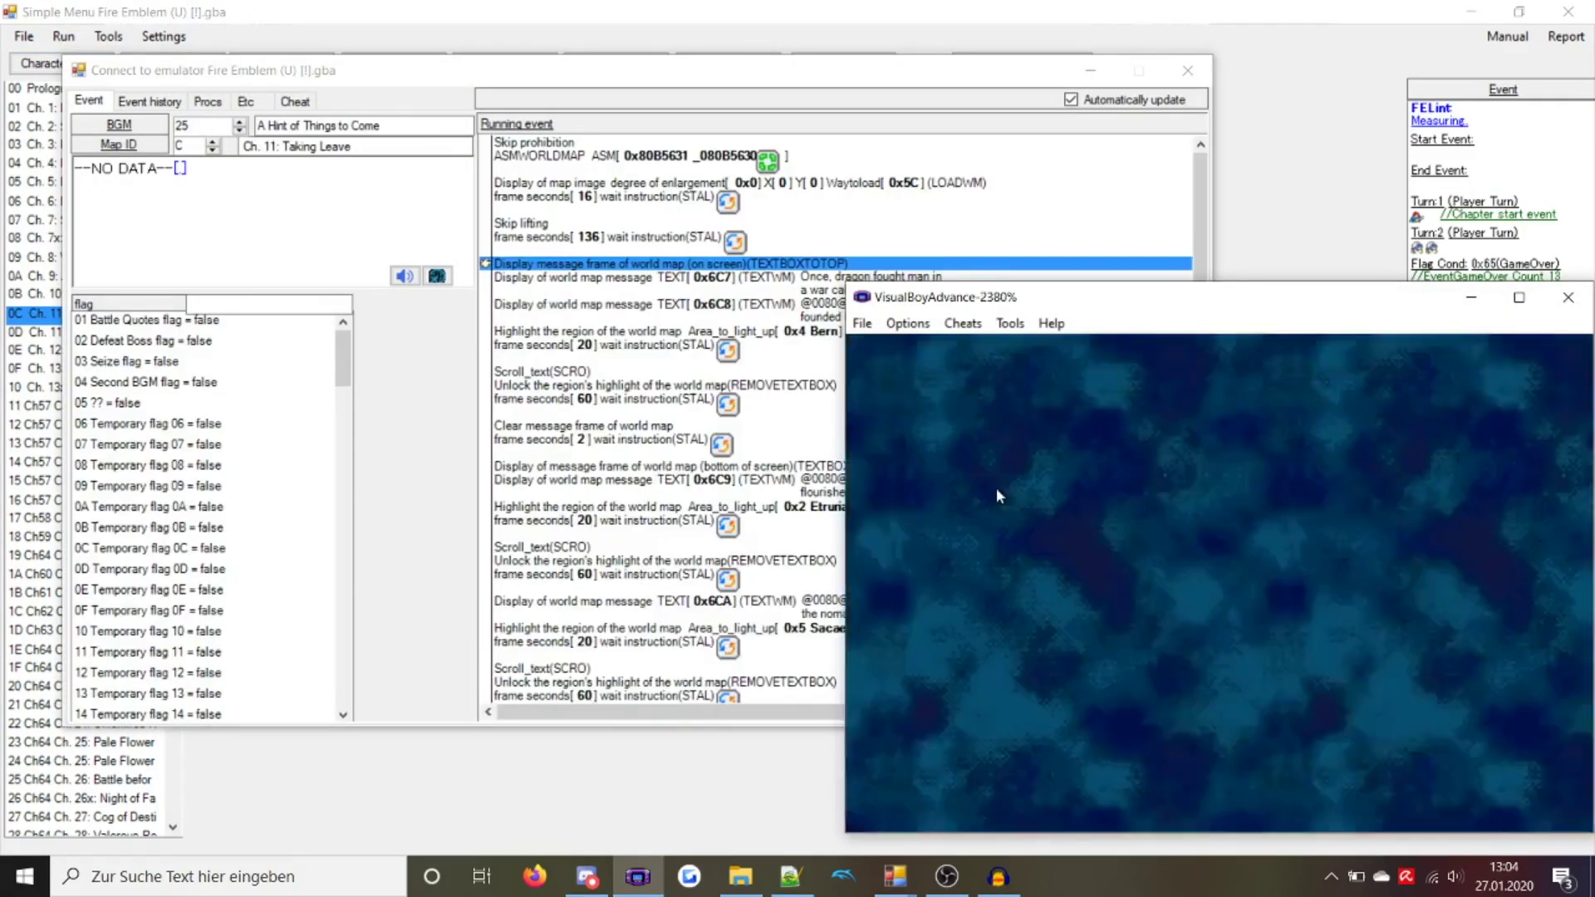
key(Return)
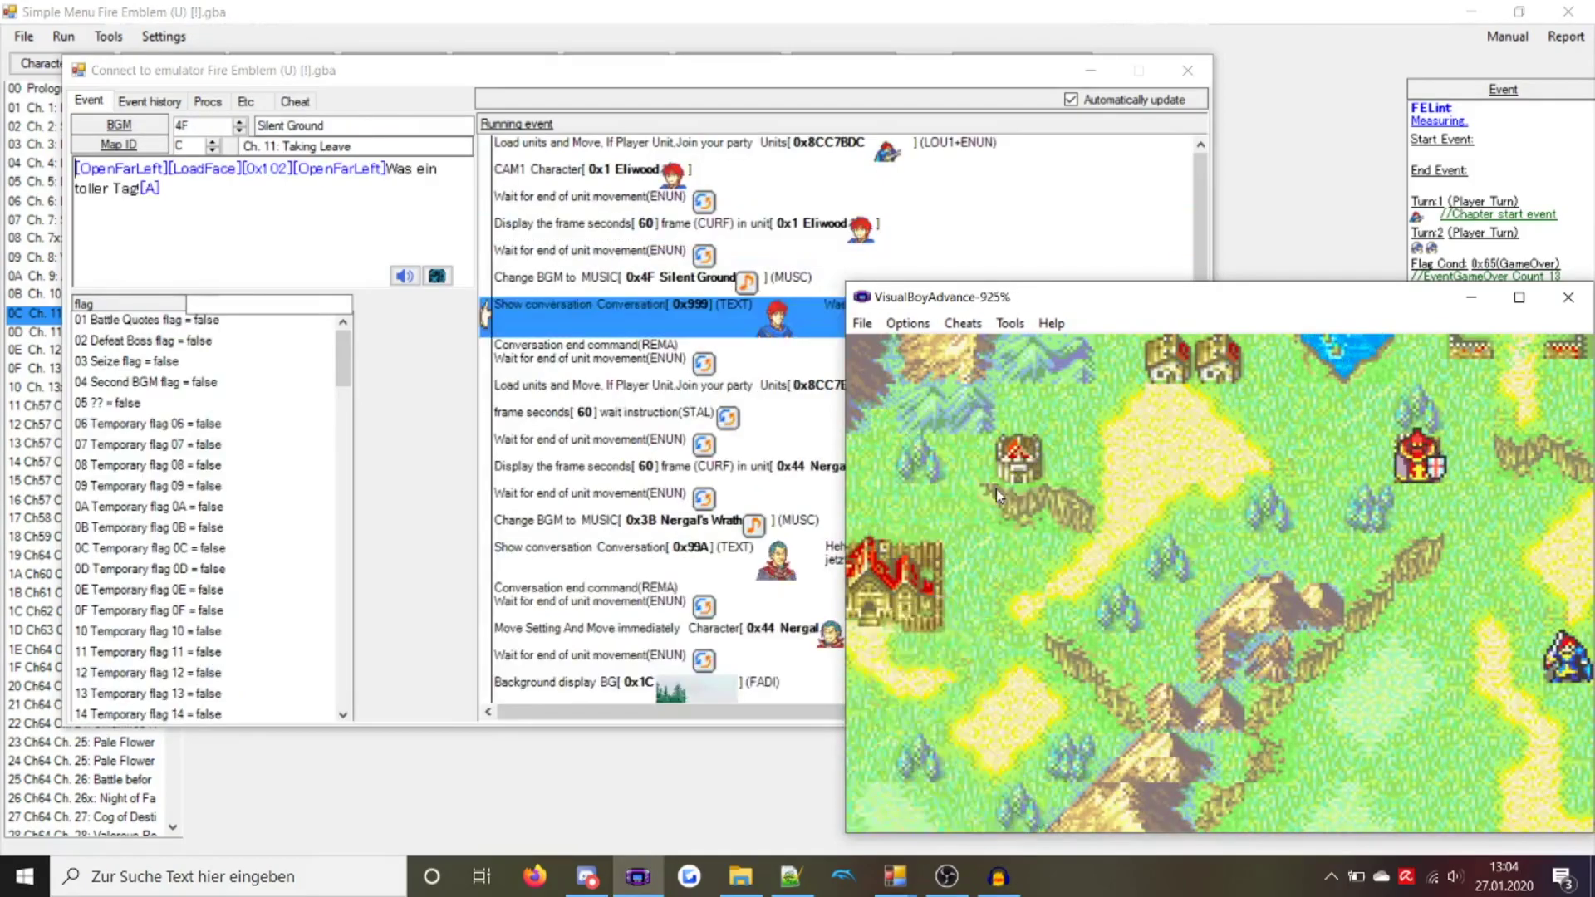
key(Return)
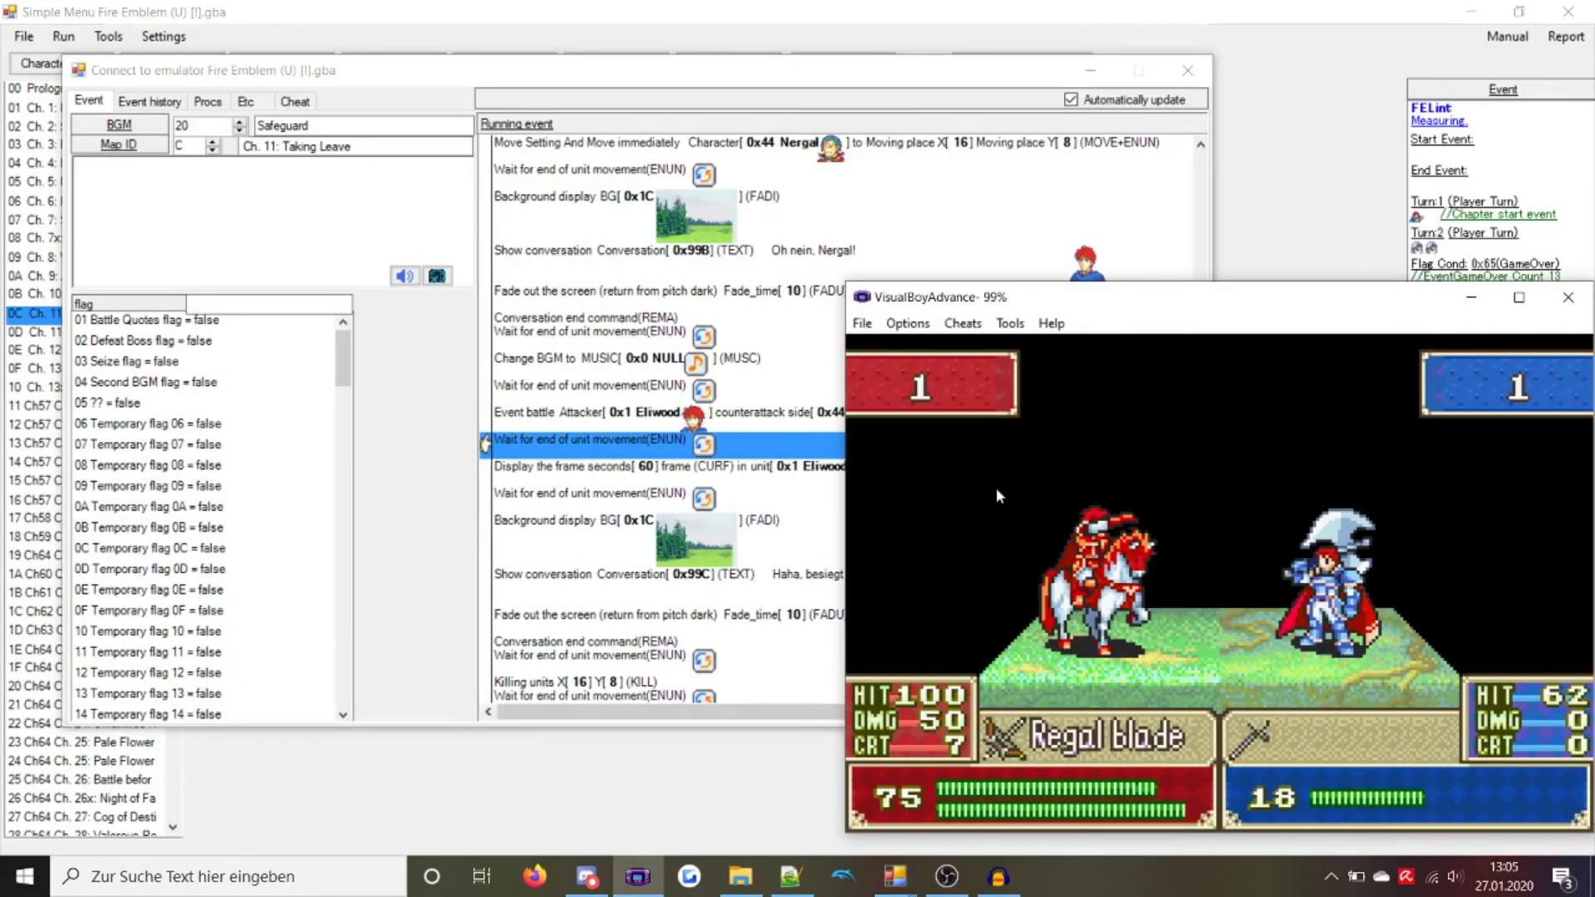
click(1569, 297)
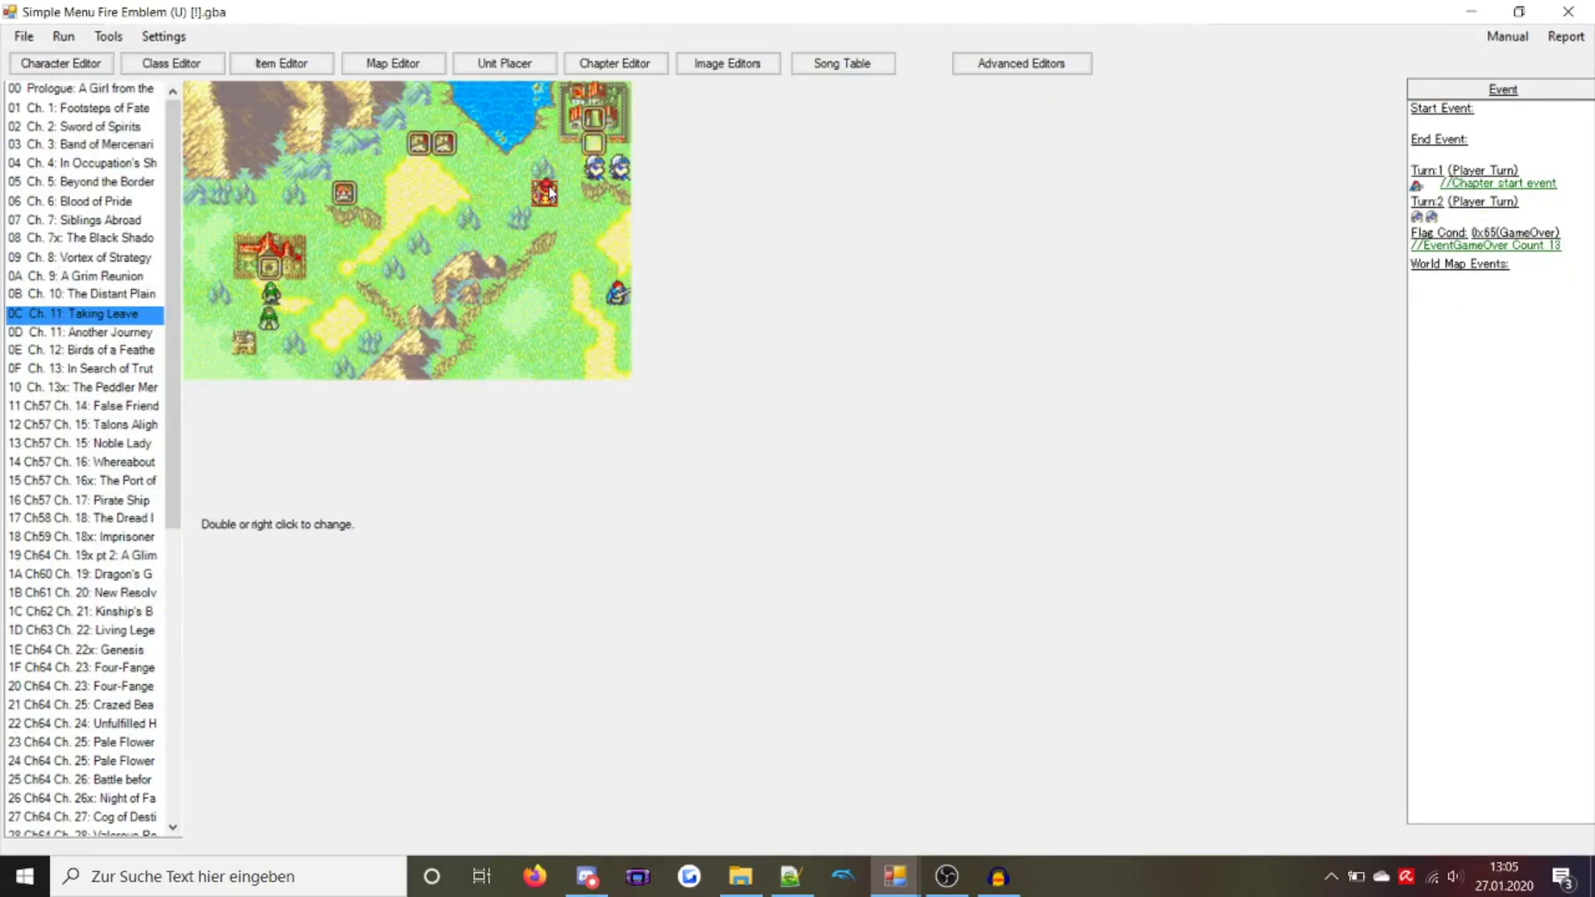
Check the Turn 1 placement data of Nergal and Eliwood in the Chapter 11 unit placer, and close it
double_click(550, 193)
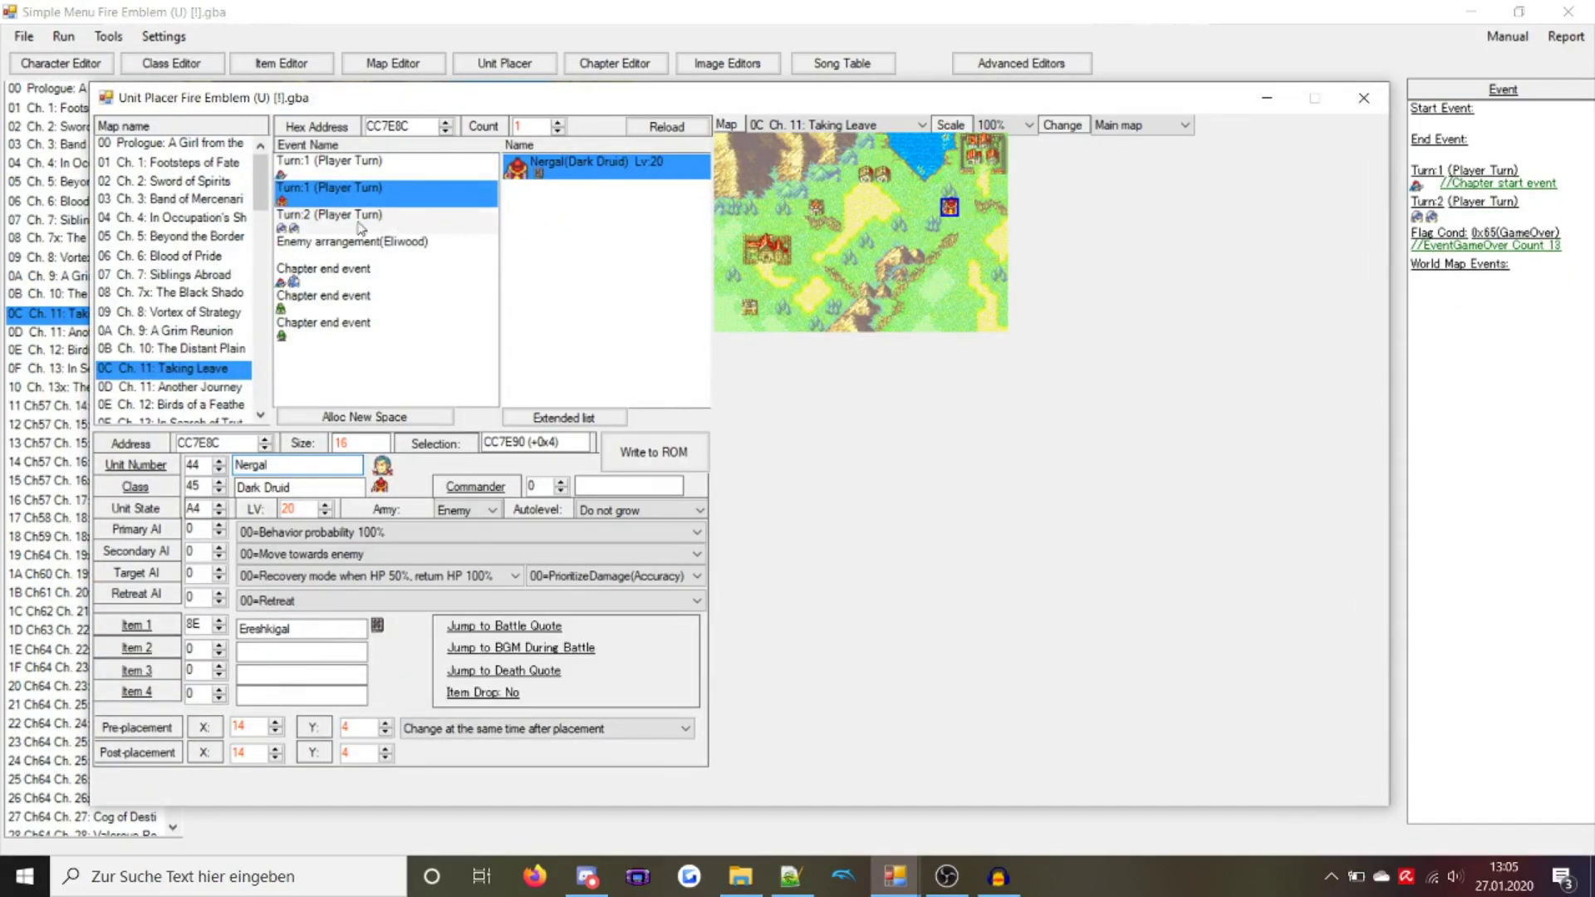
click(313, 175)
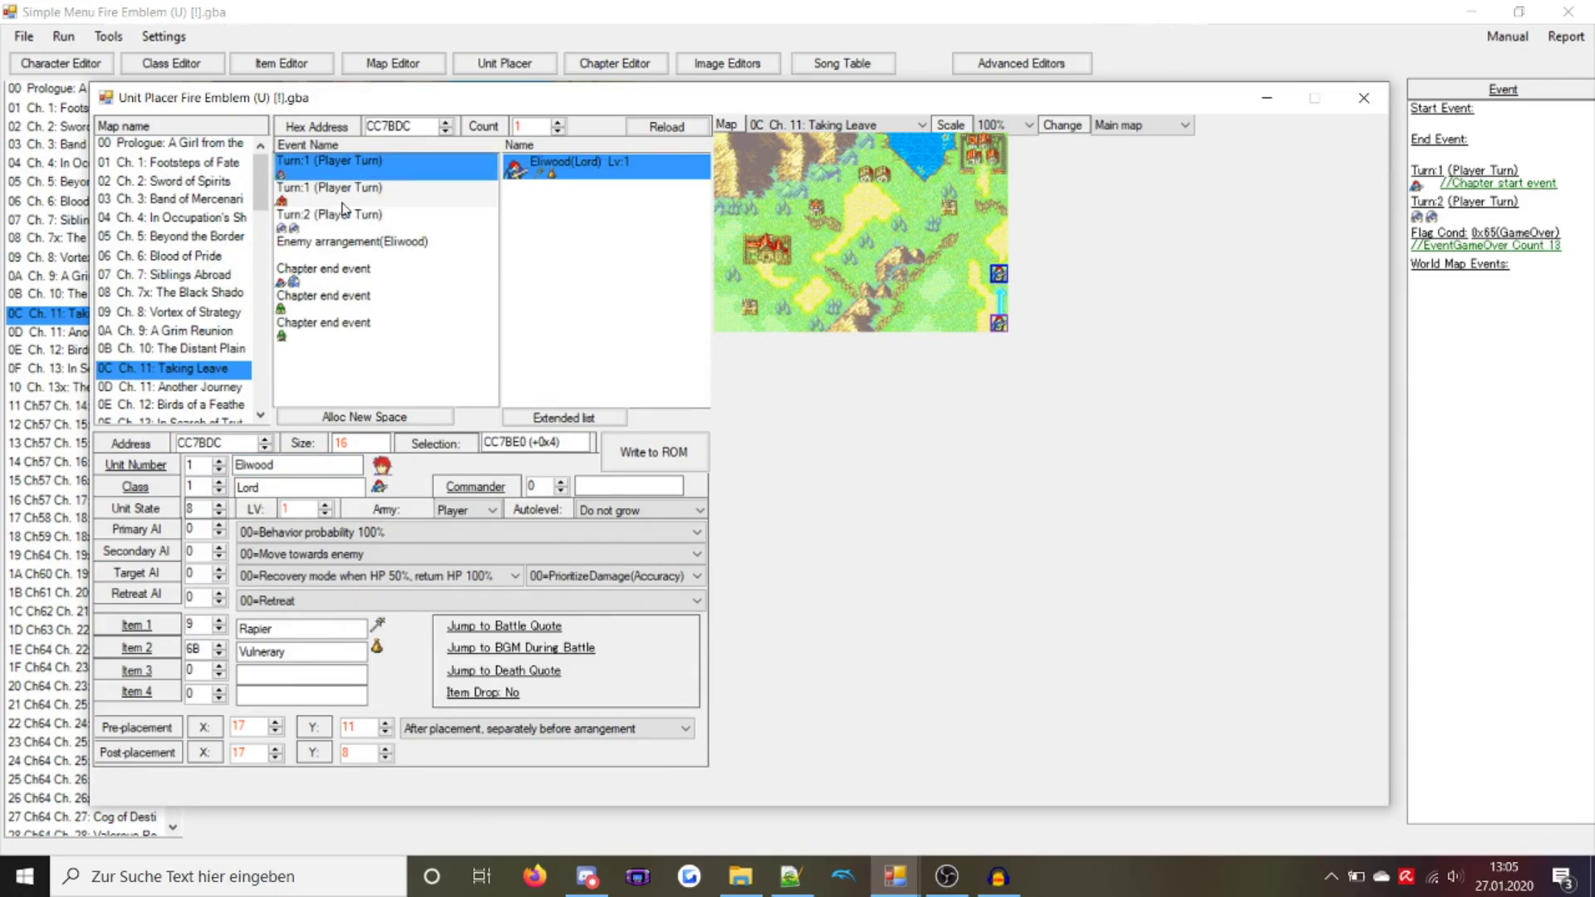
click(343, 203)
click(1363, 99)
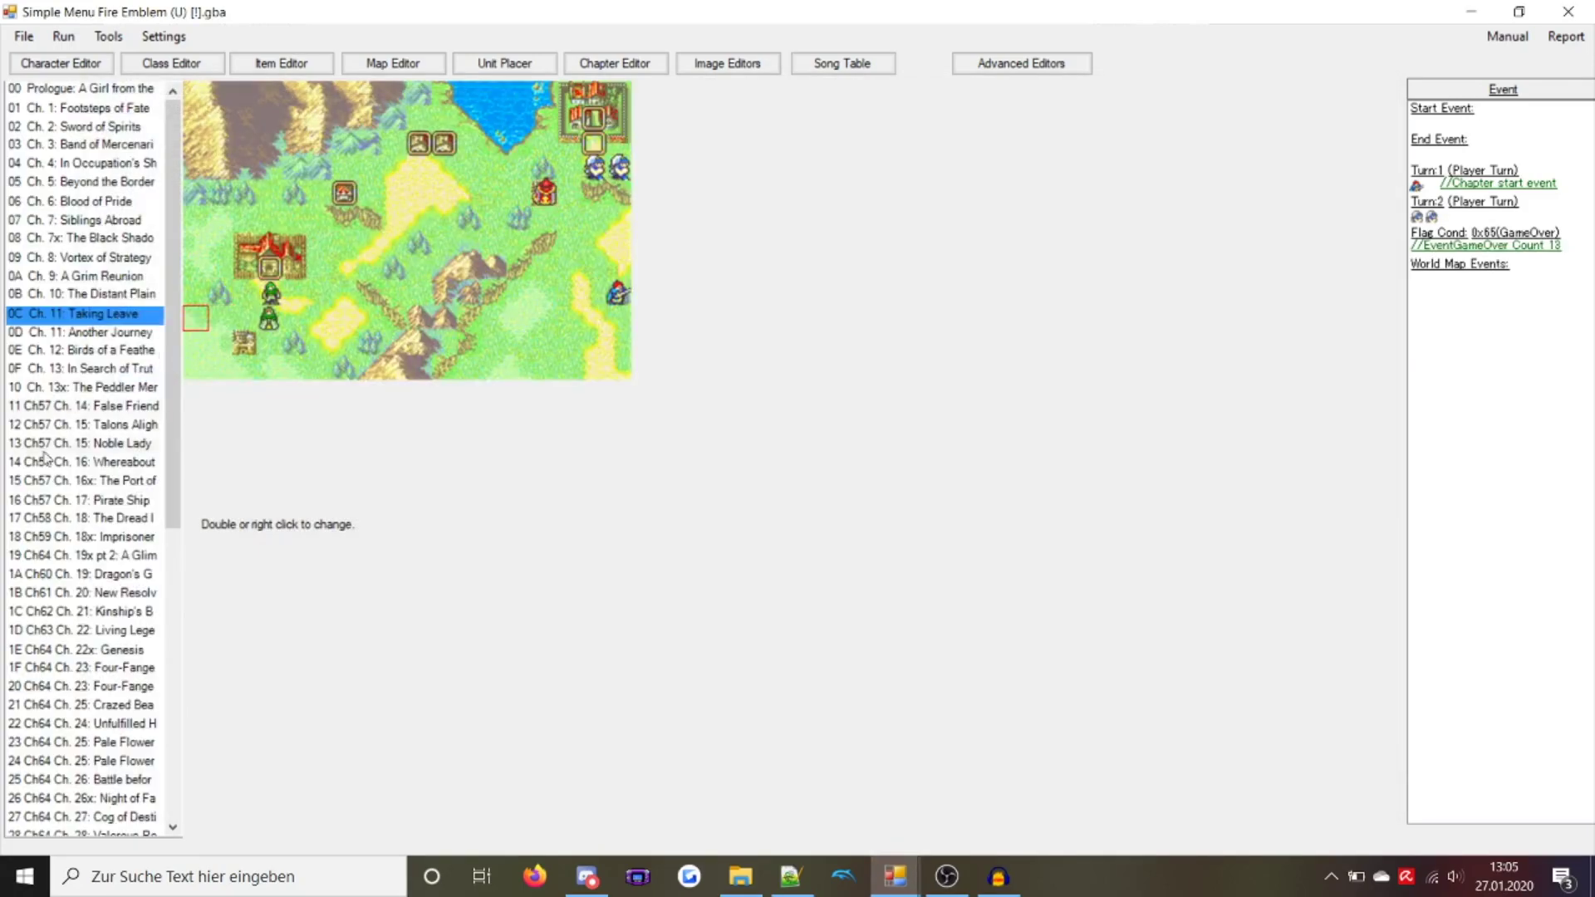
Browse the late chapters for a reference battle event, ending on 2B Ch. 29x: Battle Preparations
scroll(86, 621, down, 3)
click(88, 575)
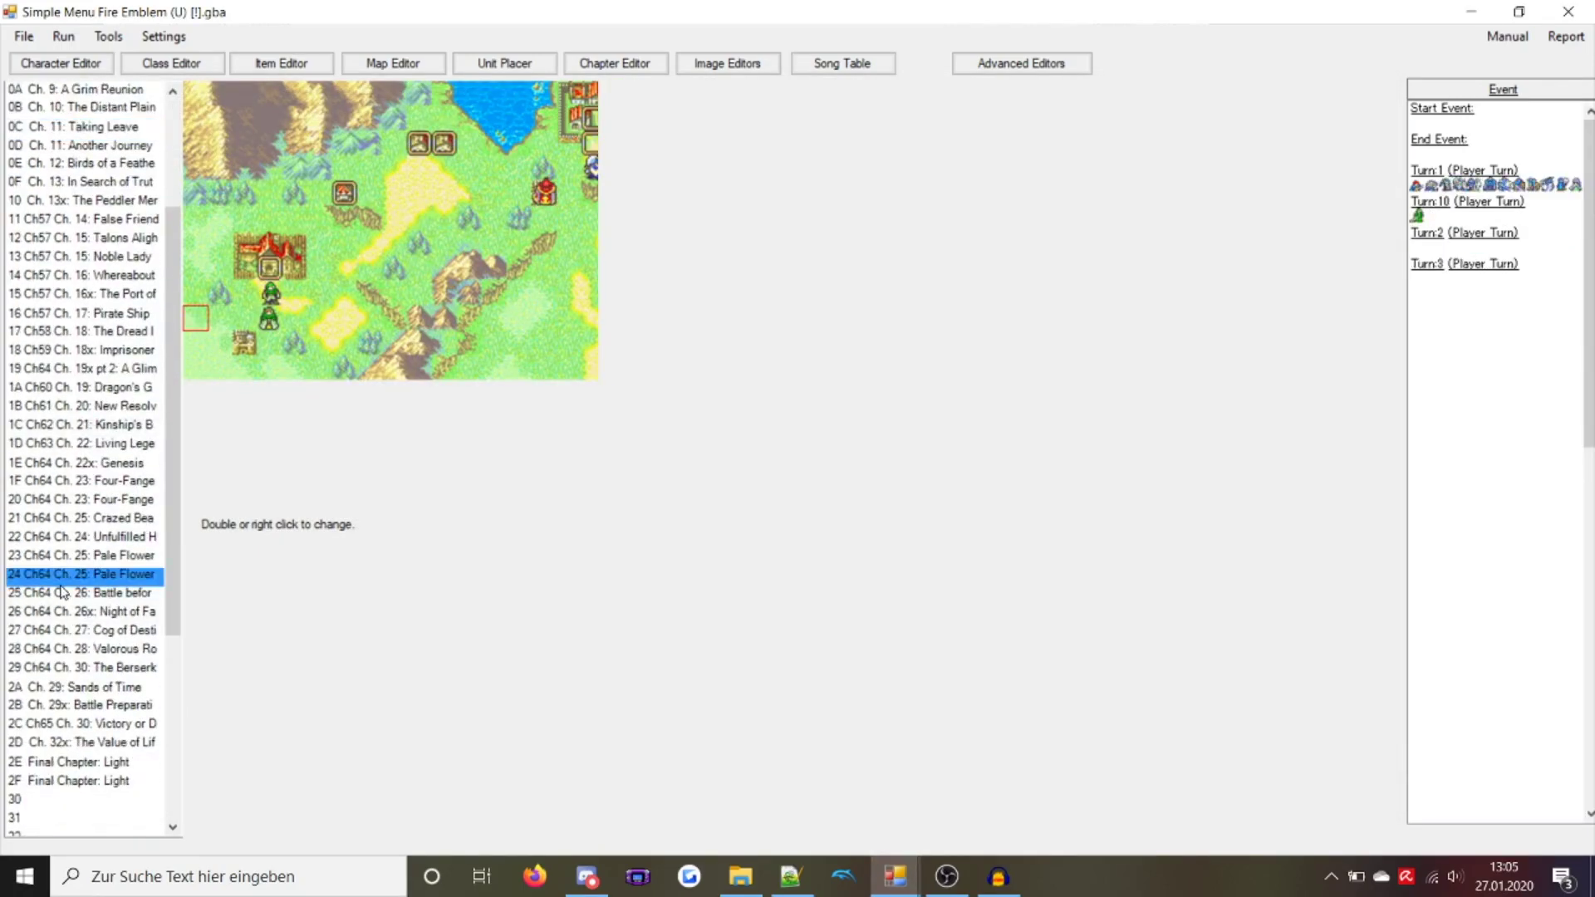
click(99, 632)
click(100, 649)
click(100, 667)
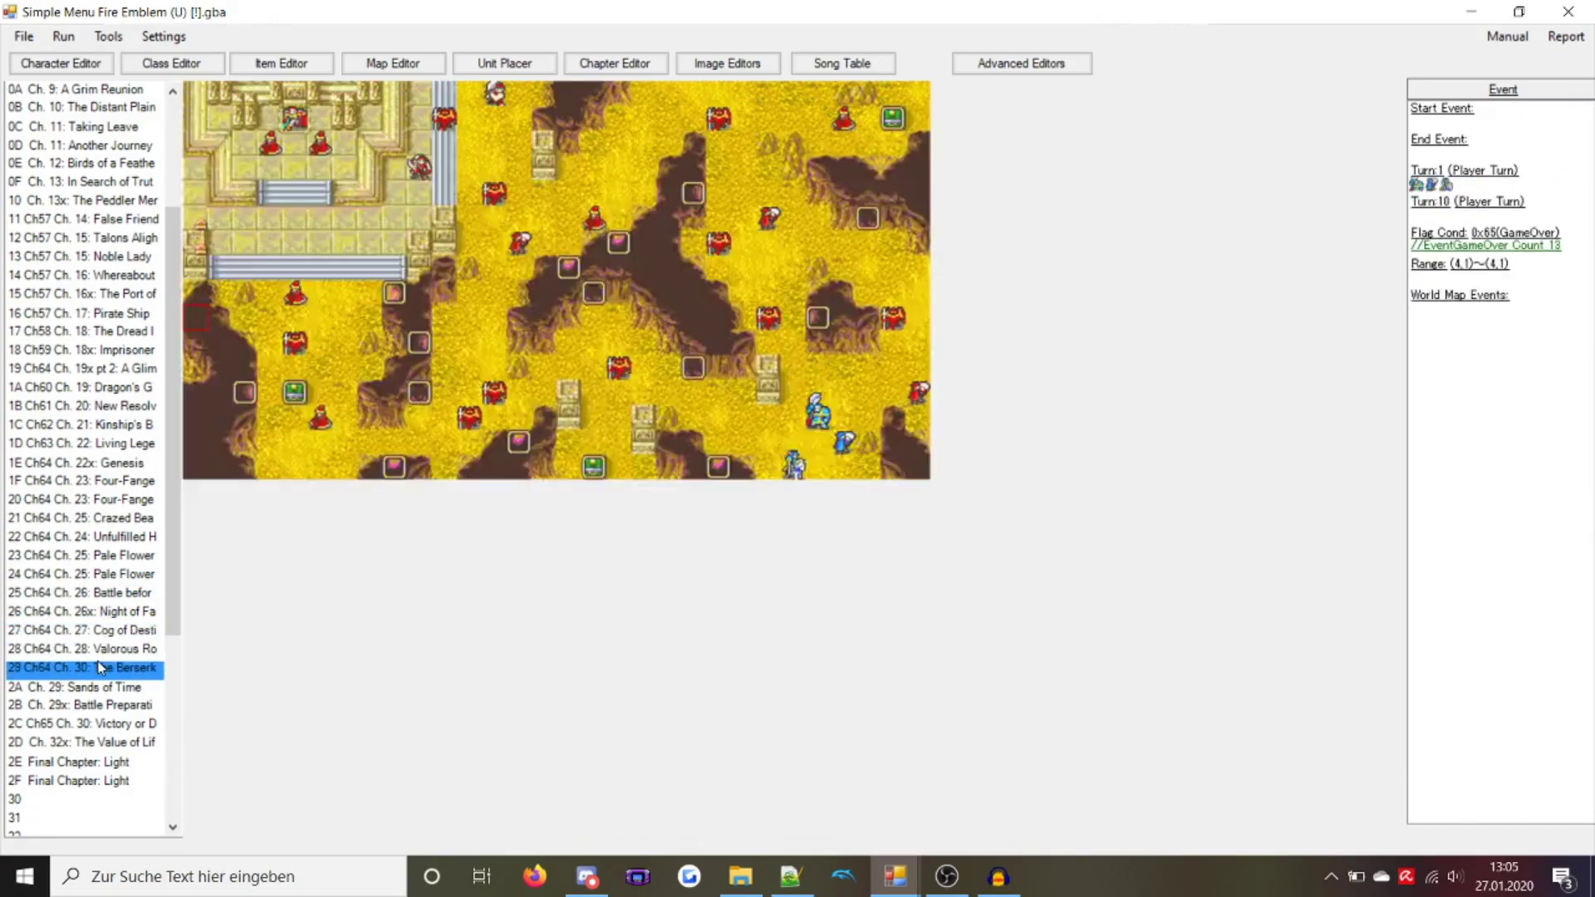
click(91, 688)
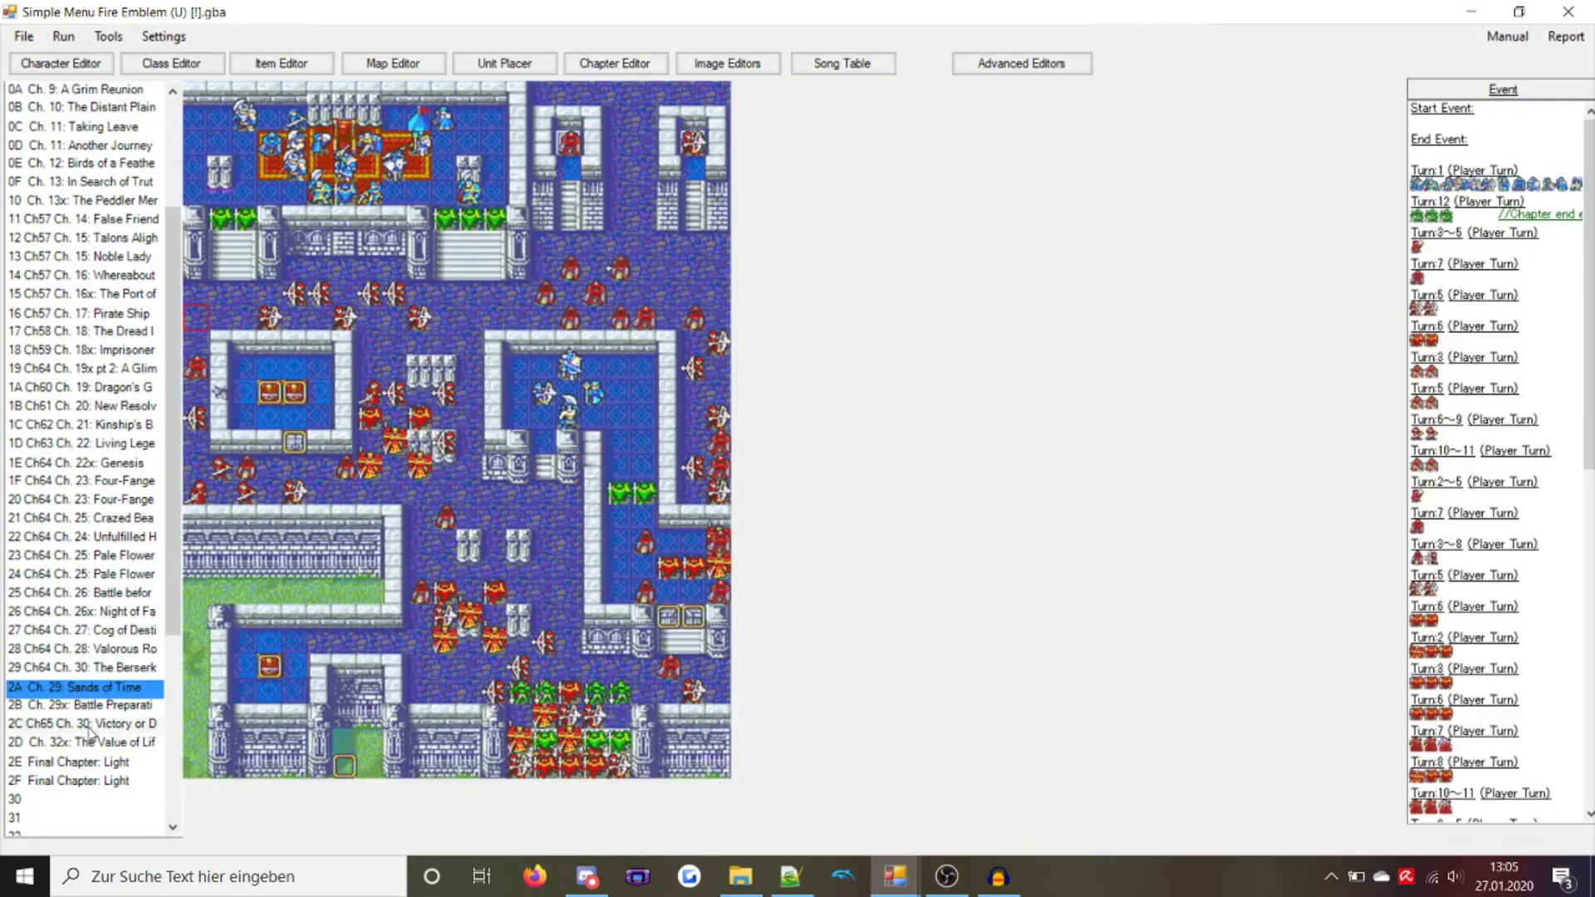
click(89, 724)
click(97, 706)
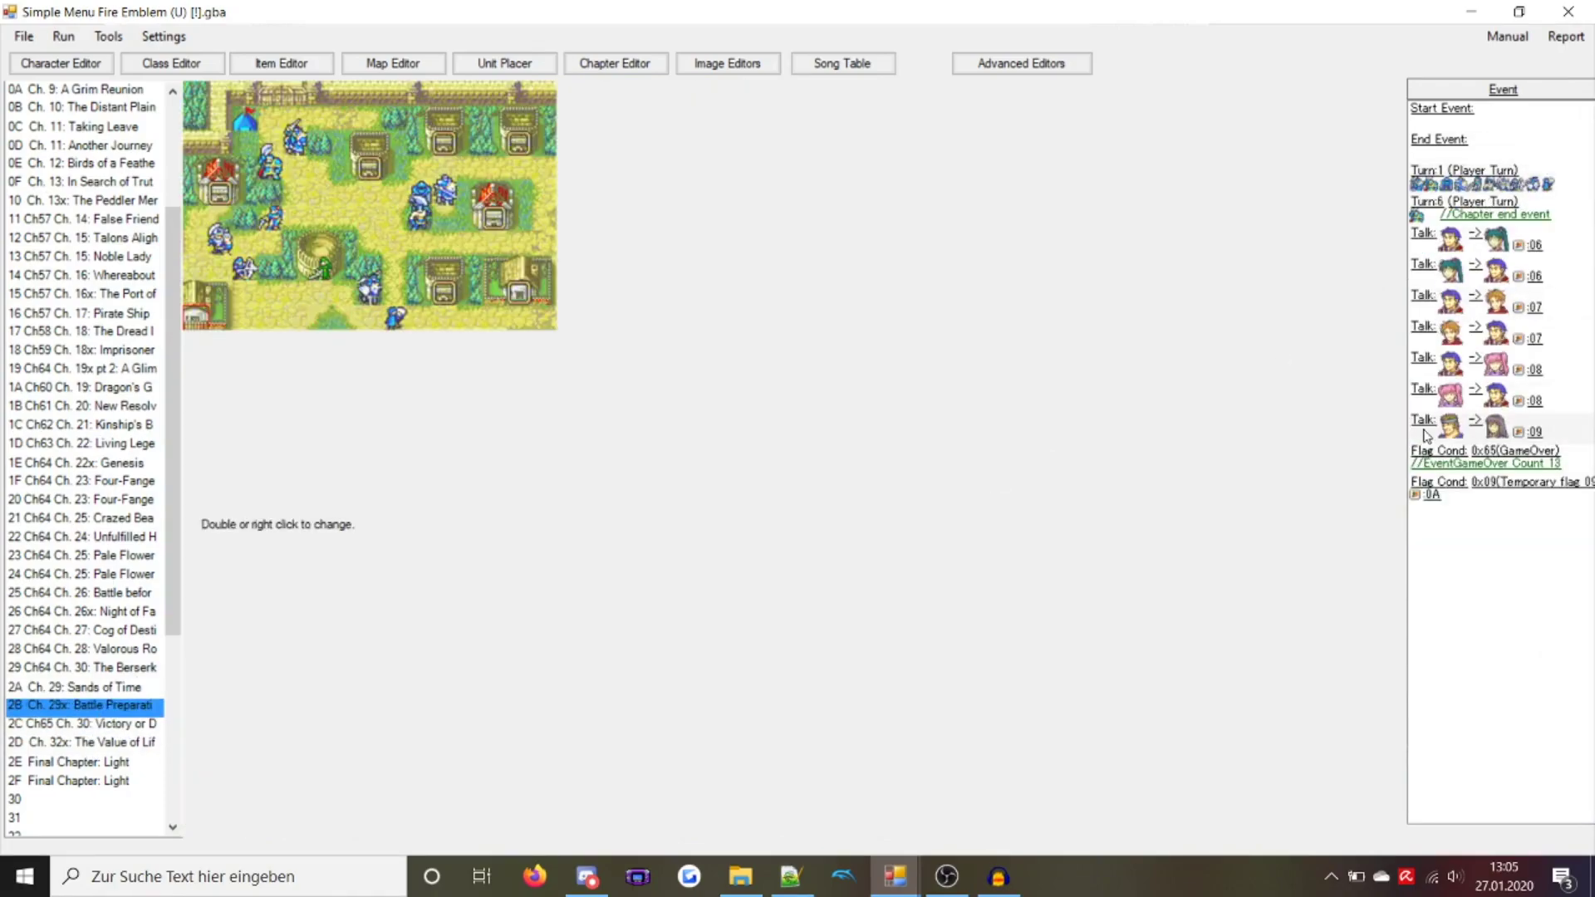
Open the Bartre and Karla talk event and examine the _97 command that makes the two units fight
double_click(1463, 426)
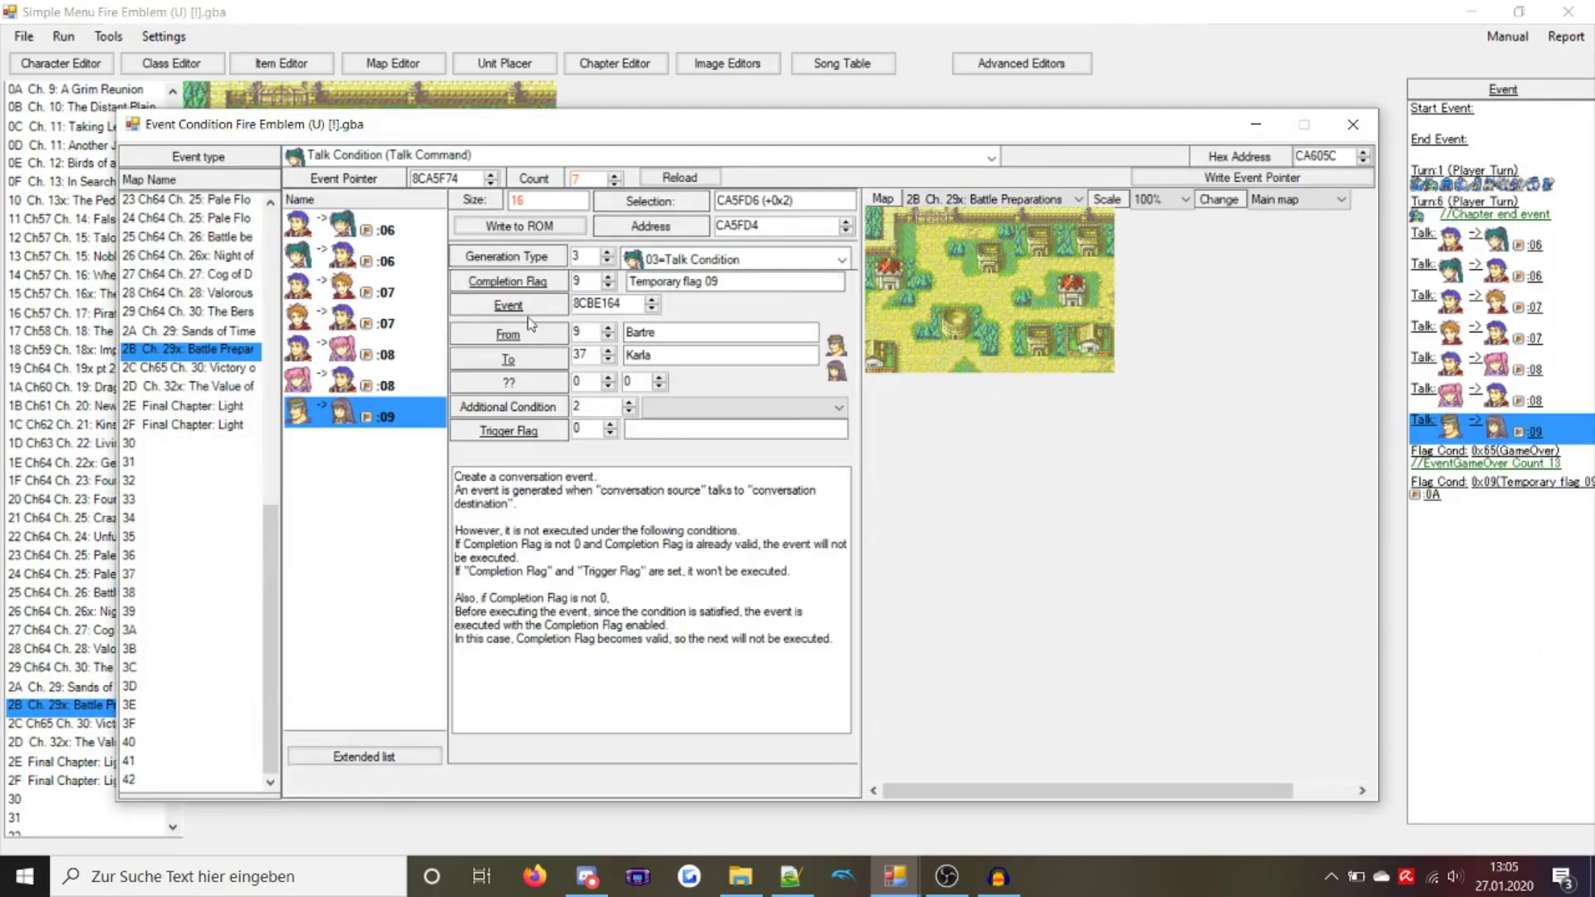
click(529, 314)
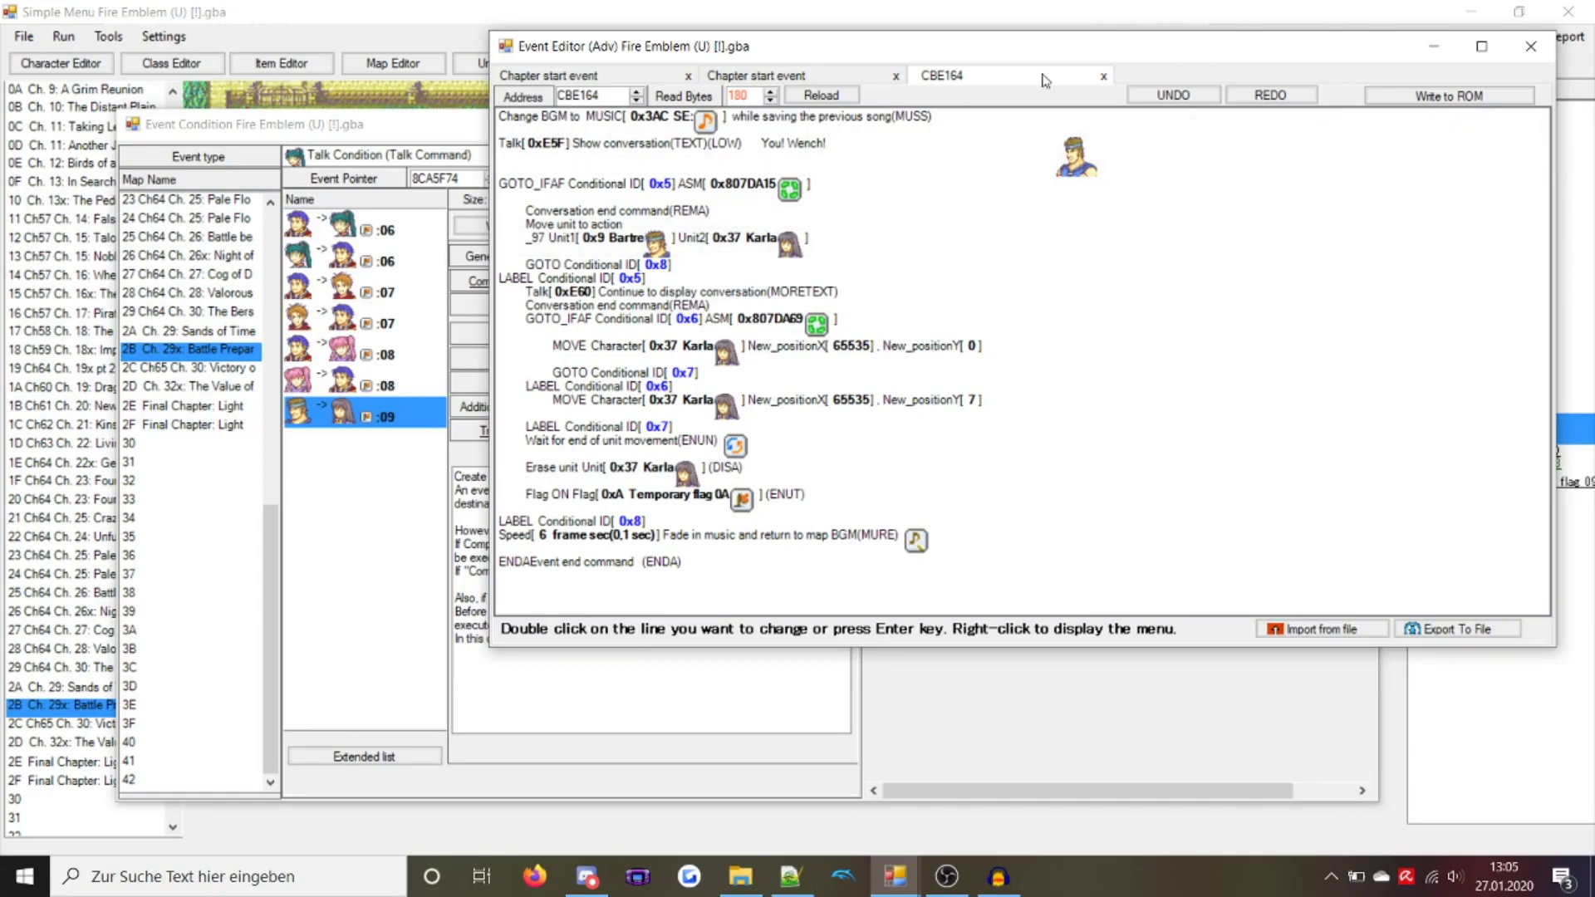
click(613, 292)
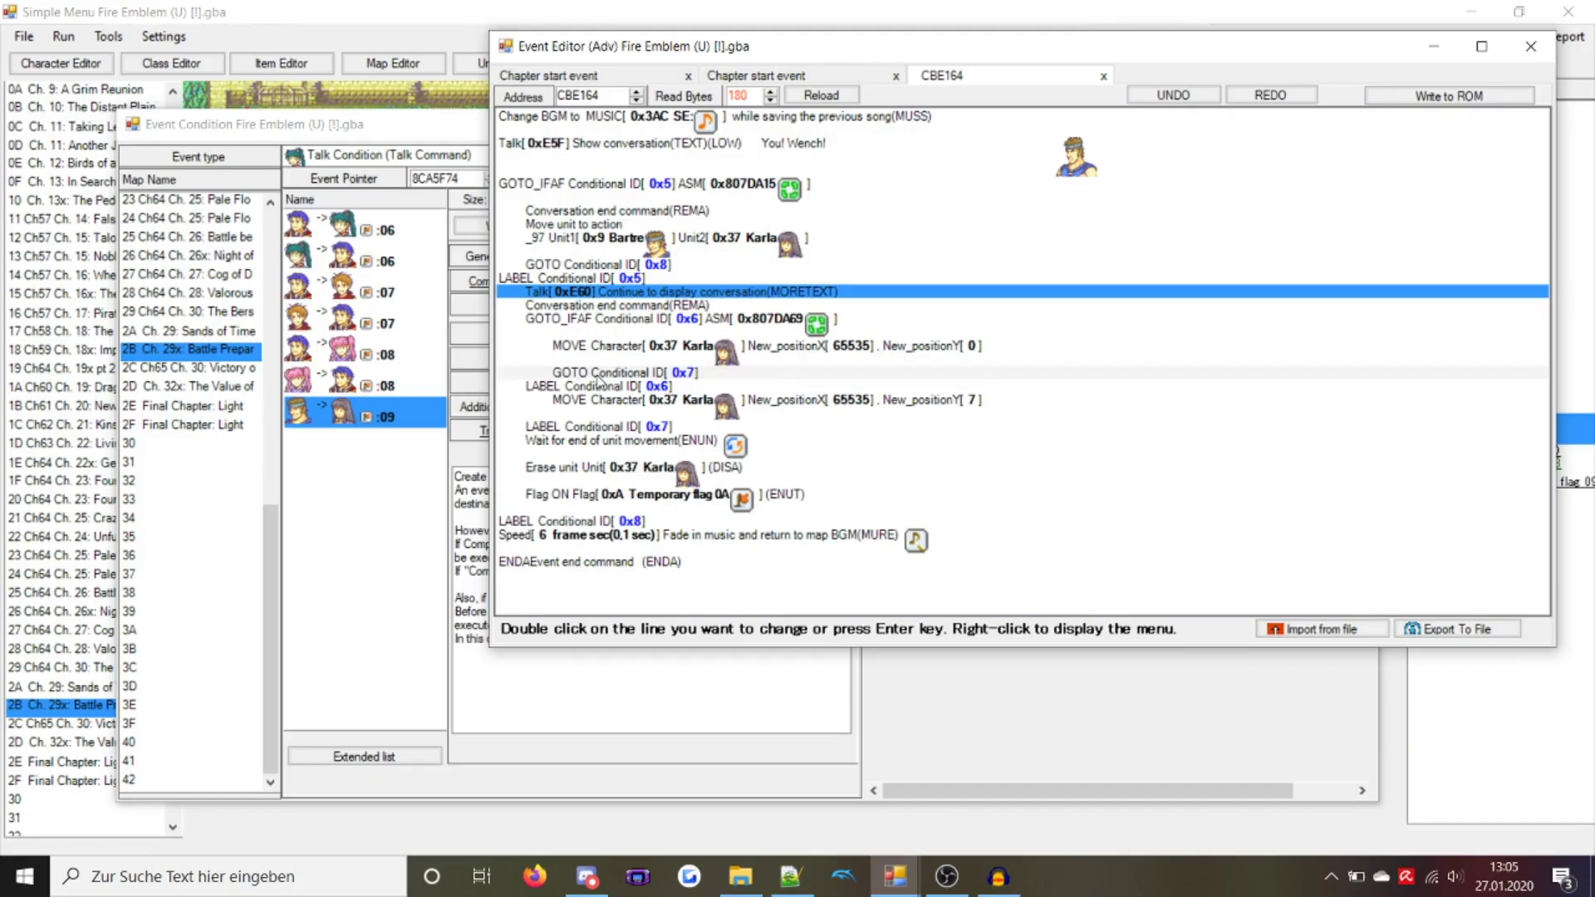
double_click(654, 241)
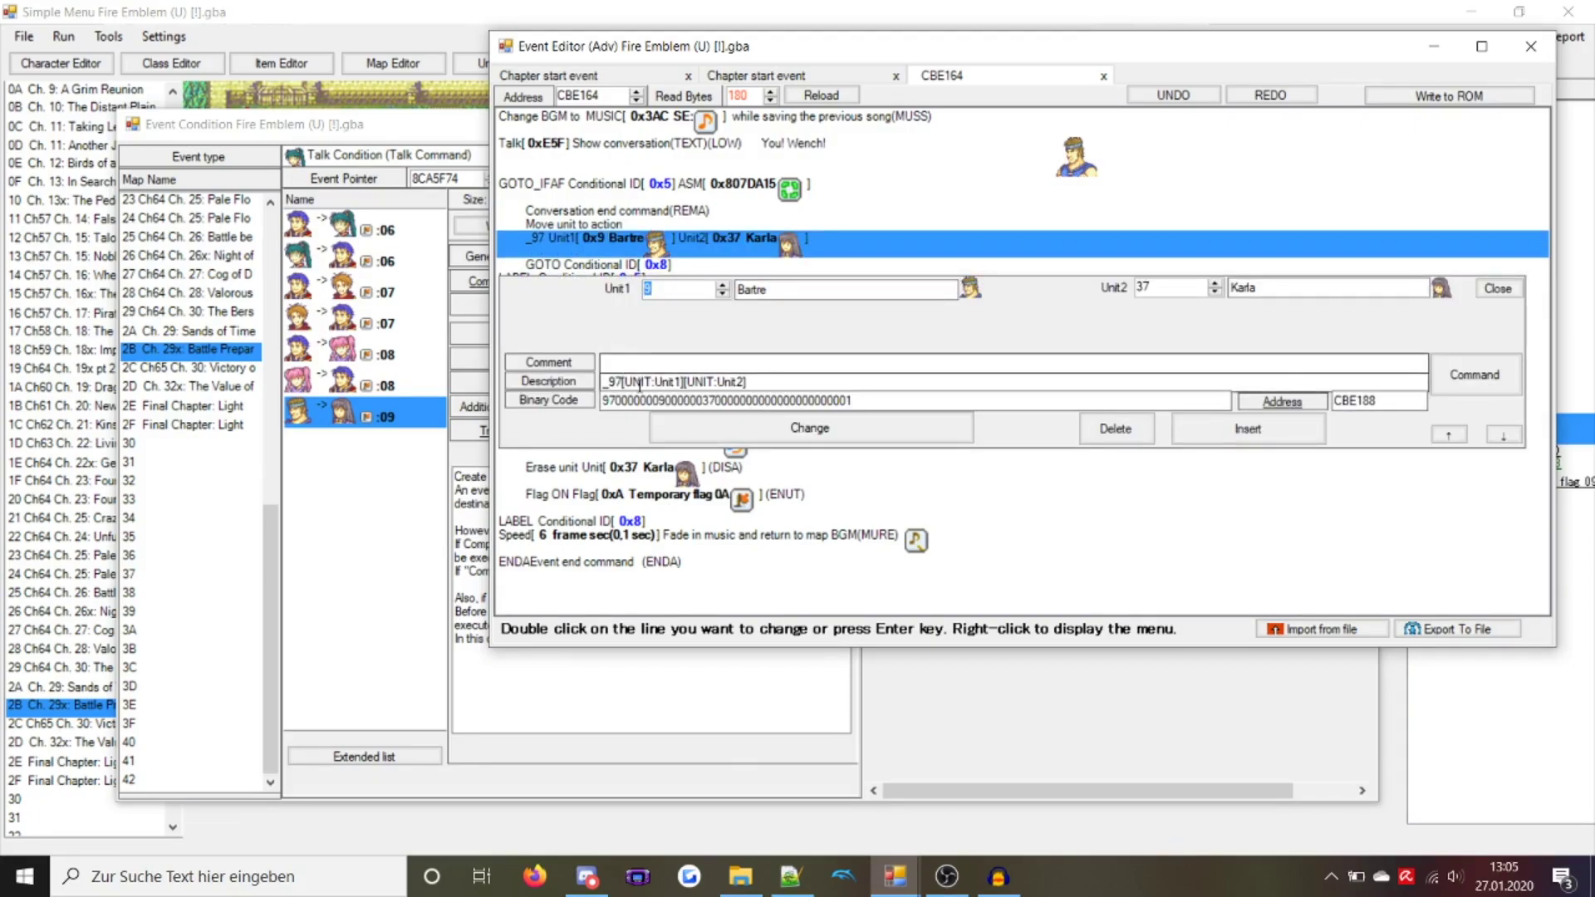
Examine the Jaffar versus Leila event battle and its surrounding commands in the other open chapter start event
click(738, 79)
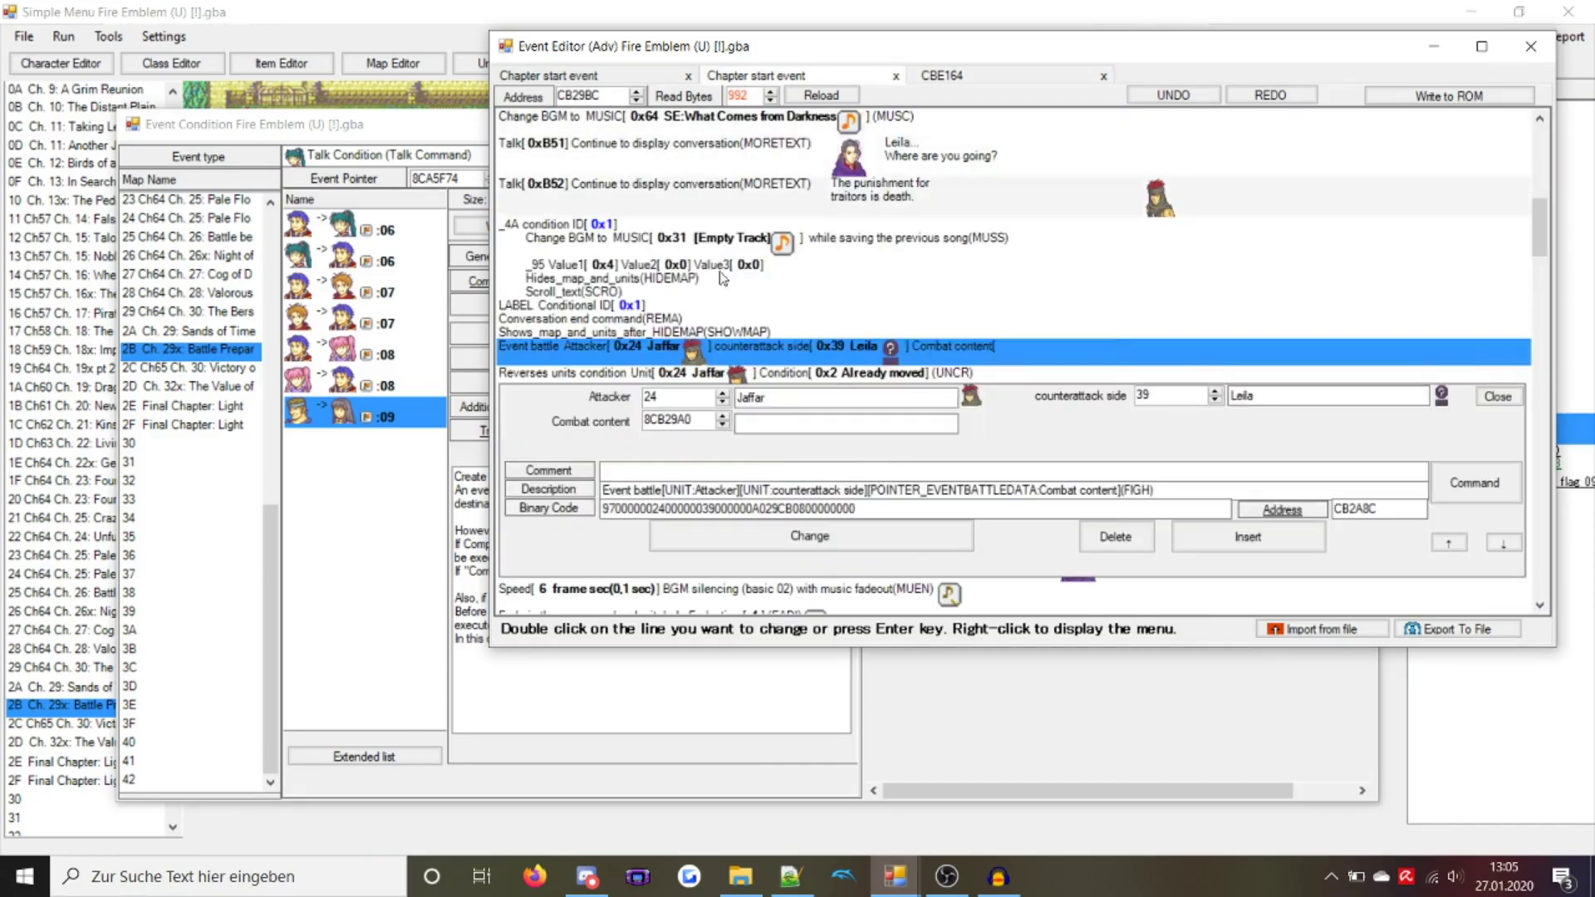
click(688, 364)
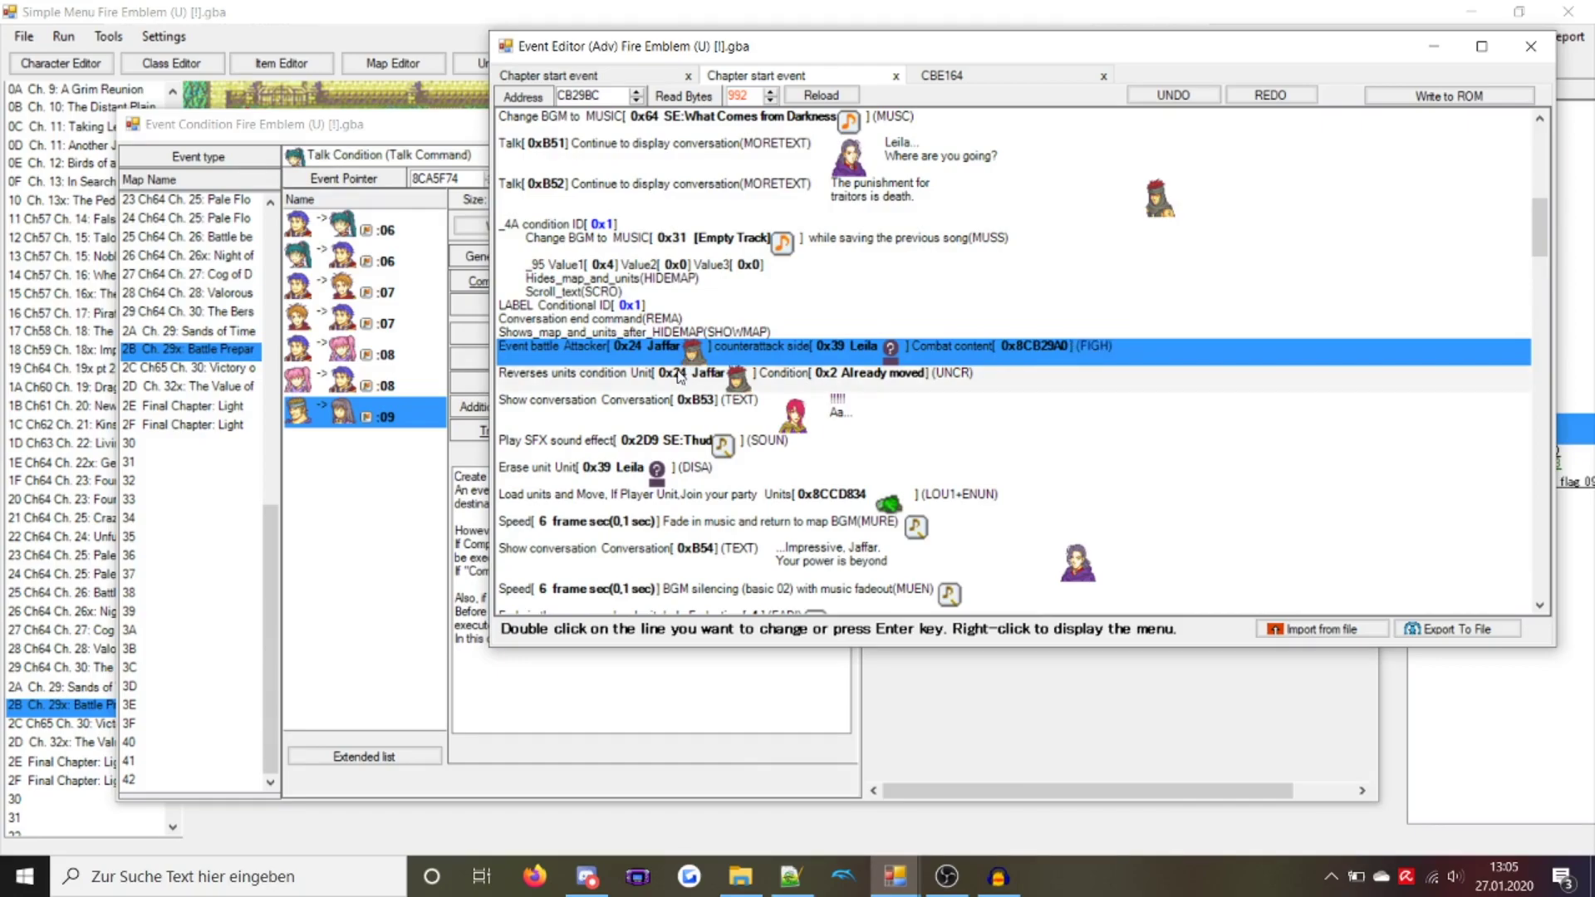
click(644, 339)
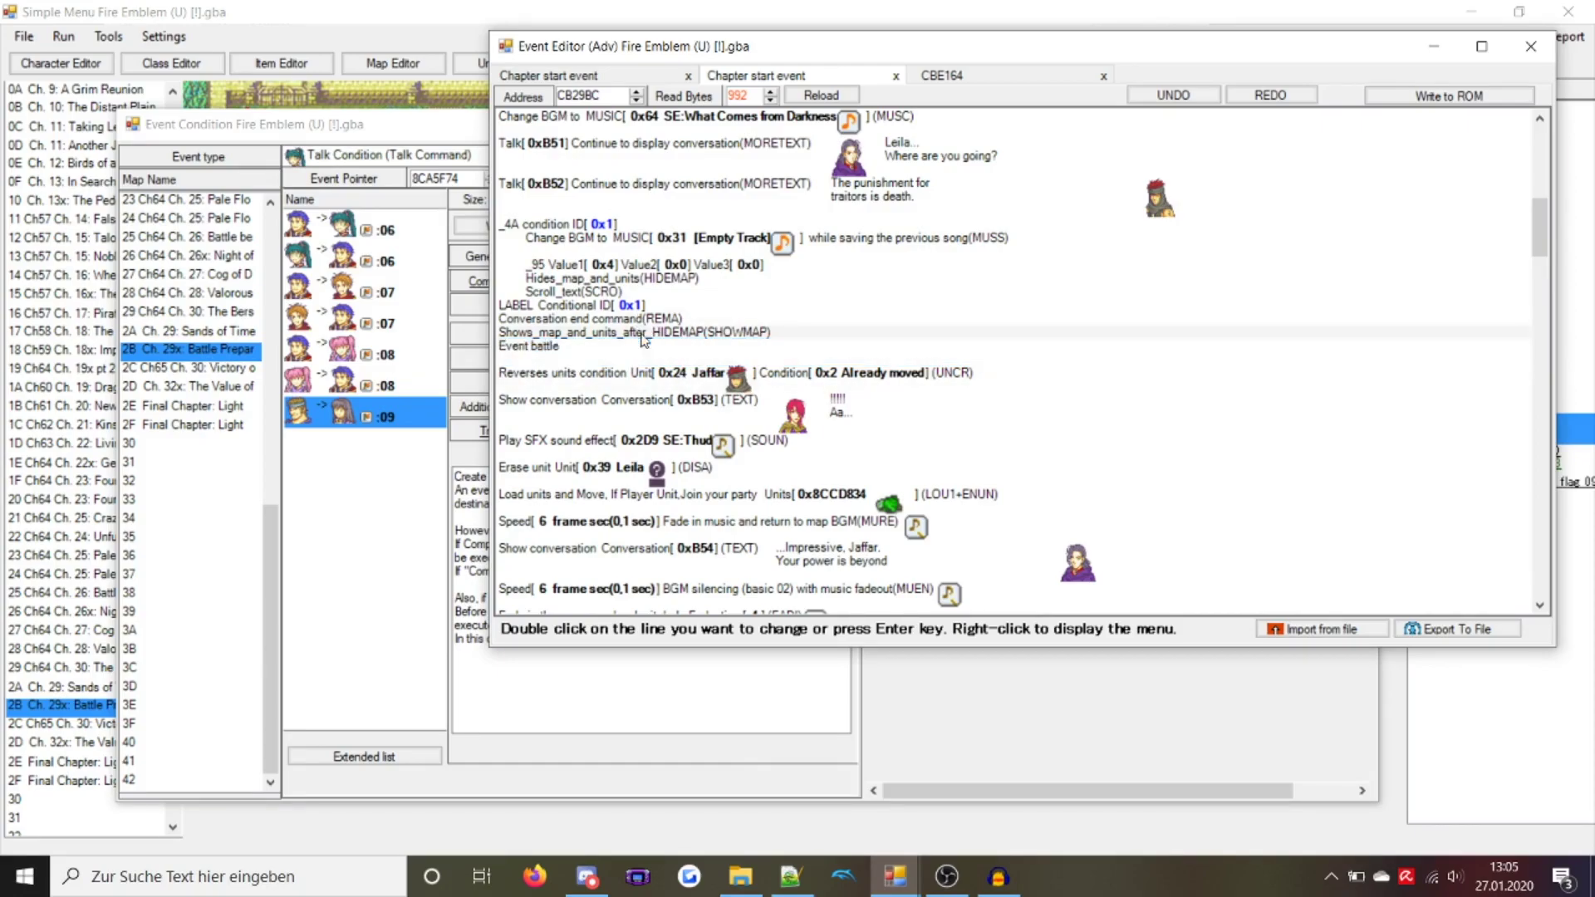
click(643, 335)
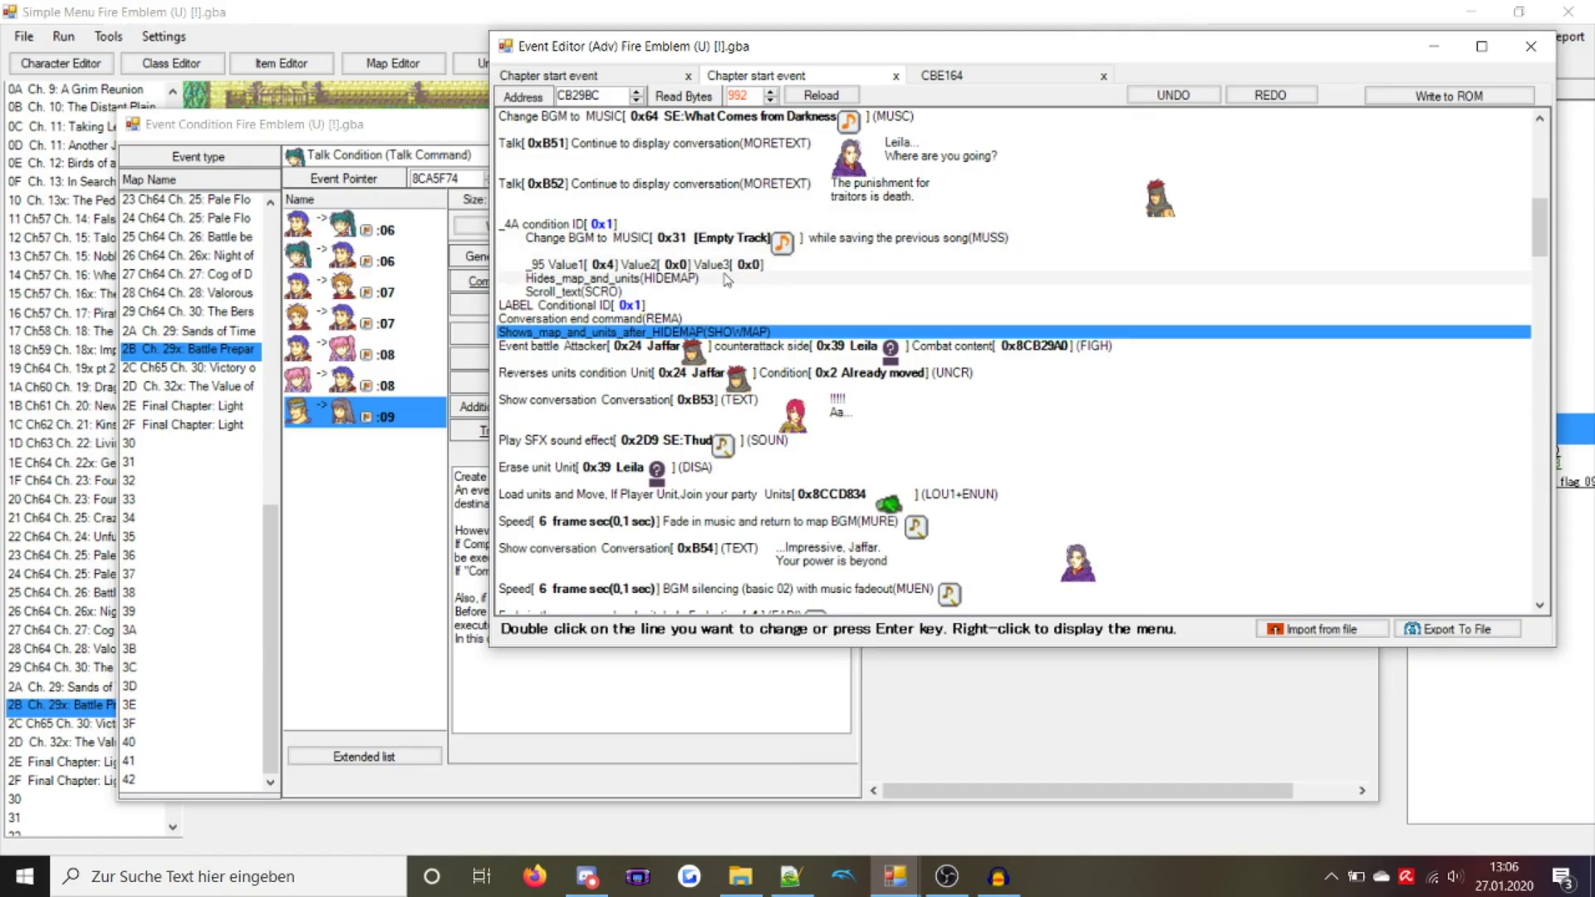
scroll(686, 300, up, 4)
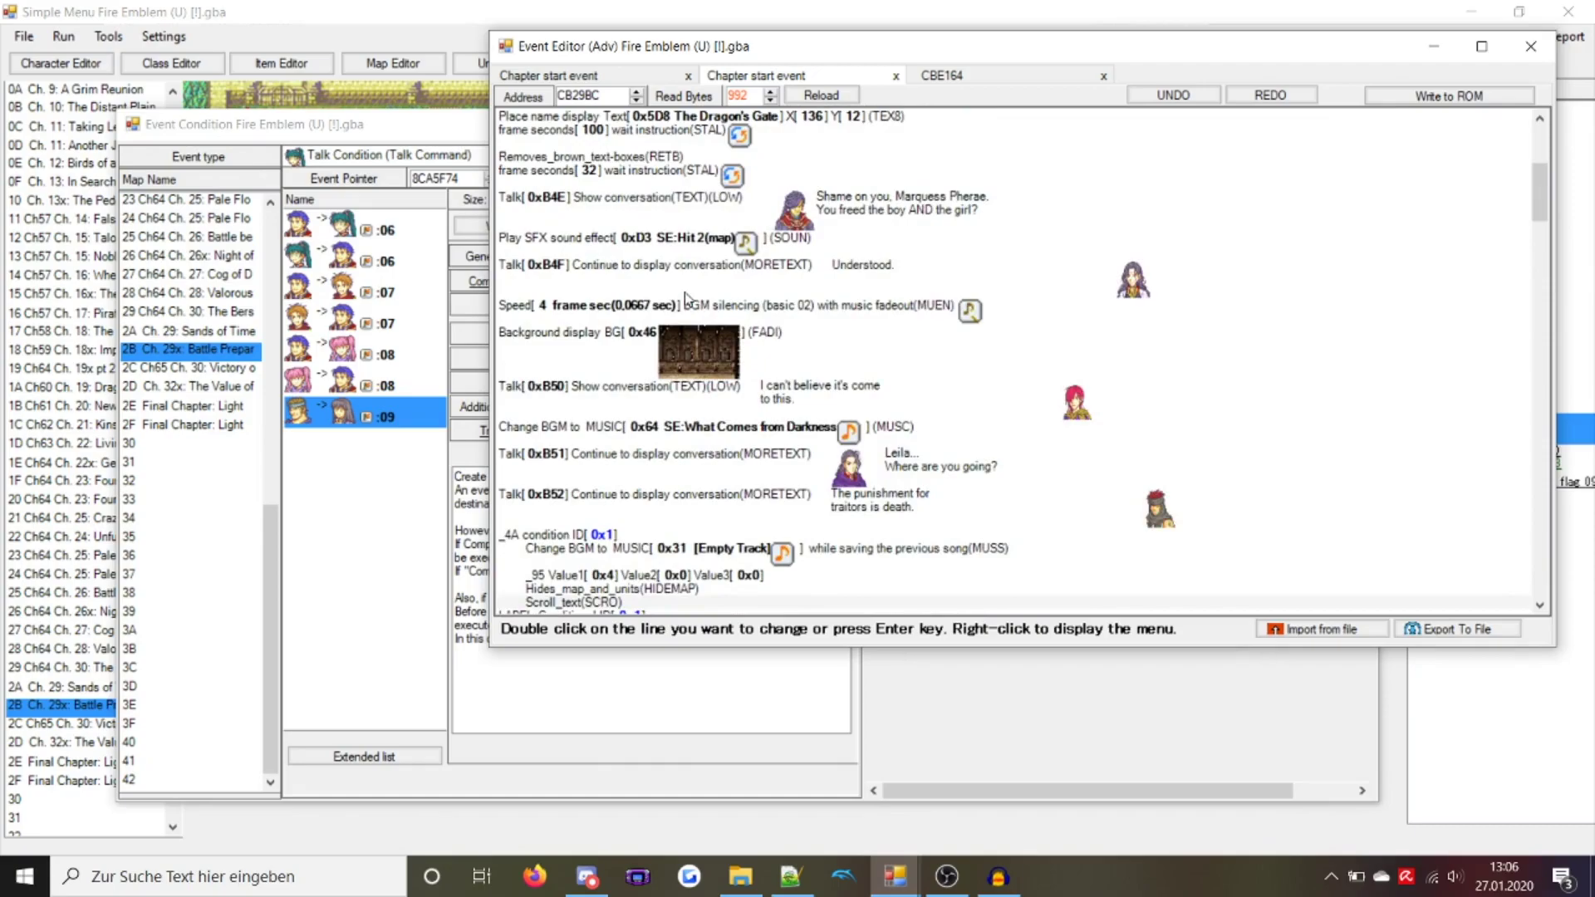
scroll(687, 299, down, 4)
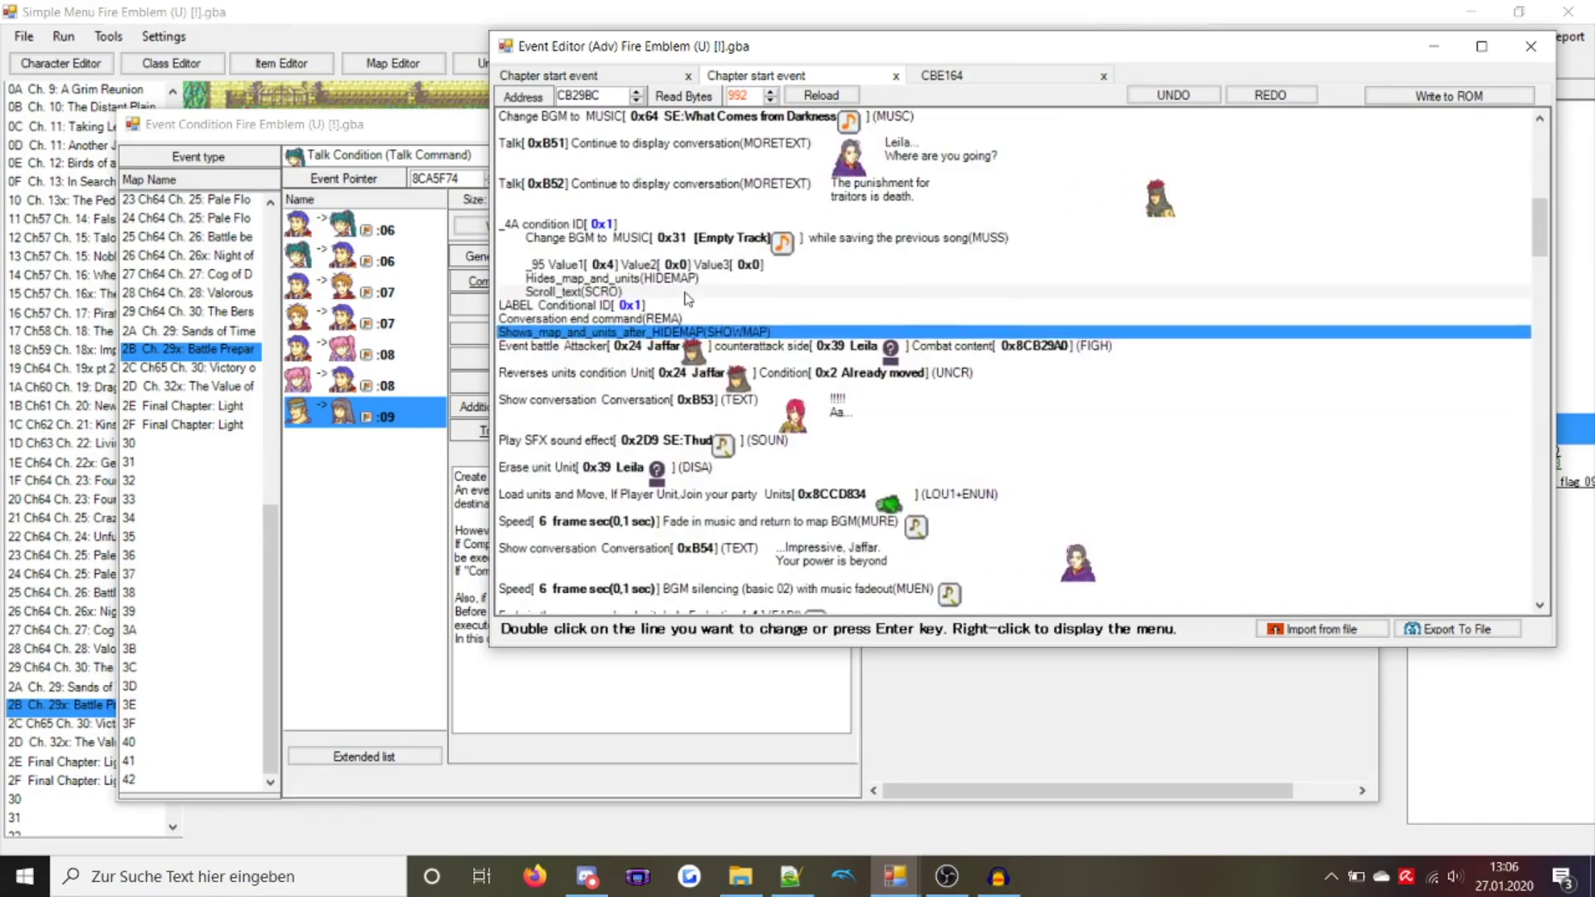
click(740, 353)
Replace the Eliwood versus Nergal battle line with Event Battle 2 (FIGH), using attacker 1, counterattack side 44 and combat content 900008C
click(798, 74)
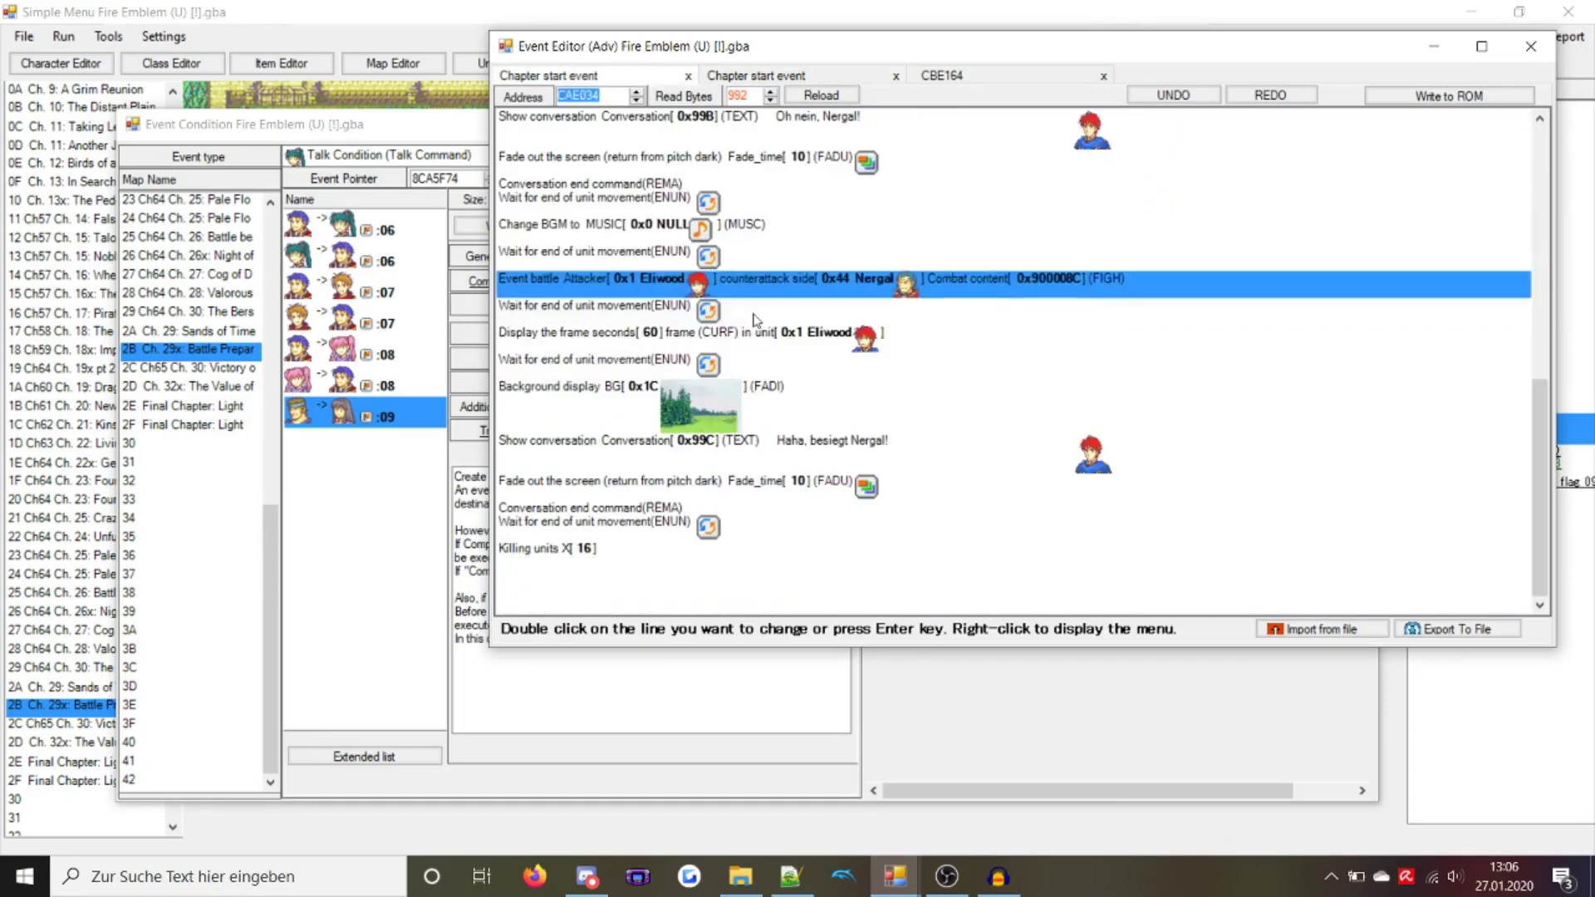
double_click(836, 292)
double_click(694, 354)
click(1475, 415)
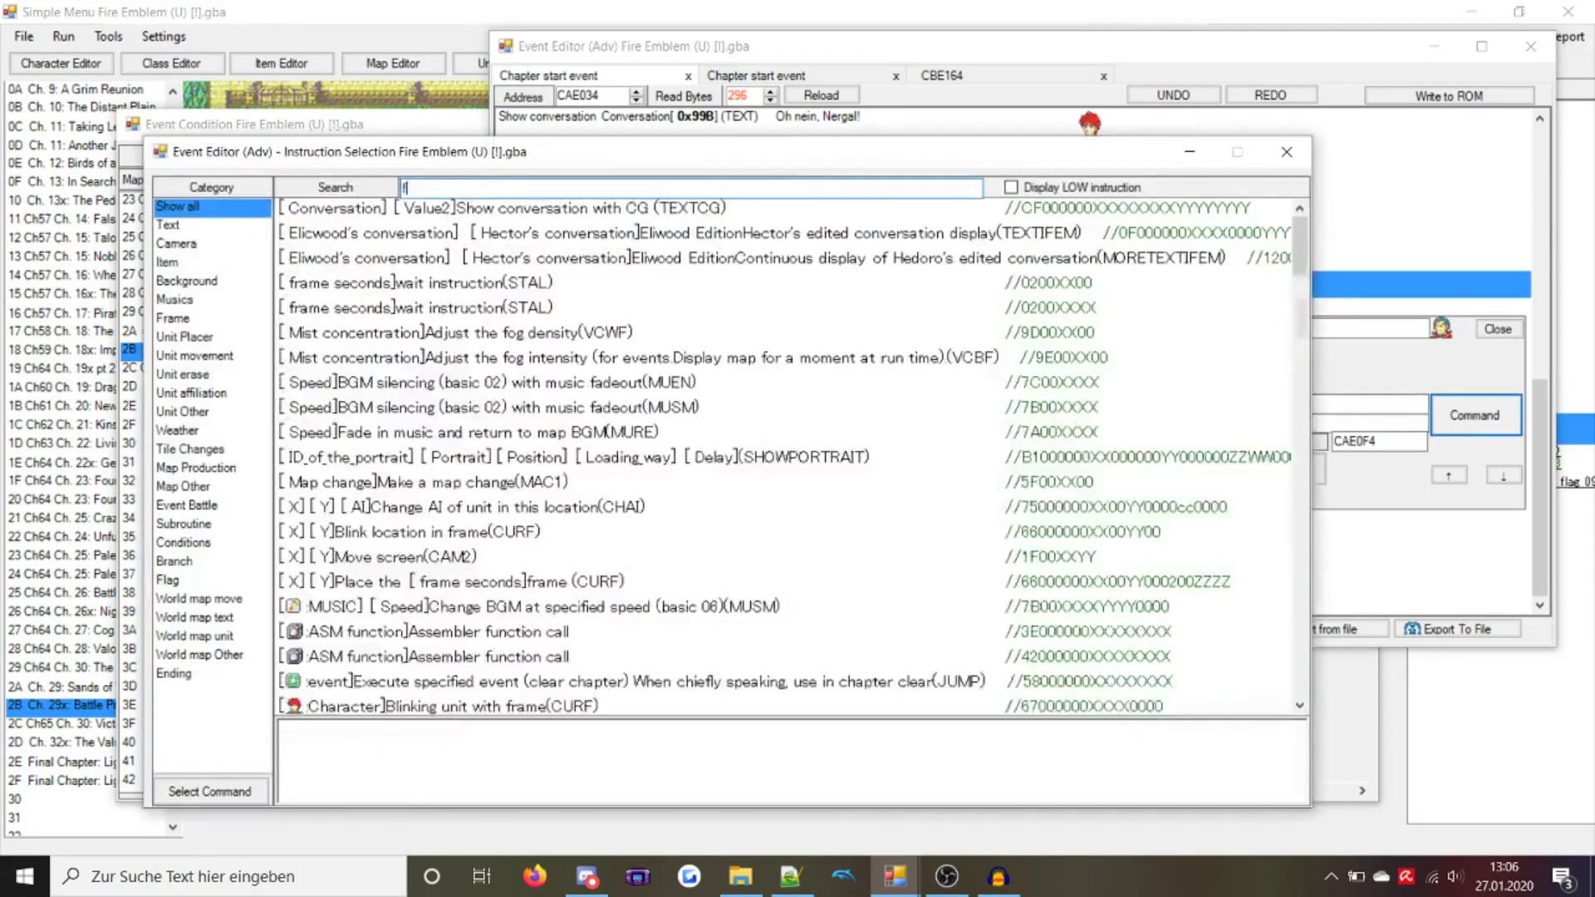
text(figh)
key(Down)
key(Return)
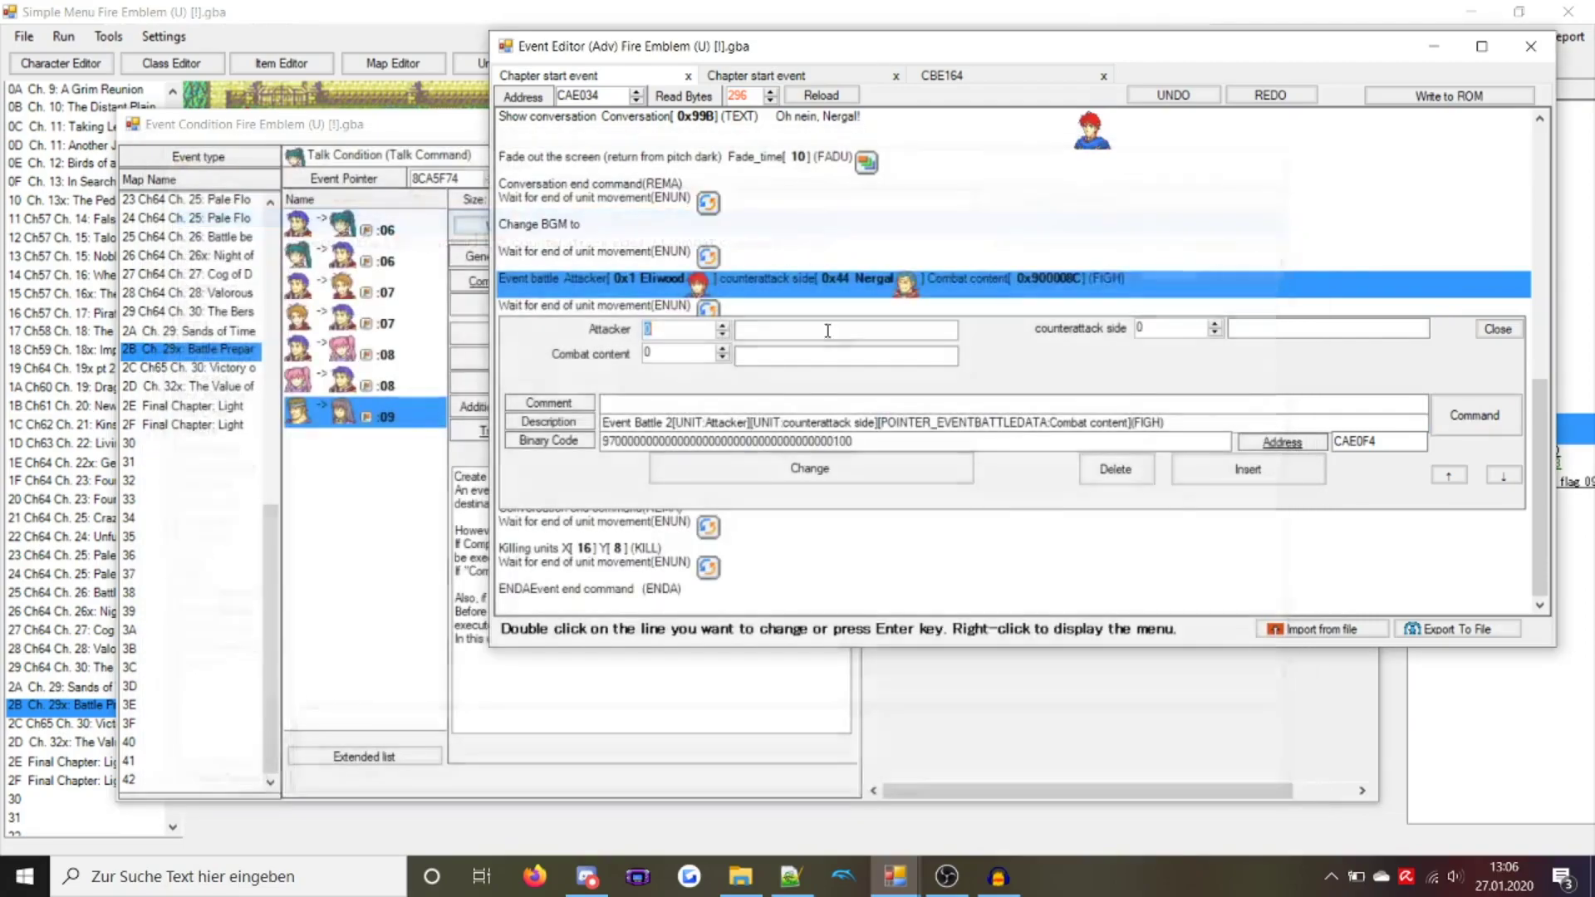
text(1)
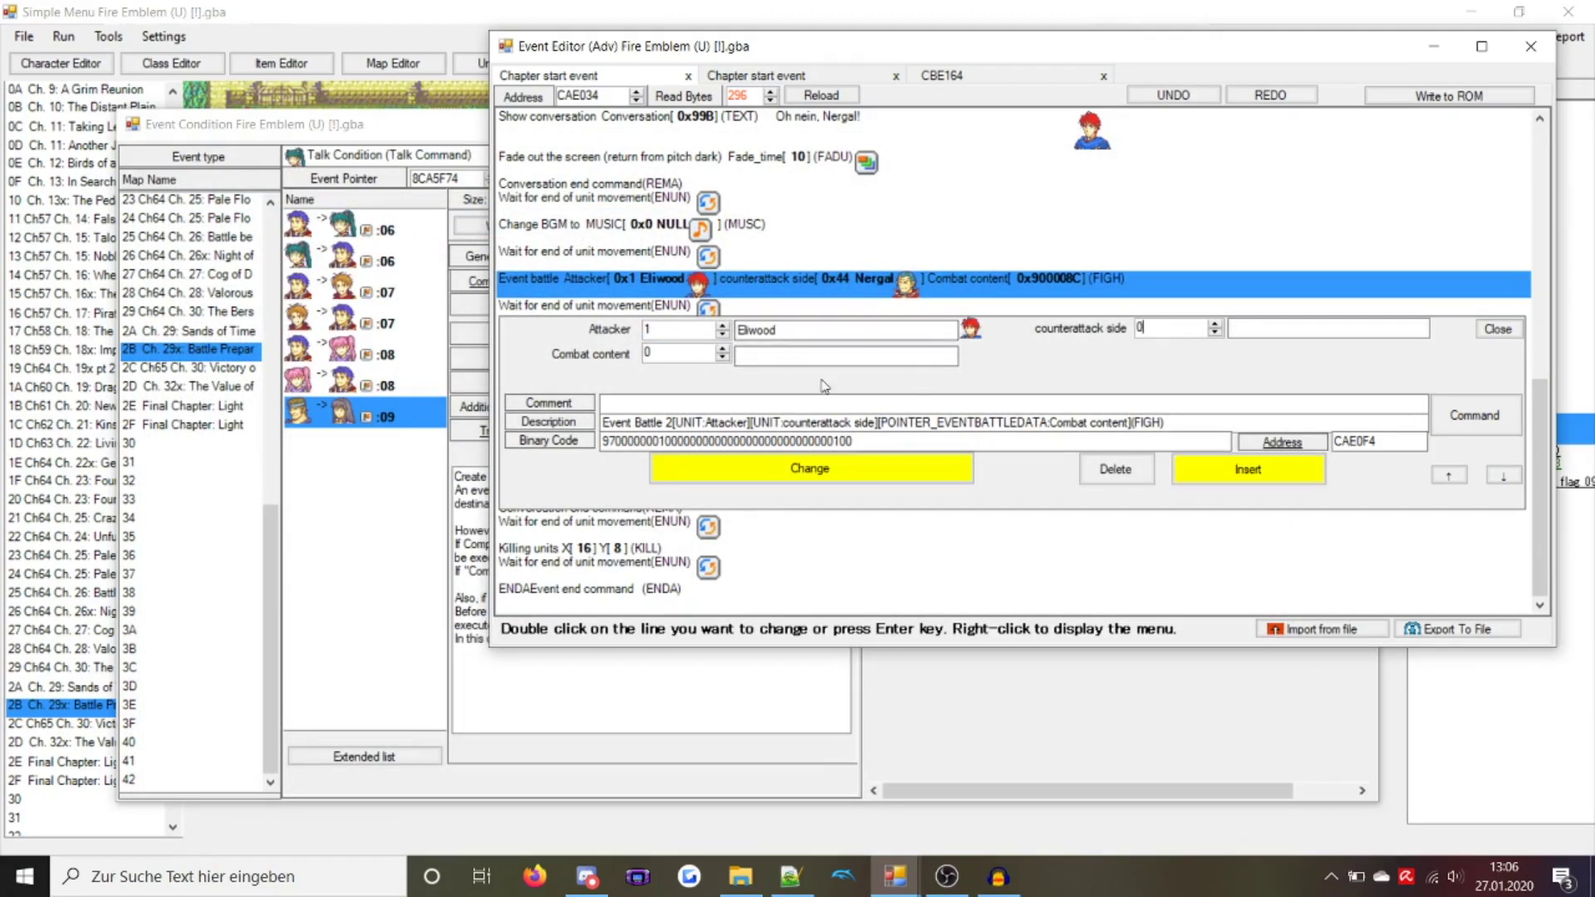
text(900008C)
key(Return)
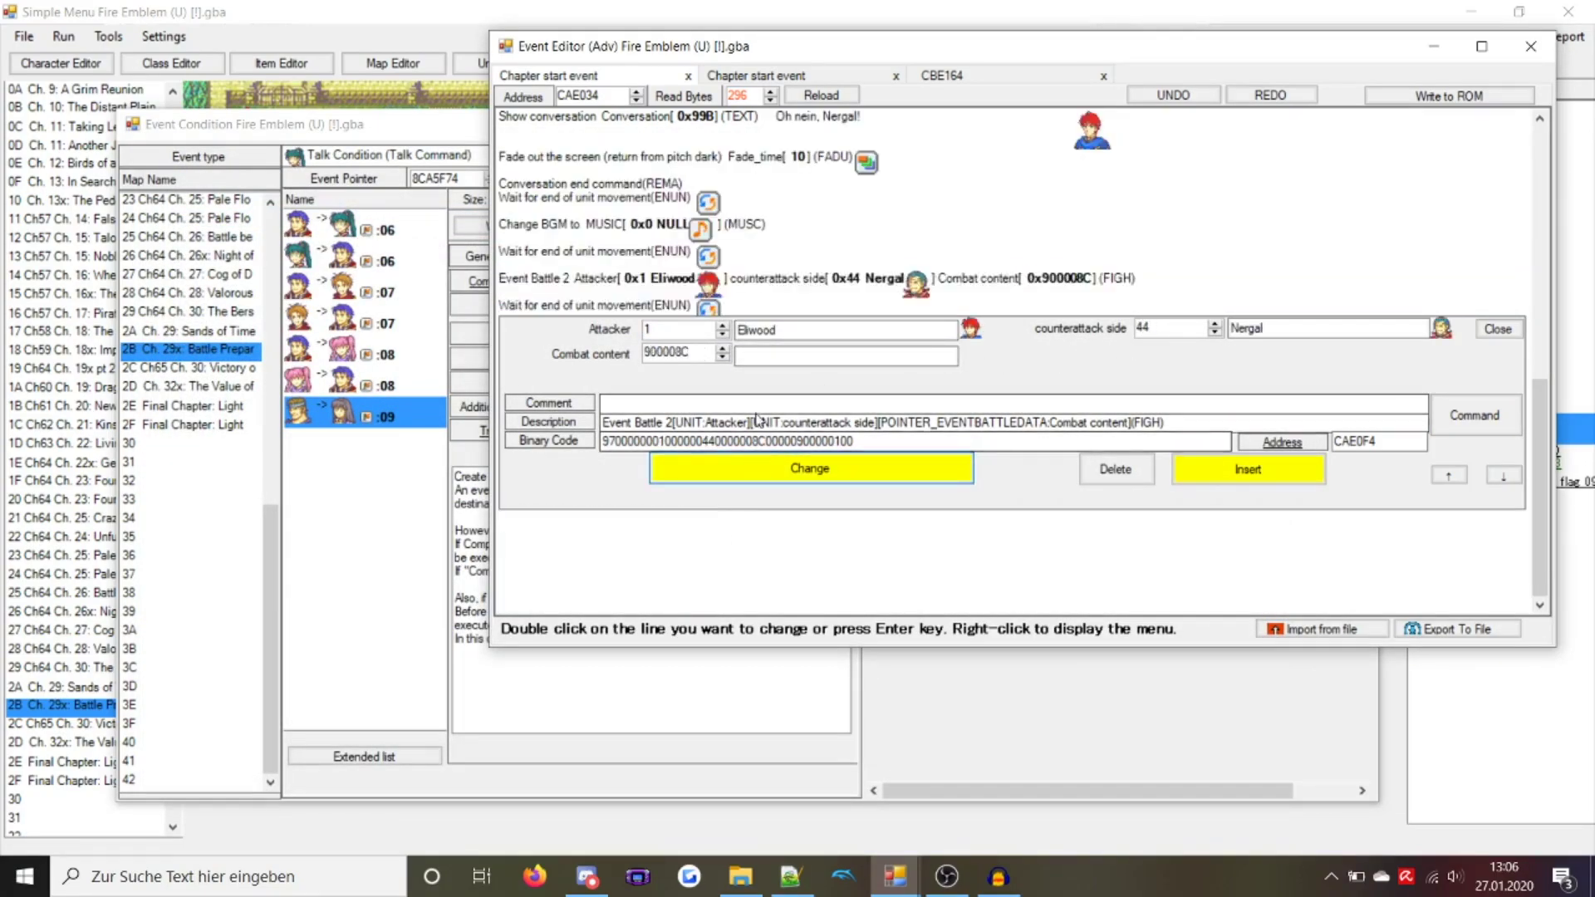
key(Return)
Check the combat content data of the Eliwood versus Nergal battle, close it, and write the changed start event to the ROM
click(584, 358)
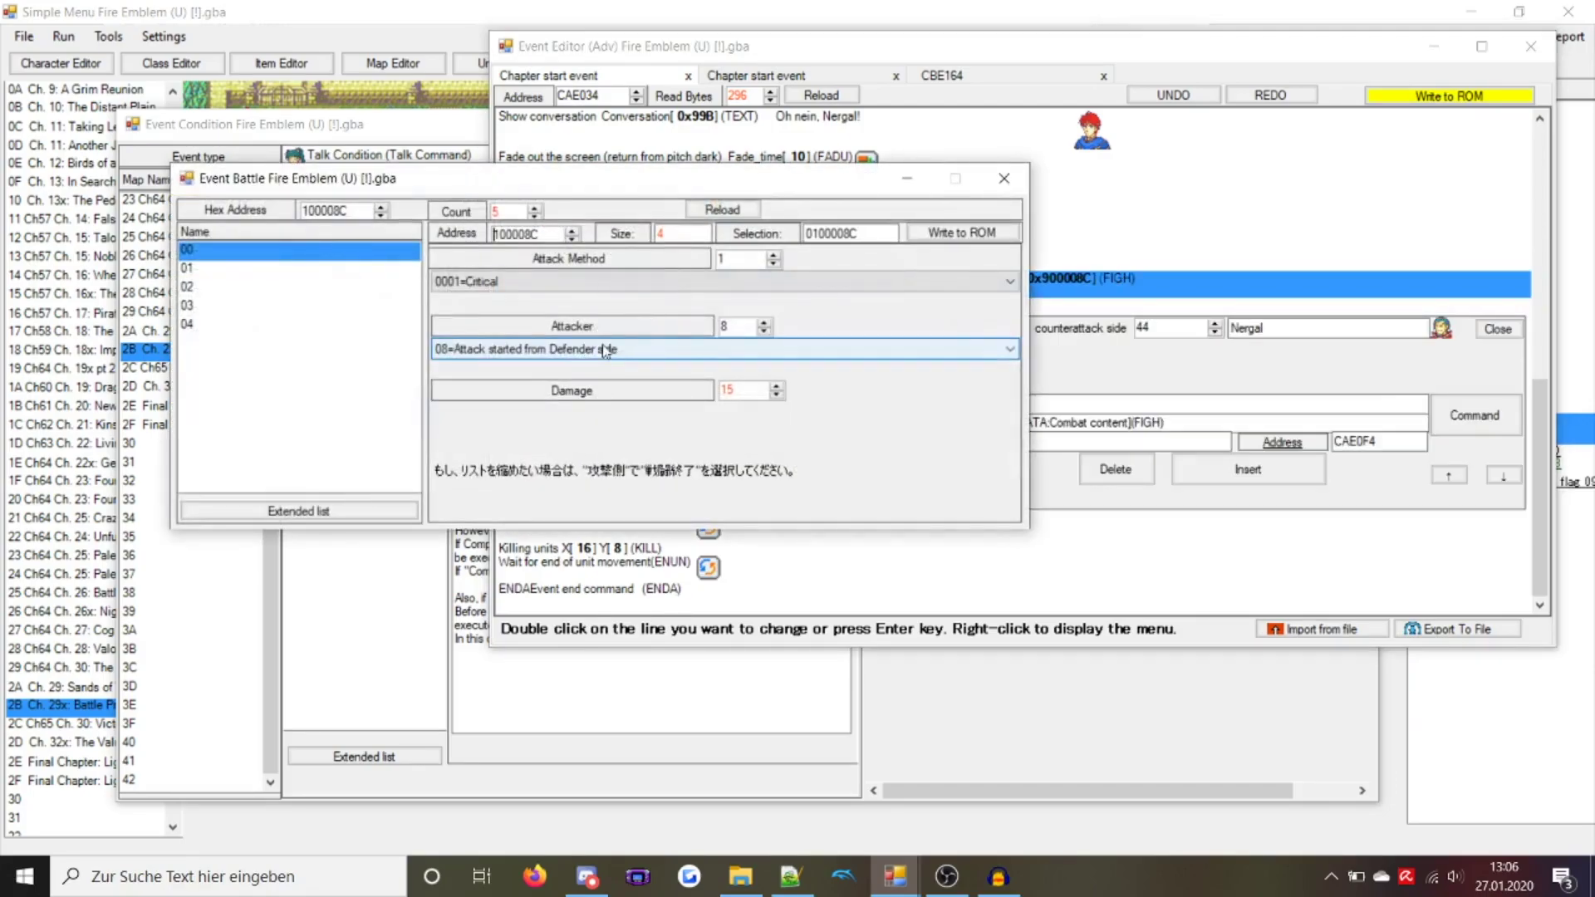
click(1020, 187)
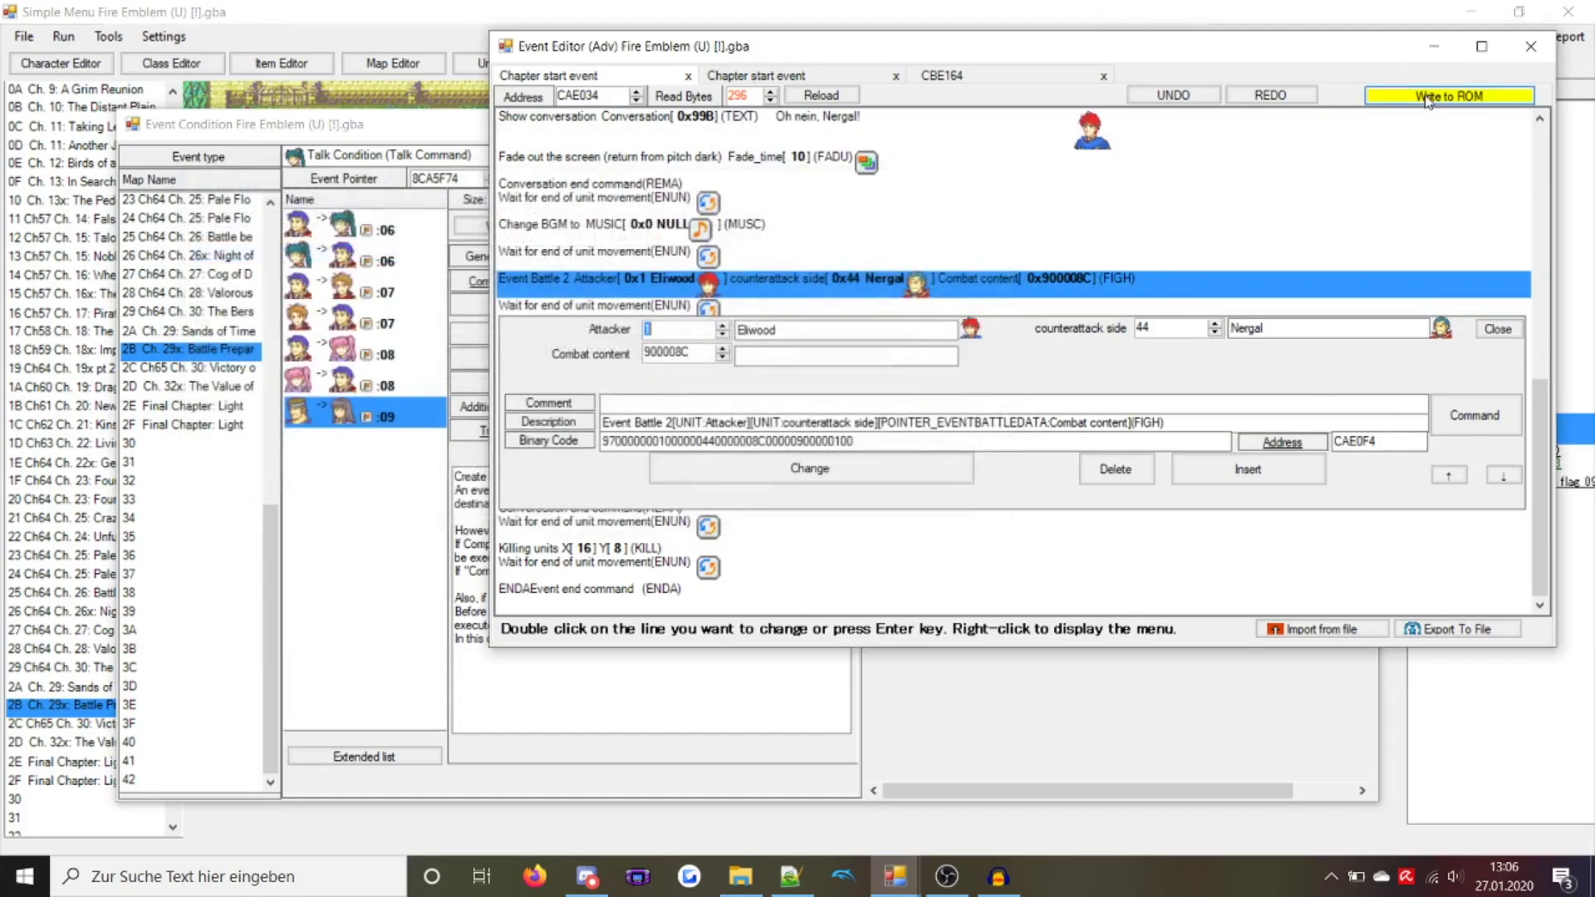
click(801, 466)
click(1450, 96)
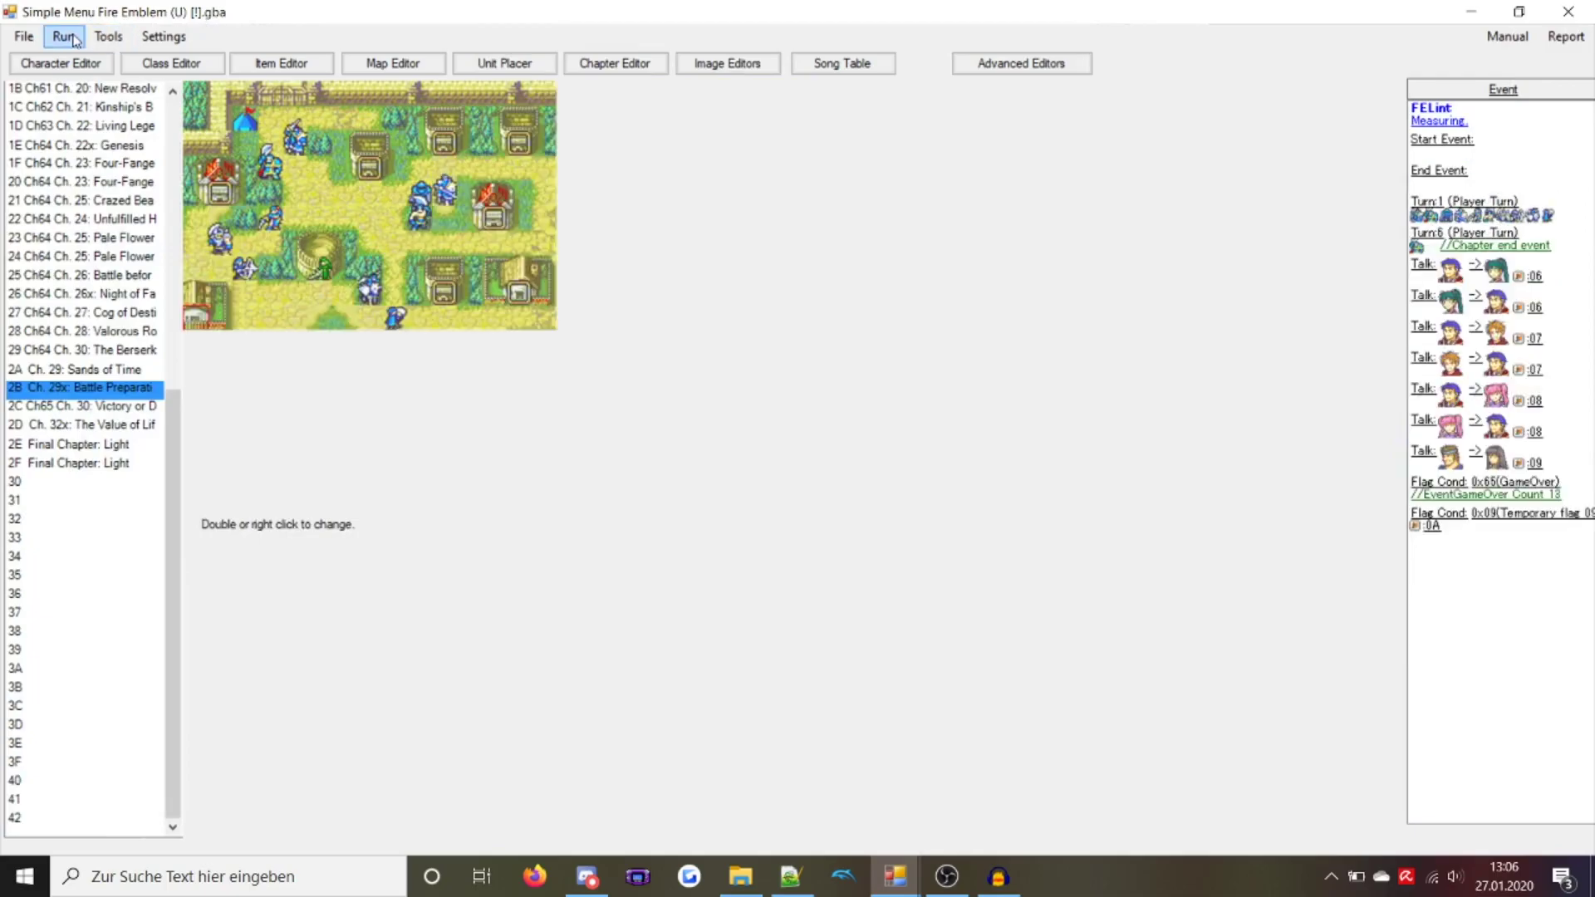
Launch the ROM in the emulator and select 0C Ch. 11: Taking Leave in the chapter list
click(63, 35)
click(125, 56)
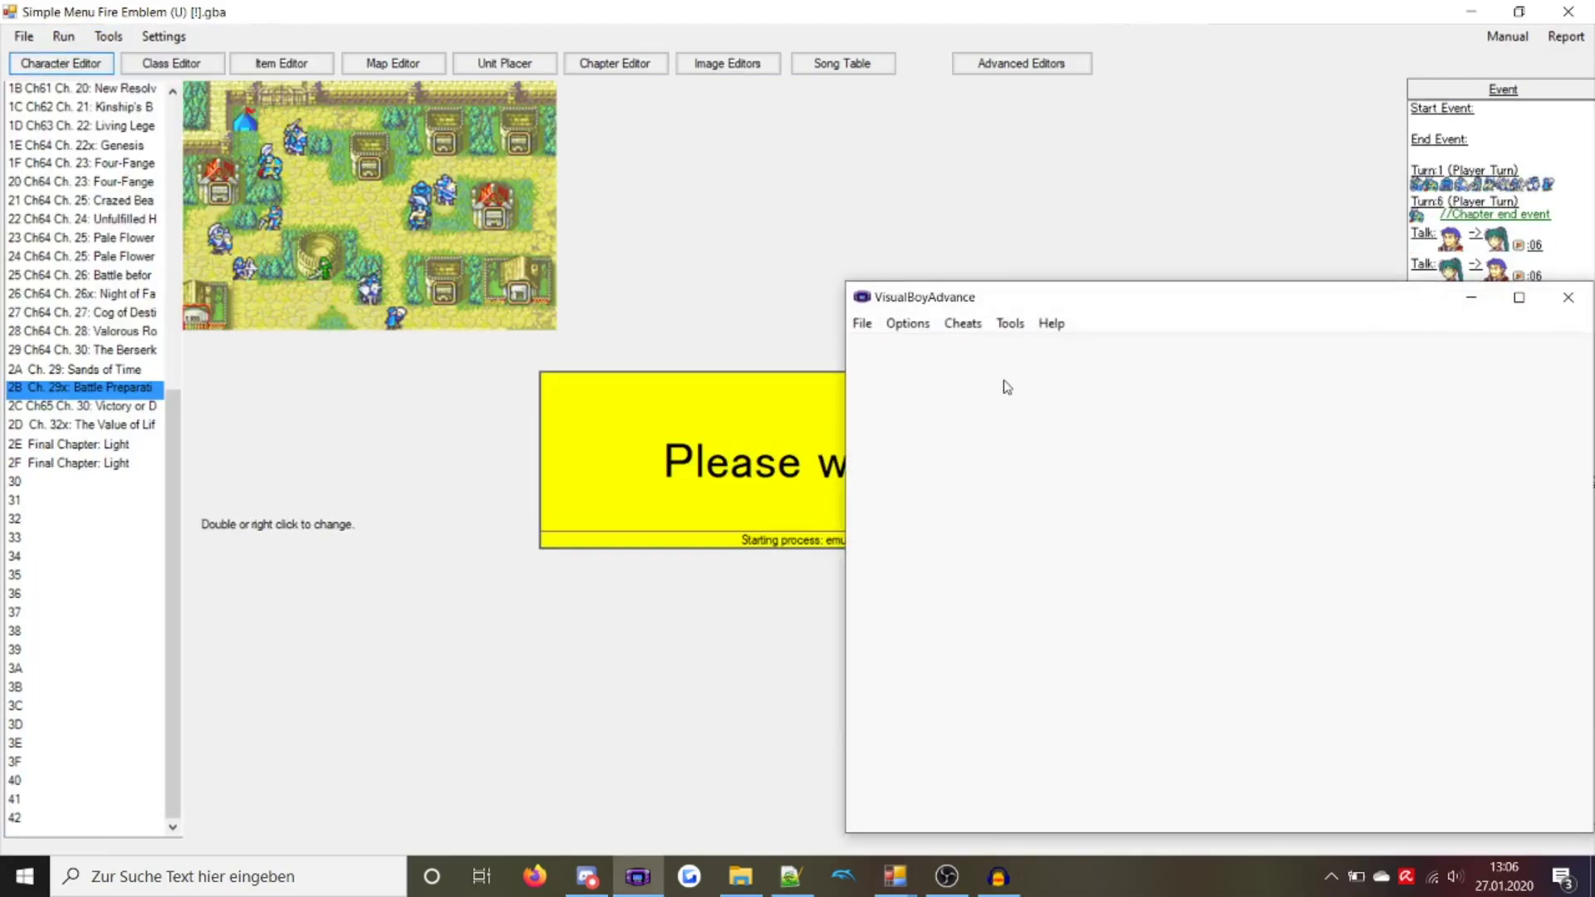
scroll(83, 295, up, 6)
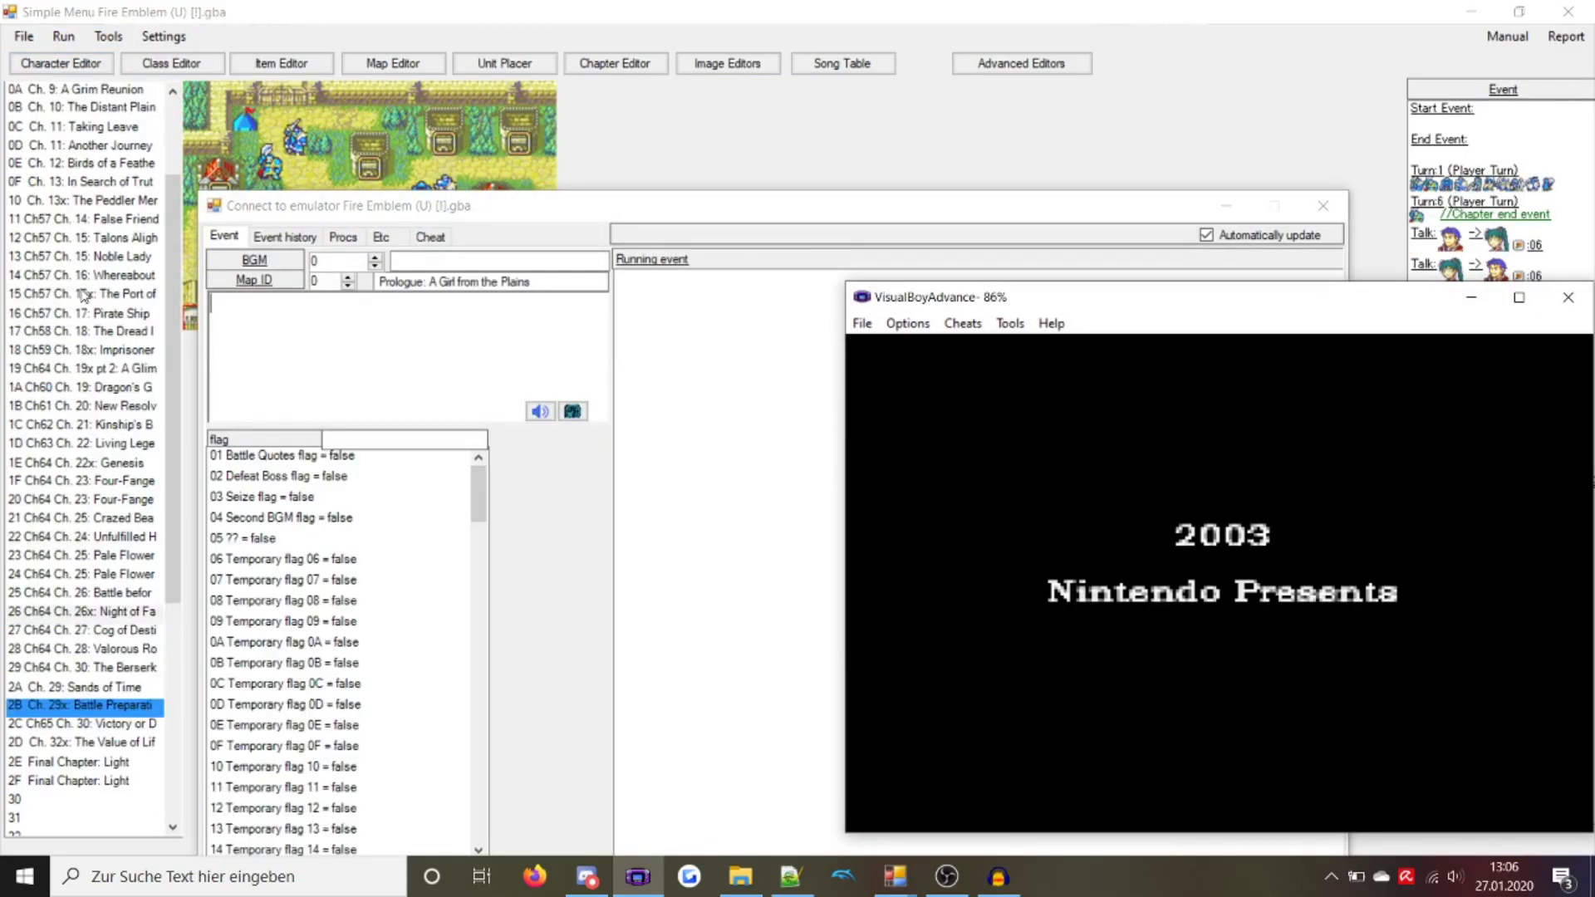
scroll(83, 295, up, 4)
click(896, 877)
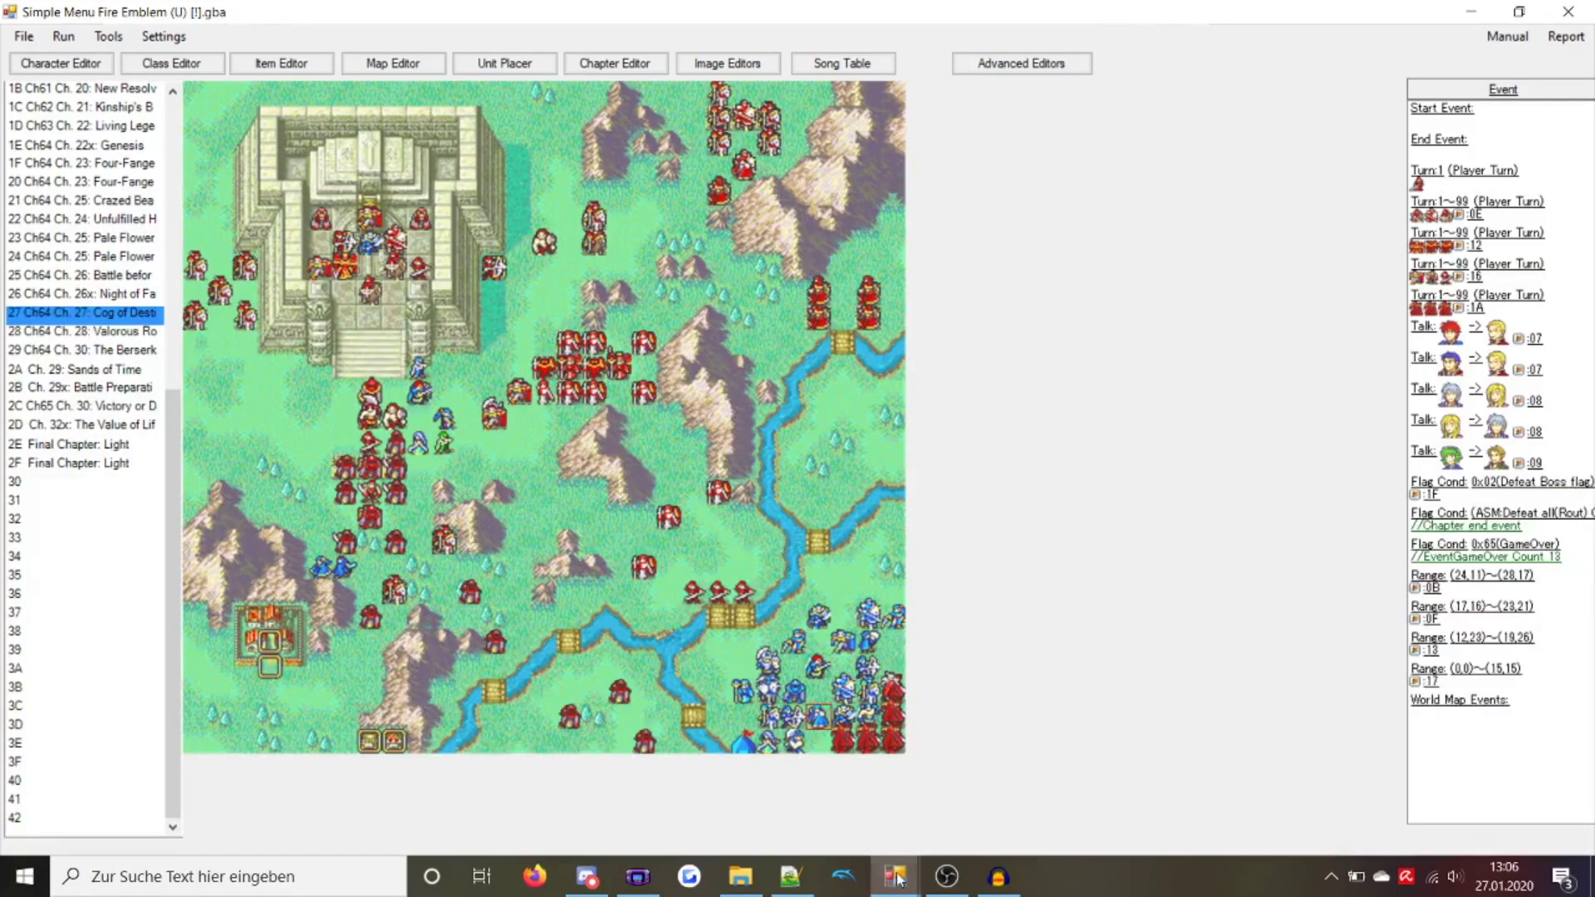
drag(173, 413, 188, 200)
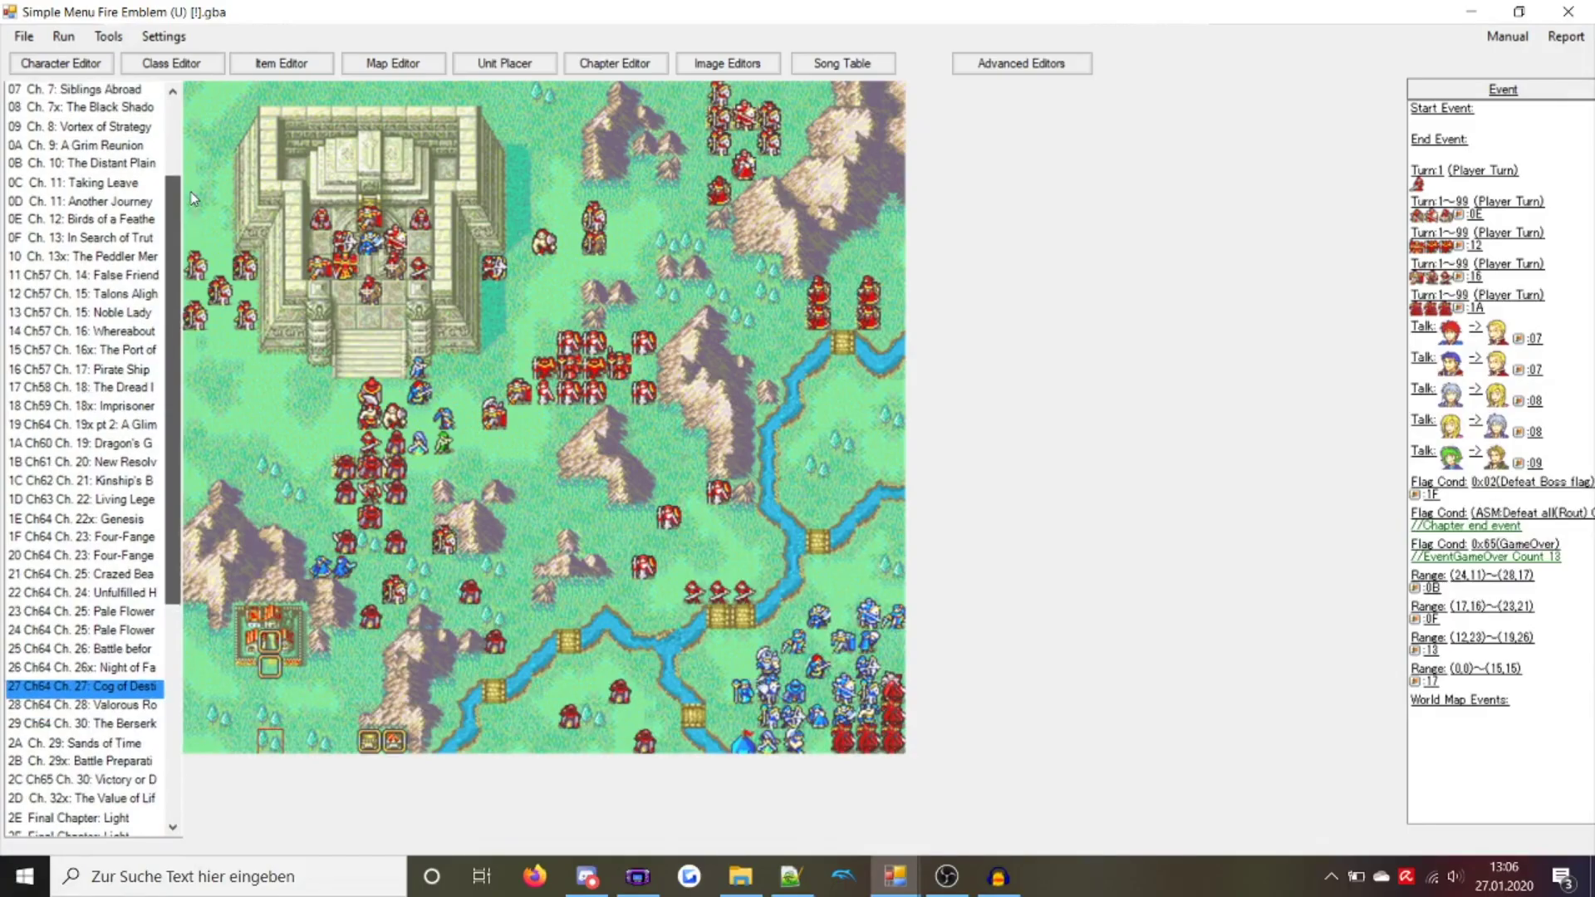
click(98, 184)
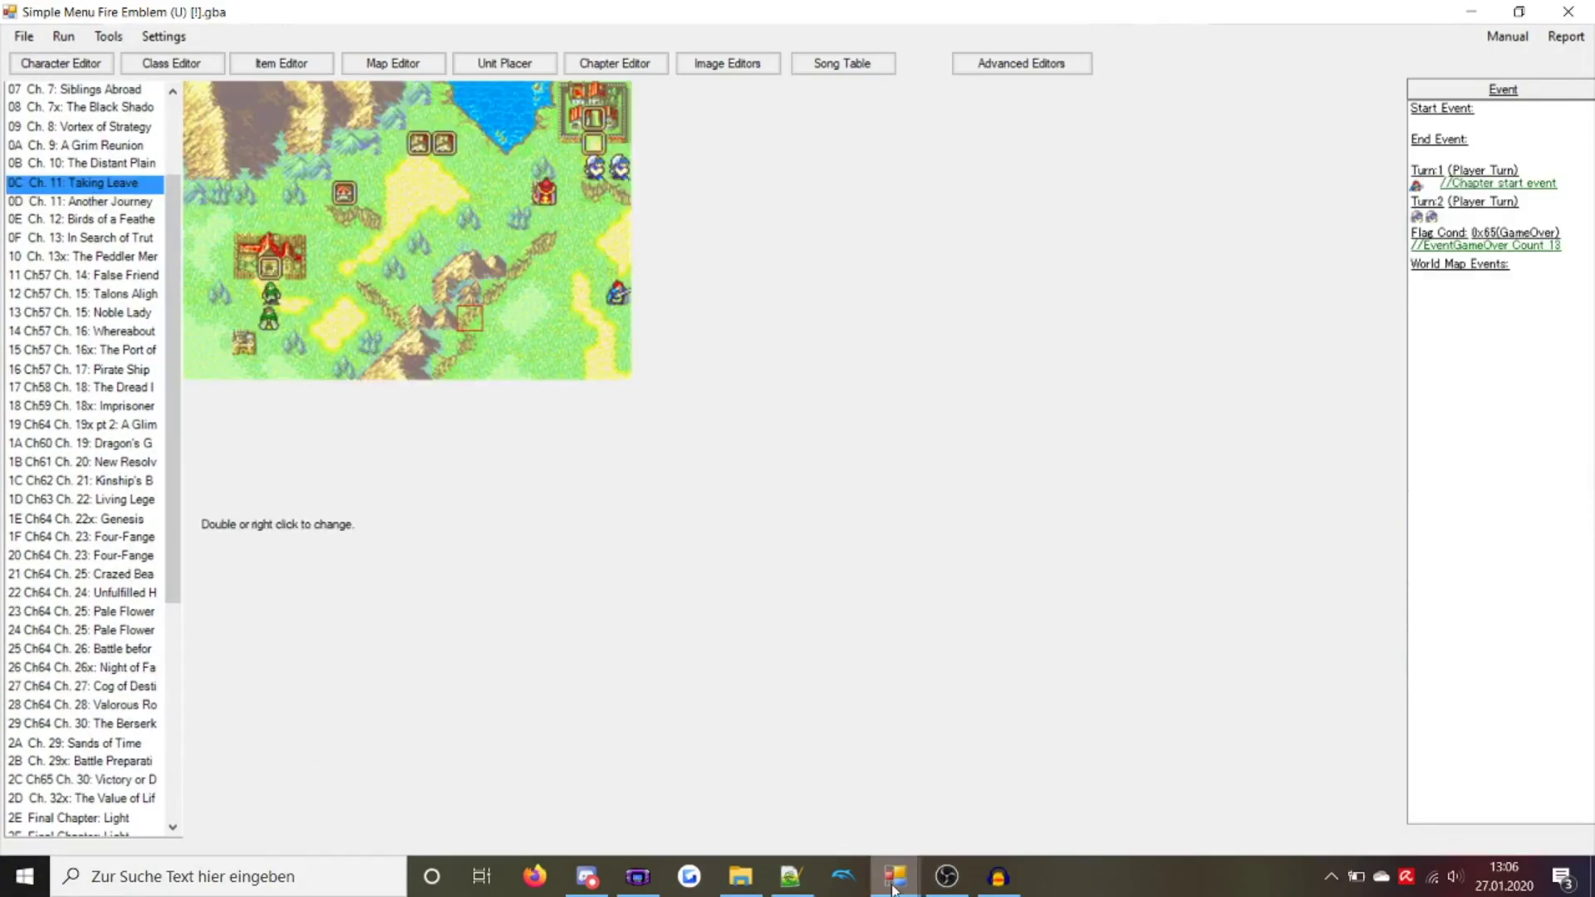
Bring the emulator connection window forward, place it clear of the game, and switch to VisualBoyAdvance
mouse_move(895, 889)
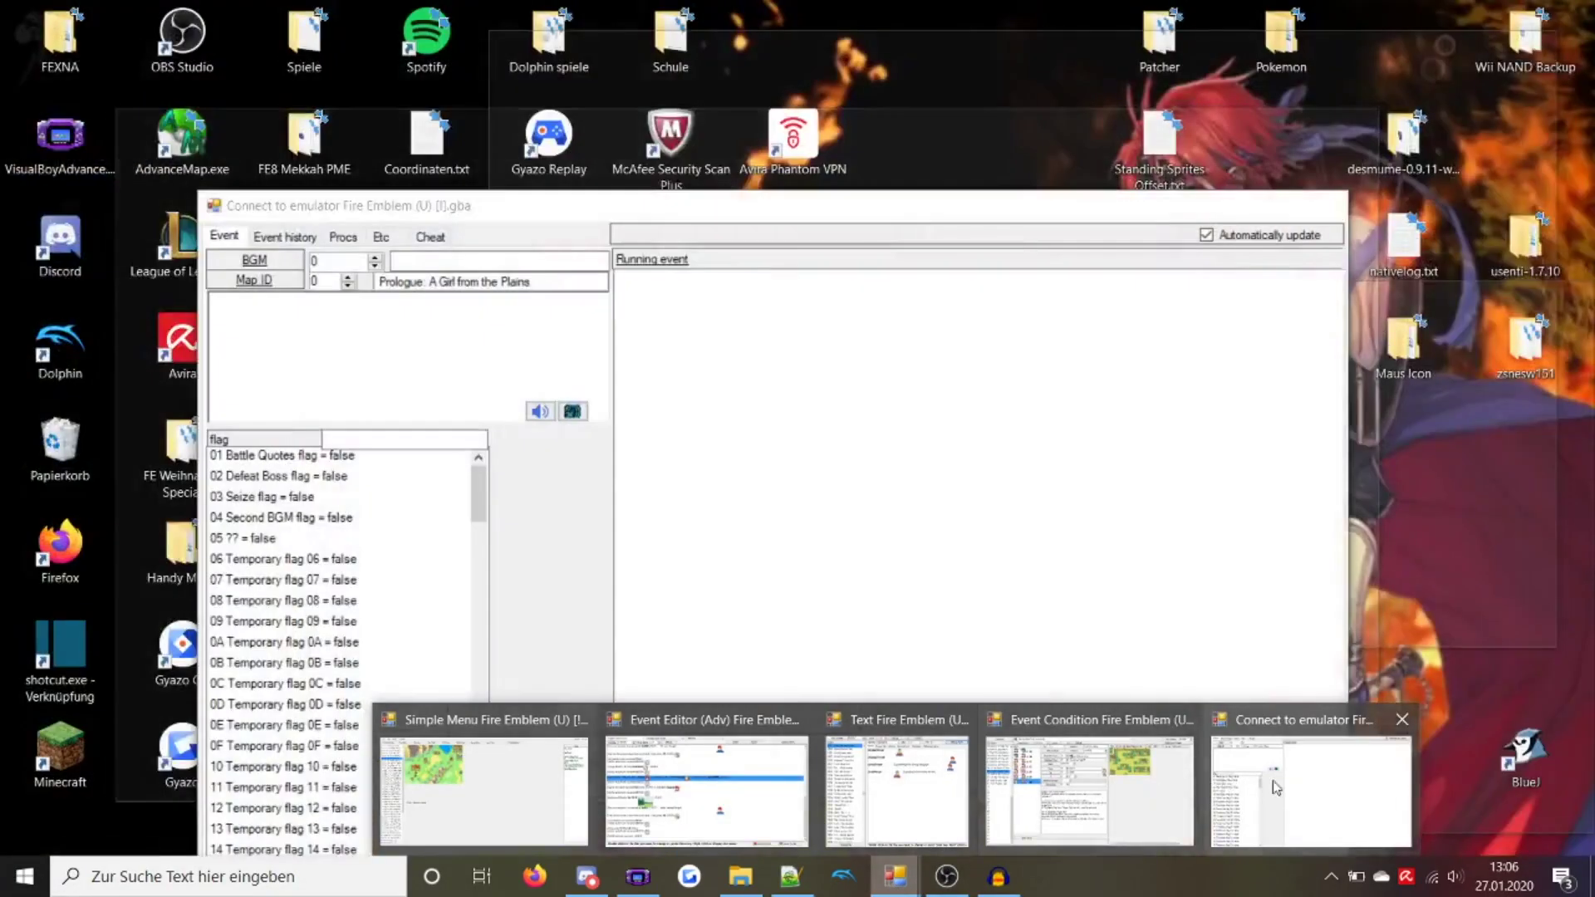
click(1313, 781)
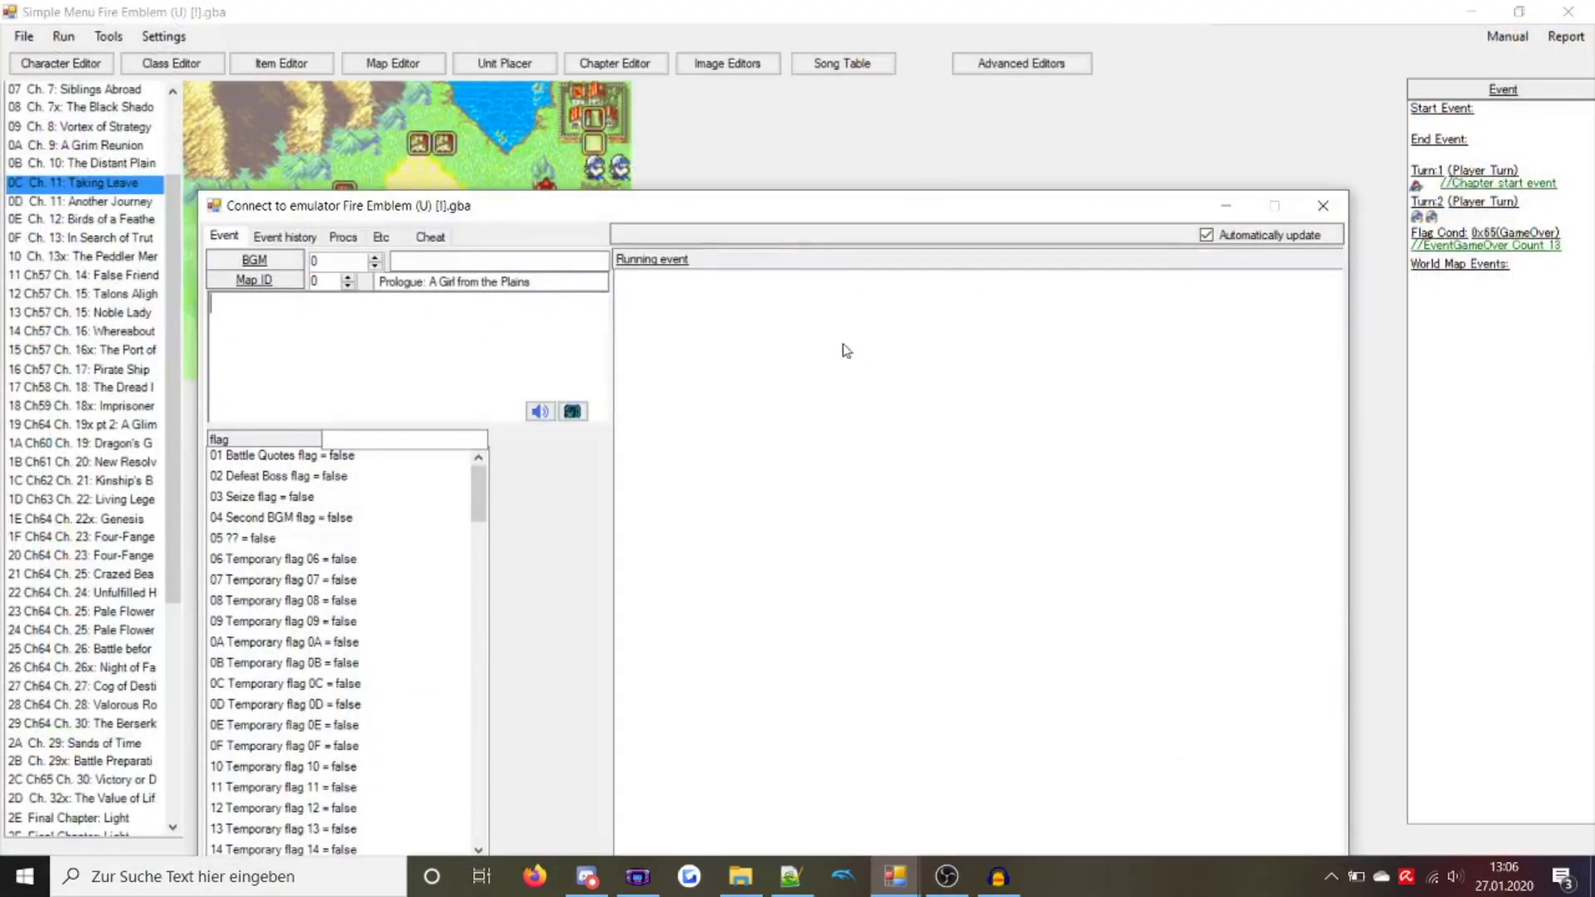
drag(729, 210, 534, 78)
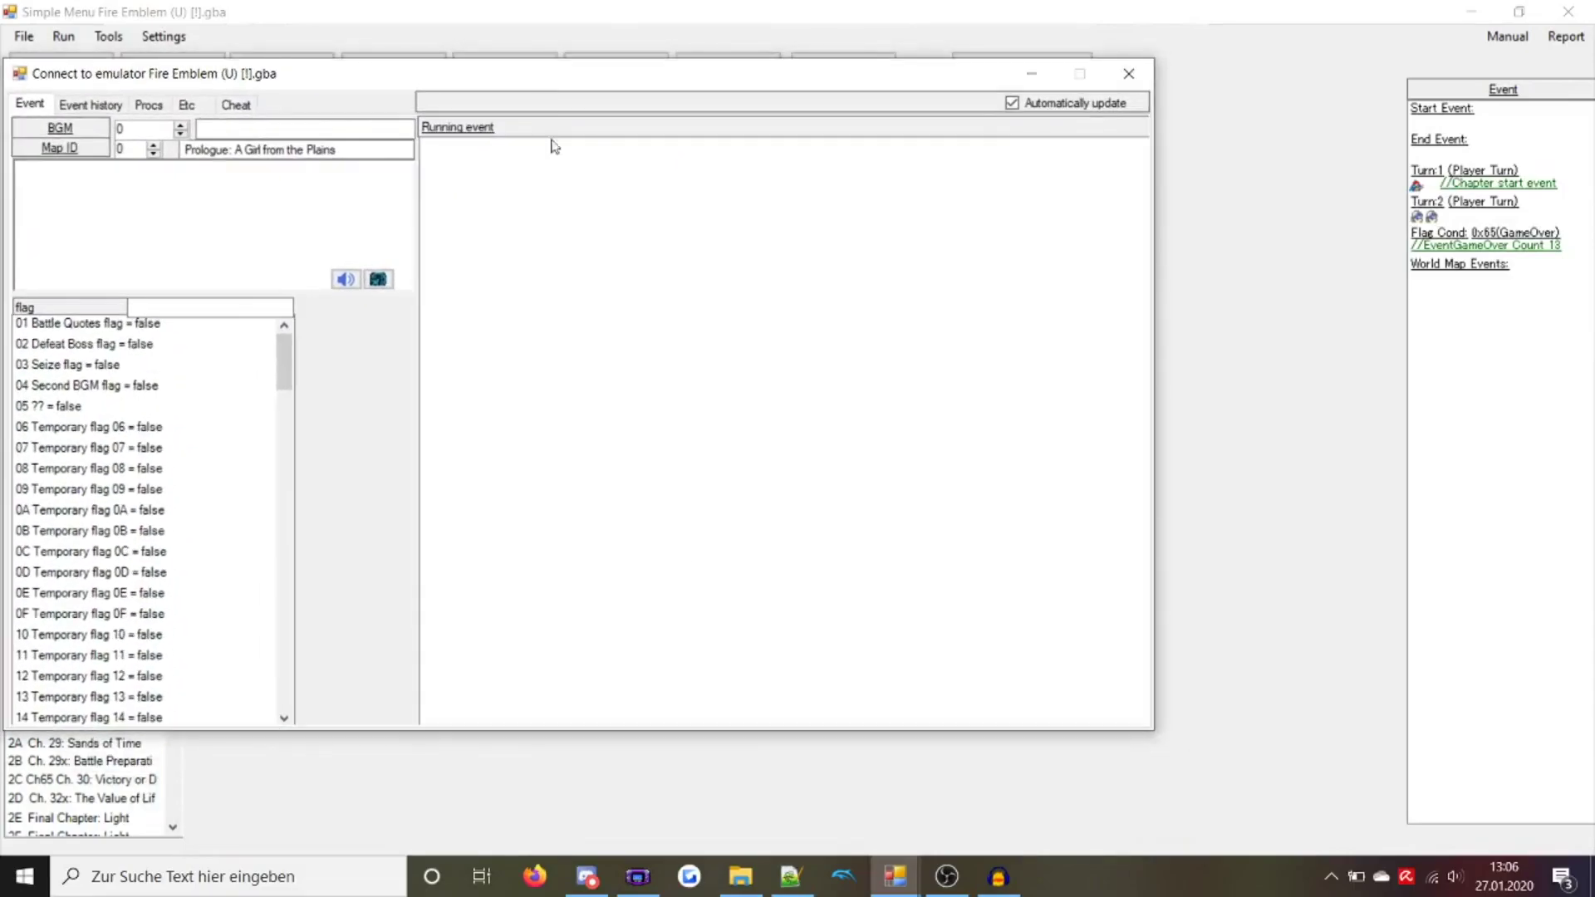
click(636, 877)
Restart Ch. 11: Taking Leave, play its start event through to the Eliwood versus Nergal battle, and close the emulator
key(Return)
key(Return)
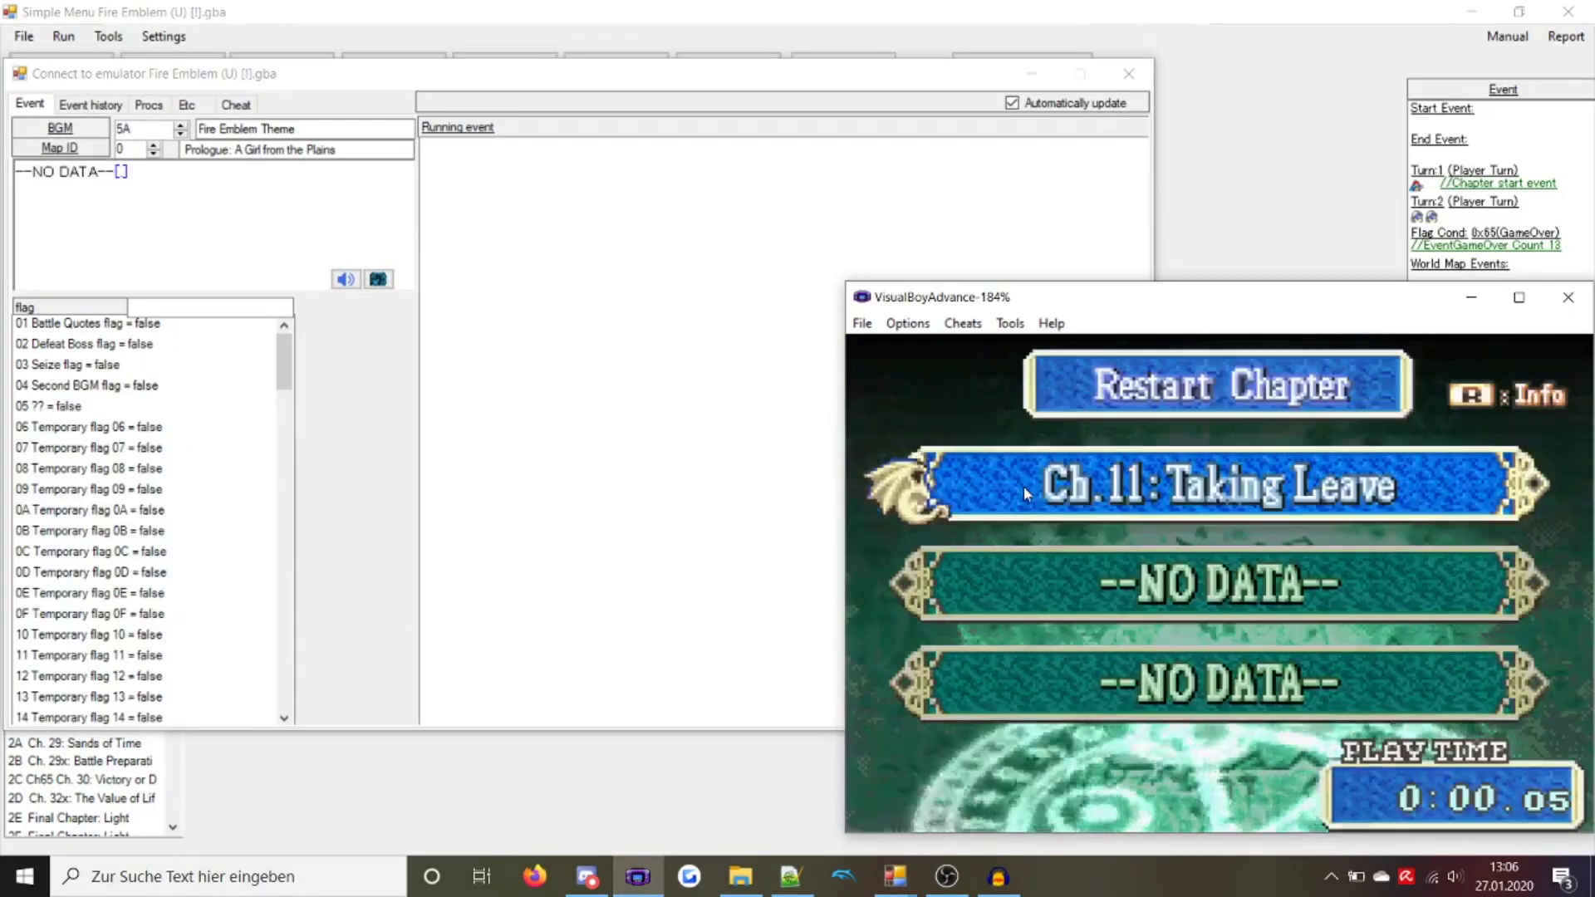
key(Return)
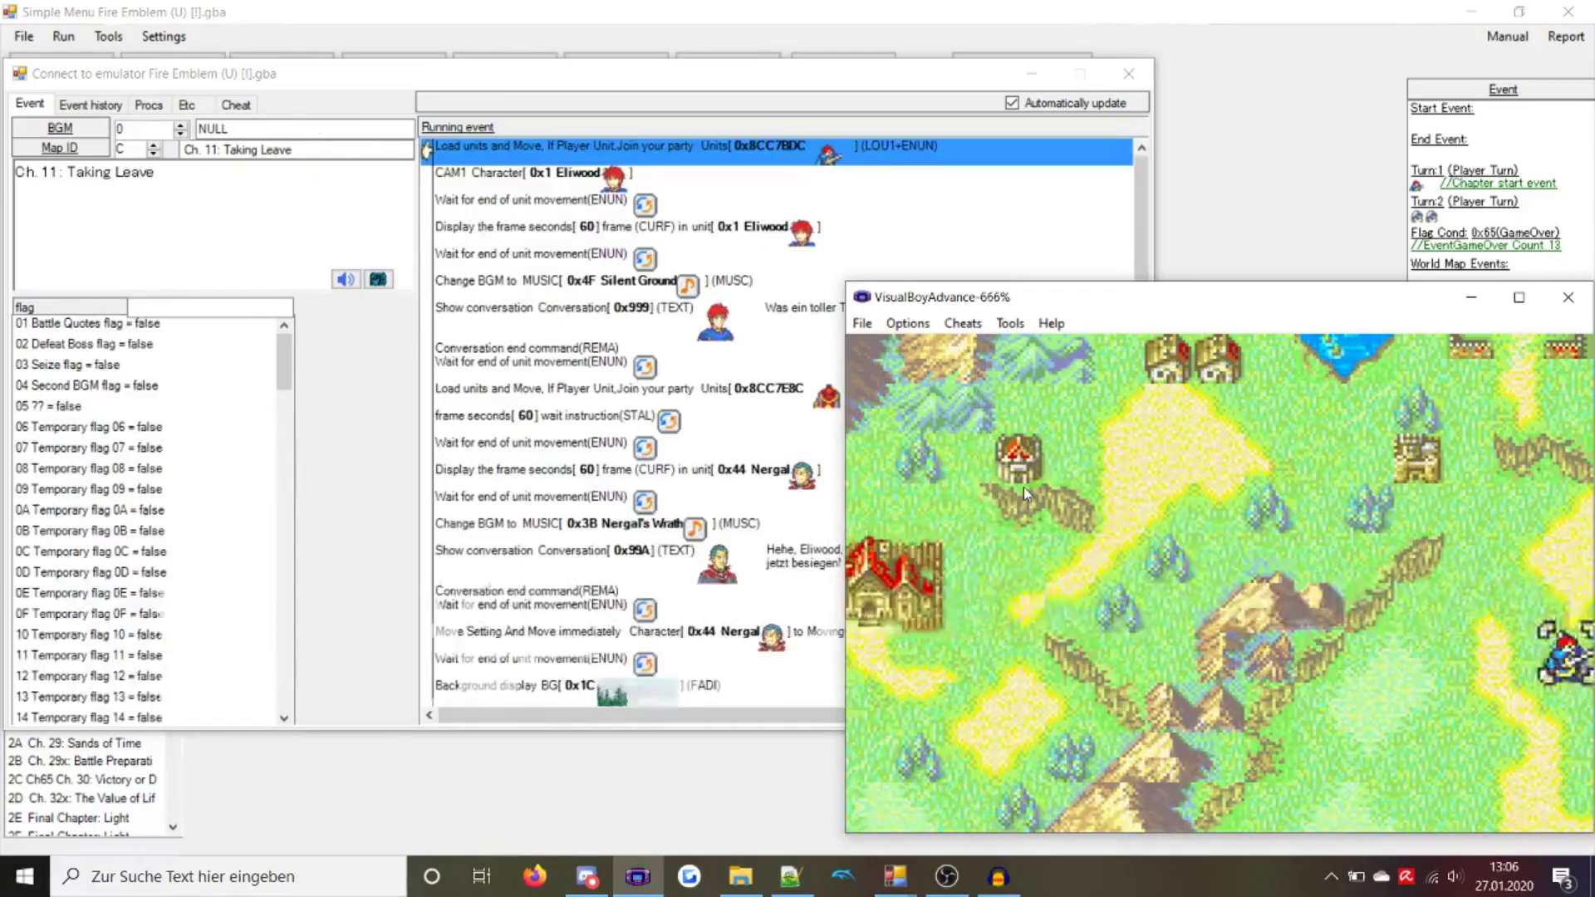
key(x)
key(x)
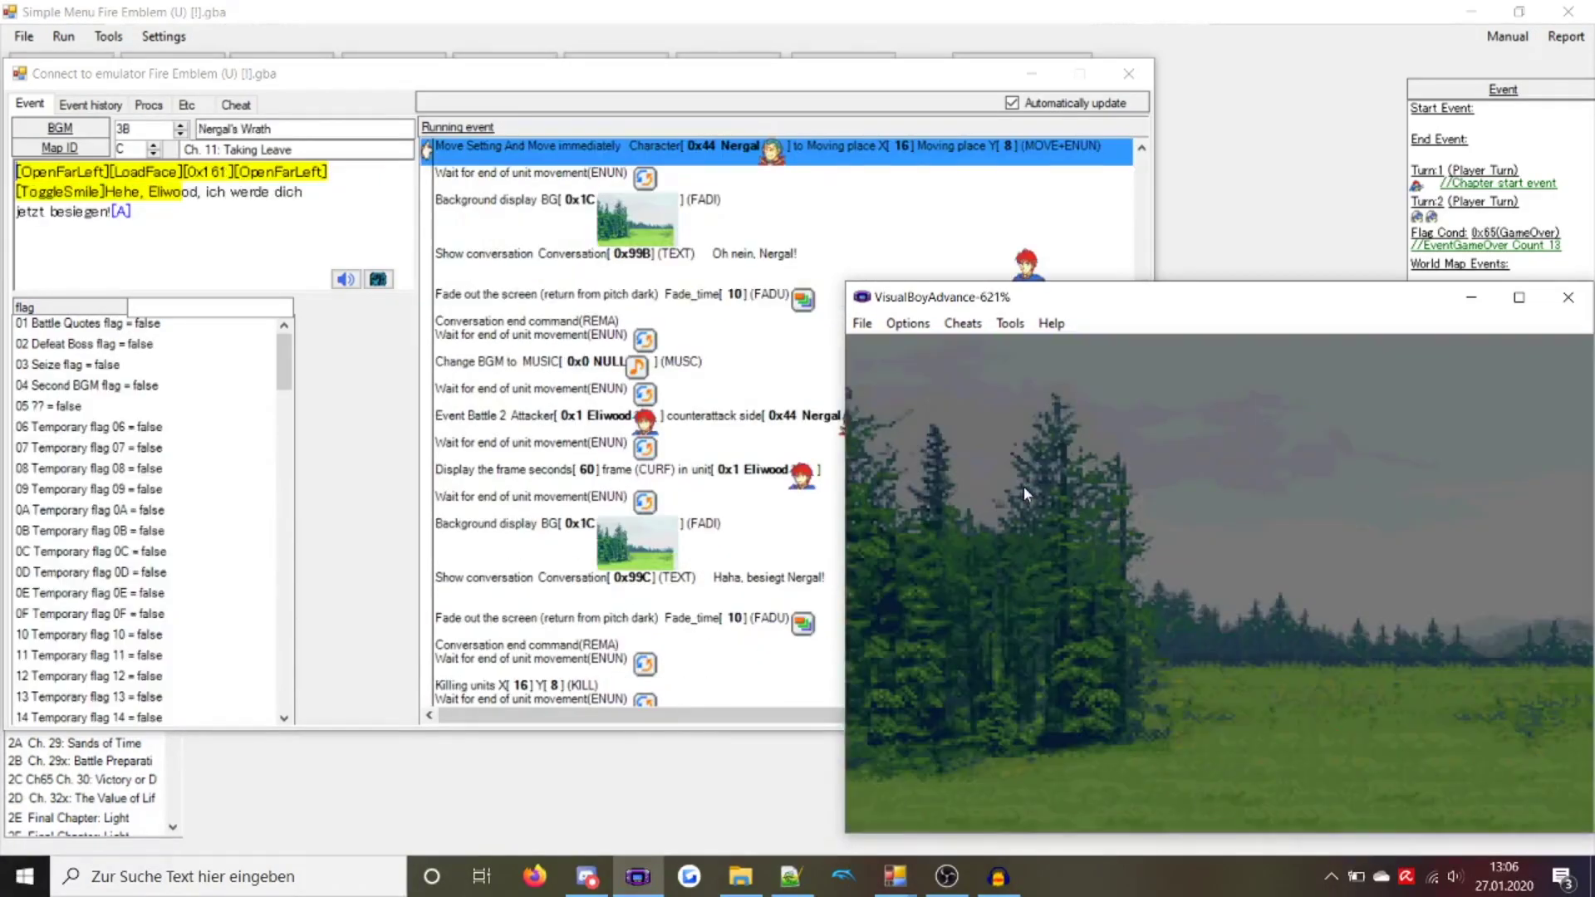
key(x)
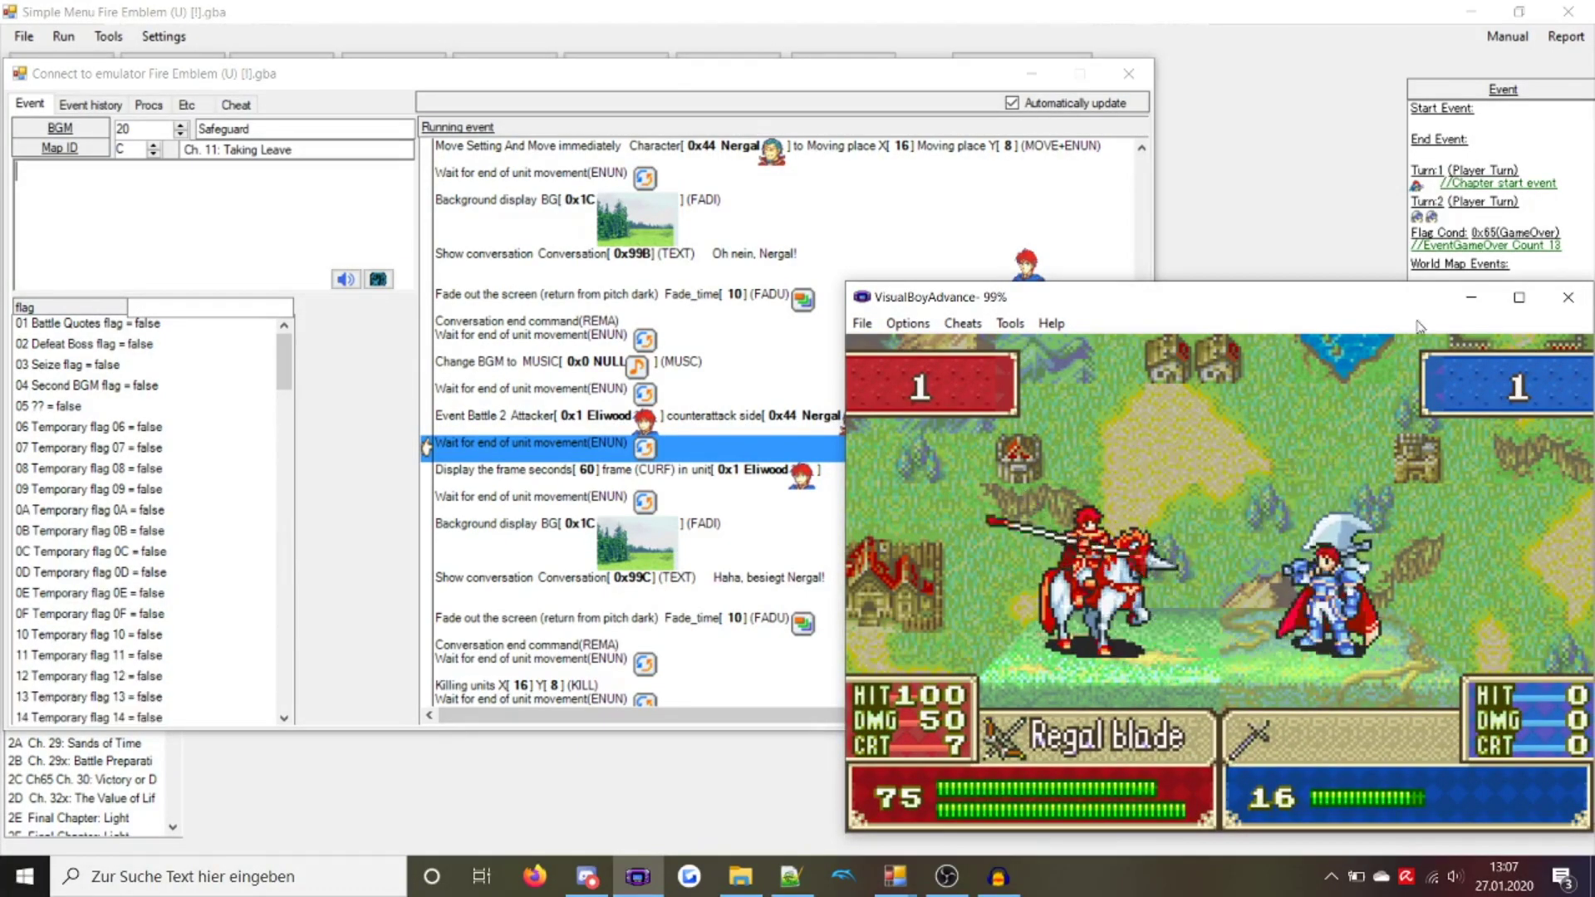
key(alt+F4)
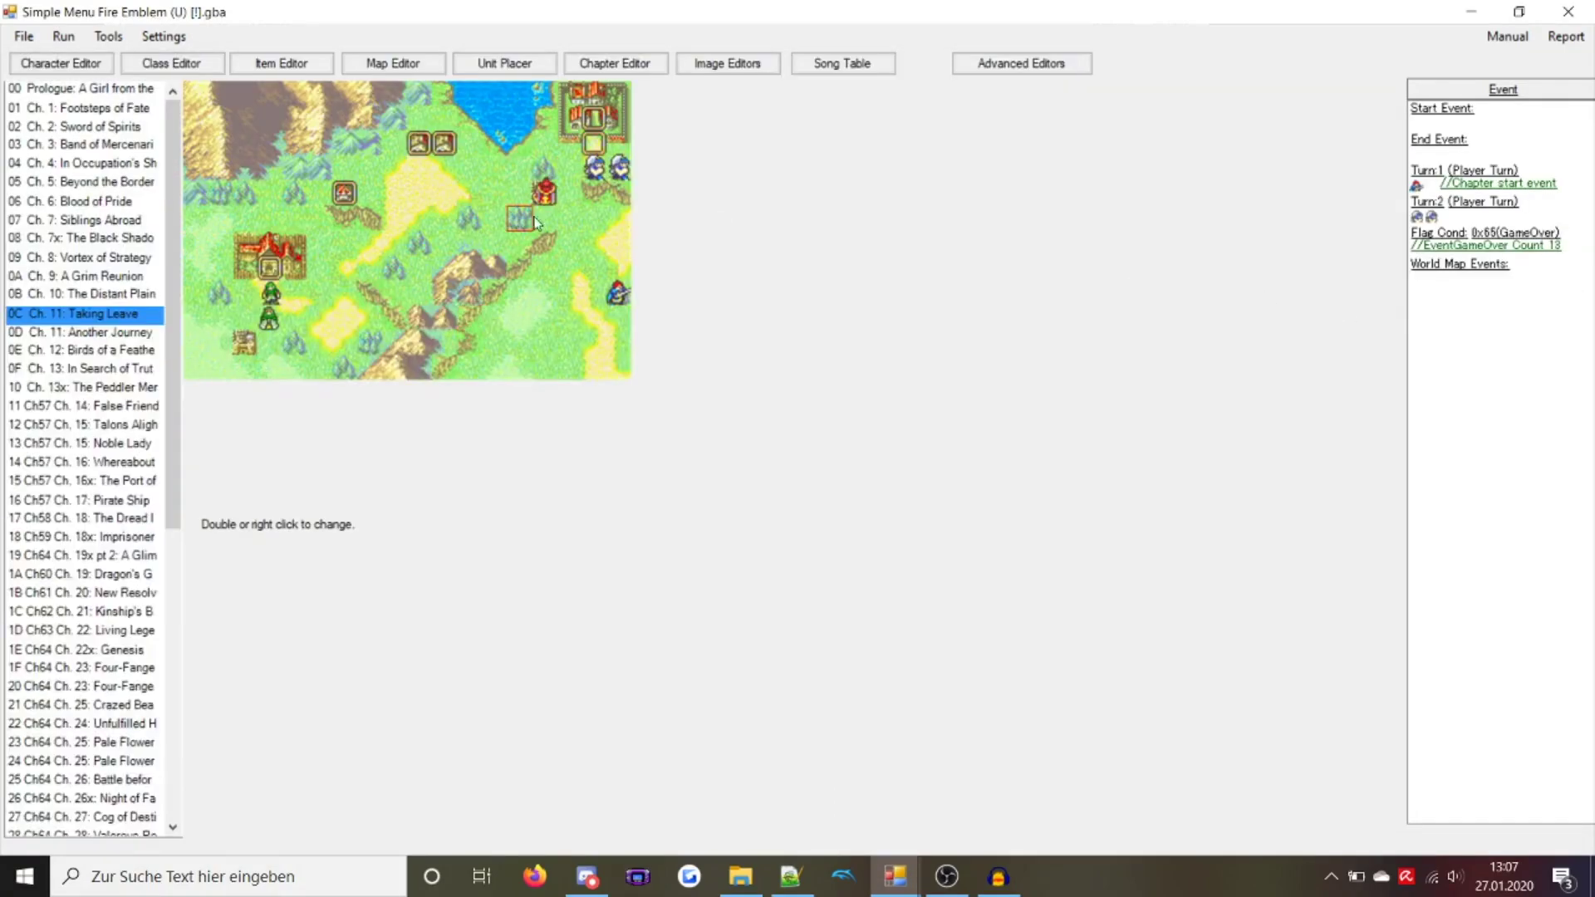
Set Nergal's first item to Flux in the Chapter 11 unit placer, write it to the ROM, and close the placer
double_click(546, 202)
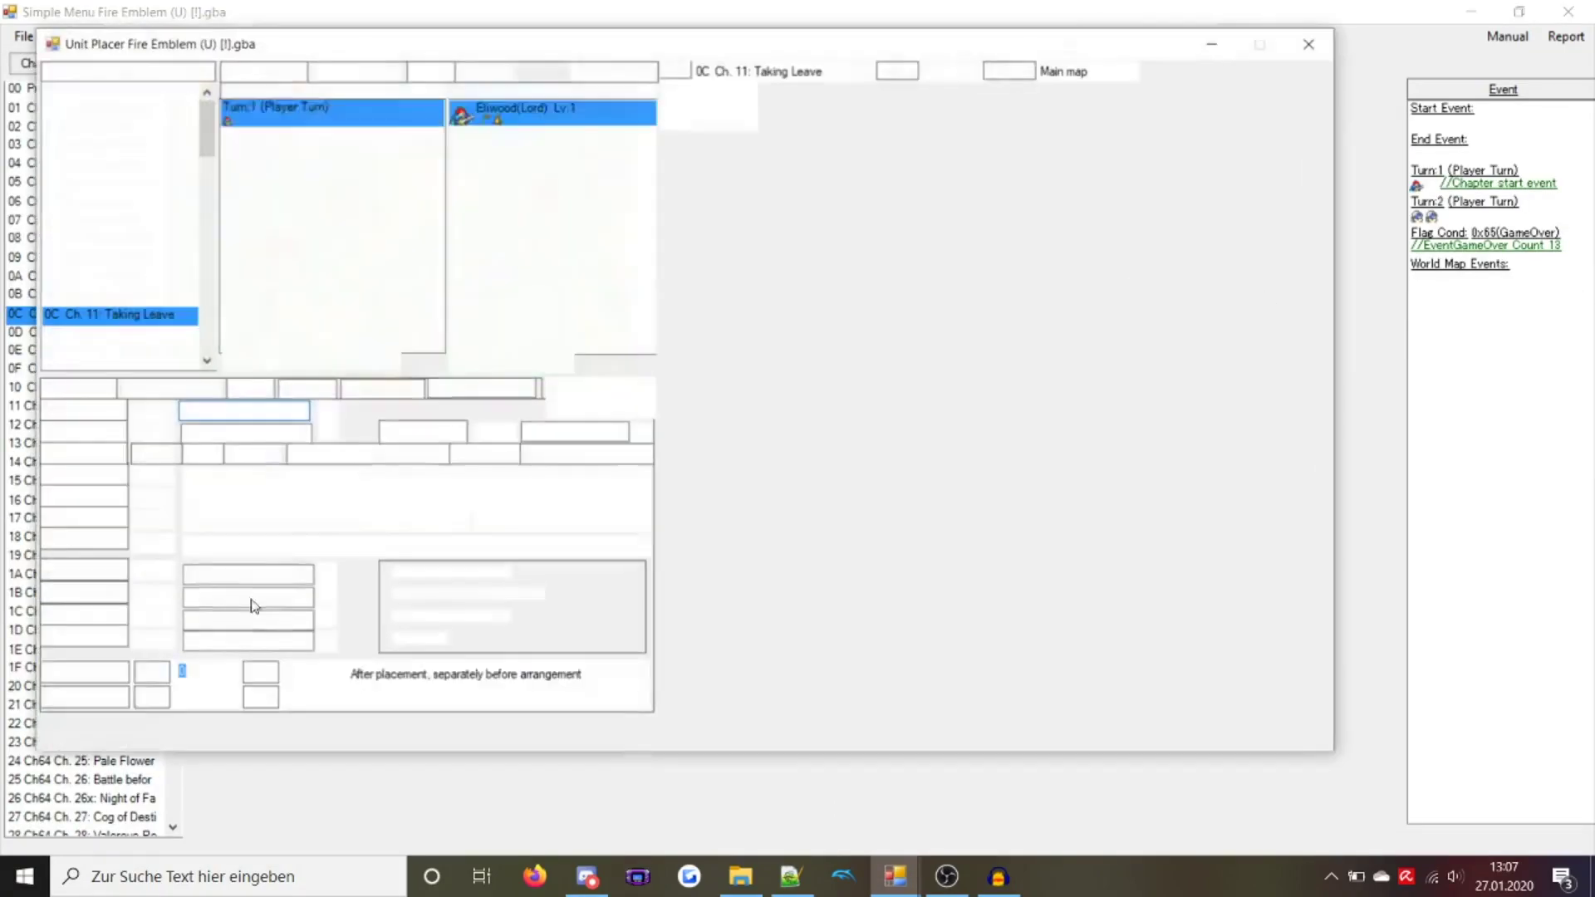
click(325, 579)
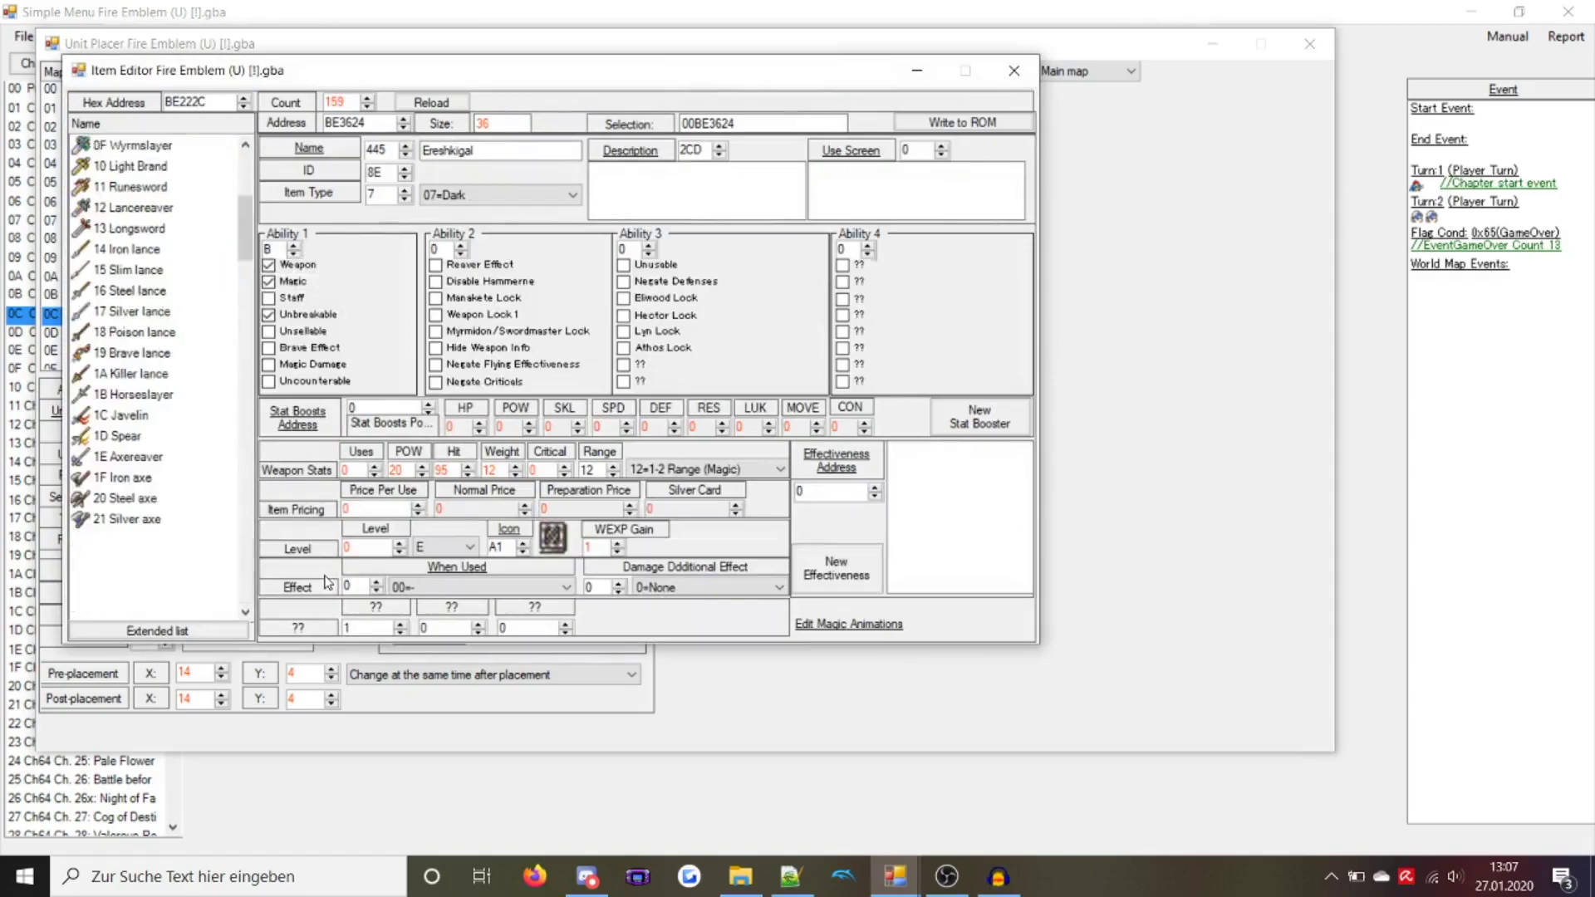
text(flu)
double_click(111, 146)
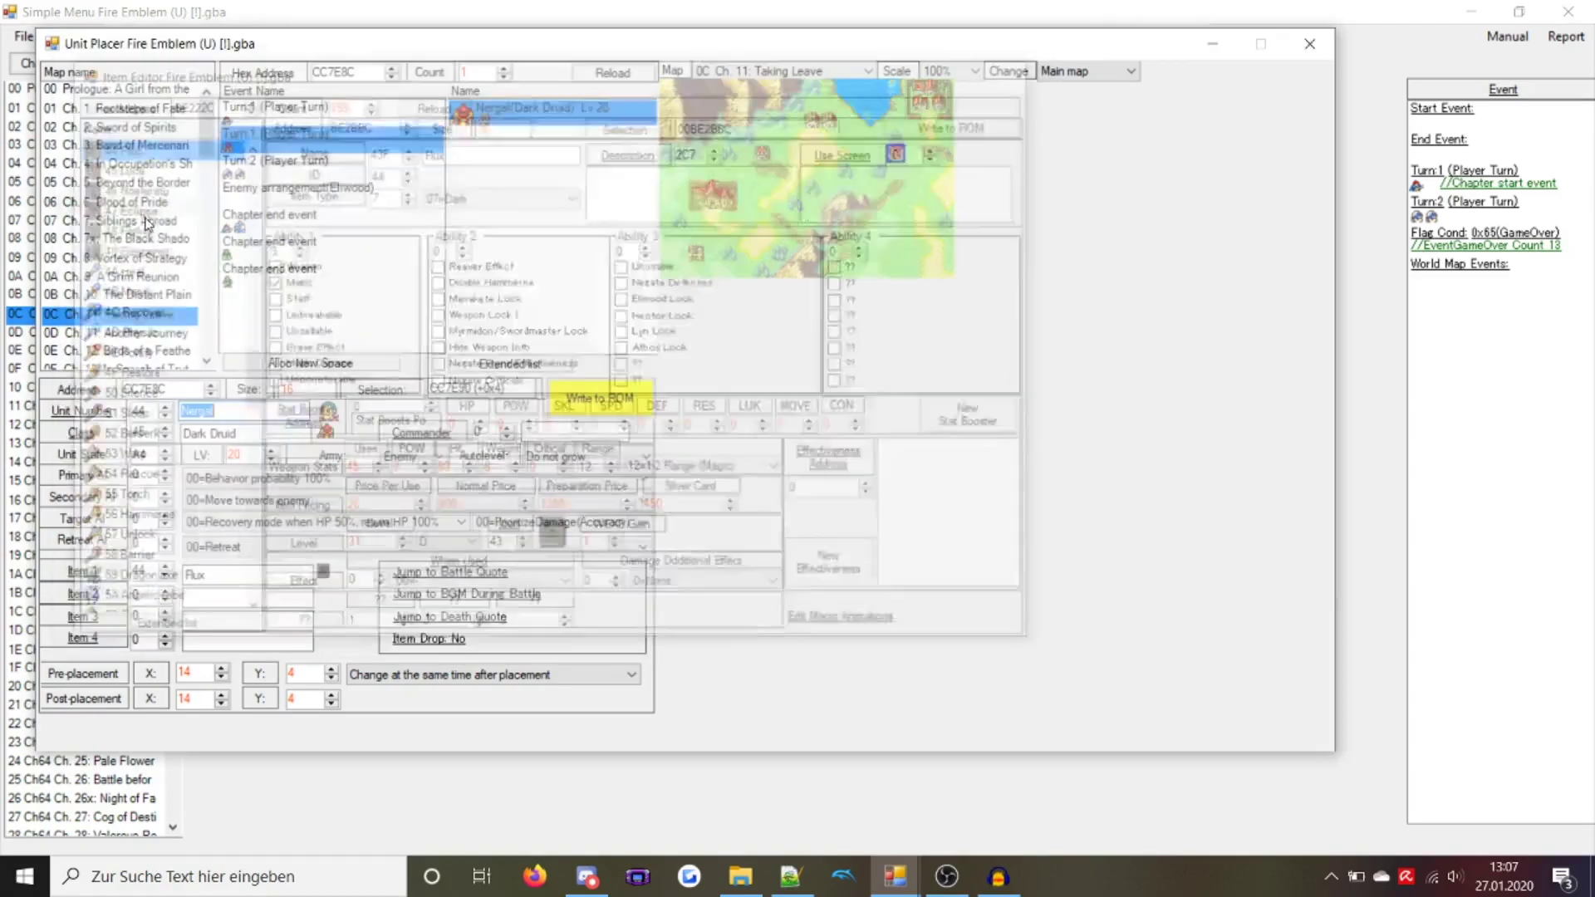
click(627, 407)
click(1309, 43)
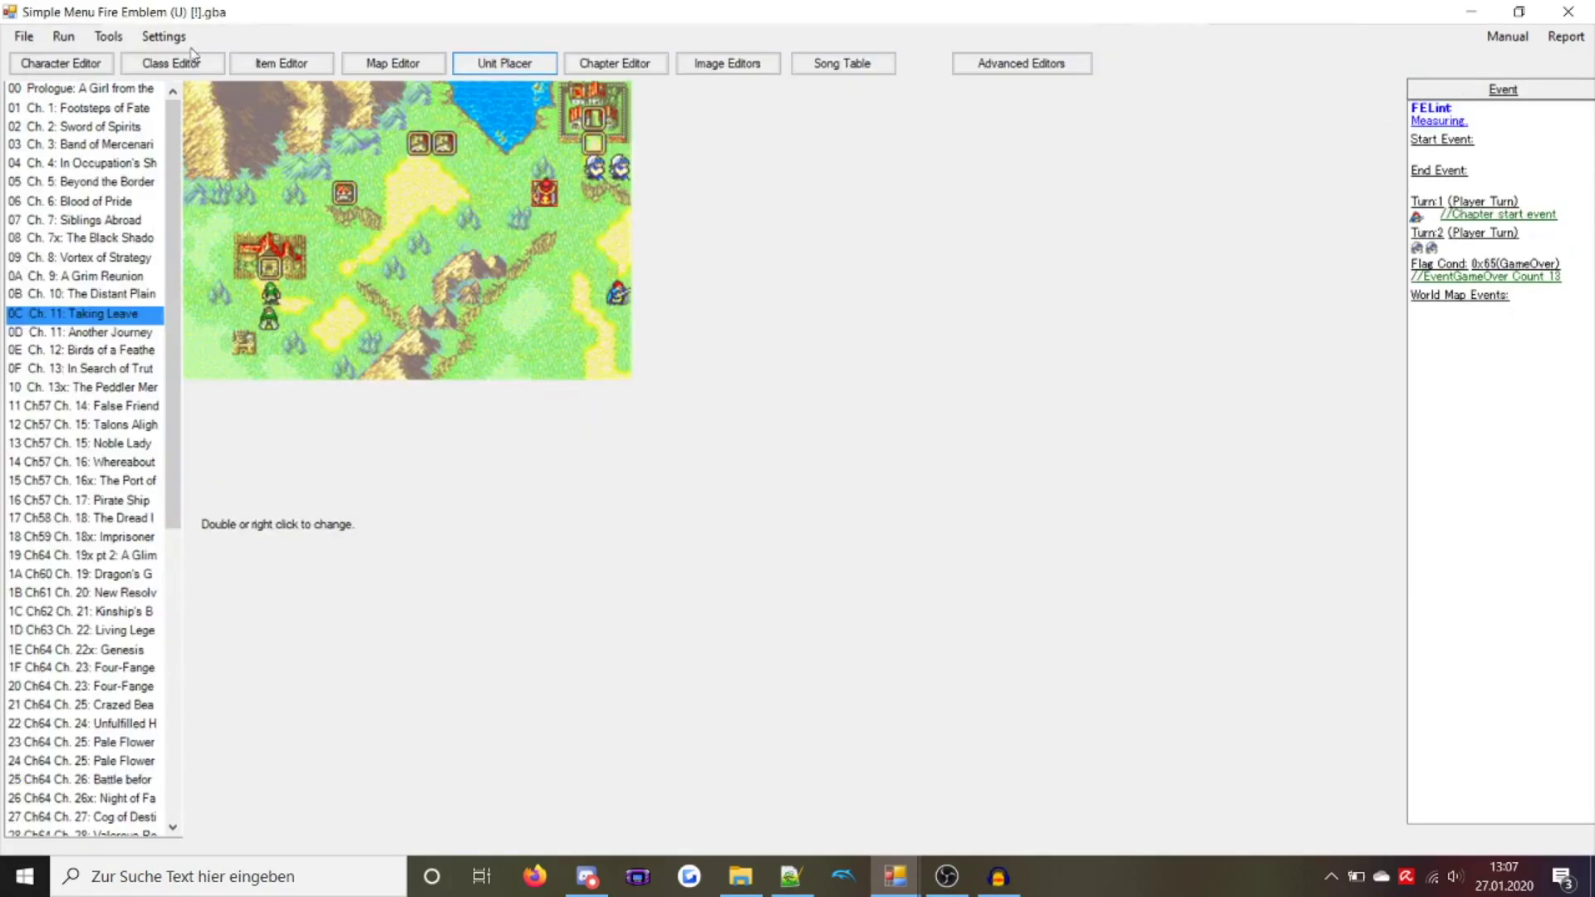
Test the Chapter 11 start event again in the emulator up to the scripted battle, and close the emulator
click(63, 36)
click(99, 58)
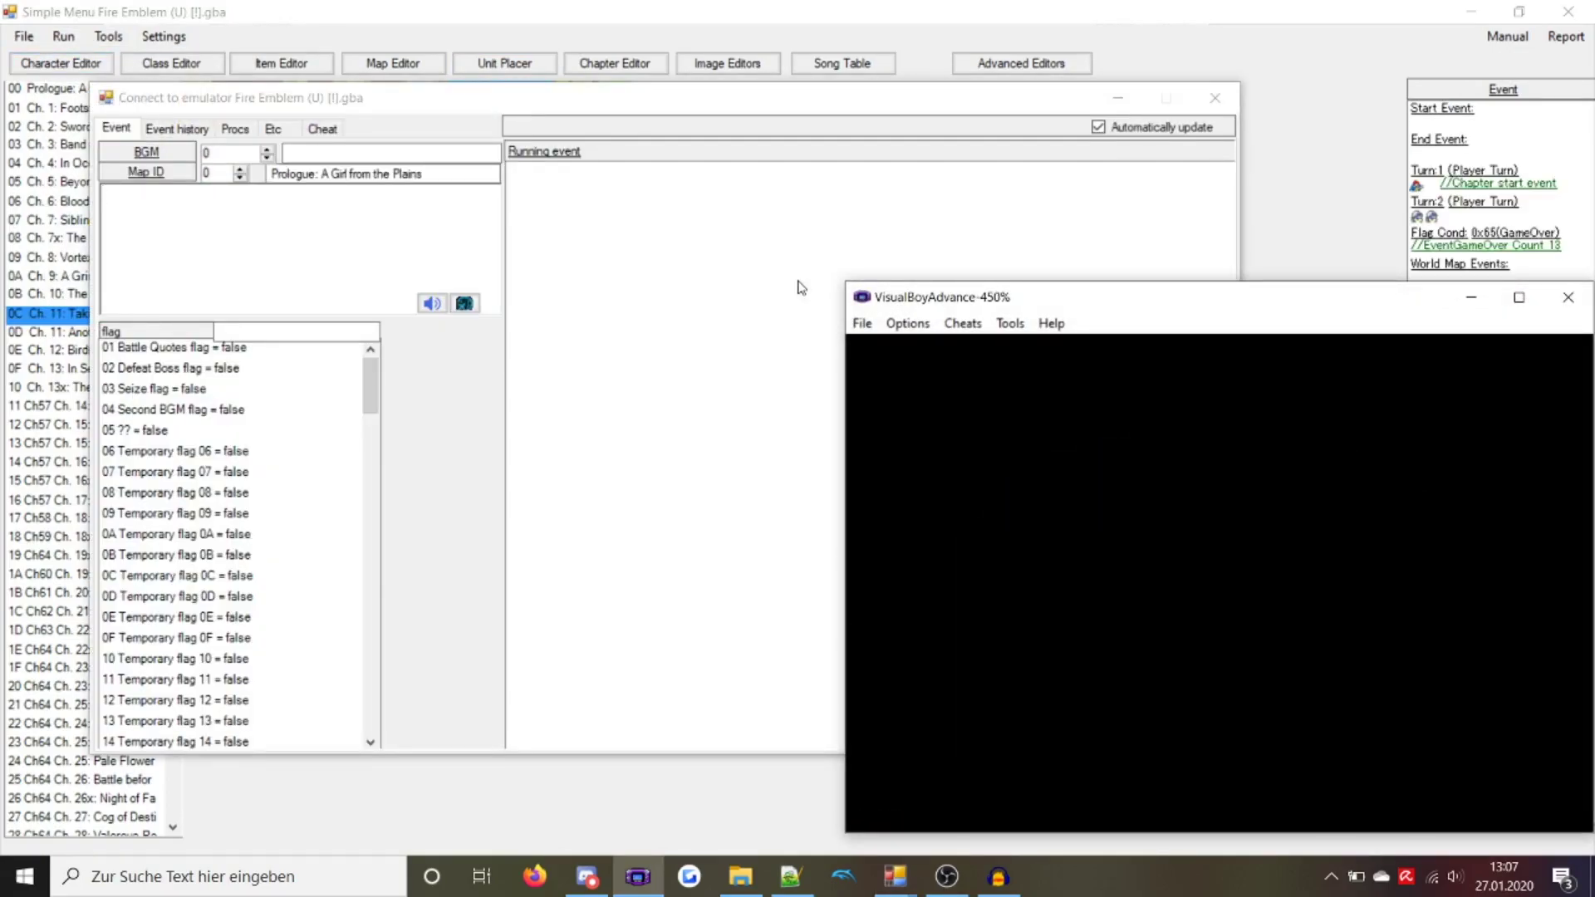
key(z)
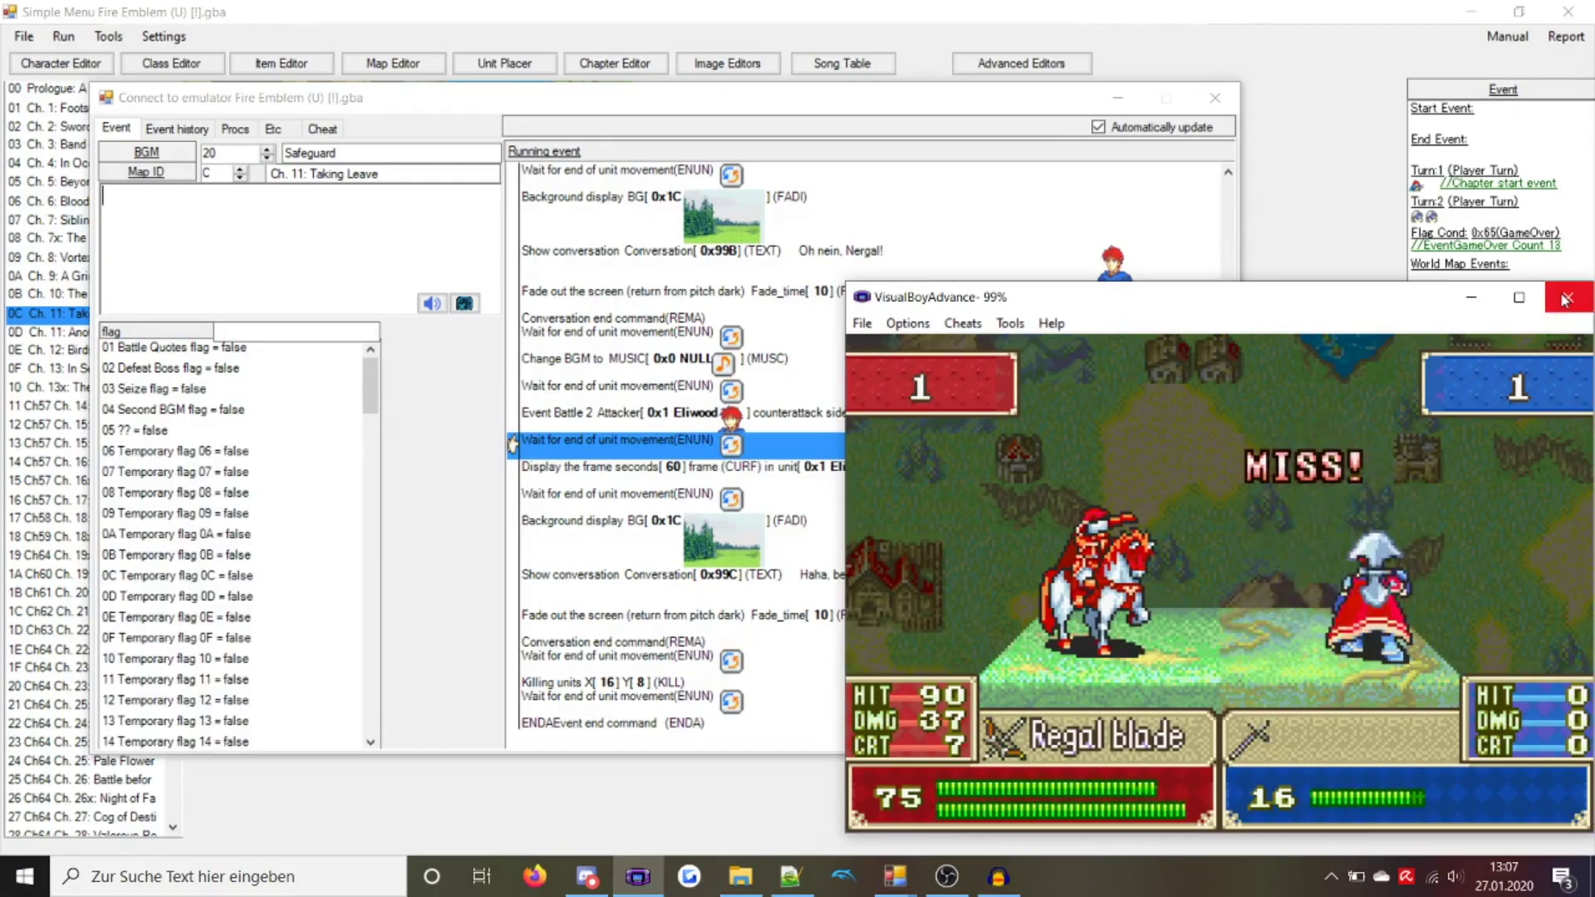
click(1565, 301)
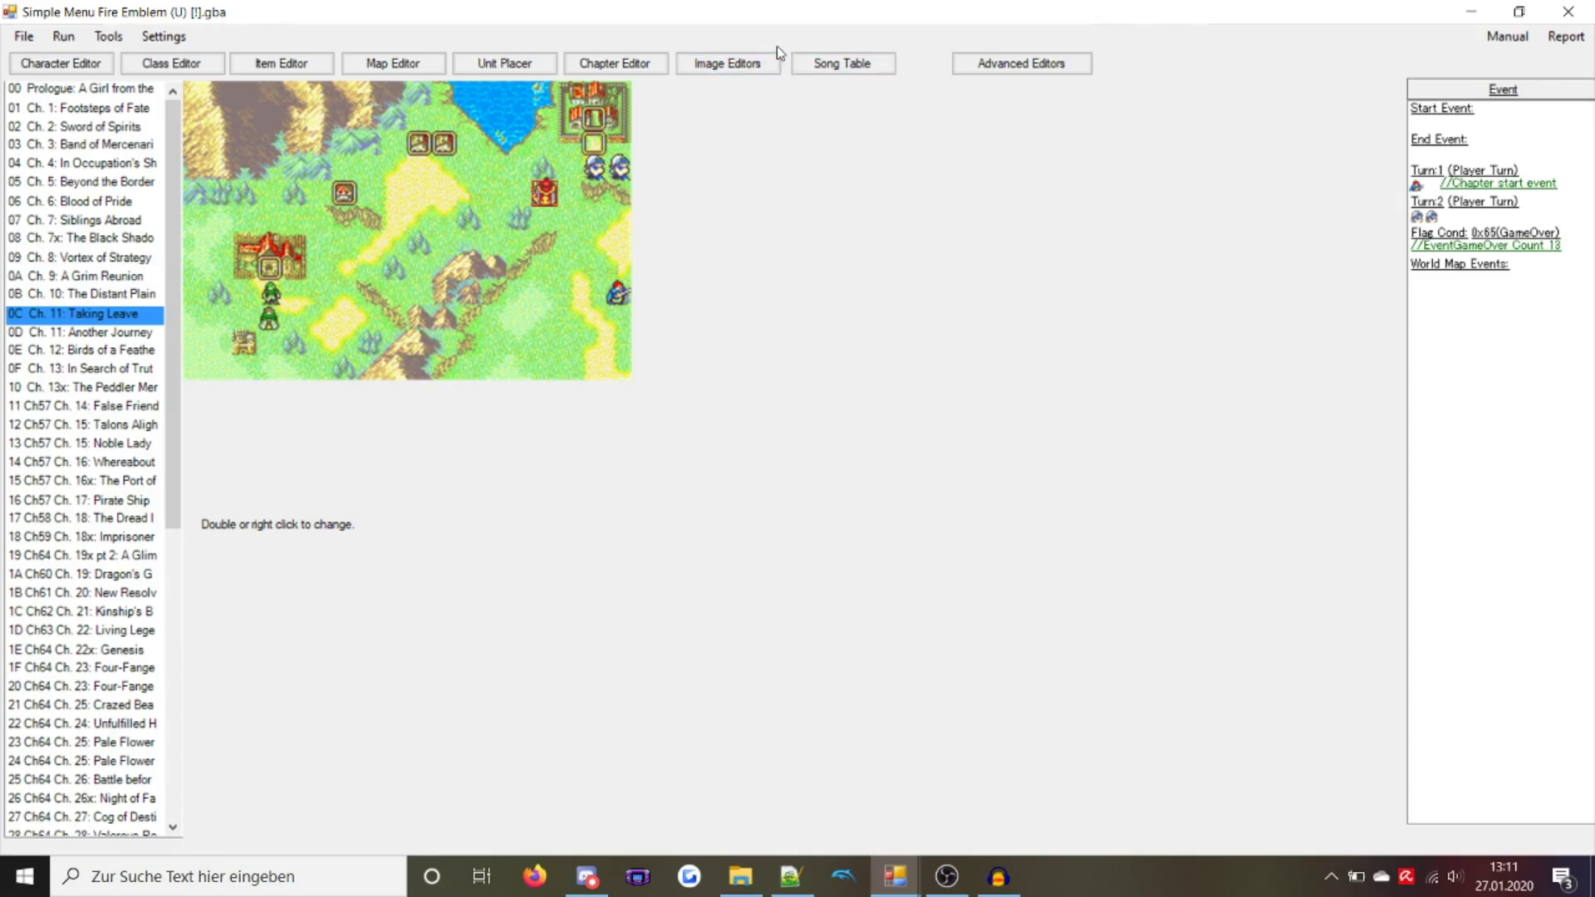
Examine both pages of program paths in the options, especially the Event Assembler core.exe path, and close them without saving
click(187, 39)
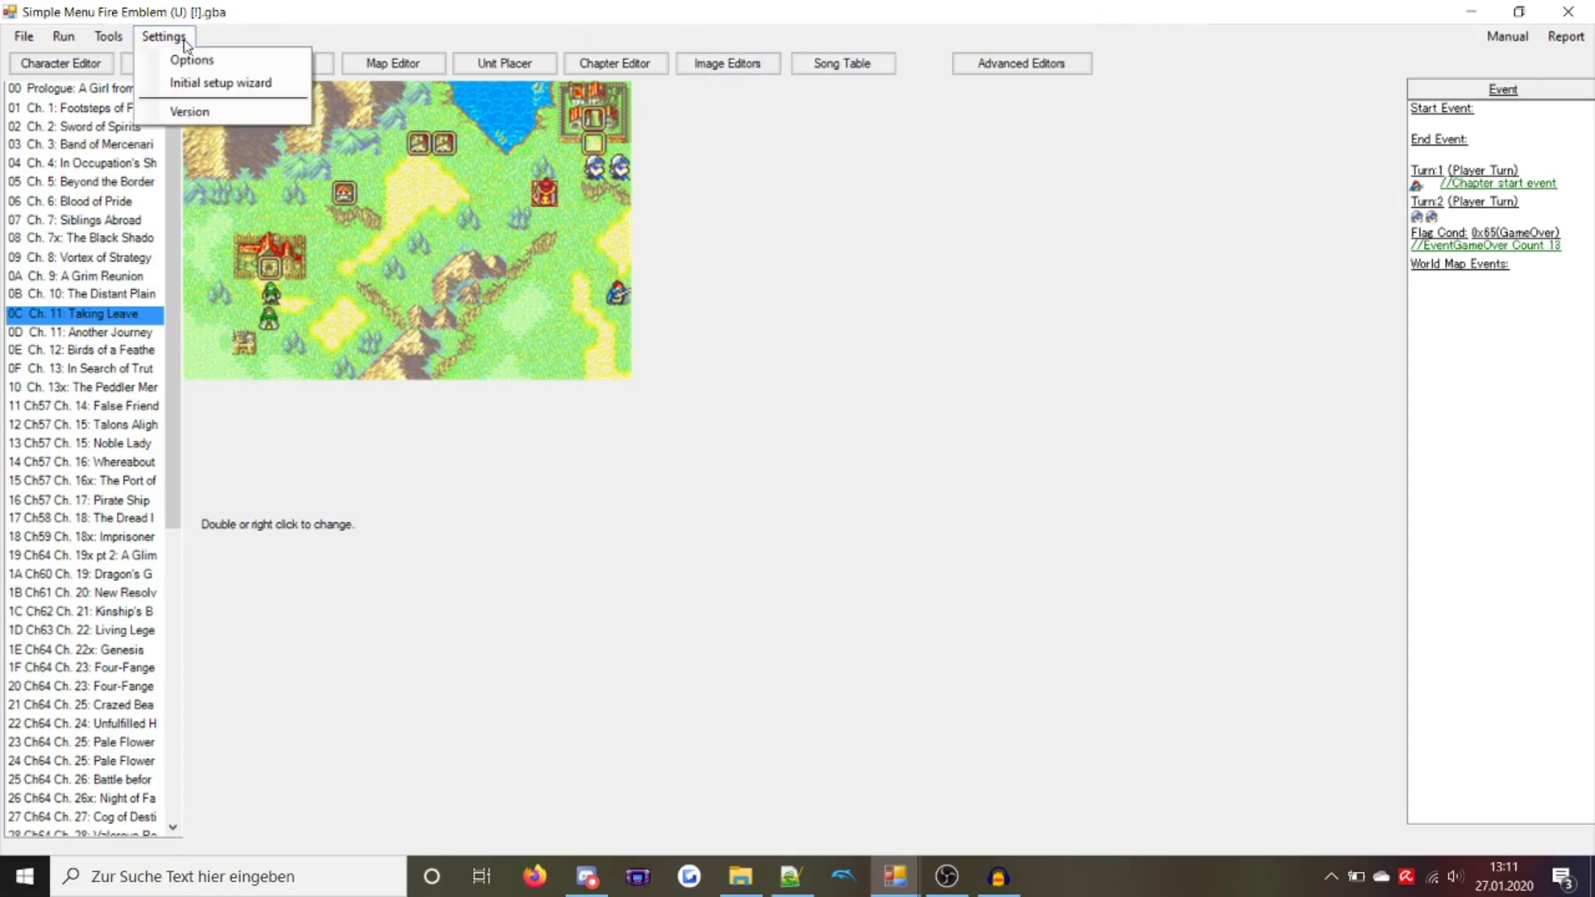
click(189, 63)
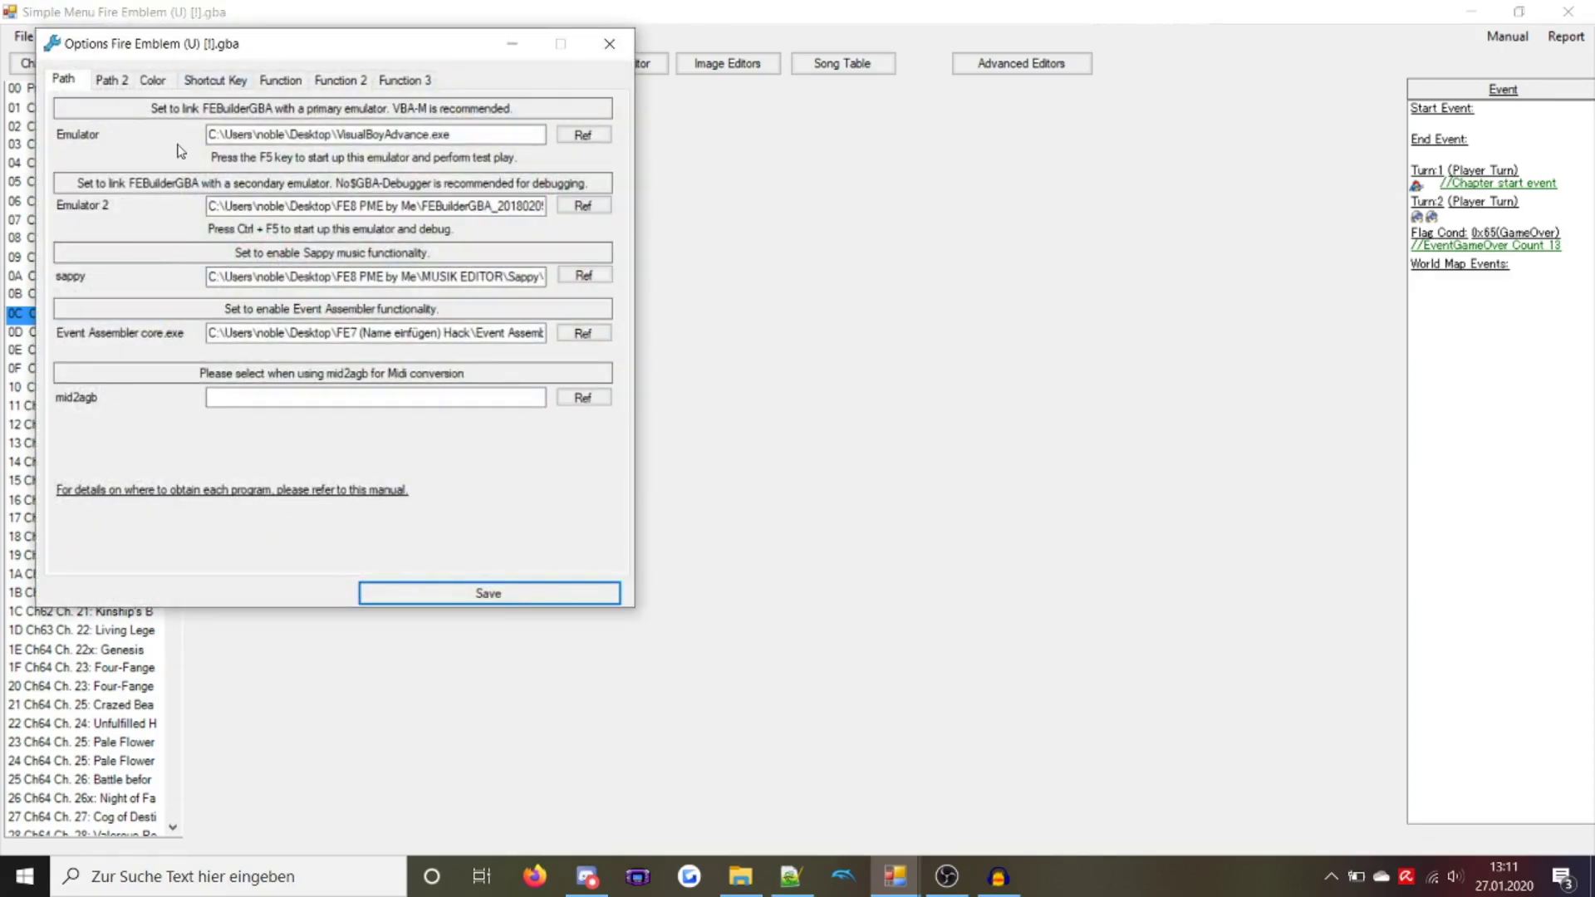
click(108, 86)
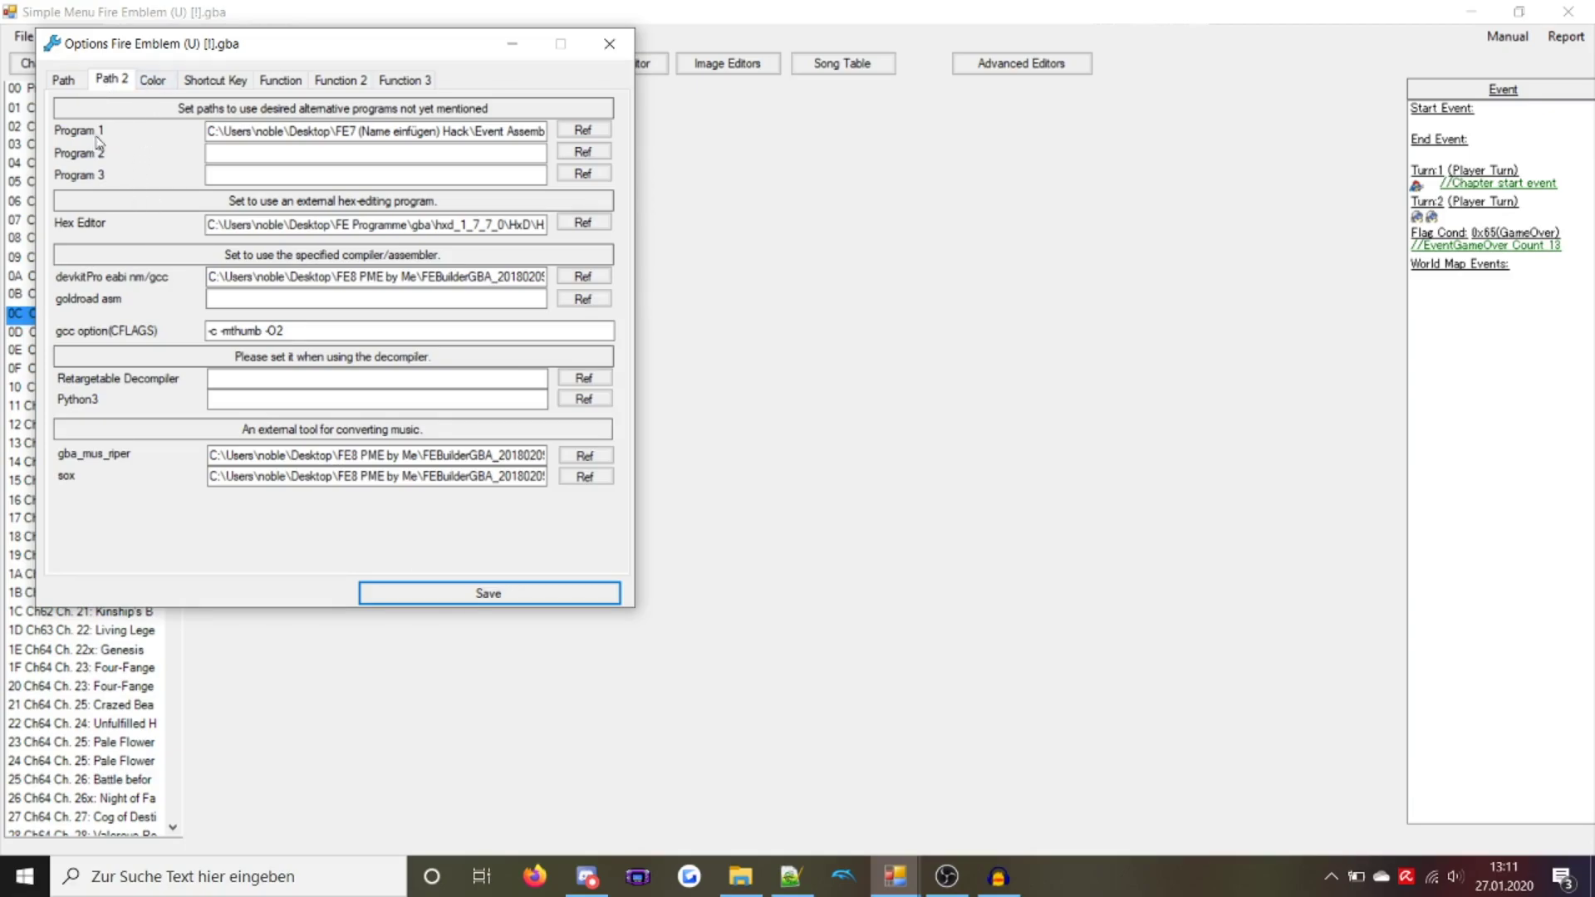
drag(211, 125, 140, 161)
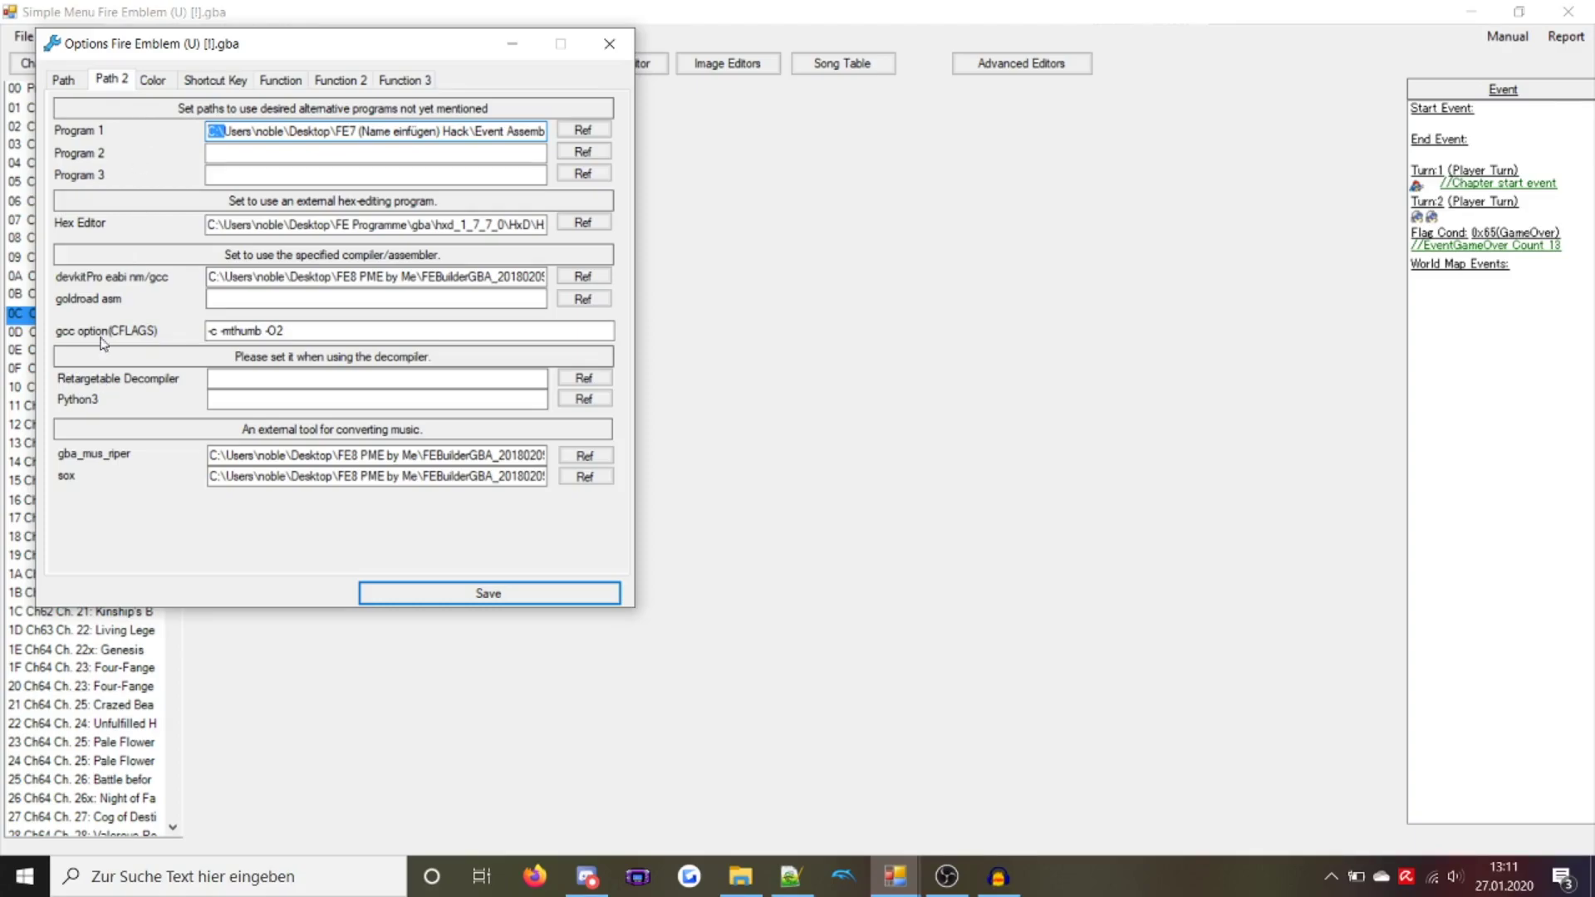
click(59, 79)
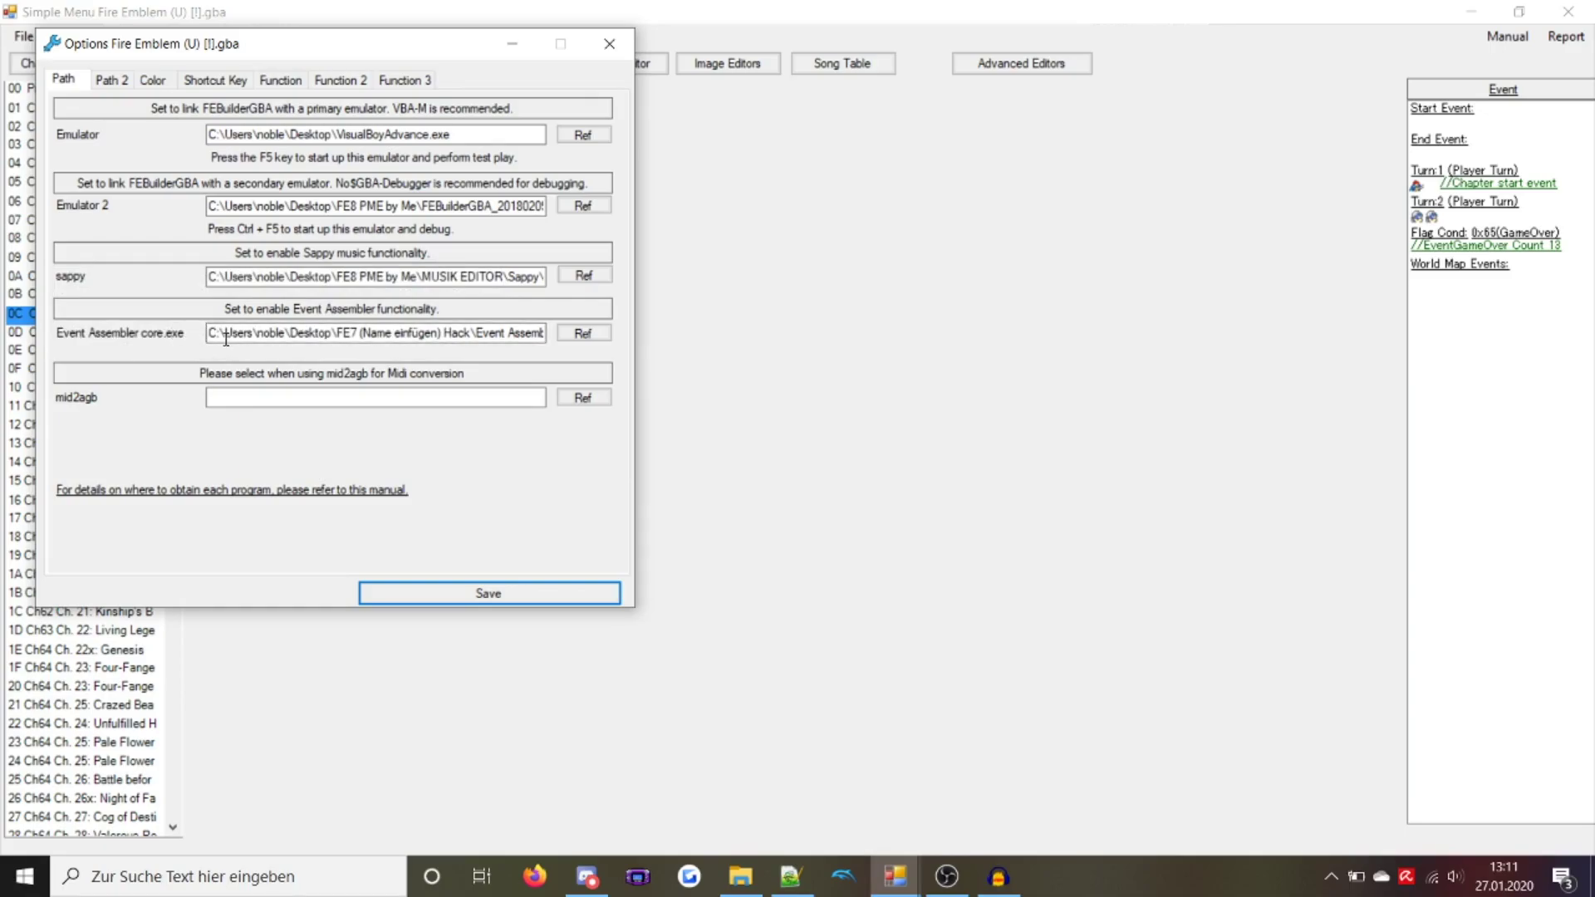
drag(226, 337, 591, 376)
click(476, 334)
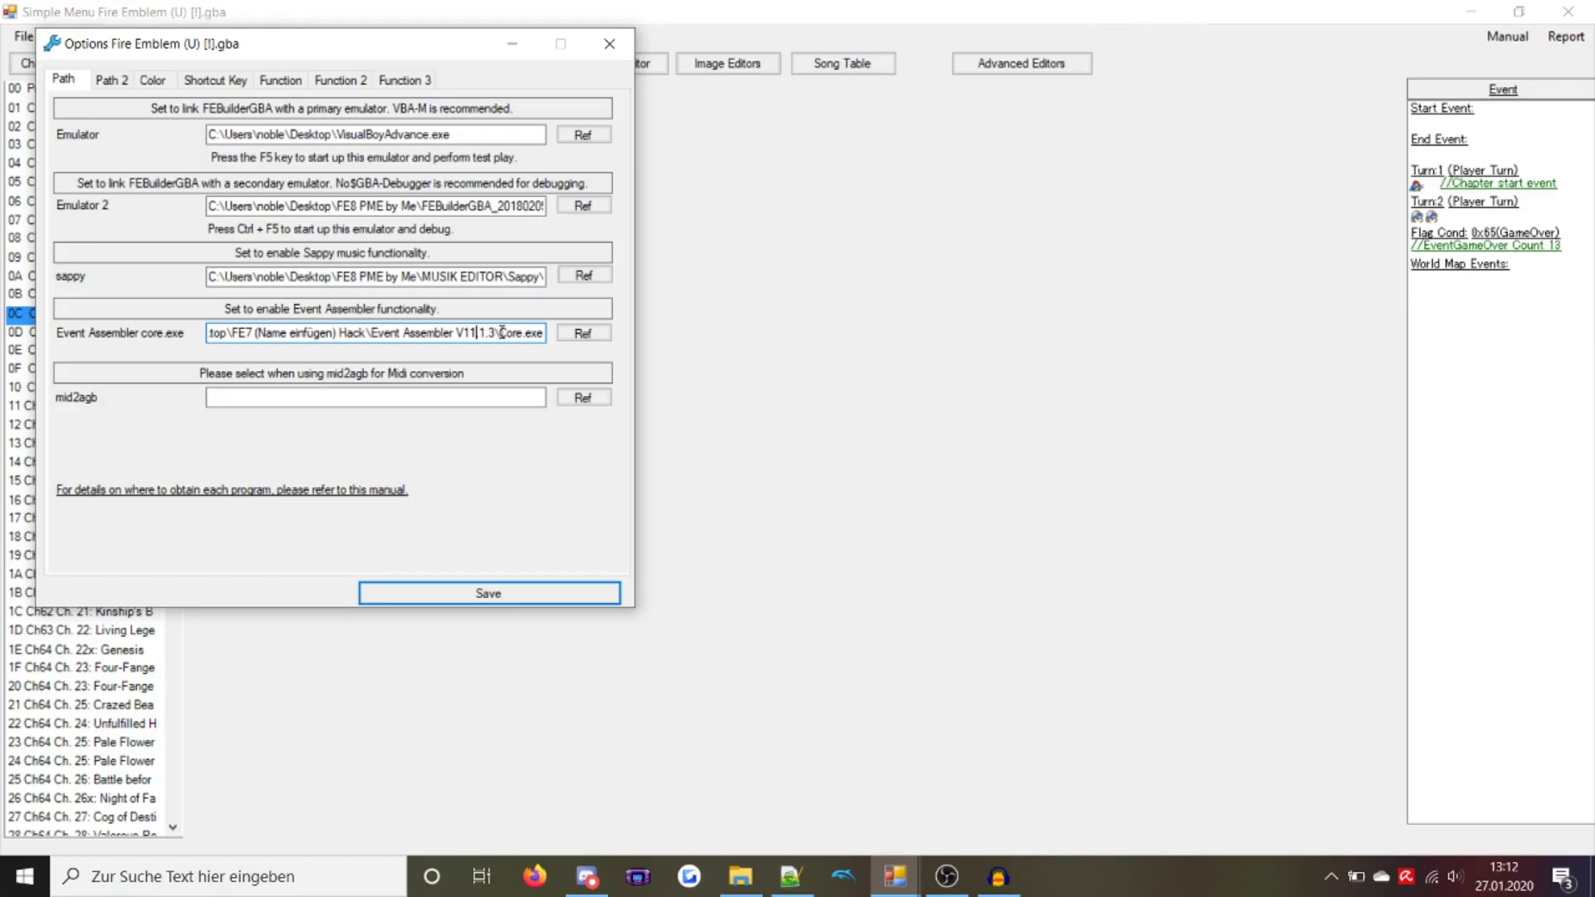
click(609, 44)
Export the Chapter 11 start event to Desktop\Fe Hacking Tutorial Roms as an EA (*.event) file named Test Event.event
double_click(1455, 113)
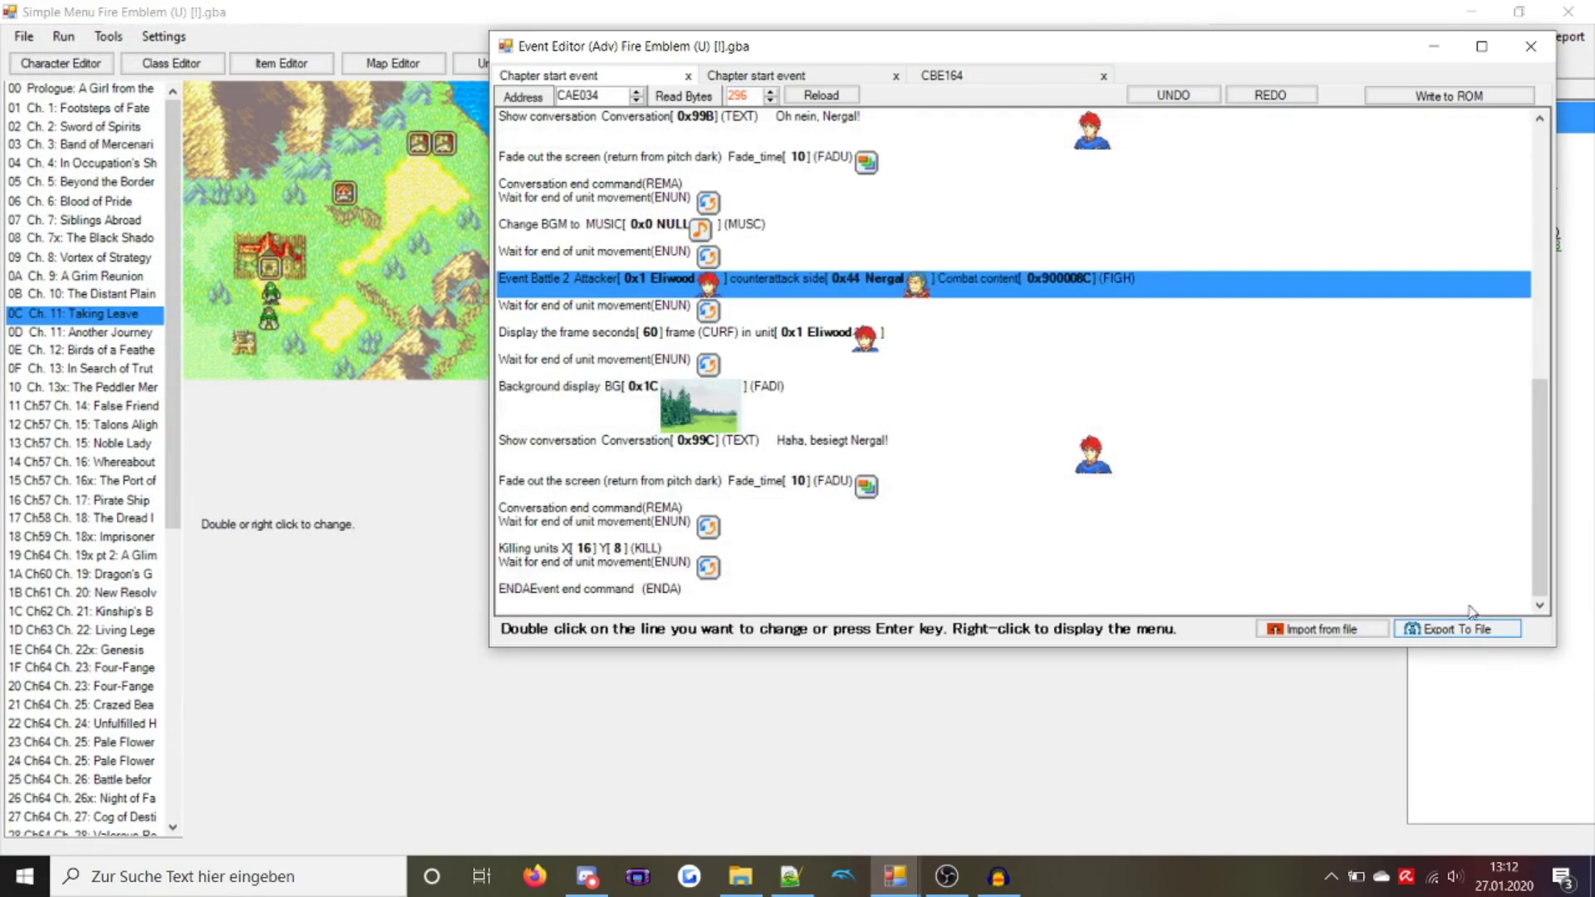
click(1460, 629)
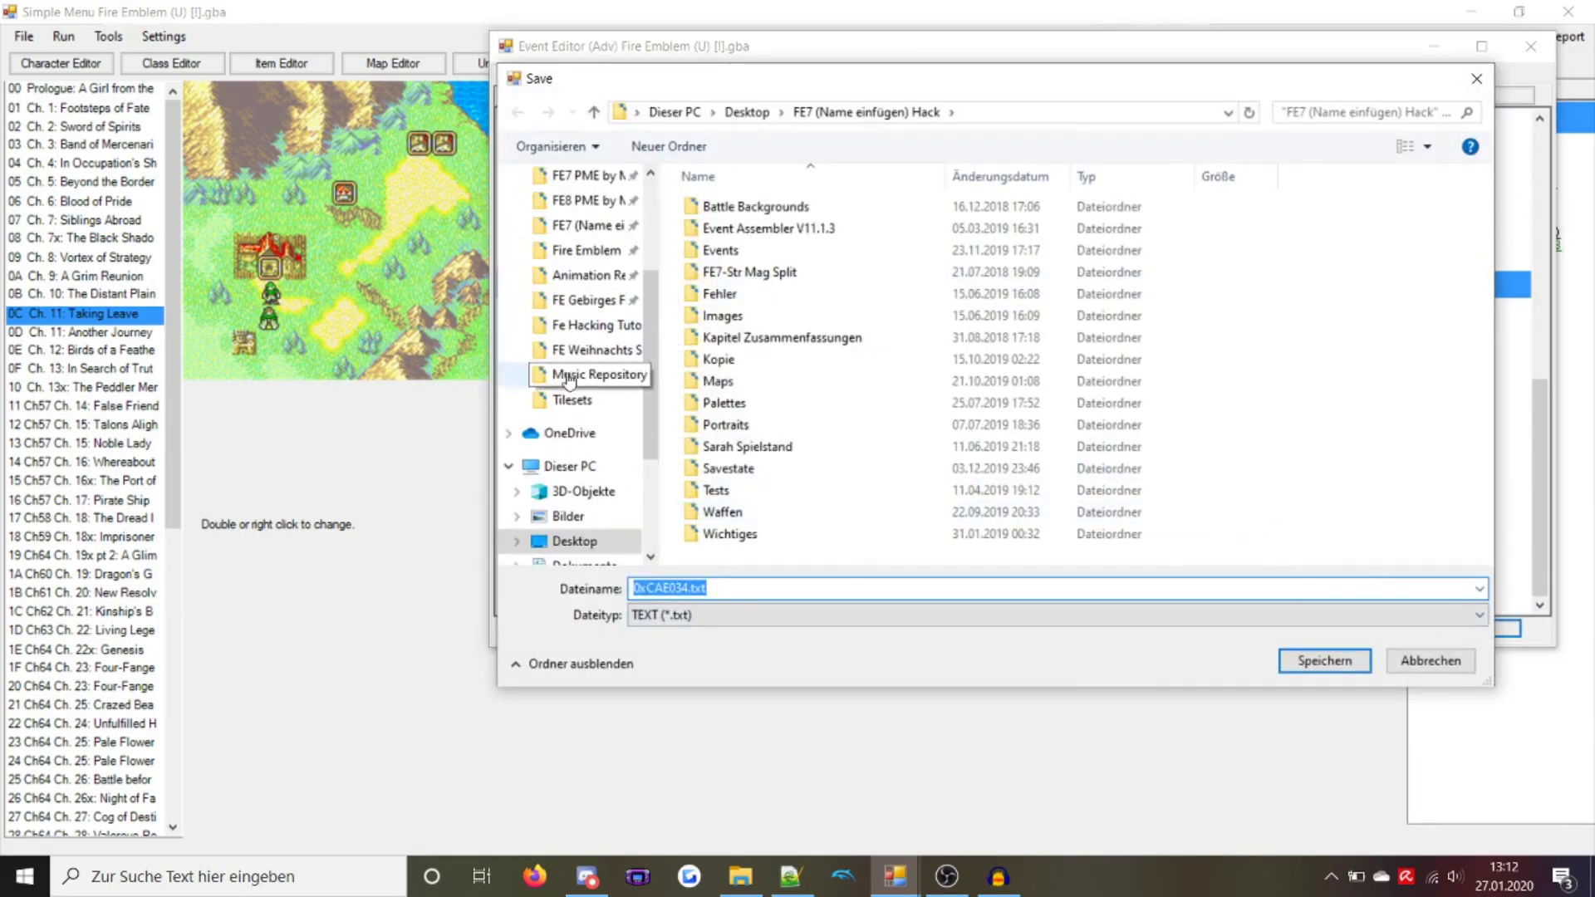
scroll(579, 249, up, 3)
click(580, 220)
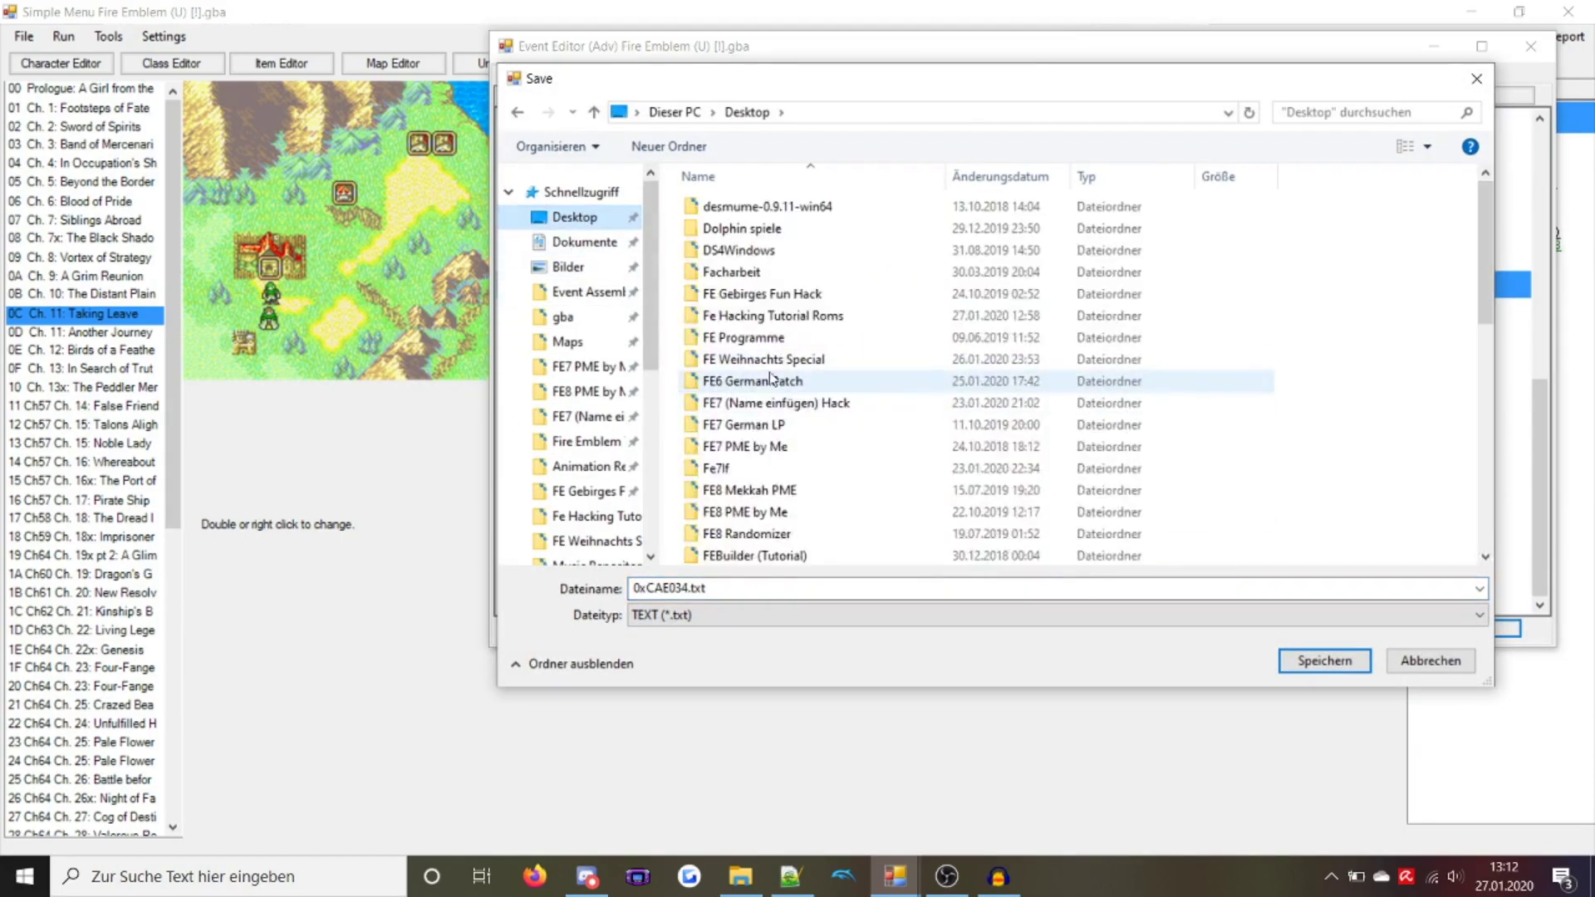
double_click(773, 316)
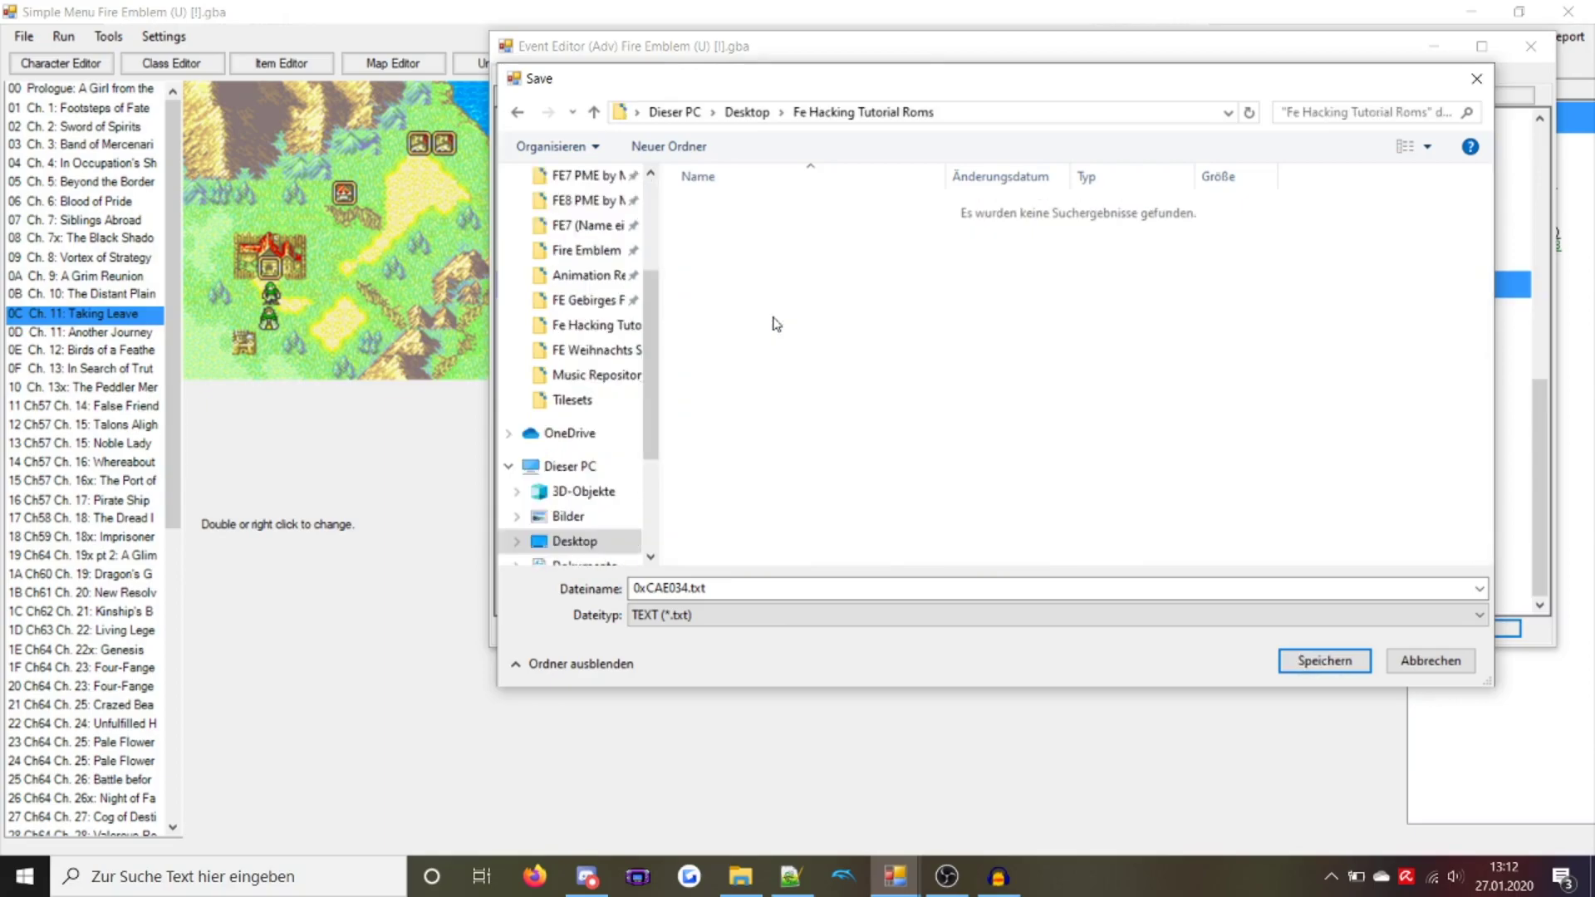
click(749, 621)
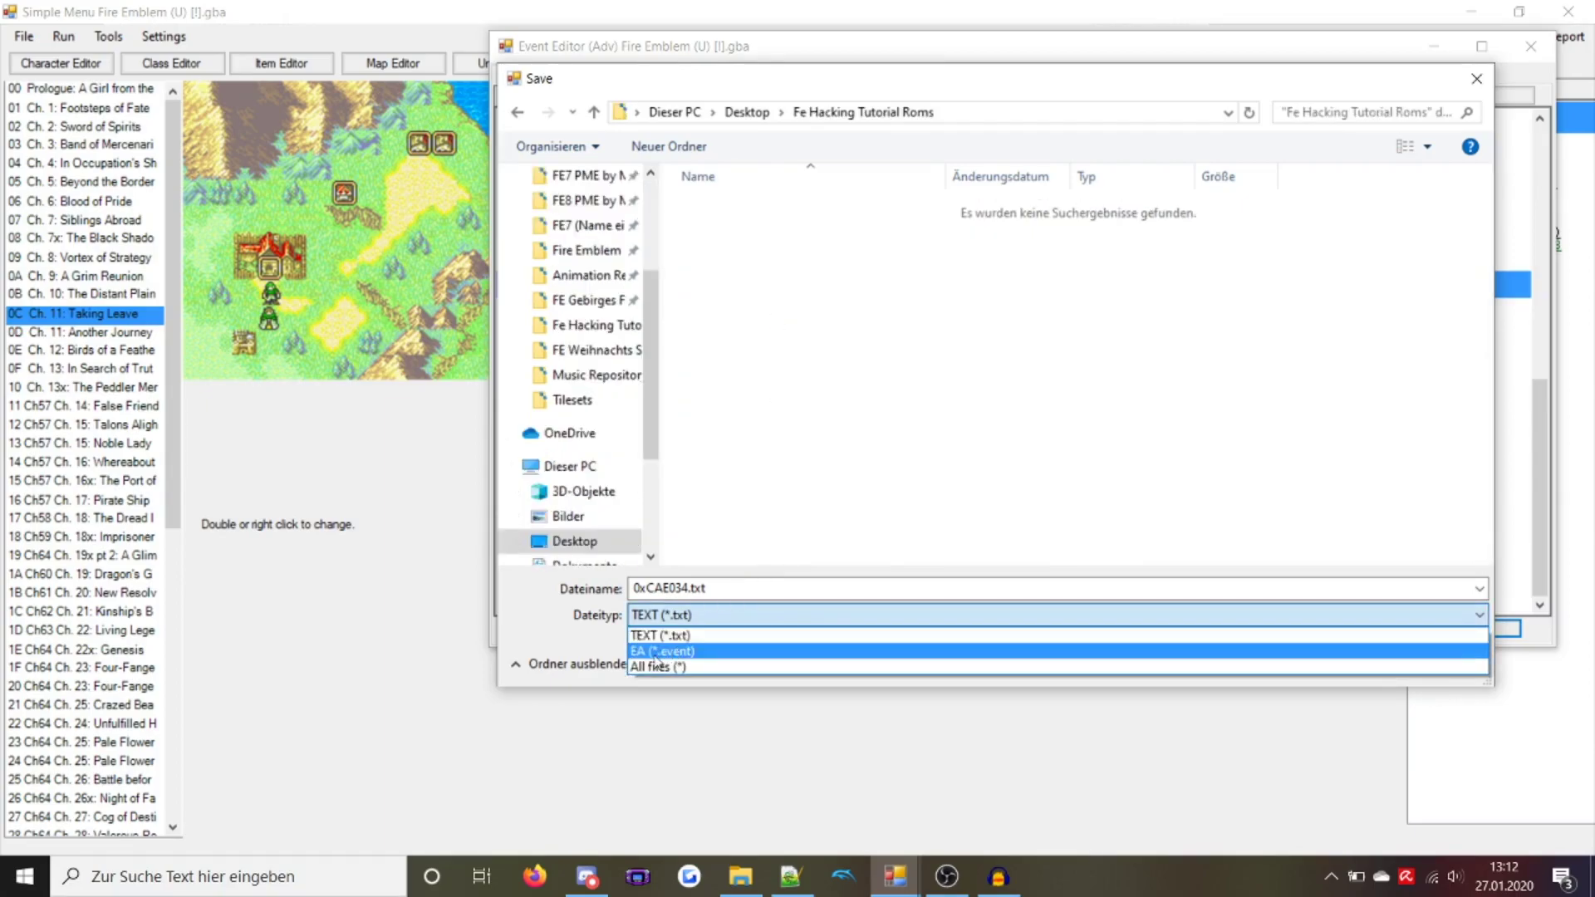
click(656, 652)
click(688, 588)
click(689, 588)
drag(689, 588, 594, 585)
text(Test Ev)
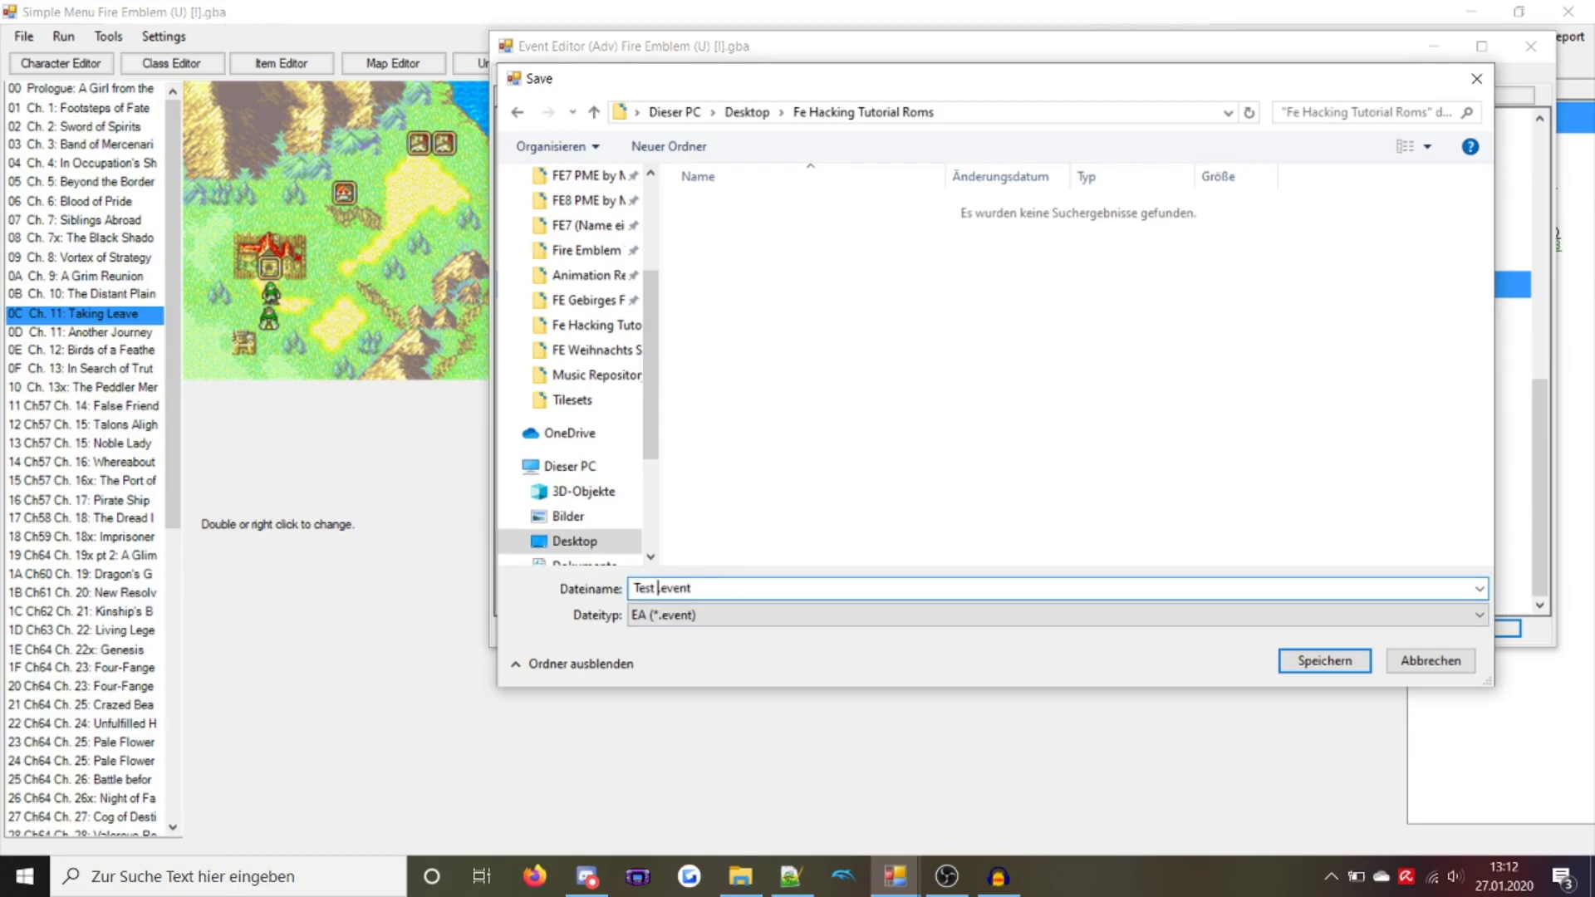
text(ent)
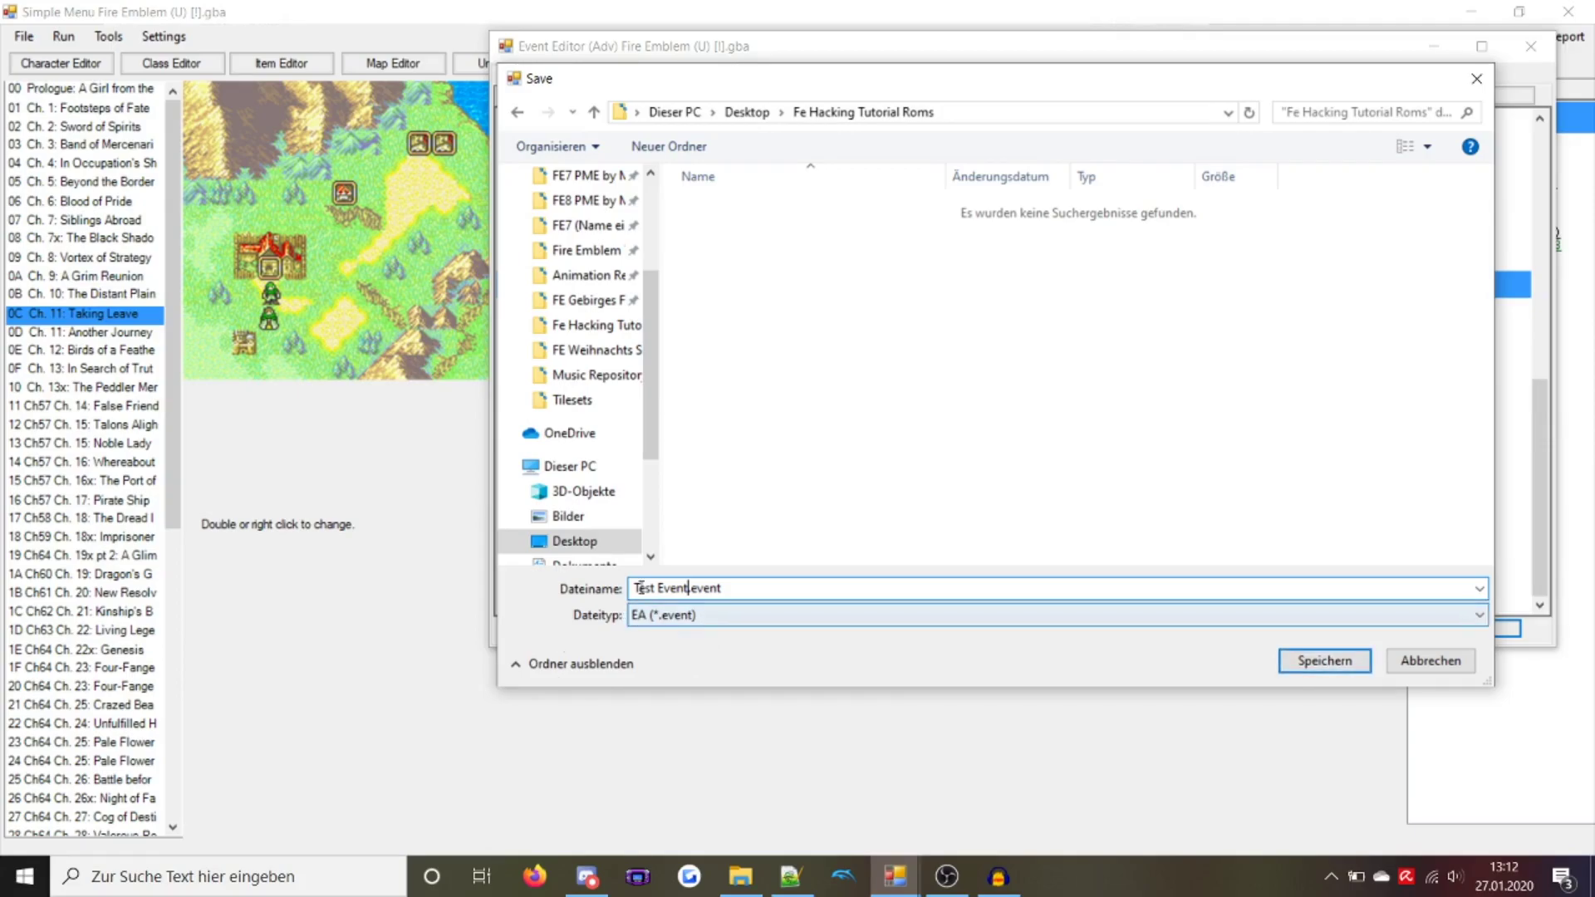
click(1321, 662)
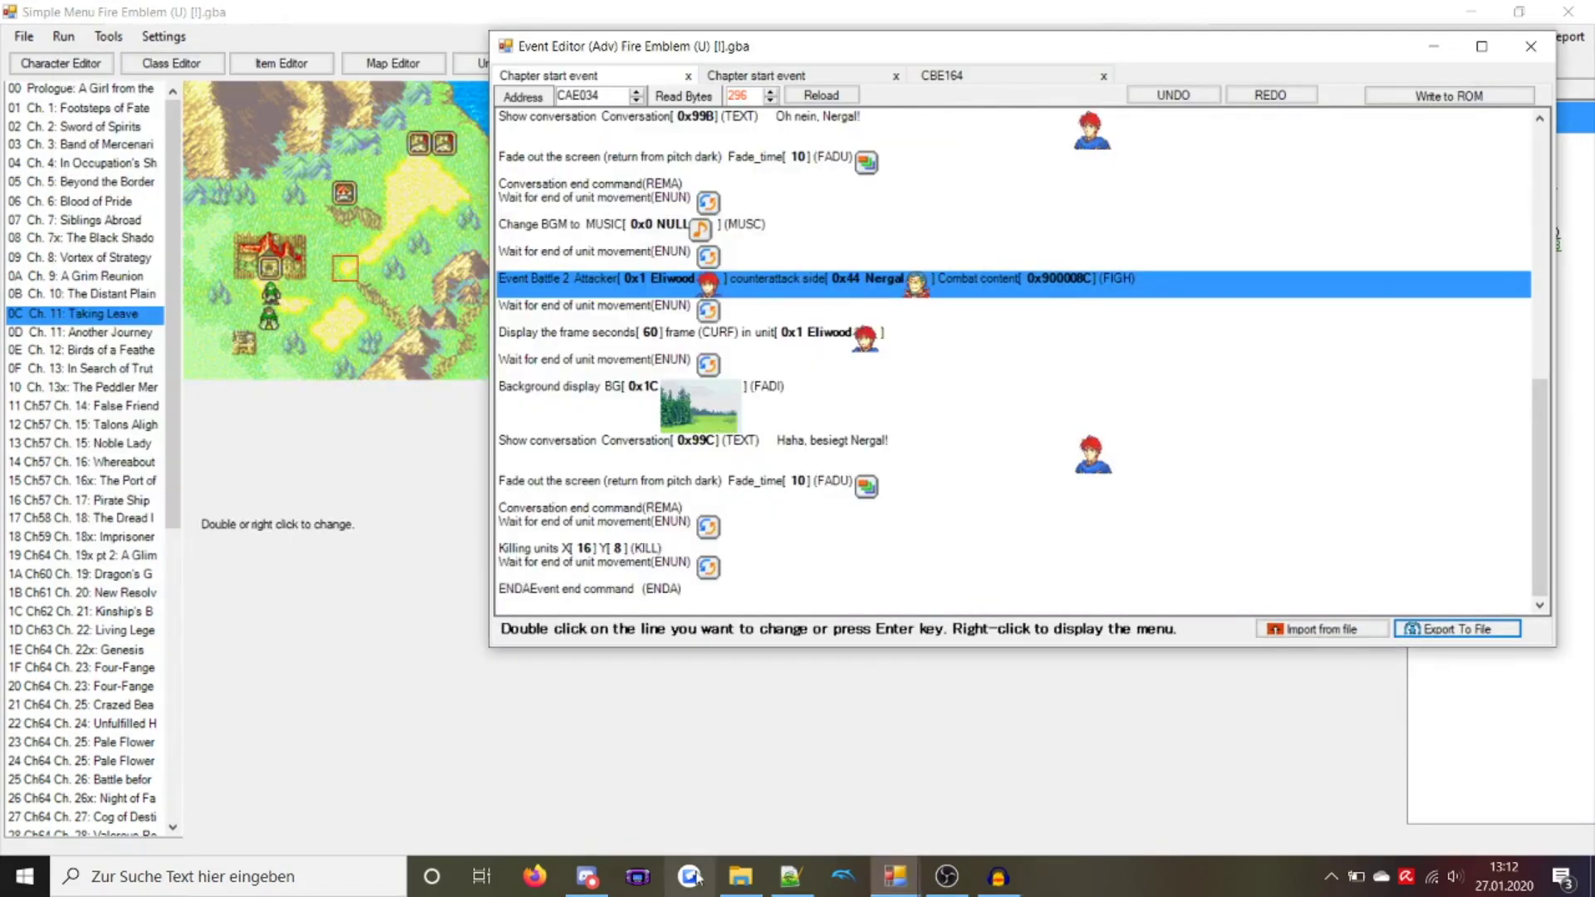
Open Test Event.event from the Fe Hacking Tutorial Roms folder in Notepad++ and examine the arguments of its FIGH command
click(741, 877)
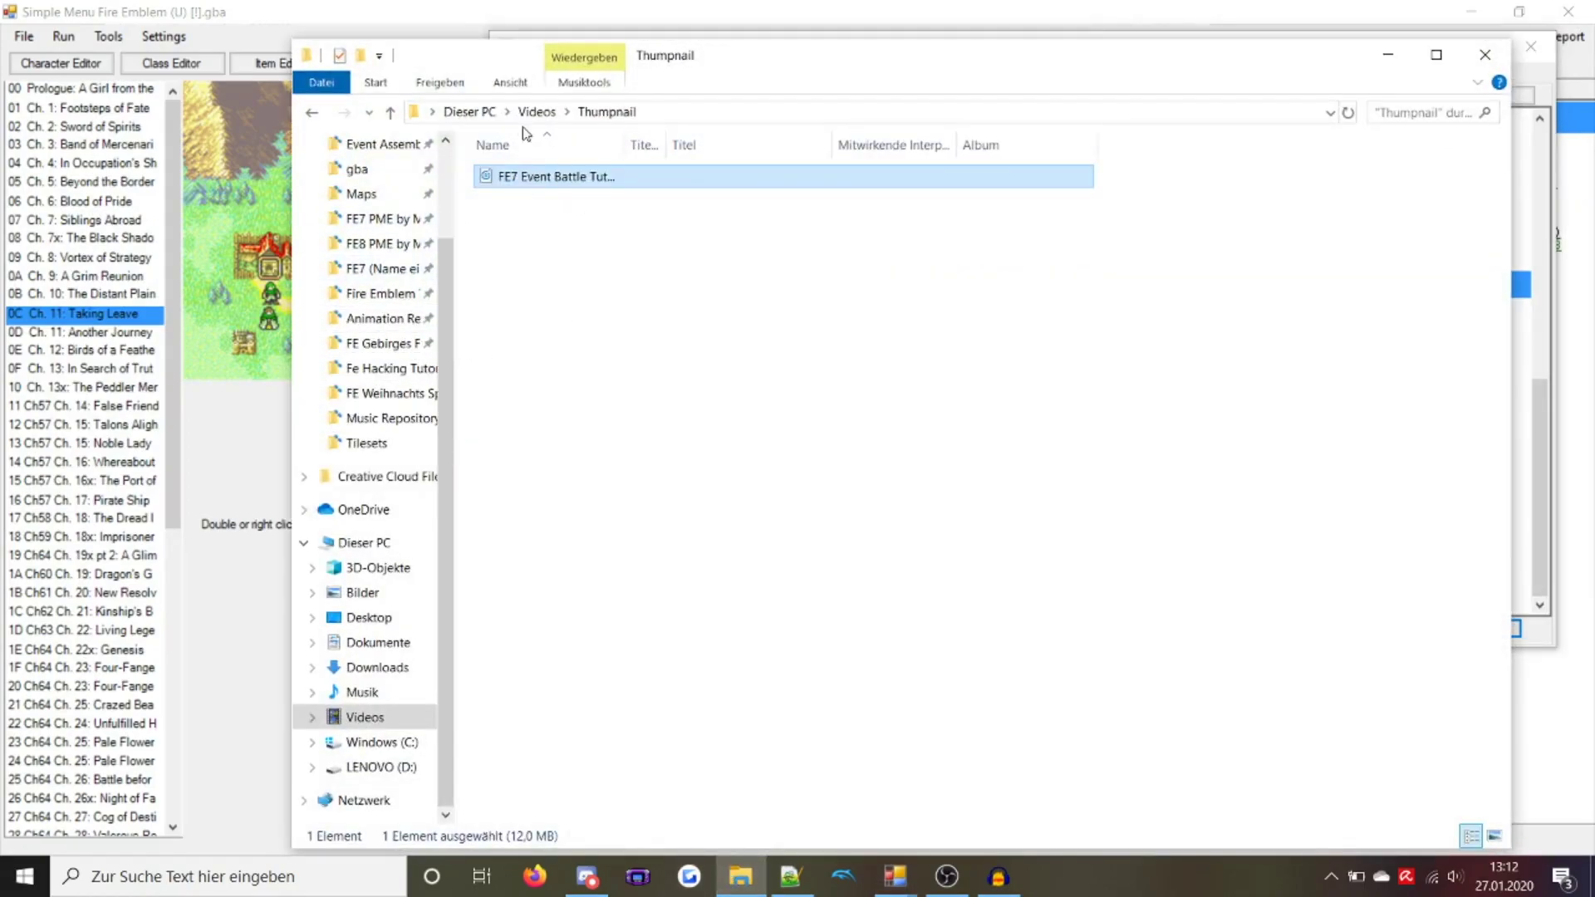
click(363, 371)
double_click(532, 378)
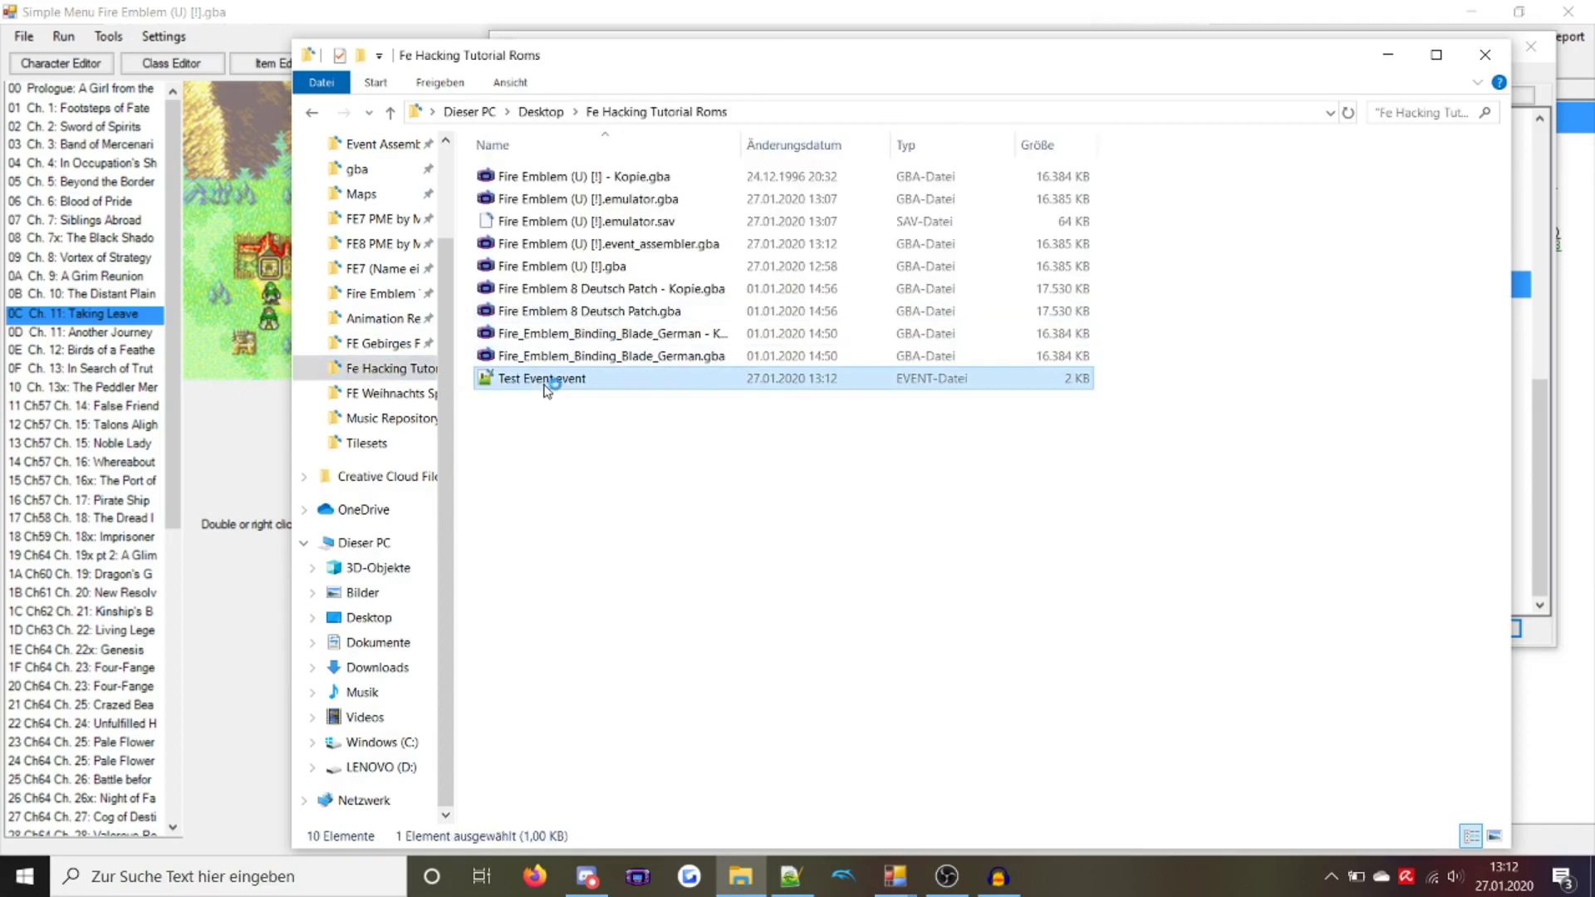
scroll(557, 389, down, 13)
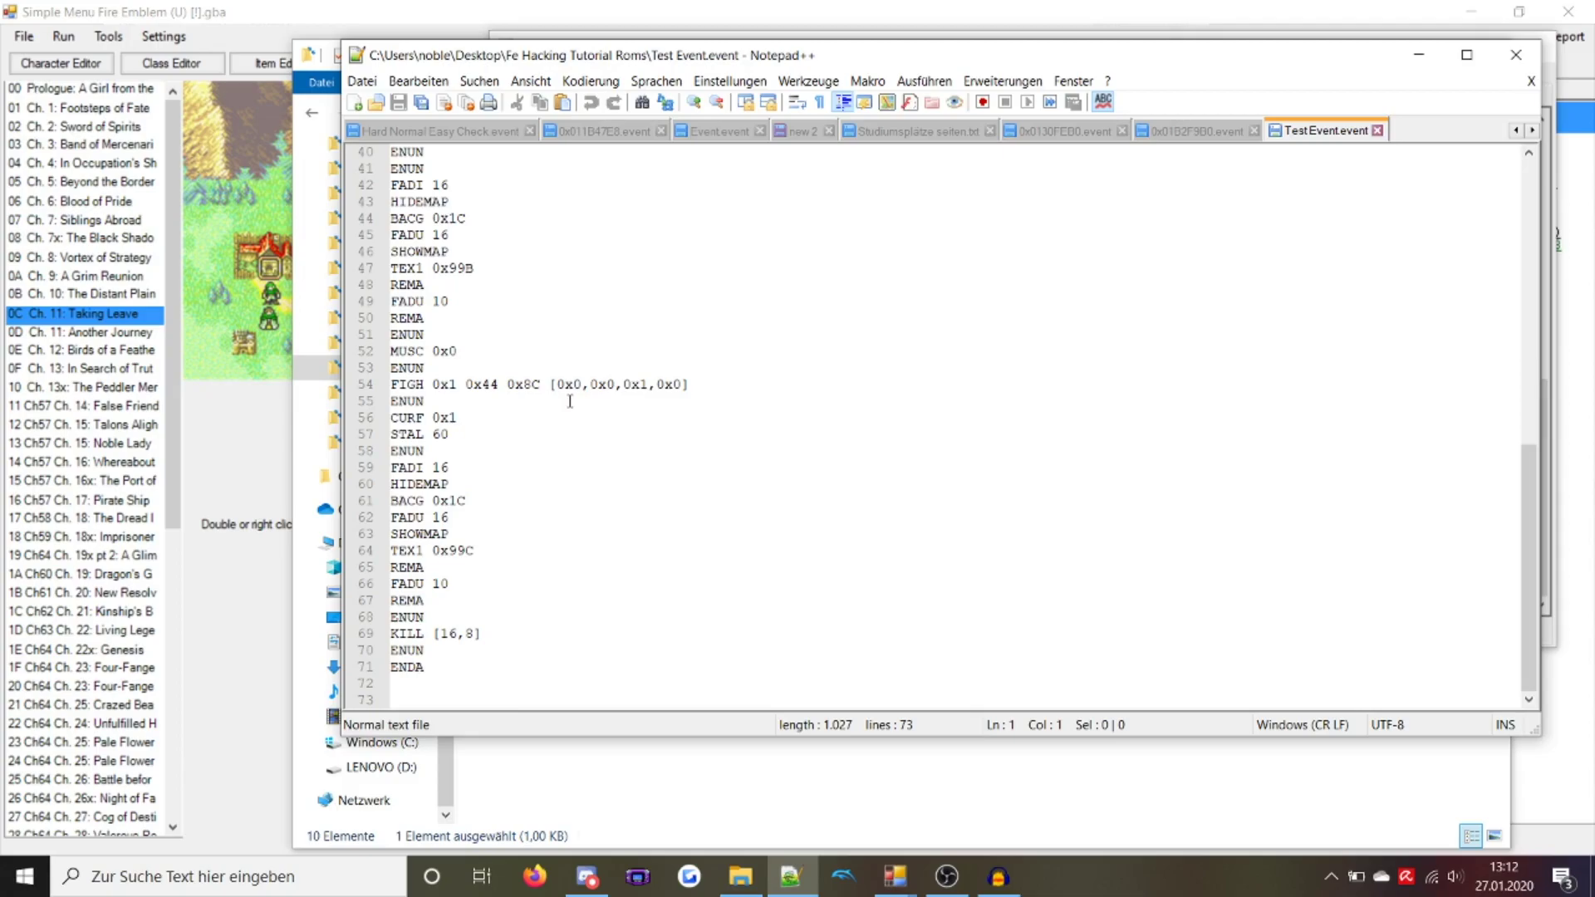
drag(878, 70, 678, 76)
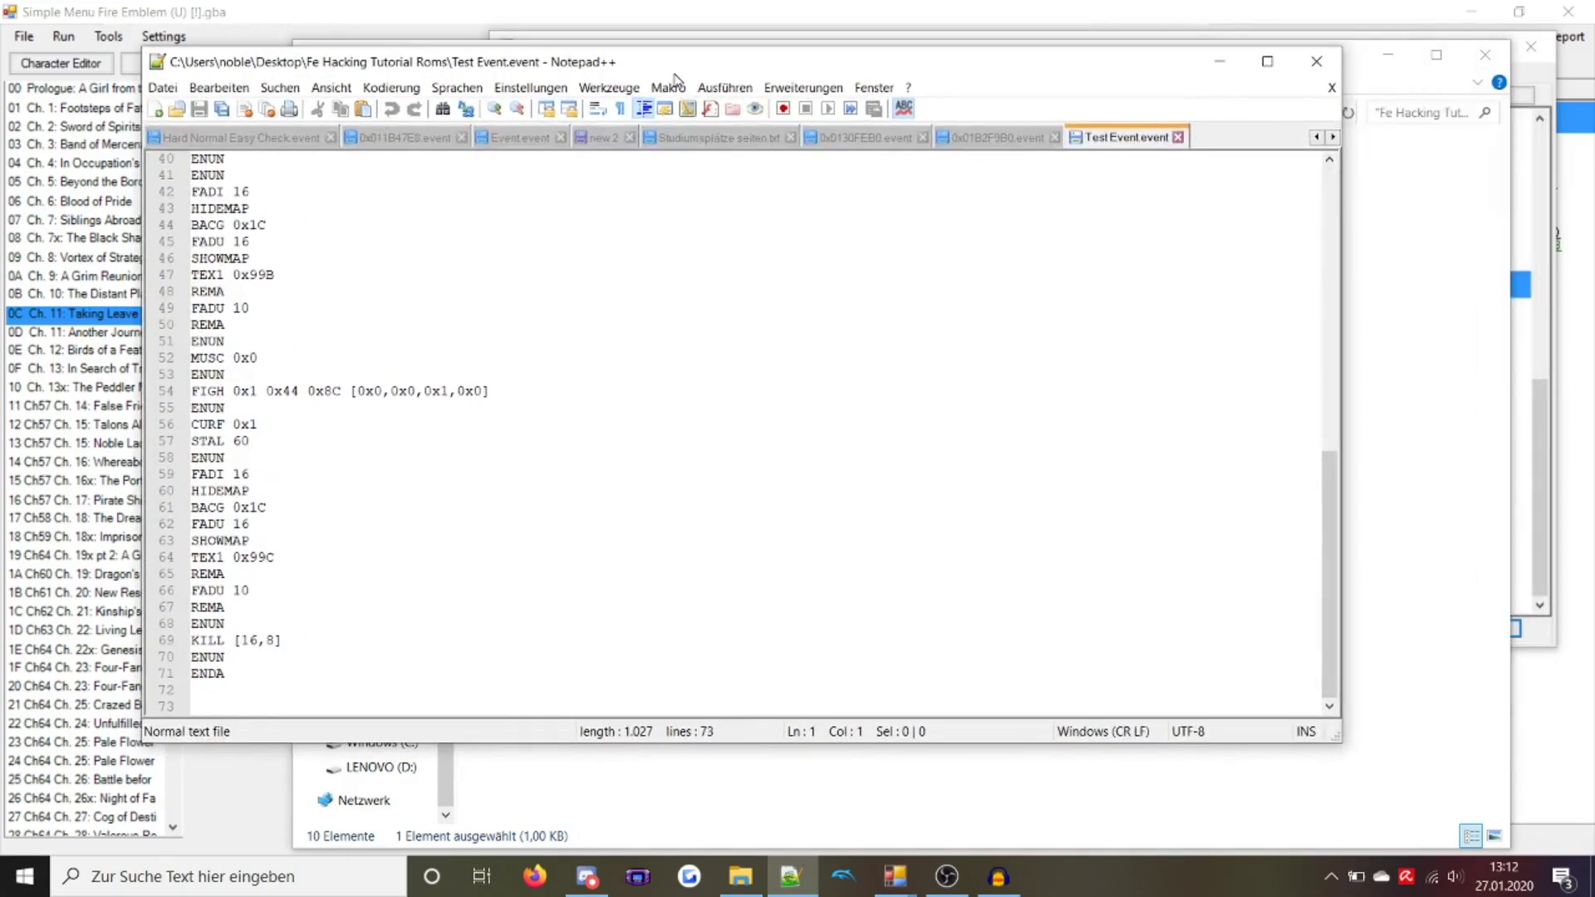
double_click(204, 391)
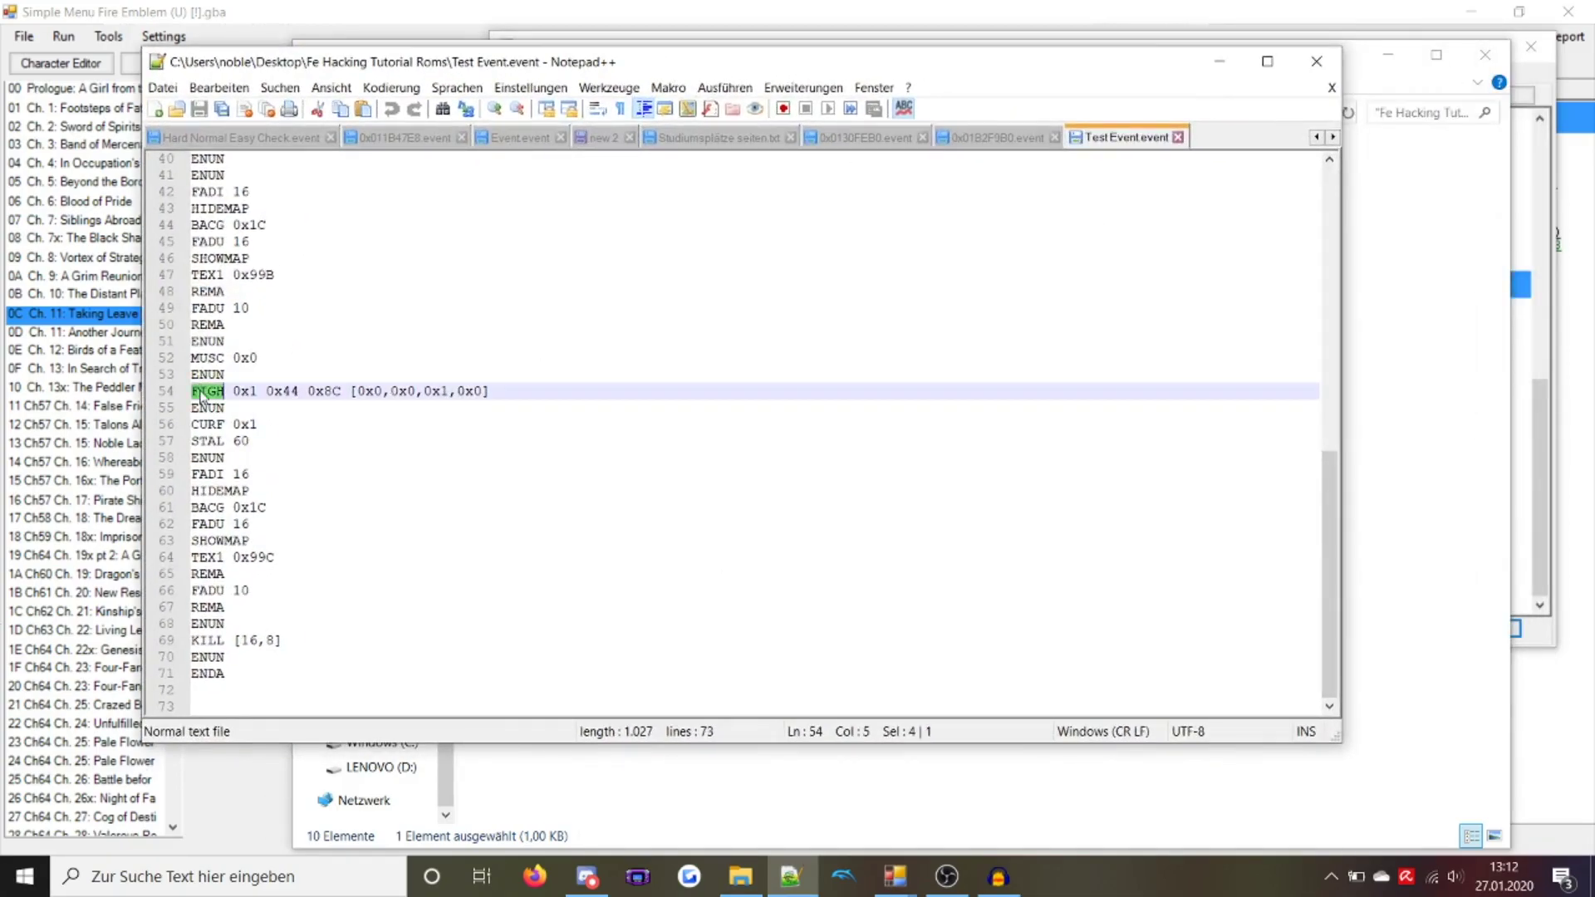
click(251, 391)
click(279, 389)
drag(340, 392, 327, 397)
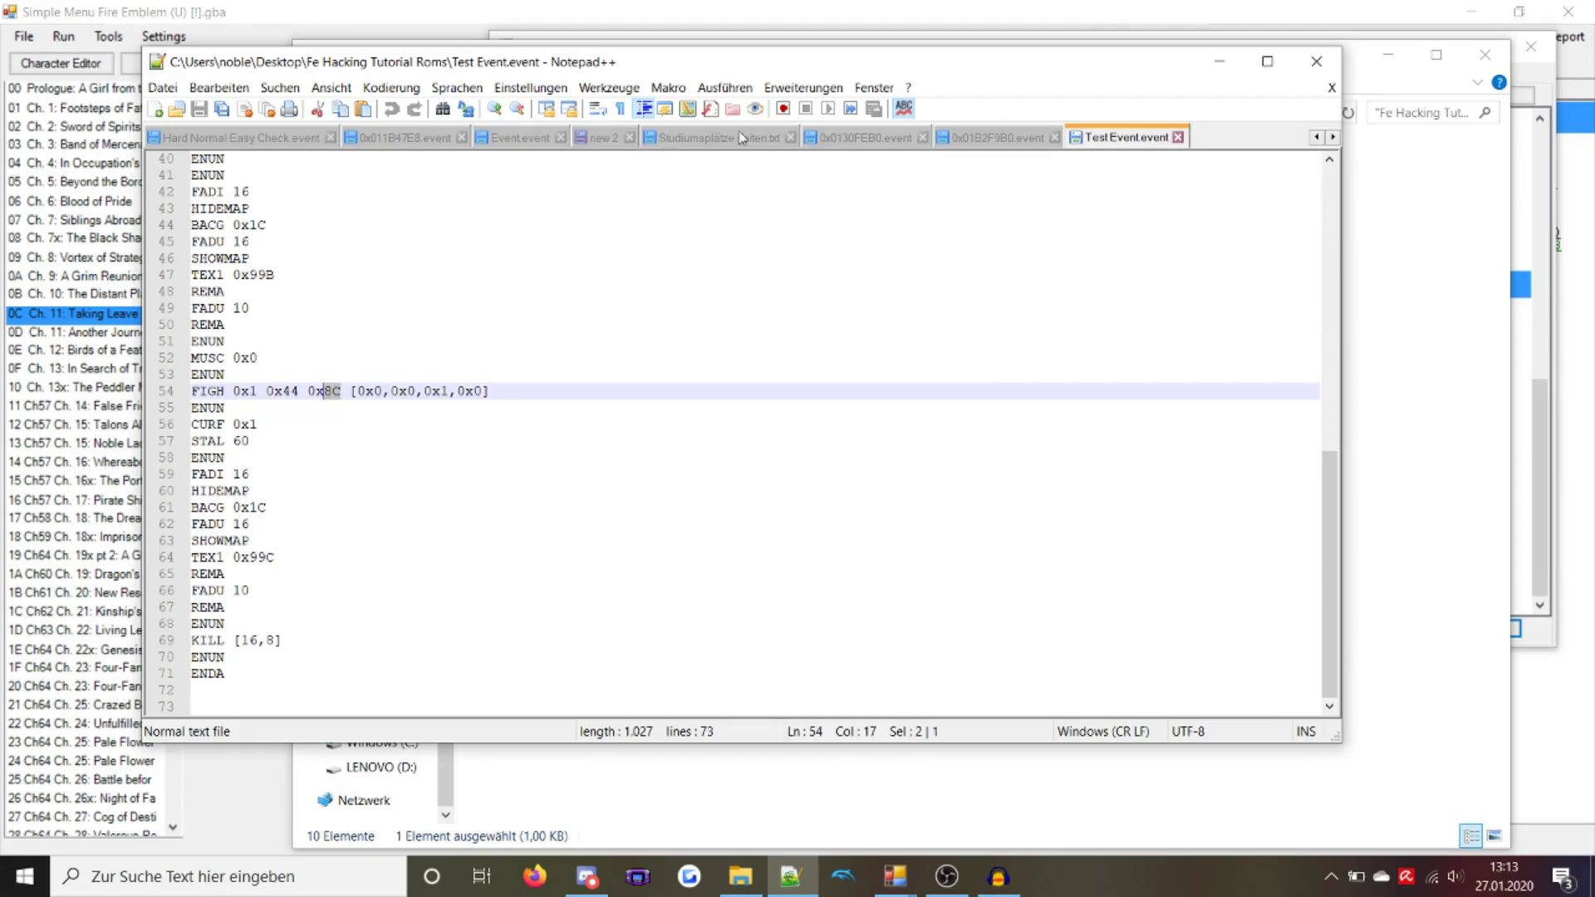
Look up the FIGH command in the Event assembler language.txt reference
click(1319, 138)
click(1319, 138)
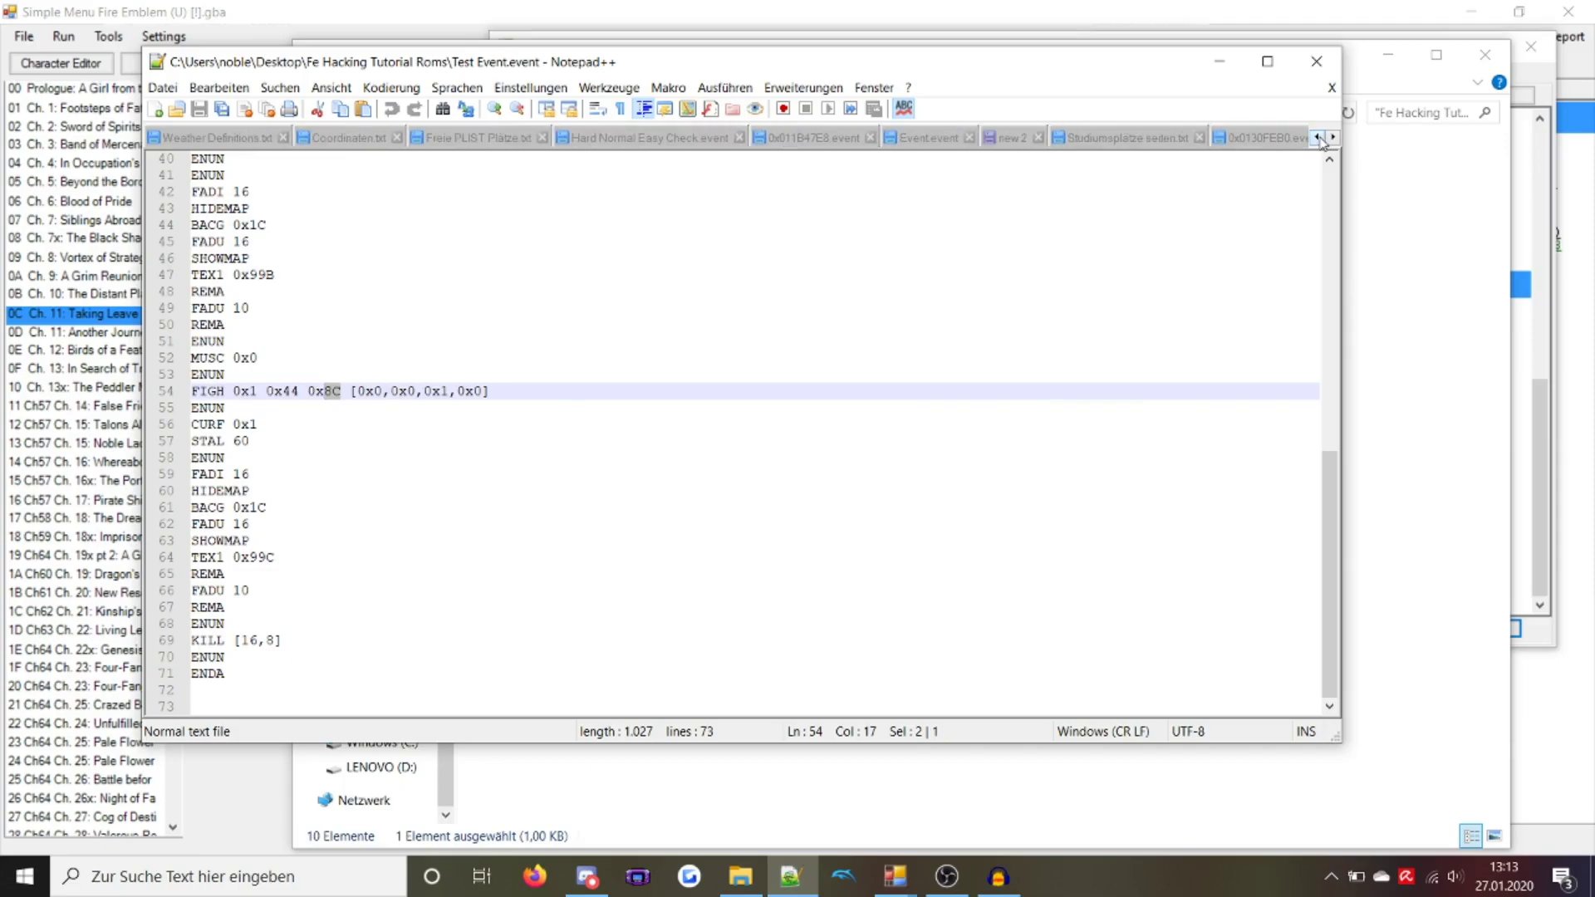
click(1320, 138)
click(1320, 138)
click(1319, 138)
click(1319, 138)
click(1320, 138)
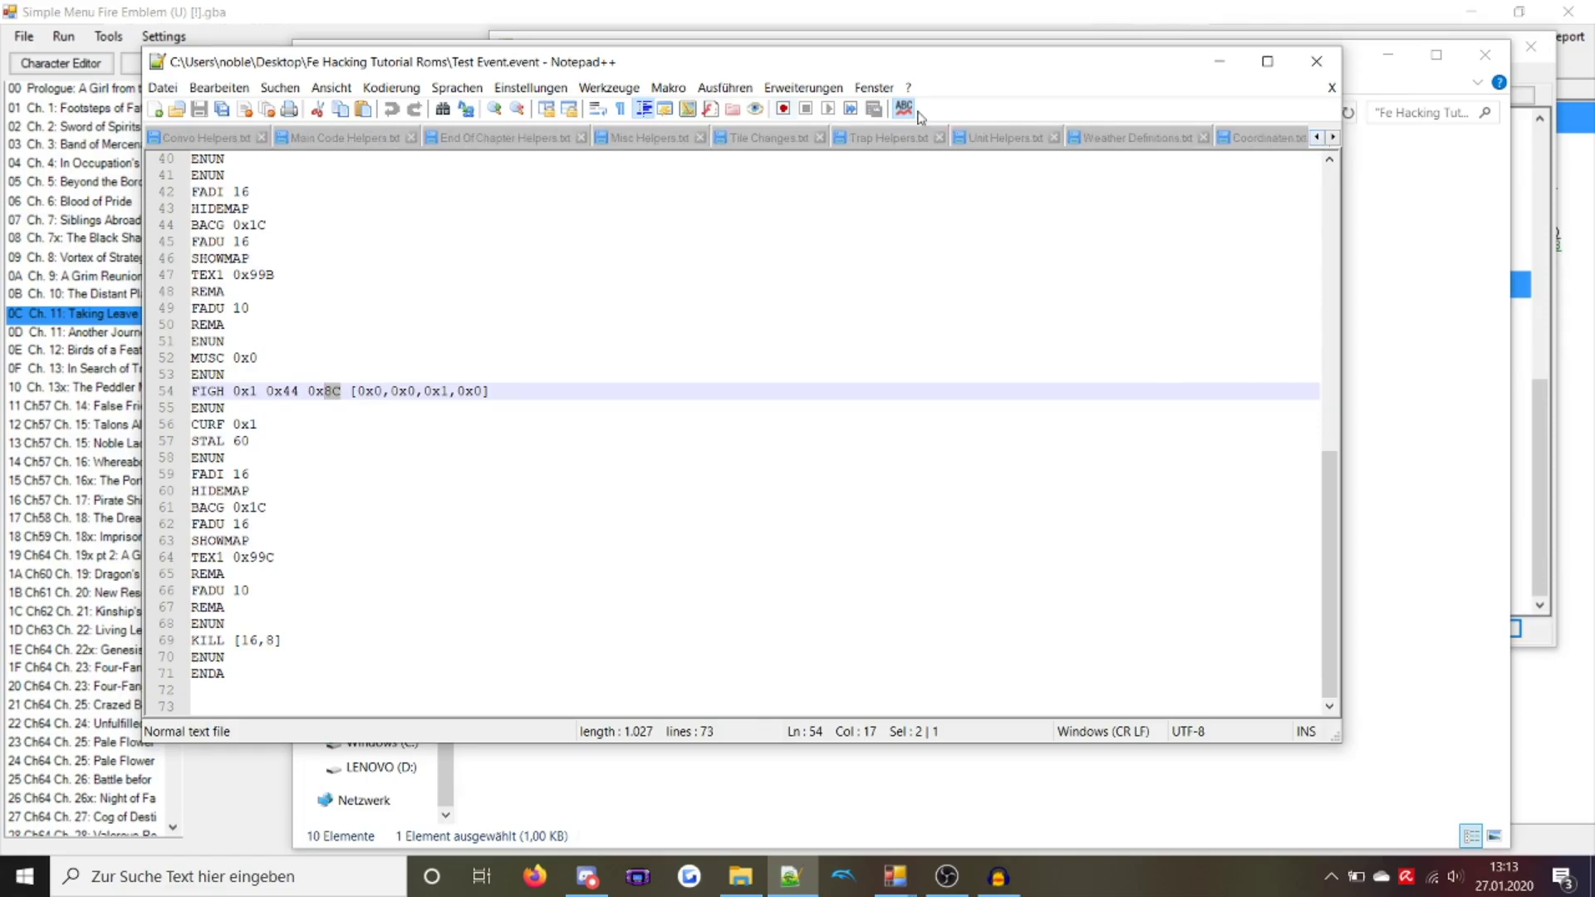
click(1320, 138)
click(1320, 138)
click(1320, 138)
click(1319, 138)
click(1319, 138)
click(1320, 138)
click(1319, 138)
click(404, 138)
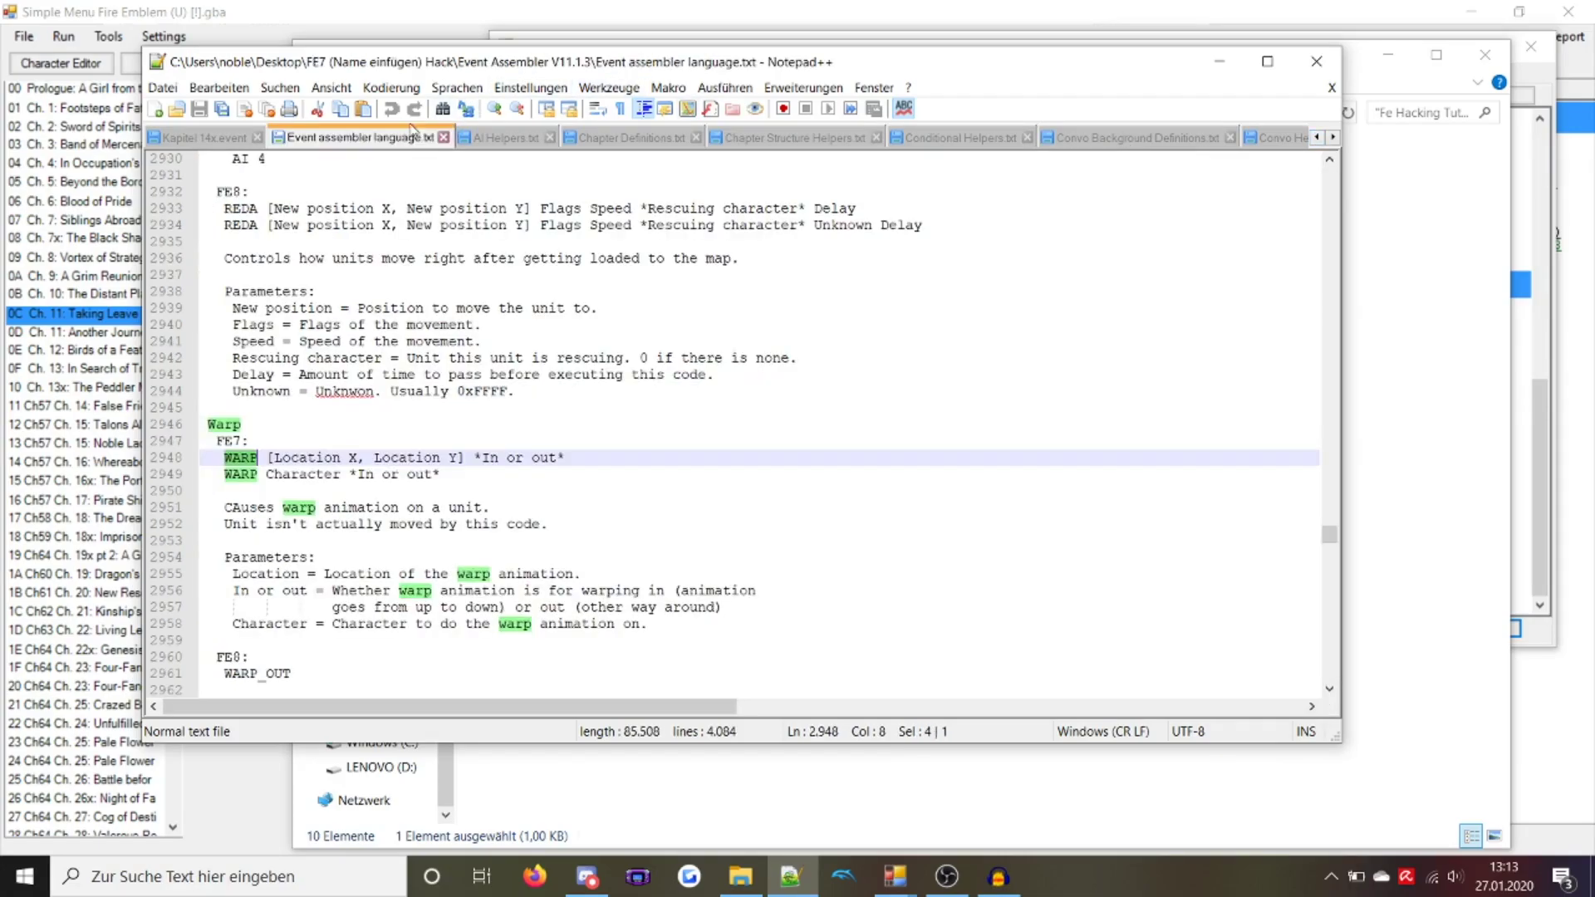
click(443, 109)
text(FIGH)
key(Return)
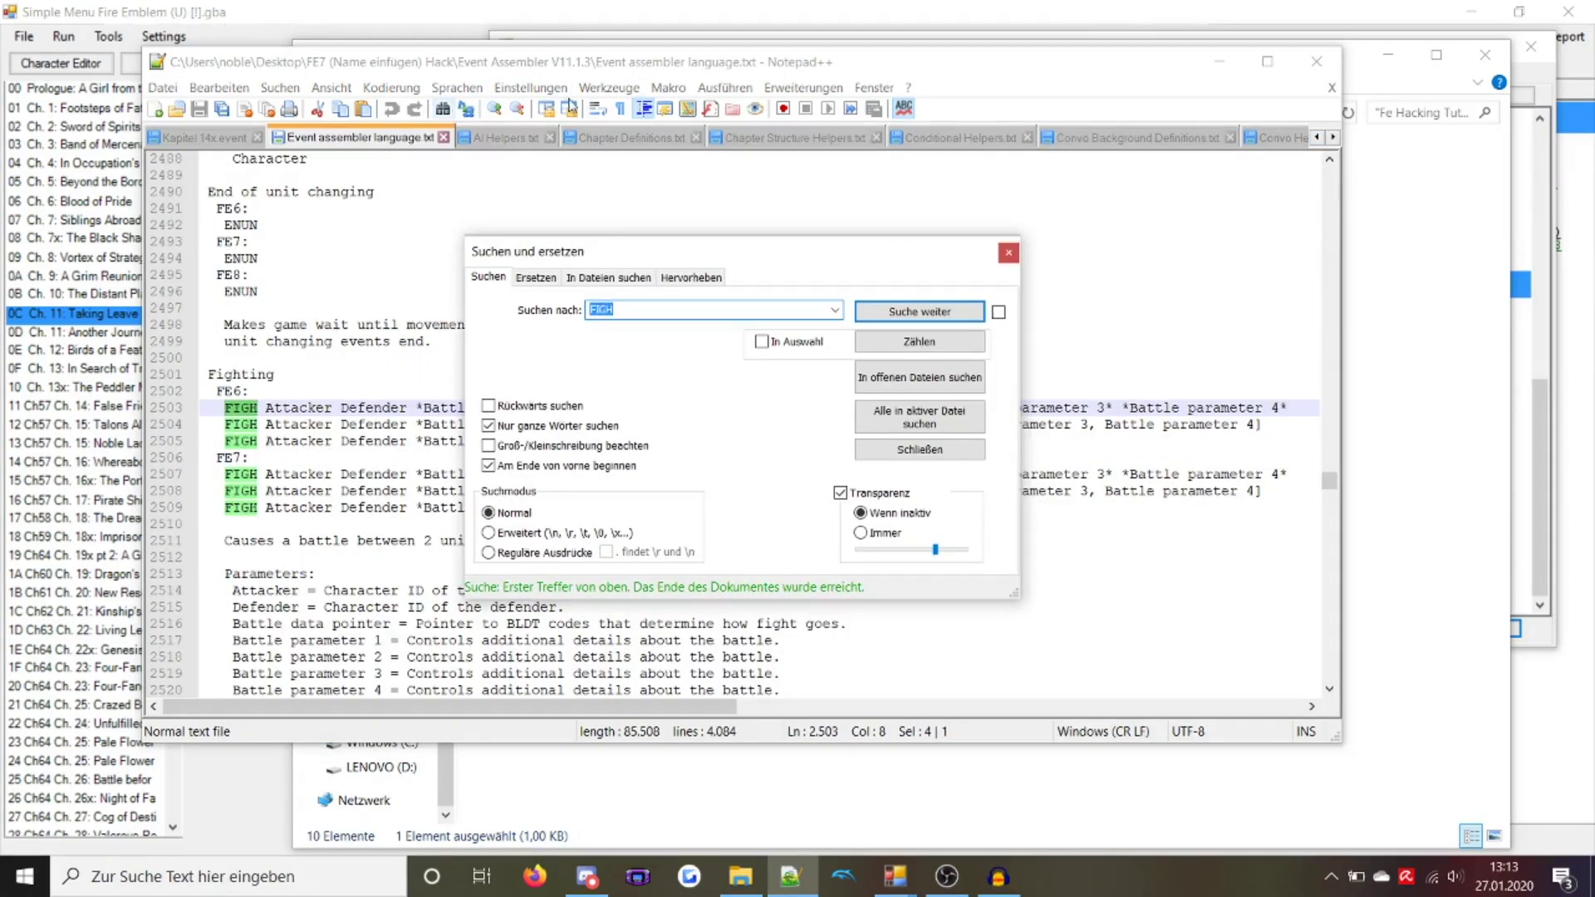
click(1009, 252)
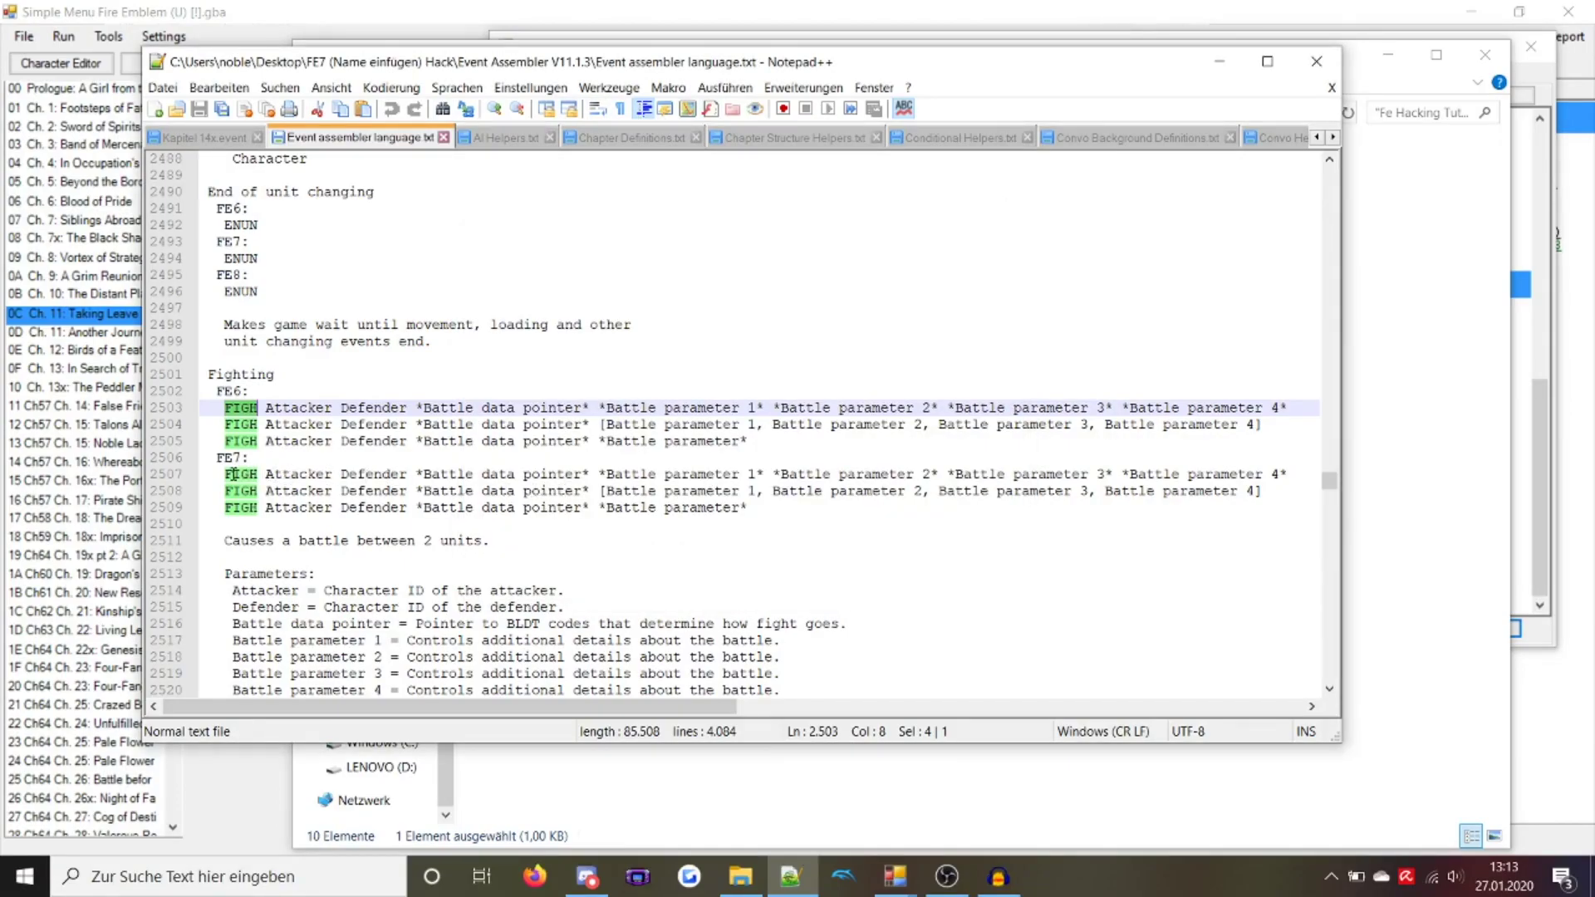
Copy the FE7 FIGH syntax line that takes a battle data pointer and a single battle parameter
drag(226, 476, 590, 477)
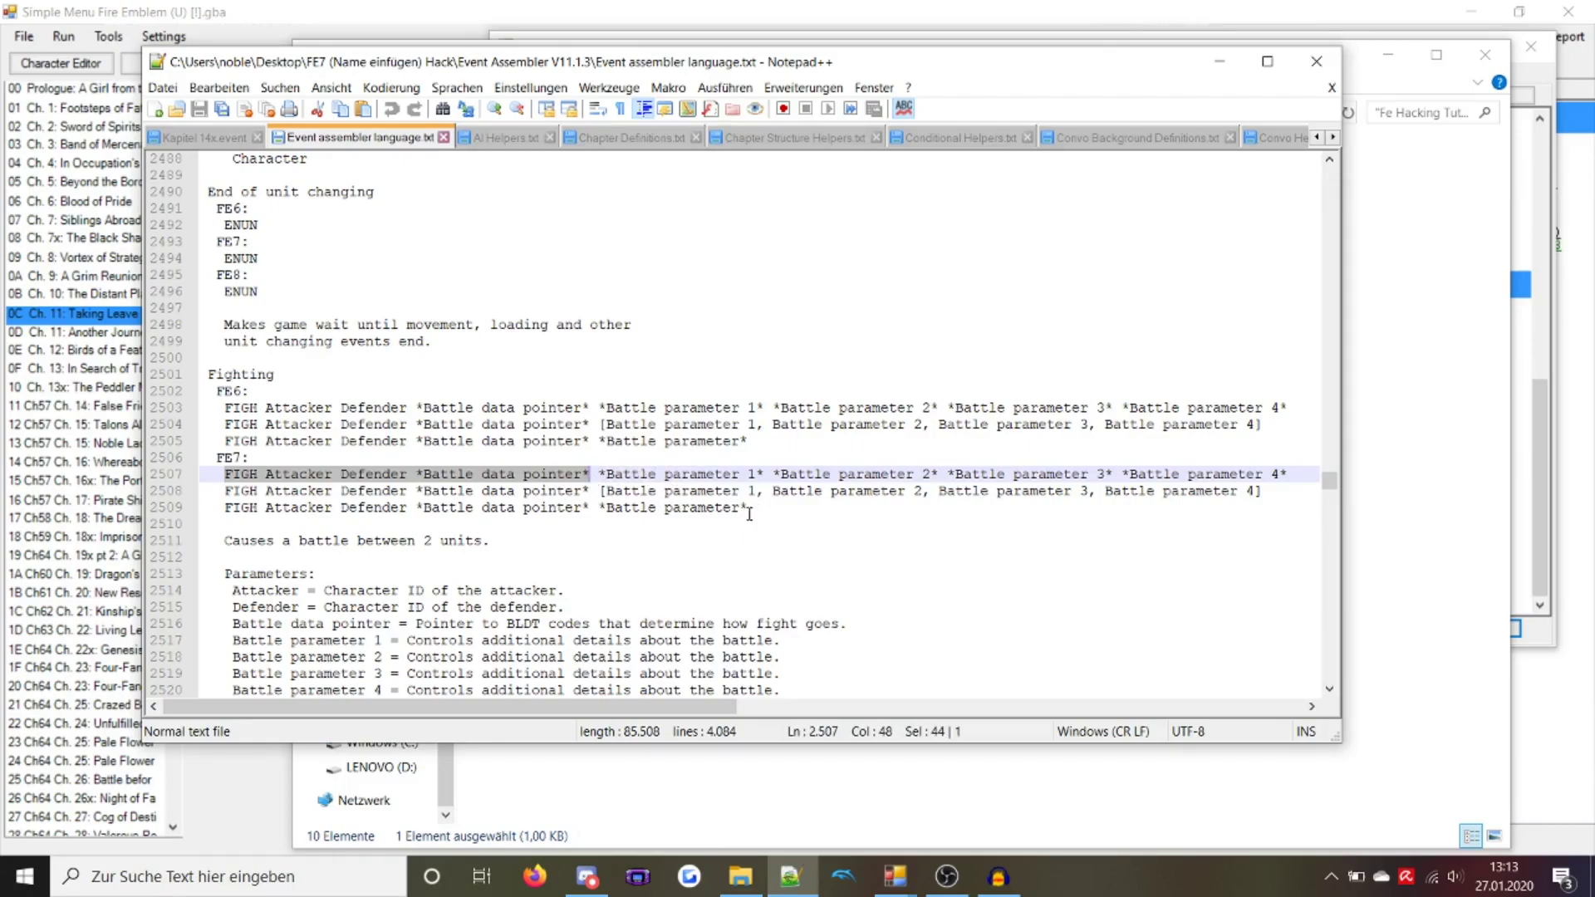
drag(753, 510, 225, 509)
key(ctrl+c)
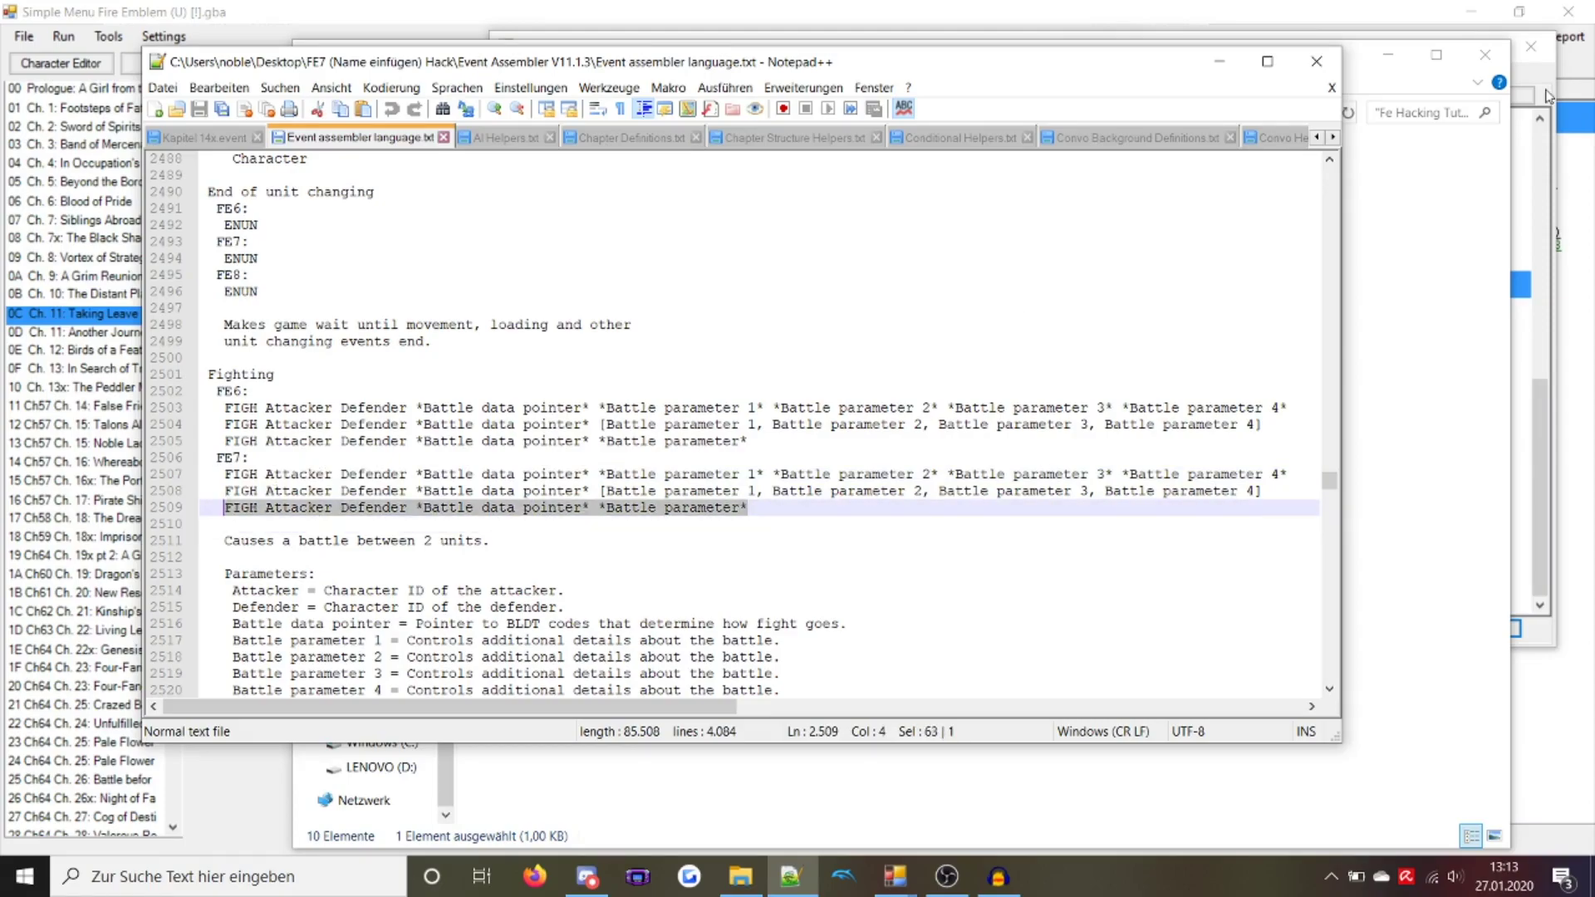
Return to Test Event.event and close the open Studiumsplätze seiten.txt file
click(1335, 138)
click(1335, 138)
click(1335, 138)
click(1334, 138)
click(1334, 138)
click(1334, 138)
click(1334, 138)
click(1334, 138)
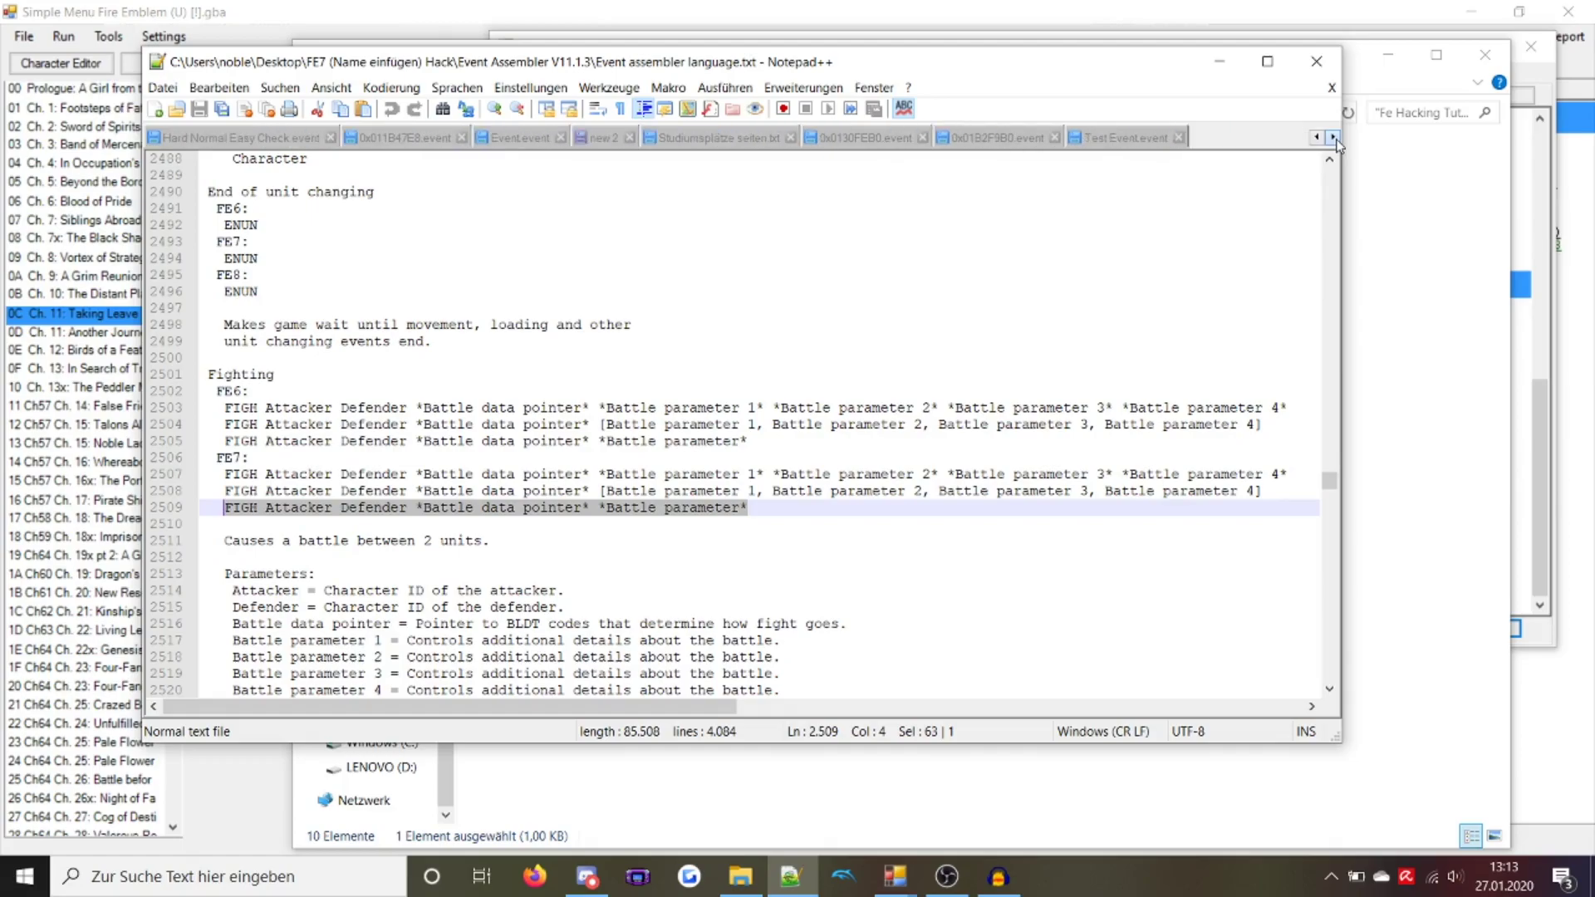
click(1097, 138)
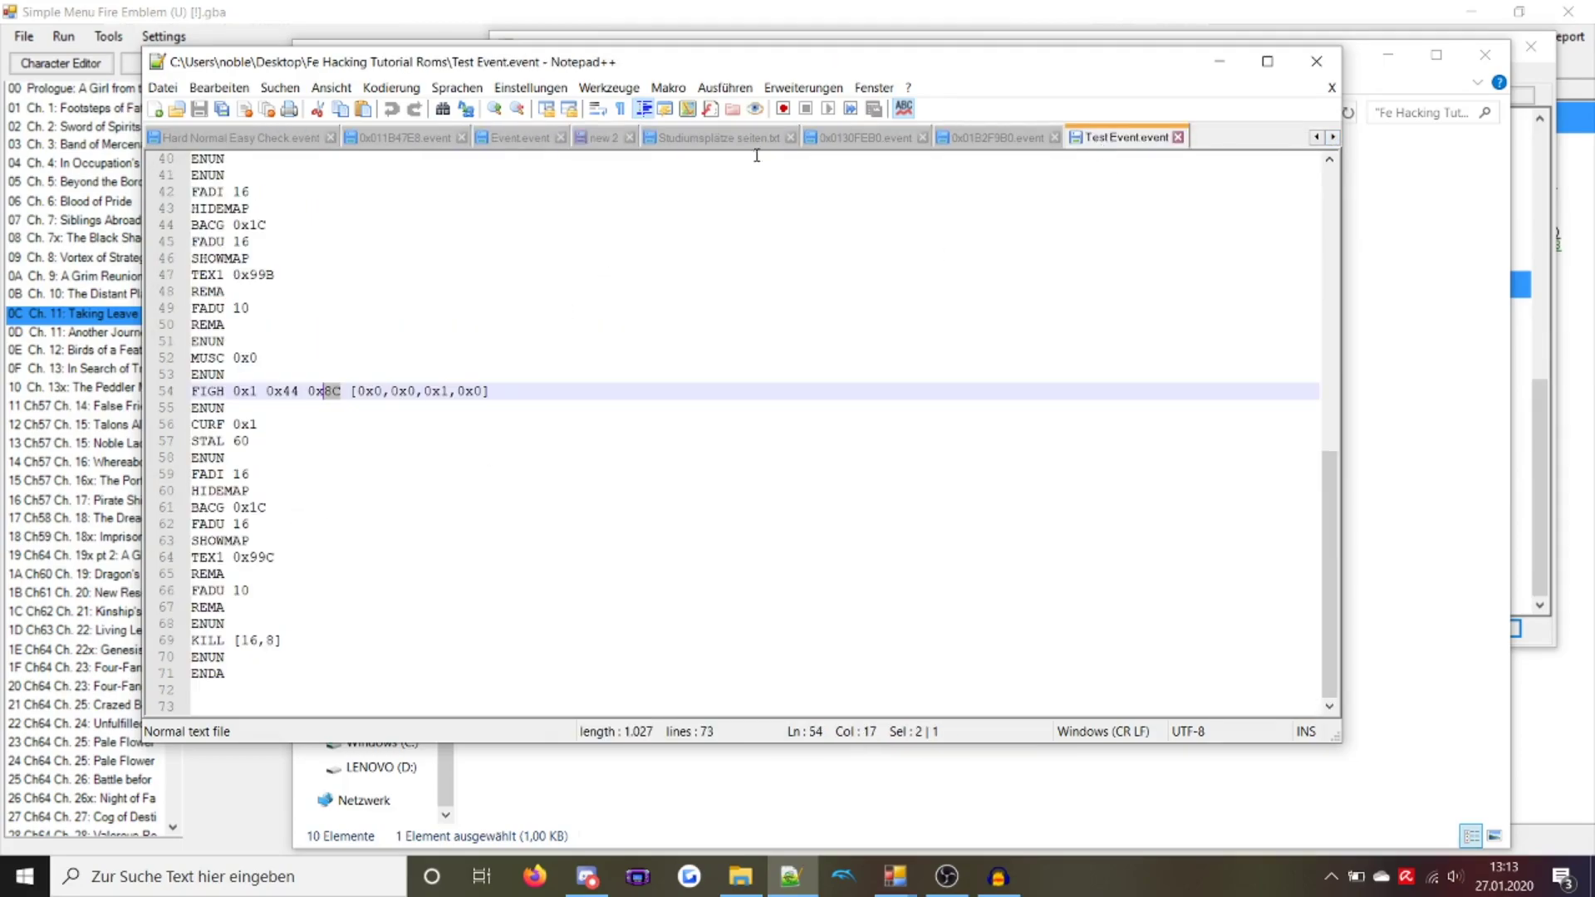
click(791, 137)
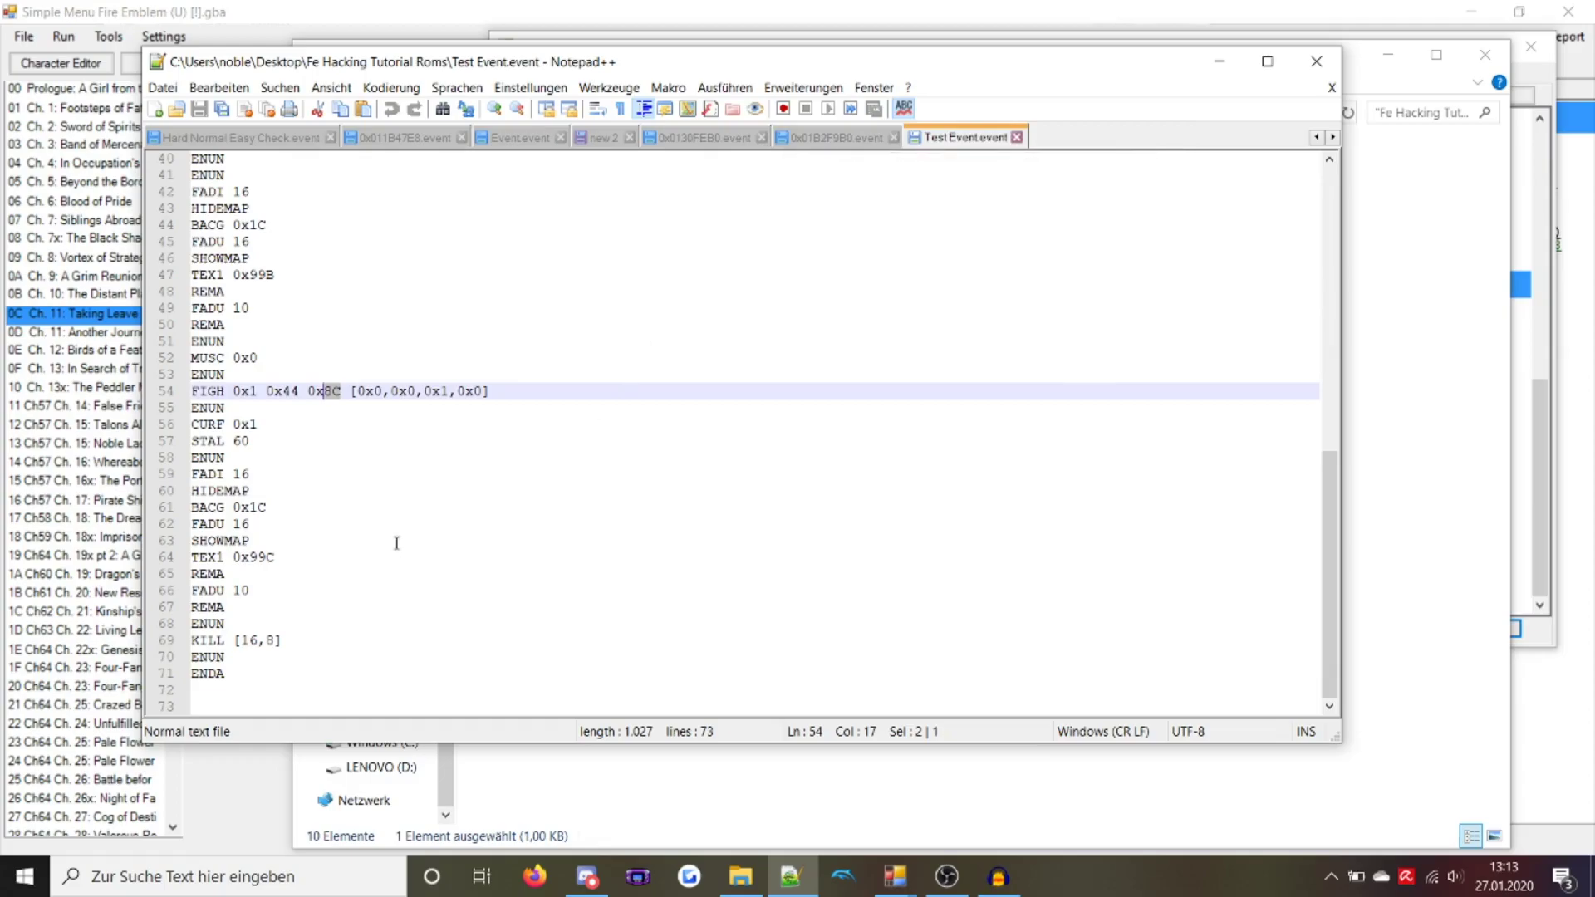
Replace the FIGH command in Test Event.event with the copied syntax and set its attacker to 0x01
drag(490, 390, 233, 390)
key(ctrl+v)
double_click(270, 389)
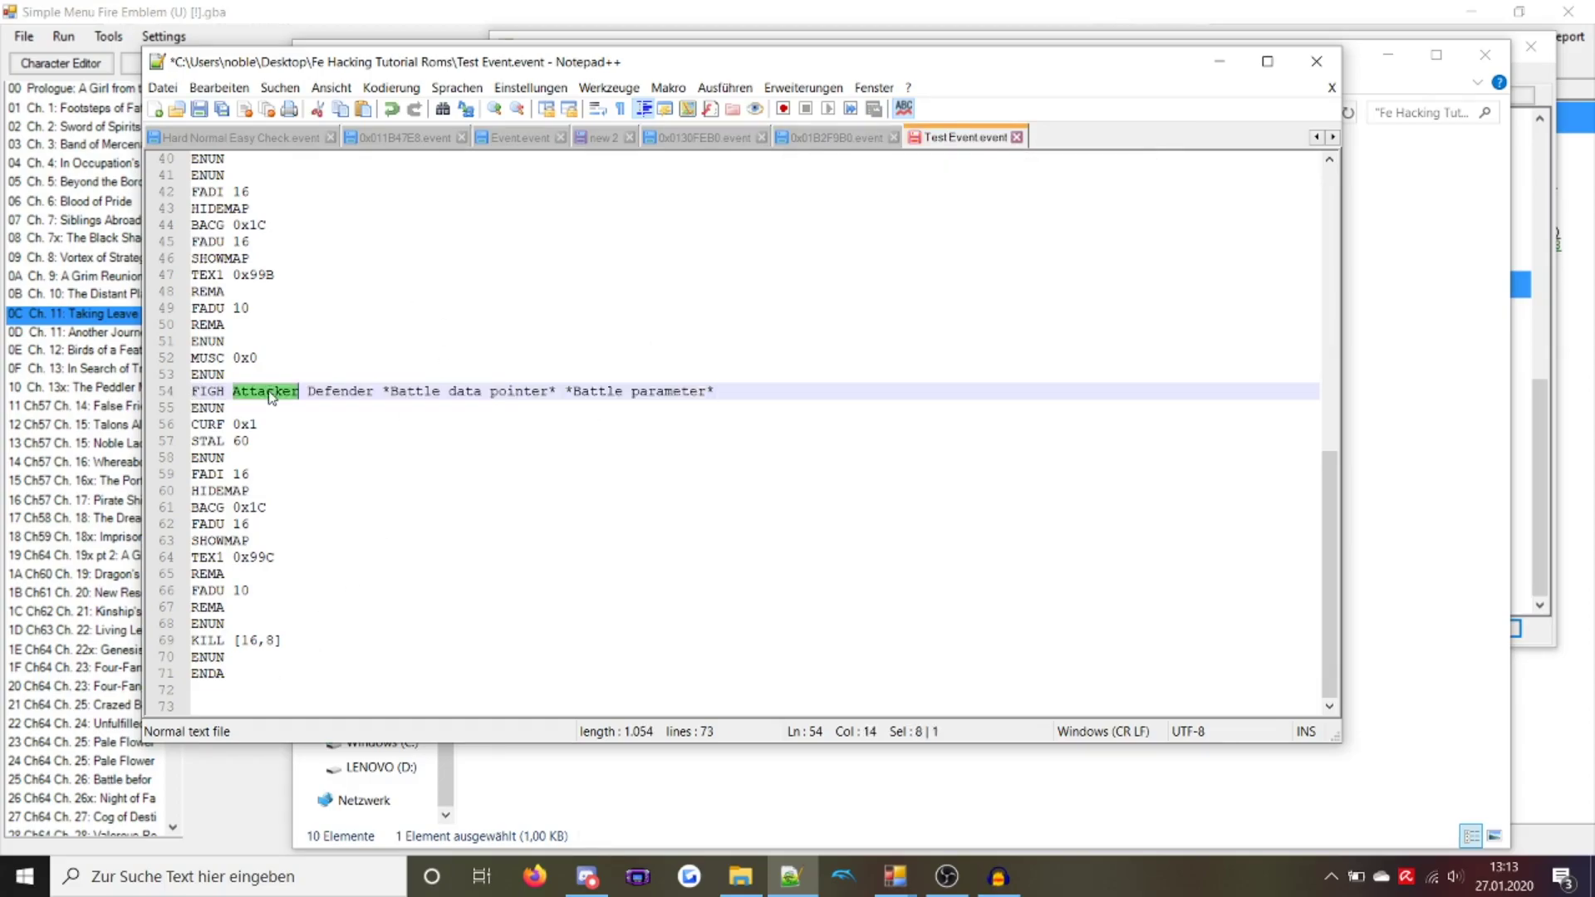
text(0x01)
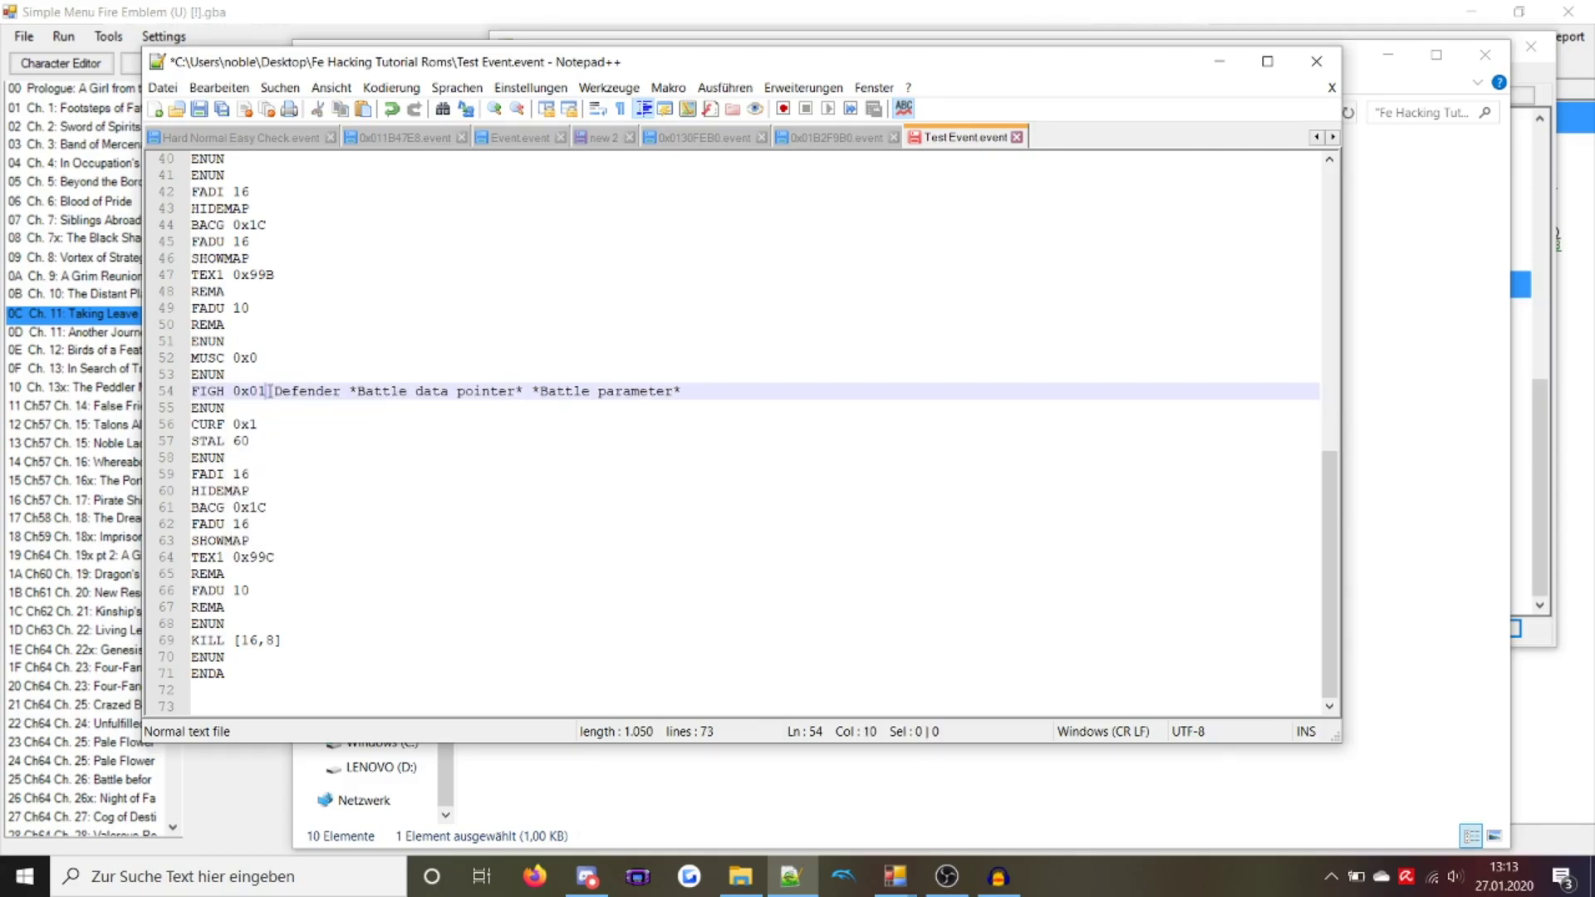
Replace the Defender placeholder in the FIGH command with 0x44
key(Delete)
key(BackSpace)
key(BackSpace)
key(BackSpace)
key(BackSpace)
key(BackSpace)
key(BackSpace)
key(BackSpace)
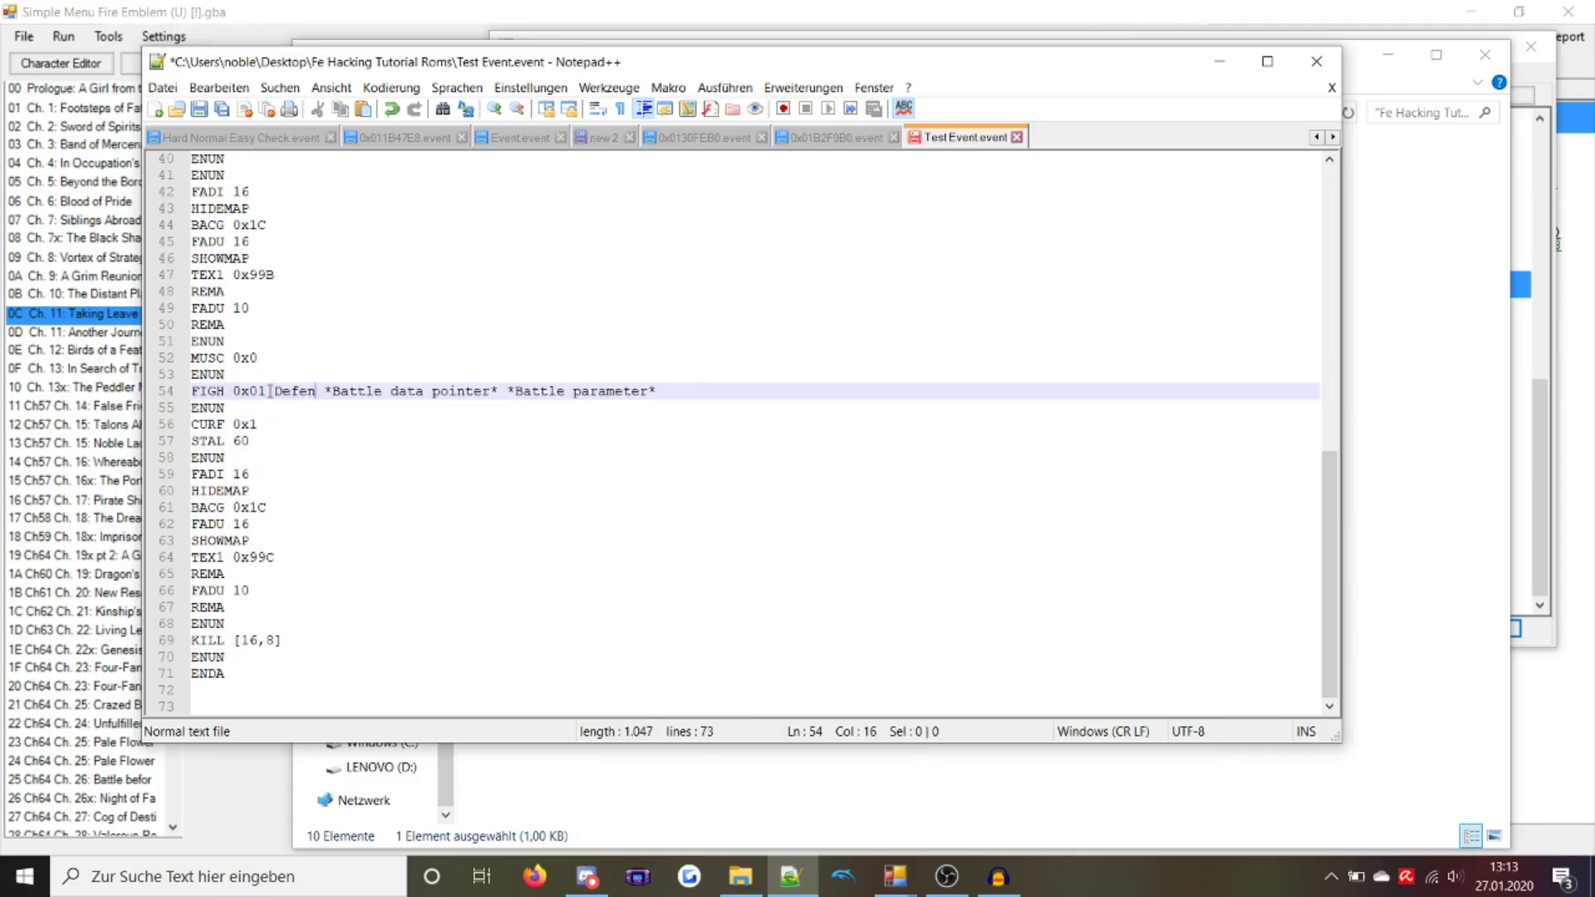
text(0x)
key(Down)
key(Down)
key(Down)
key(Down)
key(Down)
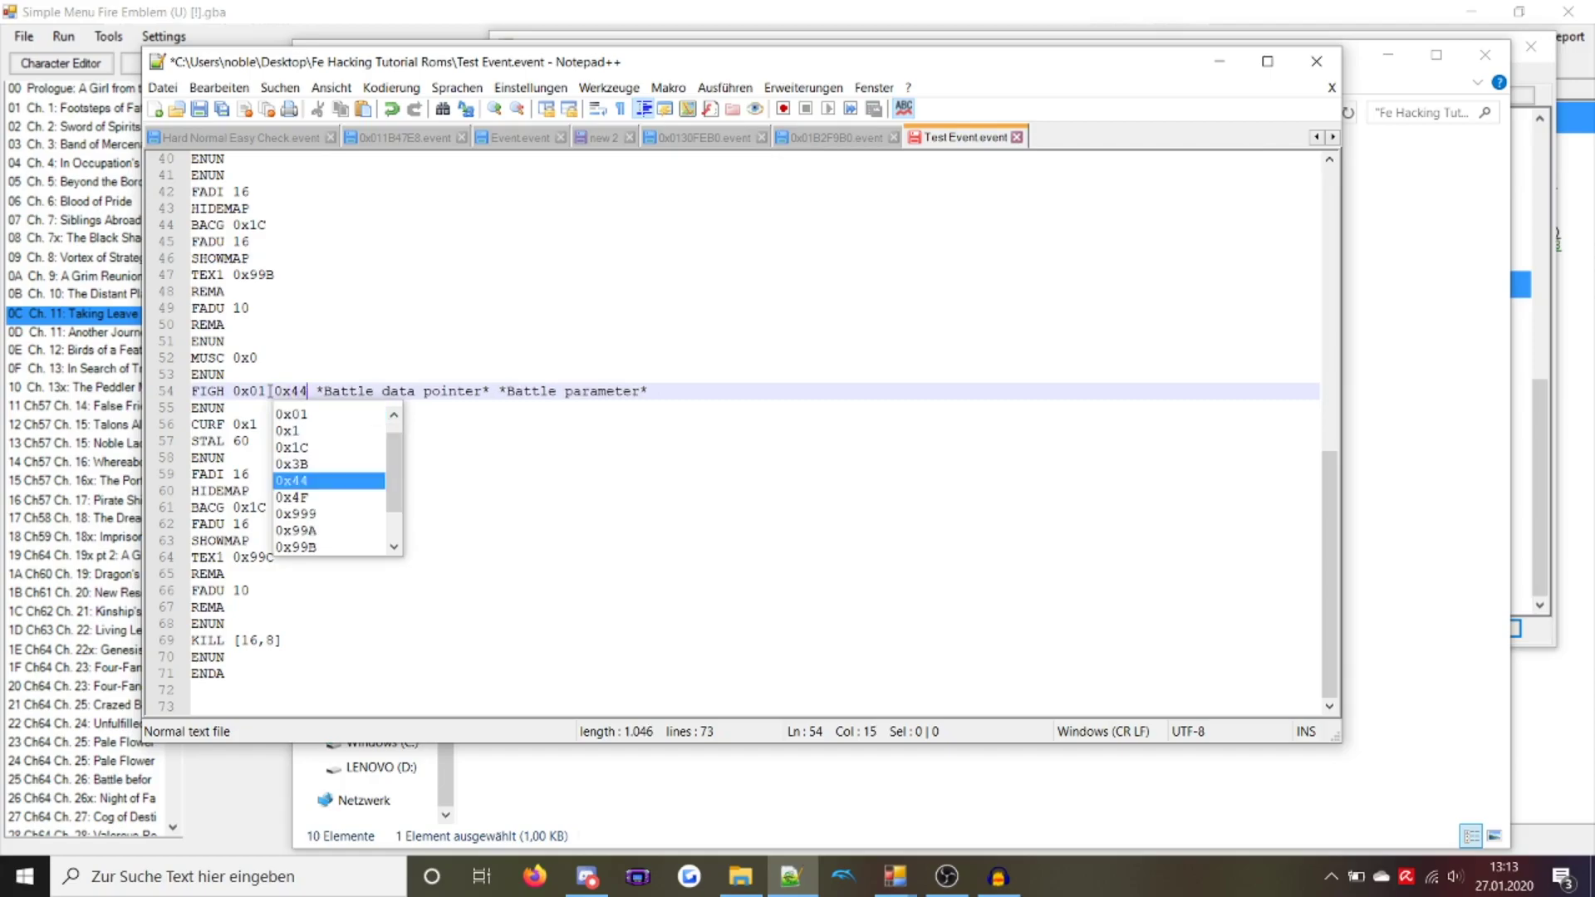
key(Return)
Replace the battle data pointer placeholder in the FIGH command with the label Kampf
key(Right)
key(Right)
key(Delete)
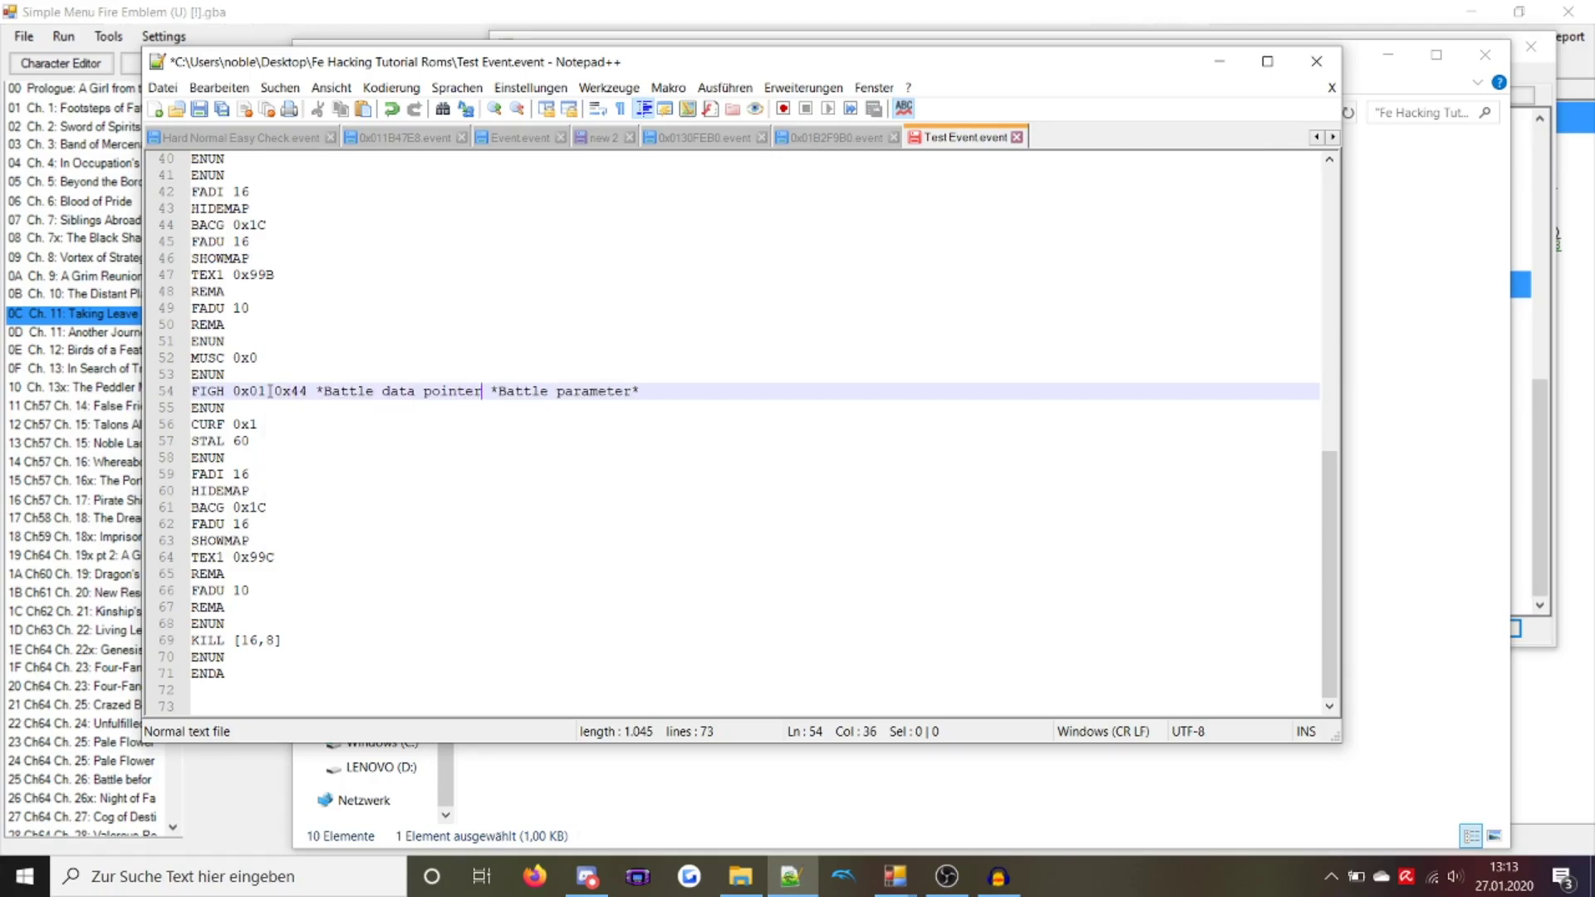
key(BackSpace)
key(BackSpace)
key(BackSpace)
key(BackSpace)
key(BackSpace)
key(BackSpace)
key(BackSpace)
key(BackSpace)
key(BackSpace)
key(BackSpace)
key(BackSpace)
key(BackSpace)
key(BackSpace)
key(BackSpace)
key(BackSpace)
key(BackSpace)
key(BackSpace)
key(BackSpace)
key(BackSpace)
key(BackSpace)
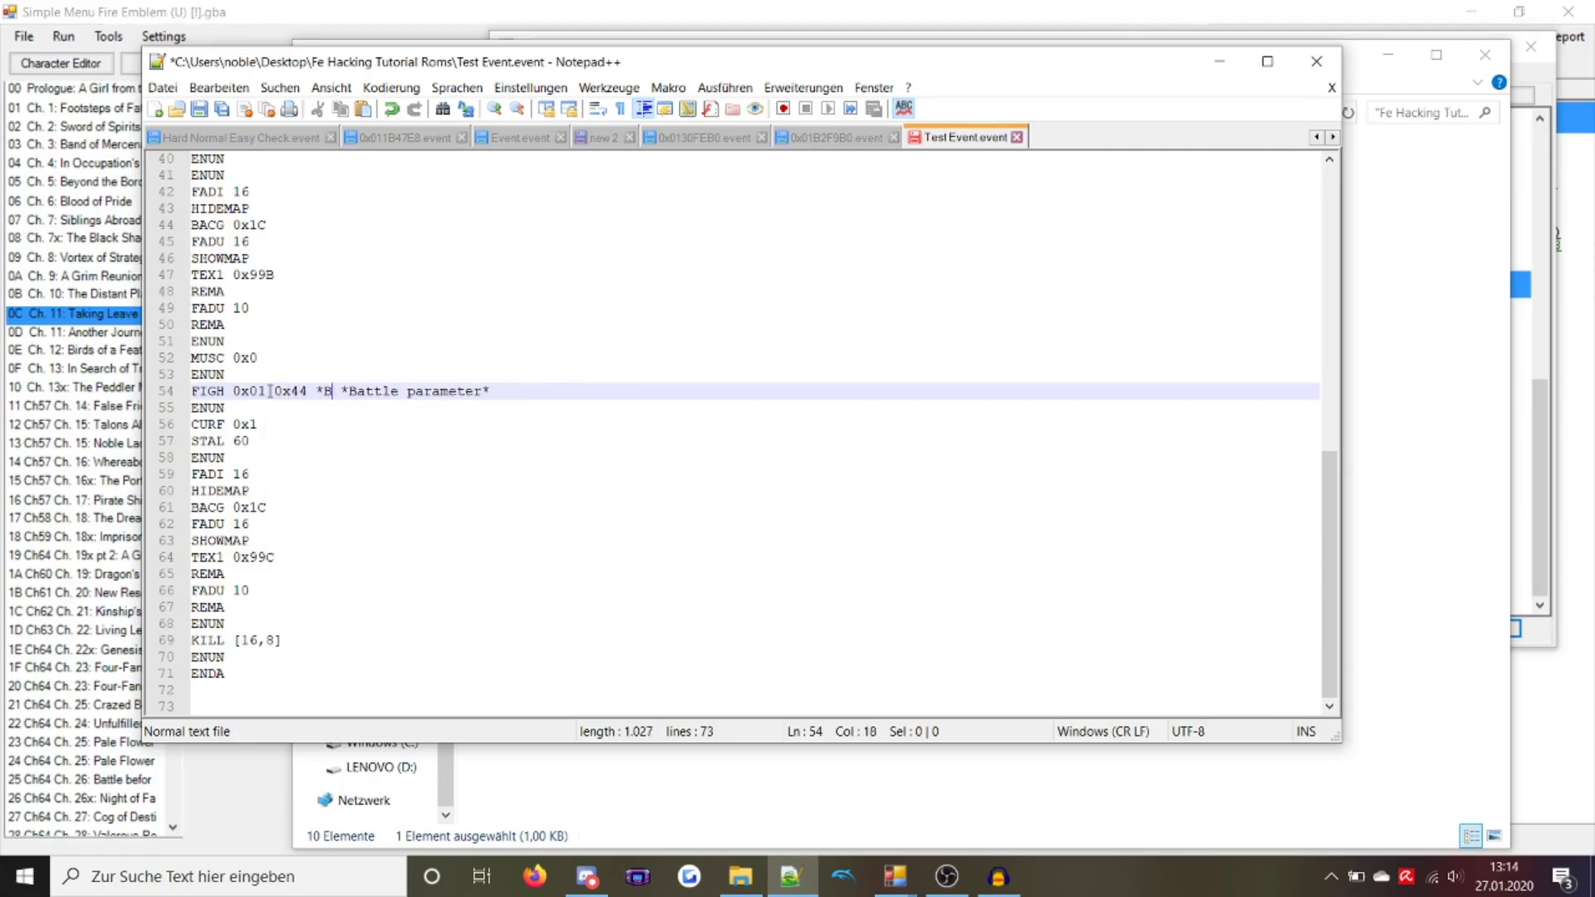
text(Kampf)
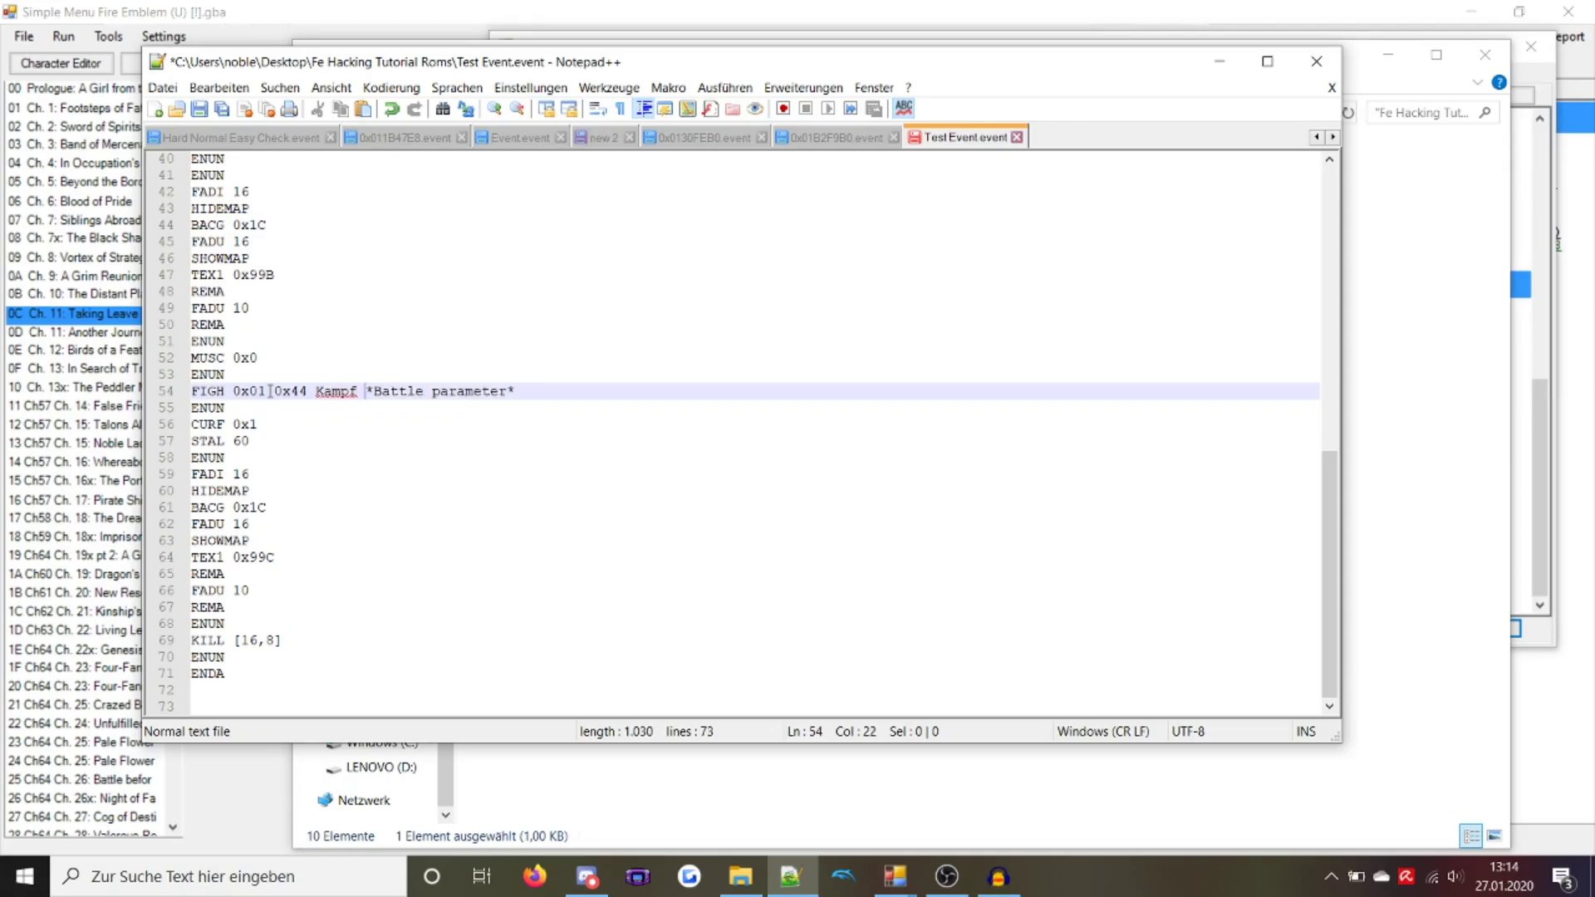
Set the battle parameter of the FIGH command to 0x00 in place of its placeholder
key(BackSpace)
key(BackSpace)
key(BackSpace)
key(BackSpace)
key(BackSpace)
key(BackSpace)
key(BackSpace)
key(BackSpace)
key(BackSpace)
key(BackSpace)
key(BackSpace)
key(BackSpace)
key(BackSpace)
key(BackSpace)
key(BackSpace)
key(BackSpace)
key(BackSpace)
text(x00)
Add a Kampf: label below the script's final ENDA and enter ENDA on the line under it
double_click(337, 391)
key(ctrl+c)
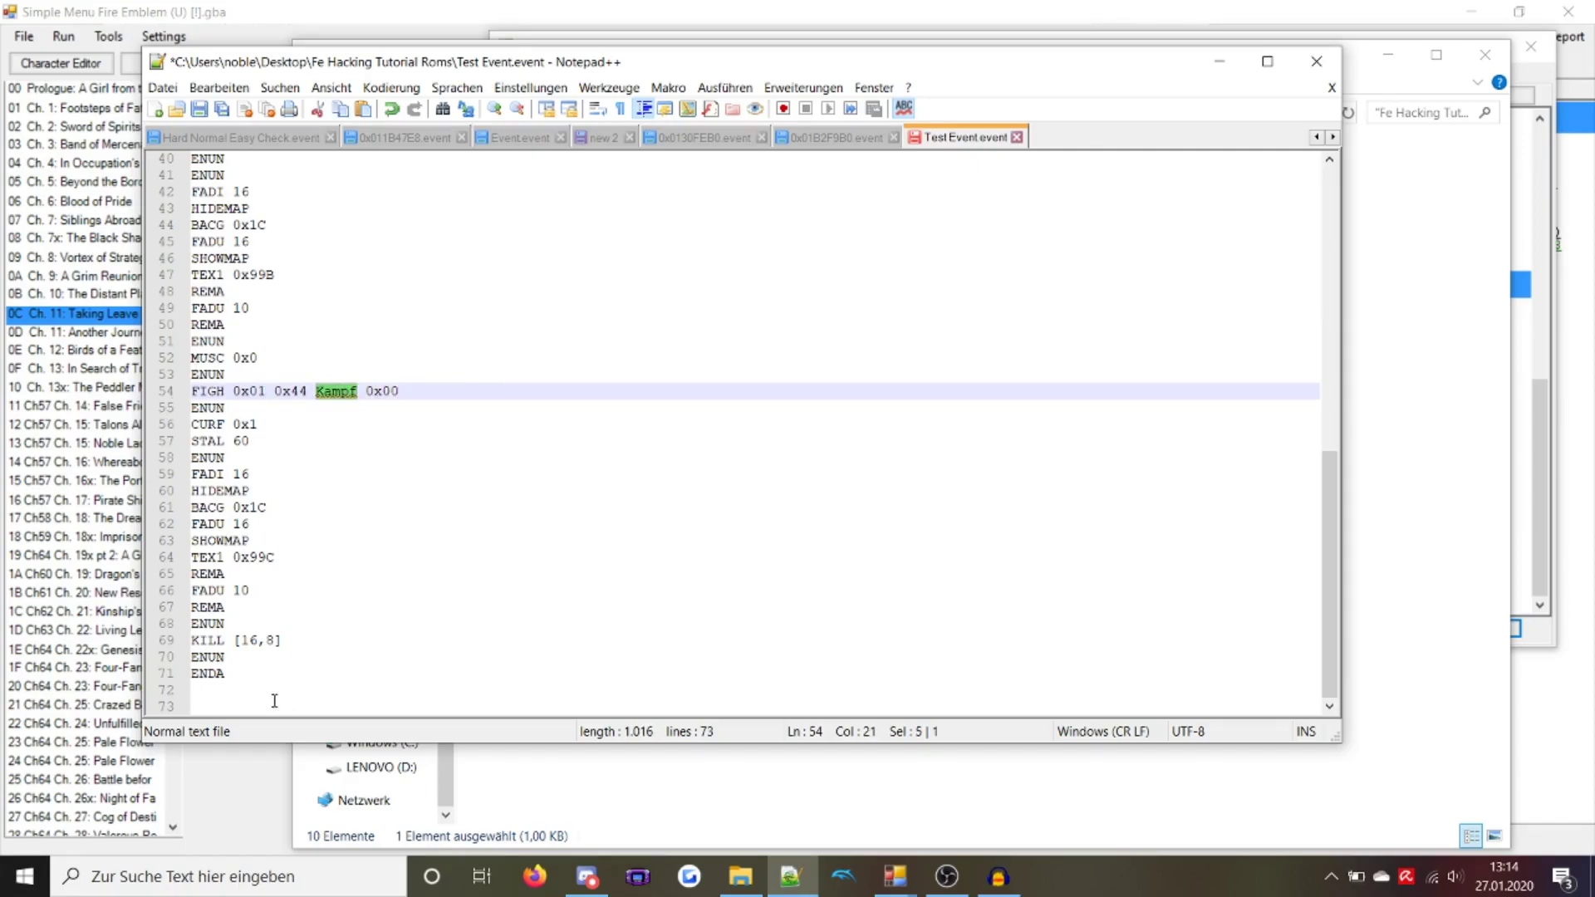
click(274, 700)
key(ctrl+v)
text(:)
key(Return)
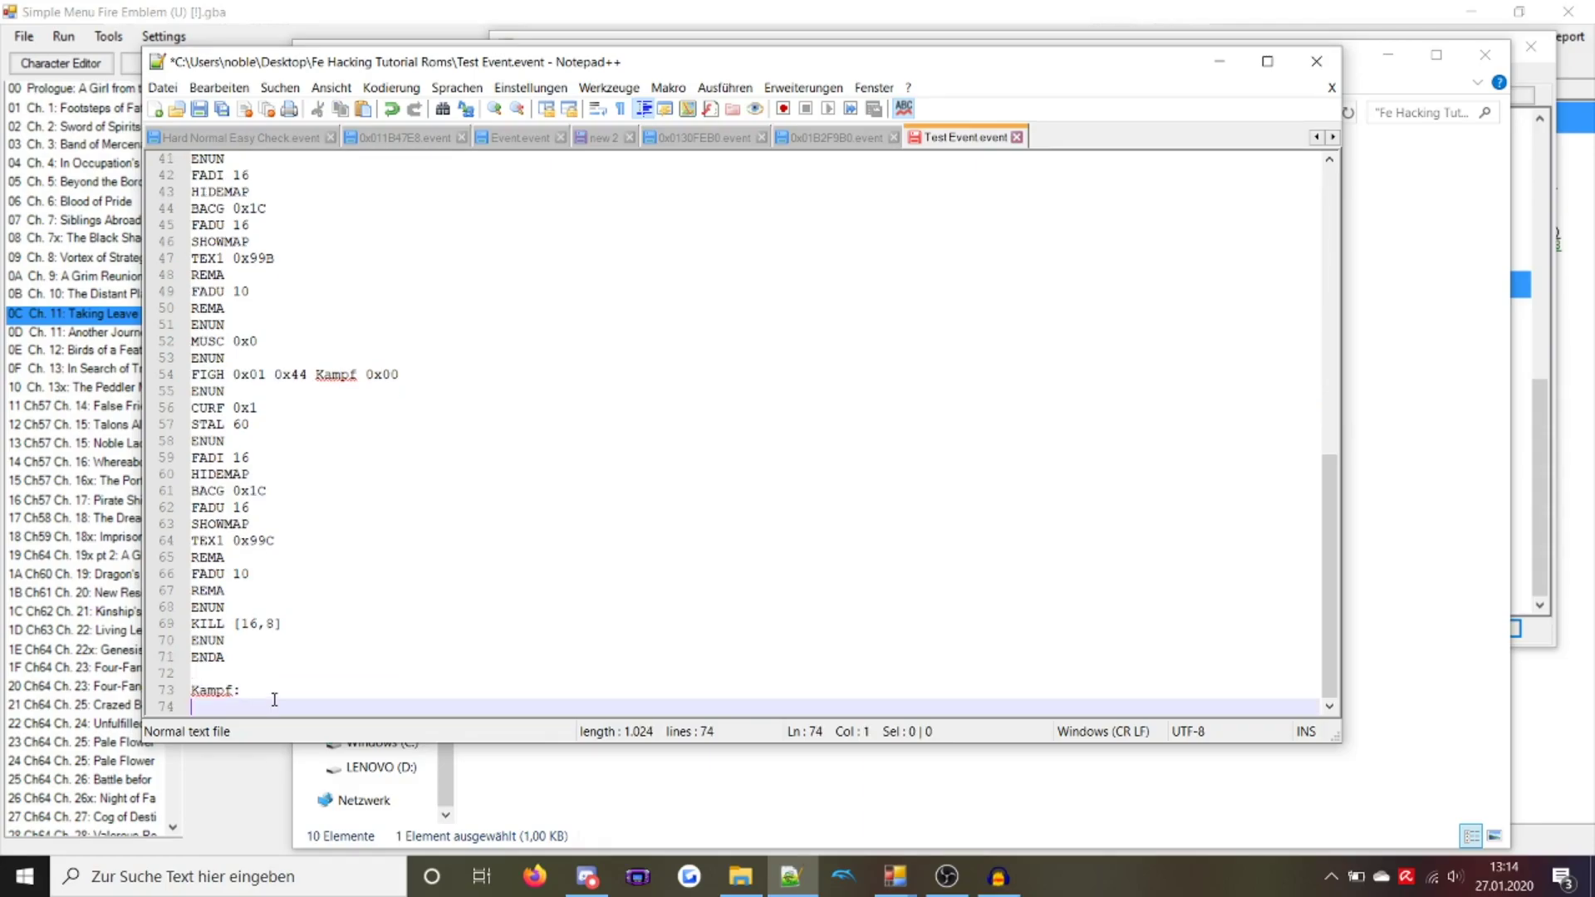
text(ENDA)
Switch to Unit Helpers.txt and examine the BLDT code of the AttackerHit definition in the FE7 section
click(1318, 137)
click(1317, 137)
click(285, 139)
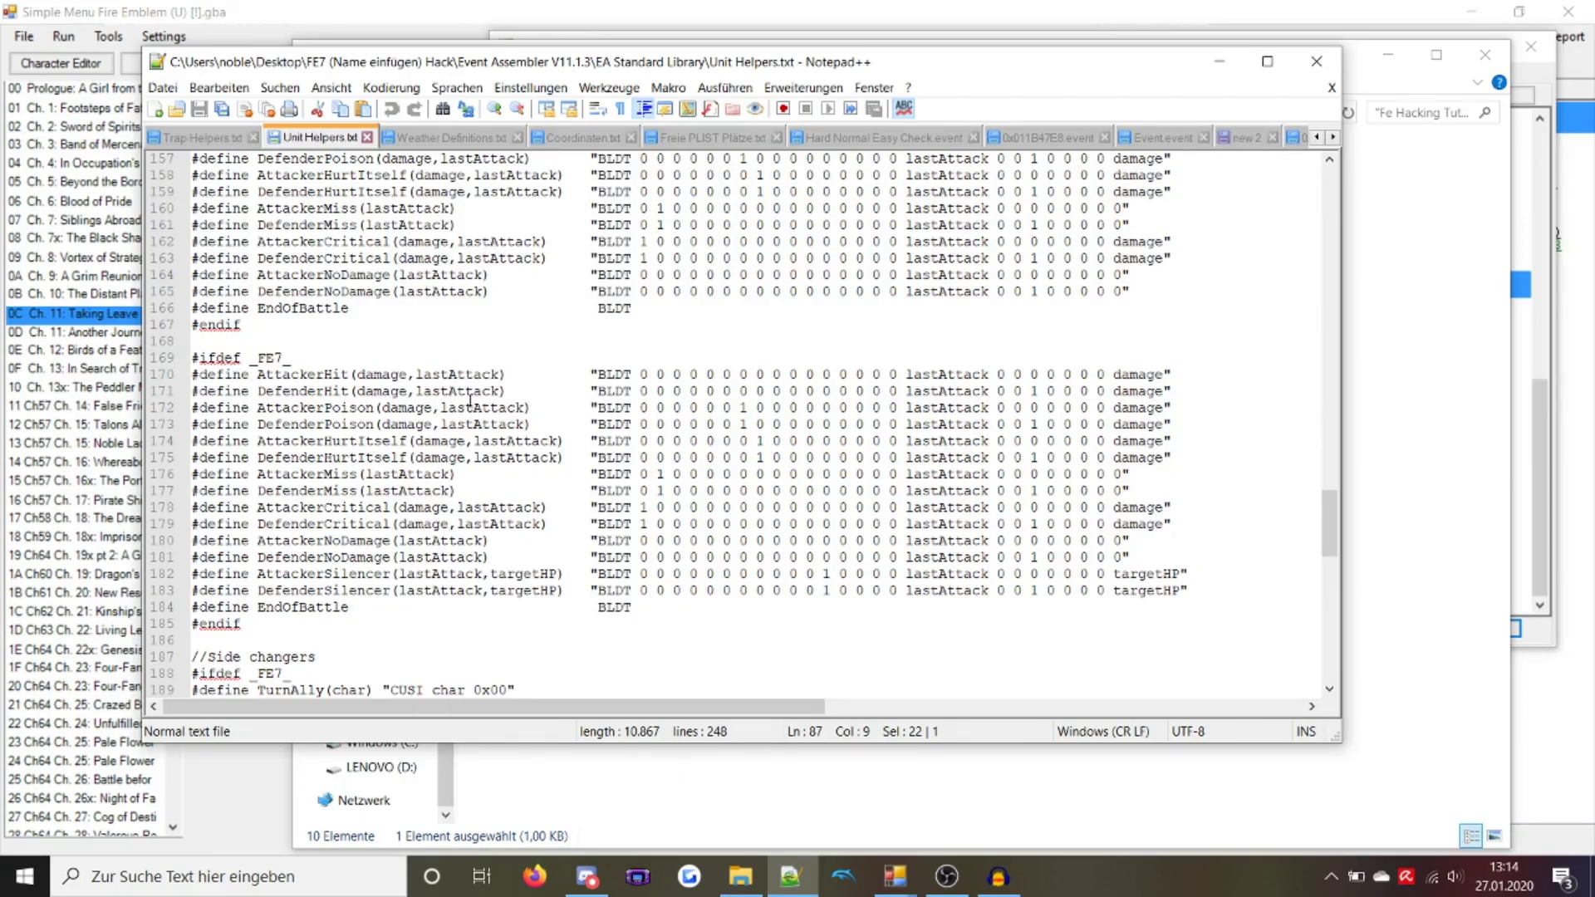
drag(600, 377, 1168, 368)
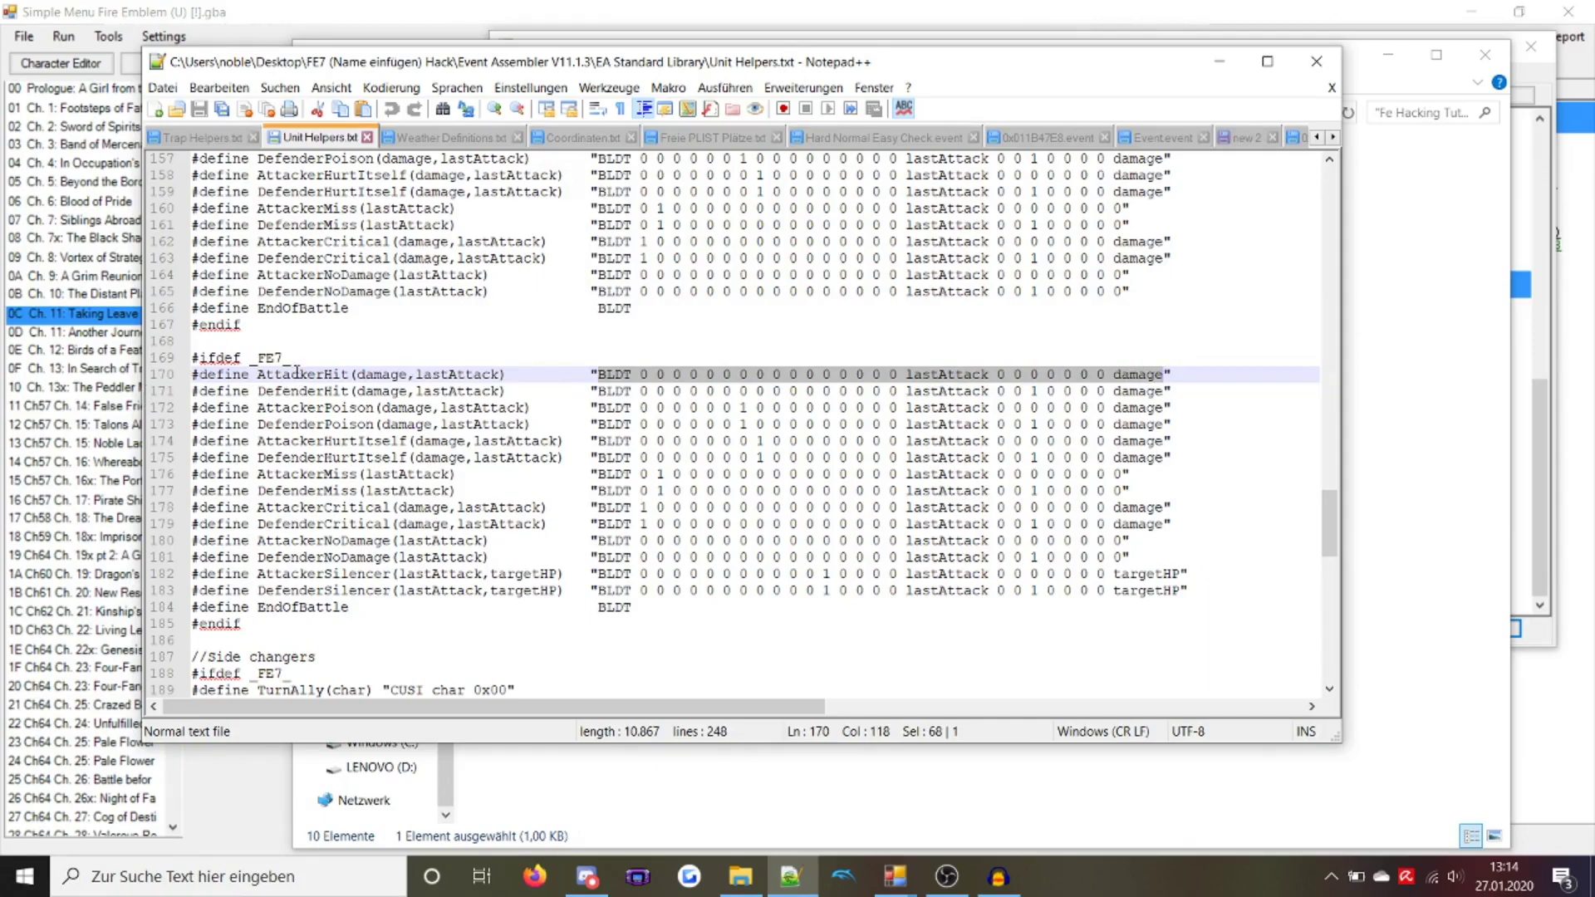
Copy the FE7 DefenderCritical(damage,lastAttack) macro call and reorder the open files so Unit Helpers.txt sits directly after Test Event.event
drag(515, 374, 258, 374)
click(506, 375)
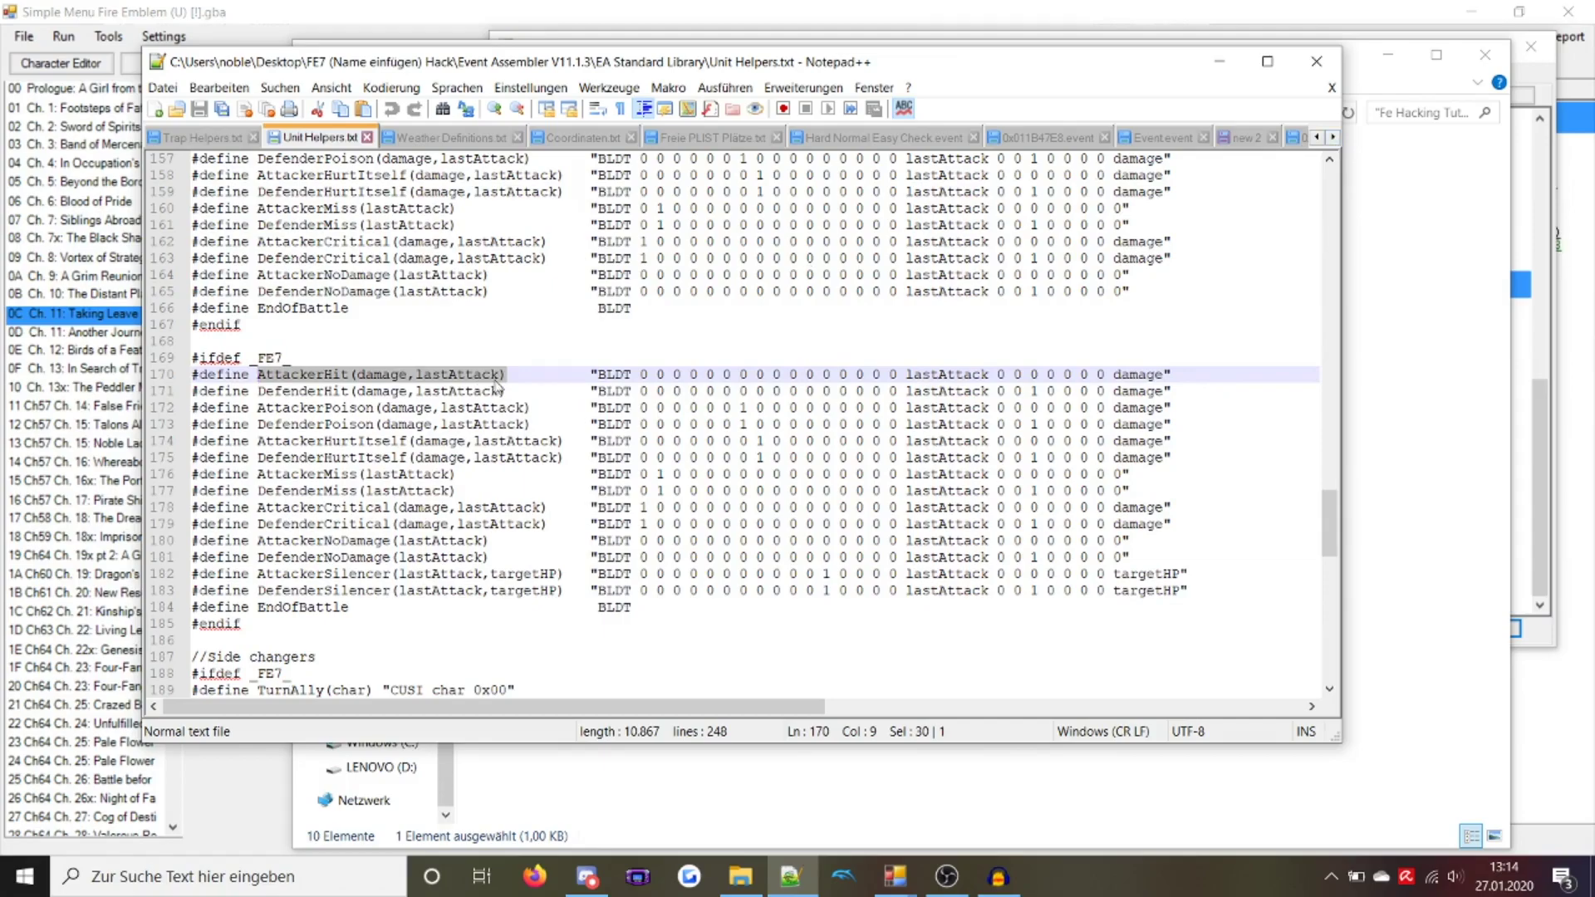
drag(506, 392, 268, 401)
click(349, 441)
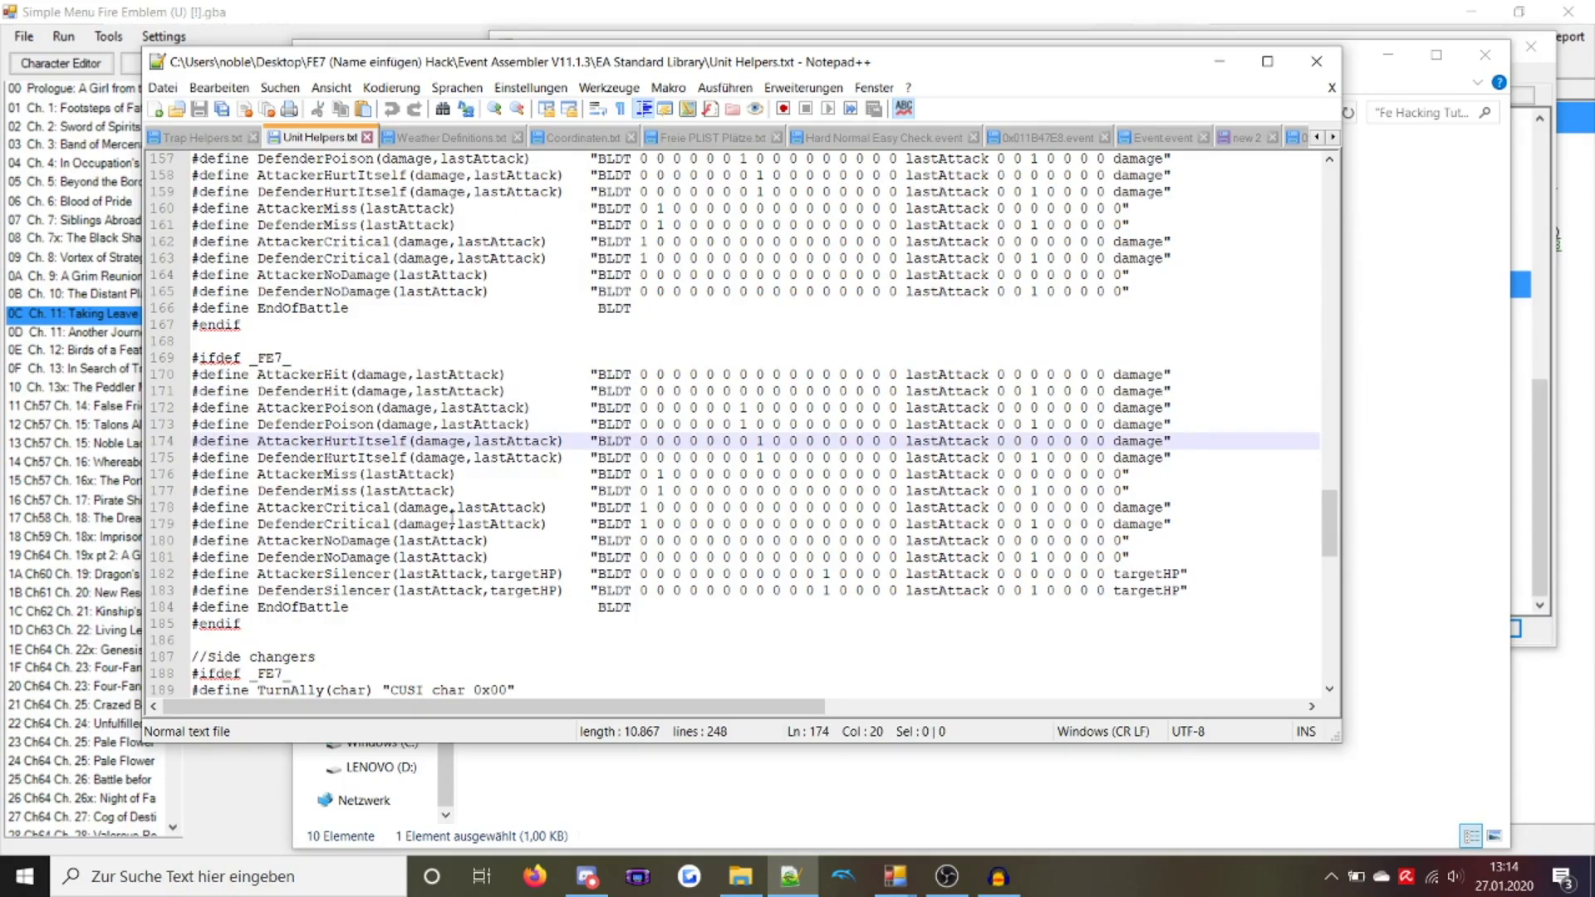
drag(547, 524, 259, 526)
key(ctrl+c)
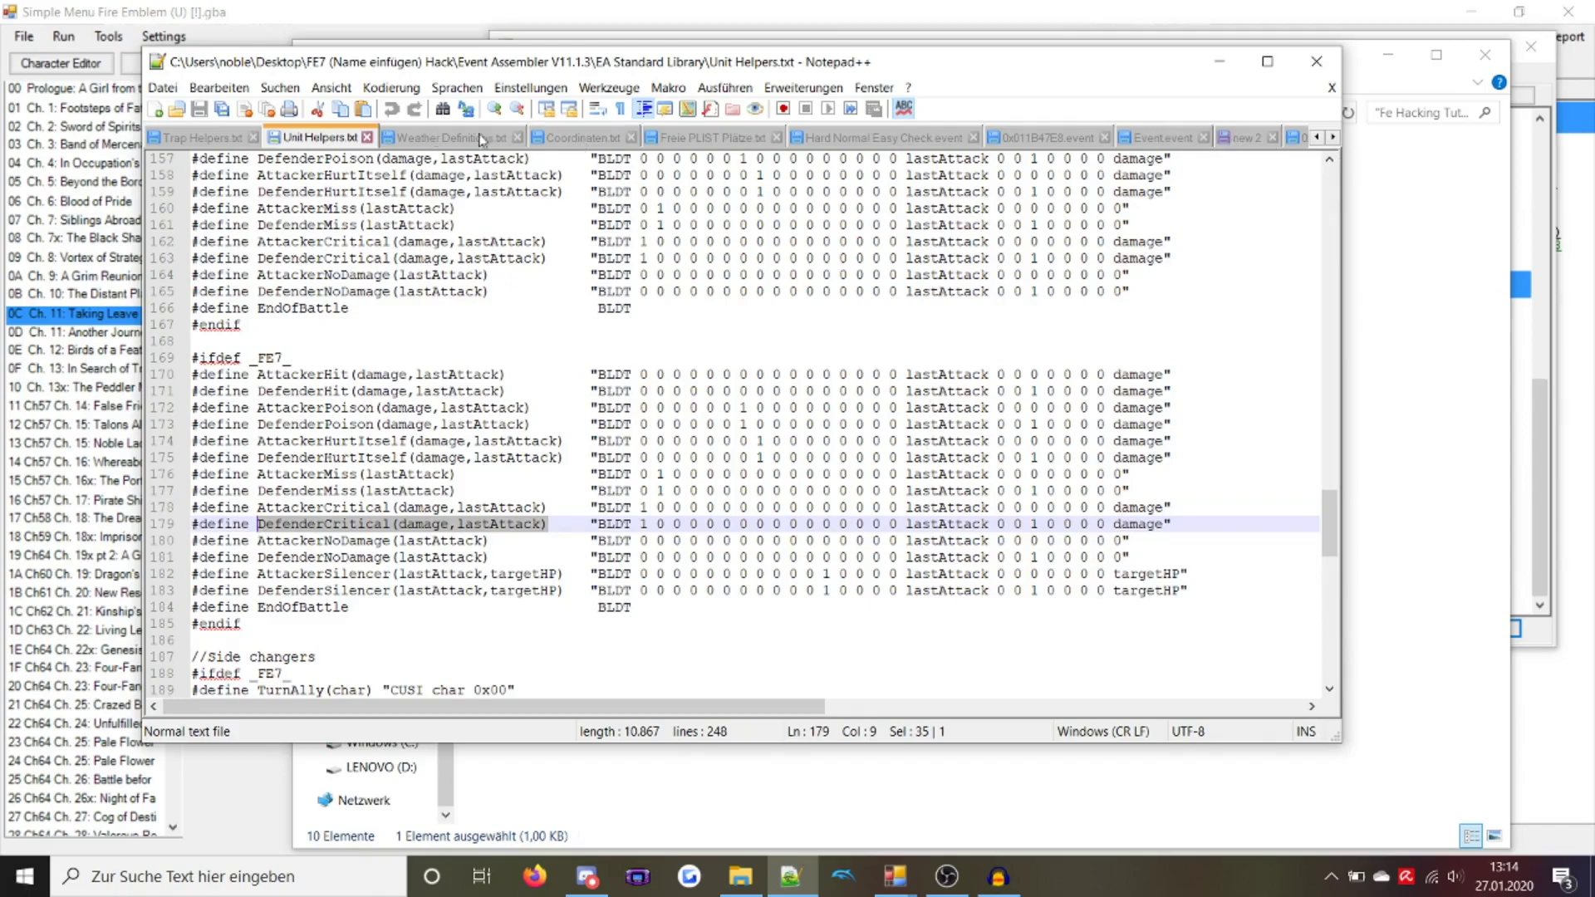
drag(289, 143, 1400, 143)
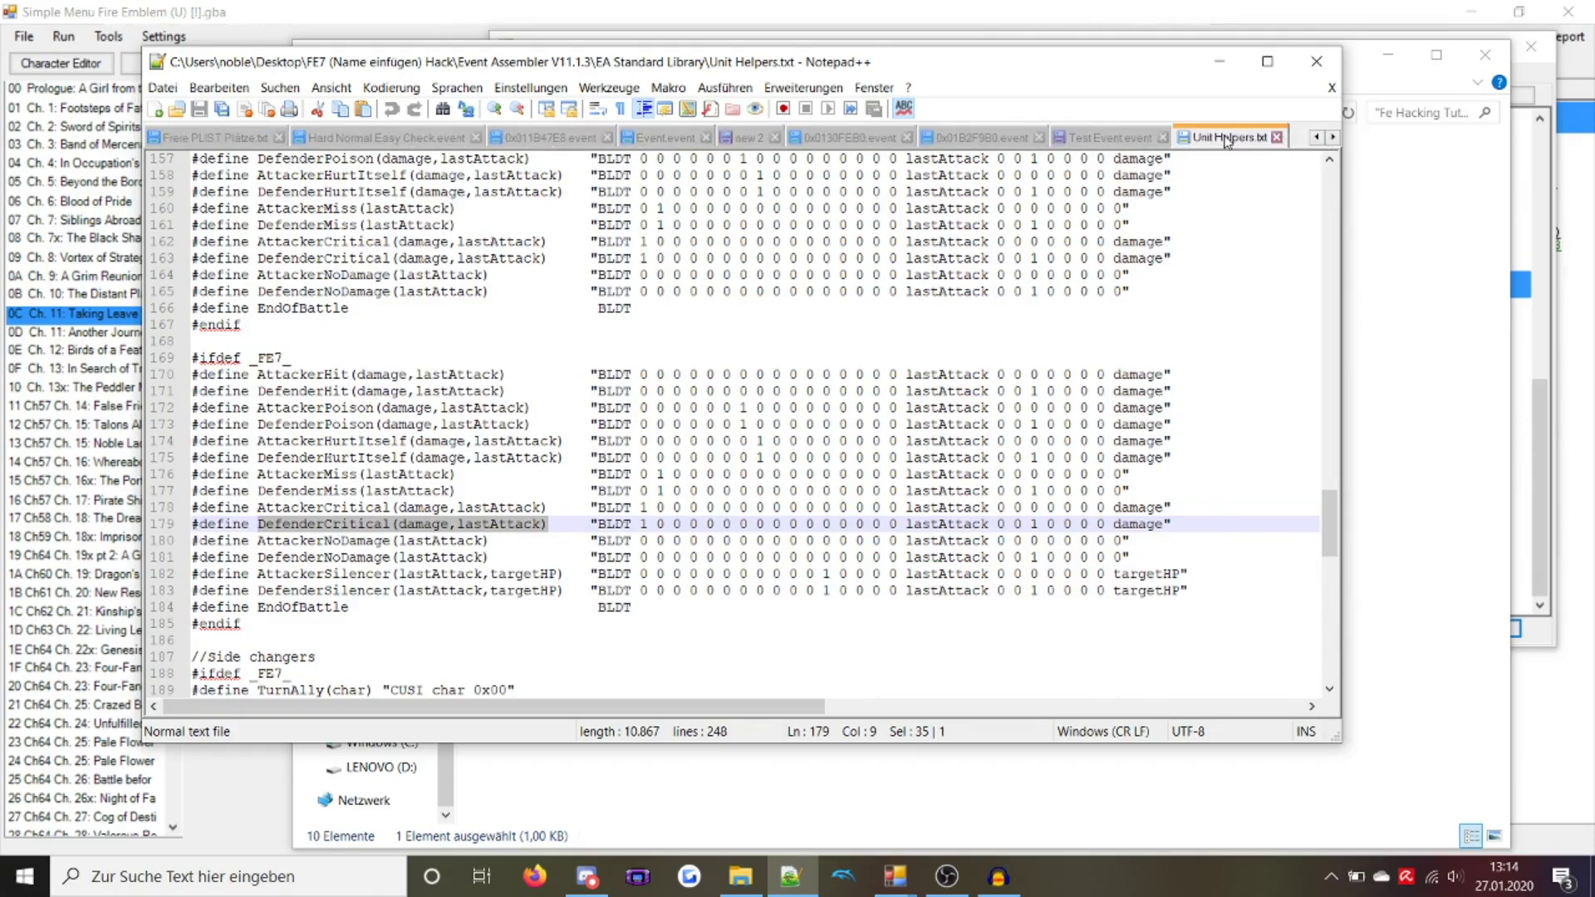
Insert the copied macro below the Kampf: label in Test Event.event as DefenderCritical(10,0)
click(1109, 138)
click(266, 690)
key(Return)
key(ctrl+v)
double_click(363, 690)
text(10)
double_click(422, 690)
text(0)
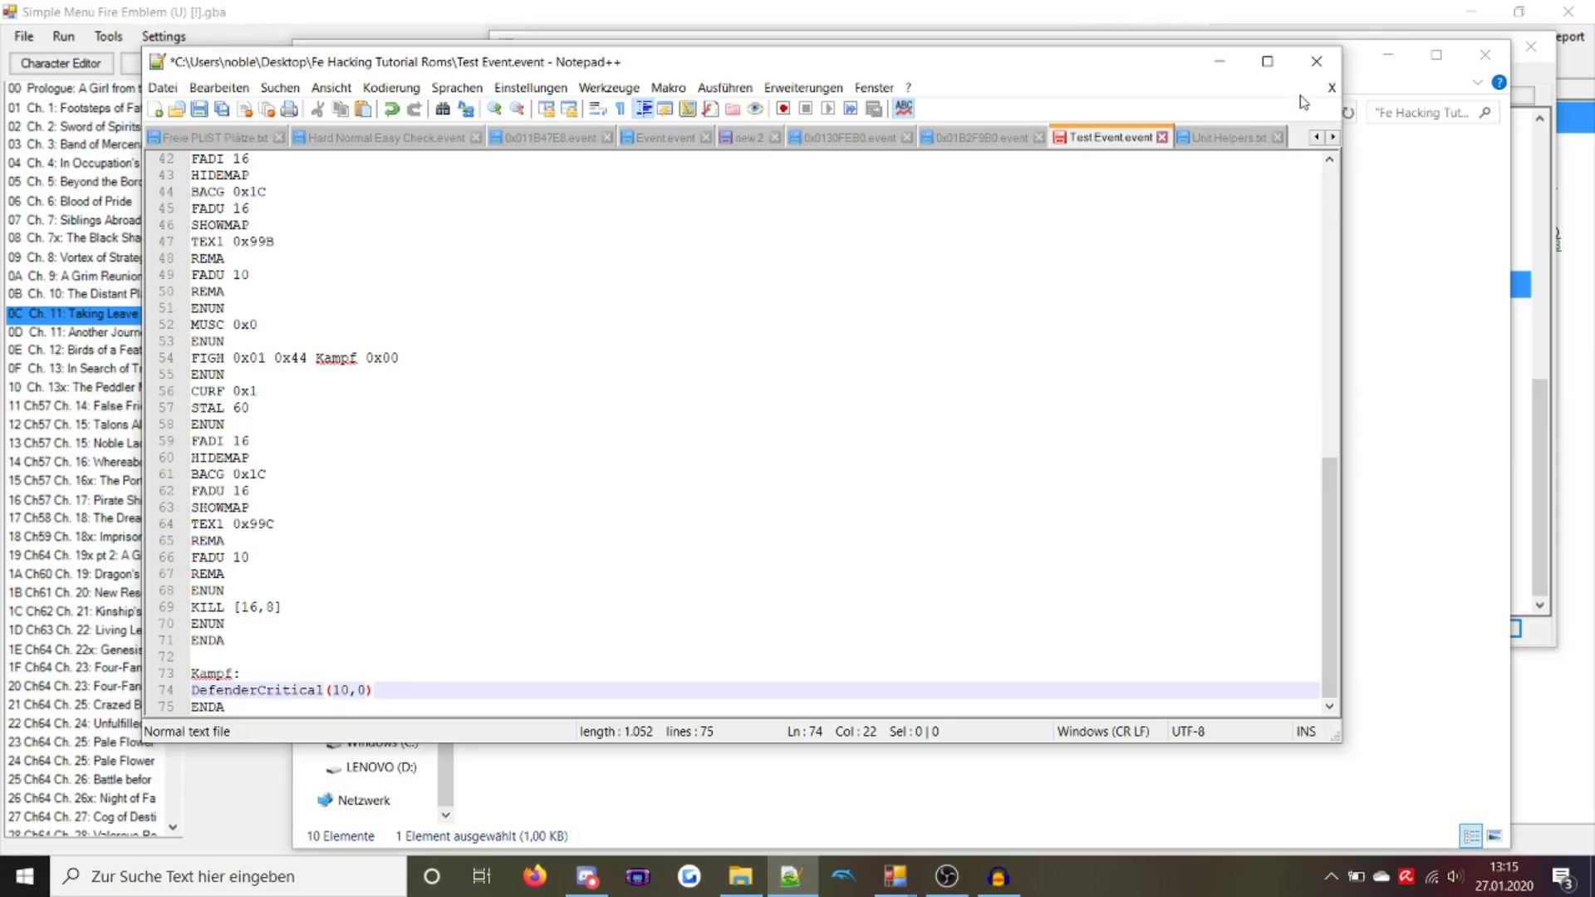
Copy the FE7 AttackerMiss macro from Unit Helpers.txt and add it below DefenderCritical as AttackerMiss(0)
click(1220, 139)
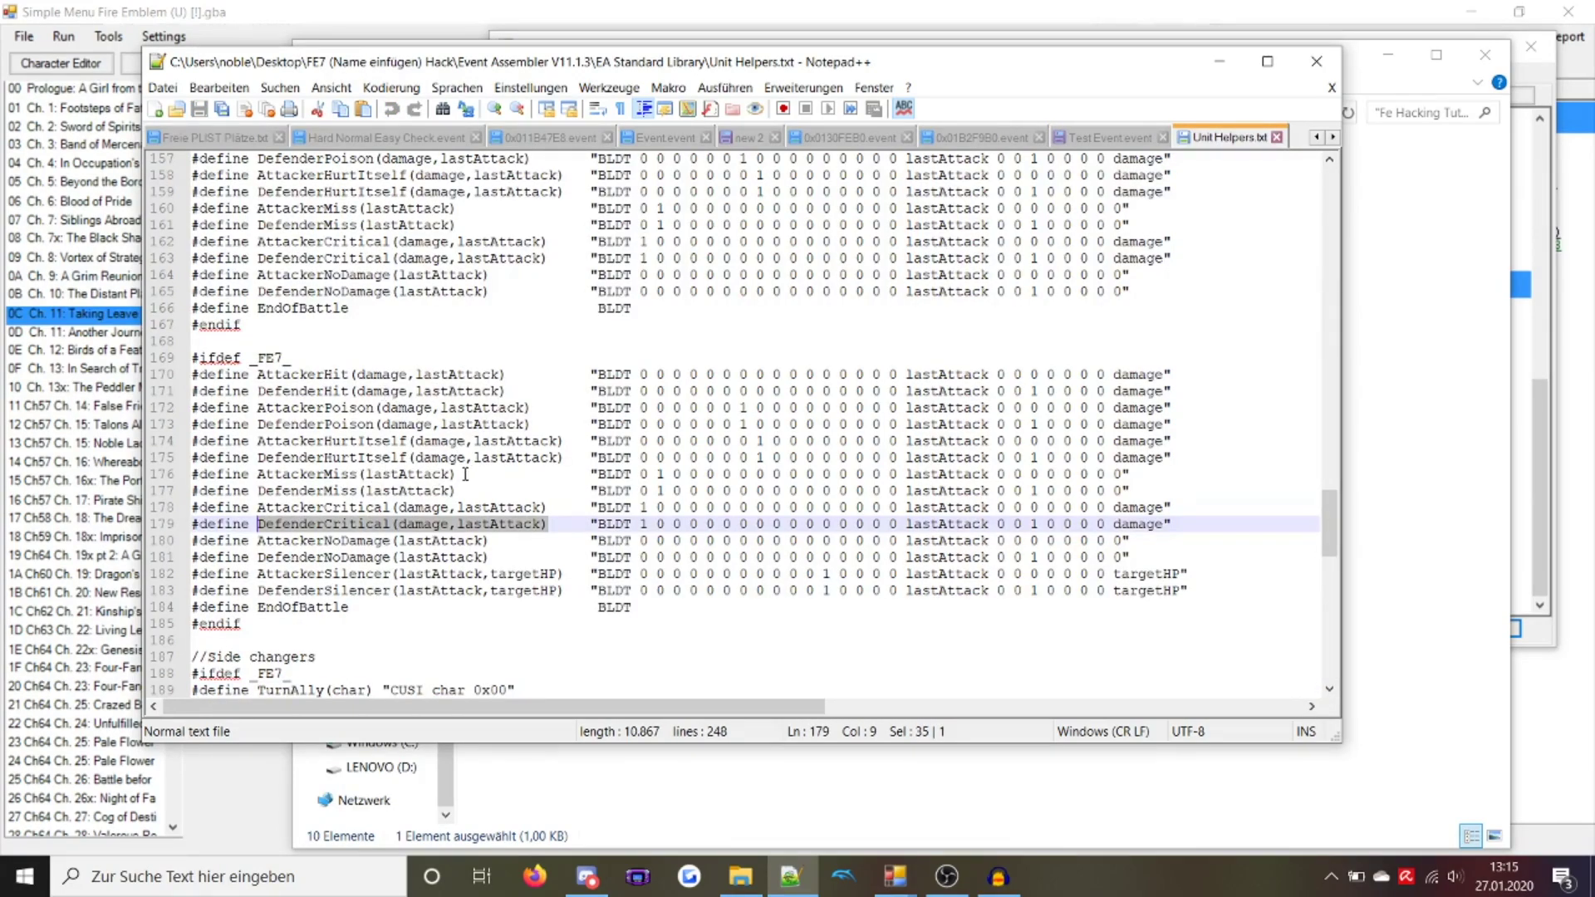
drag(465, 479, 258, 475)
key(ctrl+c)
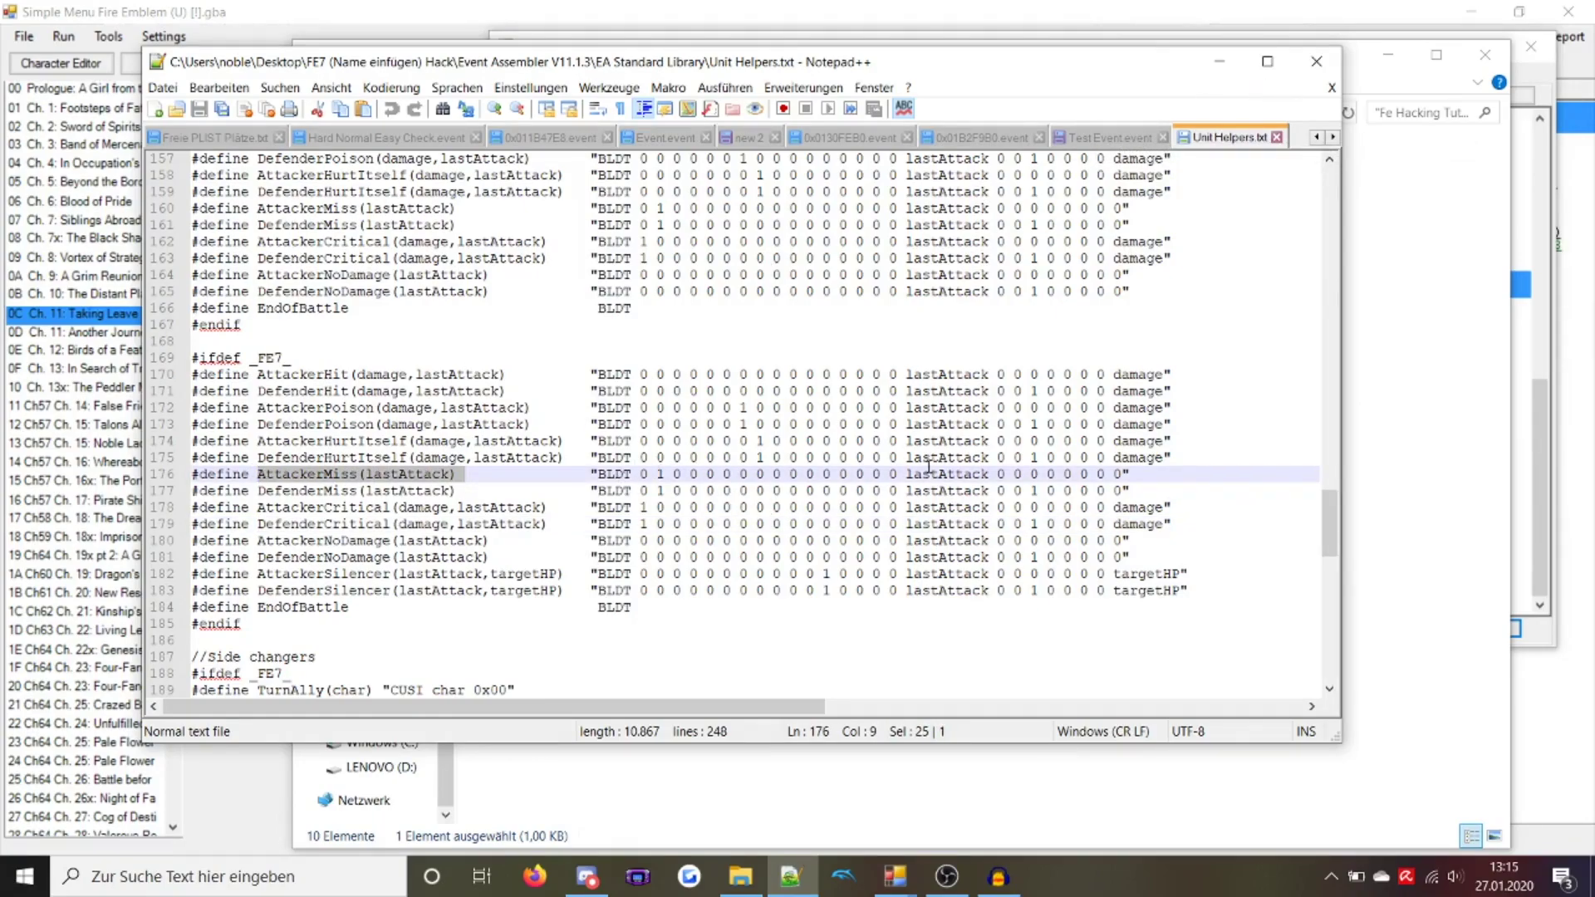
click(1110, 138)
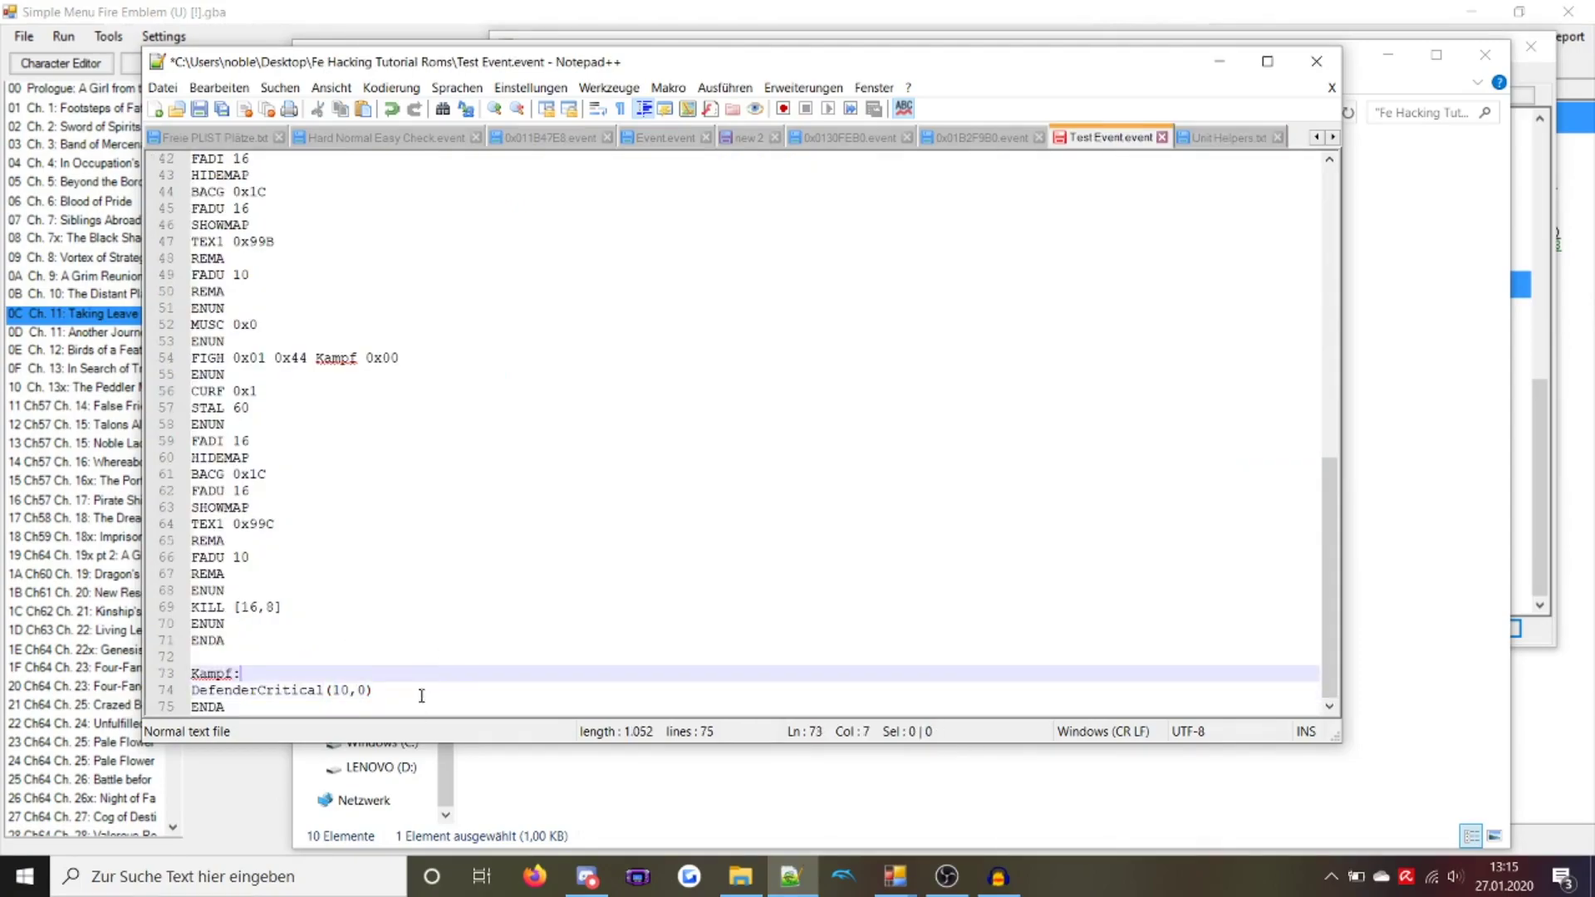
key(Return)
key(ctrl+v)
double_click(338, 704)
text(0)
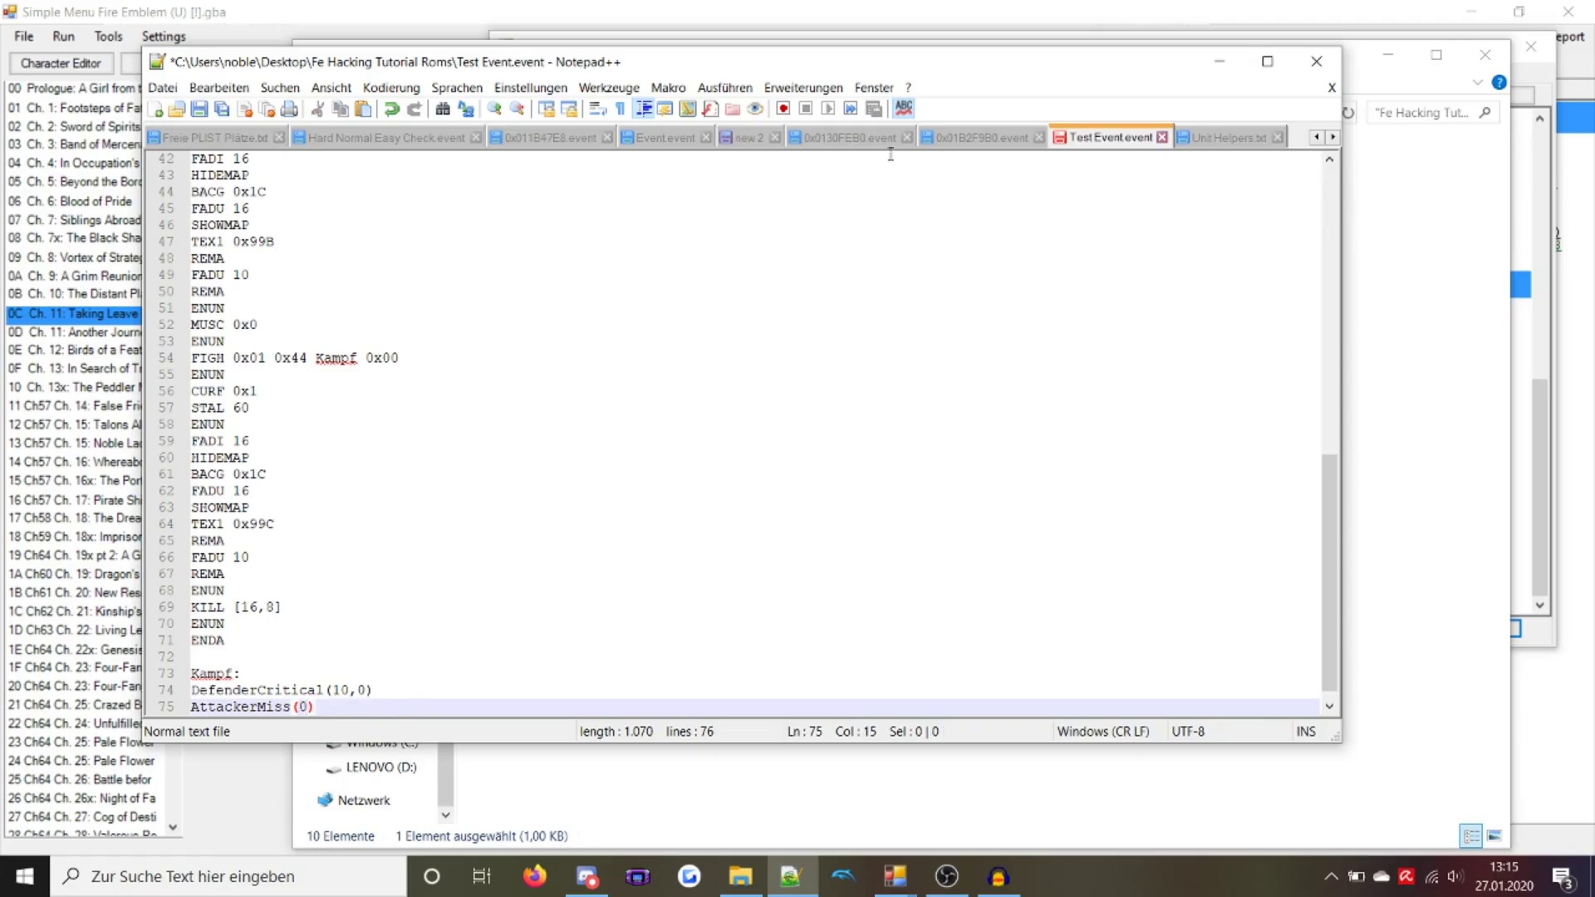
Copy the FE7 DefenderMiss macro from Unit Helpers.txt and add it below AttackerMiss as DefenderMiss(0)
click(1217, 138)
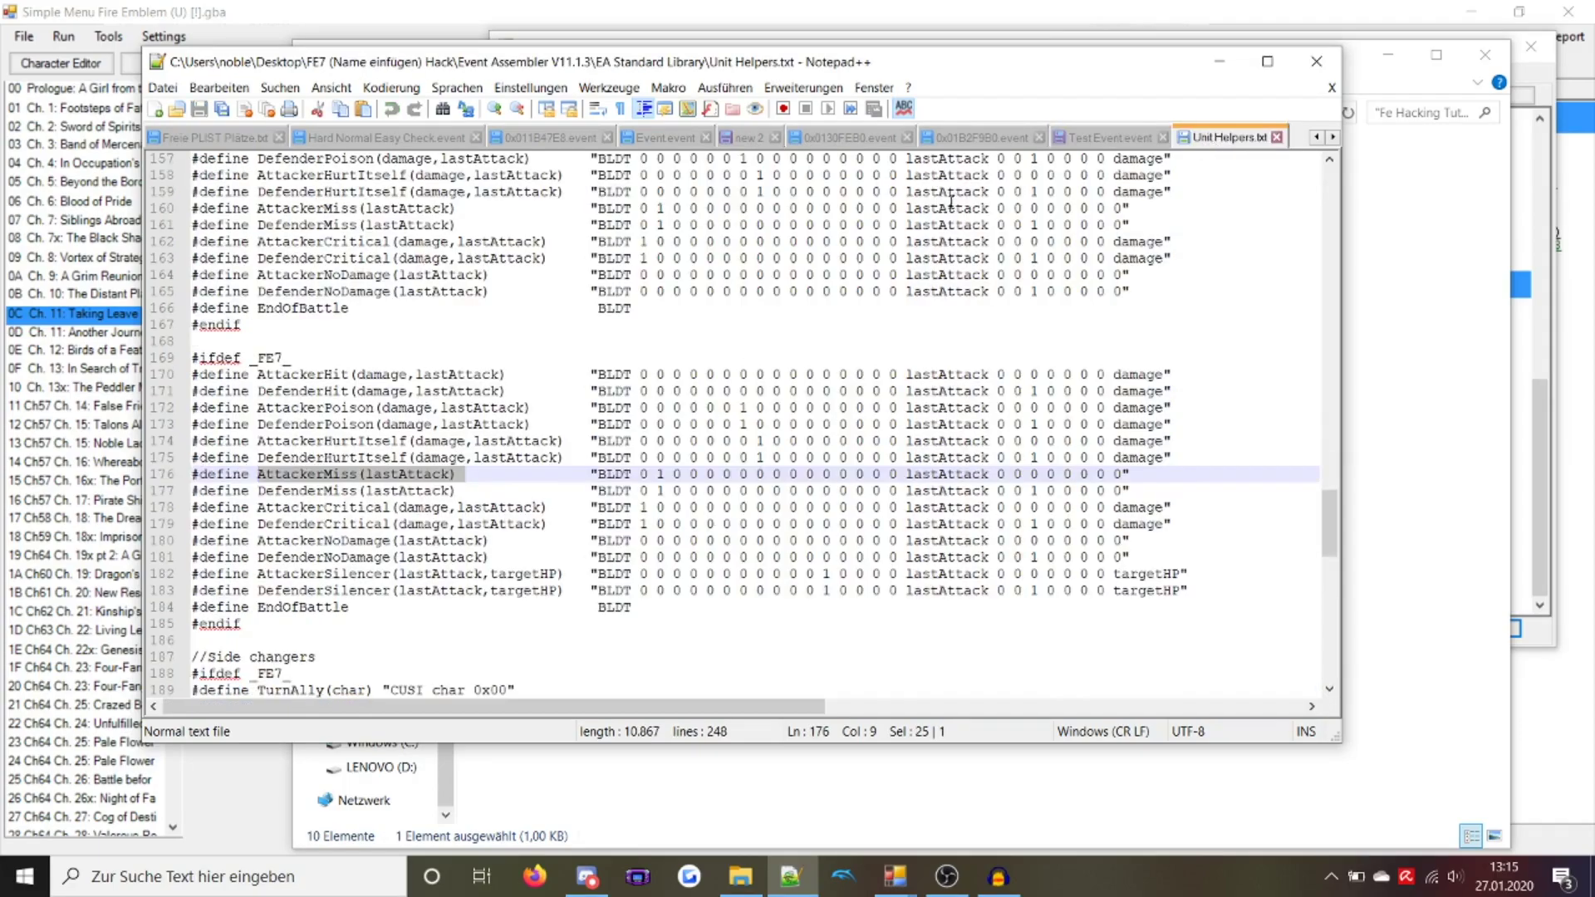
drag(462, 489, 259, 490)
key(ctrl+c)
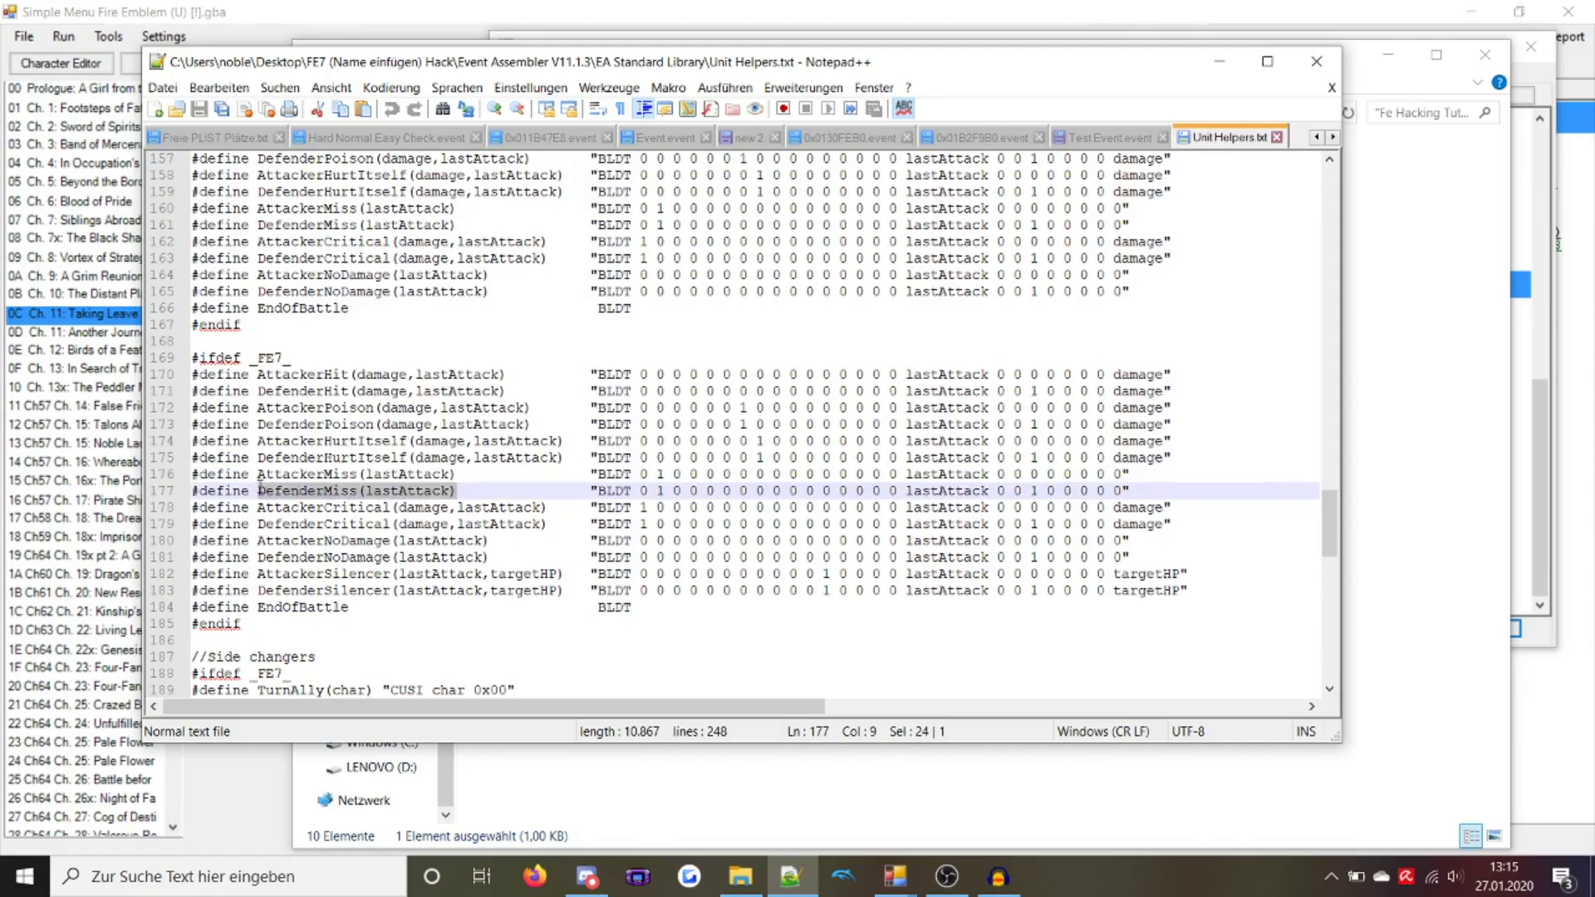
click(1108, 138)
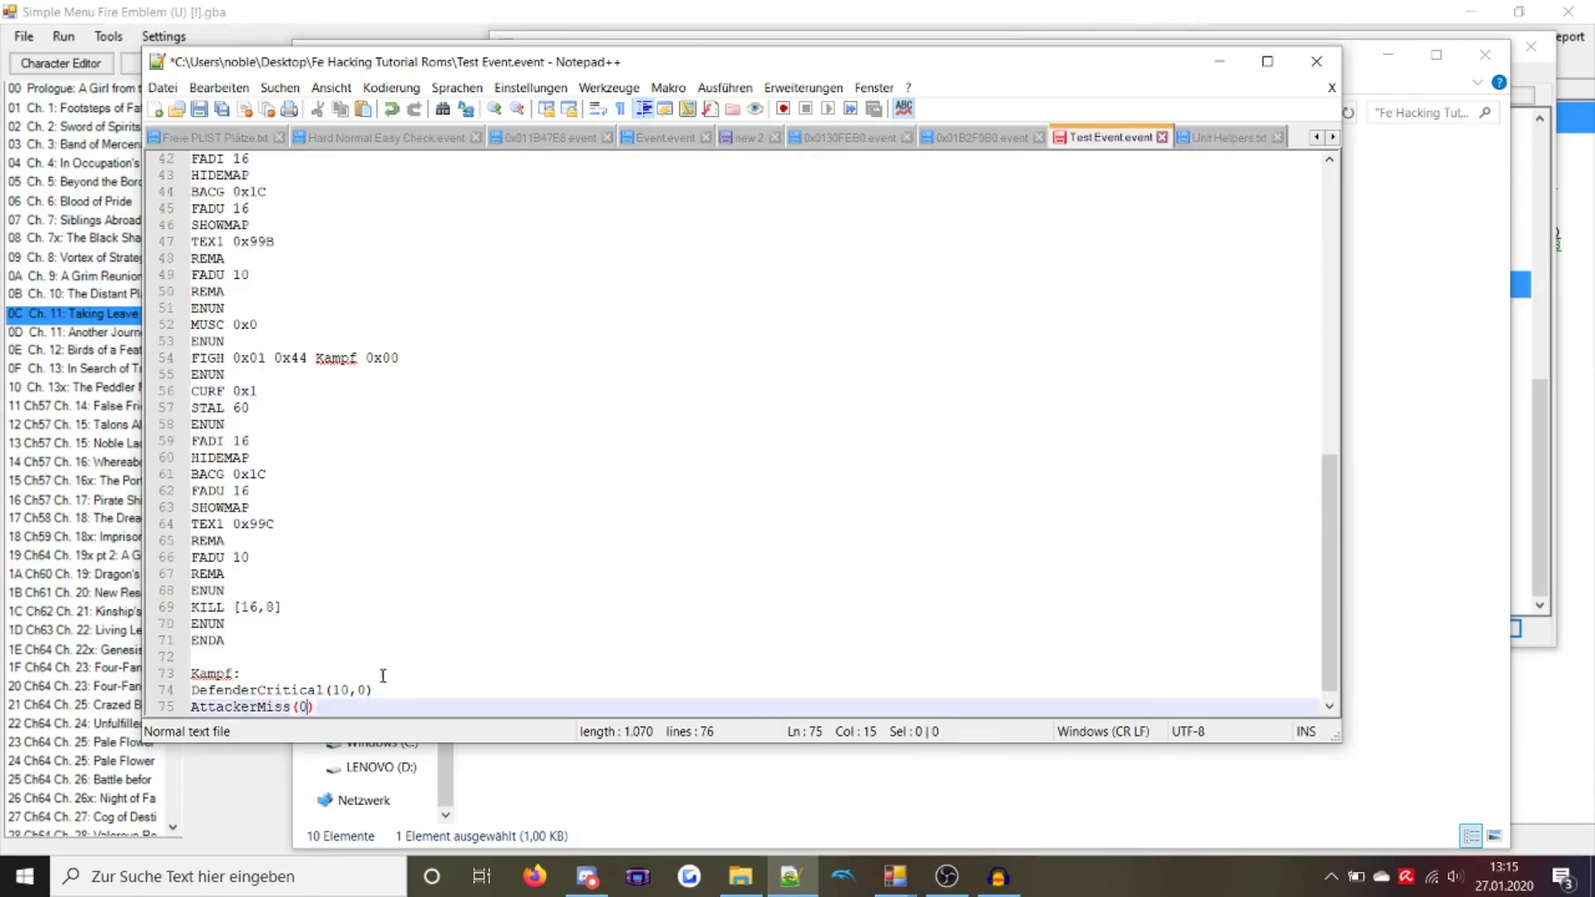
key(End)
key(Return)
key(ctrl+v)
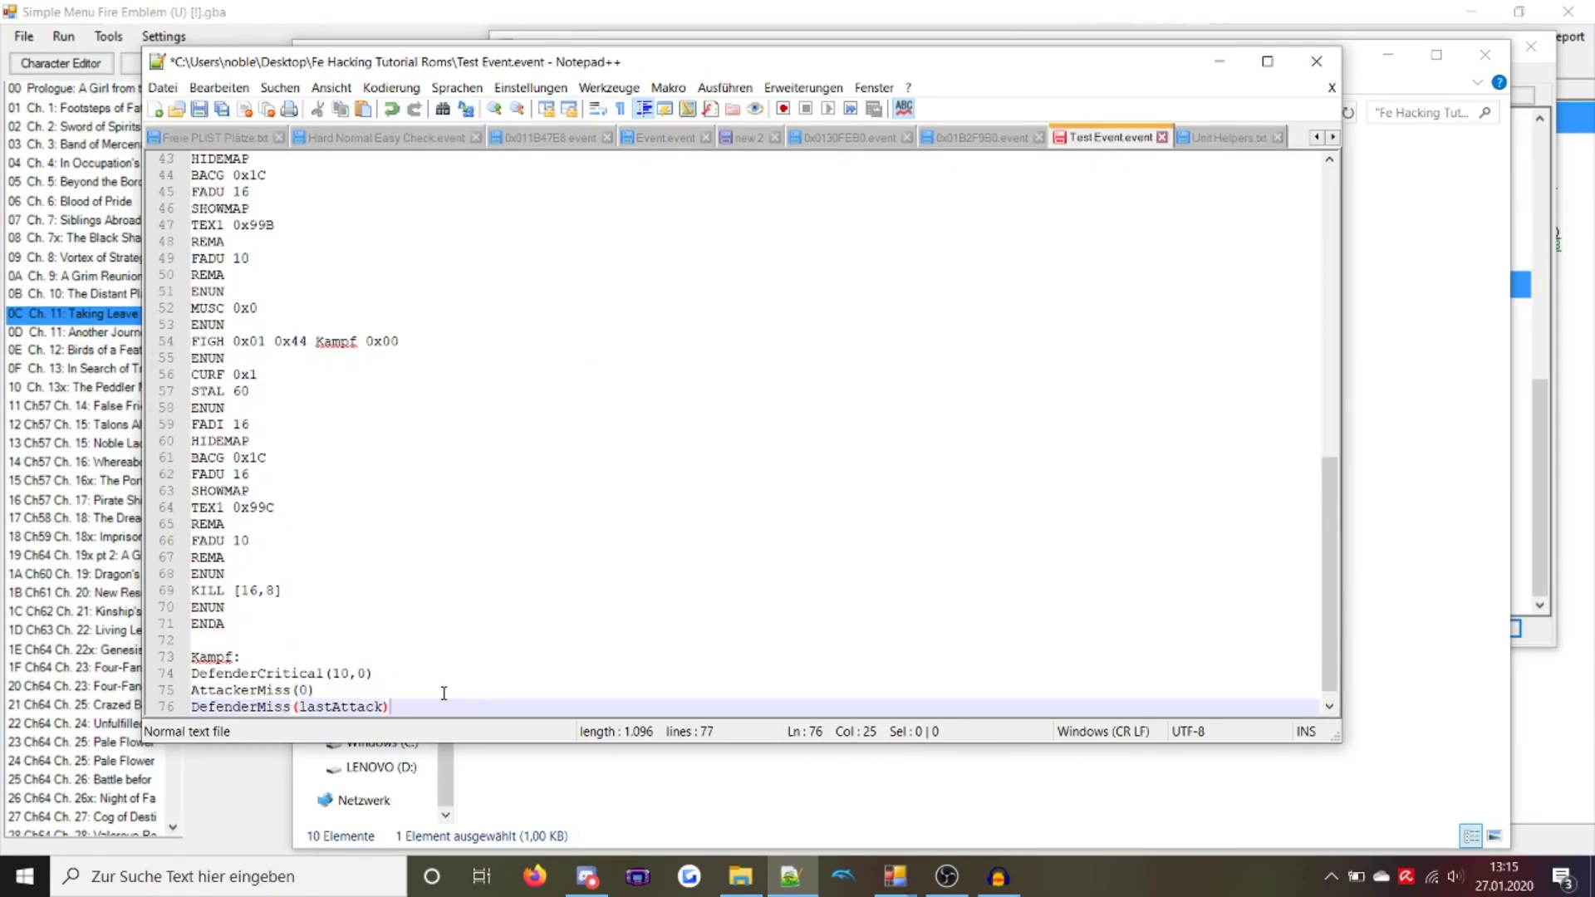
key(Left)
key(BackSpace)
key(BackSpace)
key(BackSpace)
key(BackSpace)
key(BackSpace)
key(BackSpace)
key(BackSpace)
key(BackSpace)
key(BackSpace)
key(BackSpace)
text(0)
Copy the FE7 DefenderHit(damage,lastAttack) macro call from Unit Helpers.txt and insert it on two lines below DefenderMiss(0)
click(1218, 139)
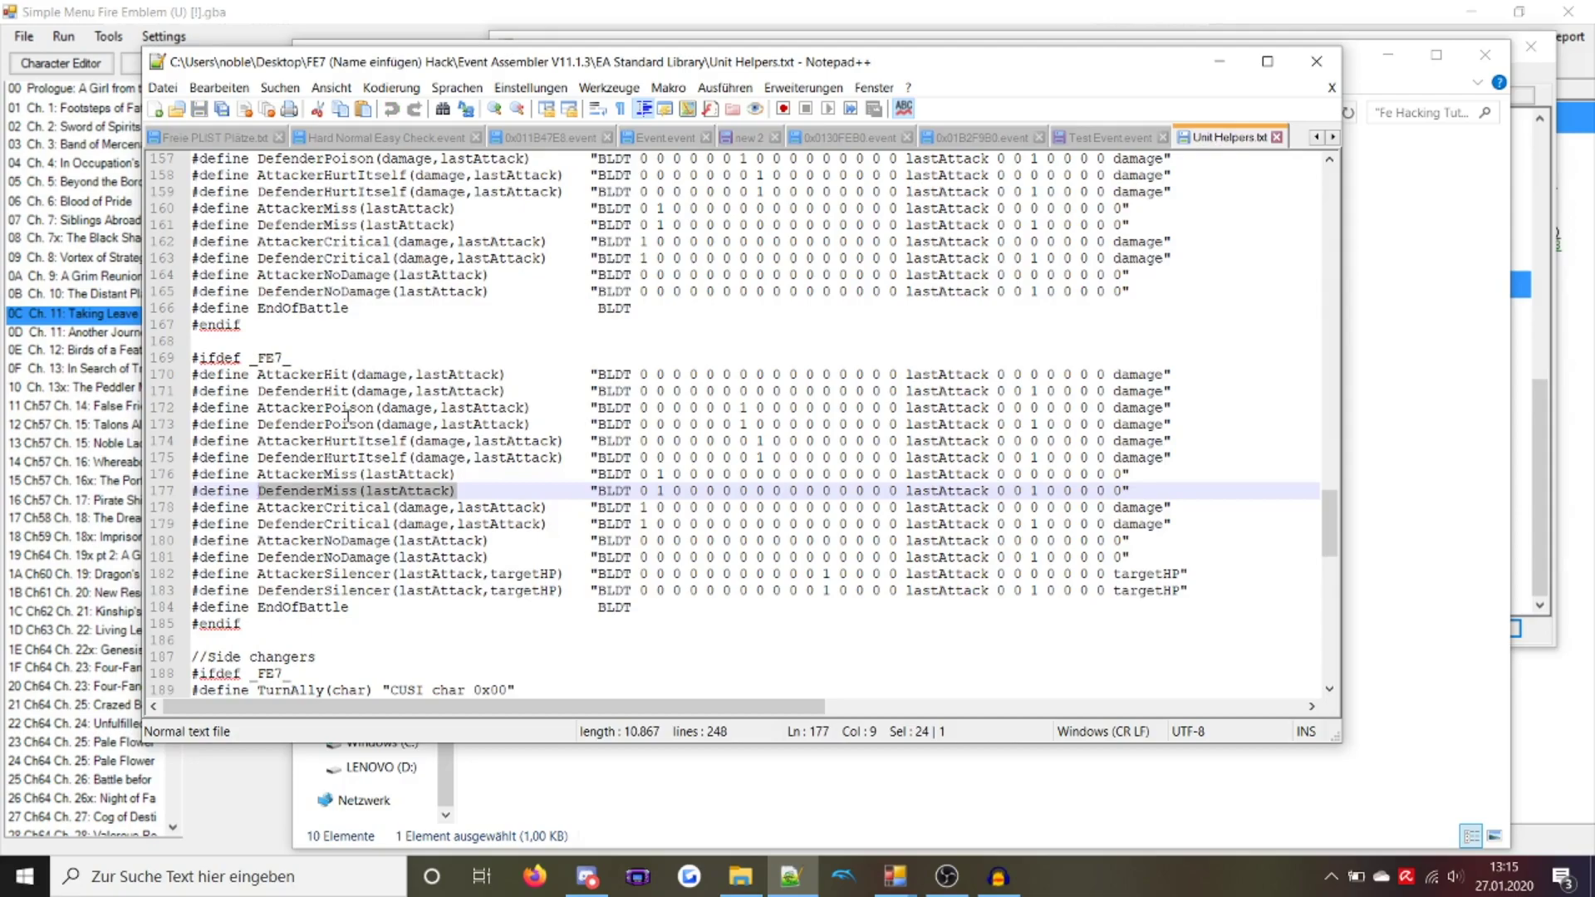
drag(506, 391, 258, 391)
key(ctrl+c)
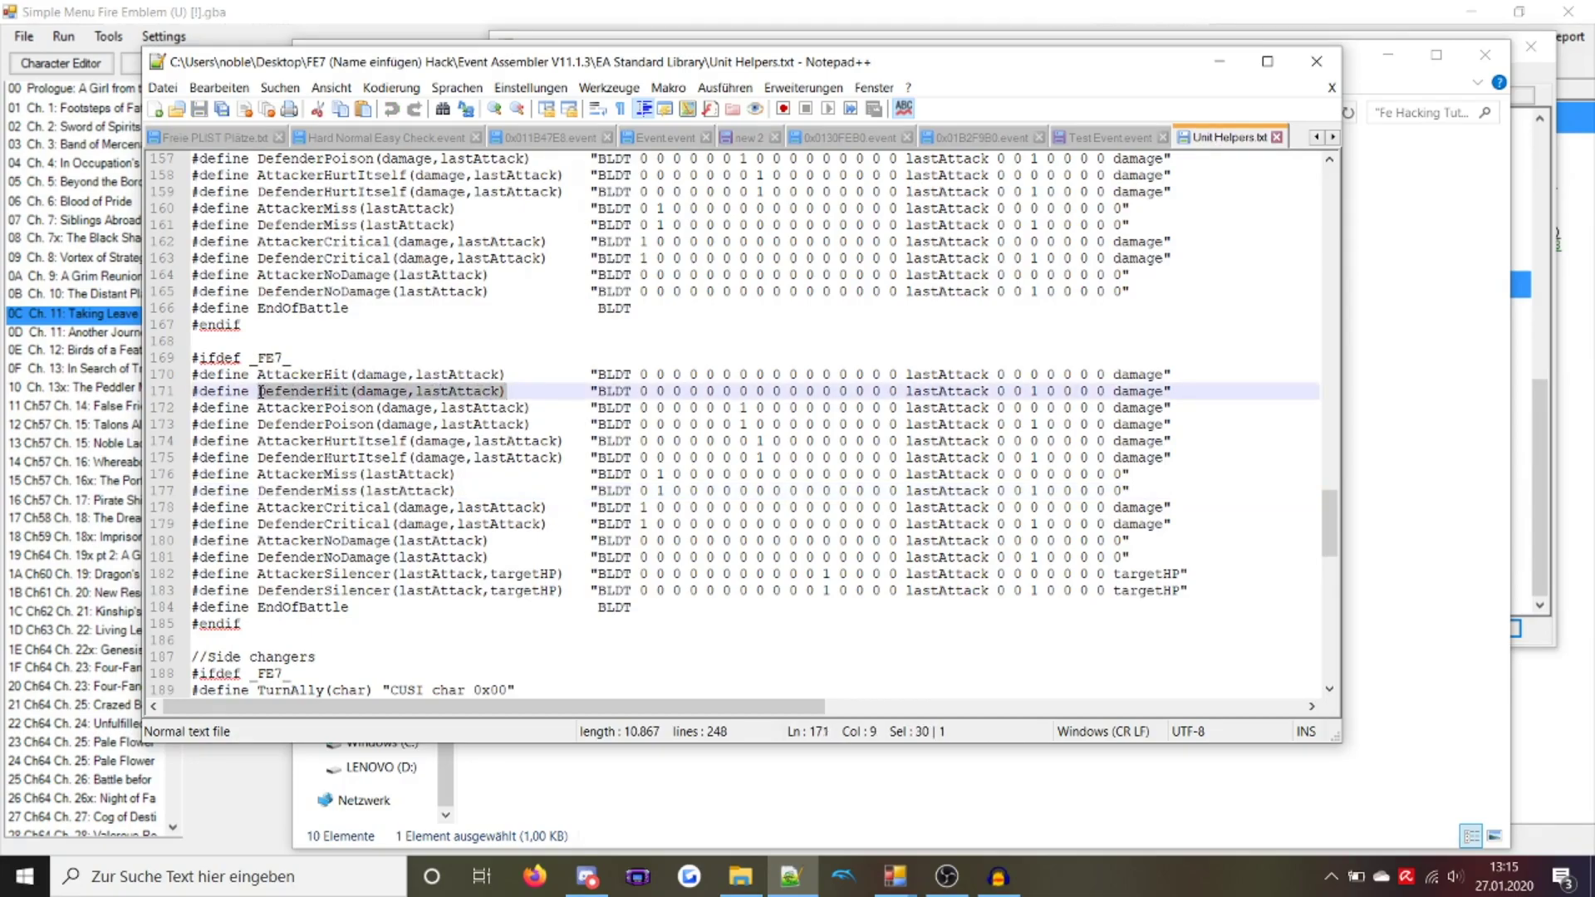
click(1107, 139)
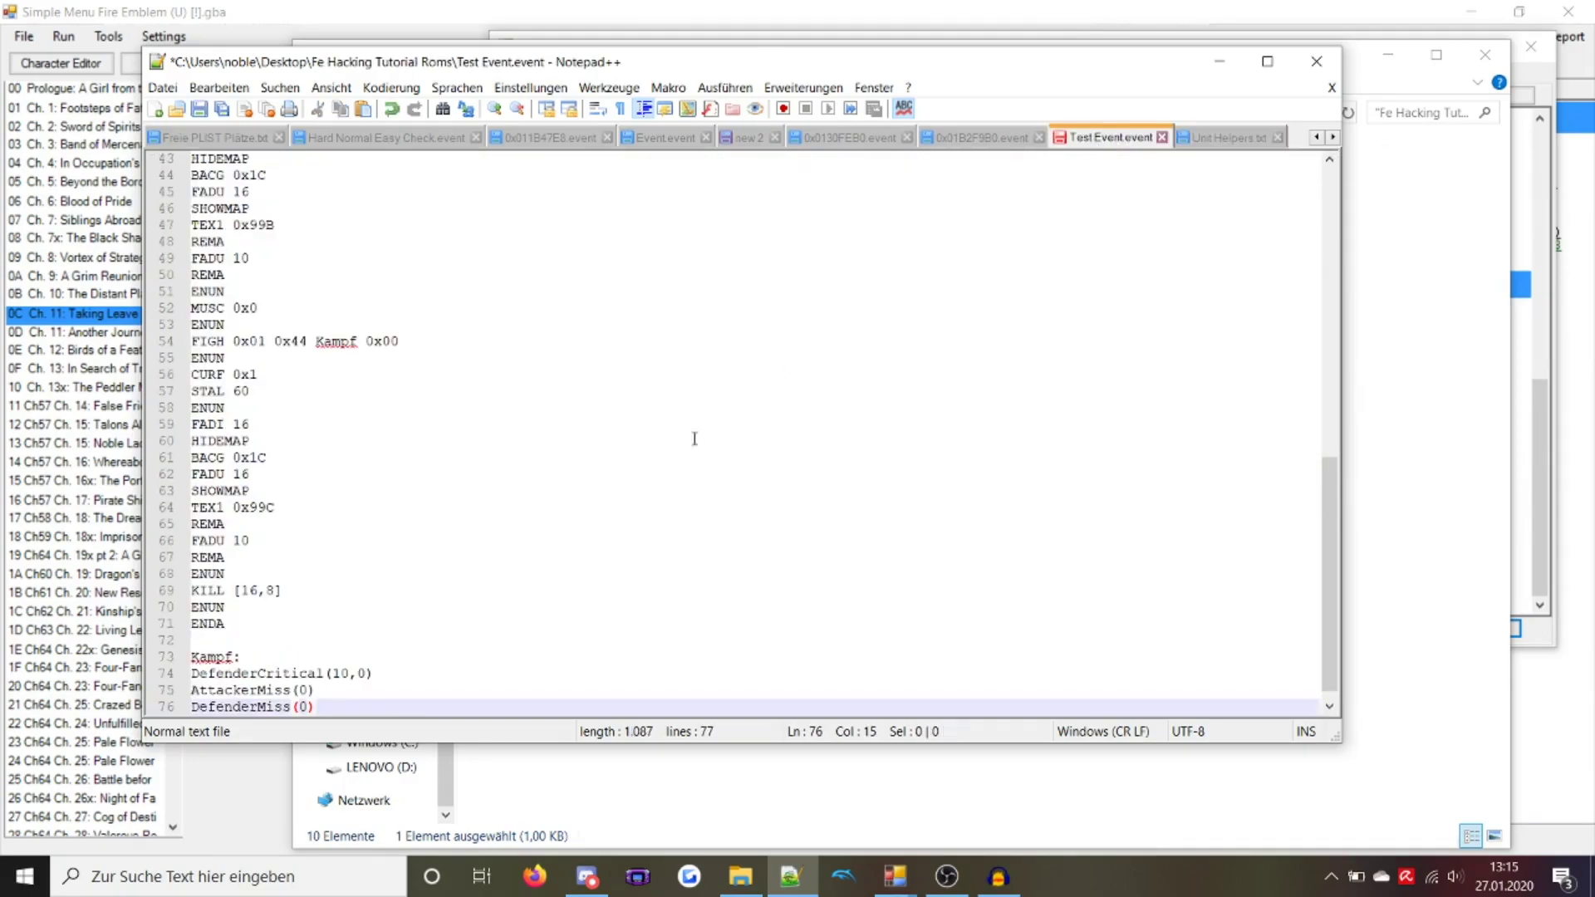
click(405, 681)
key(Return)
key(ctrl+v)
key(Return)
key(ctrl+v)
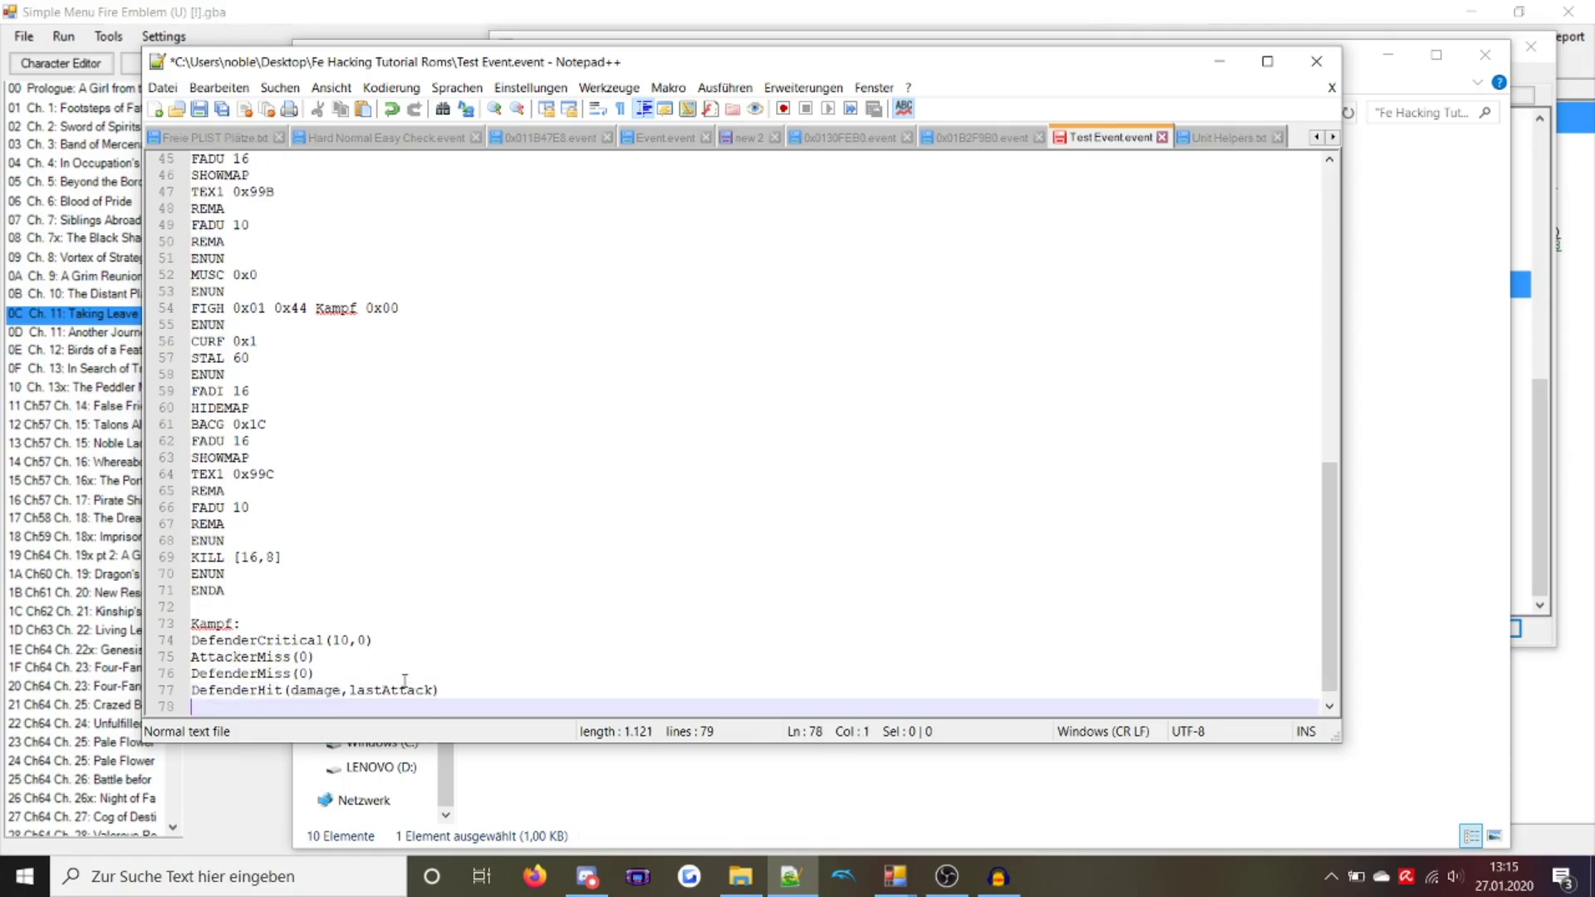
scroll(274, 656, down, 1)
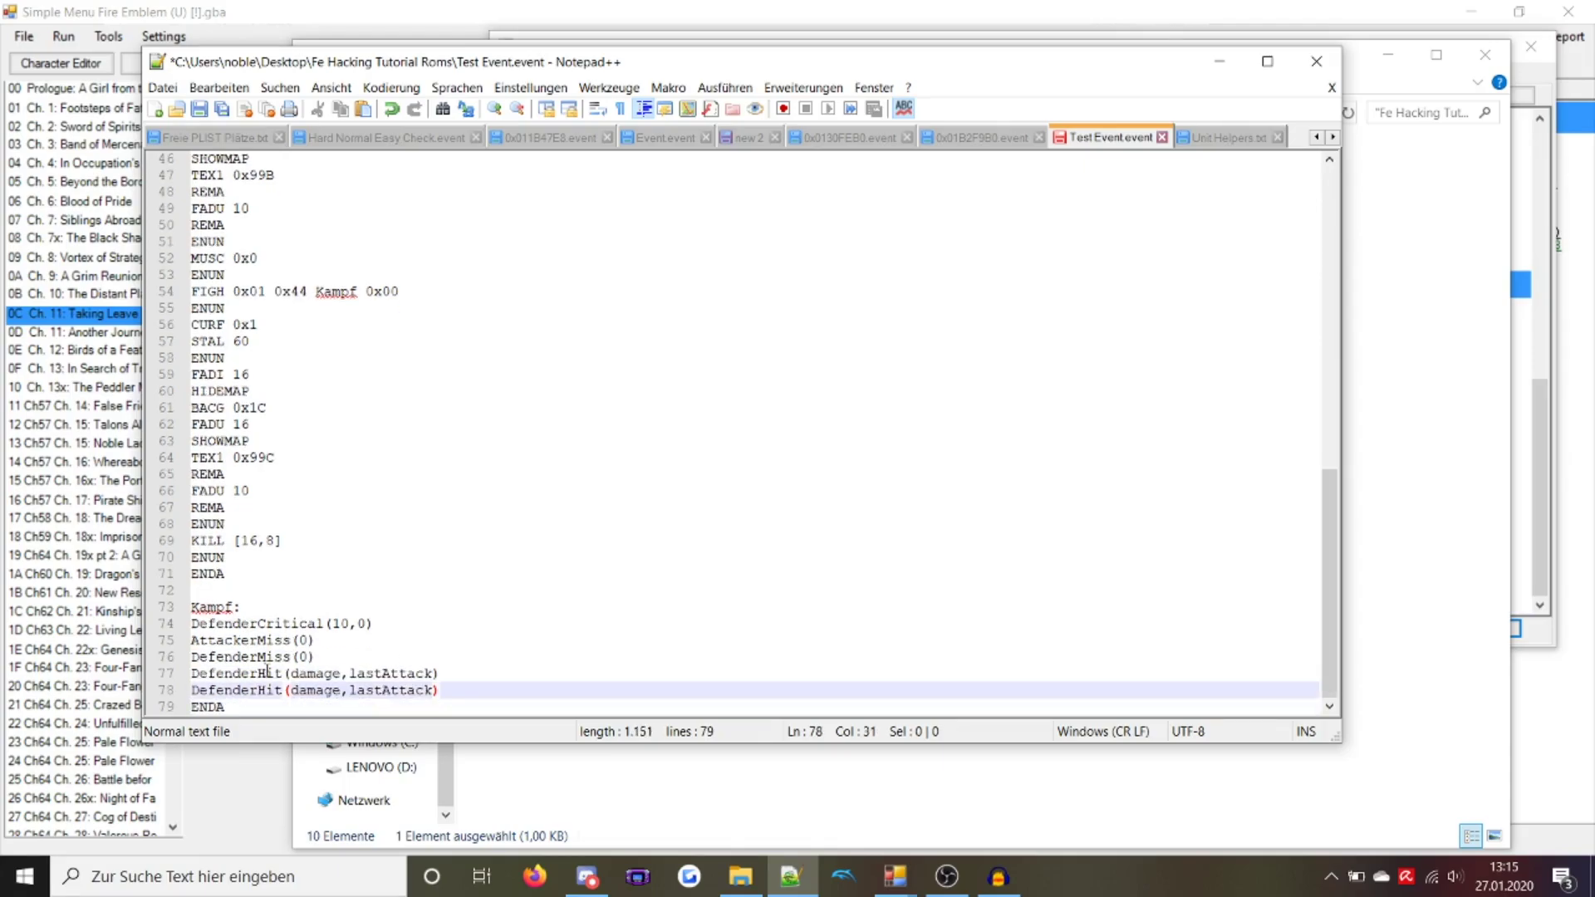
Change the first of the two DefenderHit lines to AttackerHit
drag(260, 674, 190, 674)
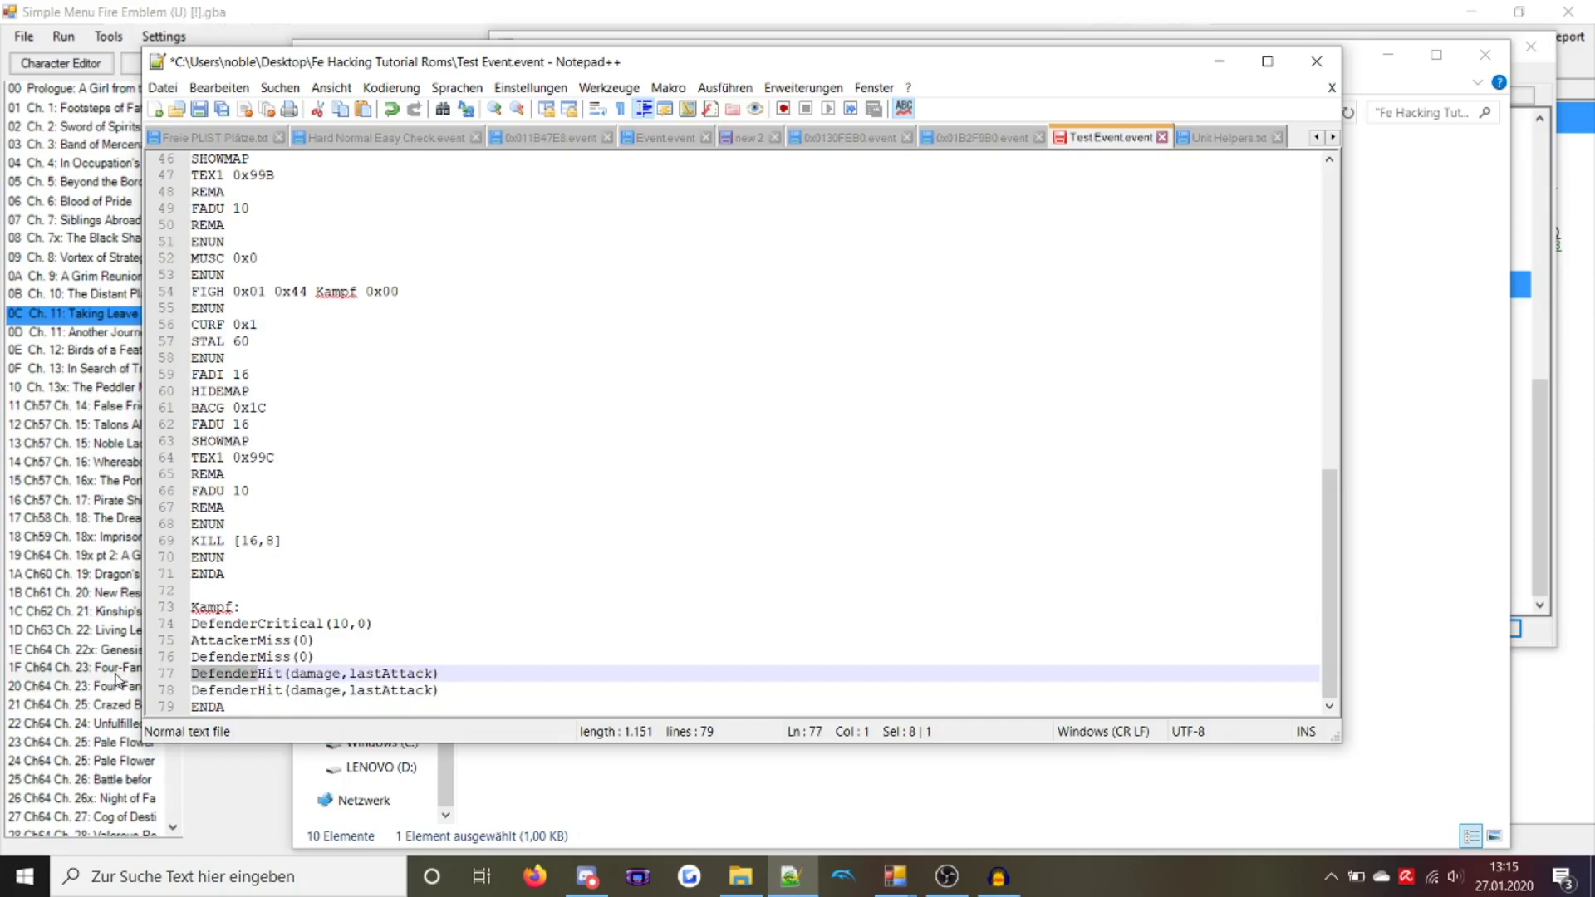
text(Attacker)
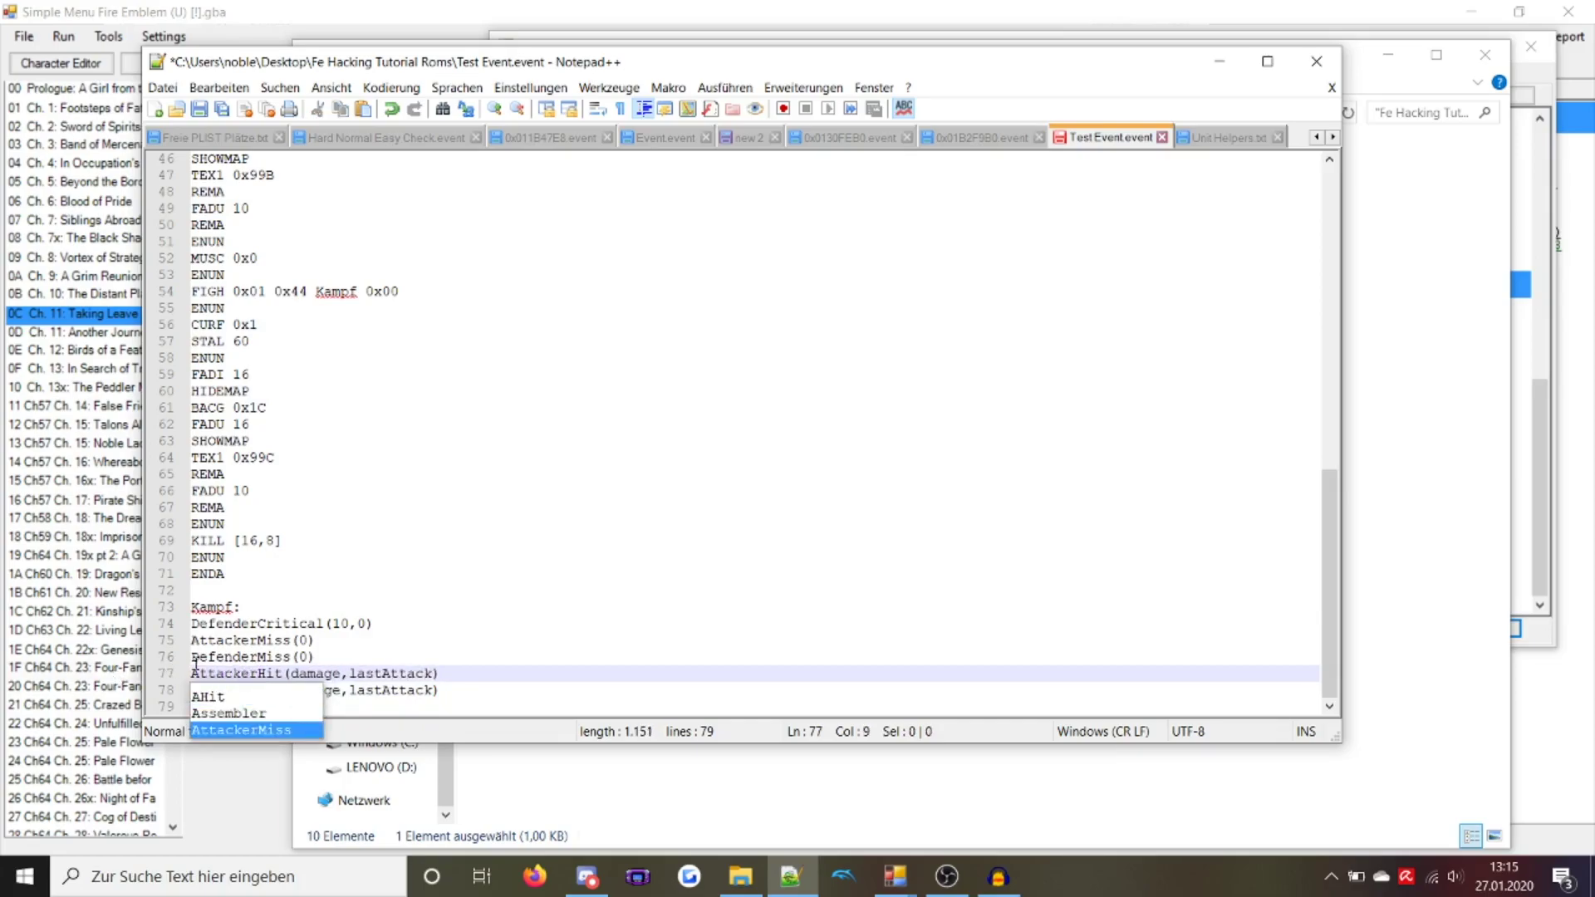
key(Escape)
Change the remaining DefenderHit line above the last ENDA to AttackerCritical
drag(256, 675, 152, 675)
key(ctrl+c)
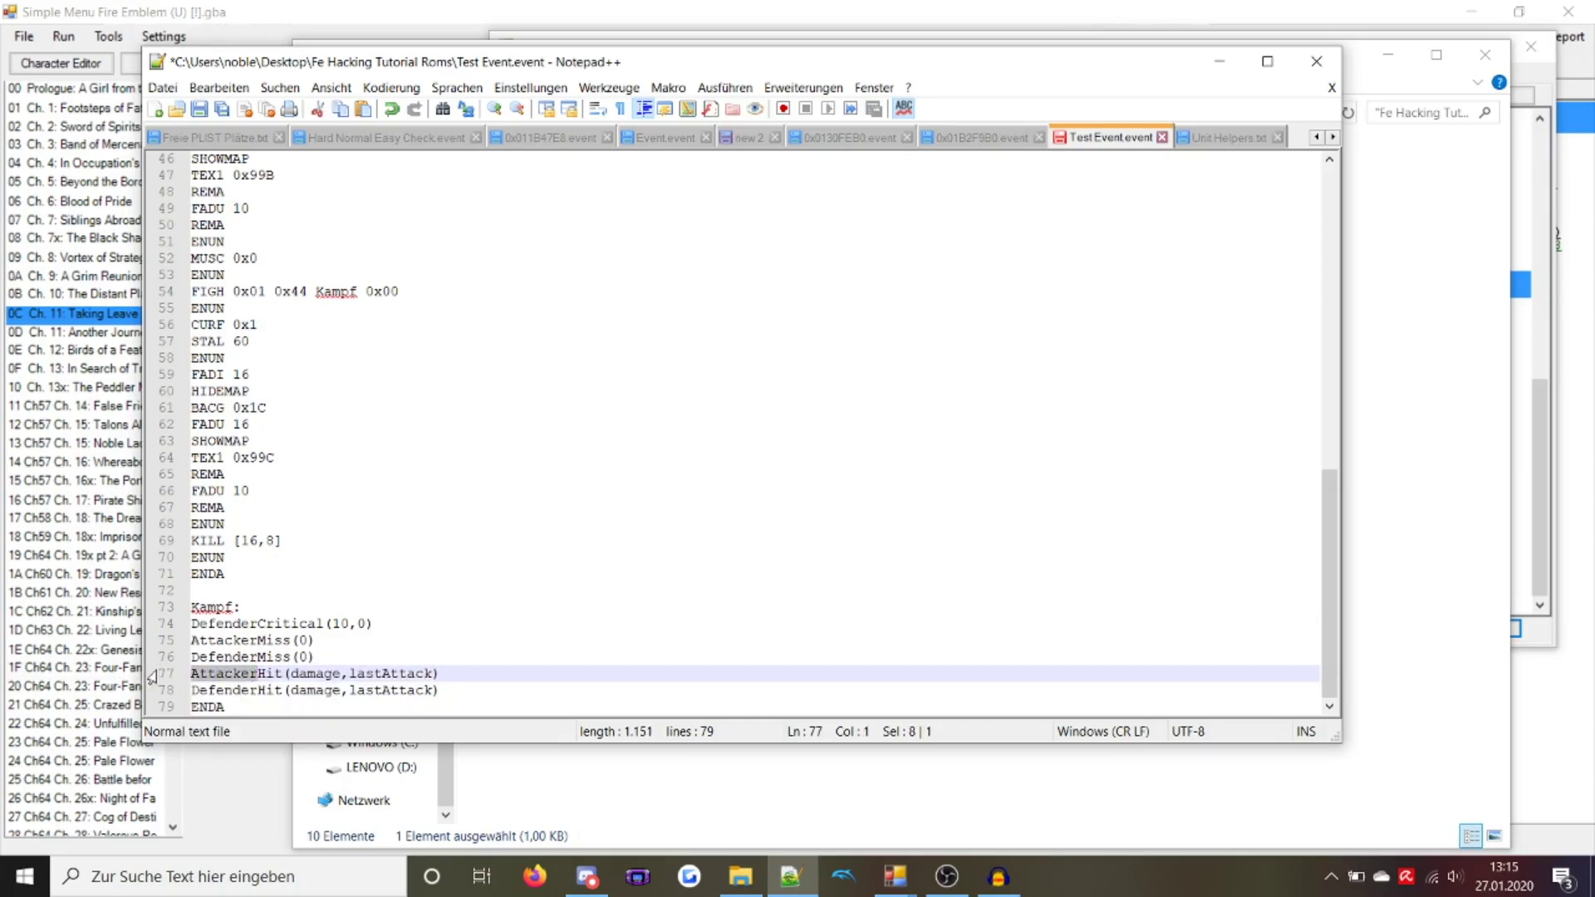
drag(260, 689, 188, 694)
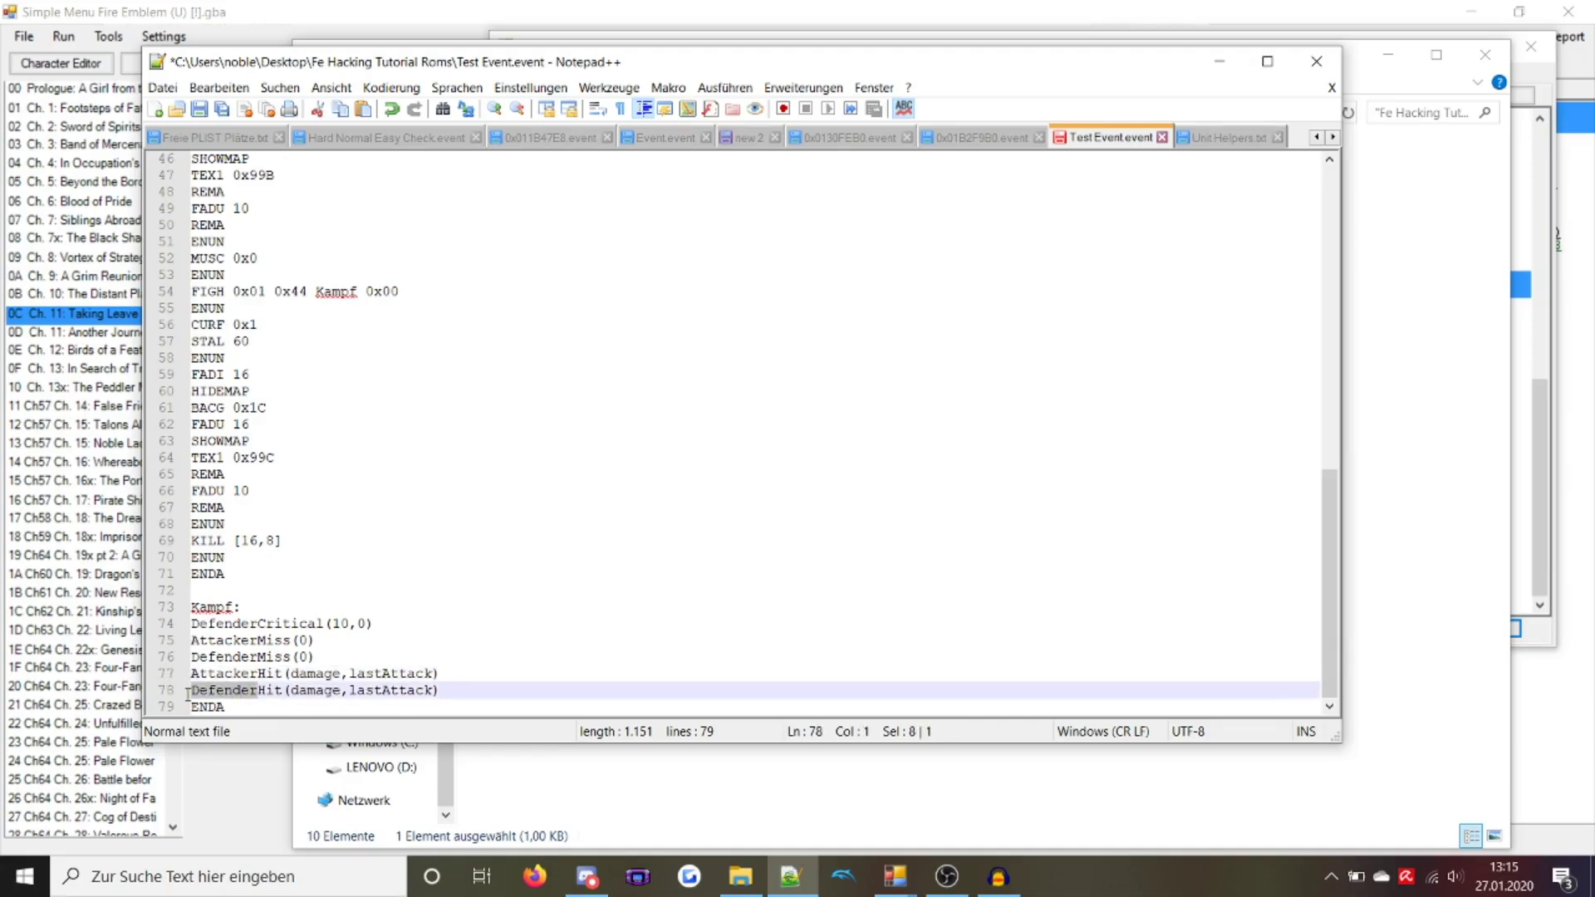
key(ctrl+v)
key(Delete)
key(Delete)
key(Delete)
text(Critical)
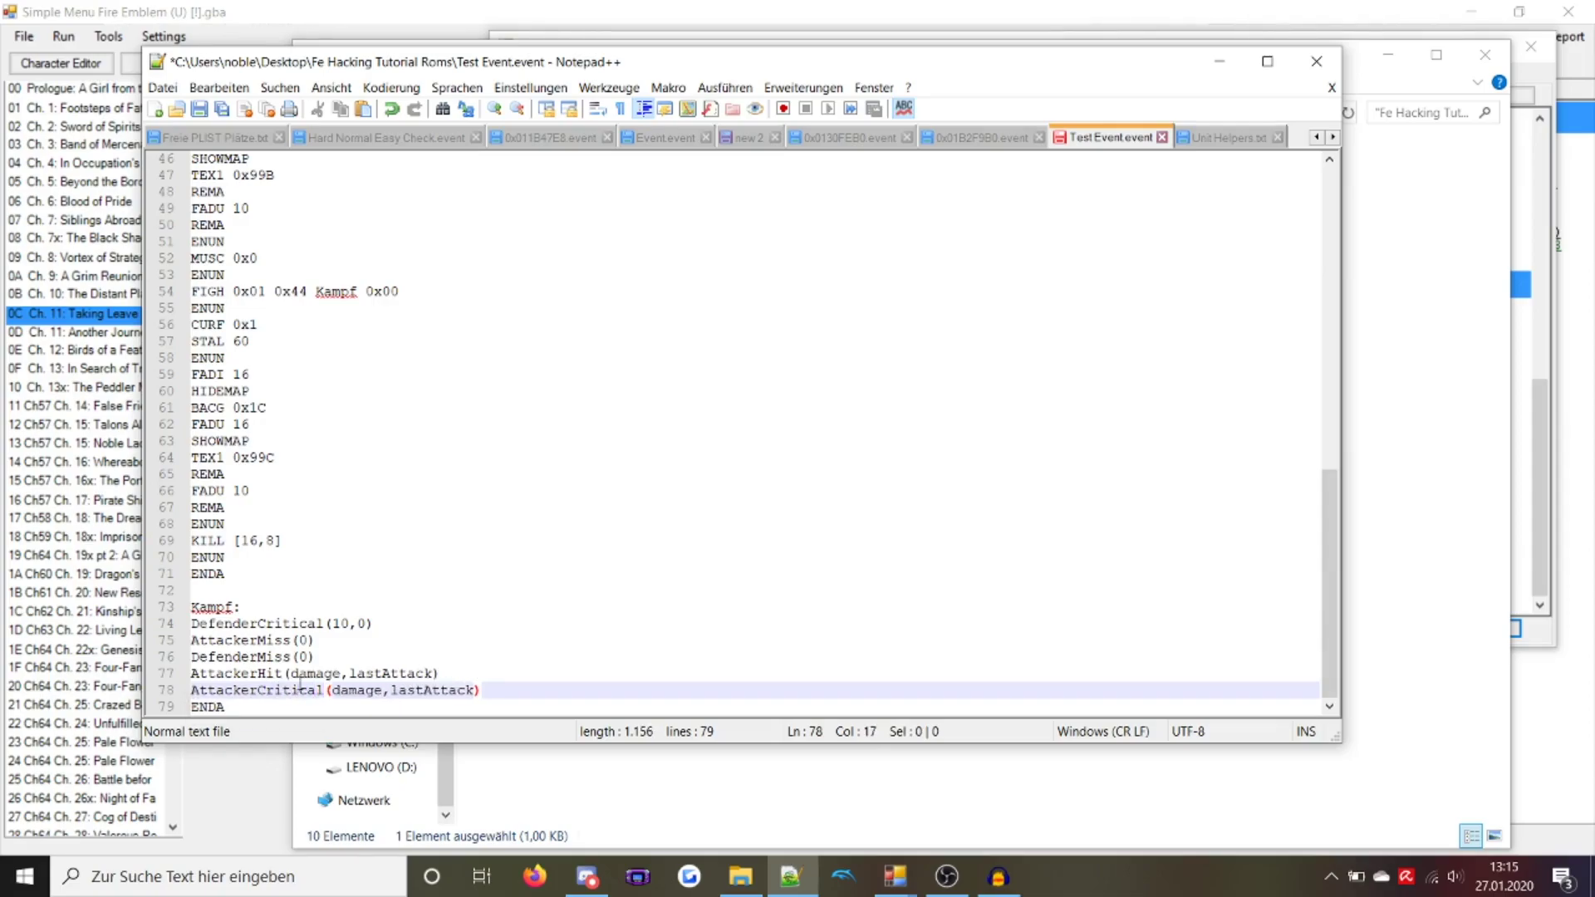
Set both the damage and lastAttack arguments of AttackerHit to 0
double_click(311, 673)
text(0)
double_click(349, 674)
text(0)
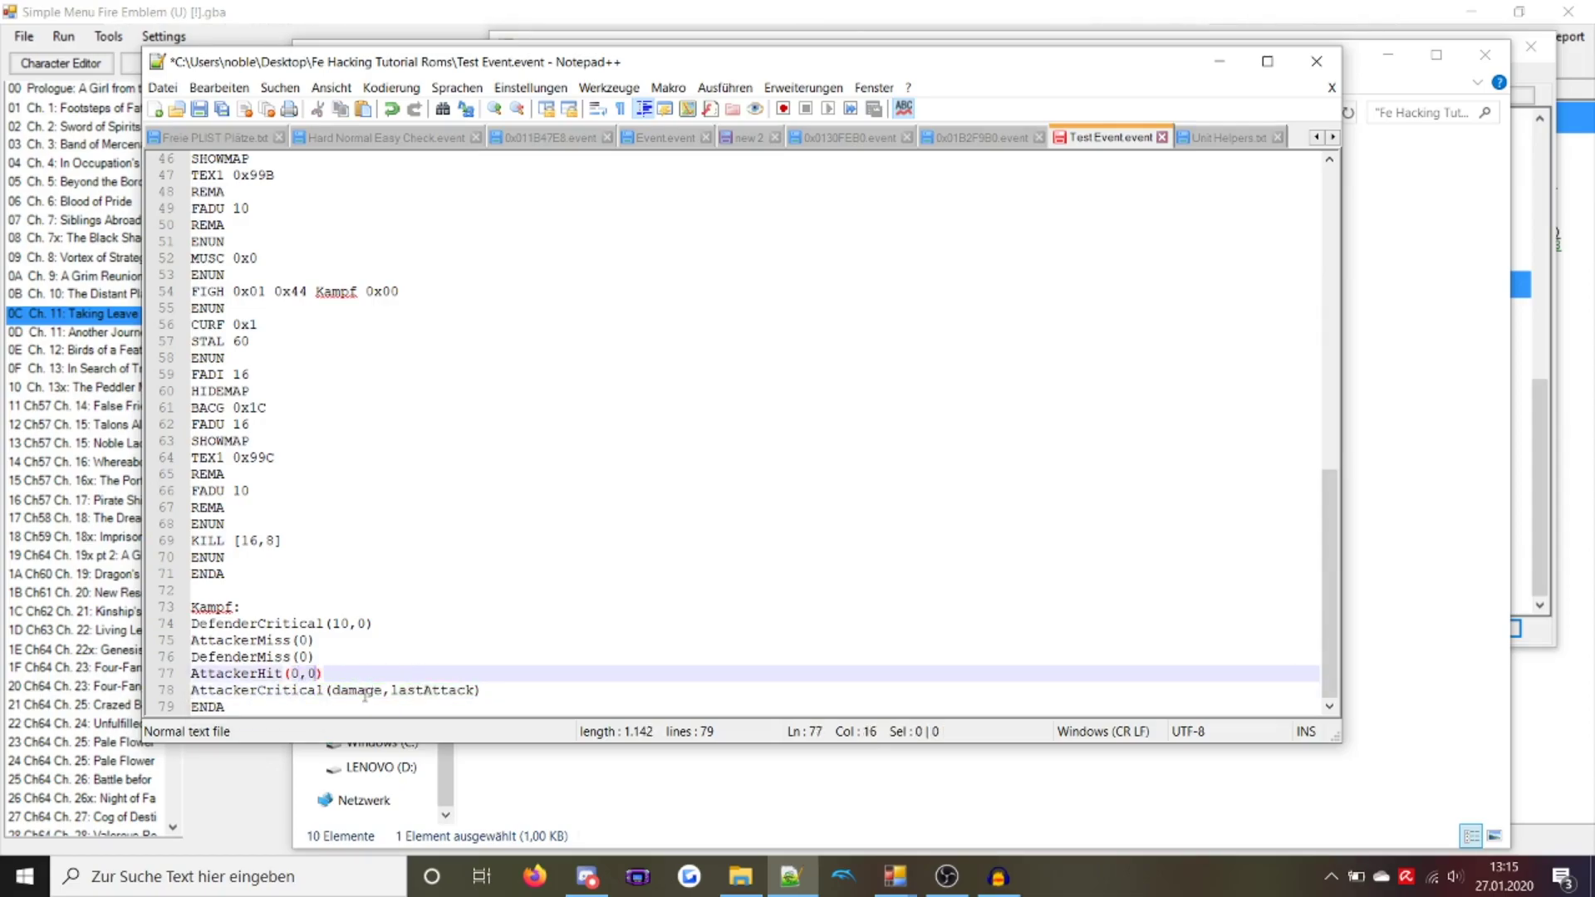
Set the AttackerCritical arguments to damage 80 and lastAttack 0, and save Test Event.event
double_click(357, 691)
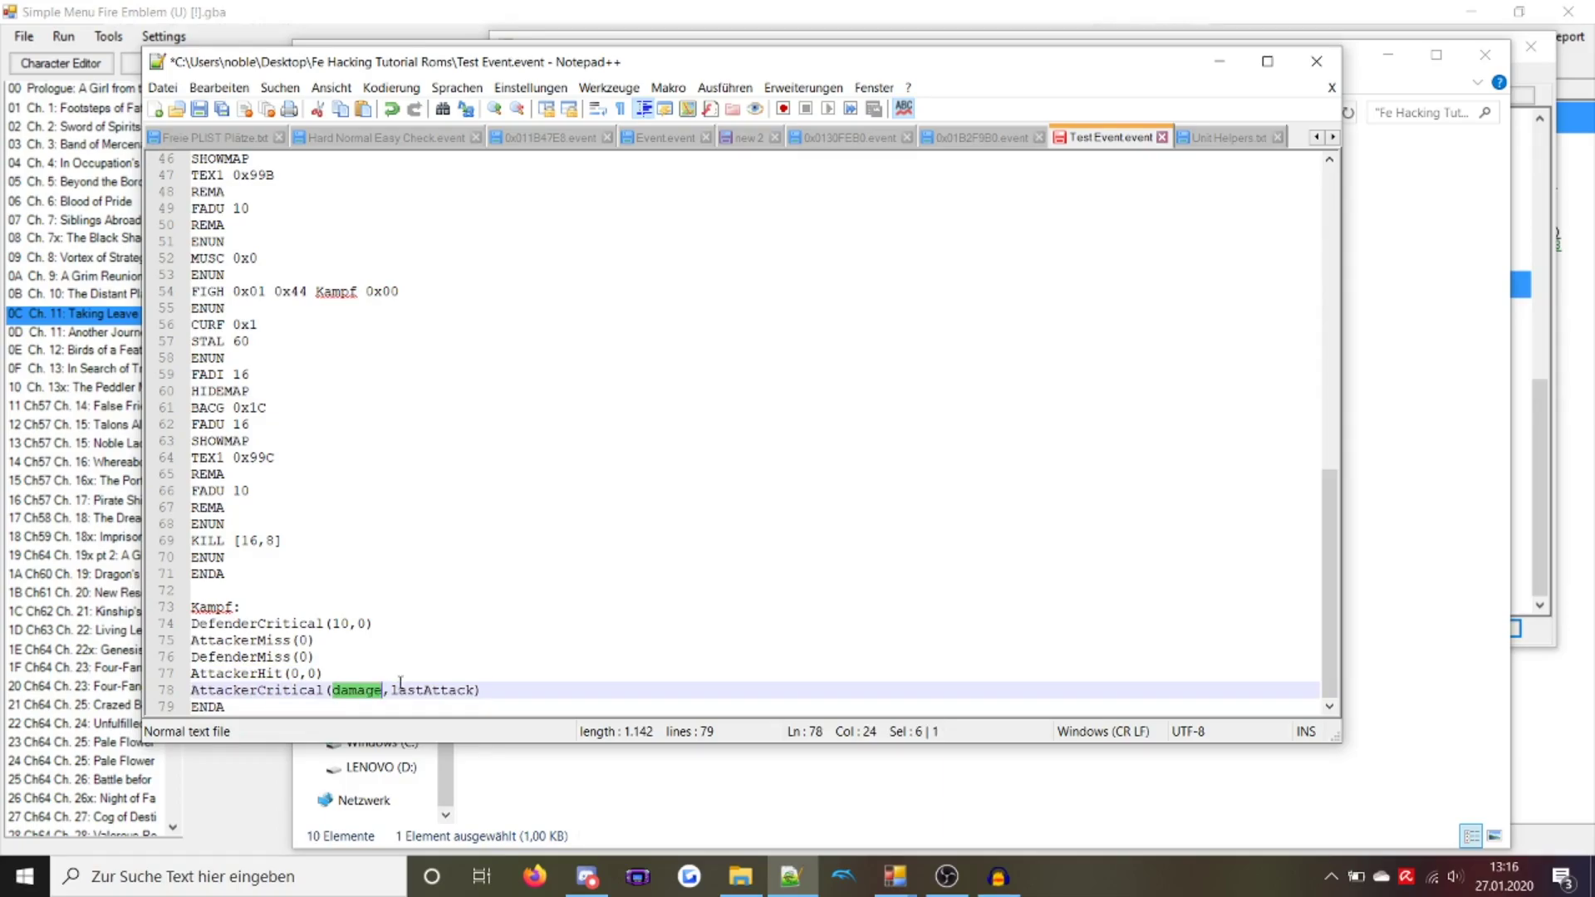
text(80)
double_click(400, 691)
text(0)
click(201, 110)
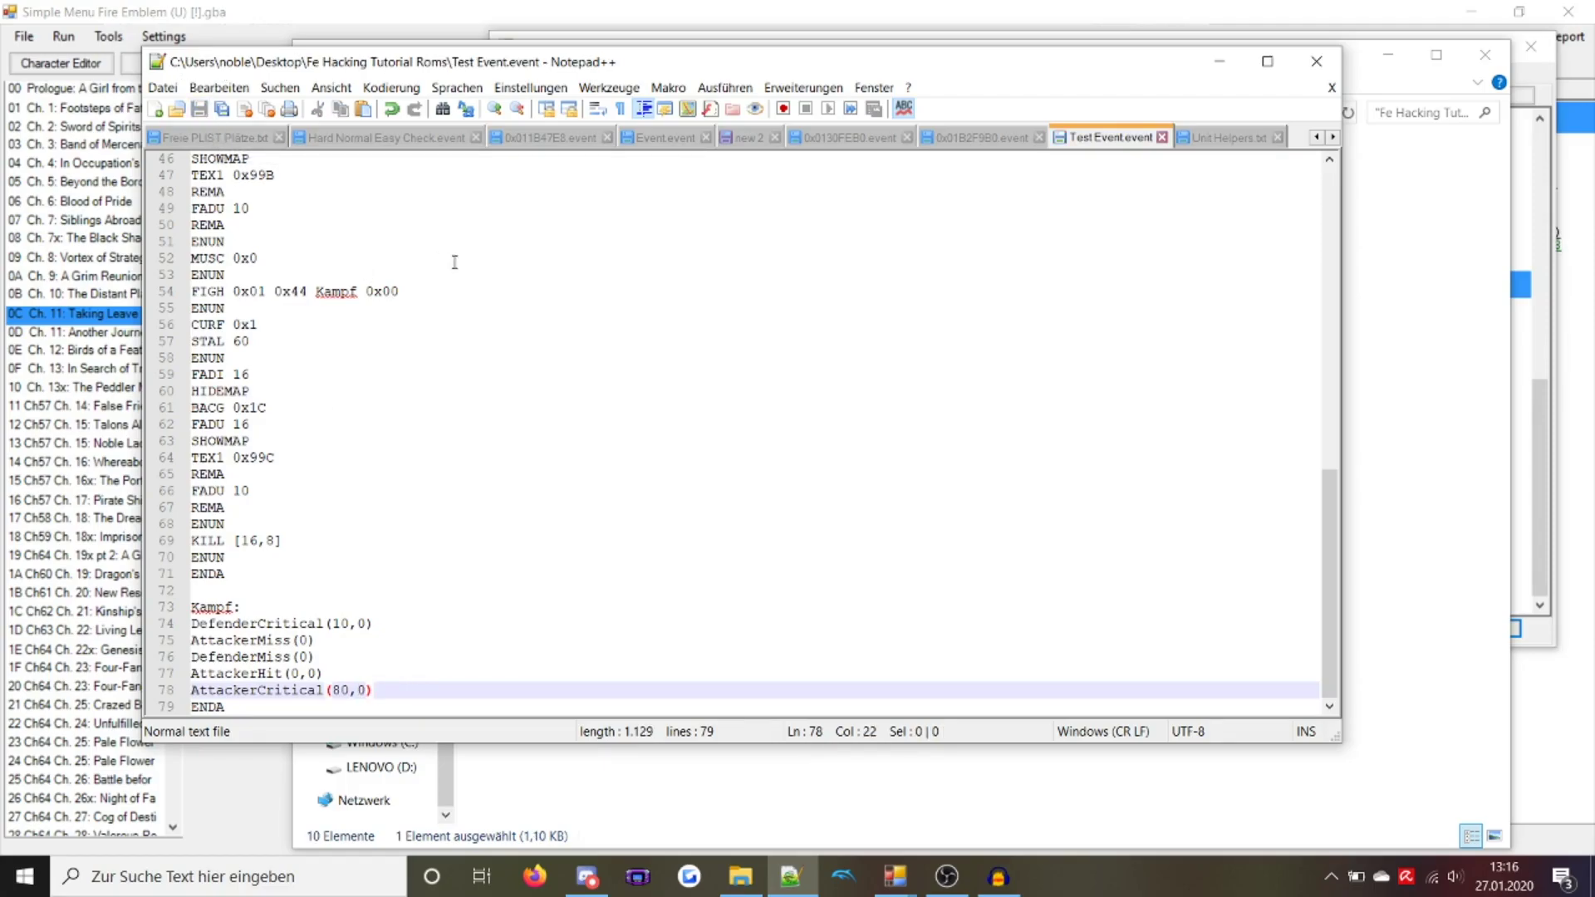
In the Event Editor, open the combat content of the Eliwood versus Nergal battle and write a damage of 40 for entry 04 to the ROM
click(1538, 420)
double_click(917, 291)
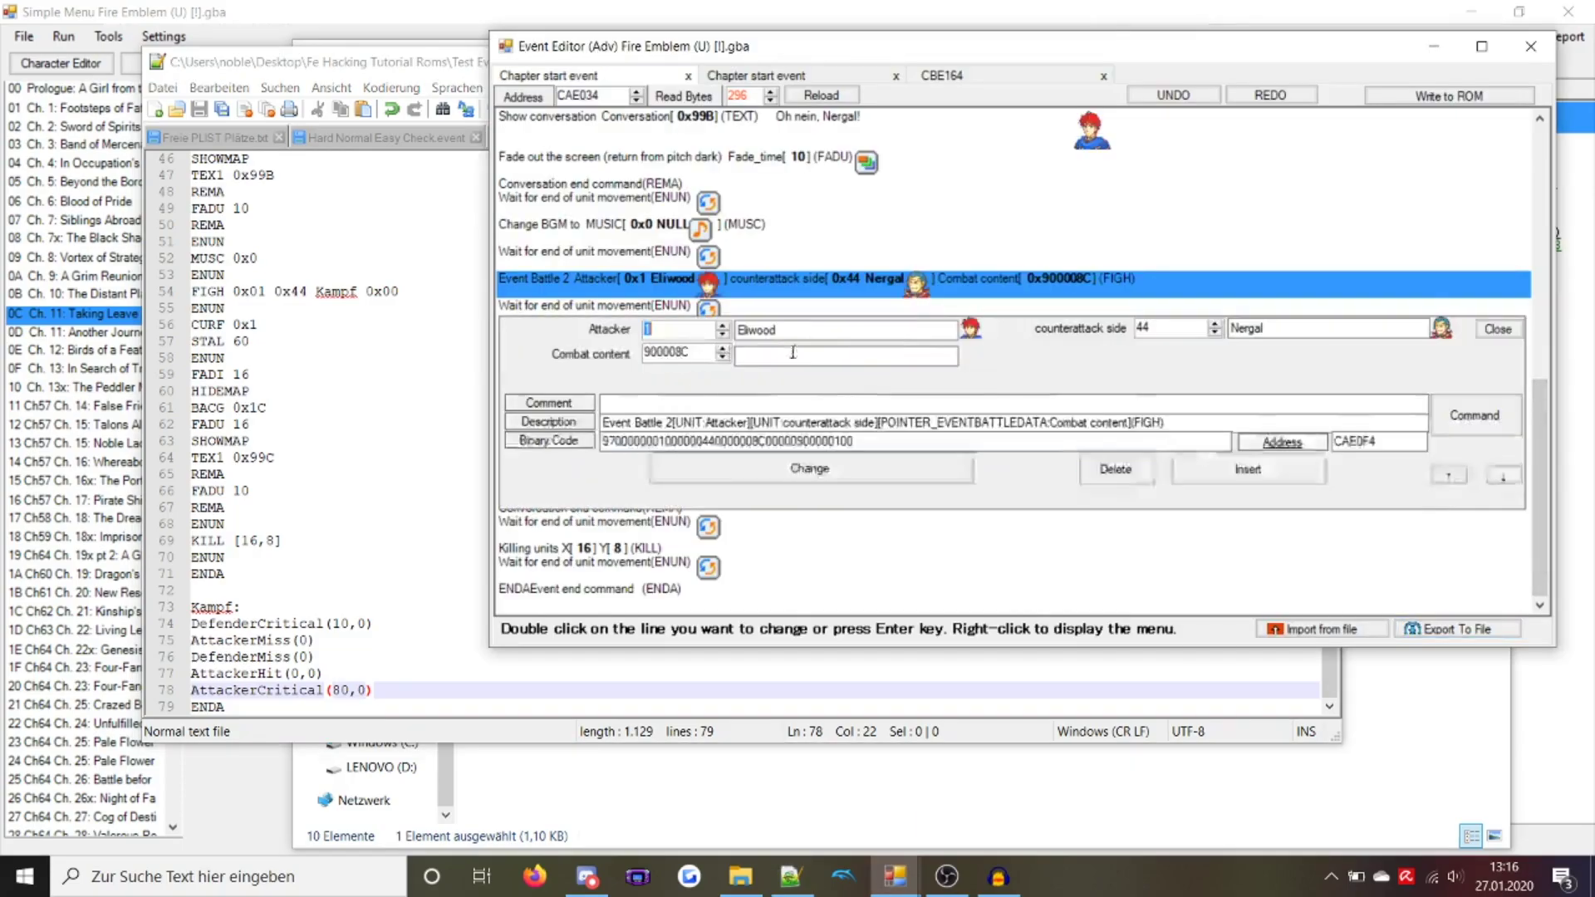
click(588, 354)
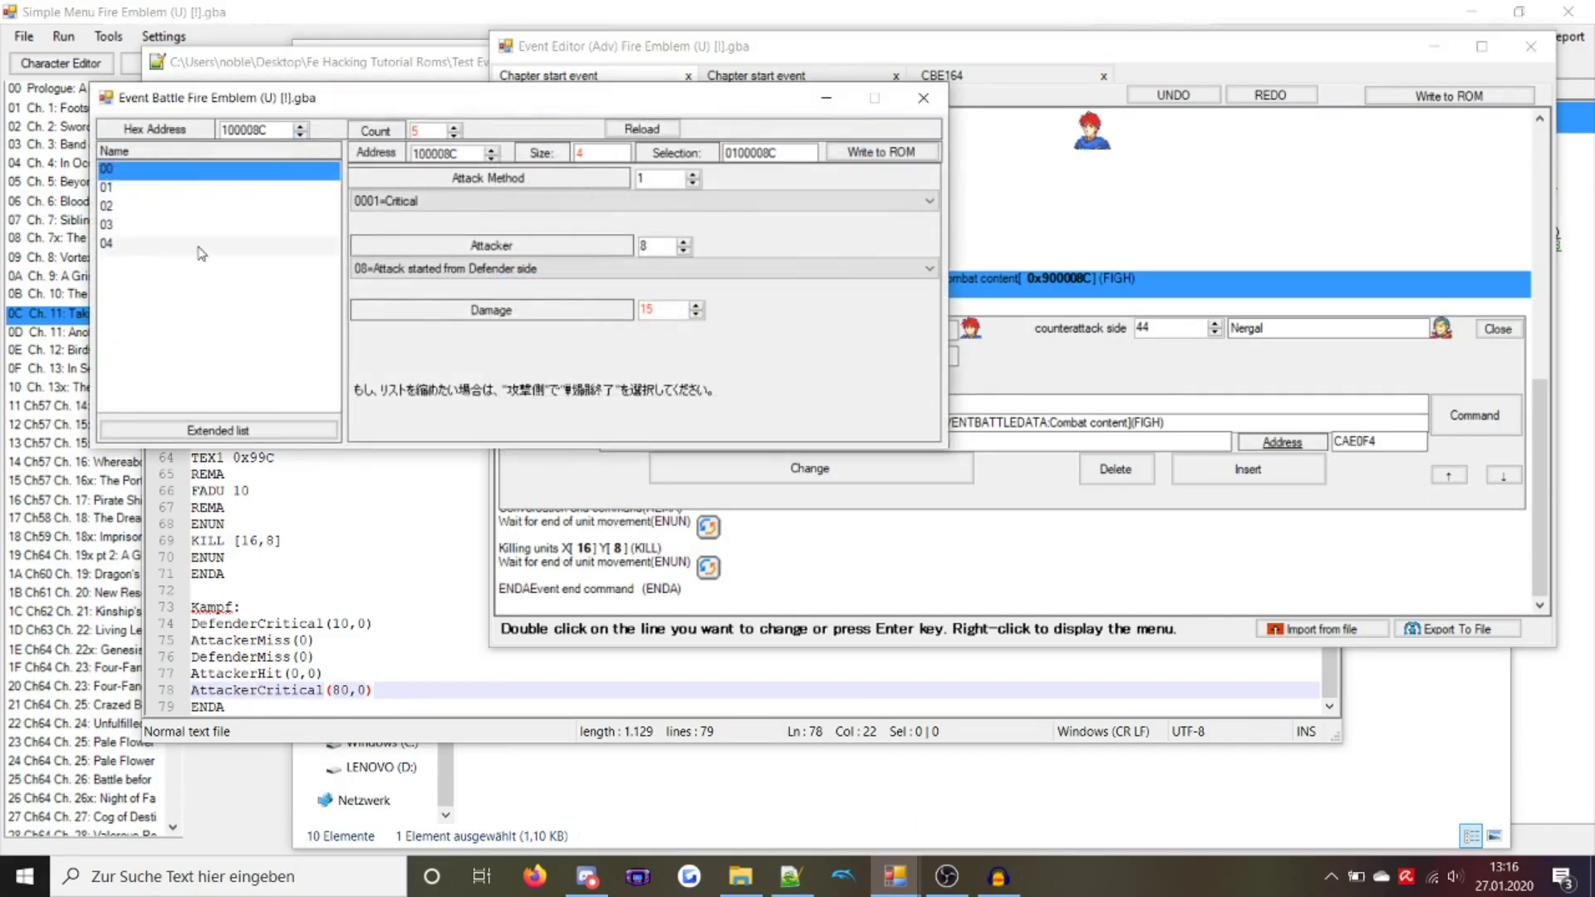
click(678, 311)
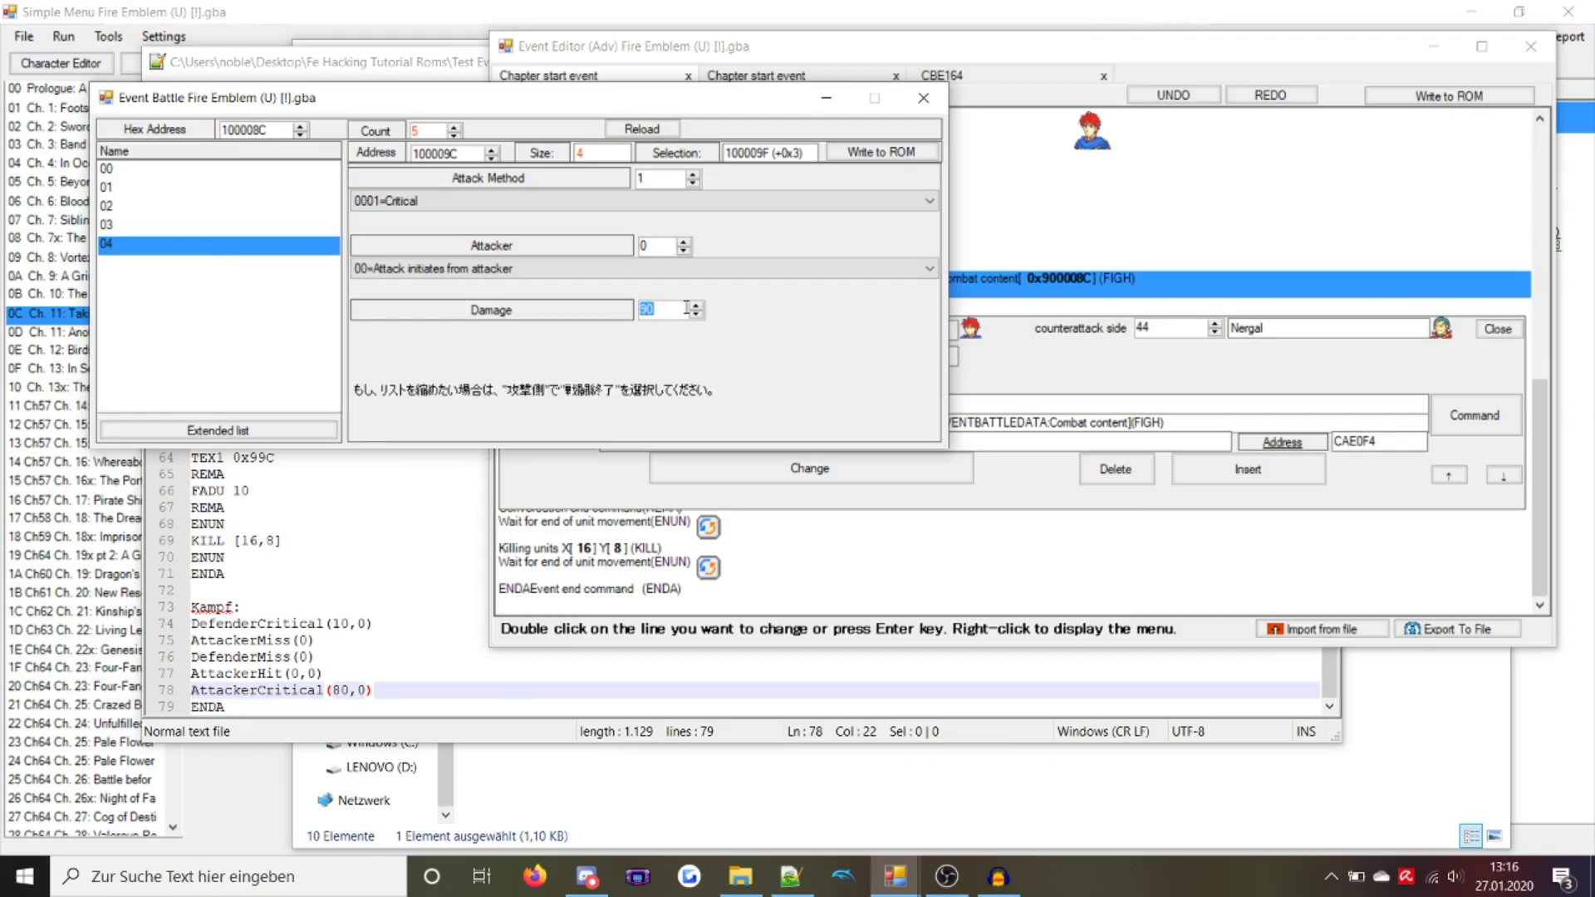
text(40)
click(882, 152)
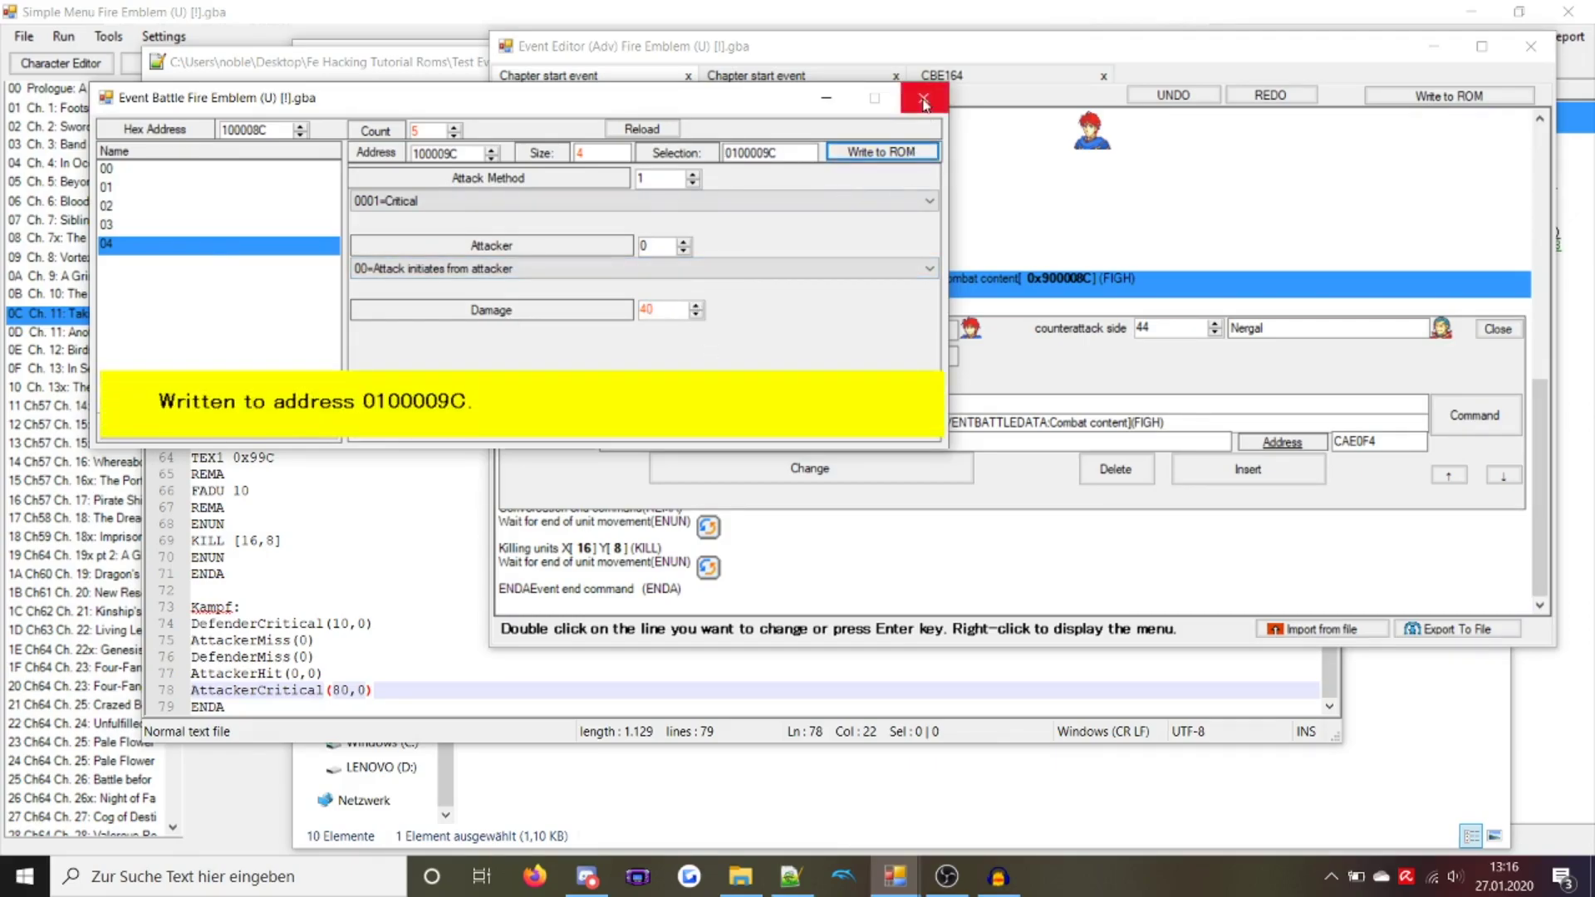
click(924, 98)
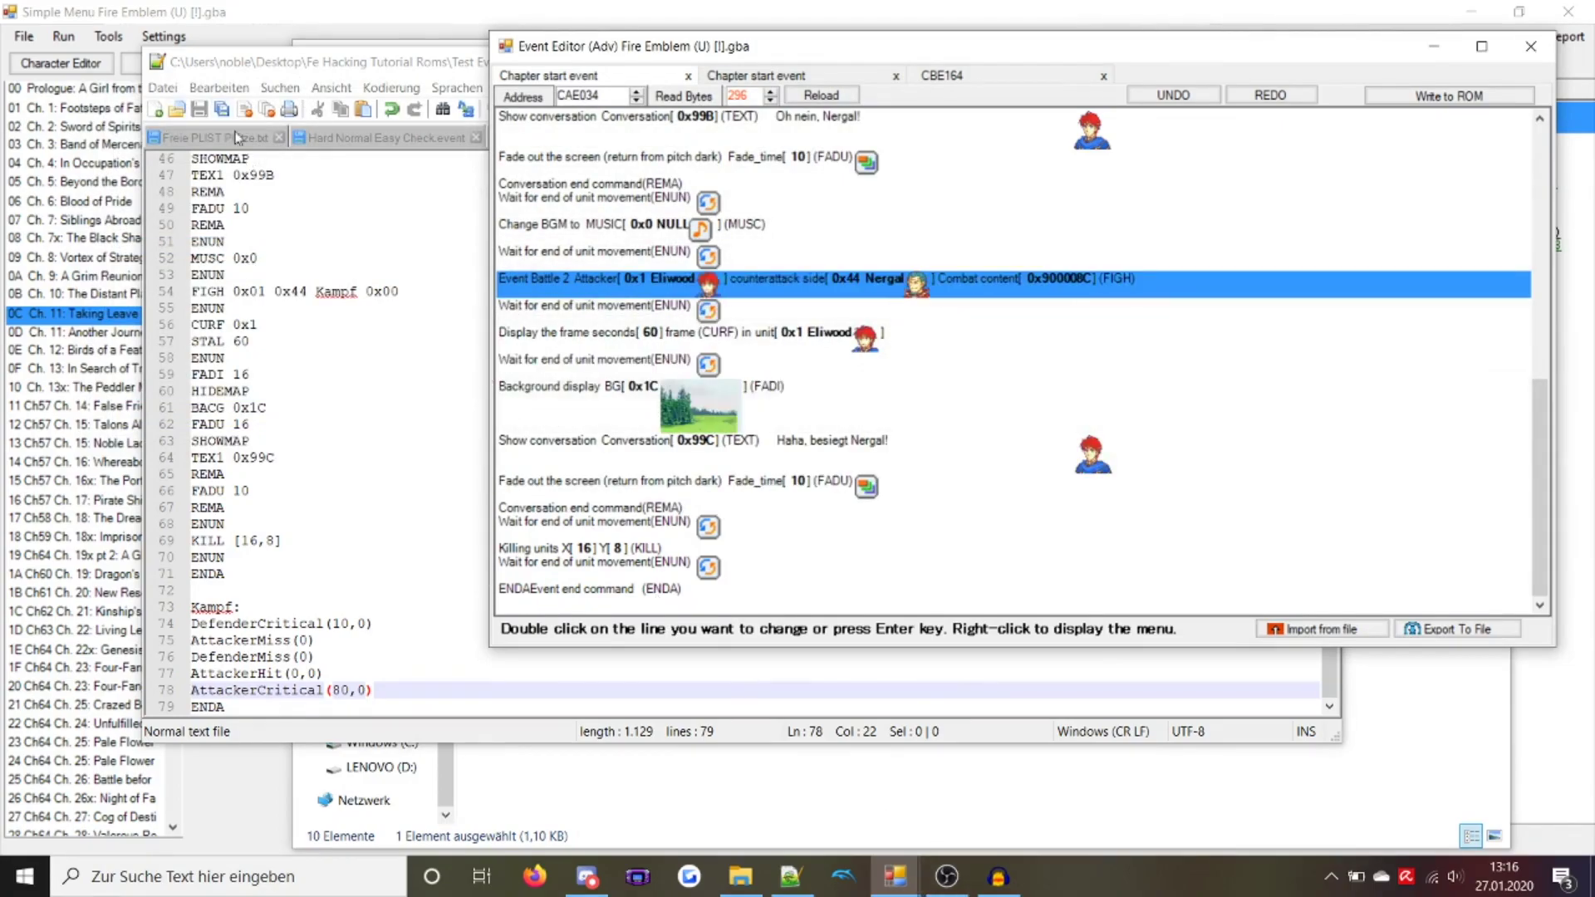
Run the ROM on Emulator 1 and advance past the title and world map to the Chapter 11 start event
click(193, 13)
click(64, 36)
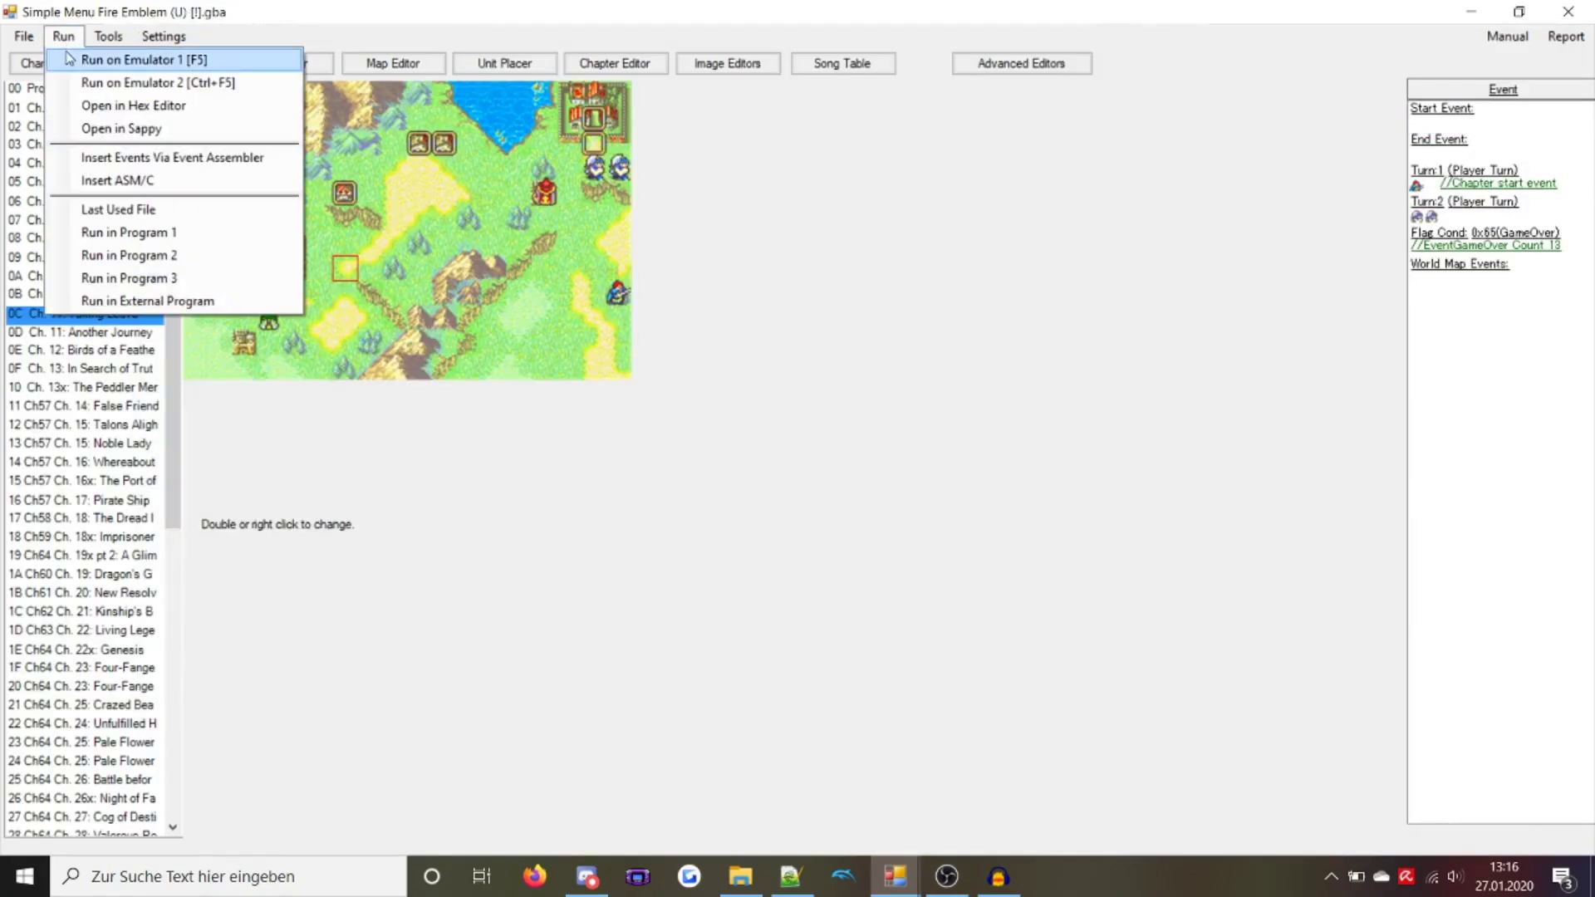
click(69, 59)
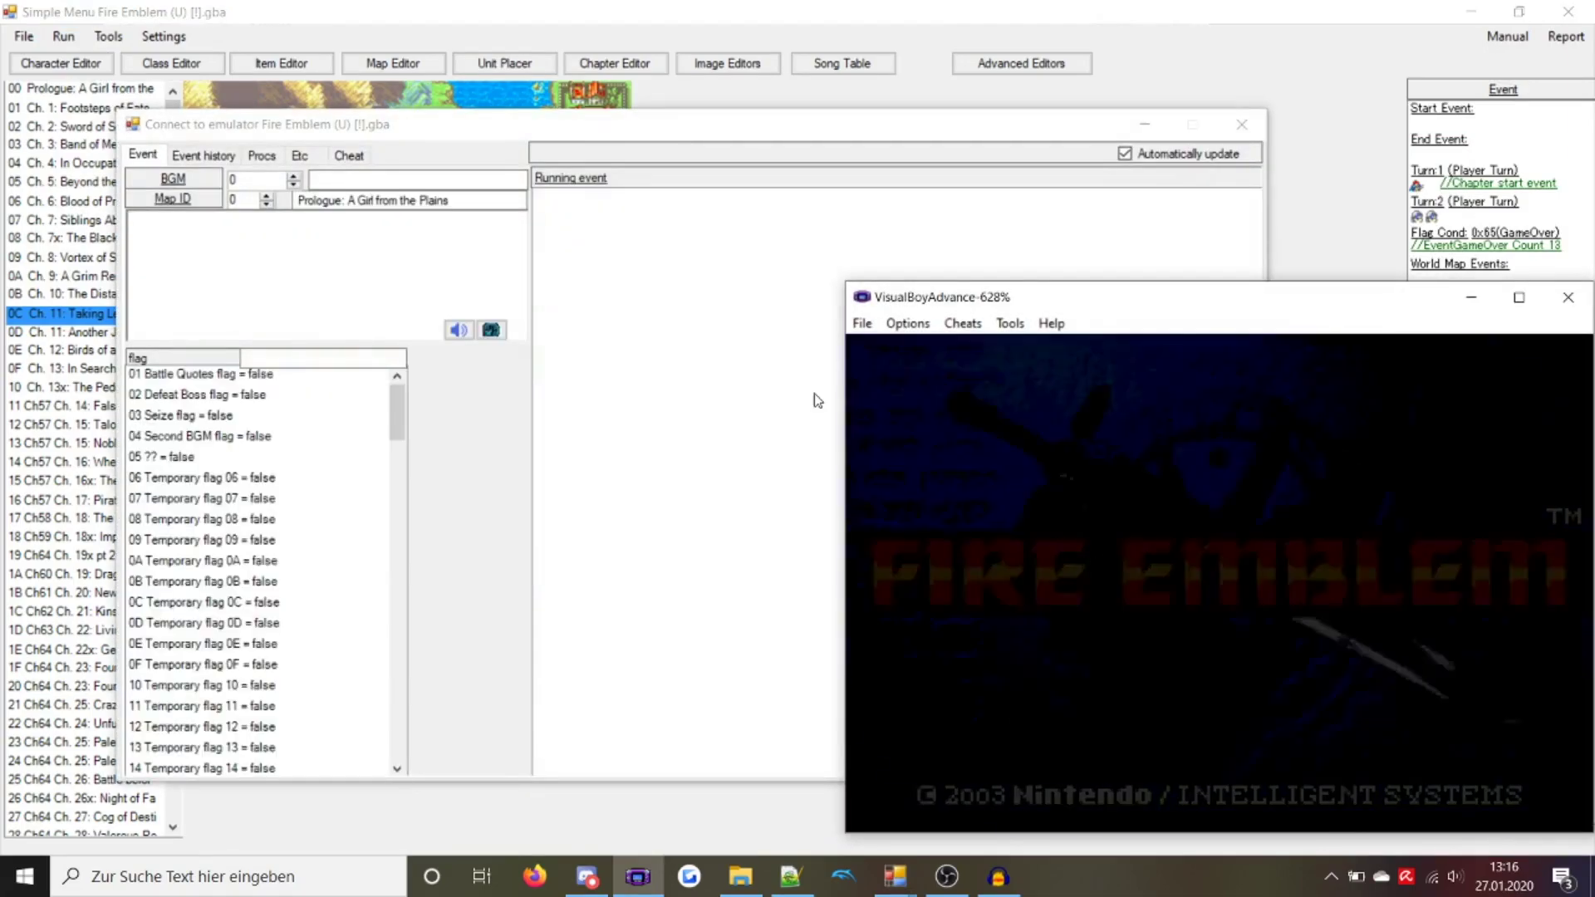
key(Return)
key(z)
key(z)
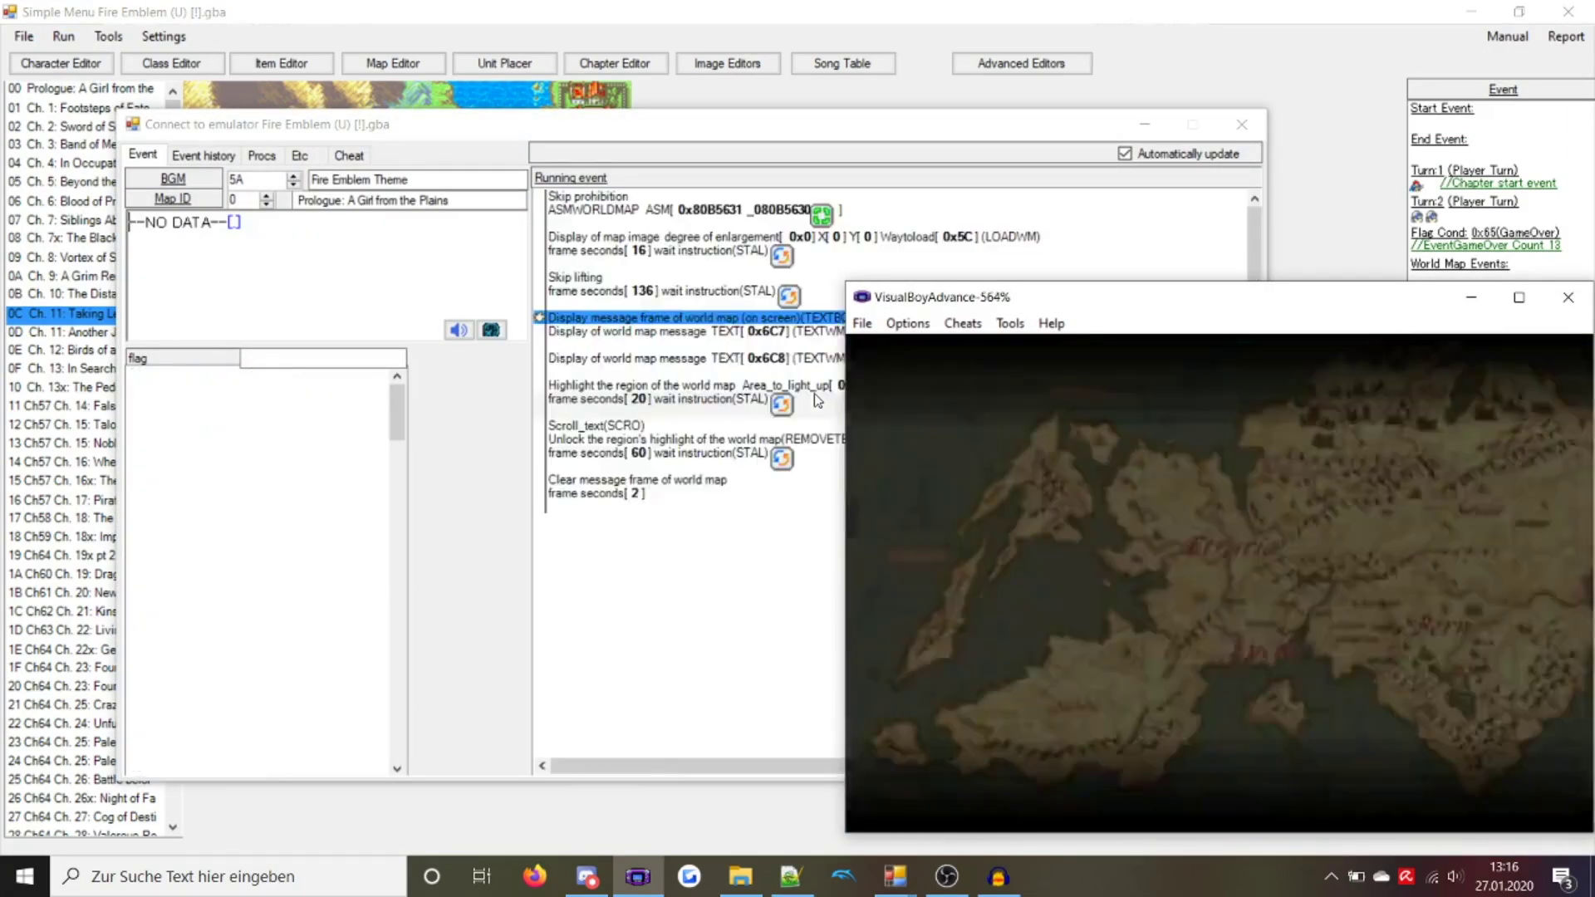
key(Return)
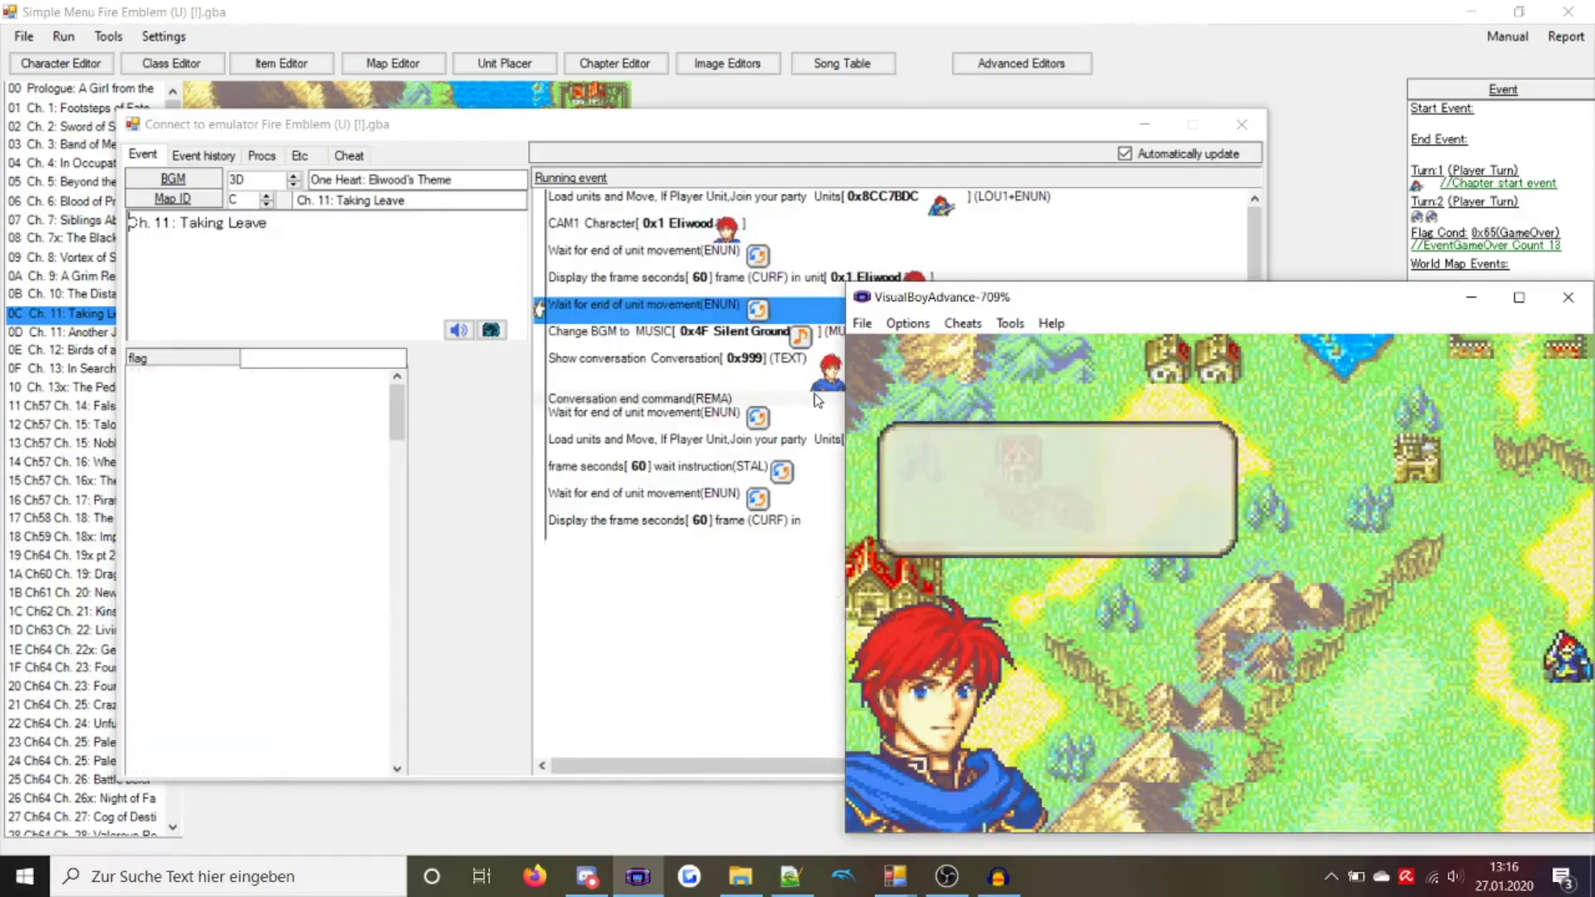
Advance the start event's dialogue up to the Eliwood versus Nergal battle and close the emulator
key(x)
key(x)
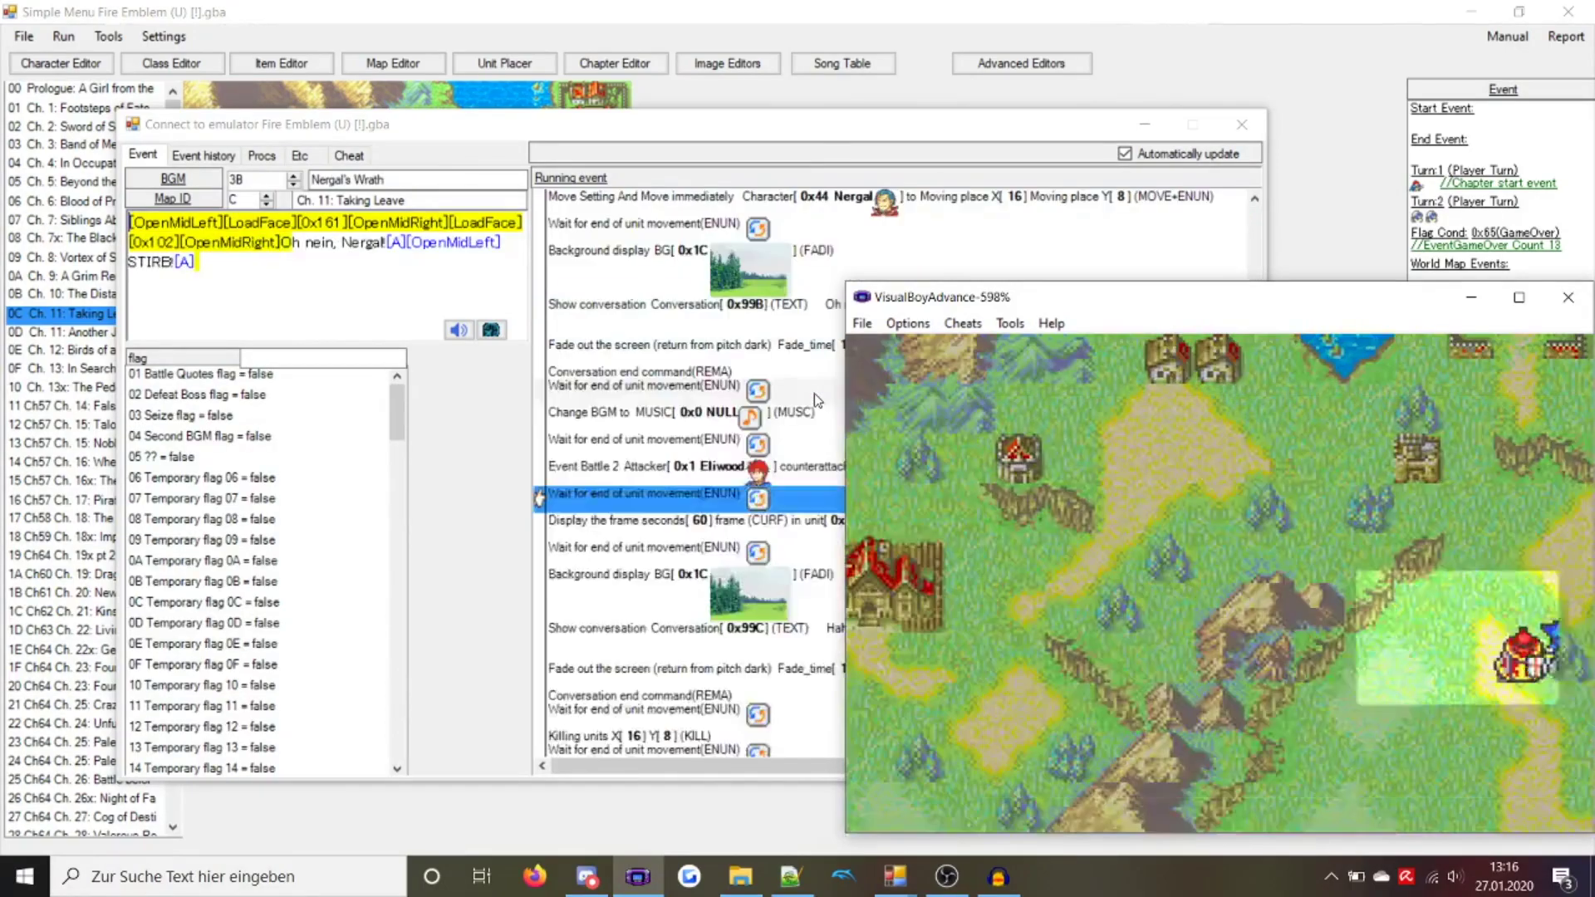
click(1583, 311)
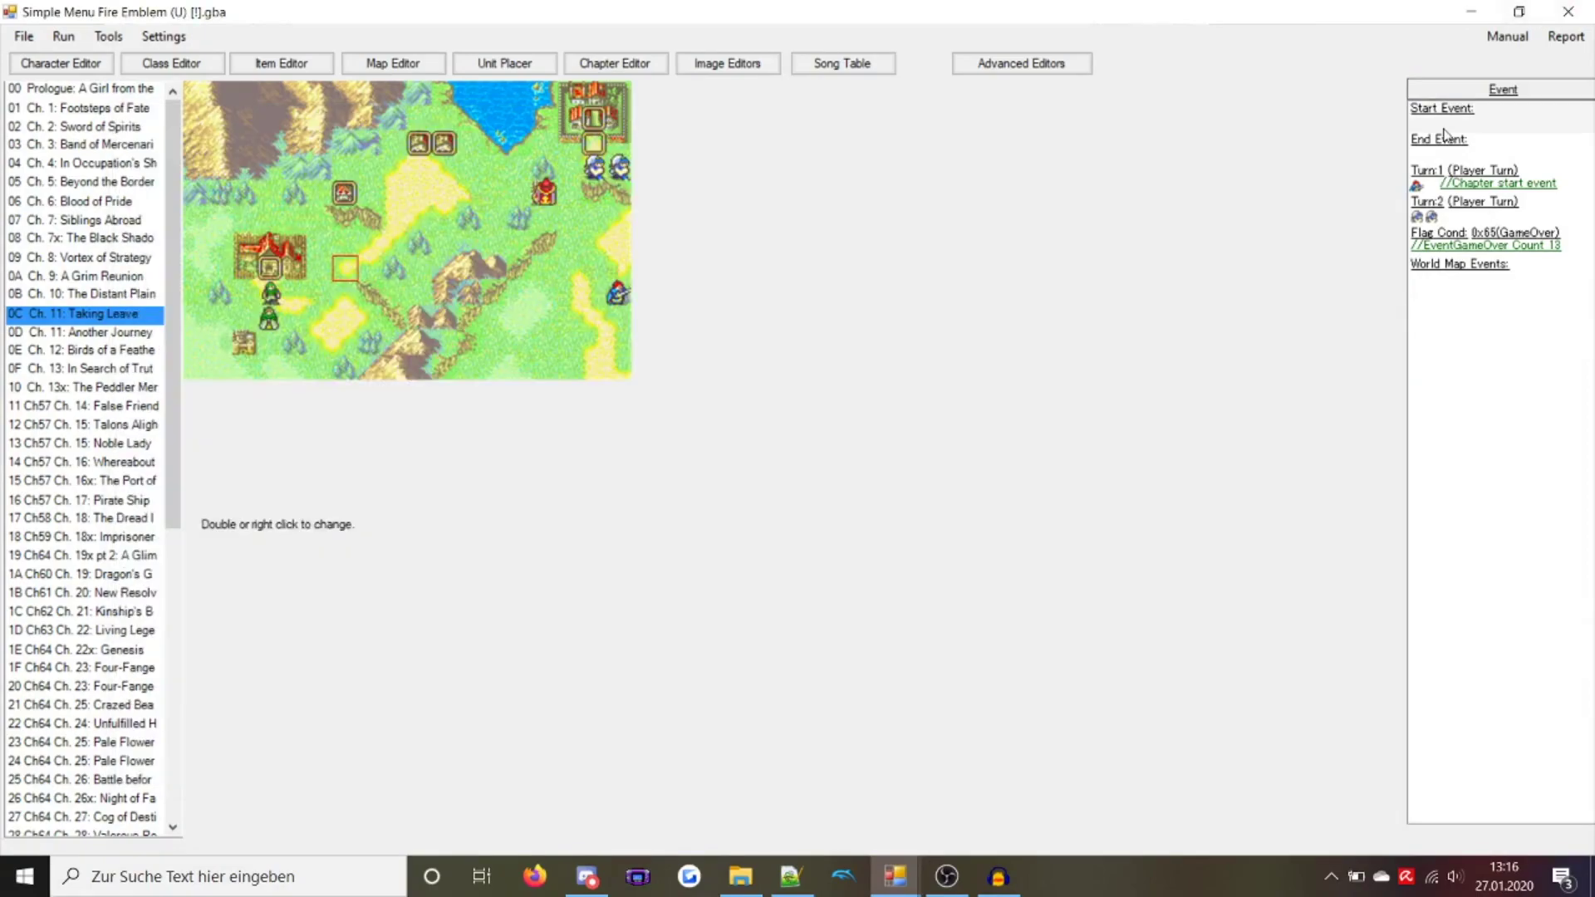
Reopen the Chapter 11 start event, check the FIGH line in Test Event.event, and try to import that file into the event
double_click(1444, 115)
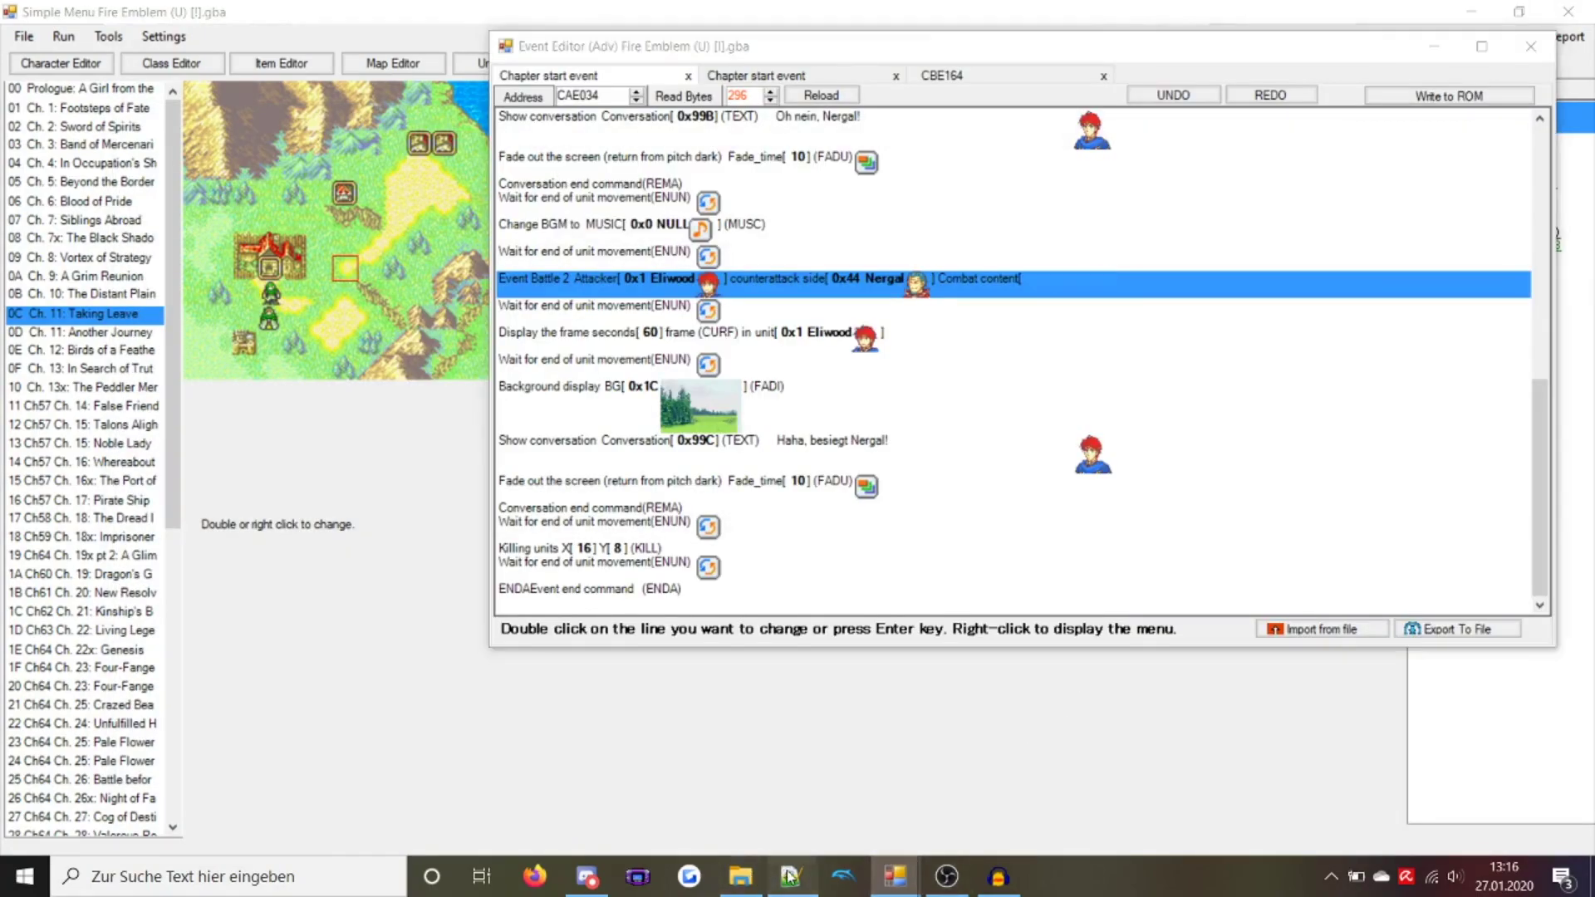
click(789, 877)
drag(399, 291, 119, 294)
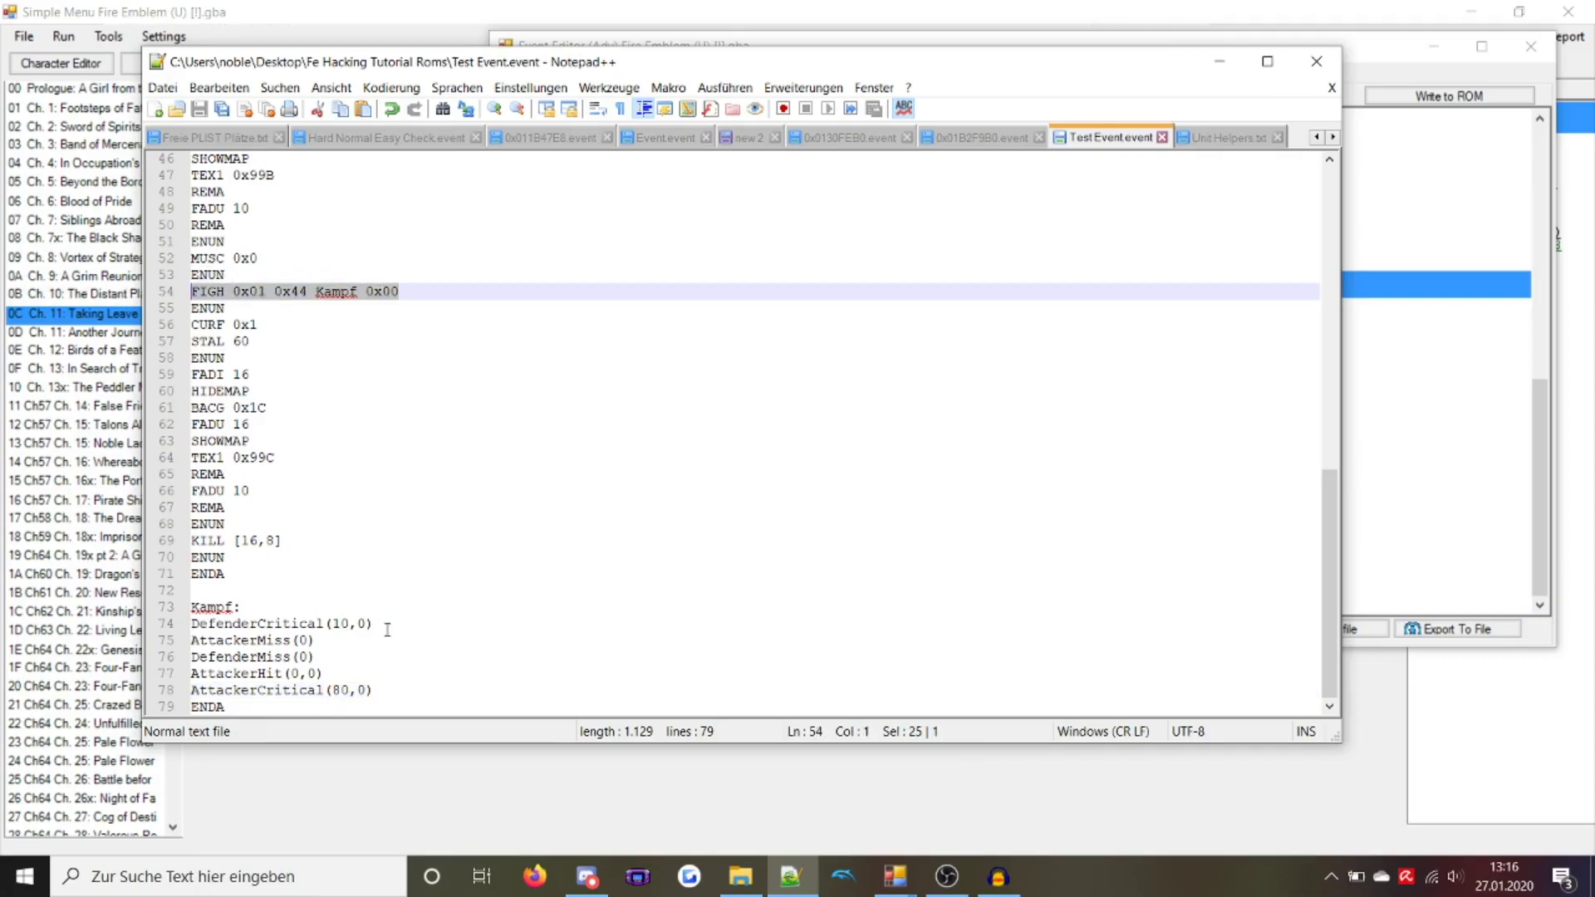
click(1437, 286)
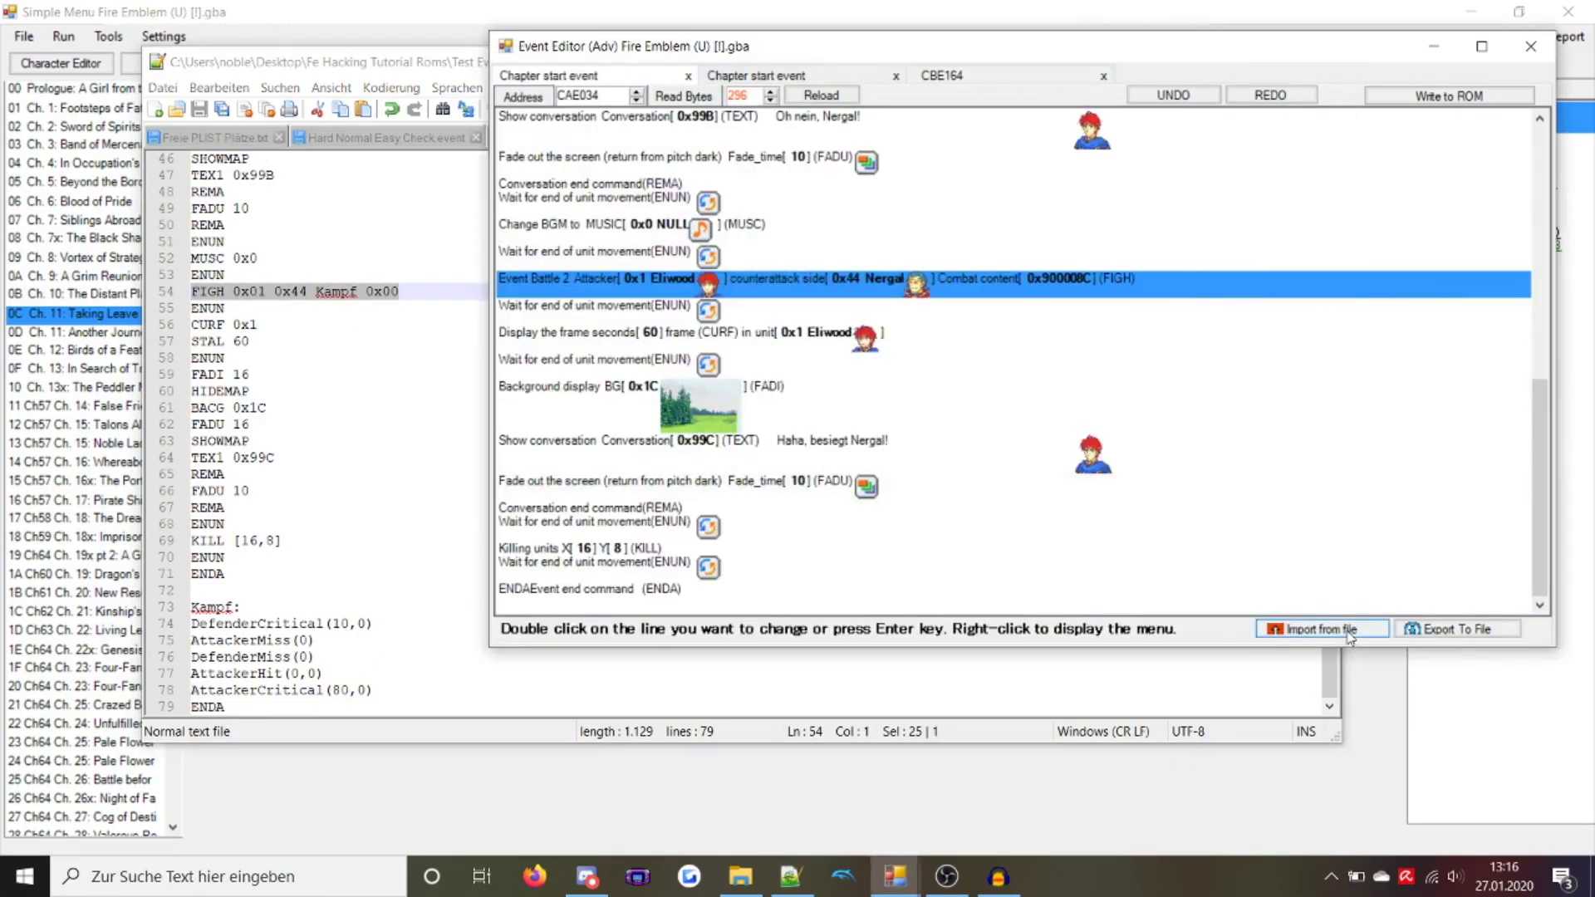
click(1349, 633)
click(742, 212)
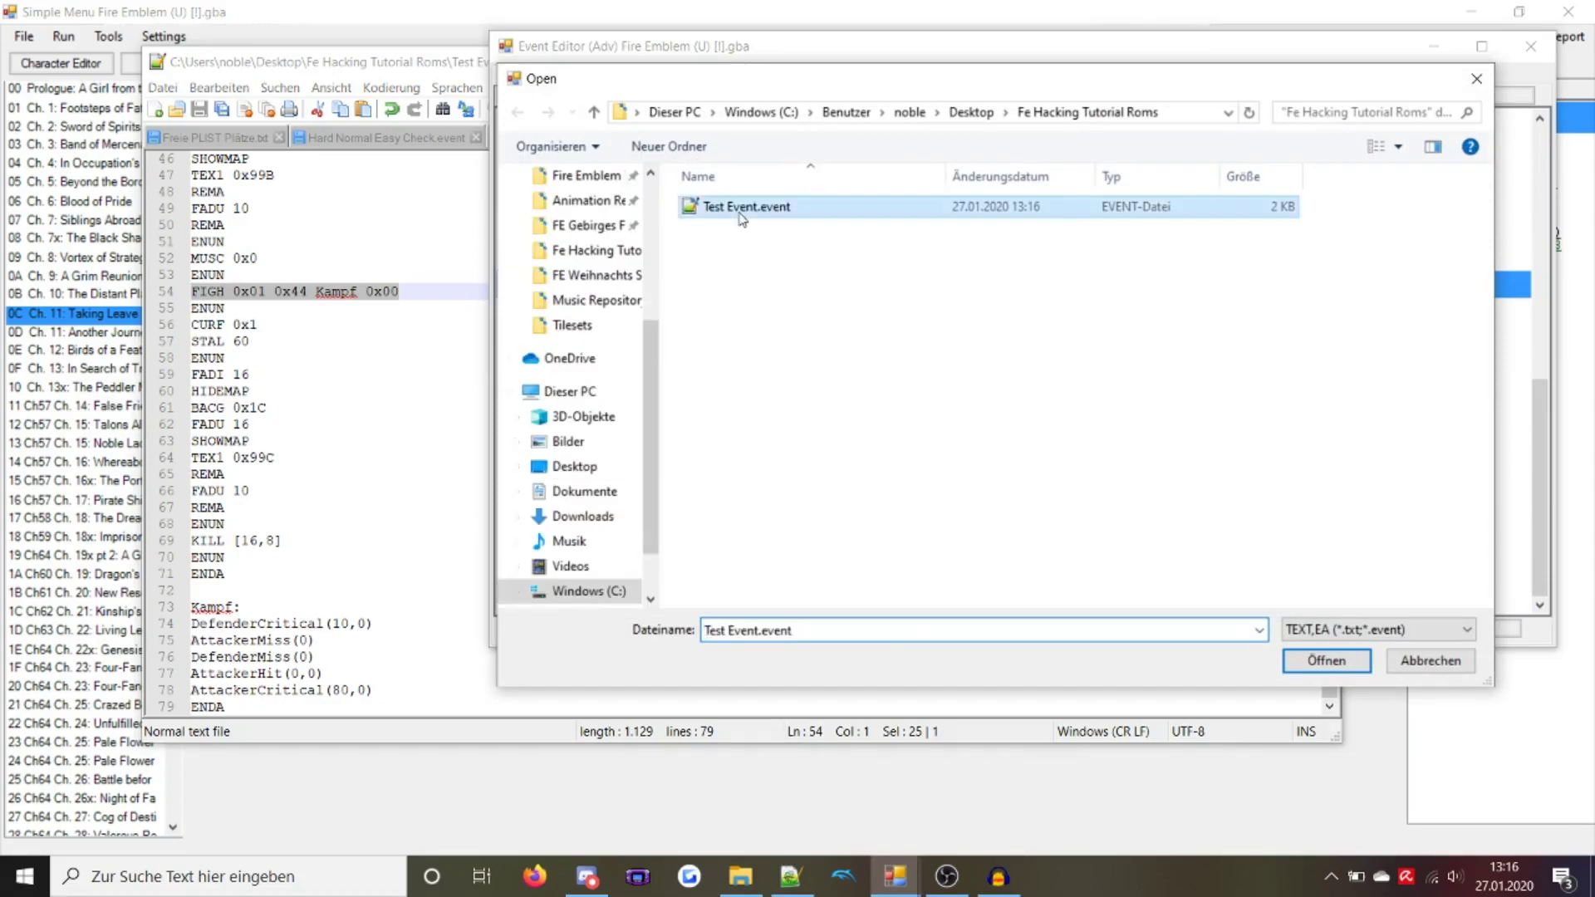
double_click(742, 213)
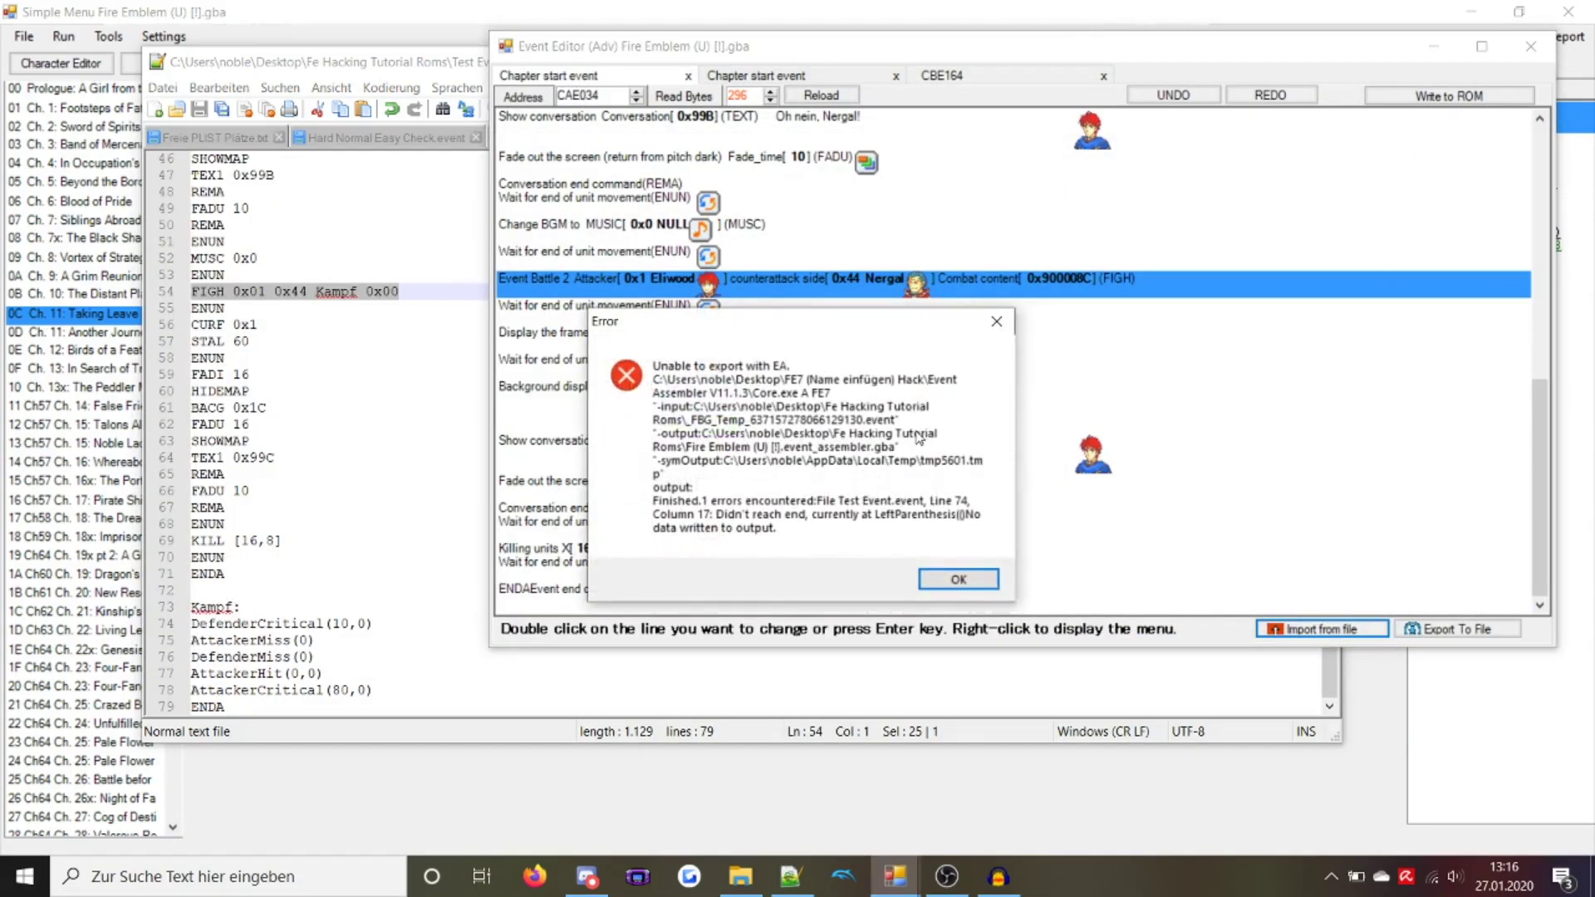
click(941, 579)
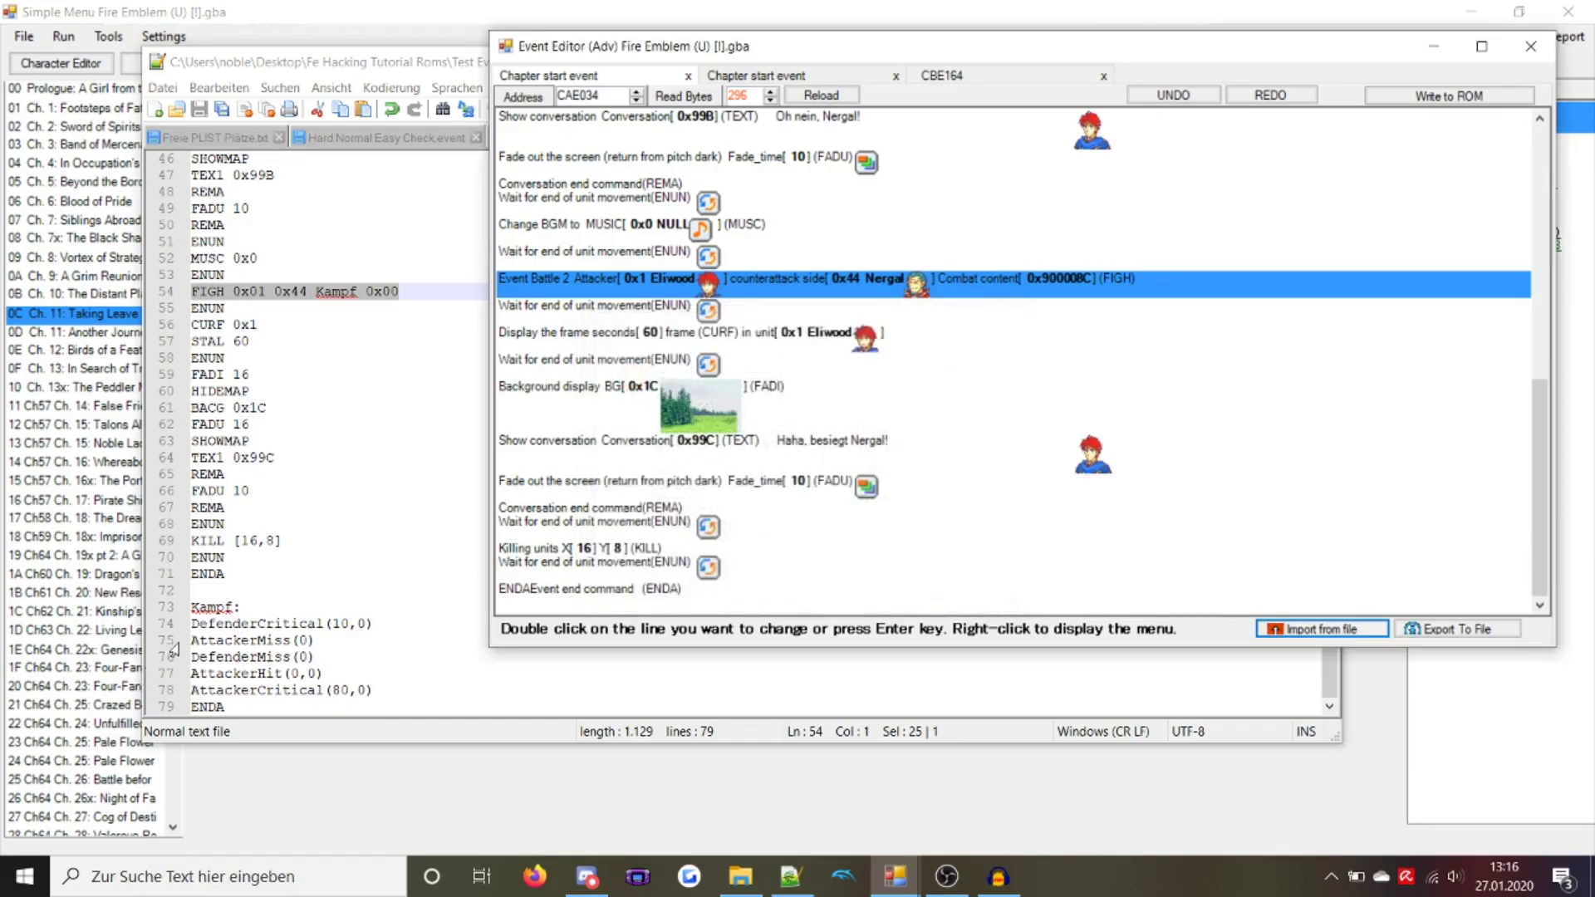
Copy the FE7 AttackerHit BLDT code from Unit Helpers.txt and paste it beneath the AttackerHit line in Test Event.event
click(207, 624)
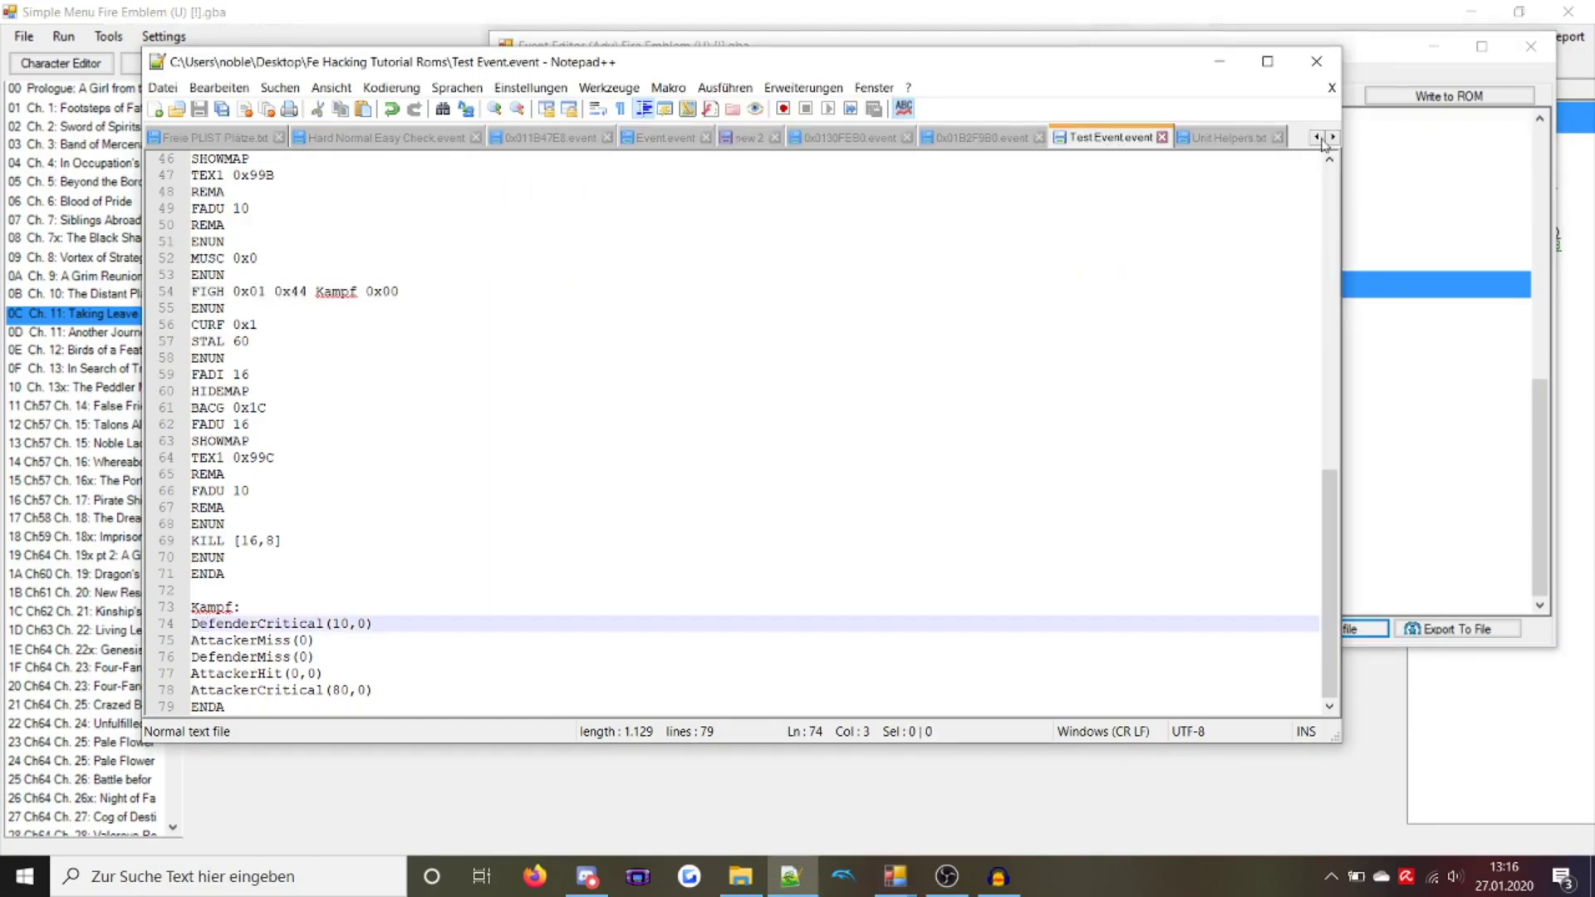
click(1220, 138)
drag(1167, 376, 596, 374)
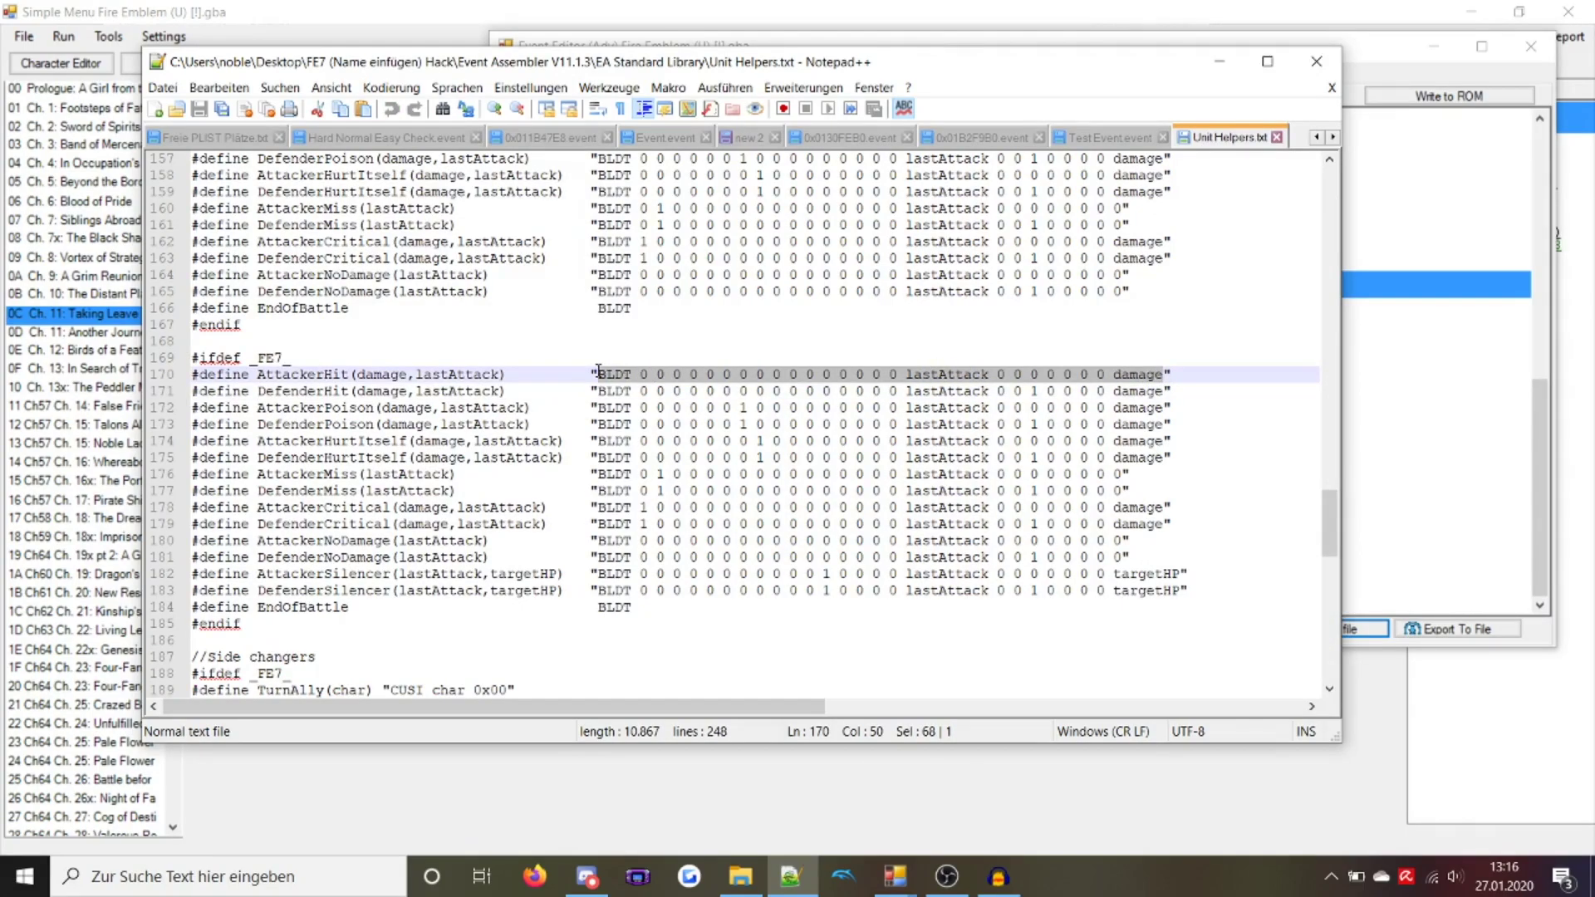
click(1080, 140)
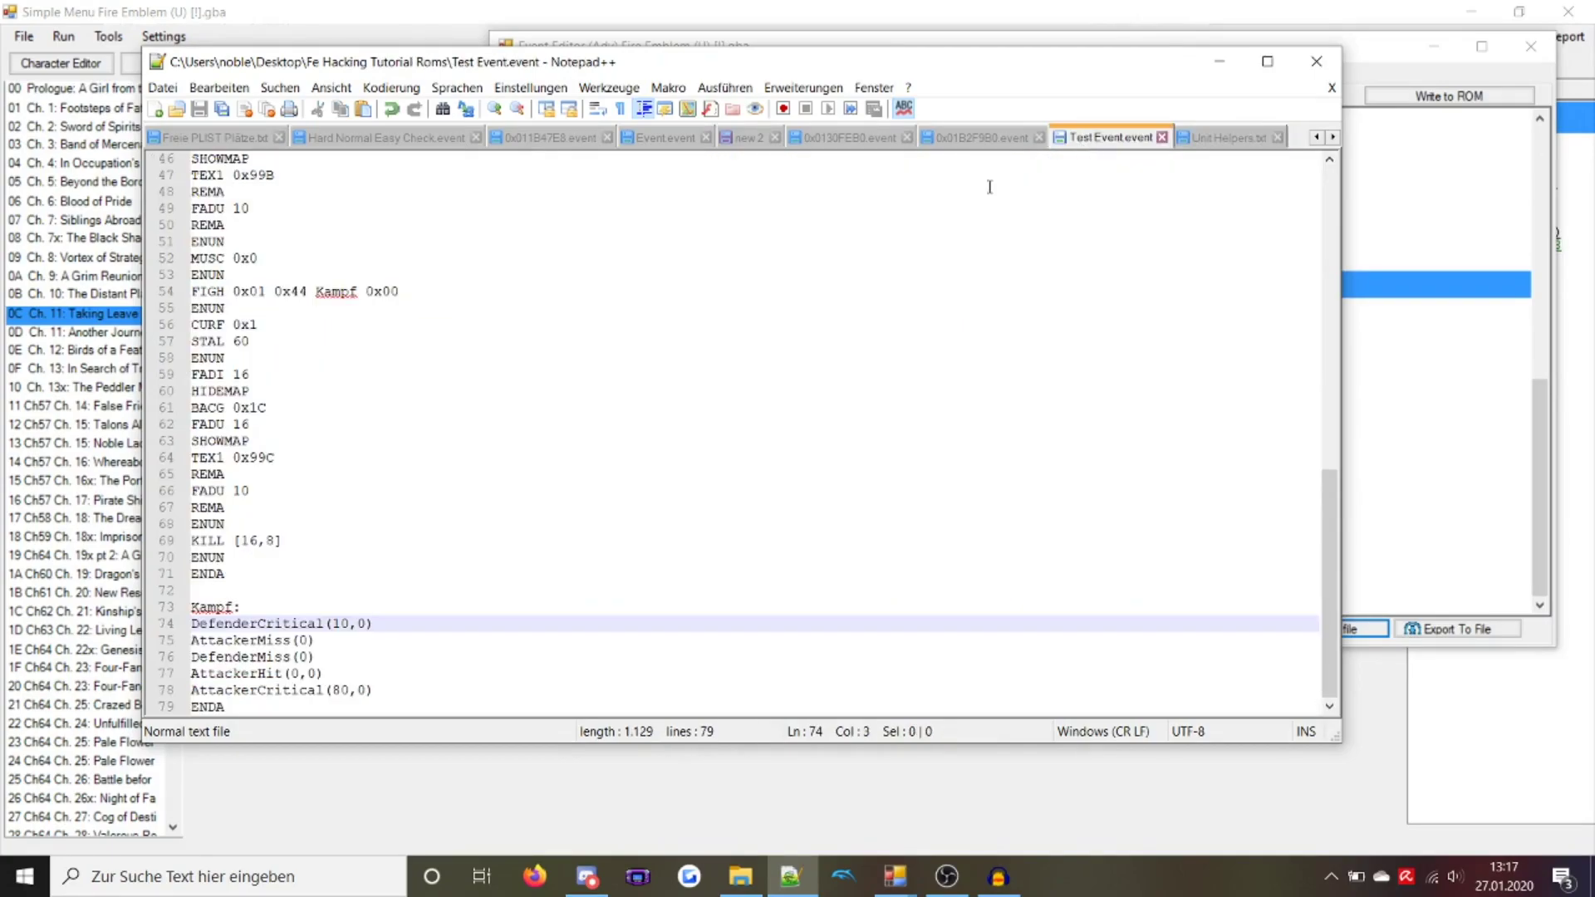
click(368, 670)
key(Return)
key(ctrl+v)
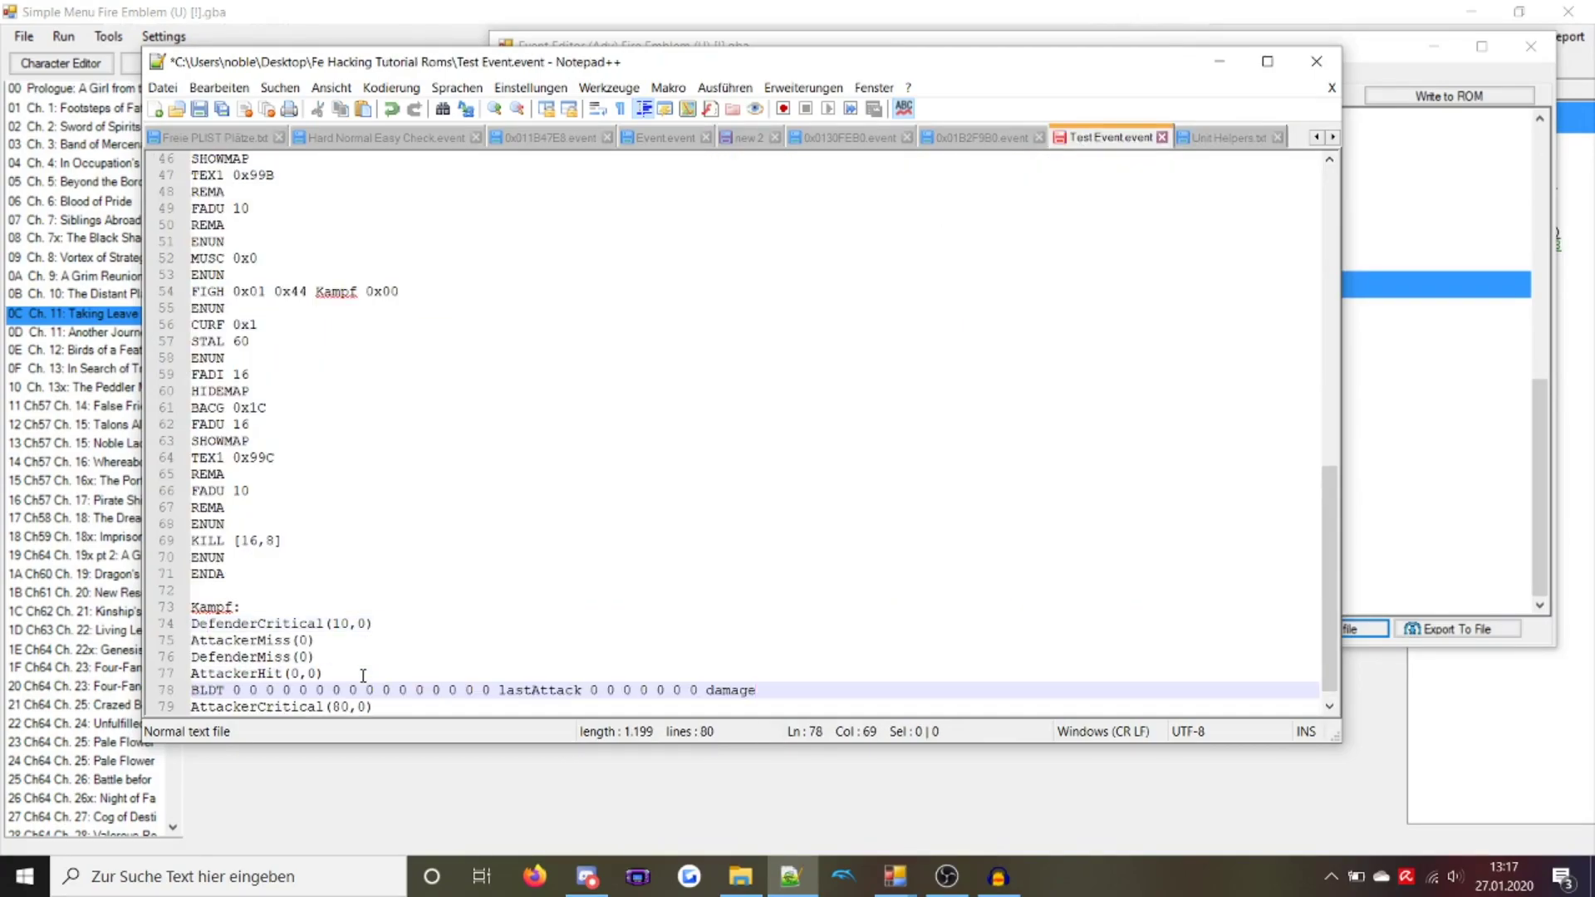
Copy the FE7 AttackerCritical BLDT code from Unit Helpers.txt onto a new line beneath AttackerCritical(80,0) in Test Event.event
click(413, 686)
key(Return)
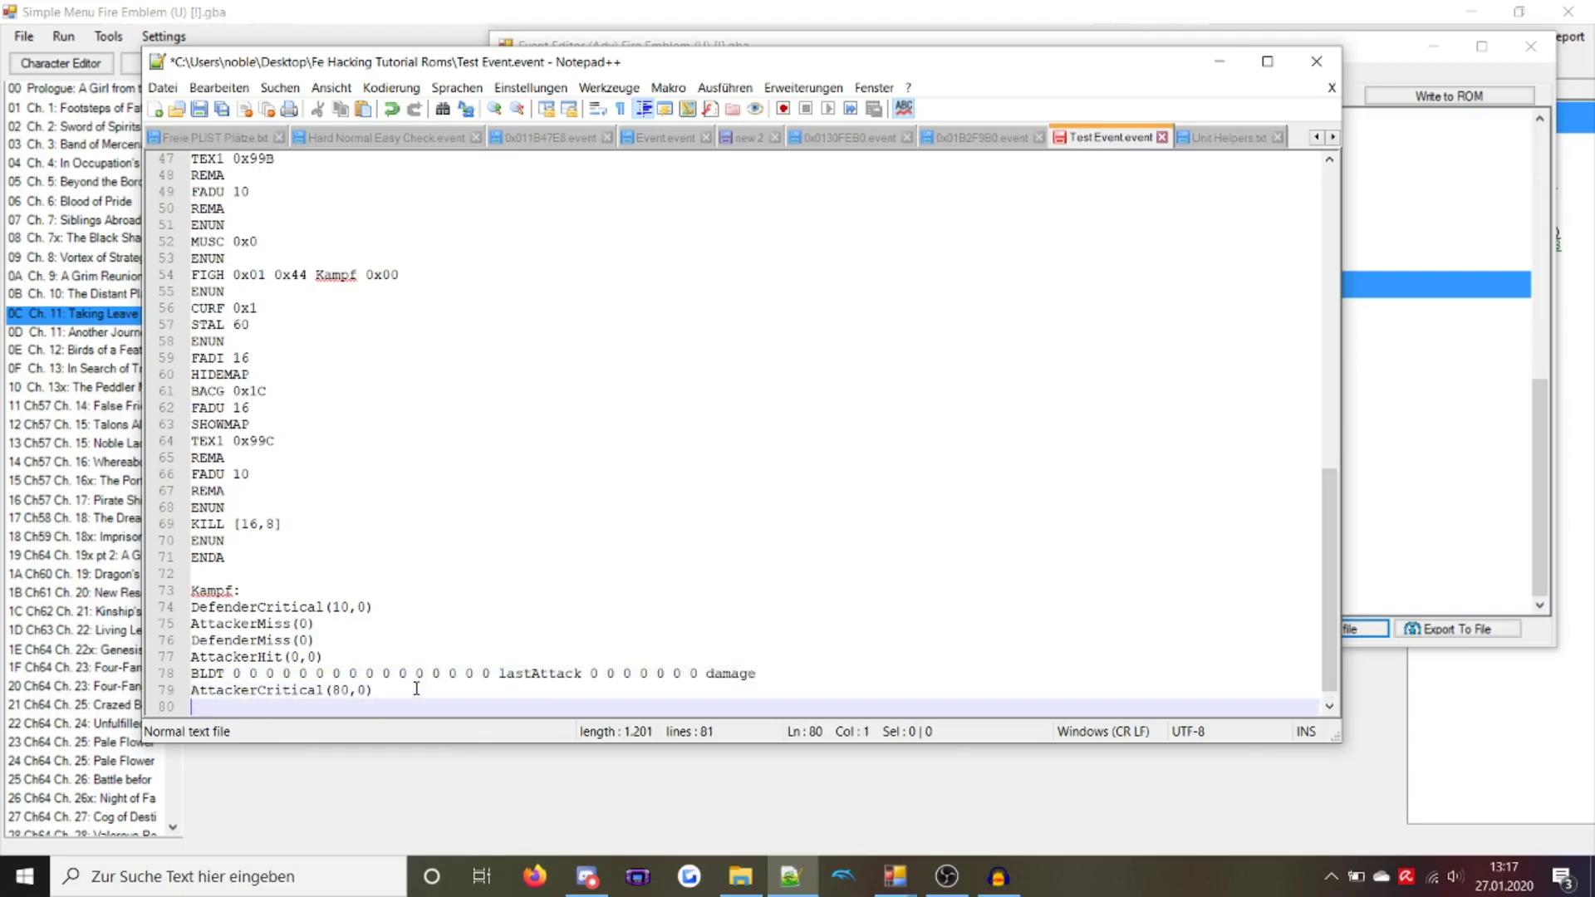
click(1226, 137)
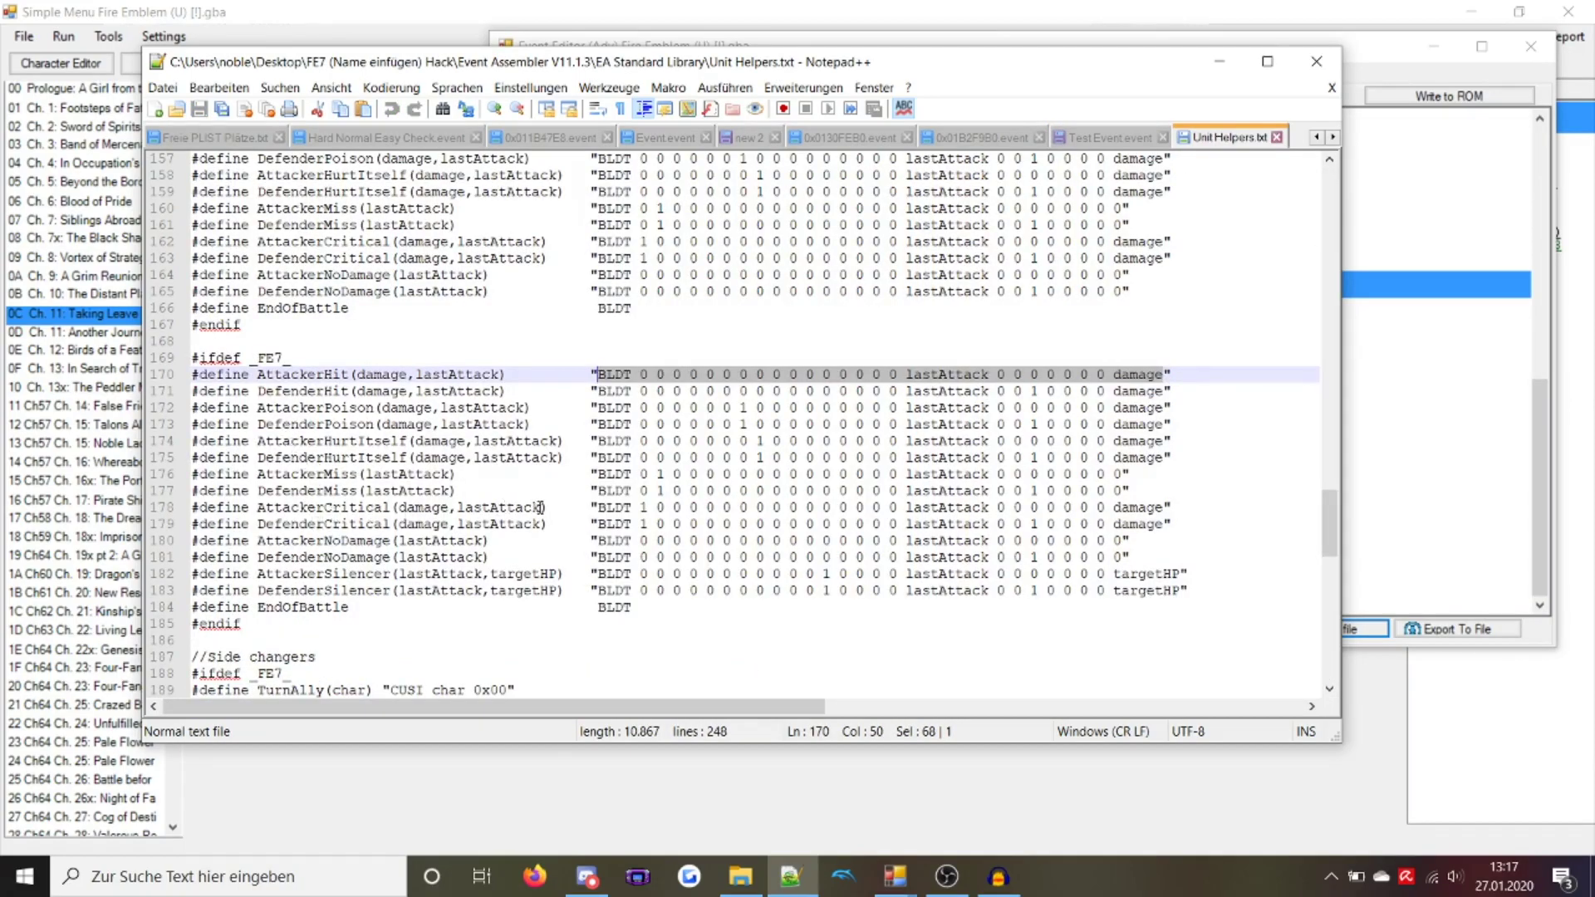
drag(596, 509, 1167, 504)
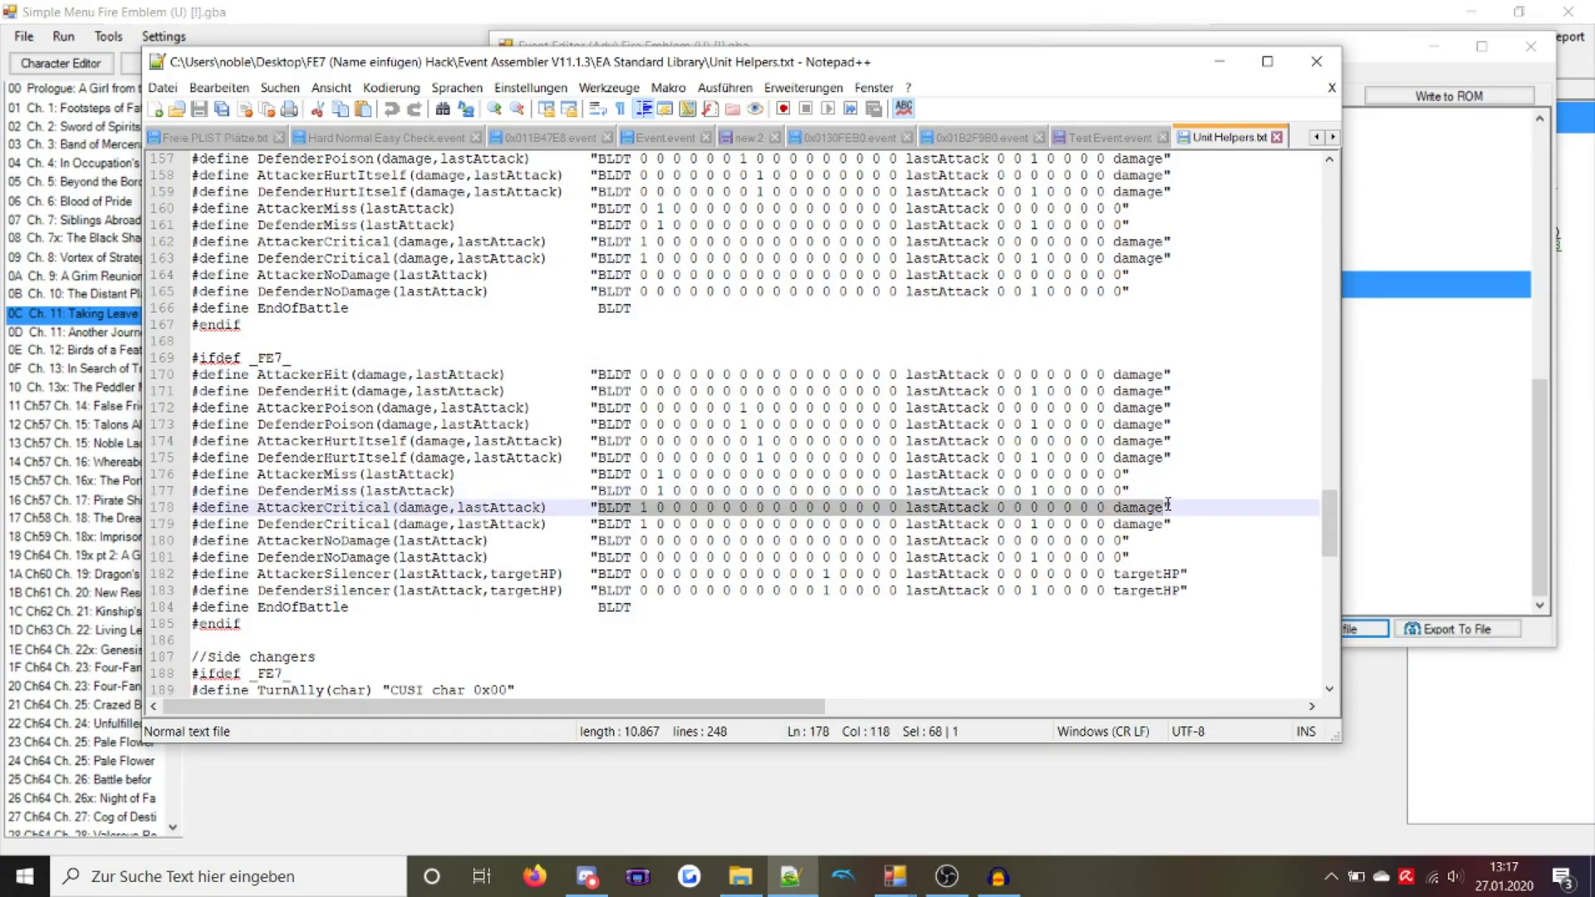
click(1110, 137)
key(ctrl+v)
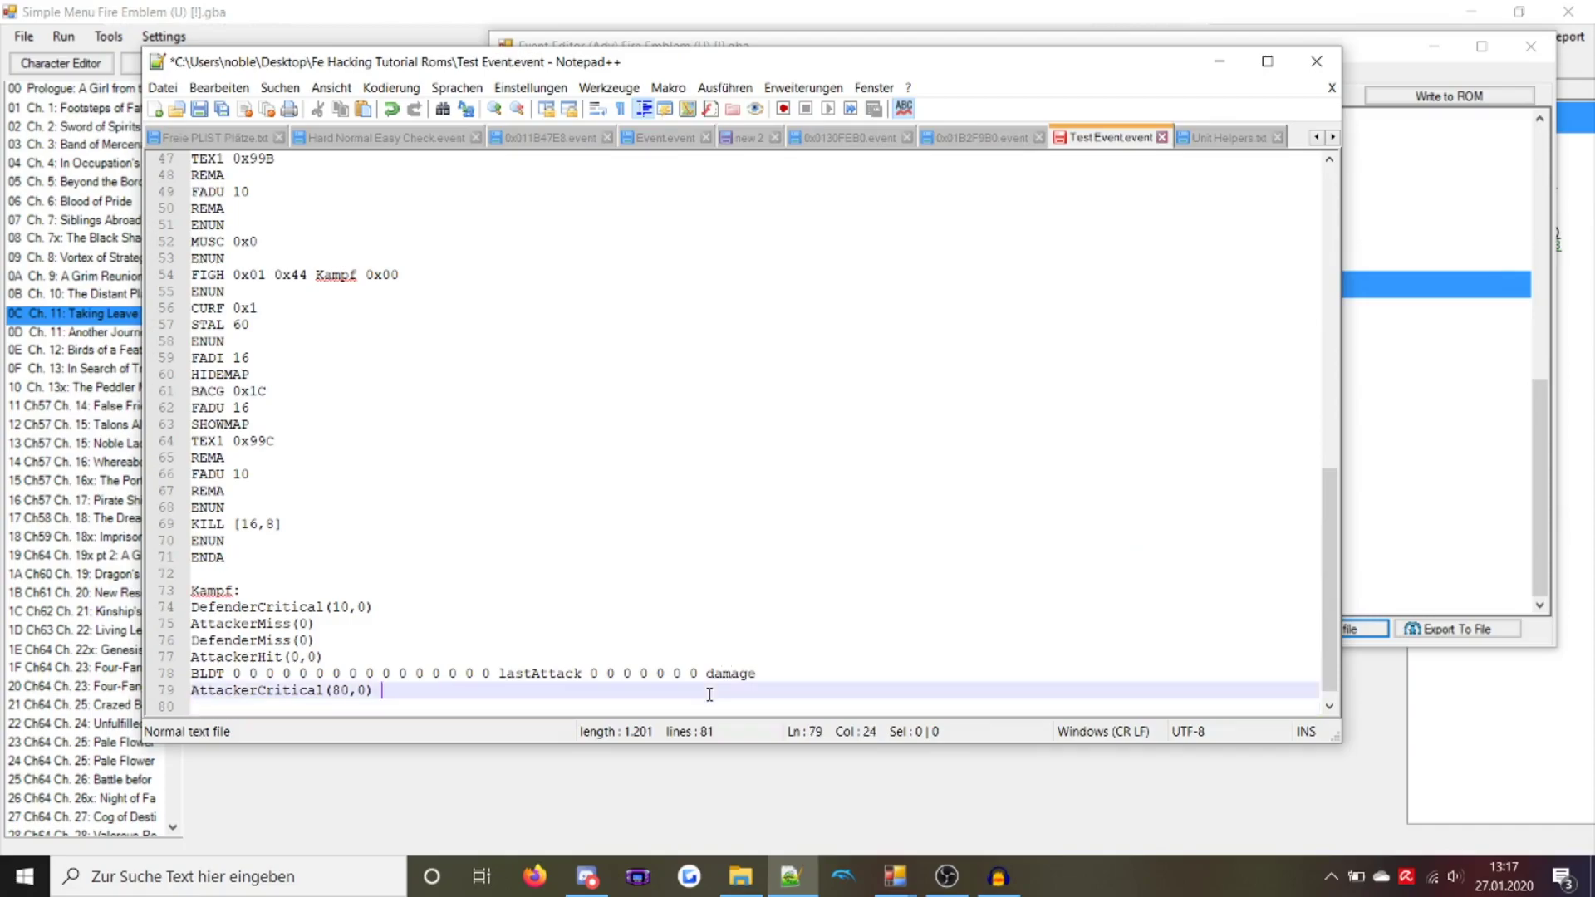
Copy the FE7 DefenderCritical BLDT code from Unit Helpers.txt onto a new line beneath DefenderCritical(10,0) in Test Event.event
click(1223, 134)
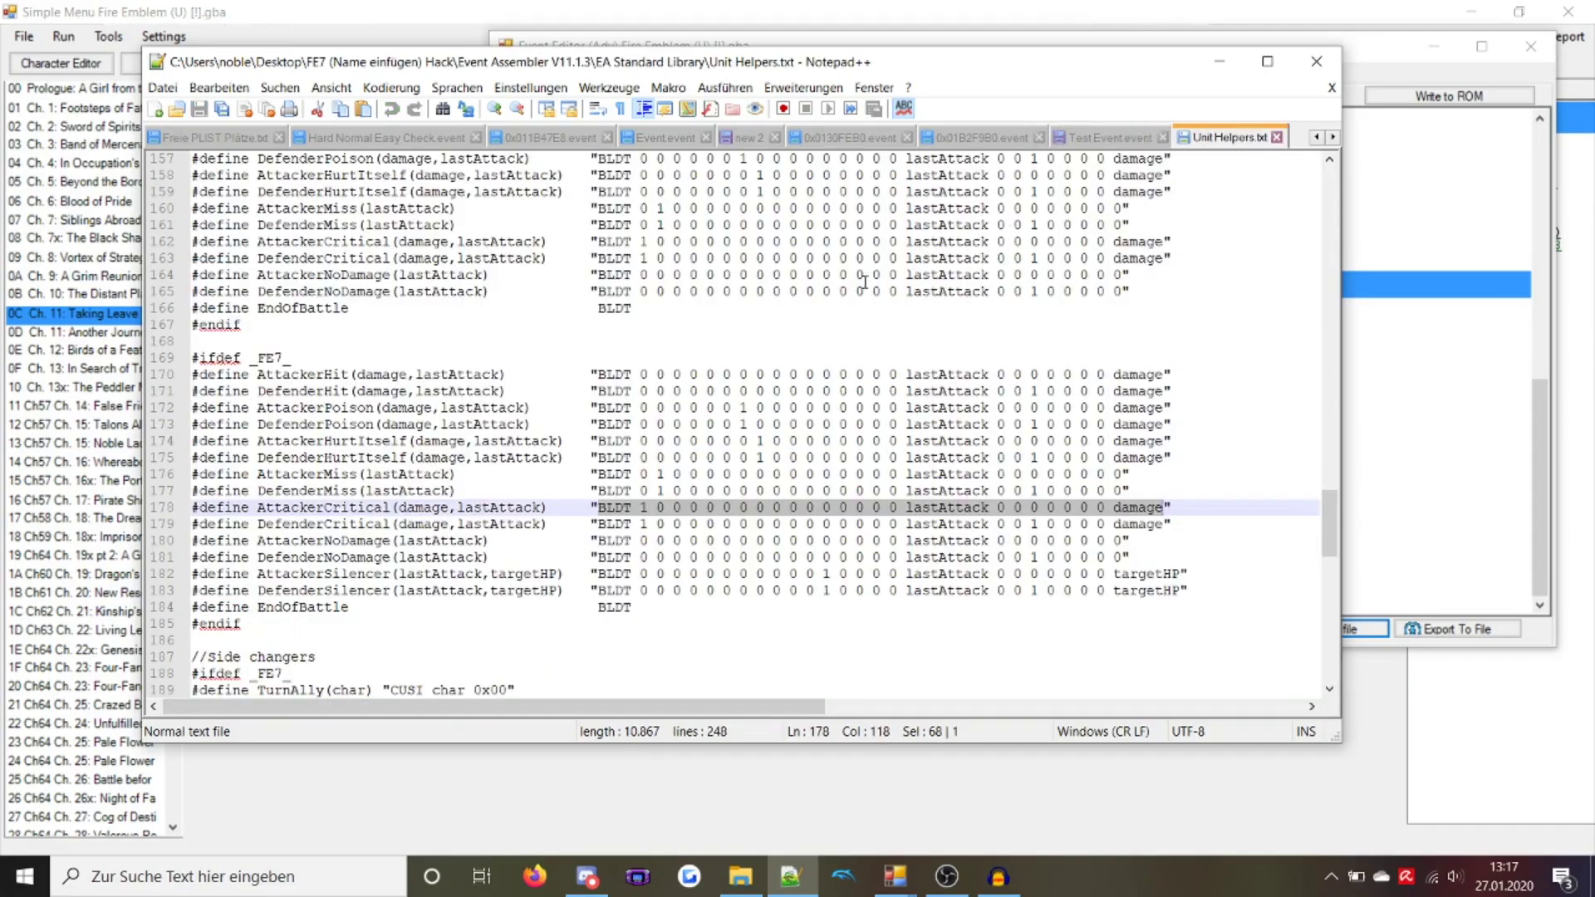
drag(599, 525, 1161, 524)
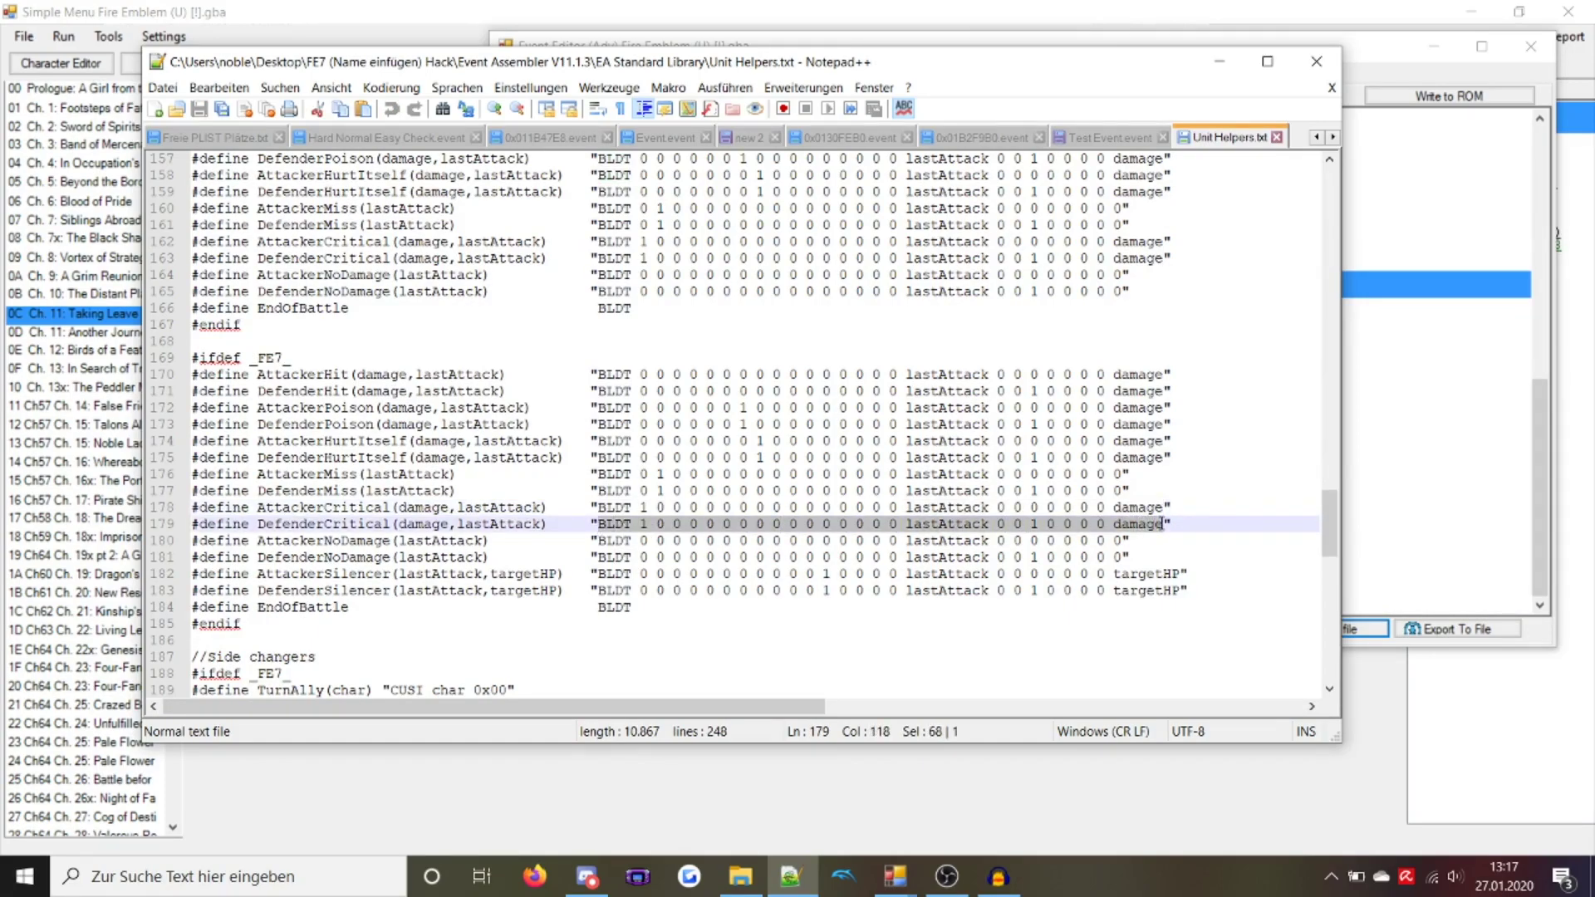
click(1110, 138)
click(322, 587)
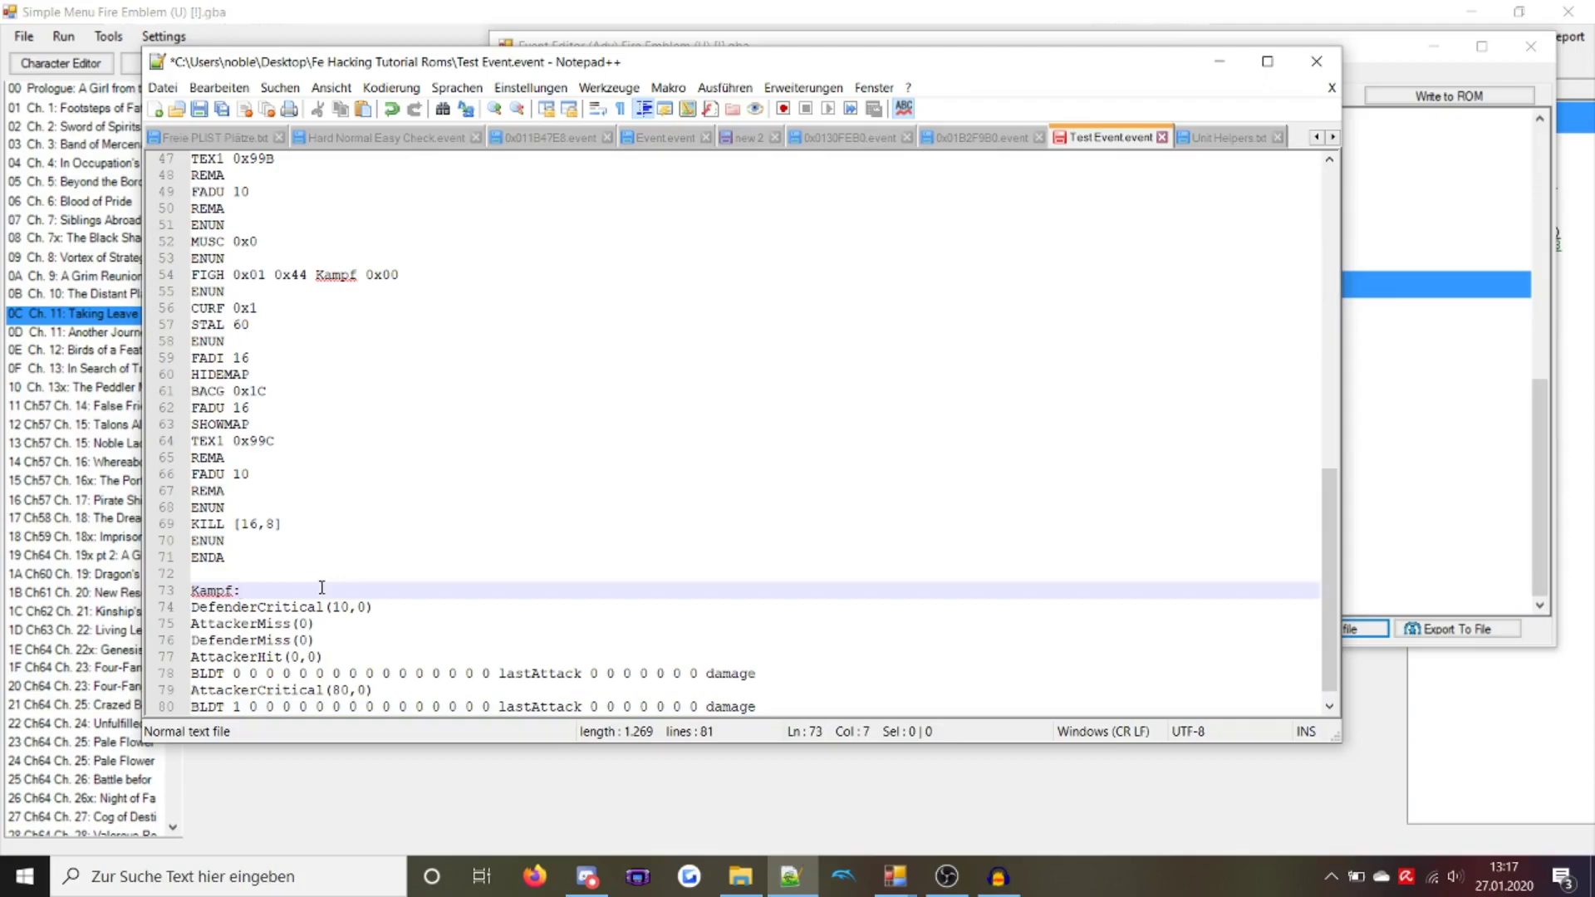
key(Down)
key(Right)
key(Right)
key(Right)
key(Right)
key(Right)
key(Right)
key(Right)
key(Right)
key(Right)
key(Right)
key(Right)
key(Right)
key(Right)
key(Right)
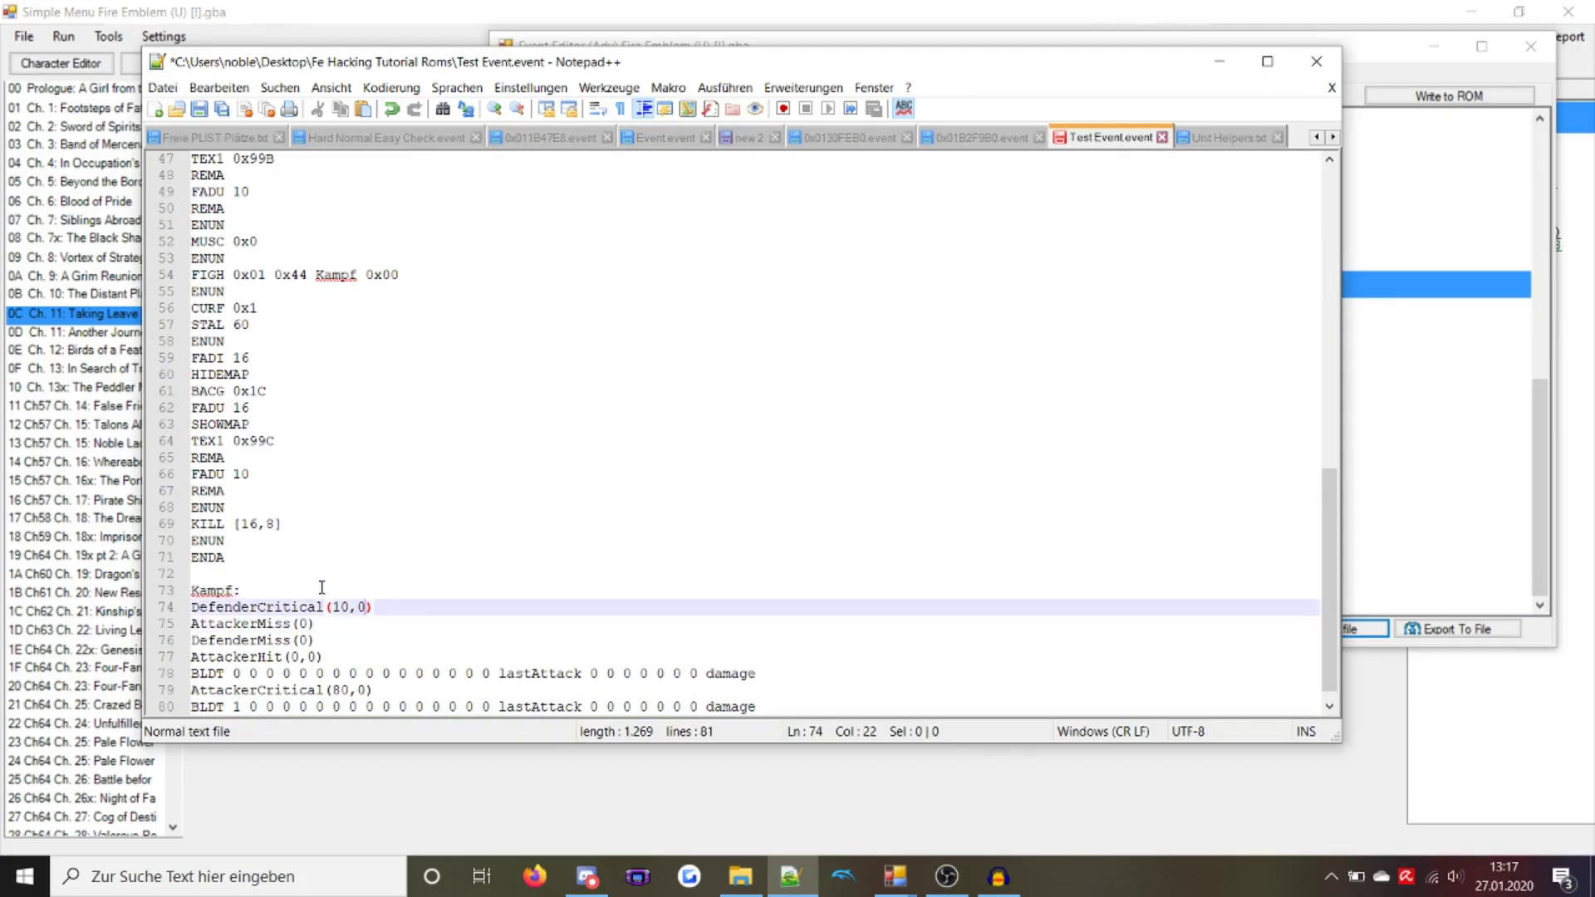
key(End)
key(Return)
key(ctrl+v)
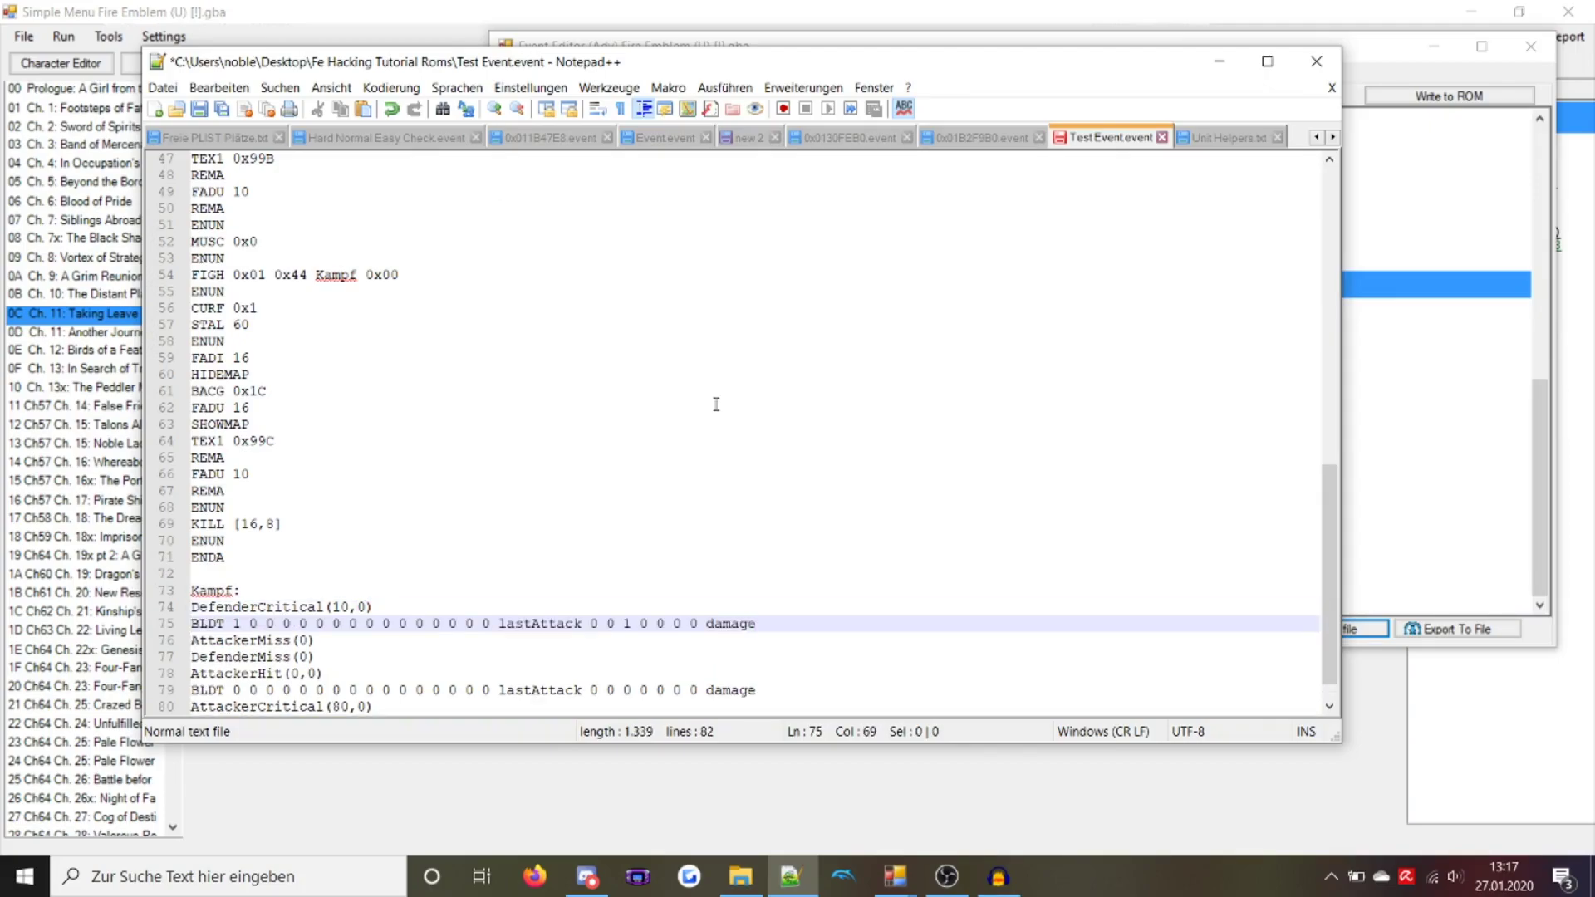
Copy the FE7 DefenderMiss BLDT code from Unit Helpers.txt and paste it beneath both the DefenderMiss and AttackerMiss lines
click(975, 133)
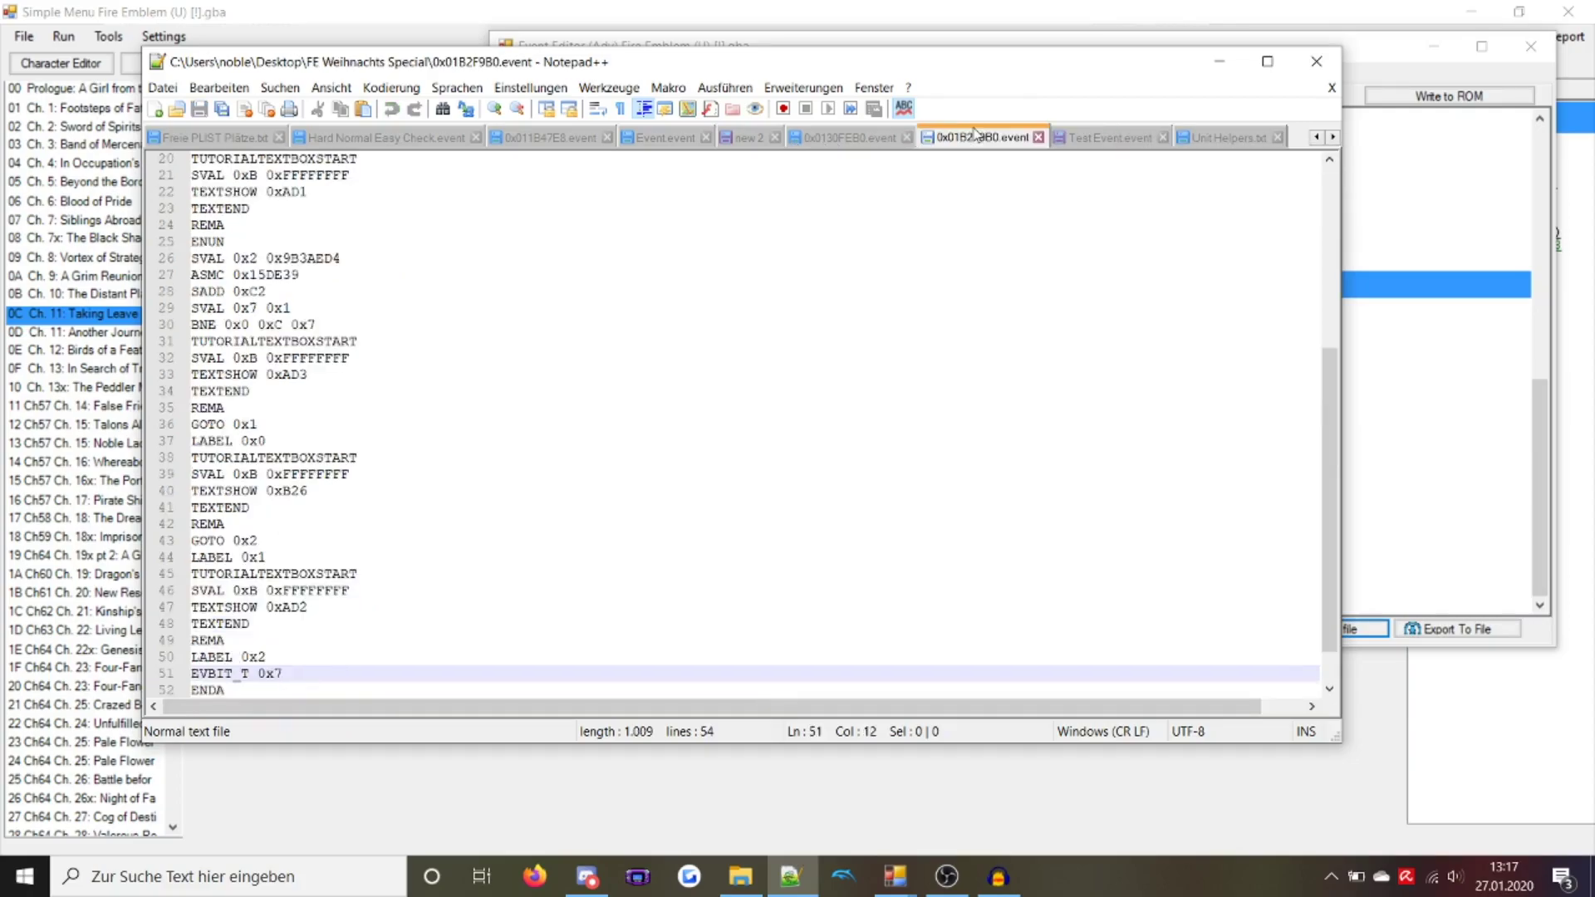
click(1222, 137)
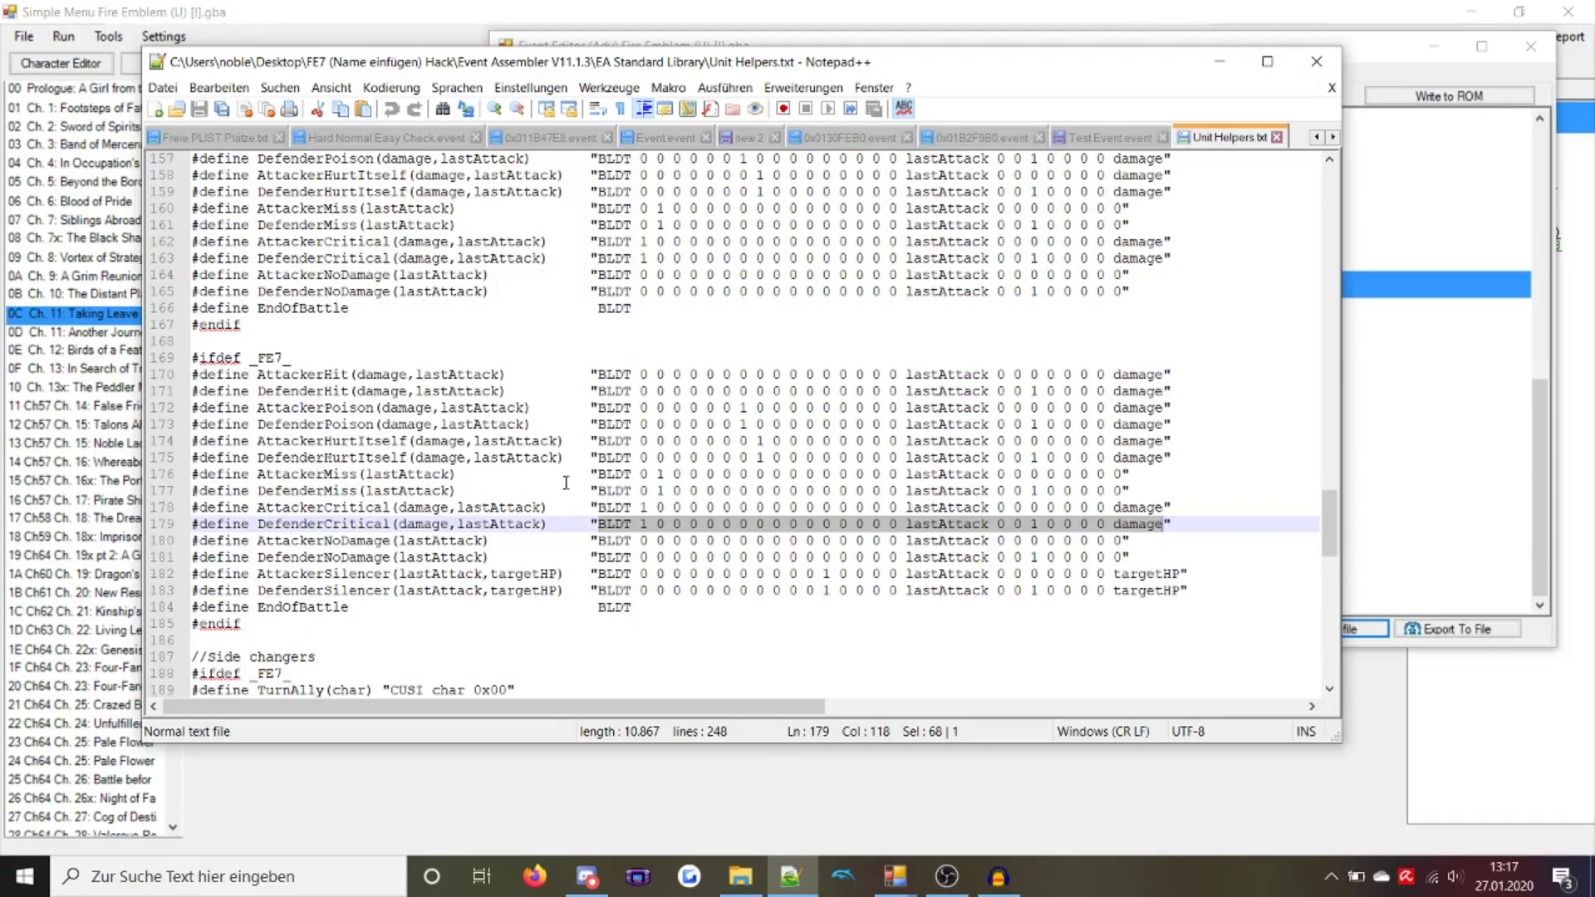
drag(597, 490, 1124, 490)
key(ctrl+c)
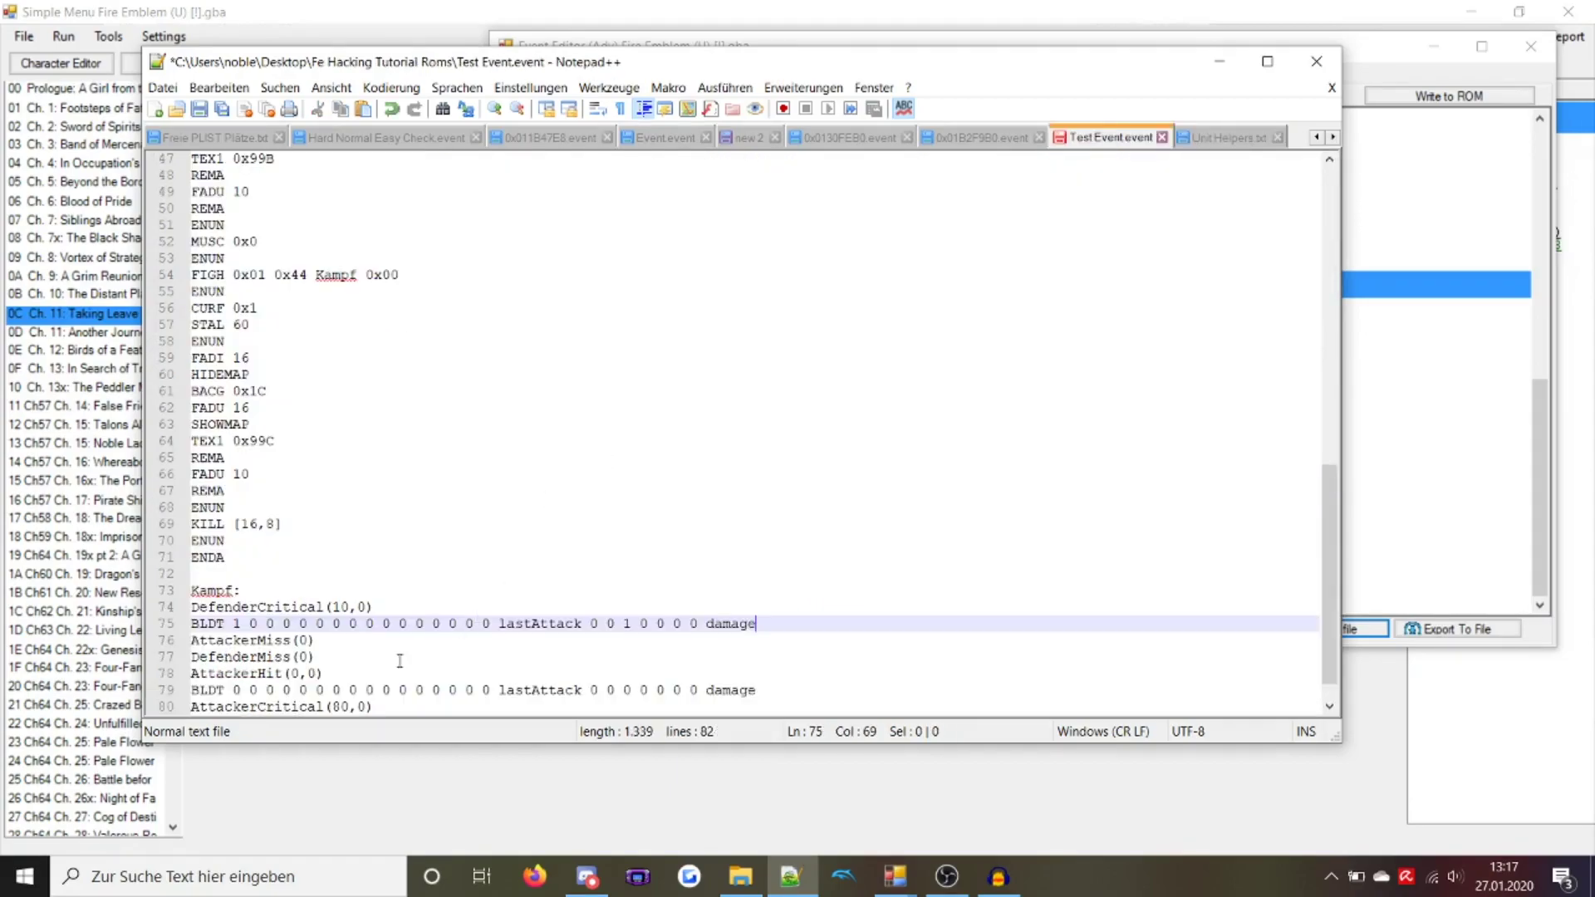
click(370, 650)
key(ctrl+v)
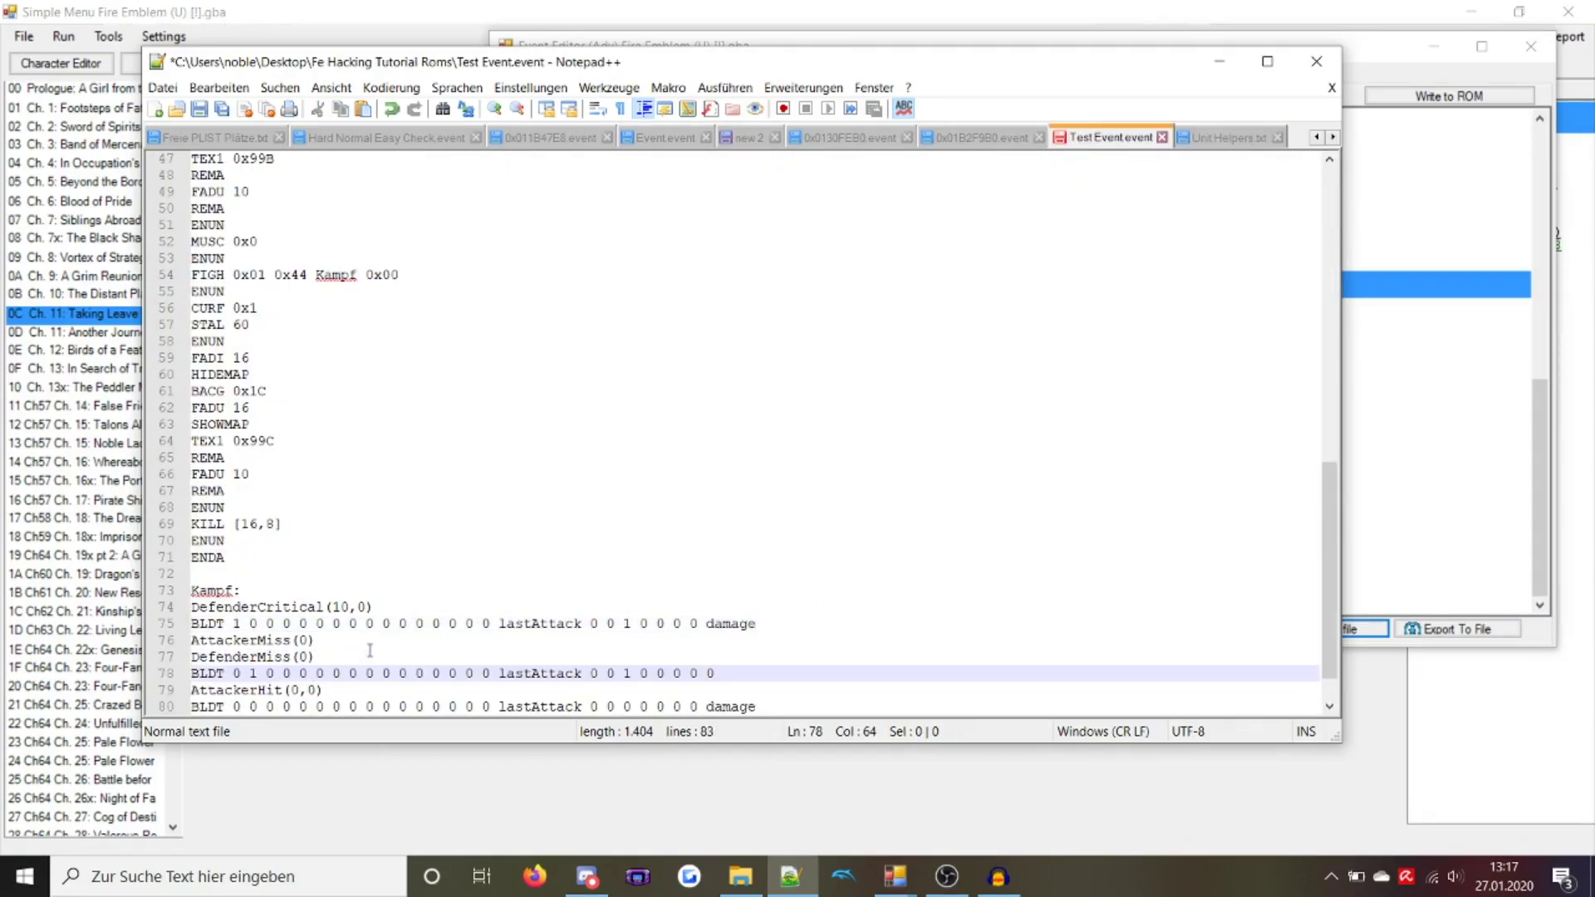
click(378, 642)
key(ctrl+v)
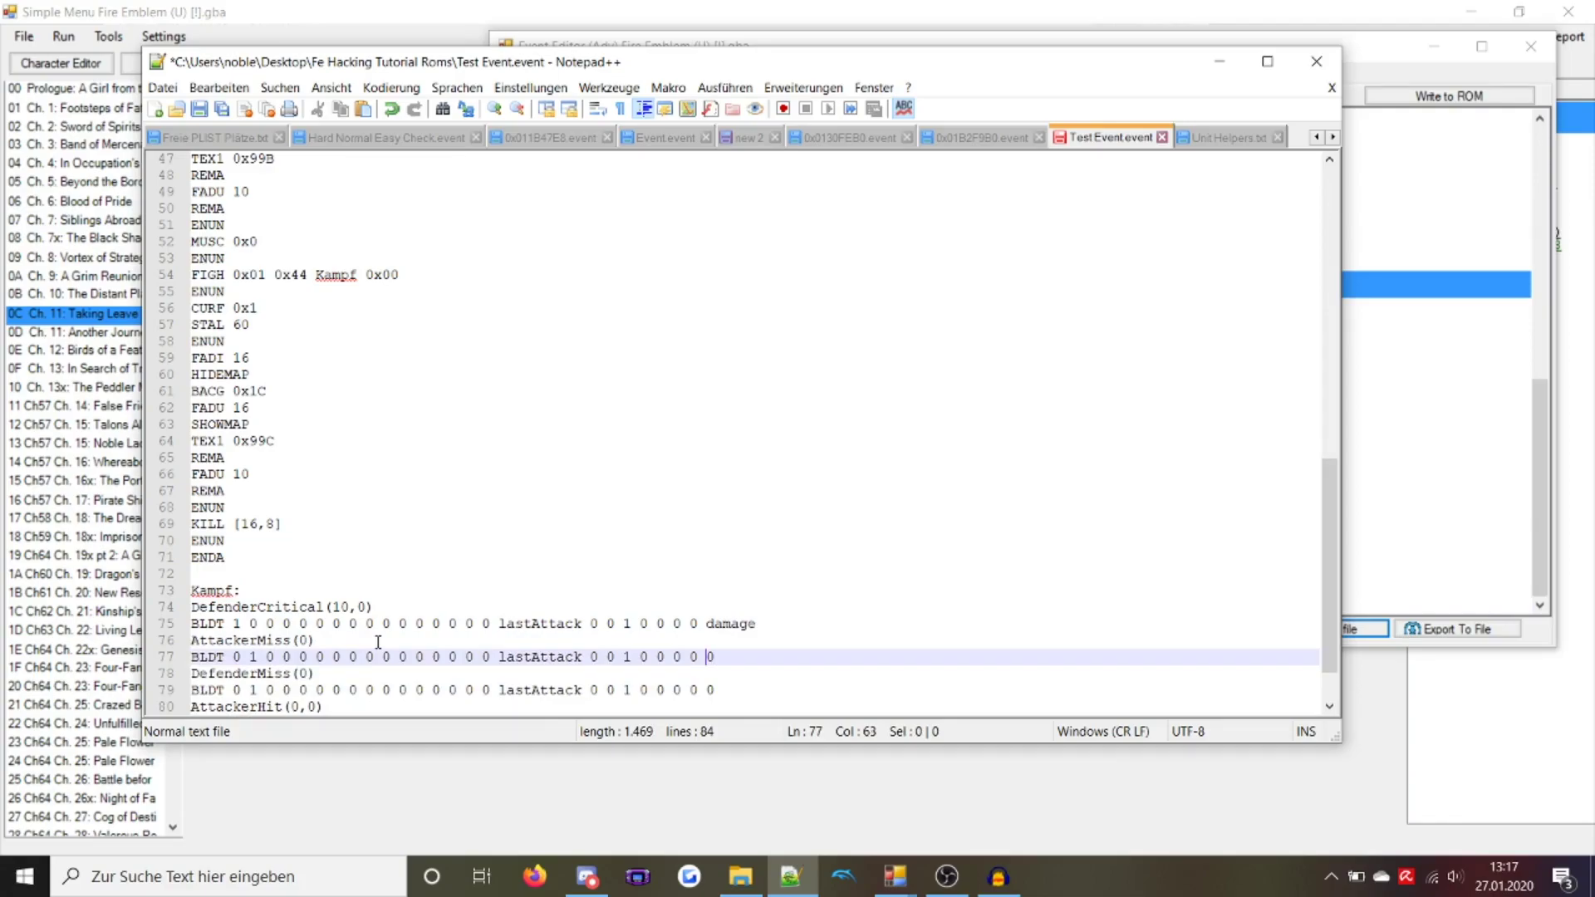
Set the 1 after lastAttack to 0 in the AttackerMiss BLDT line and replace lastAttack with 0 in both miss lines
key(BackSpace)
text(0)
double_click(520, 657)
text(0 0 0)
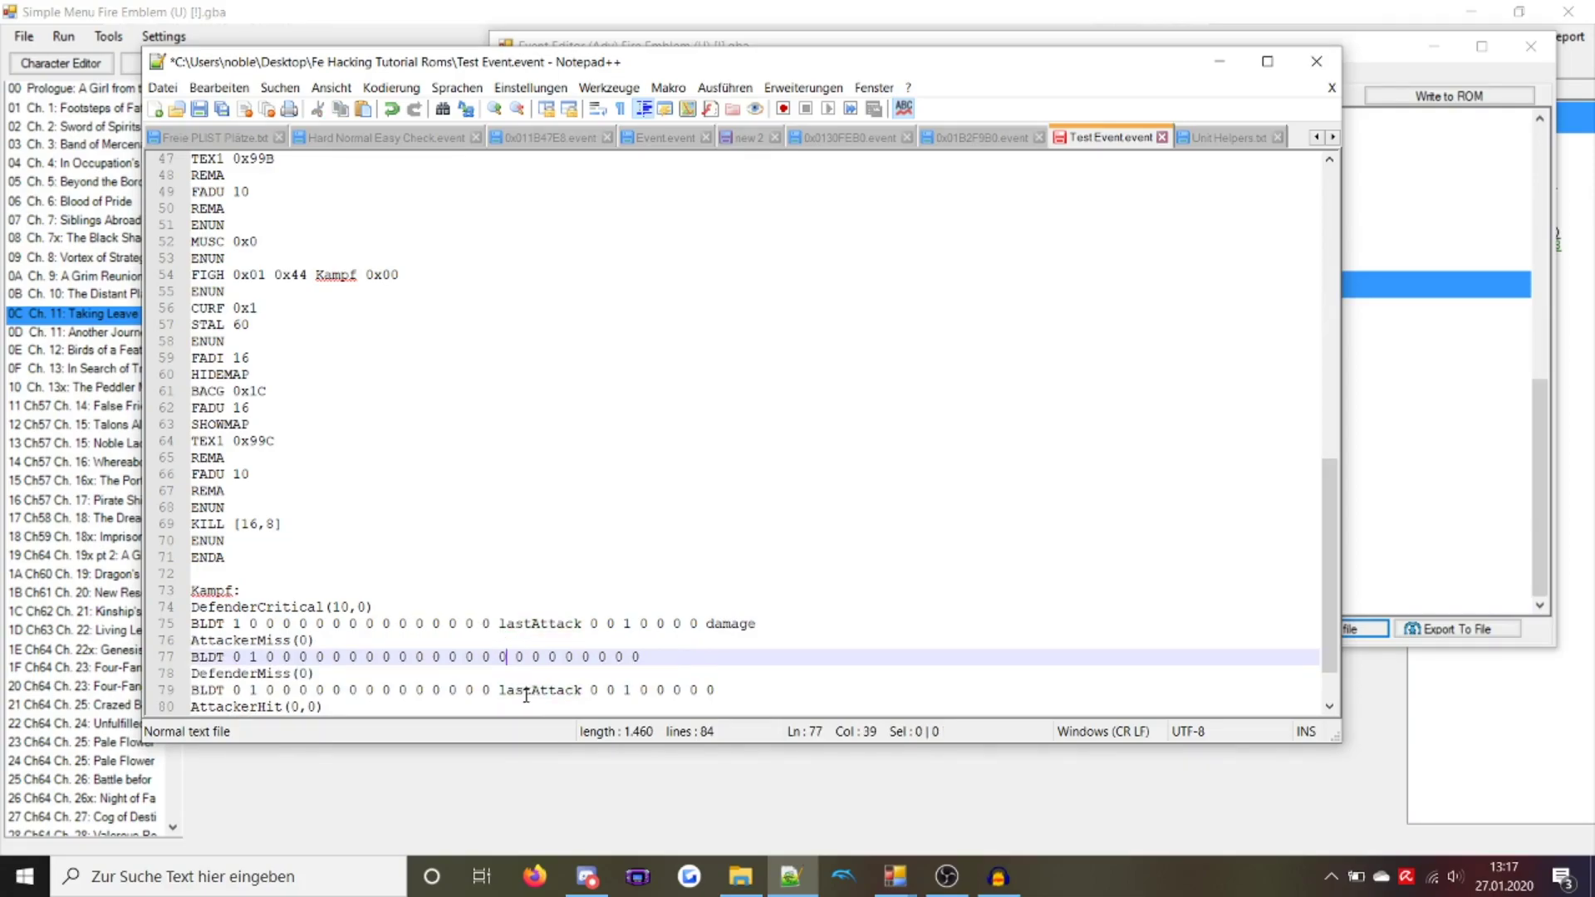
double_click(525, 692)
text(0)
In the DefenderCritical BLDT line, replace lastAttack with 0 and damage with 10
double_click(534, 624)
text(0)
double_click(657, 625)
text(10)
Replace lastAttack with 0 in the AttackerHit and AttackerCritical BLDT lines, and set their damage to 0 and 80 respectively
scroll(644, 611, down, 2)
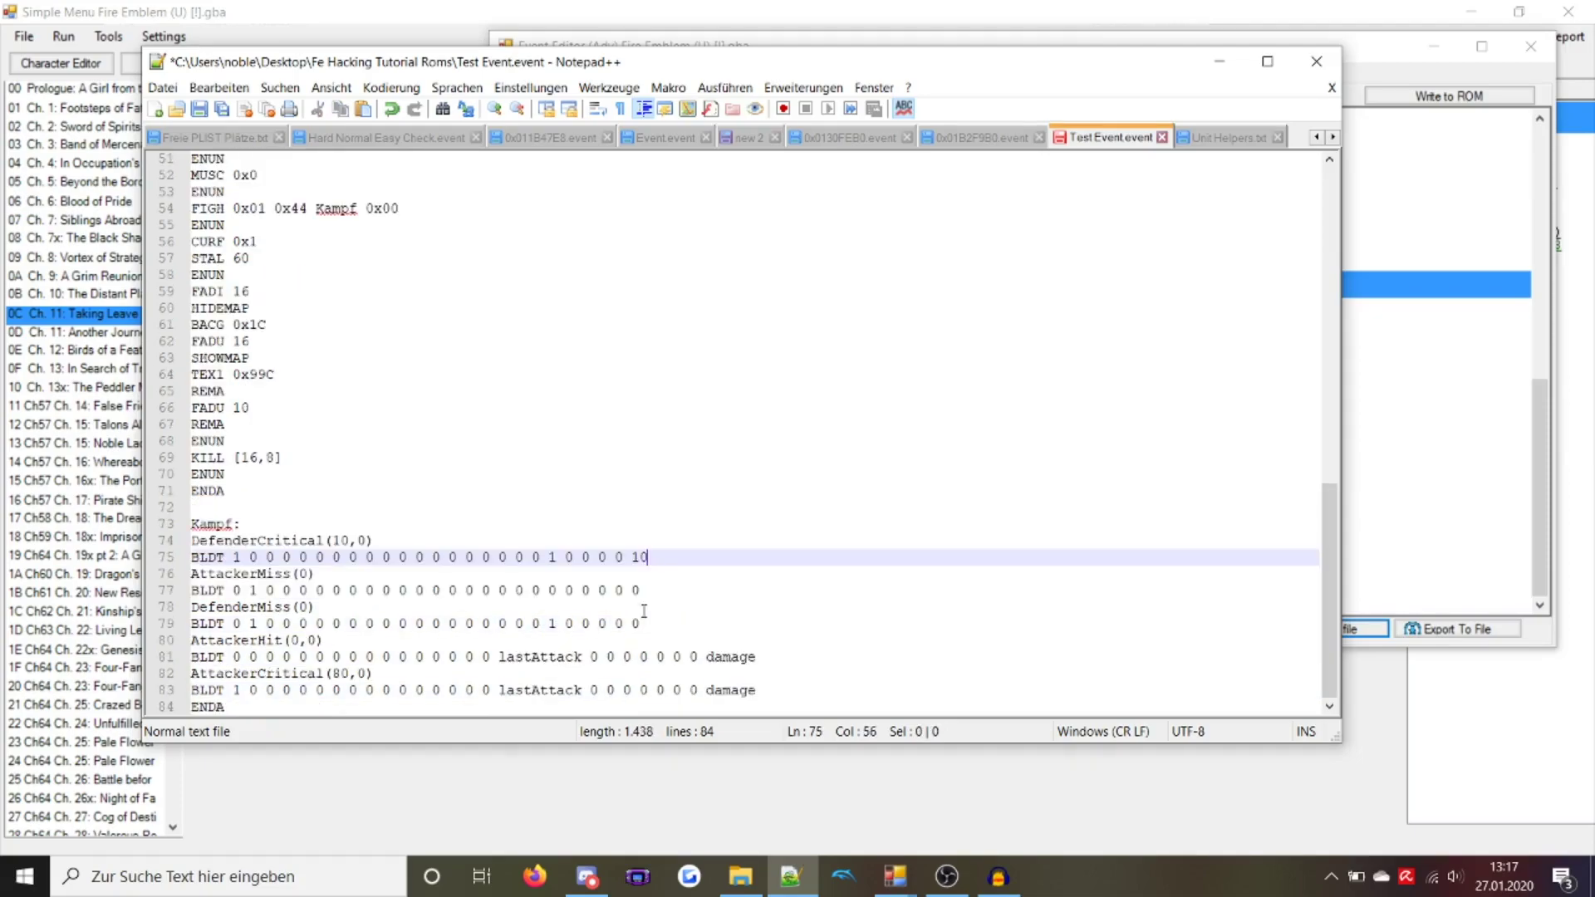
double_click(541, 659)
text(0)
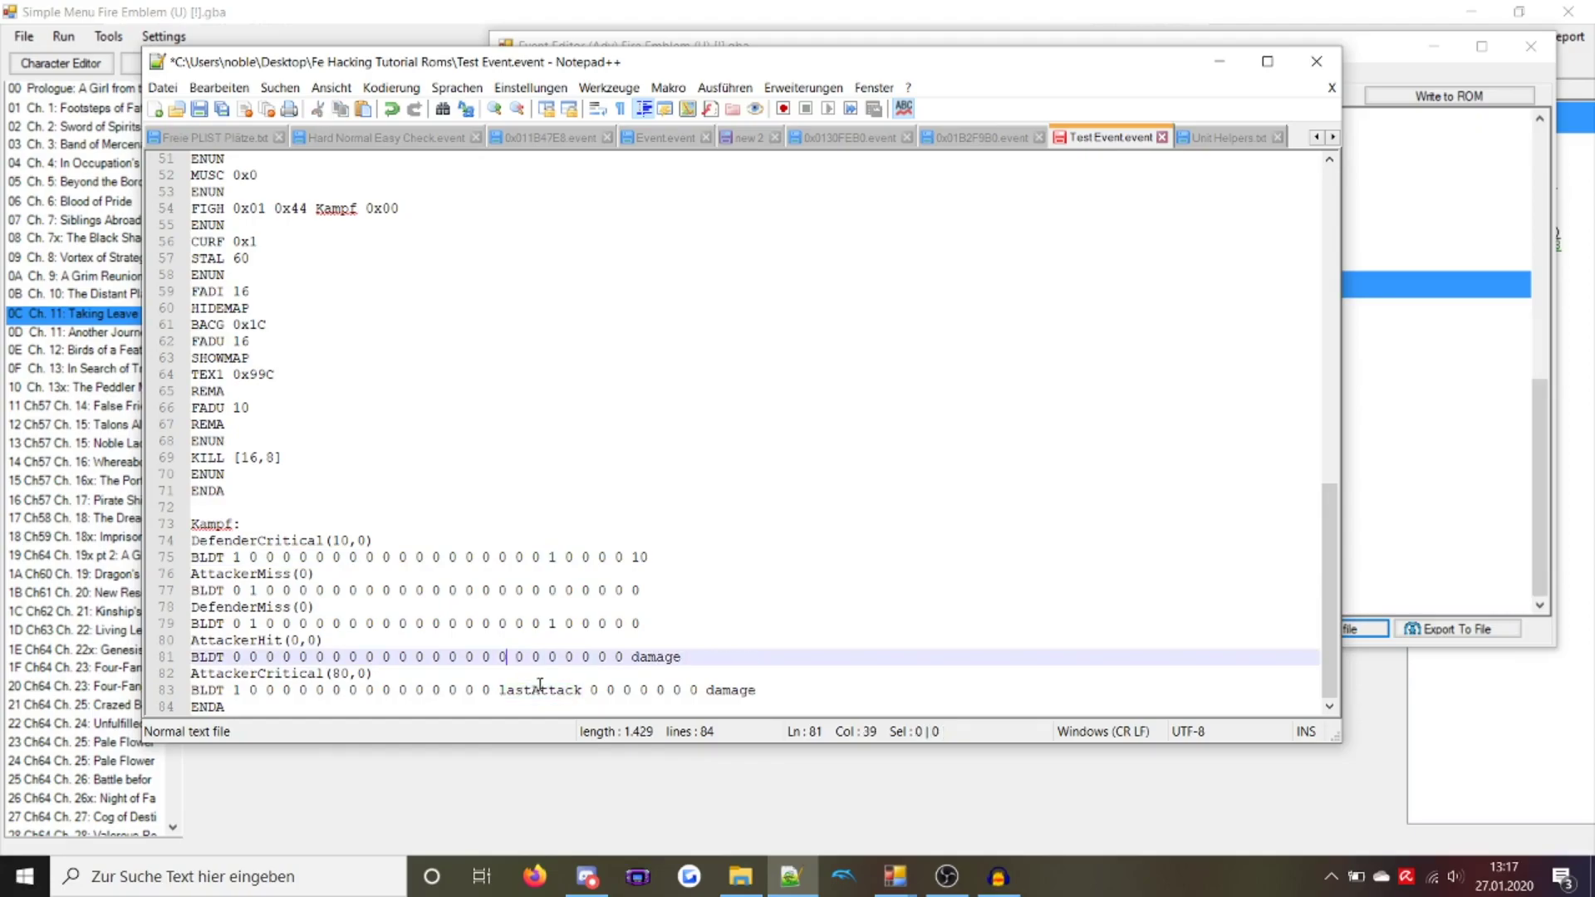
double_click(541, 690)
text(0)
double_click(656, 657)
text(0)
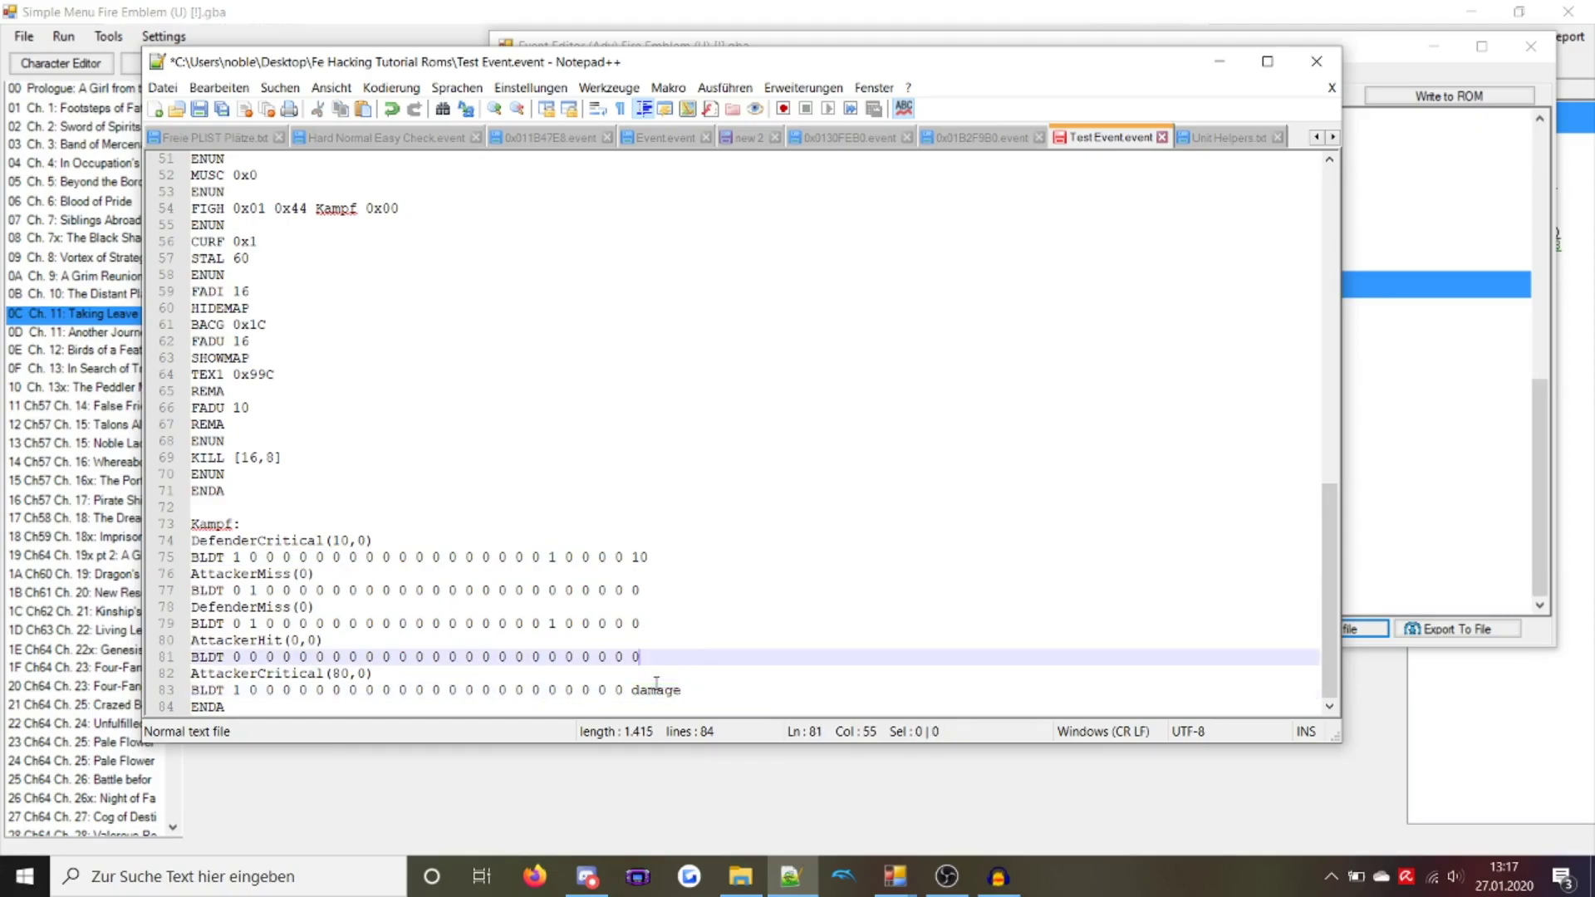
click(657, 690)
double_click(656, 691)
text(80)
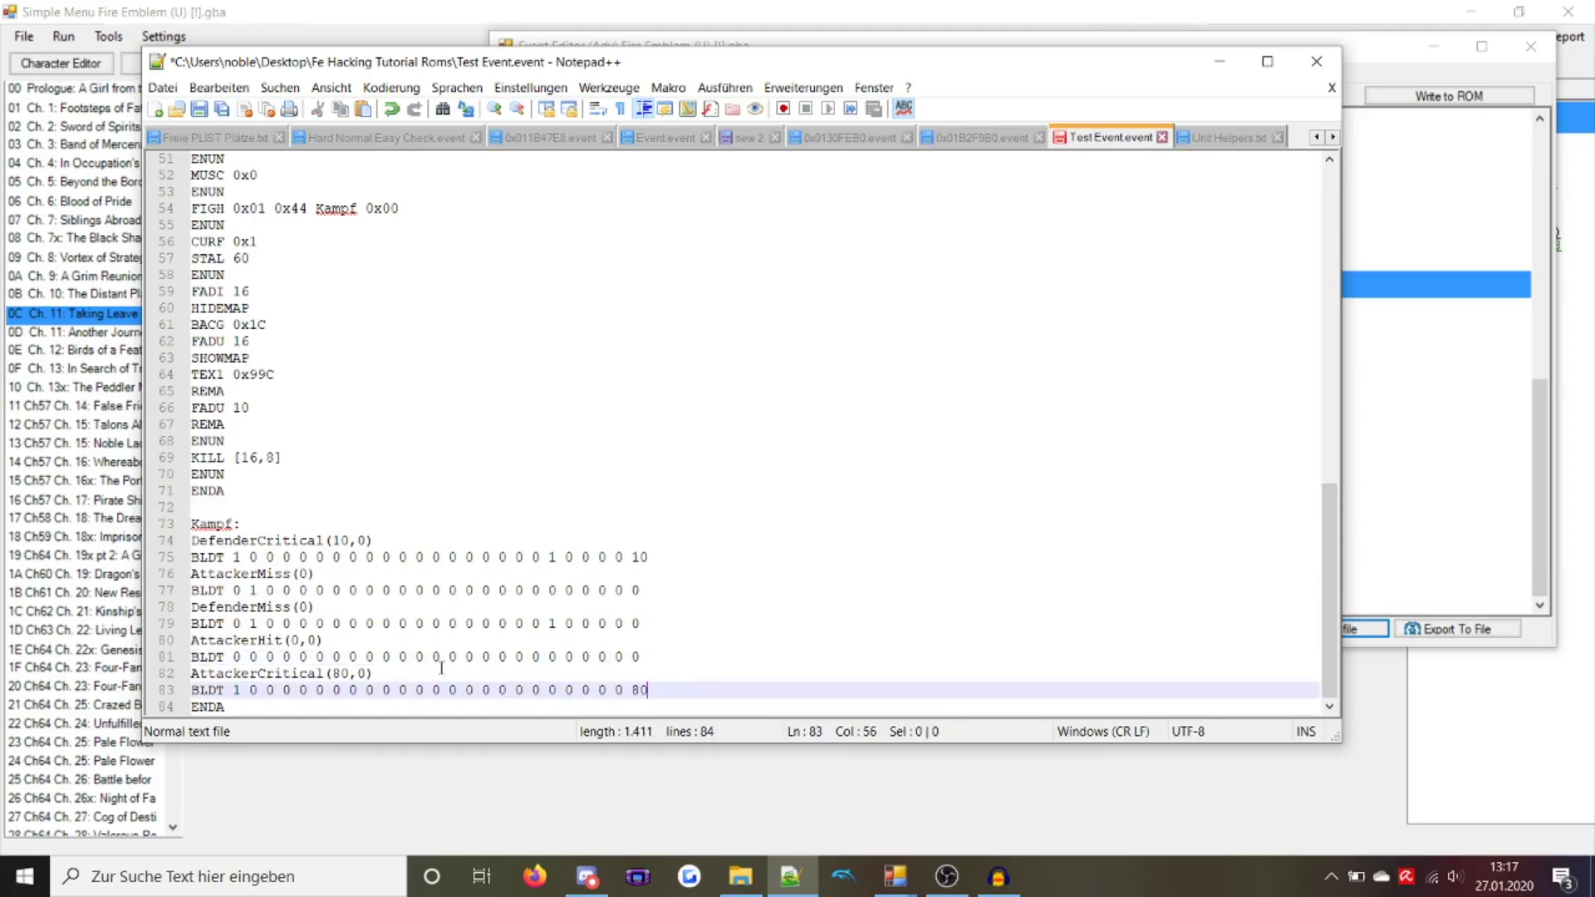
Comment out the five macro lines under Kampf with // and save Test Event.event
drag(396, 673, 179, 682)
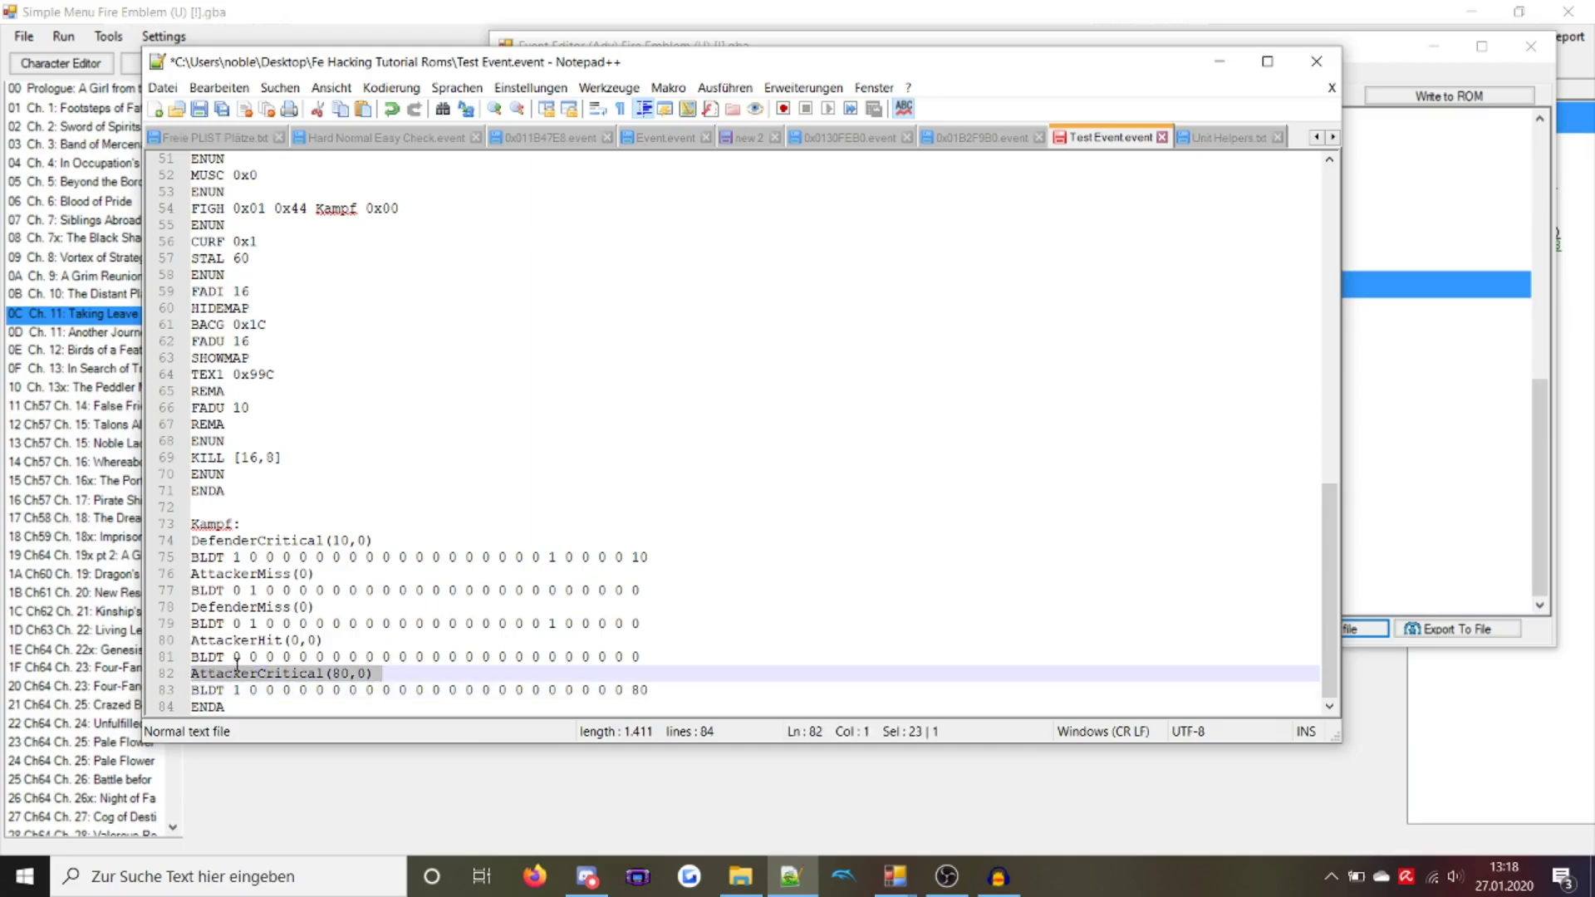
click(197, 674)
text(//)
key(Up)
key(Up)
text(//)
key(Home)
key(Up)
key(Up)
text(//)
key(Home)
key(Up)
key(Up)
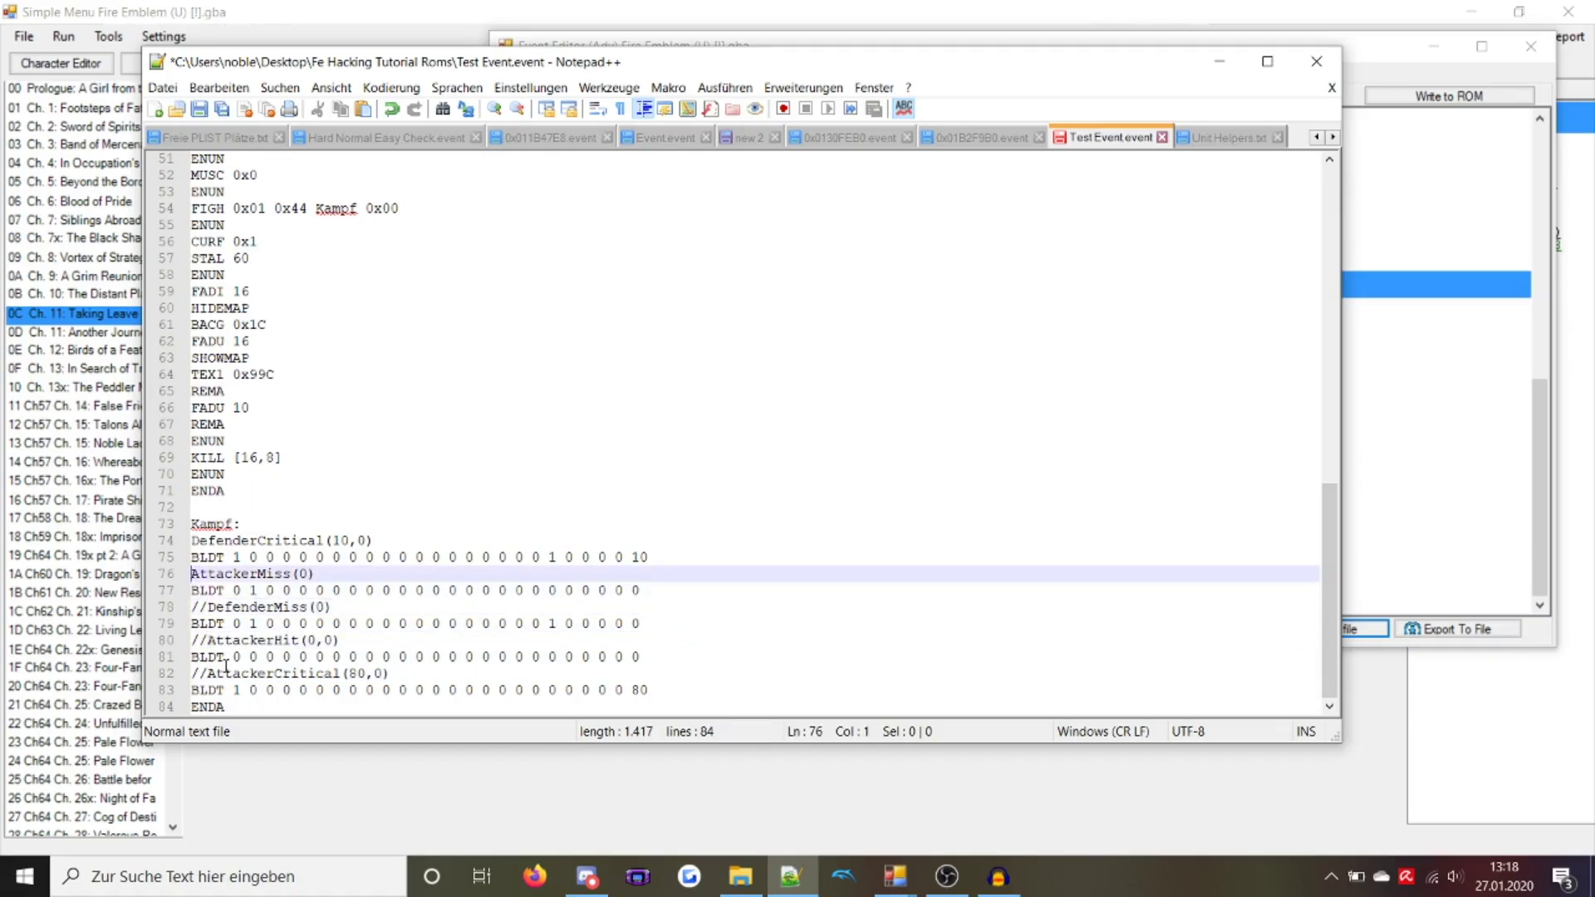
text(//)
key(Up)
key(Up)
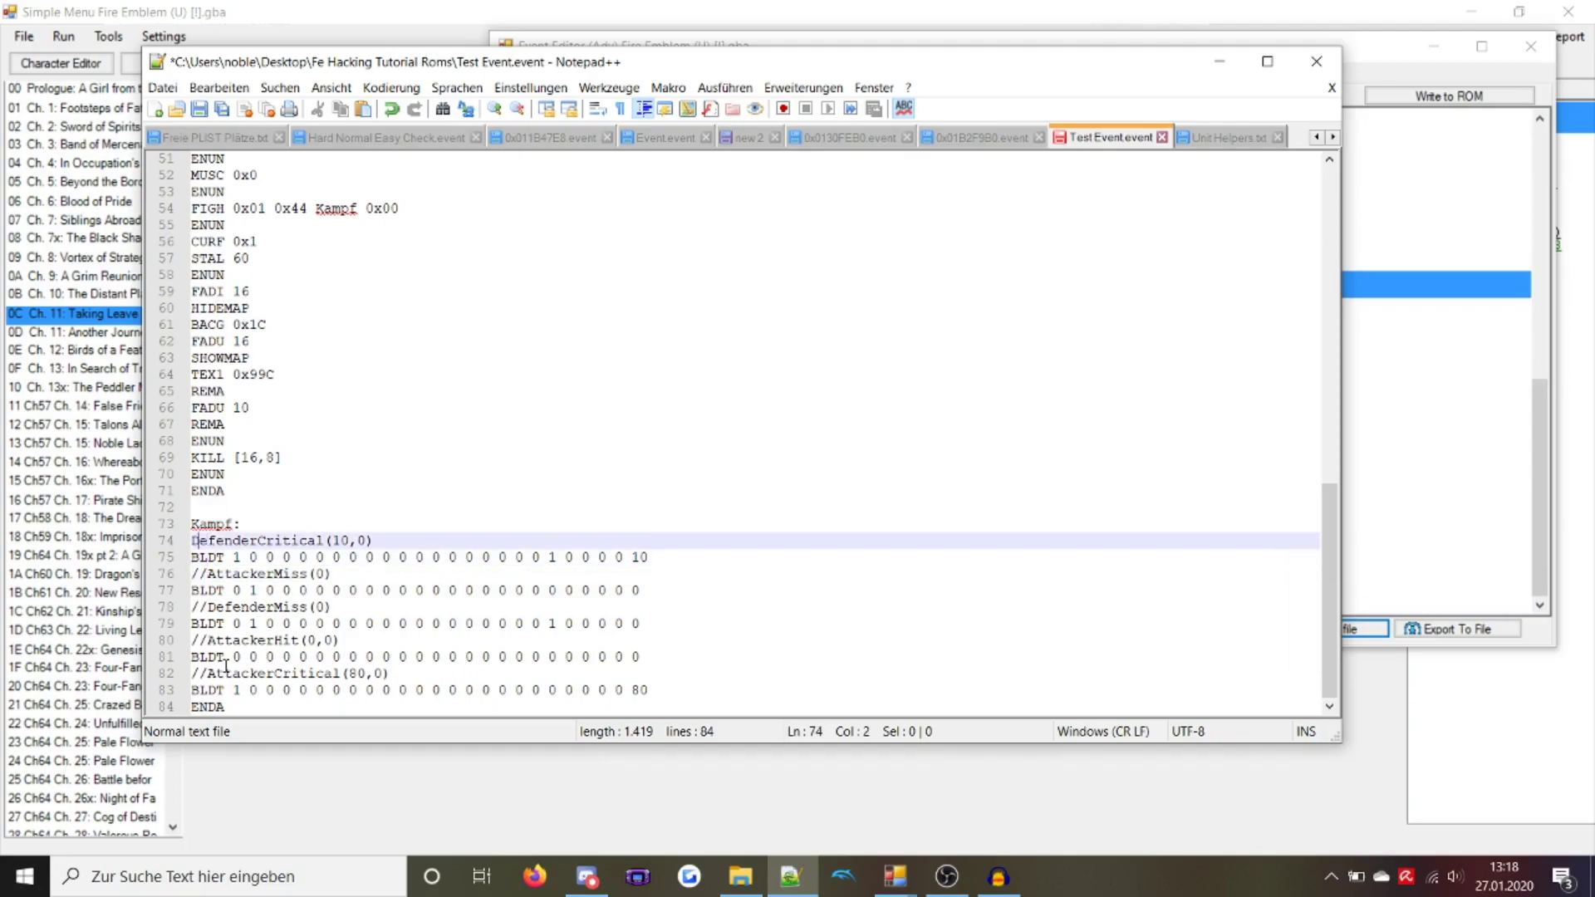
text(//)
click(201, 109)
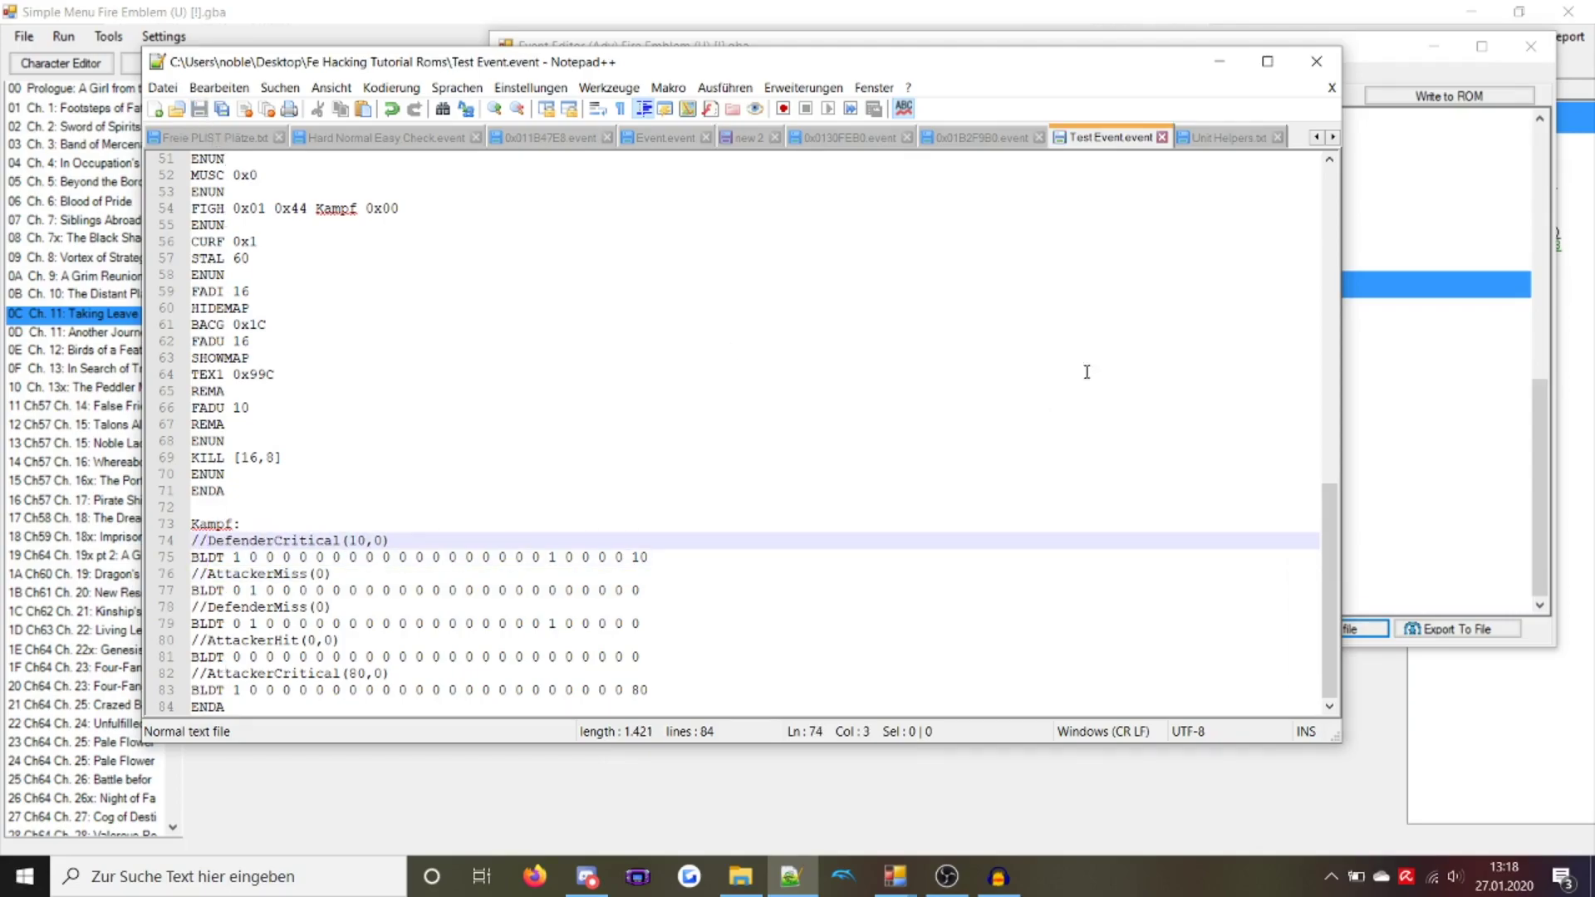
Import Test Event.event into the chapter start event and open the combat content of the Eliwood versus Nergal event battle
click(1371, 632)
double_click(776, 214)
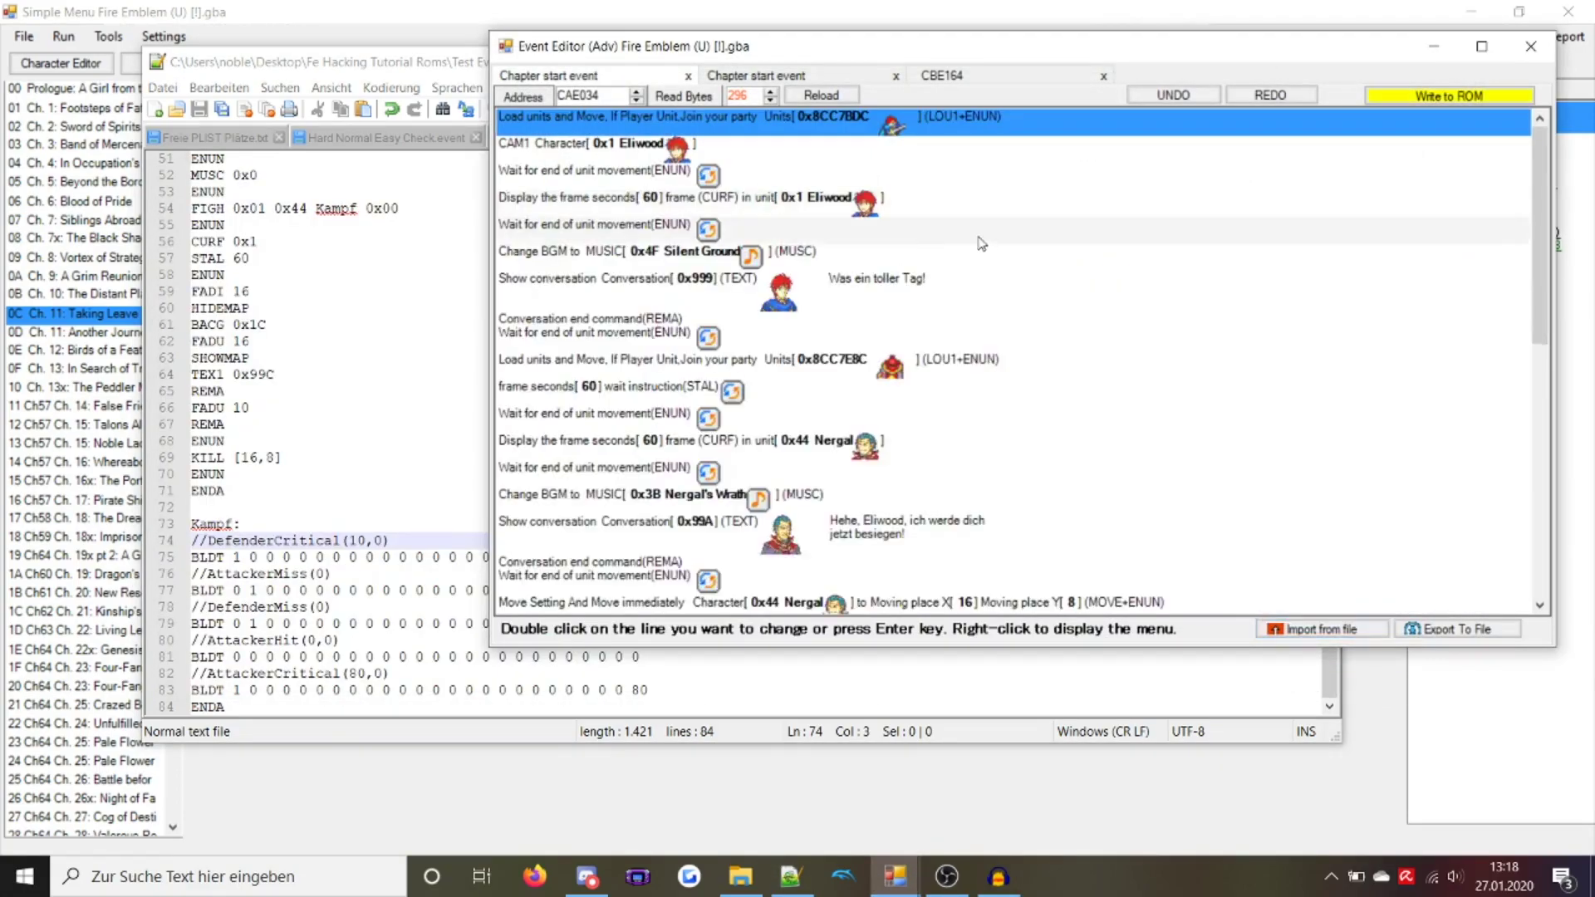
scroll(982, 243, down, 10)
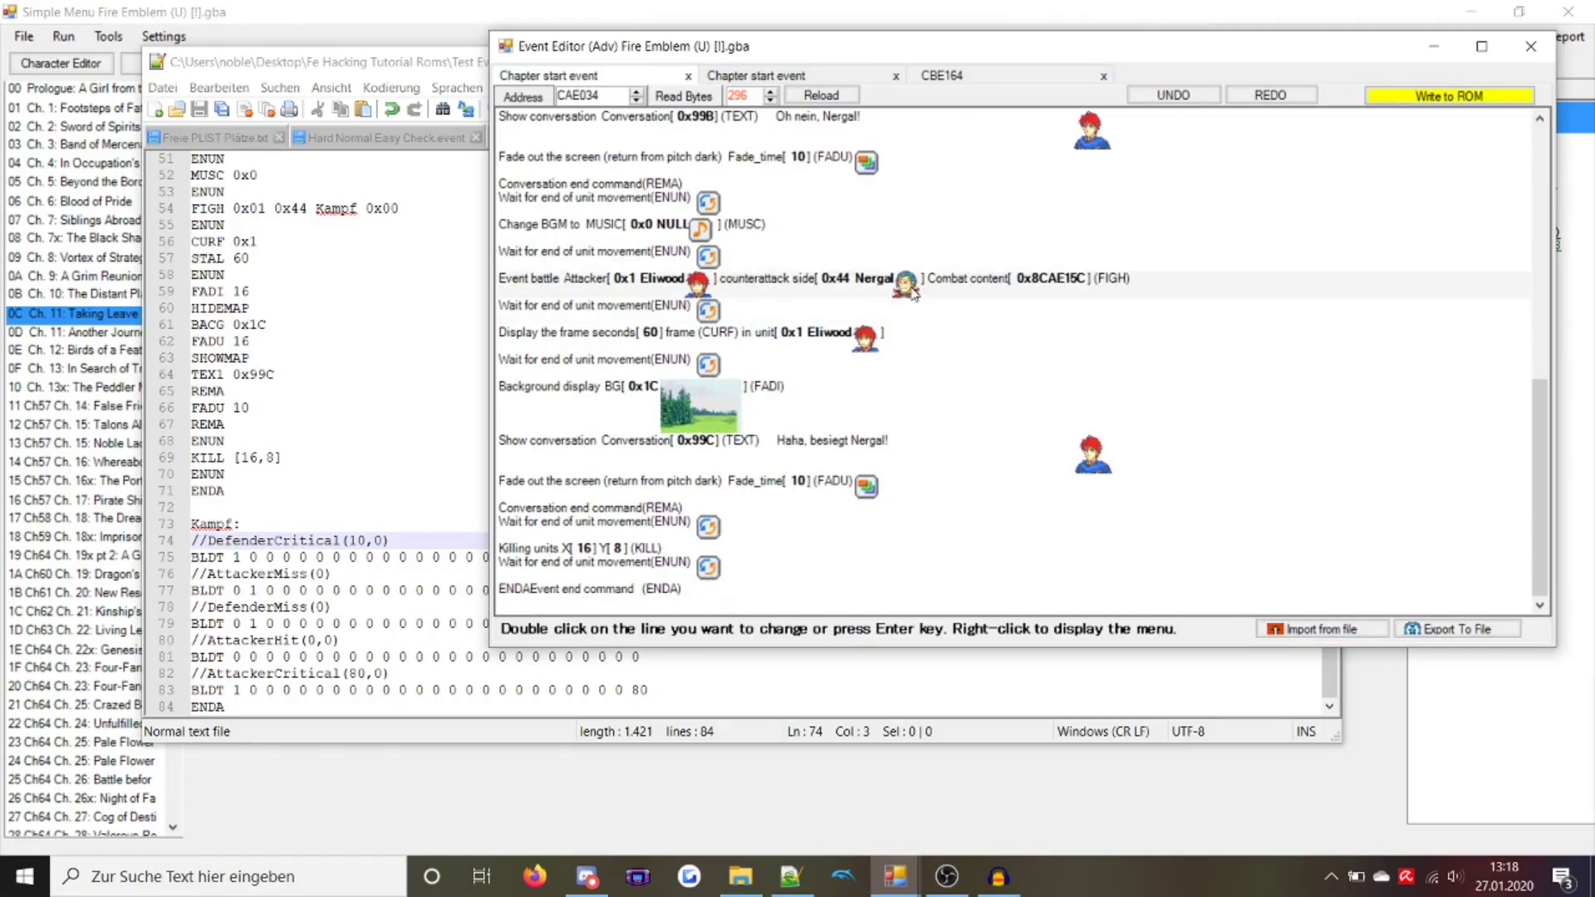
double_click(849, 293)
click(561, 358)
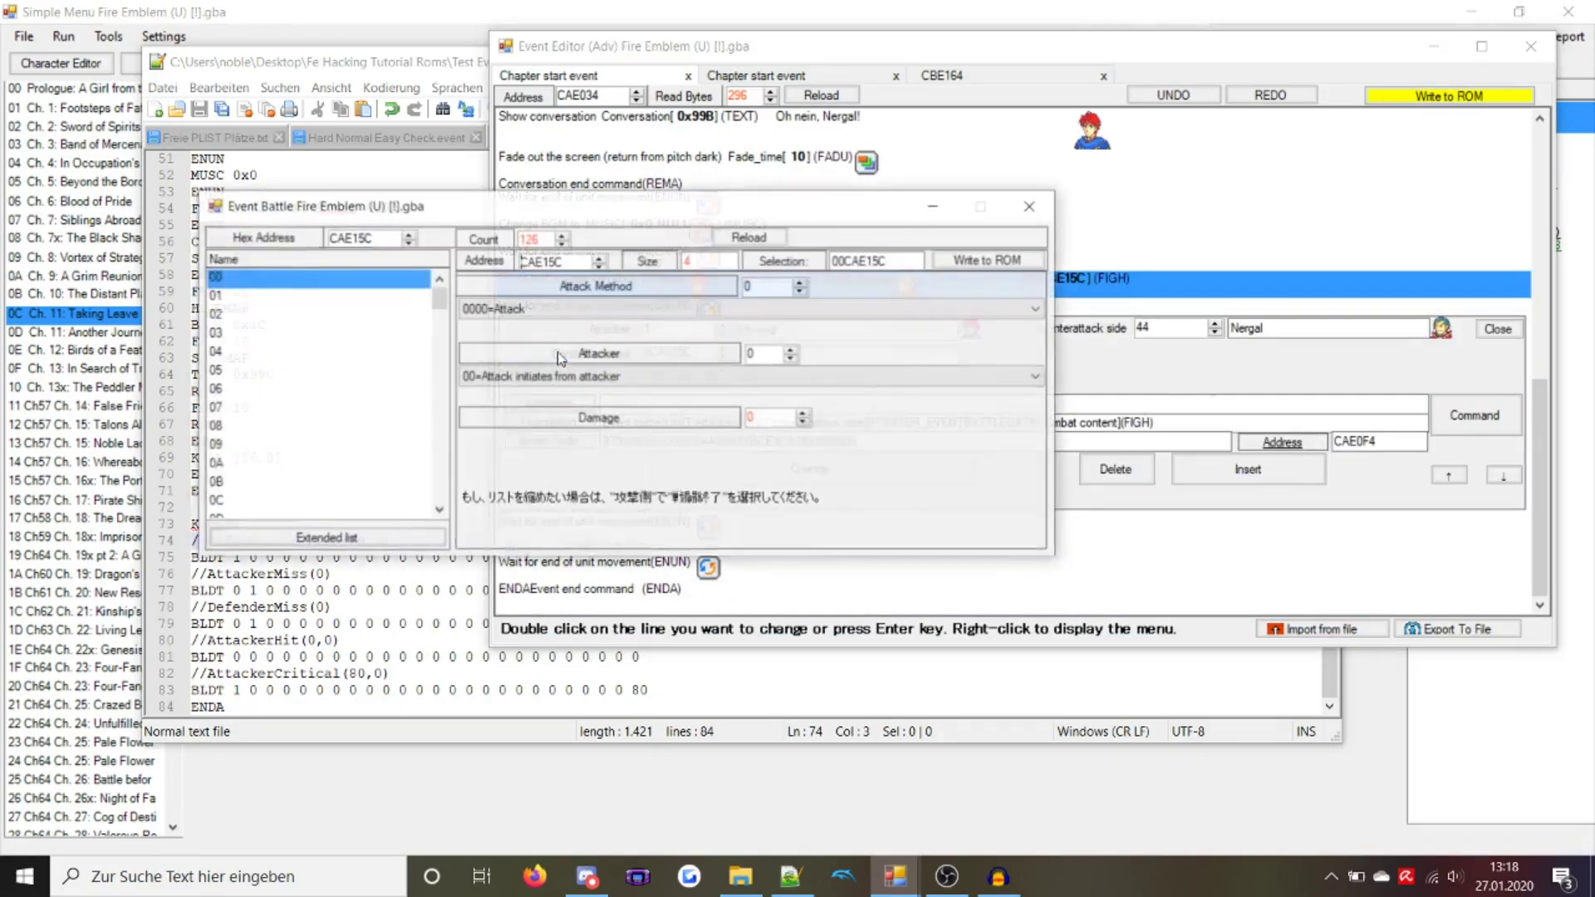
Examine the attack method, attacker and damage of the imported battle entries, then recheck the Eliwood versus Nergal event battle command
scroll(363, 391, down, 20)
click(363, 390)
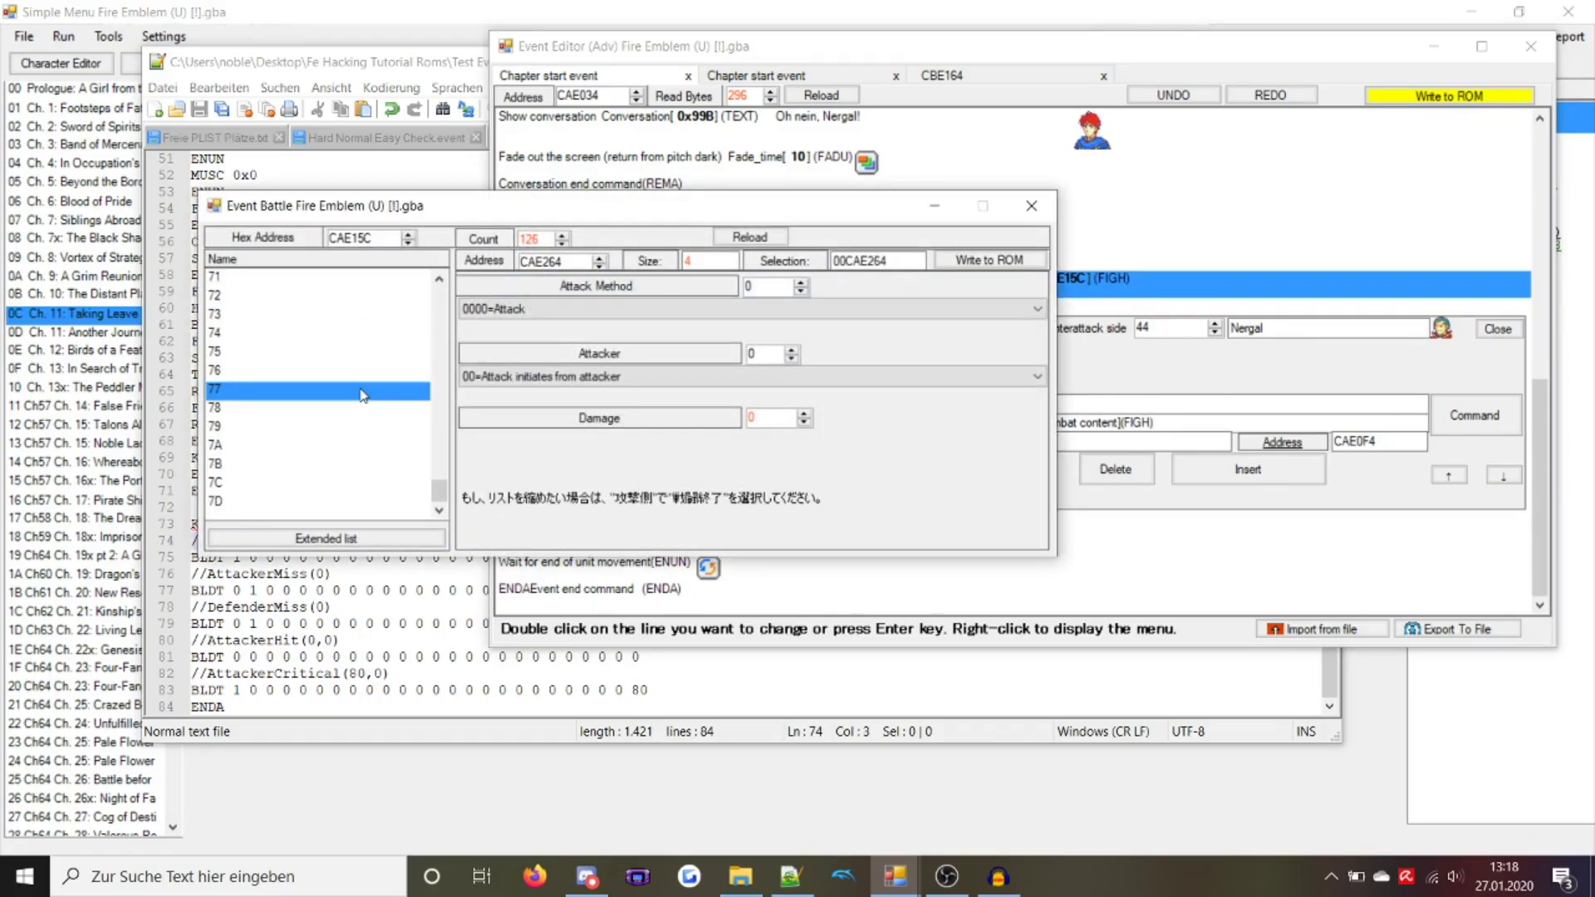
scroll(363, 395, up, 20)
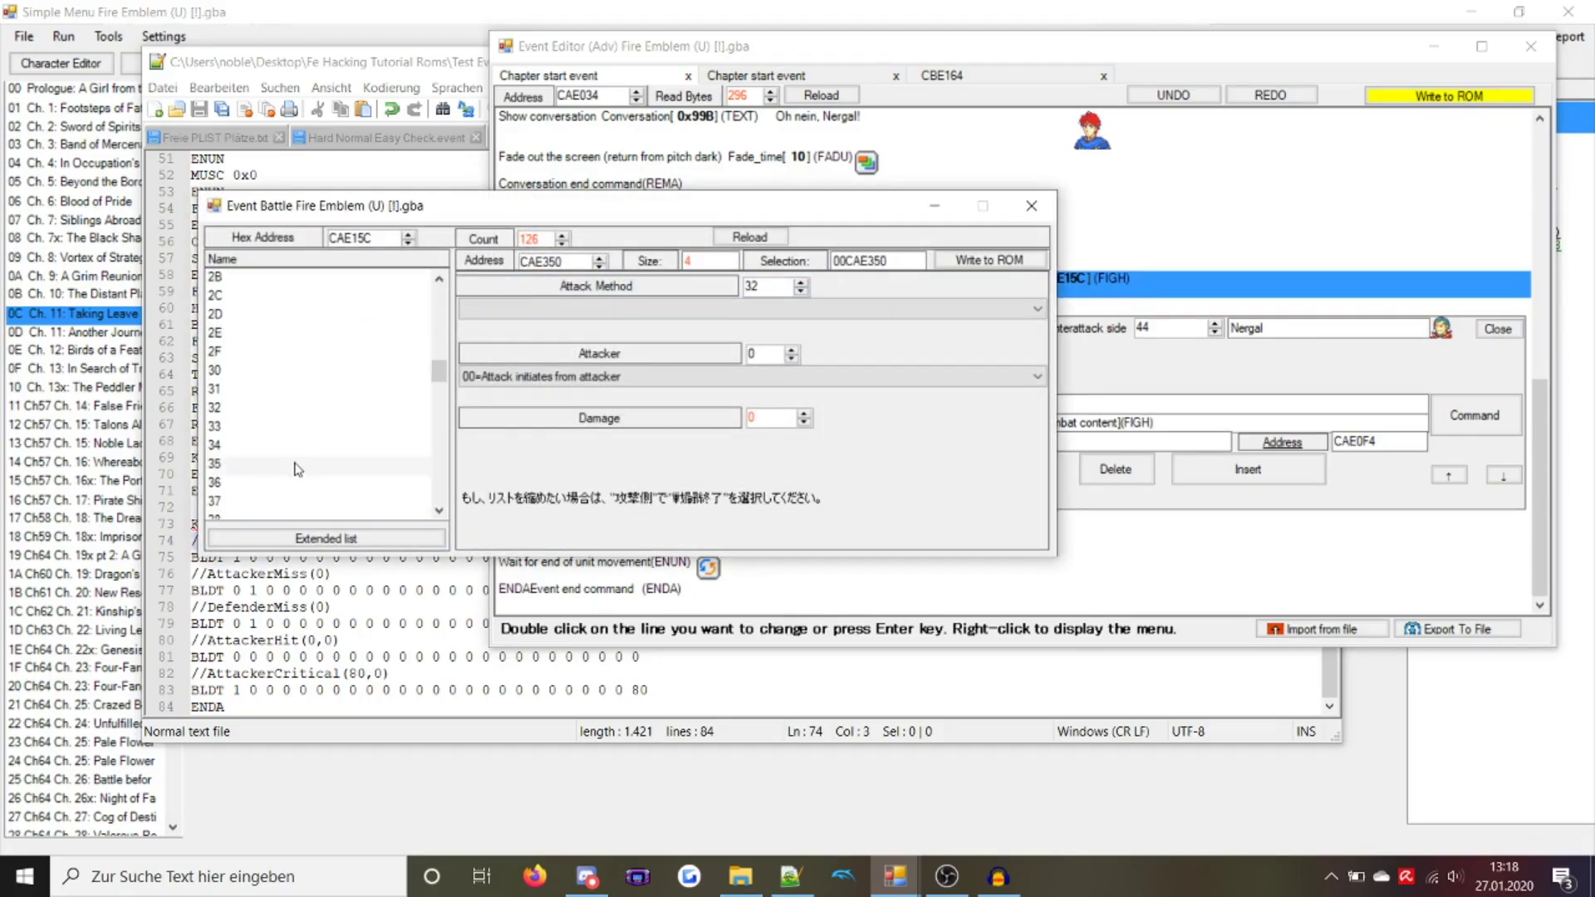
click(320, 353)
key(Home)
key(Down)
key(Down)
key(Down)
key(Down)
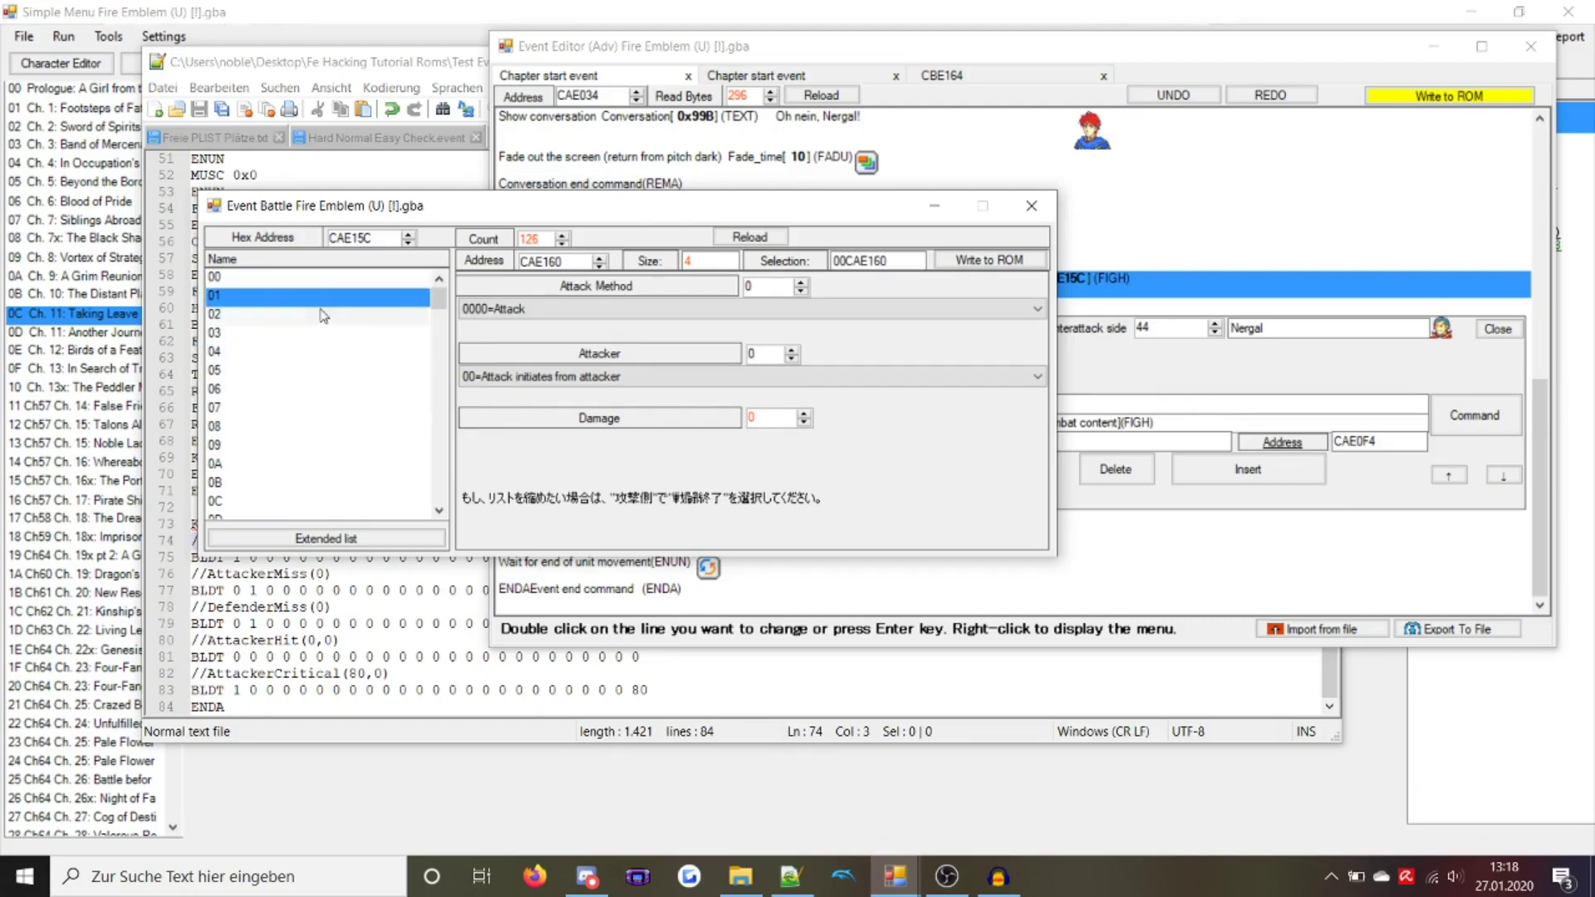
click(1032, 205)
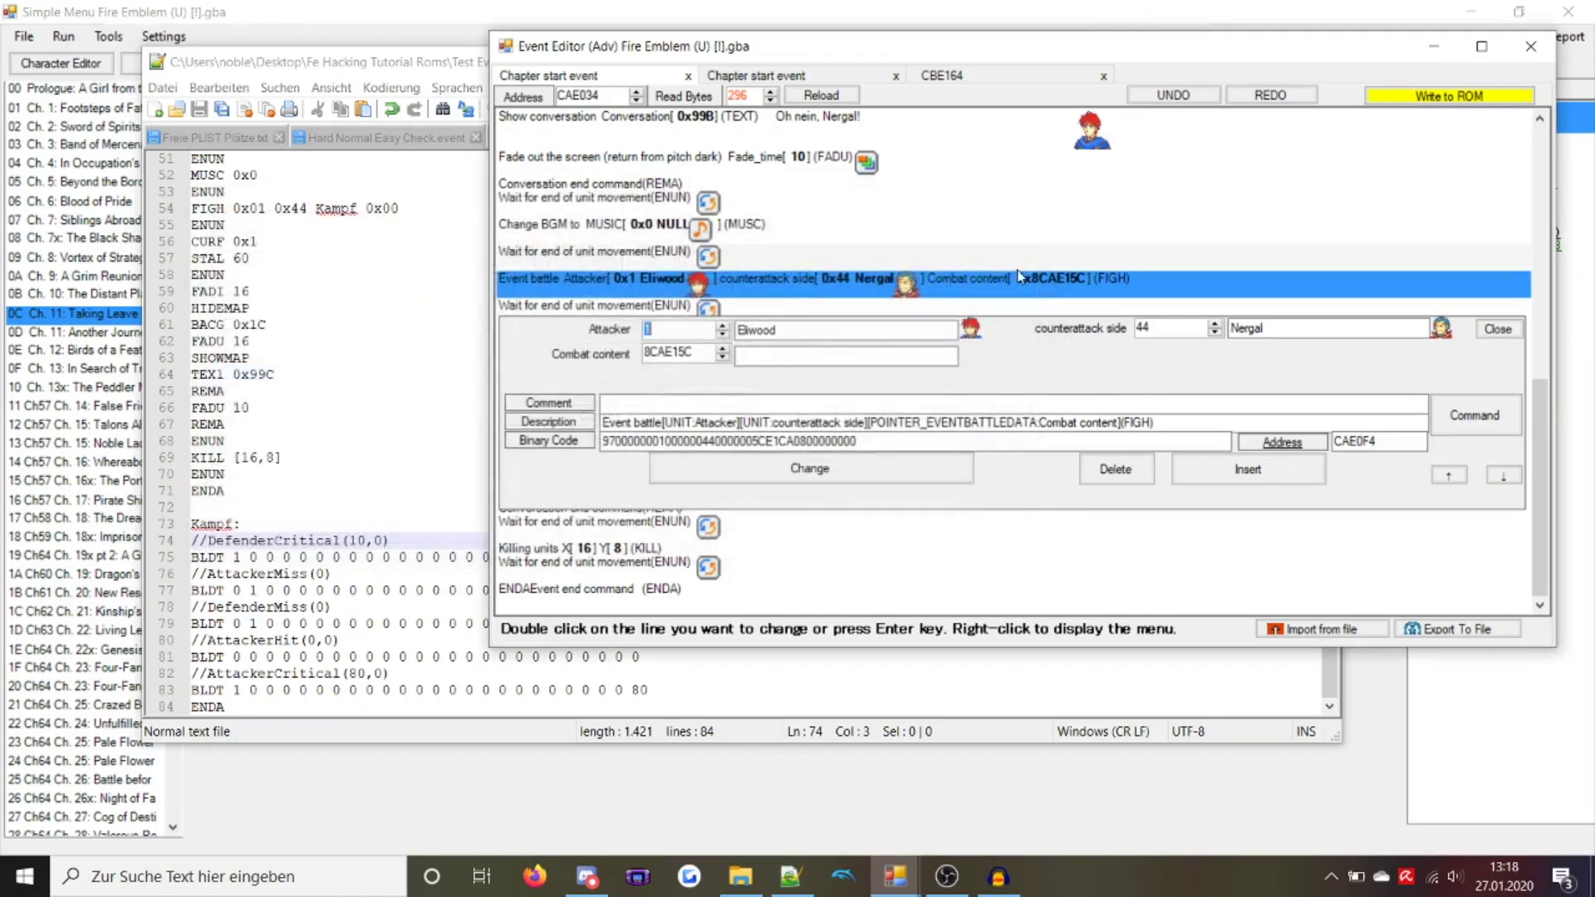
click(1012, 288)
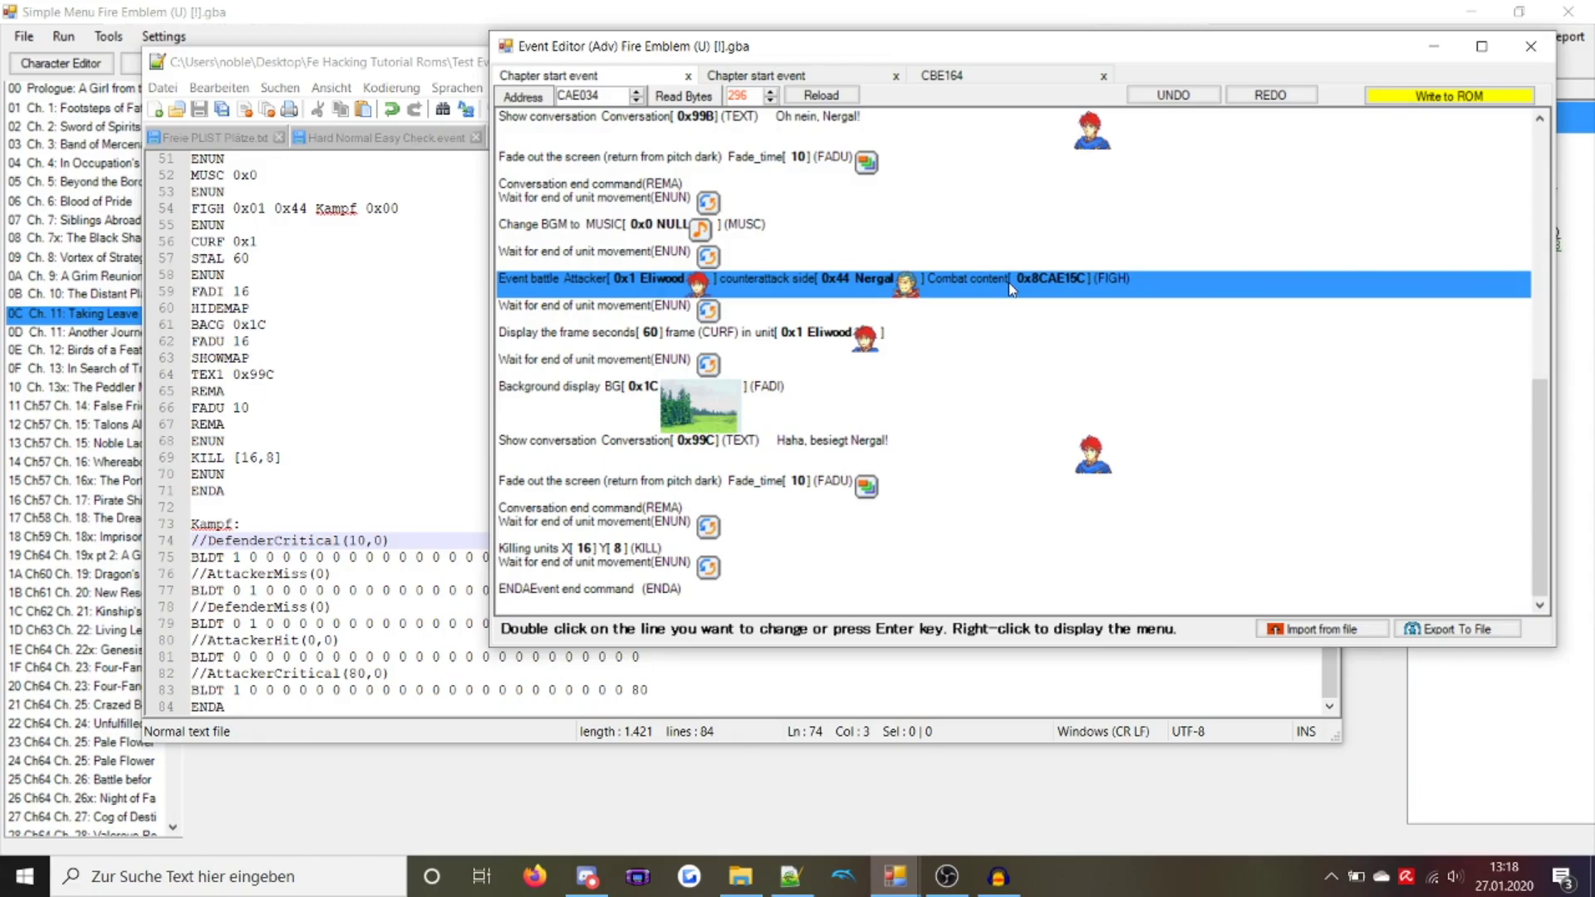
double_click(1012, 288)
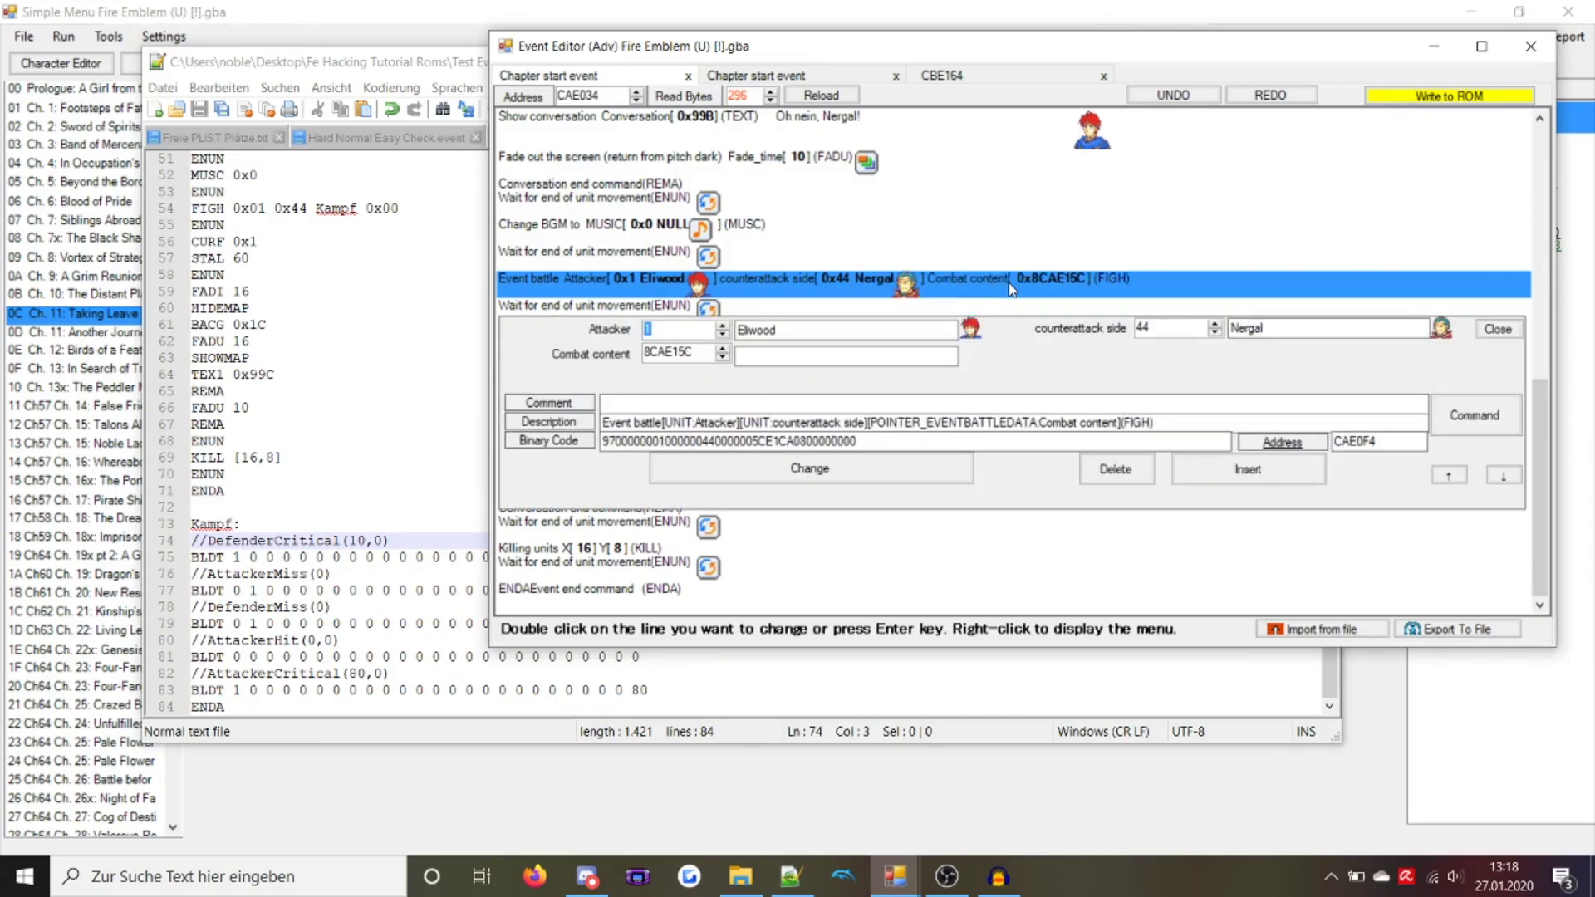
Copy the four separate battle parameters from the first FE7 FIGH syntax line in Event assembler language.txt
click(457, 207)
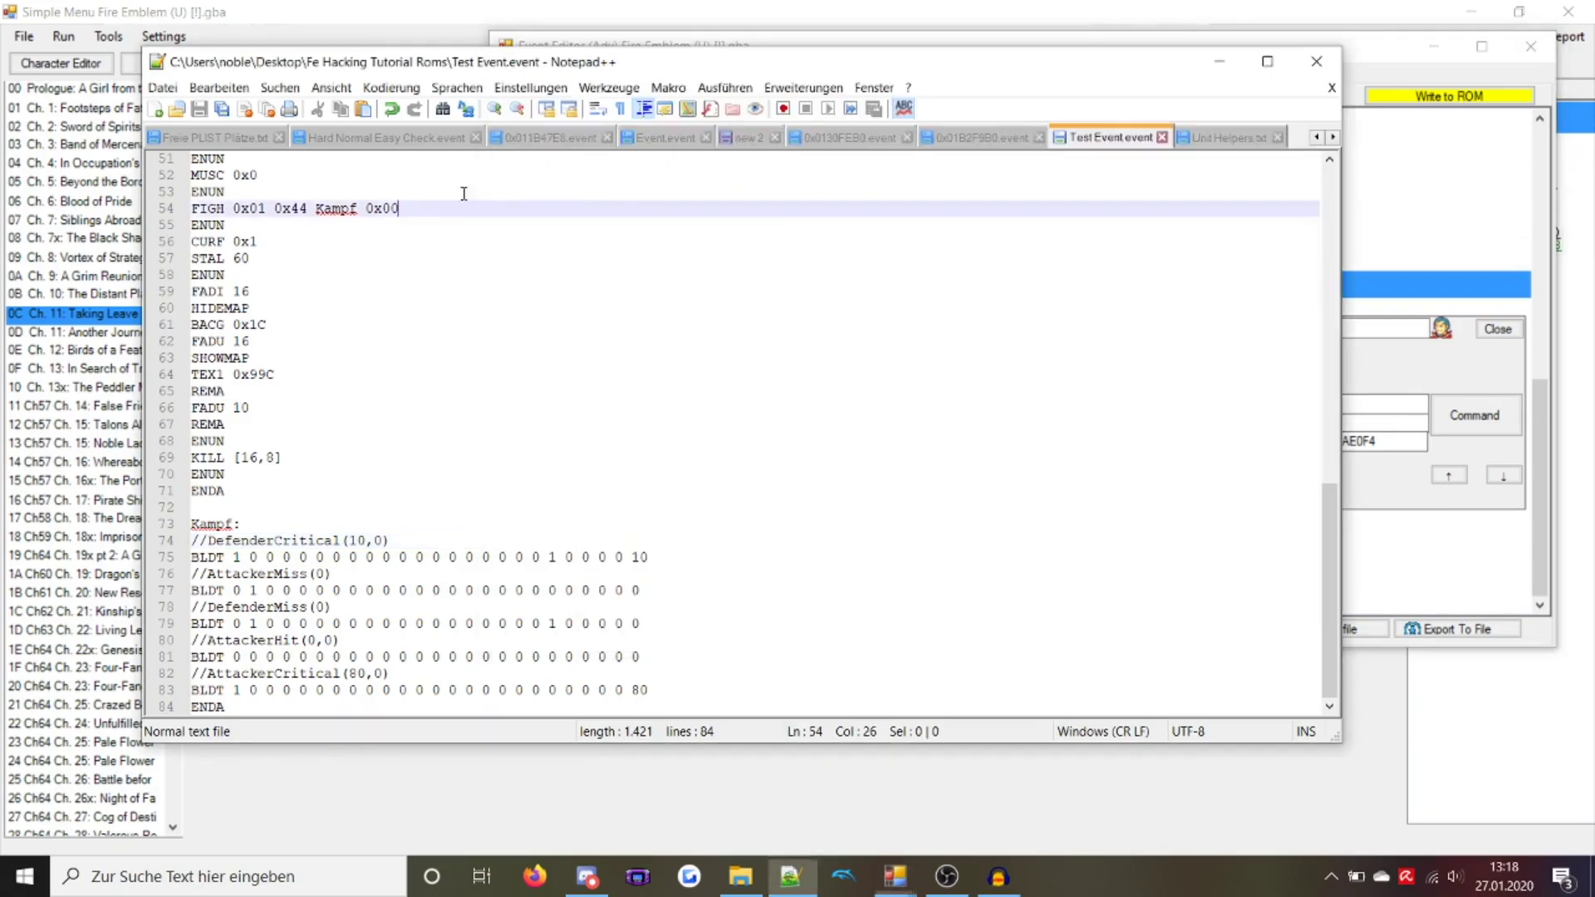
click(1317, 137)
click(1317, 137)
click(1317, 137)
click(1316, 137)
click(1317, 137)
click(1317, 137)
click(1317, 138)
click(1317, 137)
click(1317, 137)
click(1316, 137)
click(1317, 137)
click(338, 131)
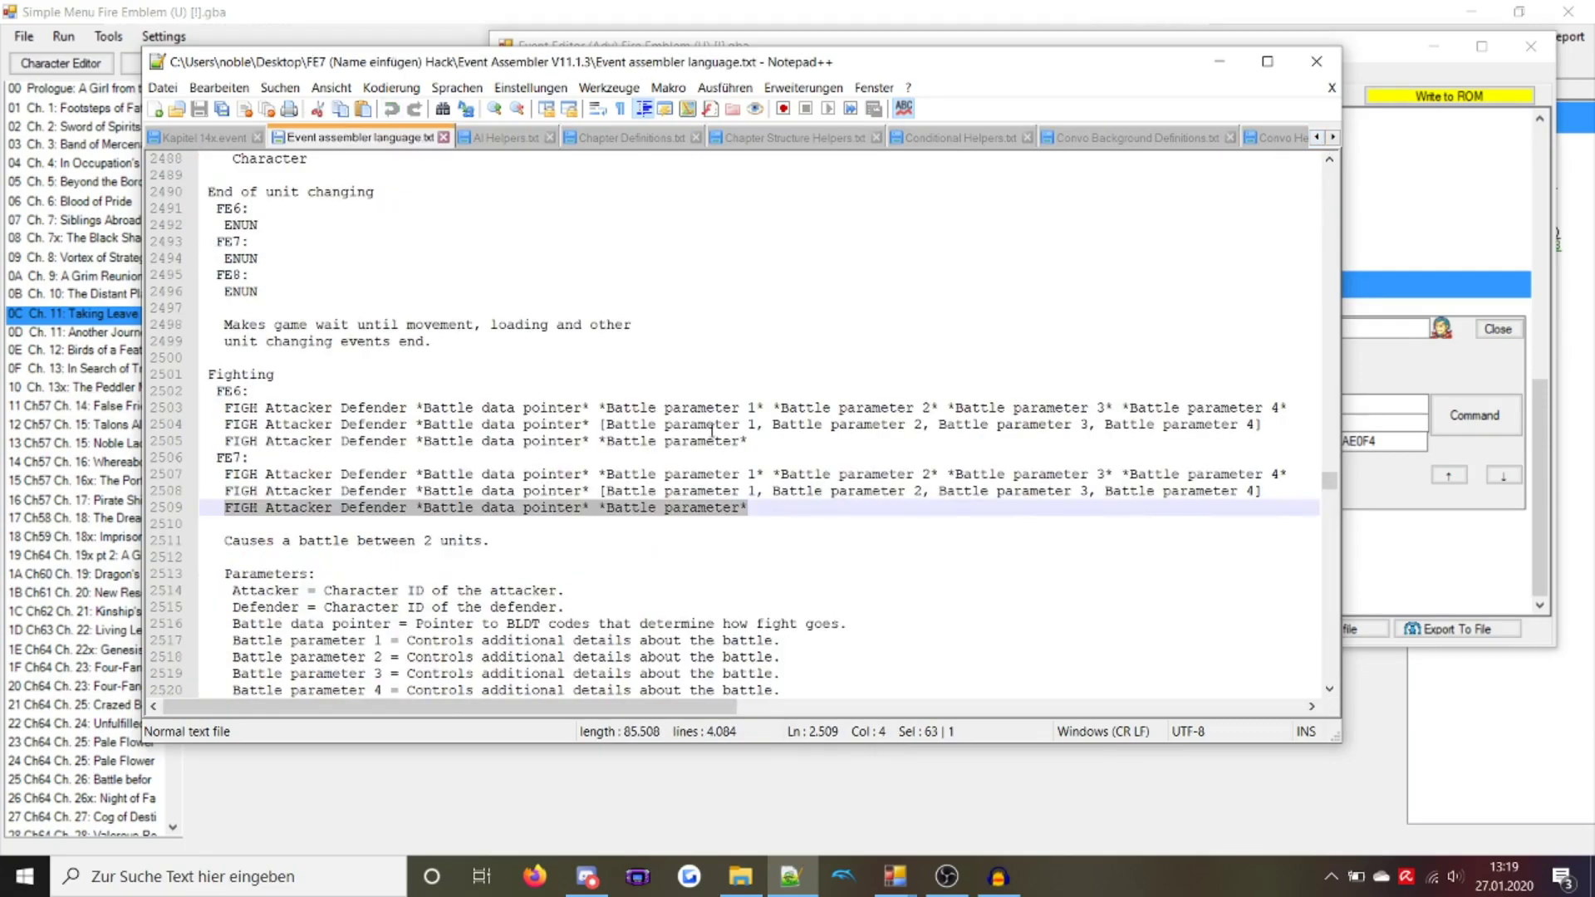
drag(1275, 474, 607, 476)
key(ctrl+c)
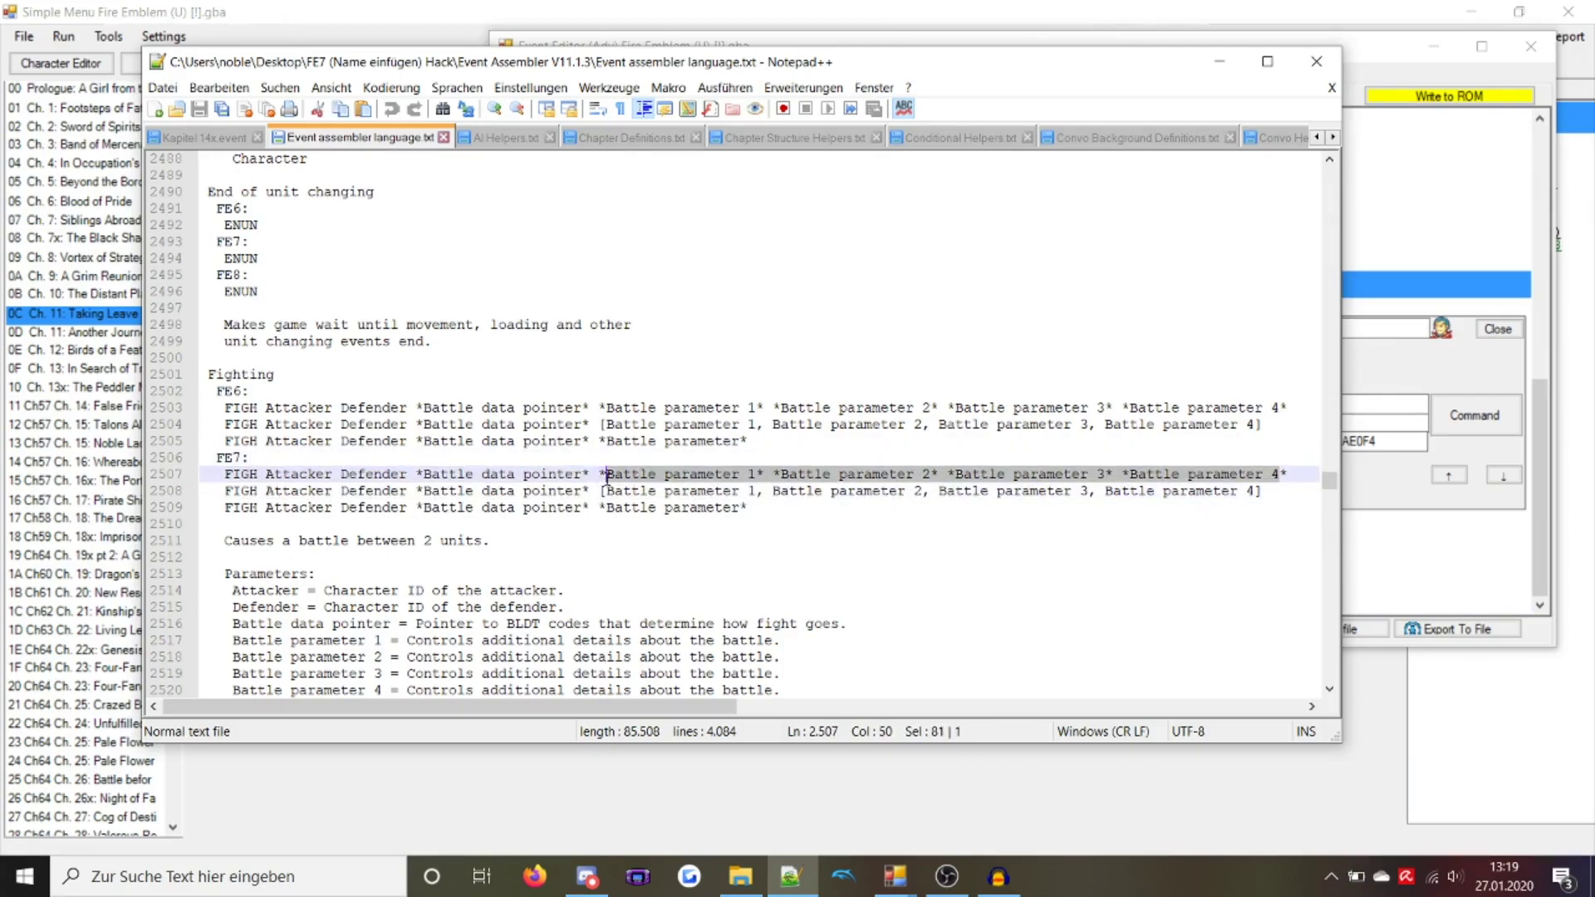
Paste the four battle parameters over the 0x00 at the end of the FIGH line in Test Event.event
click(1332, 137)
click(1335, 138)
click(1334, 138)
click(1335, 138)
click(1334, 138)
click(1334, 138)
click(1335, 138)
click(1111, 138)
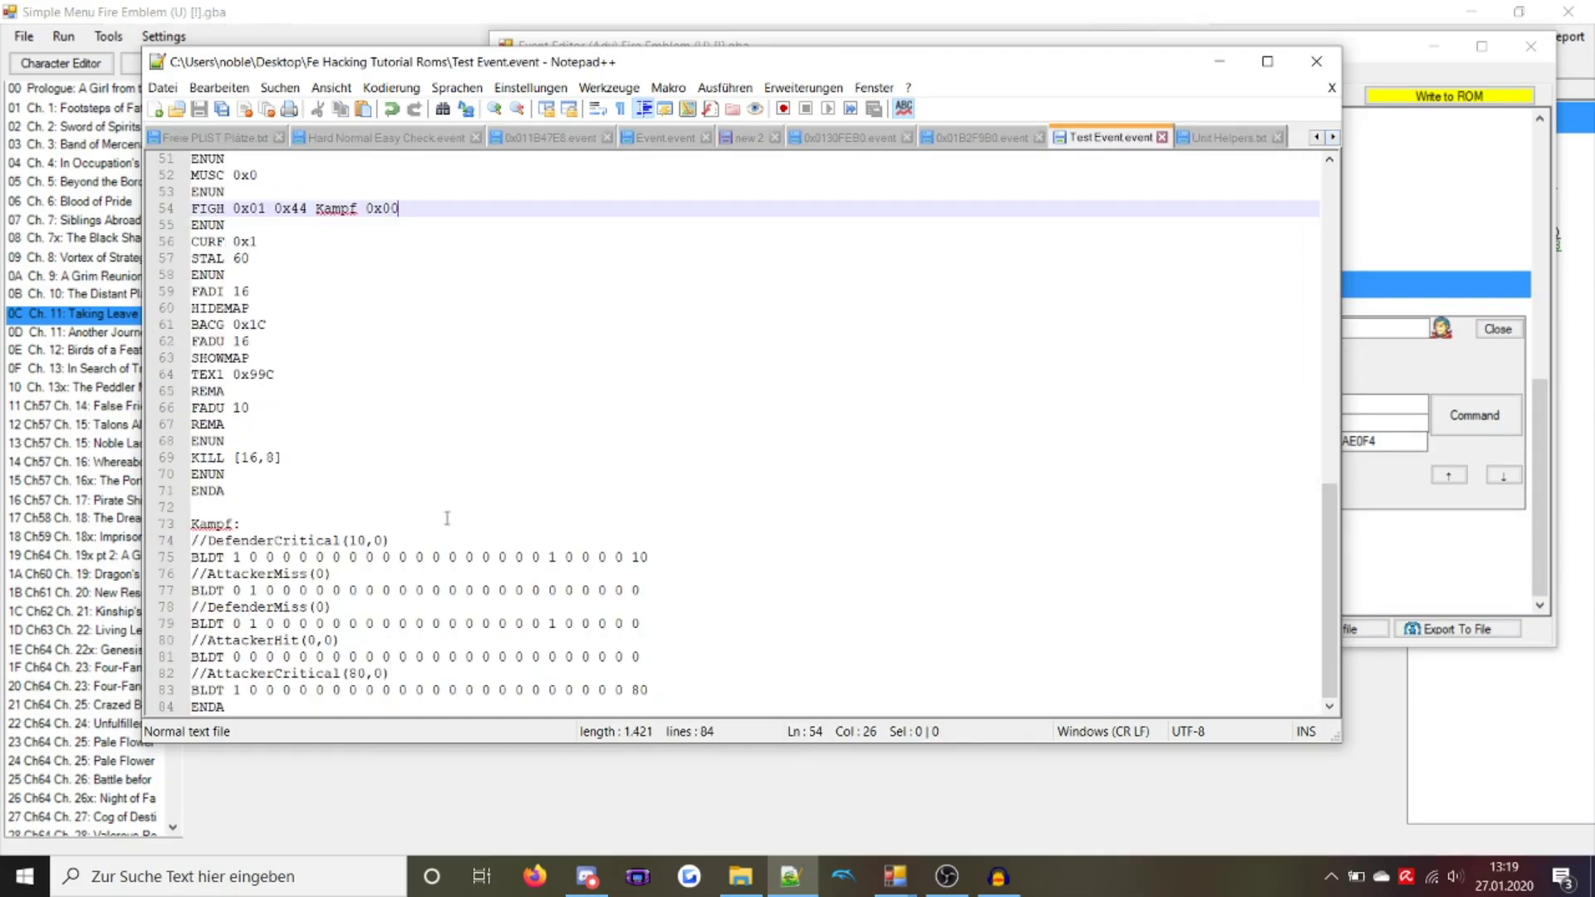
double_click(389, 208)
key(ctrl+v)
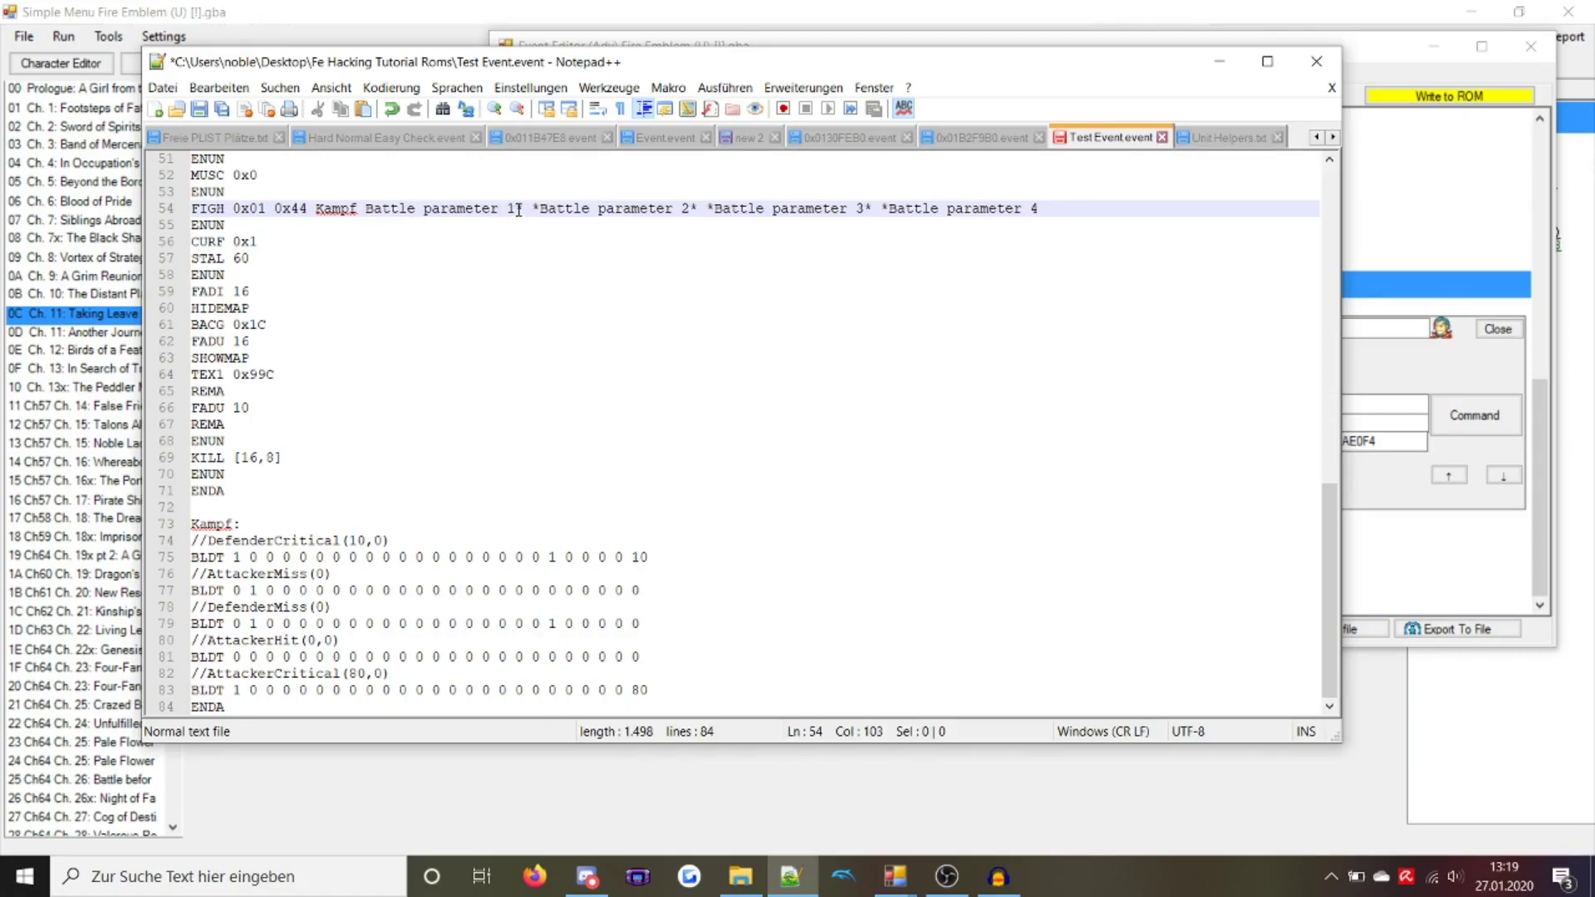
Replace the Battle parameter 1, 2 and 3 placeholders in the FIGH line with 0x00 each
drag(523, 208, 369, 204)
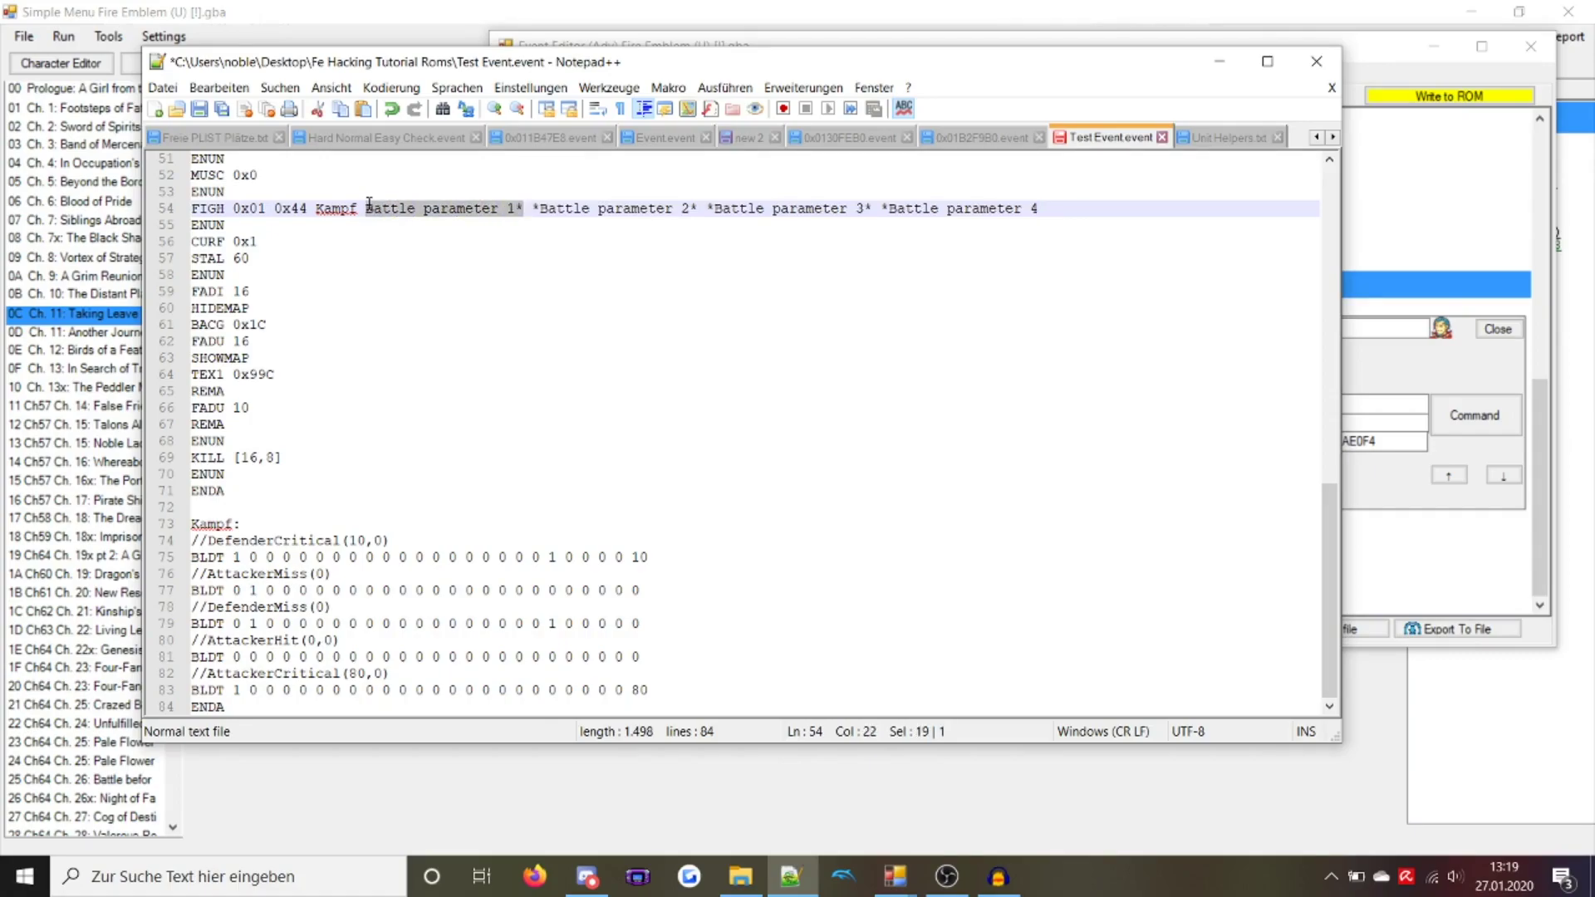
text(0x00)
double_click(380, 209)
key(ctrl+c)
drag(575, 208, 409, 209)
key(ctrl+v)
drag(611, 209, 449, 209)
key(ctrl+v)
Replace the Battle parameter 4 placeholder with 0x00, keep ENUN on its own line, and save Test Event.event
double_click(612, 209)
key(BackSpace)
key(BackSpace)
key(BackSpace)
key(BackSpace)
key(BackSpace)
key(Delete)
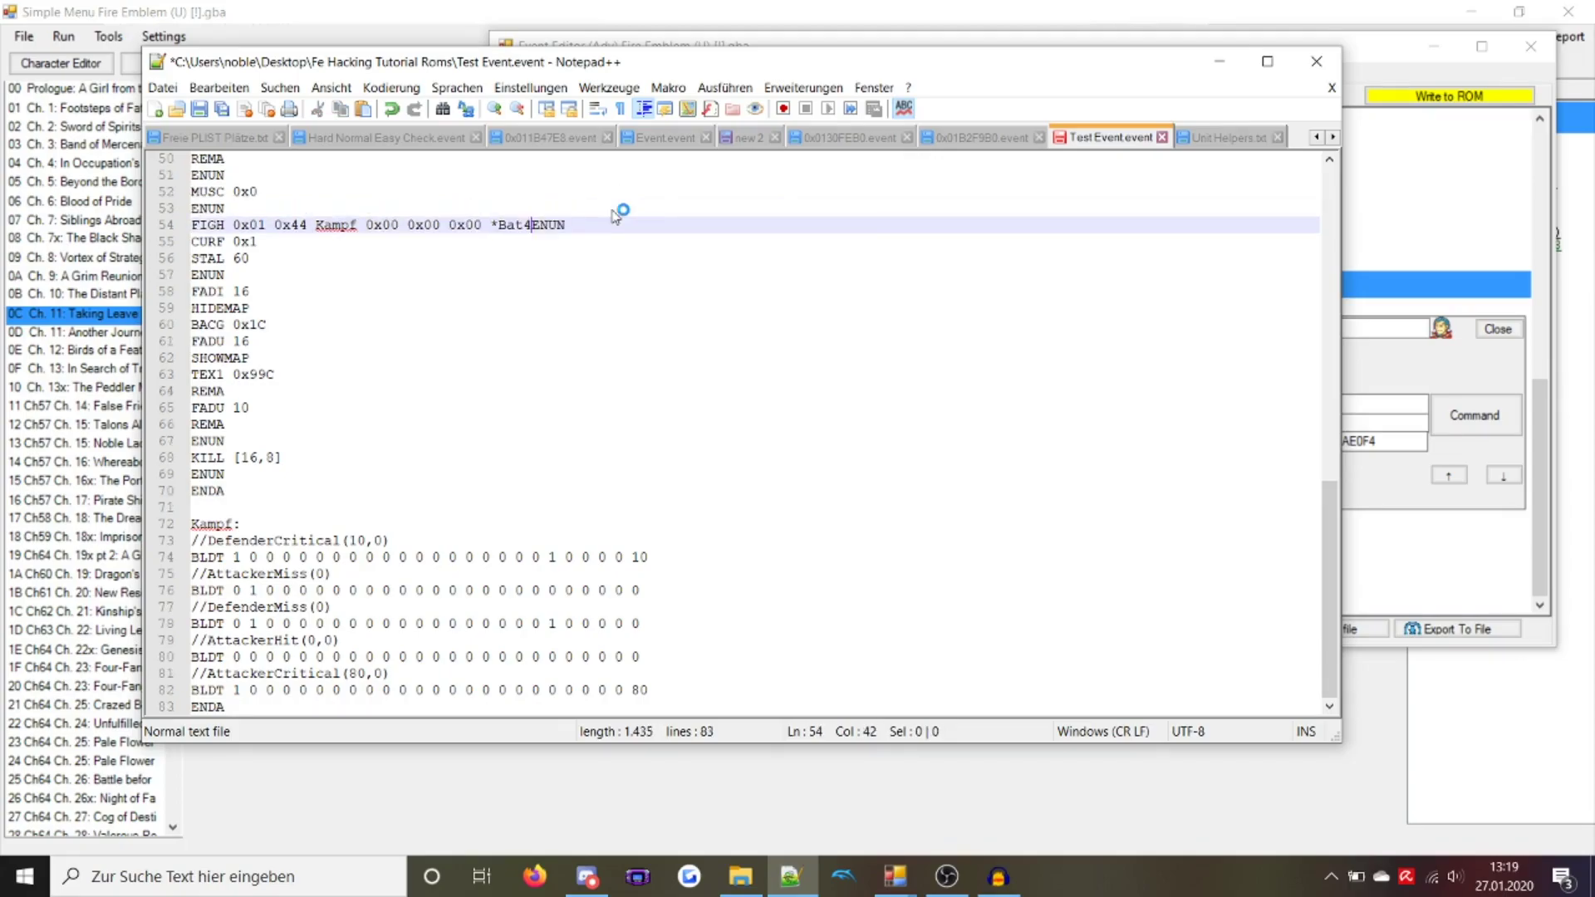
key(BackSpace)
key(BackSpace)
key(BackSpace)
key(BackSpace)
key(BackSpace)
key(ctrl+v)
key(Return)
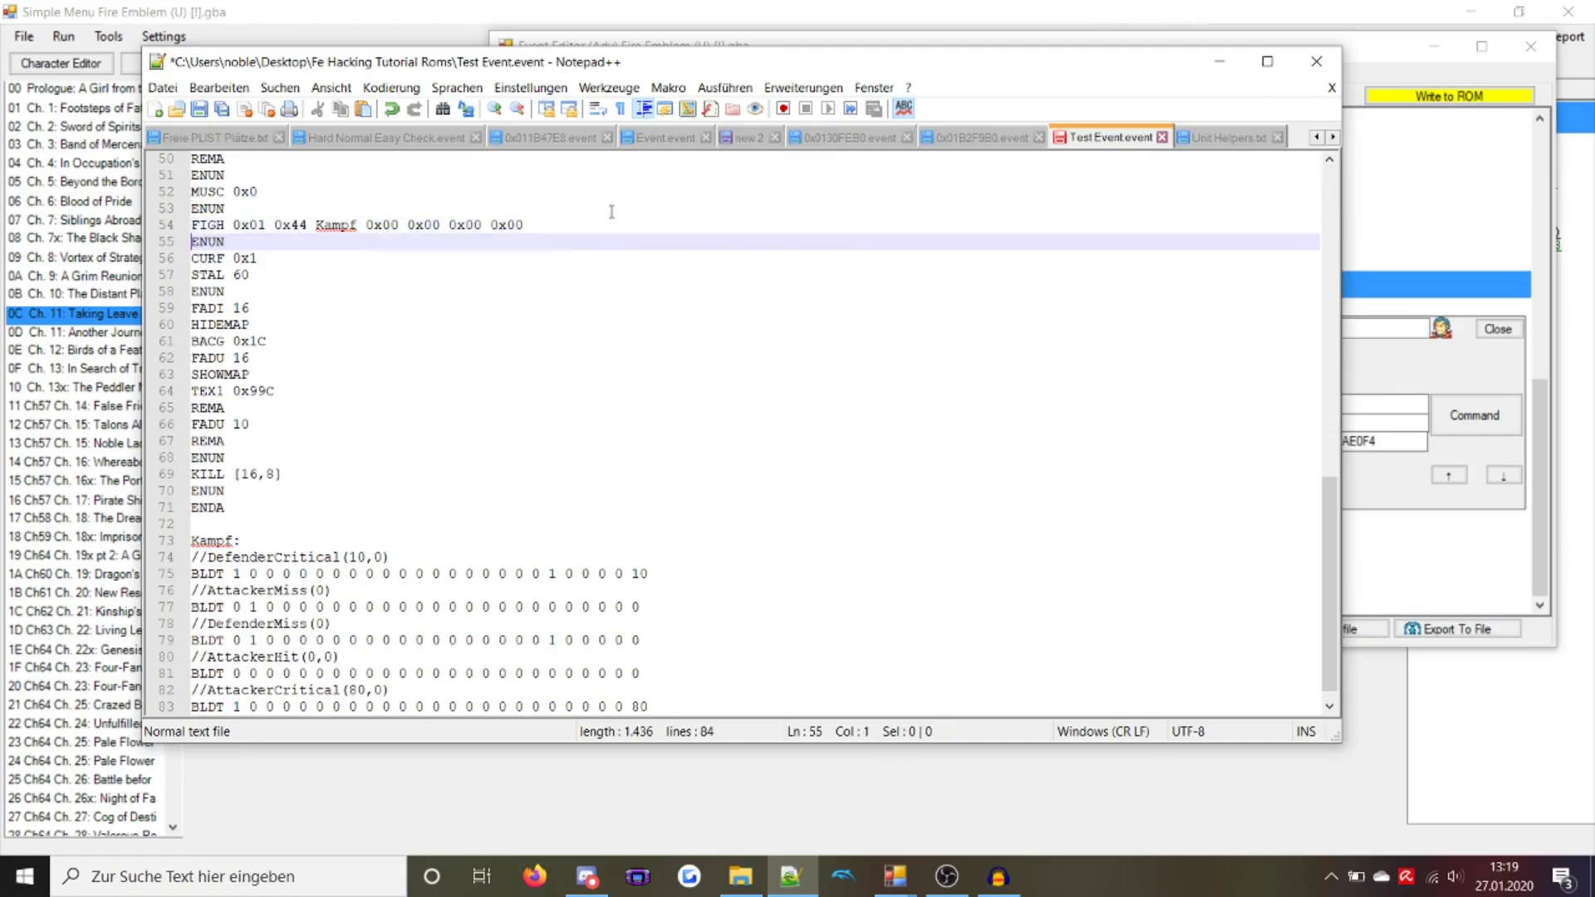
click(199, 108)
Reimport the saved Test Event.event into the event editor and open the combat content of the Eliwood versus Nergal battle
click(1362, 629)
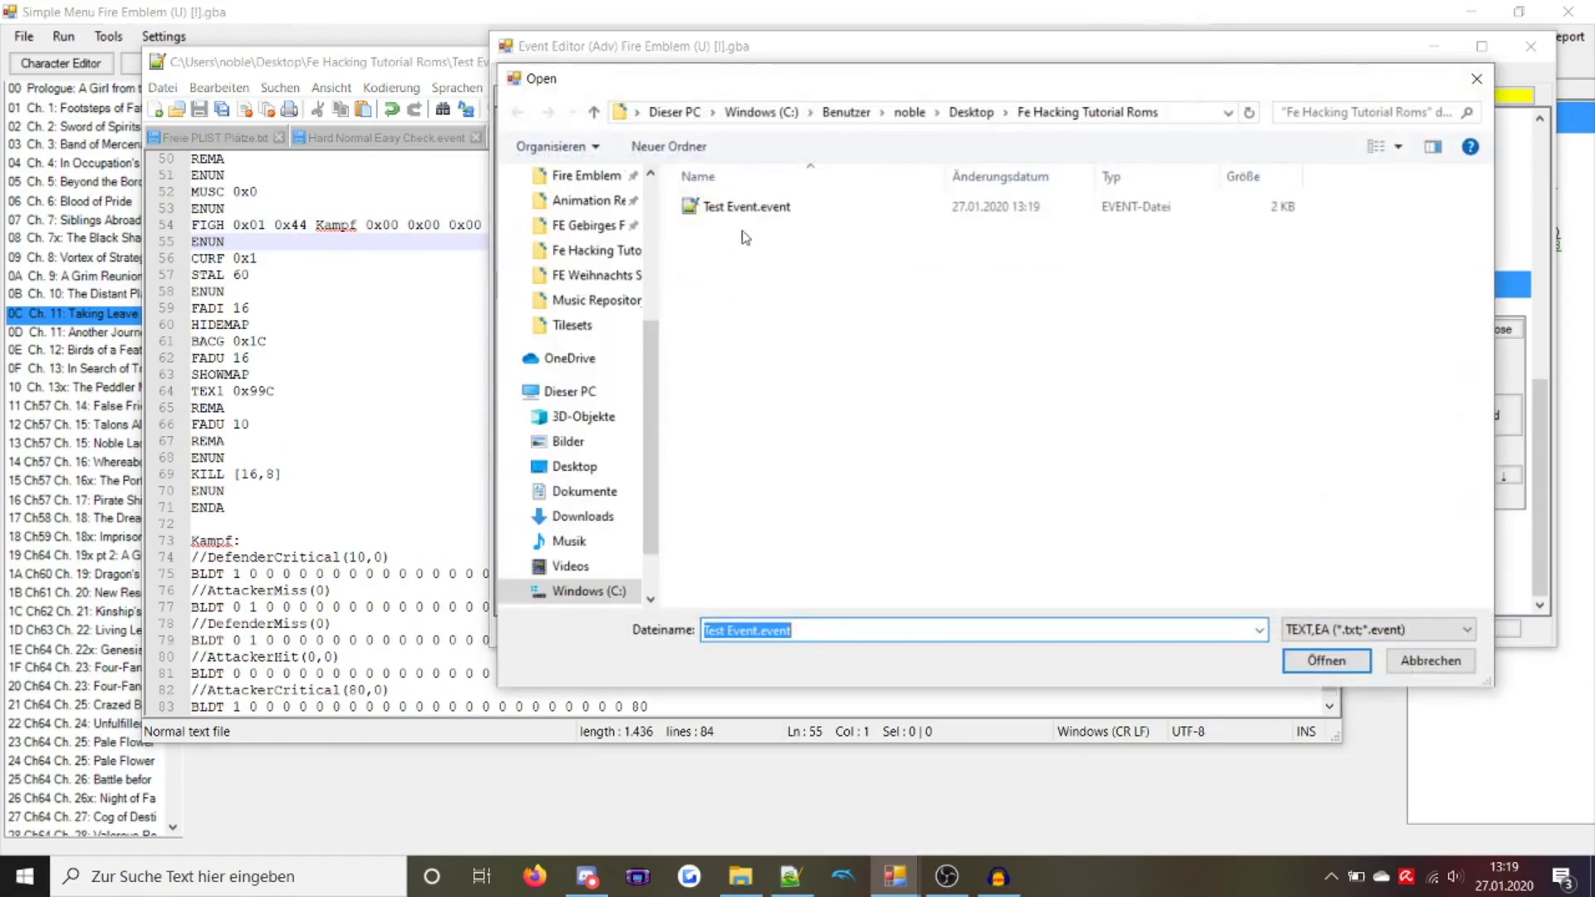
double_click(769, 208)
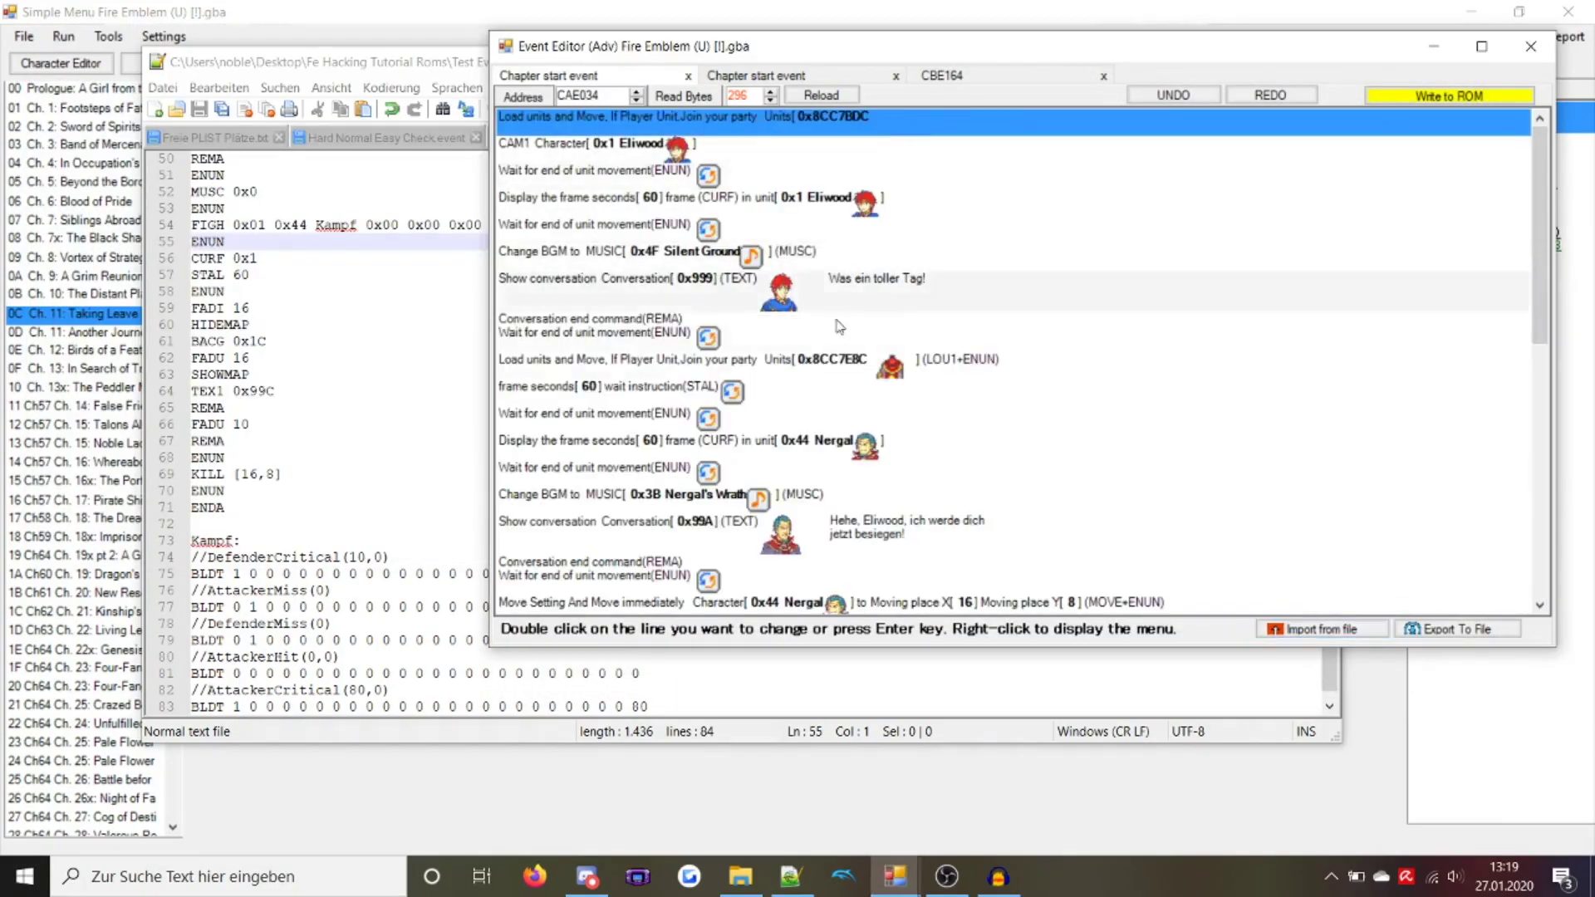
scroll(847, 357, down, 10)
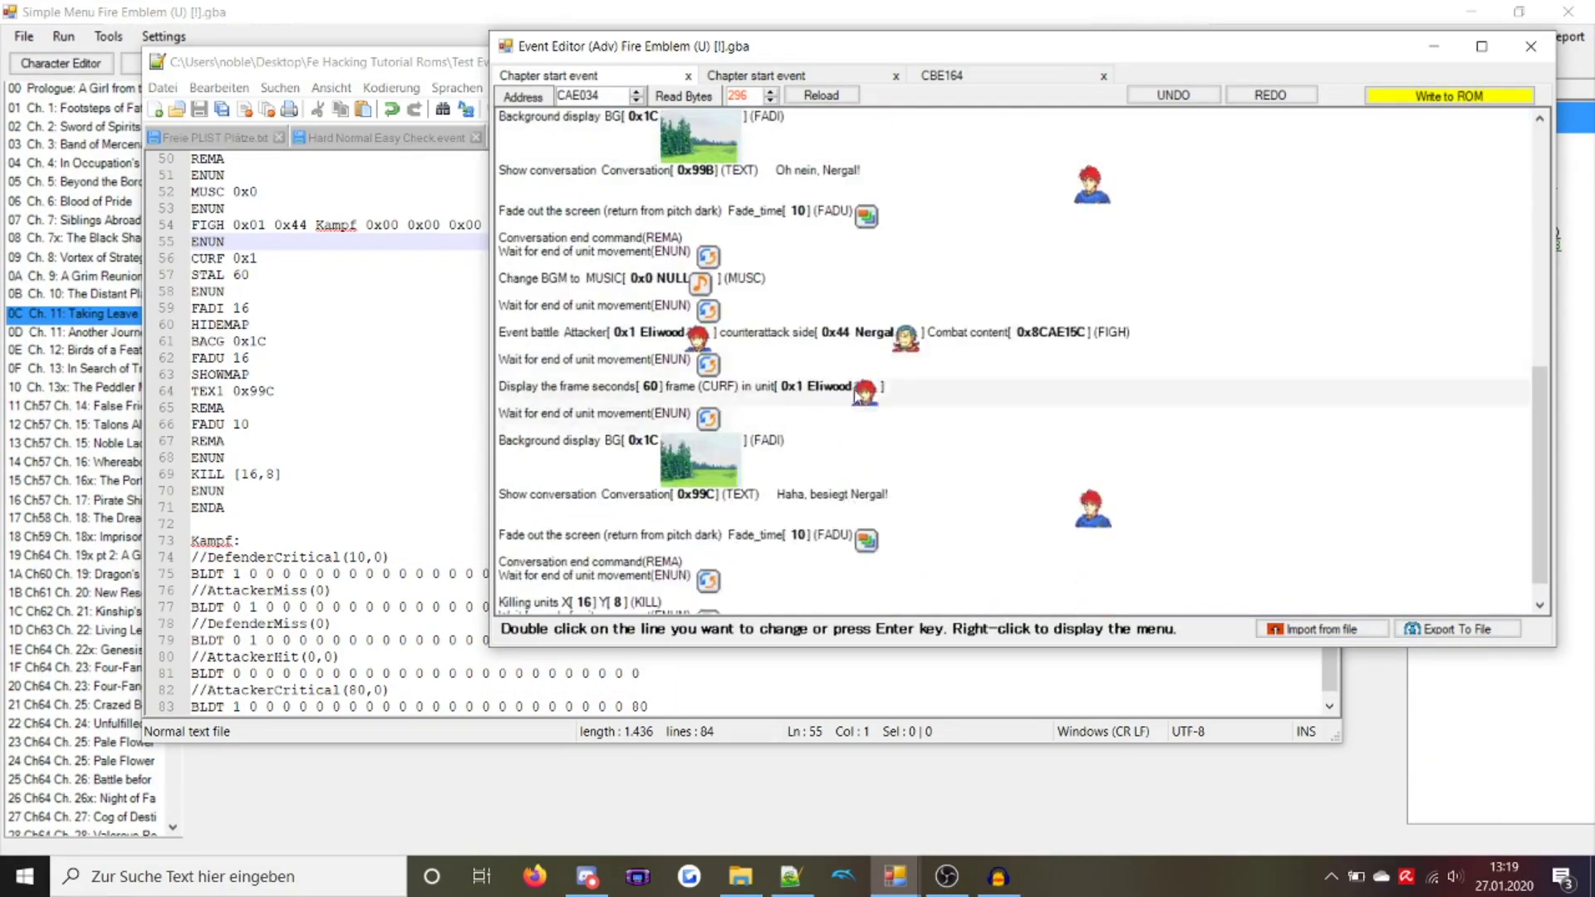
double_click(831, 334)
click(573, 411)
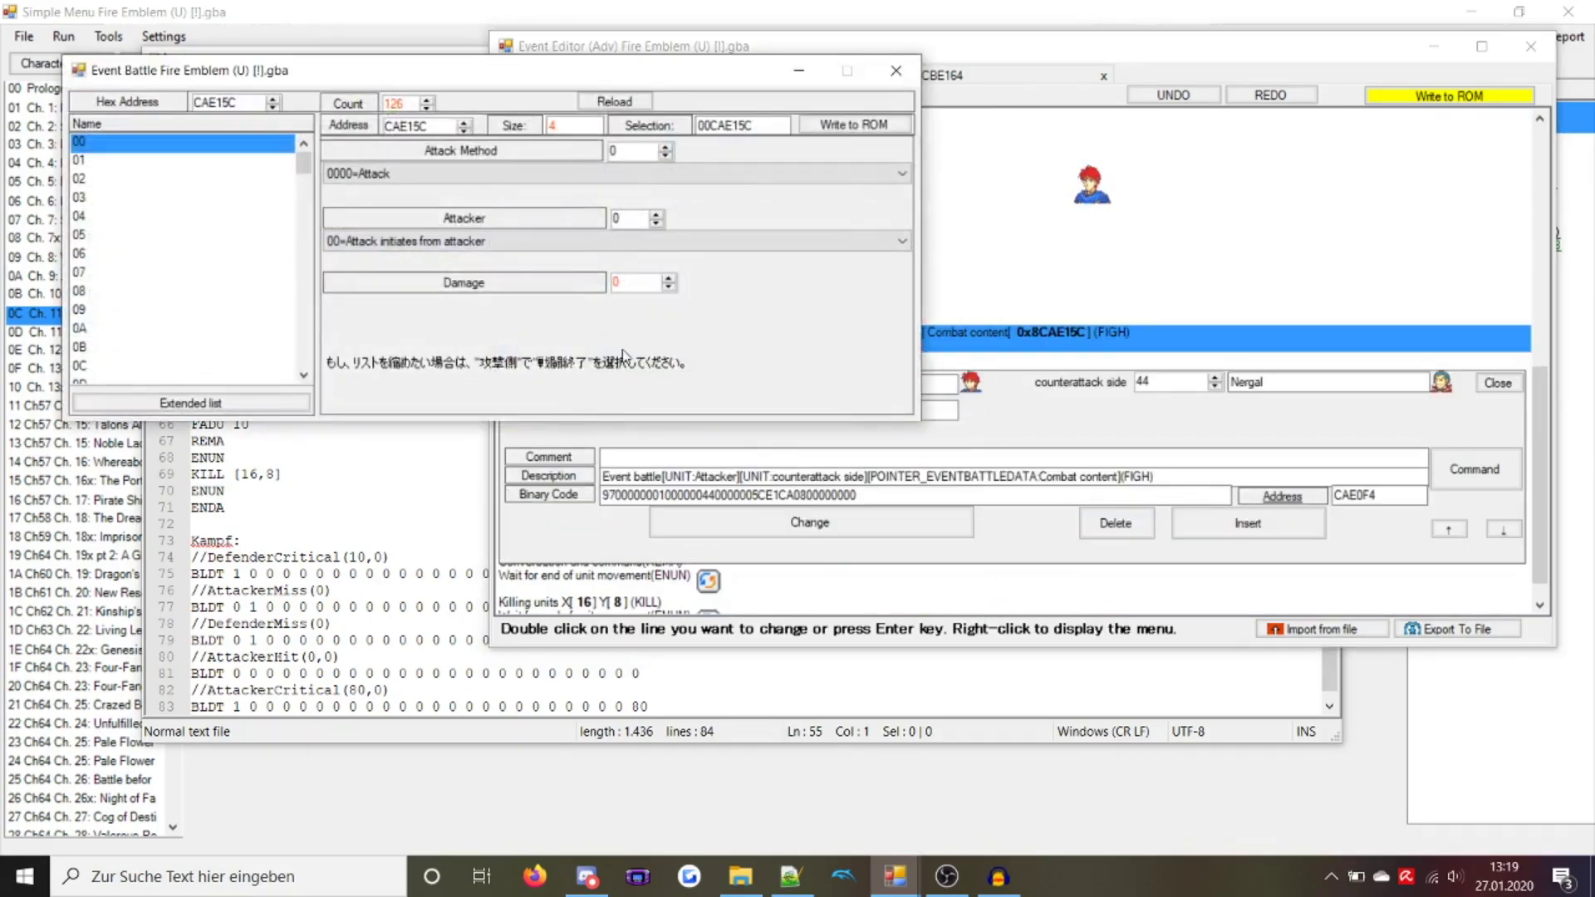
Check the reimported battle entries, close the event battle window, and write the chapter start event to the ROM
scroll(183, 249, down, 7)
click(183, 235)
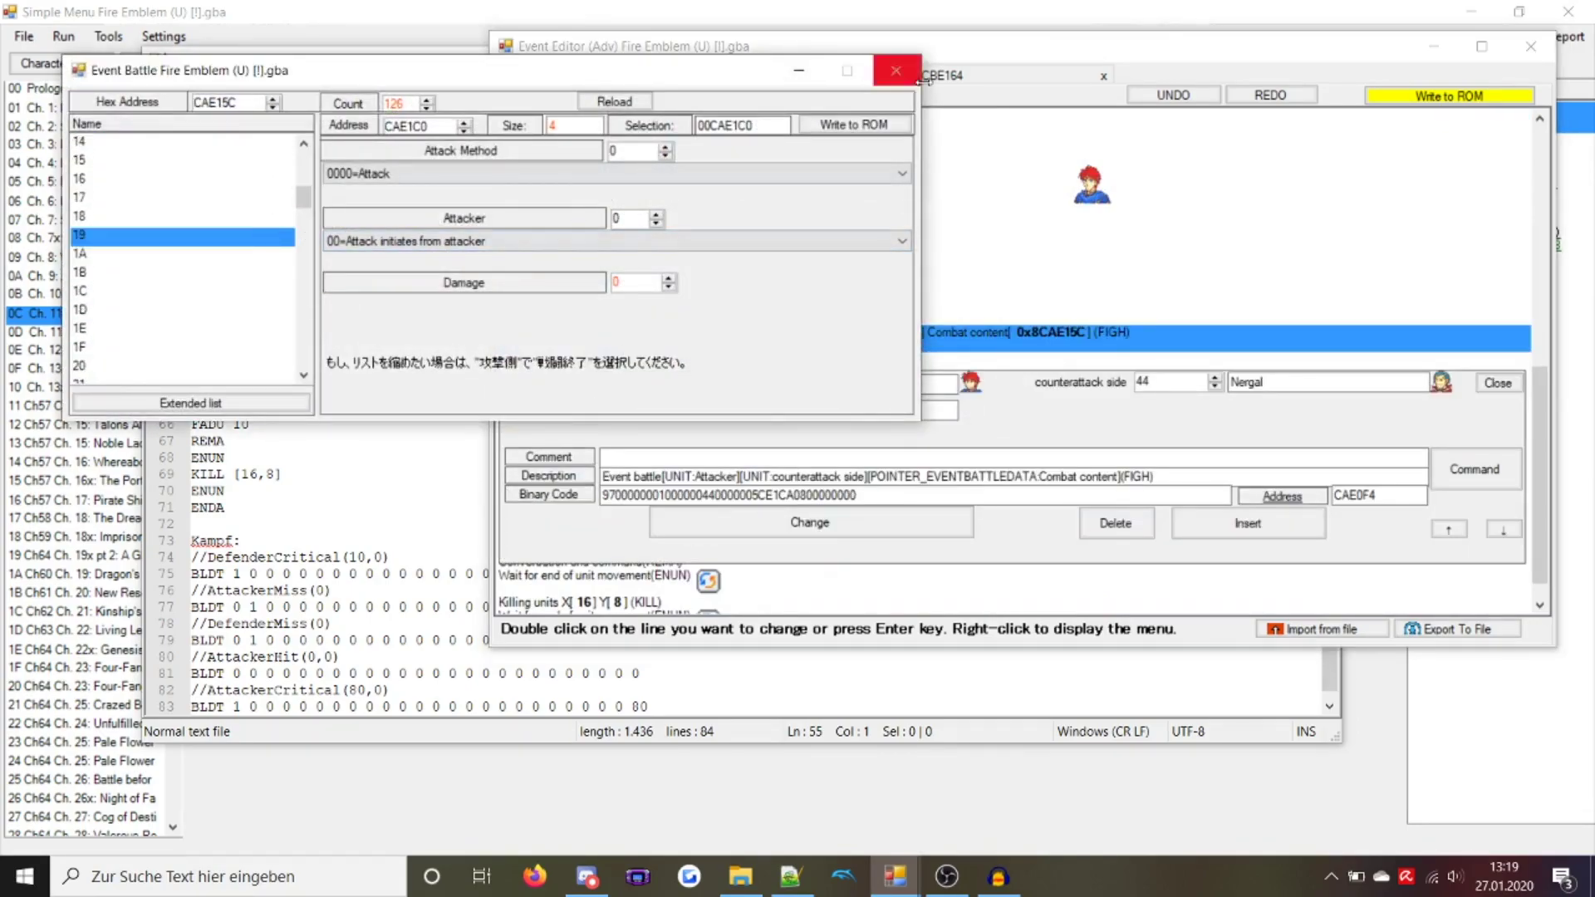
click(898, 75)
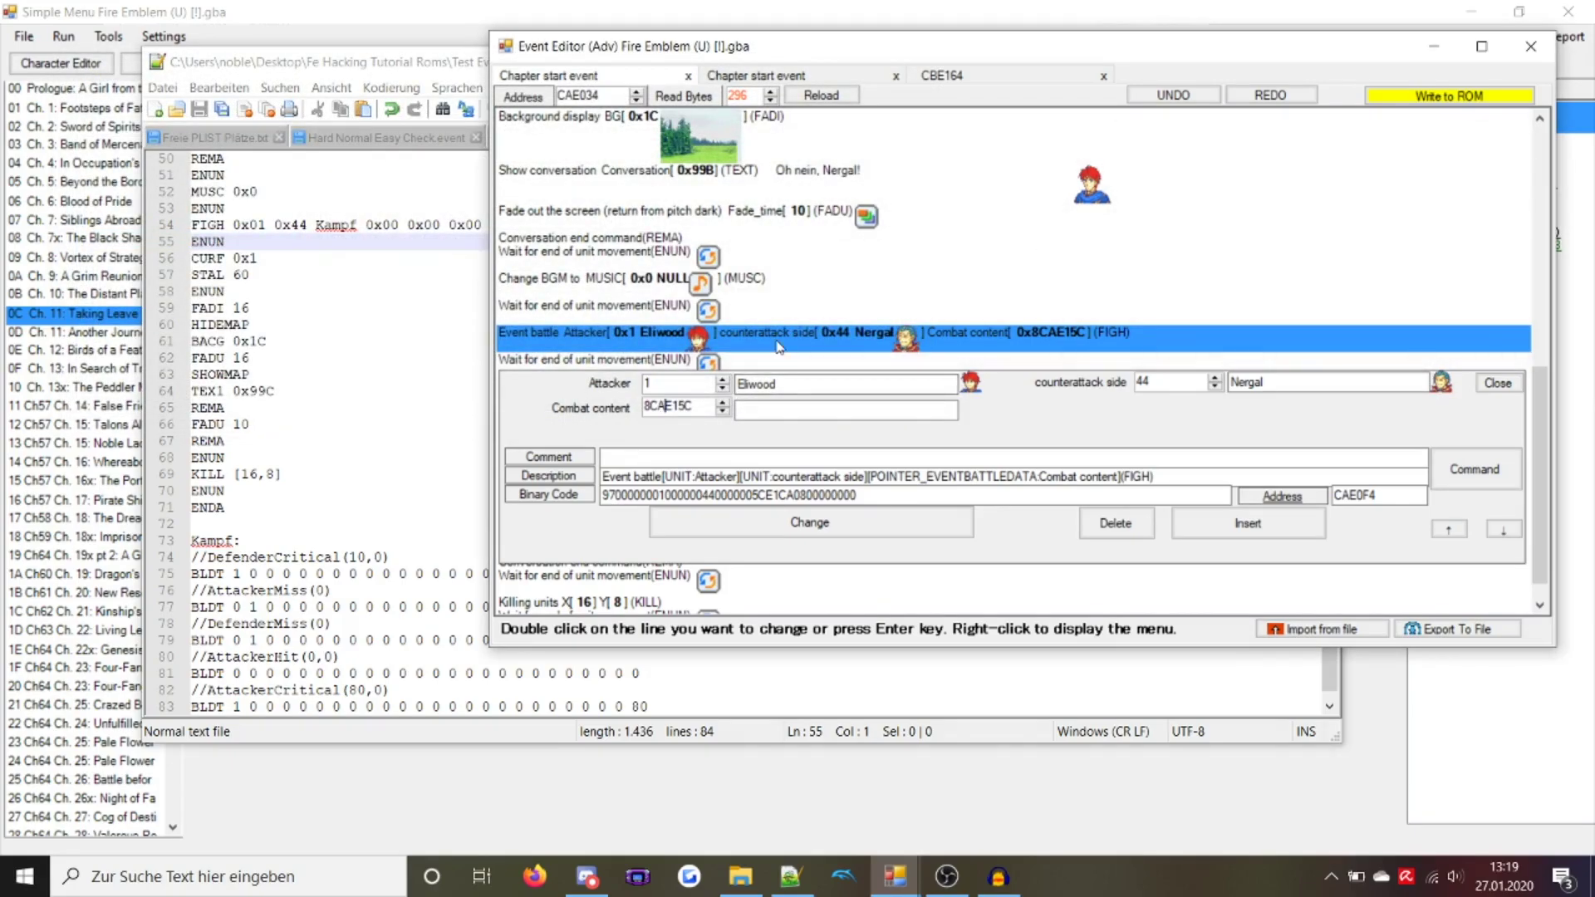
key(Return)
click(1450, 96)
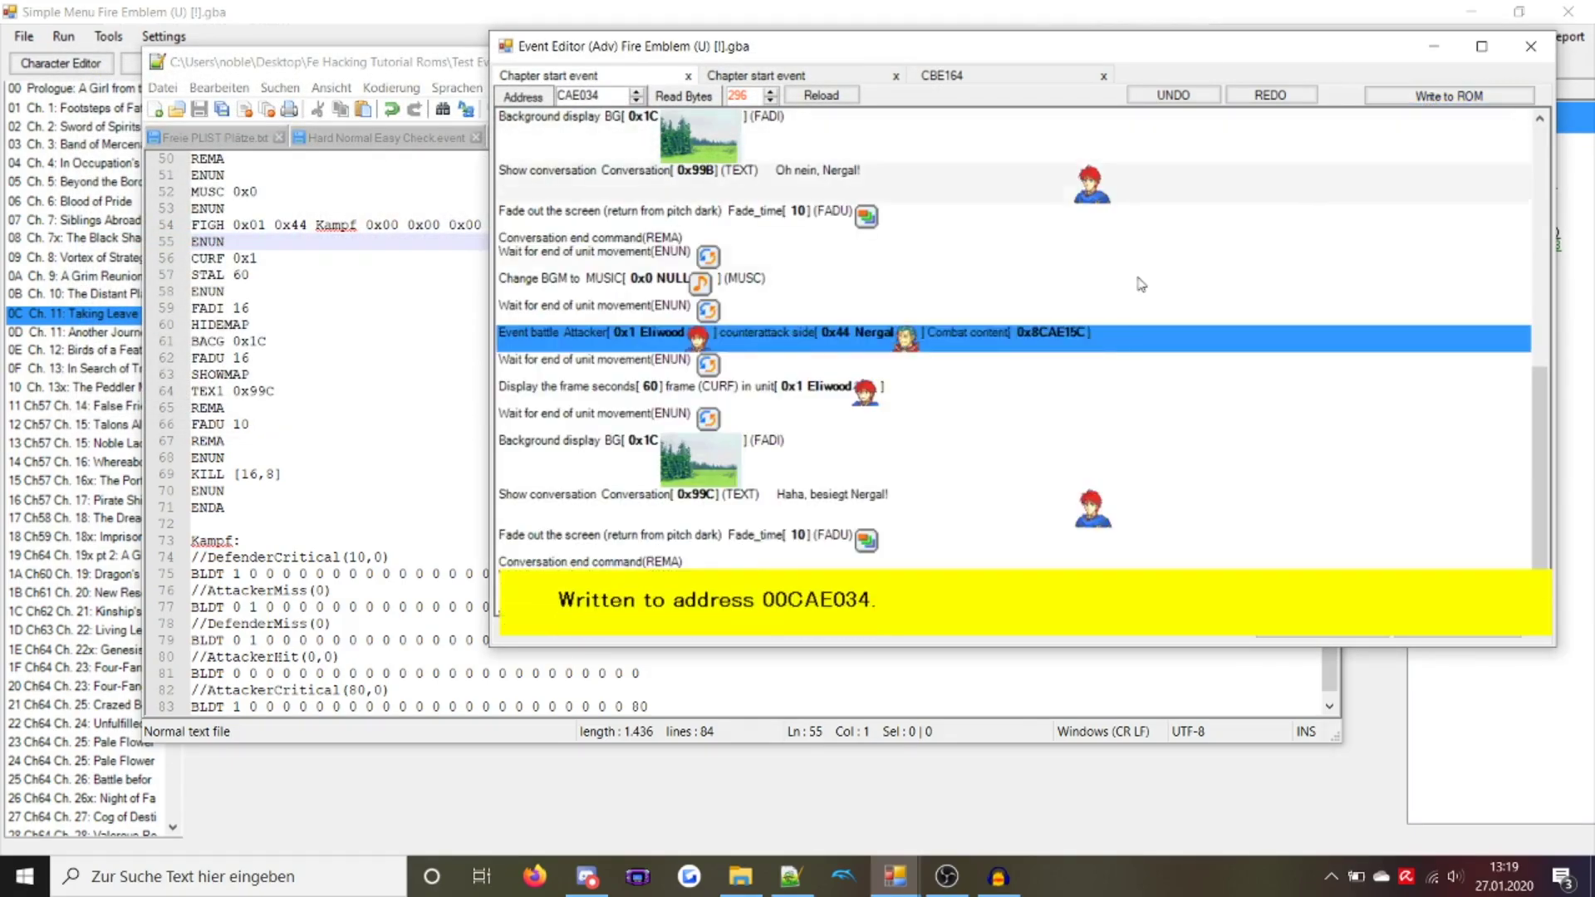
Reopen the Eliwood versus Nergal combat content and open the Jaffar versus Leila event battle in the other chapter start event for comparison
double_click(775, 336)
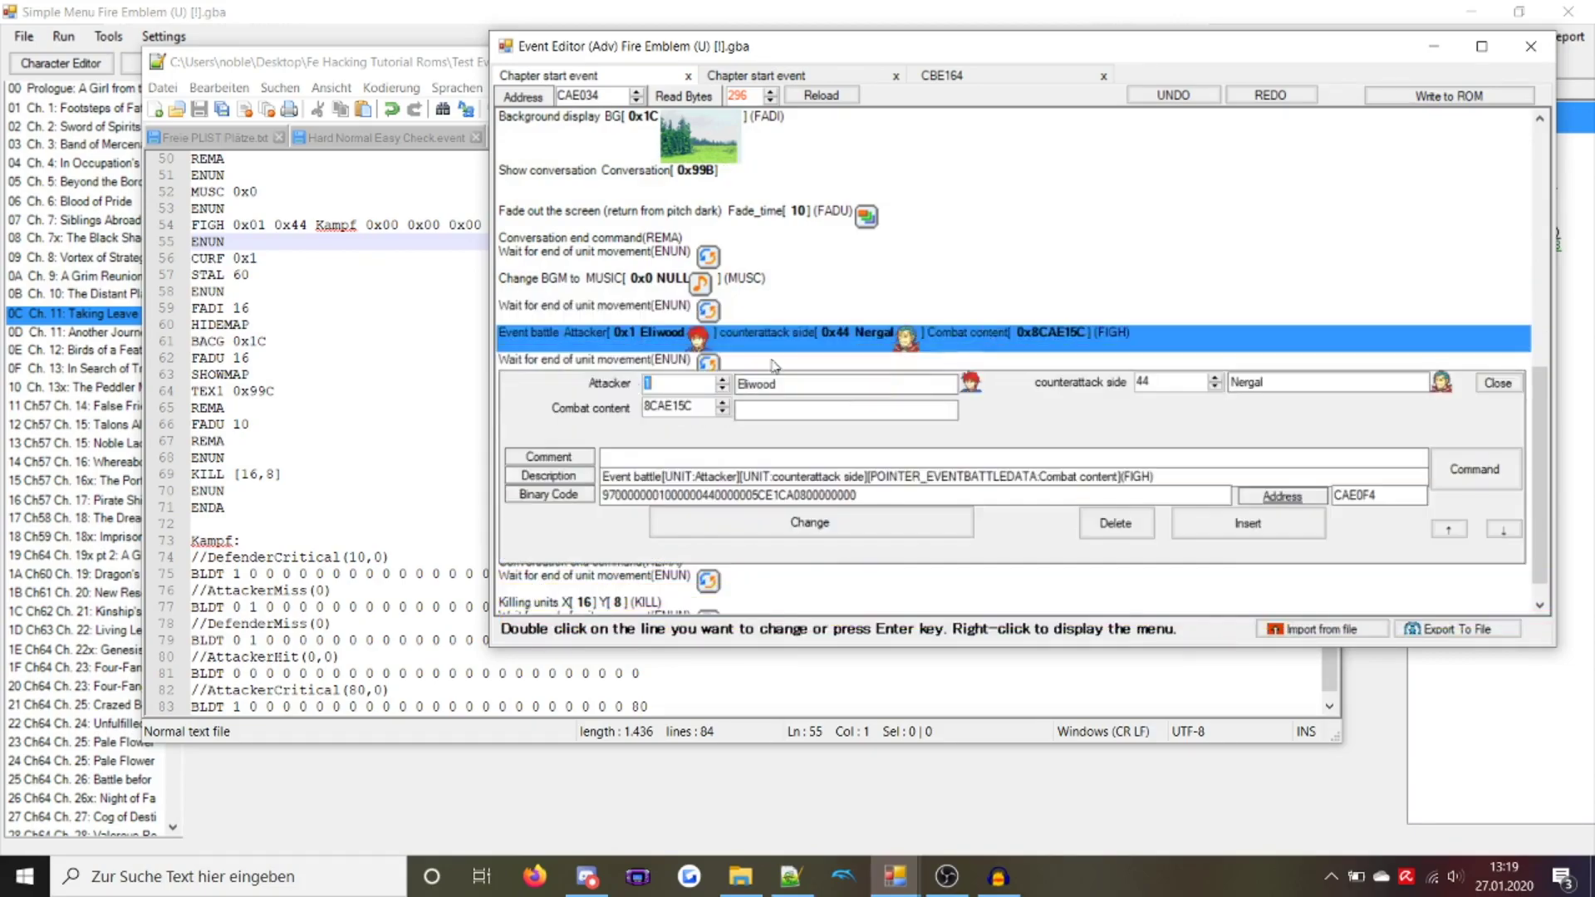
double_click(978, 336)
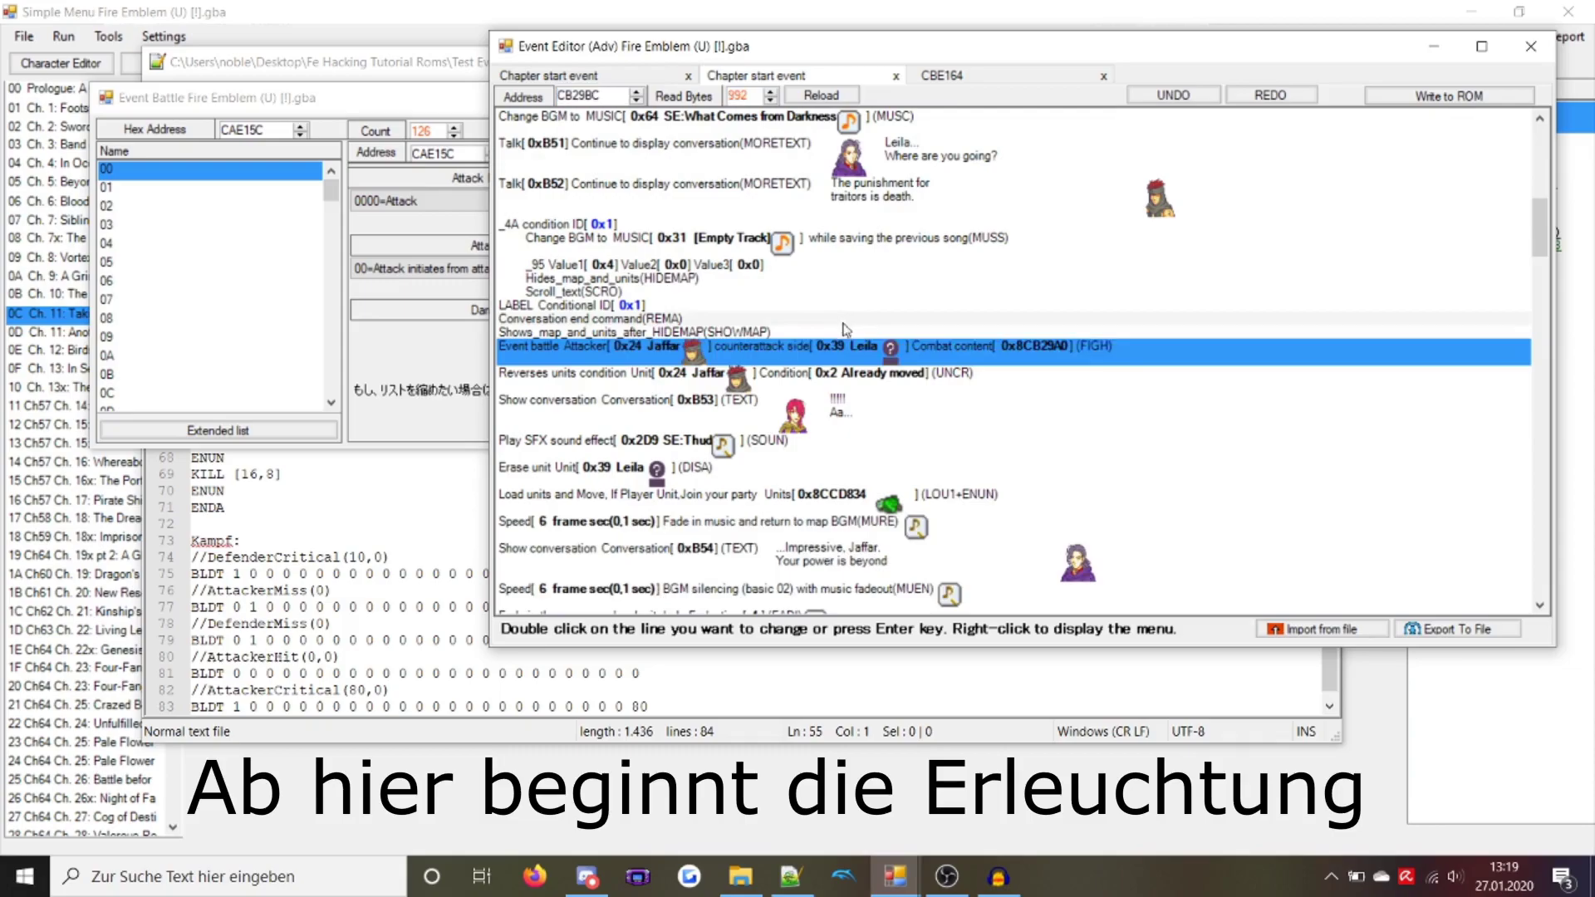
double_click(858, 360)
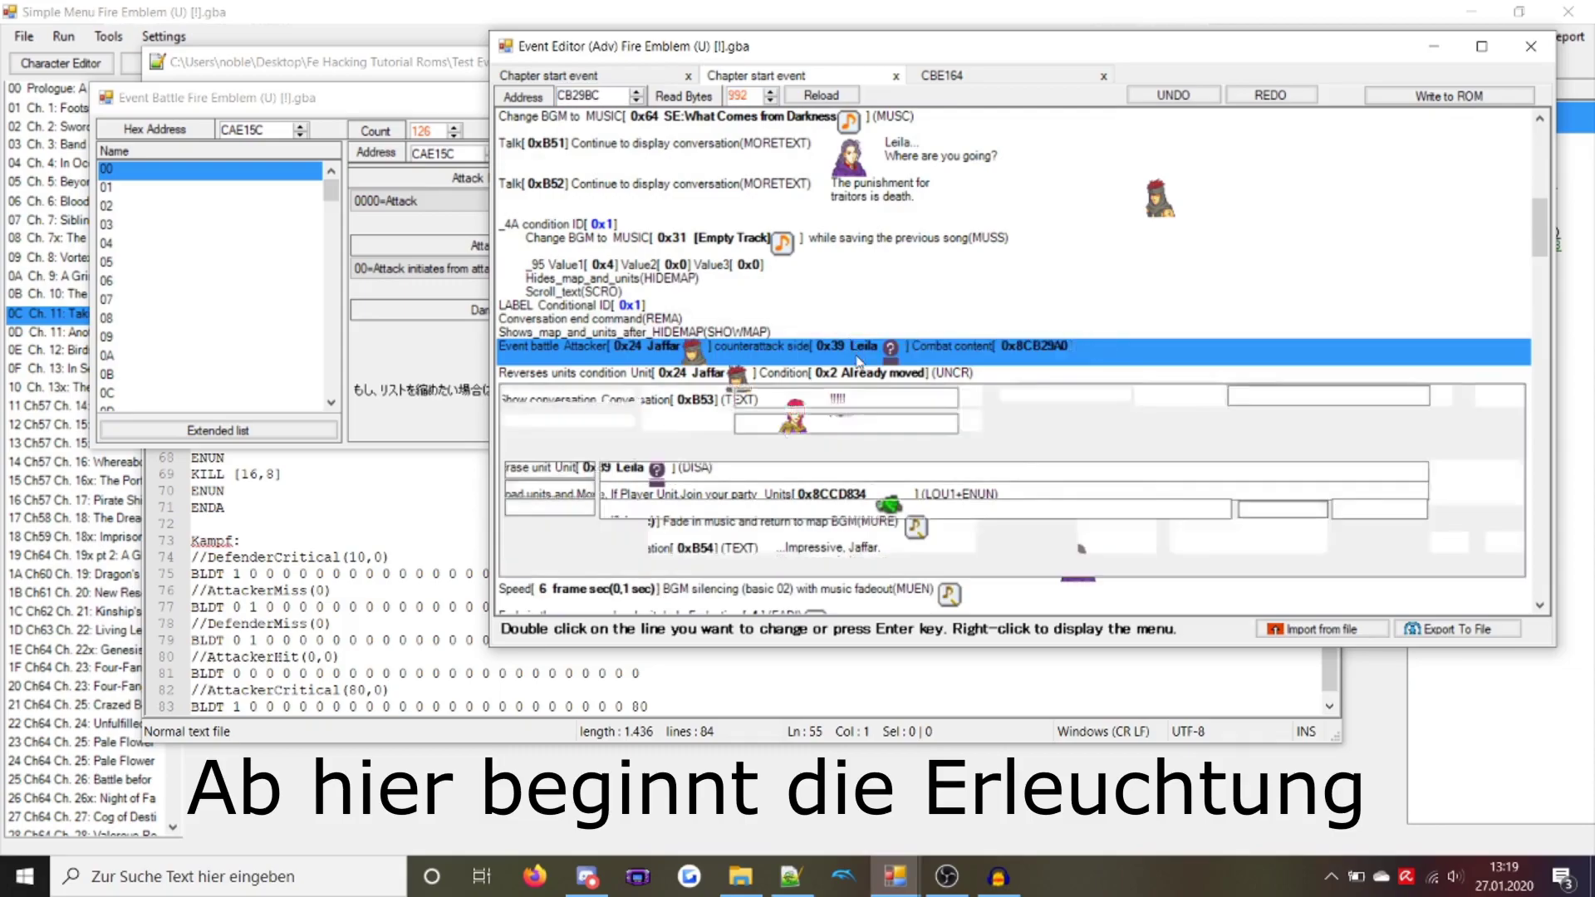